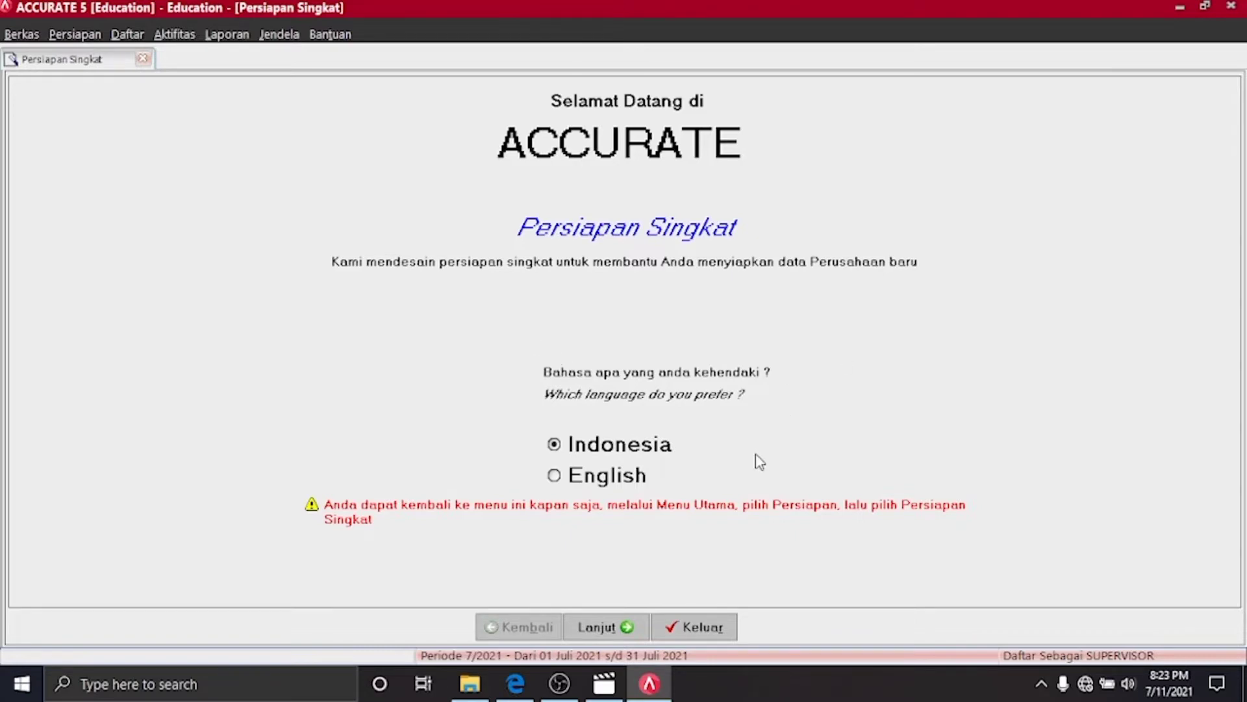
Keep Indonesian, choose the Persiapan Mahir setup type and advance to the Mata Uang step
{"action": "left_click", "coordinate": [607, 629]}
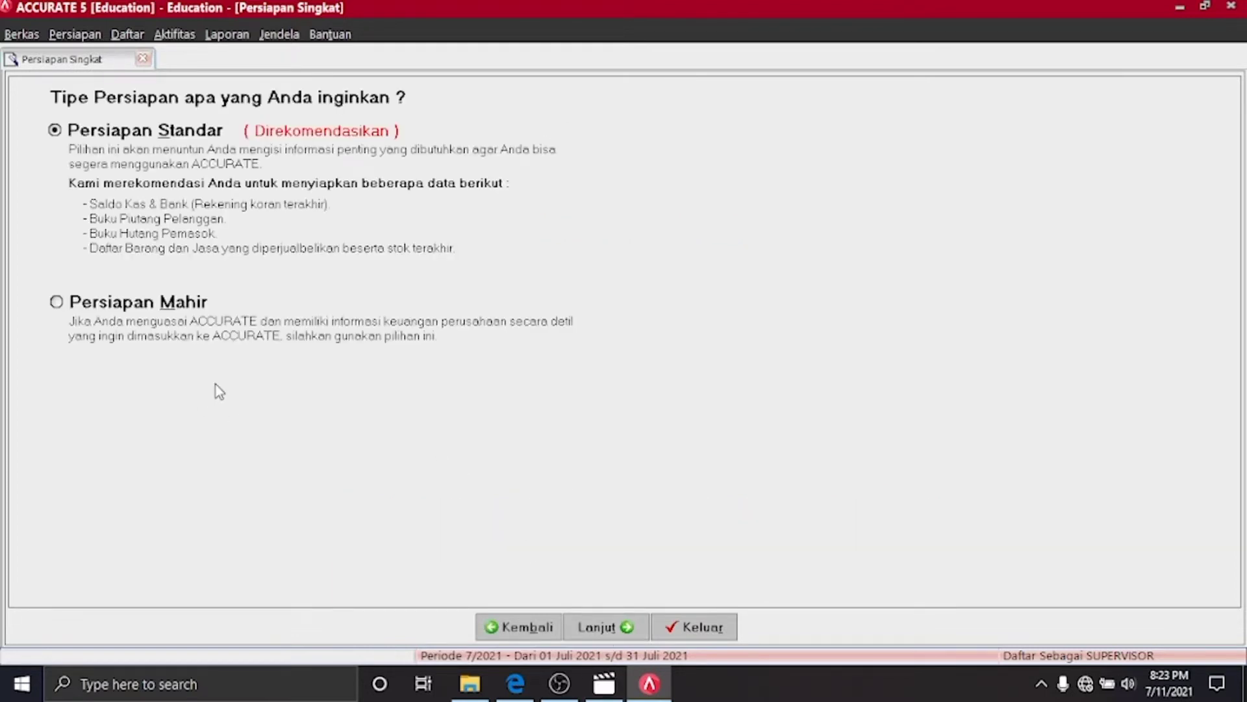
{"action": "left_click", "coordinate": [68, 302]}
{"action": "left_click", "coordinate": [628, 625]}
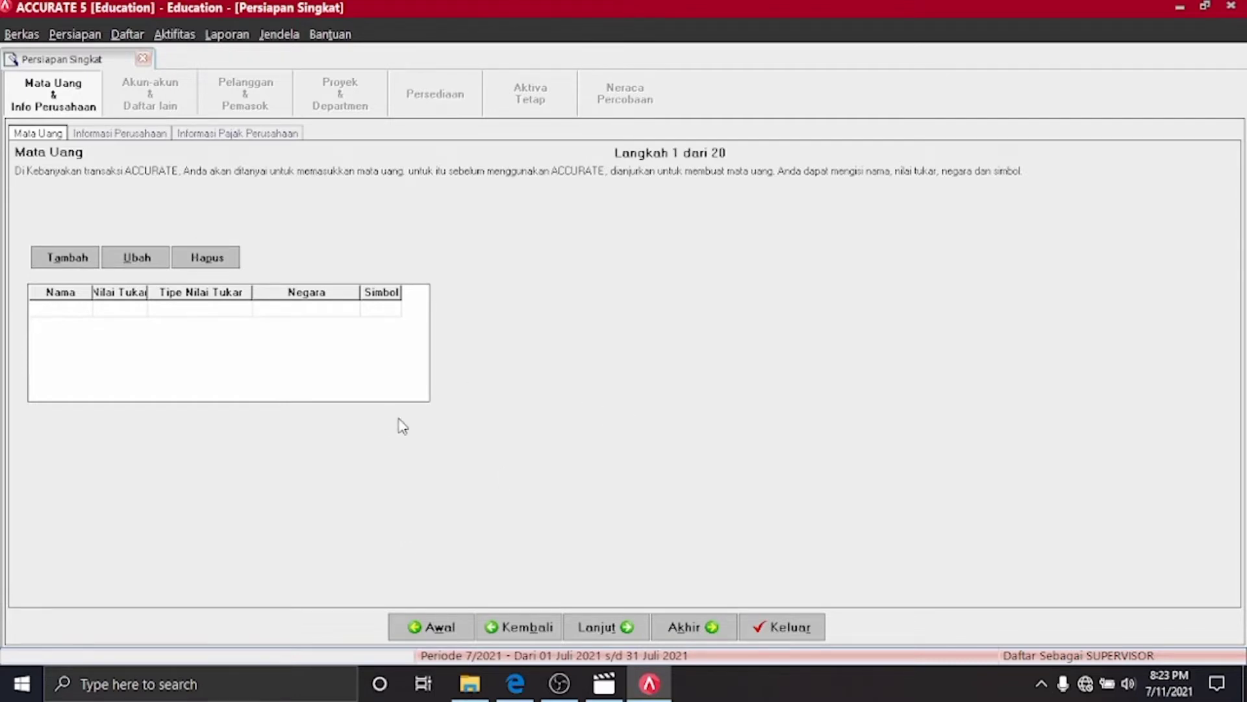
Add the IDR currency with rate 1, country Indonesia and symbol Rp
{"action": "left_click", "coordinate": [530, 692]}
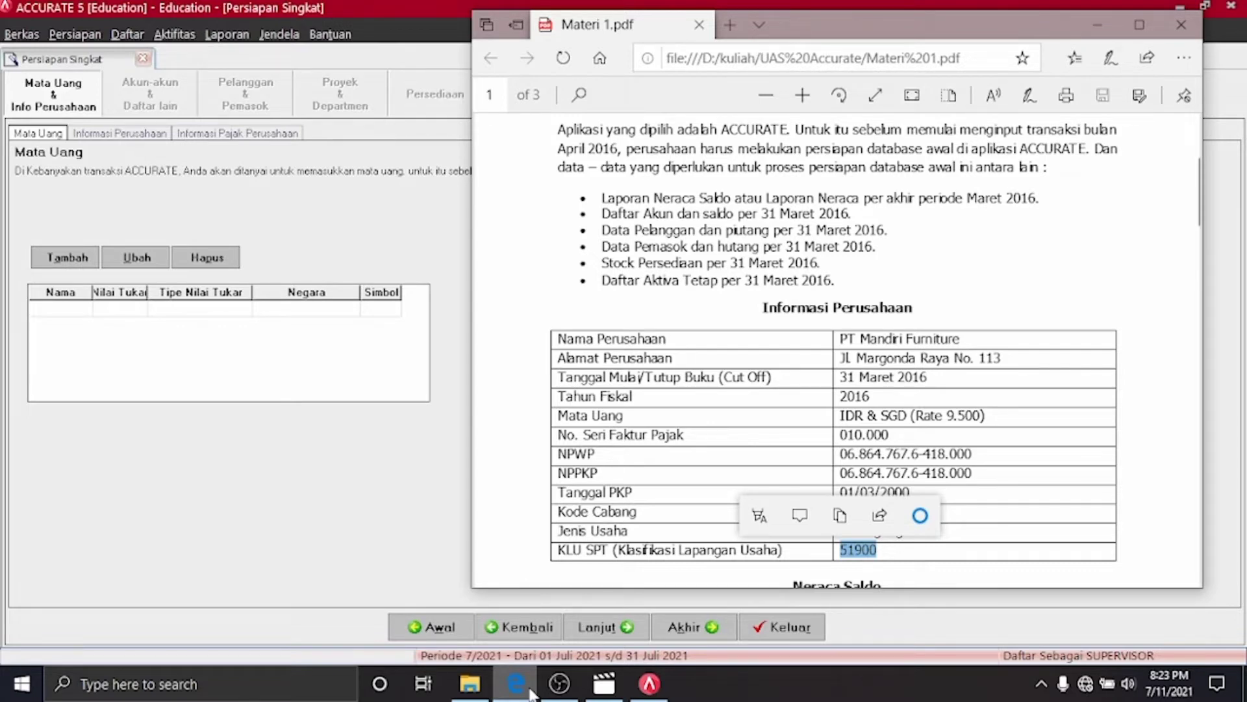
{"action": "left_click", "coordinate": [516, 685]}
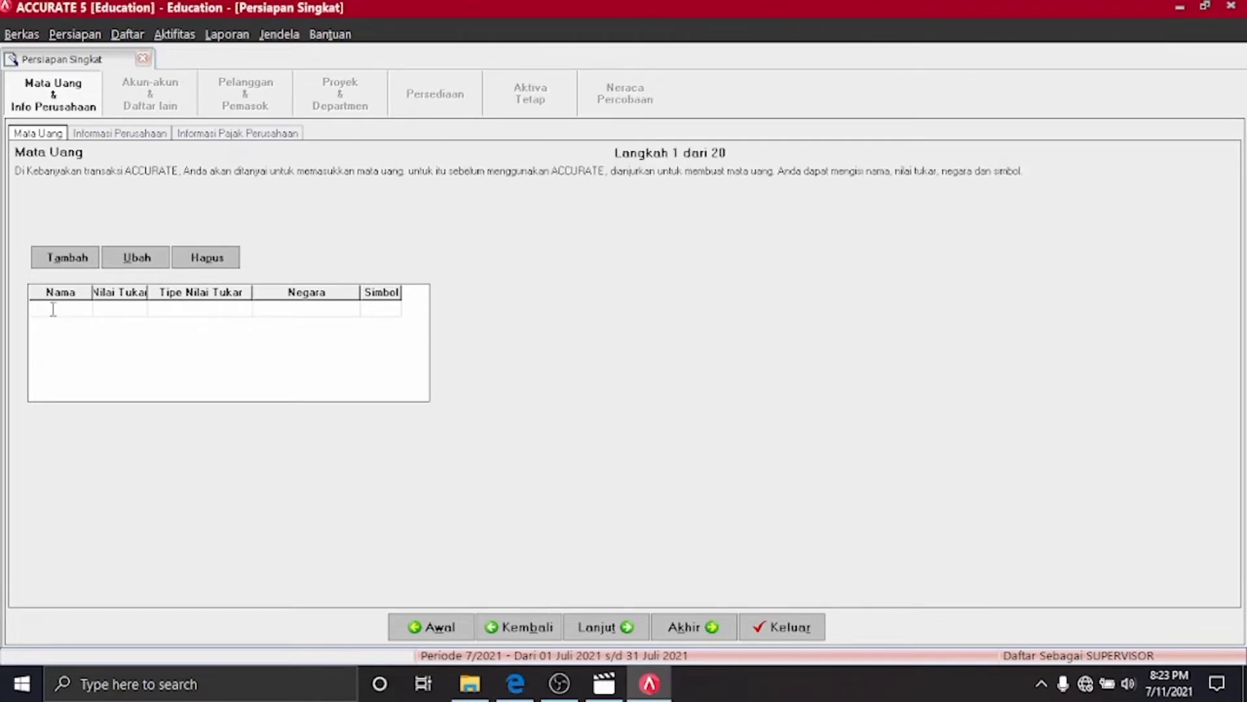
{"action": "type", "text": "IDR"}
{"action": "left_click", "coordinate": [127, 309]}
{"action": "type", "text": "1"}
{"action": "left_click", "coordinate": [311, 309]}
{"action": "type", "text": "INDONESIA"}
{"action": "left_click", "coordinate": [376, 316]}
{"action": "type", "text": "Rp"}
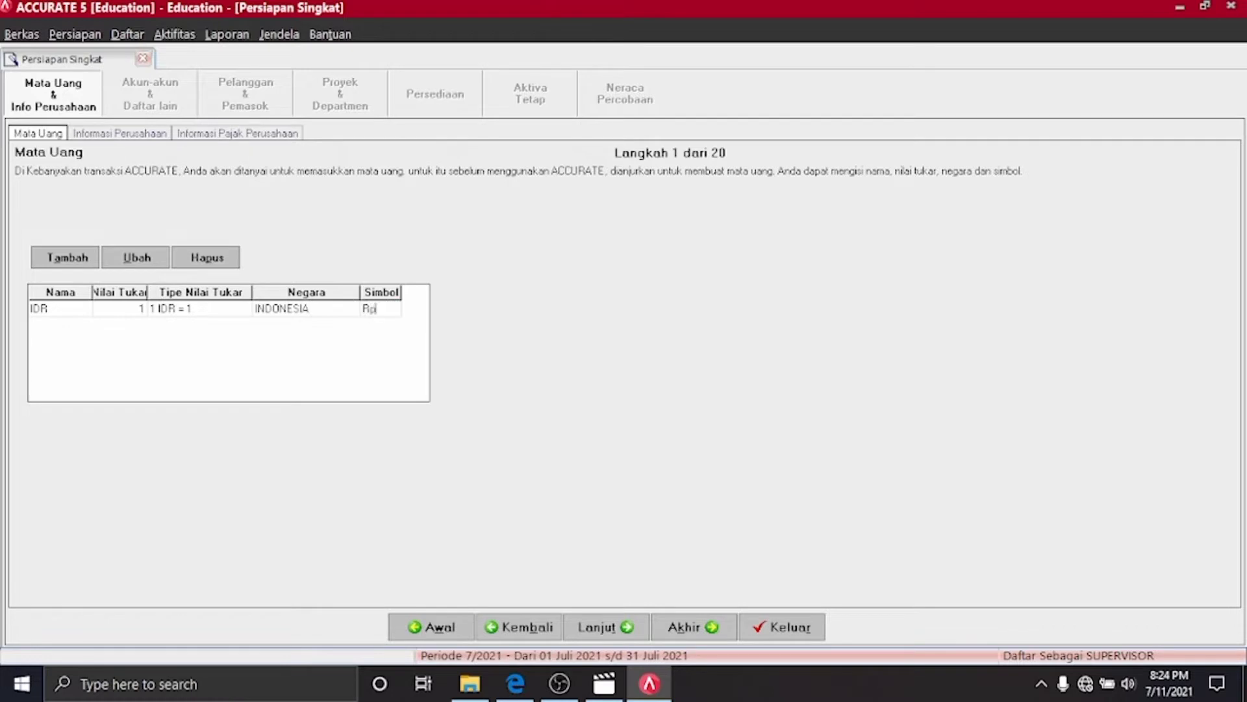
{"action": "key", "text": "Return"}
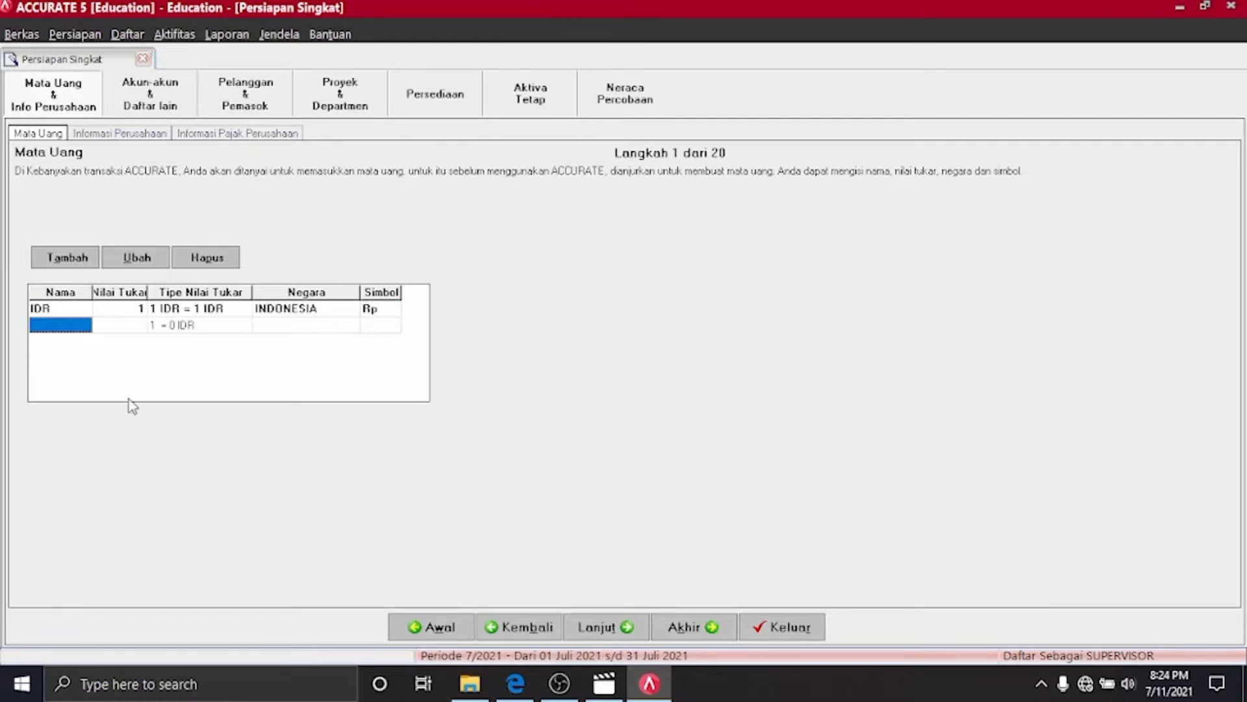
Add the SGD currency at rate 9,500 for Singapore with symbol SGD, then continue
{"action": "left_click", "coordinate": [59, 324]}
{"action": "type", "text": "SDG"}
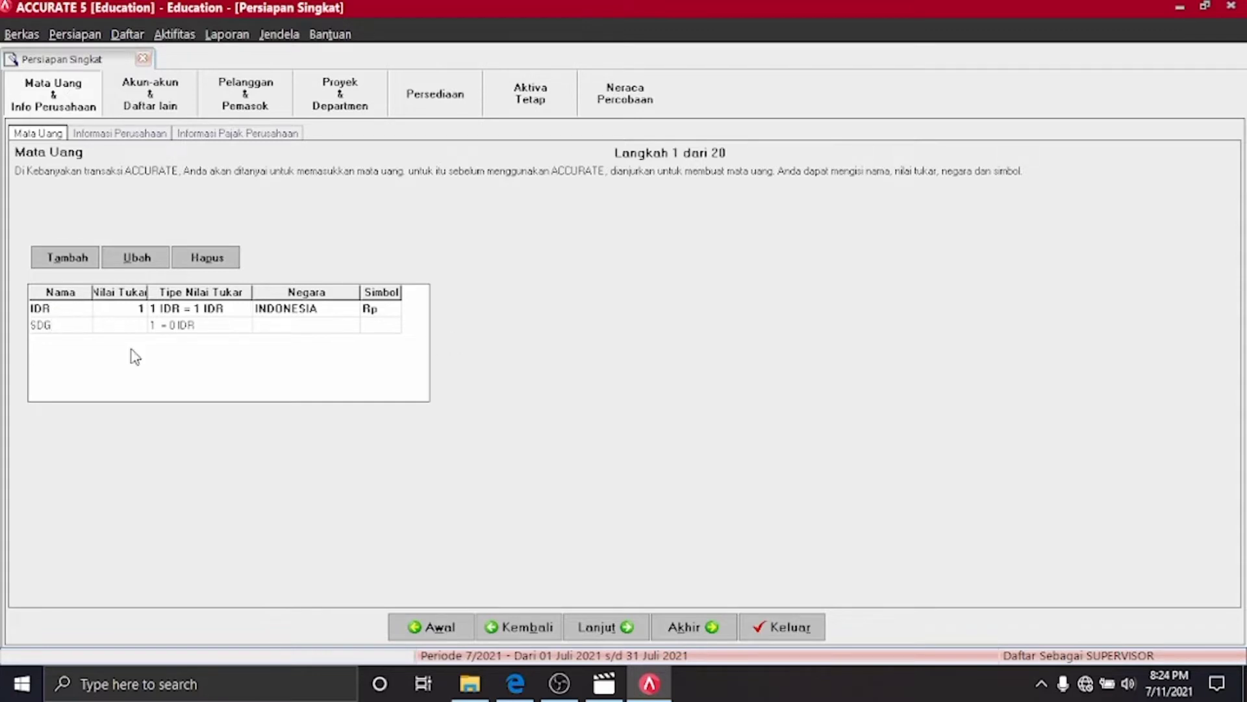
{"action": "key", "text": "BackSpace"}
{"action": "key", "text": "BackSpace"}
{"action": "type", "text": "GD"}
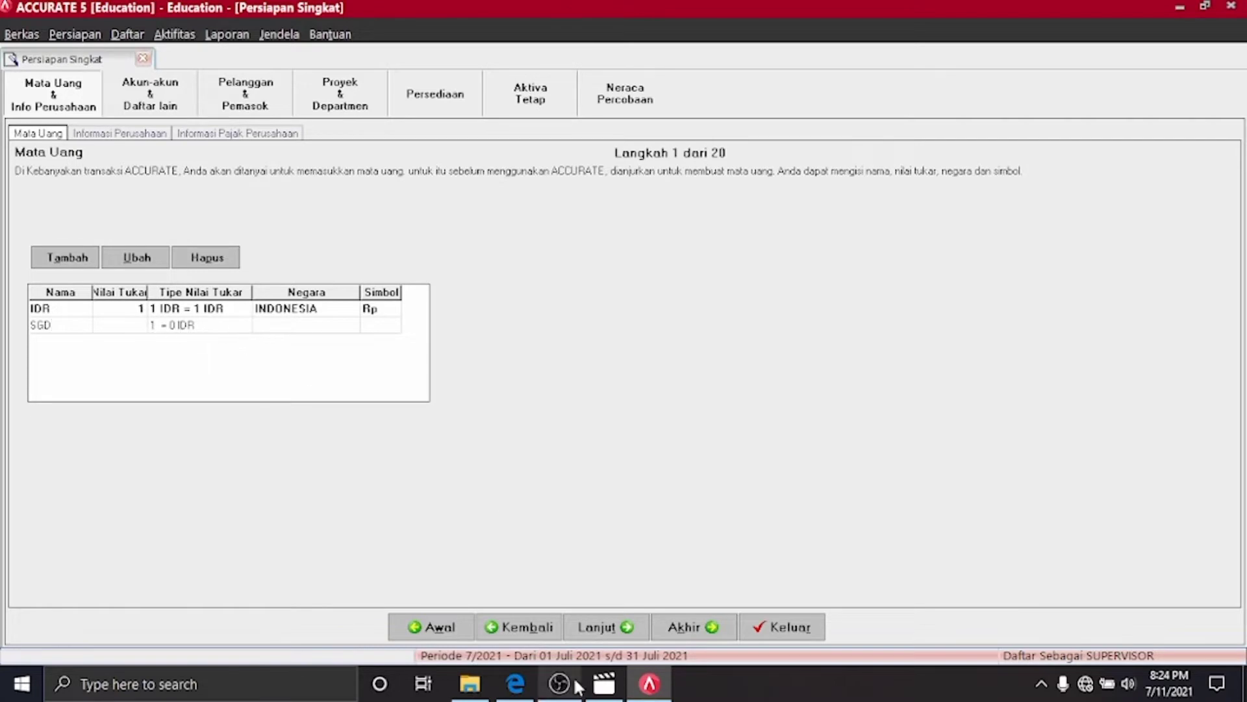
{"action": "left_click", "coordinate": [535, 692]}
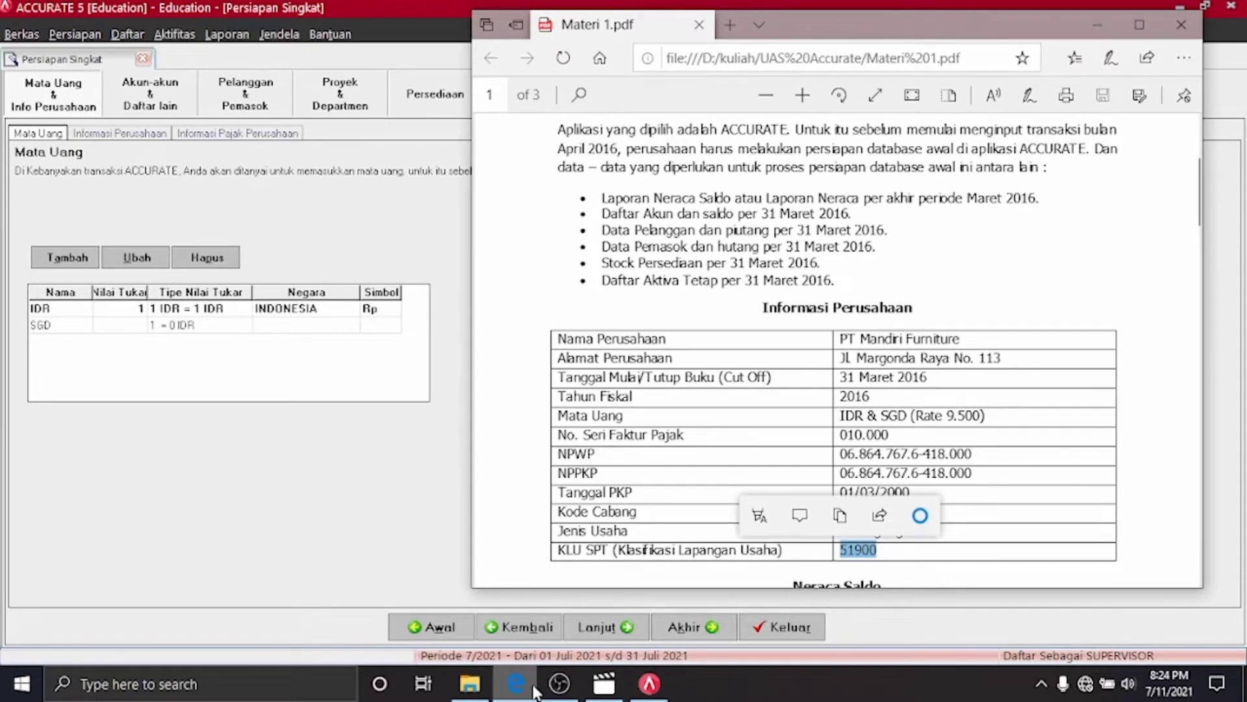
{"action": "left_click", "coordinate": [536, 692]}
{"action": "left_click", "coordinate": [135, 325]}
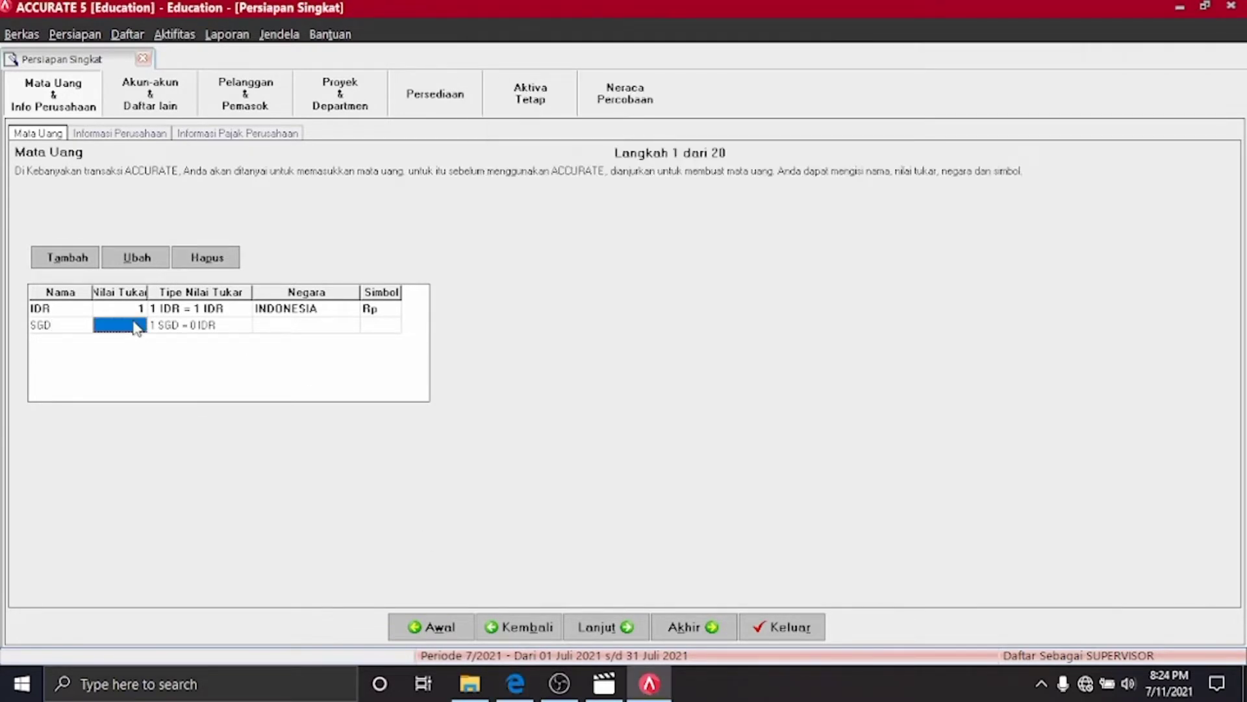
{"action": "type", "text": "9,5"}
{"action": "type", "text": "00"}
{"action": "left_click", "coordinate": [267, 324]}
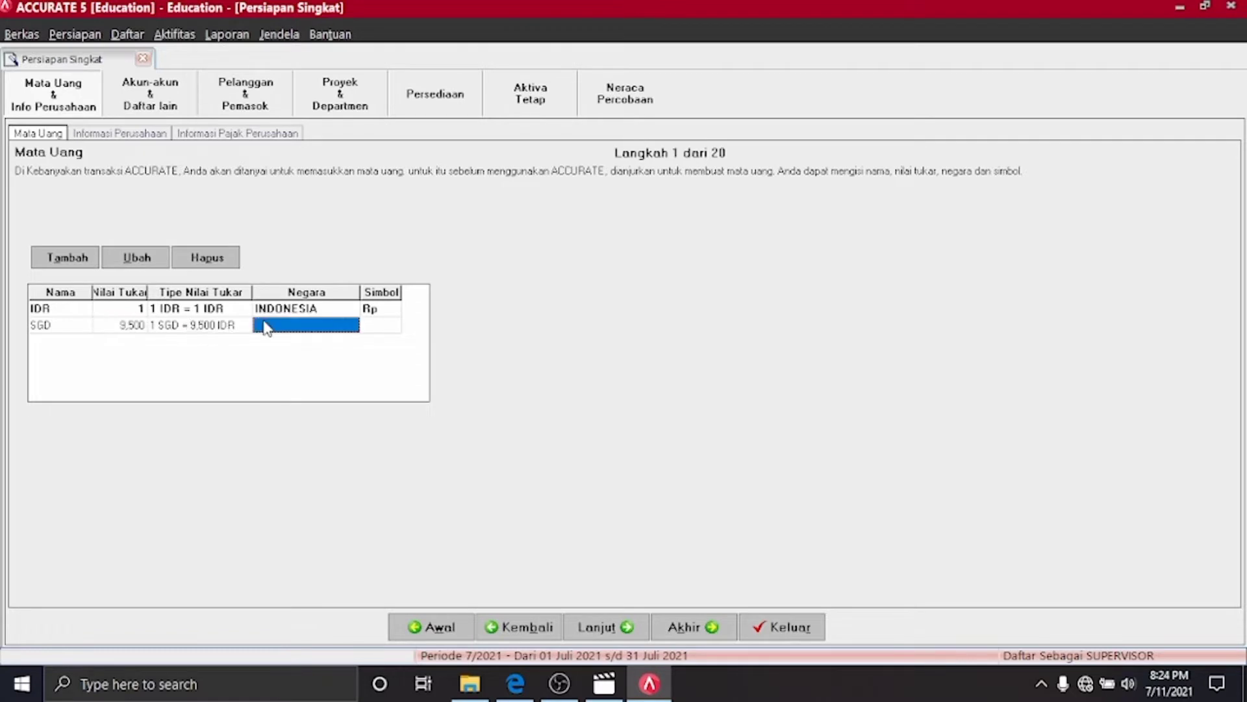
{"action": "type", "text": "SINGAPORE"}
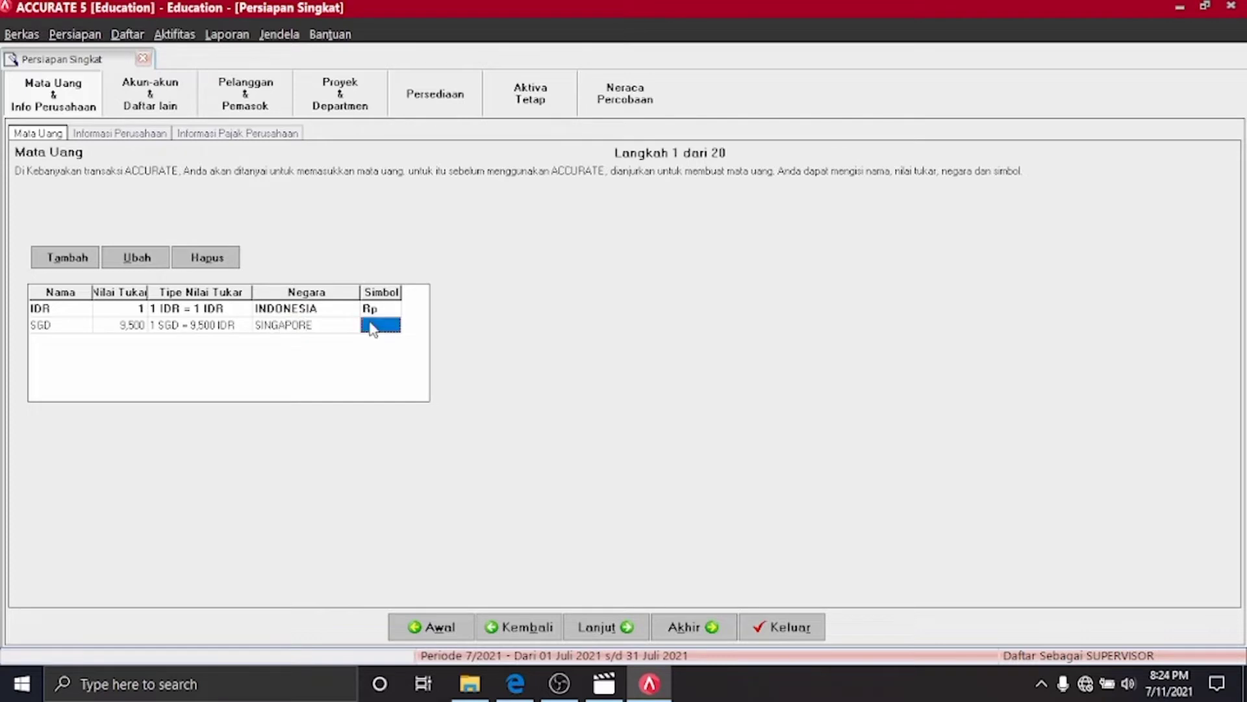
{"action": "type", "text": "SGD"}
{"action": "left_click", "coordinate": [601, 627]}
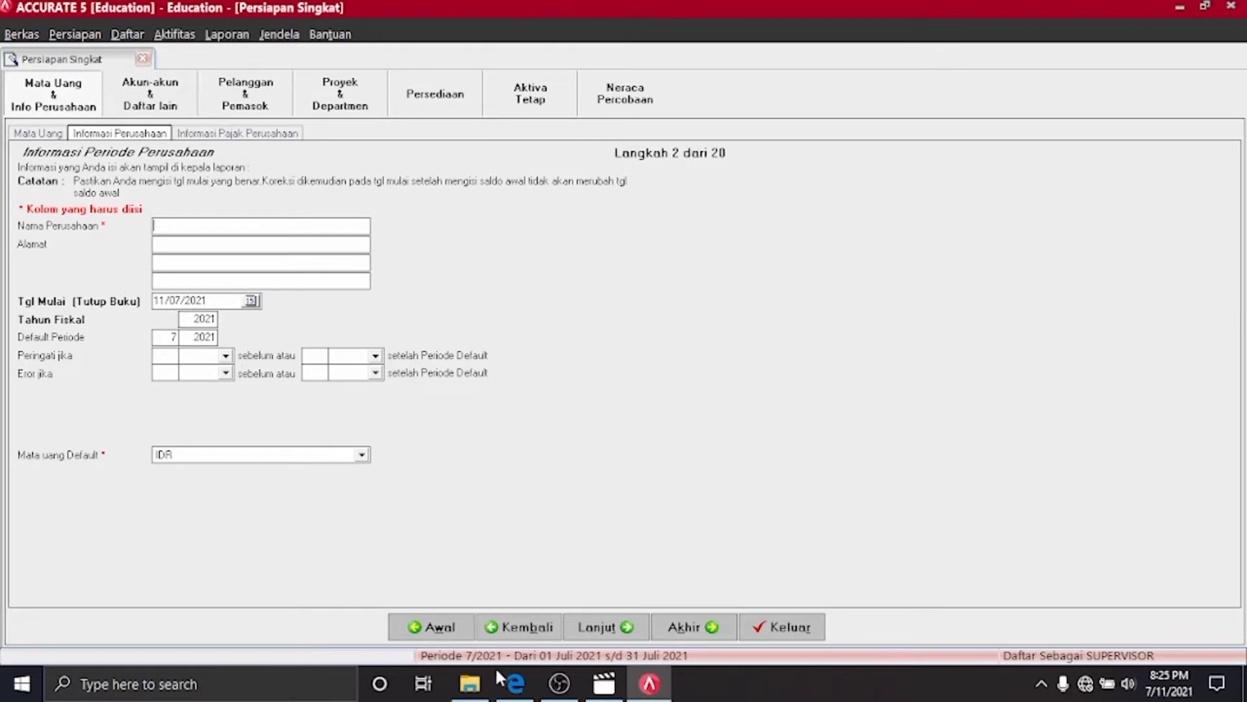
Copy the company name PT Mandiri Furniture and its address from the reference PDF
{"action": "left_click", "coordinate": [513, 682]}
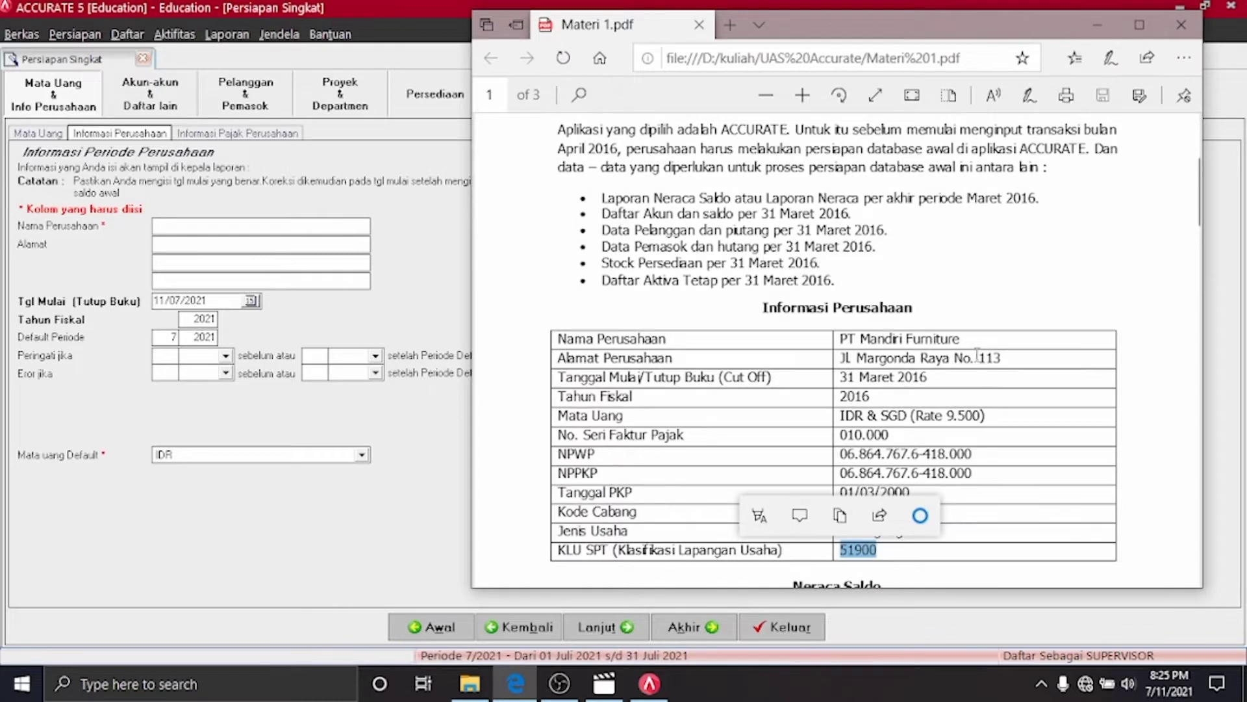
{"action": "left_click_drag", "start_coordinate": [967, 338], "coordinate": [839, 336]}
{"action": "key", "text": "ctrl+c"}
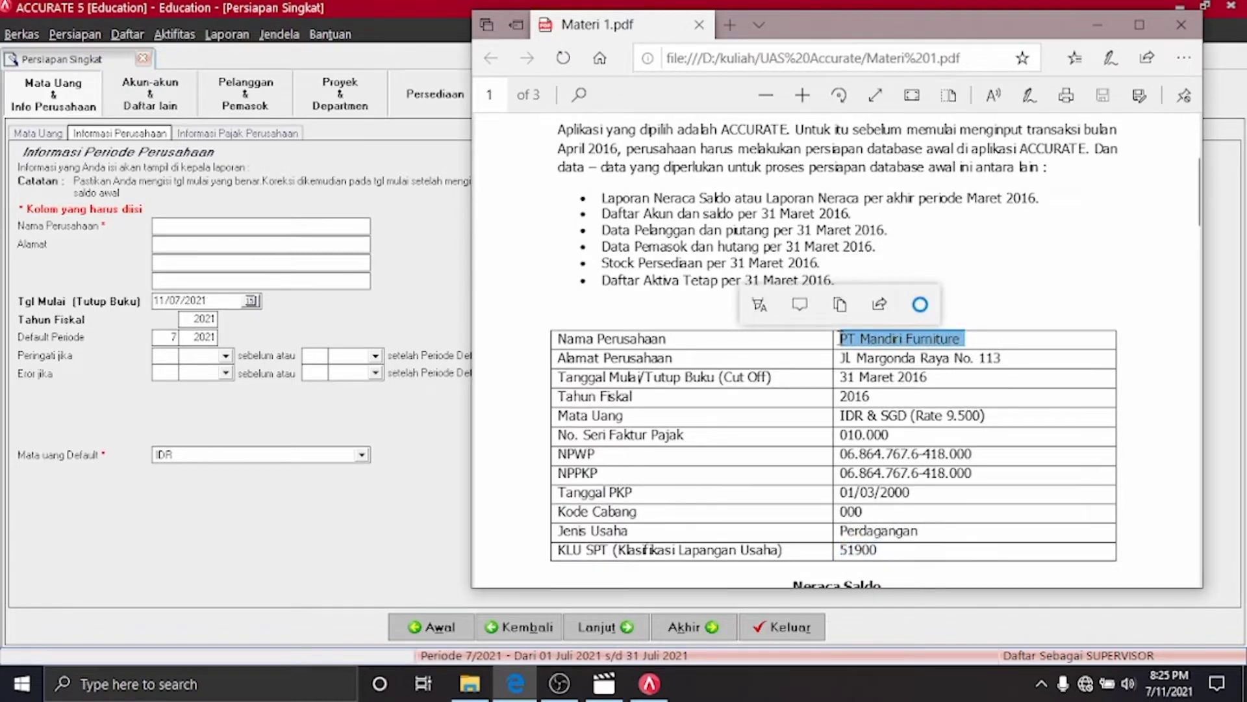
{"action": "left_click", "coordinate": [450, 318]}
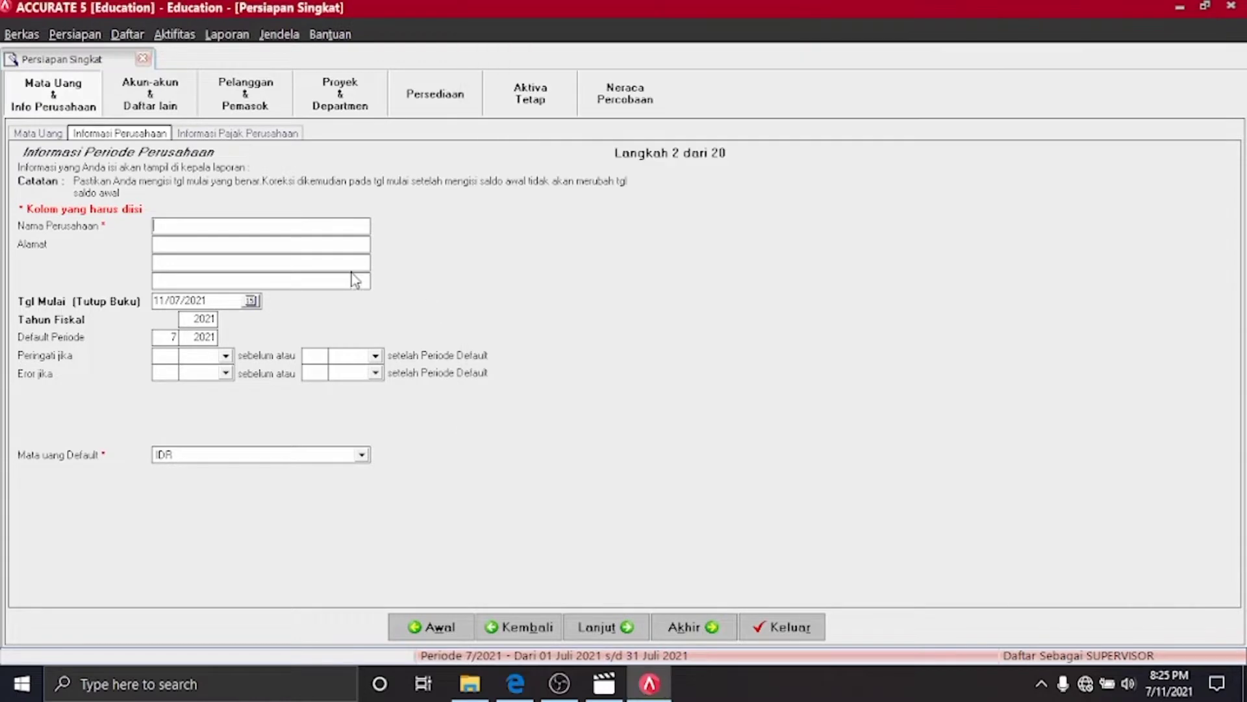
{"action": "left_click", "coordinate": [324, 224]}
{"action": "key", "text": "ctrl+v"}
{"action": "left_click", "coordinate": [513, 685]}
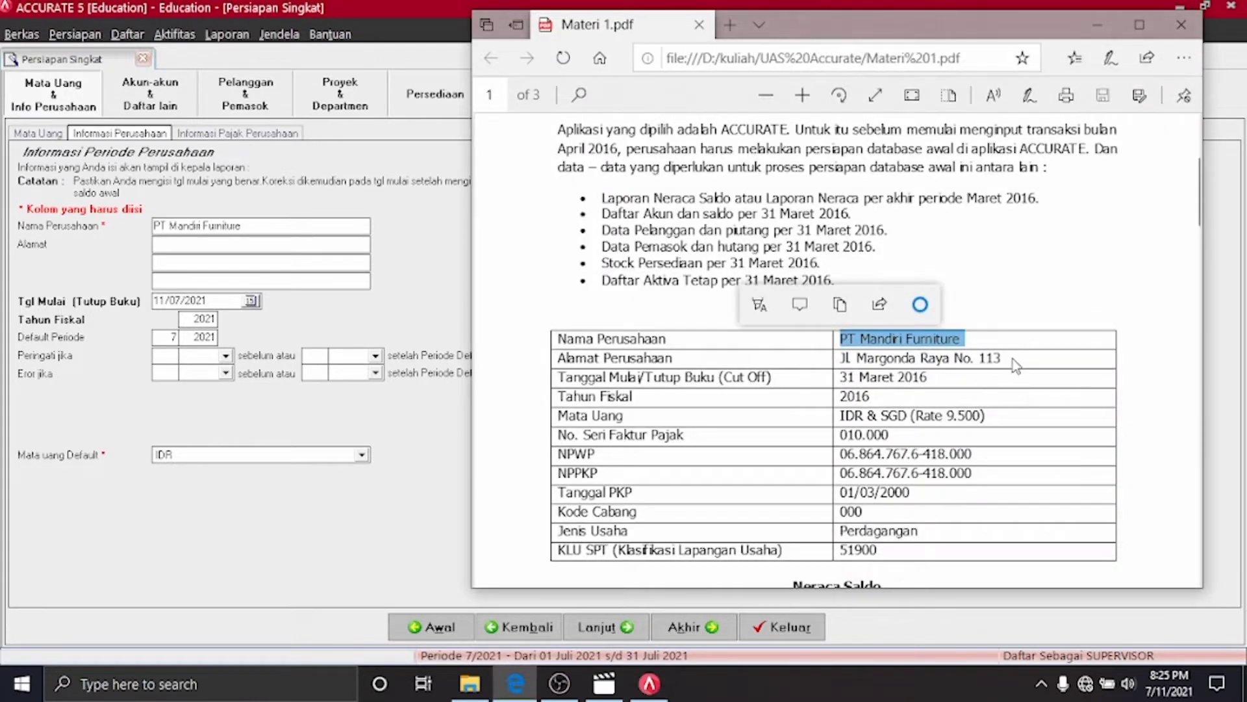
{"action": "left_click_drag", "start_coordinate": [1008, 358], "coordinate": [841, 357]}
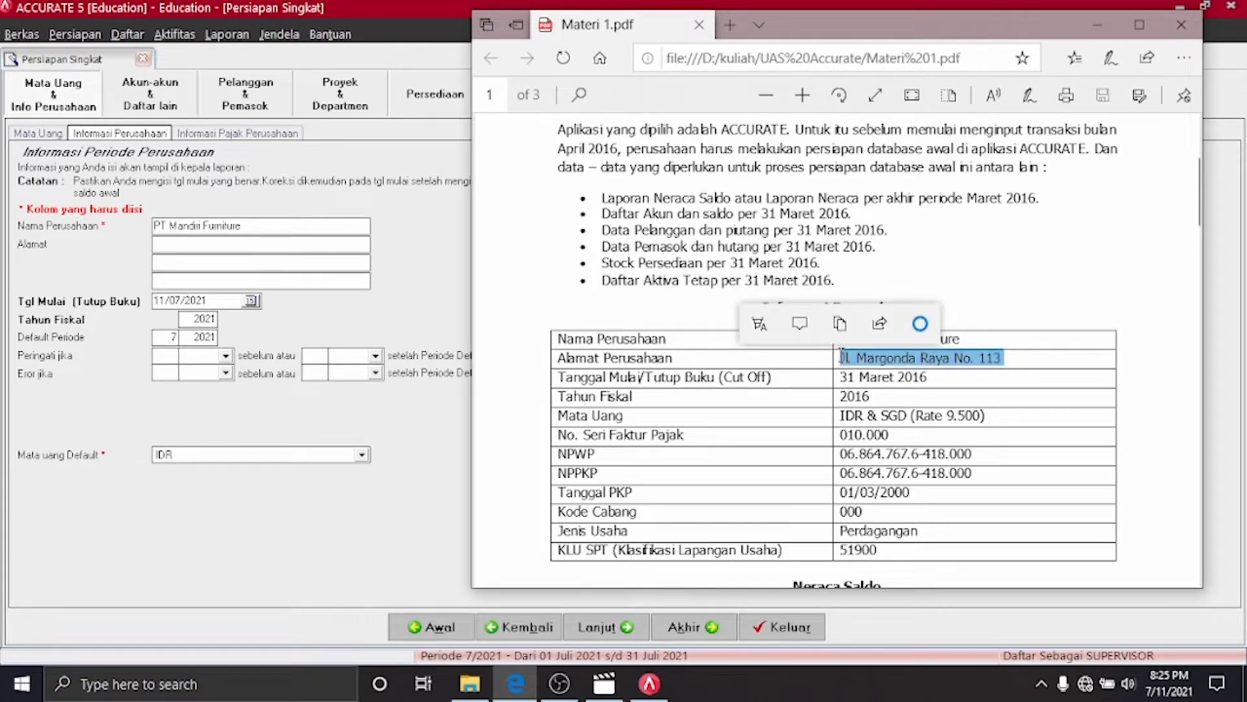
{"action": "key", "text": "ctrl+c"}
{"action": "left_click", "coordinate": [326, 247]}
{"action": "key", "text": "ctrl+v"}
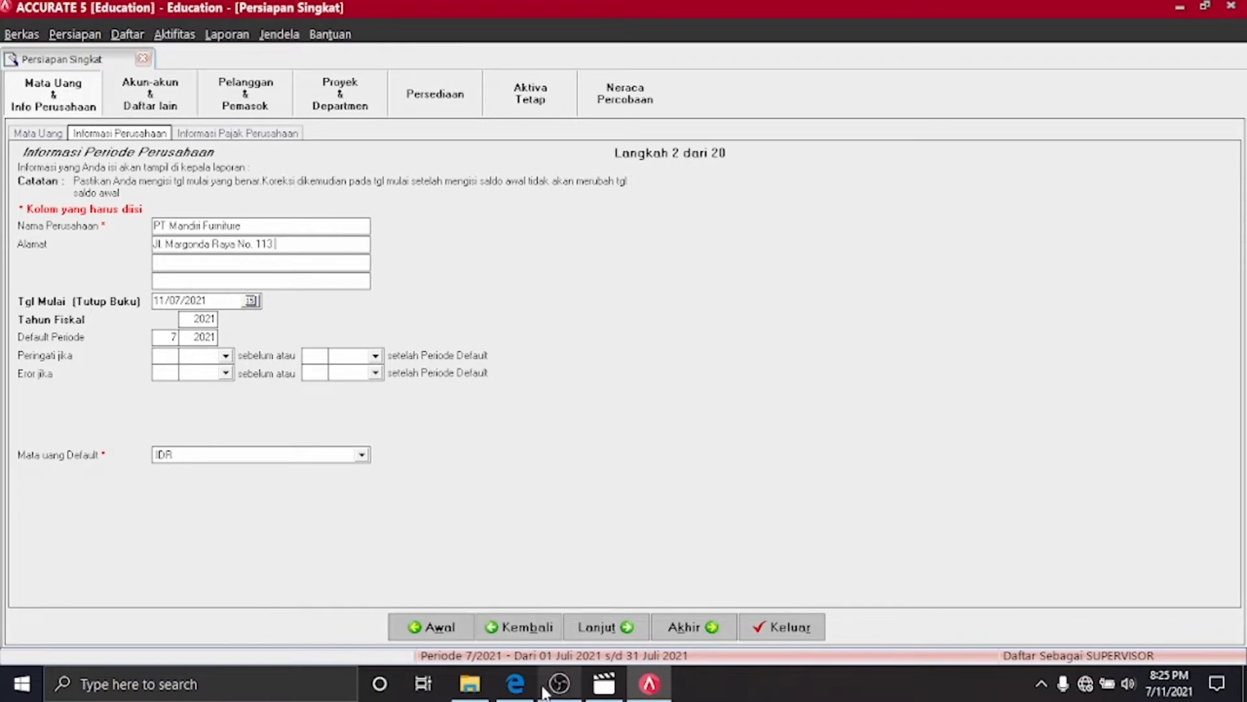
{"action": "left_click", "coordinate": [515, 684]}
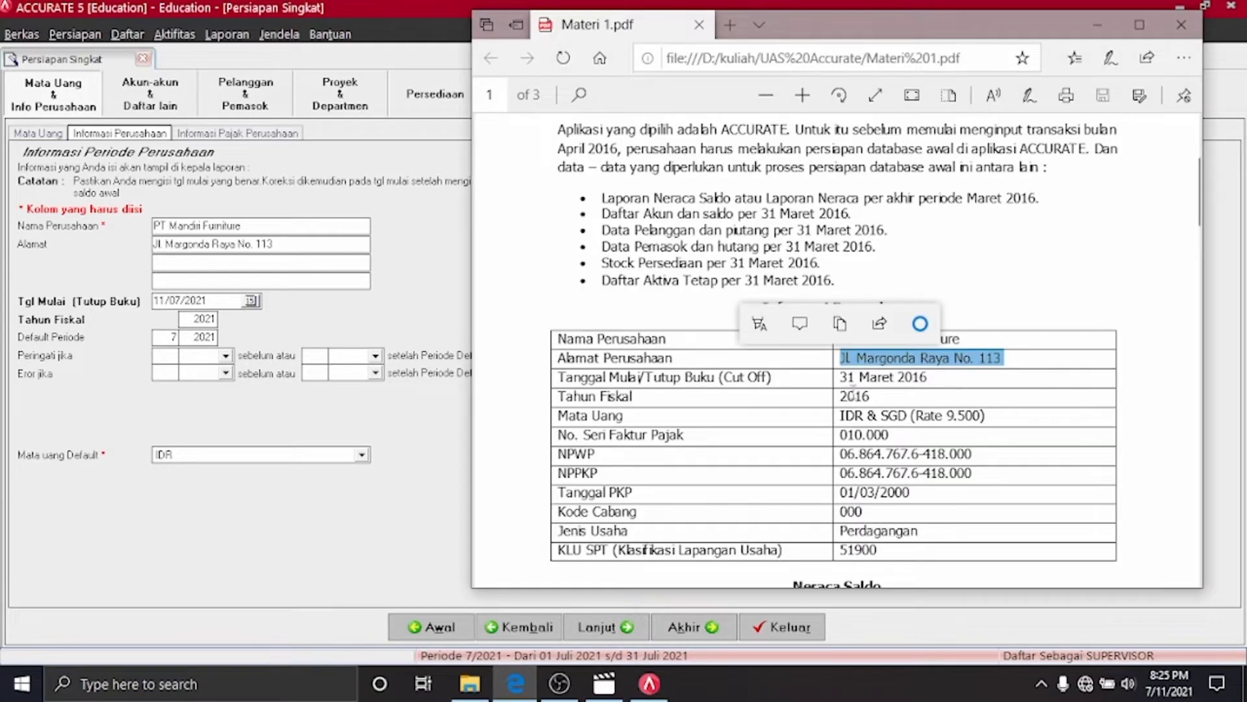
{"action": "left_click", "coordinate": [328, 512]}
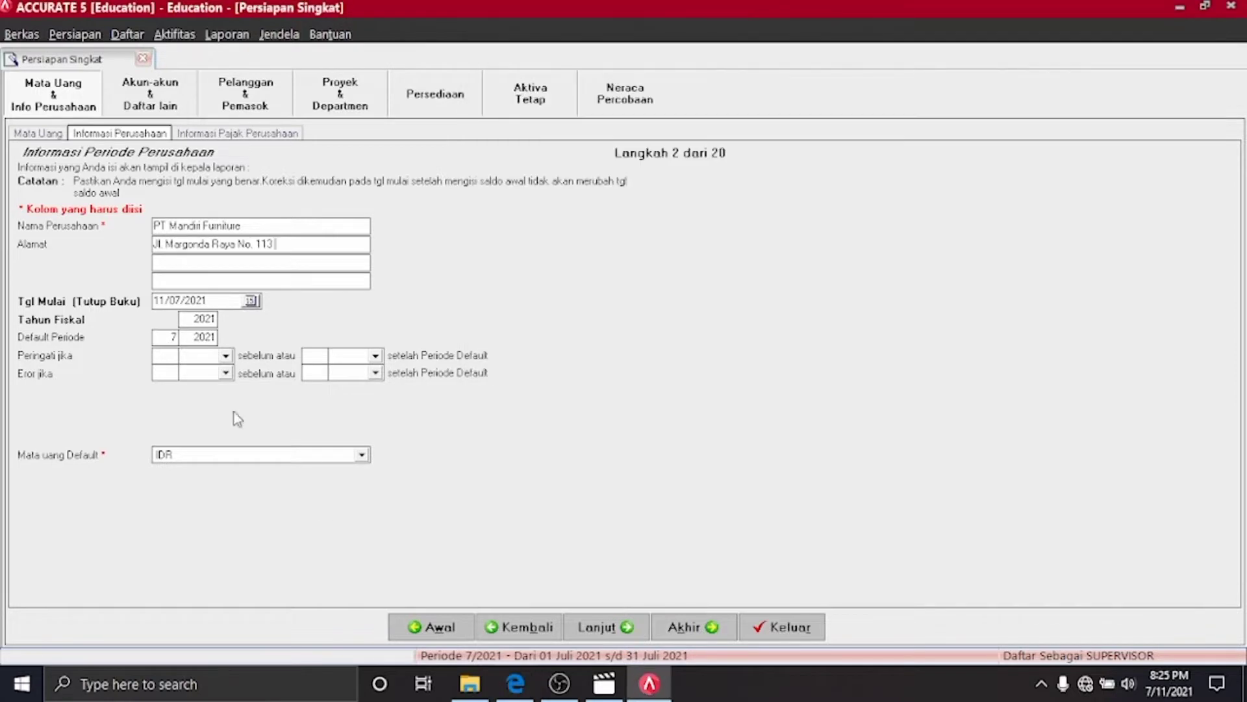
Change the start date to 31/03/2016
{"action": "left_click", "coordinate": [173, 300]}
{"action": "key", "text": "Left"}
{"action": "key", "text": "Left"}
{"action": "key", "text": "Right"}
{"action": "key", "text": "End"}
{"action": "key", "text": "BackSpace"}
{"action": "key", "text": "BackSpace"}
{"action": "key", "text": "BackSpace"}
{"action": "key", "text": "BackSpace"}
{"action": "key", "text": "BackSpace"}
{"action": "key", "text": "BackSpace"}
{"action": "key", "text": "BackSpace"}
{"action": "type", "text": "31/"}
{"action": "type", "text": "3"}
{"action": "key", "text": "Right"}
{"action": "type", "text": "2016"}
Set fiscal year 2016, default period 3/2016 and IDR as default currency, then continue
{"action": "left_click", "coordinate": [210, 320]}
{"action": "type", "text": "16"}
{"action": "left_click", "coordinate": [209, 337]}
{"action": "type", "text": "16"}
{"action": "left_click", "coordinate": [177, 338]}
{"action": "type", "text": "3"}
{"action": "left_click", "coordinate": [336, 455]}
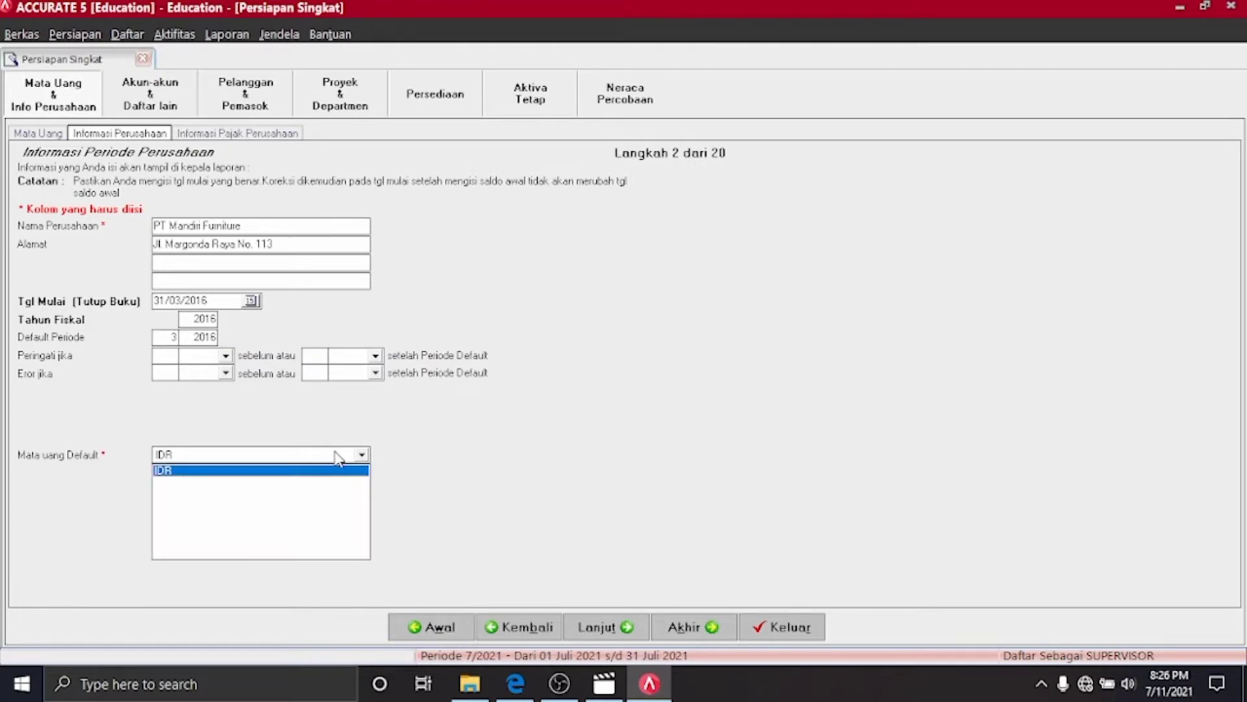
{"action": "left_click", "coordinate": [337, 455]}
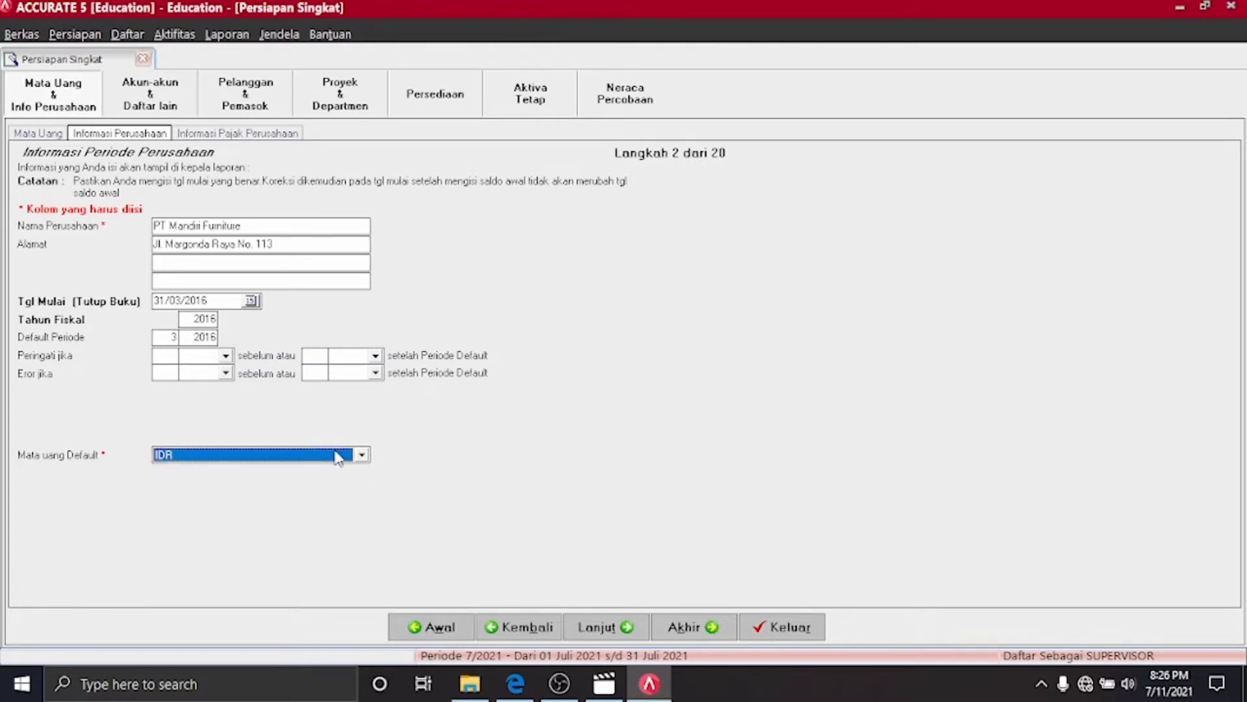
{"action": "left_click", "coordinate": [610, 627]}
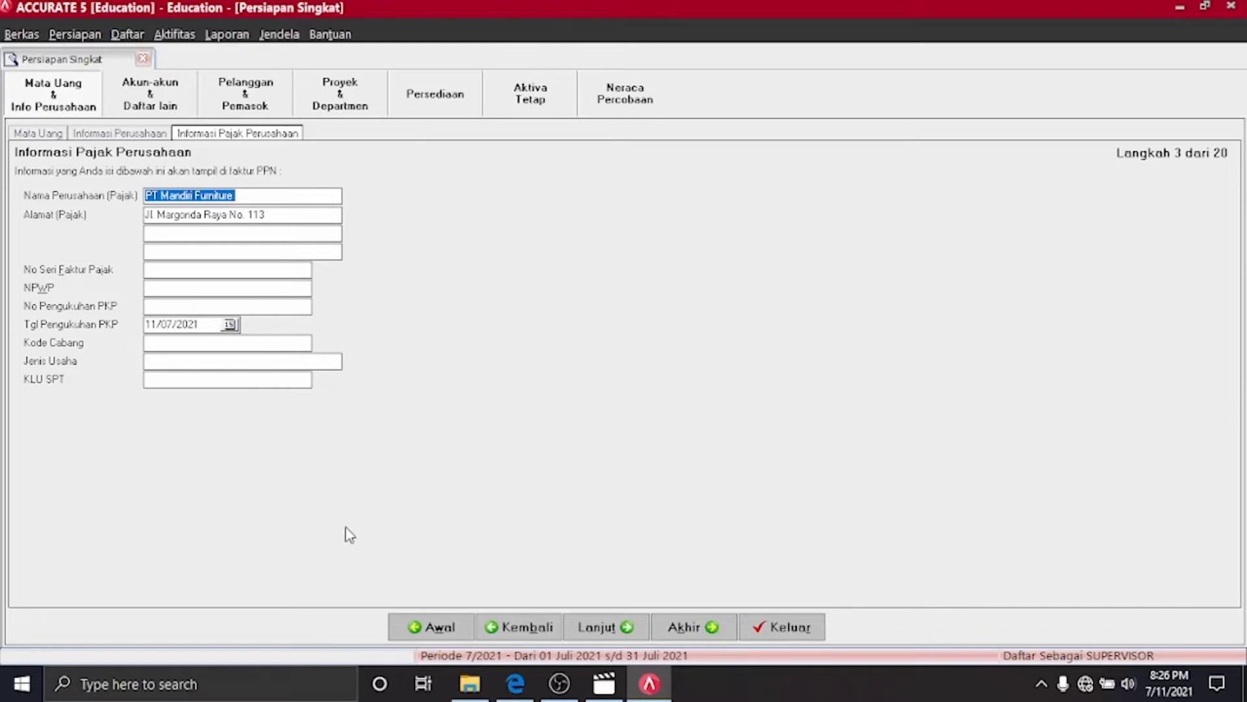
Paste the tax invoice serial and the company's tax ID from the reference PDF
{"action": "left_click", "coordinate": [516, 693]}
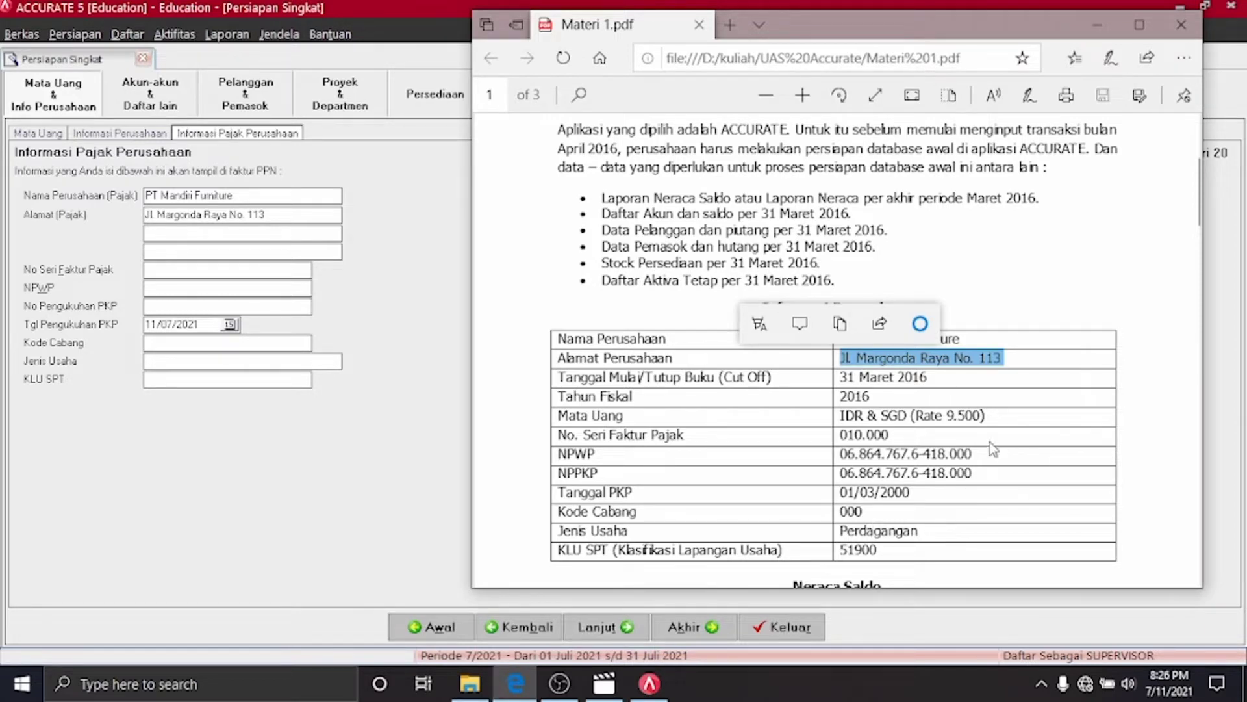
{"action": "left_click", "coordinate": [896, 435]}
{"action": "left_click_drag", "start_coordinate": [896, 435], "coordinate": [838, 435]}
{"action": "key", "text": "ctrl+c"}
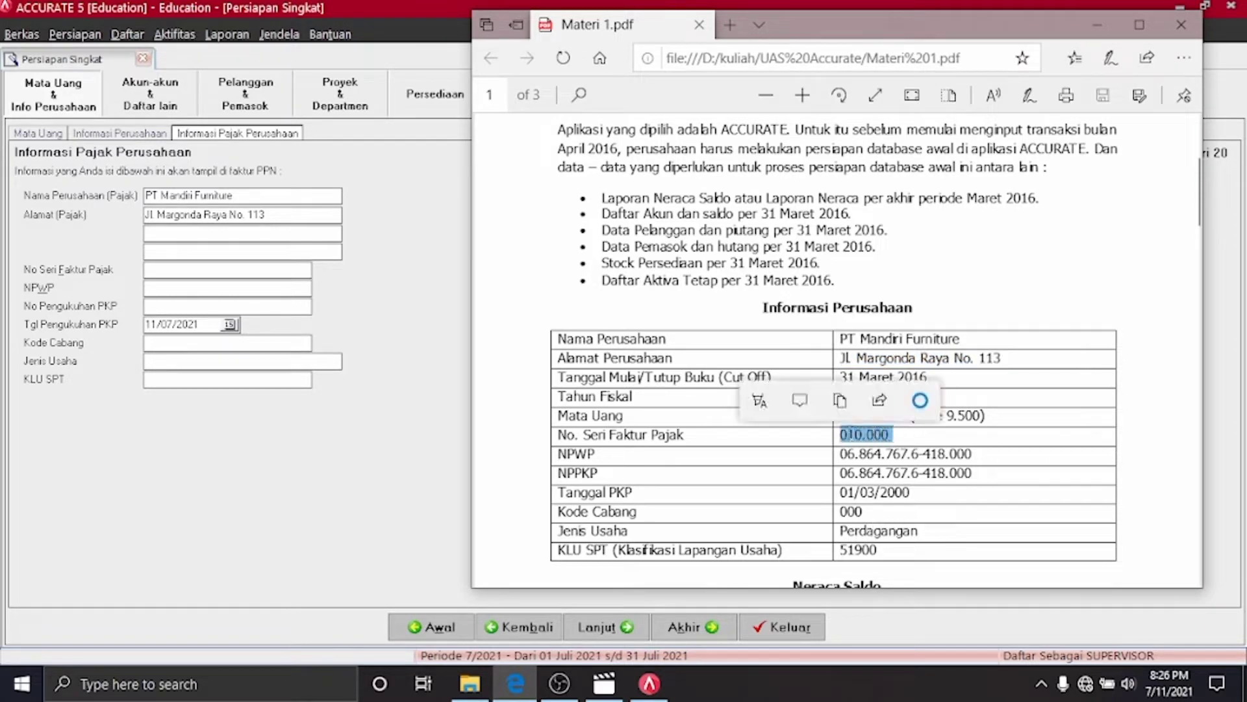
{"action": "left_click", "coordinate": [184, 269]}
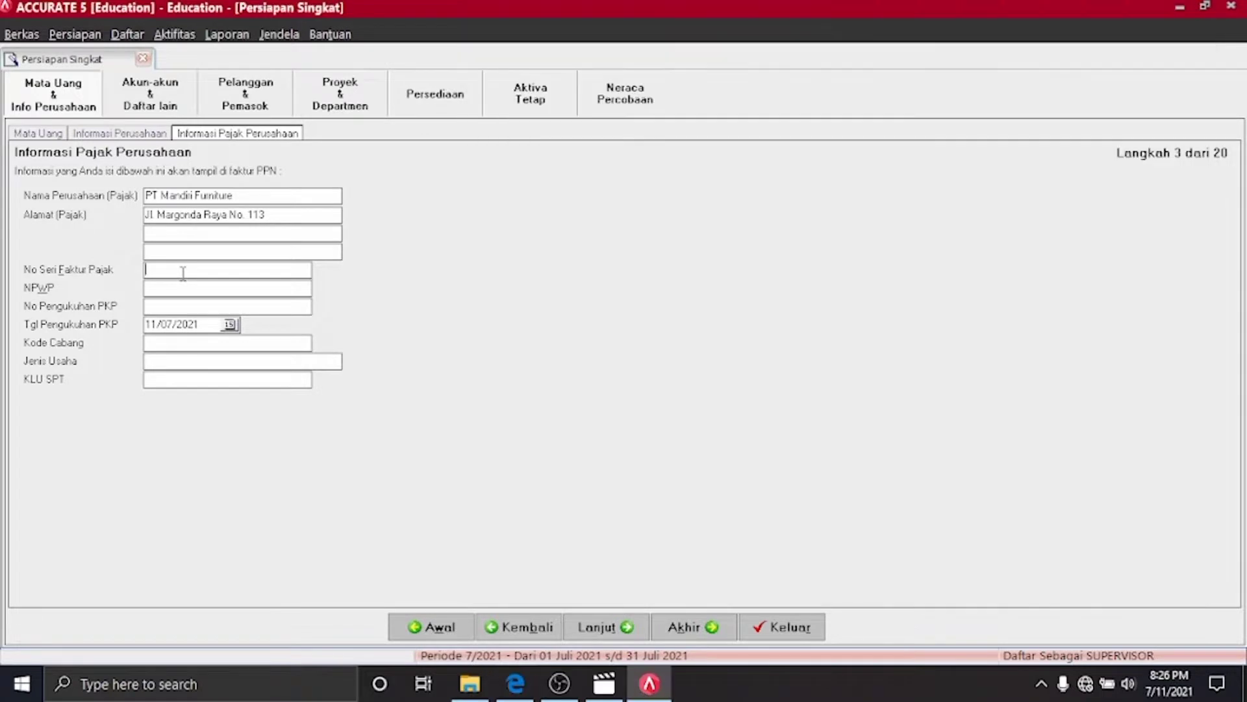
{"action": "key", "text": "ctrl+v"}
{"action": "left_click", "coordinate": [176, 294]}
{"action": "left_click", "coordinate": [513, 683]}
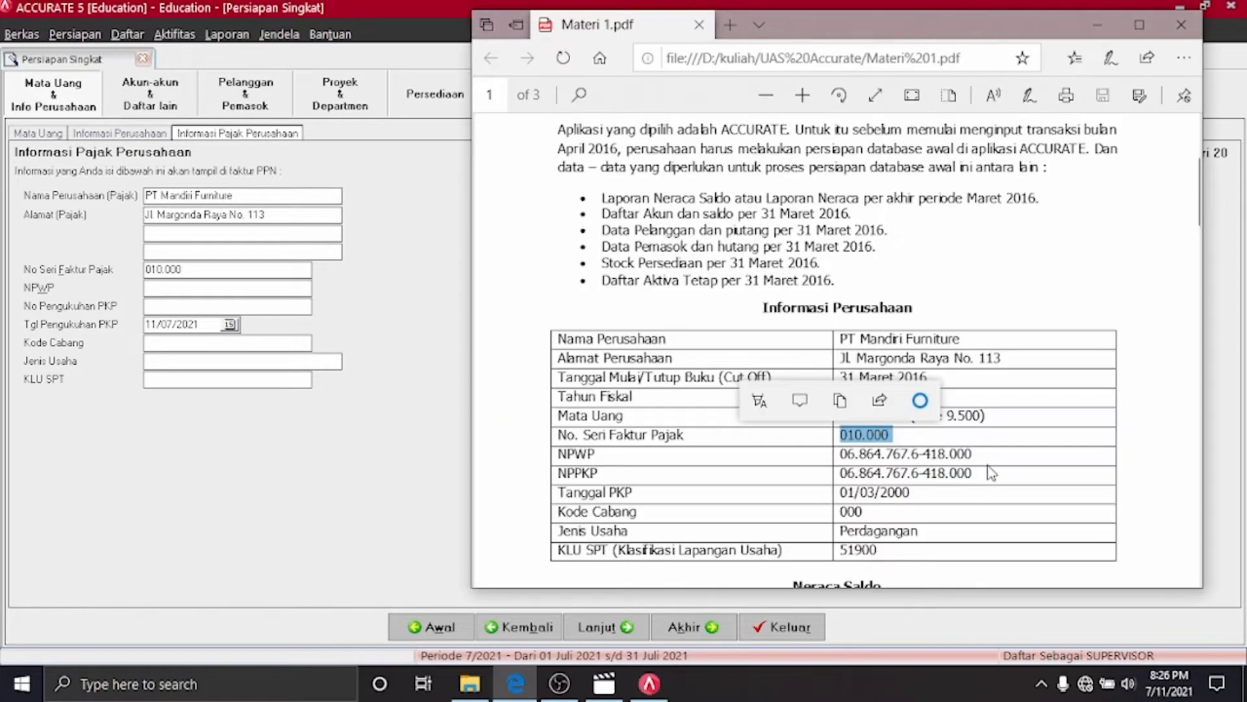
{"action": "left_click_drag", "start_coordinate": [977, 453], "coordinate": [841, 450]}
{"action": "key", "text": "ctrl+c"}
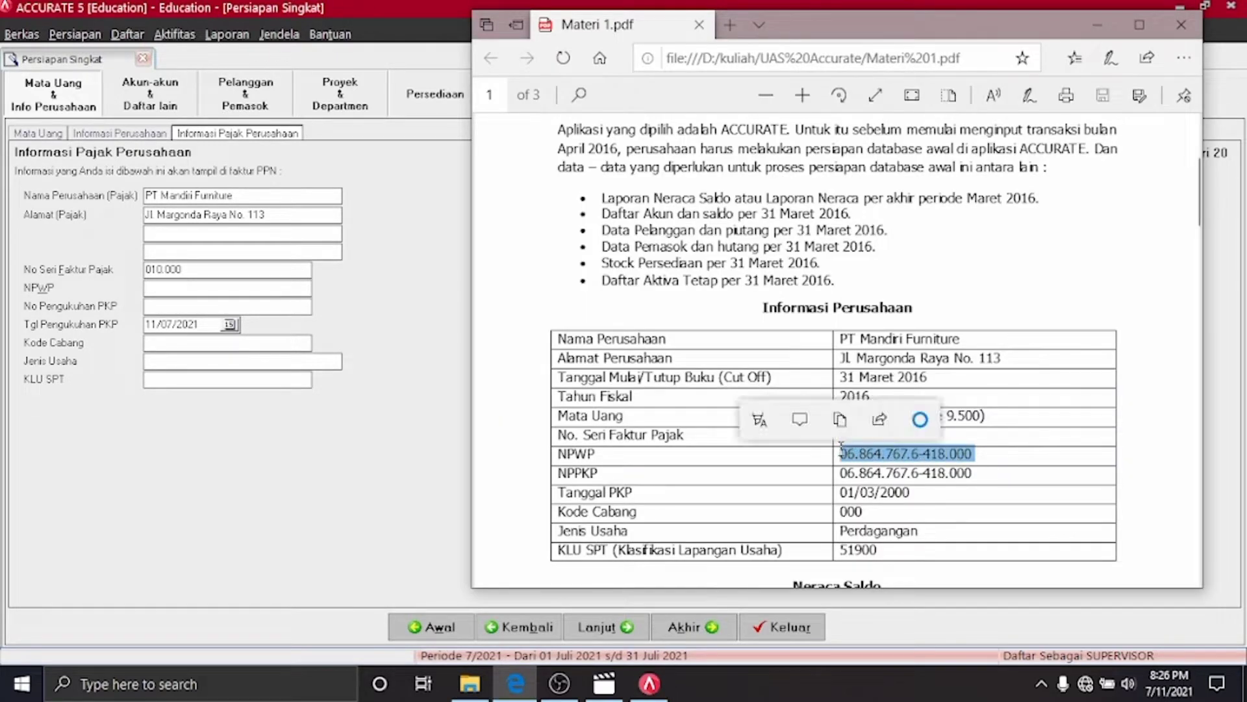
{"action": "left_click", "coordinate": [282, 286]}
{"action": "key", "text": "ctrl+v"}
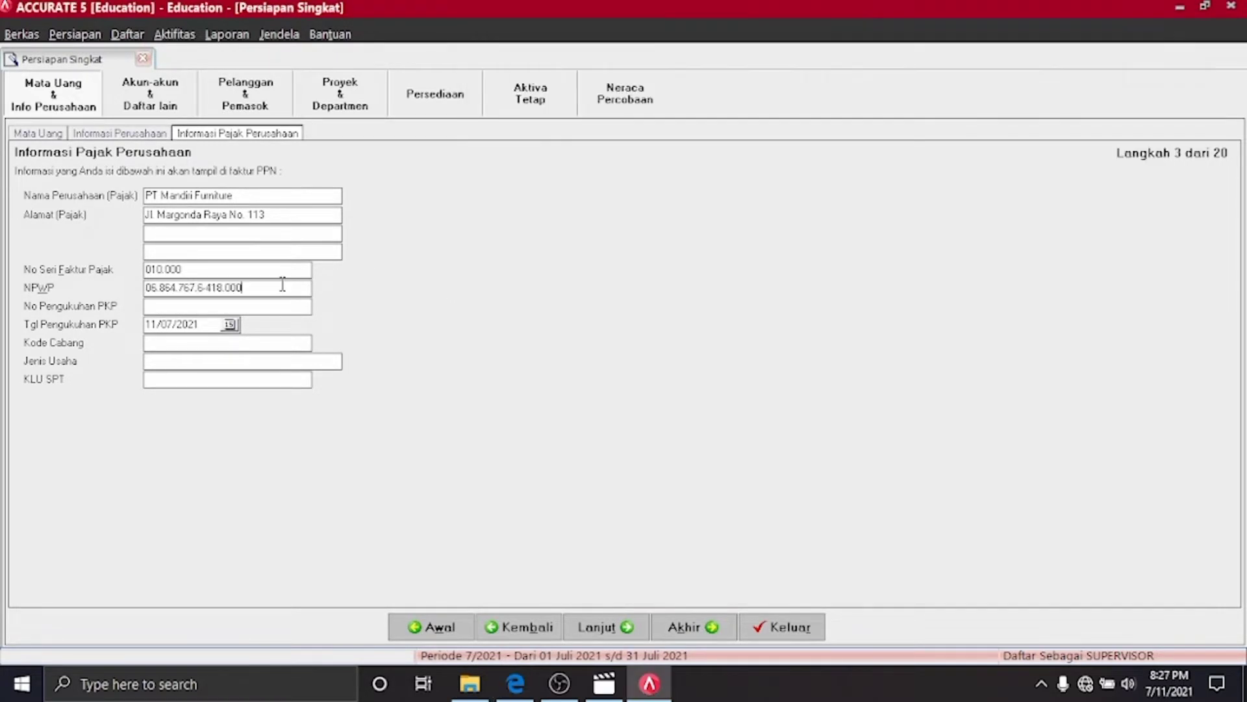
Paste the PKP registration number and set the PKP date to 01/03/2000
{"action": "left_click", "coordinate": [519, 688]}
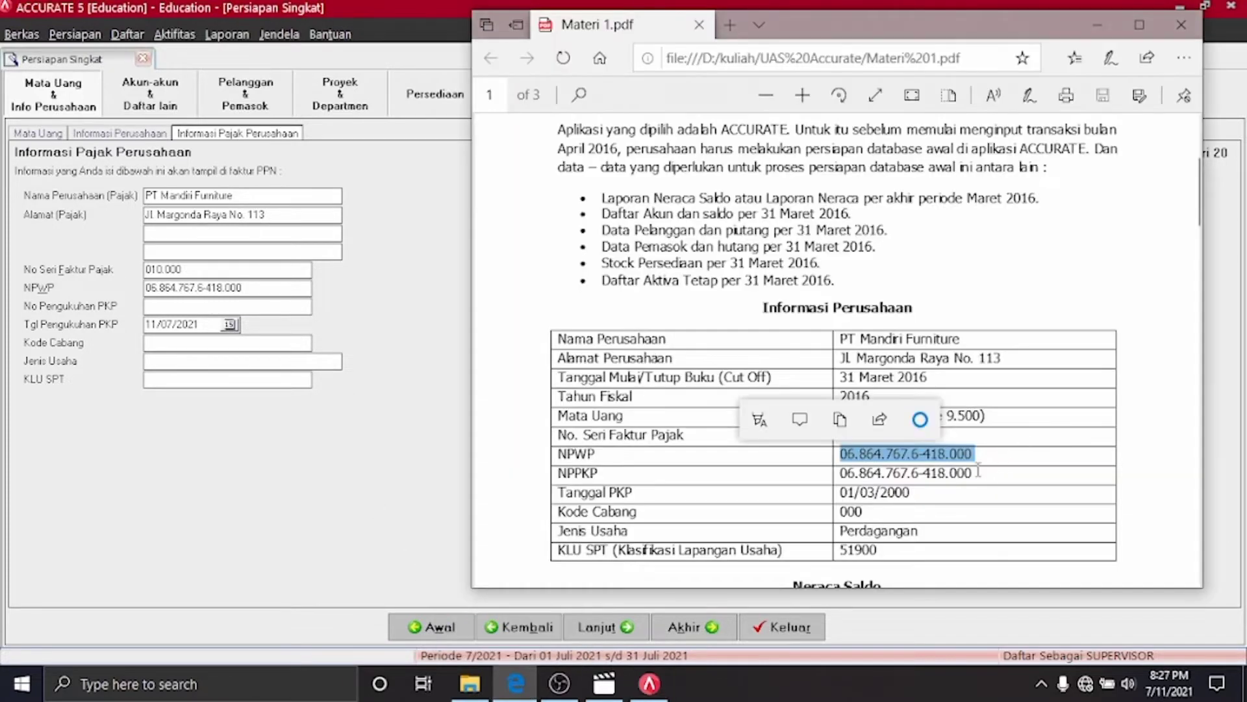
{"action": "left_click_drag", "start_coordinate": [975, 472], "coordinate": [840, 473]}
{"action": "key", "text": "ctrl+c"}
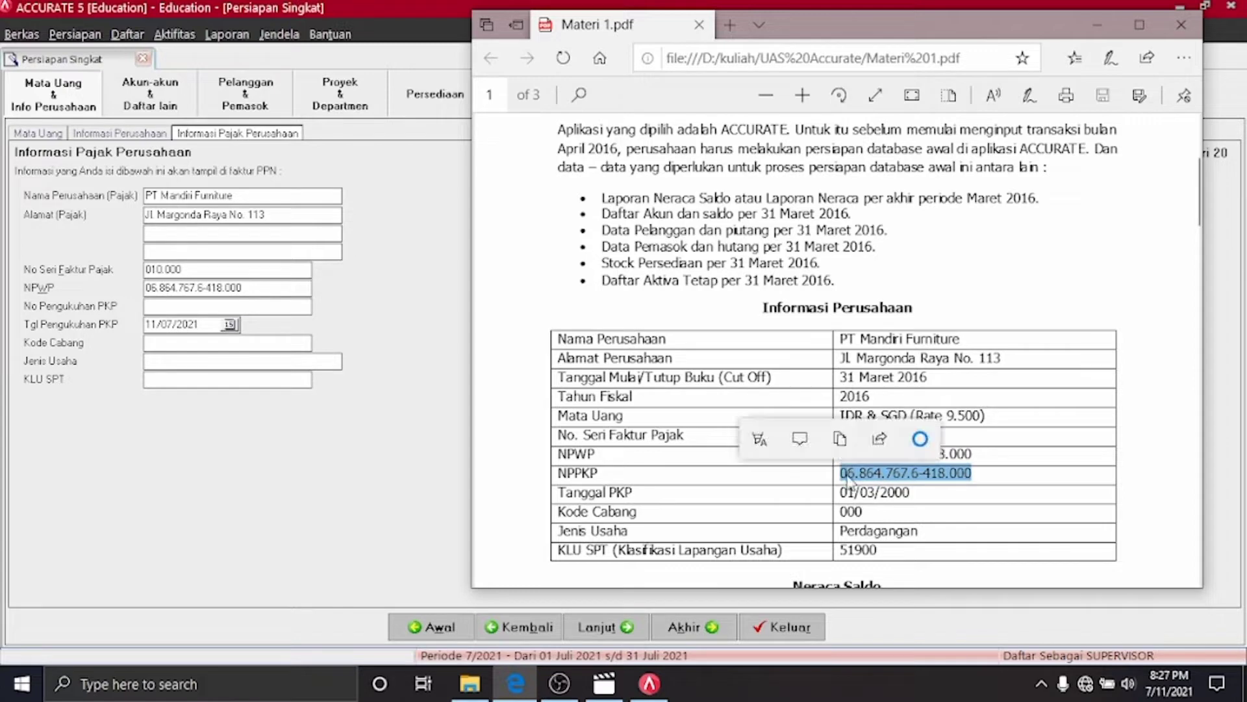
{"action": "left_click", "coordinate": [230, 304]}
{"action": "key", "text": "ctrl+v"}
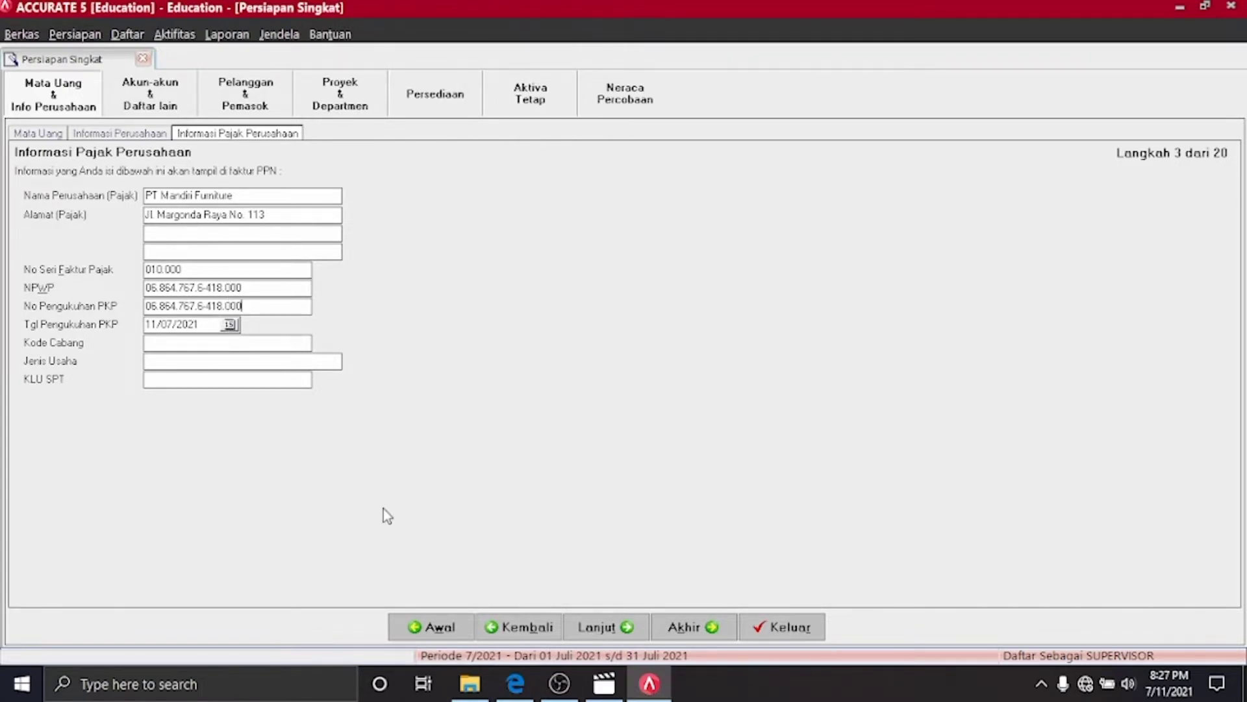
{"action": "left_click", "coordinate": [516, 685]}
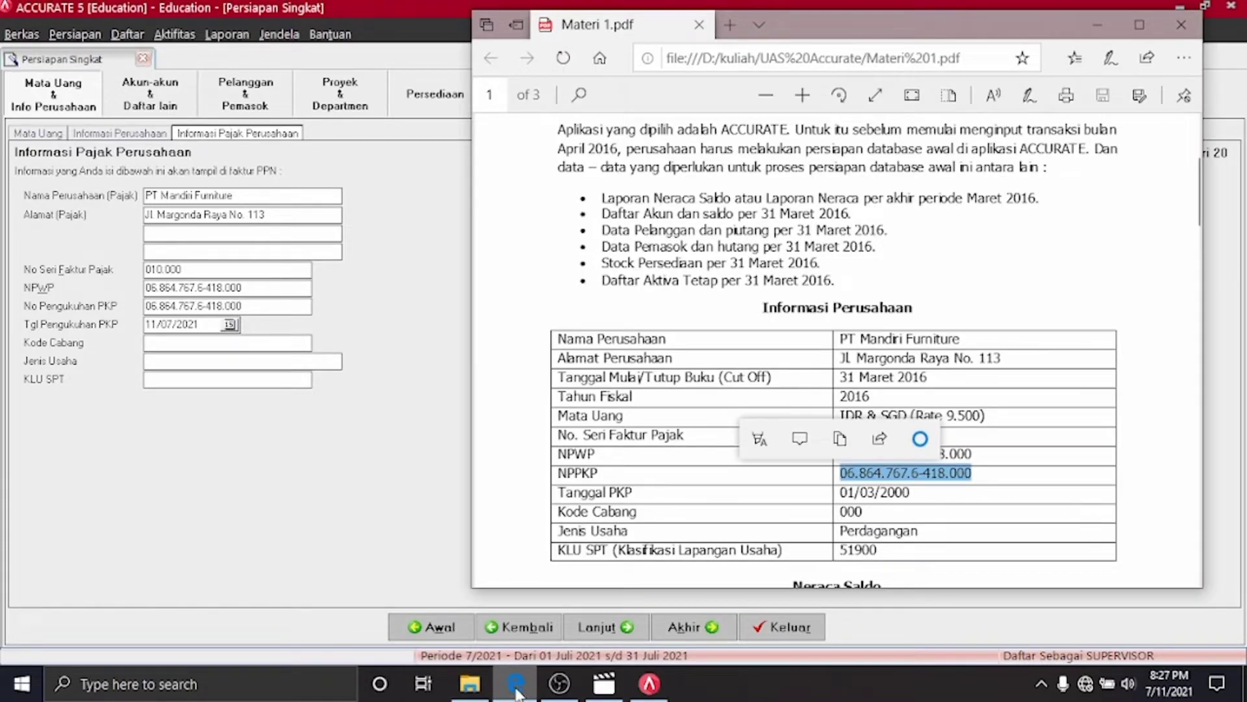
{"action": "left_click", "coordinate": [517, 685]}
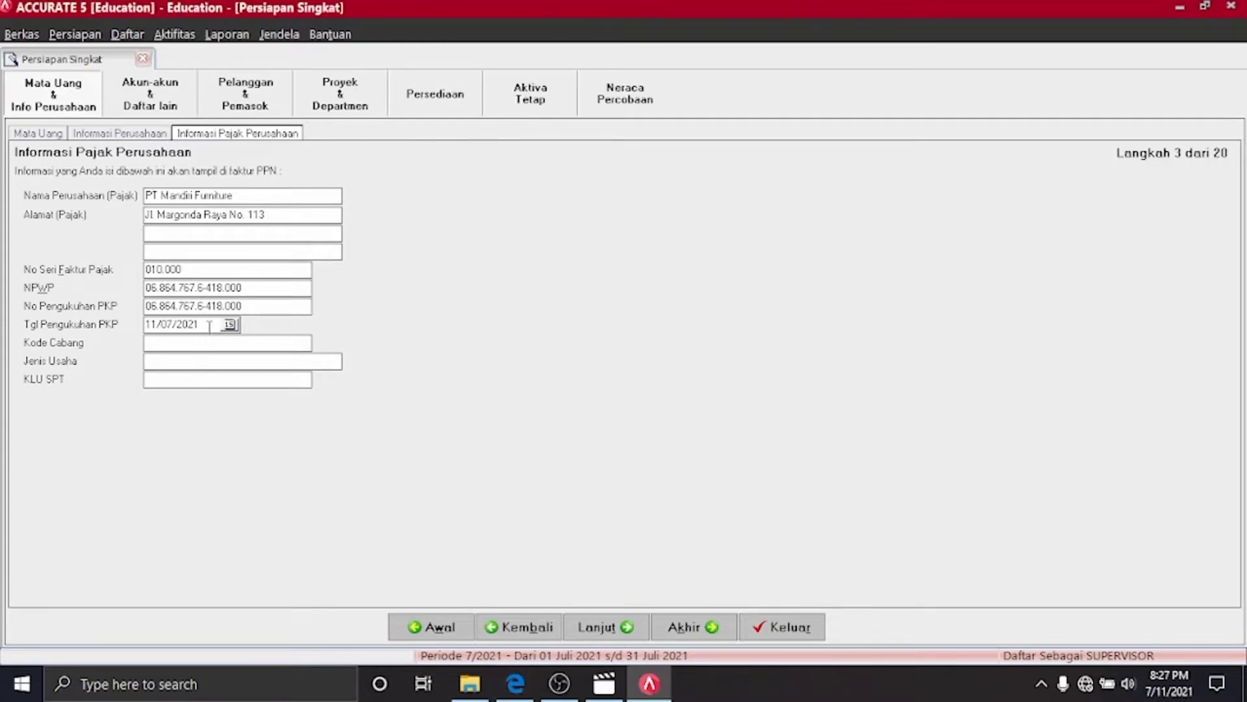
{"action": "key", "text": "BackSpace"}
{"action": "key", "text": "BackSpace"}
{"action": "key", "text": "BackSpace"}
{"action": "key", "text": "BackSpace"}
{"action": "key", "text": "BackSpace"}
{"action": "key", "text": "BackSpace"}
{"action": "key", "text": "BackSpace"}
{"action": "key", "text": "BackSpace"}
{"action": "type", "text": "1 /3 /2000"}
{"action": "left_click", "coordinate": [516, 688]}
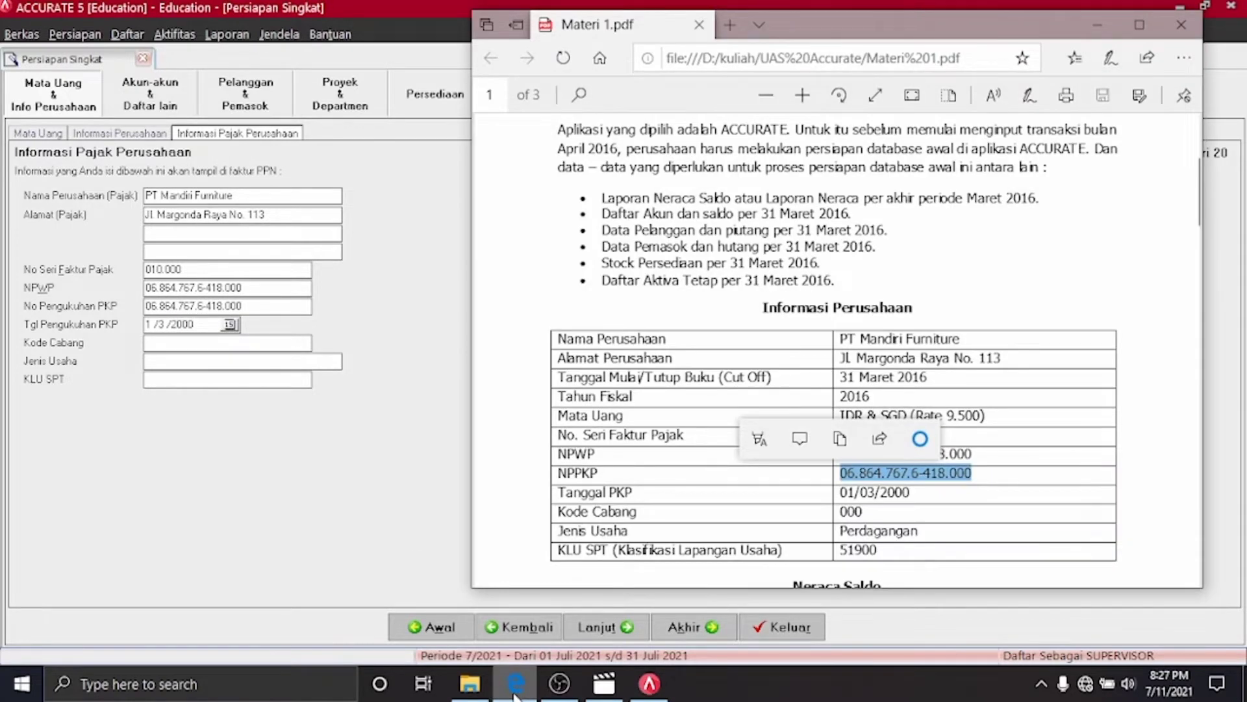
{"action": "left_click", "coordinate": [515, 688]}
Fill in branch code 000, business type Perdagangan and KLU SPT 51900, then continue
{"action": "left_click", "coordinate": [162, 342]}
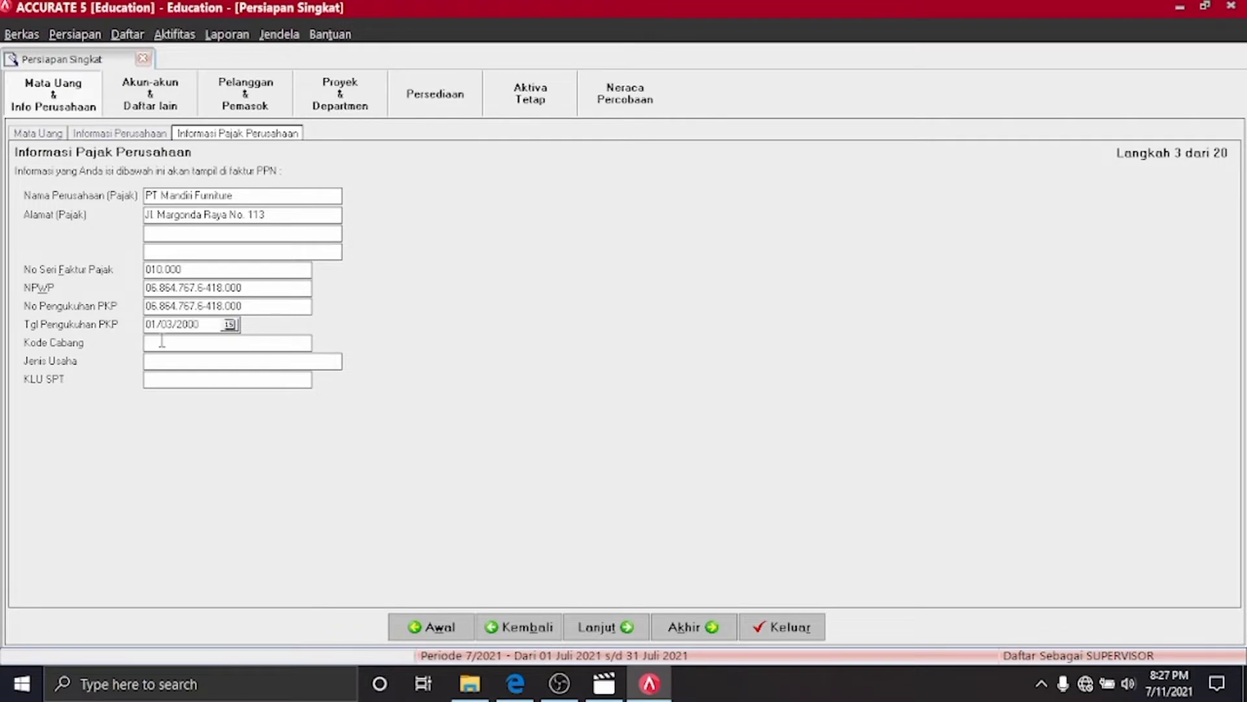
{"action": "left_click", "coordinate": [160, 359]}
{"action": "left_click", "coordinate": [516, 684]}
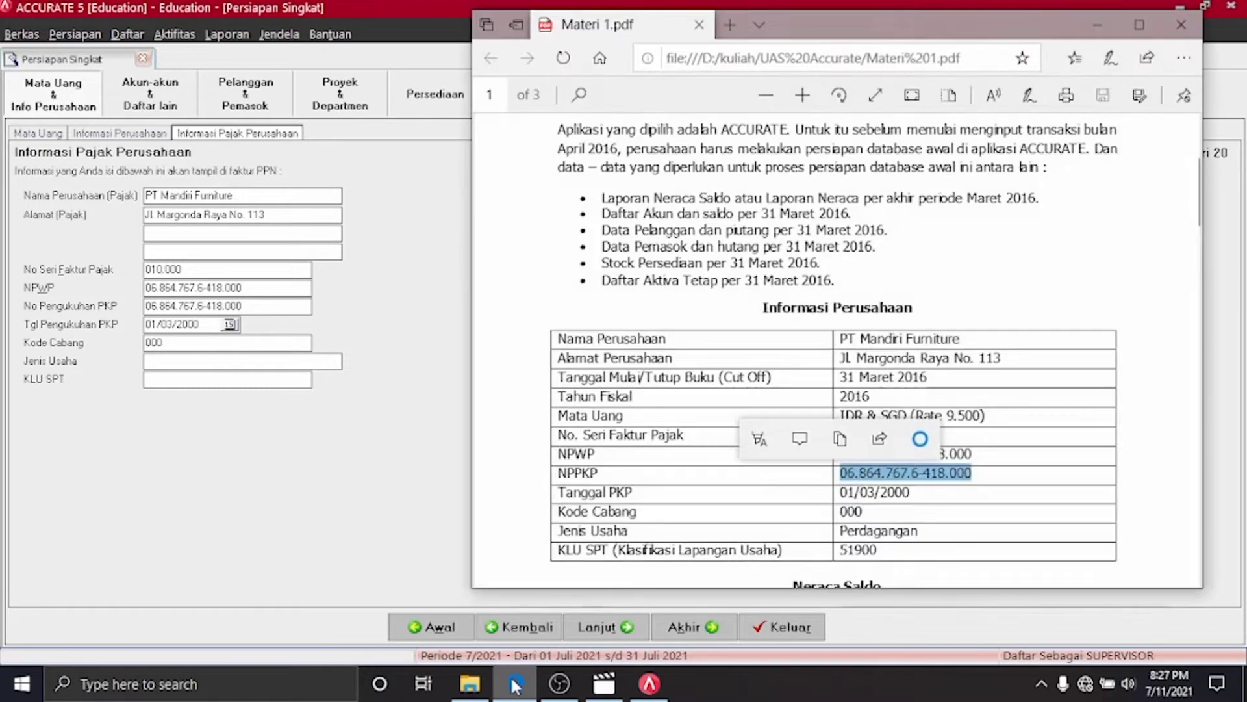
{"action": "left_click", "coordinate": [516, 684]}
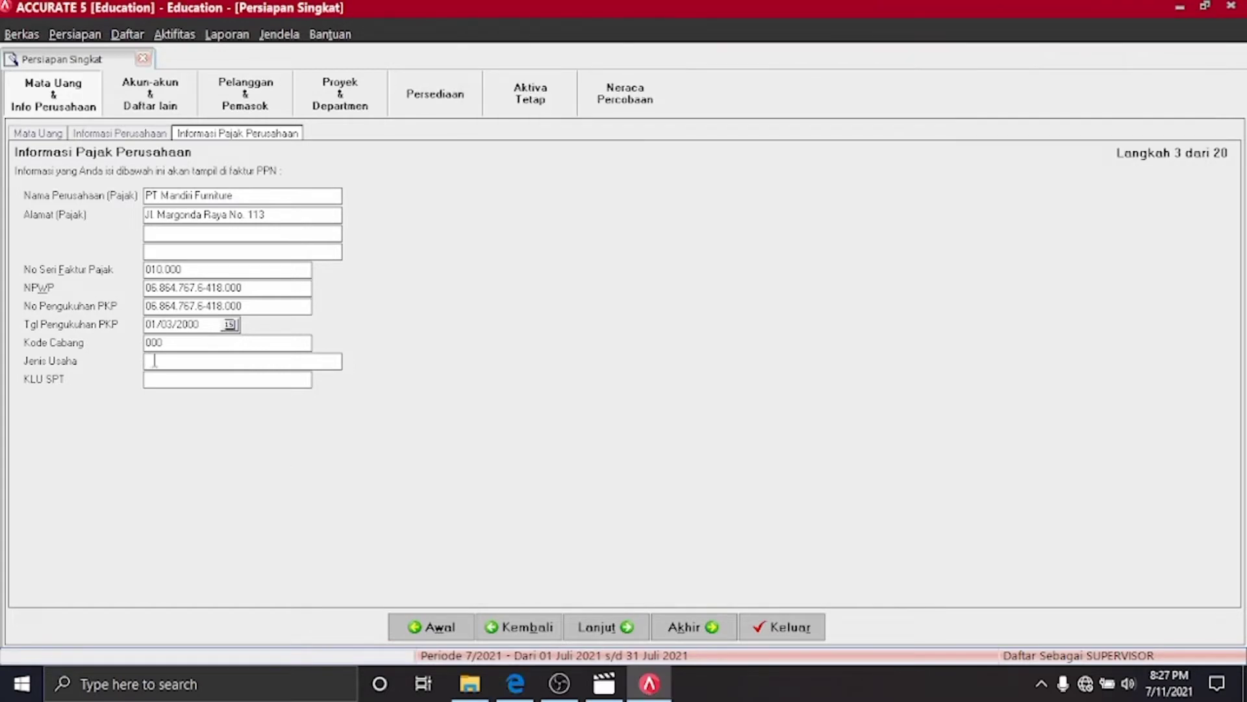
{"action": "type", "text": "Perdagangan"}
{"action": "left_click", "coordinate": [515, 683]}
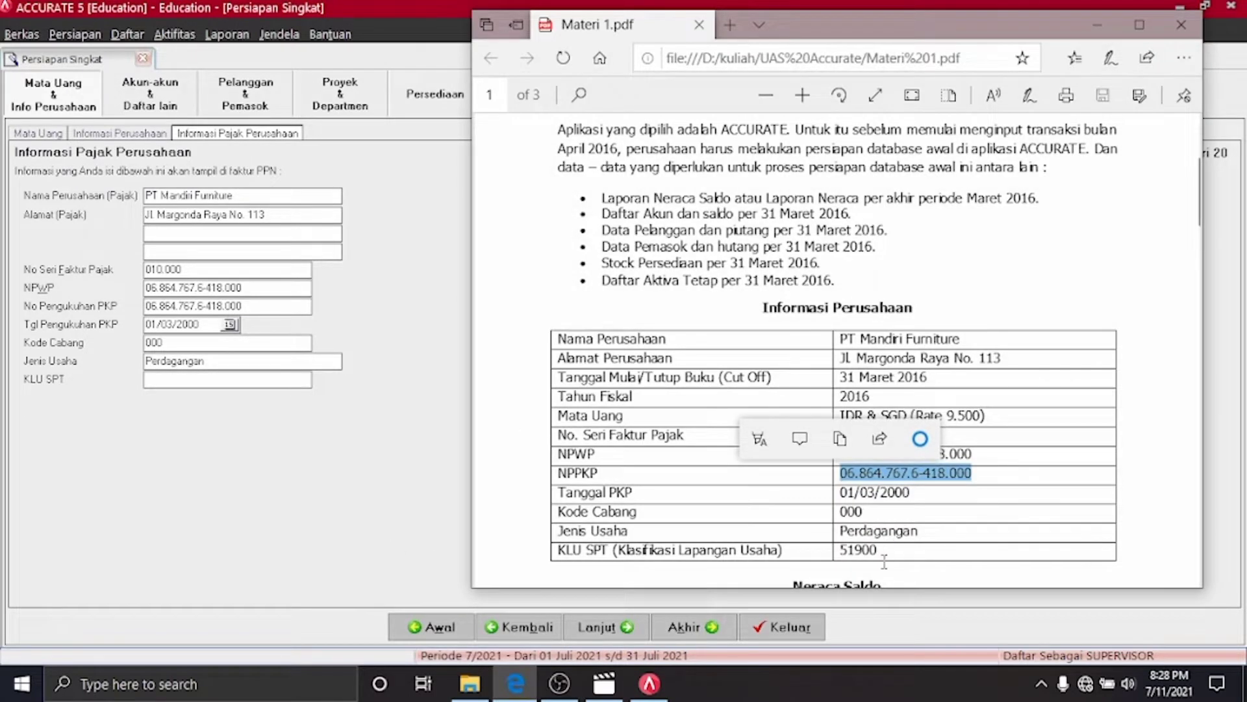
{"action": "left_click_drag", "start_coordinate": [884, 550], "coordinate": [839, 551]}
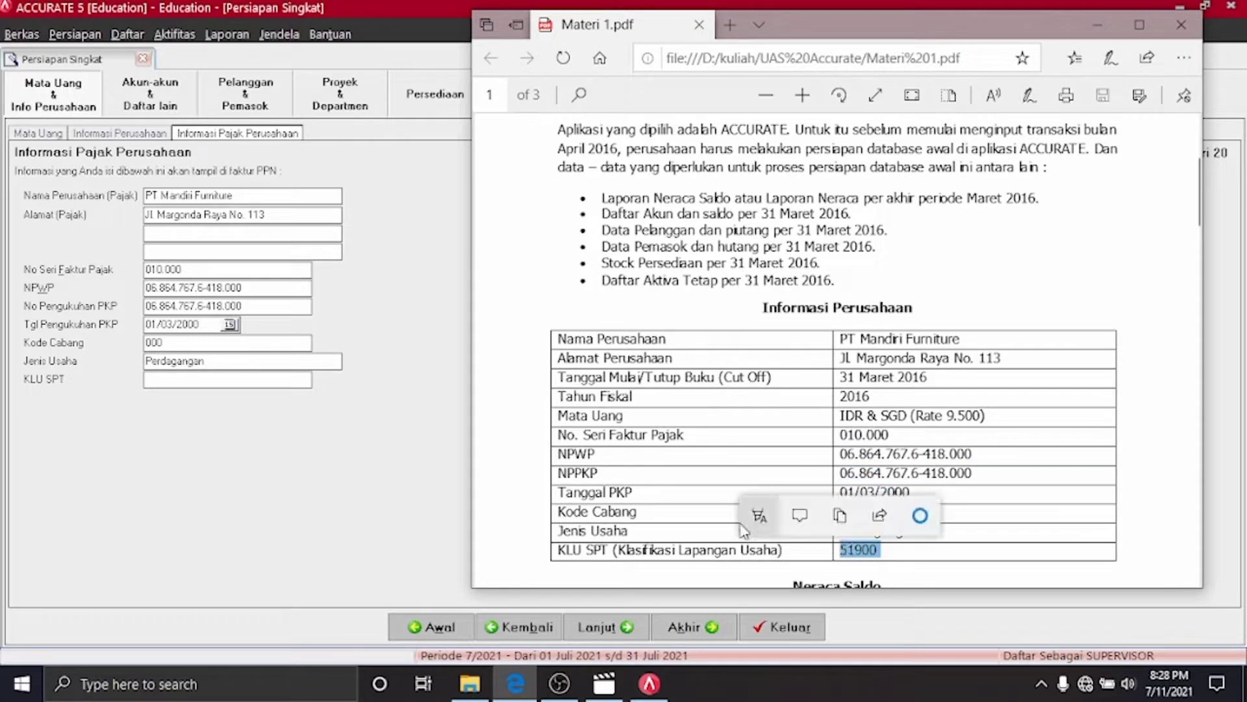
{"action": "left_click", "coordinate": [172, 381]}
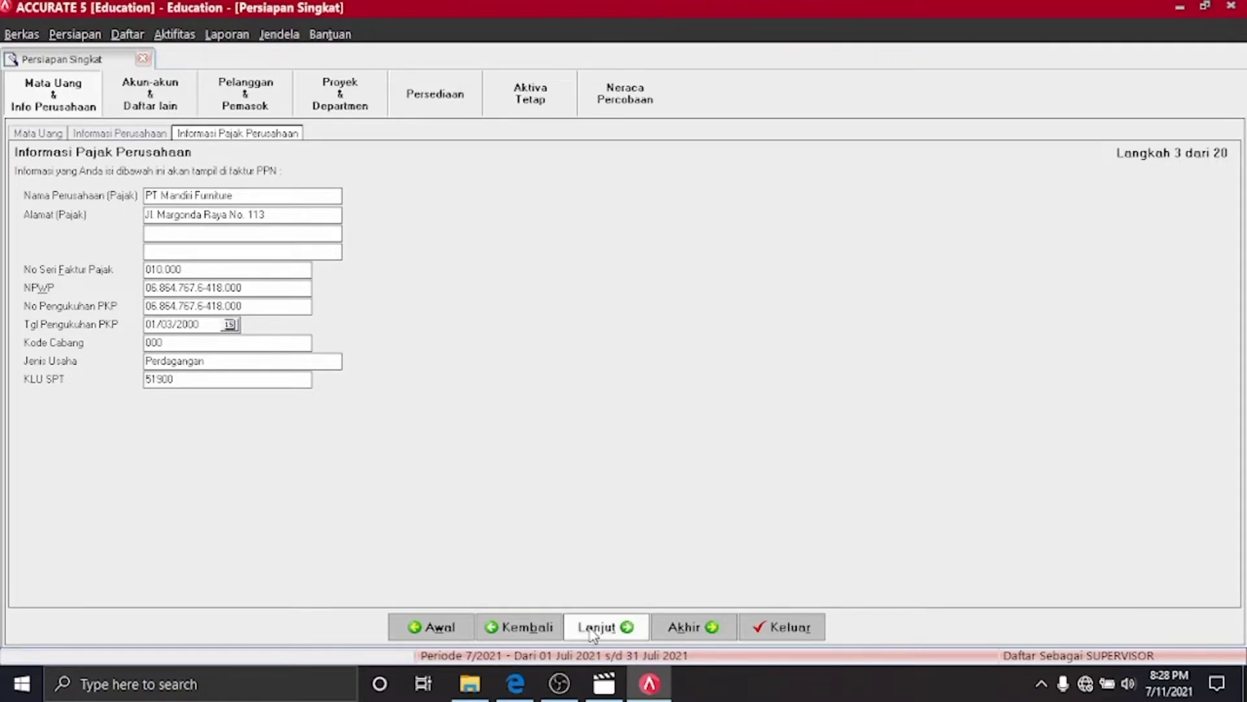
{"action": "left_click", "coordinate": [592, 627]}
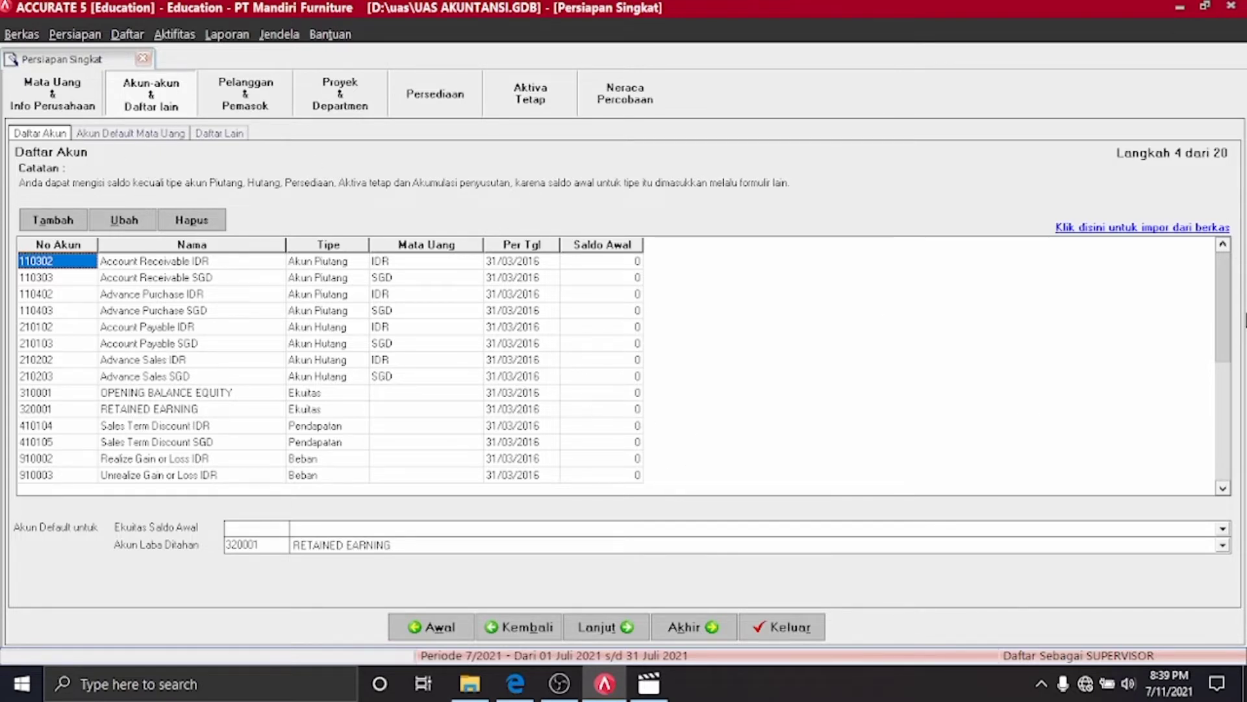
Choose 310001 OPENING BALANCE EQUITY as the default opening balance equity account
{"action": "scroll", "coordinate": [1225, 312], "scroll_direction": "down", "scroll_amount": 1}
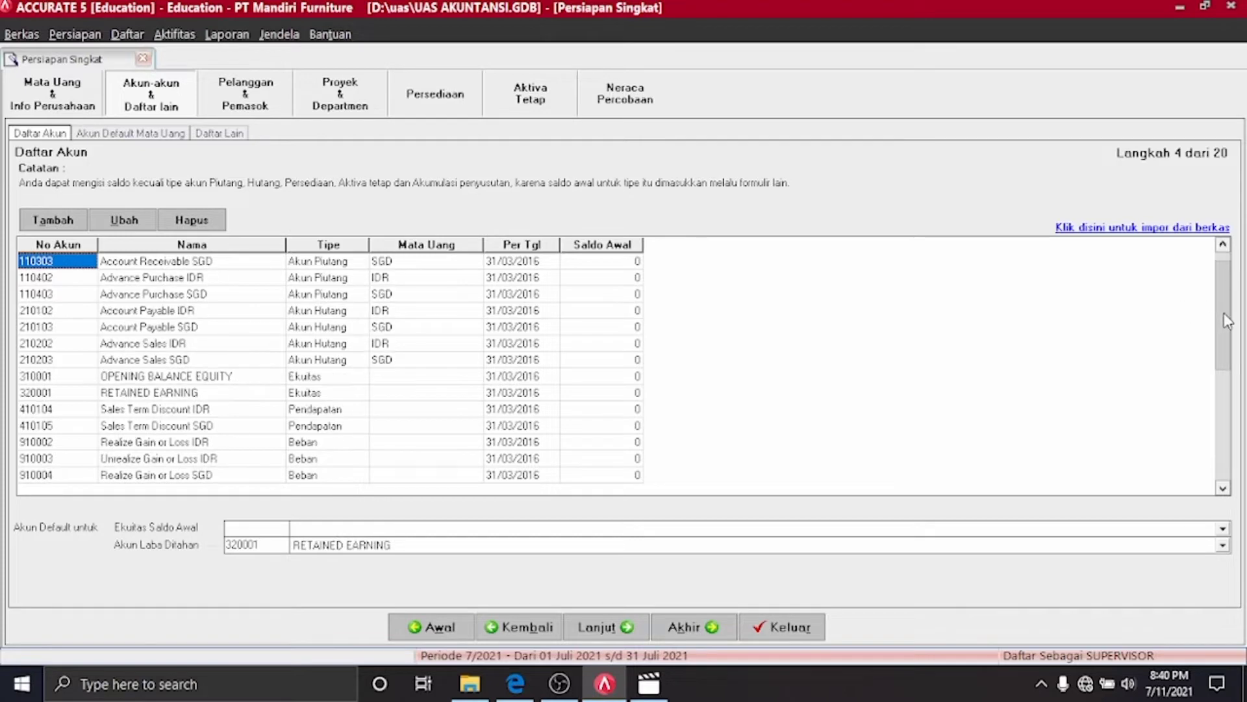
{"action": "scroll", "coordinate": [1224, 290], "scroll_direction": "up", "scroll_amount": 1}
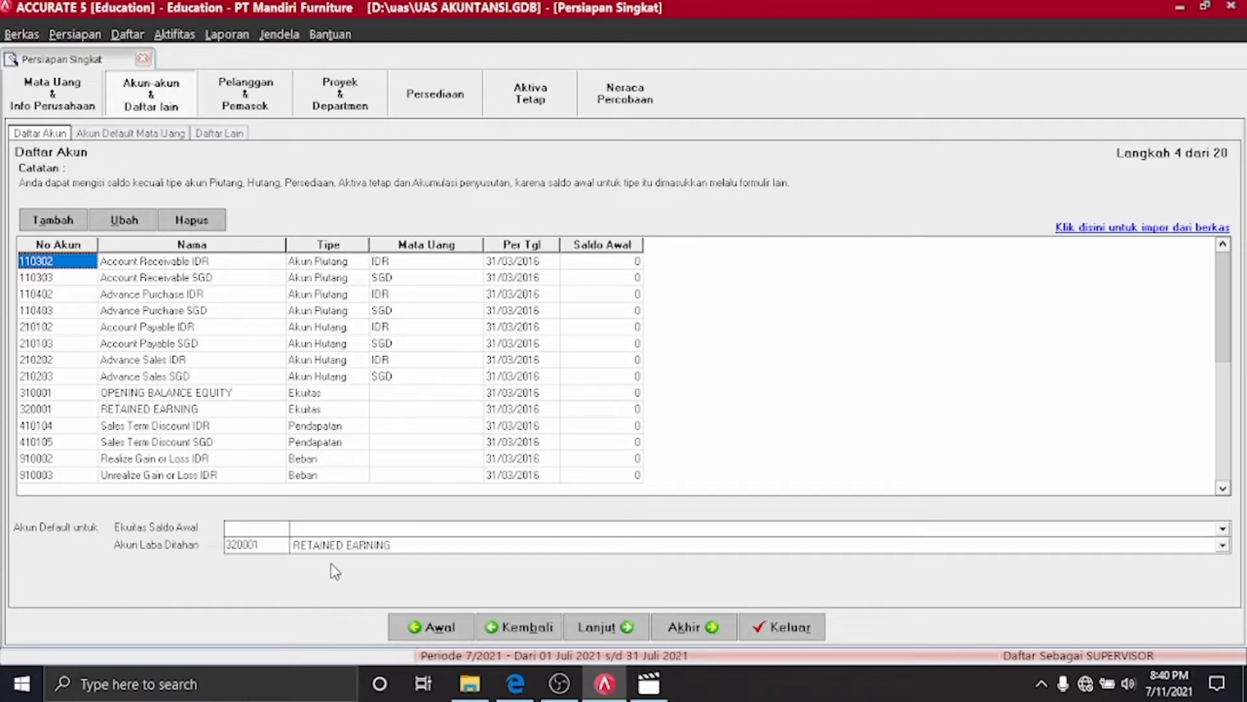
{"action": "left_click", "coordinate": [474, 531]}
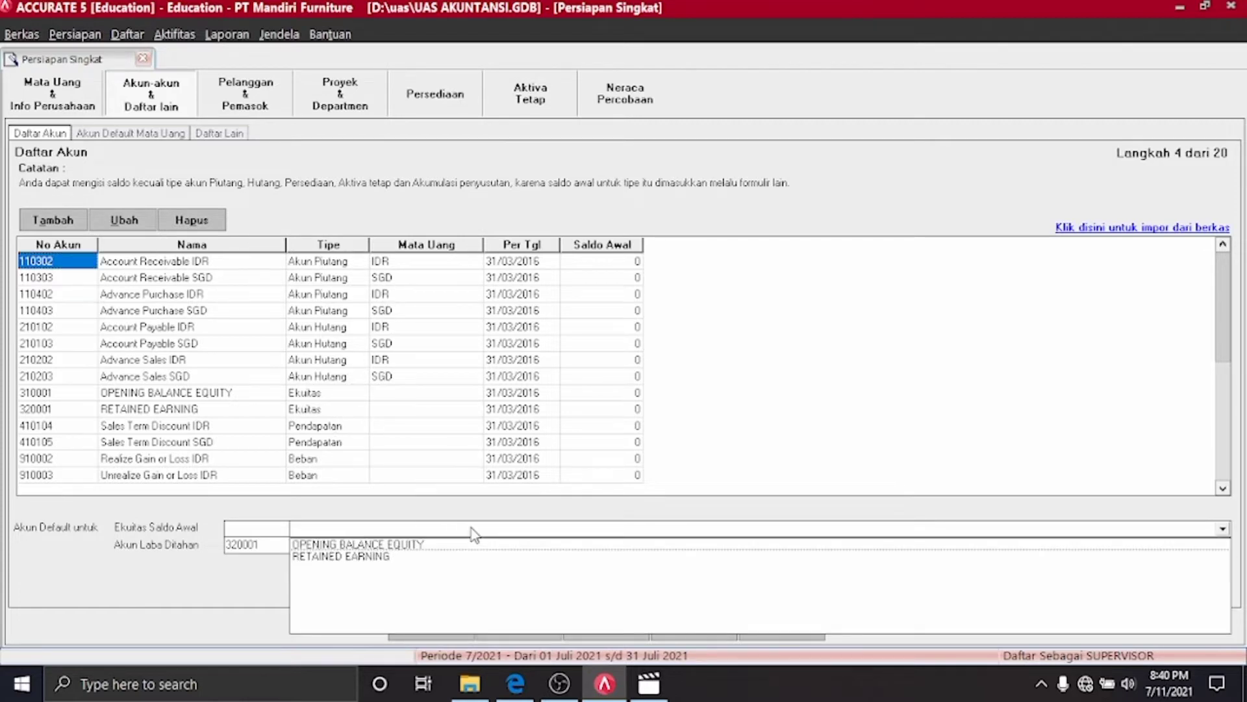
{"action": "left_click", "coordinate": [412, 546]}
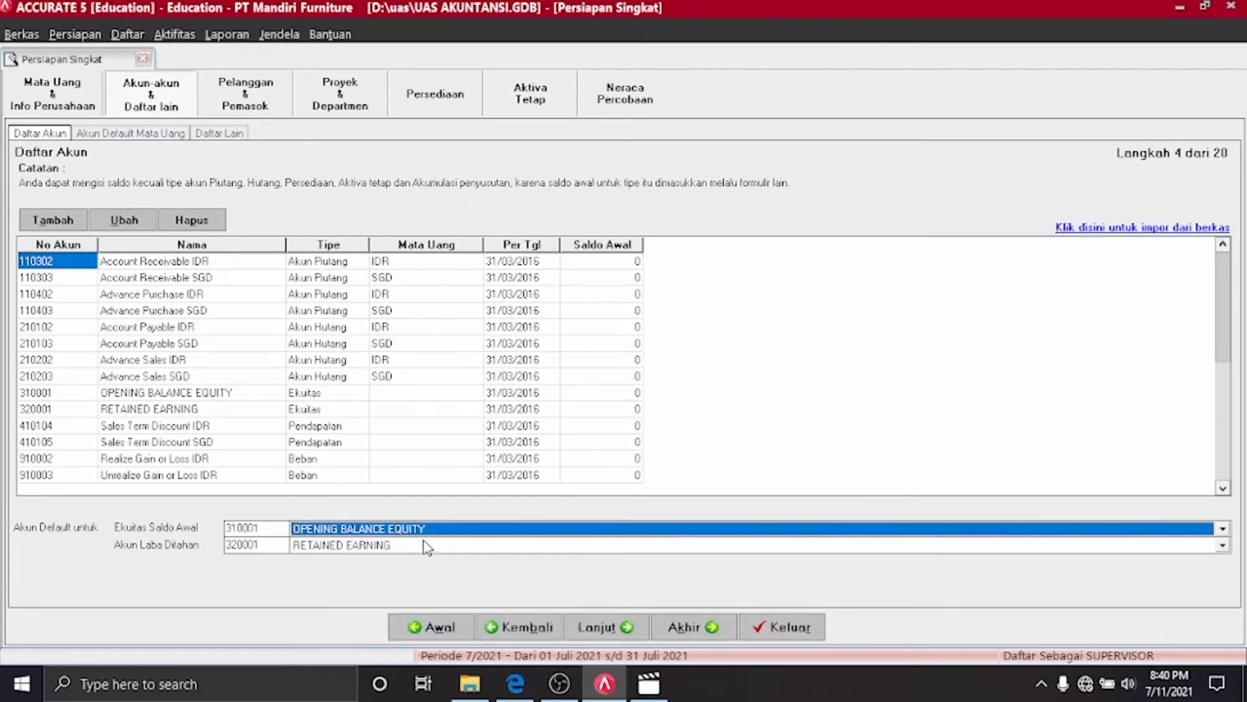
{"action": "left_click", "coordinate": [497, 263]}
Delete accounts 110302, 110303, 110402 and 110403, confirming each warning
{"action": "left_click", "coordinate": [447, 263]}
{"action": "left_click", "coordinate": [124, 261]}
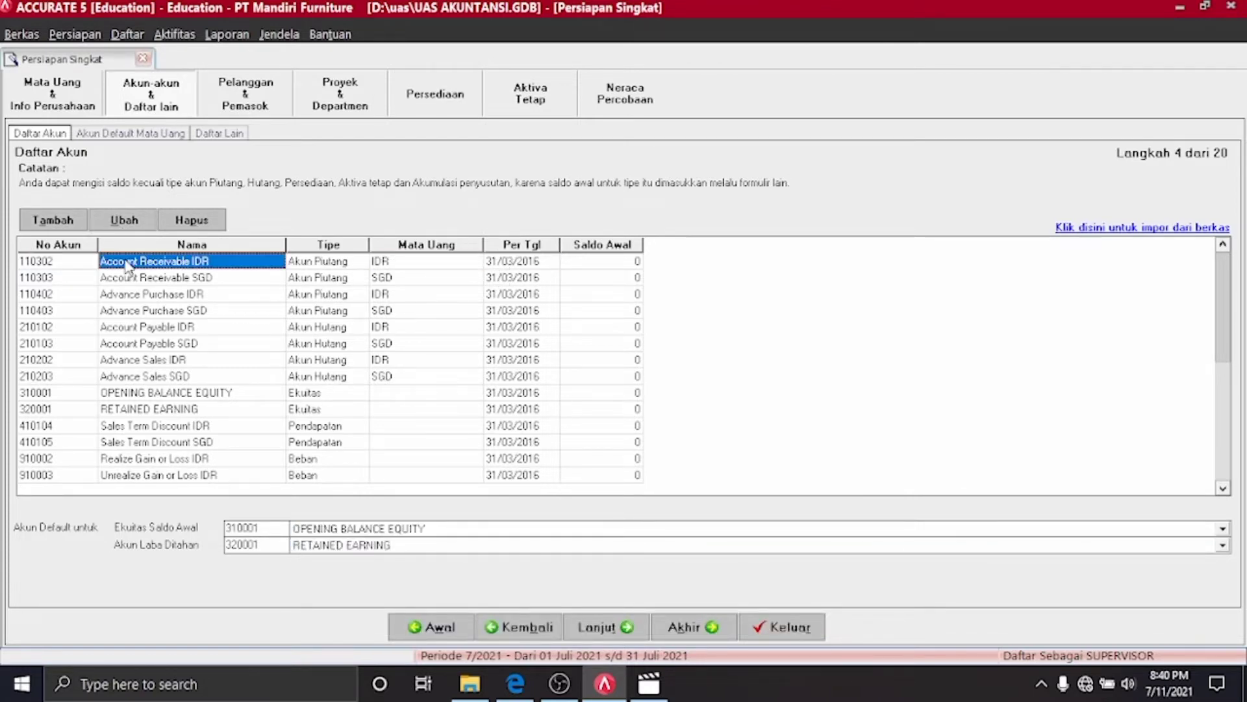
{"action": "right_click", "coordinate": [125, 263]}
{"action": "left_click", "coordinate": [177, 315]}
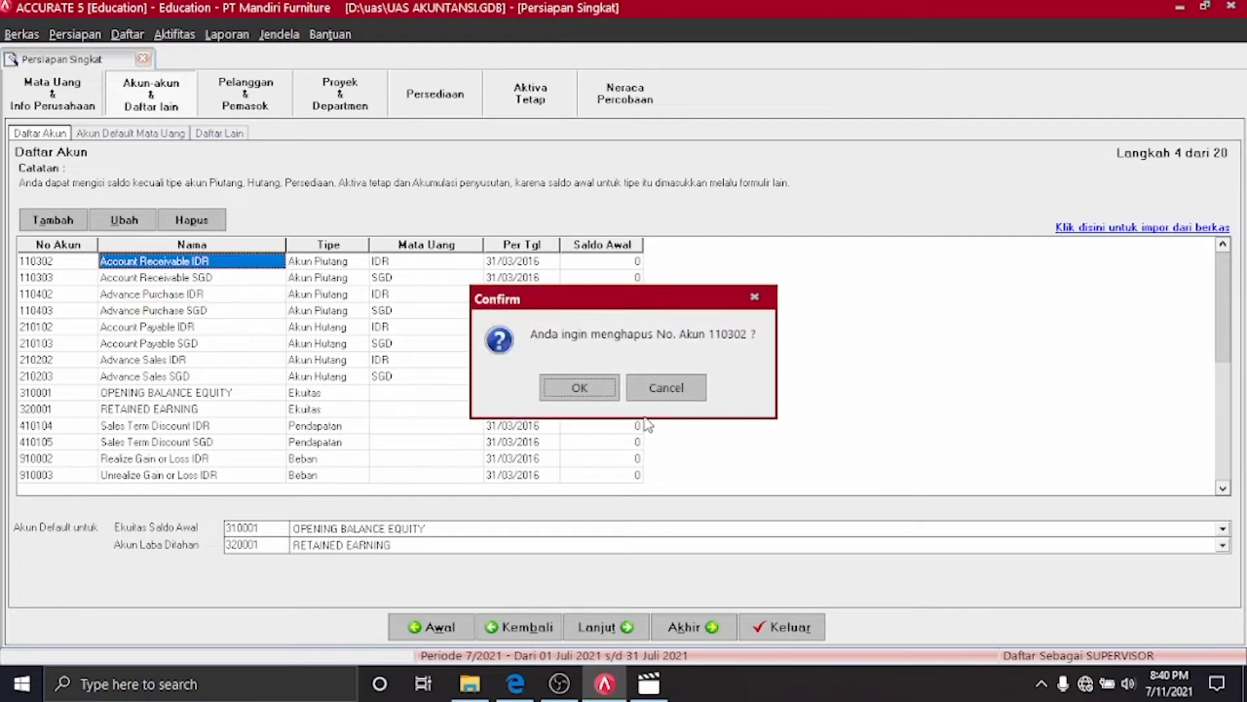
{"action": "left_click", "coordinate": [607, 389]}
{"action": "left_click", "coordinate": [608, 388]}
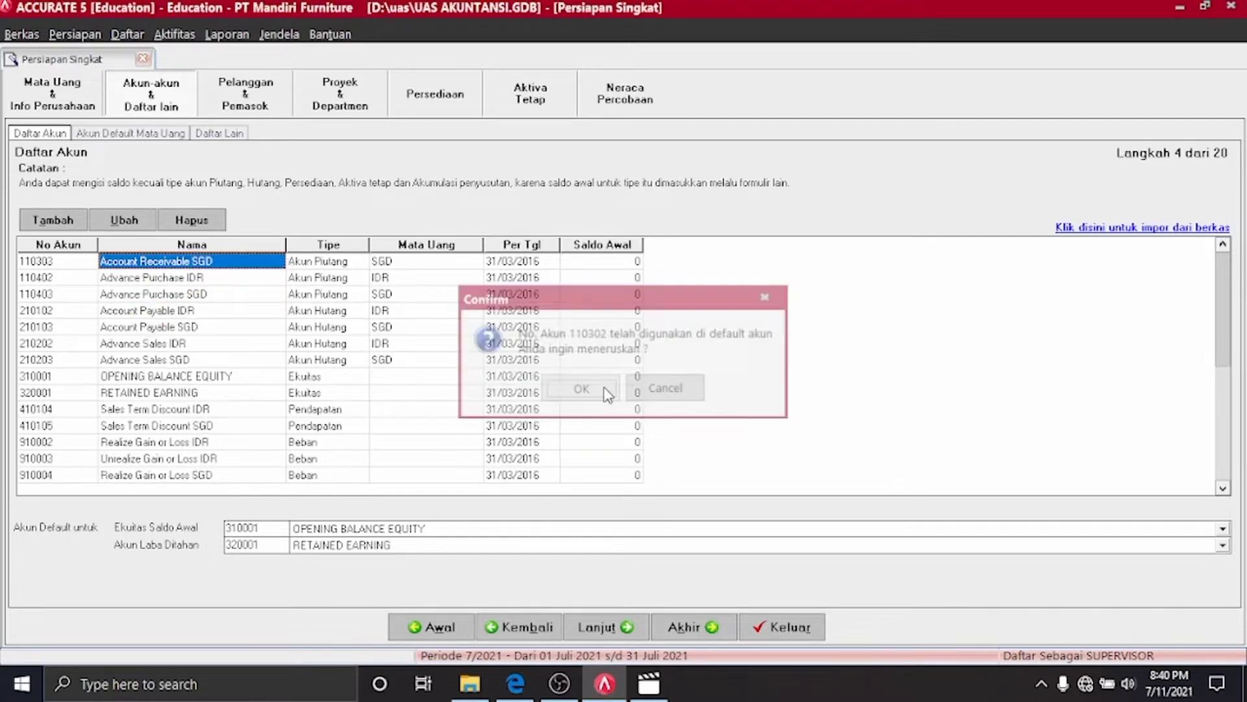
{"action": "right_click", "coordinate": [231, 266]}
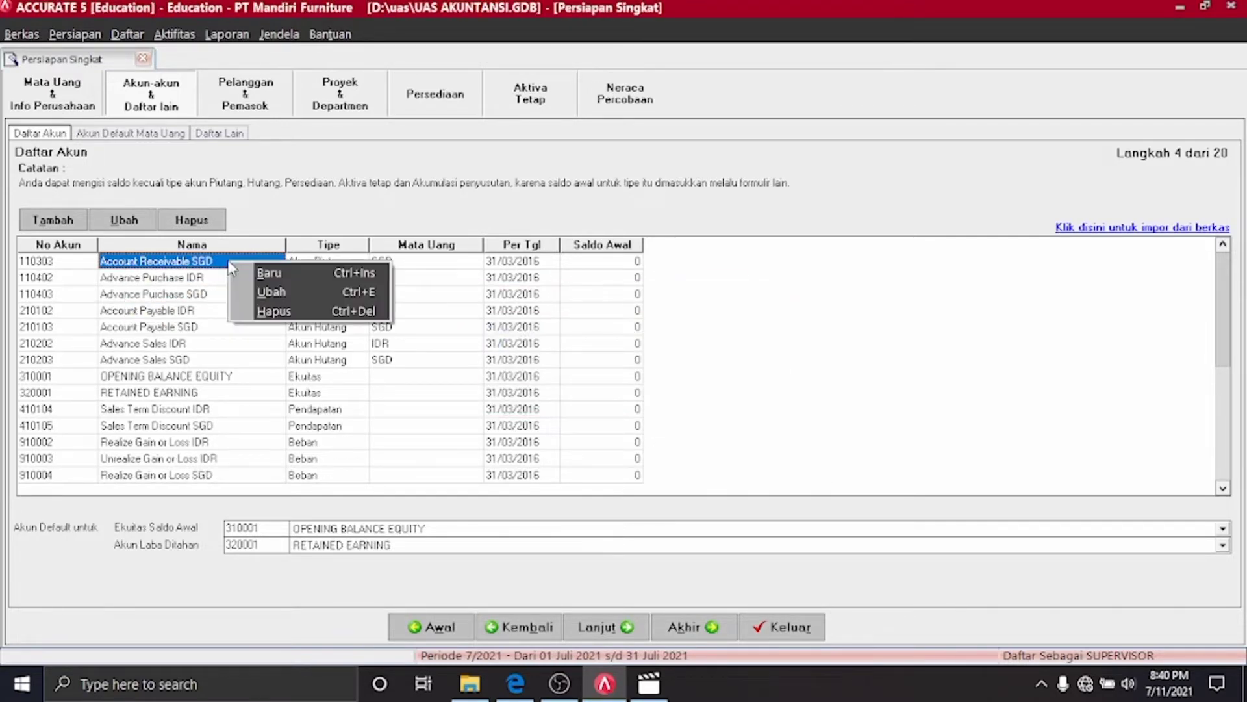
{"action": "left_click", "coordinate": [259, 313]}
{"action": "left_click", "coordinate": [602, 398]}
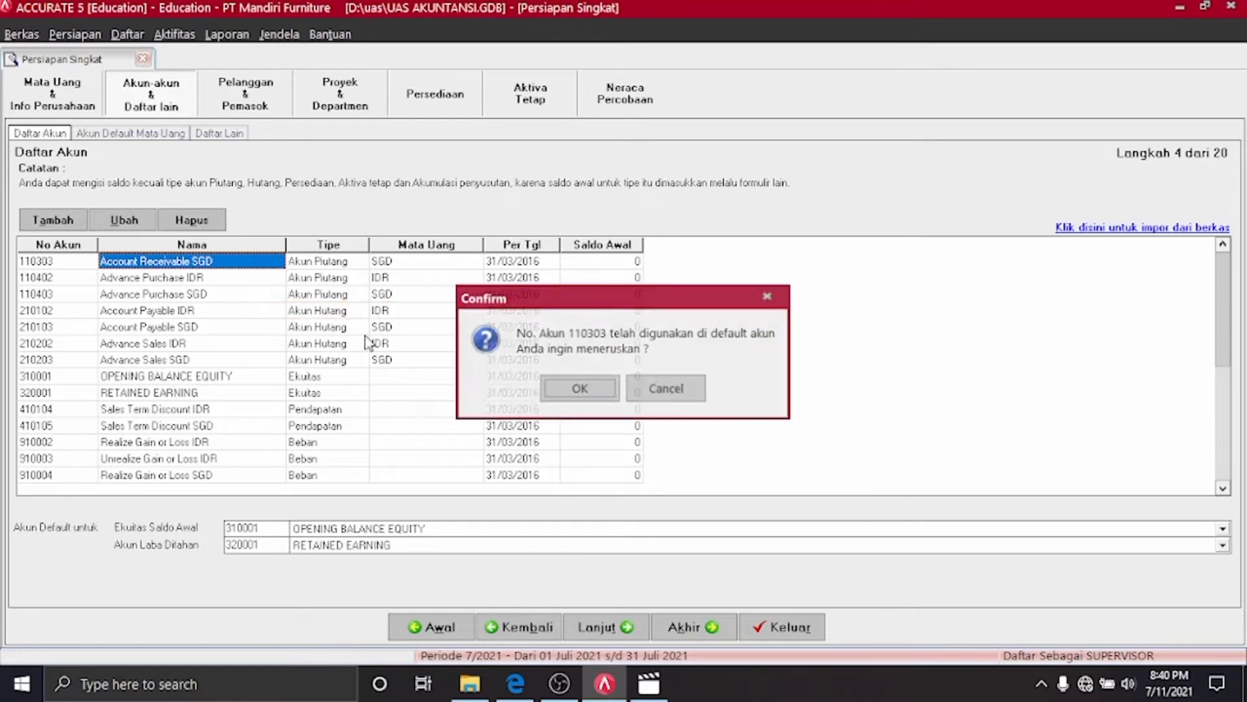
{"action": "left_click", "coordinate": [572, 386]}
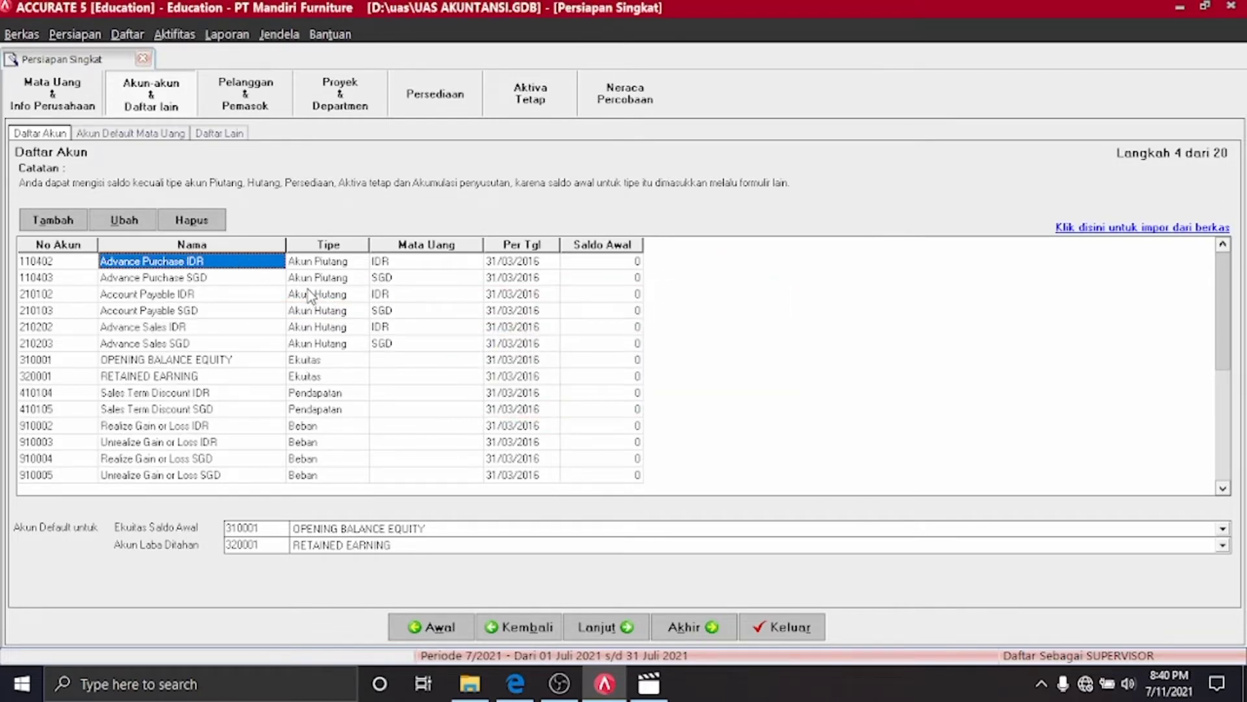
{"action": "key", "text": "Delete"}
{"action": "key", "text": "Return"}
{"action": "key", "text": "Return"}
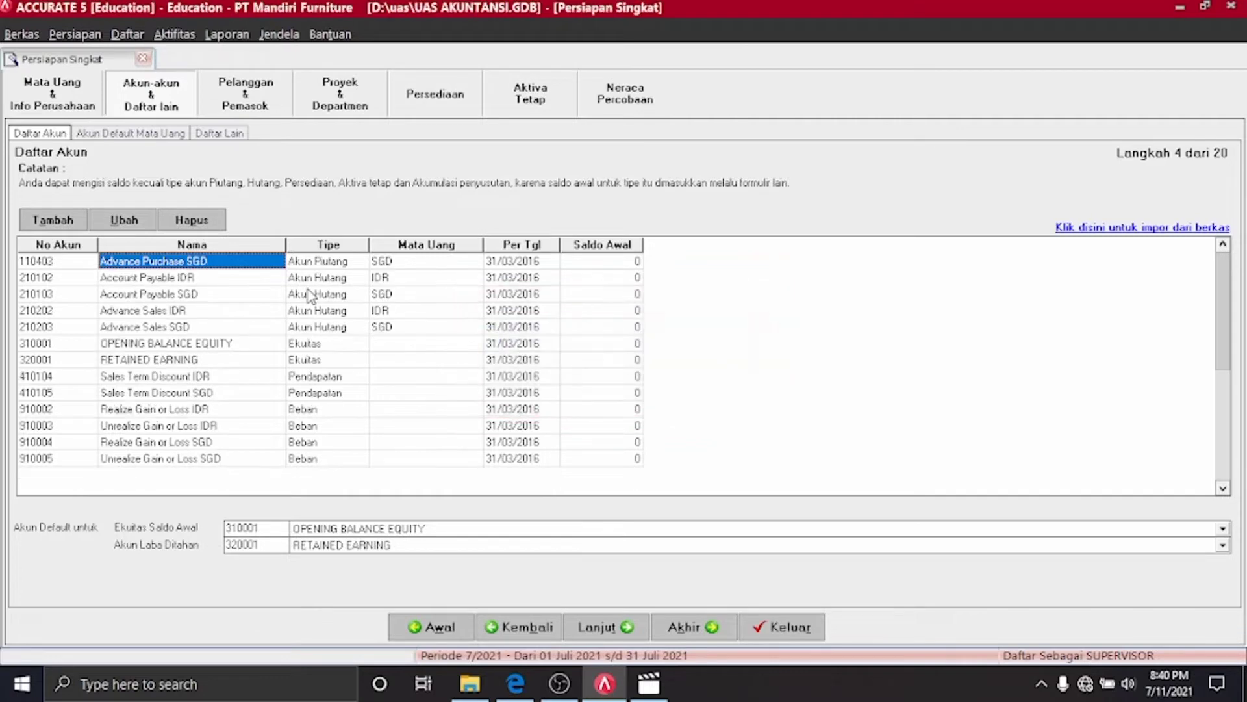
{"action": "right_click", "coordinate": [250, 269]}
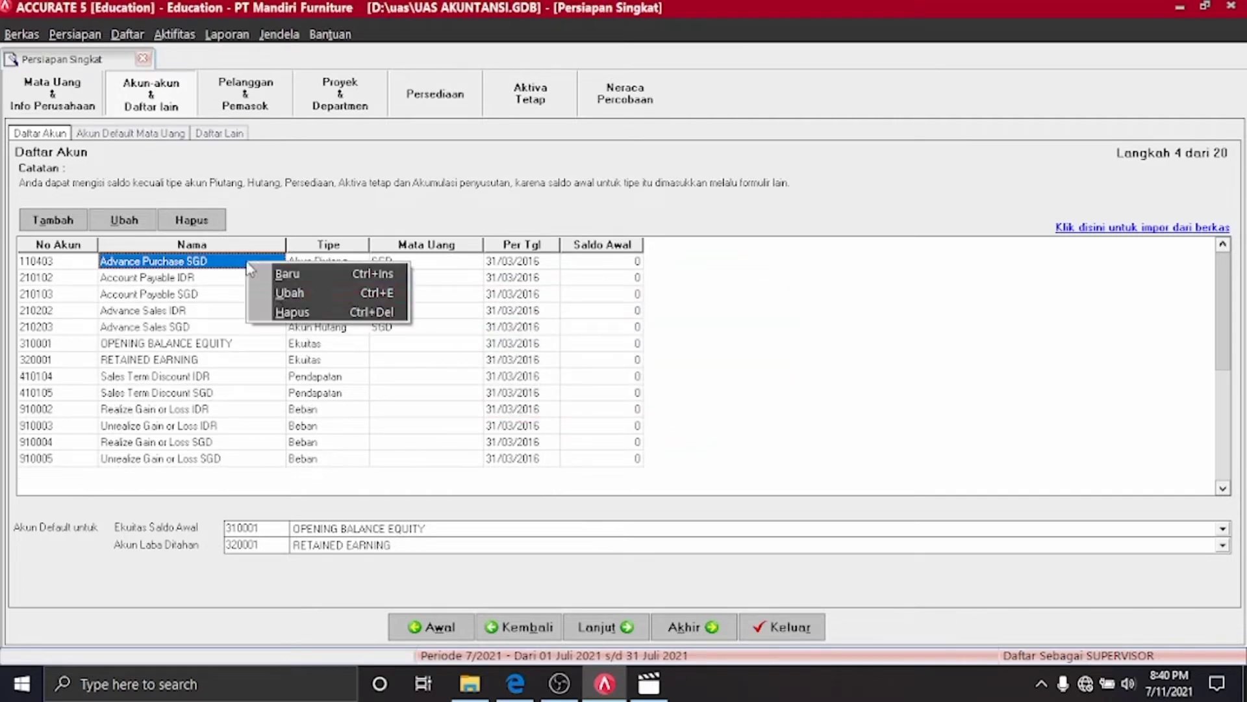
{"action": "left_click", "coordinate": [286, 316]}
{"action": "left_click", "coordinate": [593, 387]}
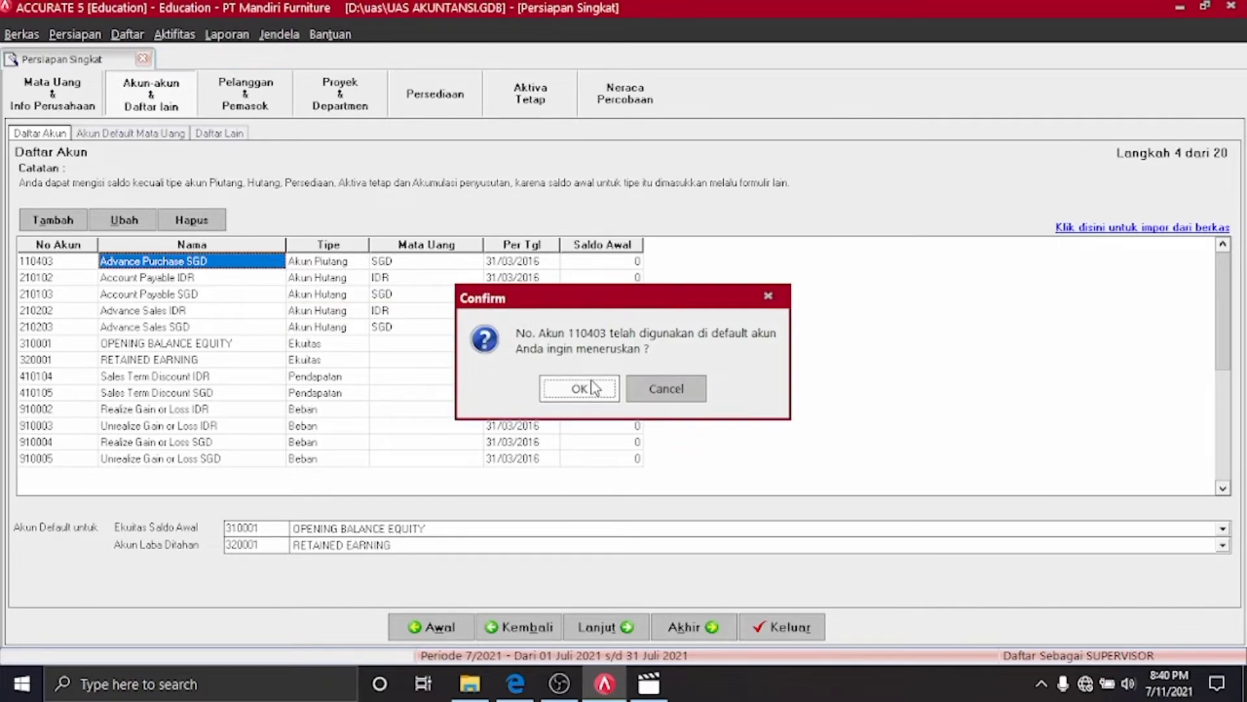
{"action": "left_click", "coordinate": [587, 387]}
Delete accounts 210102, 210103, 210202, 210203 and 410104
{"action": "key", "text": "Delete"}
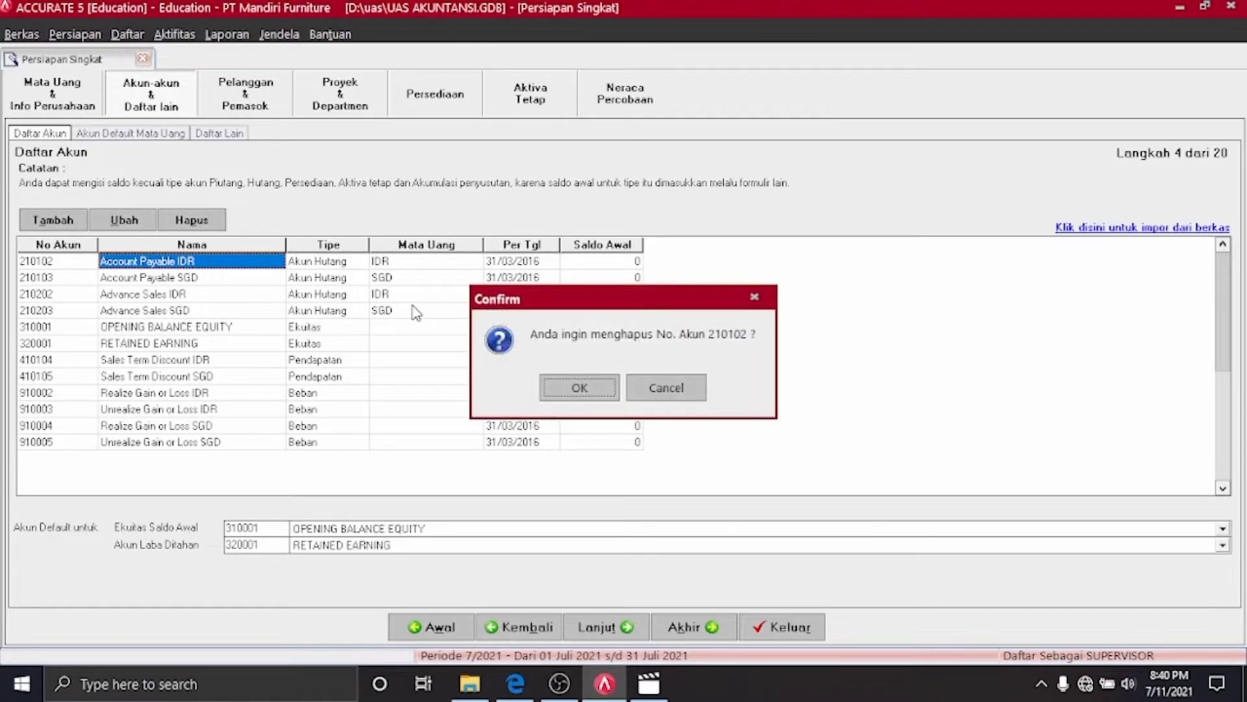
{"action": "key", "text": "Return"}
{"action": "key", "text": "Return"}
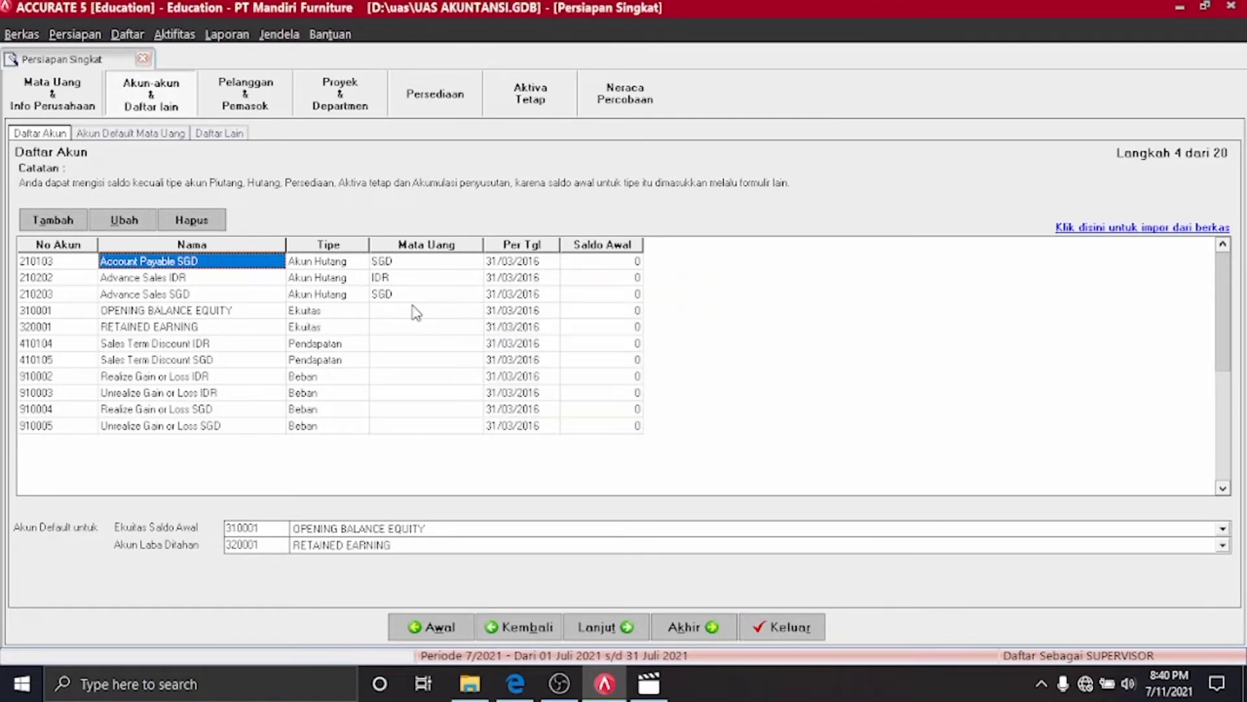
{"action": "key", "text": "Delete"}
{"action": "key", "text": "Return"}
{"action": "key", "text": "Return"}
{"action": "key", "text": "Delete"}
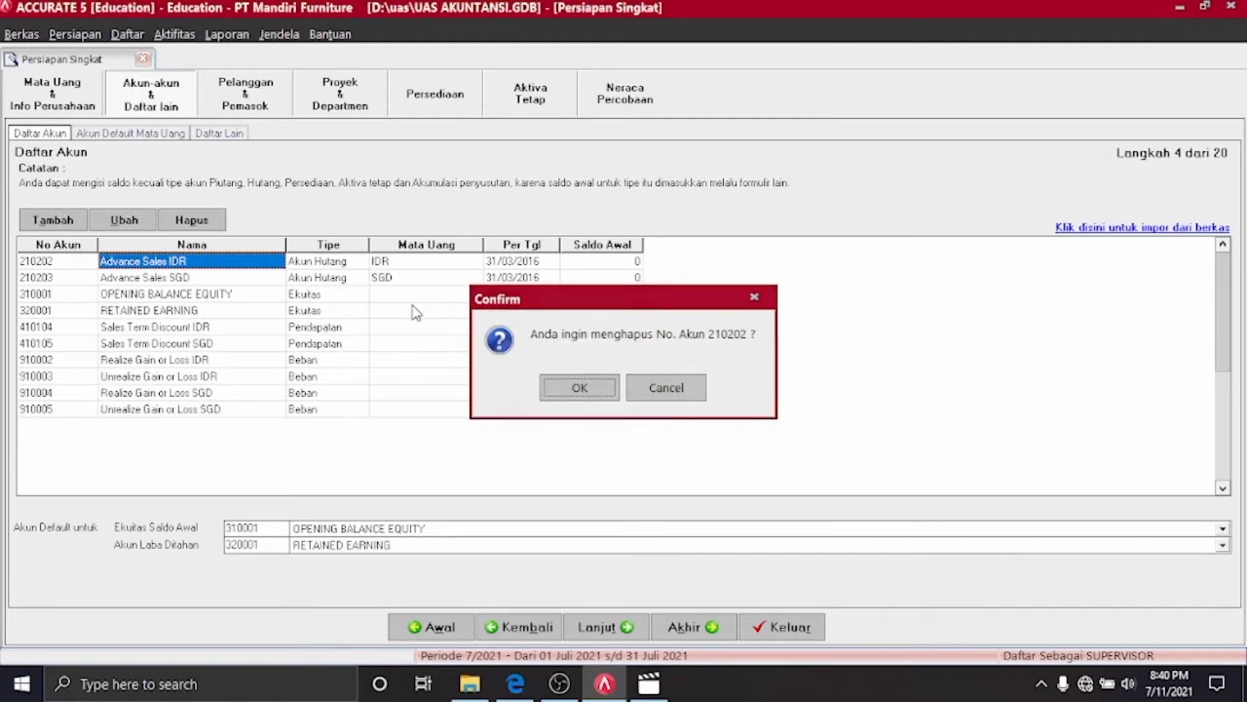
{"action": "key", "text": "Return"}
{"action": "key", "text": "Return"}
{"action": "key", "text": "Delete"}
{"action": "key", "text": "Return"}
{"action": "key", "text": "Return"}
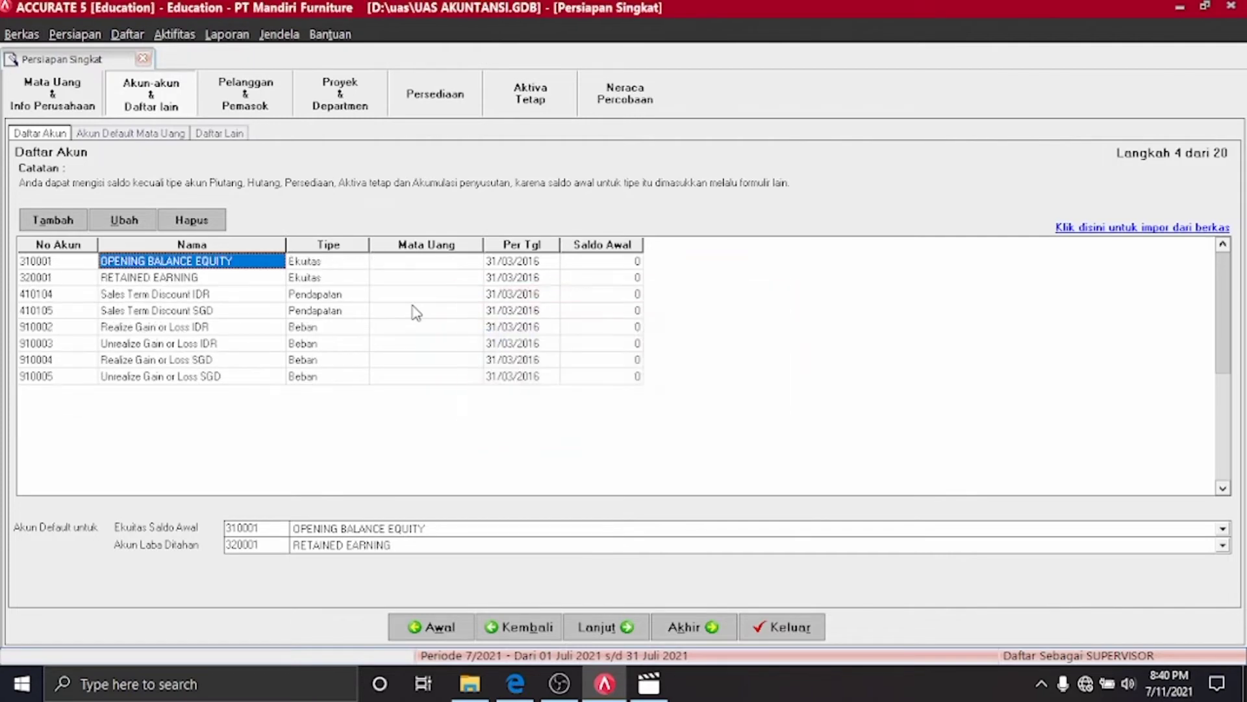
{"action": "key", "text": "Down"}
{"action": "key", "text": "Down"}
{"action": "key", "text": "Delete"}
{"action": "key", "text": "Return"}
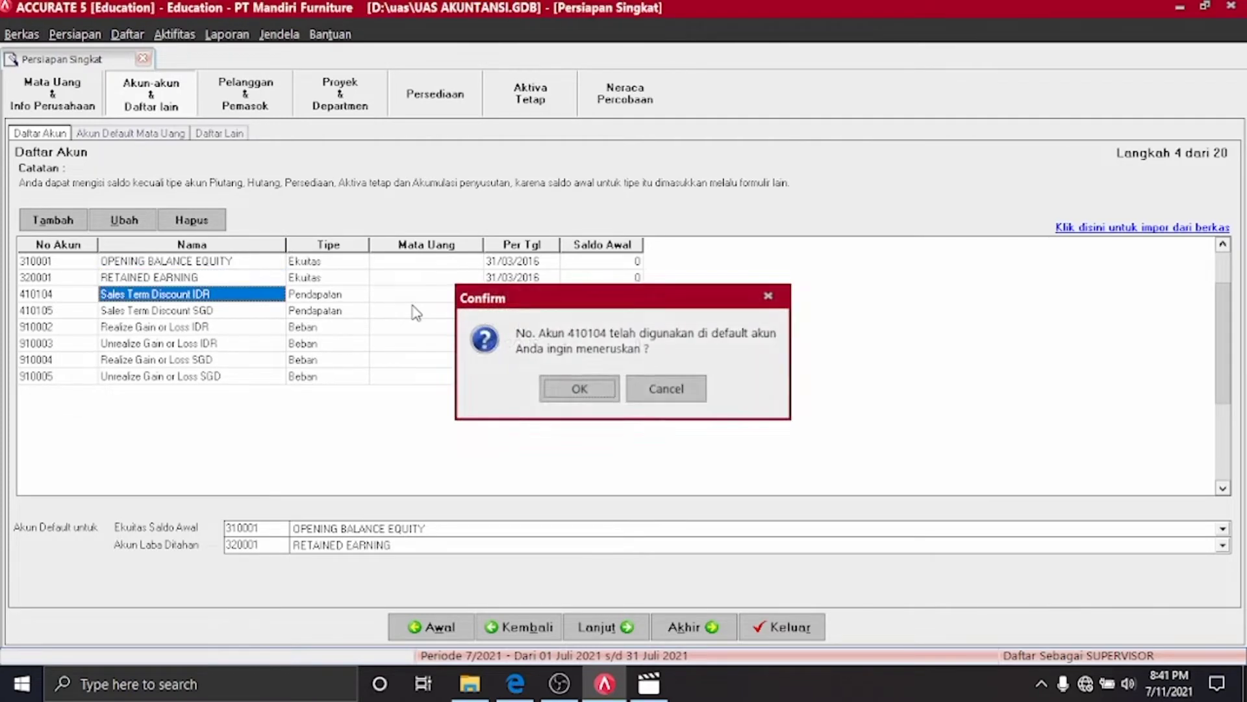
{"action": "key", "text": "Return"}
Delete accounts 410105 and 910002 through 910005
{"action": "key", "text": "Delete"}
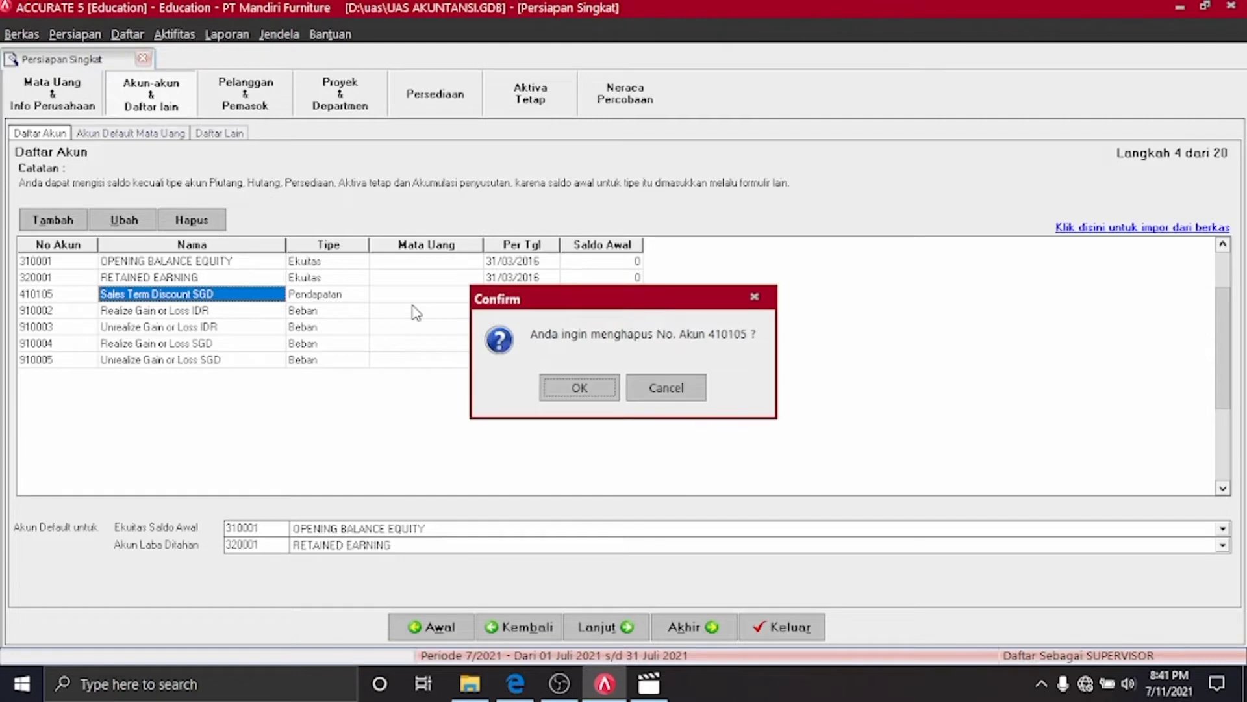
{"action": "key", "text": "Return"}
{"action": "key", "text": "Return"}
{"action": "key", "text": "Delete"}
{"action": "key", "text": "Return"}
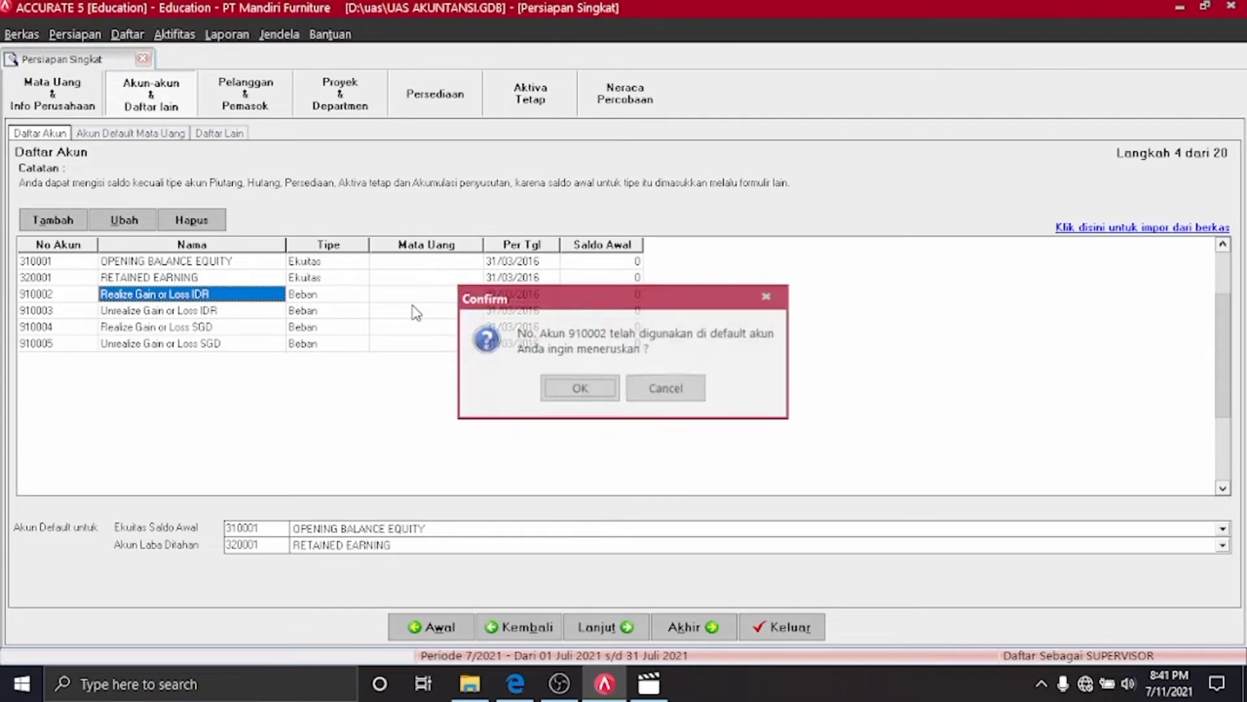
{"action": "key", "text": "Return"}
{"action": "key", "text": "Delete"}
{"action": "key", "text": "Return"}
{"action": "key", "text": "Return"}
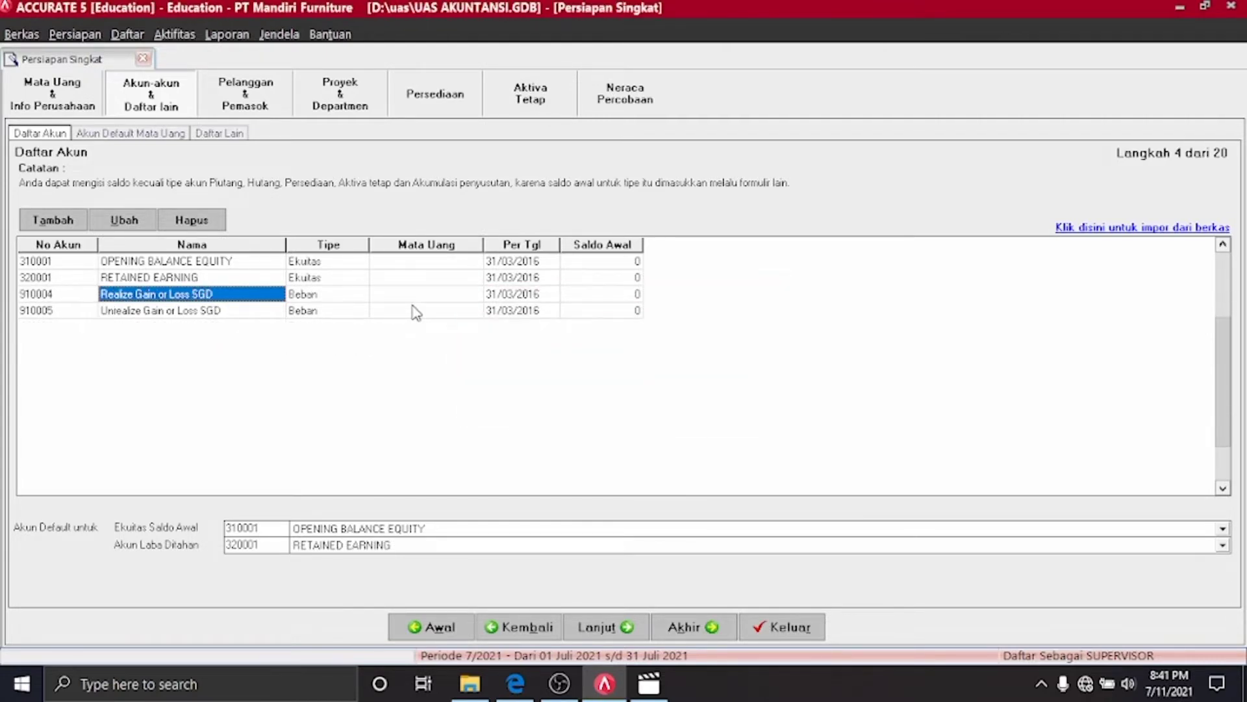
{"action": "key", "text": "Delete"}
{"action": "key", "text": "Return"}
{"action": "key", "text": "Return"}
{"action": "key", "text": "Delete"}
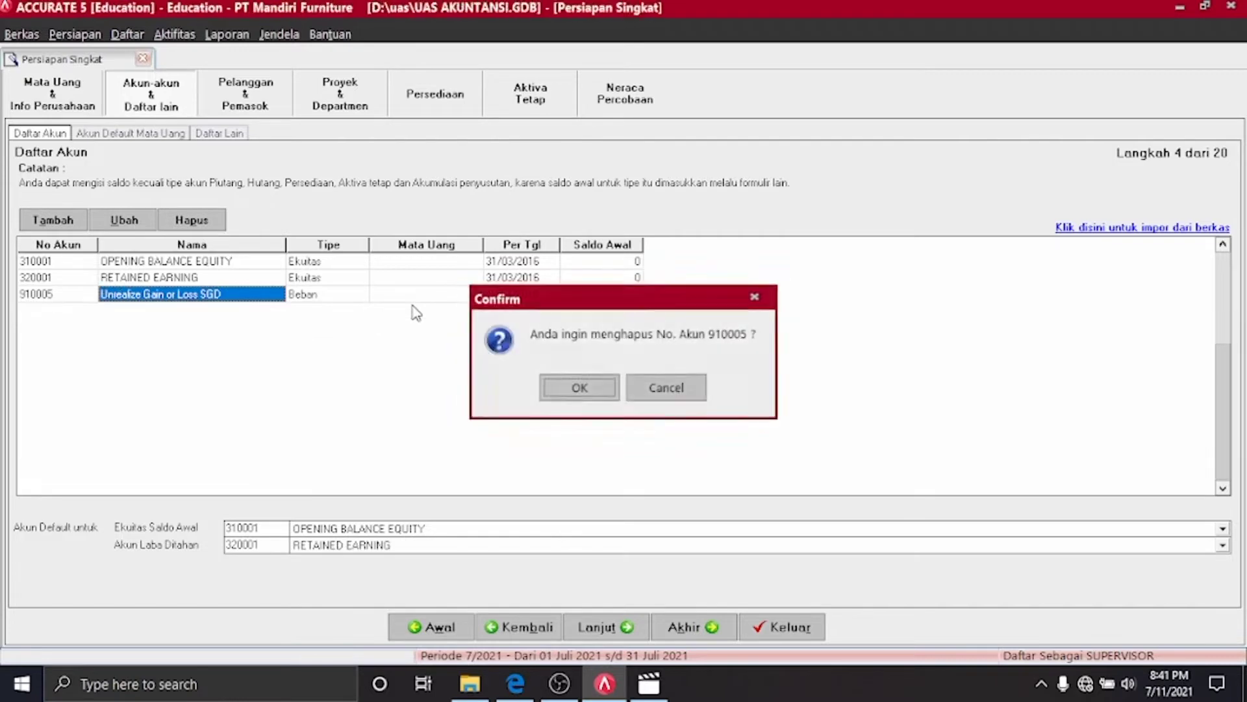
{"action": "key", "text": "Return"}
{"action": "key", "text": "Return"}
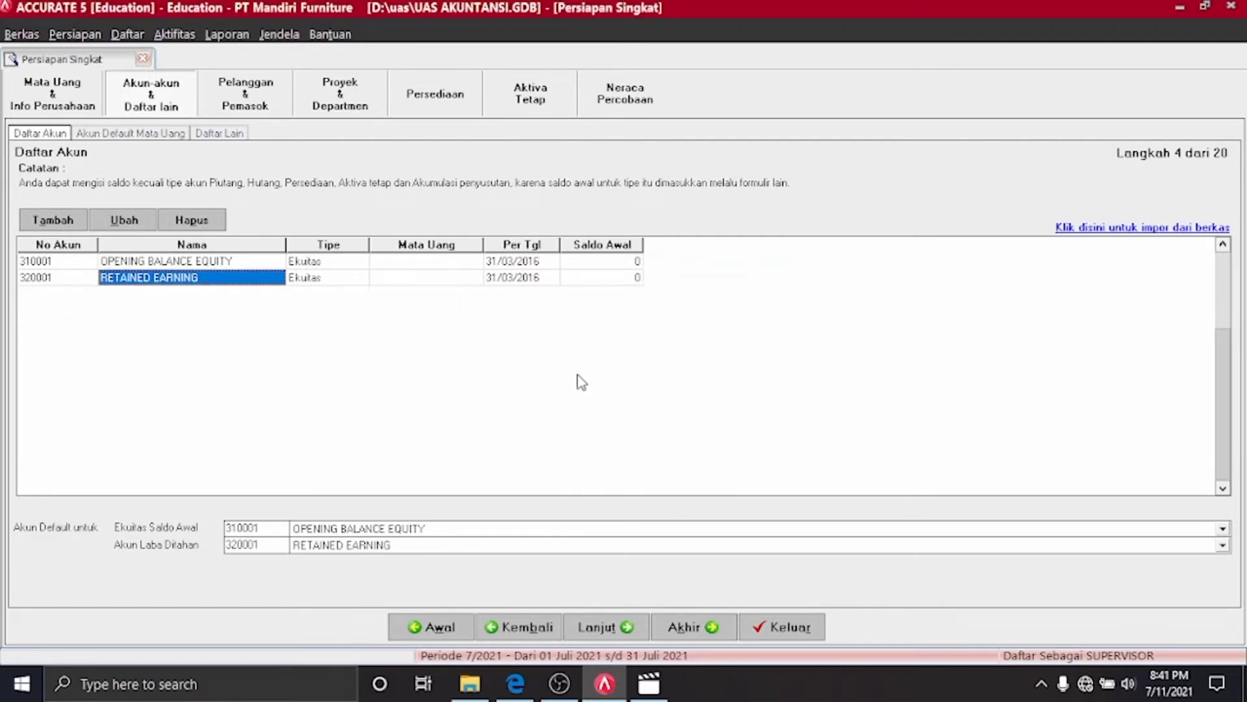
Start a file import and browse to D:\kuliah\UAS Accurate
{"action": "left_click", "coordinate": [1104, 232]}
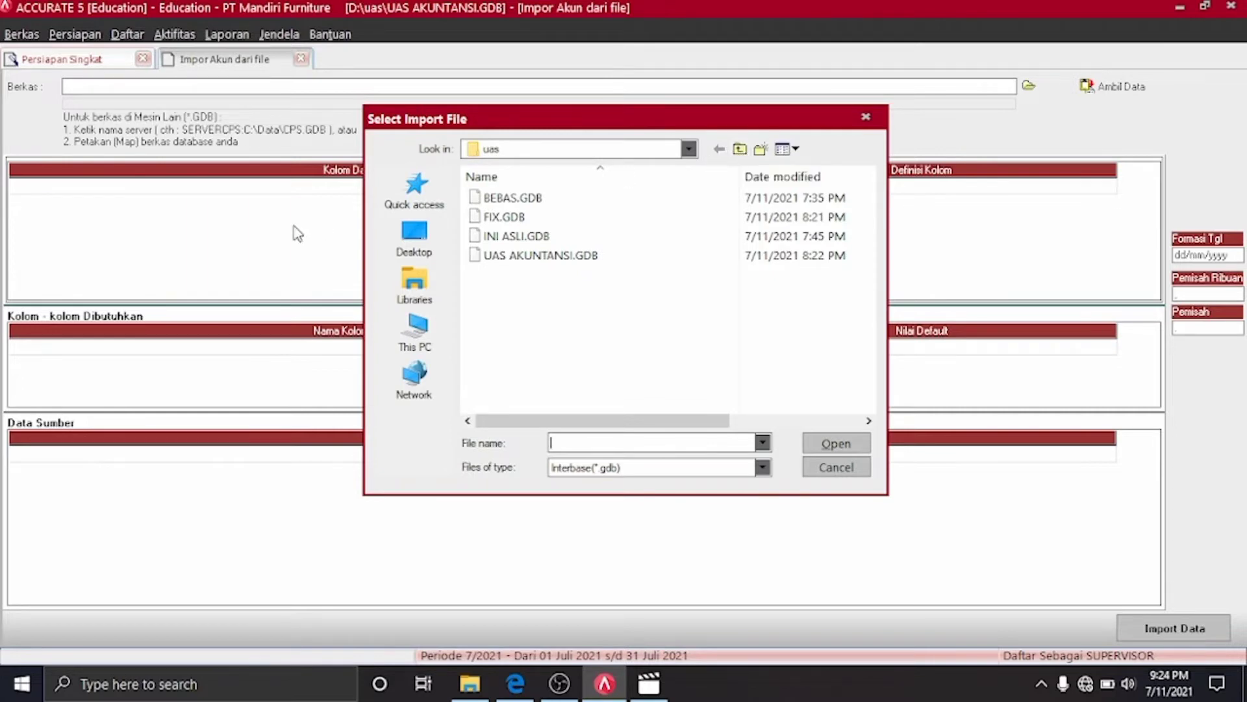
{"action": "left_click", "coordinate": [428, 297]}
{"action": "left_click", "coordinate": [416, 331]}
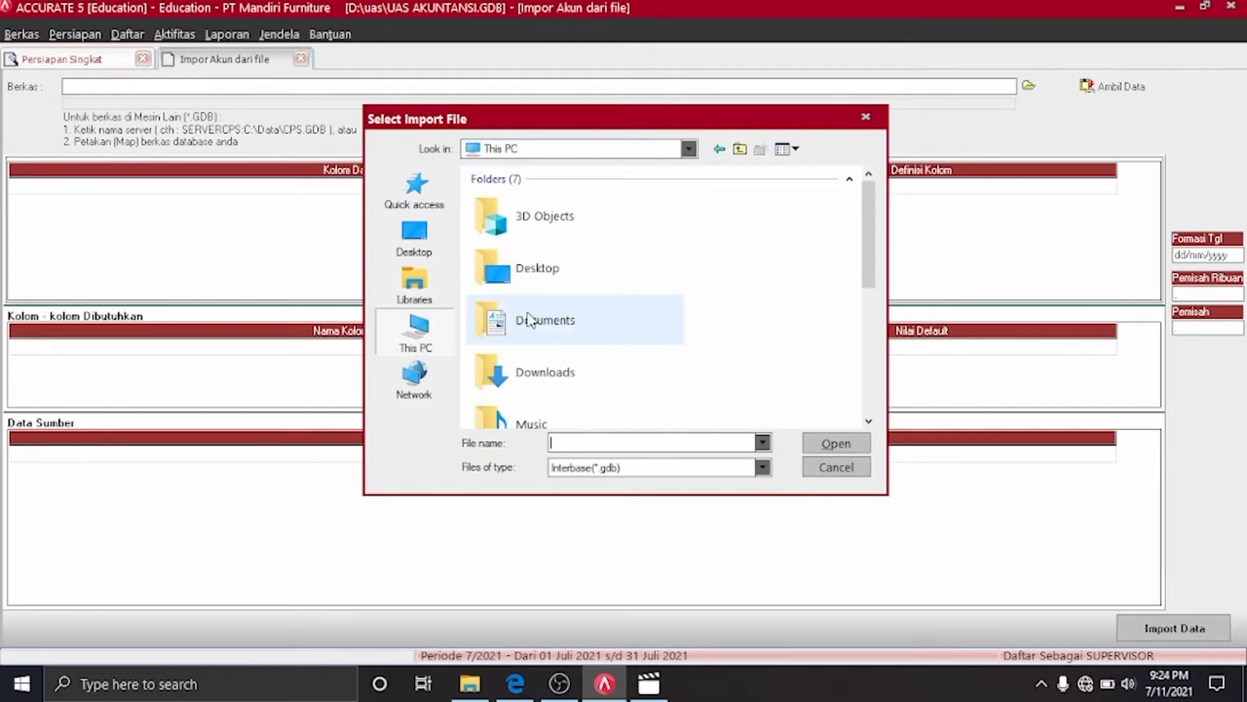
{"action": "scroll", "coordinate": [868, 313], "scroll_direction": "down", "scroll_amount": 1}
{"action": "left_click_drag", "start_coordinate": [869, 313], "coordinate": [869, 410]}
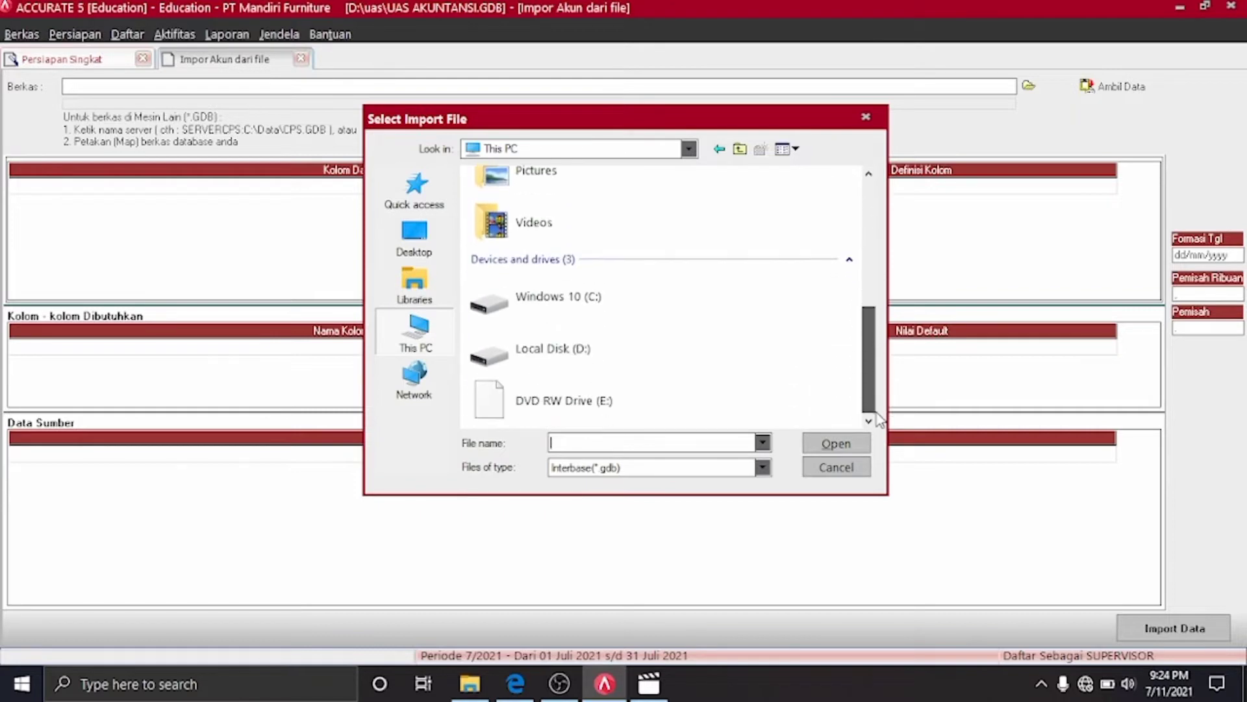
{"action": "double_click", "coordinate": [652, 345]}
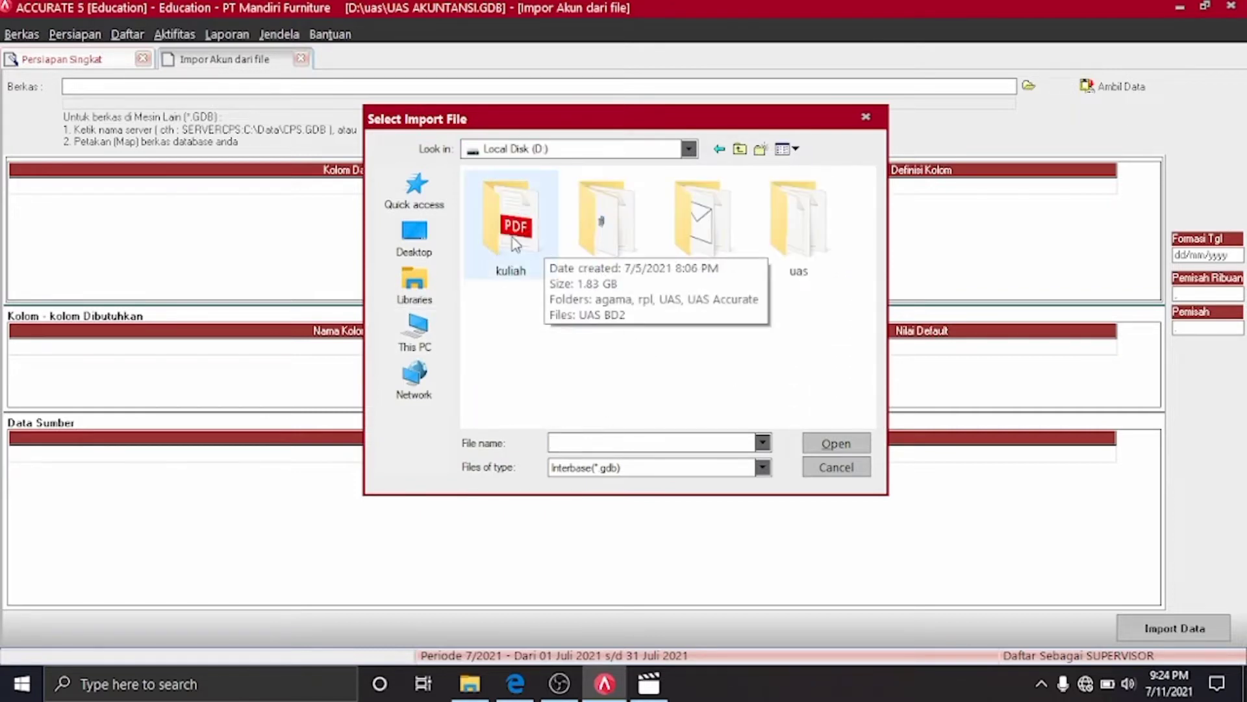
{"action": "double_click", "coordinate": [544, 249]}
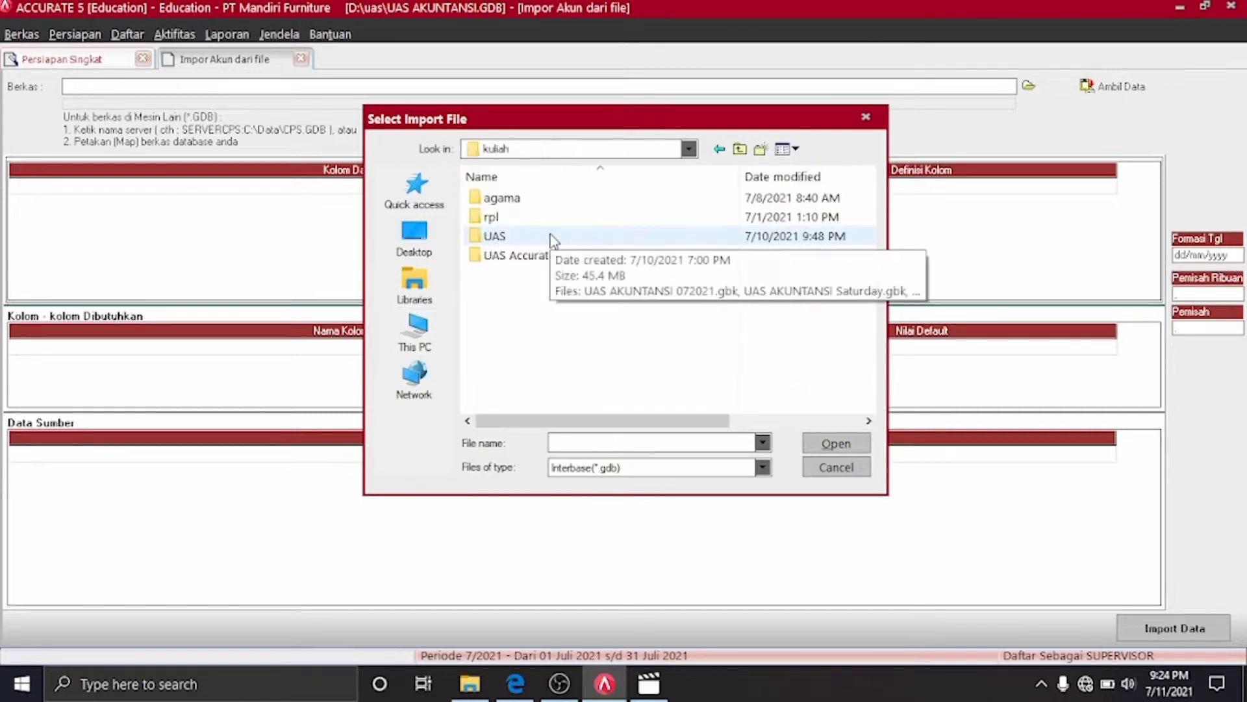
{"action": "double_click", "coordinate": [554, 254]}
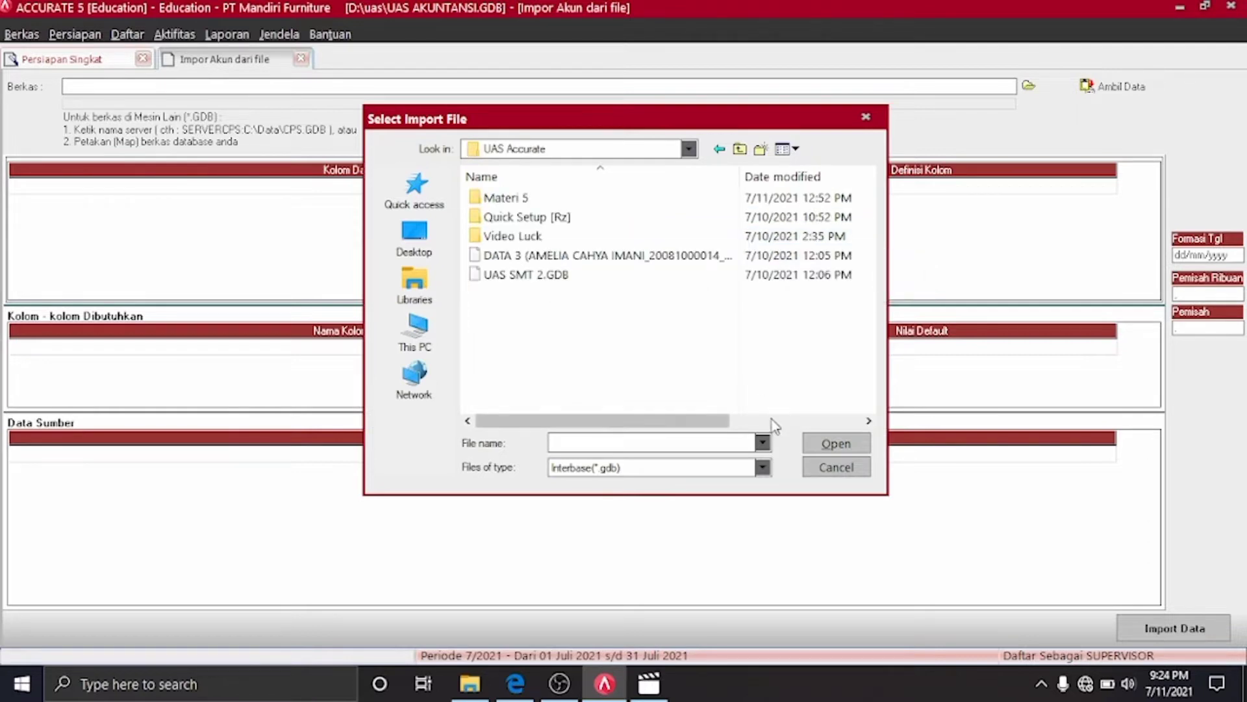
Open Tabel 1 Daftar Akun as an Excel (*.xls) file and fetch its data
{"action": "left_click", "coordinate": [764, 467]}
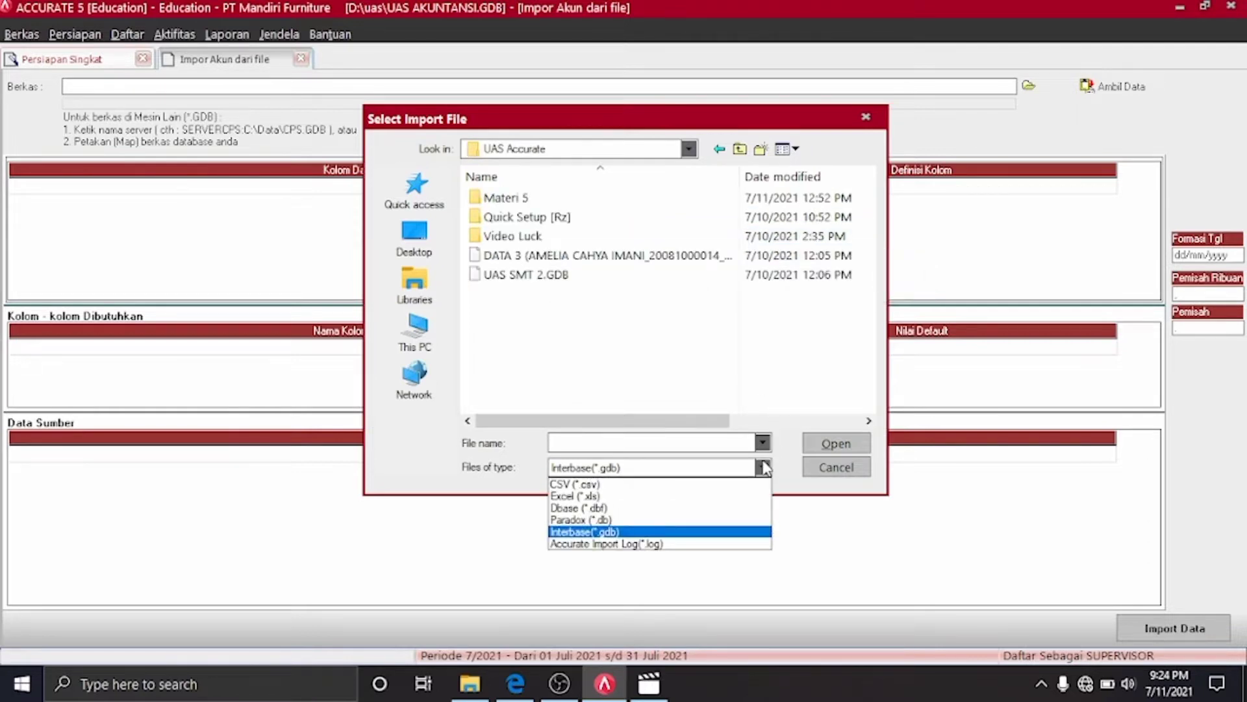
{"action": "left_click", "coordinate": [669, 497]}
{"action": "left_click", "coordinate": [588, 260]}
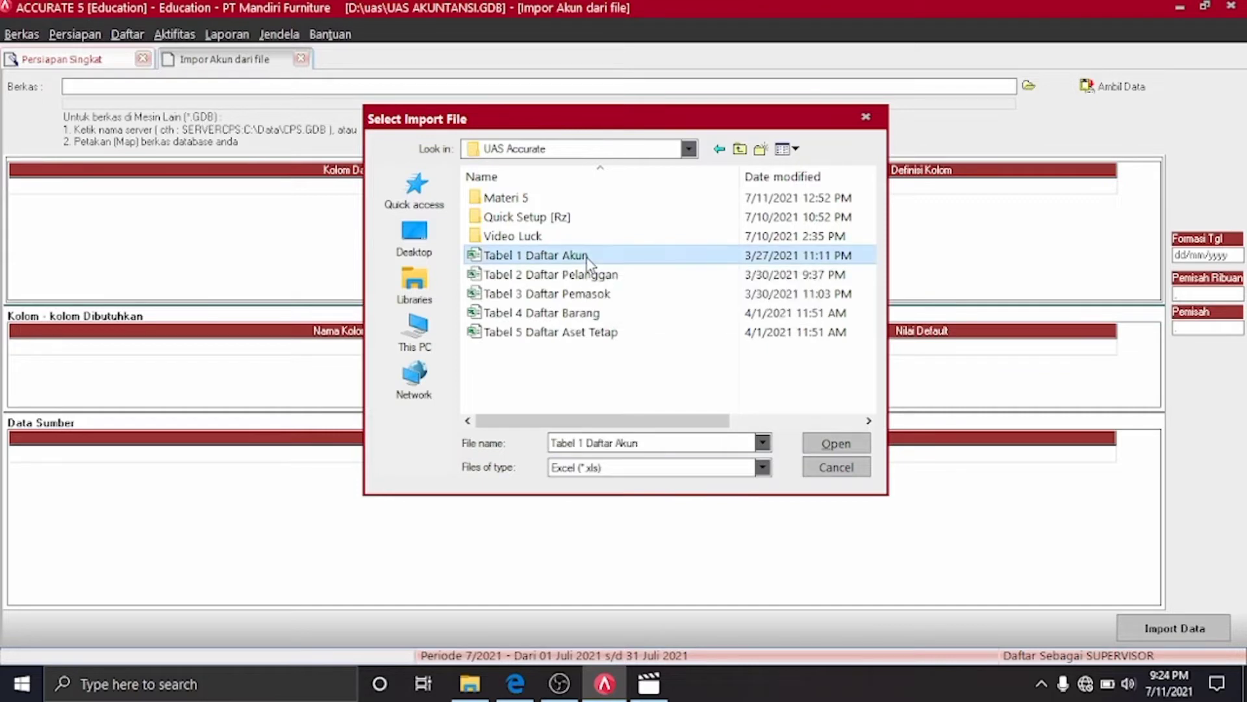
{"action": "left_click", "coordinate": [837, 450]}
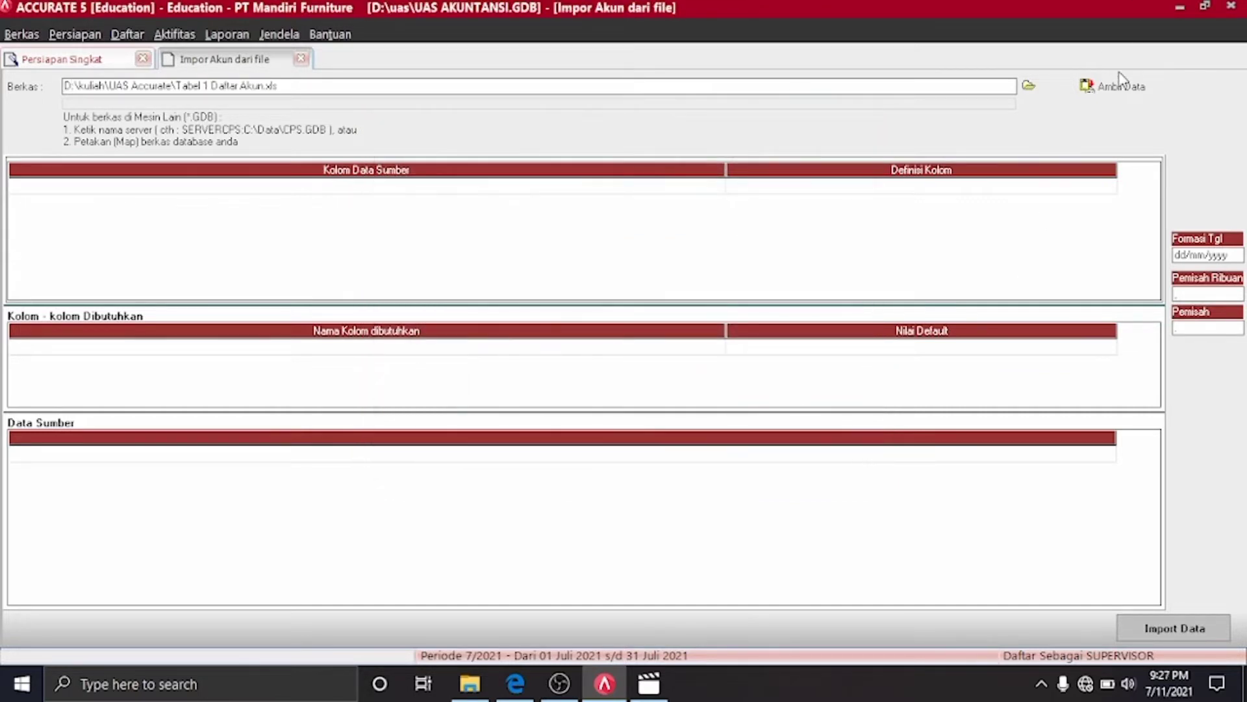
{"action": "left_click", "coordinate": [1112, 85]}
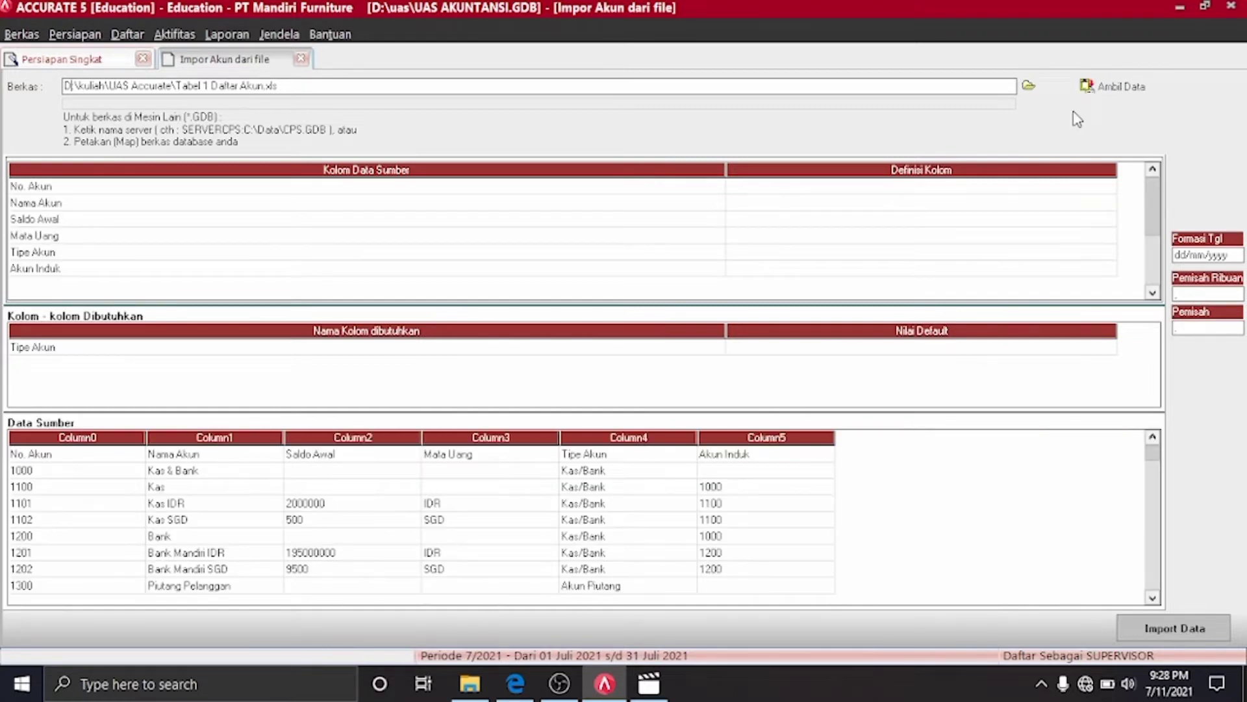
Delete the header row from the imported account file's source data
{"action": "left_click", "coordinate": [935, 187]}
{"action": "left_click", "coordinate": [142, 453]}
{"action": "left_click", "coordinate": [150, 456]}
{"action": "left_click", "coordinate": [134, 457]}
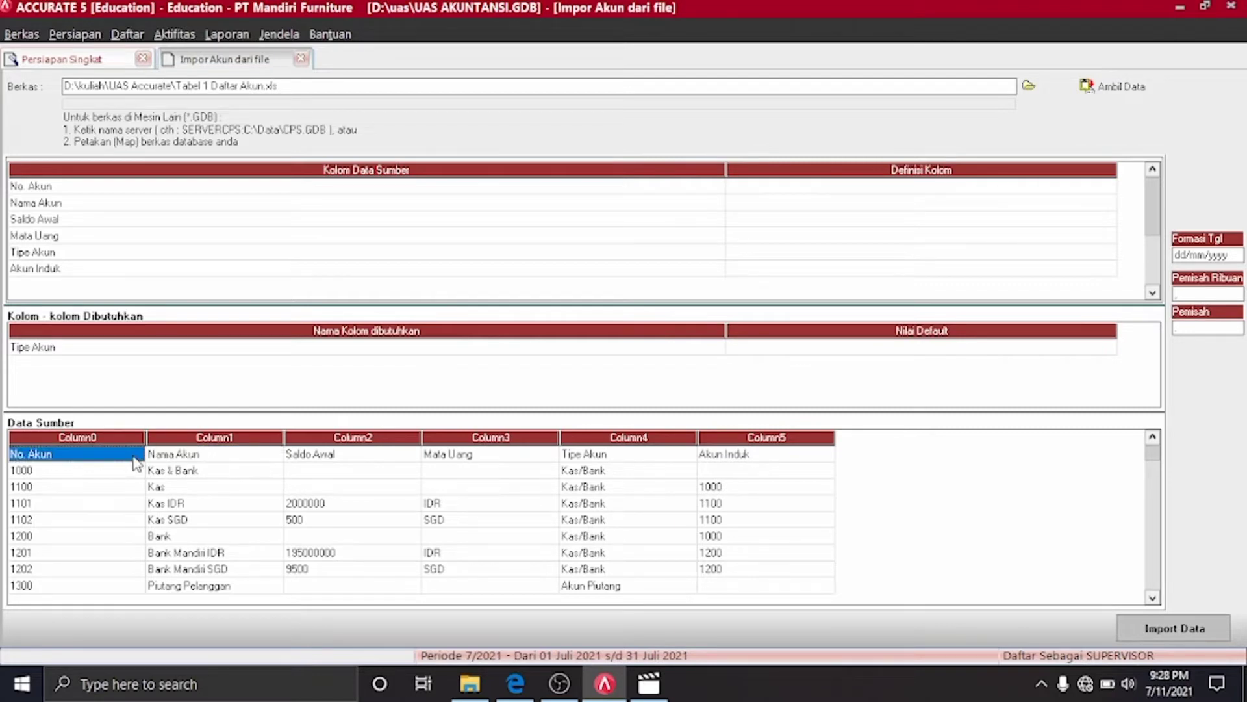
{"action": "key", "text": "Delete"}
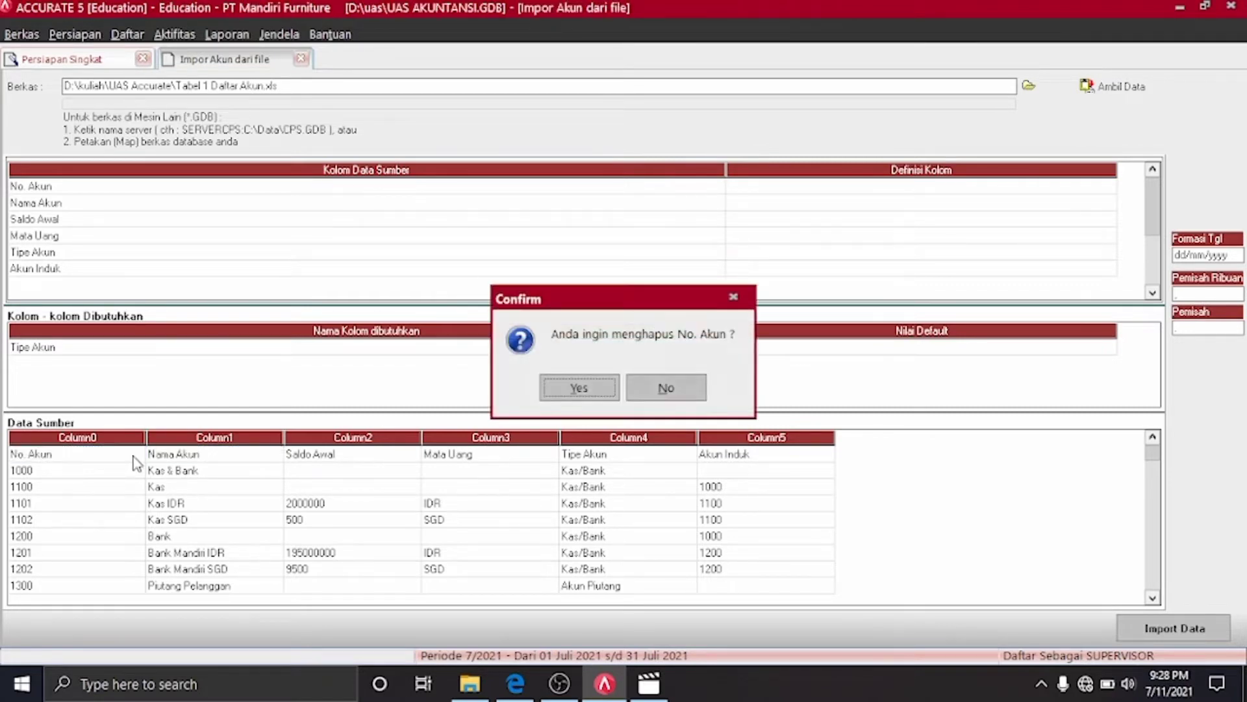
{"action": "key", "text": "Return"}
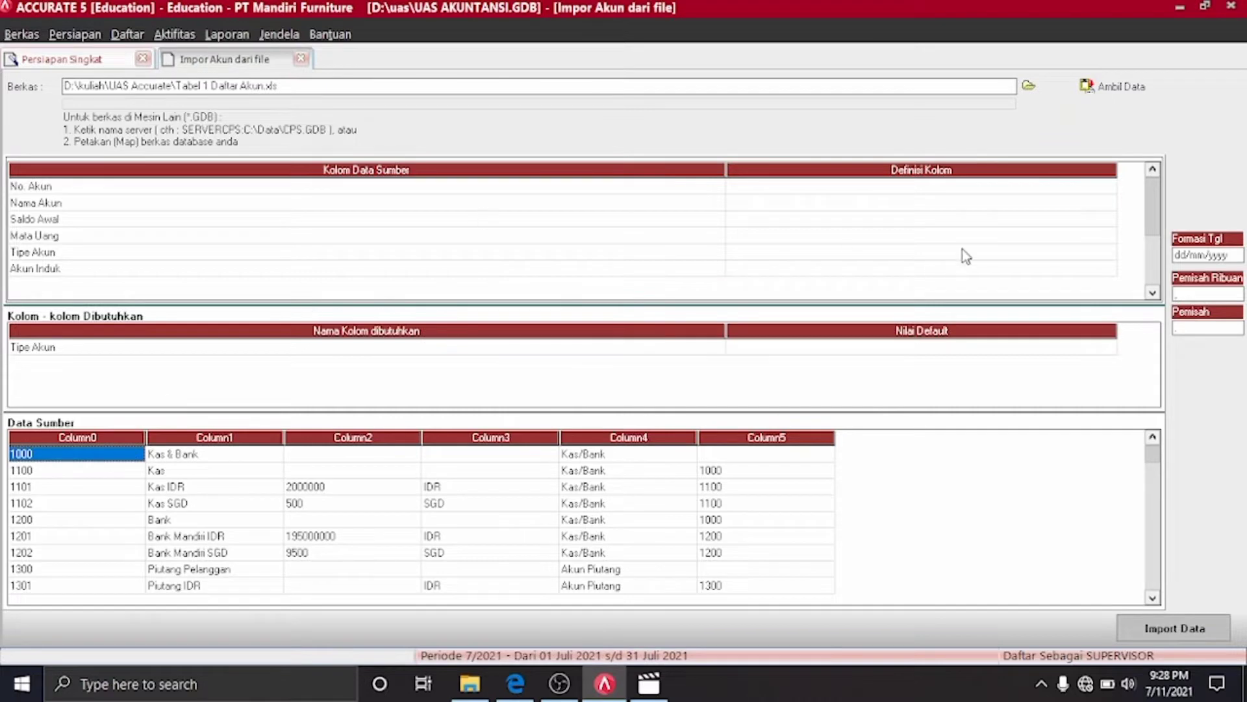
Map the first four source columns to No. Akun, Nama Akun, Saldo Awal and Mata Uang
{"action": "left_click", "coordinate": [1103, 186]}
{"action": "left_click", "coordinate": [1108, 187]}
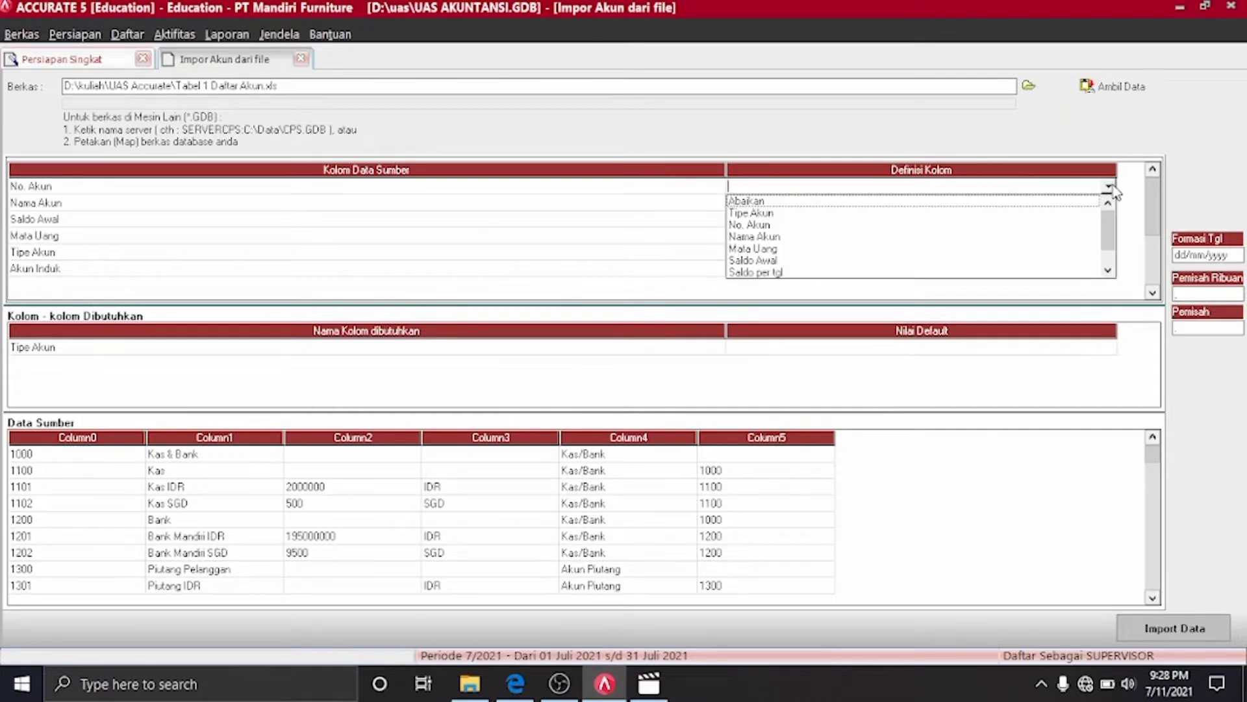
{"action": "left_click", "coordinate": [790, 225]}
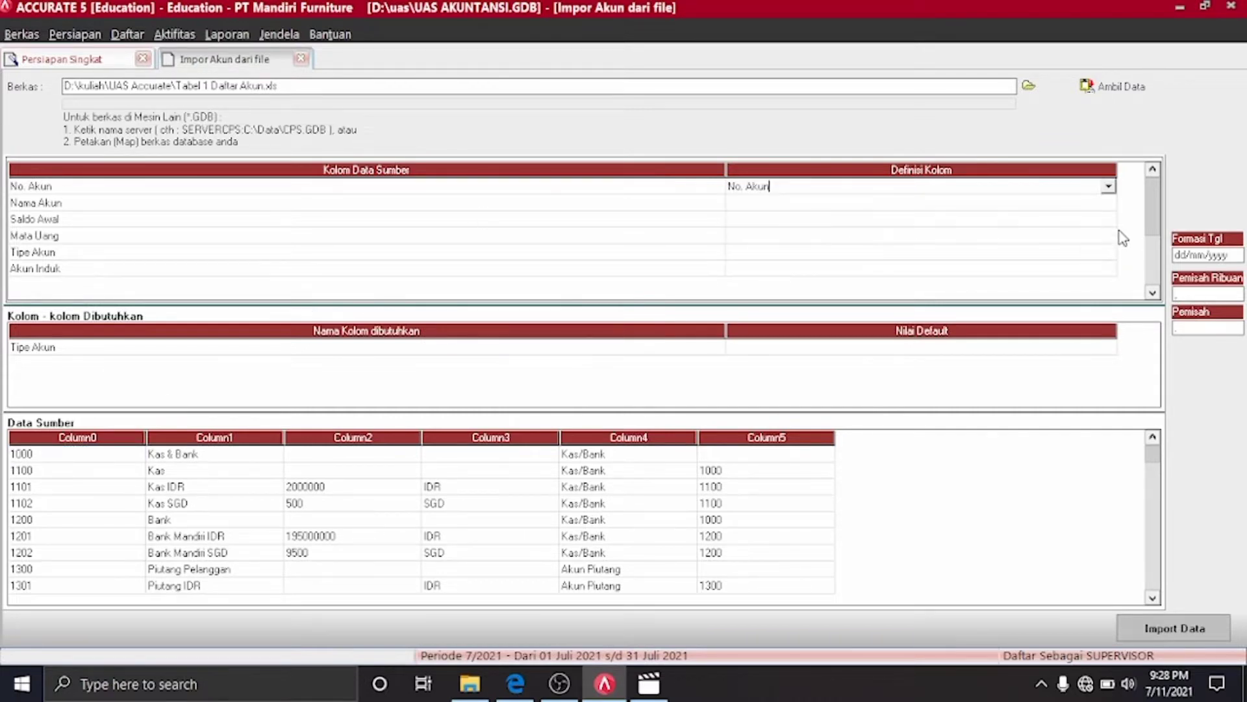
{"action": "left_click", "coordinate": [1109, 203]}
{"action": "left_click", "coordinate": [1108, 202]}
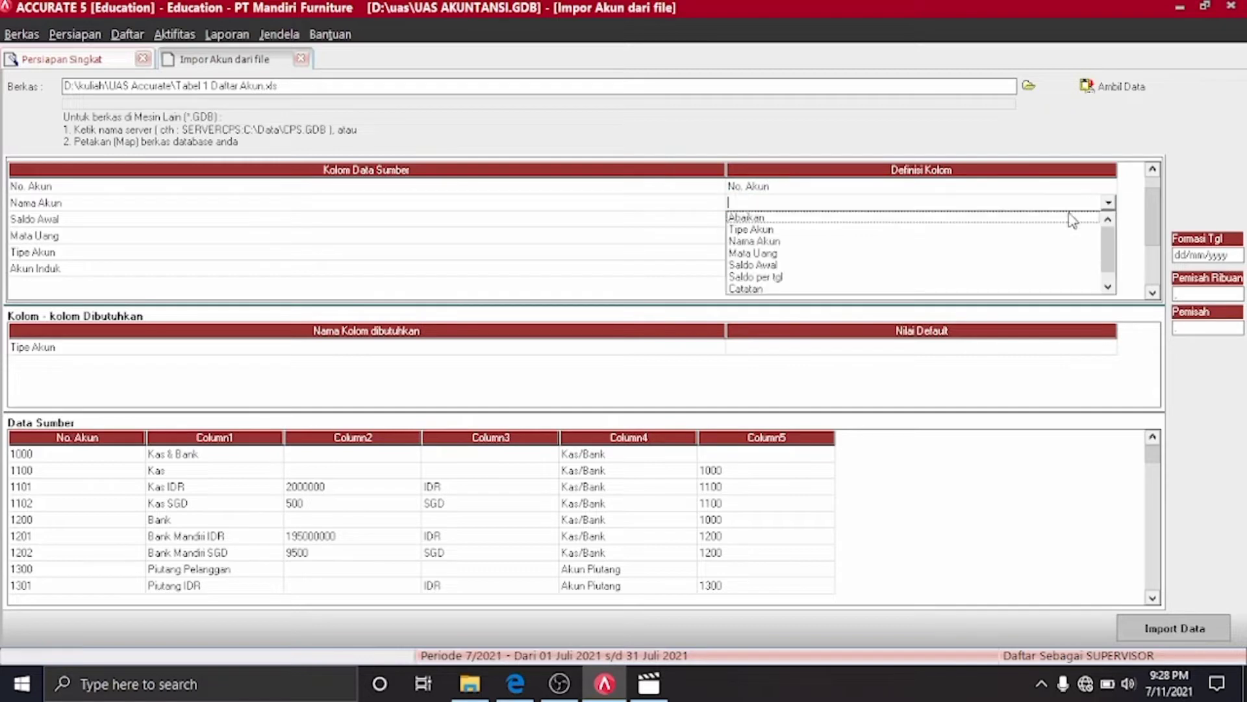
{"action": "left_click", "coordinate": [779, 242]}
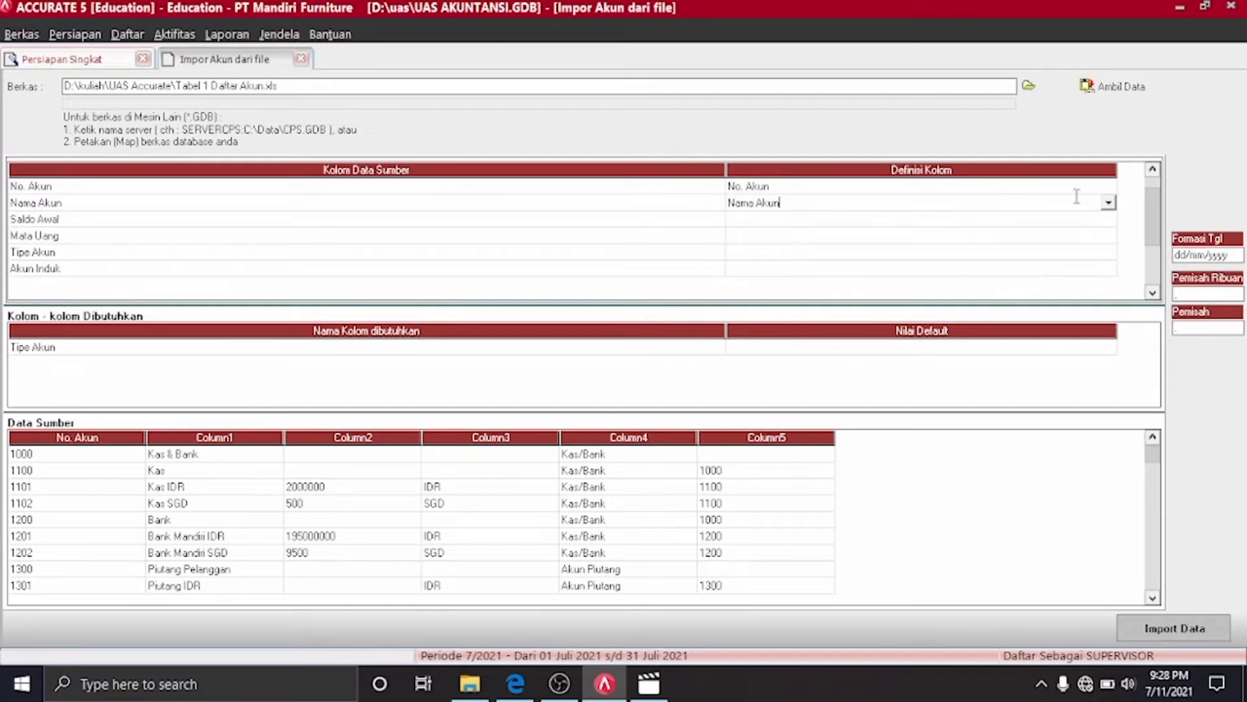
{"action": "left_click", "coordinate": [1108, 219]}
{"action": "left_click", "coordinate": [1108, 219]}
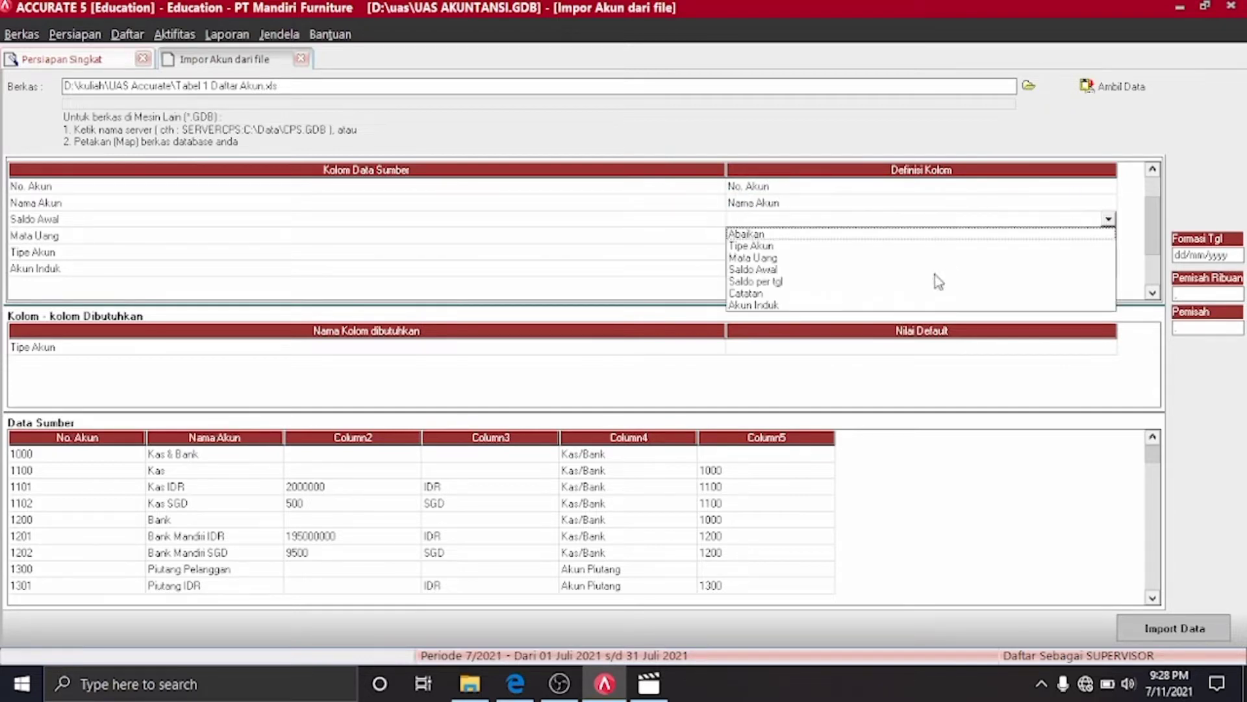
{"action": "left_click", "coordinate": [772, 269]}
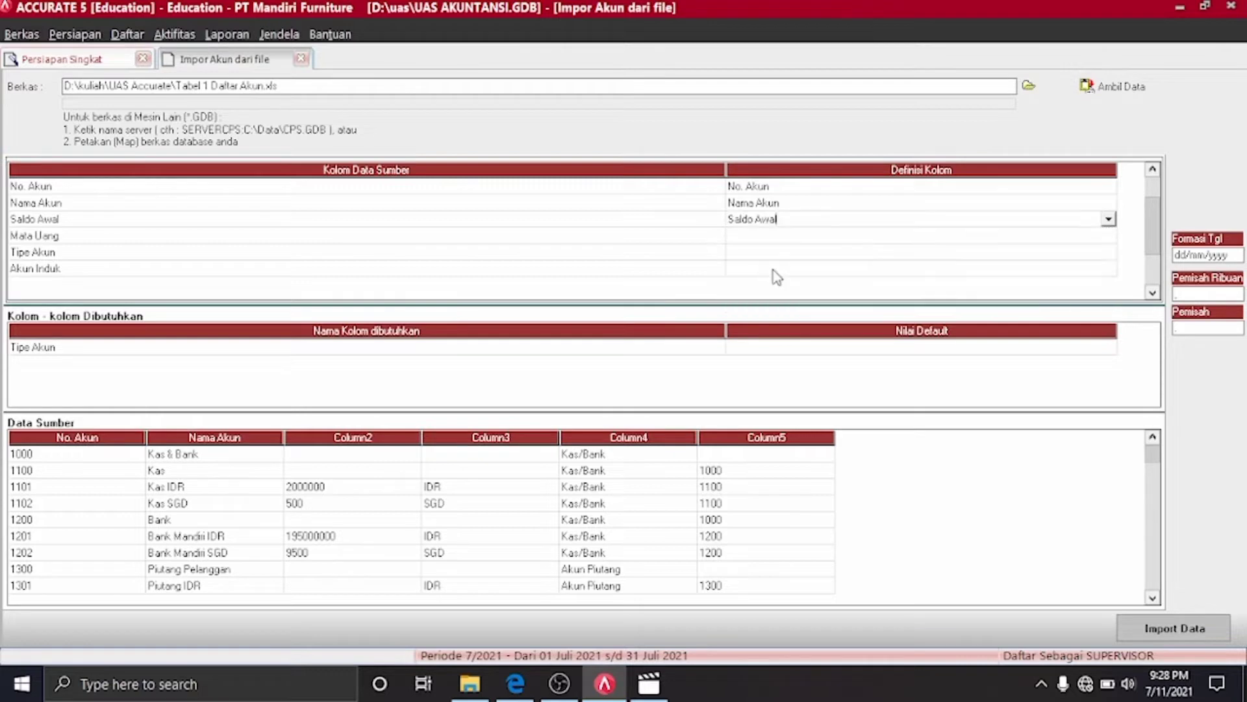
{"action": "left_click", "coordinate": [1107, 237]}
{"action": "left_click", "coordinate": [1106, 235]}
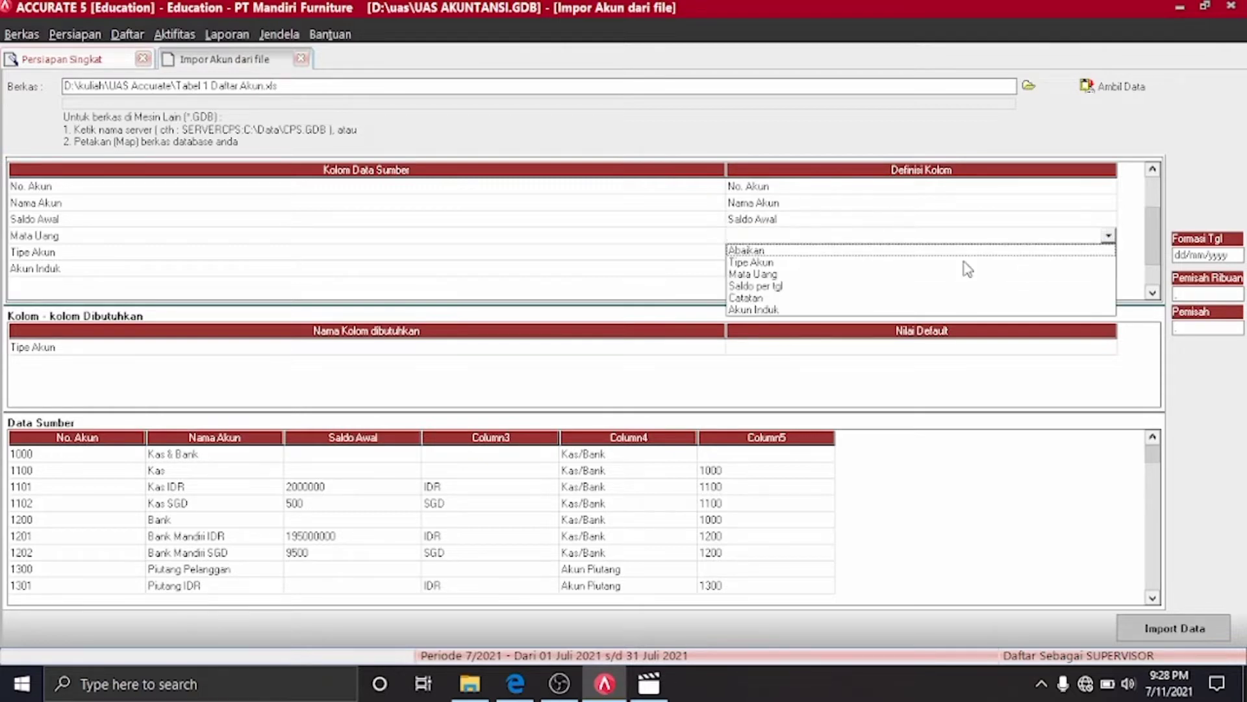
{"action": "left_click", "coordinate": [770, 274]}
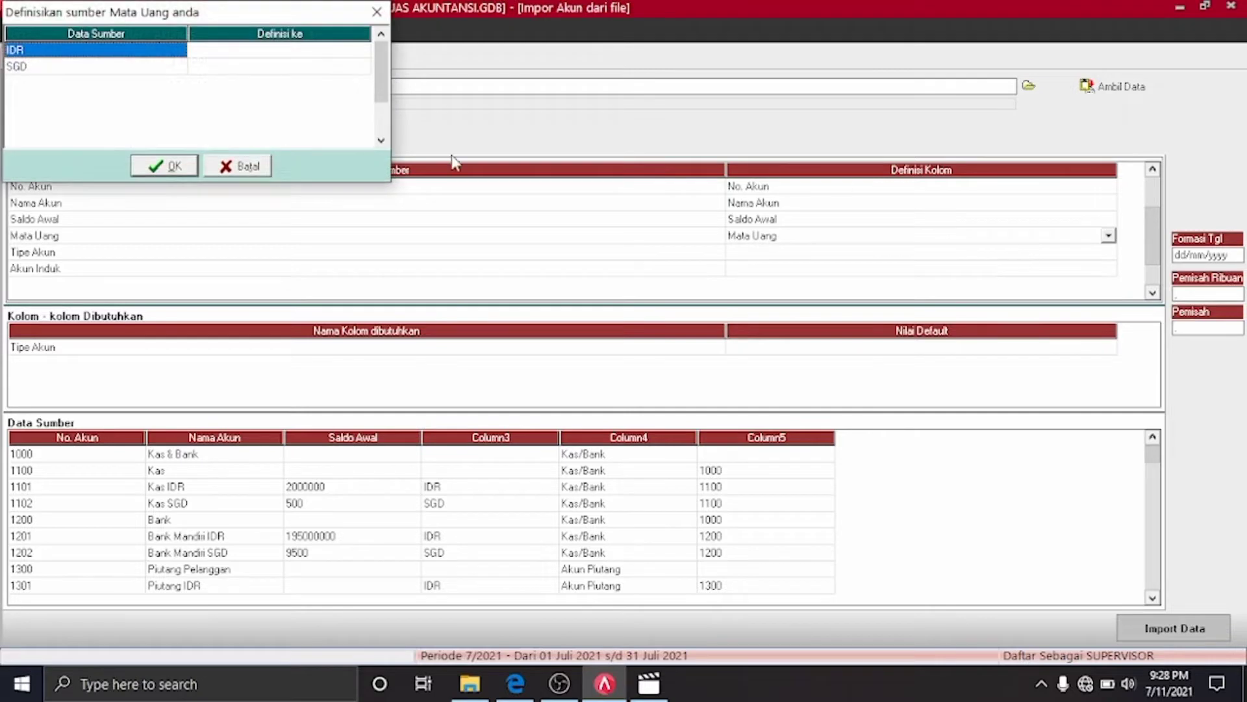
Match source currencies IDR and SGD to ACCURATE's IDR and SGD currencies
{"action": "left_click", "coordinate": [365, 52]}
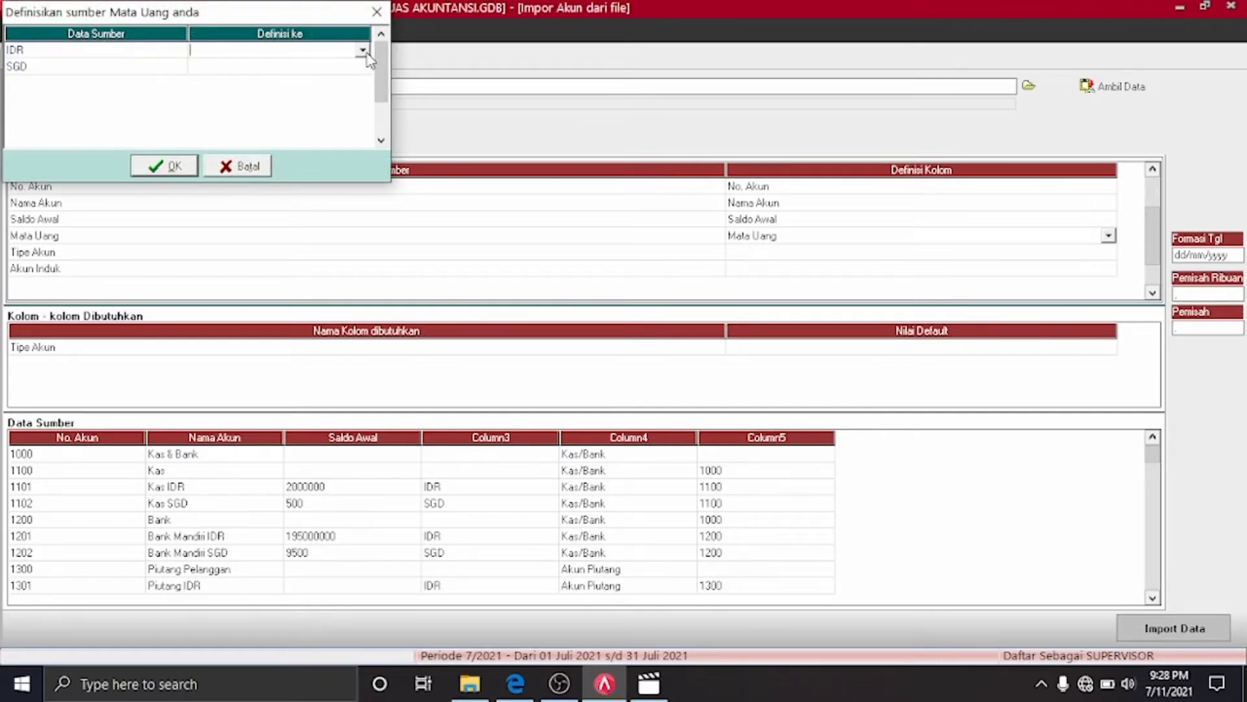
{"action": "left_click", "coordinate": [364, 50]}
{"action": "left_click", "coordinate": [315, 64]}
{"action": "left_click", "coordinate": [363, 67]}
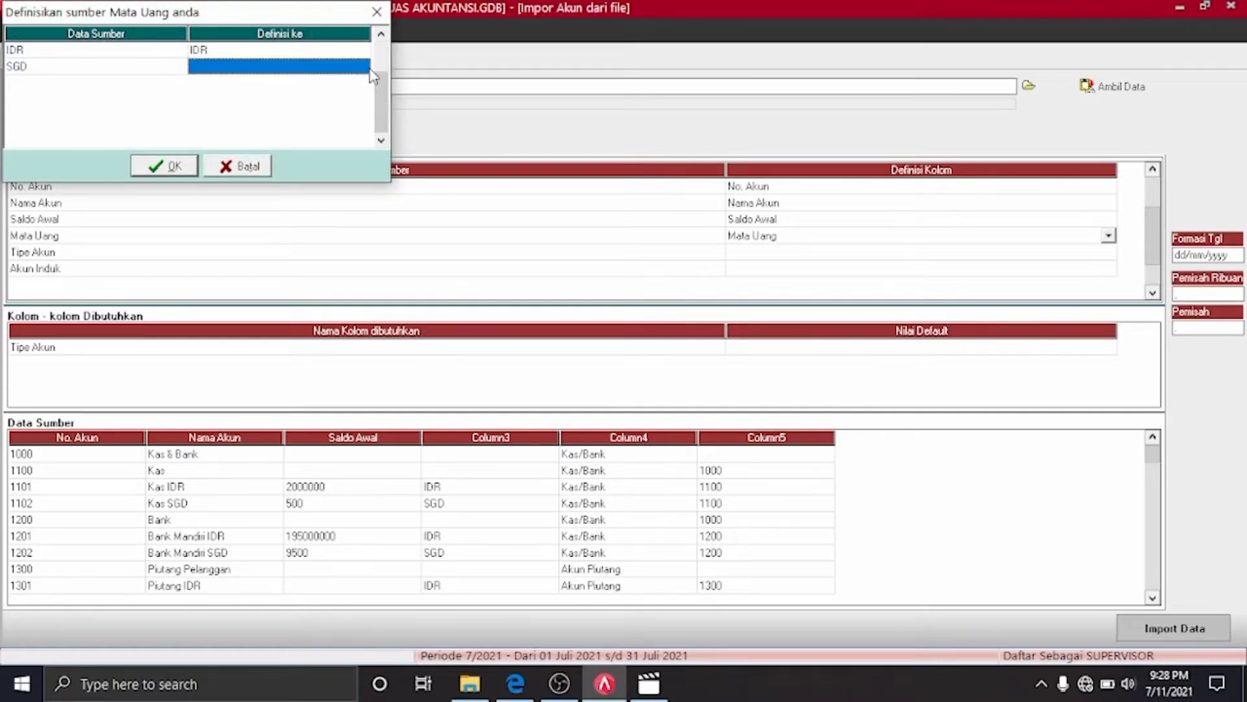
{"action": "left_click", "coordinate": [364, 67]}
{"action": "left_click", "coordinate": [363, 67]}
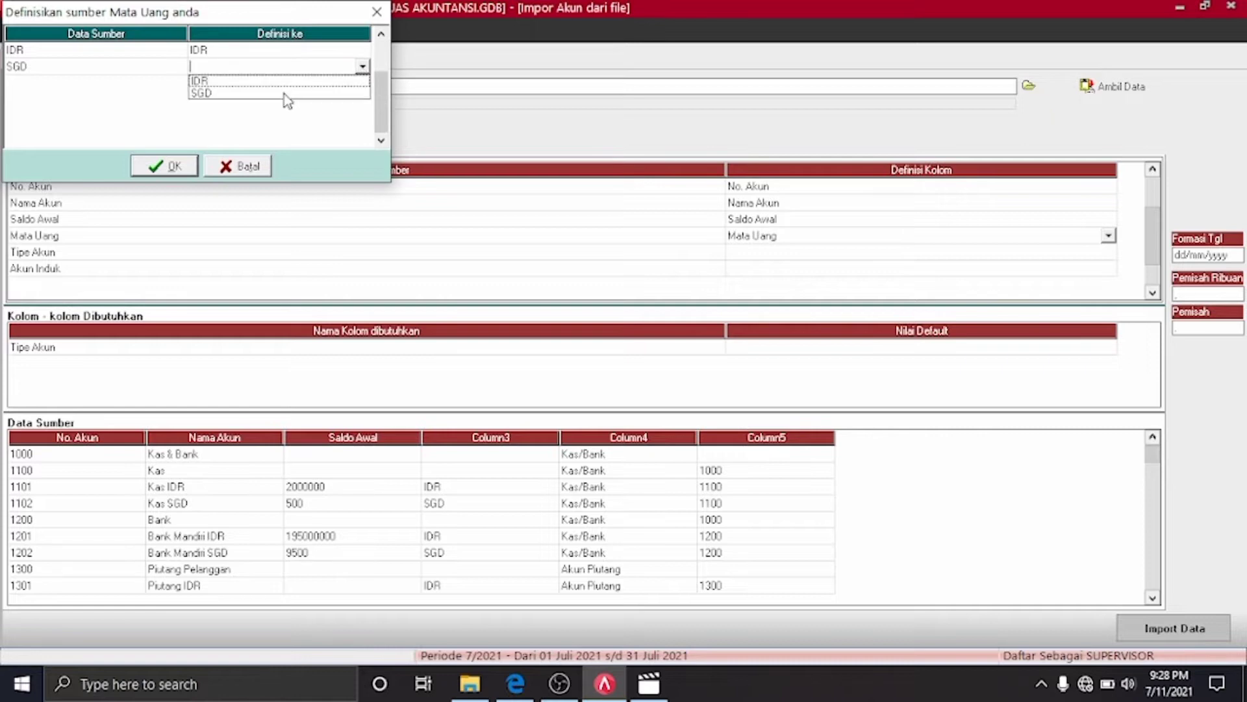
{"action": "left_click", "coordinate": [283, 93]}
{"action": "left_click", "coordinate": [168, 166]}
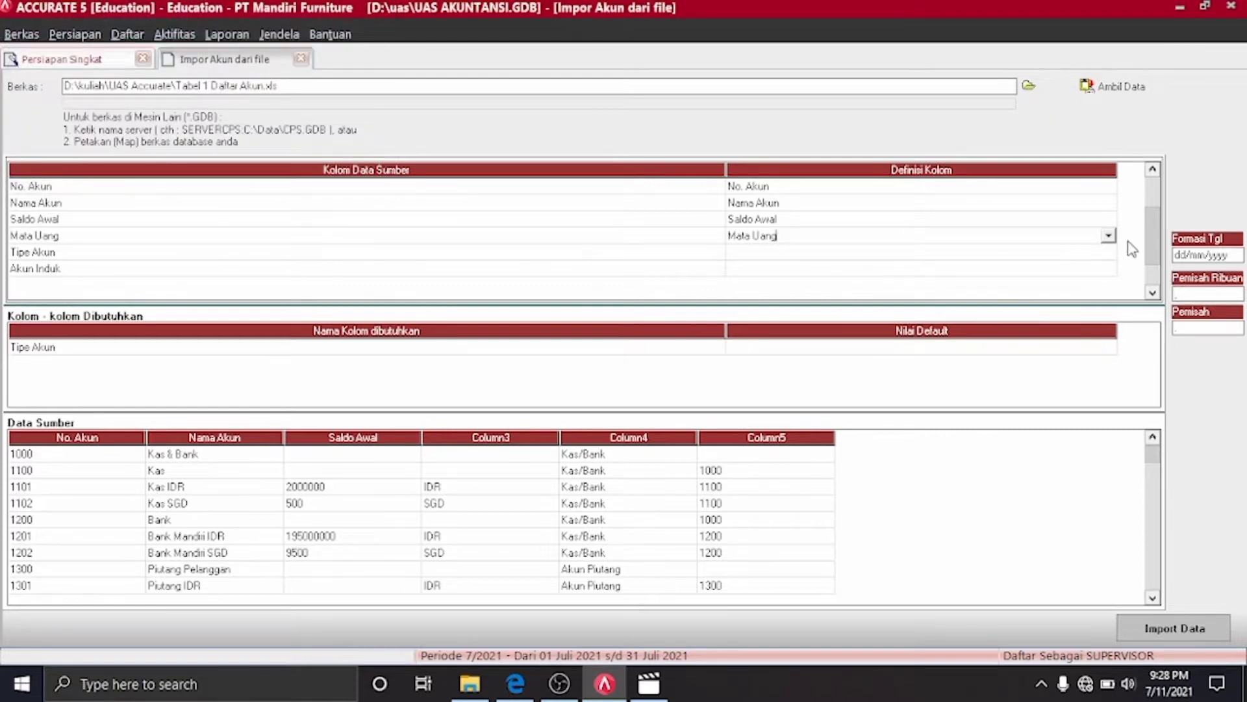
{"action": "left_click", "coordinate": [1109, 254]}
{"action": "left_click", "coordinate": [1109, 255]}
{"action": "left_click", "coordinate": [1108, 253]}
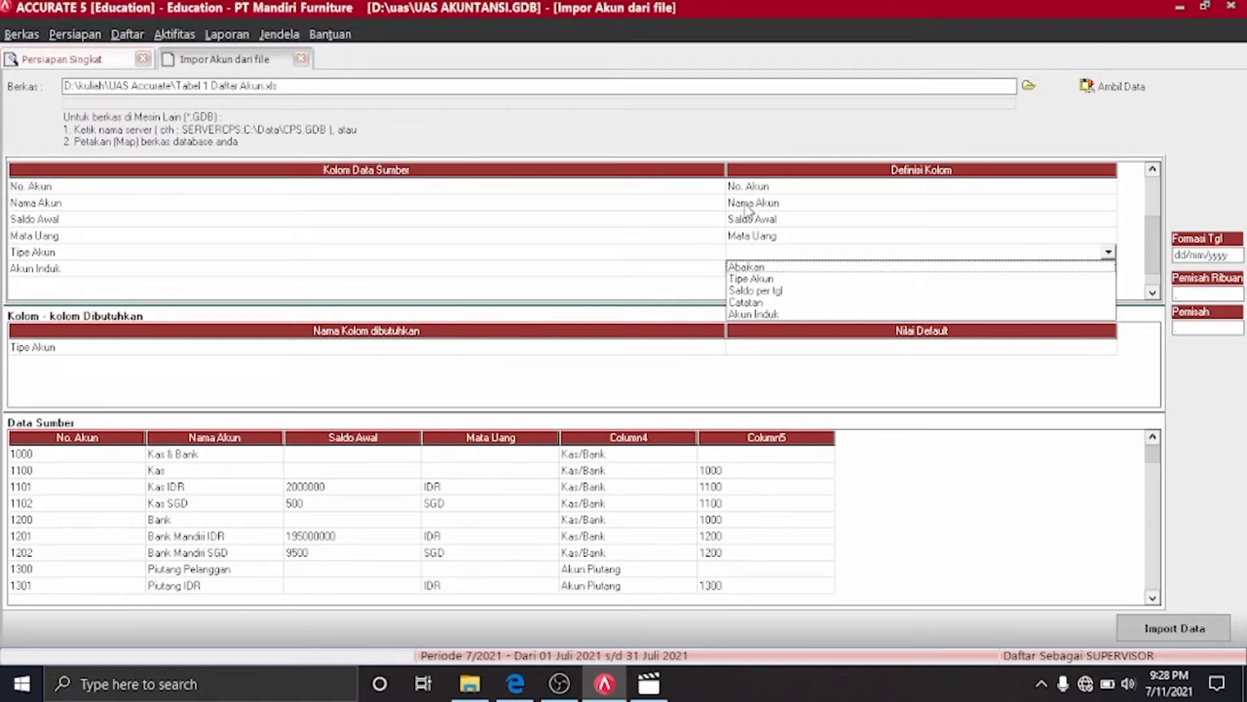
Define the column as Tipe Akun, matching Kas/Bank, Akun Piutang and Persediaan to same-named types
{"action": "left_click", "coordinate": [760, 279]}
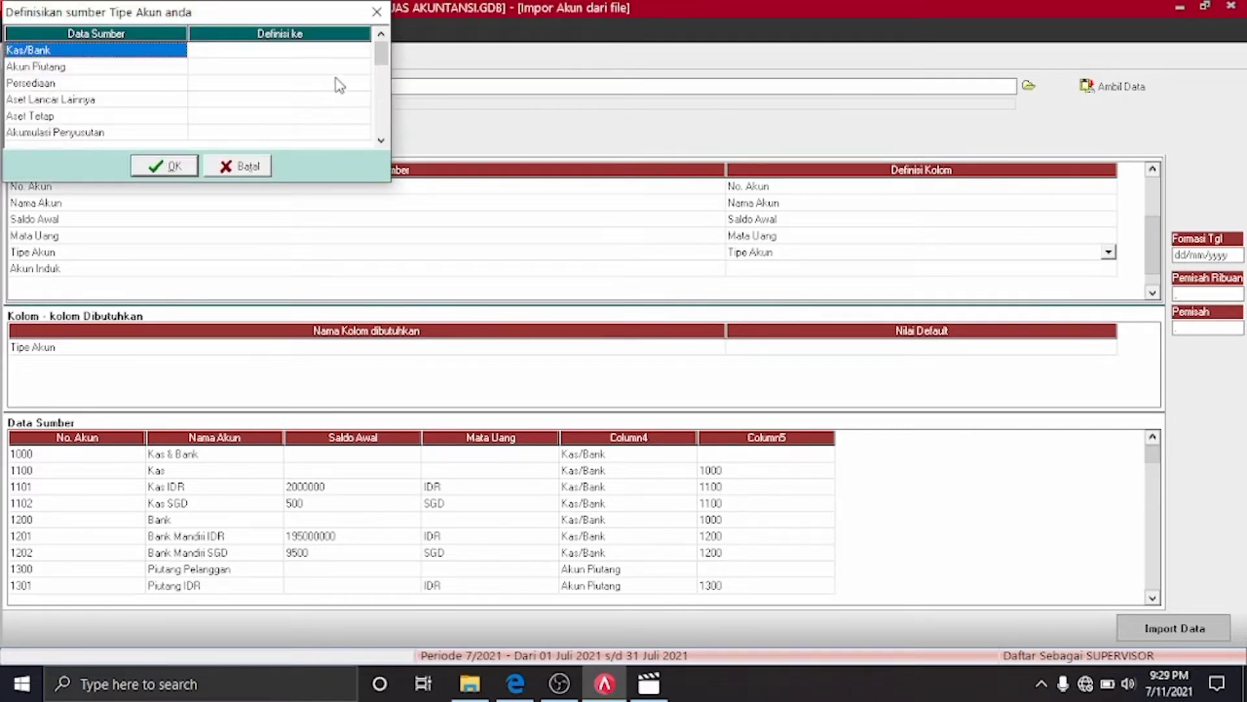
{"action": "left_click", "coordinate": [364, 52]}
{"action": "left_click", "coordinate": [365, 50]}
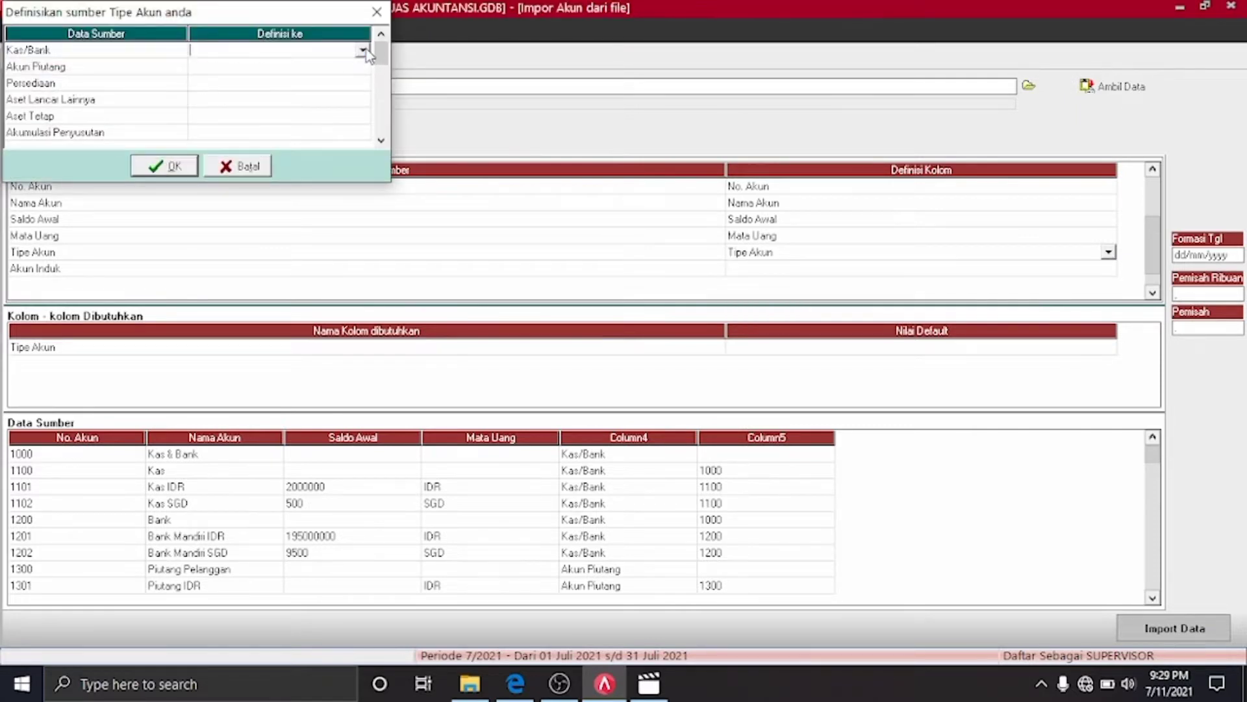
{"action": "left_click", "coordinate": [363, 50]}
{"action": "left_click", "coordinate": [325, 66]}
{"action": "left_click", "coordinate": [364, 73]}
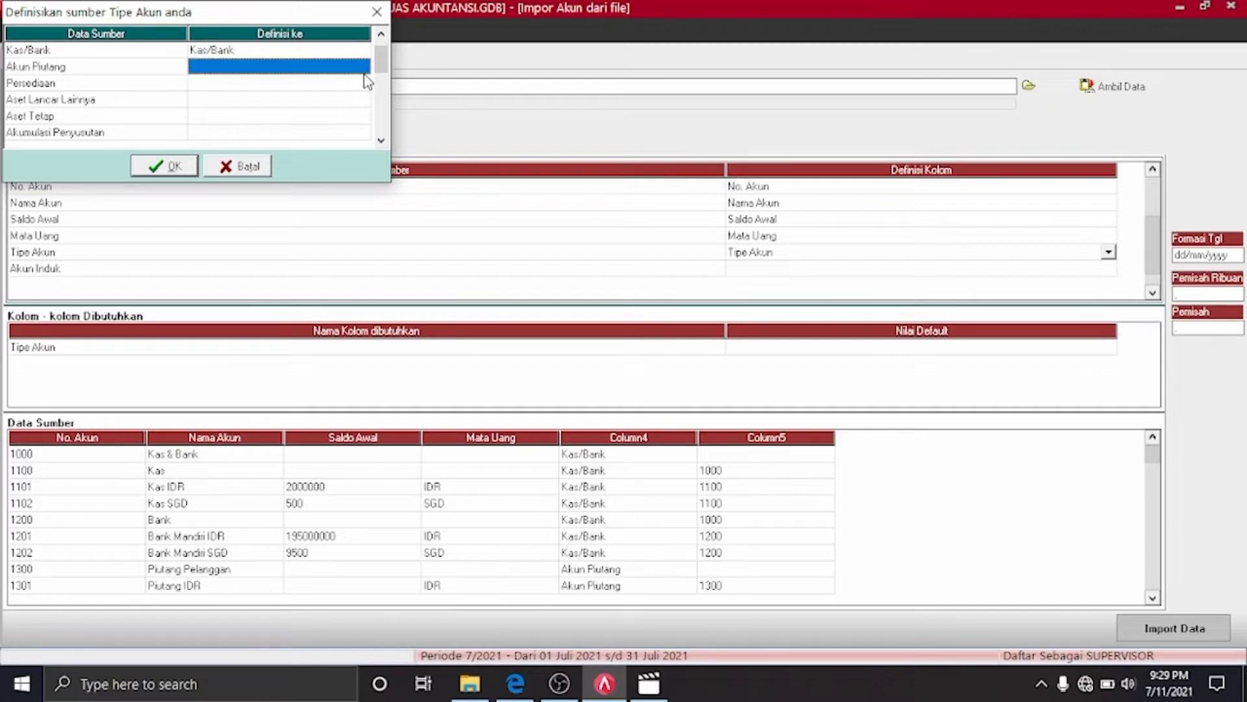
{"action": "left_click", "coordinate": [364, 73]}
{"action": "left_click", "coordinate": [361, 67]}
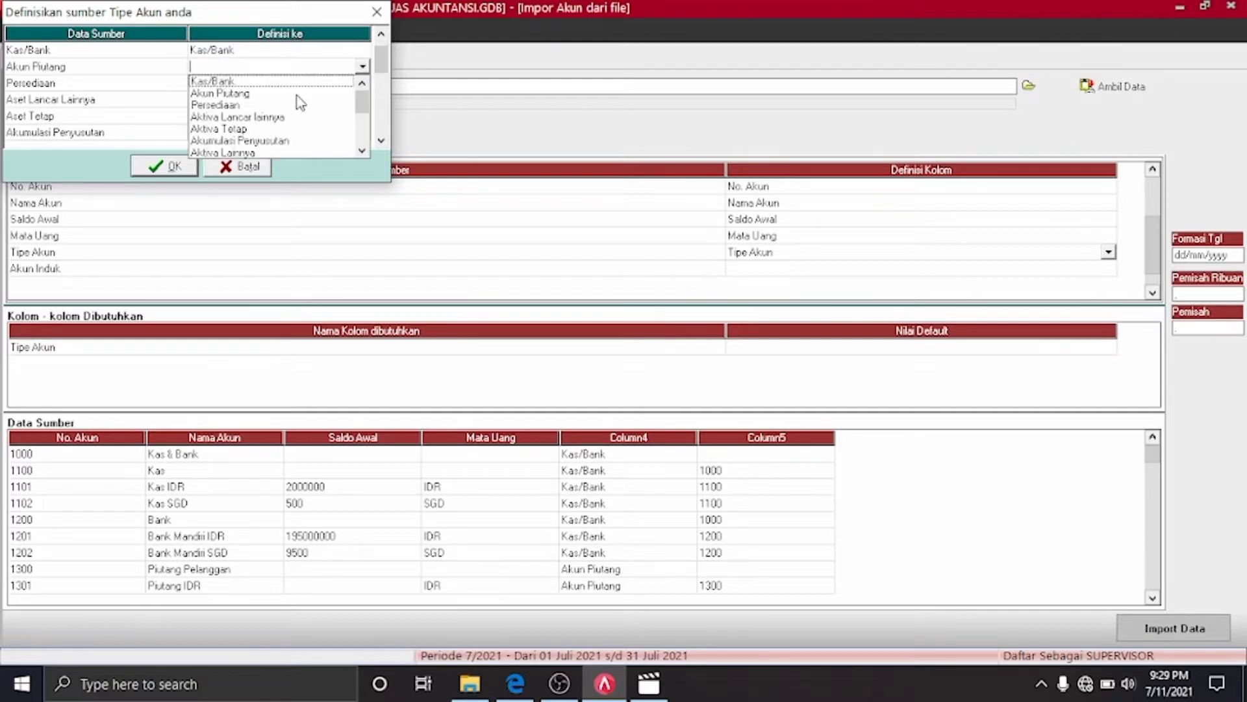
{"action": "left_click", "coordinate": [296, 92]}
{"action": "left_click", "coordinate": [360, 90]}
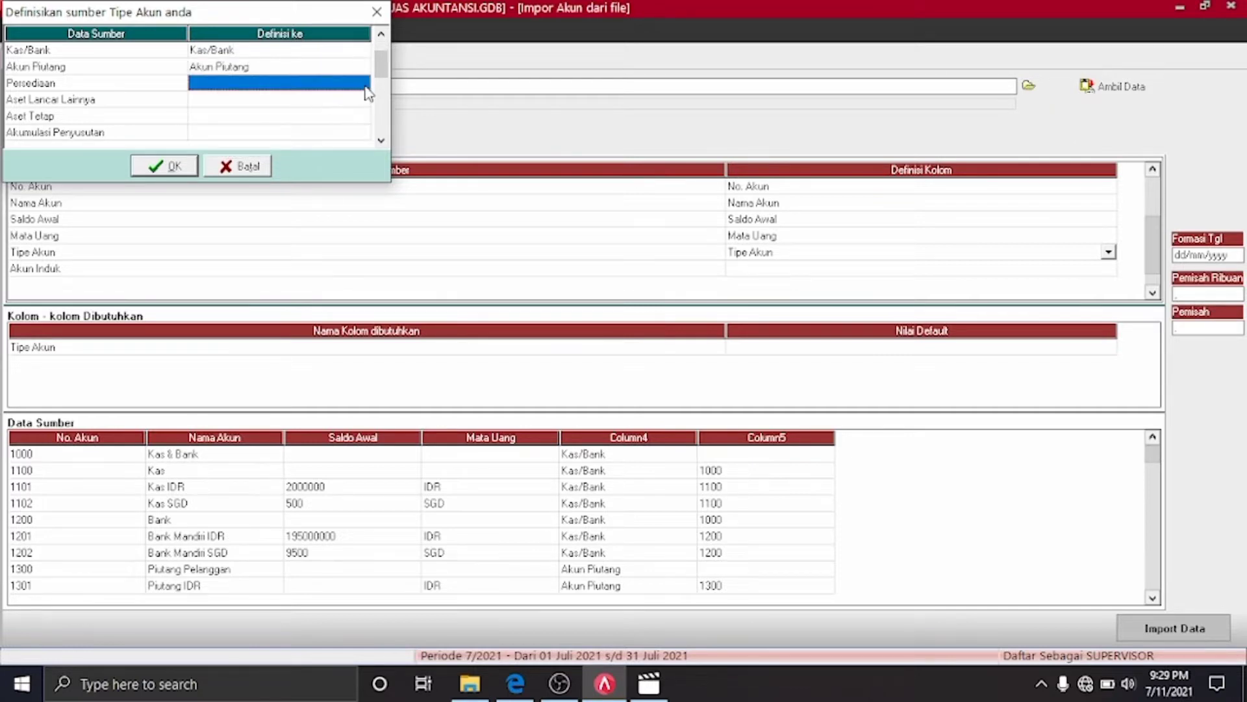
{"action": "left_click", "coordinate": [365, 87]}
{"action": "left_click", "coordinate": [362, 84]}
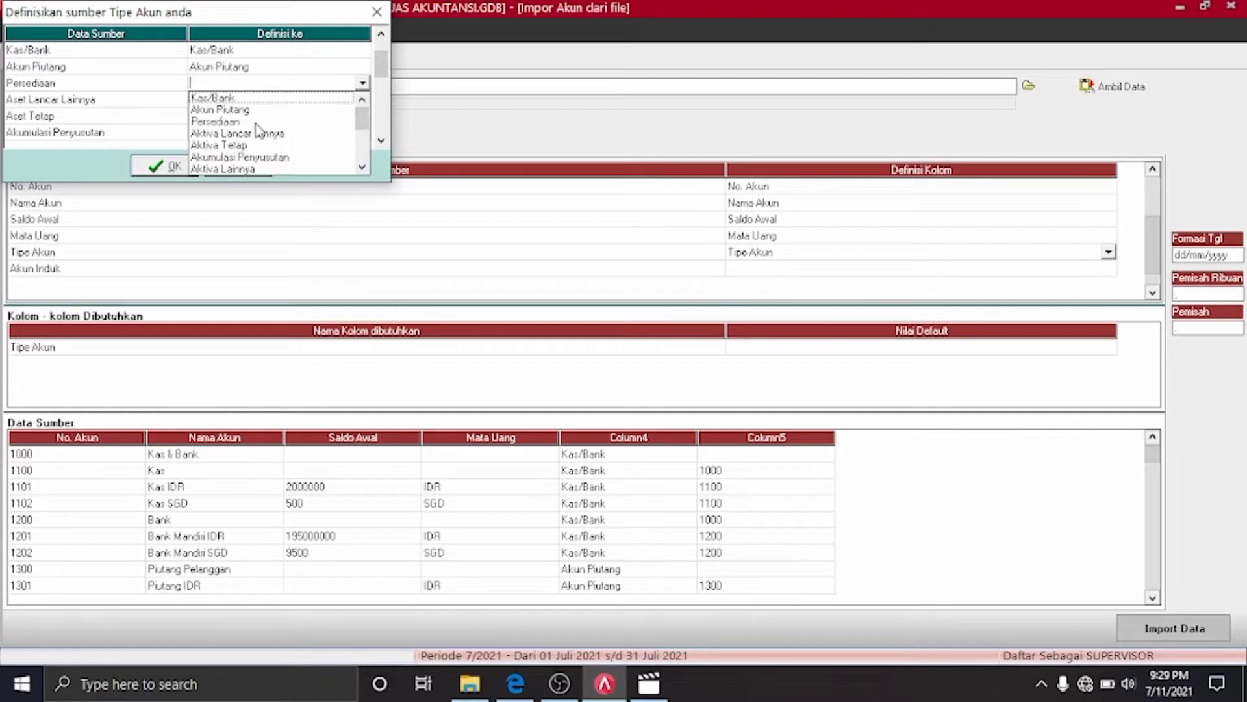
{"action": "left_click", "coordinate": [255, 124]}
Match Aset Lancar Lainnya to Aktiva Lancar lainnya, Aset Tetap to Aktiva Tetap, and Akumulasi Penyusutan
{"action": "left_click", "coordinate": [361, 101]}
{"action": "left_click", "coordinate": [367, 99]}
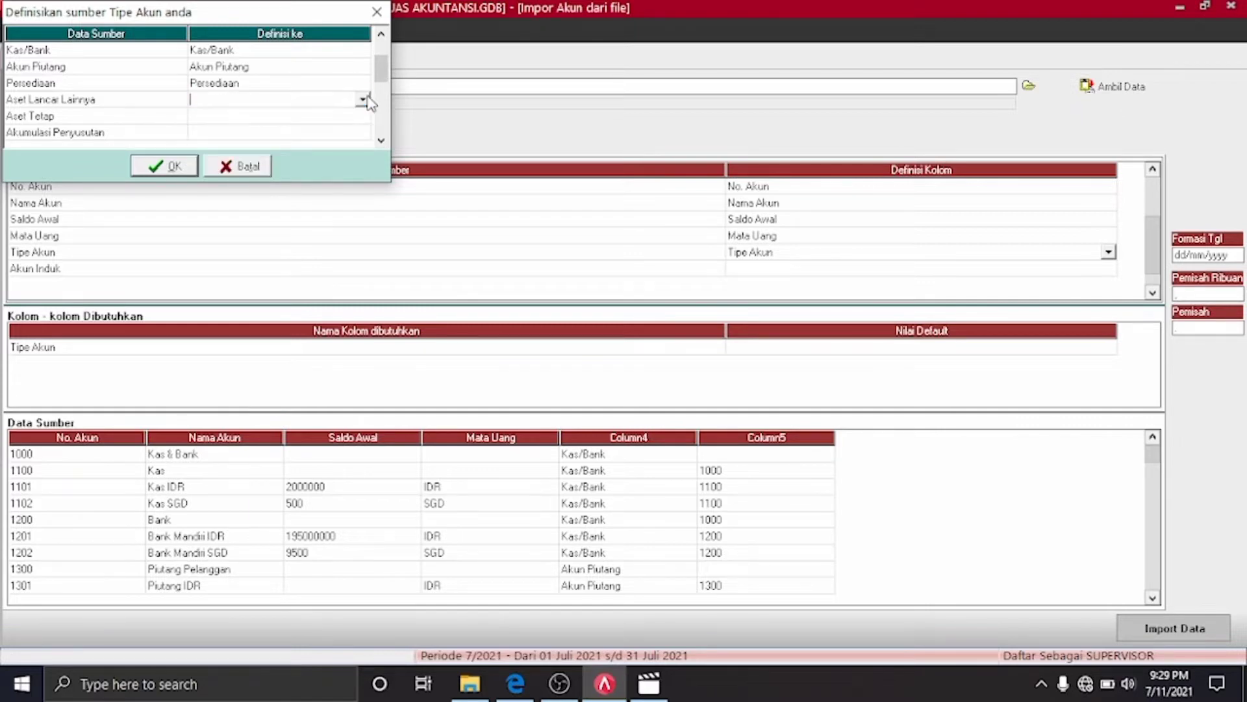
{"action": "left_click", "coordinate": [368, 98]}
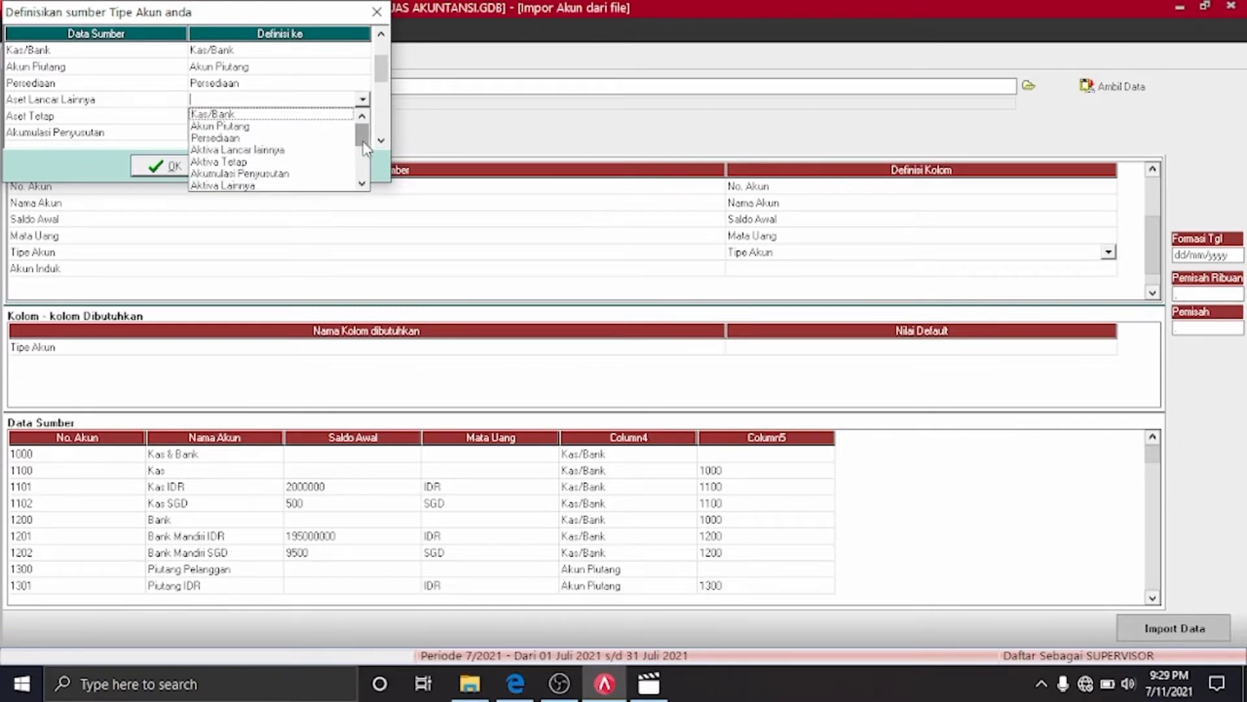
{"action": "mouse_move", "coordinate": [366, 148]}
{"action": "left_mouse_down"}
{"action": "mouse_move", "coordinate": [361, 175]}
{"action": "mouse_move", "coordinate": [361, 139]}
{"action": "left_mouse_up"}
{"action": "left_click", "coordinate": [300, 151]}
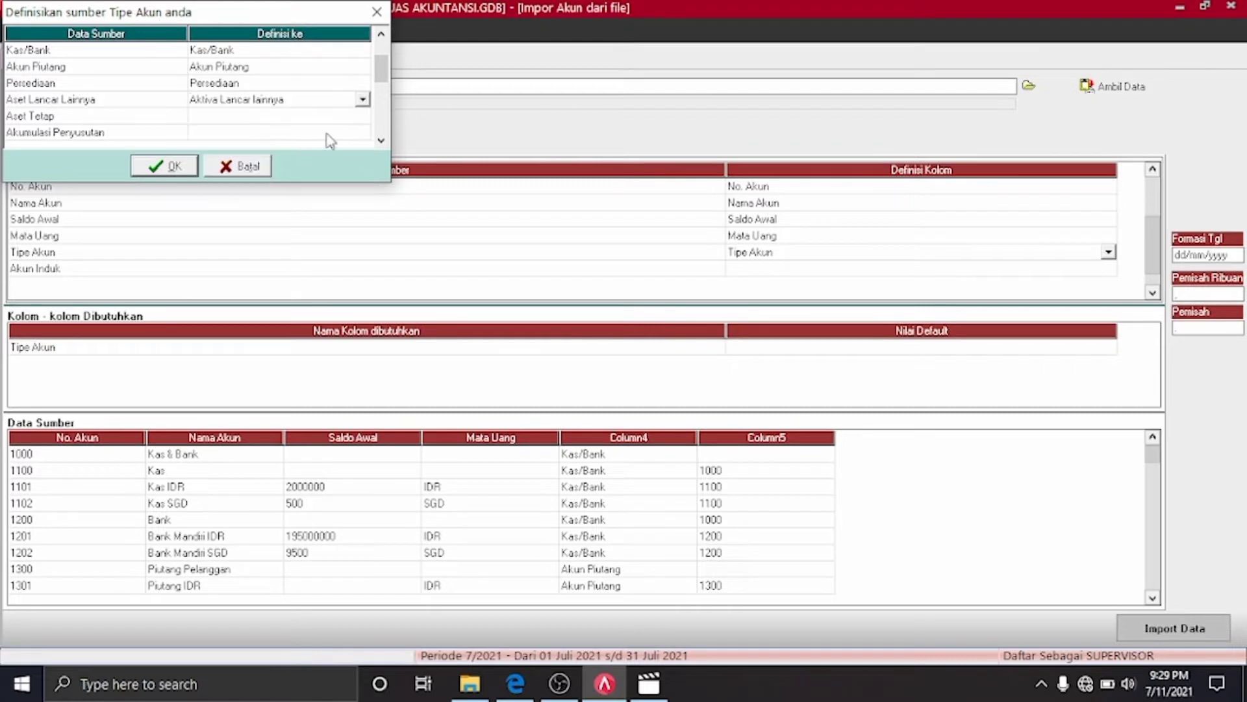
{"action": "left_click", "coordinate": [361, 120]}
{"action": "left_click", "coordinate": [362, 119]}
{"action": "left_click", "coordinate": [362, 116]}
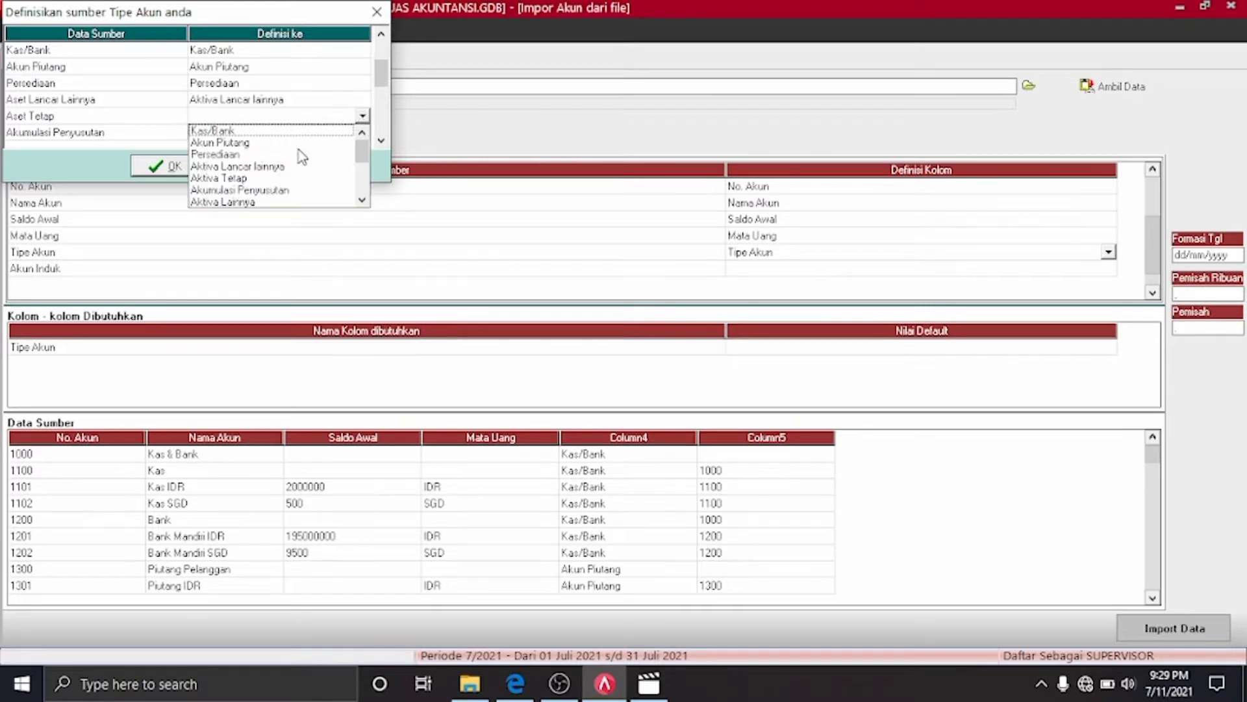
{"action": "left_click", "coordinate": [243, 178]}
{"action": "left_click", "coordinate": [353, 133]}
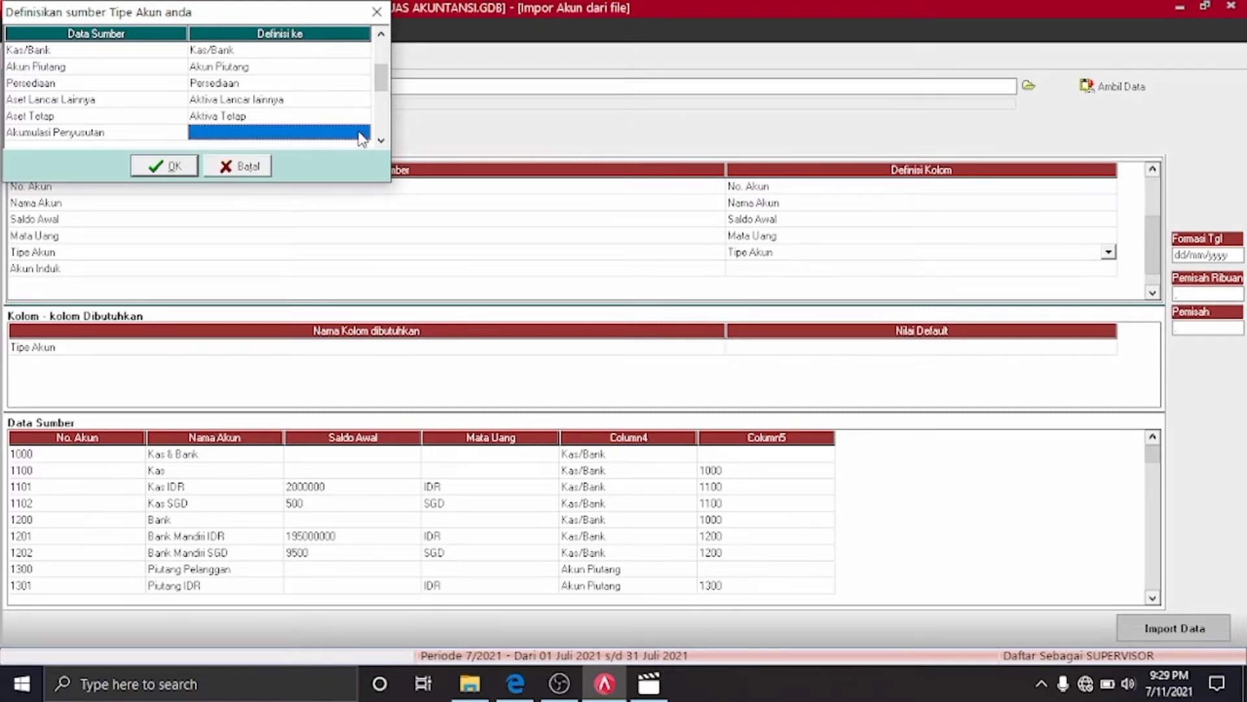
{"action": "left_click", "coordinate": [359, 133]}
{"action": "left_click", "coordinate": [362, 132]}
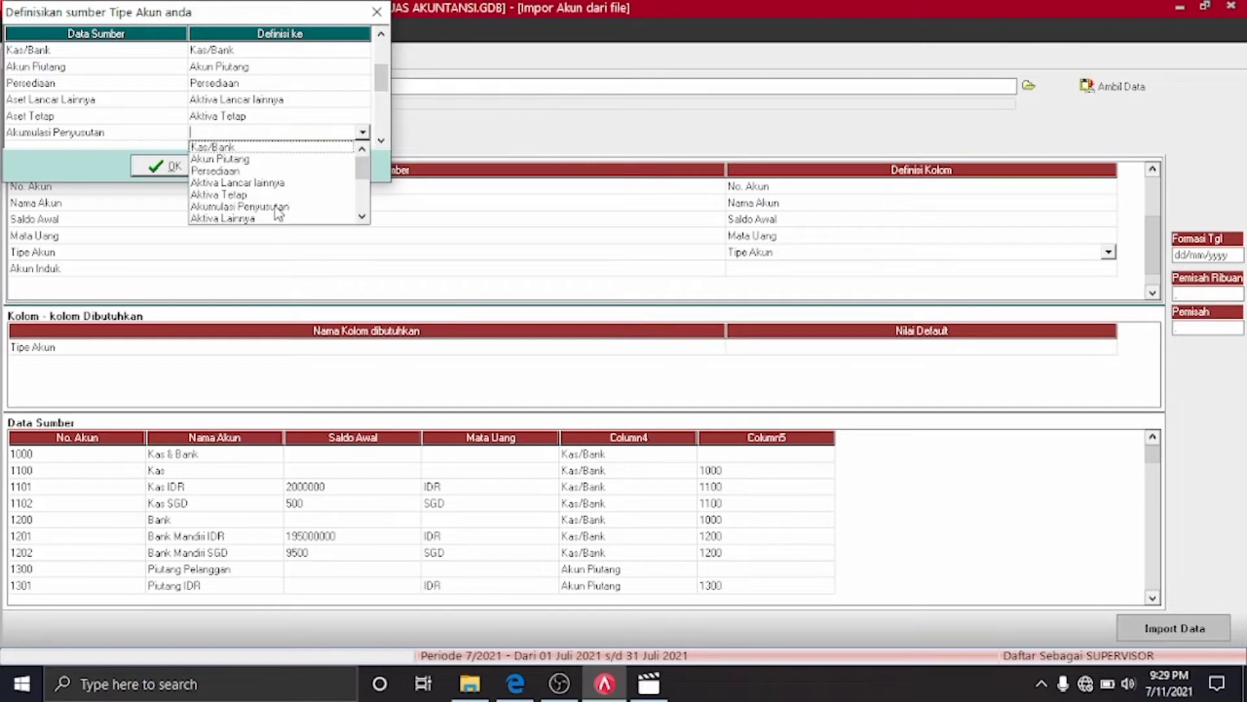
{"action": "left_click", "coordinate": [278, 206]}
{"action": "left_click_drag", "start_coordinate": [380, 88], "coordinate": [380, 139]}
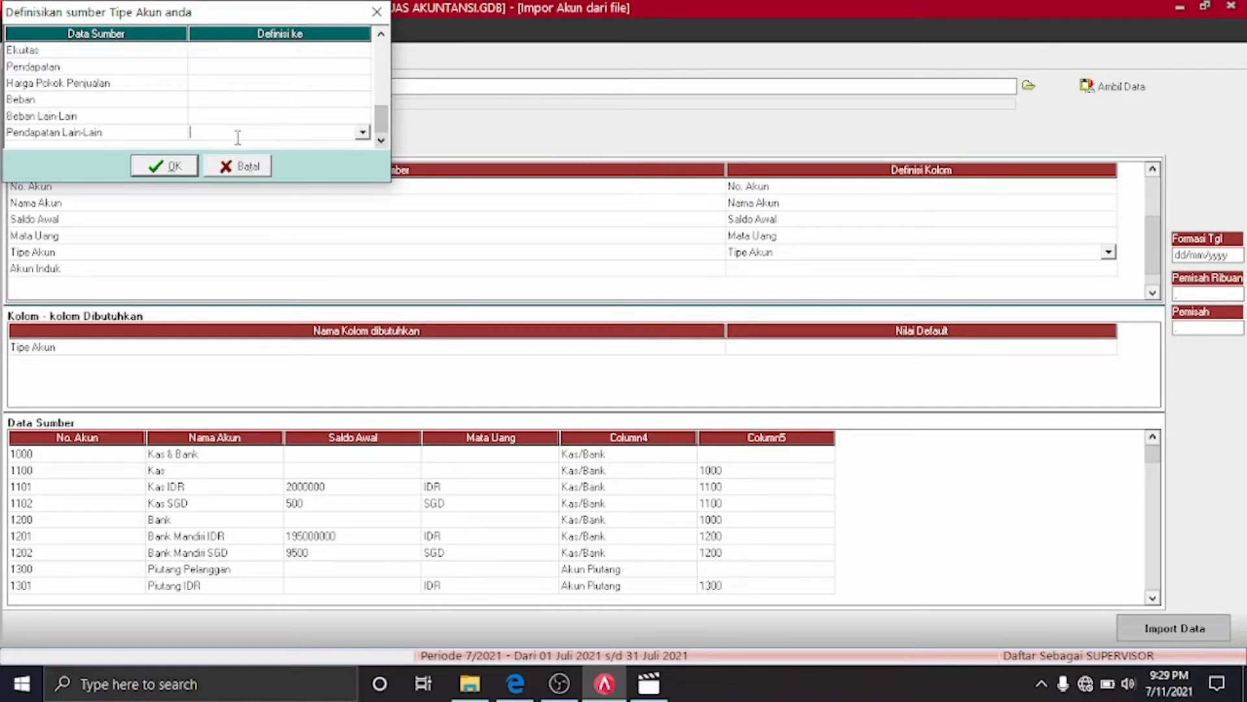
Scroll down the type list and match Akun Hutang to the Akun Hutang type
{"action": "left_click", "coordinate": [381, 35]}
{"action": "left_click", "coordinate": [382, 34]}
{"action": "left_click", "coordinate": [381, 34]}
{"action": "left_click", "coordinate": [382, 34]}
{"action": "left_click", "coordinate": [381, 34]}
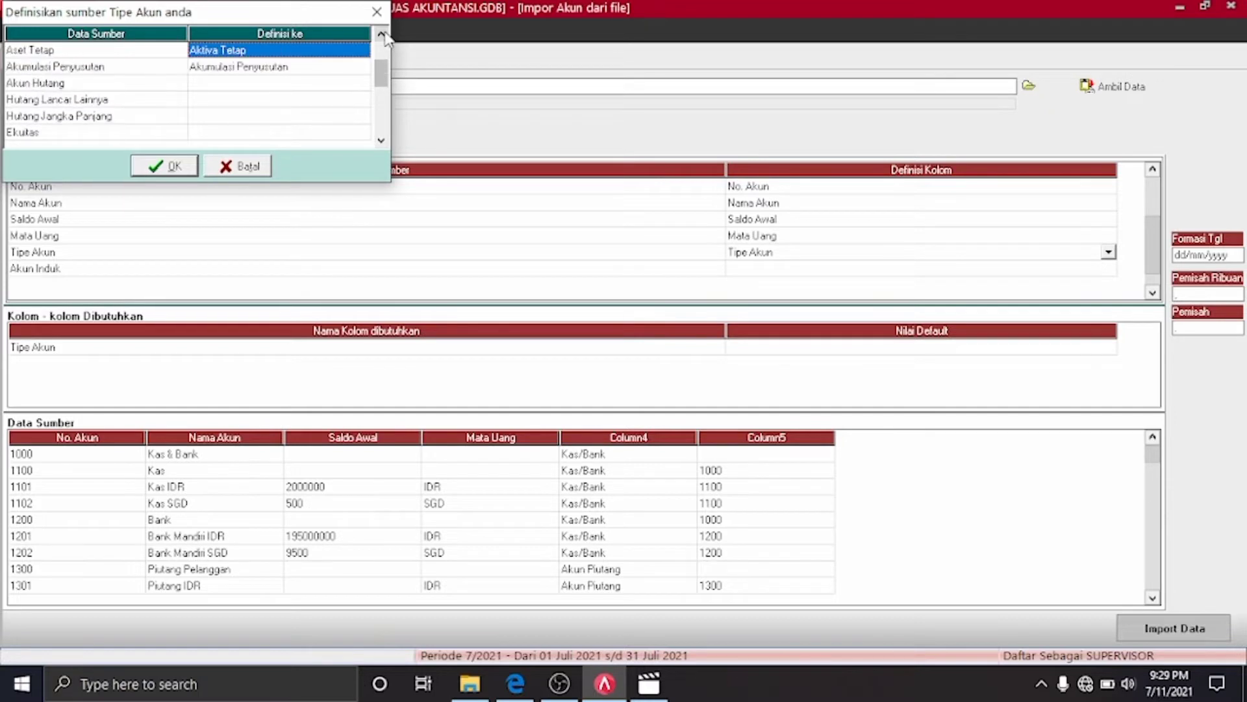
{"action": "left_click", "coordinate": [363, 86]}
{"action": "left_click", "coordinate": [367, 90]}
{"action": "left_click", "coordinate": [362, 82]}
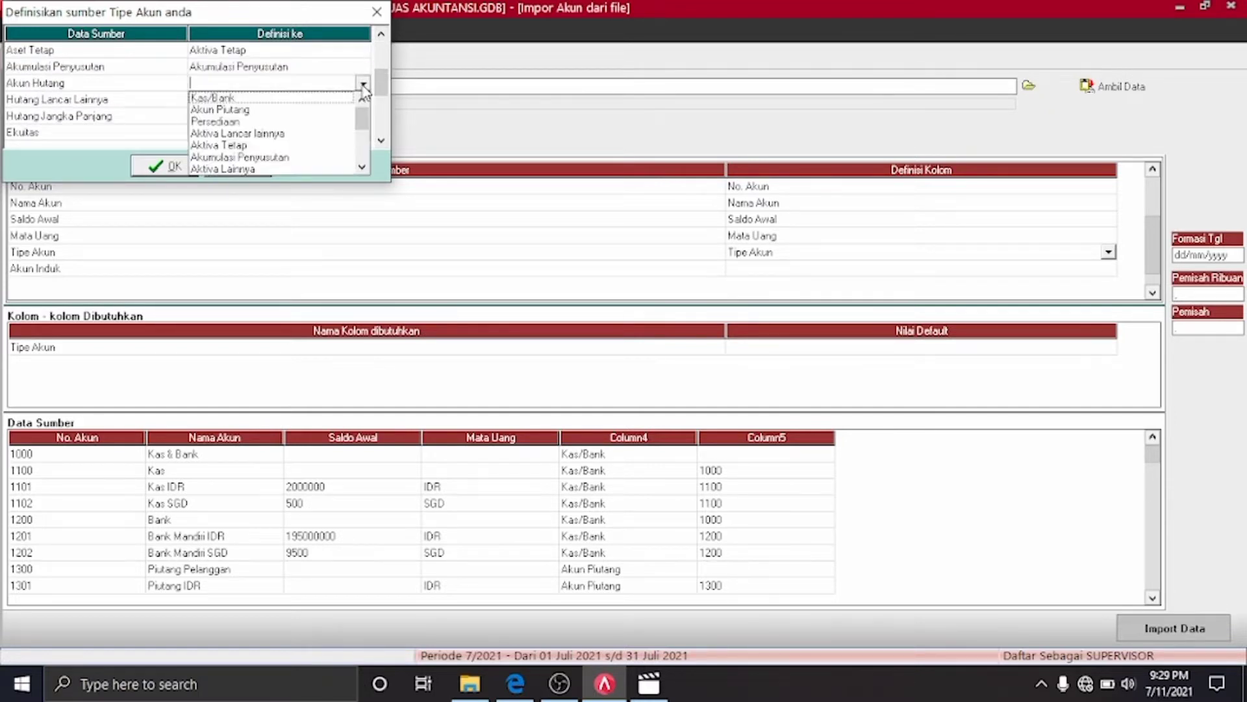
{"action": "mouse_move", "coordinate": [362, 111]}
{"action": "left_mouse_down"}
{"action": "mouse_move", "coordinate": [364, 132]}
{"action": "mouse_move", "coordinate": [364, 109]}
{"action": "left_mouse_up"}
{"action": "left_click", "coordinate": [362, 167]}
{"action": "left_click", "coordinate": [292, 148]}
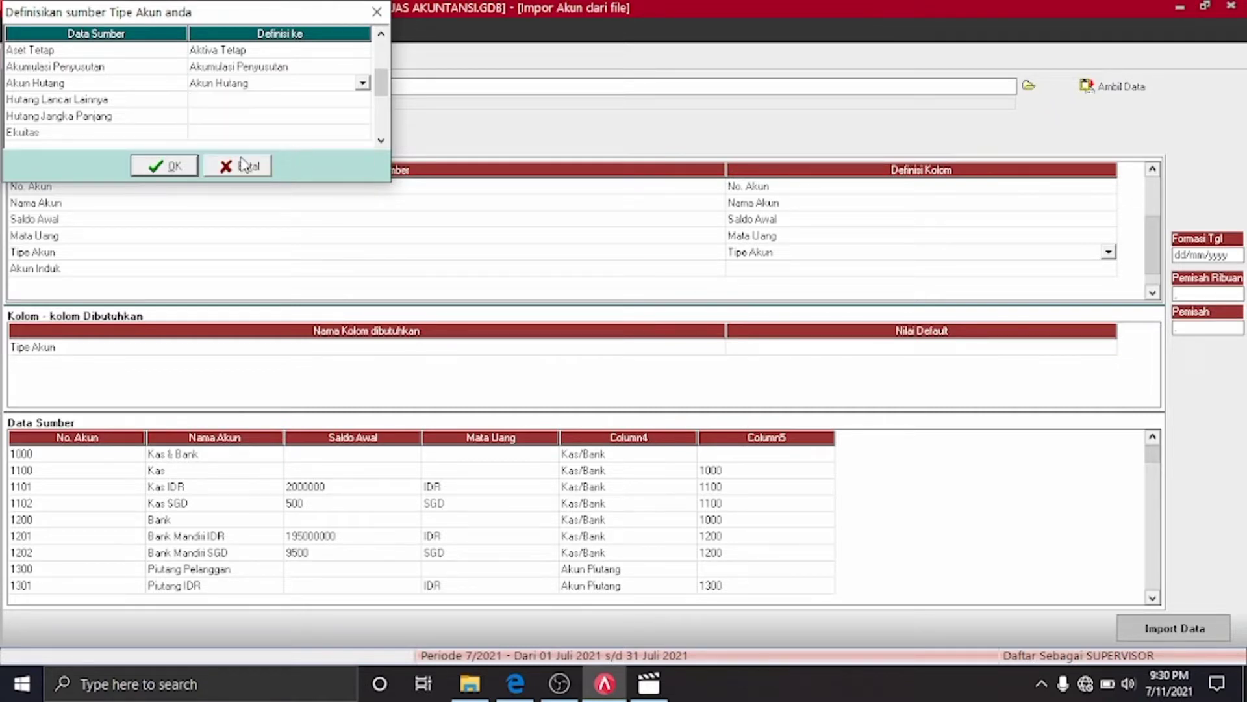
Match Hutang Lancar Lainnya and Hutang Jangka Panjang to their same-named account types
{"action": "left_click", "coordinate": [363, 101]}
{"action": "left_click", "coordinate": [362, 100]}
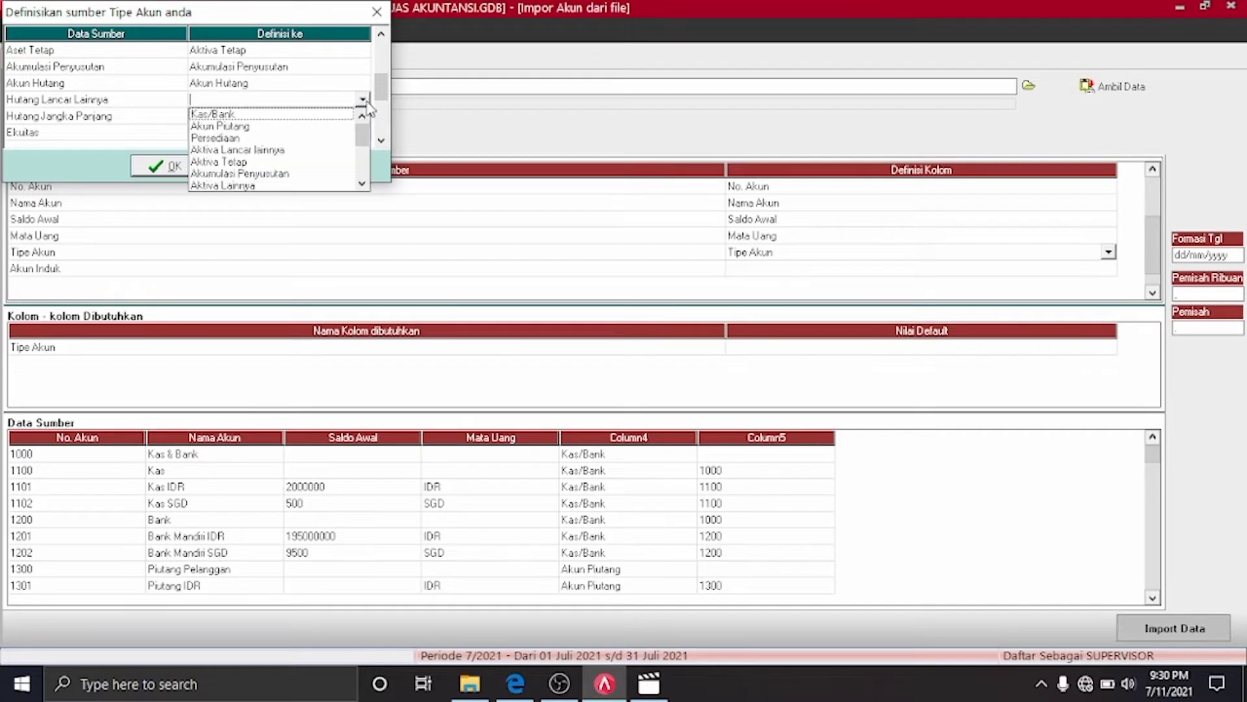
{"action": "left_click", "coordinate": [362, 185]}
{"action": "left_click", "coordinate": [362, 185]}
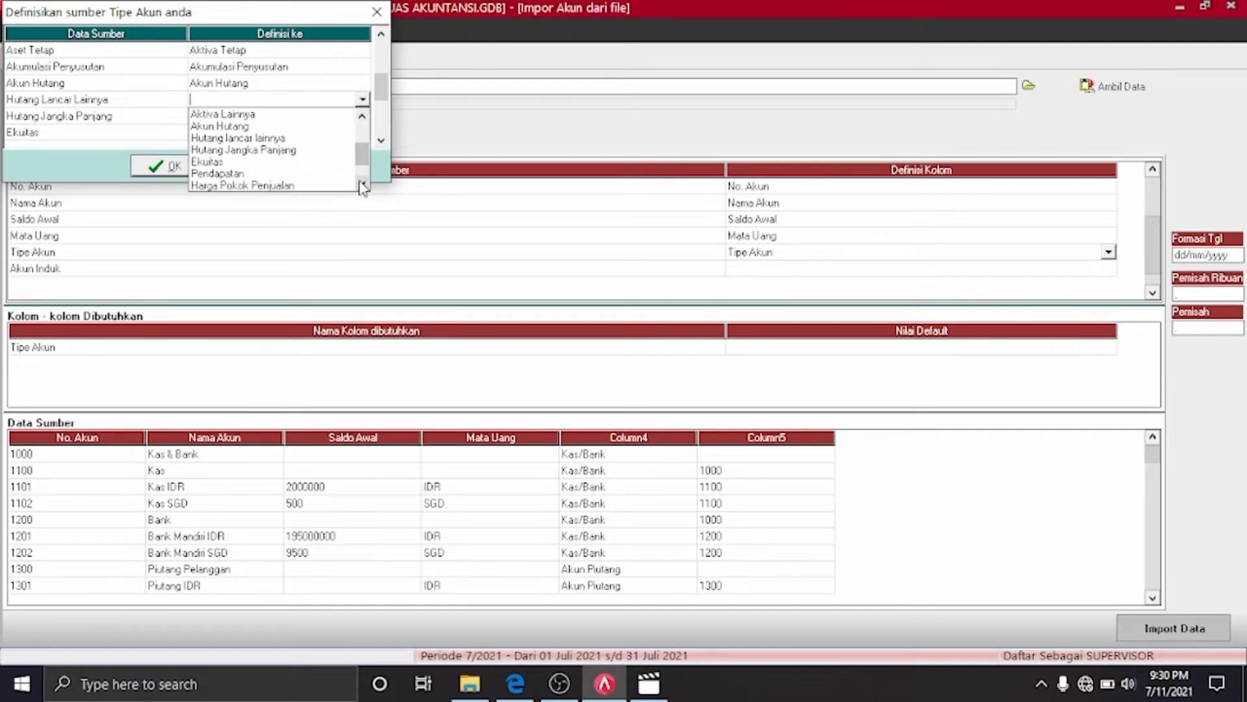
{"action": "left_click", "coordinate": [291, 139]}
{"action": "left_click", "coordinate": [356, 118]}
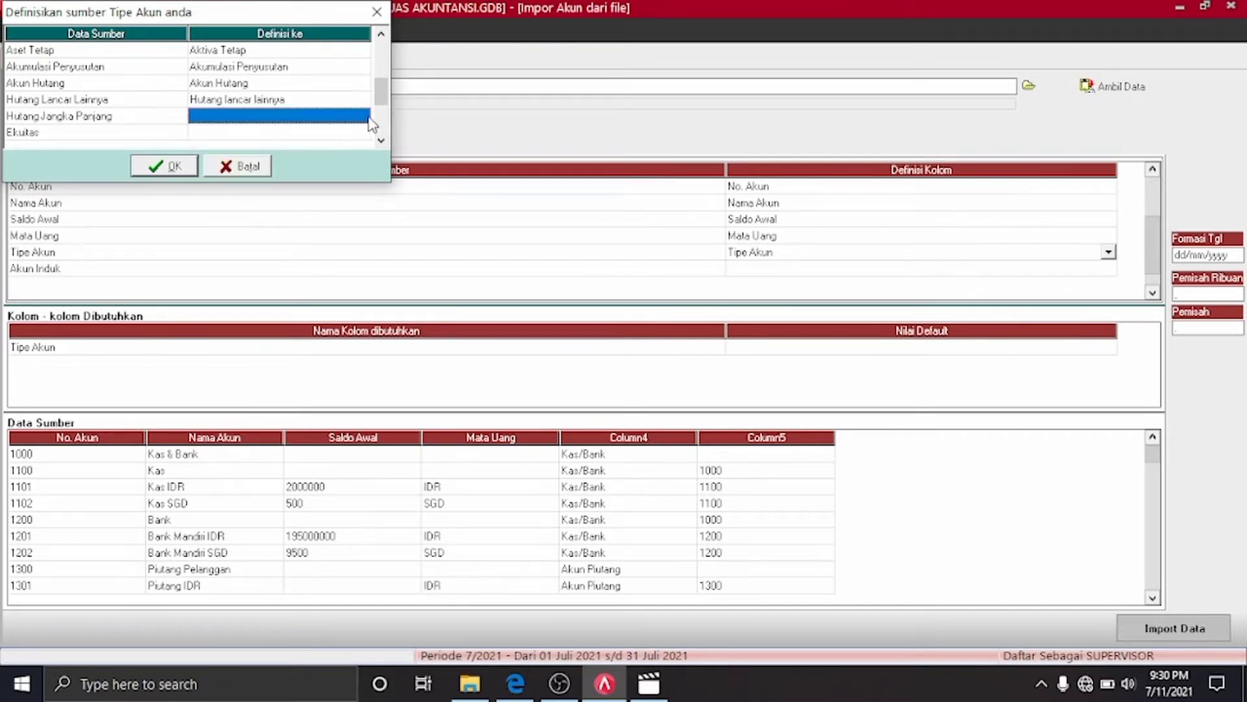
{"action": "left_click", "coordinate": [361, 116]}
{"action": "left_click", "coordinate": [362, 200]}
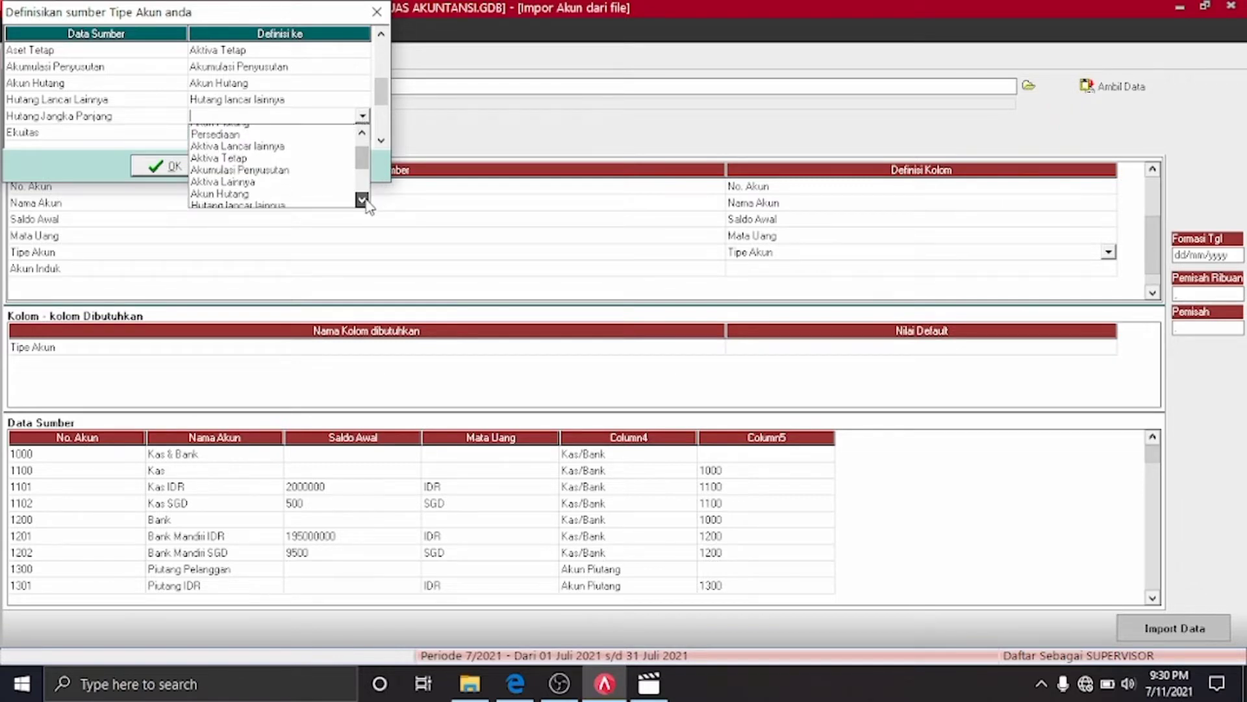
{"action": "left_click", "coordinate": [362, 200]}
{"action": "left_click", "coordinate": [298, 155]}
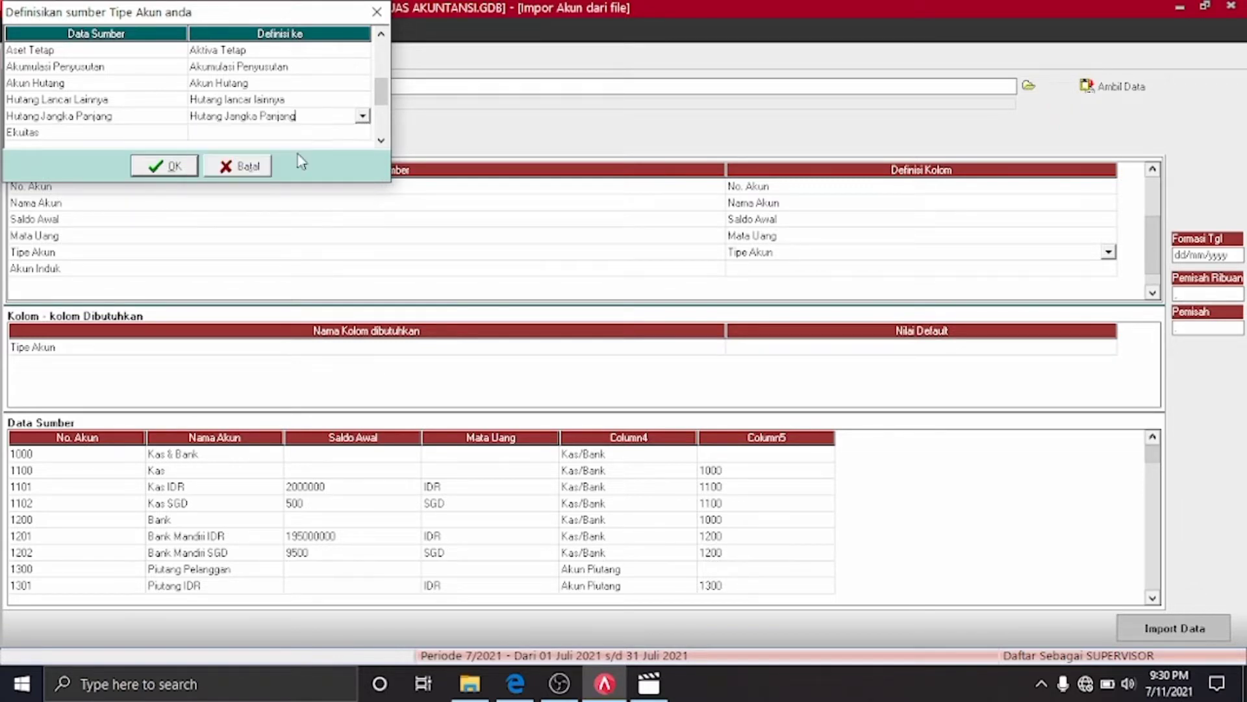
{"action": "left_click", "coordinate": [362, 132]}
{"action": "left_click", "coordinate": [362, 132]}
{"action": "left_click", "coordinate": [362, 132]}
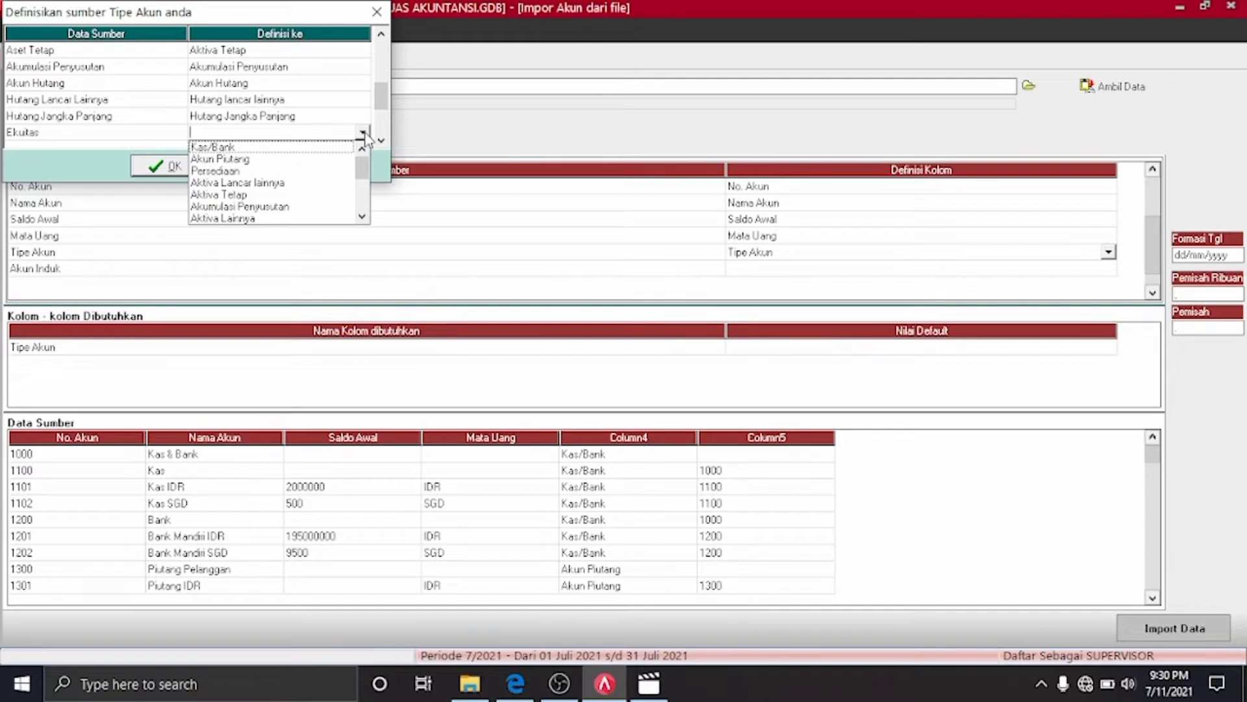
{"action": "left_click_drag", "start_coordinate": [365, 179], "coordinate": [361, 204]}
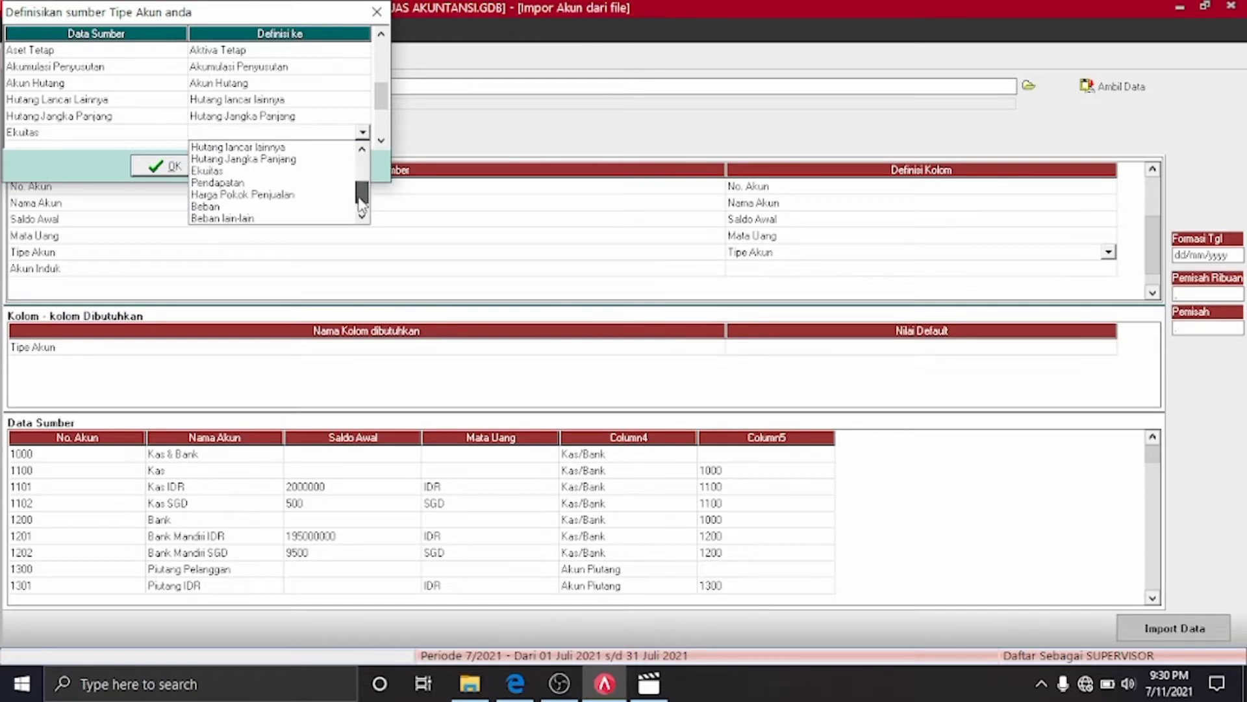
Match Ekuitas, Pendapatan and Harga Pokok Penjualan to their same-named account types
{"action": "left_click", "coordinate": [229, 171]}
{"action": "left_click", "coordinate": [382, 139]}
{"action": "left_click", "coordinate": [382, 139]}
{"action": "left_click", "coordinate": [382, 139]}
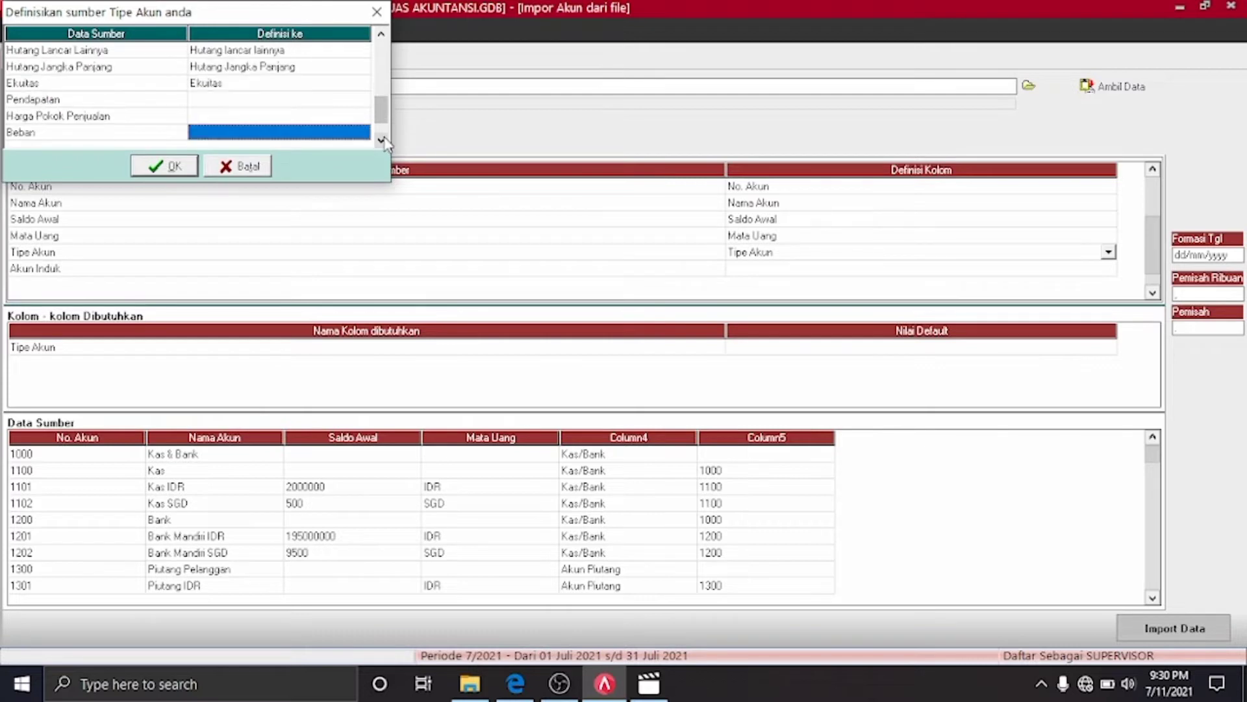
{"action": "left_click", "coordinate": [382, 139]}
{"action": "left_click", "coordinate": [369, 83]}
{"action": "left_click", "coordinate": [365, 83]}
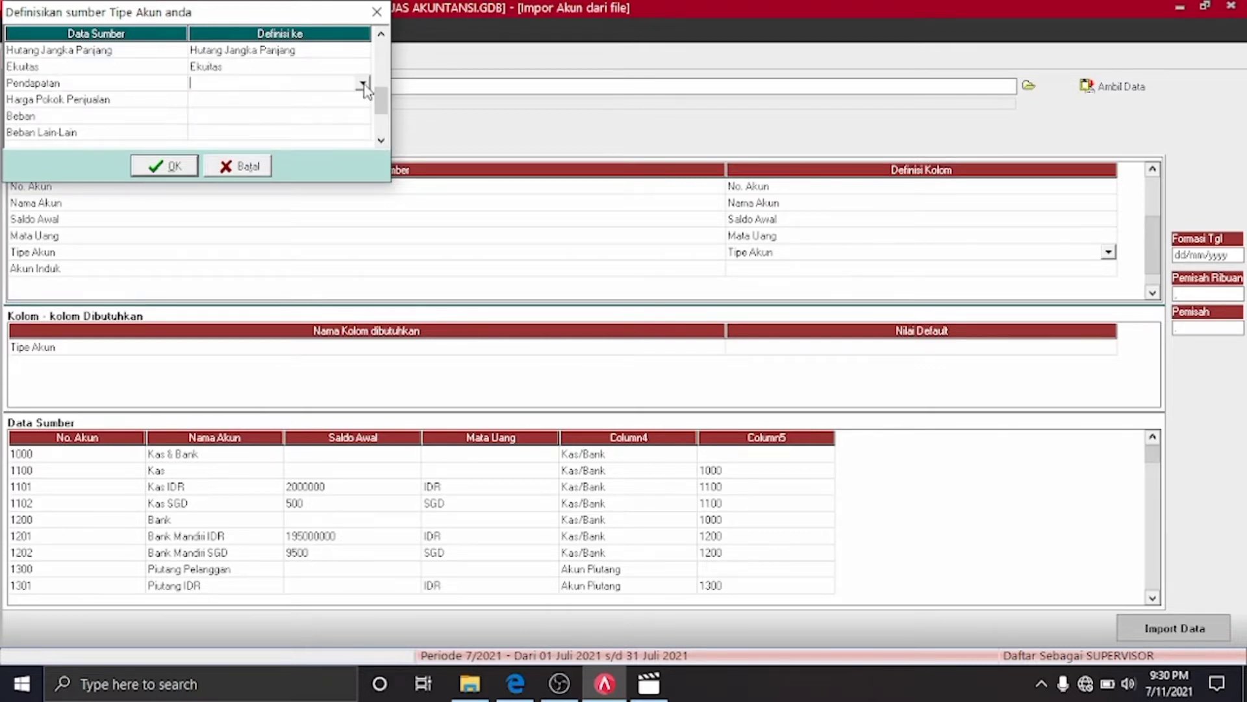
{"action": "left_click", "coordinate": [362, 83]}
{"action": "scroll", "coordinate": [369, 121], "scroll_direction": "down", "scroll_amount": 3}
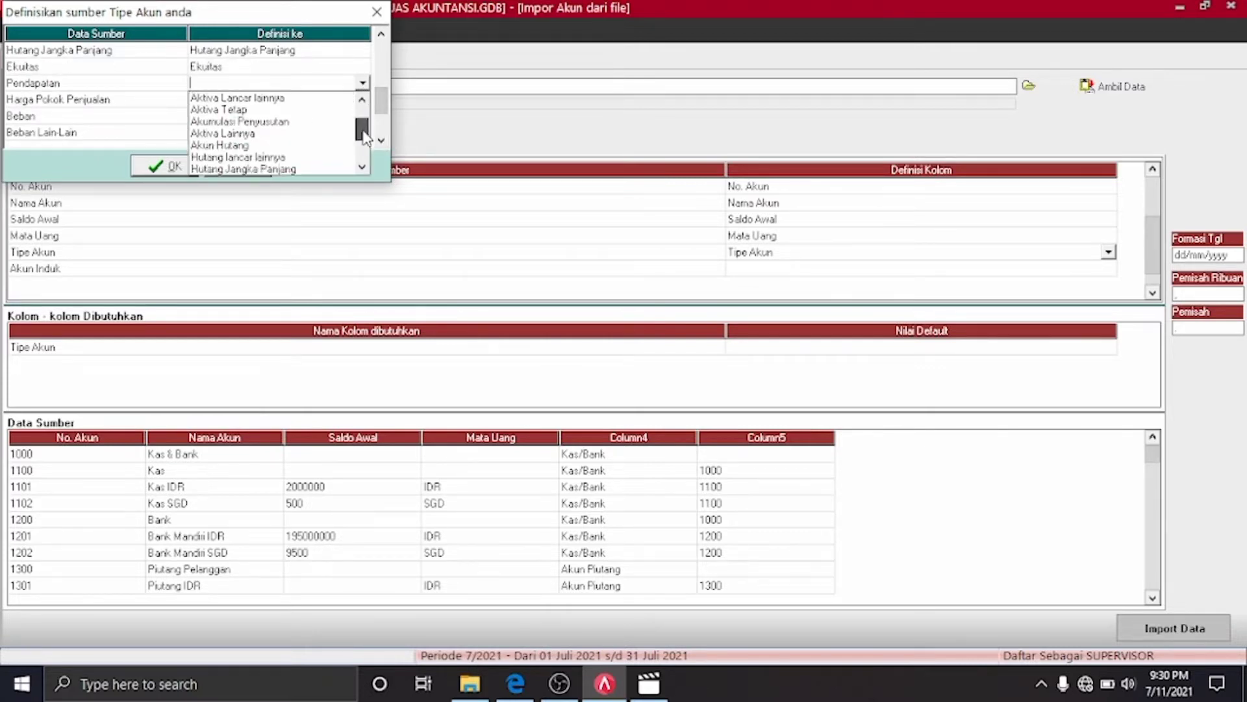
{"action": "left_click", "coordinate": [235, 134]}
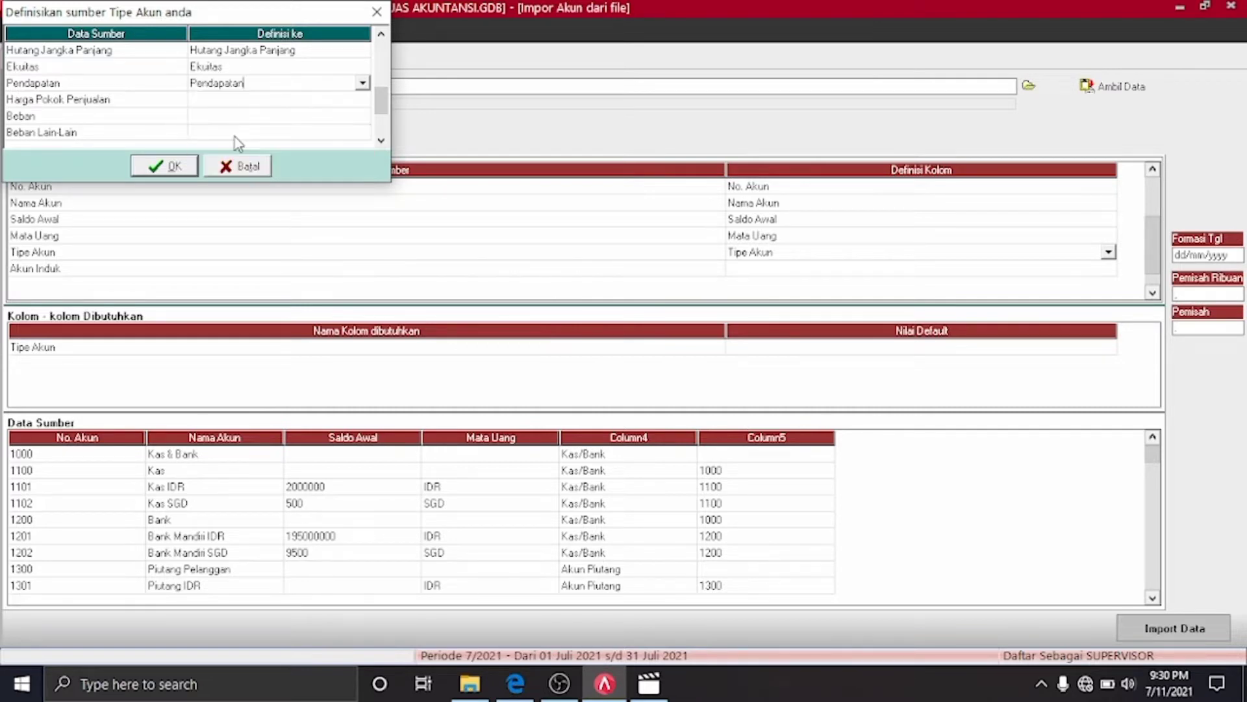
{"action": "left_click", "coordinate": [363, 99]}
{"action": "left_click", "coordinate": [362, 99]}
{"action": "left_click_drag", "start_coordinate": [366, 145], "coordinate": [362, 164]}
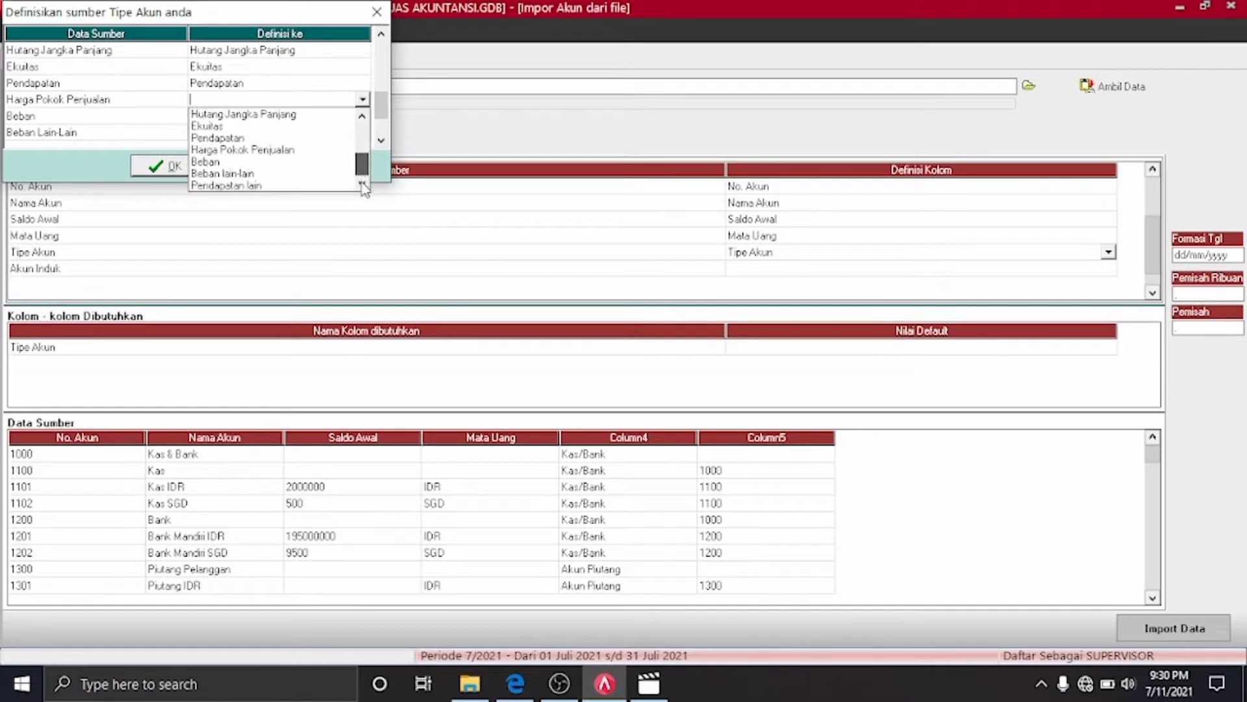
{"action": "left_click", "coordinate": [276, 151]}
Map Beban to Beban and Beban Lain-Lain to Beban lain-lain
{"action": "left_click", "coordinate": [364, 121]}
{"action": "left_click", "coordinate": [363, 119]}
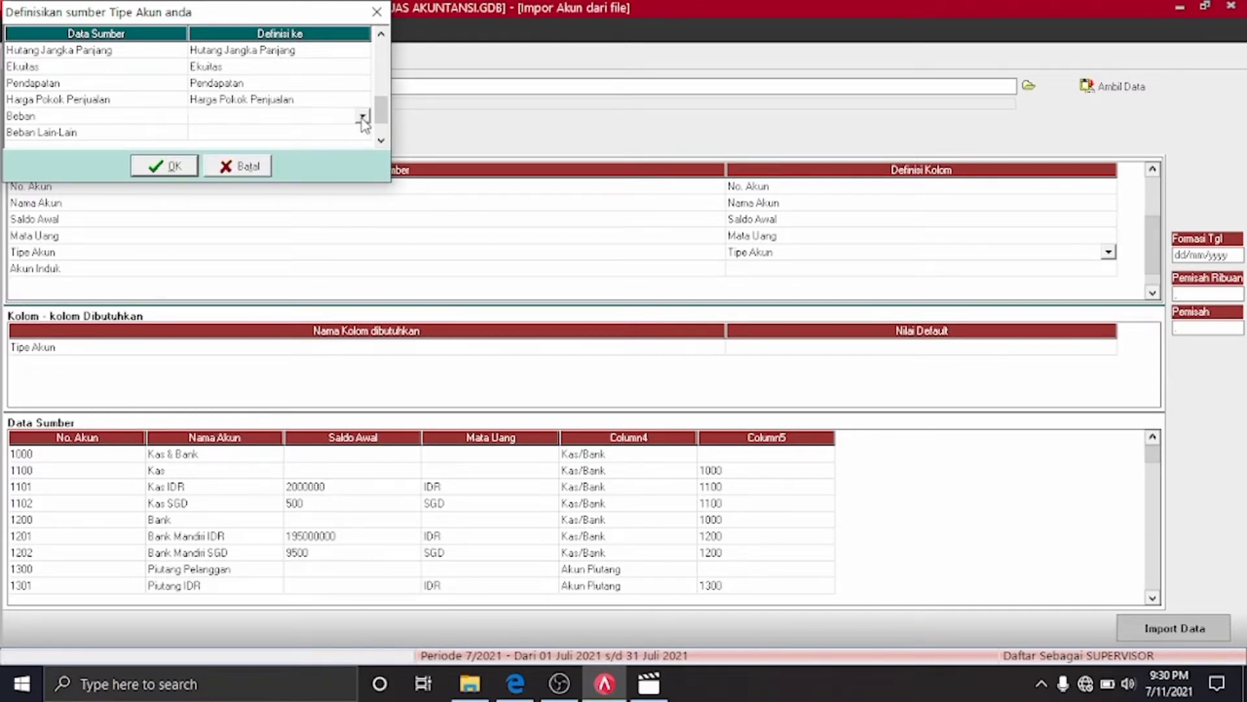
{"action": "left_click", "coordinate": [362, 117]}
{"action": "left_click", "coordinate": [362, 200]}
{"action": "left_click", "coordinate": [362, 201]}
{"action": "left_click", "coordinate": [365, 200]}
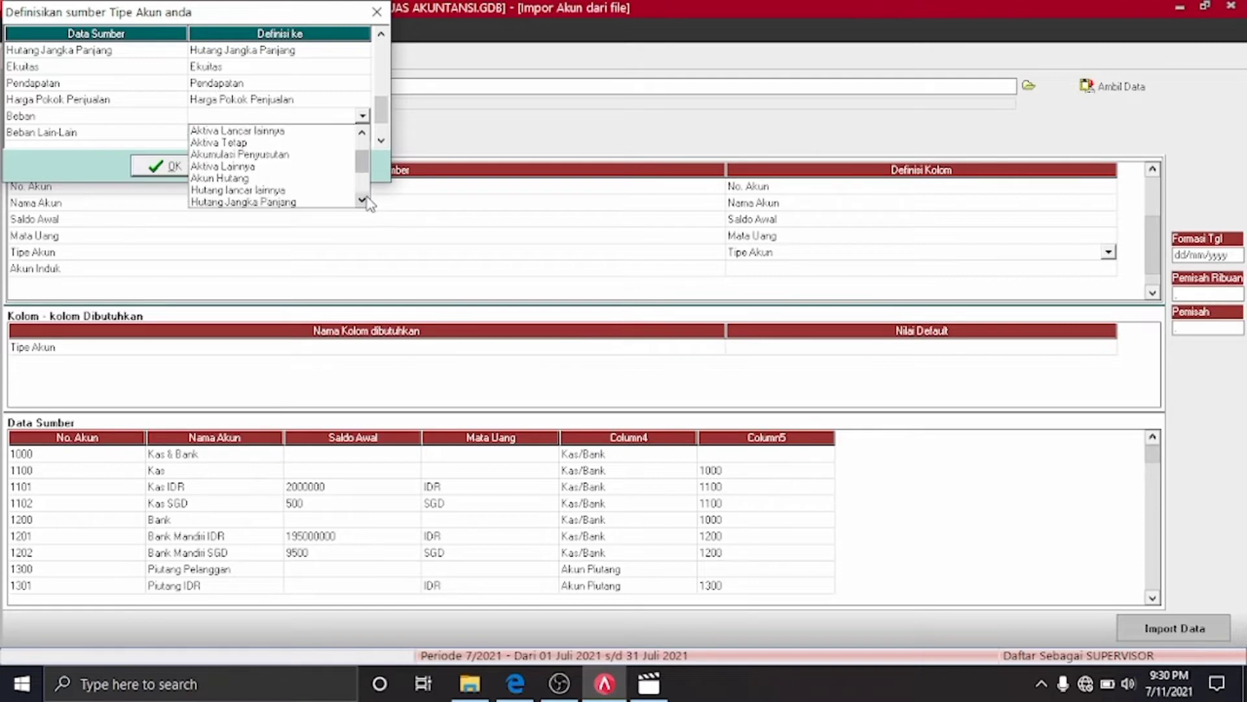
{"action": "left_click", "coordinate": [362, 201]}
{"action": "left_click", "coordinate": [362, 201]}
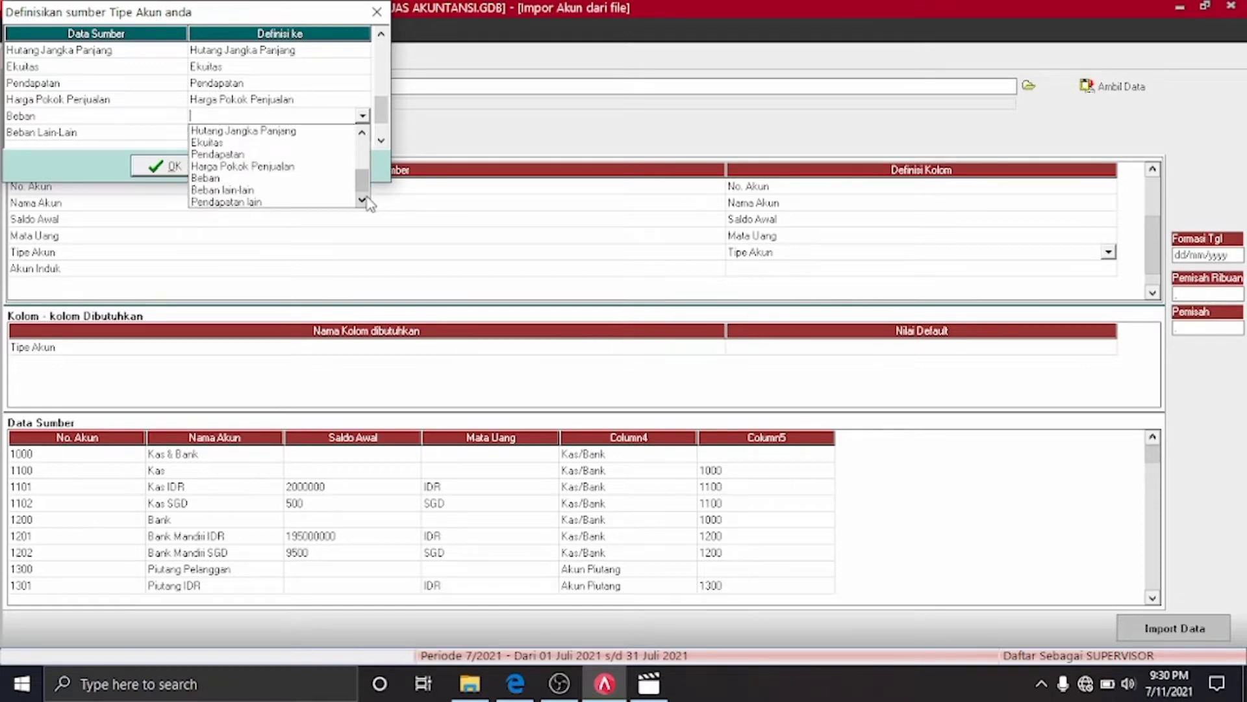
{"action": "left_click", "coordinate": [266, 179]}
{"action": "left_click", "coordinate": [363, 133]}
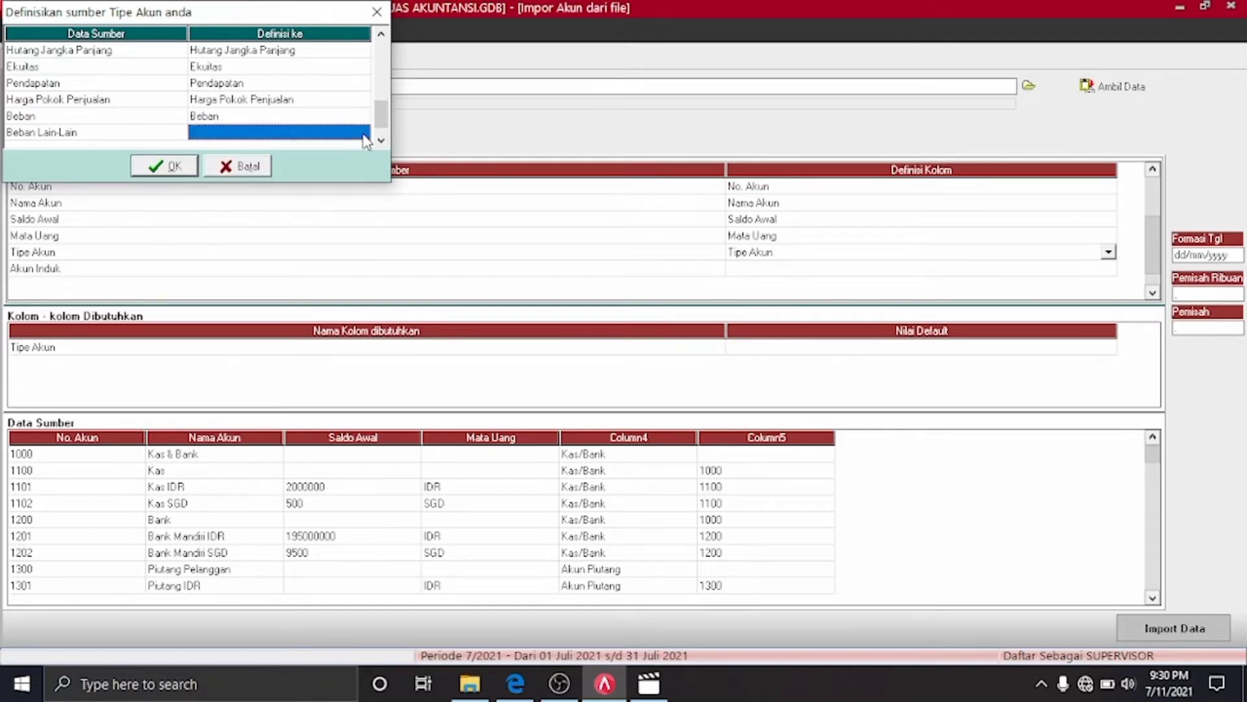
{"action": "left_click", "coordinate": [362, 133]}
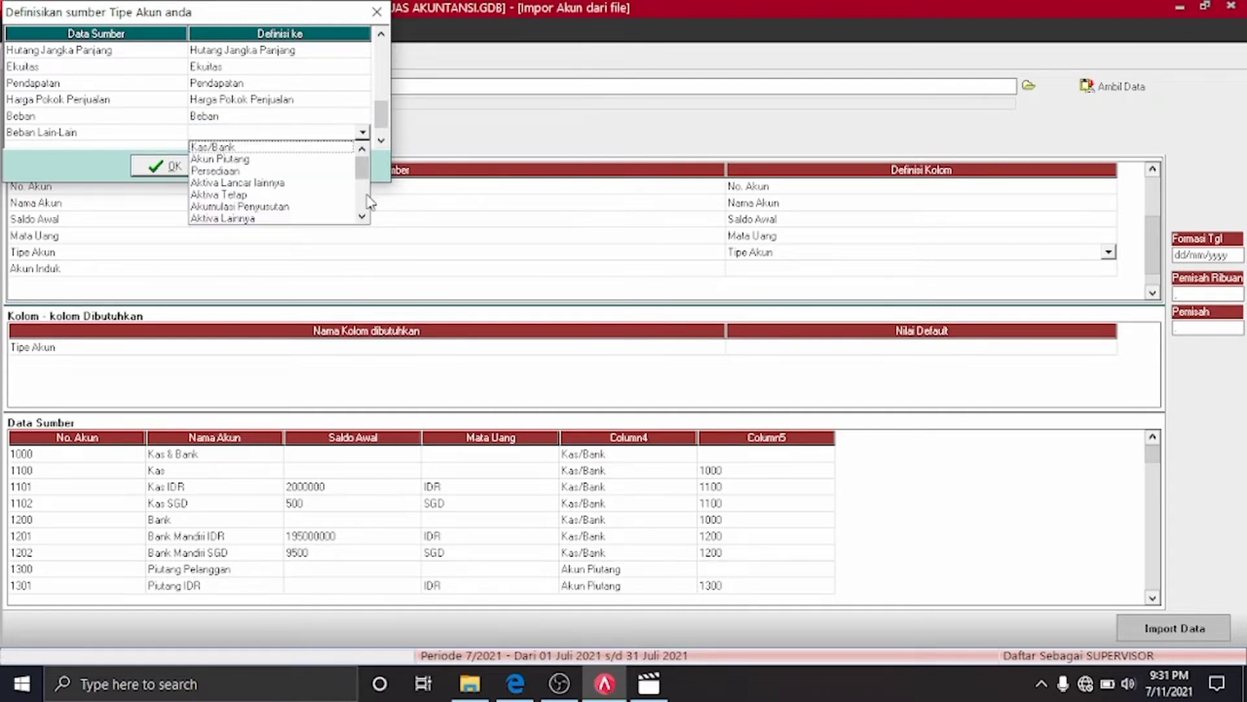
{"action": "left_click", "coordinate": [363, 215]}
{"action": "left_click", "coordinate": [363, 216]}
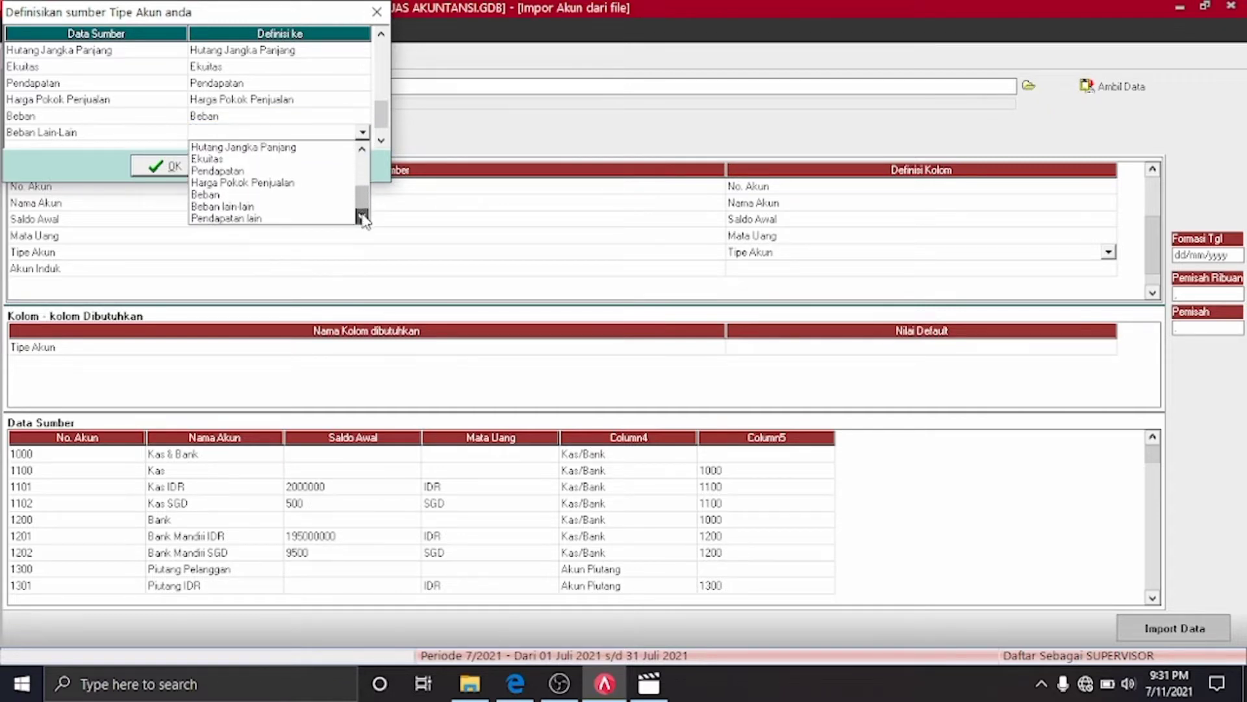
{"action": "left_click", "coordinate": [256, 207]}
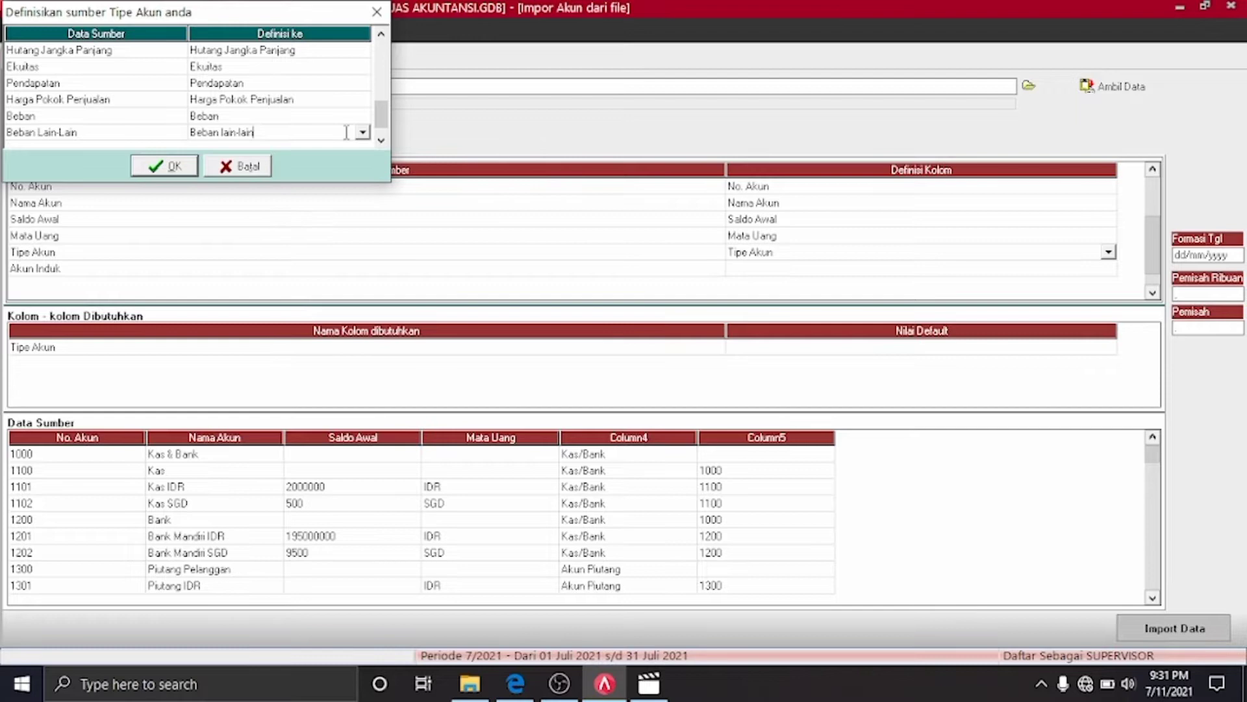
Map Pendapatan Lain-Lain to Pendapatan lain and confirm the account type mapping
{"action": "left_click", "coordinate": [381, 139]}
{"action": "left_click", "coordinate": [361, 133]}
{"action": "left_click", "coordinate": [361, 133]}
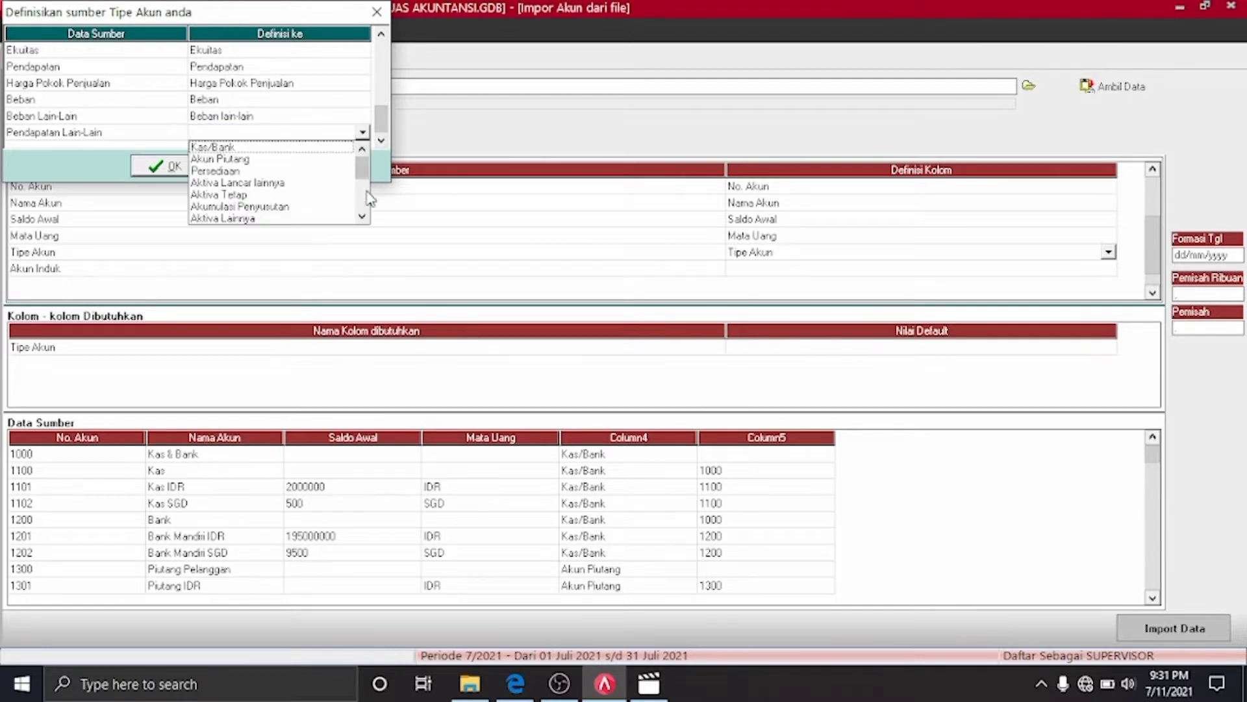
{"action": "left_click", "coordinate": [362, 215]}
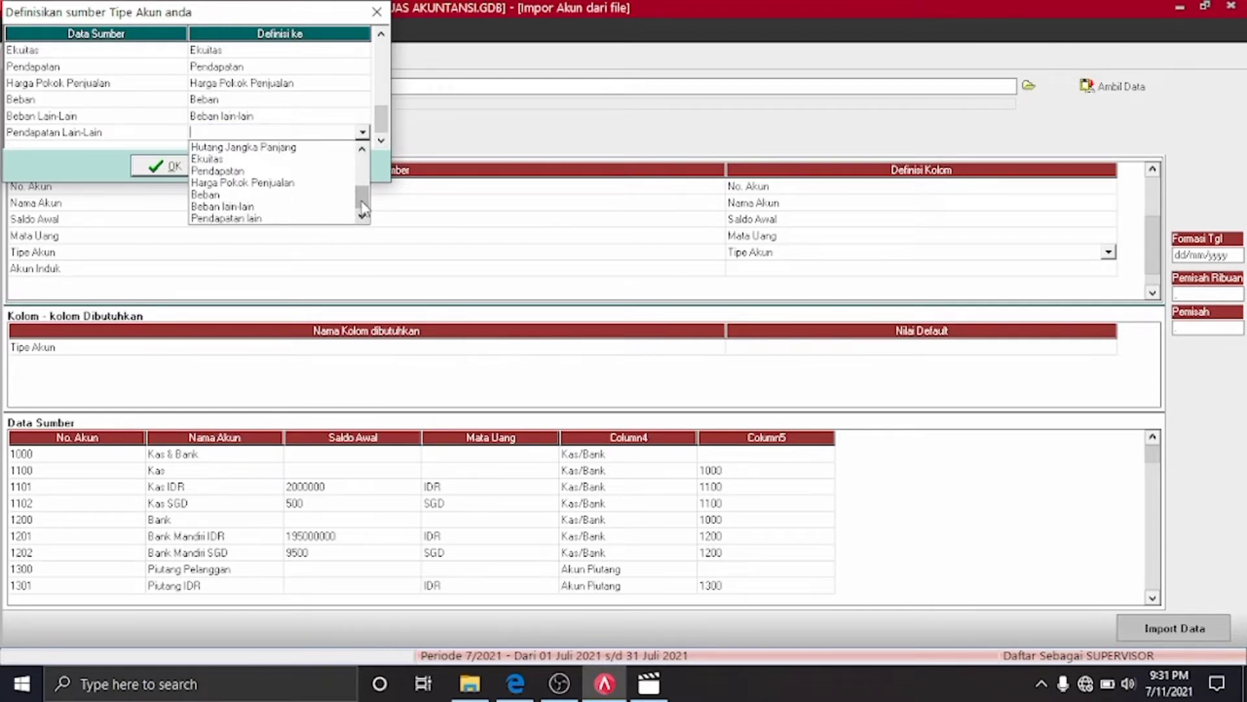
{"action": "left_click", "coordinate": [276, 219]}
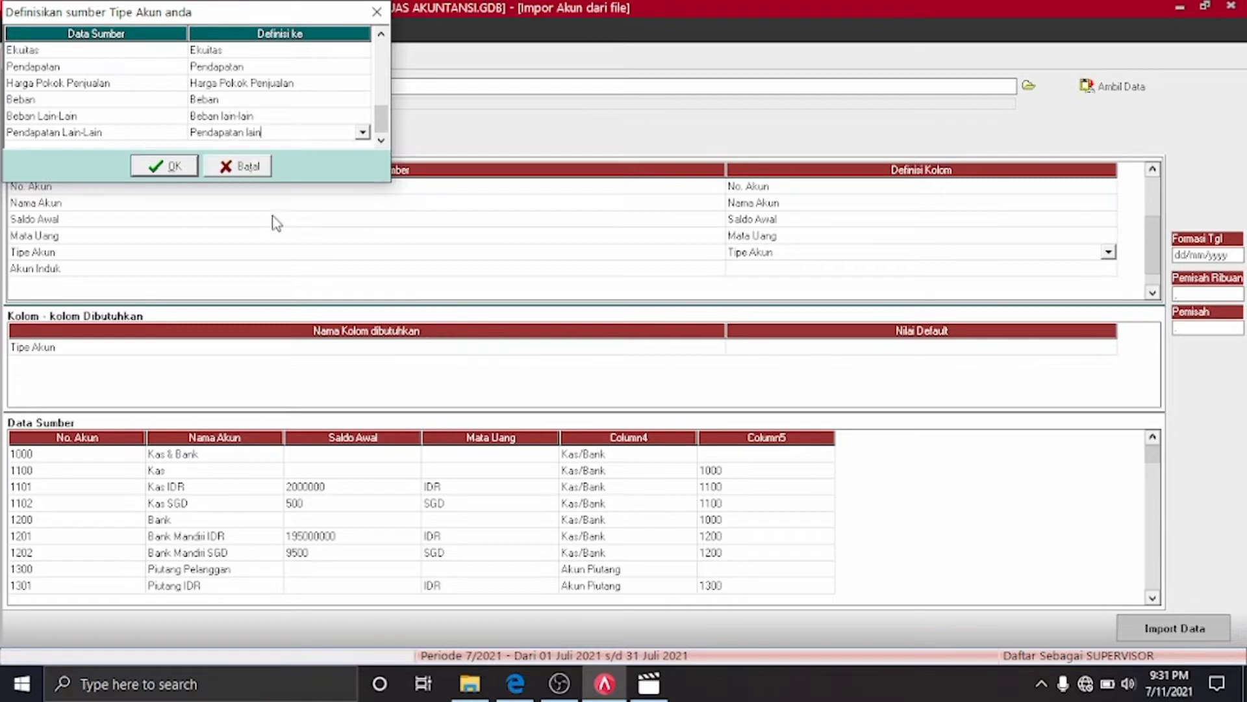
{"action": "left_click", "coordinate": [189, 173]}
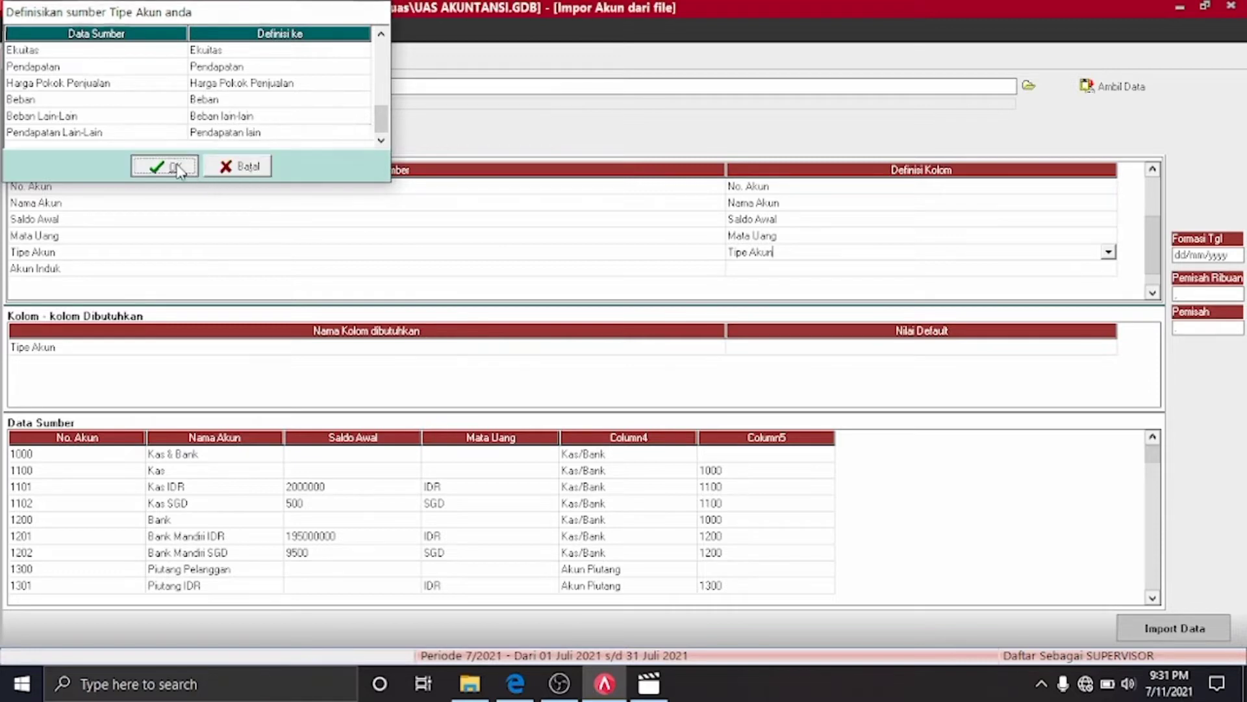
Define the Akun Induk column, then import all 68 accounts with 0 failures
{"action": "left_click", "coordinate": [1114, 269]}
{"action": "left_click", "coordinate": [1108, 272]}
{"action": "left_click", "coordinate": [1109, 272]}
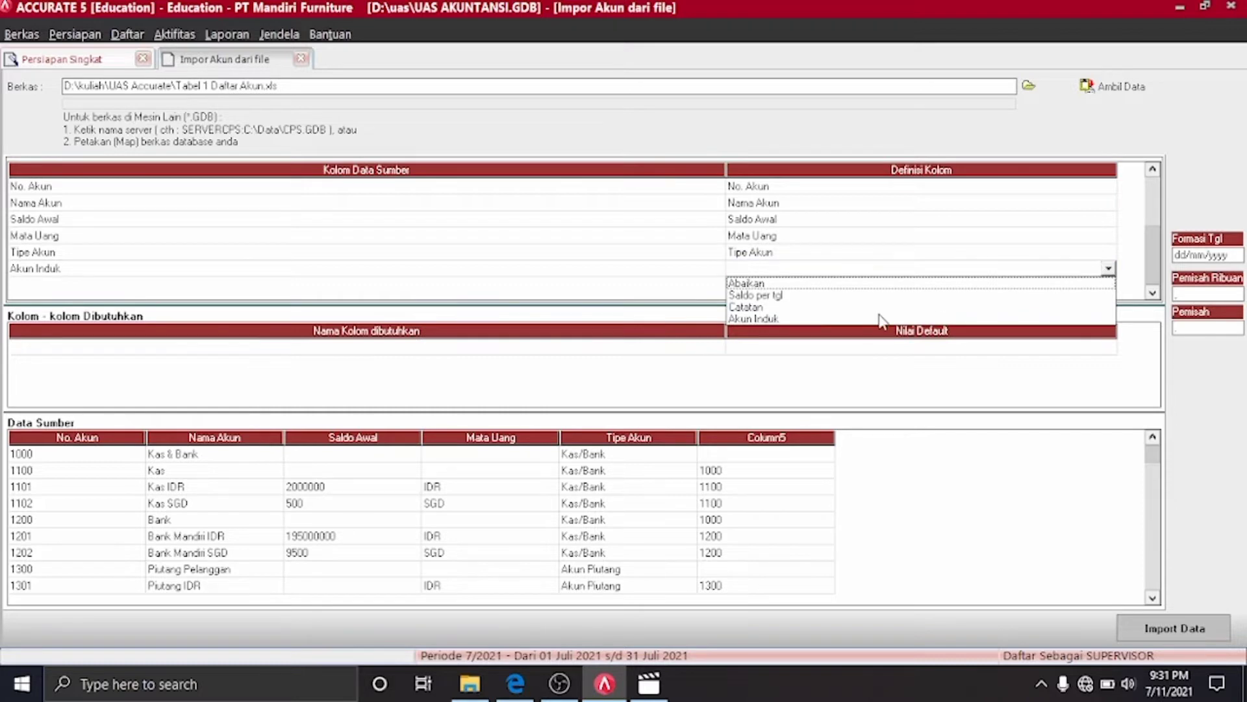
{"action": "left_click", "coordinate": [789, 318]}
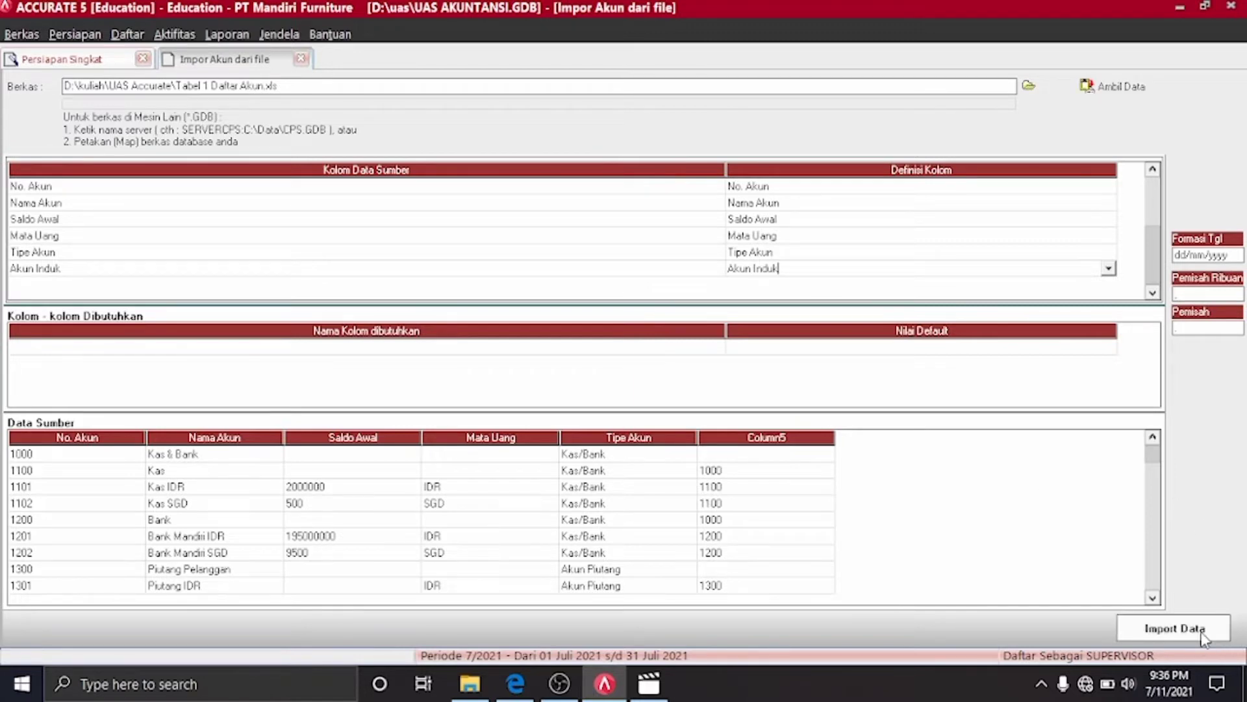
{"action": "left_click", "coordinate": [1201, 636]}
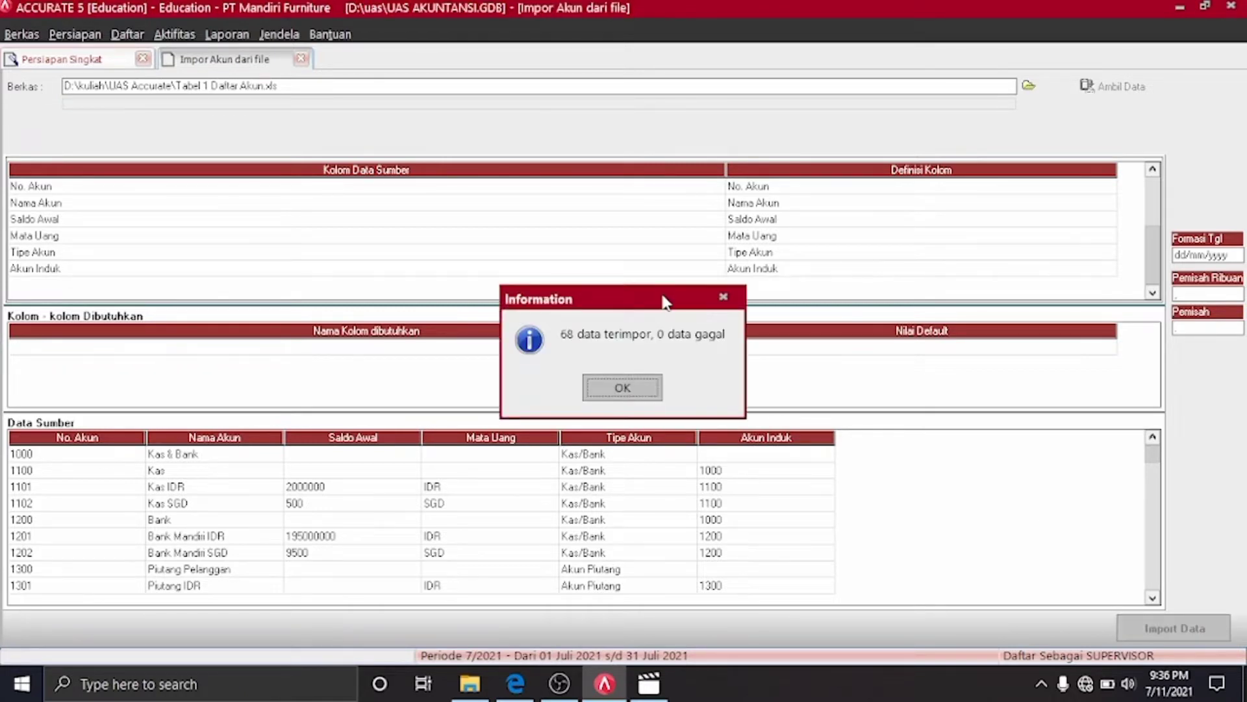
{"action": "left_click", "coordinate": [623, 389]}
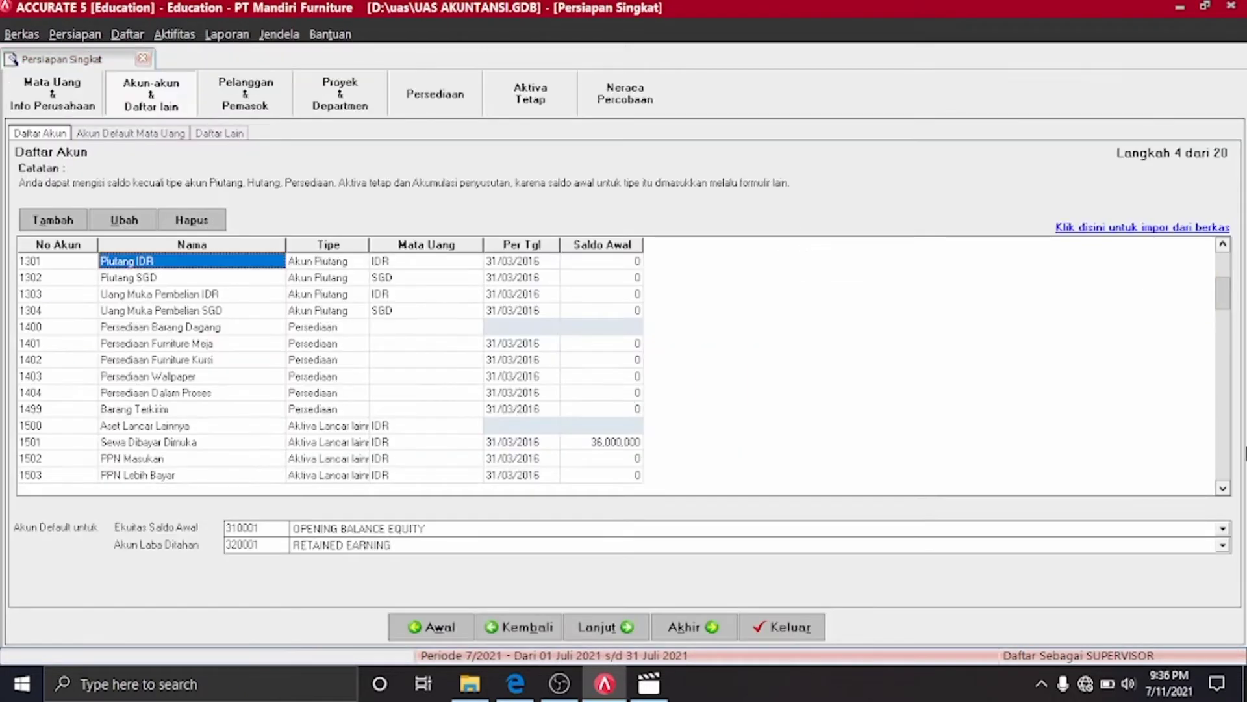
For currency IDR, set the payable default to Hutang IDR and receivable to Piutang IDR
{"action": "left_click_drag", "start_coordinate": [1224, 289], "coordinate": [1224, 307]}
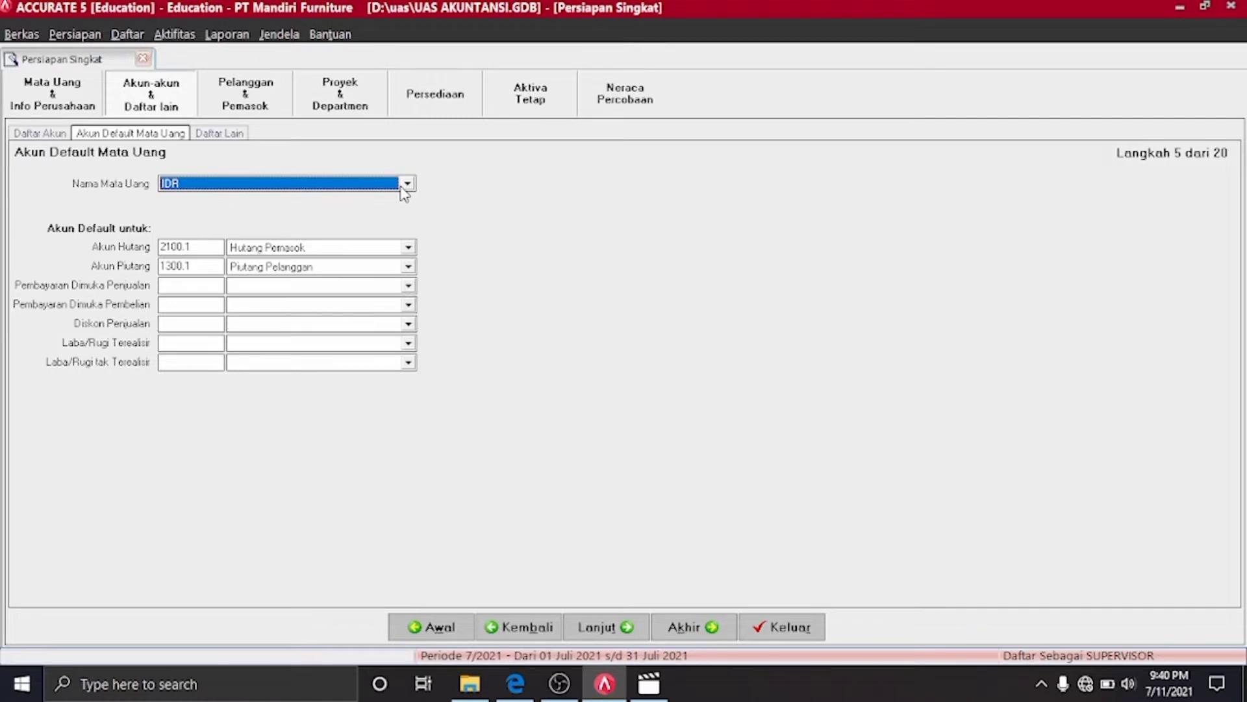
{"action": "left_click", "coordinate": [407, 185]}
{"action": "left_click", "coordinate": [408, 185]}
{"action": "left_click", "coordinate": [408, 186]}
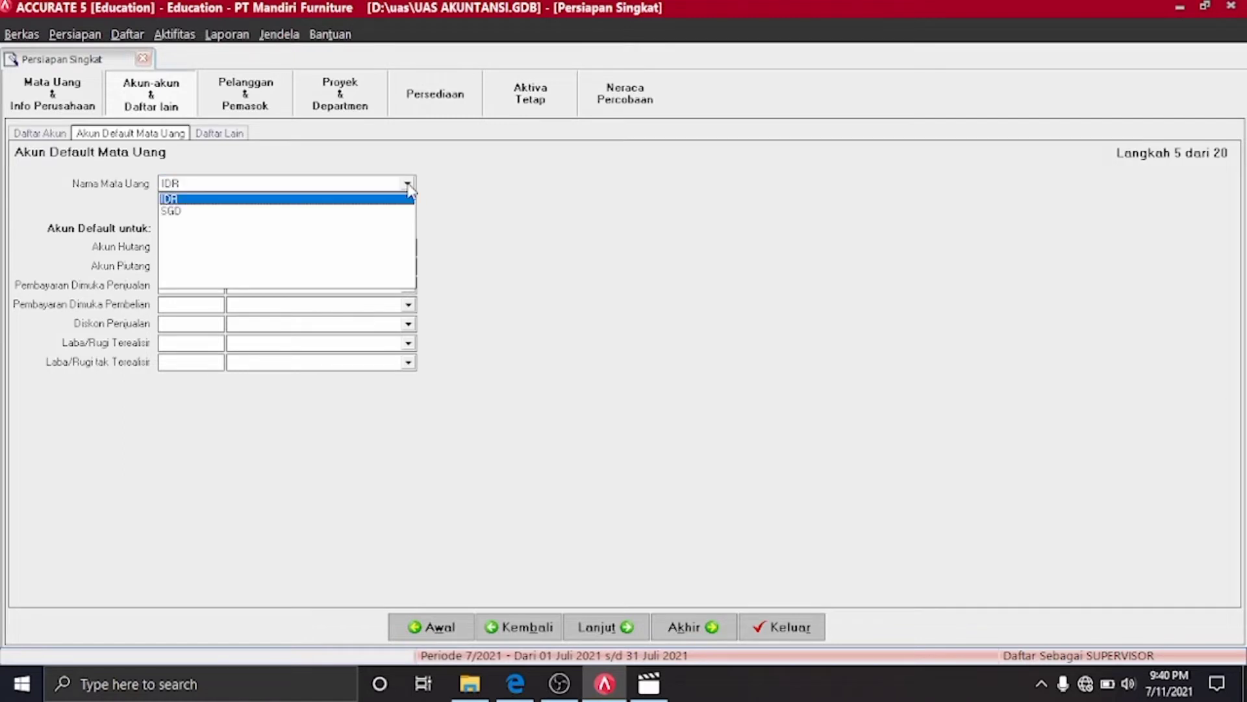
{"action": "left_click", "coordinate": [329, 202]}
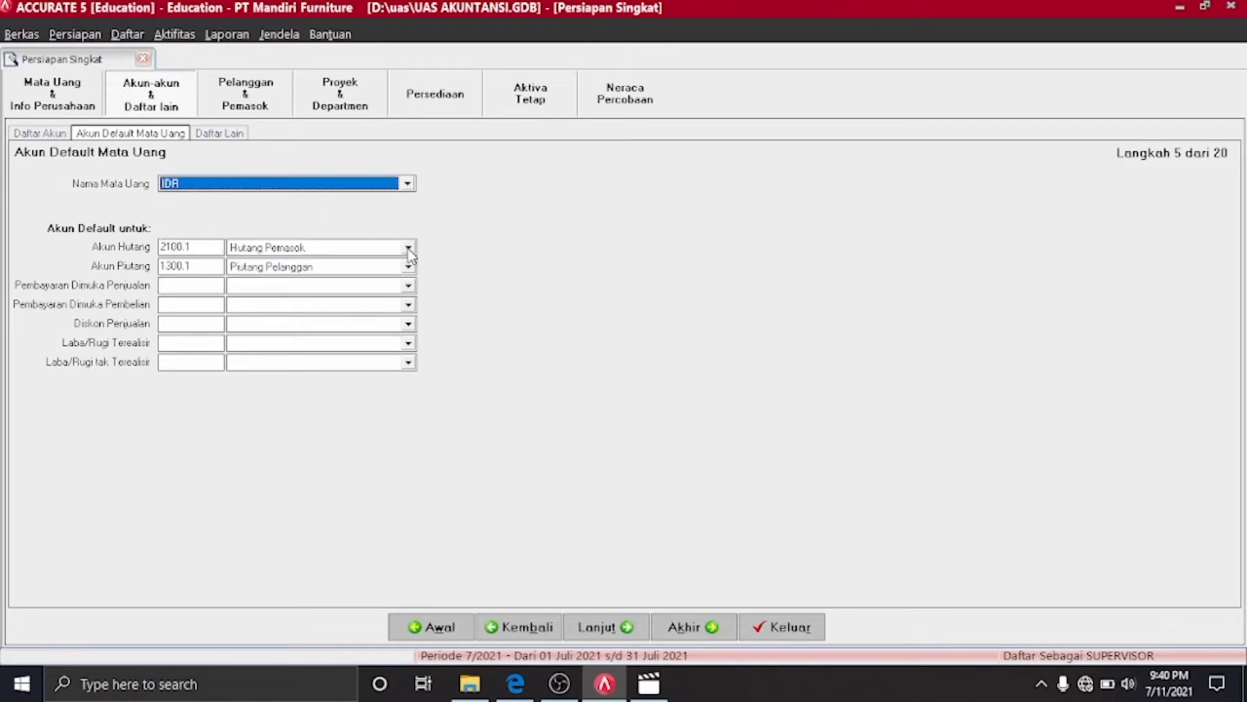
{"action": "left_click", "coordinate": [409, 249]}
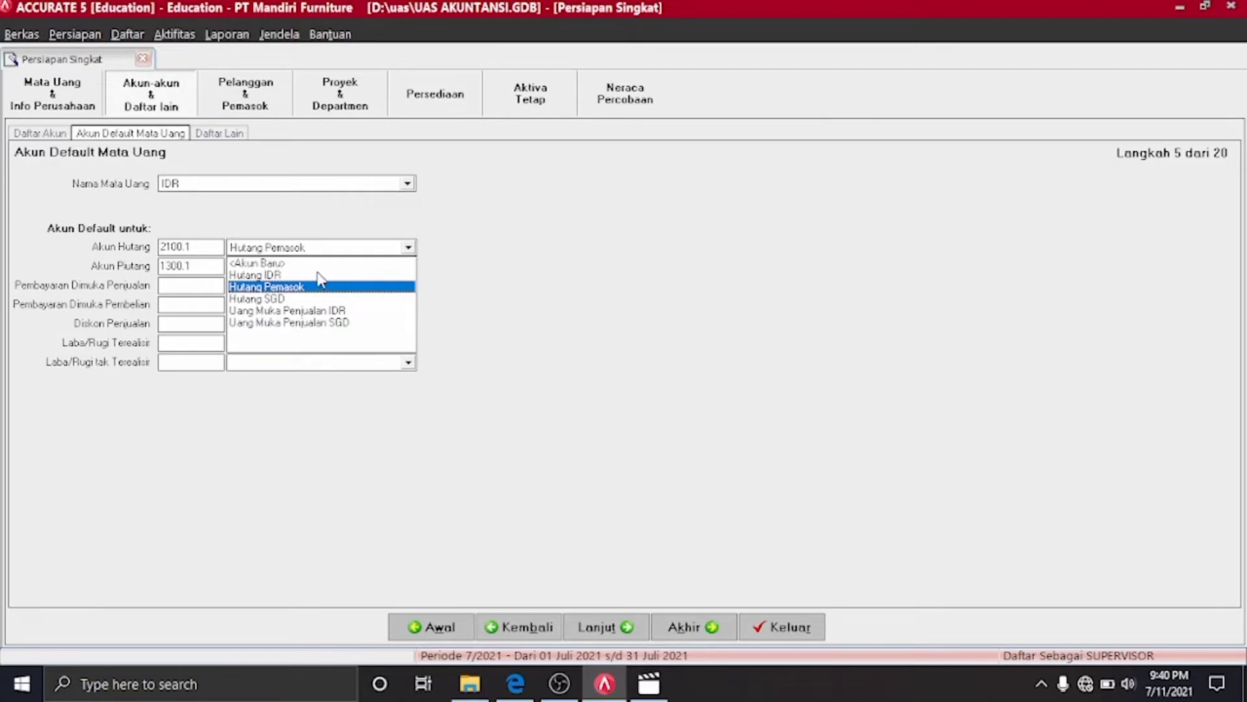
{"action": "left_click", "coordinate": [298, 275]}
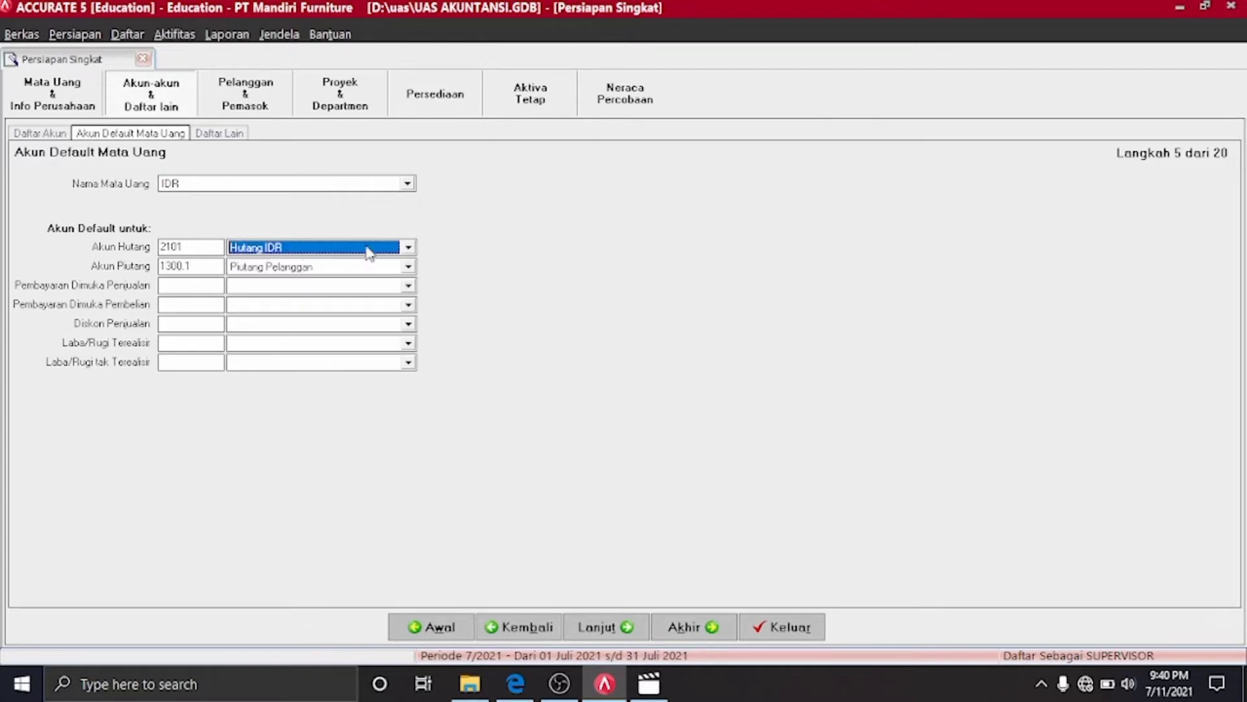
{"action": "left_click", "coordinate": [408, 248]}
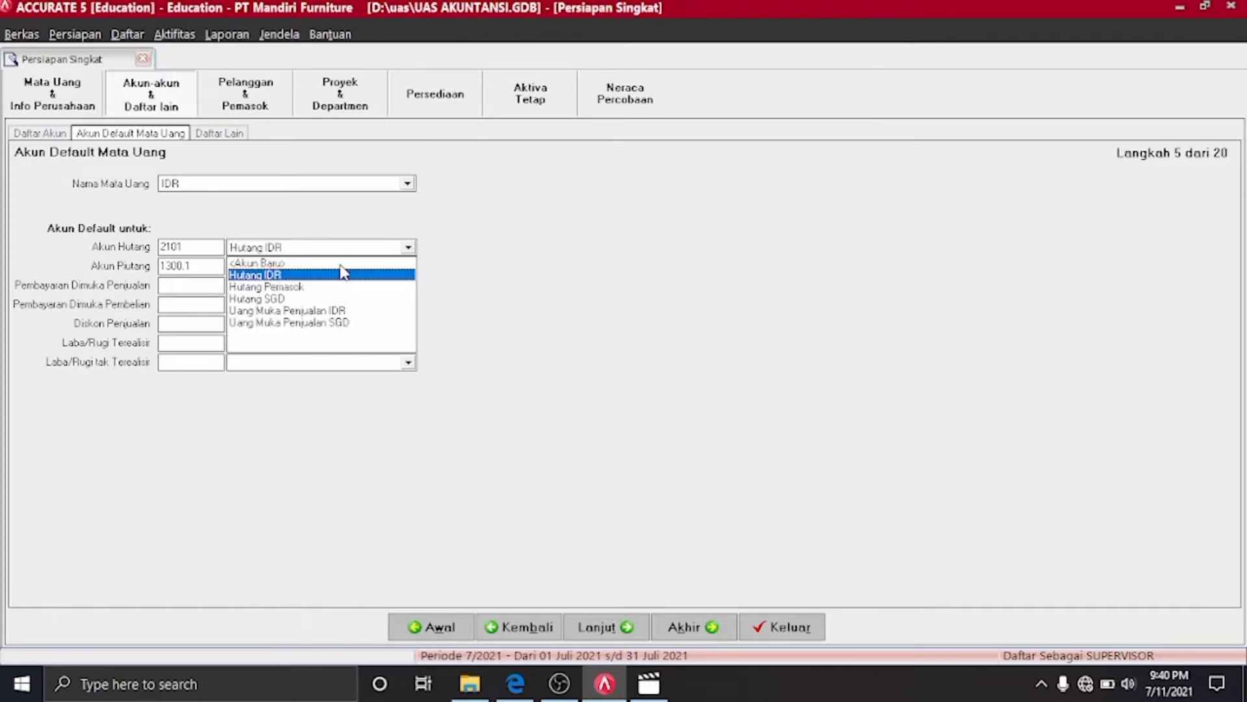
{"action": "left_click", "coordinate": [430, 281]}
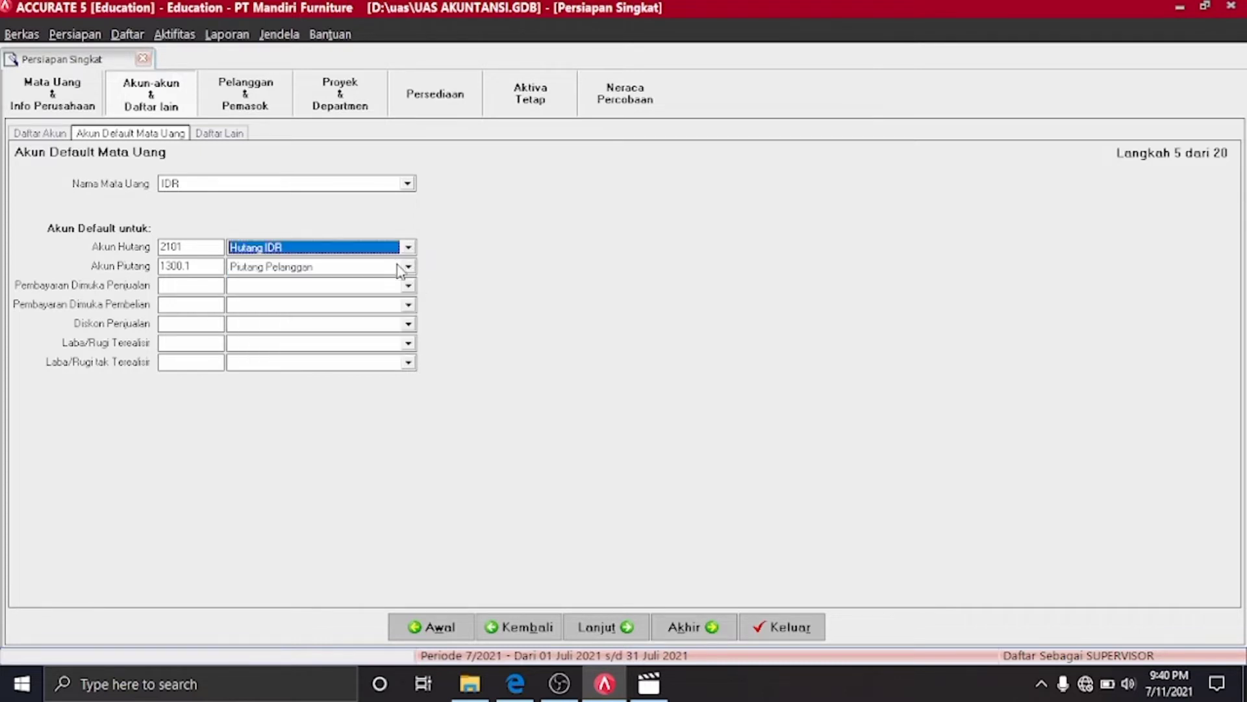
{"action": "left_click", "coordinate": [409, 269]}
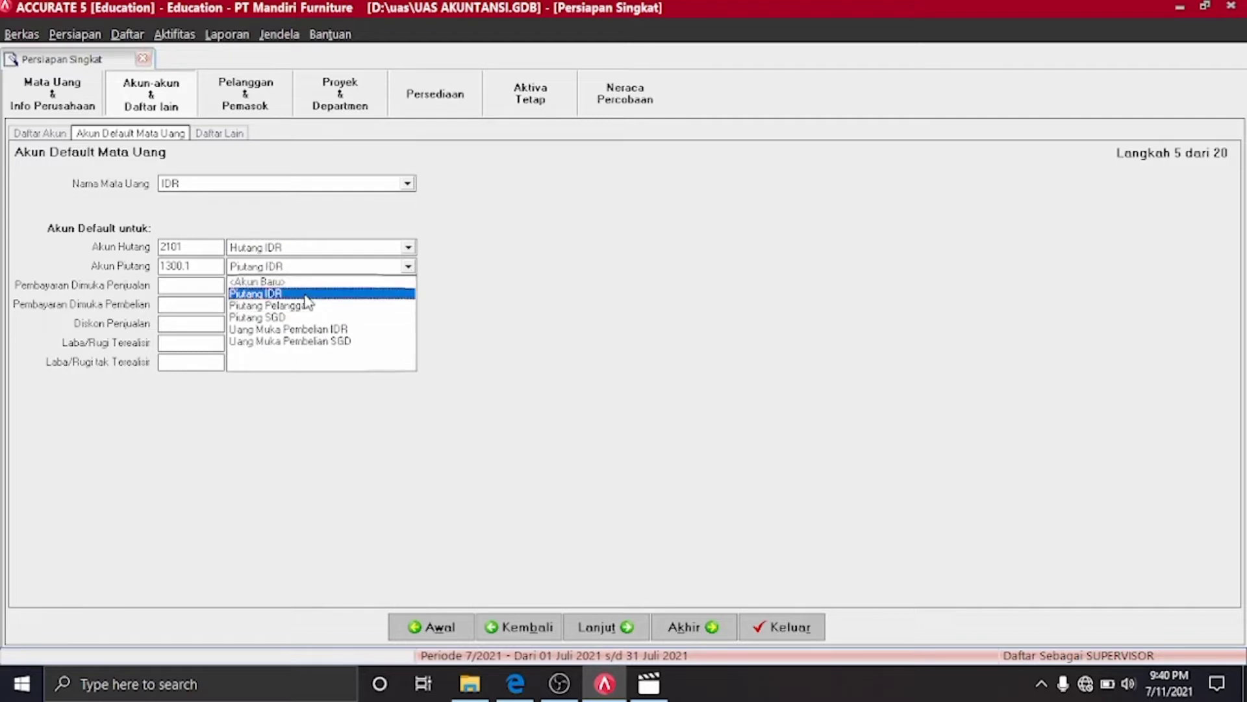
{"action": "left_click", "coordinate": [305, 297]}
Set advances to Uang Muka Penjualan/Pembelian IDR, discounts to Potongan Penjualan, and start a new gain/loss account
{"action": "left_click", "coordinate": [409, 288]}
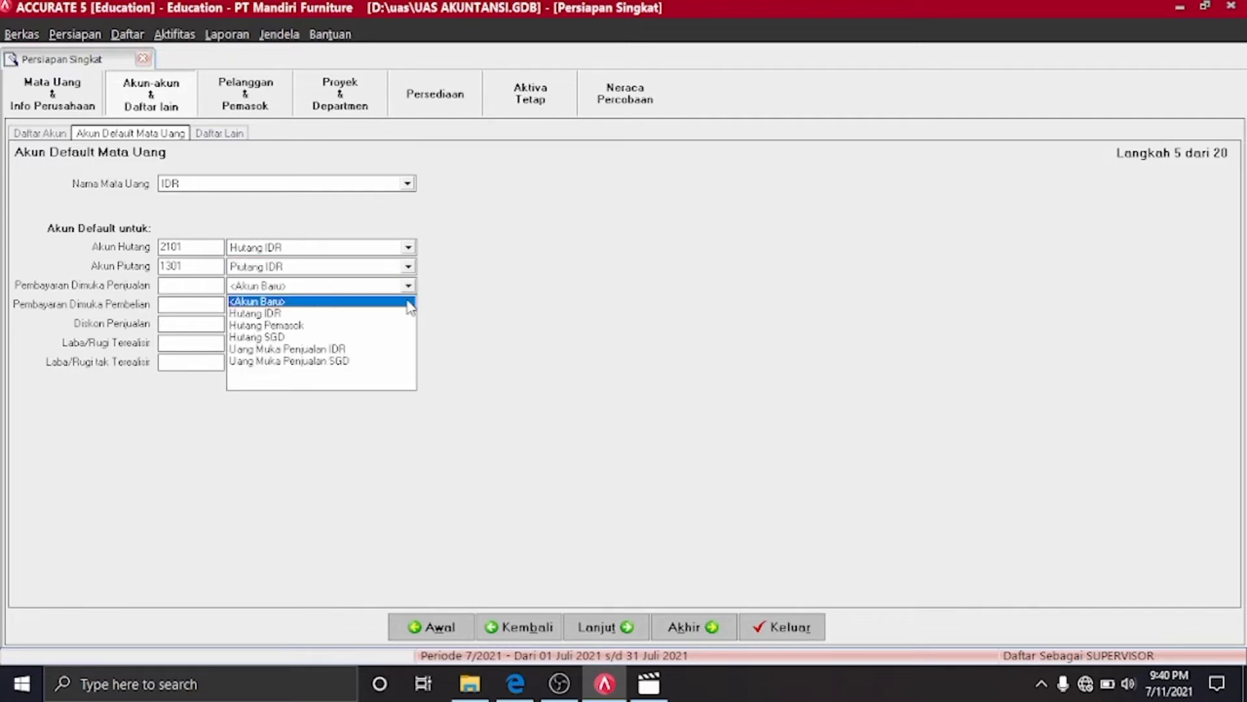
{"action": "left_click", "coordinate": [318, 351]}
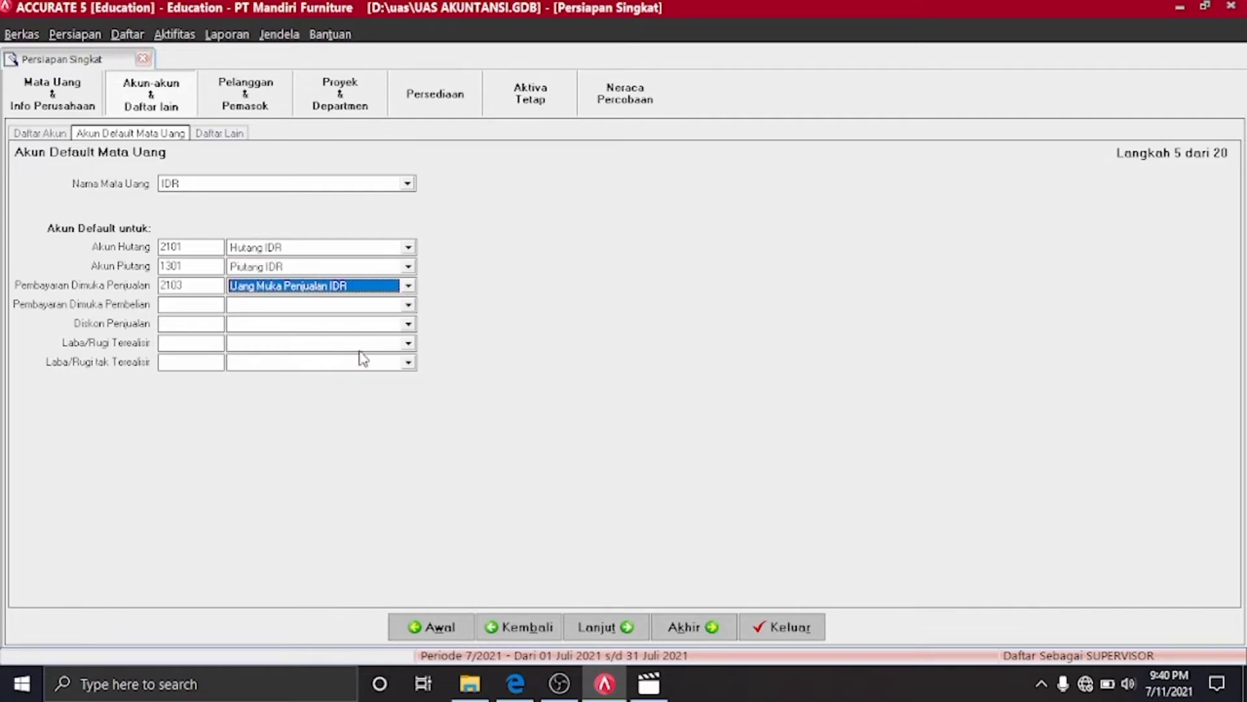
{"action": "left_click", "coordinate": [408, 306]}
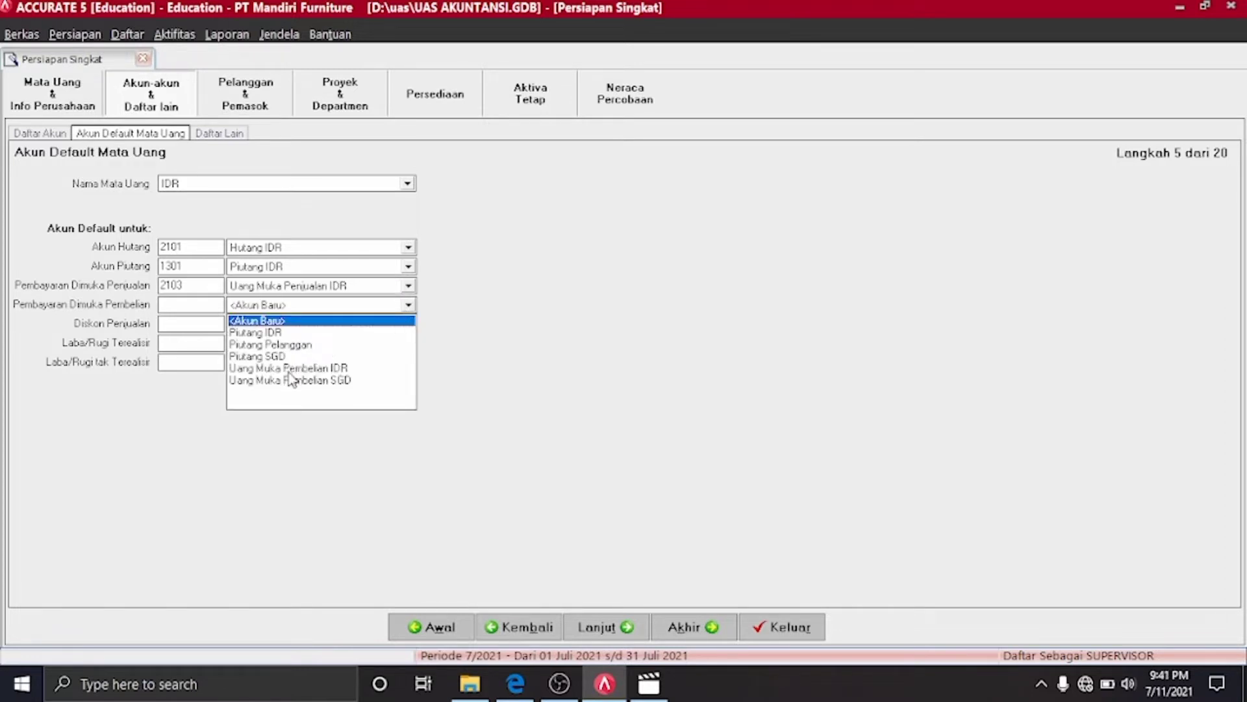
{"action": "left_click", "coordinate": [290, 369]}
{"action": "left_click", "coordinate": [408, 327]}
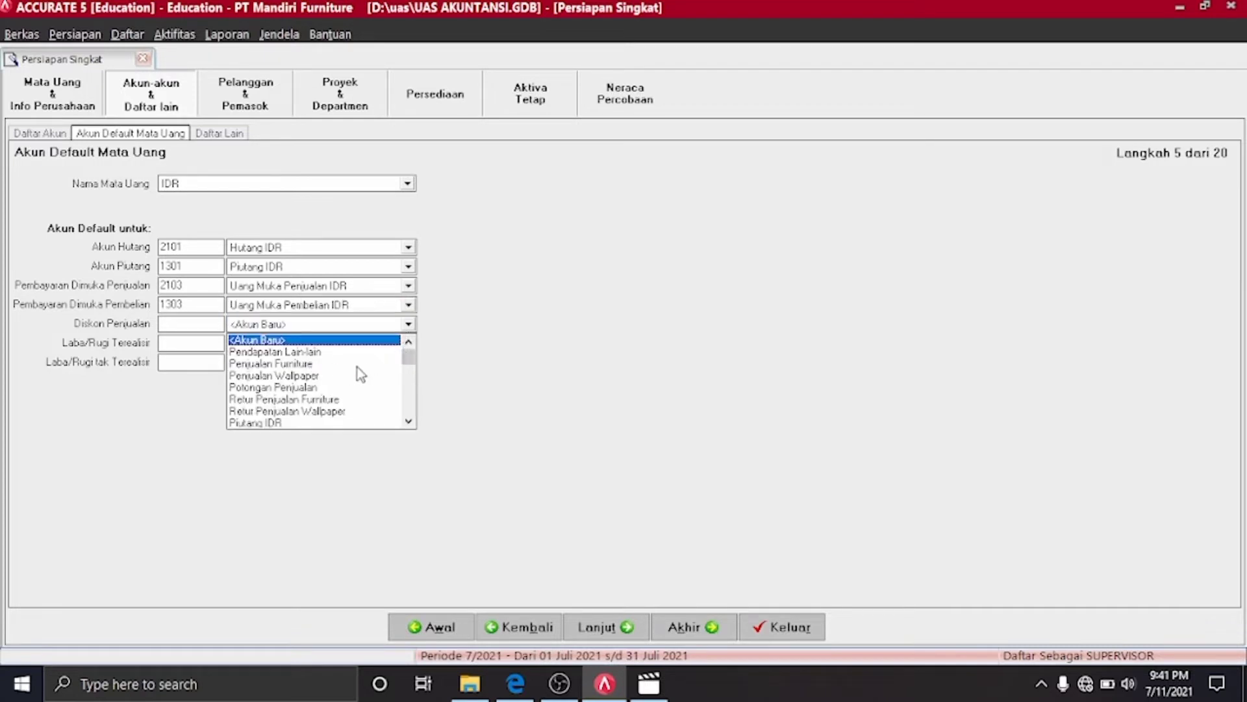
{"action": "mouse_move", "coordinate": [408, 359]}
{"action": "left_mouse_down"}
{"action": "mouse_move", "coordinate": [401, 413]}
{"action": "mouse_move", "coordinate": [409, 356]}
{"action": "left_mouse_up"}
{"action": "left_click", "coordinate": [297, 391]}
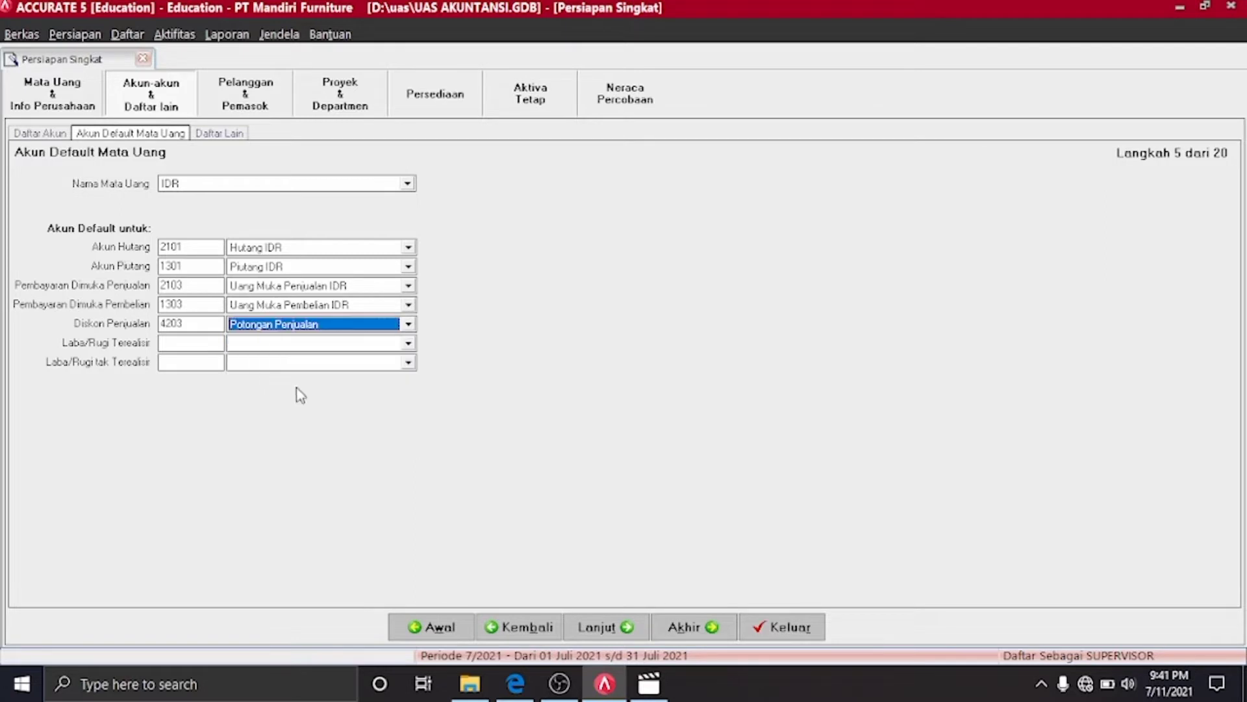
{"action": "left_click", "coordinate": [409, 344]}
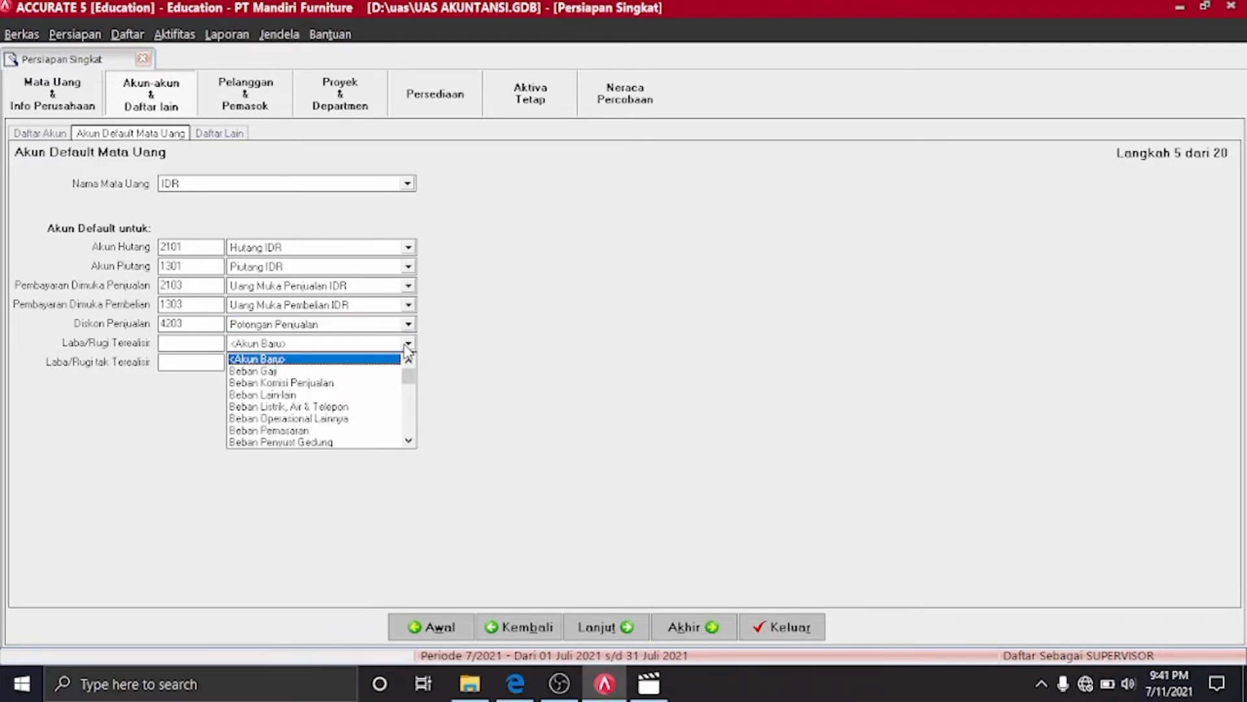
{"action": "left_click", "coordinate": [355, 360]}
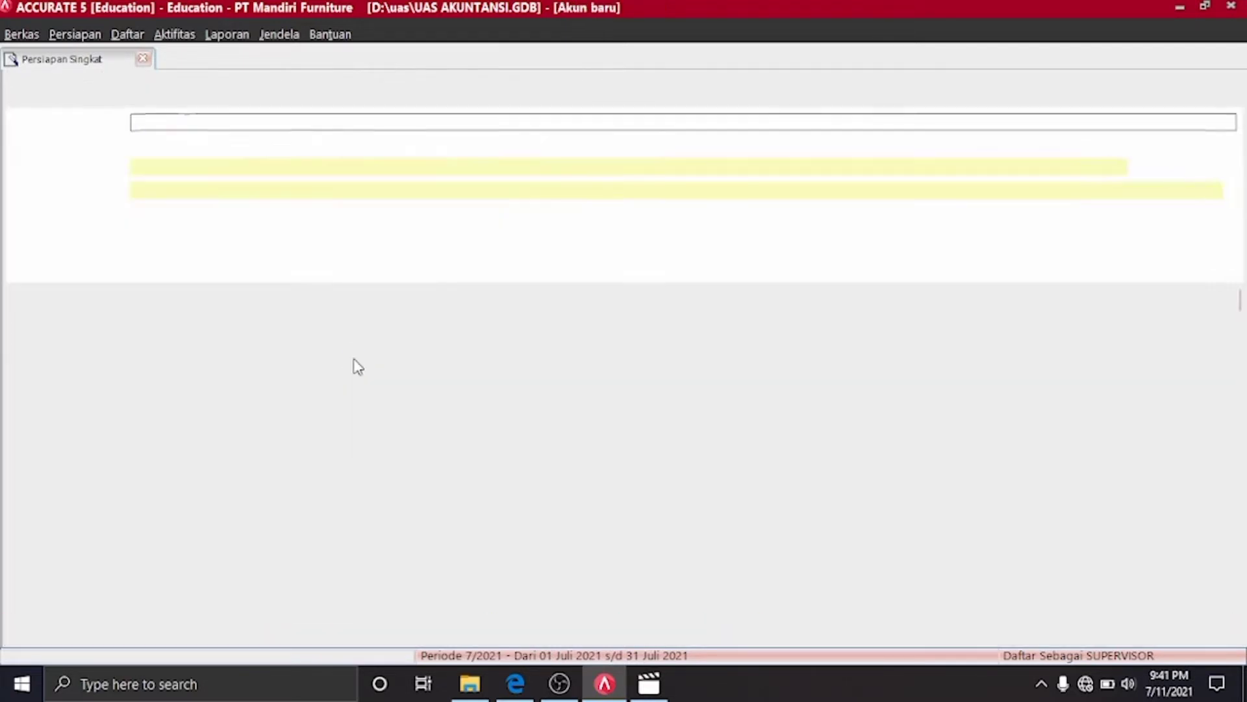
Save new account 8101 Laba/rugi terealisir and reselect Potongan Penjualan as the sales discount account
{"action": "left_click", "coordinate": [338, 188]}
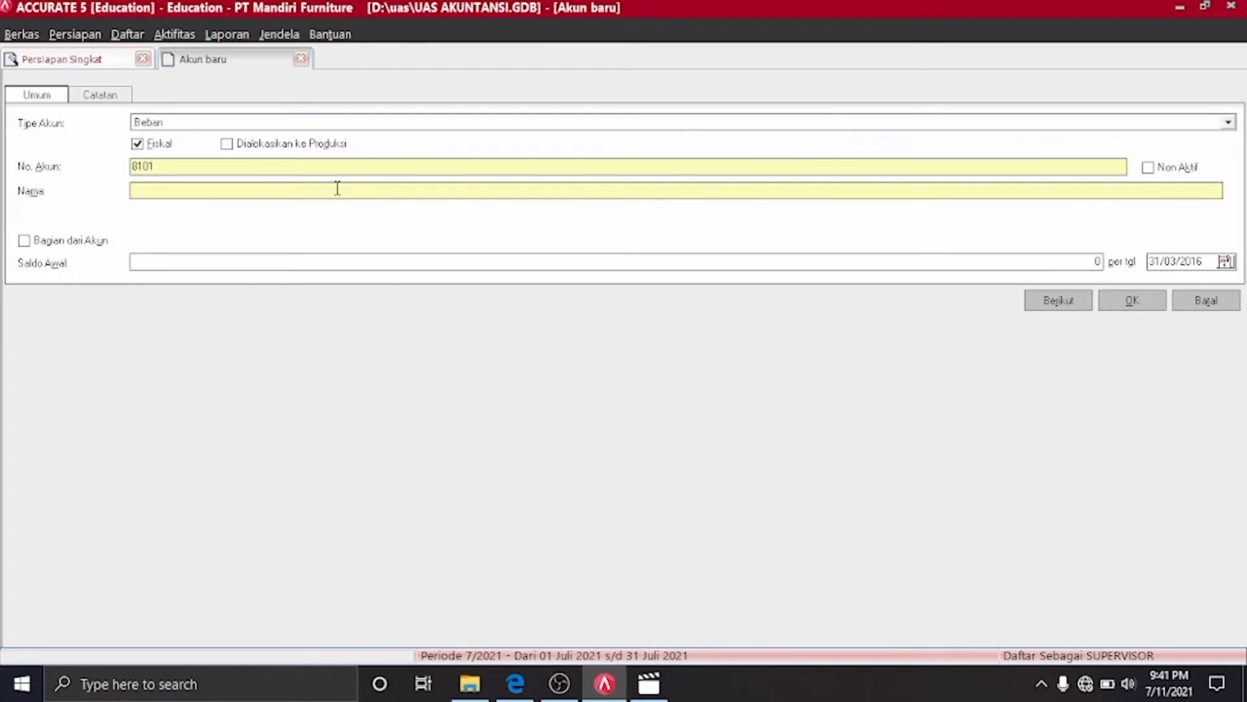
{"action": "left_click", "coordinate": [104, 60]}
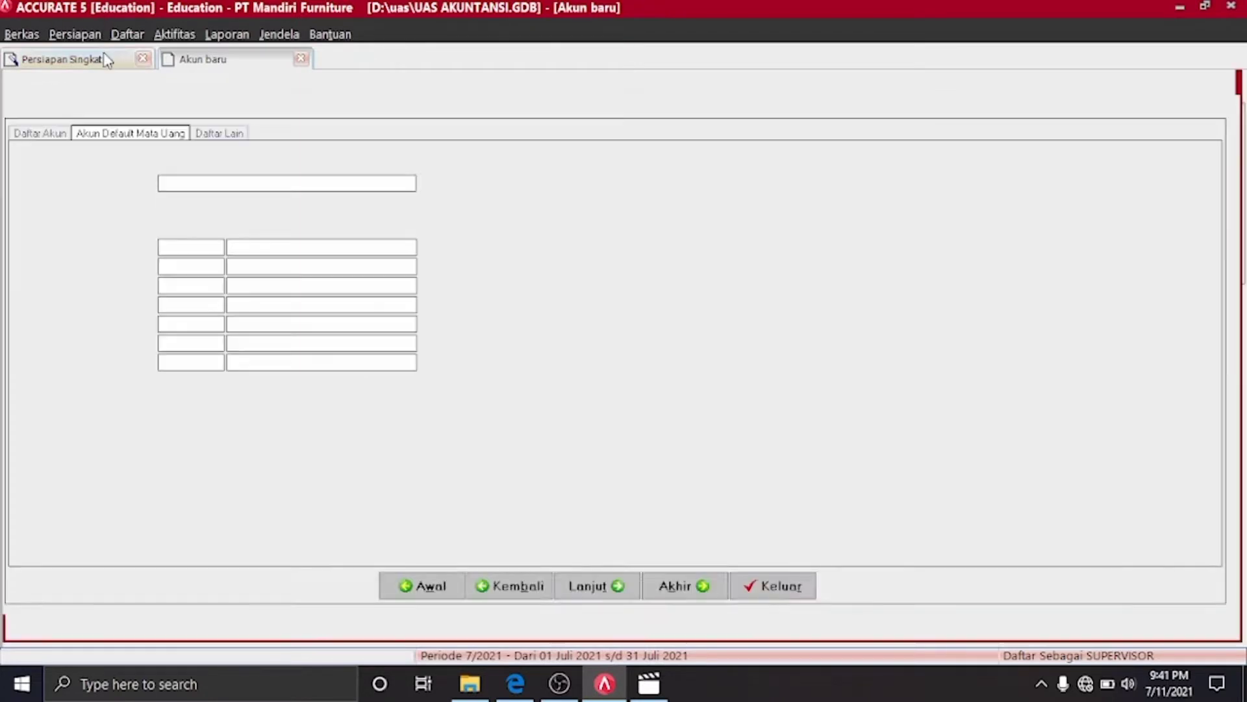
{"action": "left_click", "coordinate": [197, 62]}
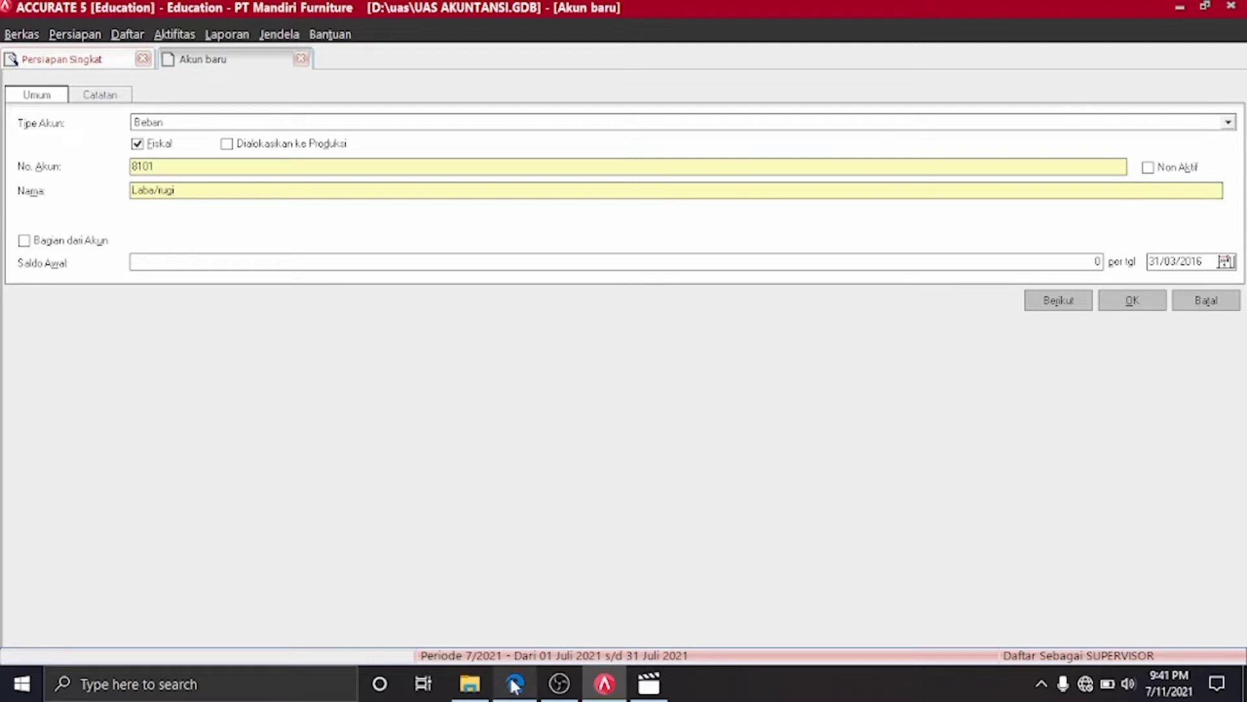
{"action": "left_click", "coordinate": [67, 58]}
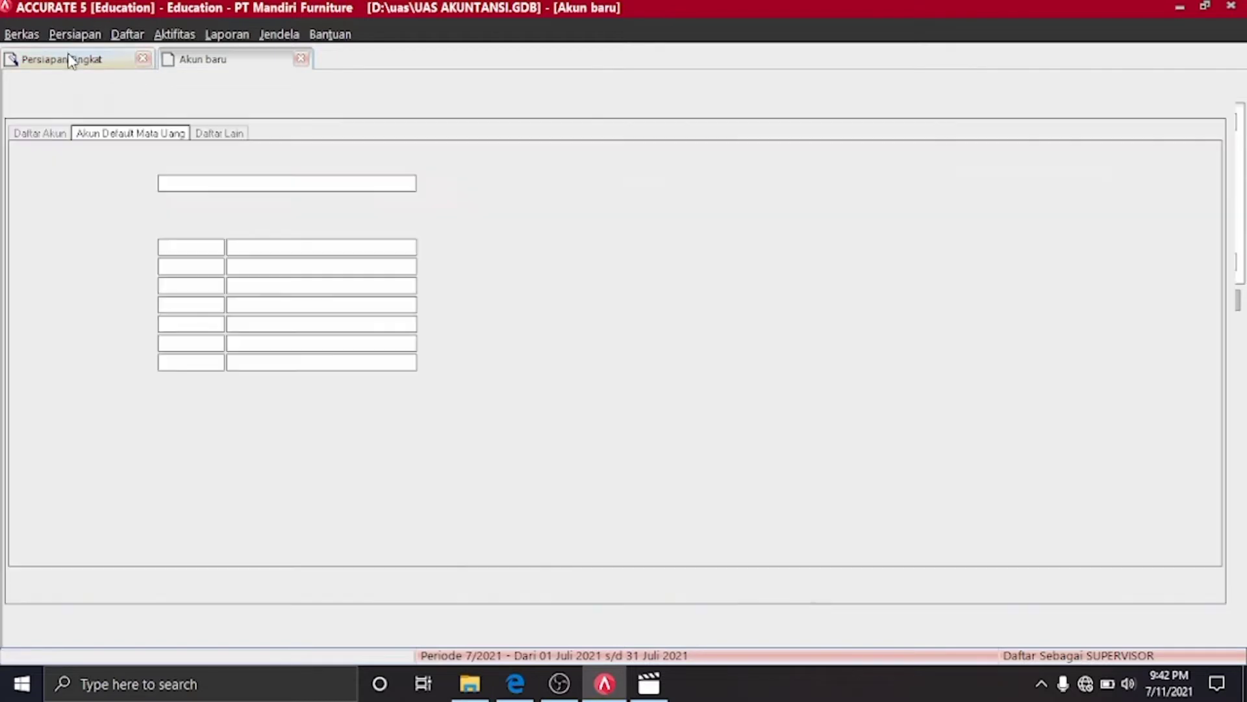
{"action": "left_click", "coordinate": [176, 64]}
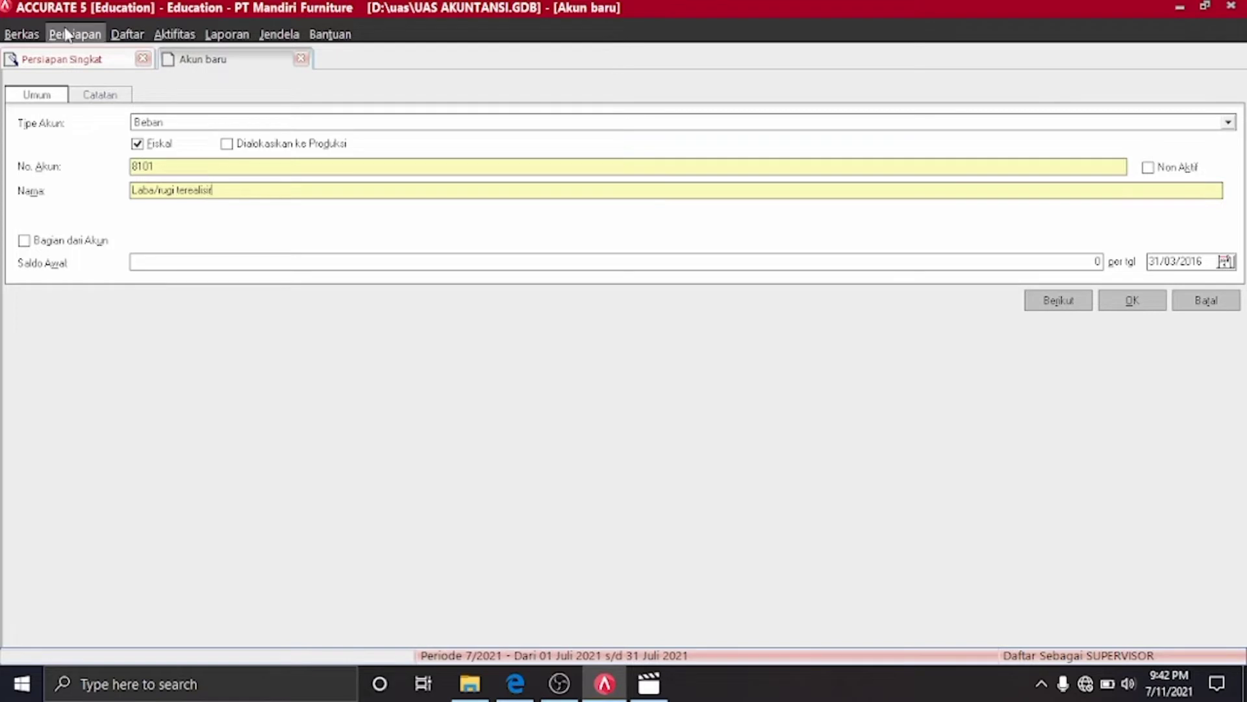
{"action": "left_click", "coordinate": [79, 59]}
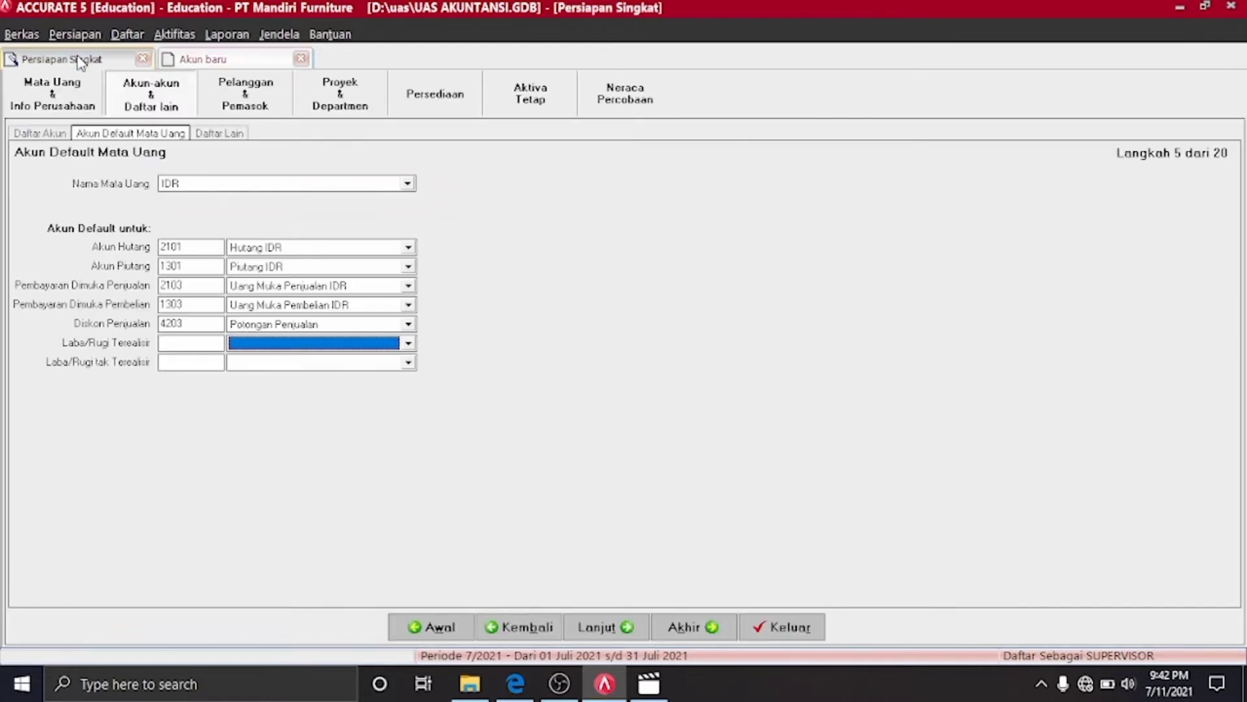
{"action": "left_click", "coordinate": [185, 62]}
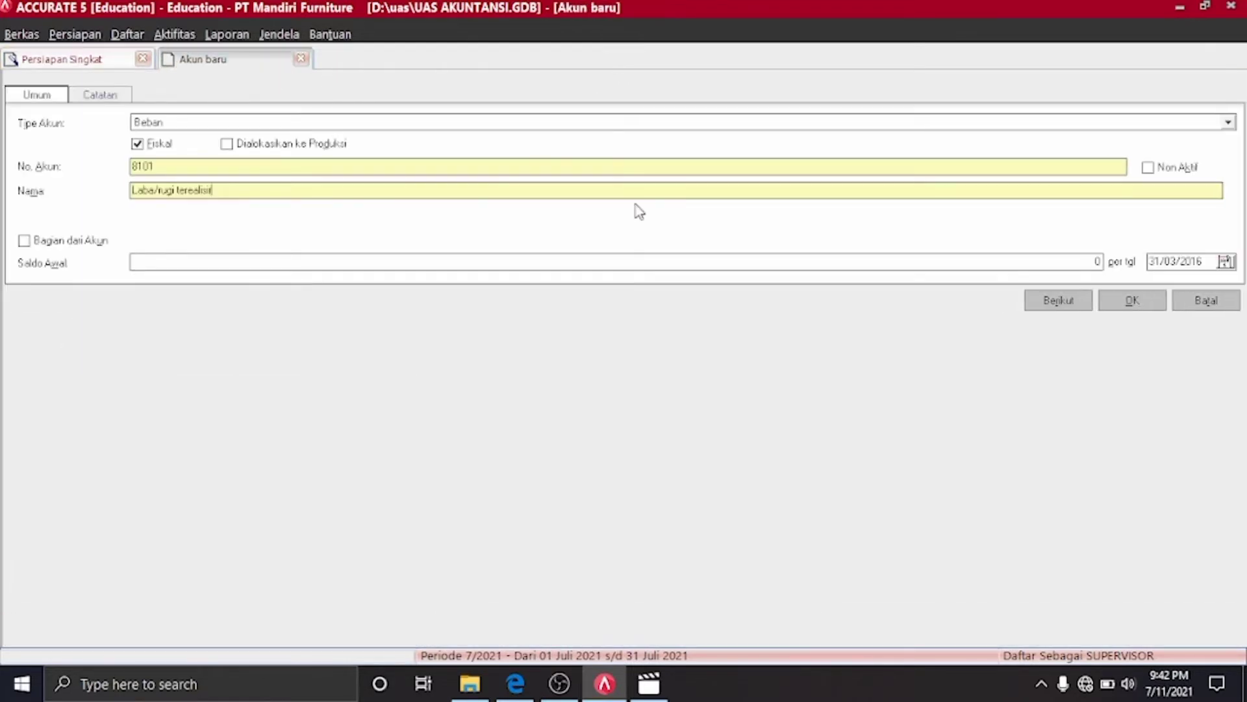
{"action": "left_click", "coordinate": [1153, 310]}
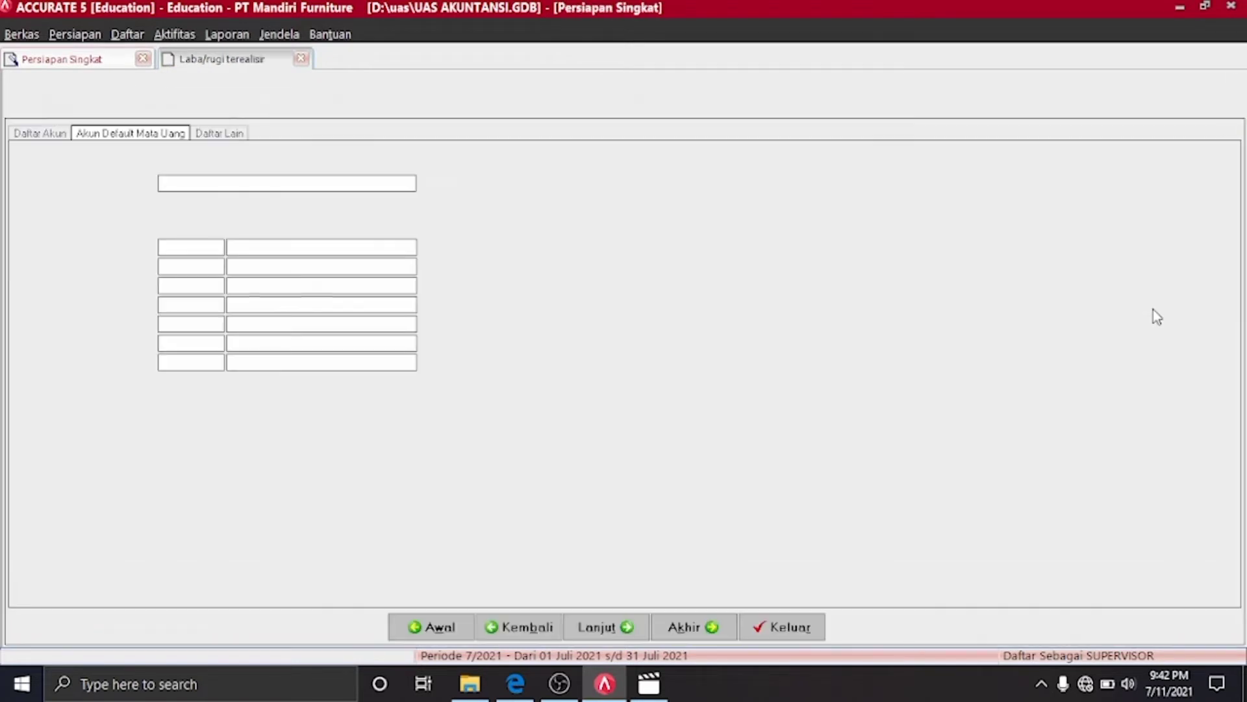
{"action": "left_click", "coordinate": [408, 324]}
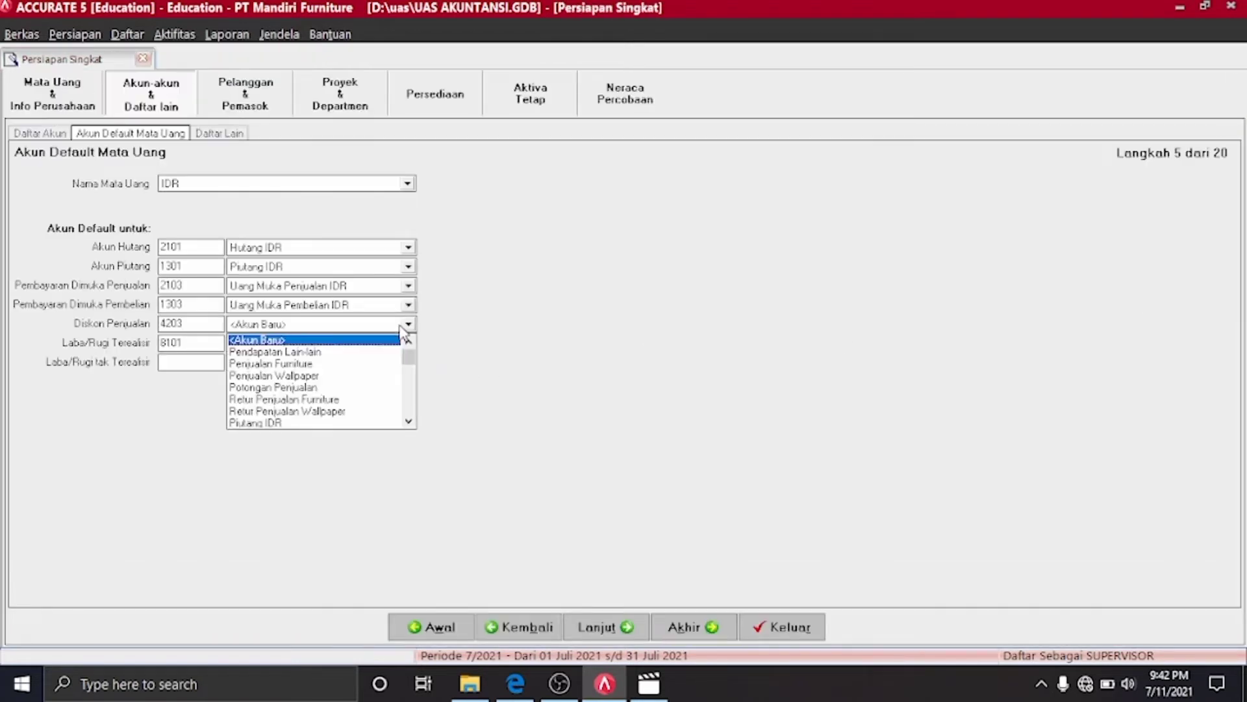
{"action": "left_click", "coordinate": [310, 388]}
Create account 8102 Laba/rugi tak terealisir for unrealised gain/loss and reapply Potongan Penjualan
{"action": "left_click", "coordinate": [394, 364]}
{"action": "left_click", "coordinate": [381, 378]}
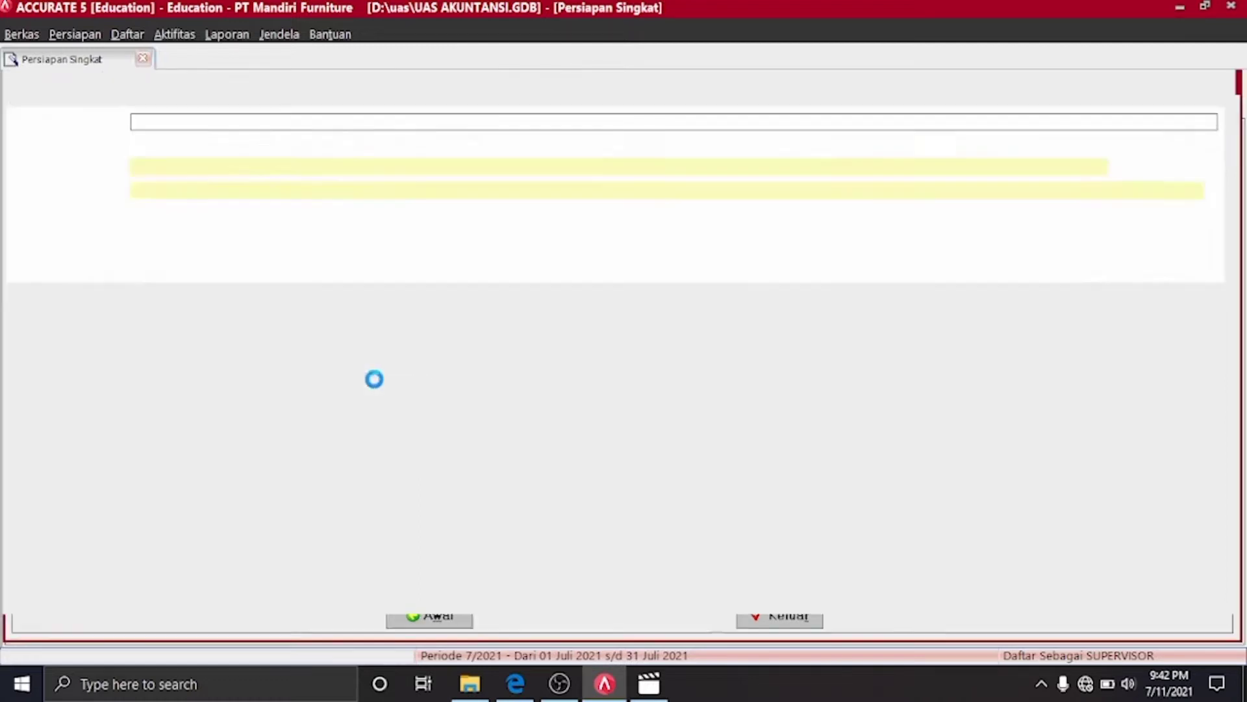
{"action": "left_click", "coordinate": [84, 58]}
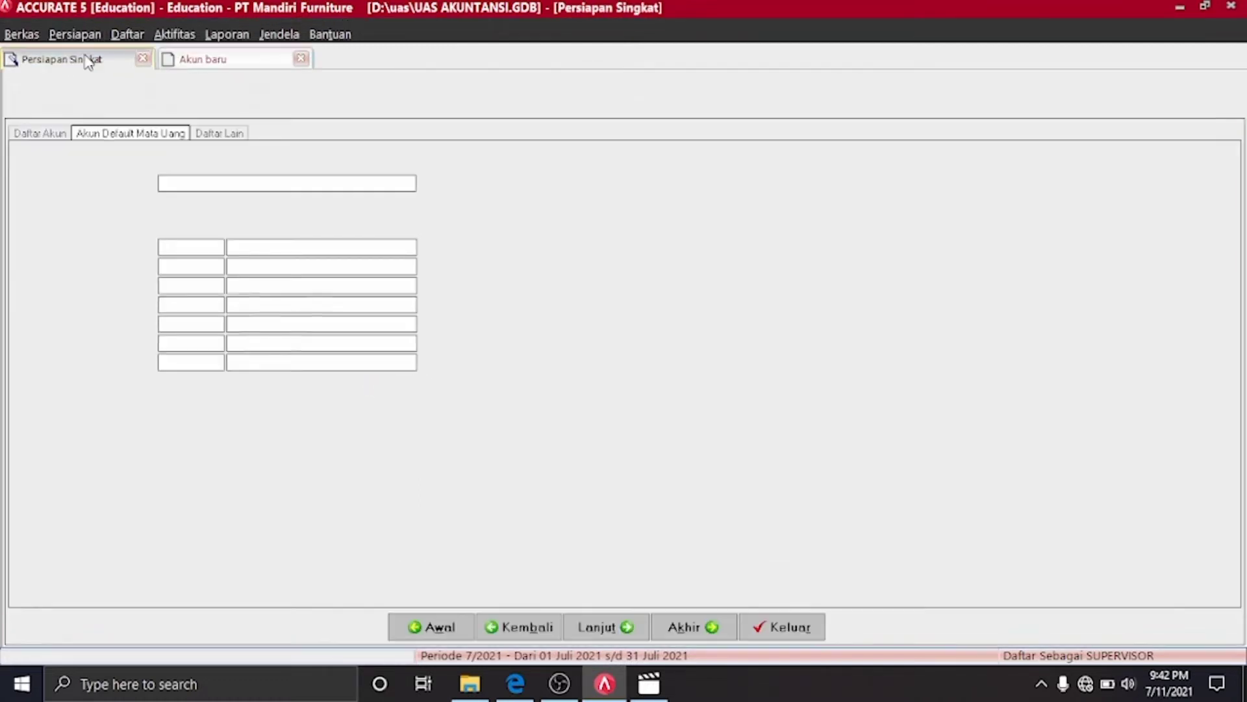
{"action": "left_click", "coordinate": [205, 67]}
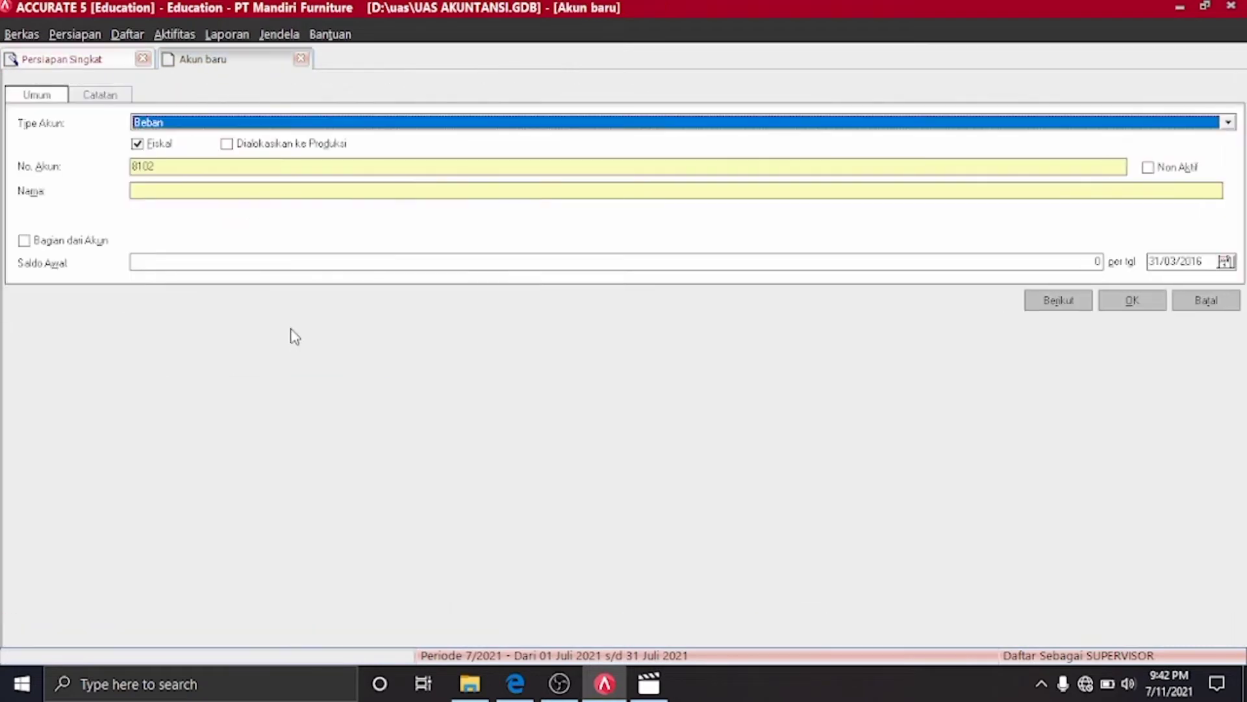
{"action": "left_click", "coordinate": [286, 191]}
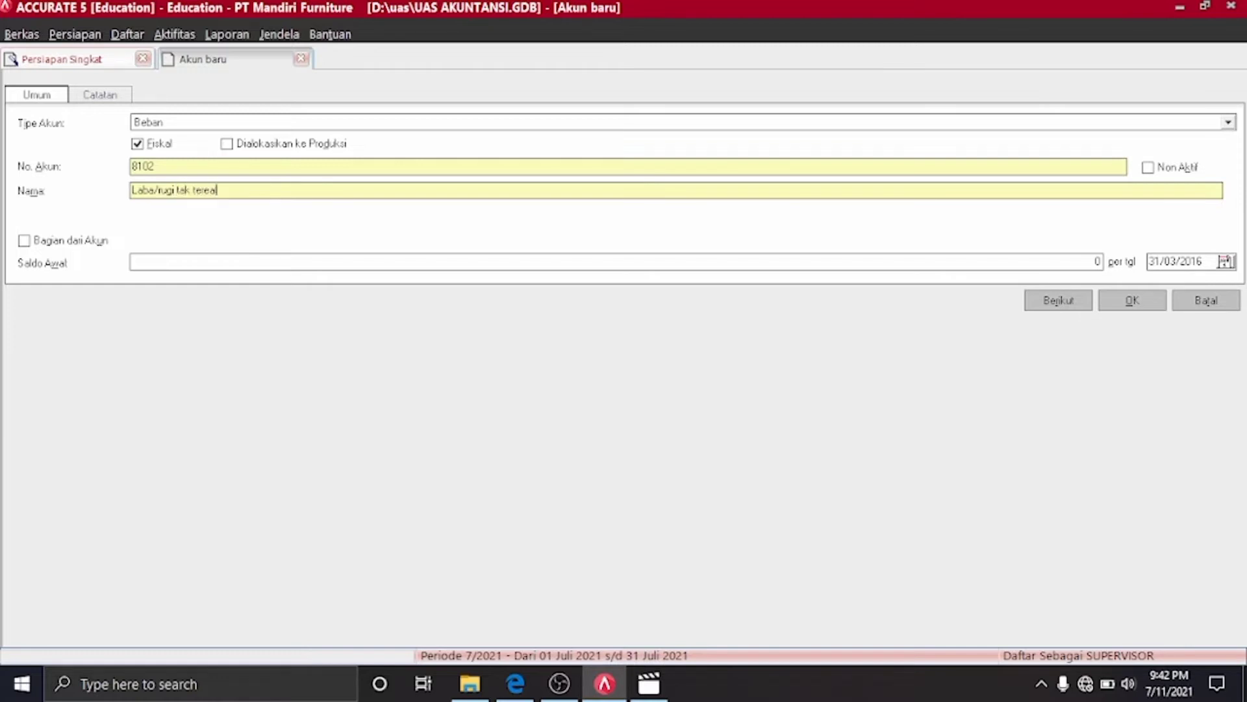
{"action": "left_click", "coordinate": [1130, 307]}
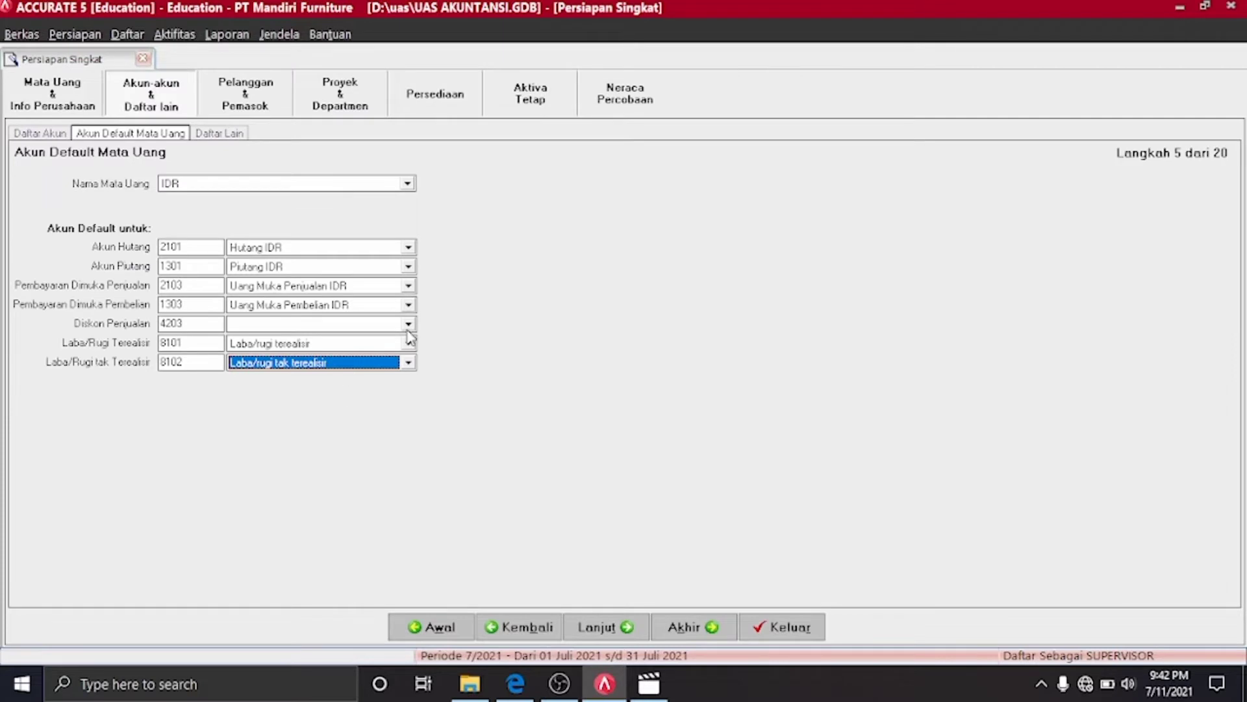
{"action": "left_click", "coordinate": [408, 324]}
{"action": "left_click", "coordinate": [323, 389]}
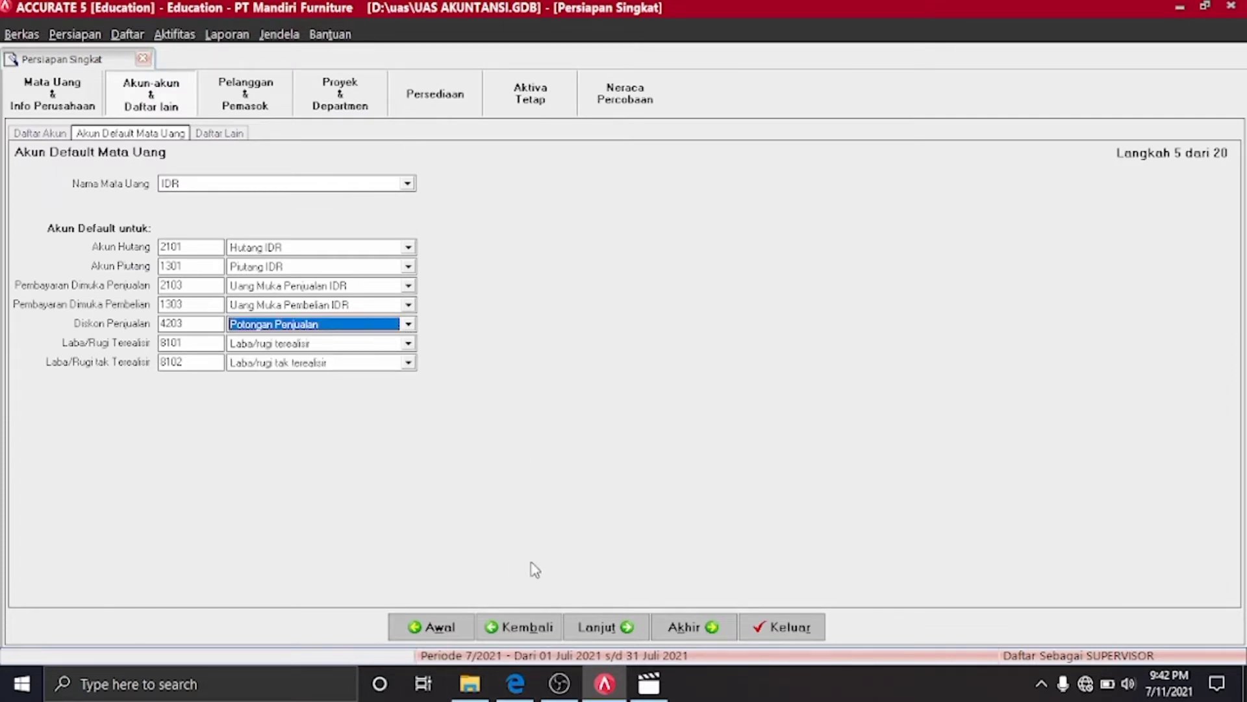
For SGD, set advances to Uang Muka Penjualan SGD and Uang Muka Pembelian SGD, then continue
{"action": "left_click", "coordinate": [411, 185]}
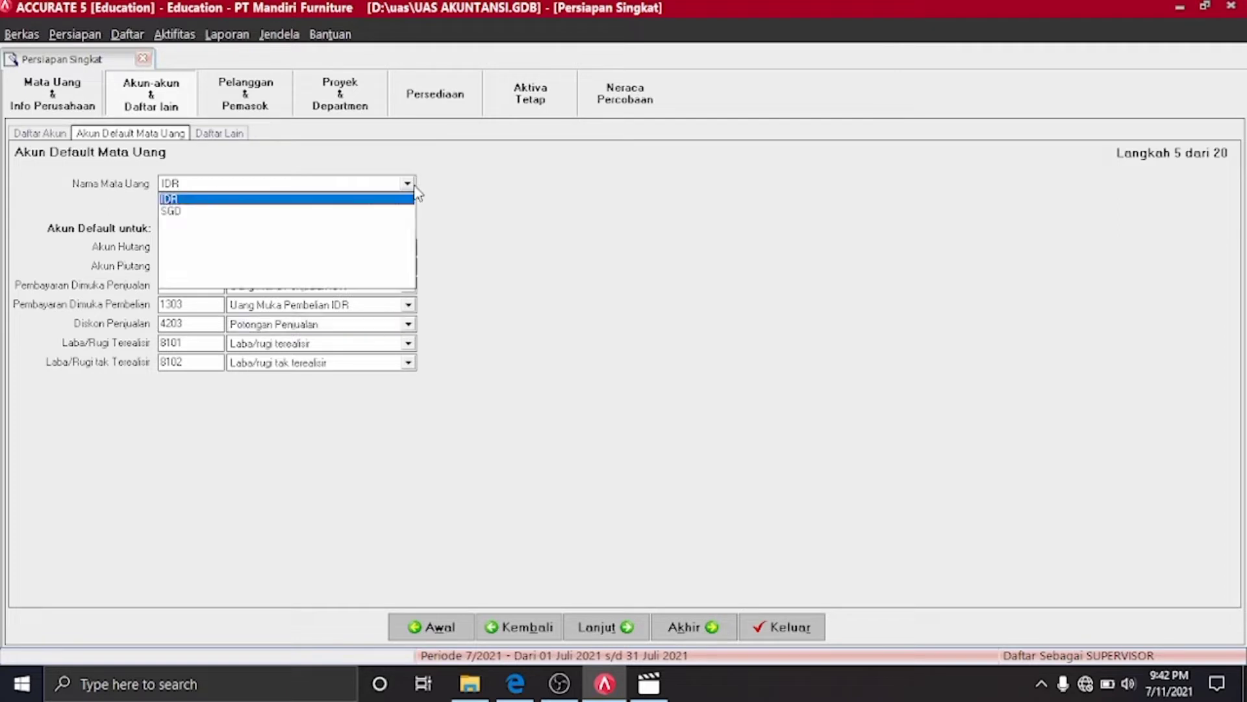
{"action": "left_click", "coordinate": [374, 212]}
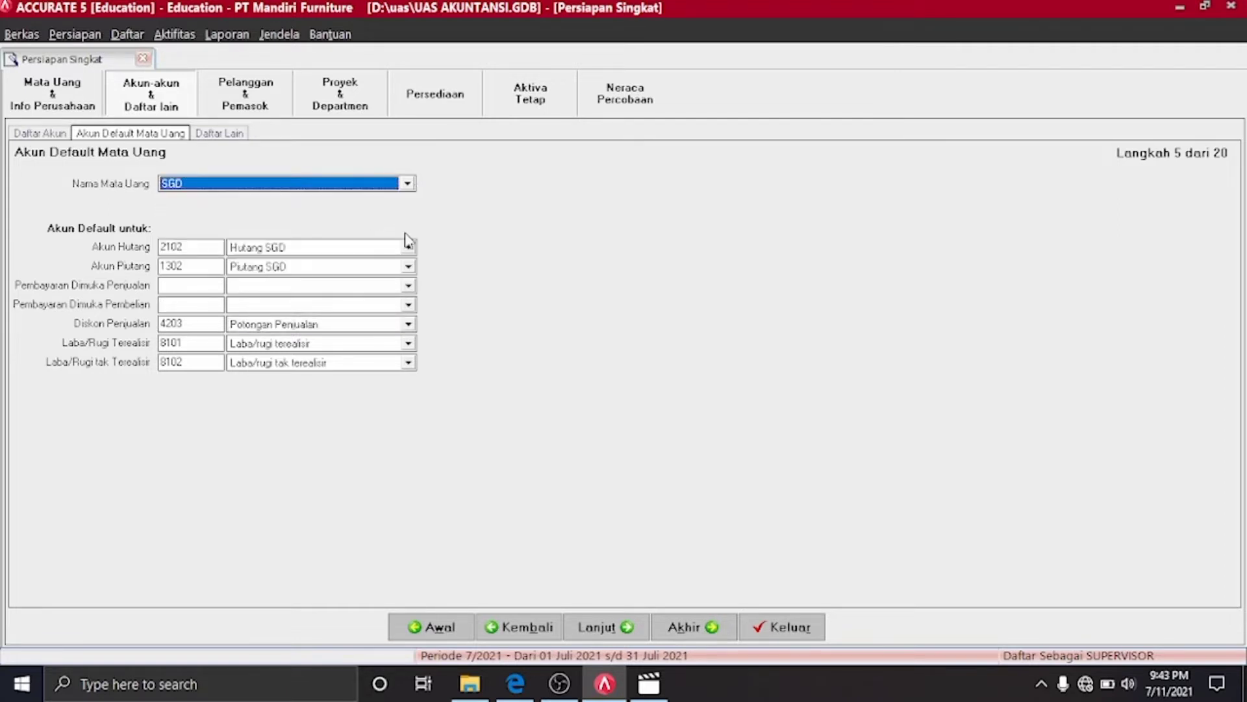
{"action": "left_click", "coordinate": [408, 286]}
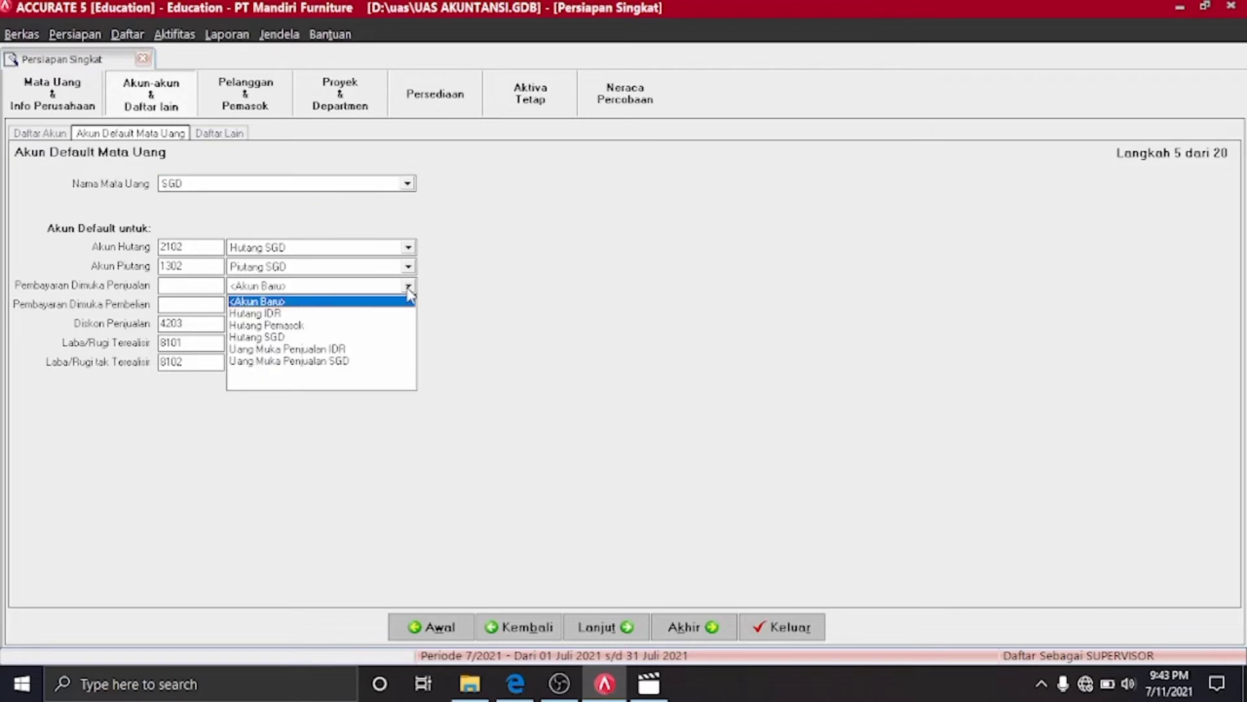
{"action": "left_click", "coordinate": [342, 361]}
{"action": "left_click", "coordinate": [408, 305]}
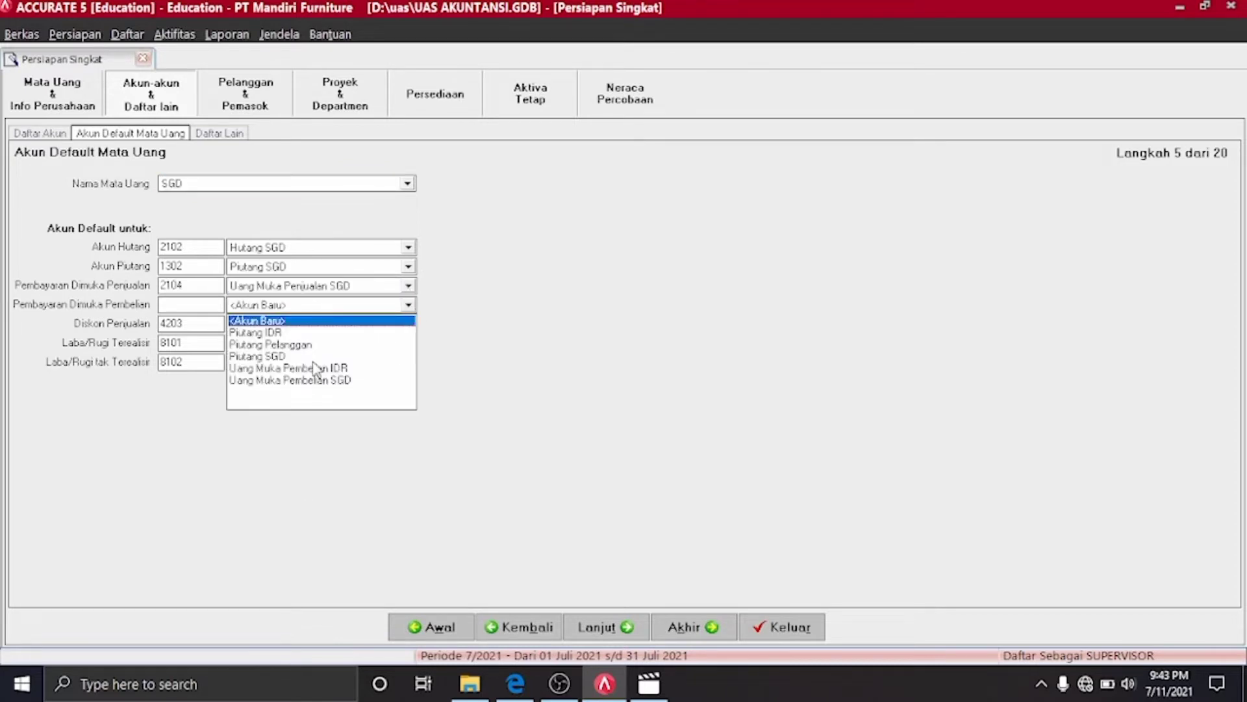
{"action": "left_click", "coordinate": [322, 380]}
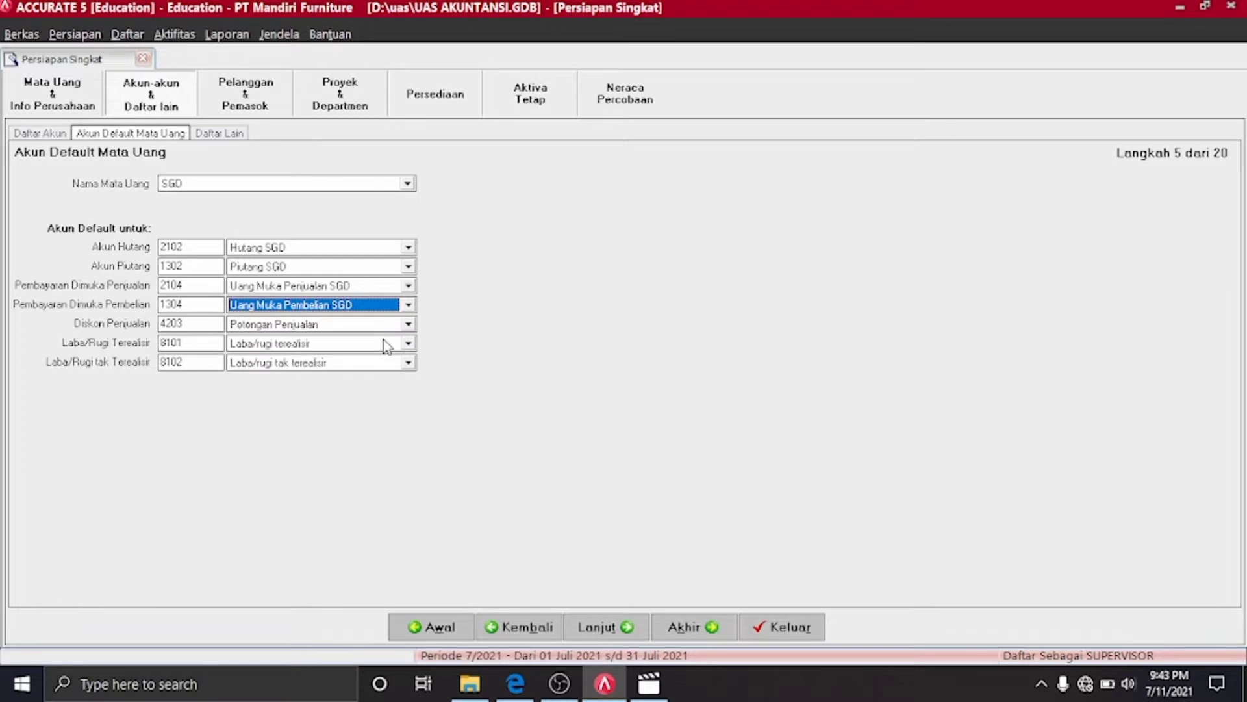
{"action": "left_click", "coordinate": [630, 635]}
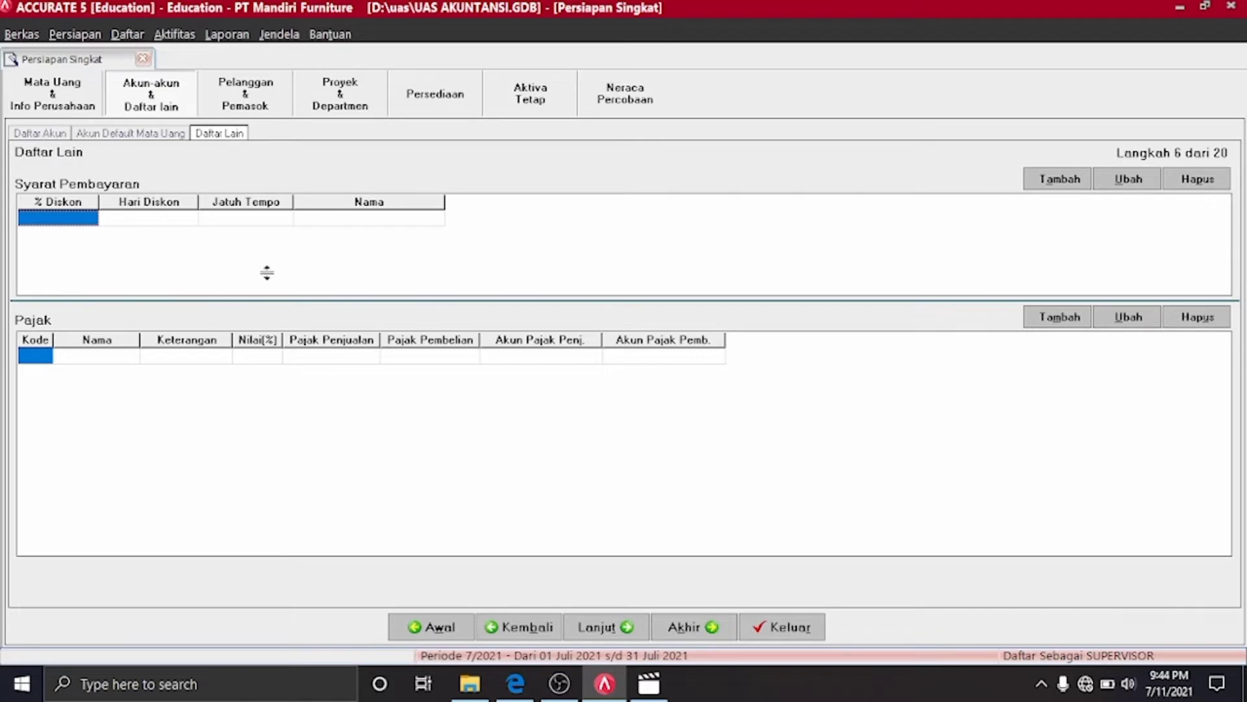
{"action": "left_click", "coordinate": [515, 684]}
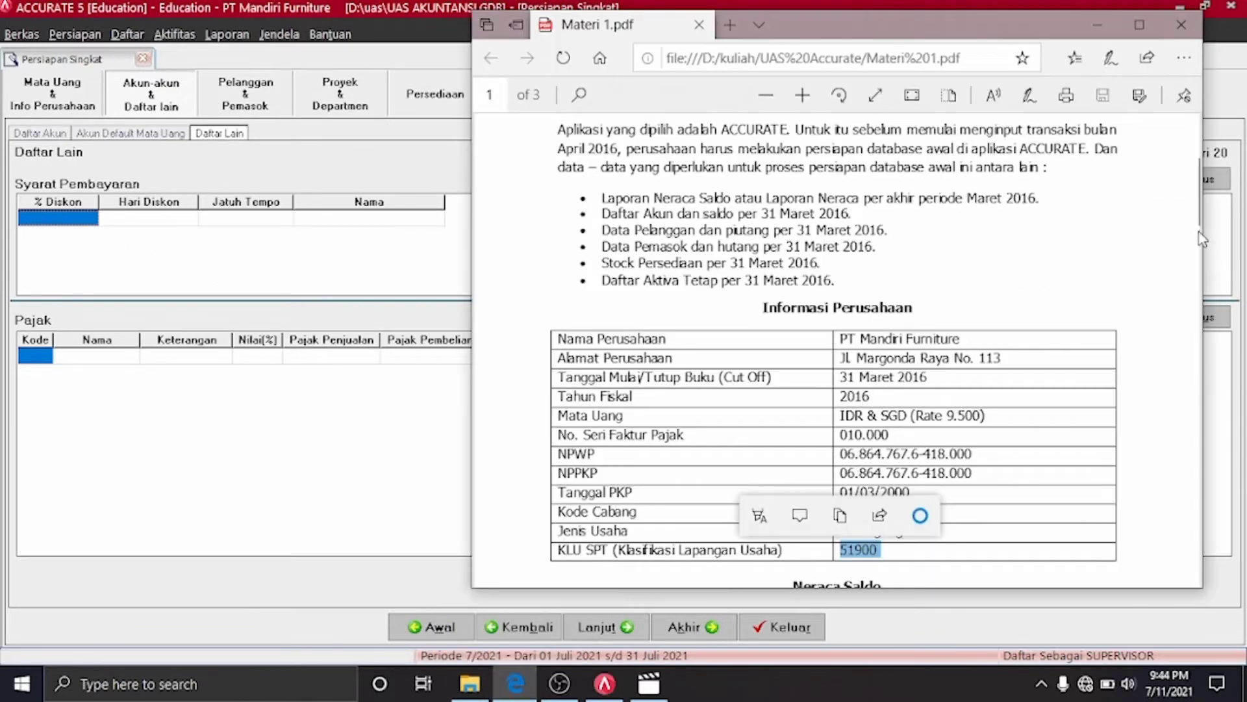
{"action": "left_click_drag", "start_coordinate": [1196, 216], "coordinate": [1215, 374]}
{"action": "left_click", "coordinate": [1214, 374]}
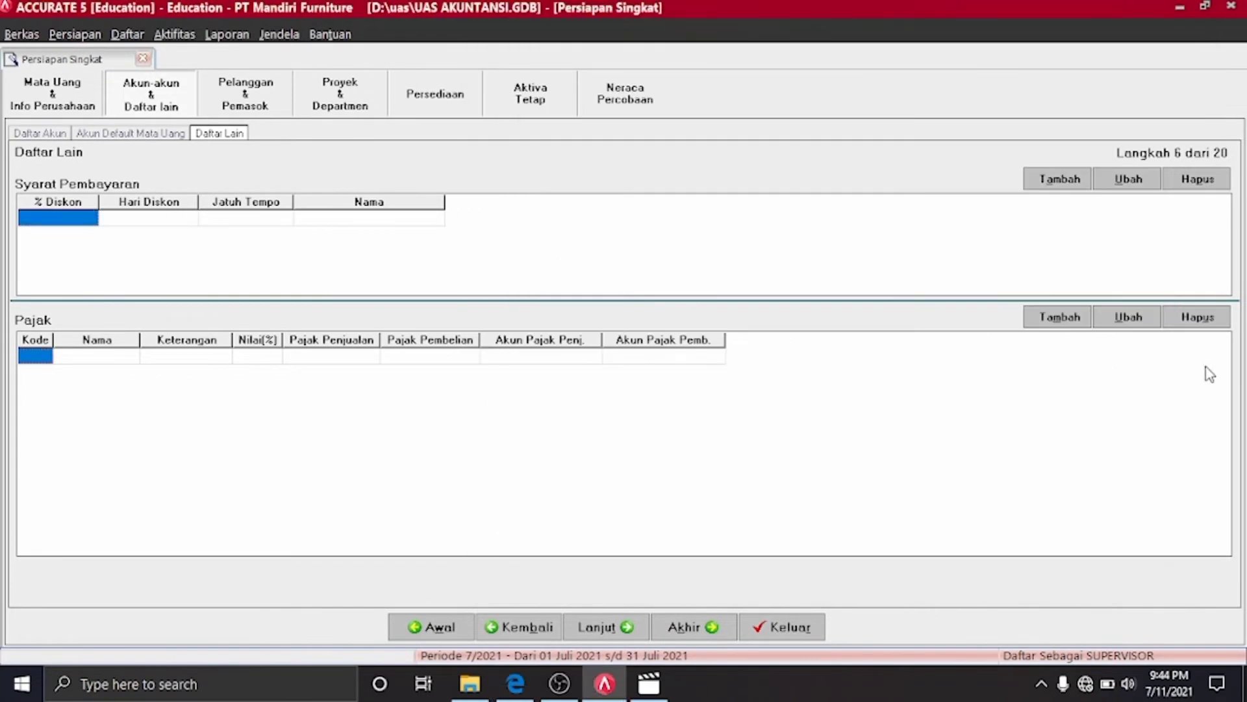
{"action": "left_click", "coordinate": [523, 682]}
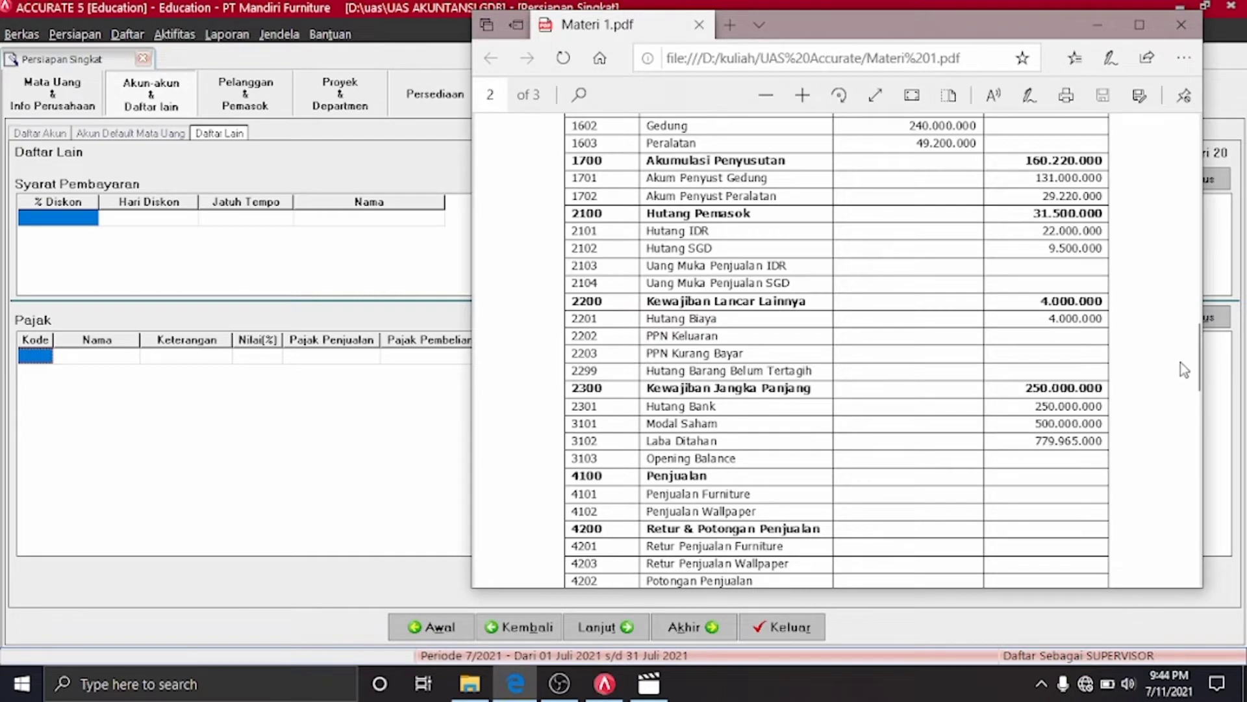
{"action": "left_click_drag", "start_coordinate": [1197, 357], "coordinate": [1214, 471]}
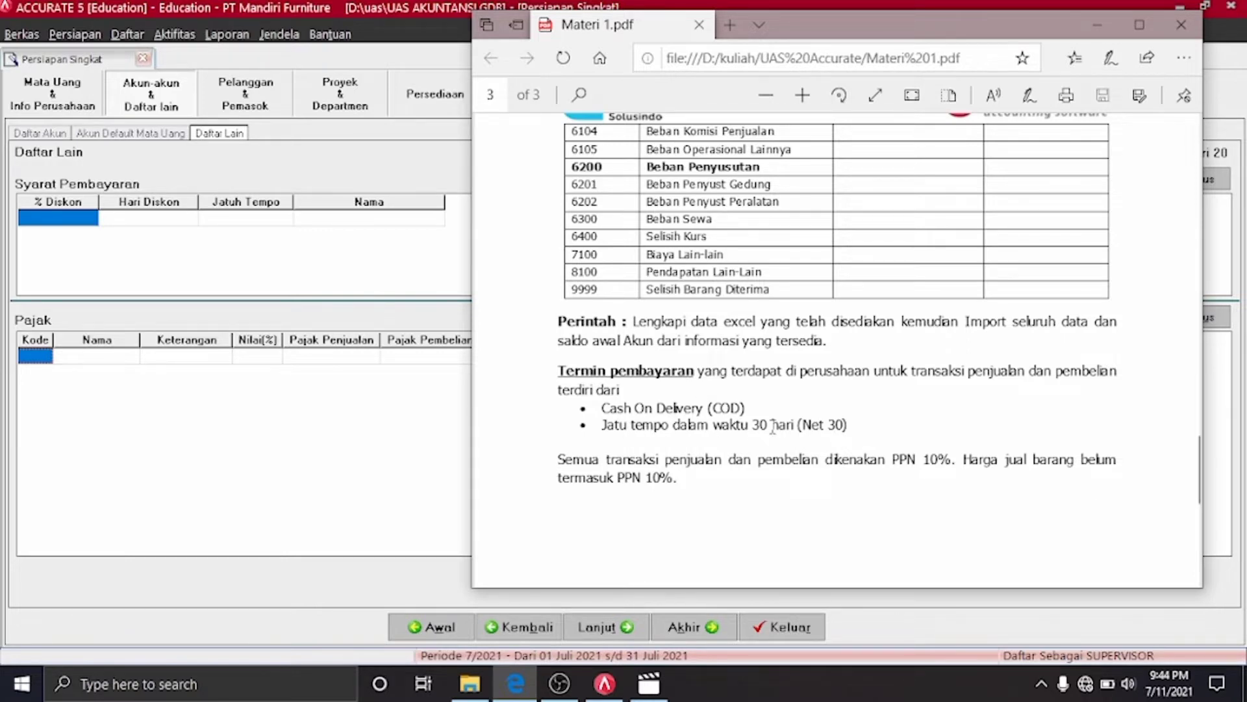
{"action": "left_click", "coordinate": [402, 450]}
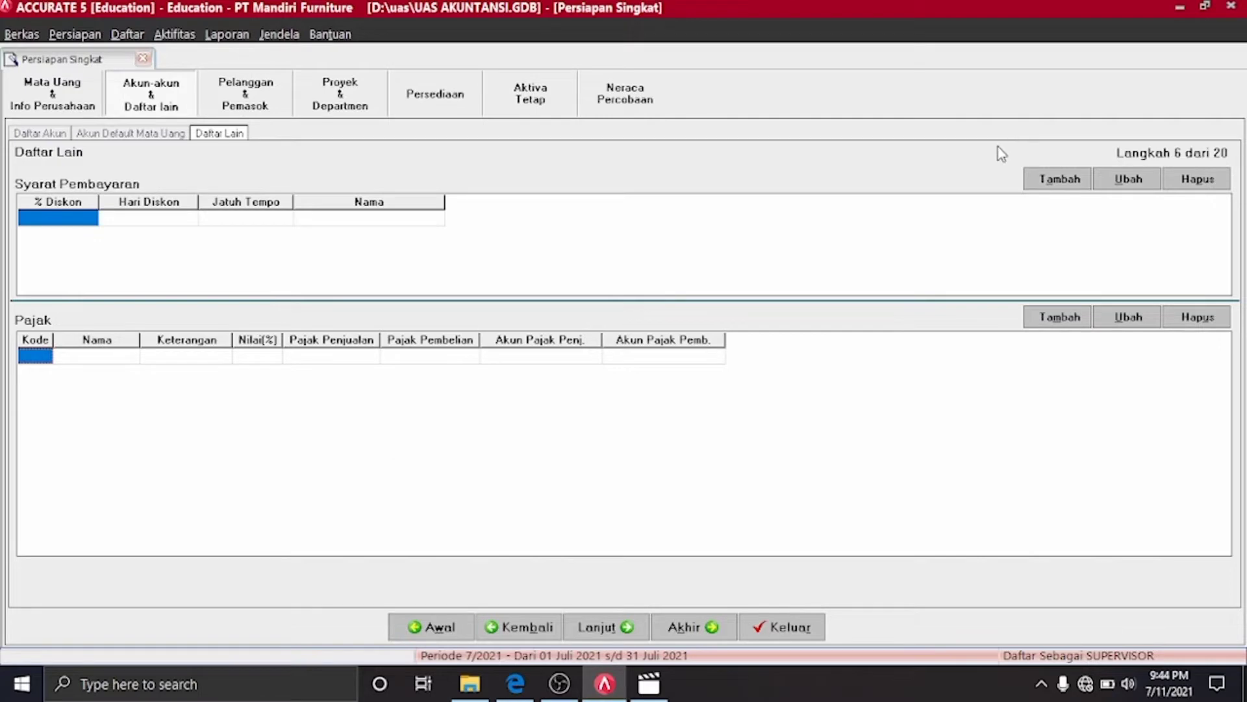
{"action": "left_click", "coordinate": [1037, 176]}
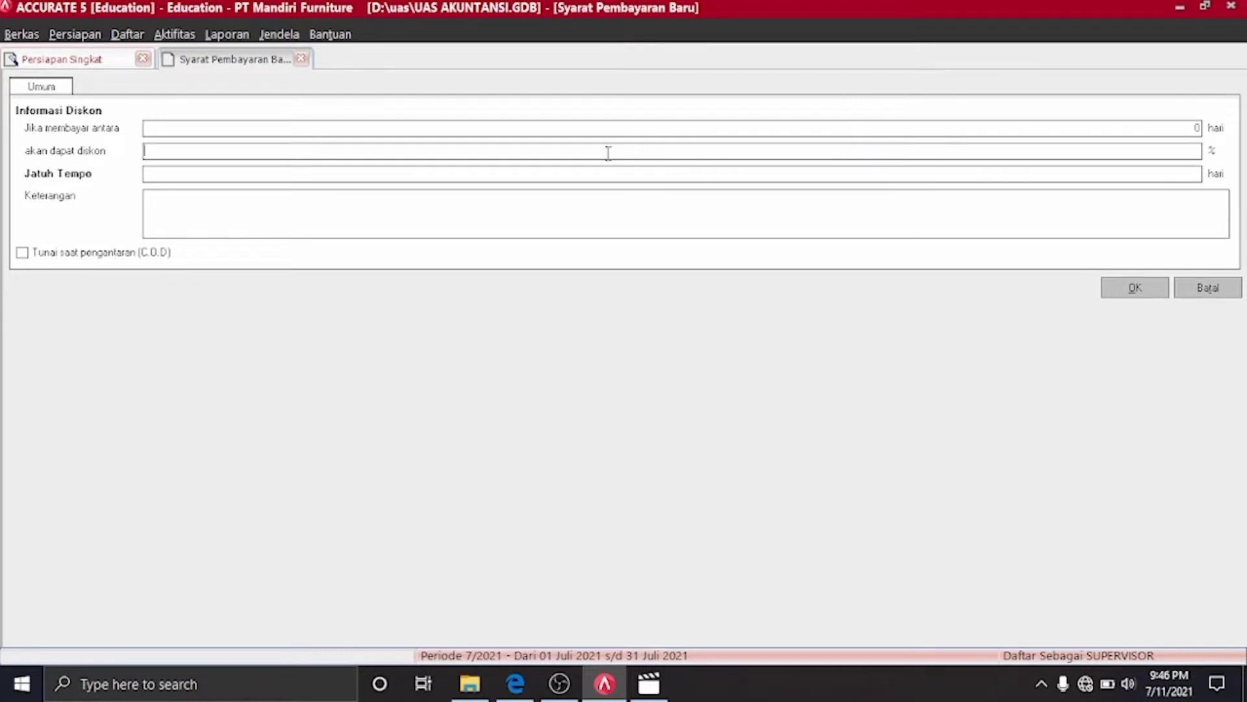
Enter the Net 30 payment term with 30 days and save it
{"action": "type", "text": "0"}
{"action": "left_click", "coordinate": [577, 205]}
{"action": "type", "text": "N"}
{"action": "left_click", "coordinate": [1124, 291]}
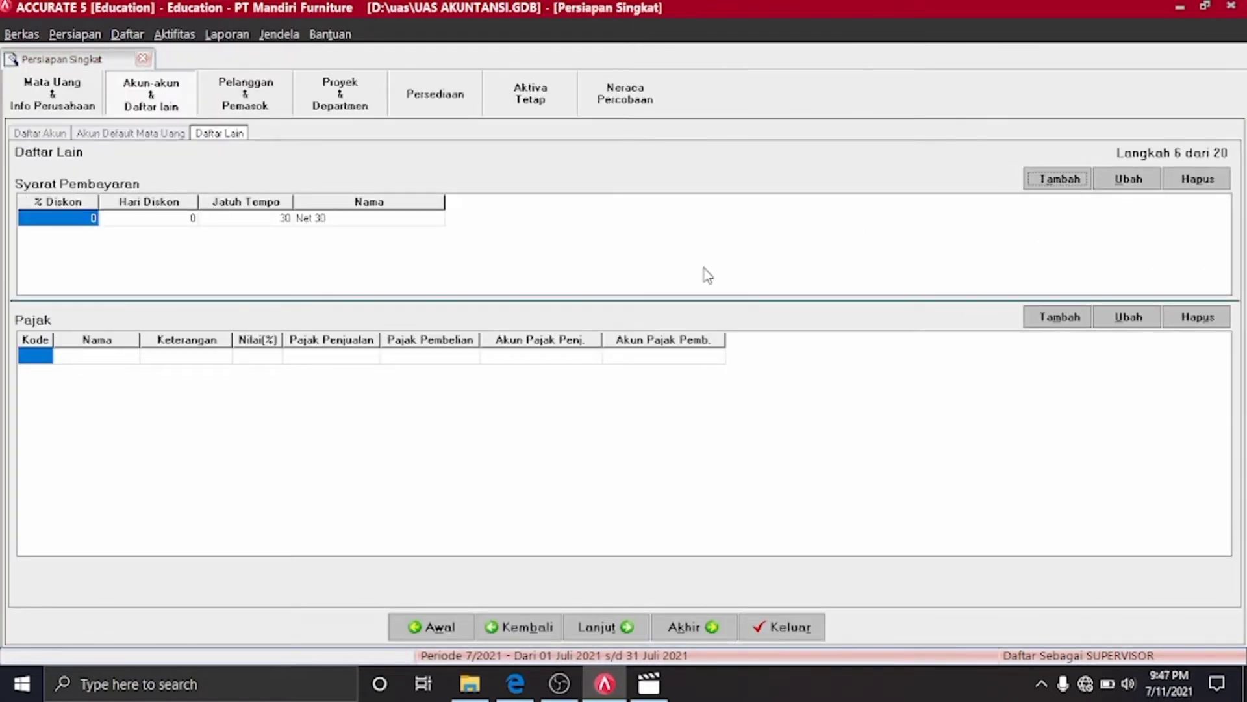
Add the C.O.D payment term, then begin a new tax entry
{"action": "left_click", "coordinate": [1055, 178]}
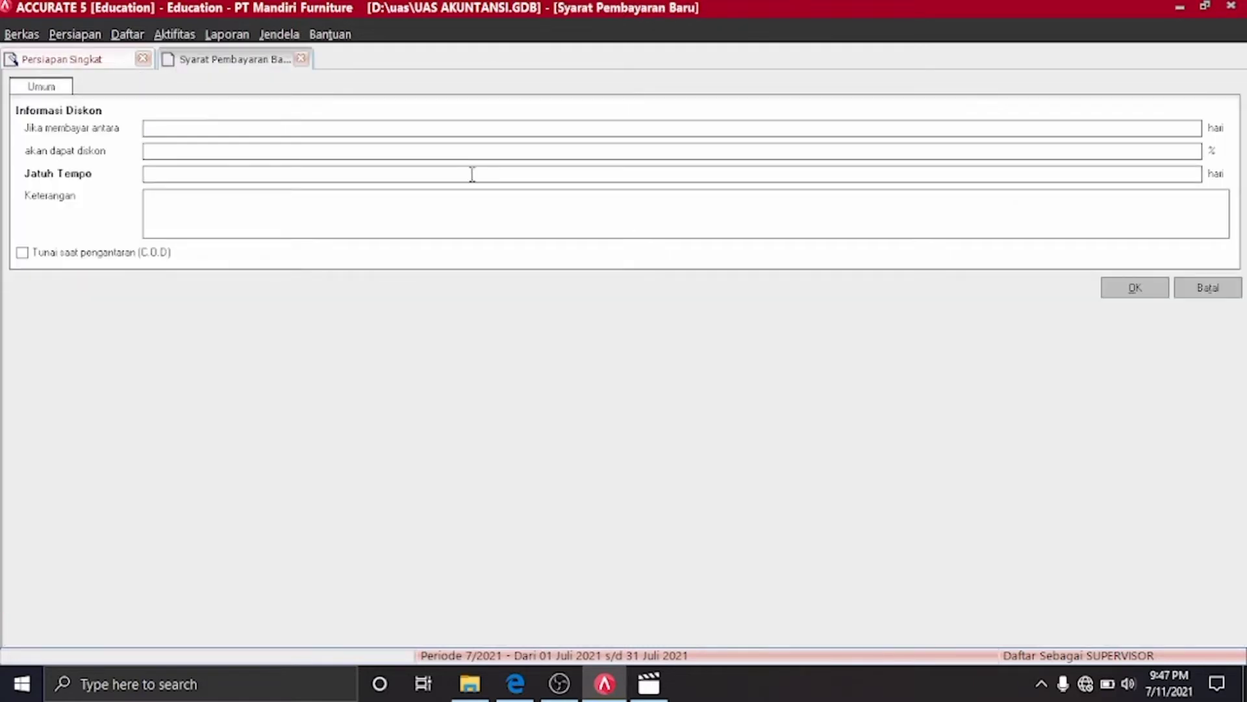
{"action": "left_click", "coordinate": [24, 253]}
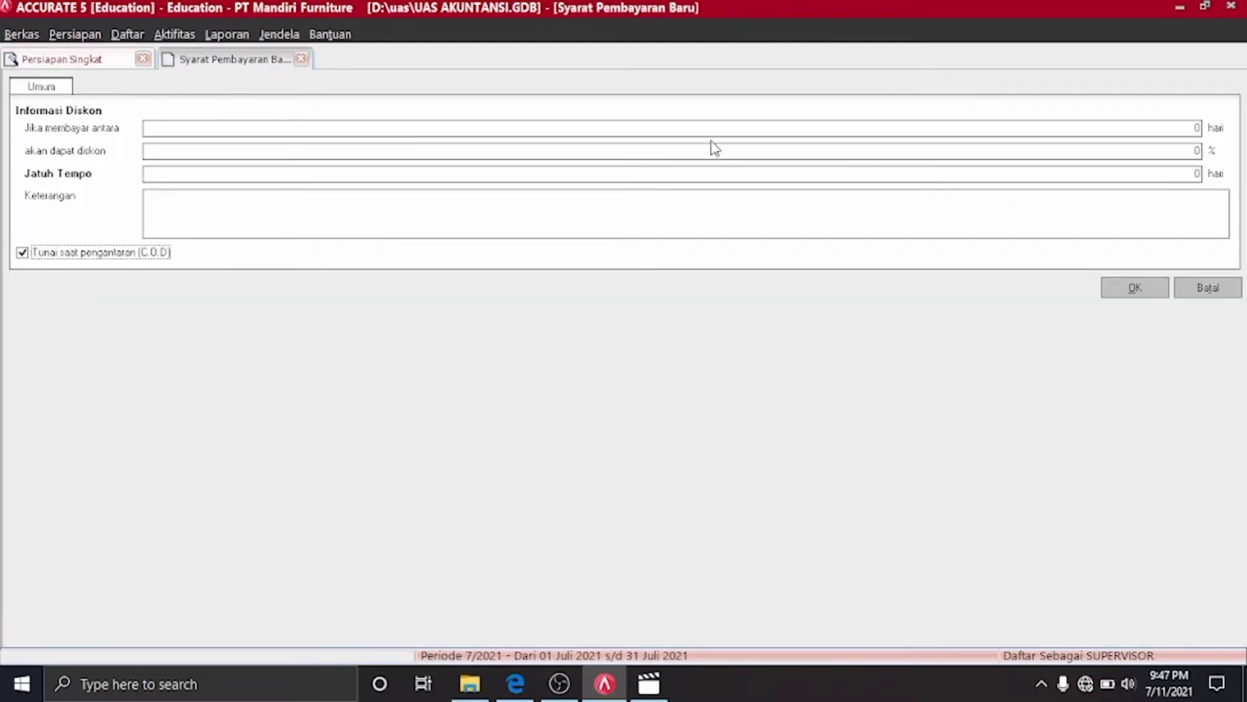
{"action": "left_click", "coordinate": [1135, 288]}
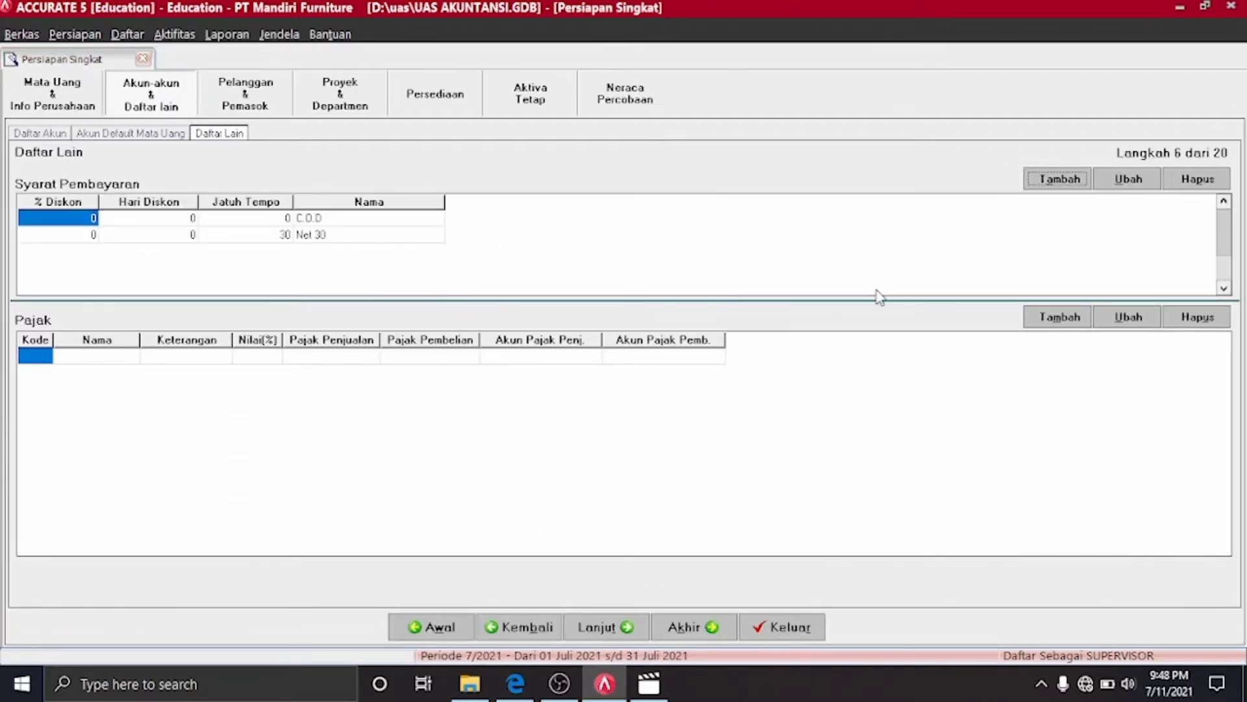
{"action": "left_click", "coordinate": [1080, 316]}
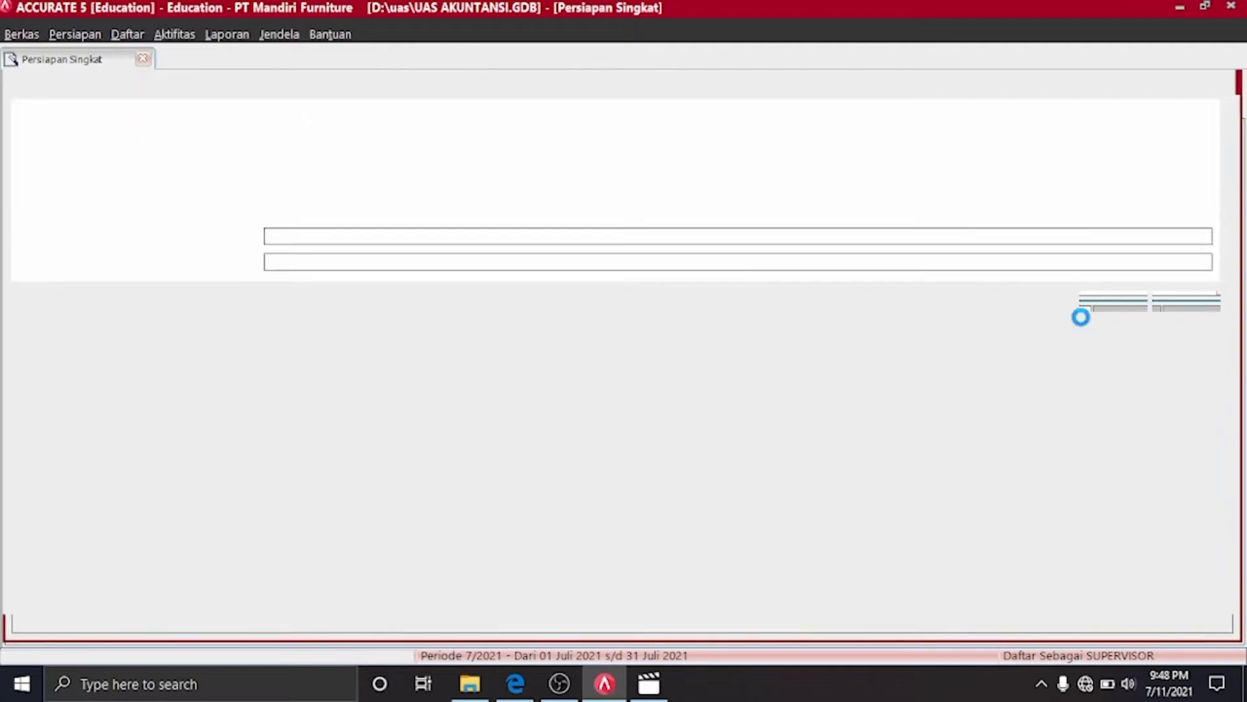
Enter tax PPN with 10% rate and code T, and pick PPN Keluaran as sales account
{"action": "left_click", "coordinate": [519, 683]}
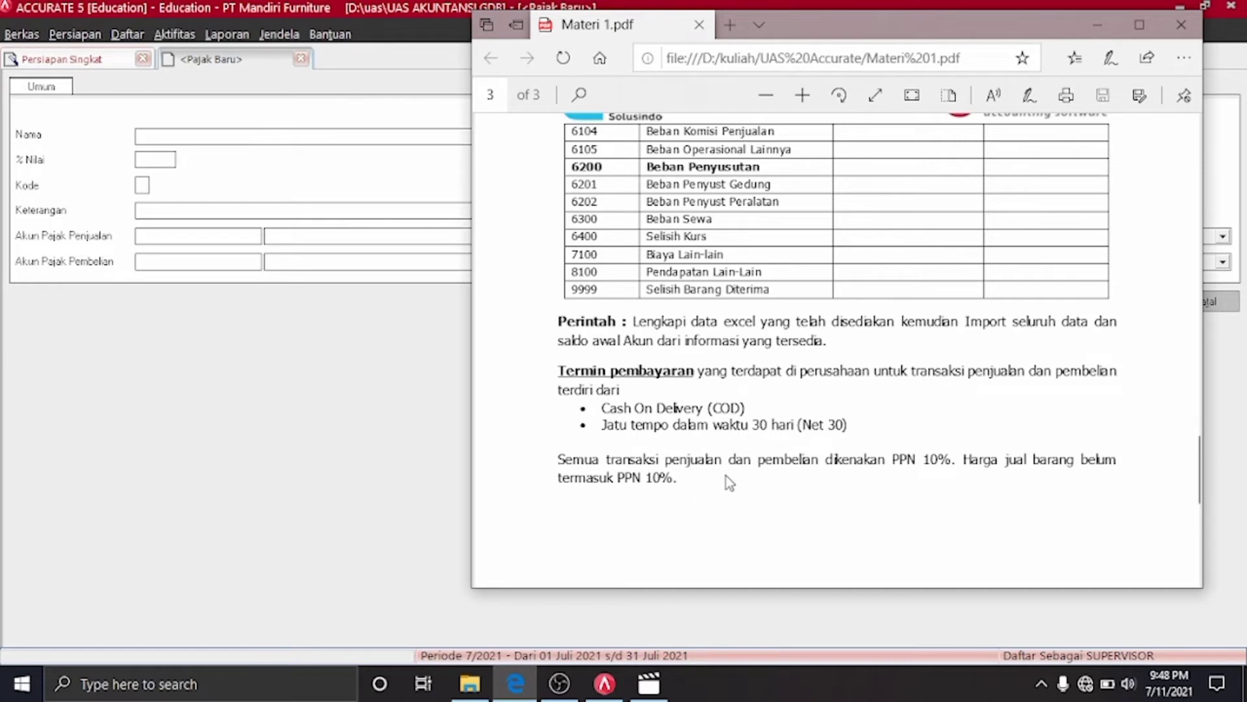
{"action": "left_click", "coordinate": [435, 448]}
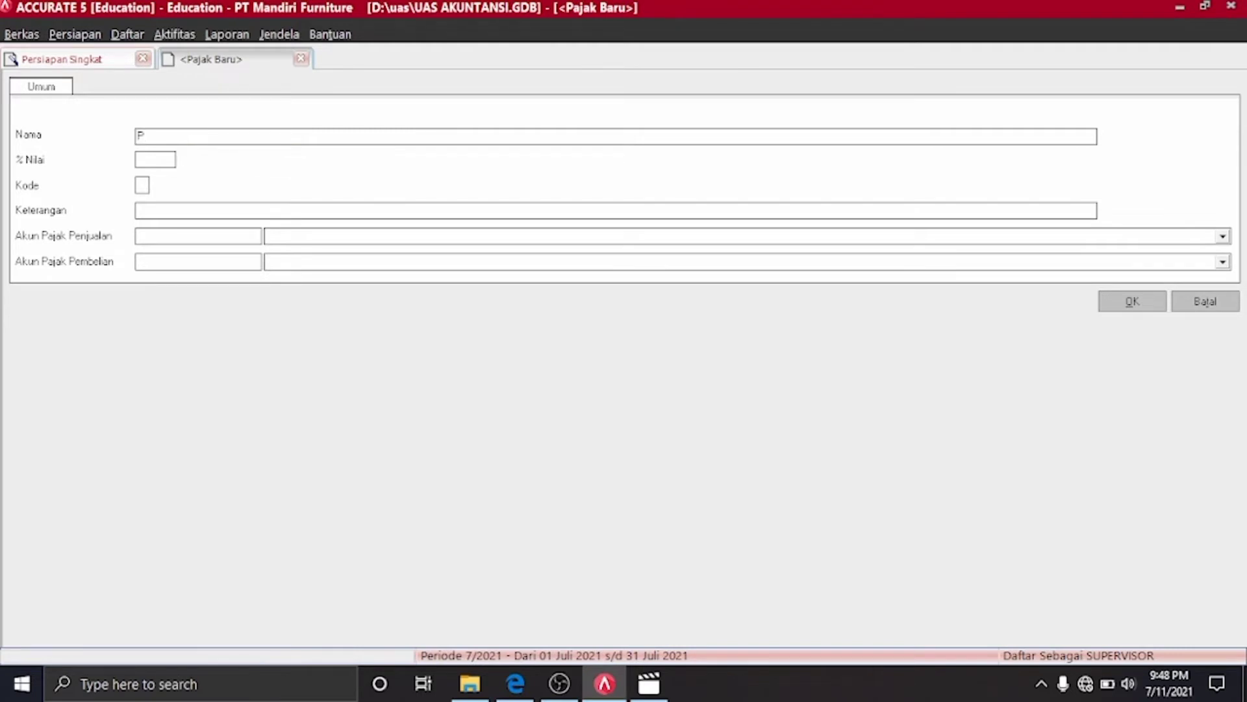
{"action": "type", "text": "PPN"}
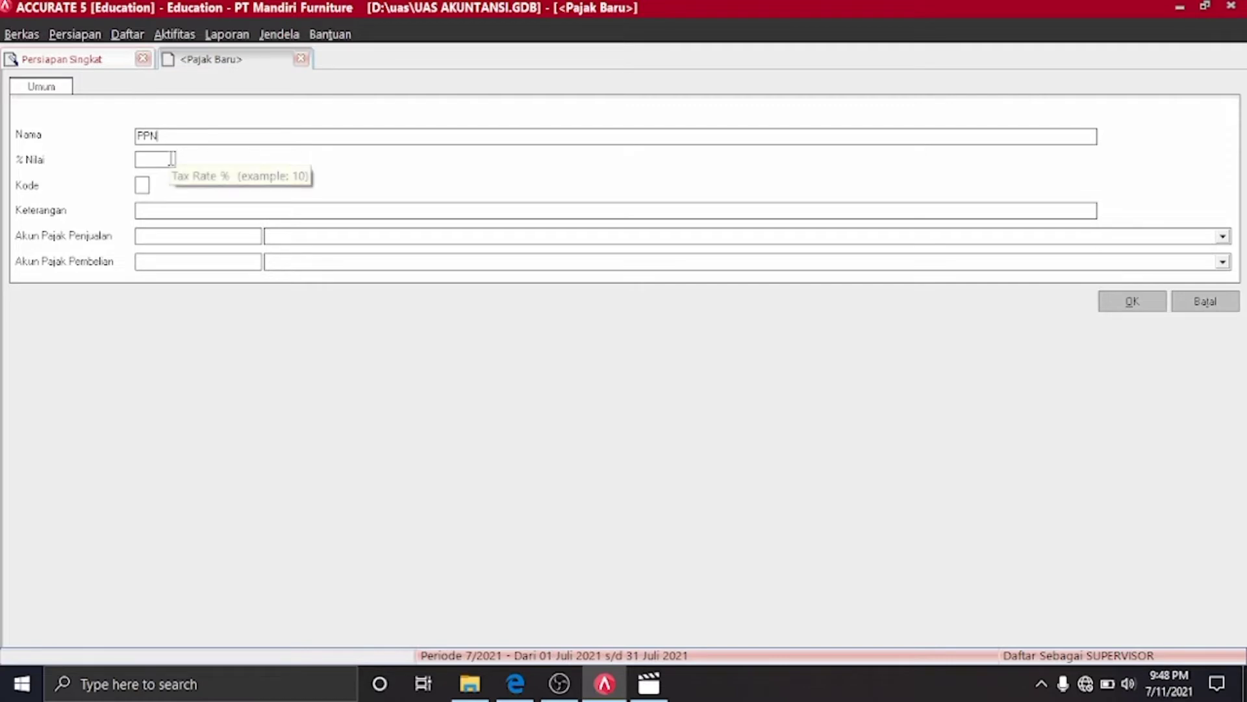
{"action": "left_click", "coordinate": [172, 159]}
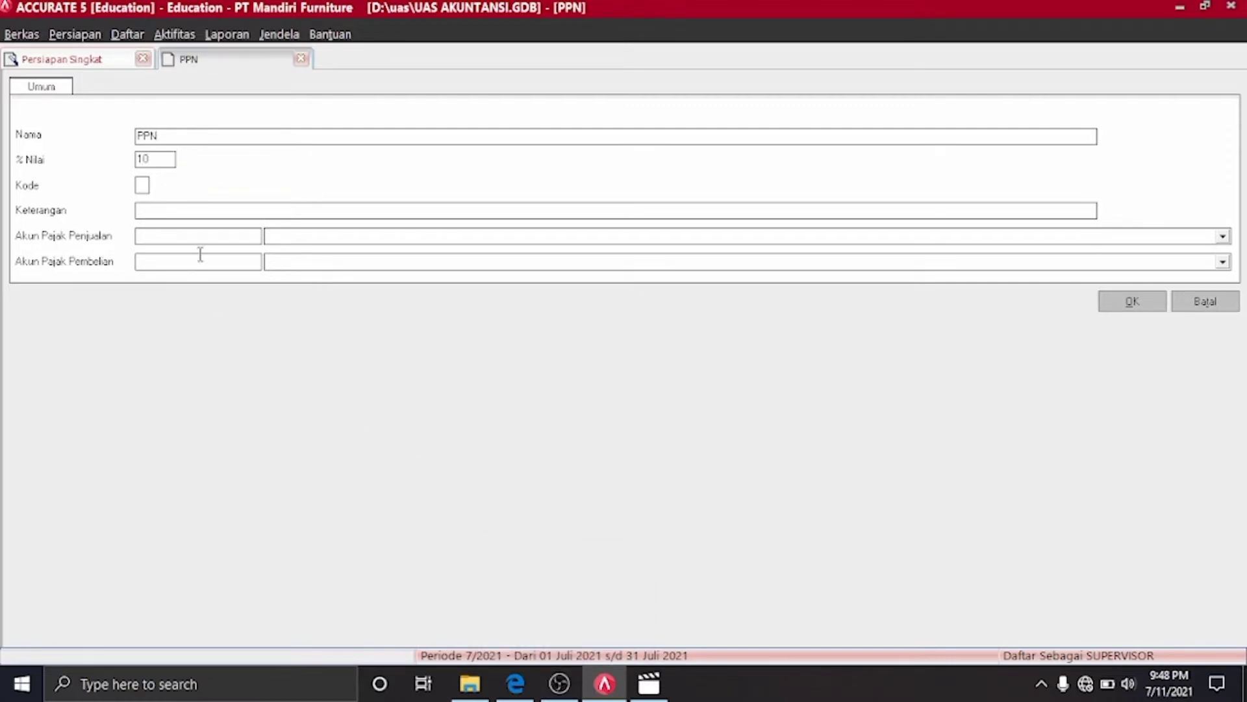
{"action": "left_click", "coordinate": [141, 184]}
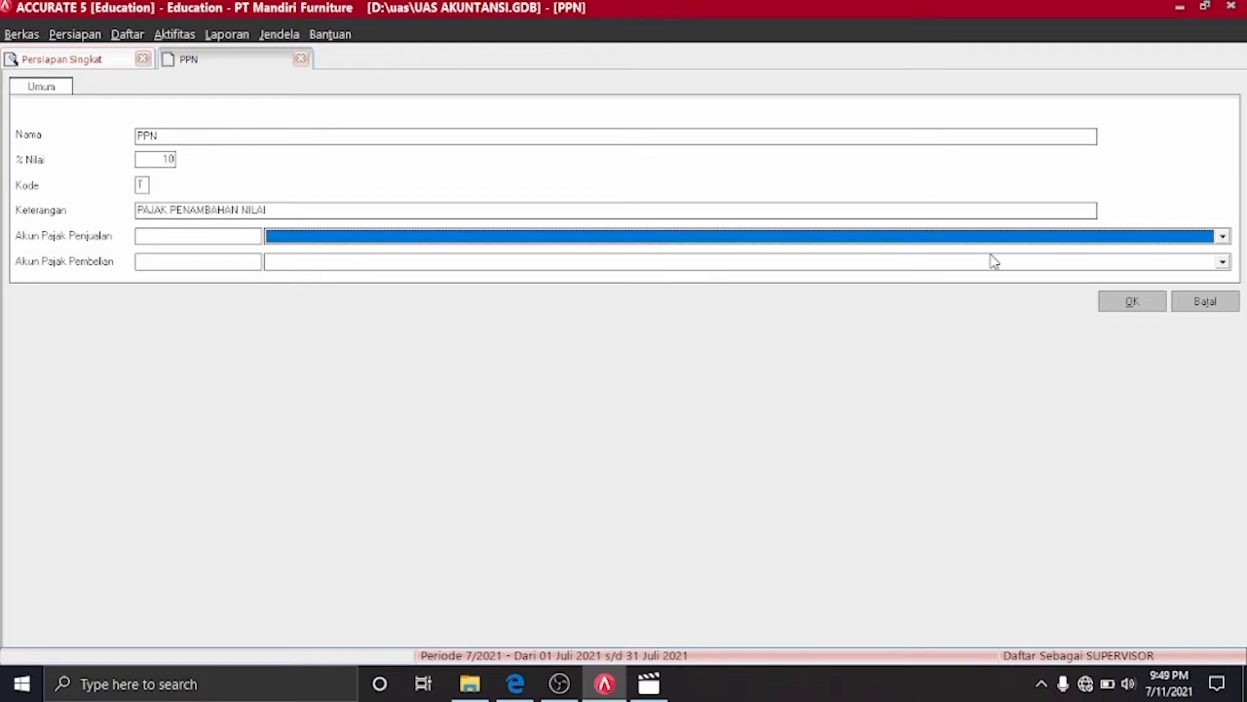
{"action": "left_click", "coordinate": [1209, 237]}
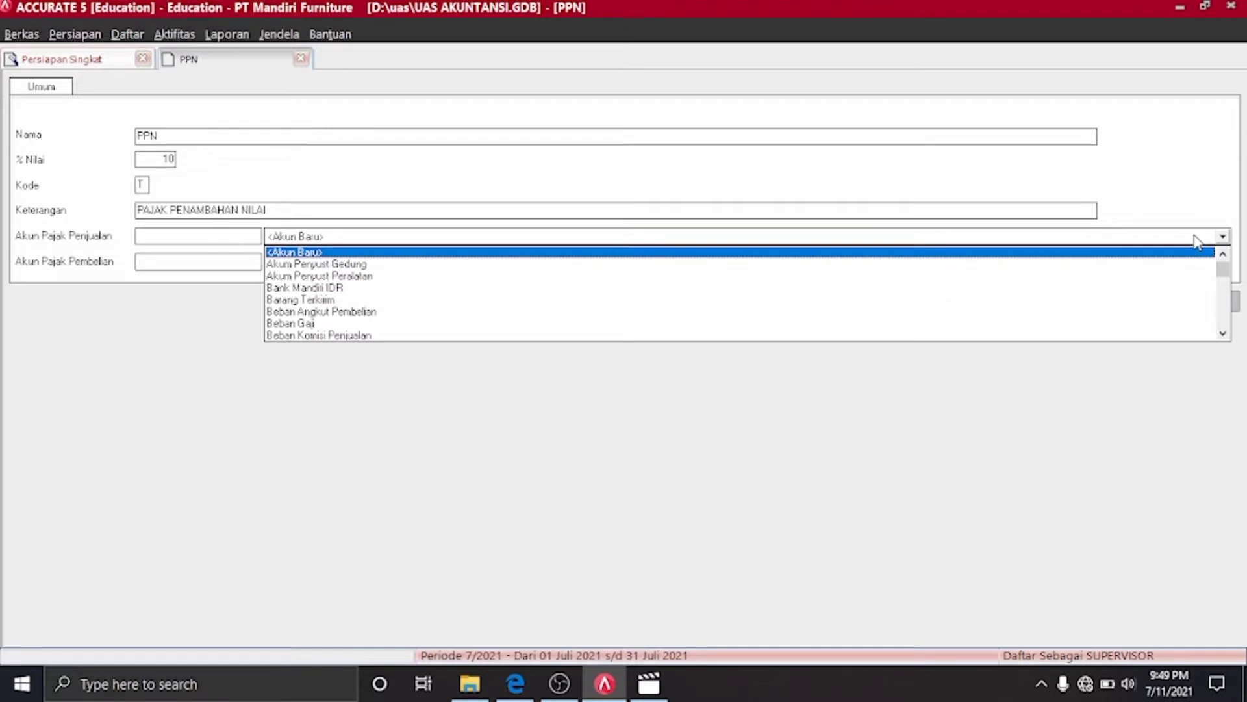
{"action": "type", "text": "P"}
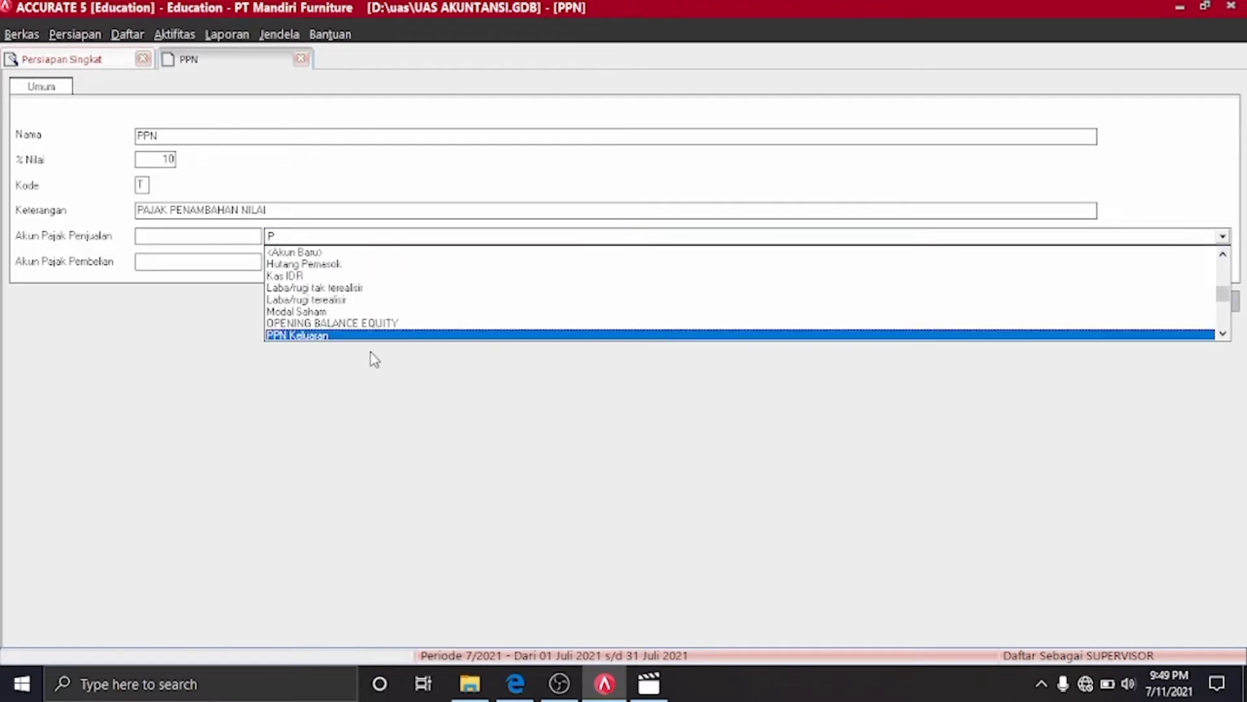
{"action": "left_click", "coordinate": [353, 336]}
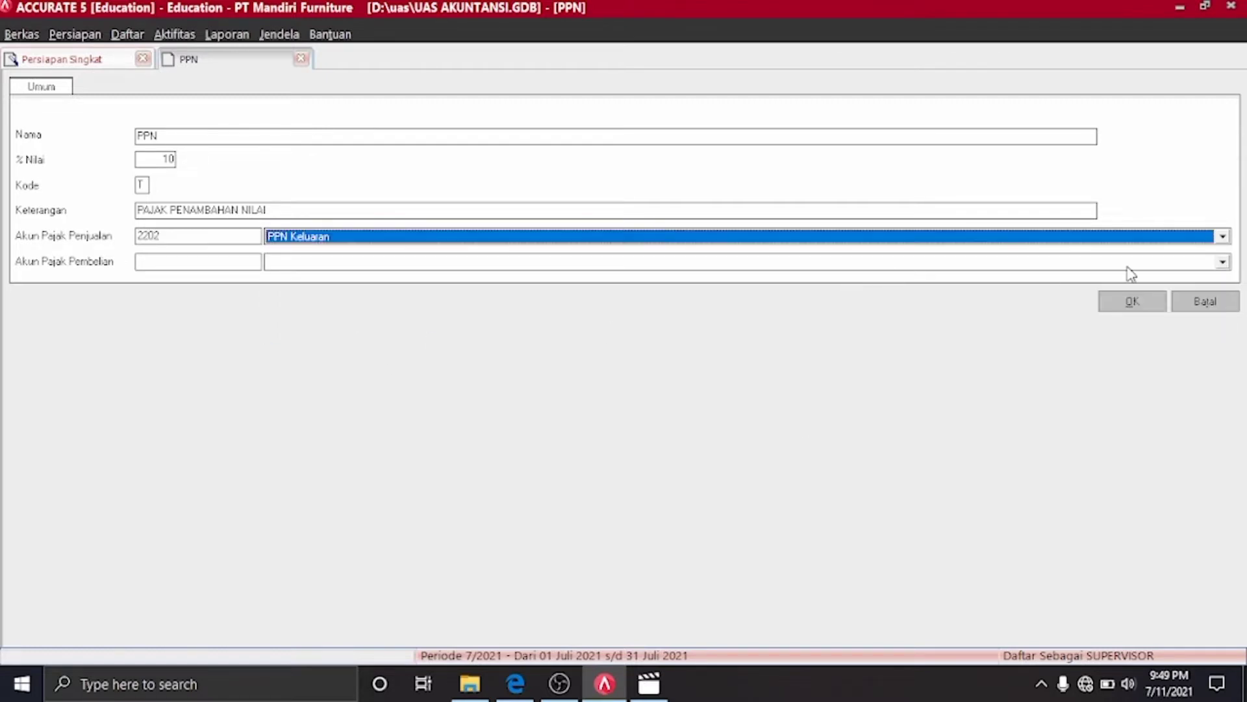
Choose PPN Masukan as the purchase tax account and save the PPN tax
{"action": "left_click", "coordinate": [1223, 261]}
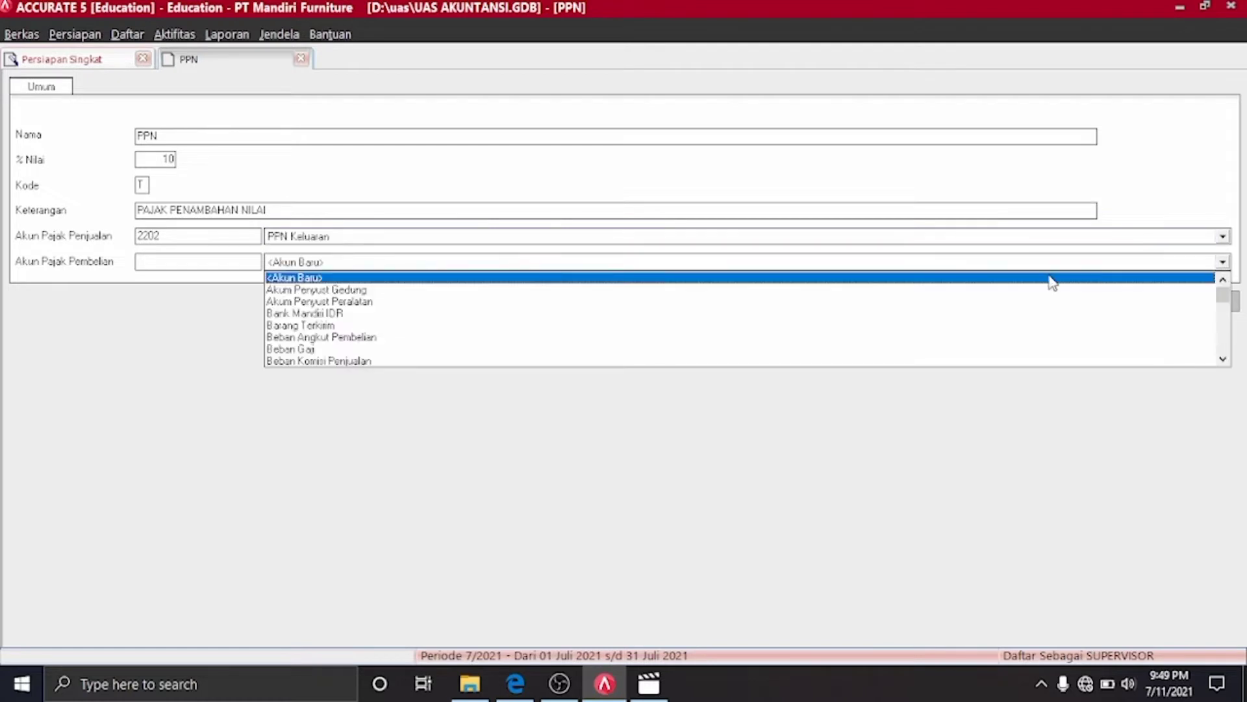
{"action": "type", "text": "PPN"}
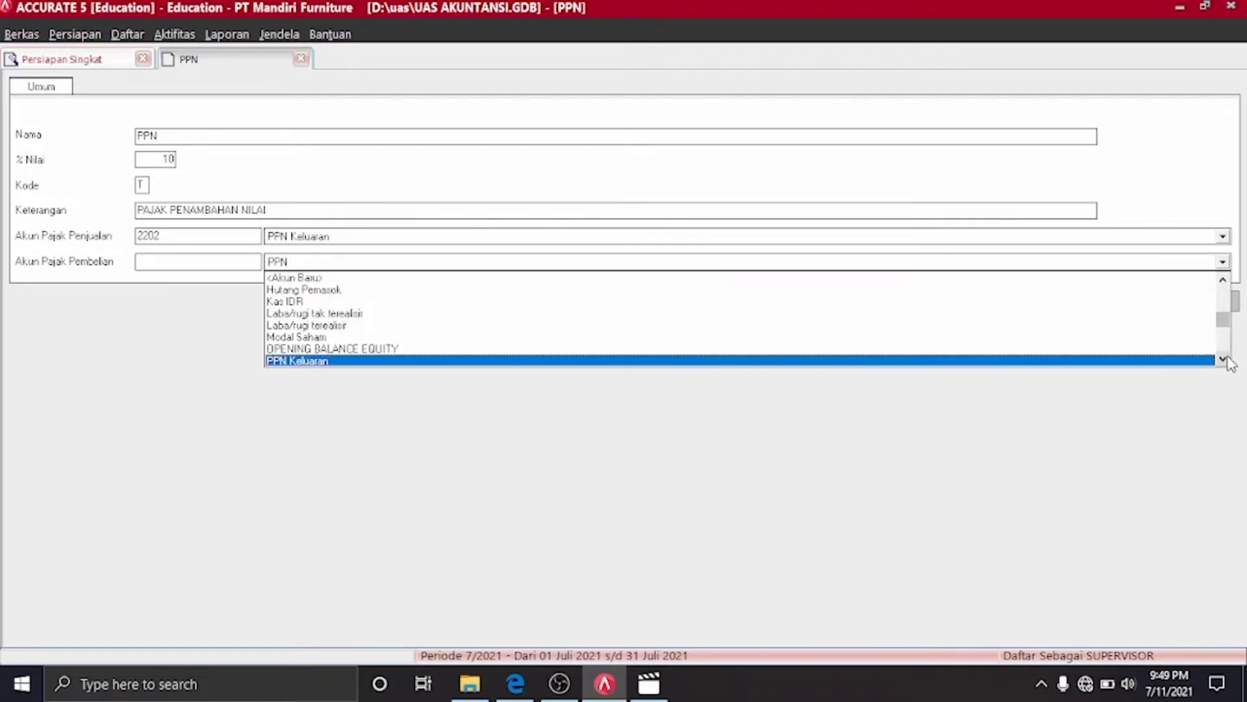
{"action": "left_click", "coordinate": [1223, 358]}
{"action": "left_click", "coordinate": [1223, 359]}
{"action": "left_click", "coordinate": [1223, 359]}
{"action": "type", "text": "N"}
{"action": "key", "text": "BackSpace"}
{"action": "type", "text": "N"}
{"action": "left_click", "coordinate": [1222, 358]}
{"action": "left_click", "coordinate": [1223, 359]}
{"action": "left_click", "coordinate": [1222, 359]}
{"action": "left_click", "coordinate": [1223, 358]}
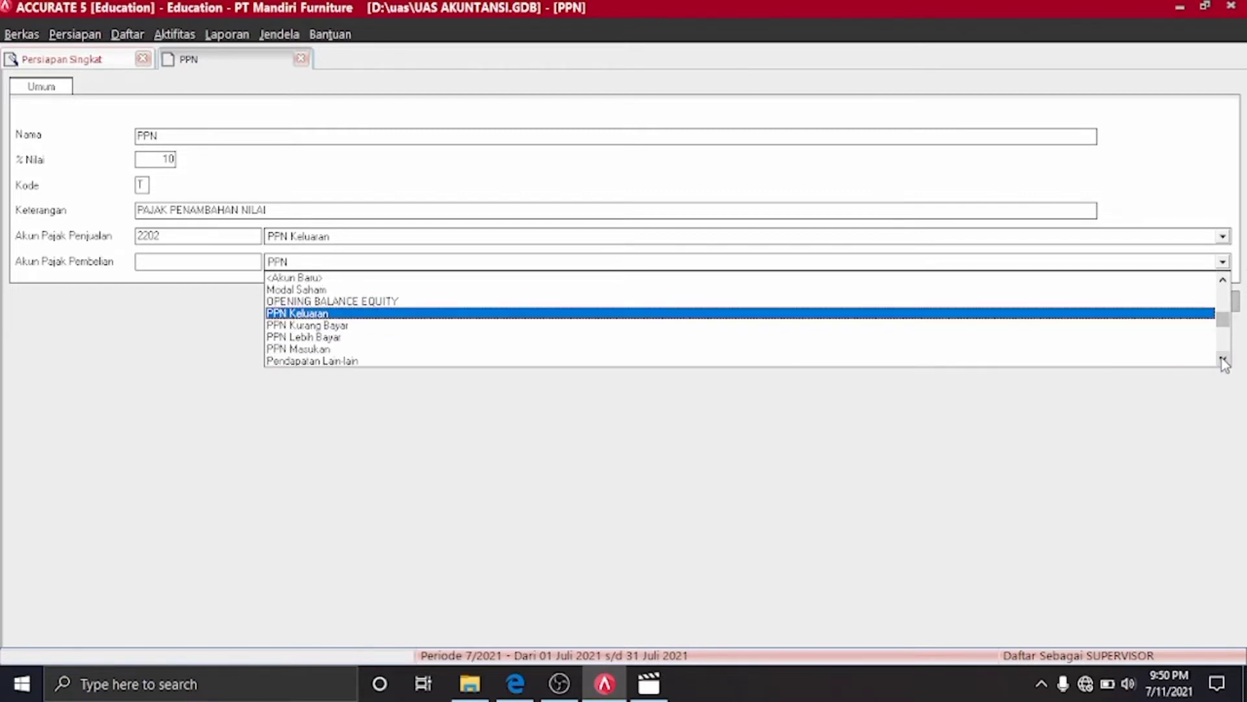
{"action": "left_click", "coordinate": [1222, 358]}
{"action": "left_click", "coordinate": [285, 338]}
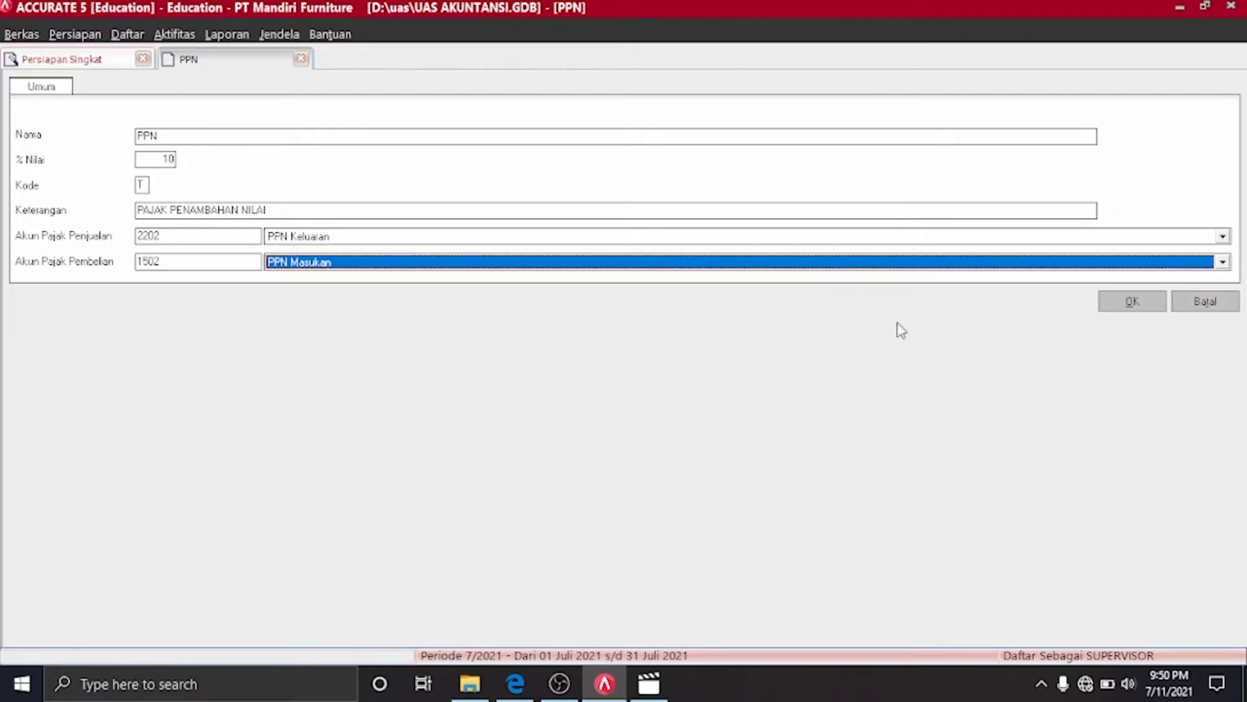
{"action": "left_click", "coordinate": [1130, 307]}
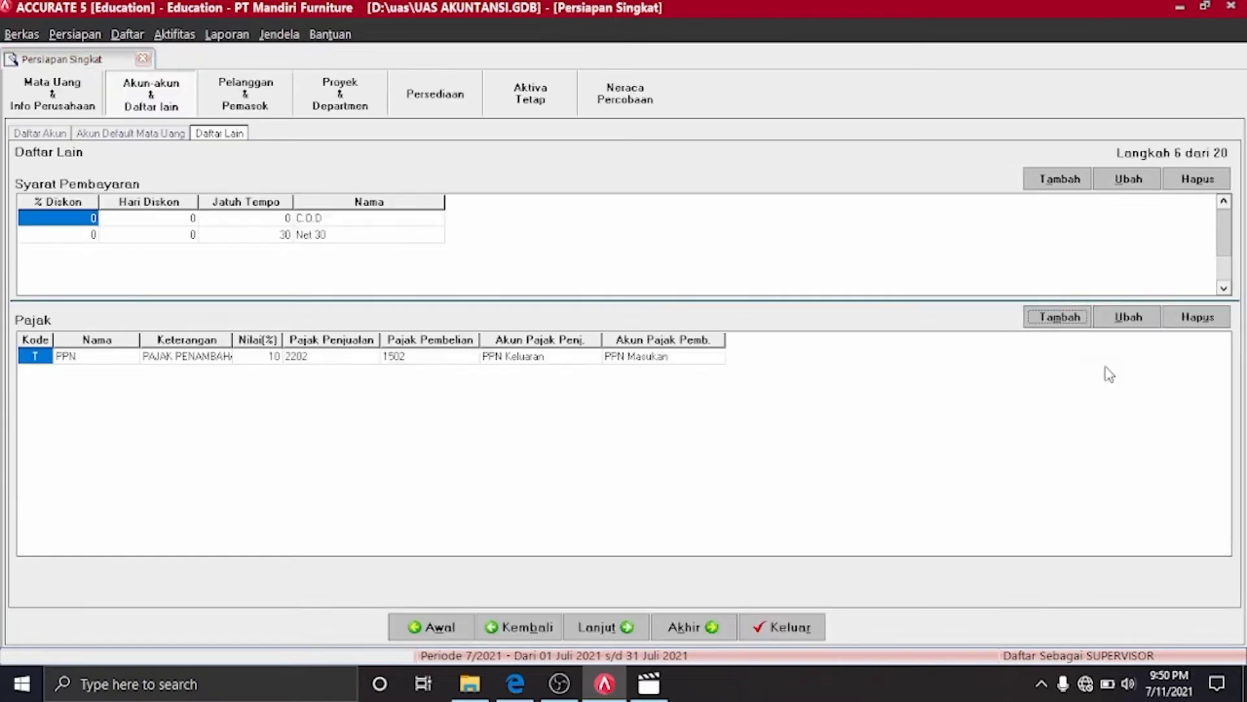
Continue to step 7 and close the Materi 1 PDF in Edge
{"action": "left_click", "coordinate": [629, 627]}
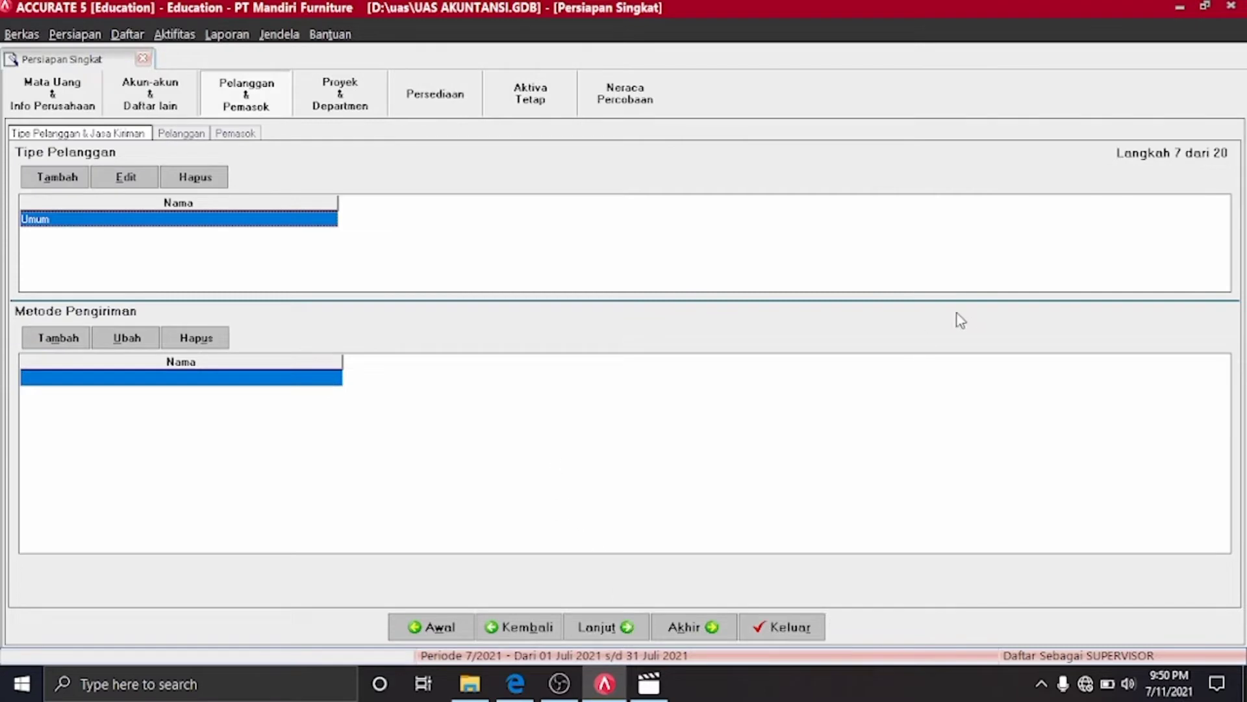
{"action": "left_click", "coordinate": [499, 689]}
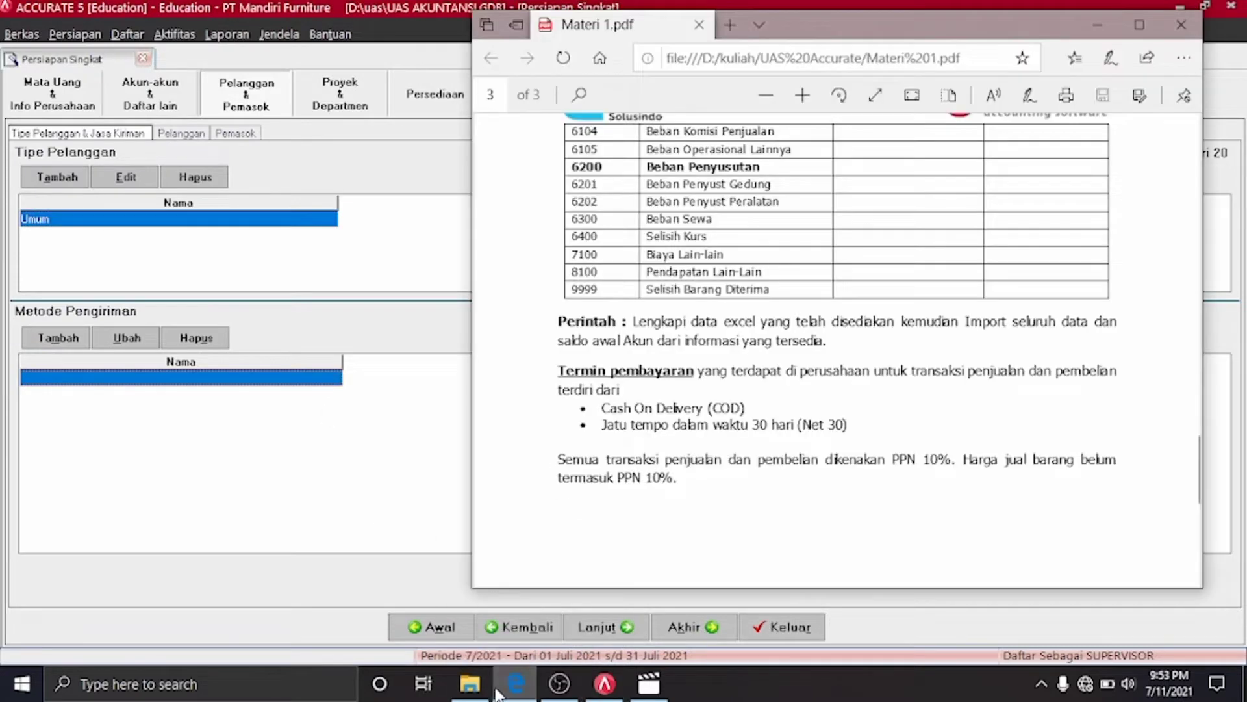
{"action": "left_click", "coordinate": [499, 692]}
{"action": "left_click", "coordinate": [499, 691]}
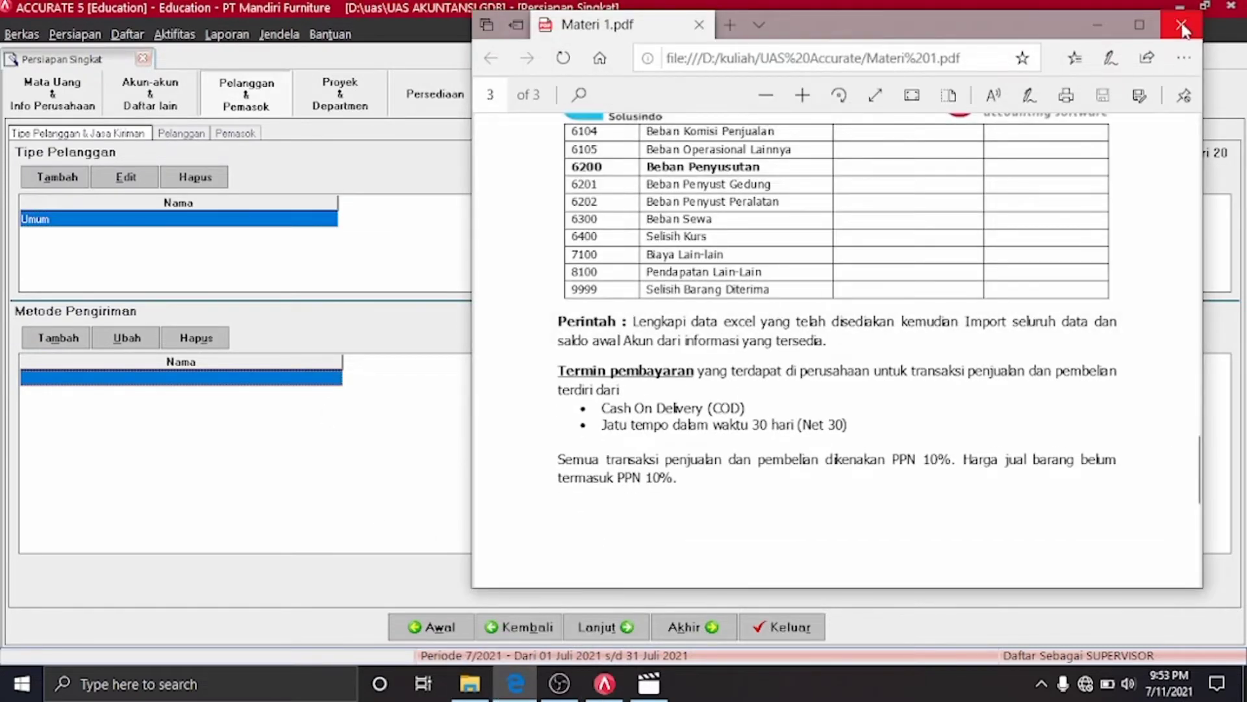
{"action": "left_click", "coordinate": [1183, 26]}
{"action": "left_click", "coordinate": [473, 687]}
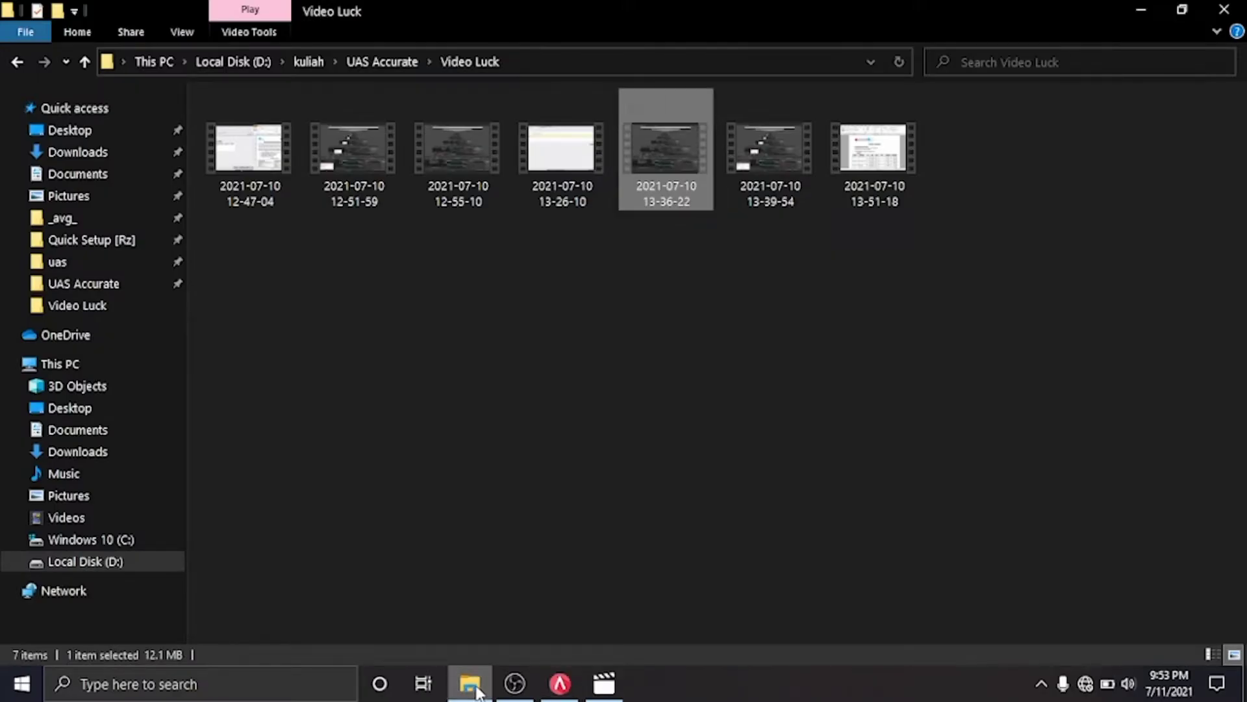
Open Materi 2.pdf from UAS Accurate, then minimize Edge and File Explorer
{"action": "left_click", "coordinate": [18, 62]}
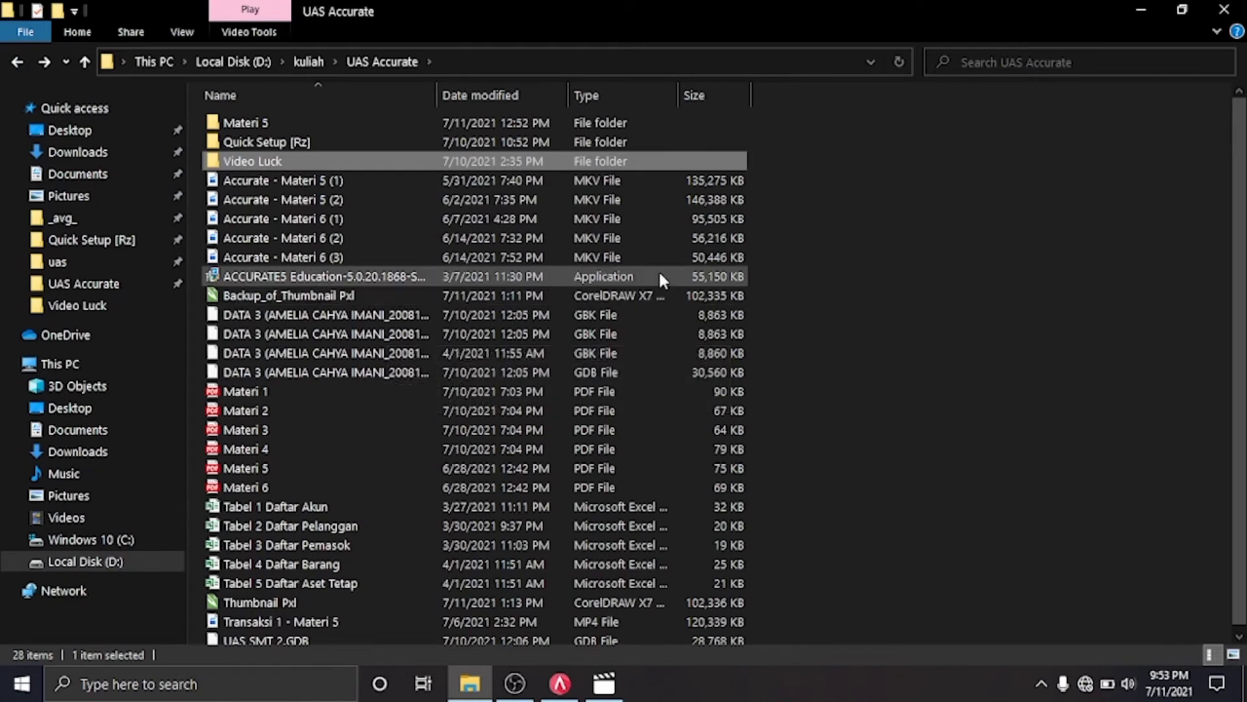
{"action": "left_click", "coordinate": [614, 417]}
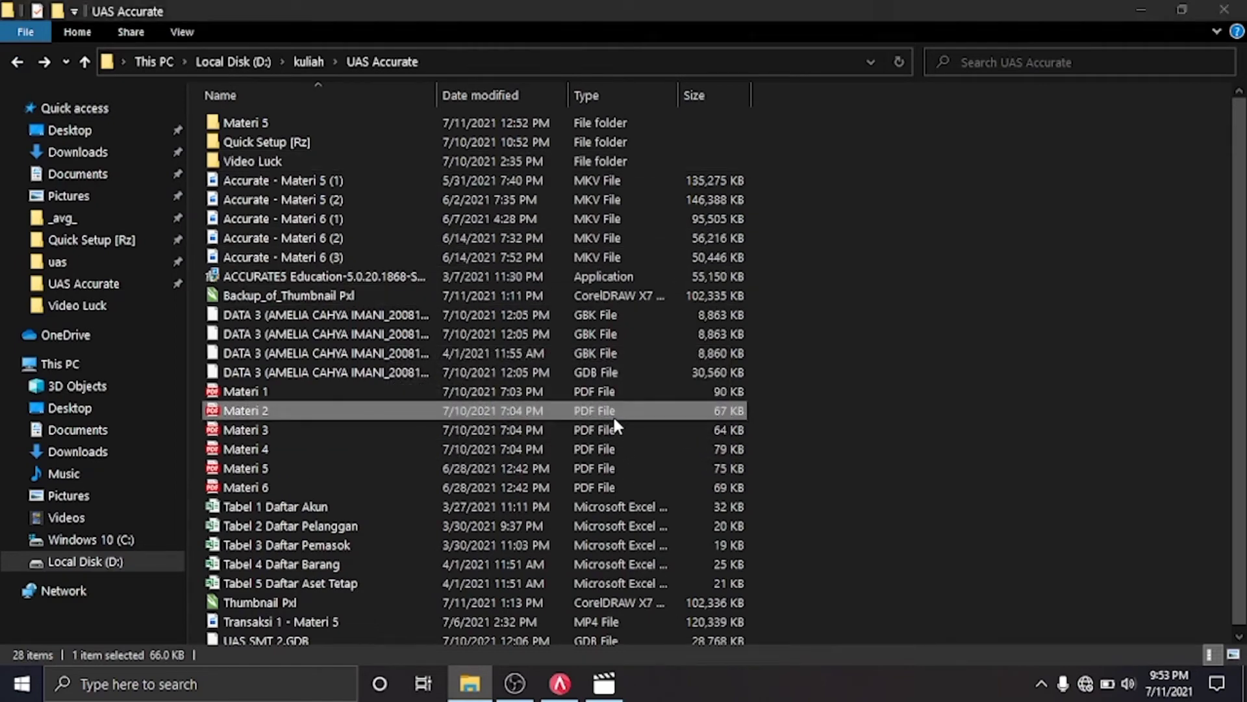
{"action": "double_click", "coordinate": [613, 414]}
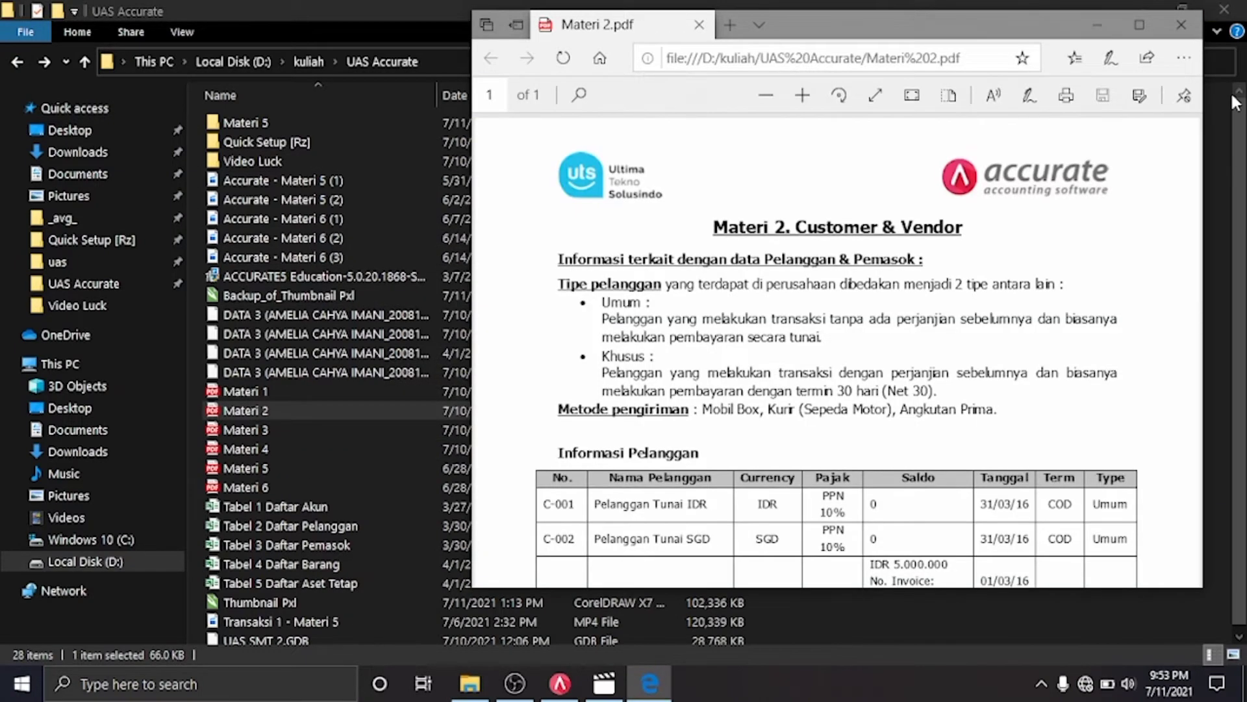
{"action": "left_click", "coordinate": [1110, 23]}
{"action": "left_click", "coordinate": [1159, 9]}
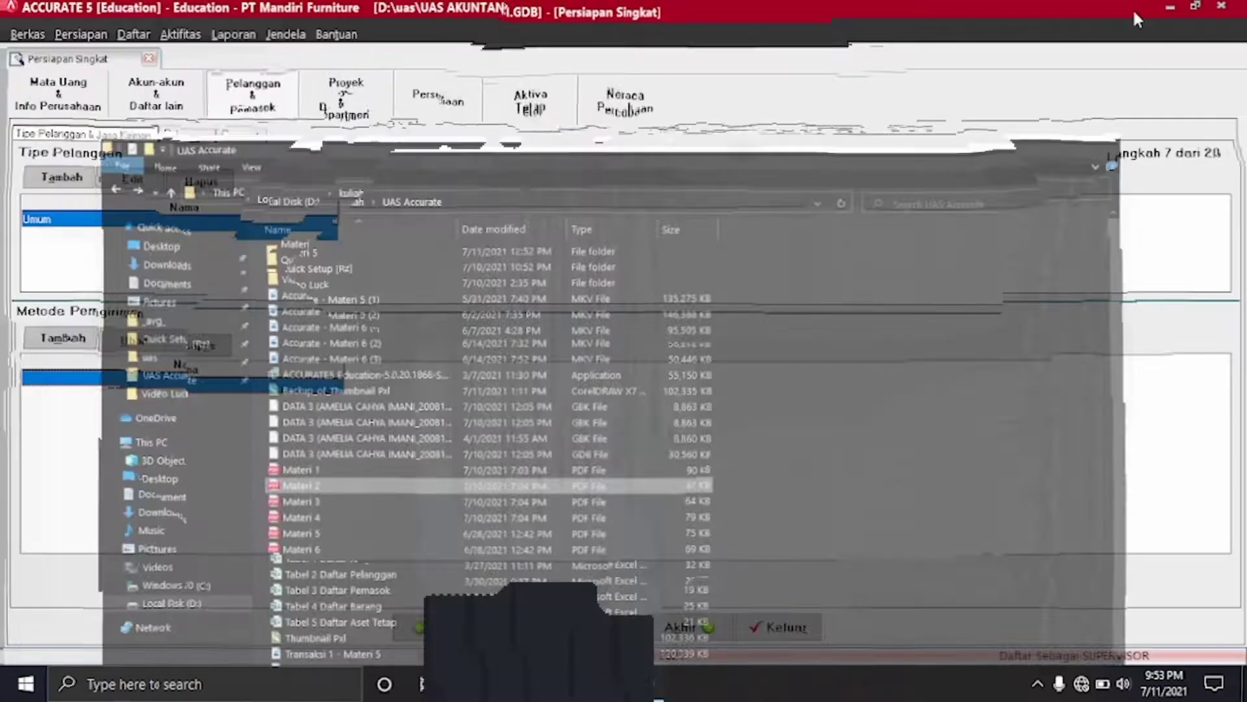
{"action": "mouse_move", "coordinate": [529, 692]}
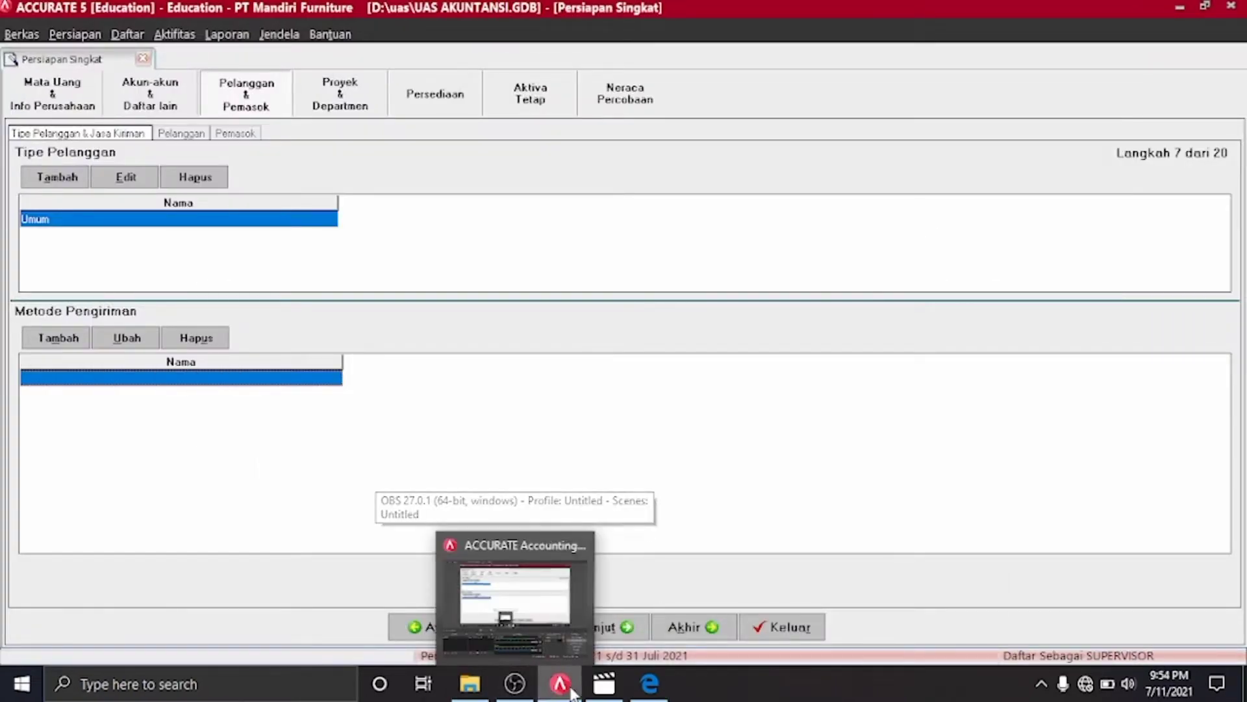
{"action": "left_click", "coordinate": [650, 683]}
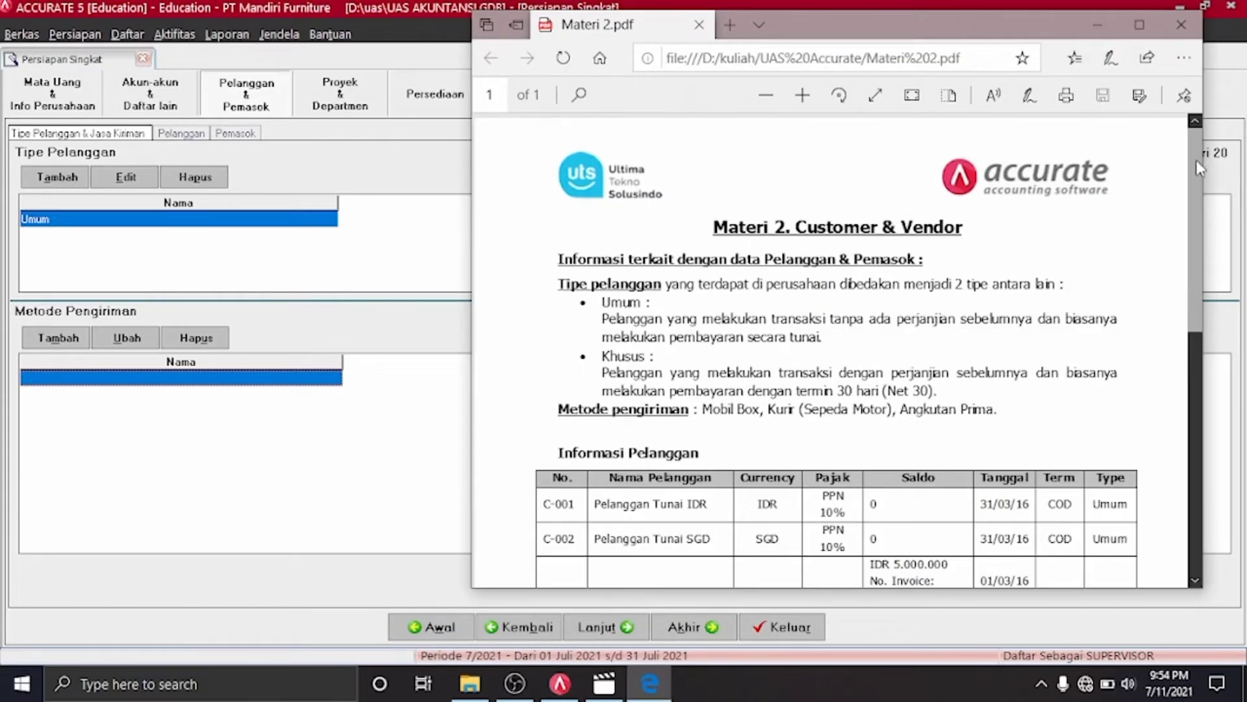
{"action": "scroll", "coordinate": [1196, 164], "scroll_direction": "down", "scroll_amount": 1}
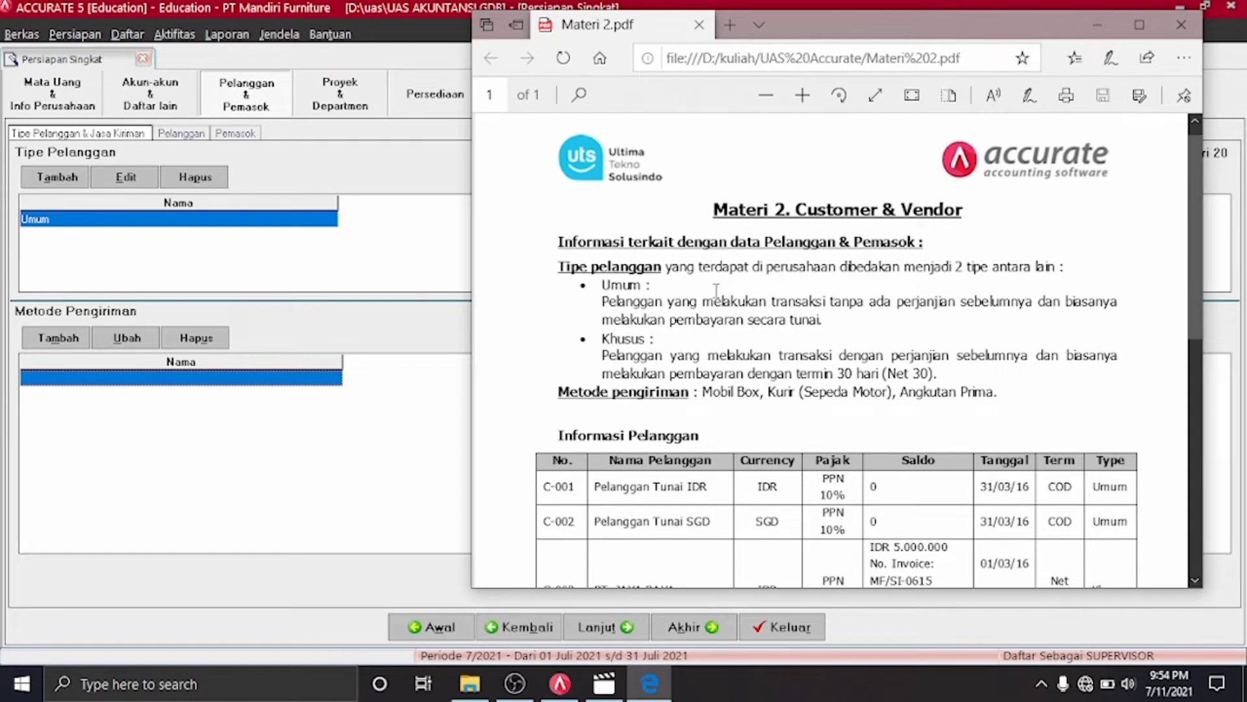
{"action": "left_click", "coordinate": [435, 363]}
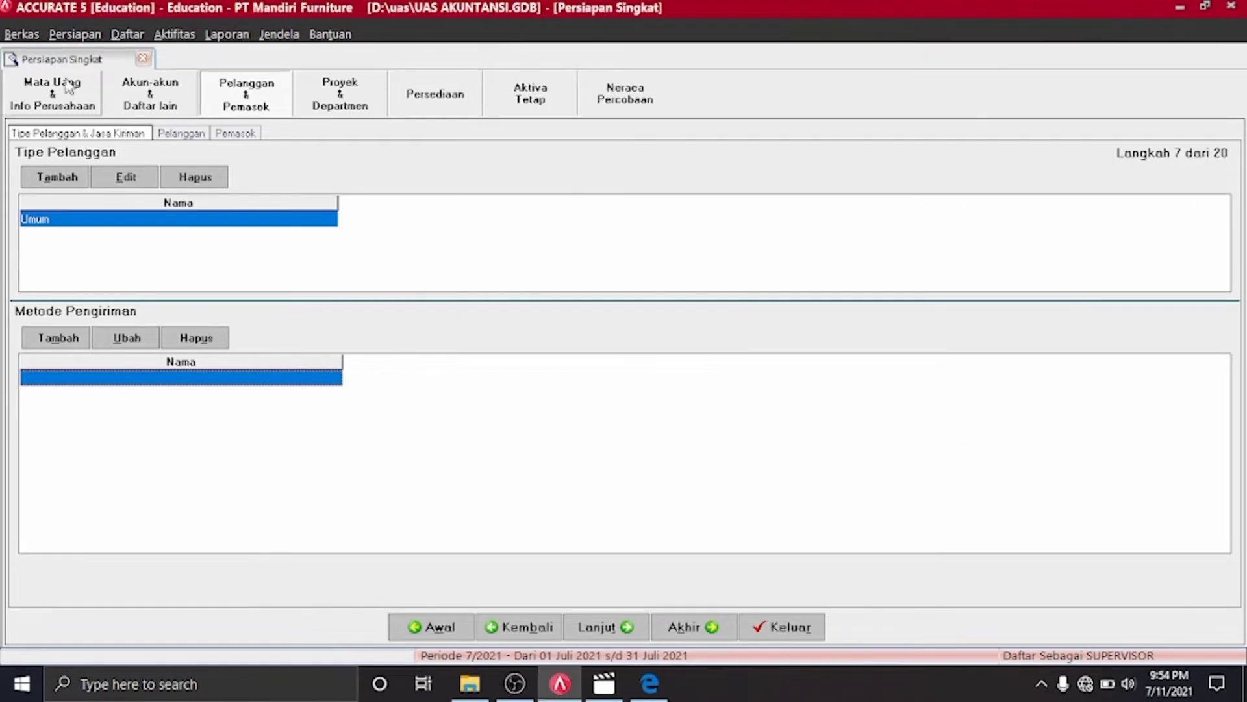
Add customer type UMUM and rename the old Umum type to KHUSUS
{"action": "left_click", "coordinate": [49, 178]}
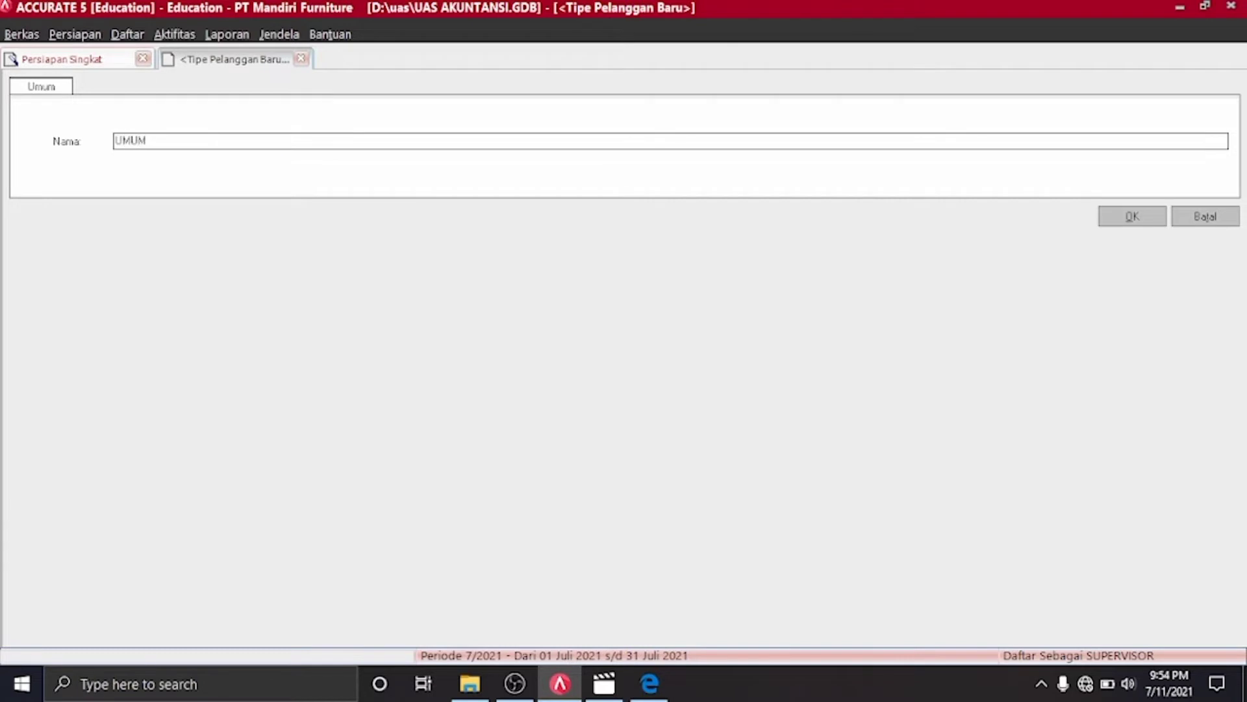
{"action": "type", "text": "UMUM"}
{"action": "key", "text": "Return"}
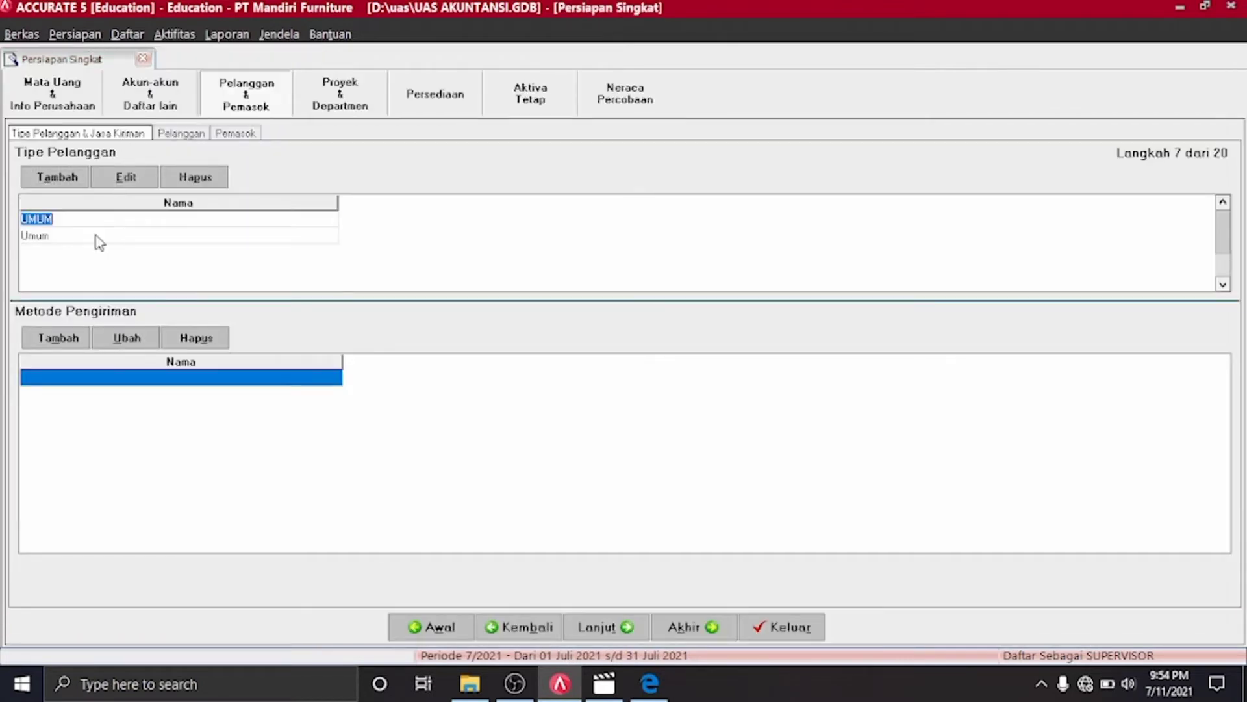
{"action": "left_click", "coordinate": [98, 238]}
{"action": "left_click", "coordinate": [98, 236]}
{"action": "key", "text": "BackSpace"}
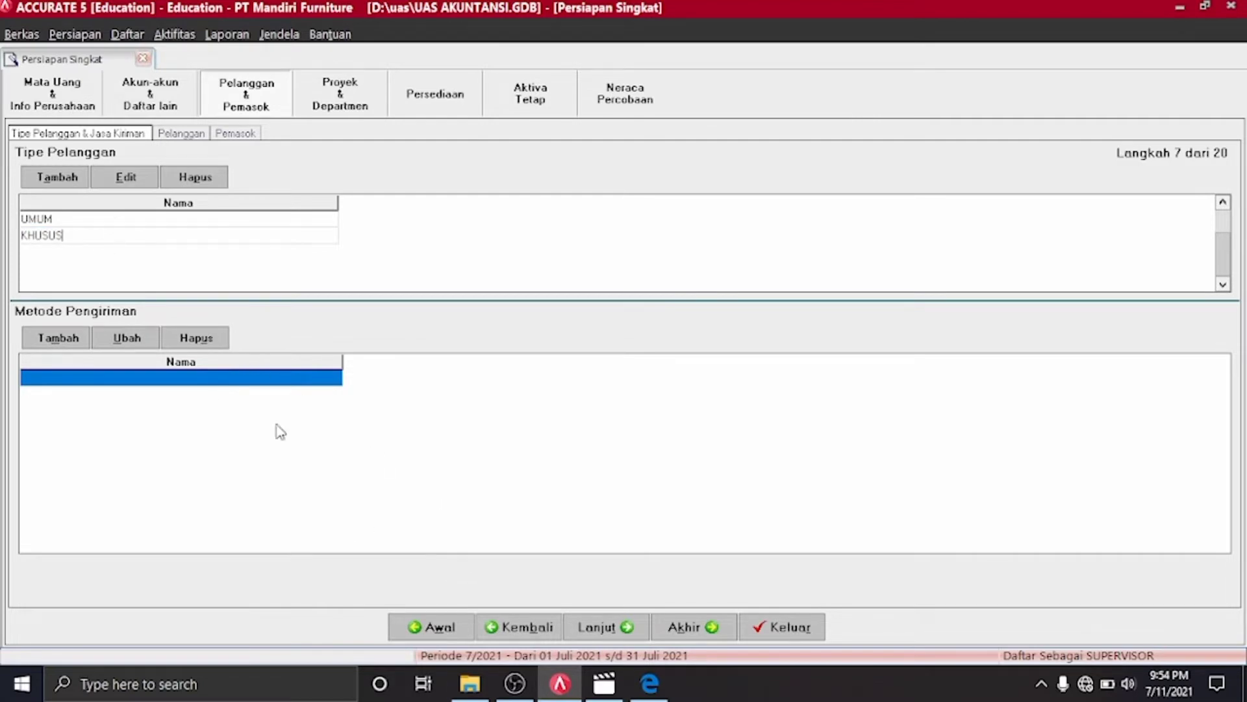
After checking the Materi 2 handout, add Mobil Box as a shipping method
{"action": "left_click", "coordinate": [650, 684]}
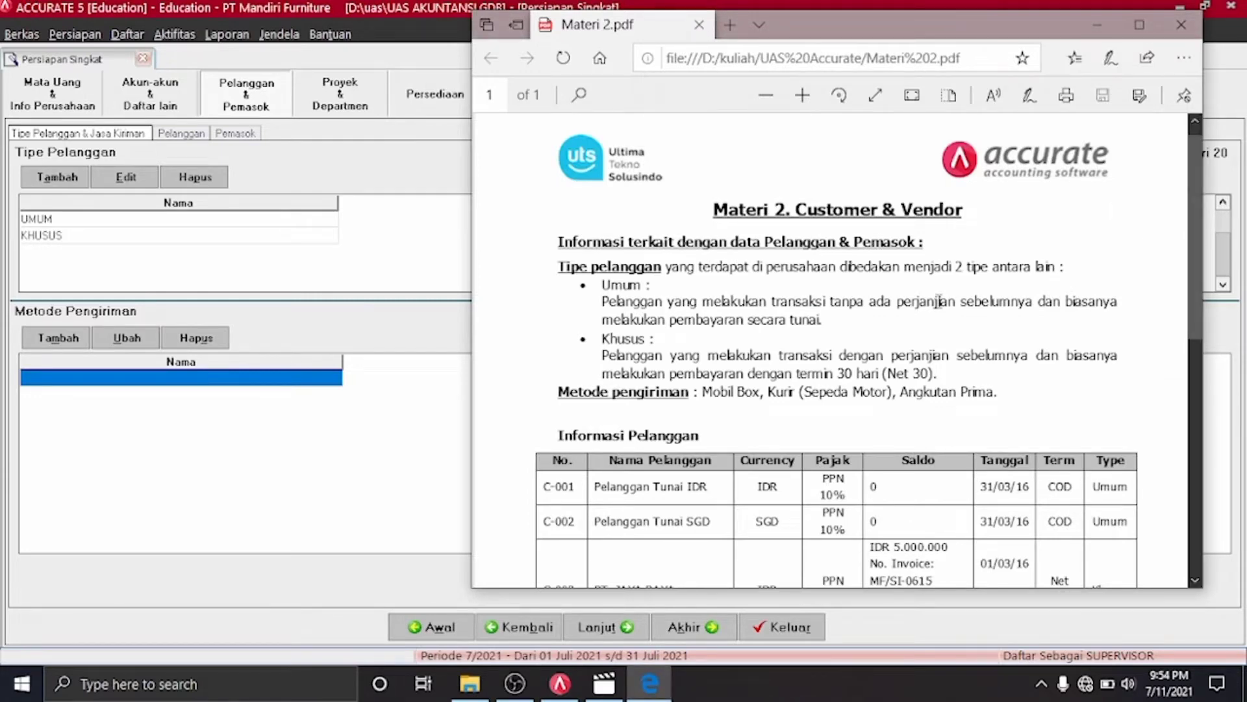
{"action": "left_click", "coordinate": [356, 392]}
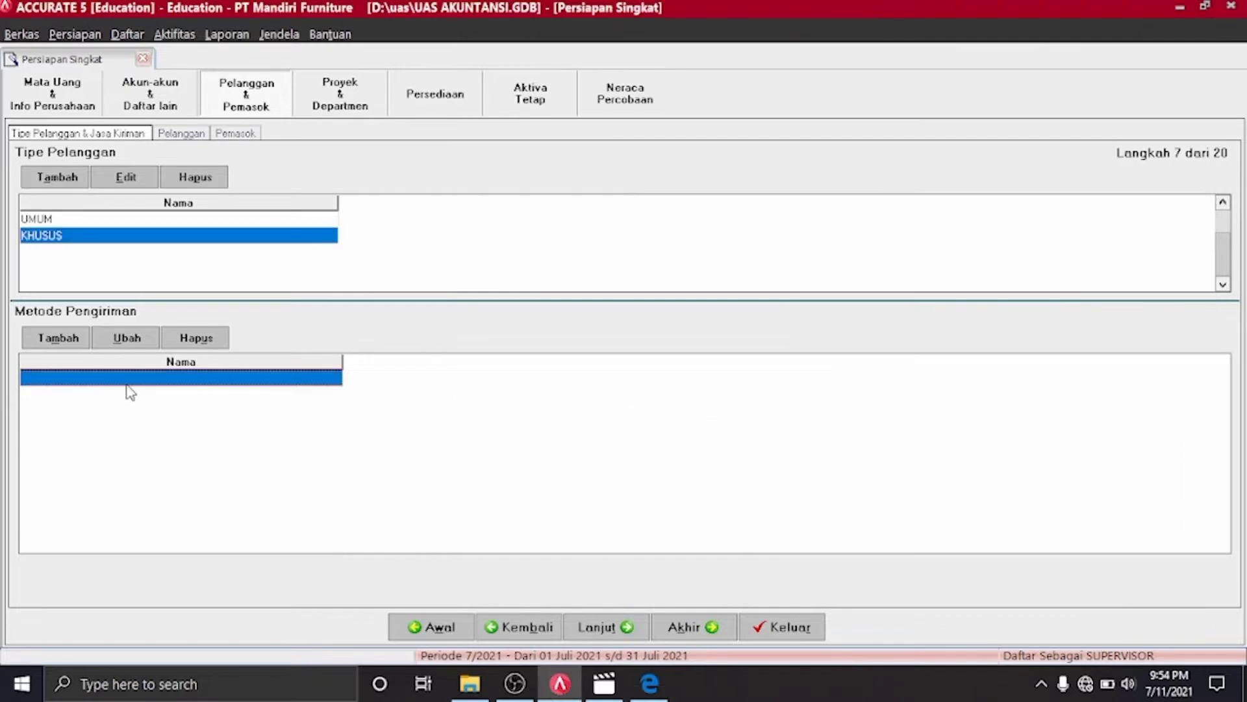
{"action": "left_click", "coordinate": [68, 343]}
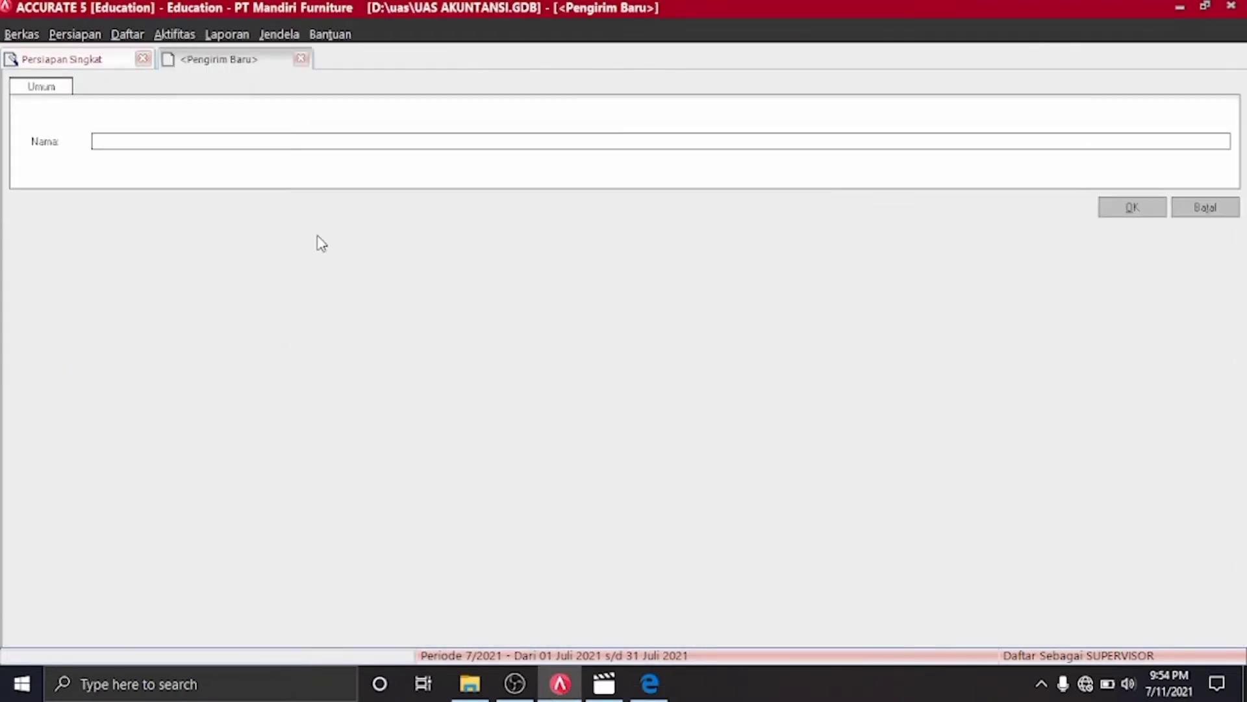
{"action": "type", "text": "Mobil Box"}
{"action": "key", "text": "Return"}
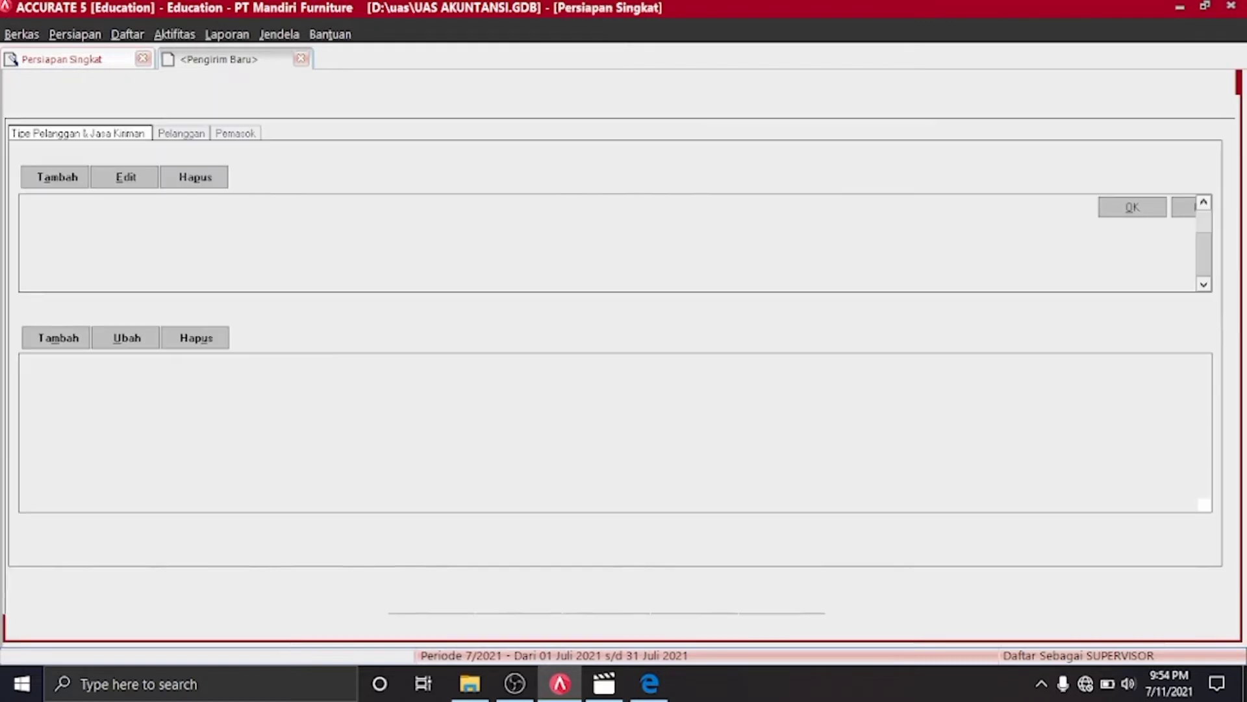
{"action": "left_click", "coordinate": [64, 342]}
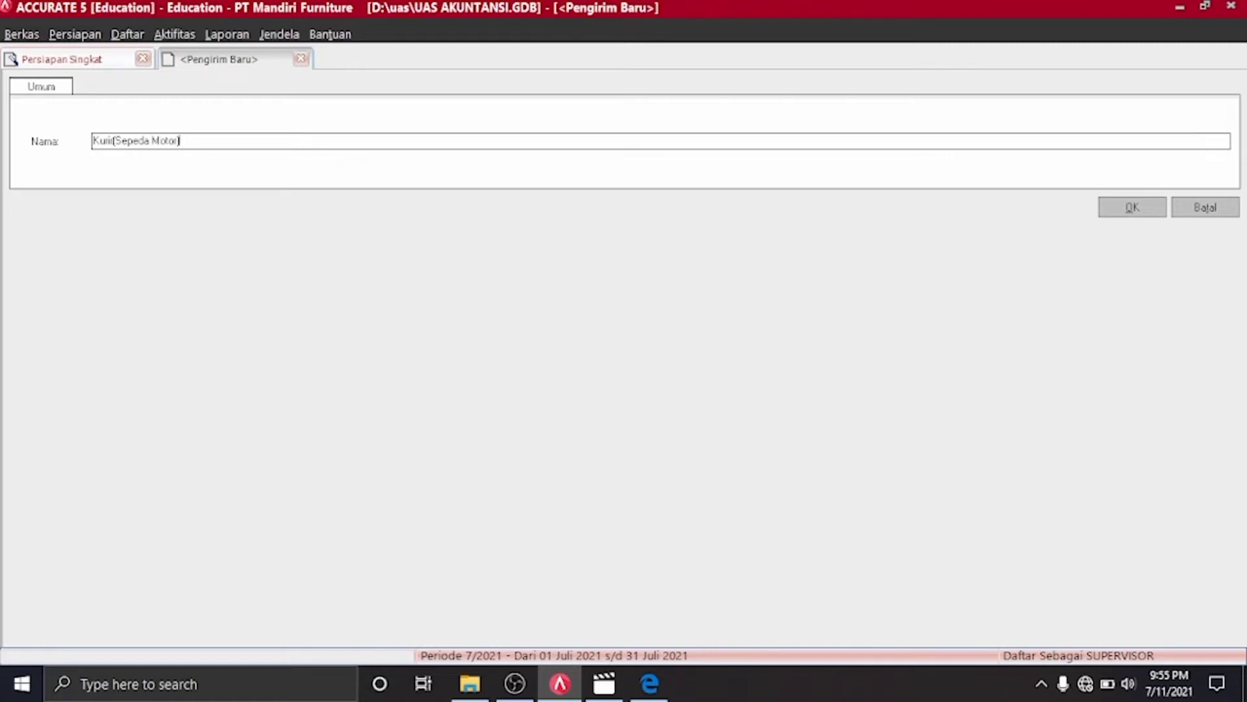
Save Kuli(Sepeda Motor) as a shipping method and dismiss the extra blank Pengirim Baru form
{"action": "key", "text": "Return"}
{"action": "left_click", "coordinate": [74, 342]}
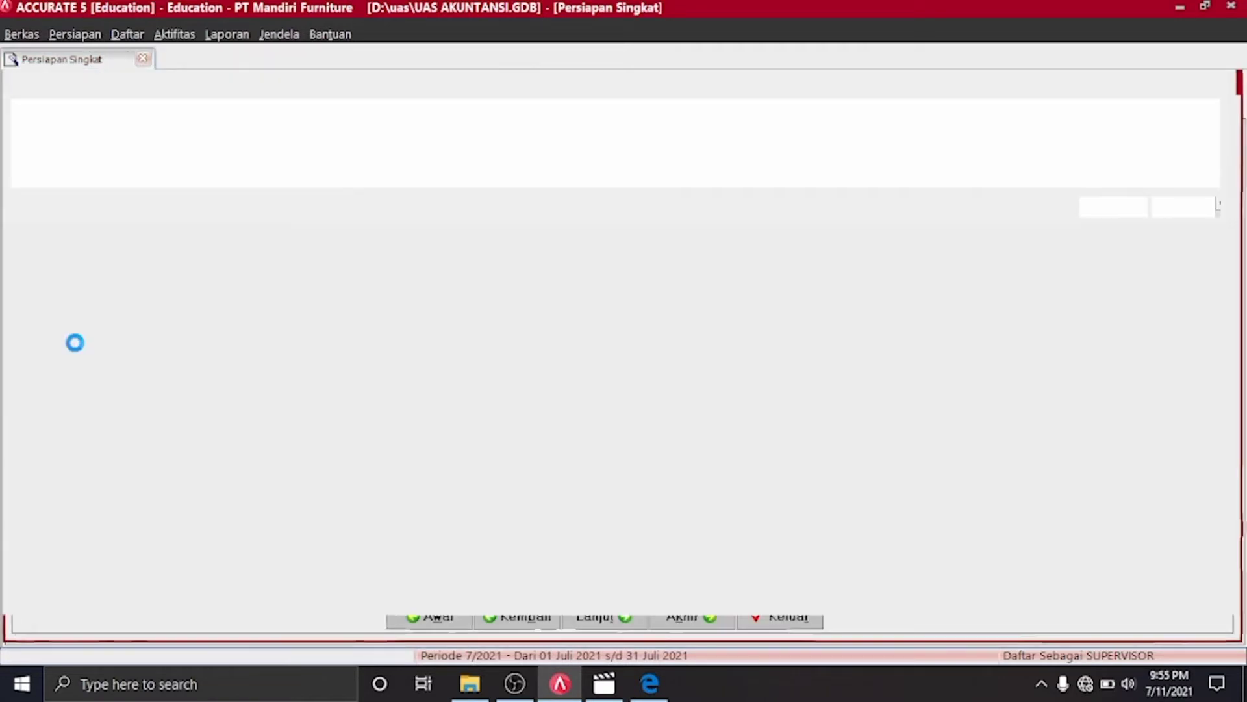
{"action": "left_click", "coordinate": [651, 686]}
{"action": "left_click", "coordinate": [652, 687]}
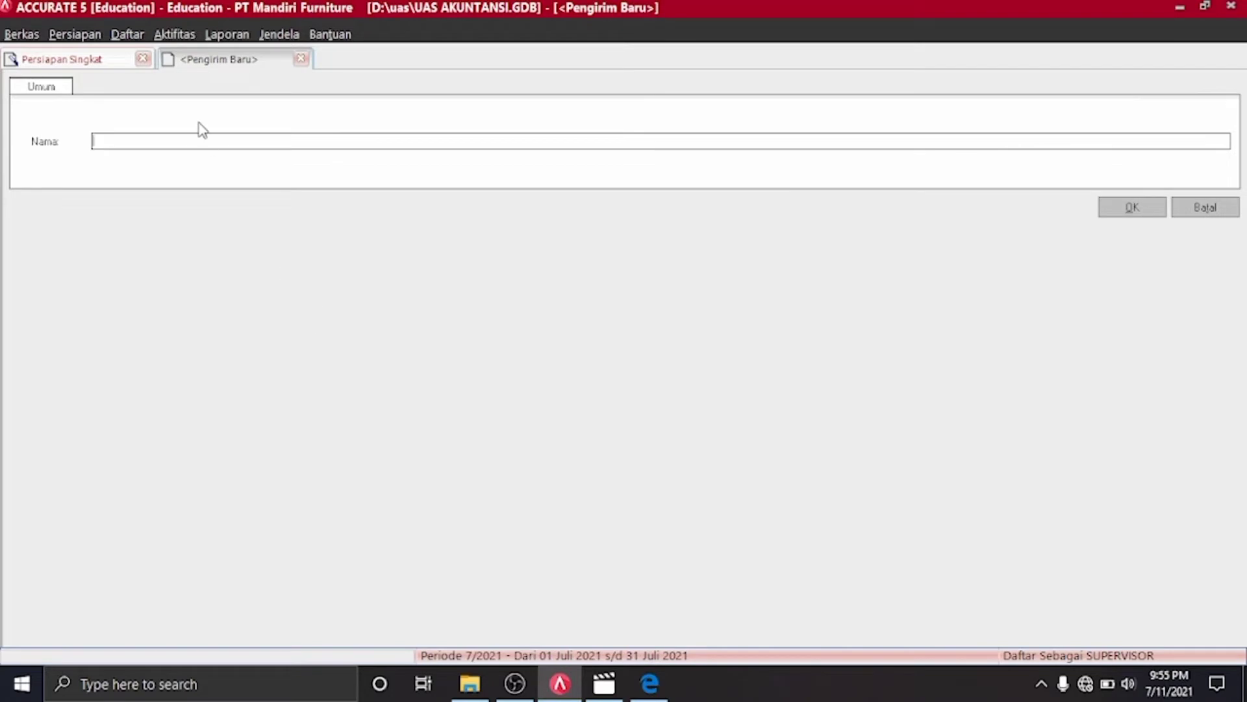
{"action": "type", "text": "4"}
{"action": "key", "text": "Return"}
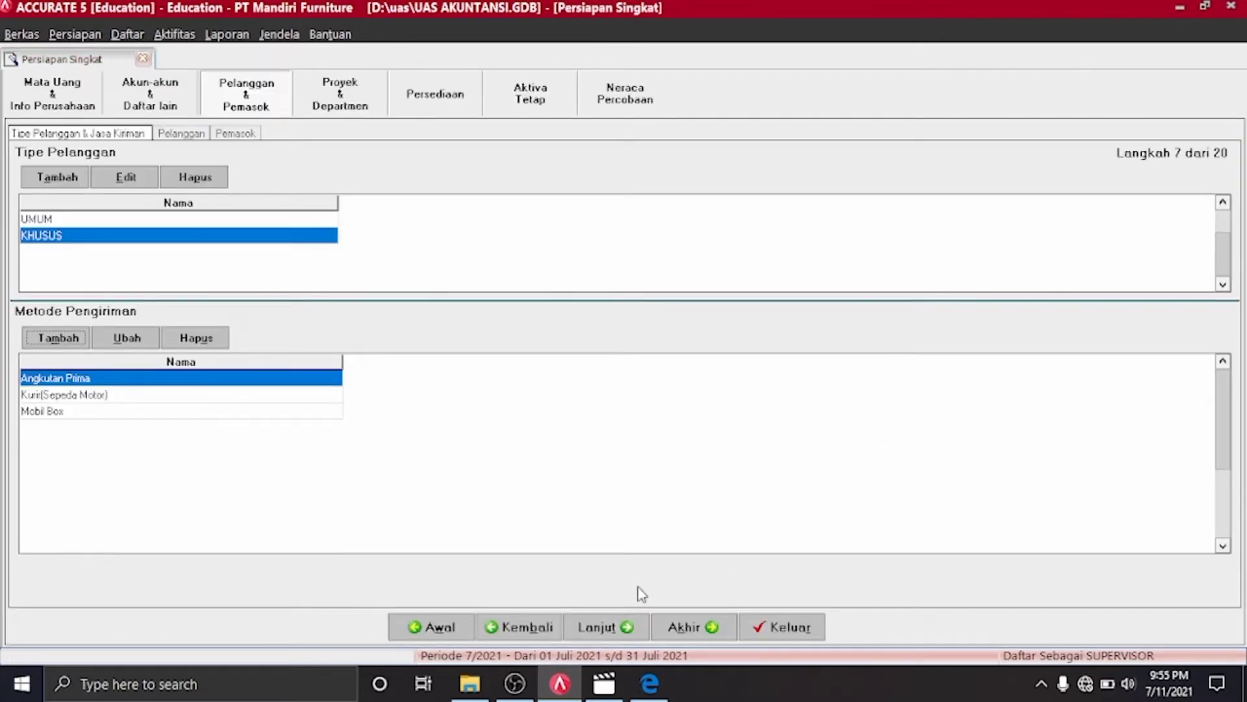
Advance to step 8 Pelanggan and load Tabel 2 Daftar Pelanggan.xls into the customer import form
{"action": "left_click", "coordinate": [626, 628]}
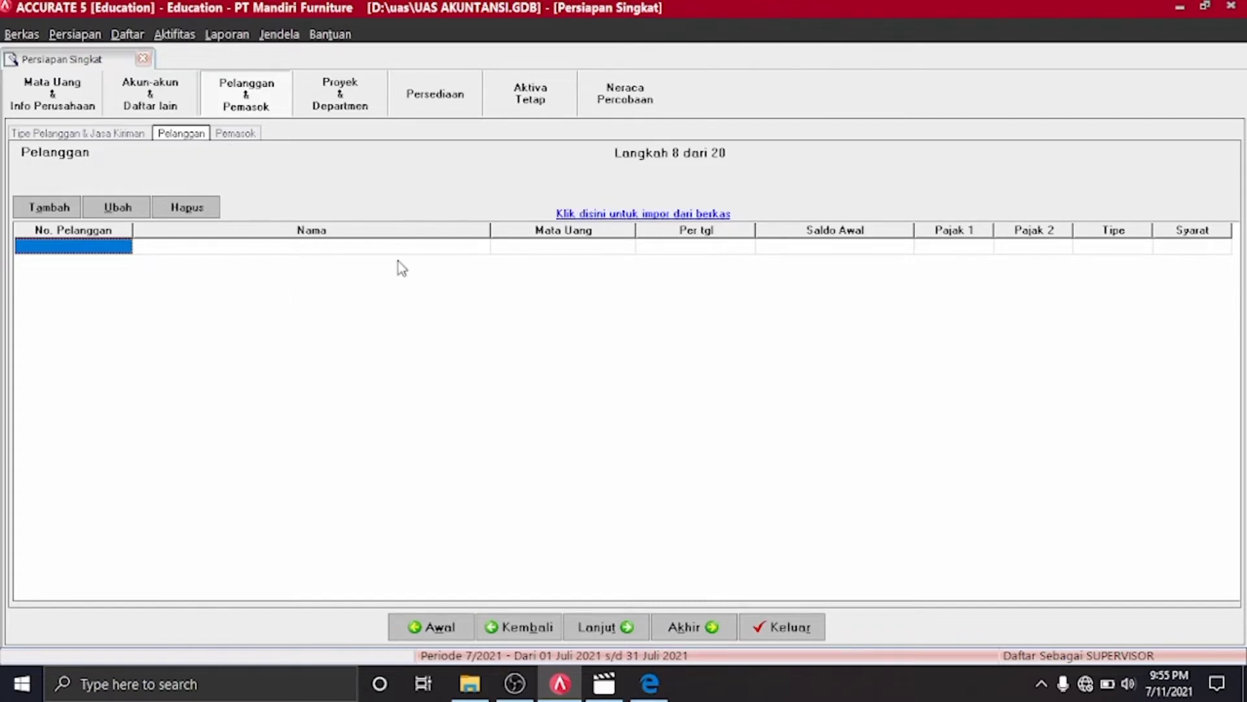
{"action": "left_click", "coordinate": [633, 219]}
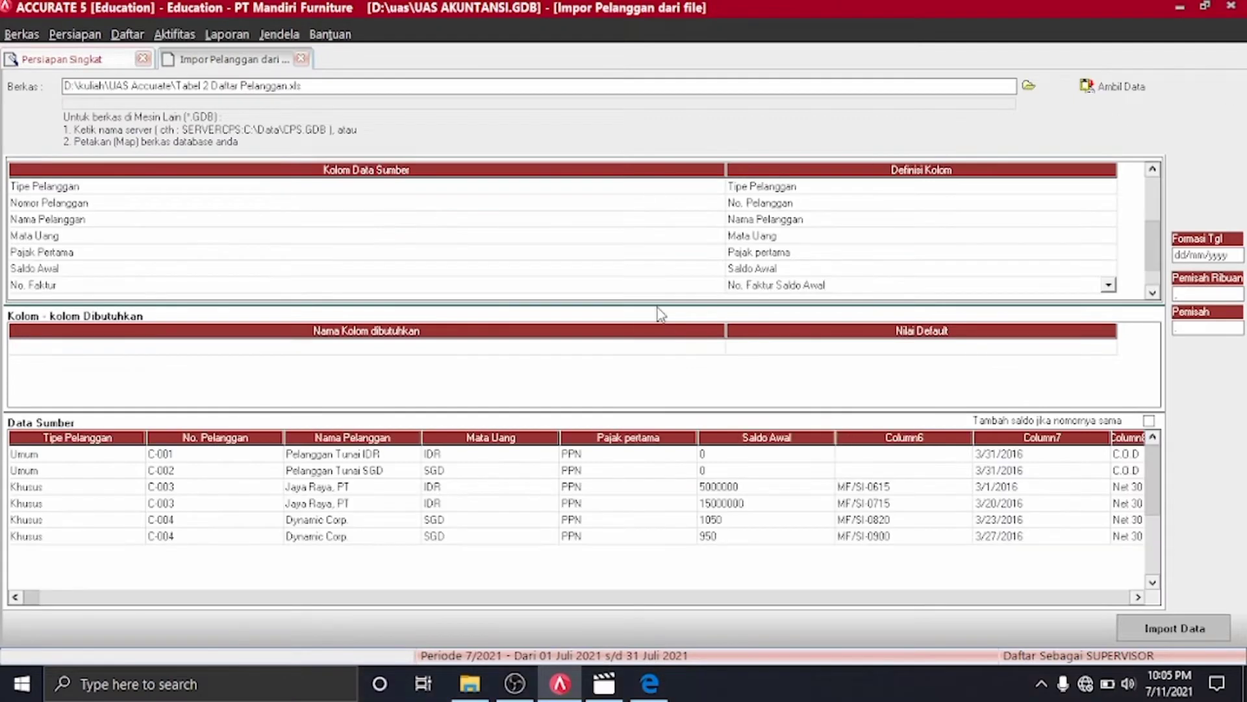
Reload the customer file and delete its header row from the source data
{"action": "left_click", "coordinate": [1091, 85]}
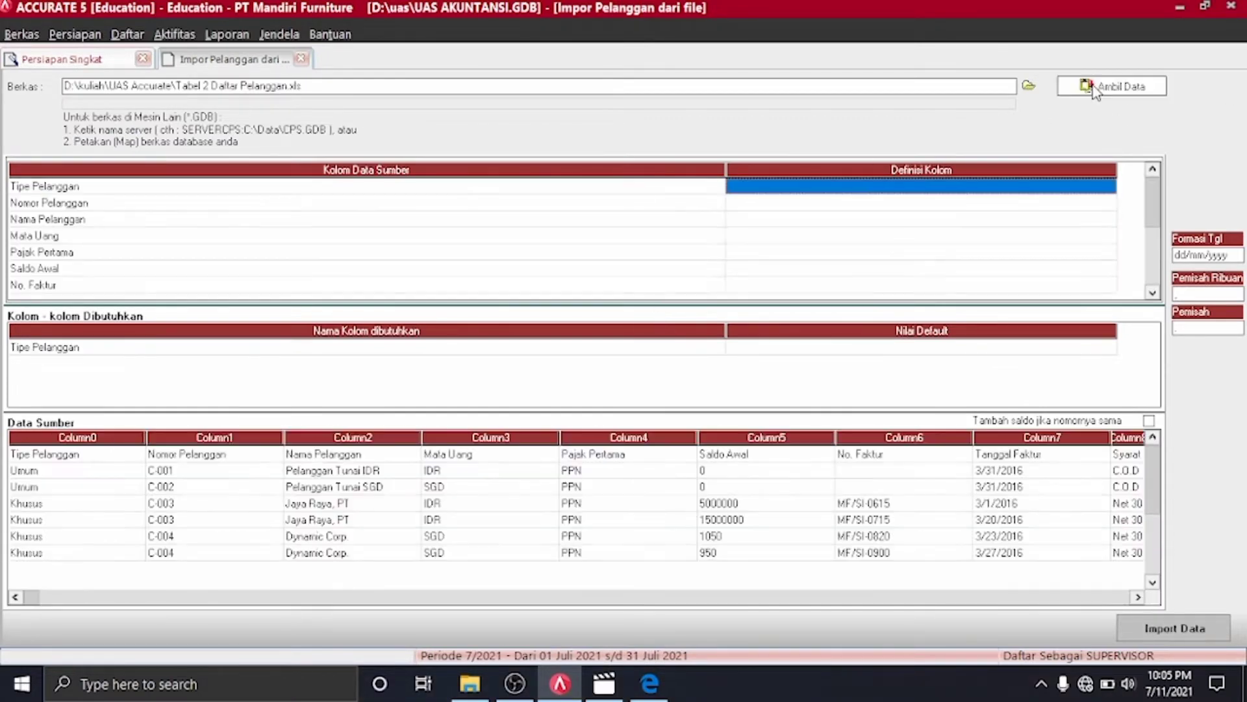
{"action": "left_click", "coordinate": [142, 453]}
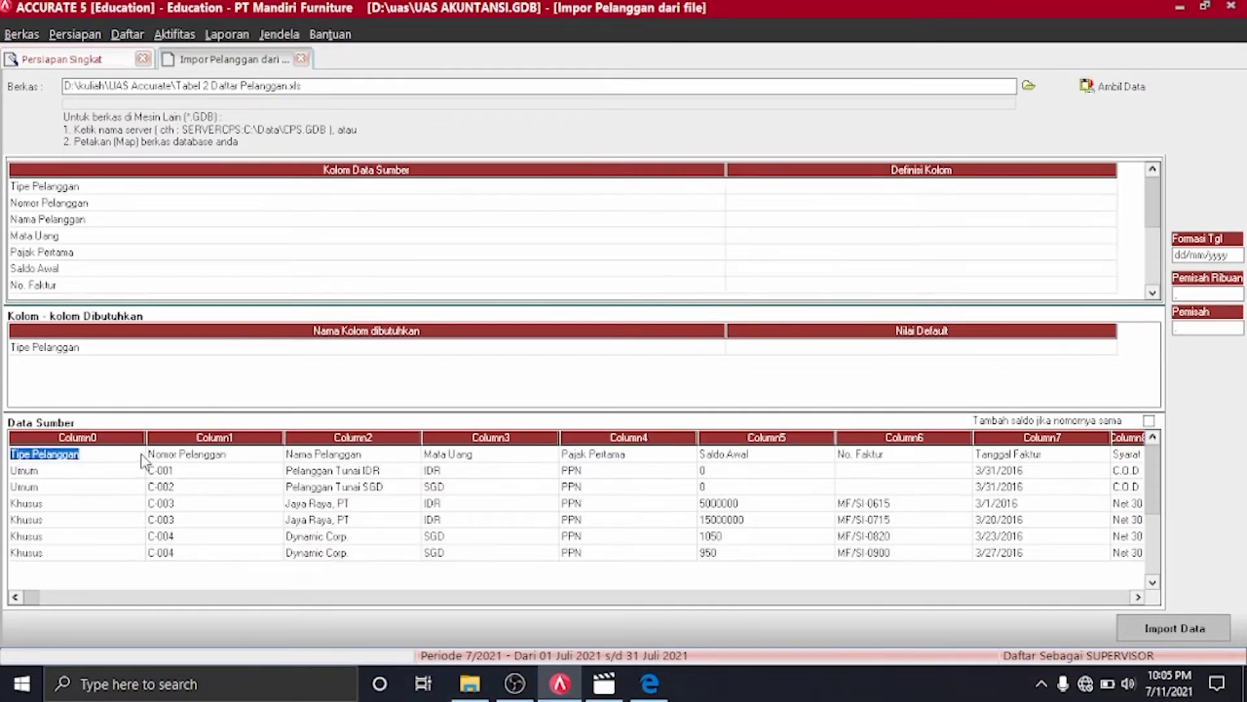
{"action": "left_click", "coordinate": [170, 457]}
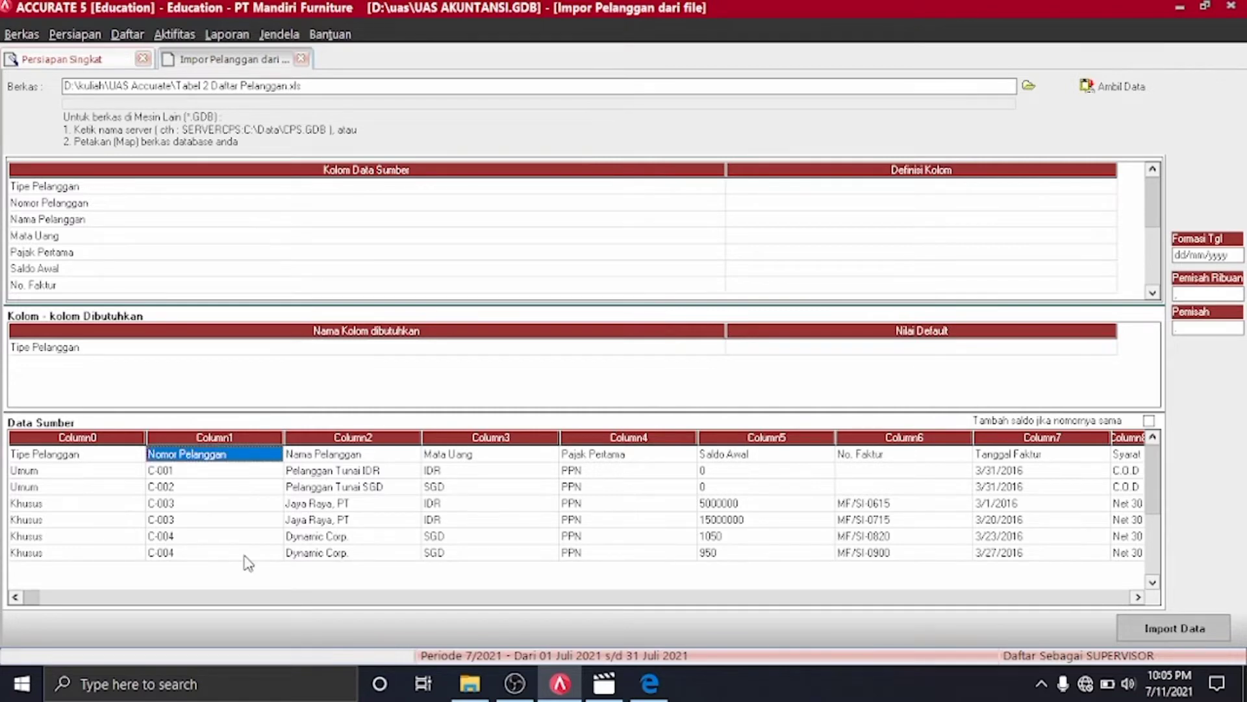
{"action": "key", "text": "ctrl+Delete"}
{"action": "key", "text": "Return"}
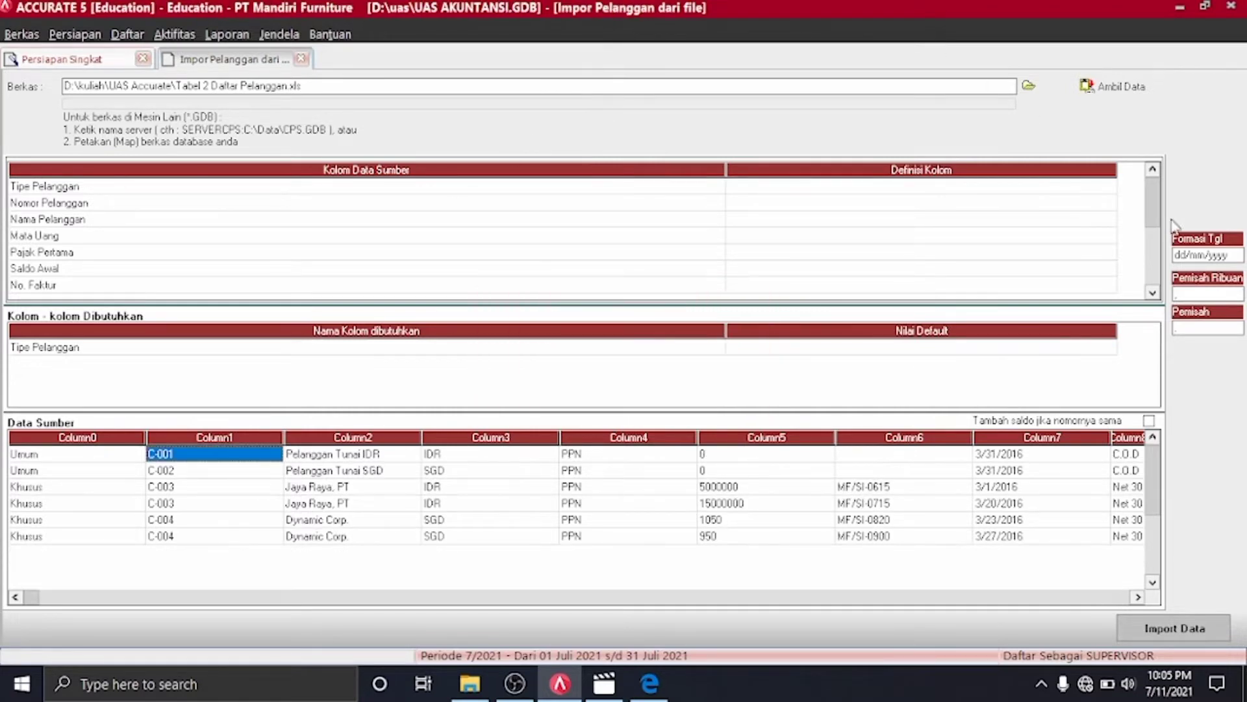
Map the first source column to the Tipe Pelanggan field
{"action": "left_click", "coordinate": [1109, 188]}
{"action": "left_click", "coordinate": [1110, 188]}
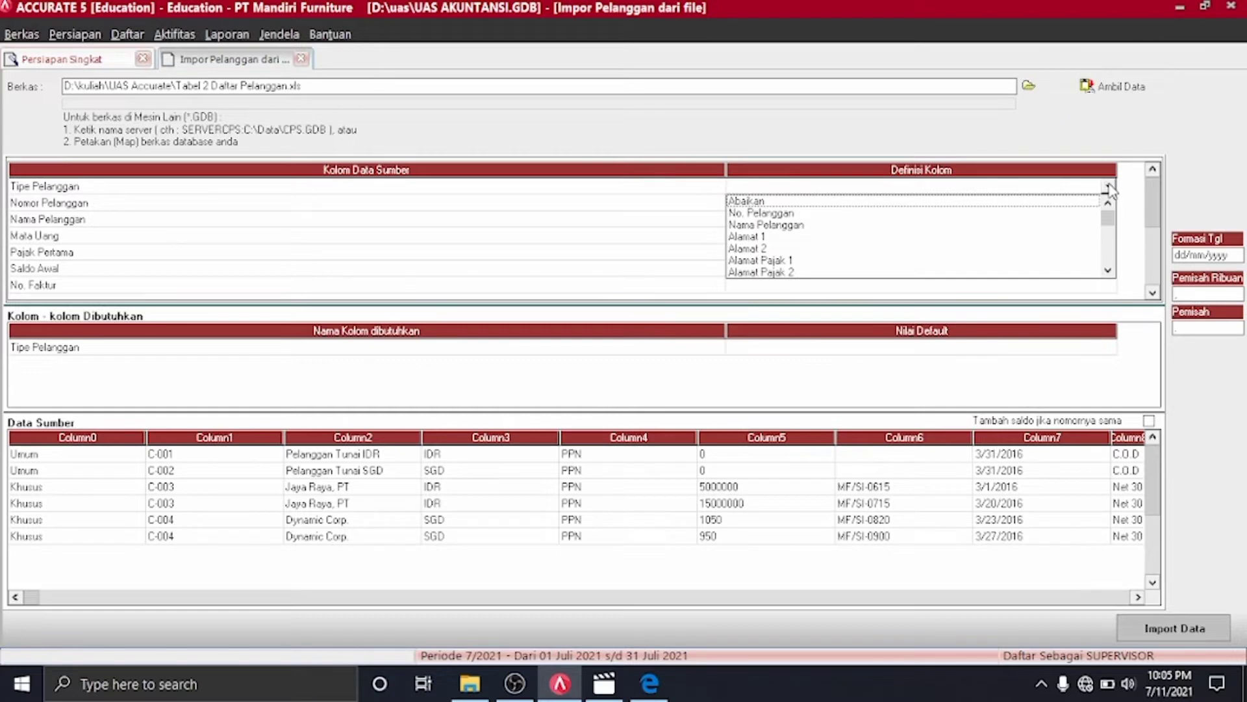
{"action": "key", "text": "t"}
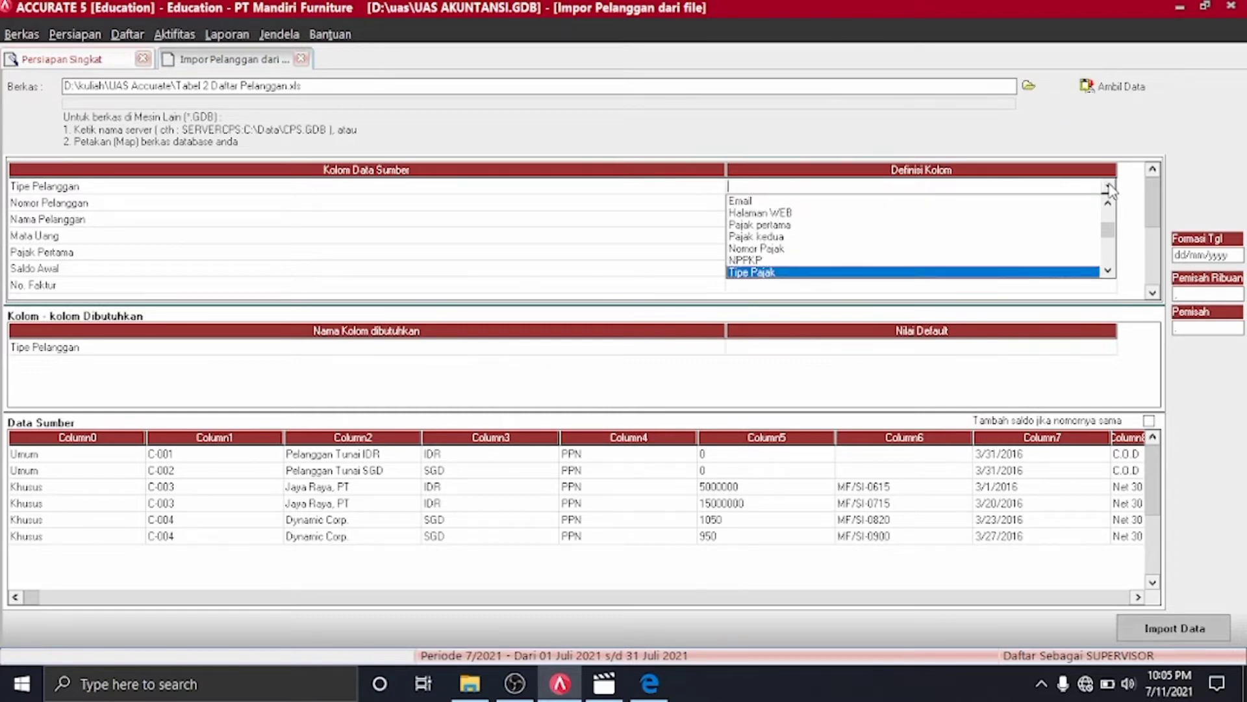
{"action": "left_click", "coordinate": [1108, 270]}
{"action": "left_click", "coordinate": [1107, 270]}
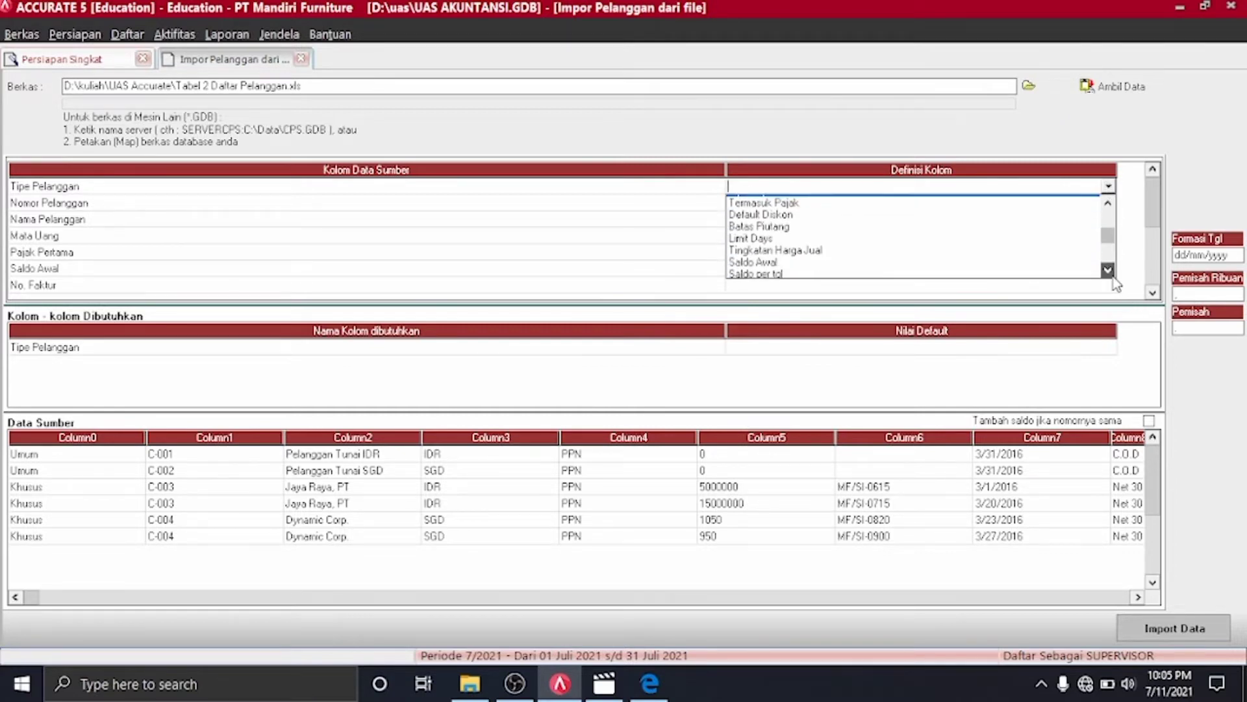
{"action": "left_click", "coordinate": [772, 224]}
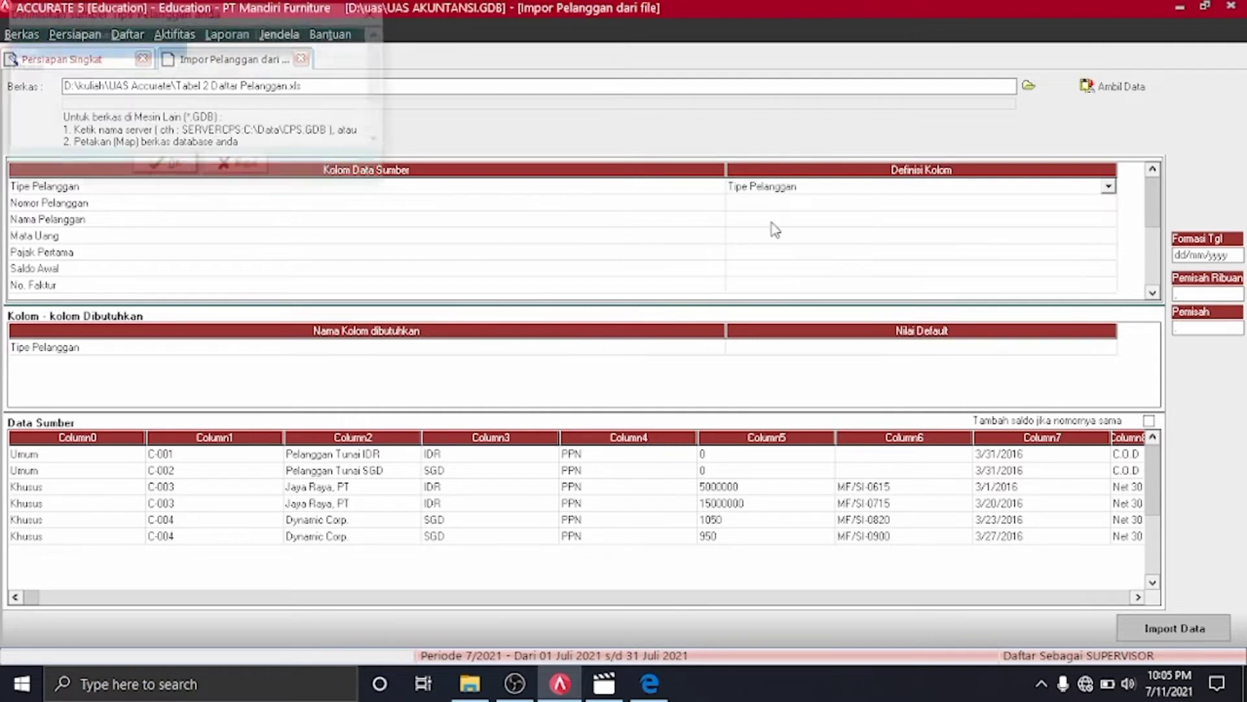
Define source values Umum as customer type UMUM and Khusus as KHUSUS
{"action": "left_click", "coordinate": [305, 51]}
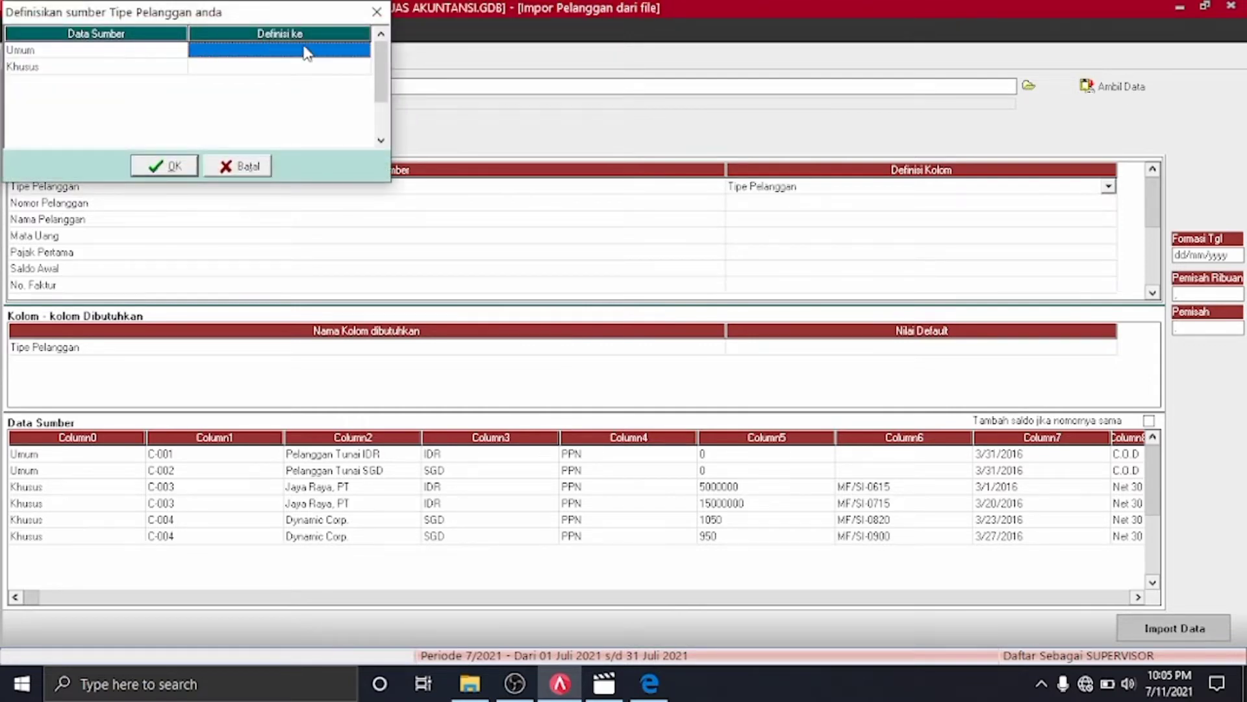
{"action": "left_click", "coordinate": [322, 49]}
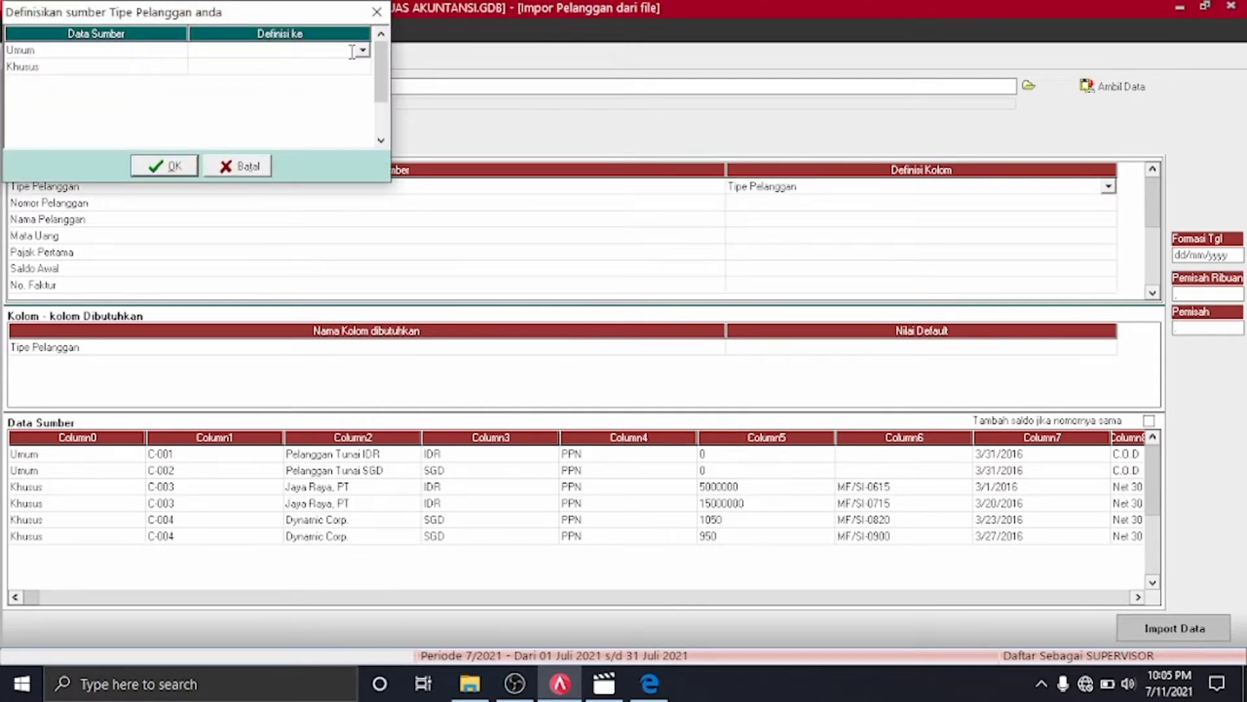
{"action": "left_click", "coordinate": [358, 54]}
{"action": "left_click", "coordinate": [329, 61]}
{"action": "left_click", "coordinate": [361, 69]}
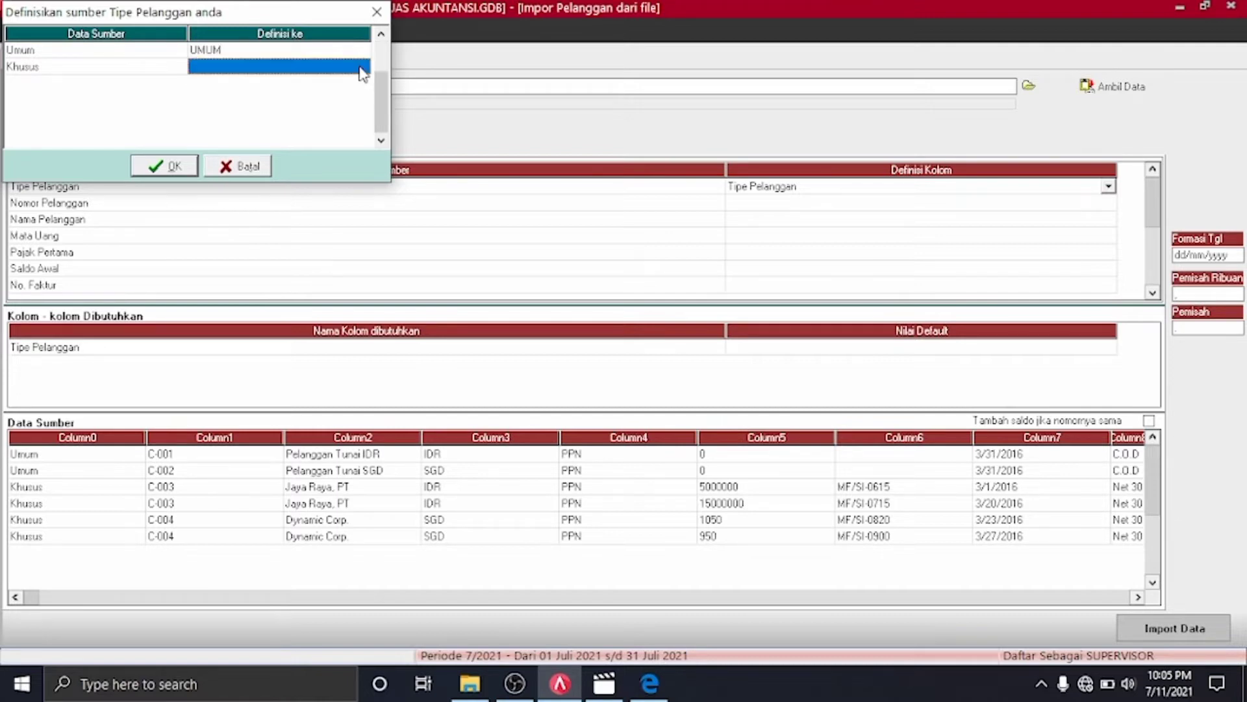
{"action": "left_click", "coordinate": [363, 70]}
{"action": "left_click", "coordinate": [363, 68]}
{"action": "left_click", "coordinate": [335, 80]}
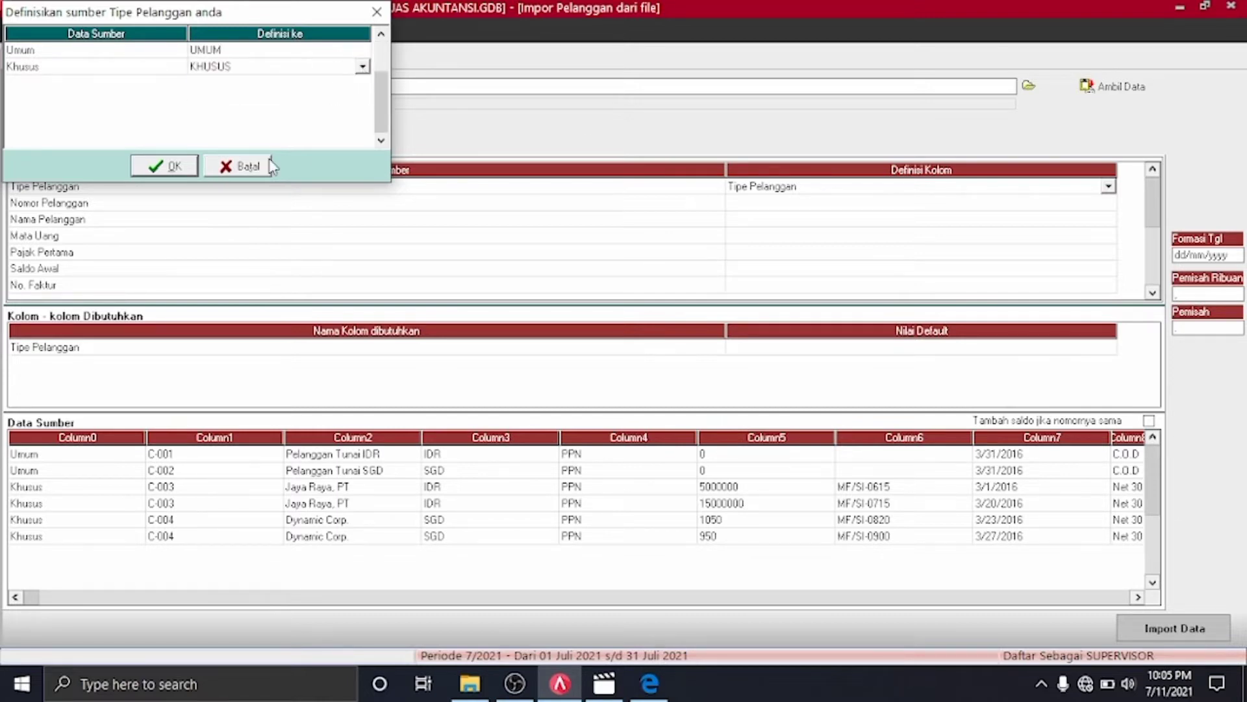
{"action": "left_click", "coordinate": [167, 167]}
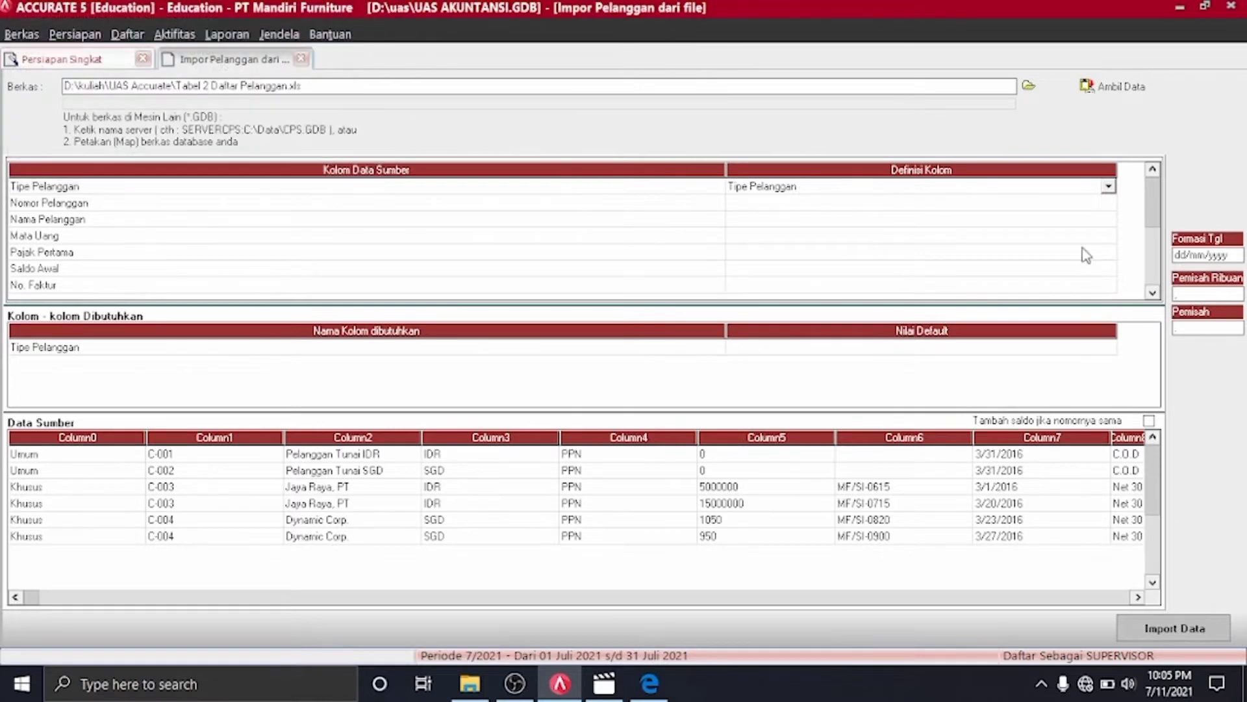
{"action": "left_click", "coordinate": [1109, 208]}
{"action": "left_click", "coordinate": [1109, 204]}
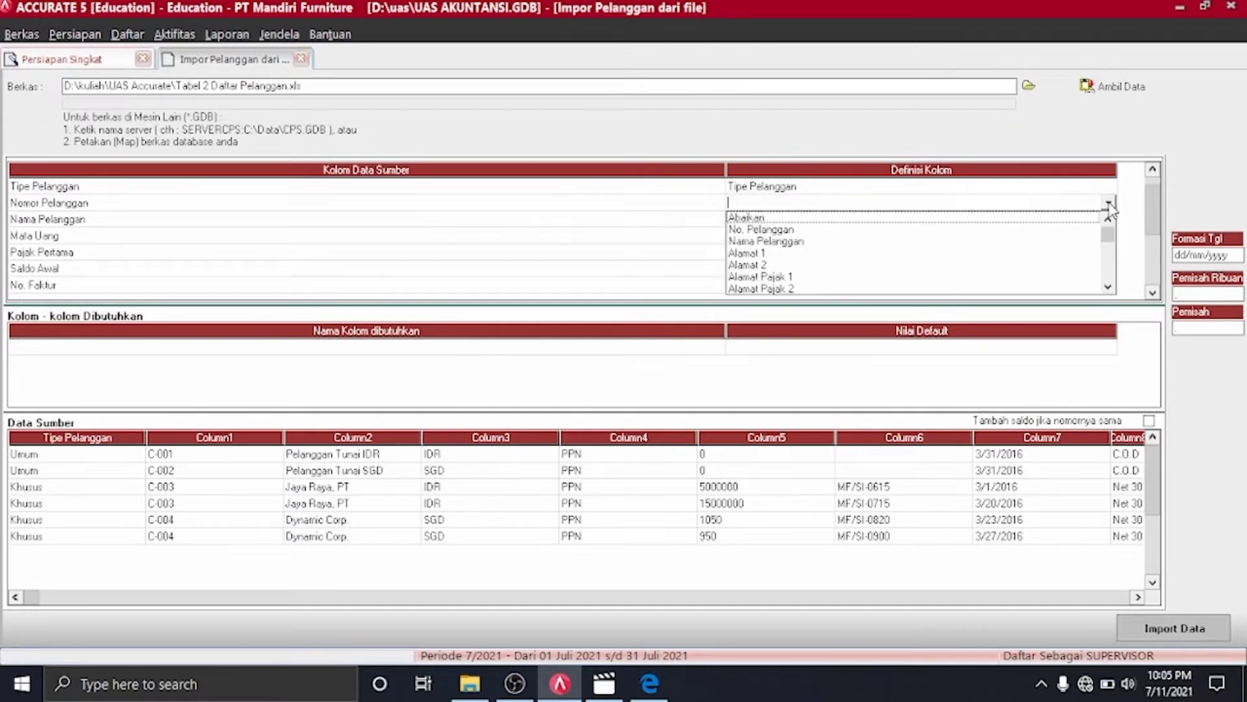
Map the customer number and name columns to No. Pelanggan and Nama Pelanggan
{"action": "left_click", "coordinate": [862, 232]}
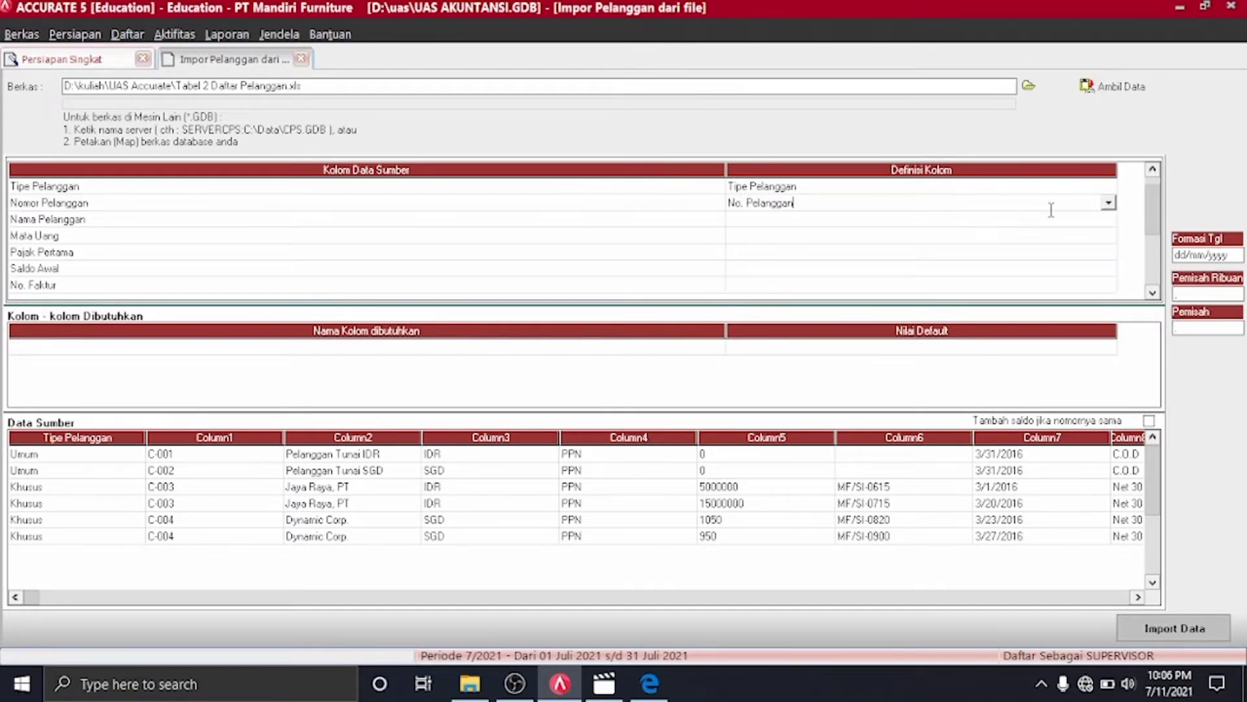
{"action": "left_click", "coordinate": [1078, 219]}
{"action": "left_click", "coordinate": [1082, 221]}
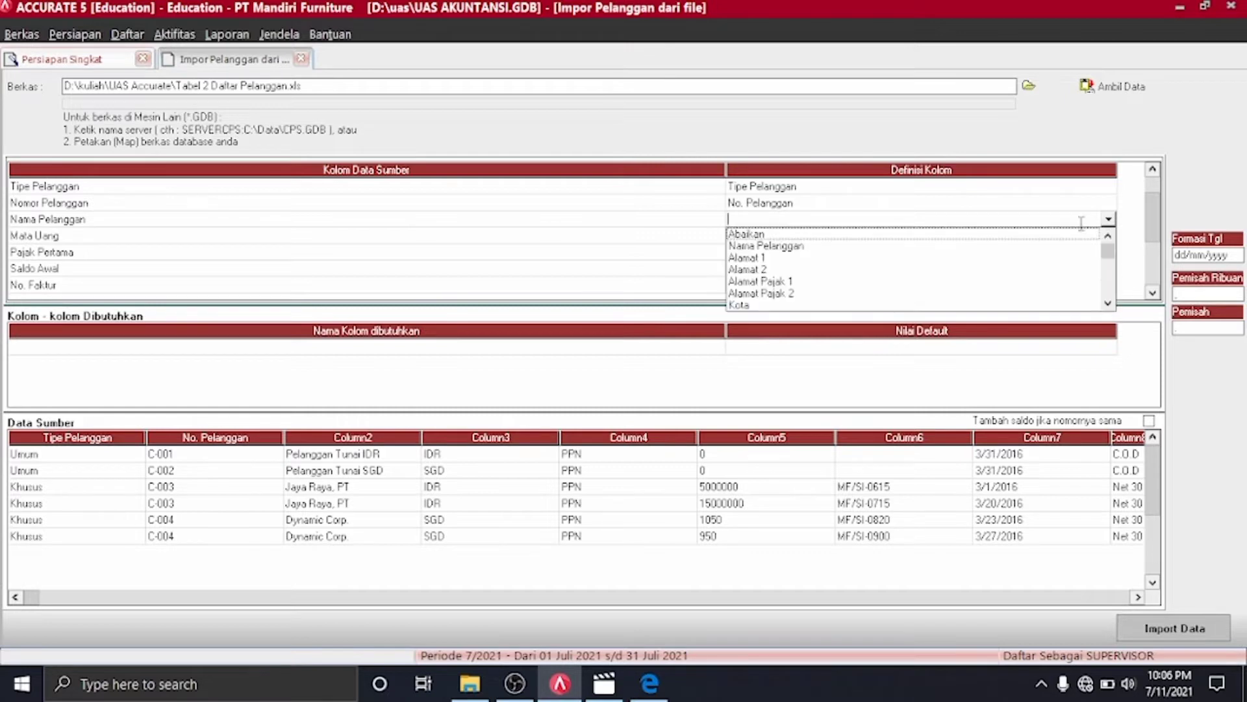
{"action": "left_click", "coordinate": [747, 246]}
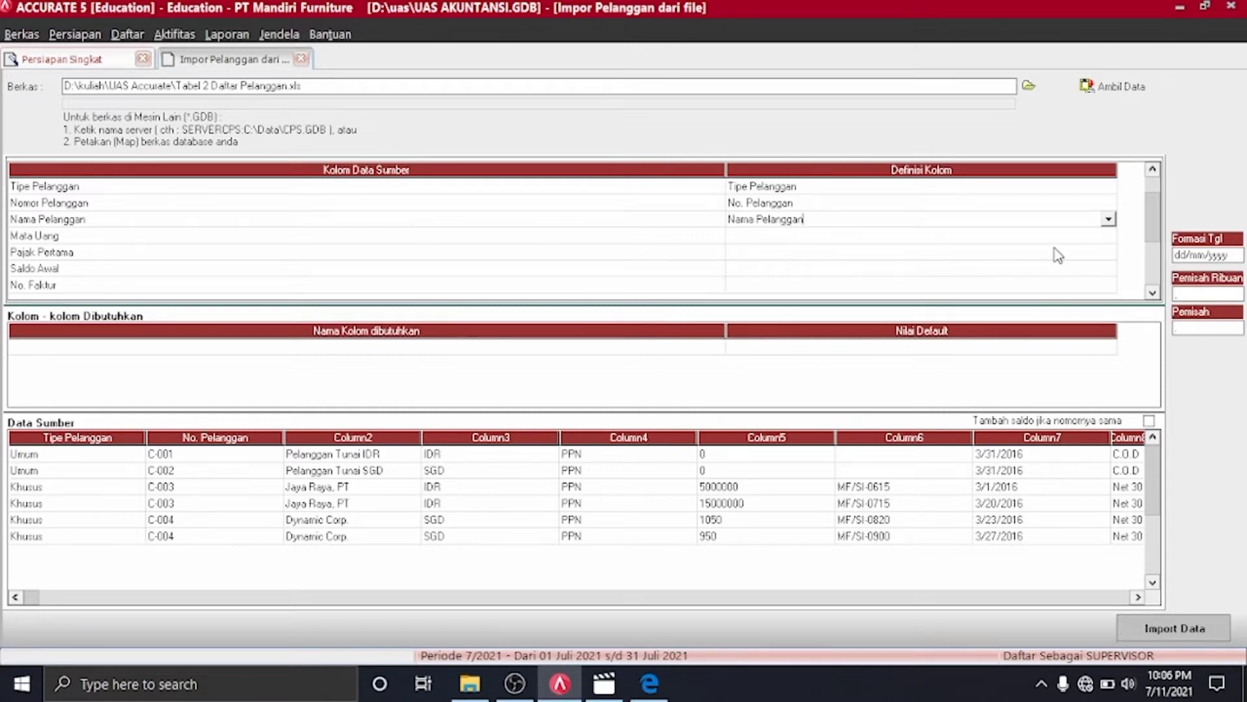
Map the currency column to Mata Uang, with IDR to IDR and SGD to SGD
{"action": "left_click", "coordinate": [1111, 240]}
{"action": "left_click", "coordinate": [1111, 240]}
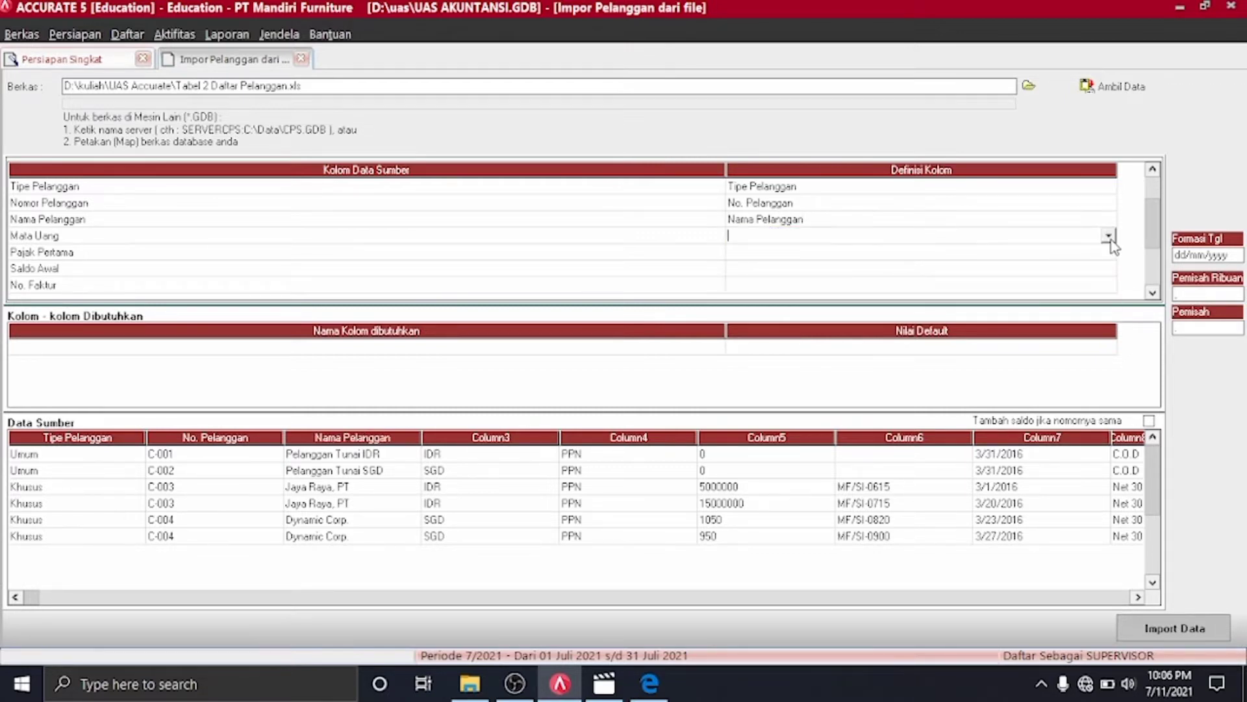
{"action": "left_click", "coordinate": [1108, 236]}
{"action": "scroll", "coordinate": [1035, 306], "scroll_direction": "down", "scroll_amount": 3}
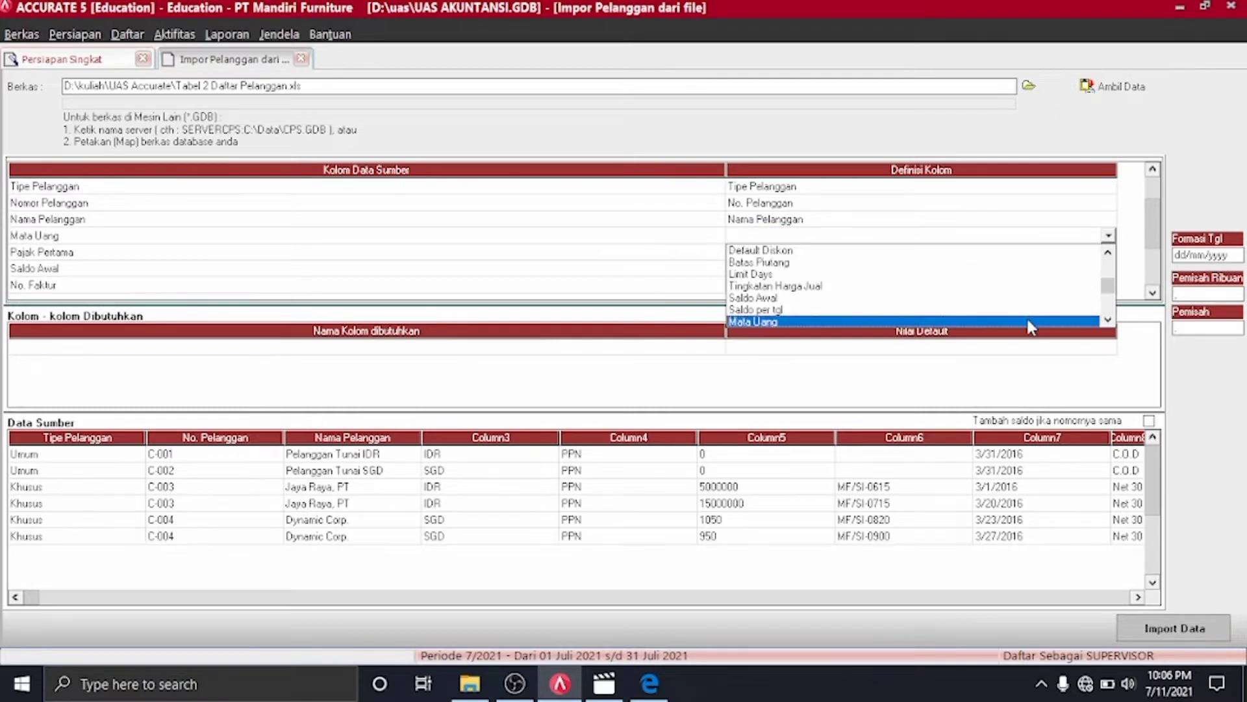
{"action": "left_click", "coordinate": [1028, 320]}
{"action": "left_click", "coordinate": [328, 51]}
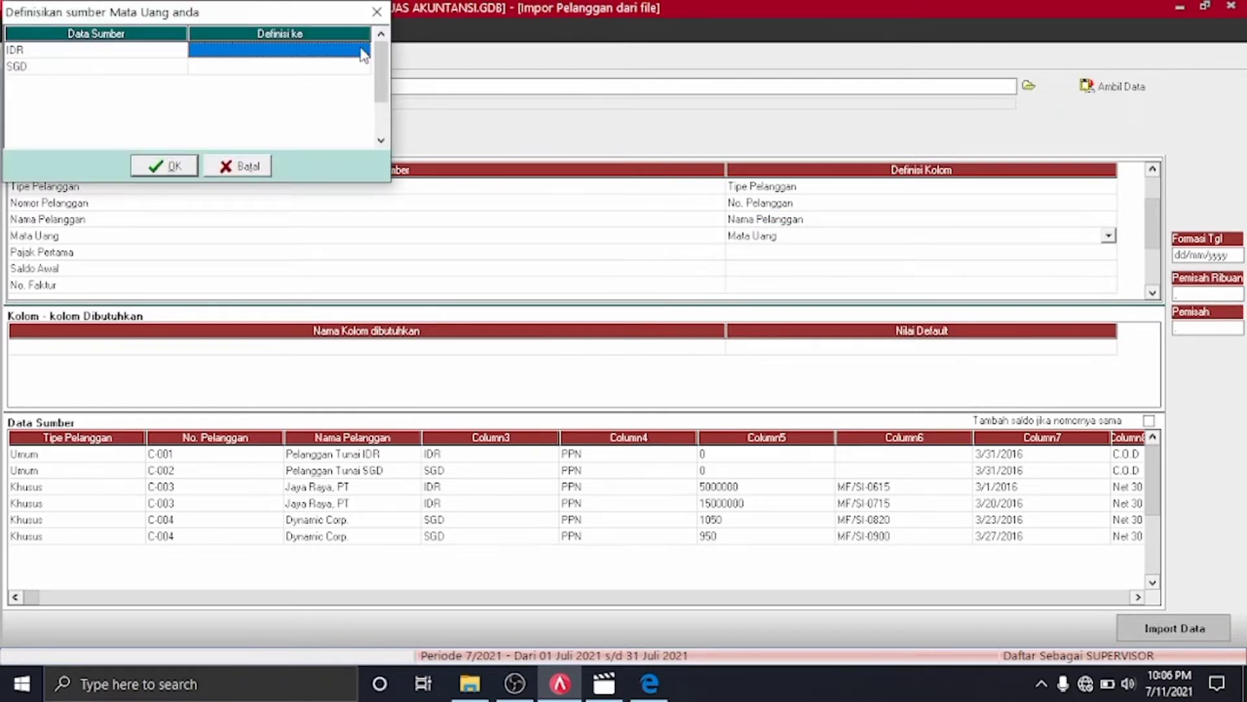
{"action": "left_click", "coordinate": [362, 54]}
{"action": "left_click", "coordinate": [362, 50]}
{"action": "left_click", "coordinate": [345, 62]}
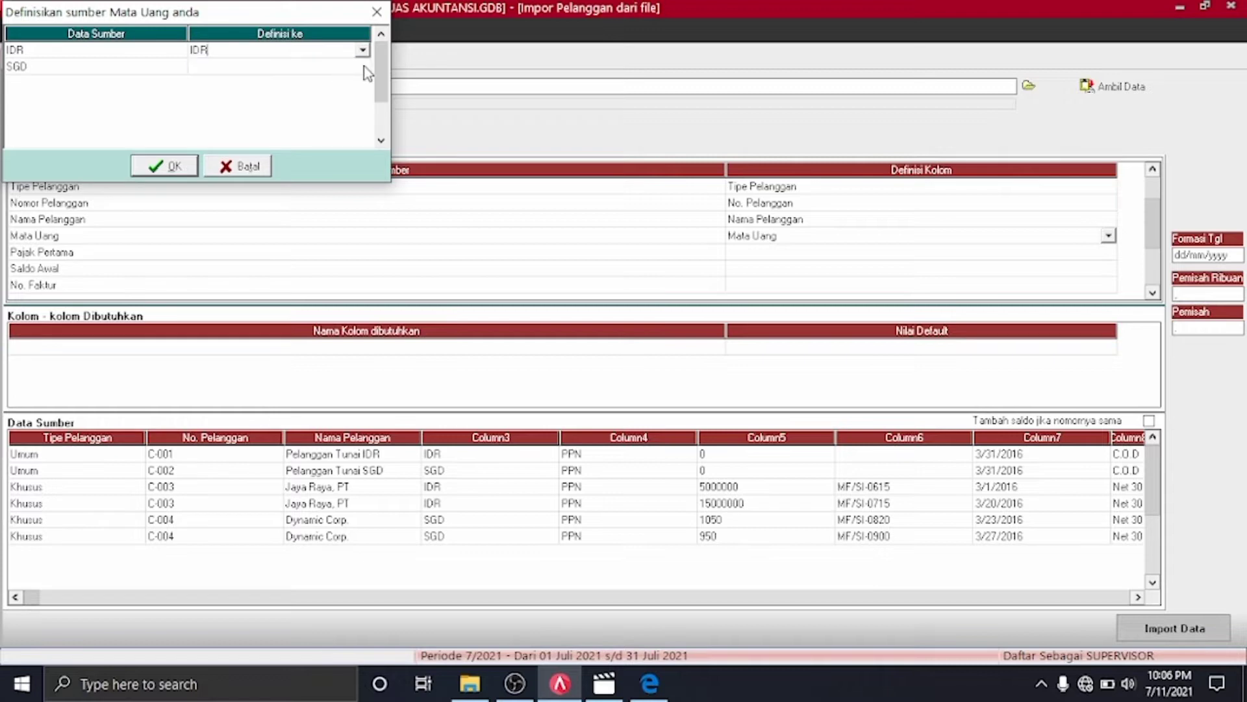
{"action": "left_click", "coordinate": [364, 66]}
{"action": "left_click", "coordinate": [362, 67]}
{"action": "left_click", "coordinate": [313, 92]}
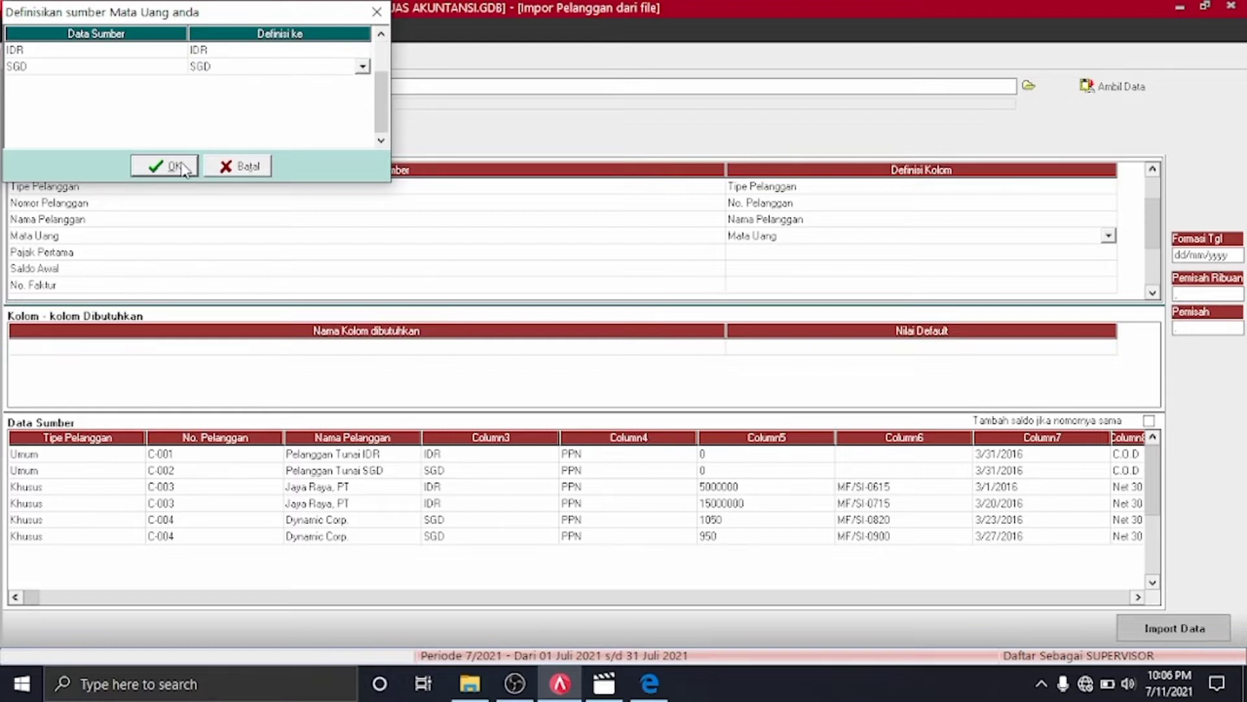
{"action": "left_click", "coordinate": [171, 166]}
Map the tax column to Pajak pertama, defining its PPN value as PPN
{"action": "left_click", "coordinate": [1117, 254]}
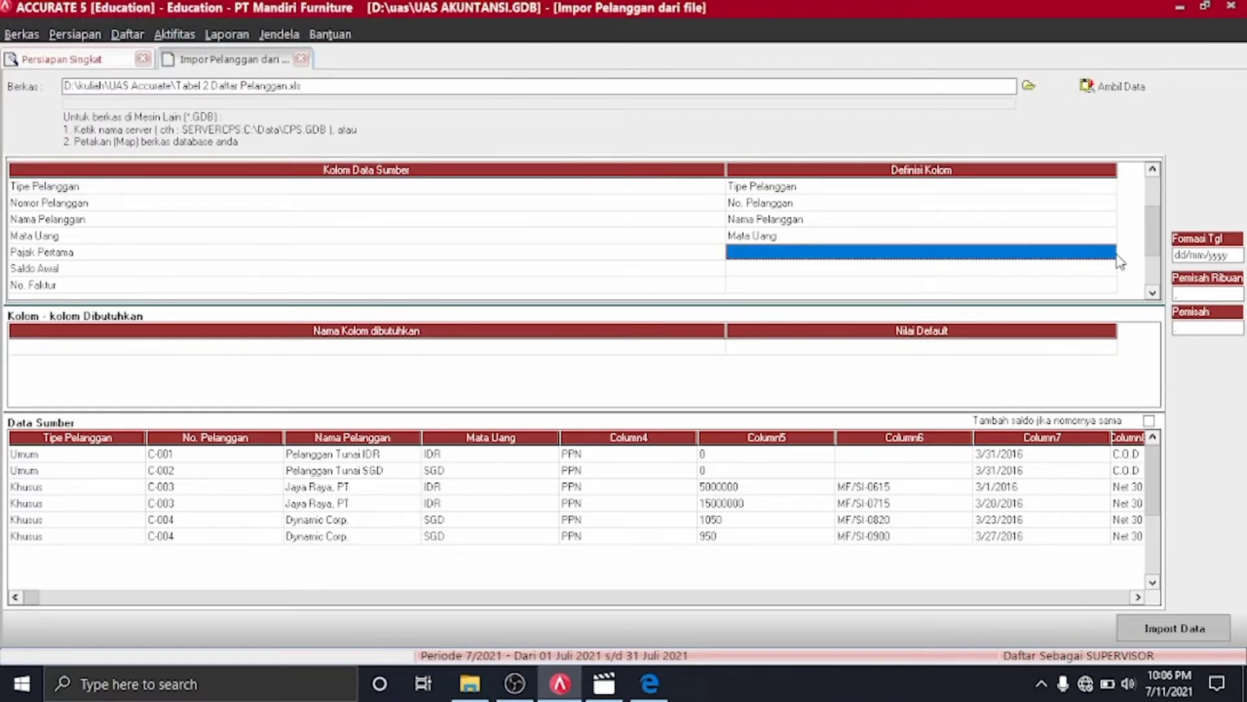
{"action": "left_click", "coordinate": [1104, 253]}
{"action": "left_click", "coordinate": [1109, 253]}
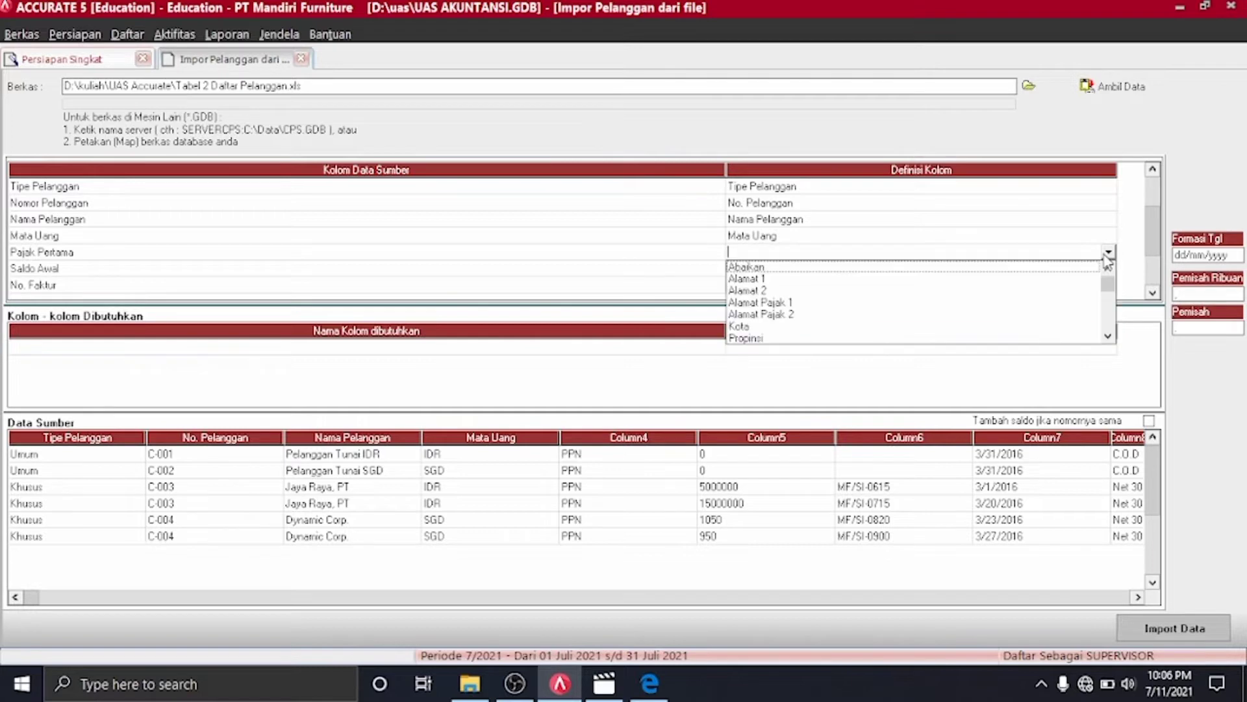
{"action": "type", "text": "pa"}
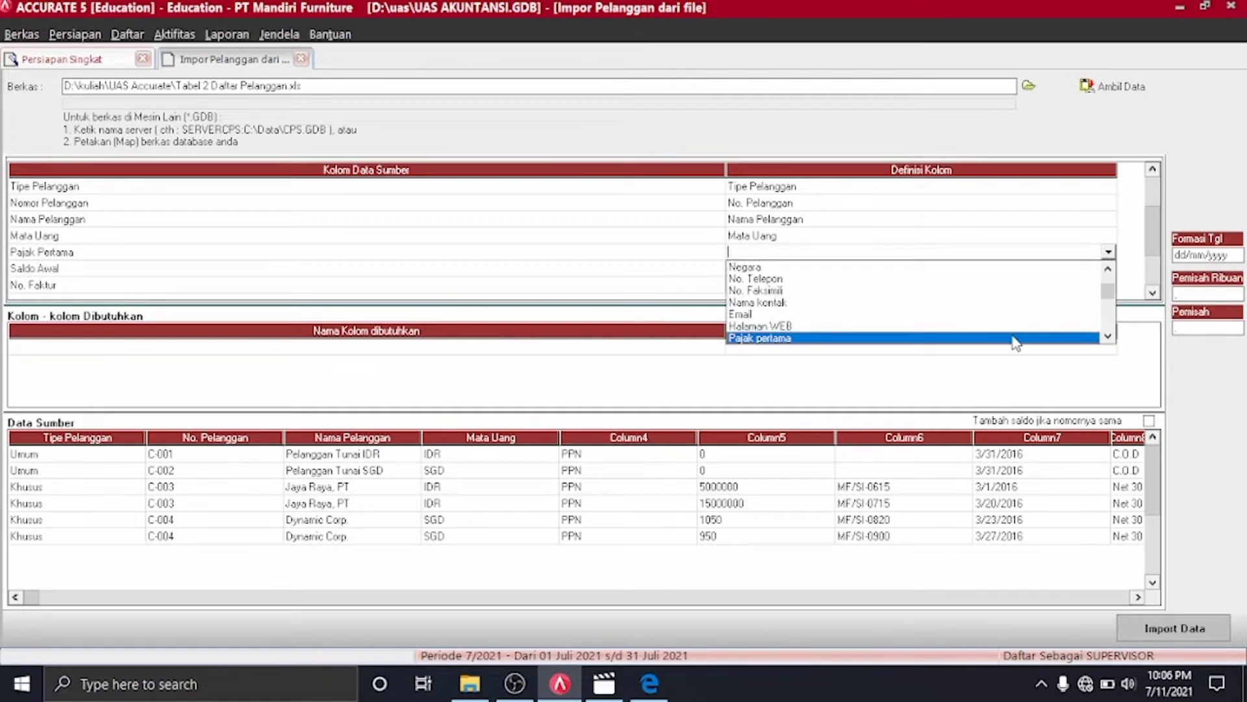
{"action": "left_click", "coordinate": [1004, 338]}
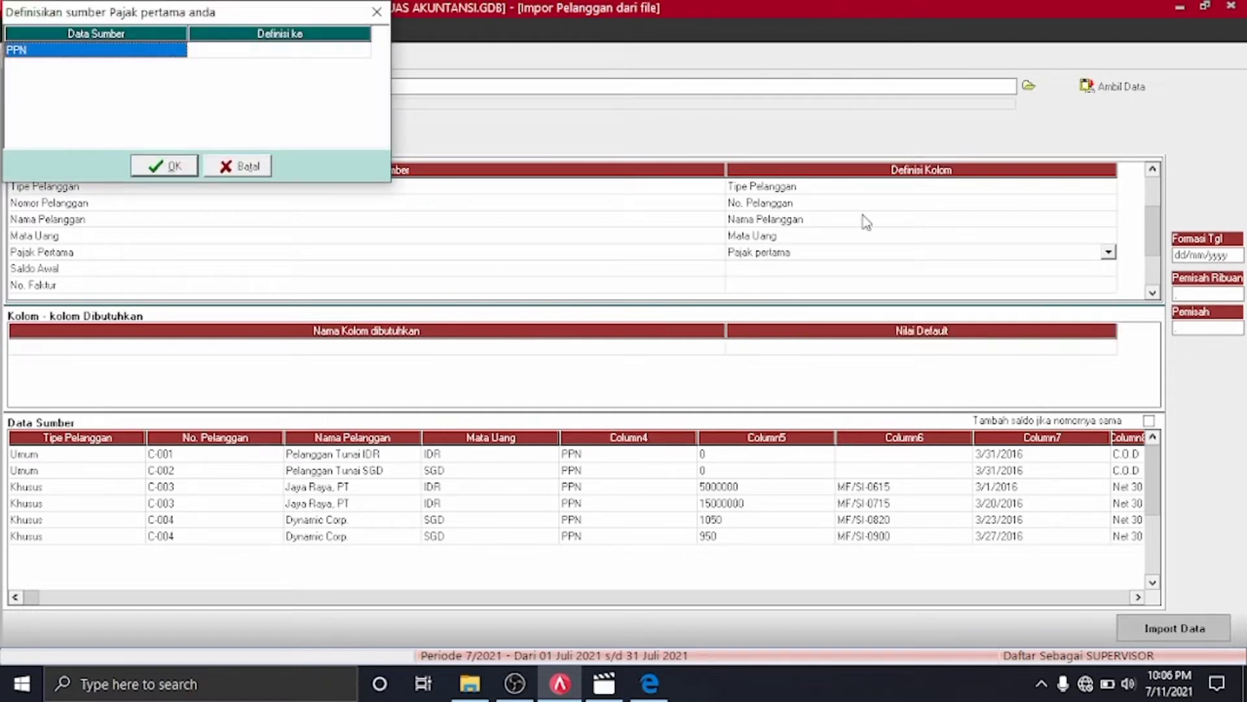
{"action": "left_click", "coordinate": [333, 53]}
{"action": "left_click", "coordinate": [361, 49]}
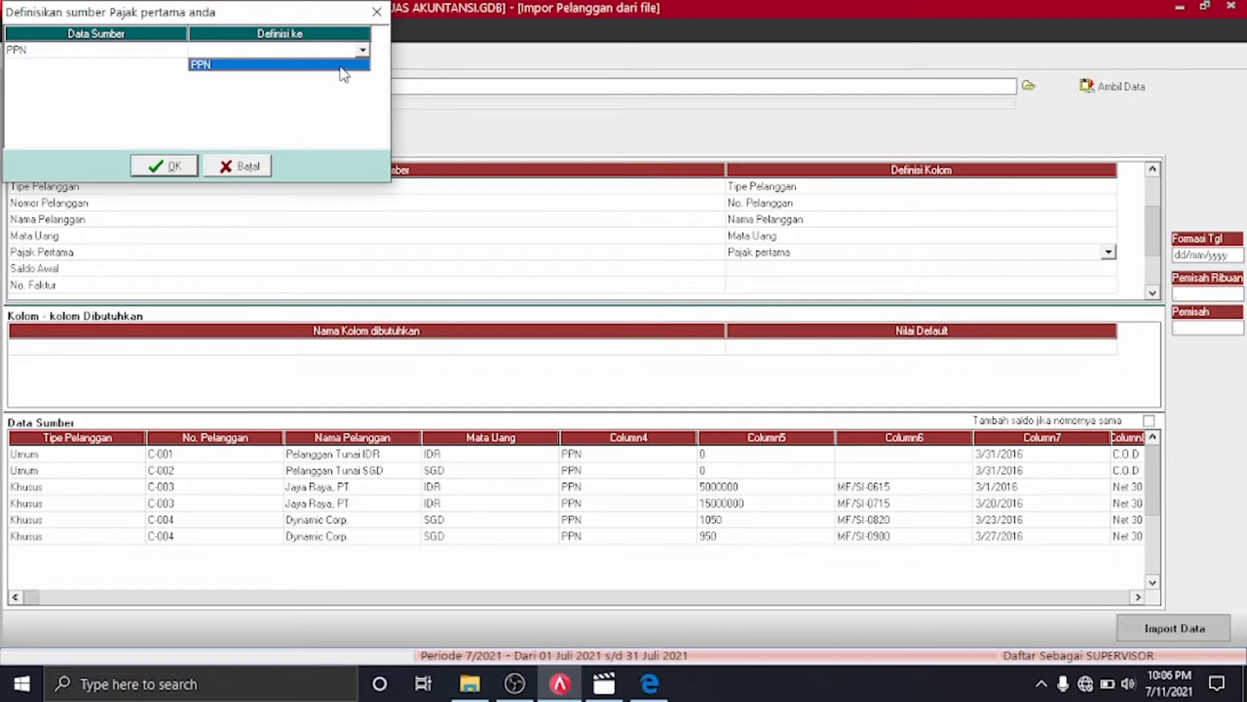
{"action": "left_click", "coordinate": [206, 154]}
{"action": "left_click", "coordinate": [366, 52]}
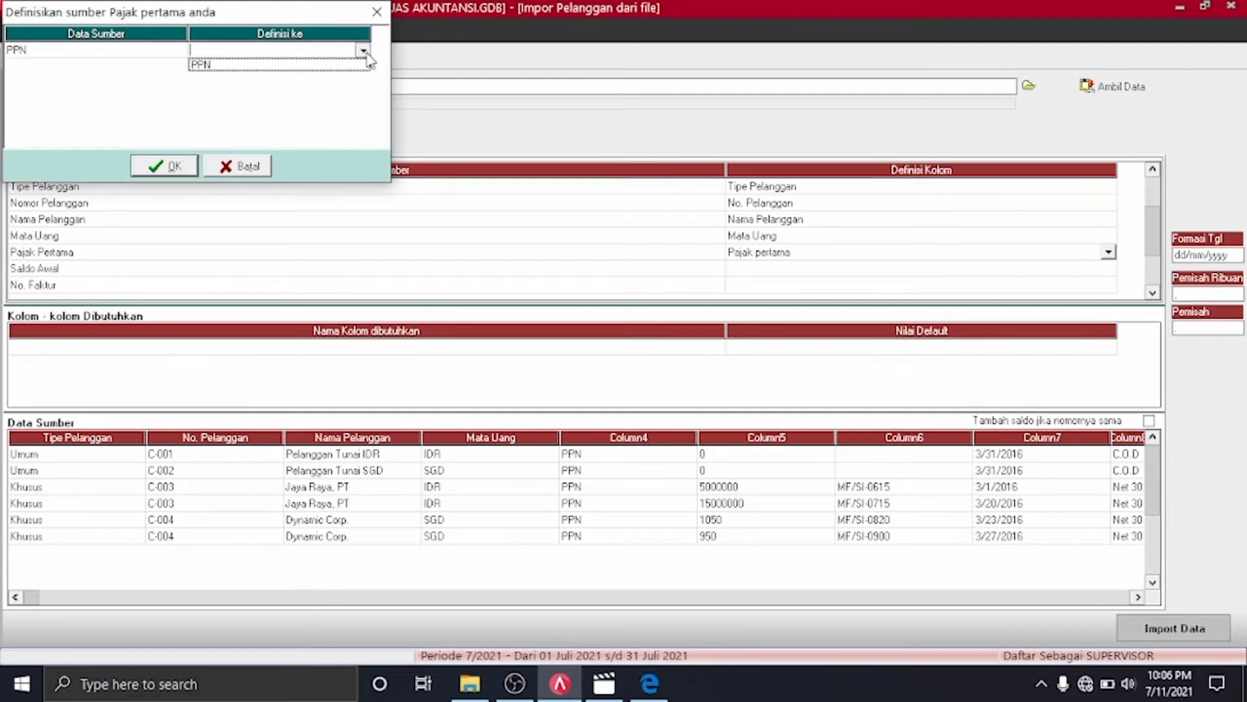
{"action": "left_click", "coordinate": [302, 64]}
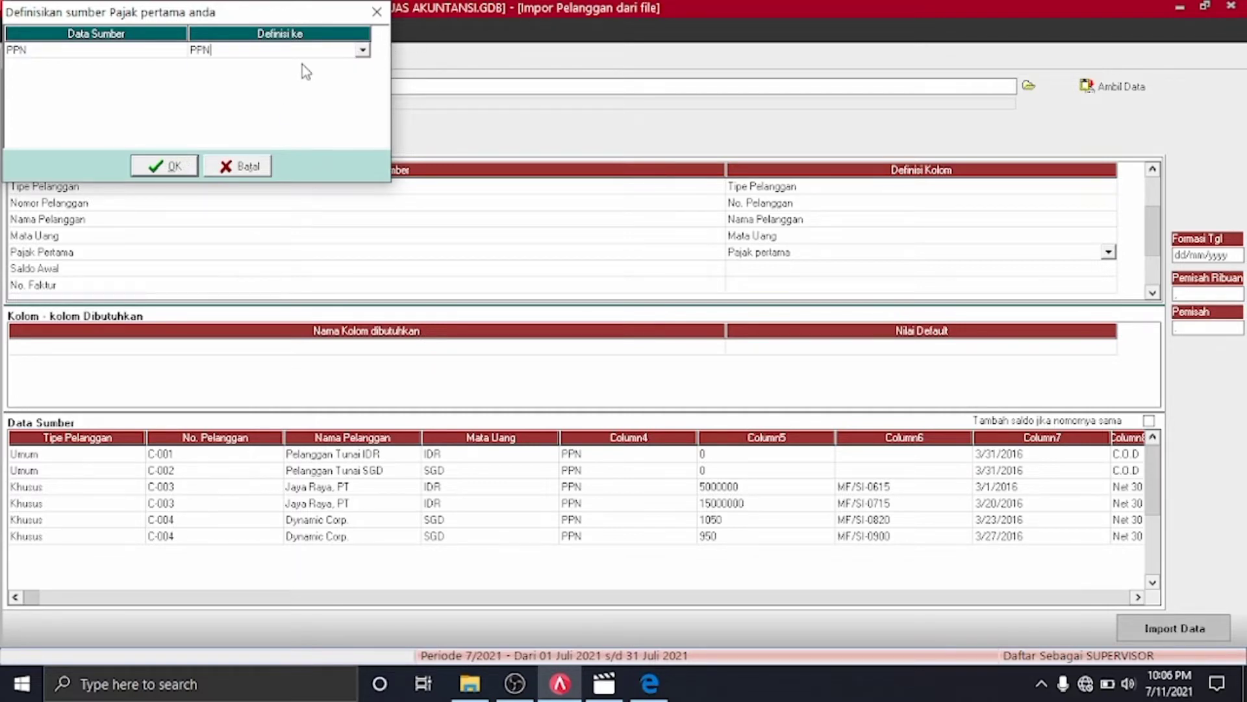
{"action": "left_click", "coordinate": [162, 166]}
{"action": "left_click", "coordinate": [1110, 269]}
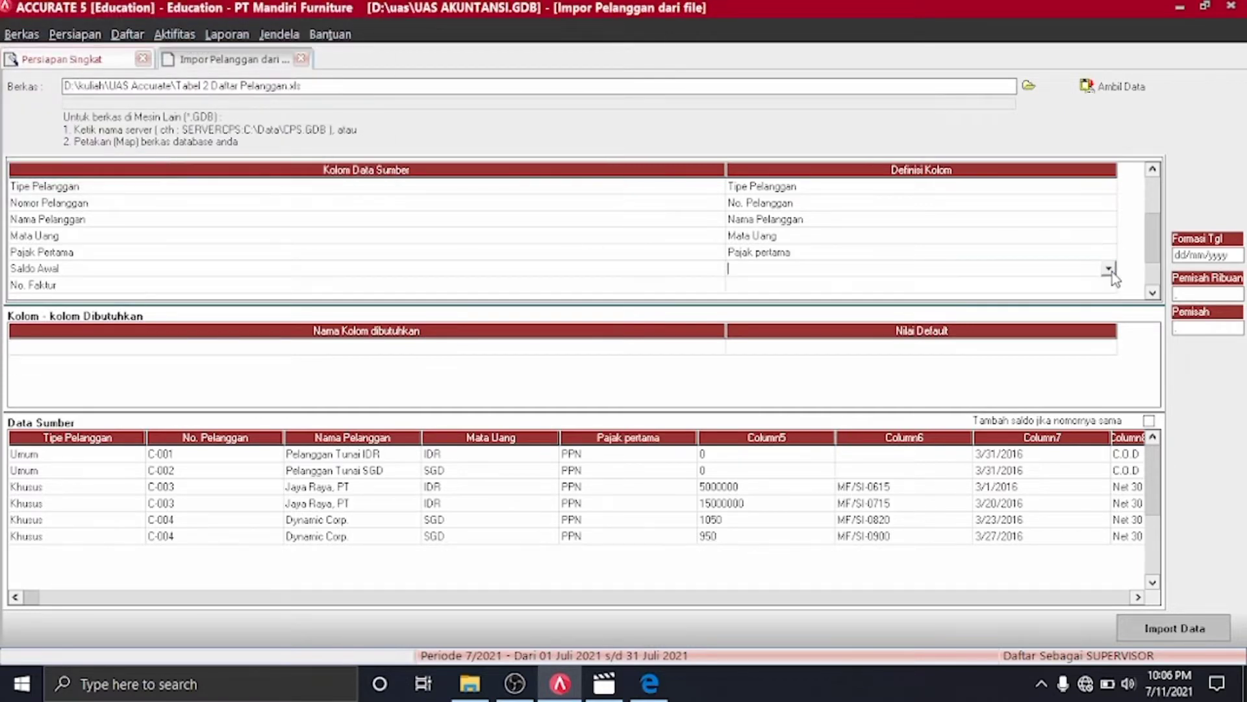
Map Saldo Awal to Saldo Awal and No. Faktur to No. Faktur Saldo Awal
{"action": "left_click", "coordinate": [1109, 269]}
{"action": "scroll", "coordinate": [1115, 299], "scroll_direction": "down", "scroll_amount": 5}
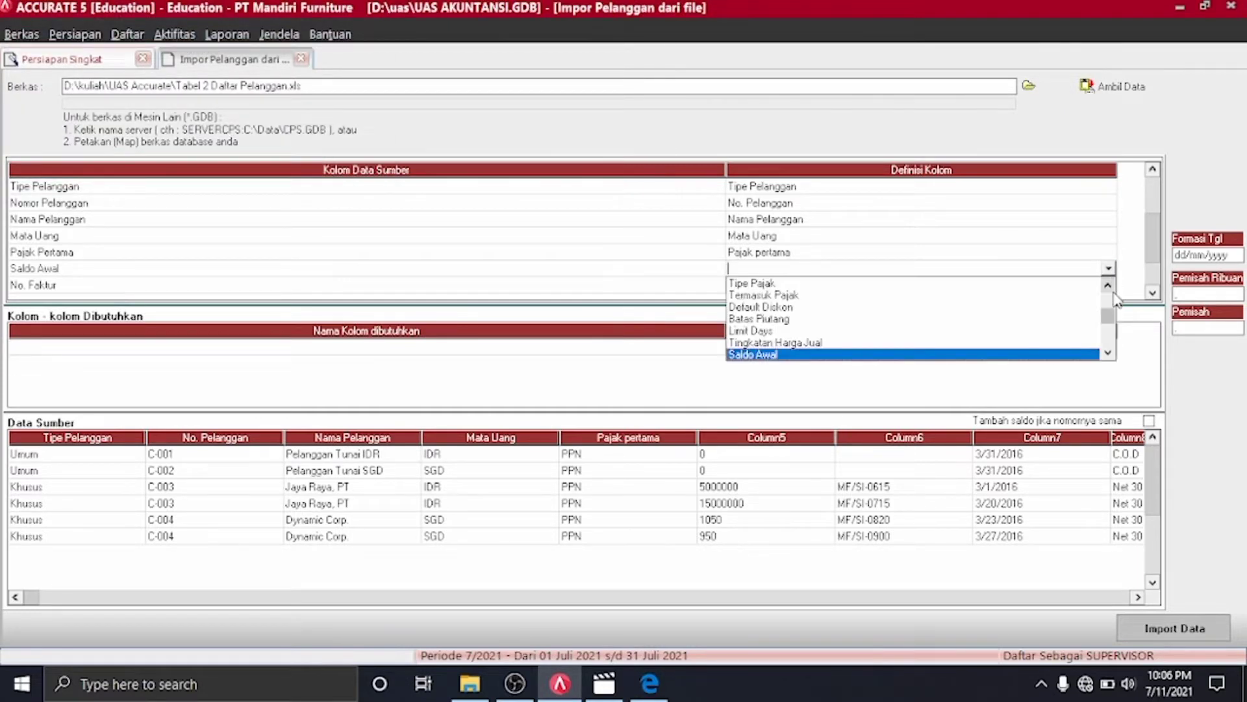
{"action": "left_click", "coordinate": [1062, 356]}
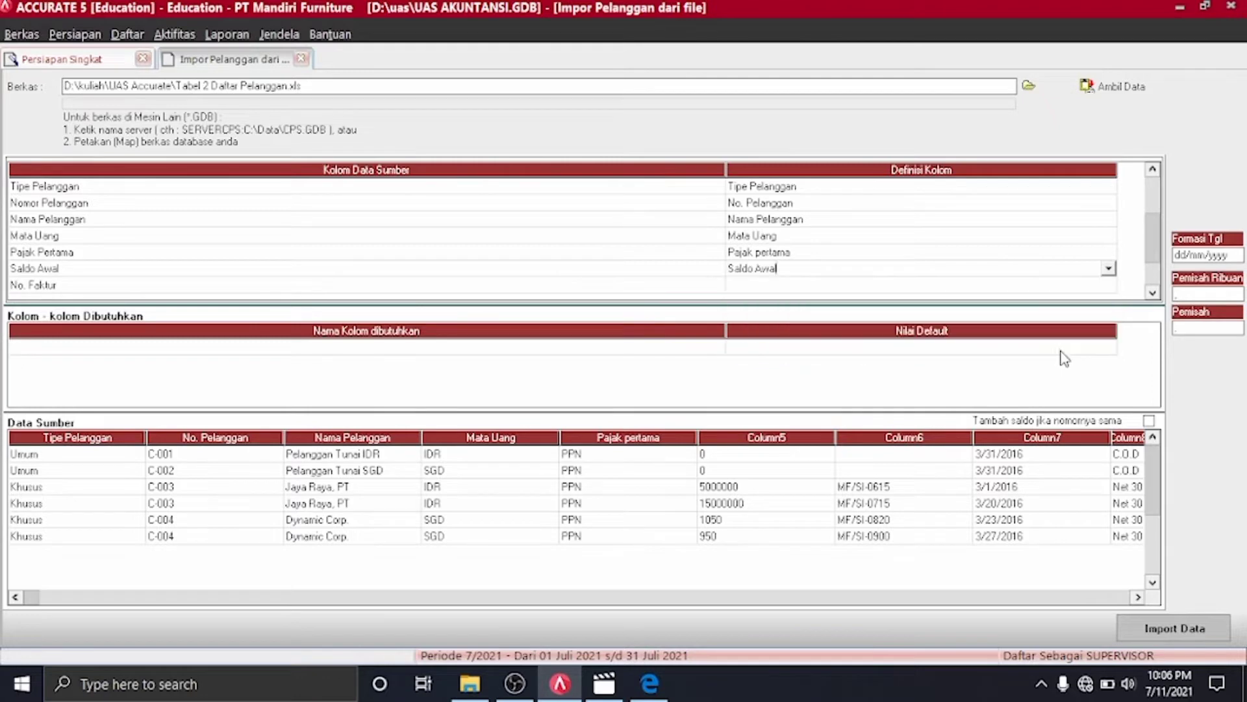
{"action": "left_click", "coordinate": [1110, 287]}
{"action": "left_click", "coordinate": [1110, 288]}
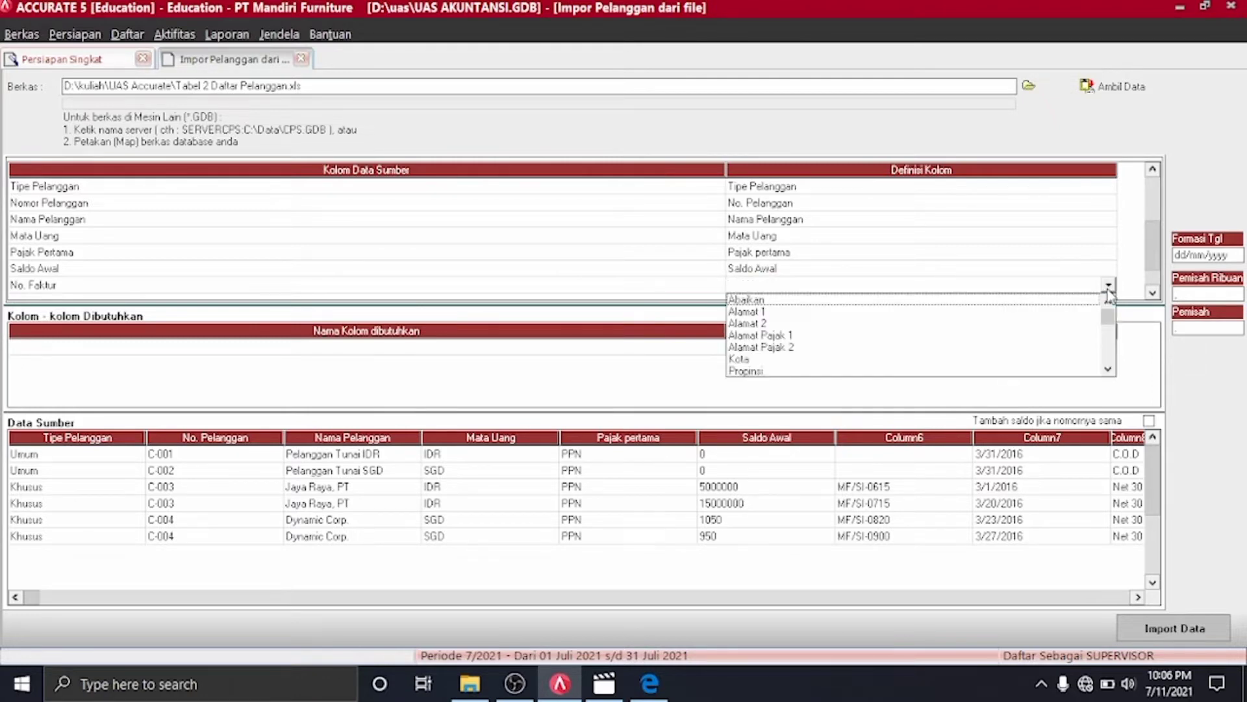
{"action": "scroll", "coordinate": [1110, 292], "scroll_direction": "down", "scroll_amount": 3}
{"action": "scroll", "coordinate": [1111, 370], "scroll_direction": "down", "scroll_amount": 4}
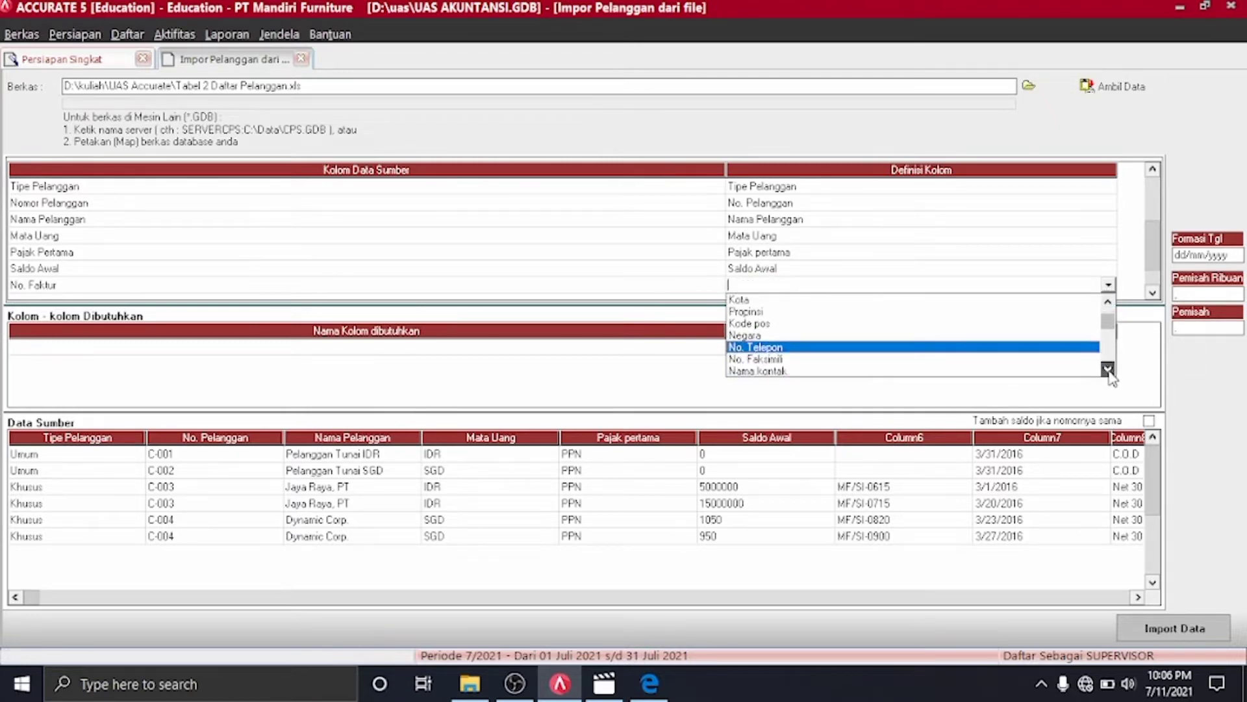
{"action": "left_click", "coordinate": [1109, 371]}
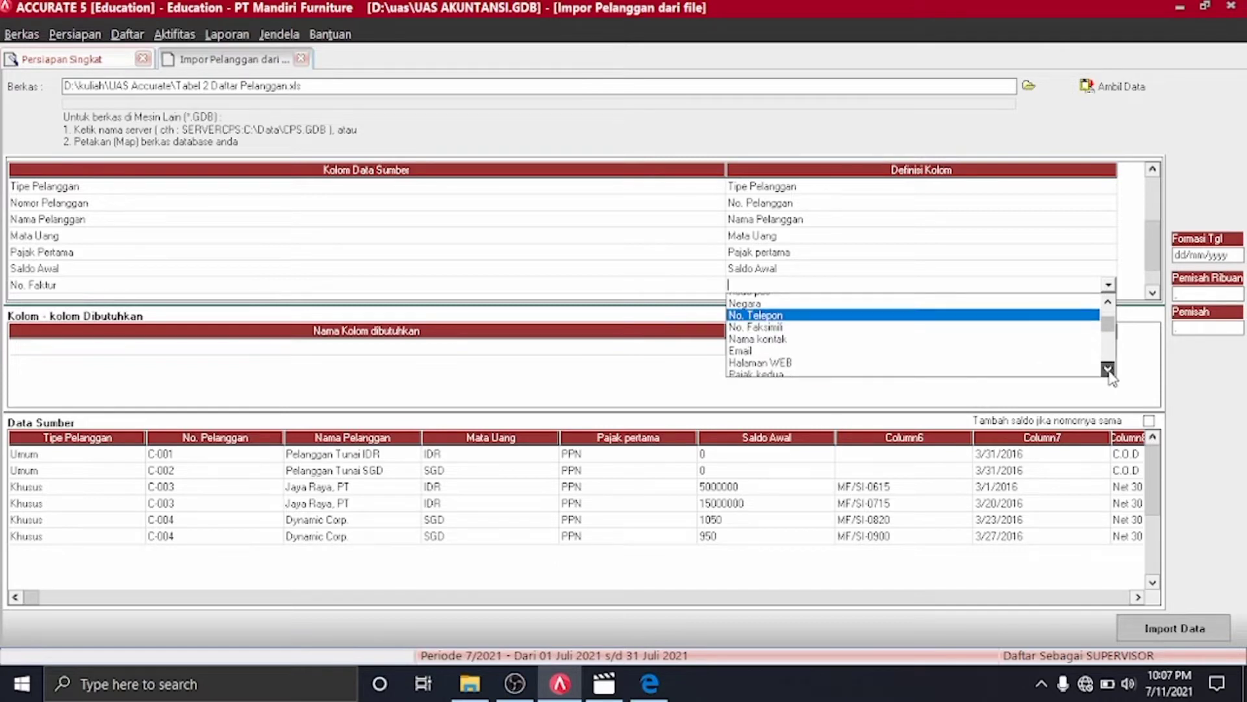
{"action": "left_click_drag", "start_coordinate": [1109, 372], "coordinate": [1109, 371]}
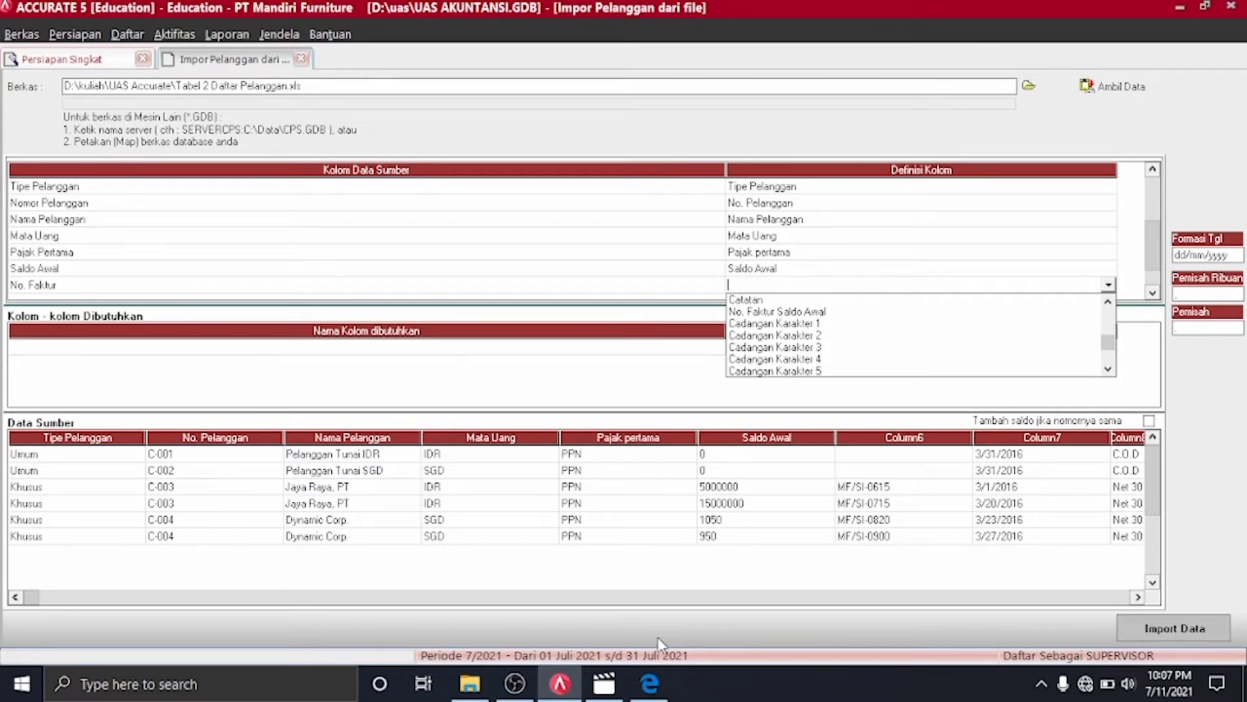
{"action": "left_click", "coordinate": [802, 312]}
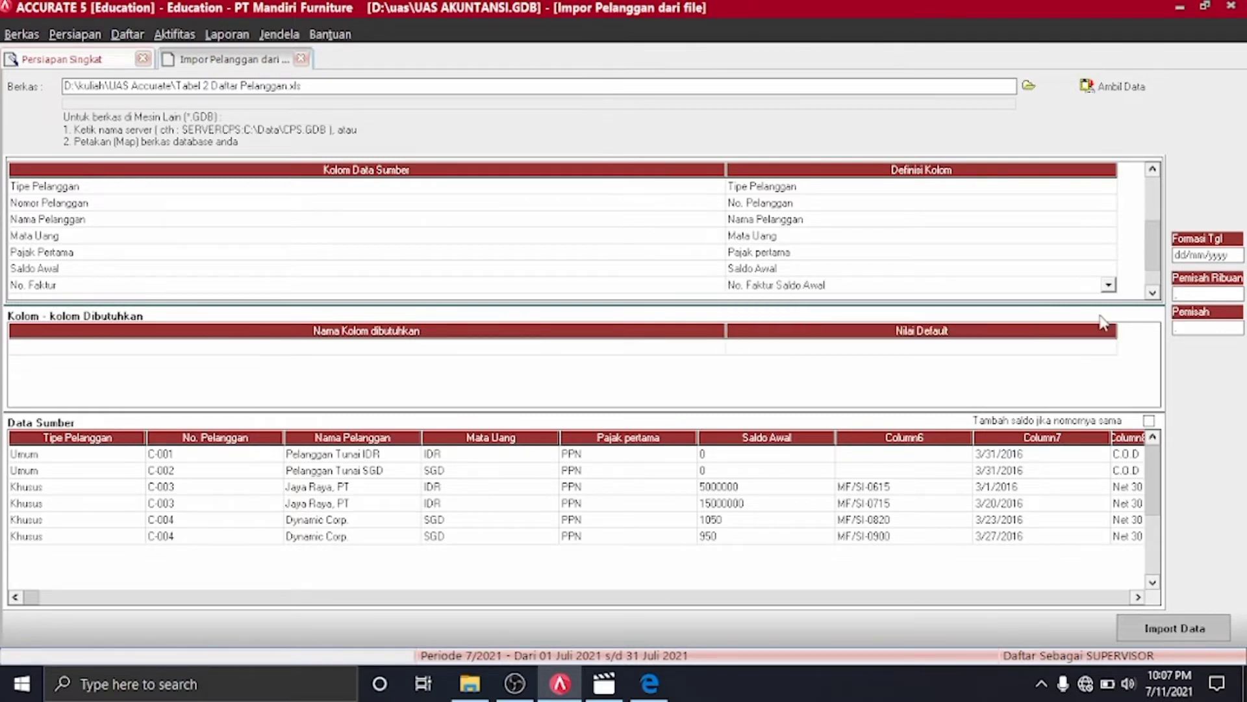
{"action": "left_click", "coordinate": [1152, 293]}
Map the Tanggal Faktur column to Saldo per tgl
{"action": "left_click", "coordinate": [1152, 293]}
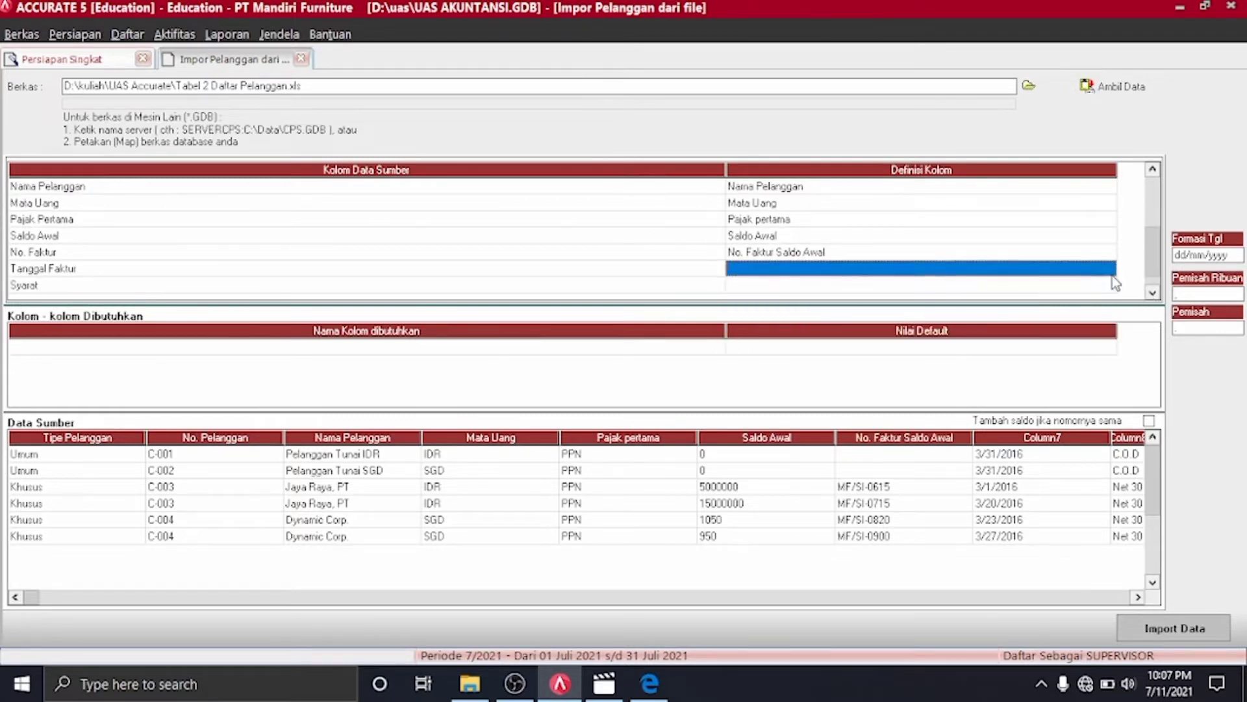
{"action": "left_click", "coordinate": [1109, 271]}
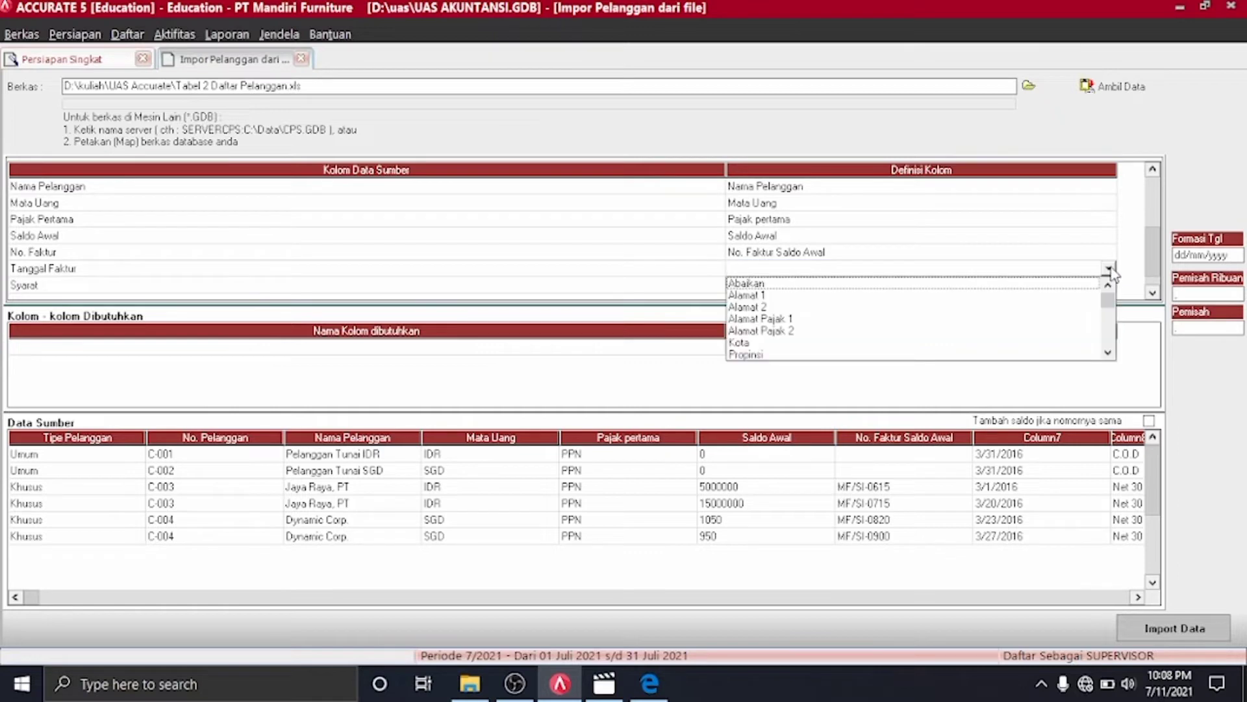
{"action": "left_click", "coordinate": [1108, 354]}
{"action": "left_click", "coordinate": [1108, 355]}
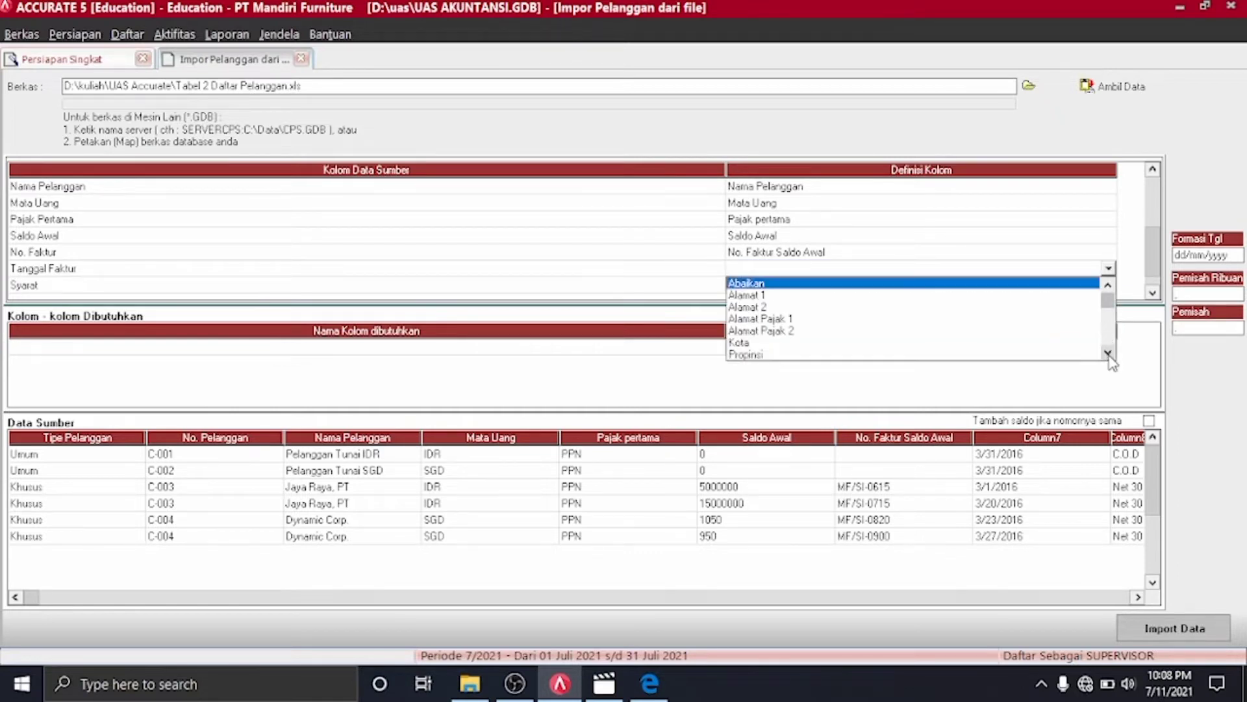
{"action": "left_click", "coordinate": [1108, 354]}
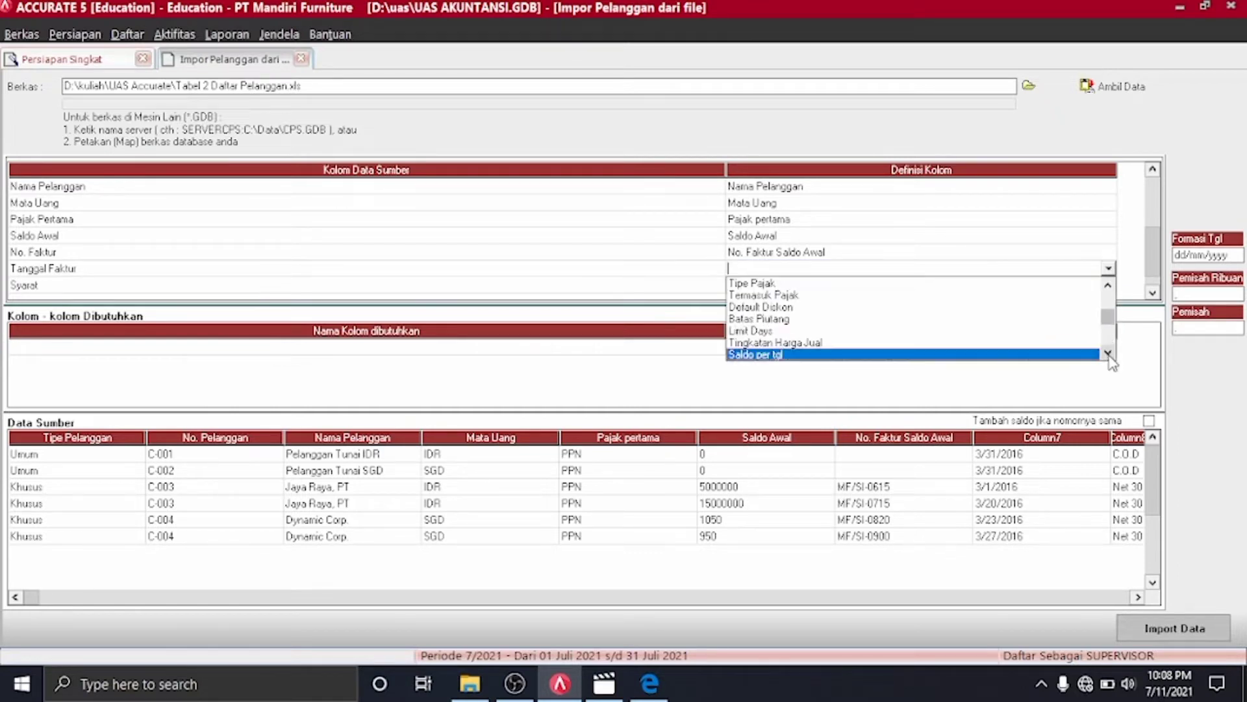
{"action": "left_click", "coordinate": [1040, 354]}
{"action": "left_click", "coordinate": [1109, 287]}
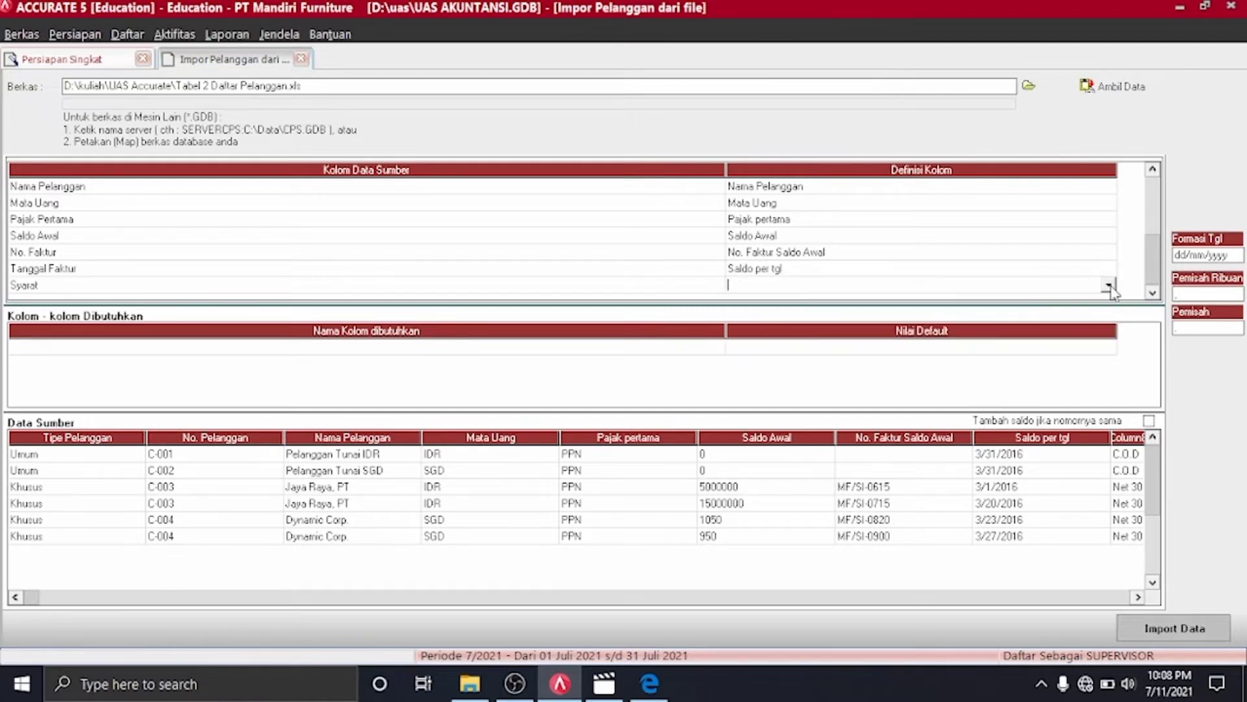
Map the Syarat column to Syarat, defining the C.O.D and Net 30 terms
{"action": "left_click", "coordinate": [1110, 286]}
{"action": "key", "text": "s"}
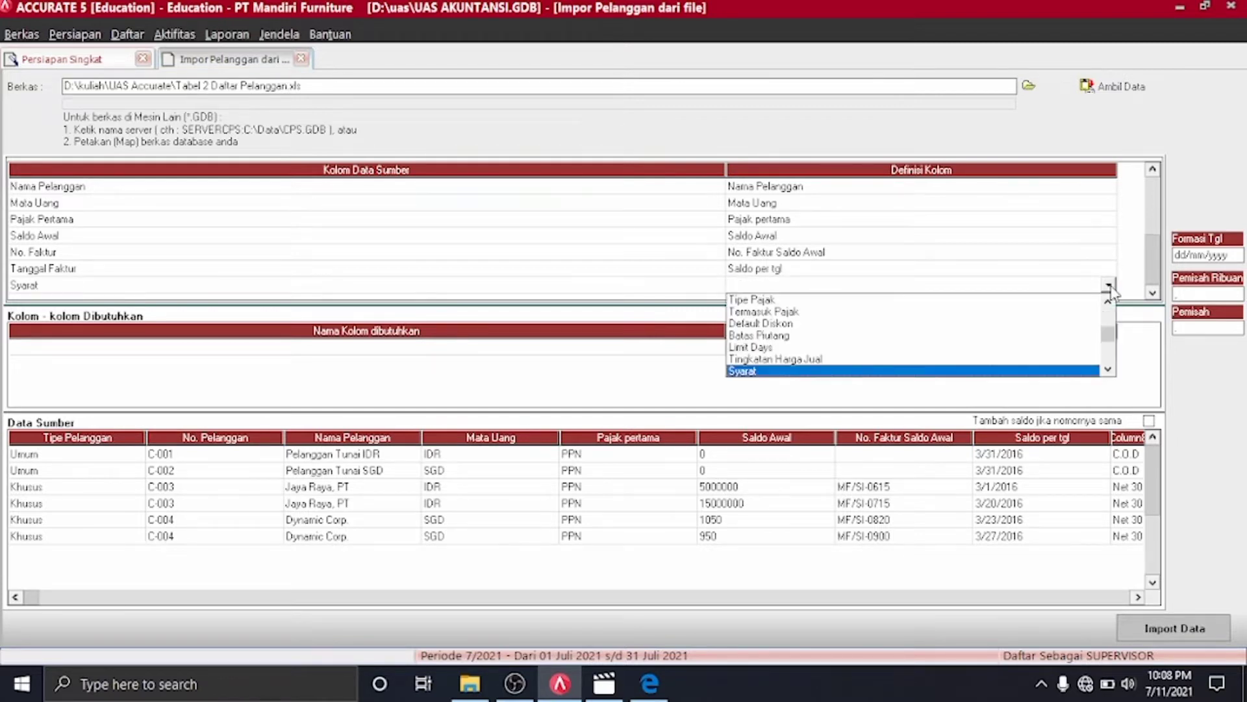
{"action": "left_click", "coordinate": [1057, 370]}
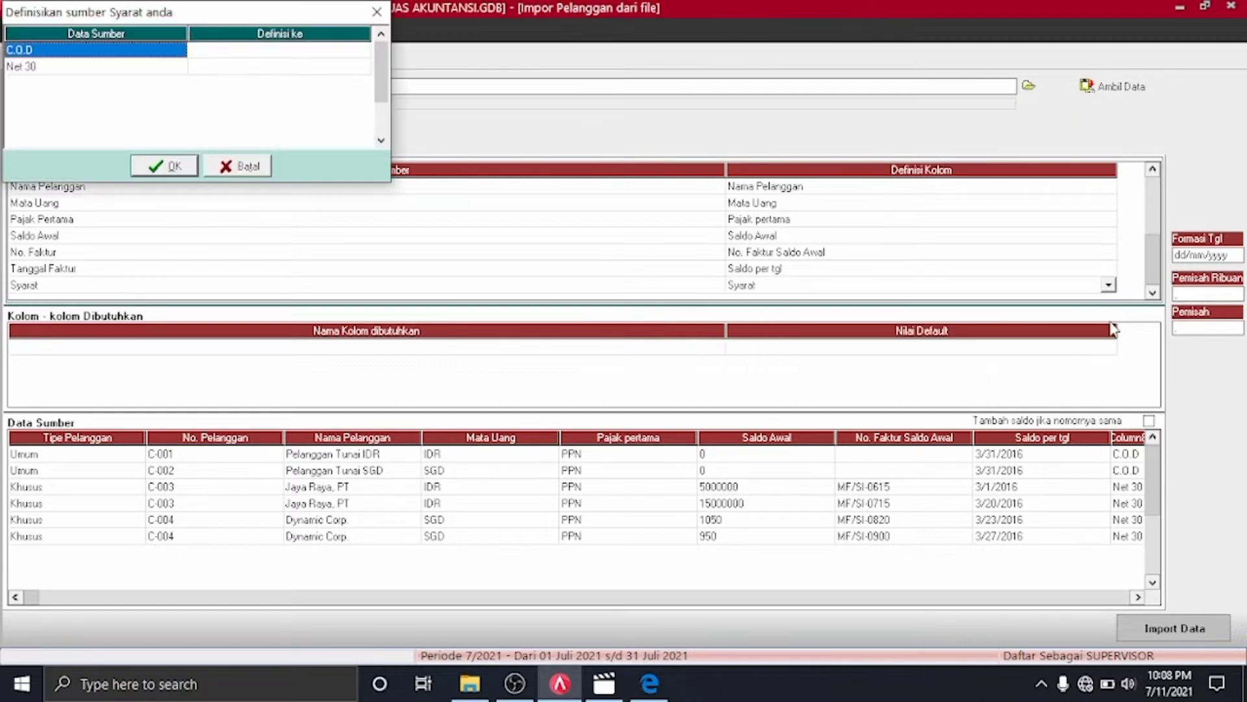
{"action": "left_click", "coordinate": [351, 57]}
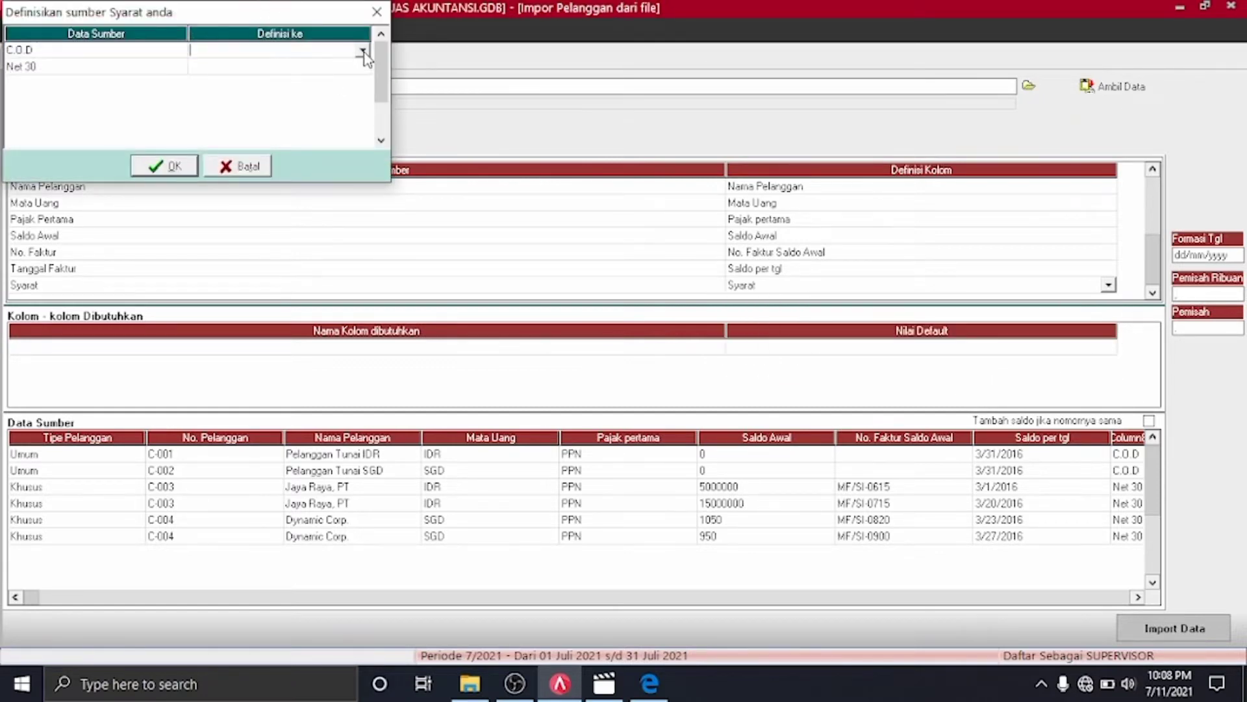
{"action": "left_click", "coordinate": [361, 50]}
{"action": "left_click", "coordinate": [304, 76]}
{"action": "left_click", "coordinate": [363, 68]}
{"action": "left_click", "coordinate": [363, 68]}
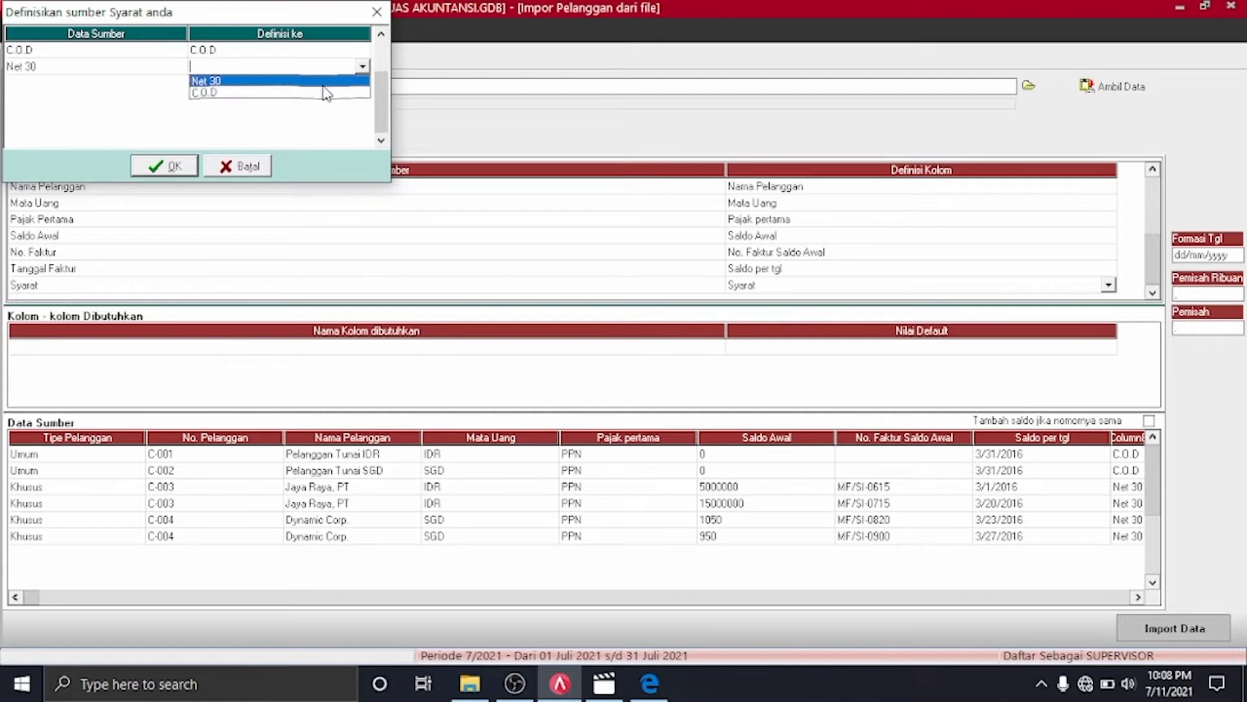
{"action": "left_click", "coordinate": [325, 91]}
{"action": "left_click", "coordinate": [158, 168]}
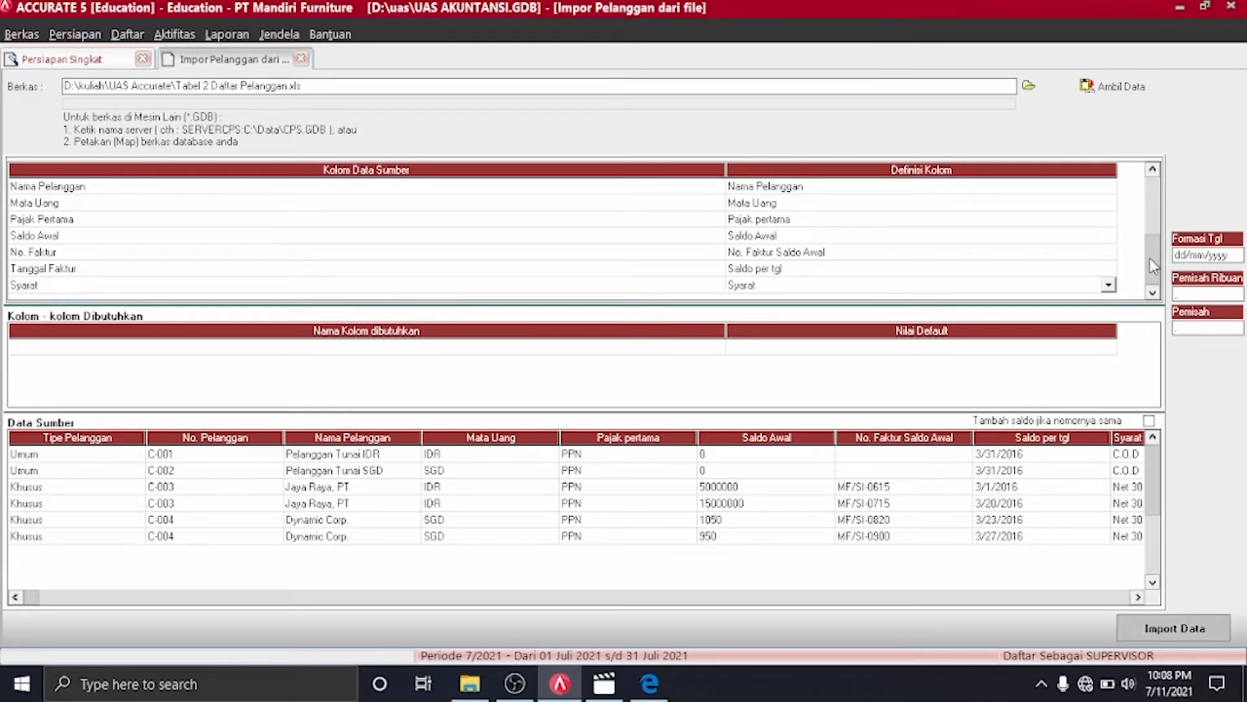
{"action": "scroll", "coordinate": [1158, 249], "scroll_direction": "up", "scroll_amount": 3}
Change the import date format to mm/dd/yyyy
{"action": "left_click", "coordinate": [1235, 255]}
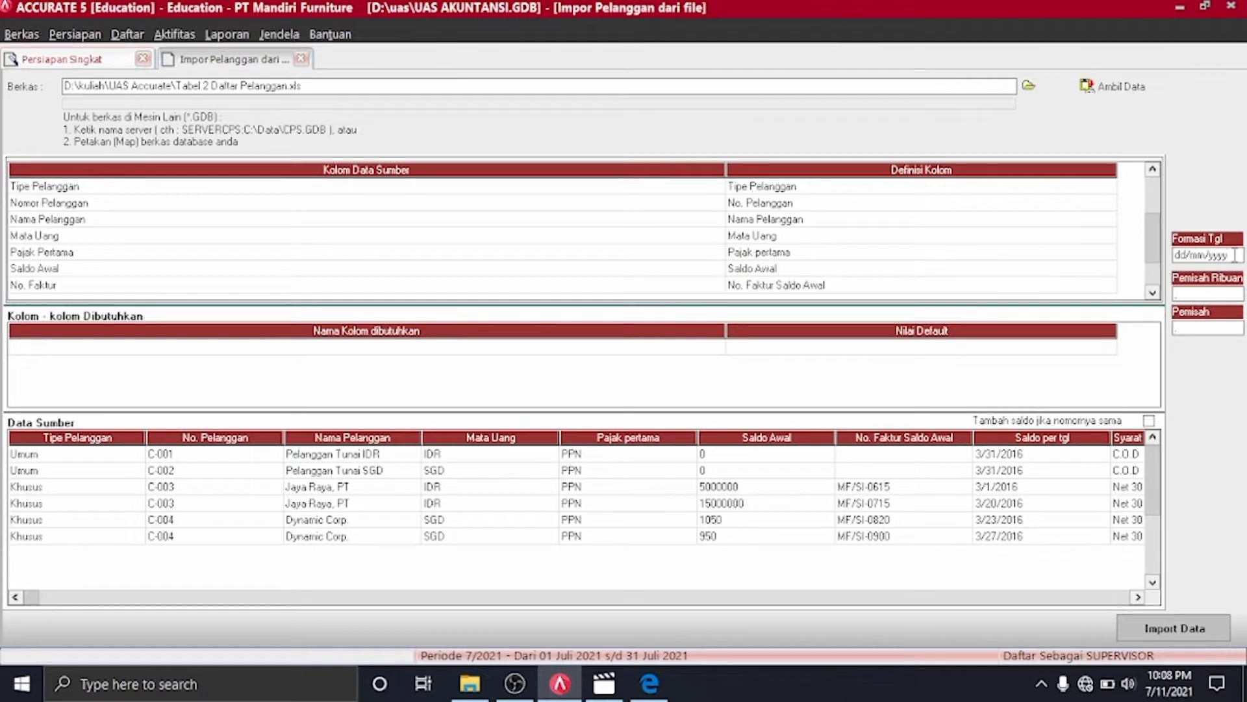
{"action": "key", "text": "Left"}
{"action": "key", "text": "Left"}
{"action": "key", "text": "Left"}
{"action": "key", "text": "Left"}
{"action": "key", "text": "Left"}
{"action": "key", "text": "BackSpace"}
{"action": "key", "text": "BackSpace"}
{"action": "key", "text": "Left"}
{"action": "key", "text": "BackSpace"}
{"action": "key", "text": "BackSpace"}
{"action": "type", "text": "mm"}
Combine balances for matching customer numbers and import the customer data
{"action": "left_click", "coordinate": [1149, 421]}
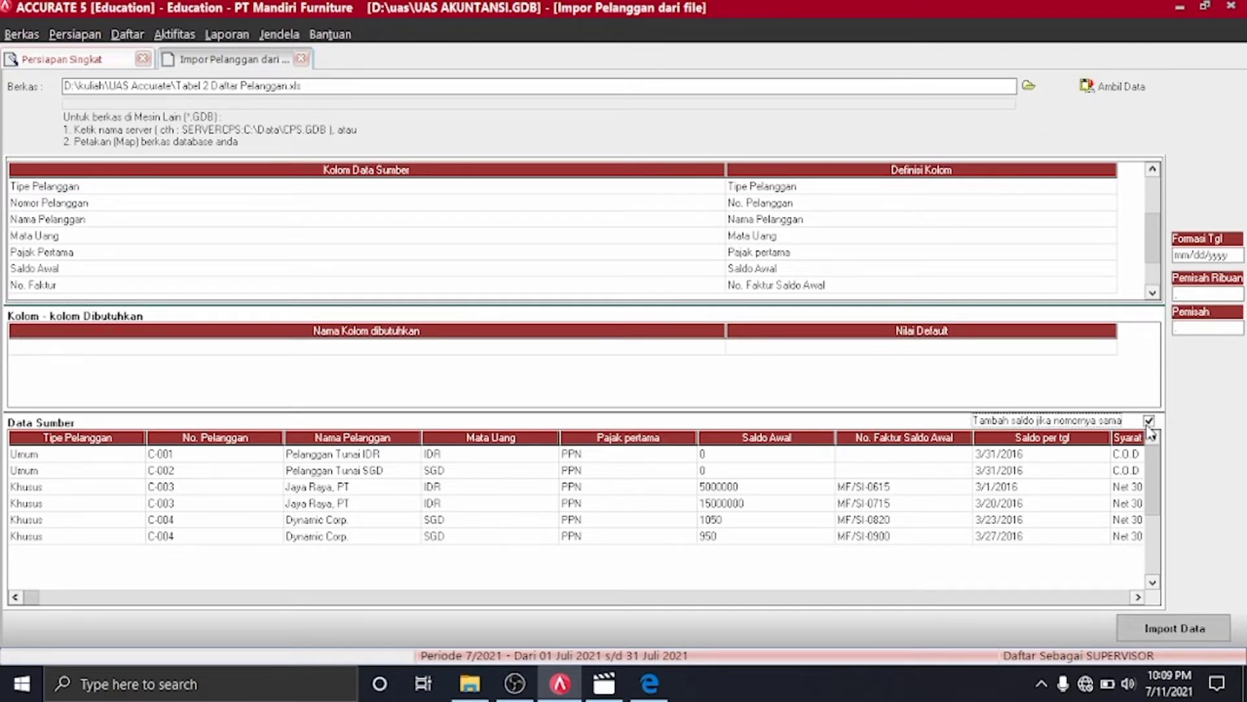
{"action": "left_click", "coordinate": [1200, 629]}
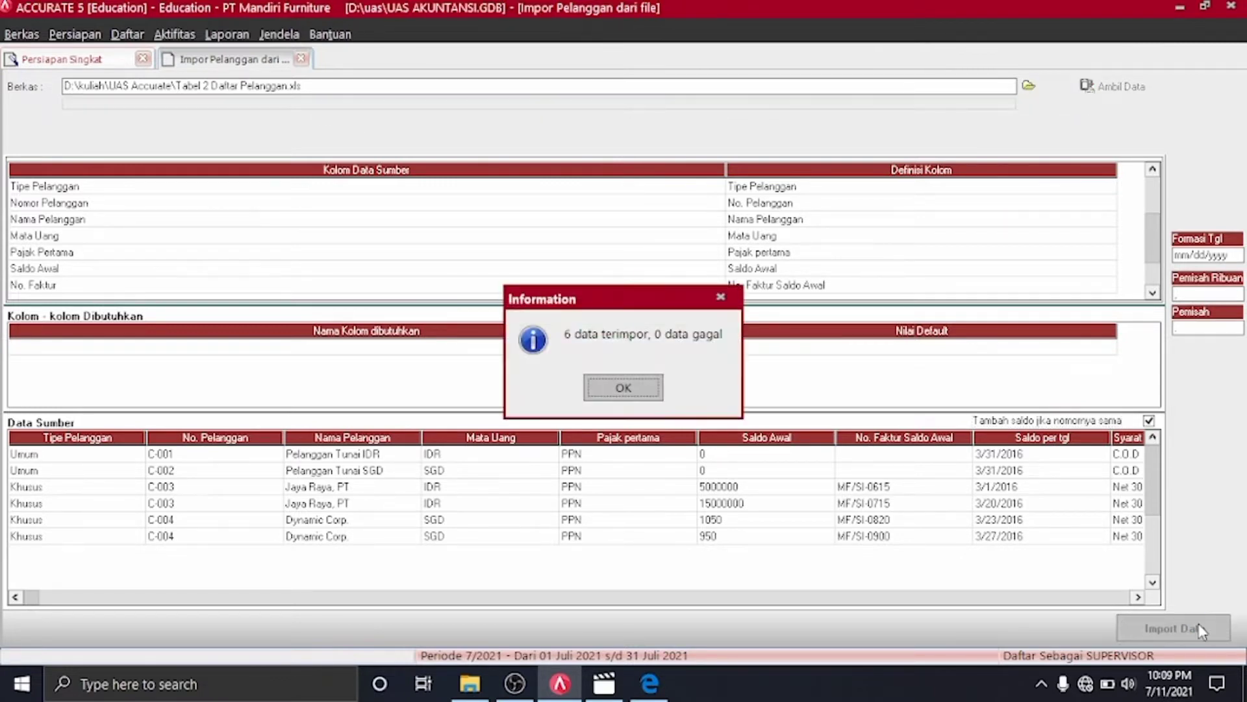
{"action": "left_click", "coordinate": [610, 386]}
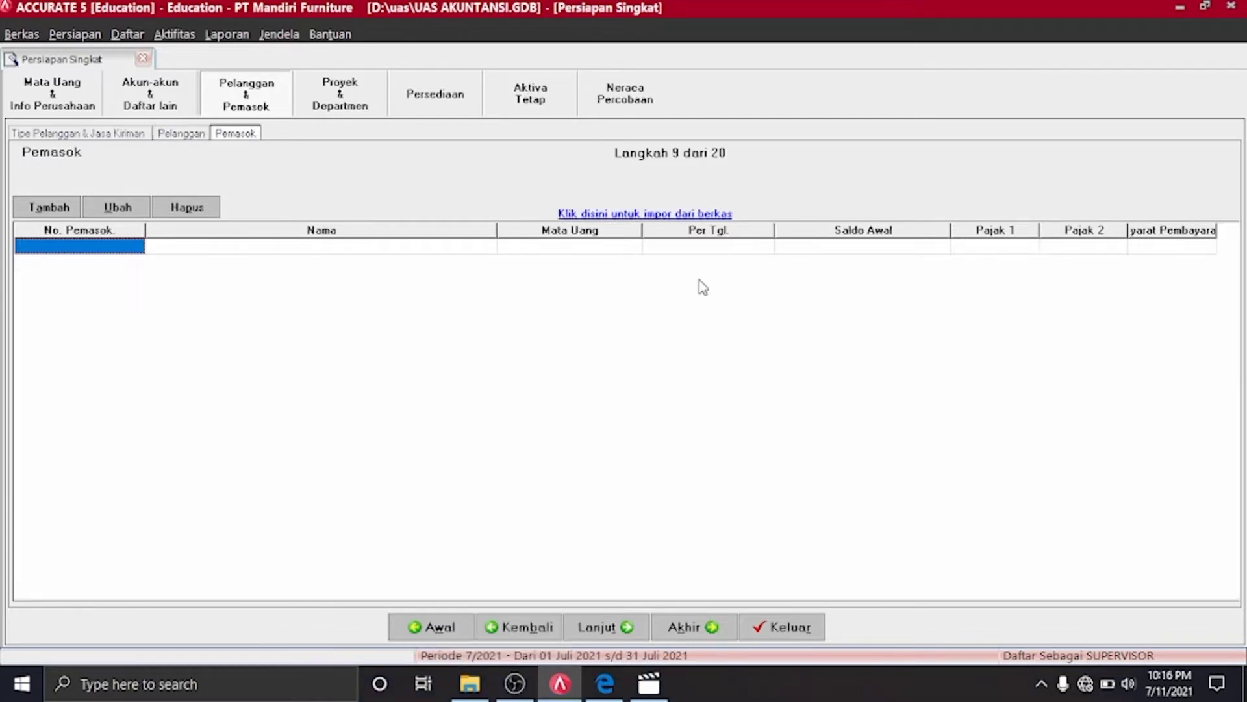
{"action": "left_click", "coordinate": [681, 214]}
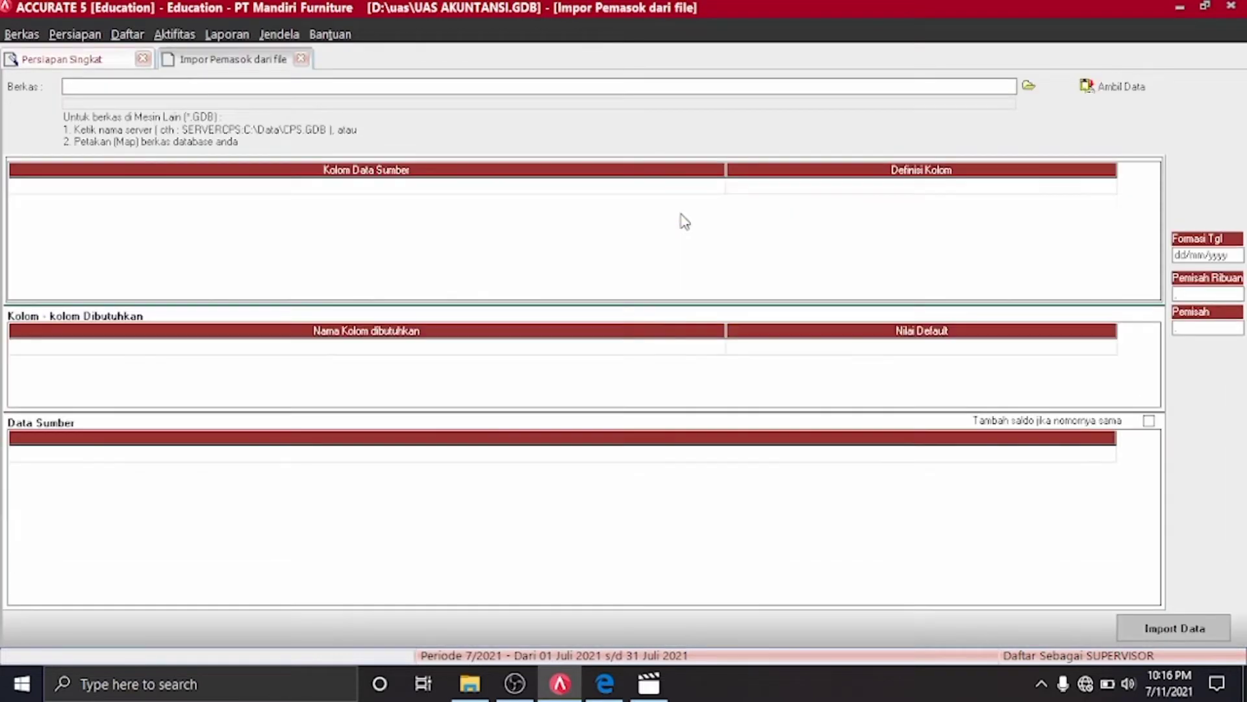
{"action": "left_click", "coordinate": [1028, 85]}
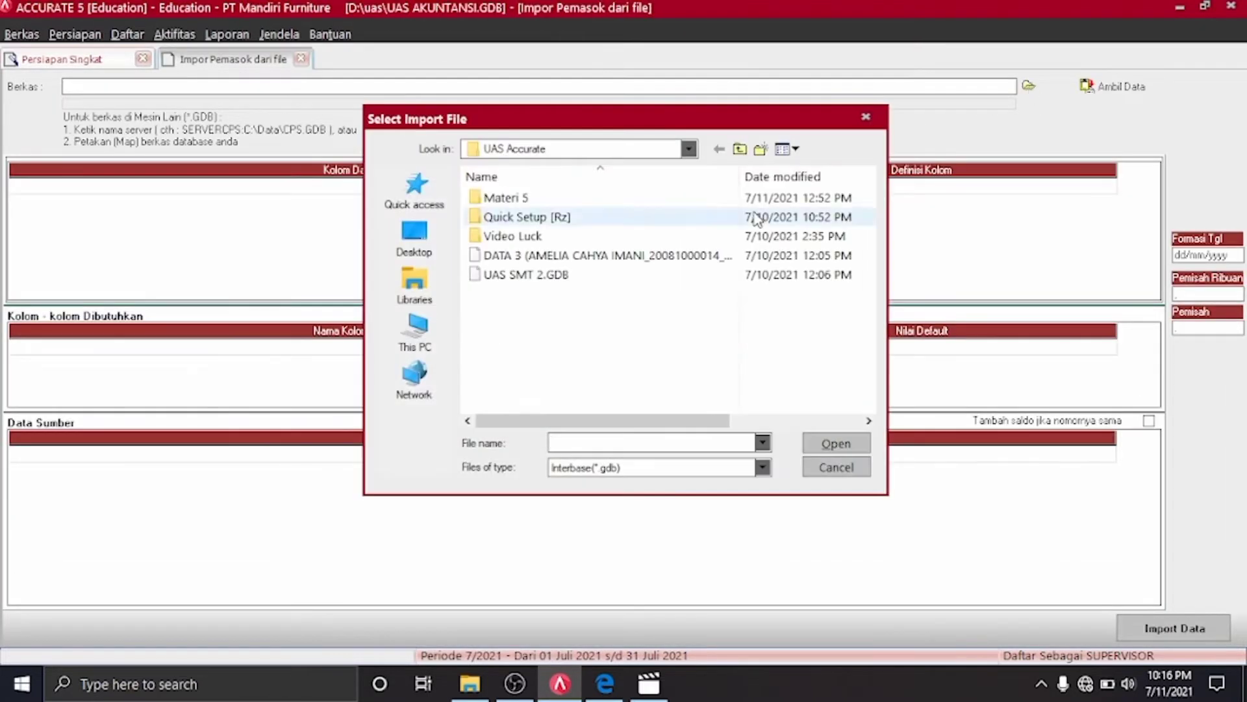
{"action": "left_click", "coordinate": [762, 467]}
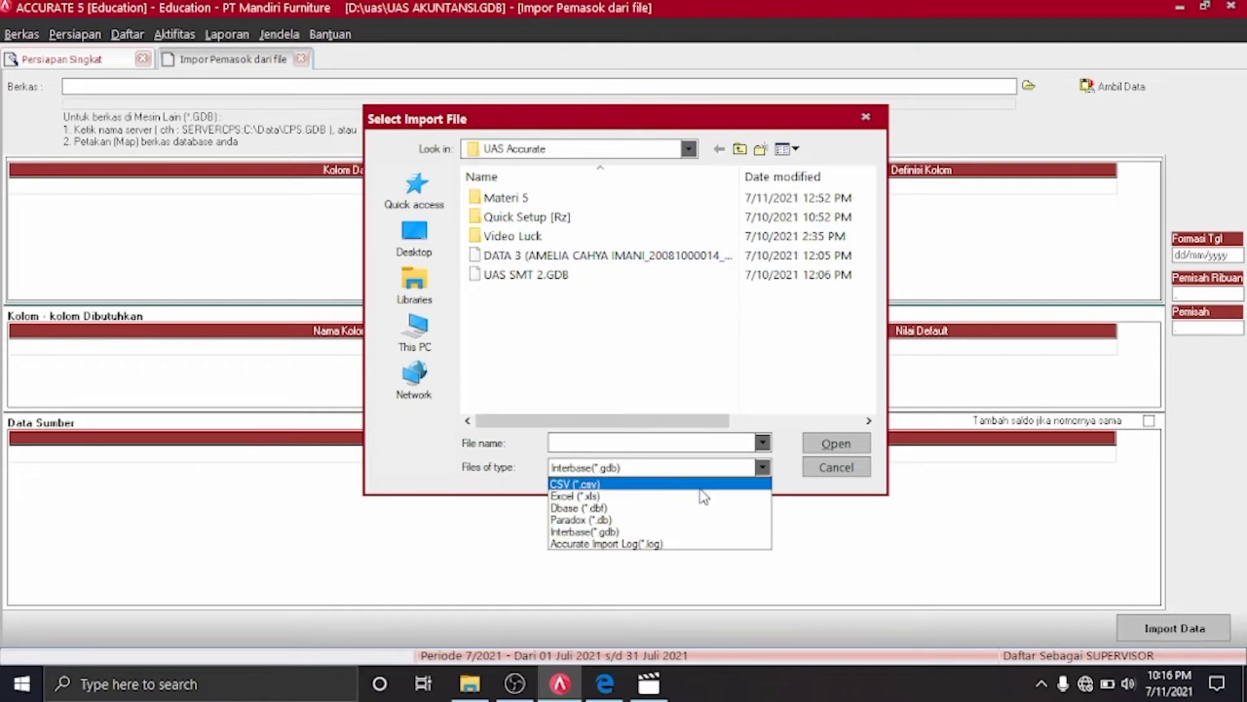
{"action": "left_click", "coordinate": [704, 496]}
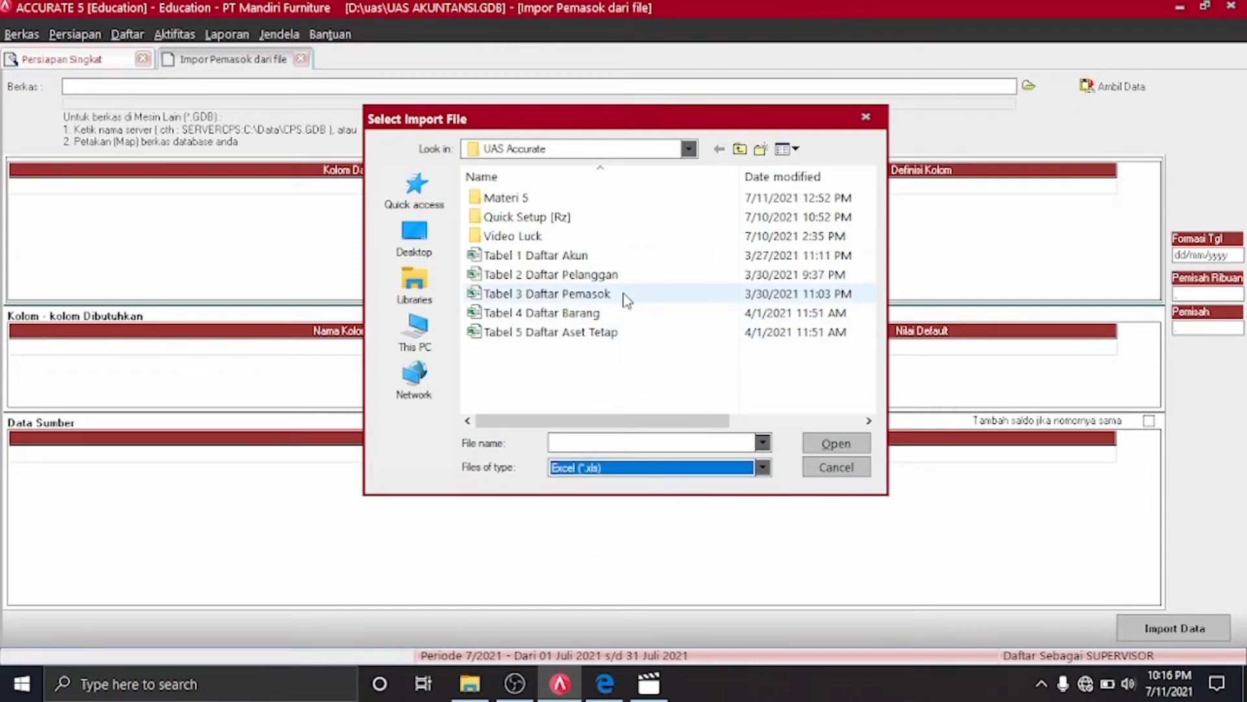
{"action": "left_click", "coordinate": [626, 298]}
{"action": "left_click", "coordinate": [821, 448]}
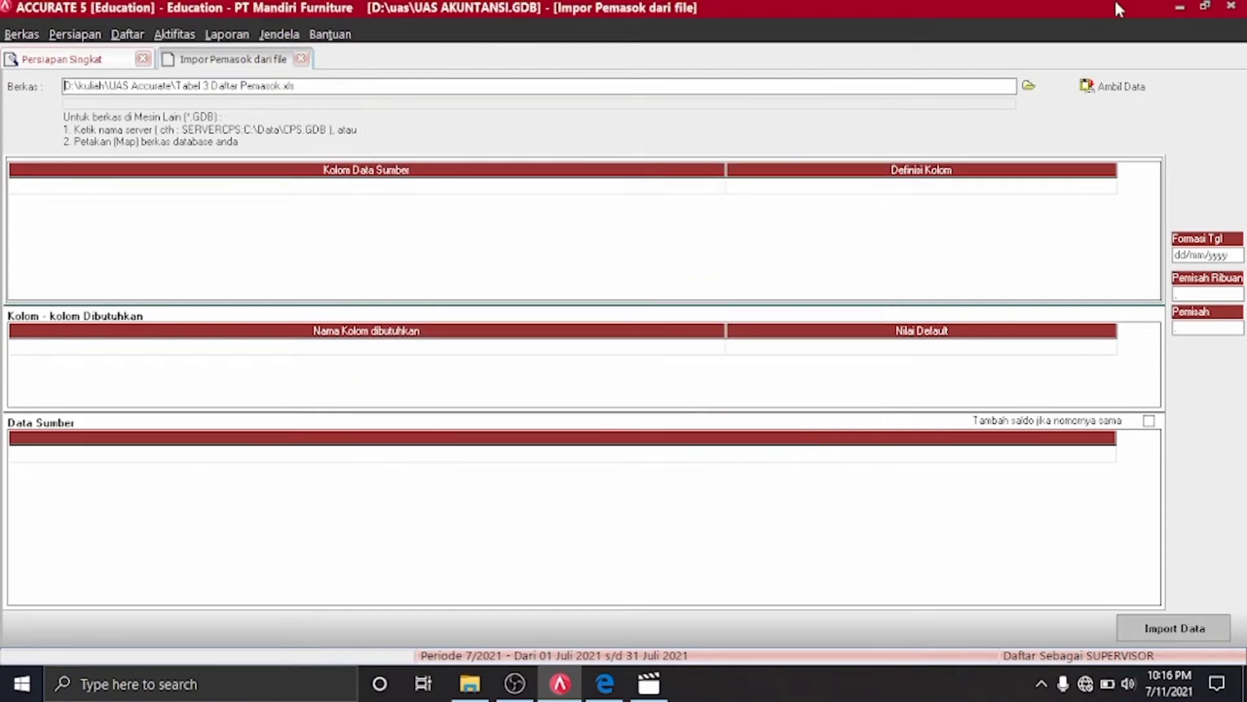
{"action": "left_click", "coordinate": [1105, 79]}
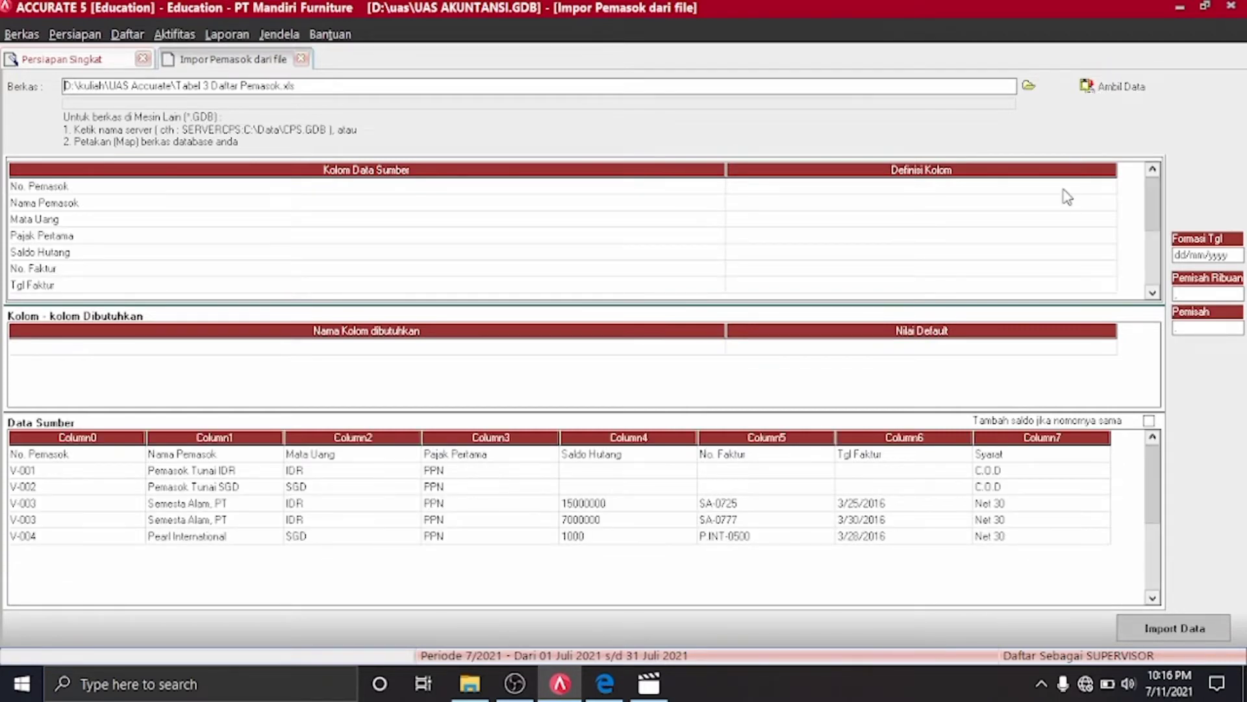
{"action": "left_click_drag", "start_coordinate": [1148, 209], "coordinate": [1151, 286]}
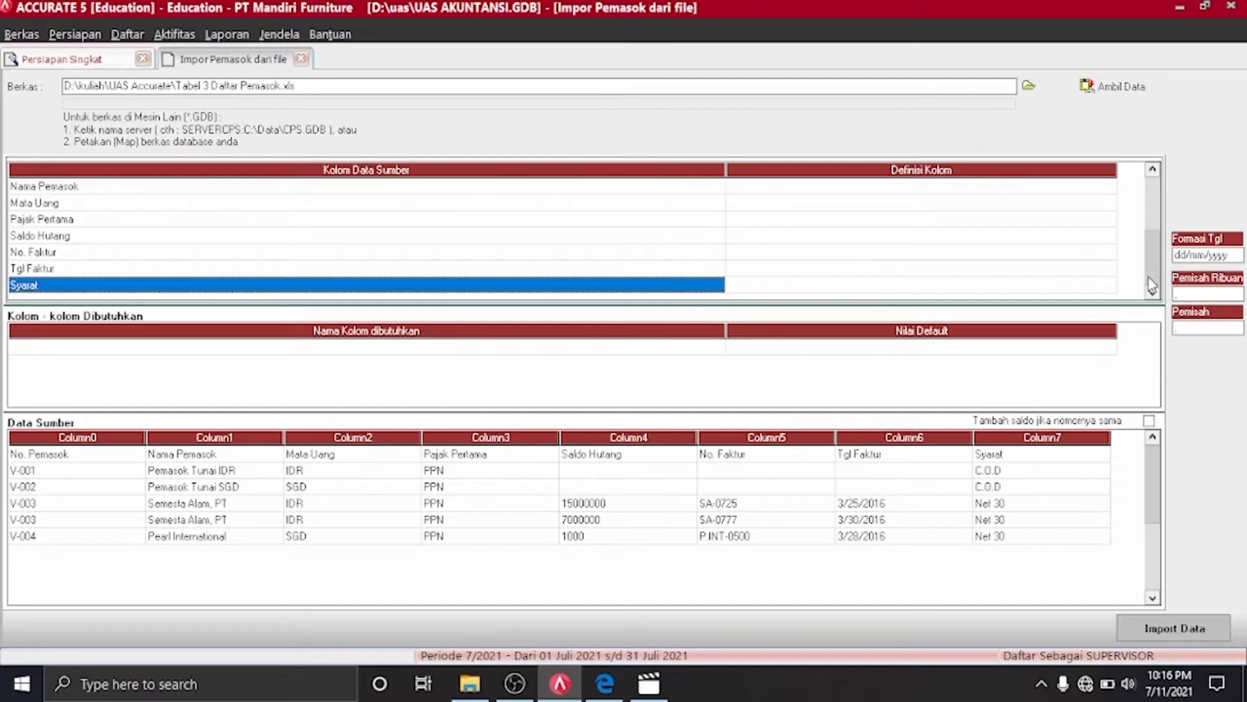
Delete the header row from the supplier source data
{"action": "left_click", "coordinate": [1153, 186]}
{"action": "left_click", "coordinate": [129, 453]}
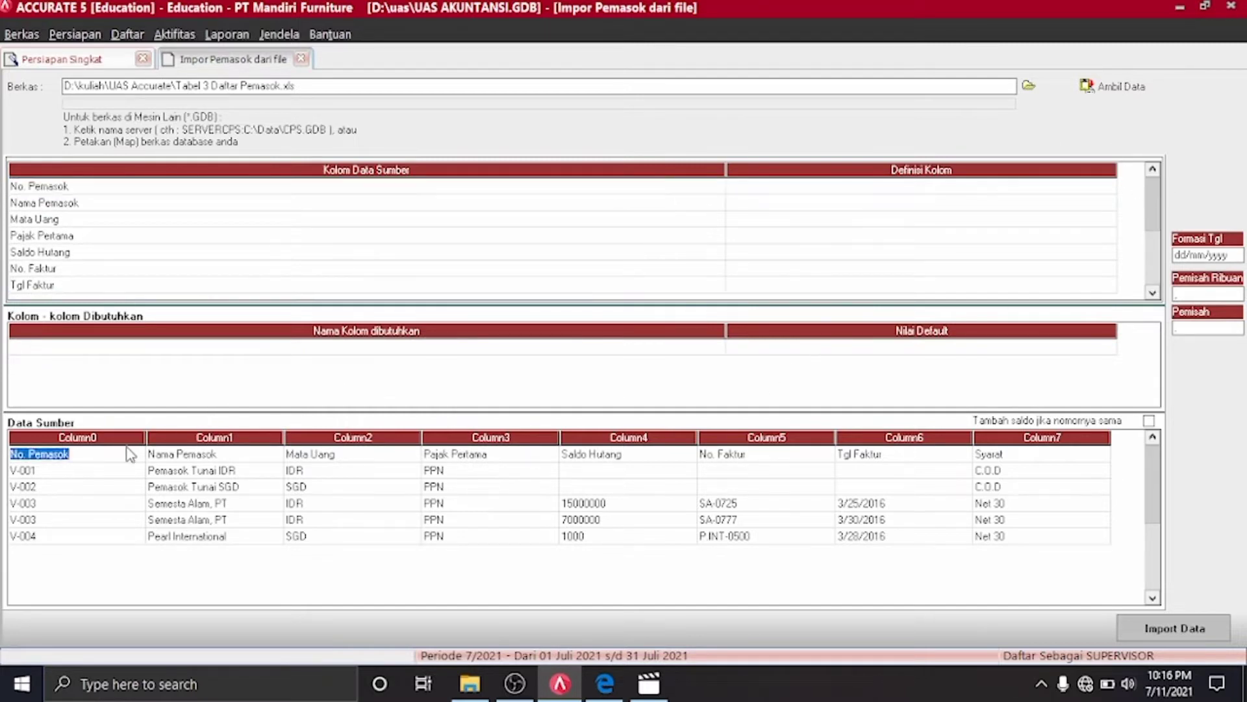
{"action": "left_click", "coordinate": [156, 452]}
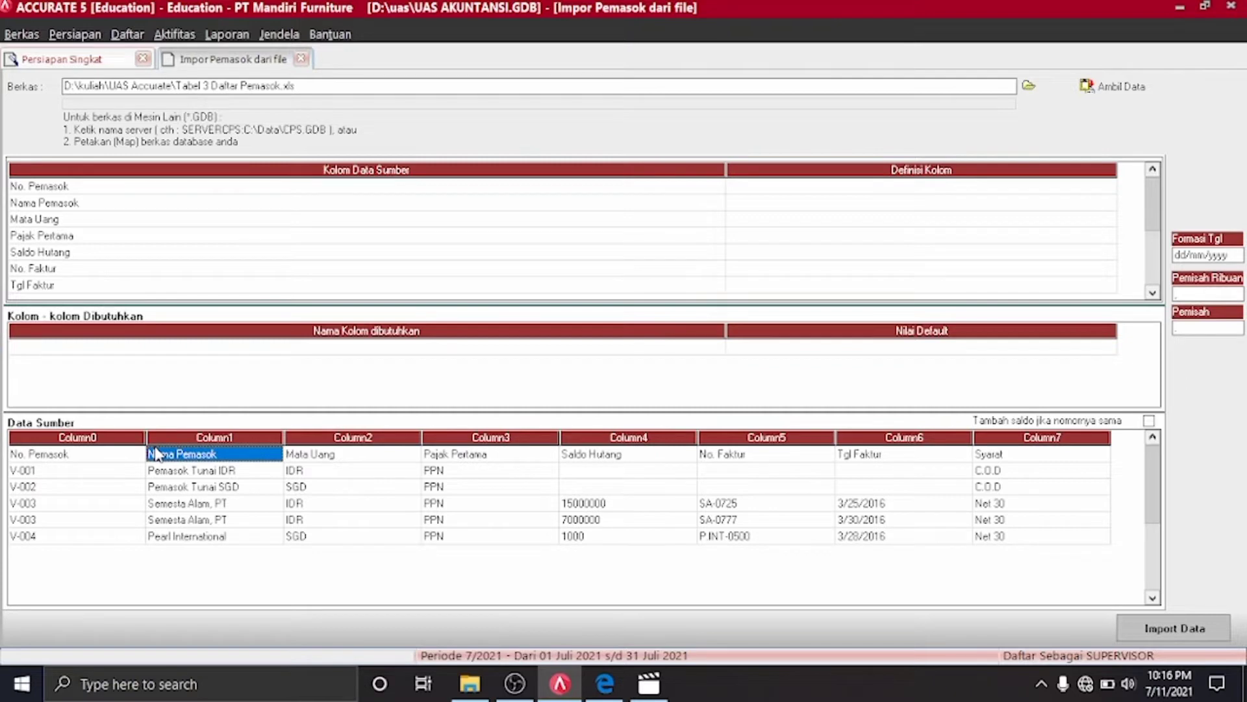
{"action": "key", "text": "ctrl+Delete"}
{"action": "key", "text": "Return"}
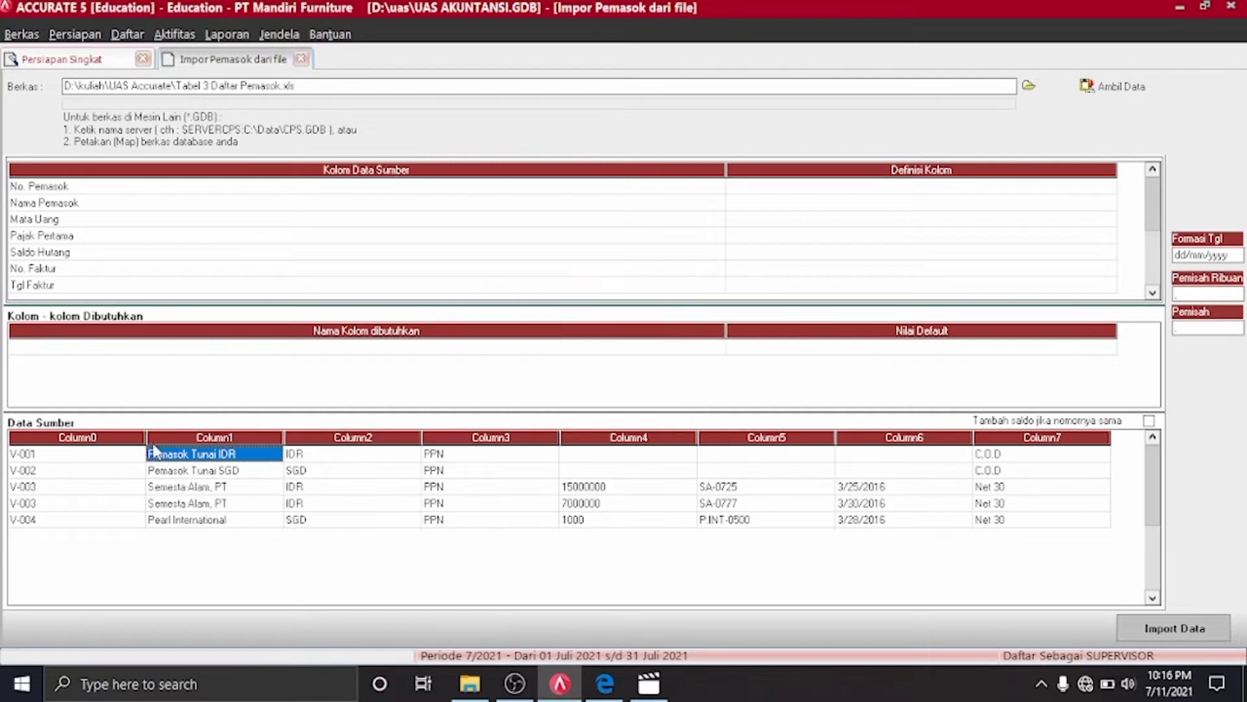
Map the first two columns to No Pemasok and Nama Pemasok
{"action": "left_click", "coordinate": [1112, 190]}
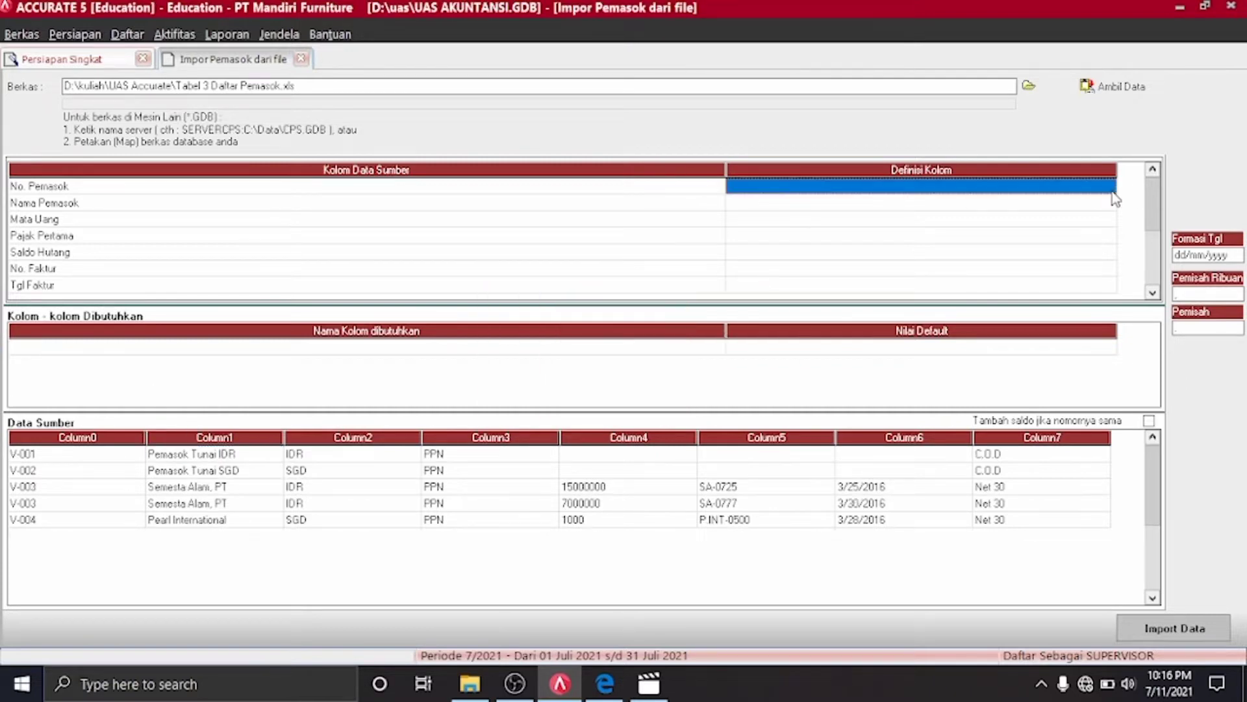
{"action": "left_click", "coordinate": [1108, 187]}
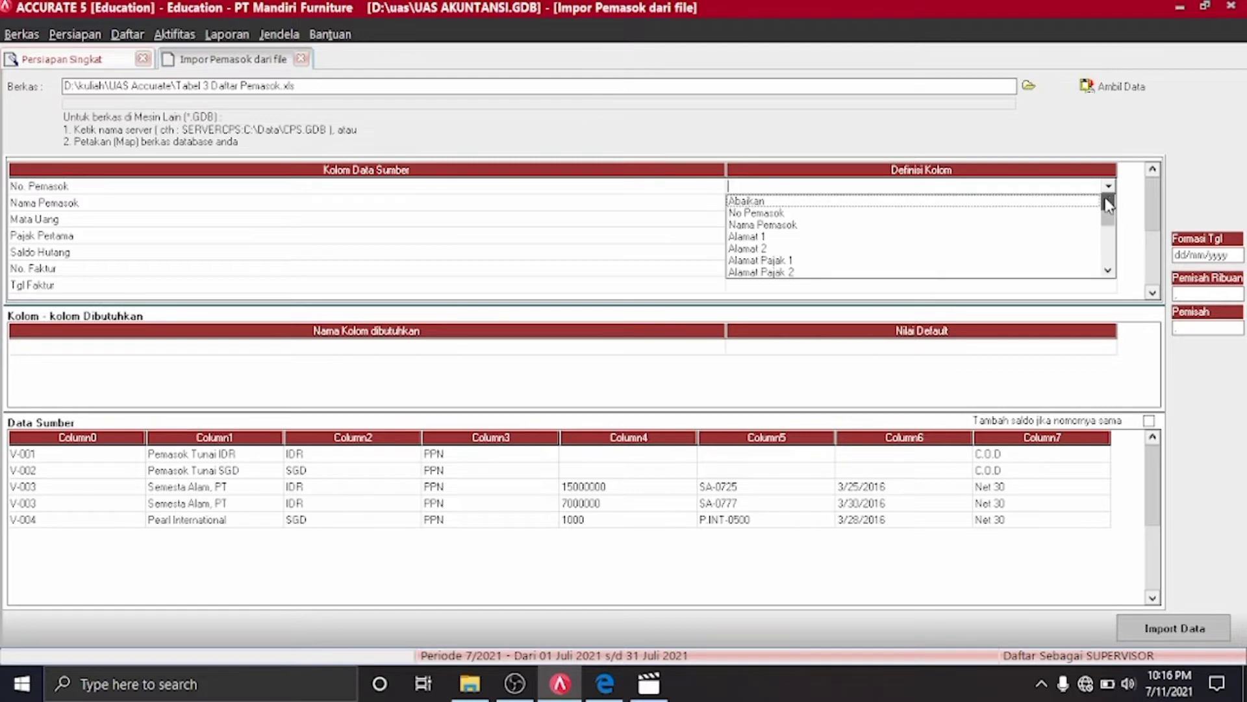
{"action": "left_click", "coordinate": [1004, 225]}
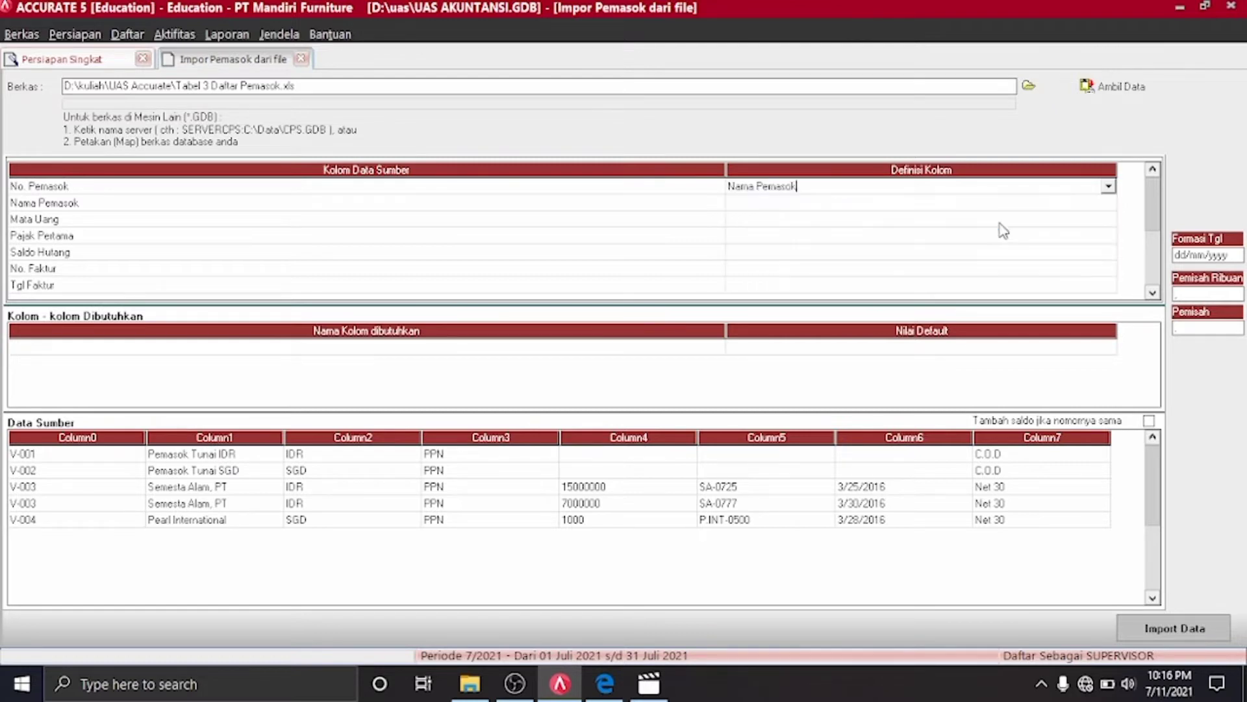
{"action": "left_click", "coordinate": [1108, 187]}
{"action": "key", "text": "Up"}
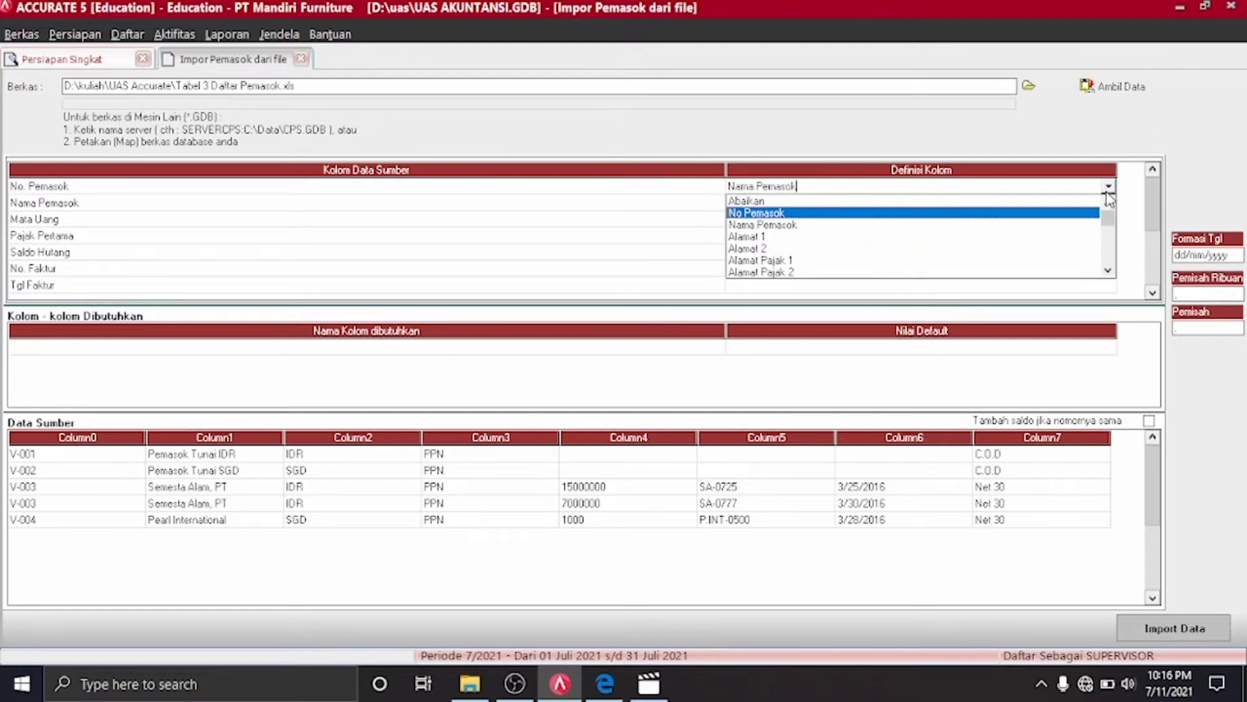
{"action": "key", "text": "Return"}
{"action": "left_click", "coordinate": [1110, 202]}
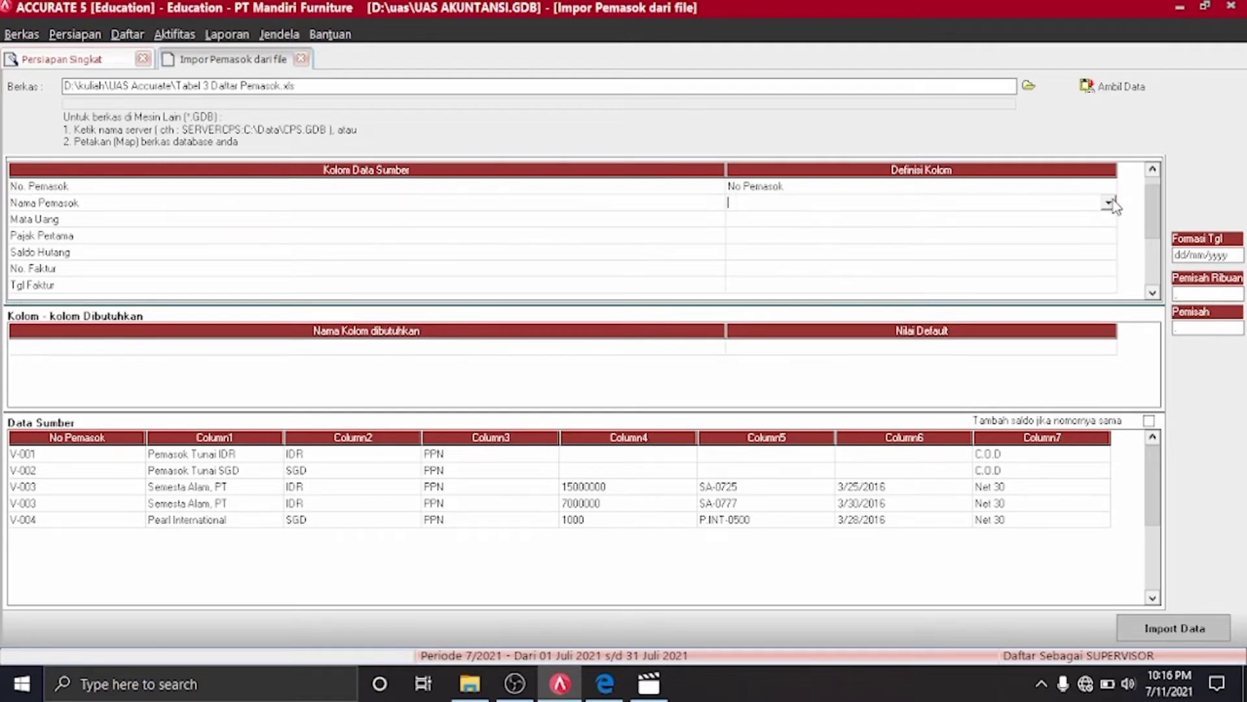
{"action": "left_click", "coordinate": [1110, 202]}
{"action": "key", "text": "Return"}
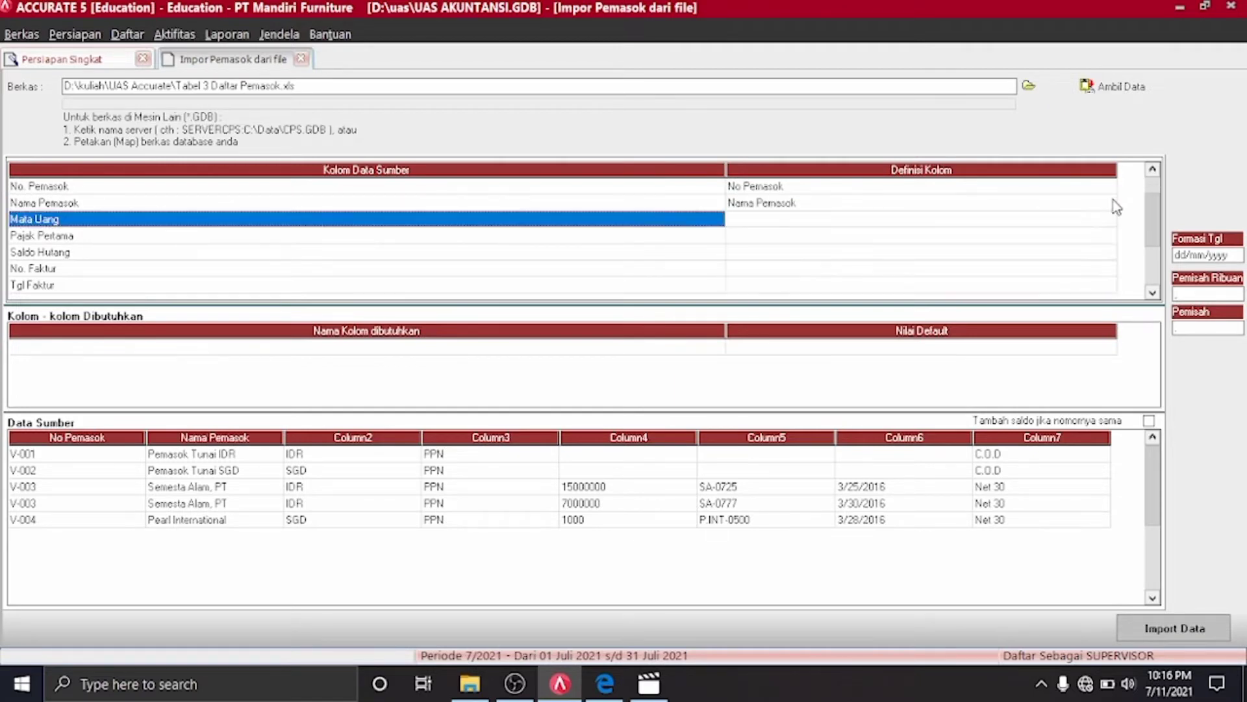
Map the currency column to Mata Uang, with IDR to IDR and SGD to SGD
{"action": "left_click", "coordinate": [1109, 219]}
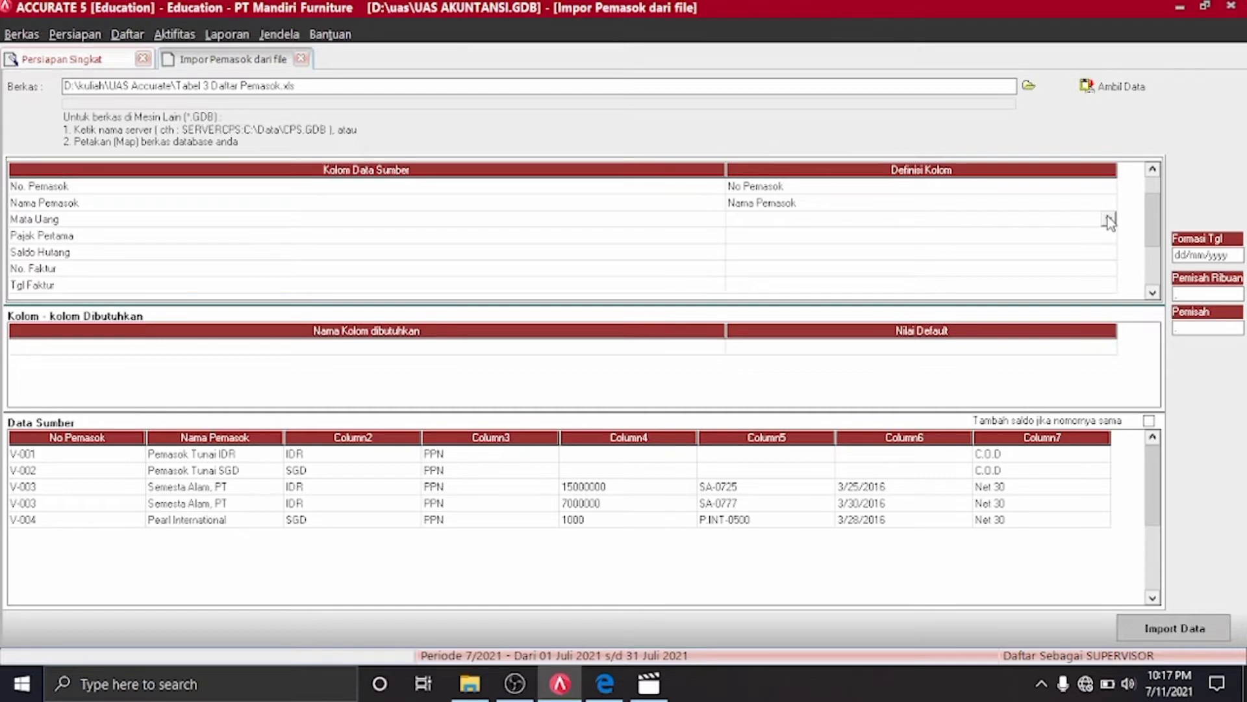
{"action": "left_click", "coordinate": [1110, 219]}
{"action": "key", "text": "m"}
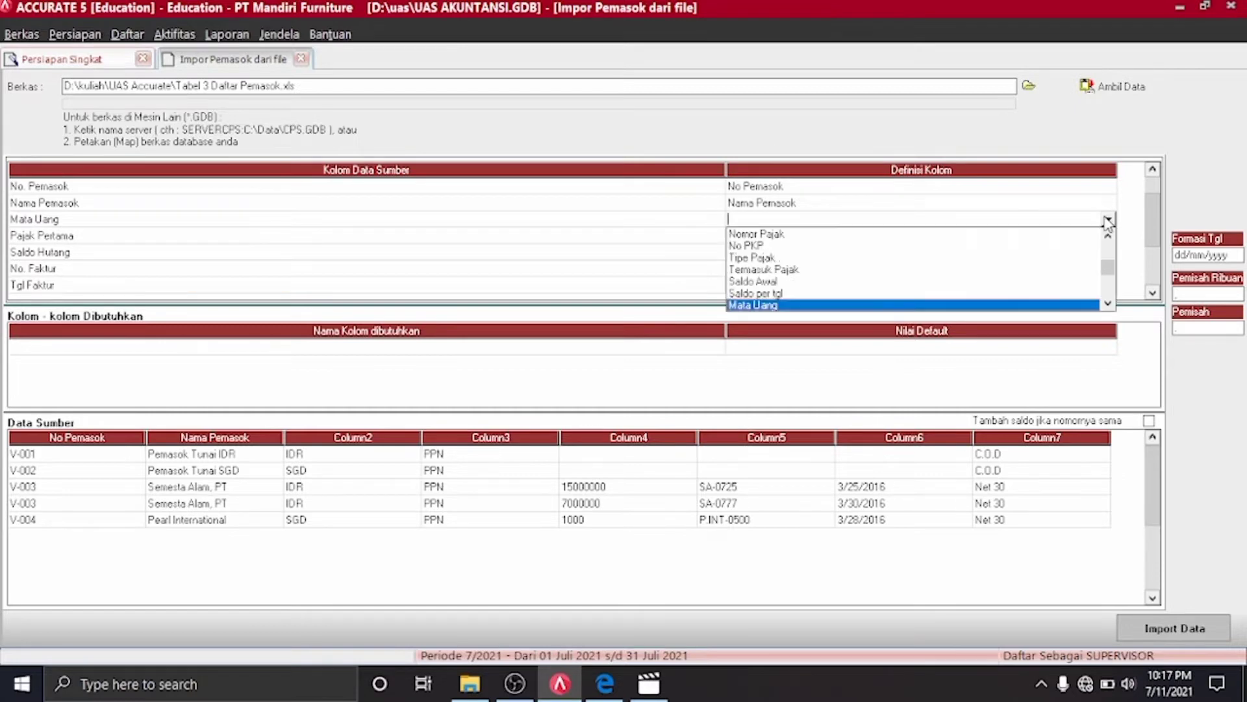
{"action": "left_click", "coordinate": [992, 306]}
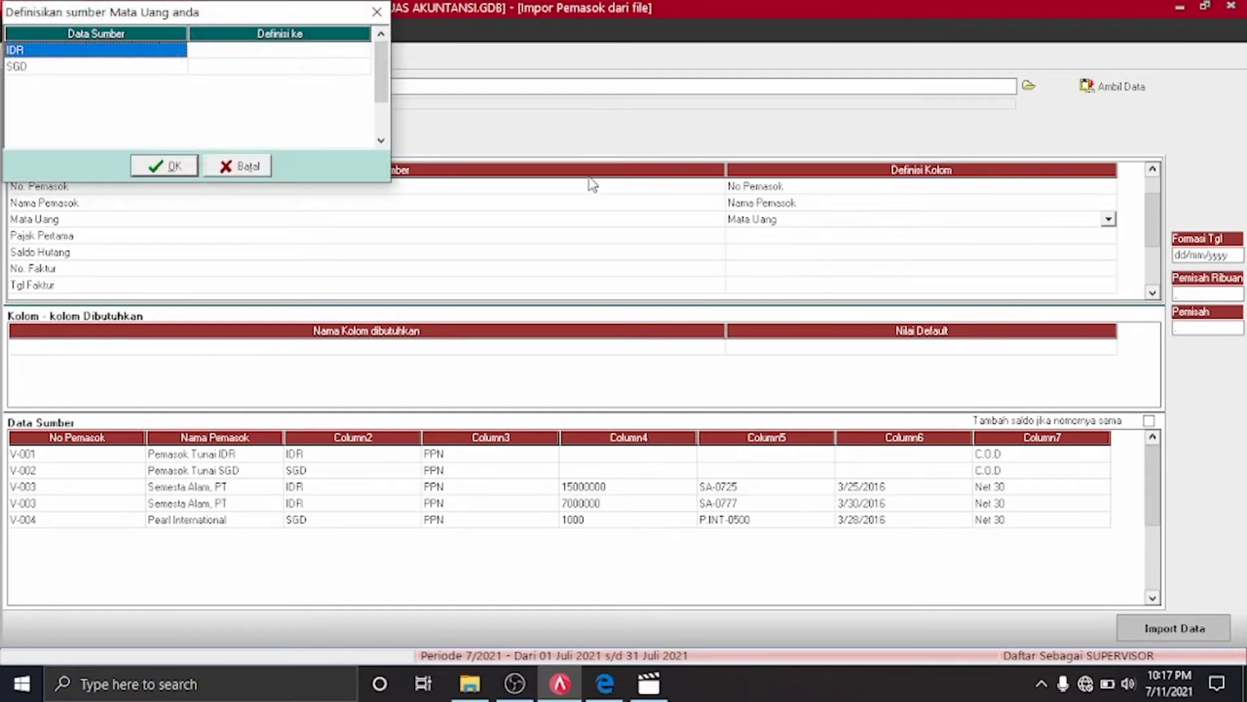
{"action": "left_click", "coordinate": [299, 57]}
{"action": "left_click", "coordinate": [353, 51]}
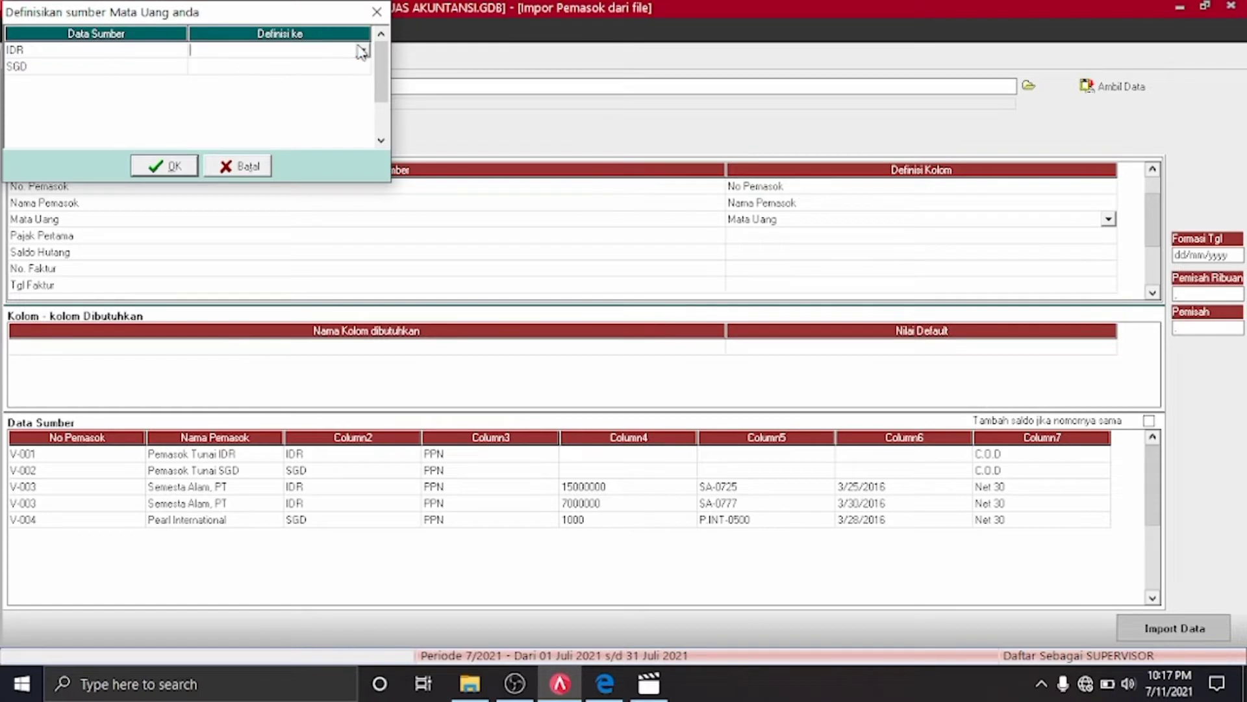
{"action": "left_click", "coordinate": [362, 50]}
{"action": "left_click", "coordinate": [326, 64]}
{"action": "left_click", "coordinate": [364, 67]}
{"action": "left_click", "coordinate": [363, 69]}
{"action": "left_click", "coordinate": [311, 95]}
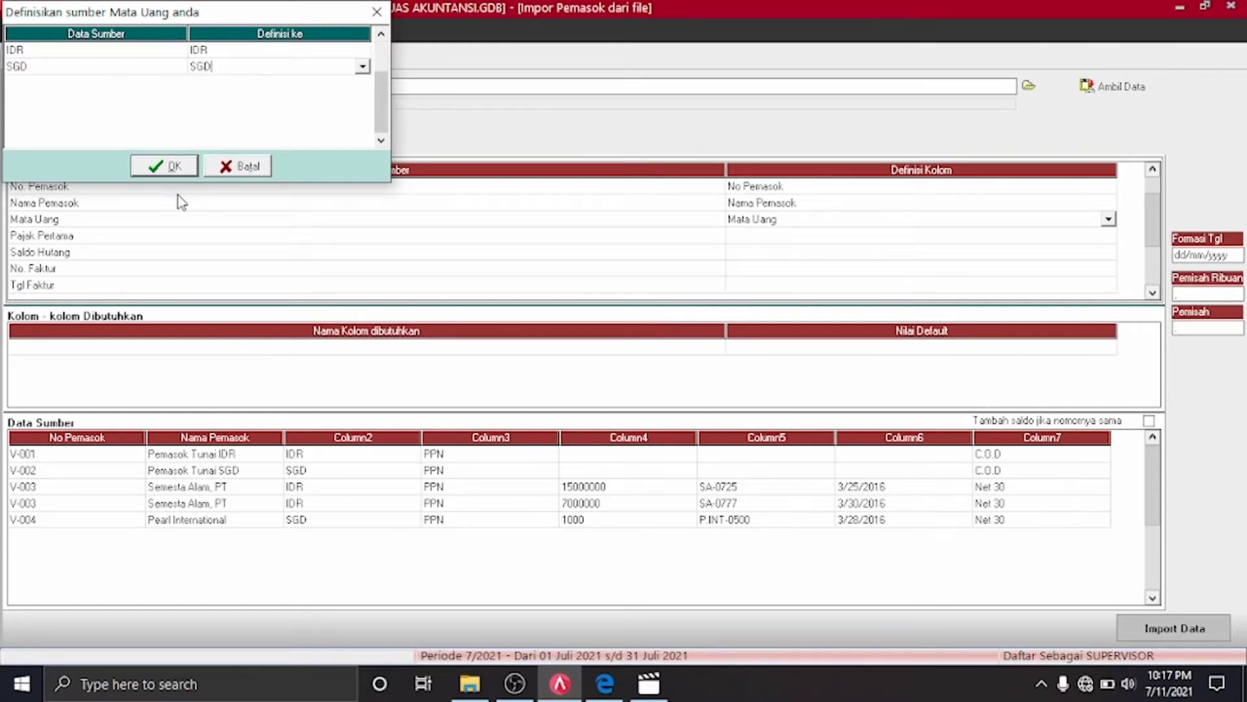
{"action": "left_click", "coordinate": [180, 173]}
{"action": "left_click", "coordinate": [1076, 236]}
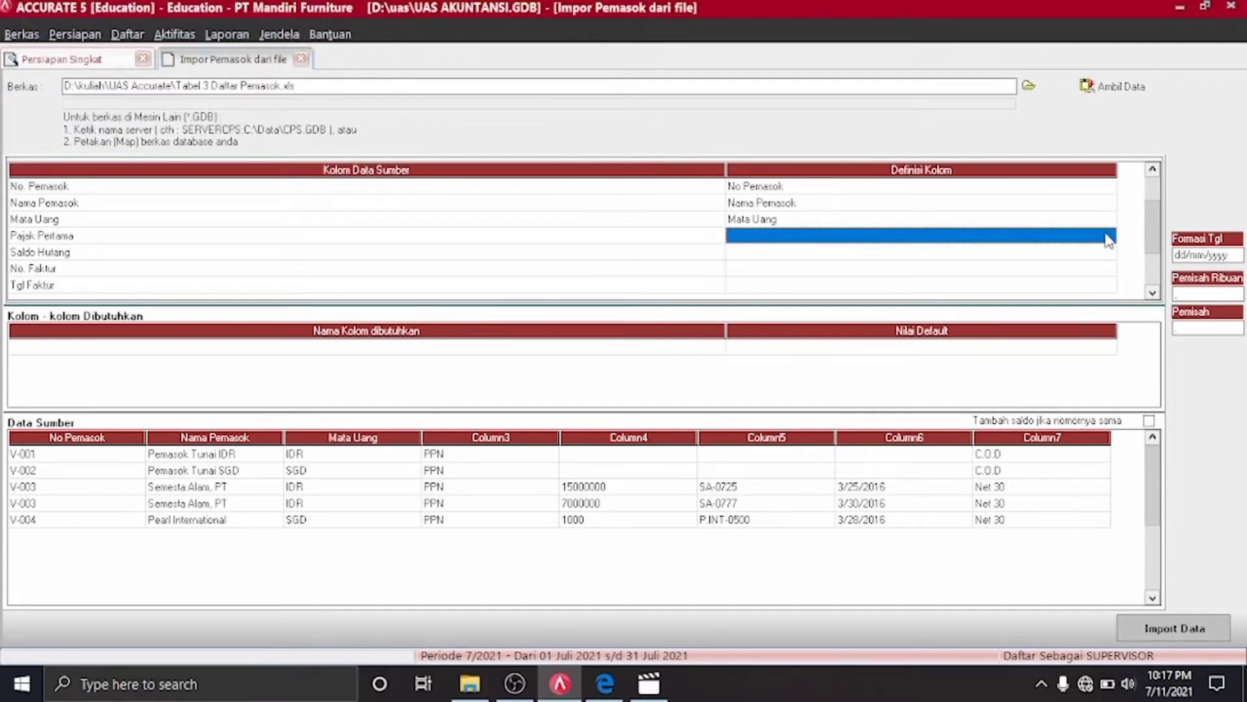
Map the tax column to Pajak pertama, defining its PPN value as PPN
{"action": "left_click", "coordinate": [1107, 237]}
{"action": "left_click", "coordinate": [1108, 237]}
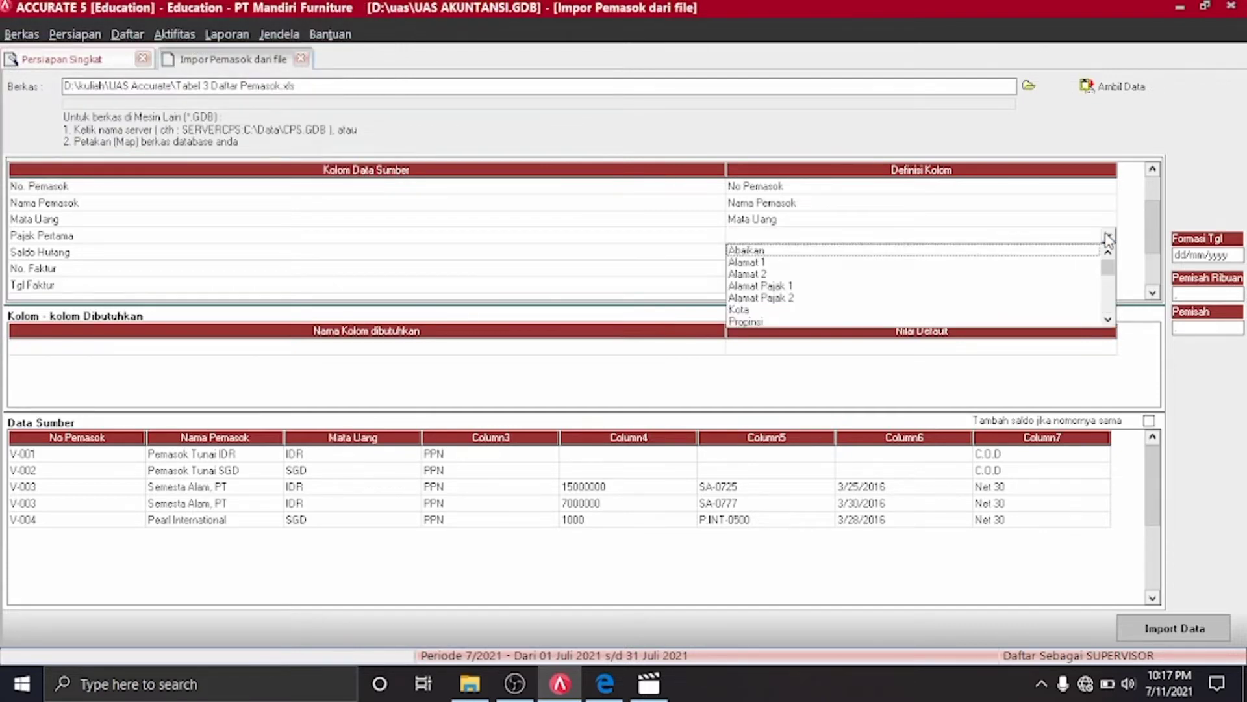
{"action": "type", "text": "pa"}
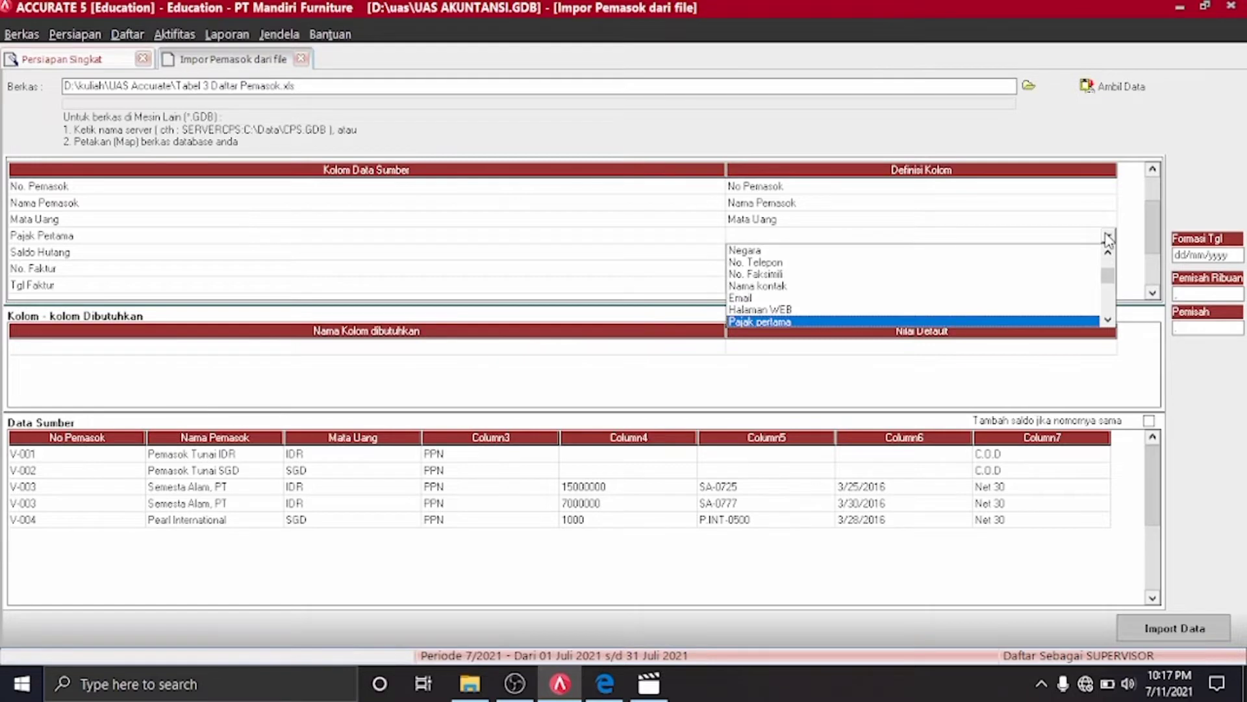
{"action": "key", "text": "Return"}
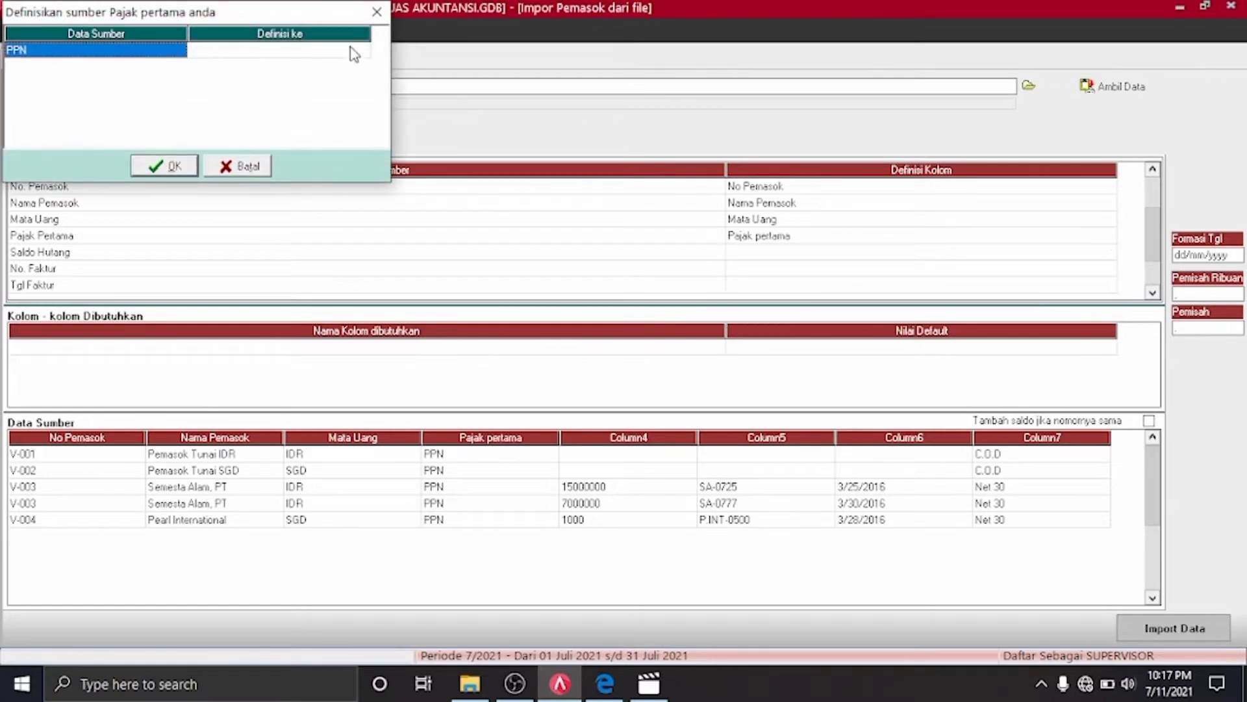
{"action": "left_click", "coordinate": [358, 52]}
{"action": "left_click", "coordinate": [359, 55]}
{"action": "left_click", "coordinate": [362, 51]}
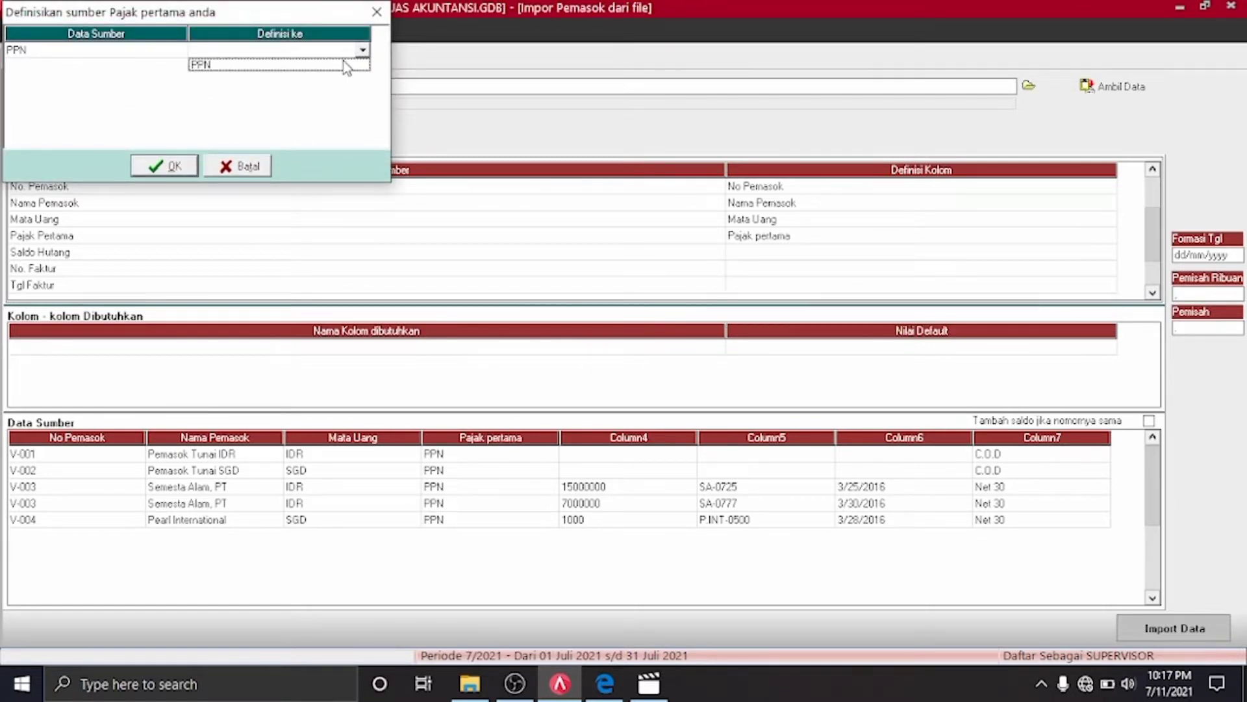
{"action": "left_click", "coordinate": [348, 63]}
{"action": "left_click", "coordinate": [157, 170]}
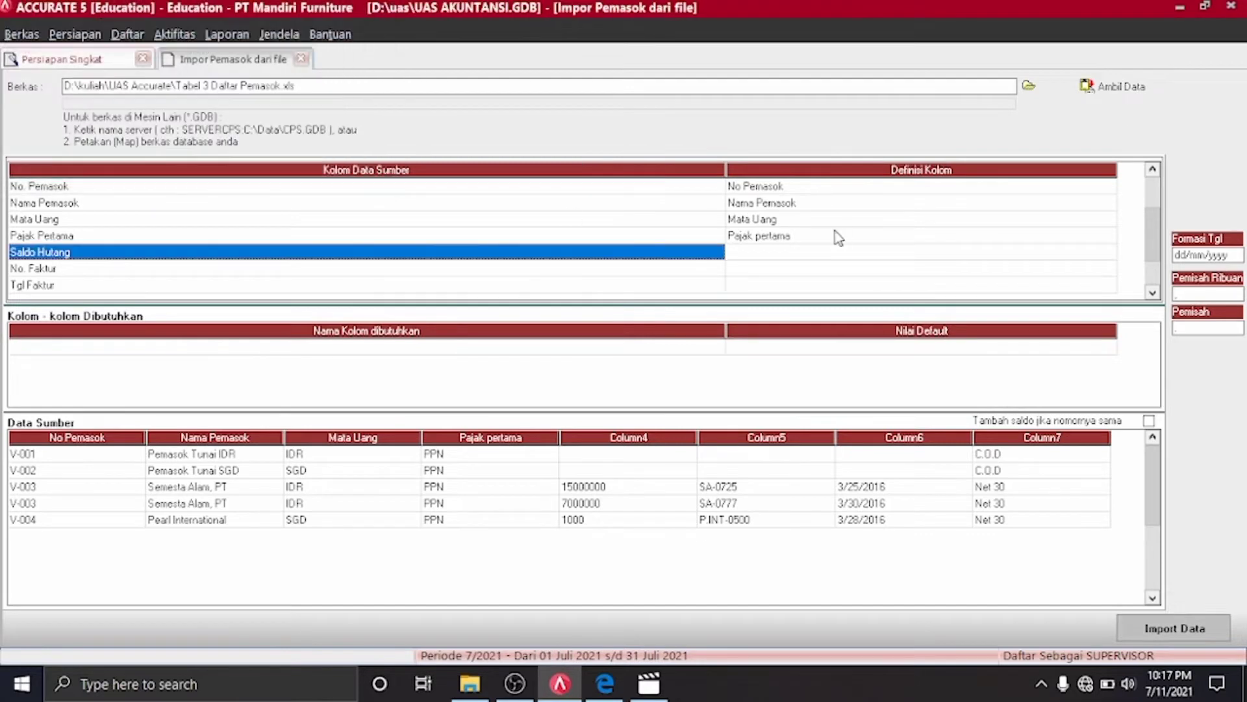
Map Saldo Hutang to Saldo Awal and No. Faktur to No. Faktur Saldo Awal
{"action": "double_click", "coordinate": [1106, 252]}
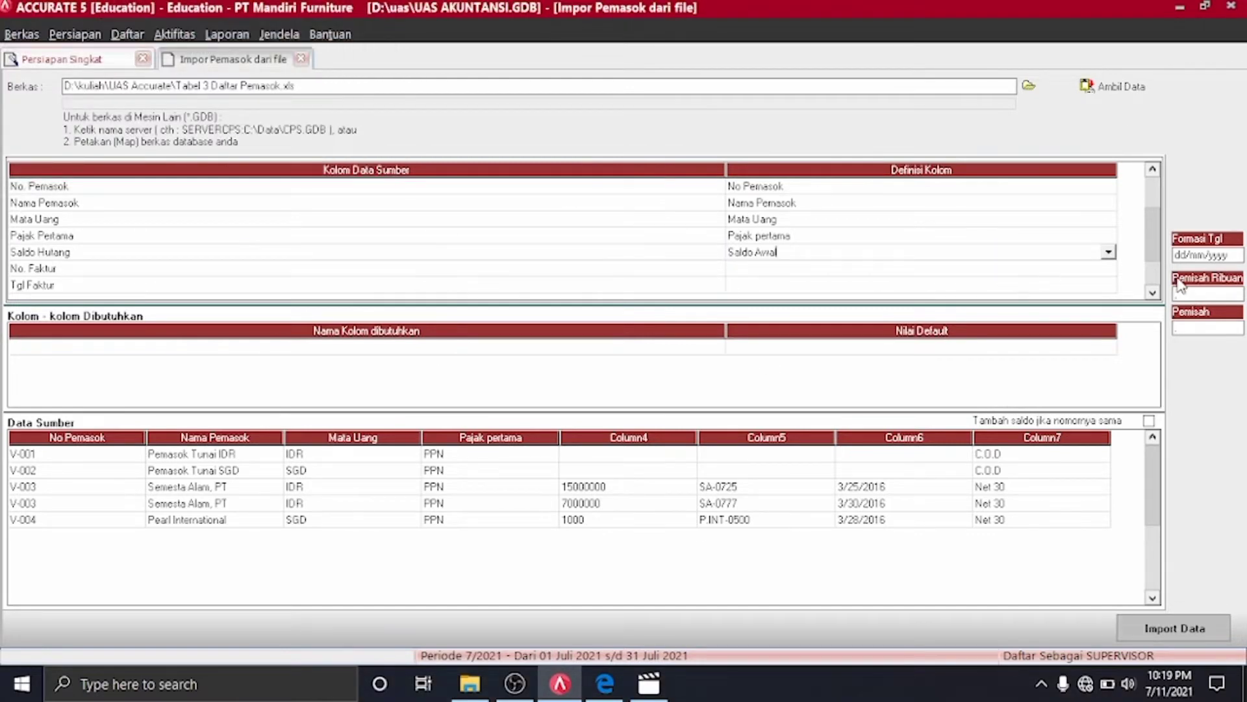
{"action": "left_click", "coordinate": [1108, 252]}
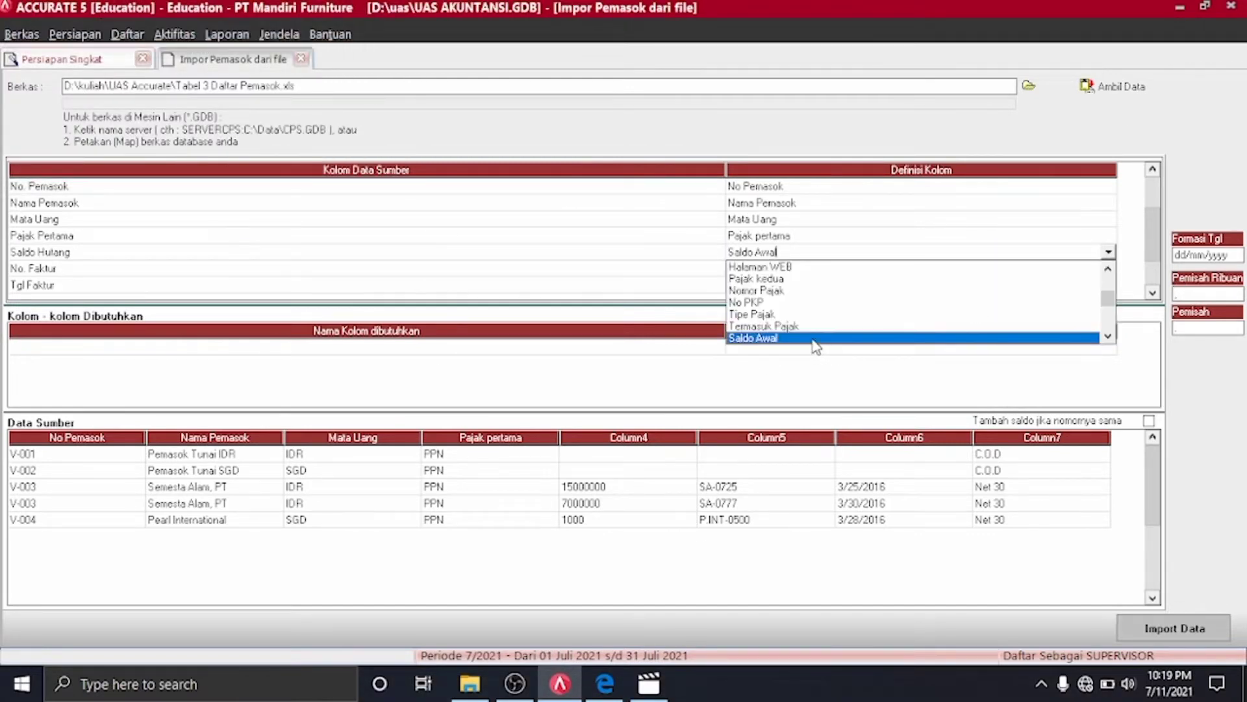
{"action": "left_click", "coordinate": [814, 339]}
{"action": "left_click", "coordinate": [1092, 269]}
{"action": "left_click", "coordinate": [1108, 268]}
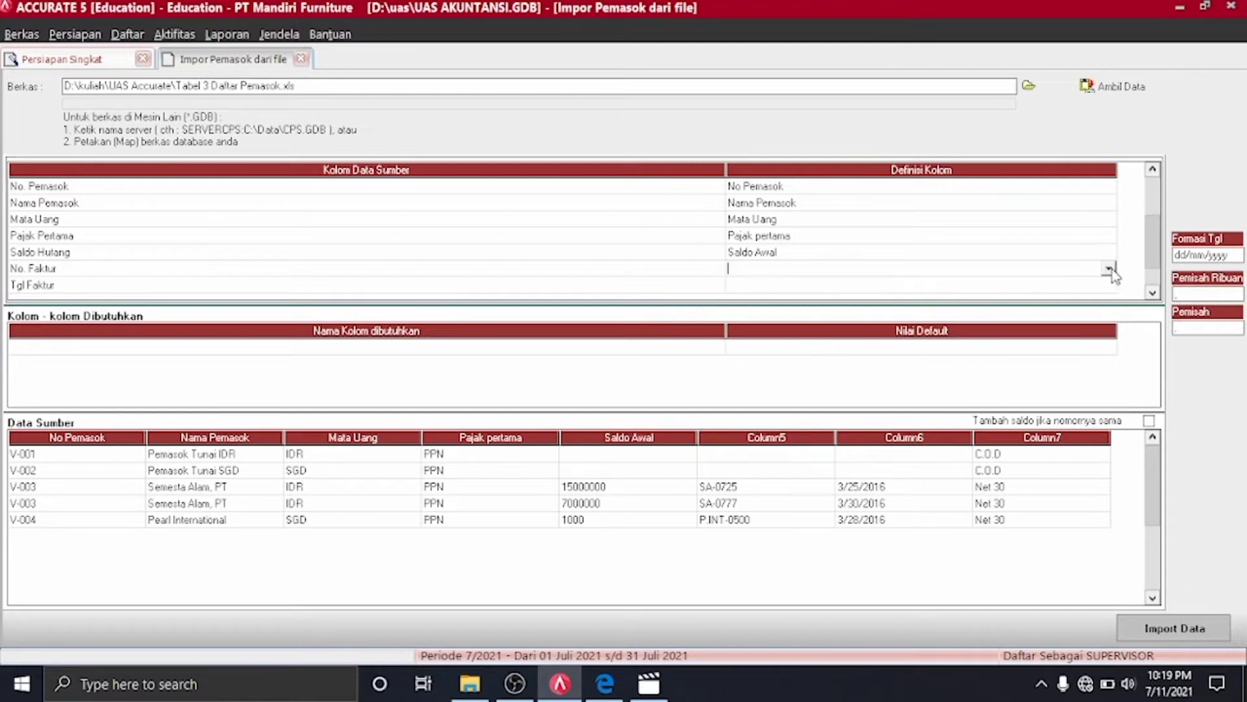
{"action": "left_click", "coordinate": [1109, 268]}
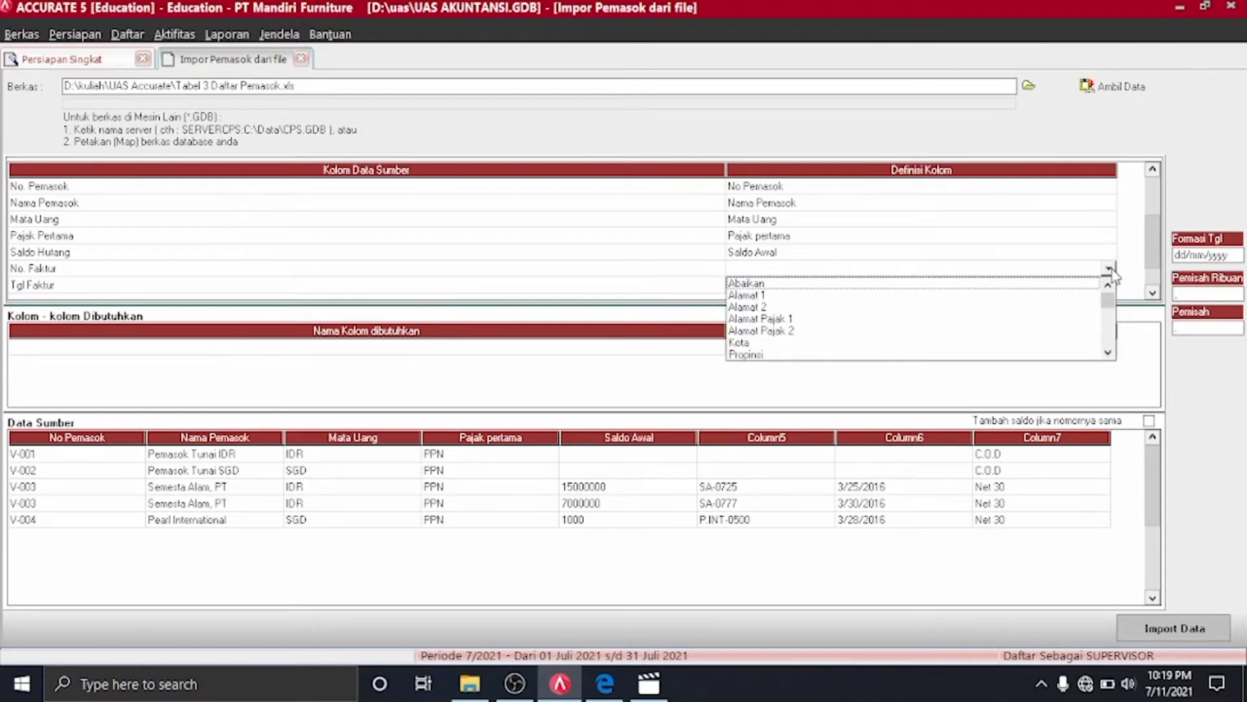
{"action": "scroll", "coordinate": [1112, 276], "scroll_direction": "down", "scroll_amount": 3}
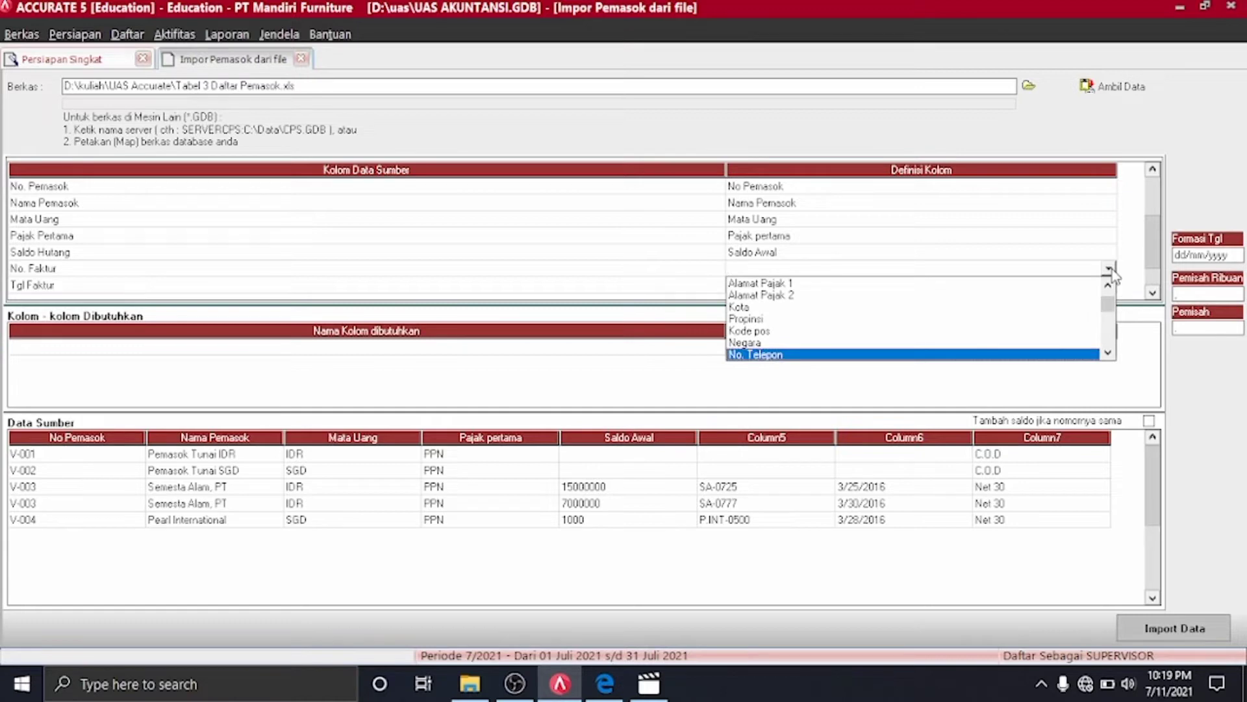
{"action": "left_click", "coordinate": [1108, 352]}
{"action": "left_click", "coordinate": [1108, 352]}
{"action": "left_click", "coordinate": [1108, 352]}
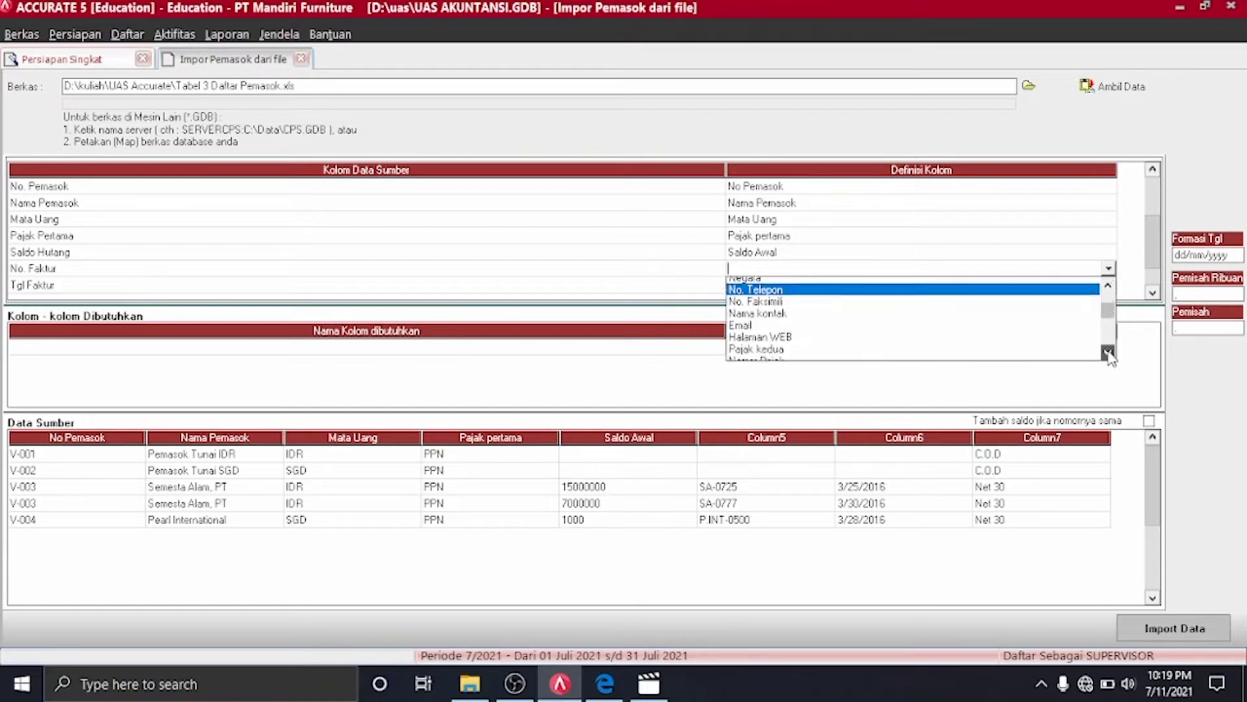
{"action": "left_click", "coordinate": [1108, 352]}
{"action": "left_click", "coordinate": [1109, 352]}
{"action": "left_click", "coordinate": [1108, 352]}
{"action": "left_click", "coordinate": [1108, 352]}
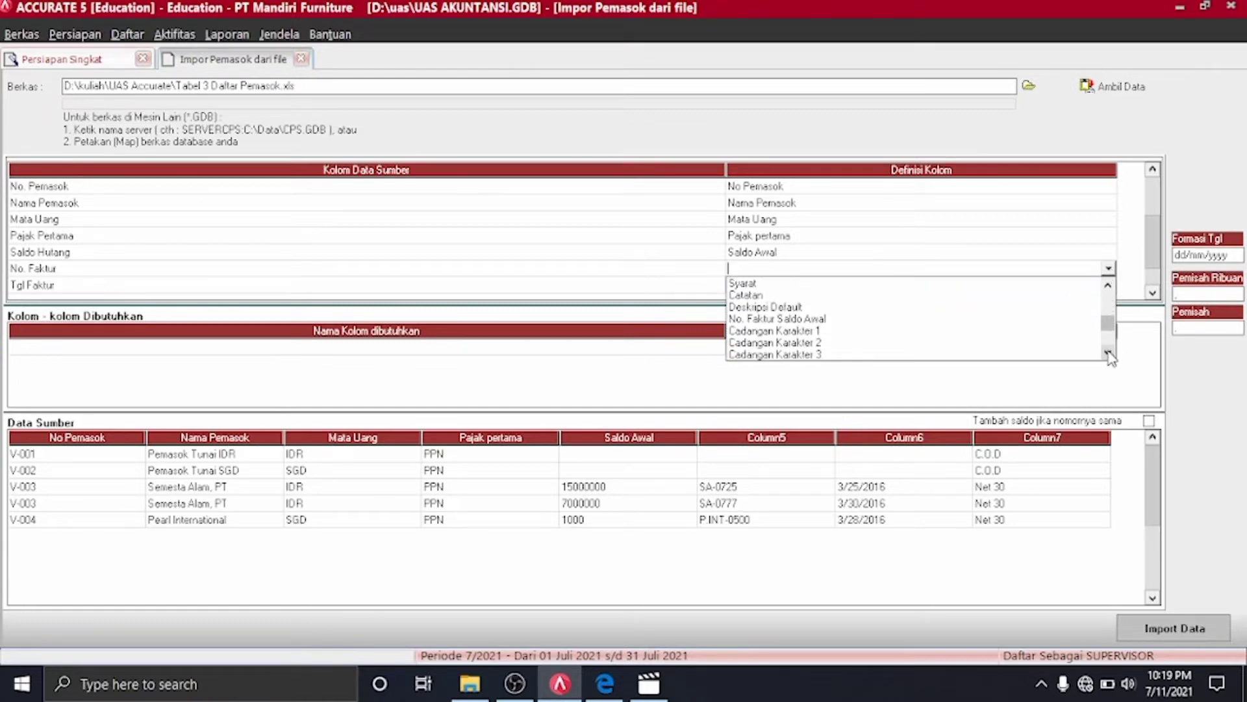
{"action": "left_click", "coordinate": [766, 319]}
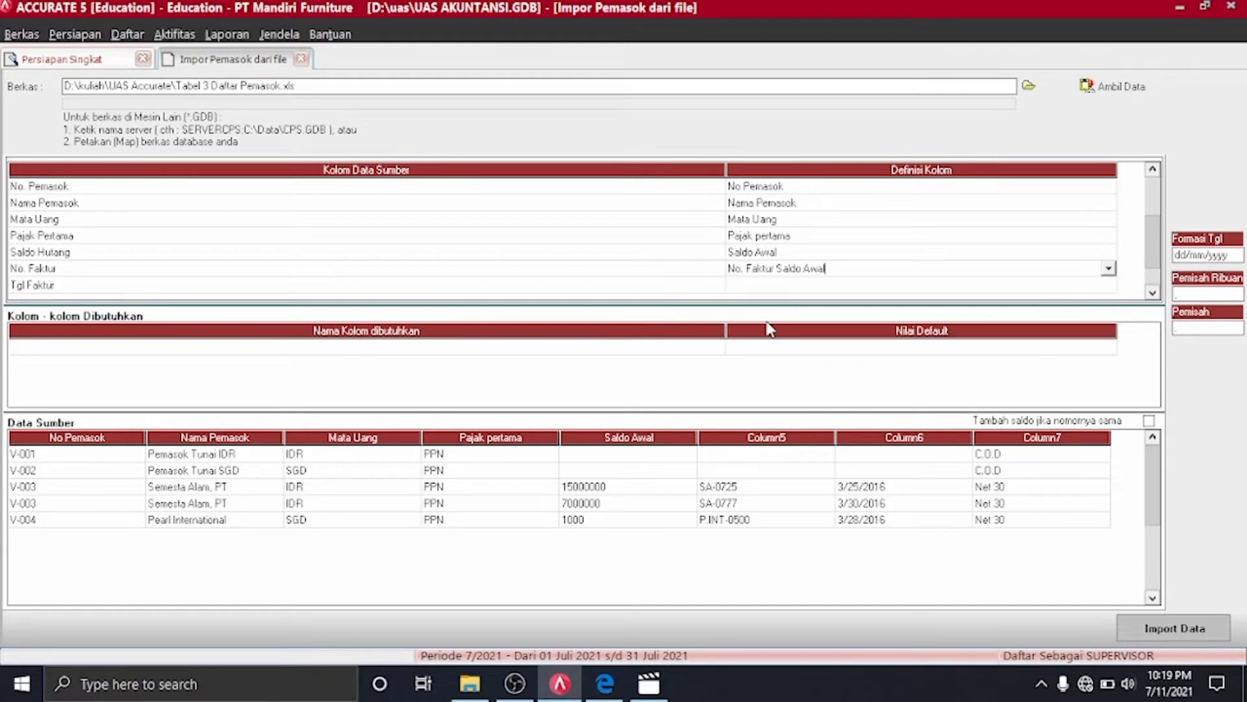
Map the Tgl Faktur column to the Saldo per tgl field
{"action": "left_click", "coordinate": [1111, 287]}
{"action": "left_click", "coordinate": [1111, 286]}
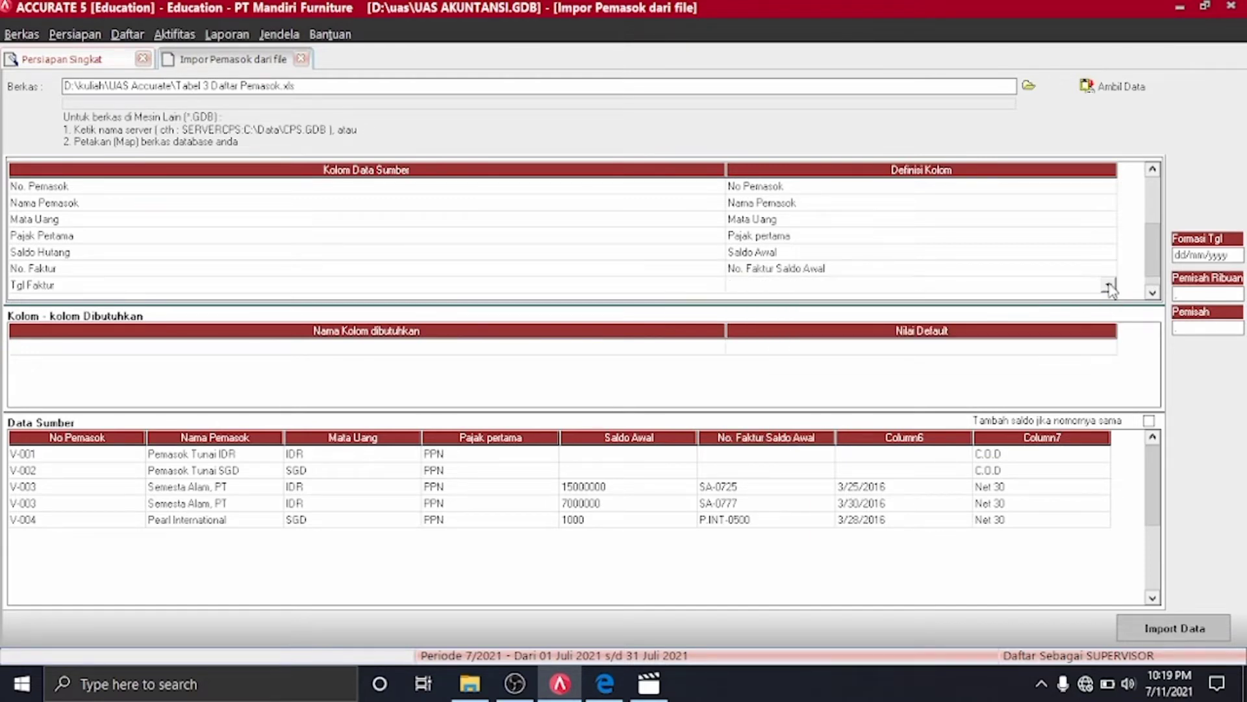
{"action": "left_click", "coordinate": [1110, 288]}
{"action": "key", "text": "t"}
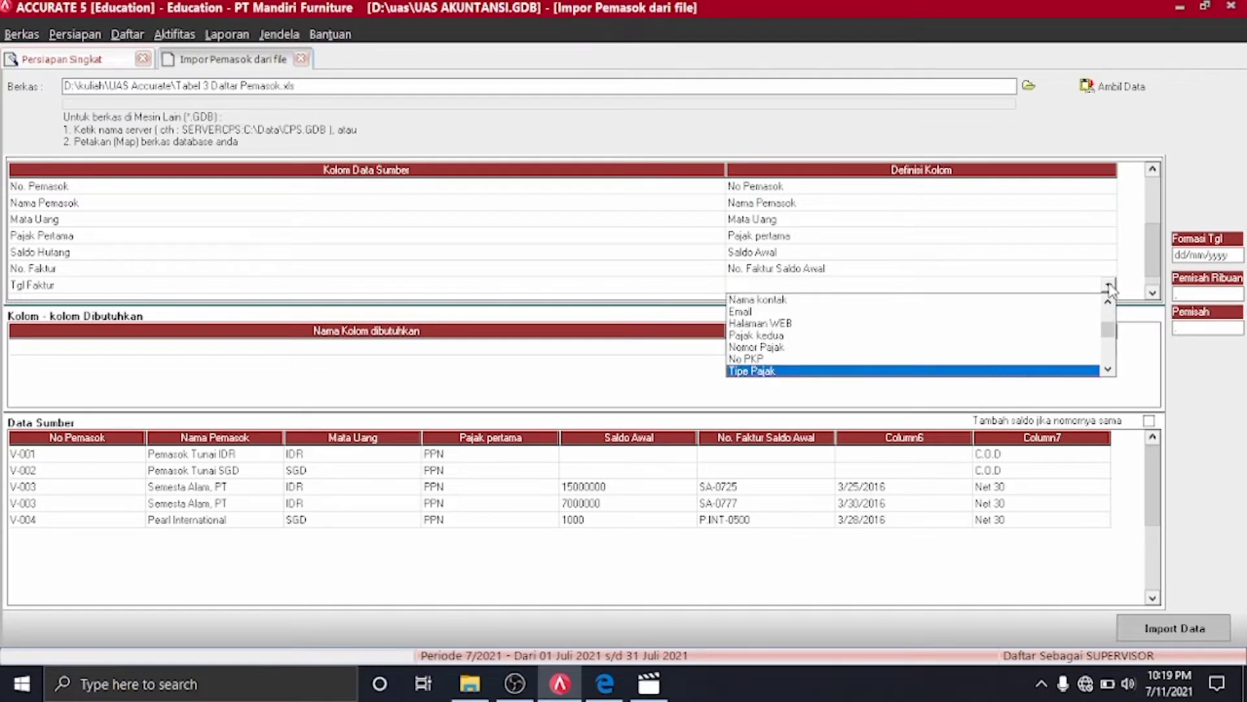
{"action": "left_click", "coordinate": [1108, 369]}
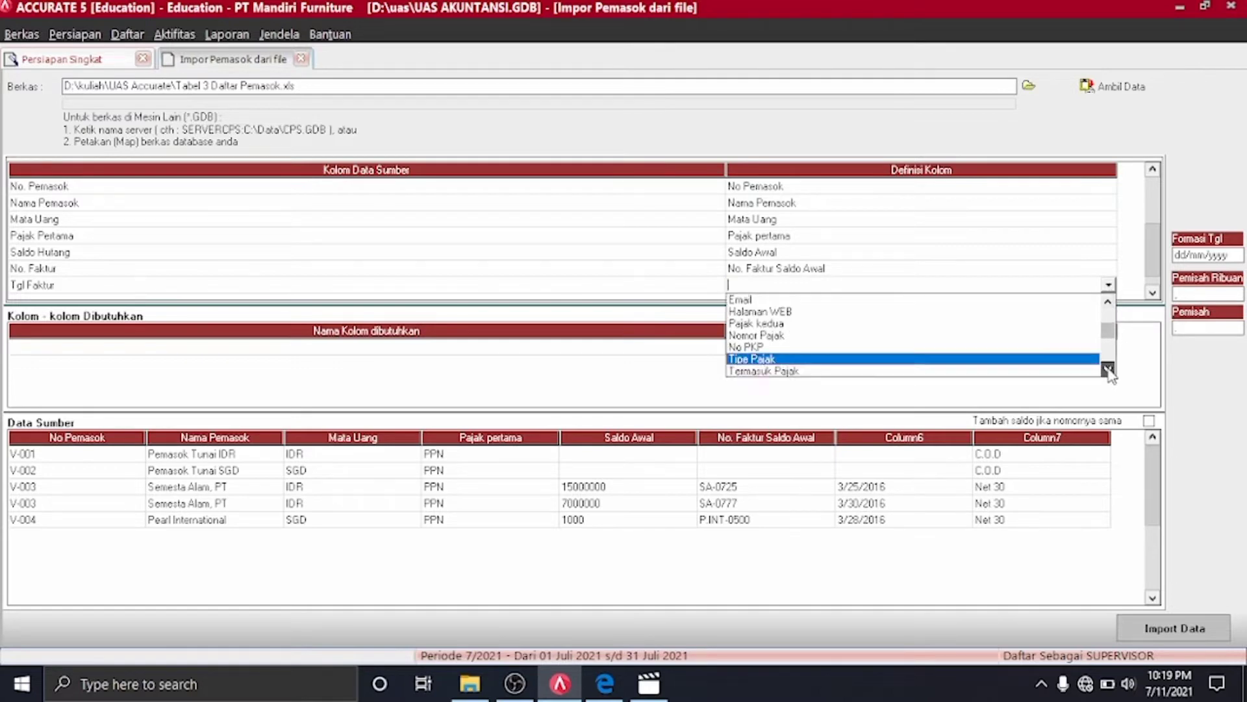
{"action": "left_click", "coordinate": [1108, 369]}
{"action": "left_click", "coordinate": [1108, 368]}
{"action": "left_click", "coordinate": [1109, 369]}
{"action": "left_click", "coordinate": [1108, 369]}
{"action": "left_click", "coordinate": [1108, 369]}
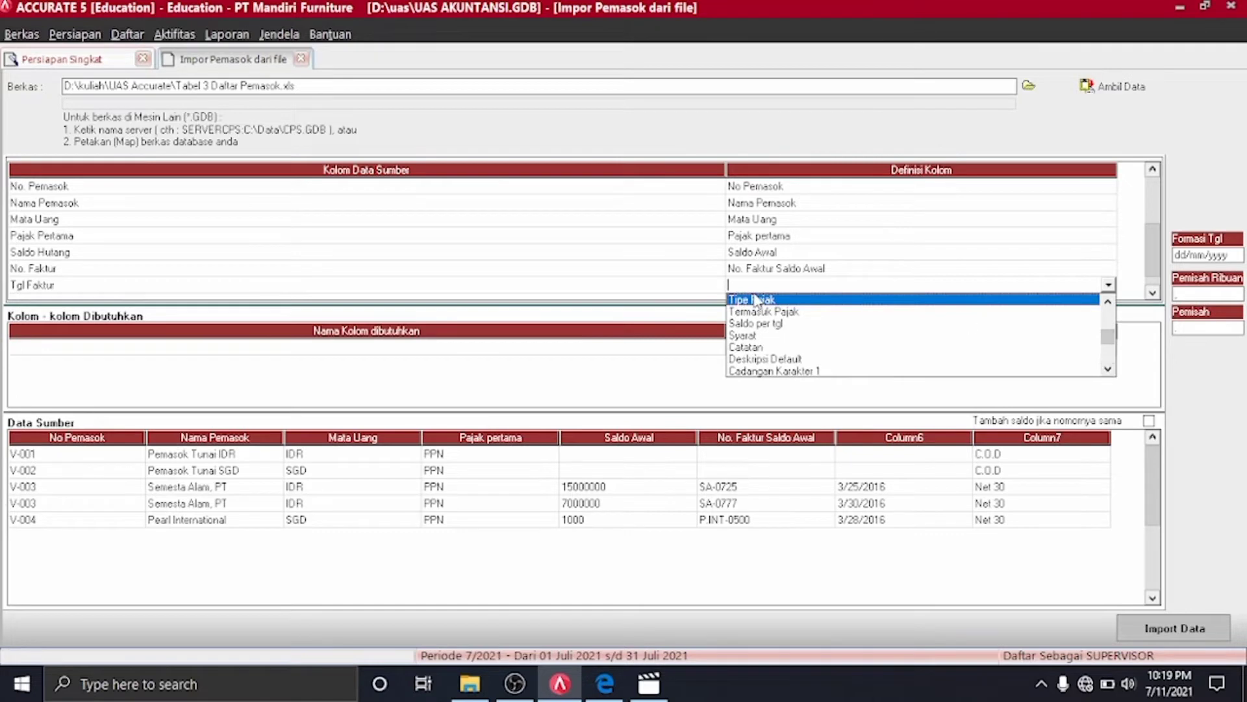
{"action": "left_click", "coordinate": [766, 325]}
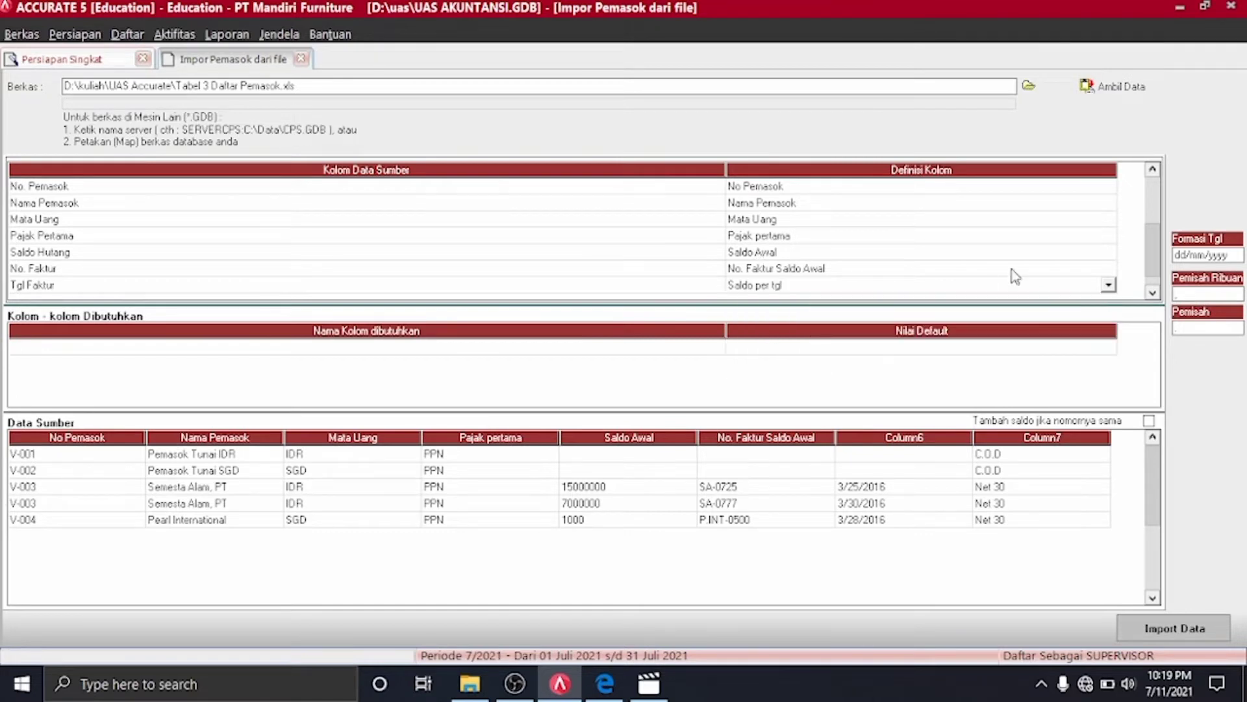
Map the Syarat column to the Syarat field
{"action": "left_click", "coordinate": [1152, 294]}
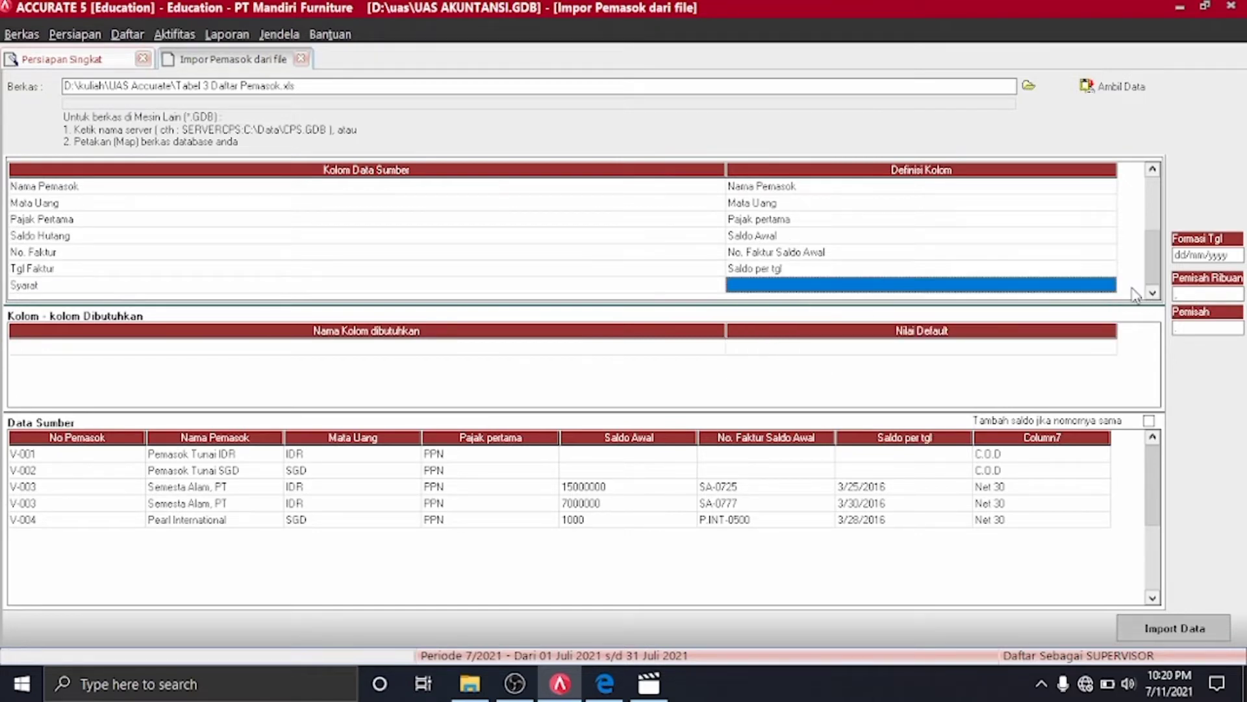
{"action": "left_click", "coordinate": [1112, 289]}
{"action": "left_click", "coordinate": [1112, 289]}
{"action": "key", "text": "s"}
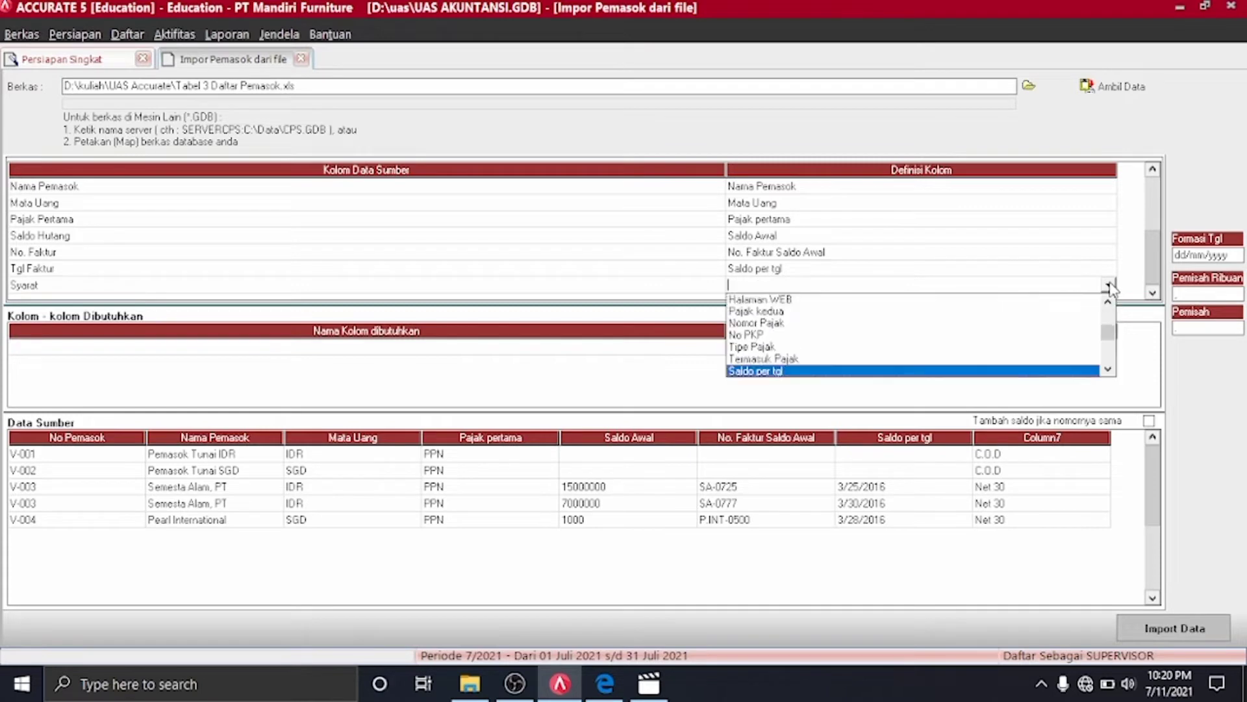
{"action": "key", "text": "y"}
{"action": "key", "text": "Return"}
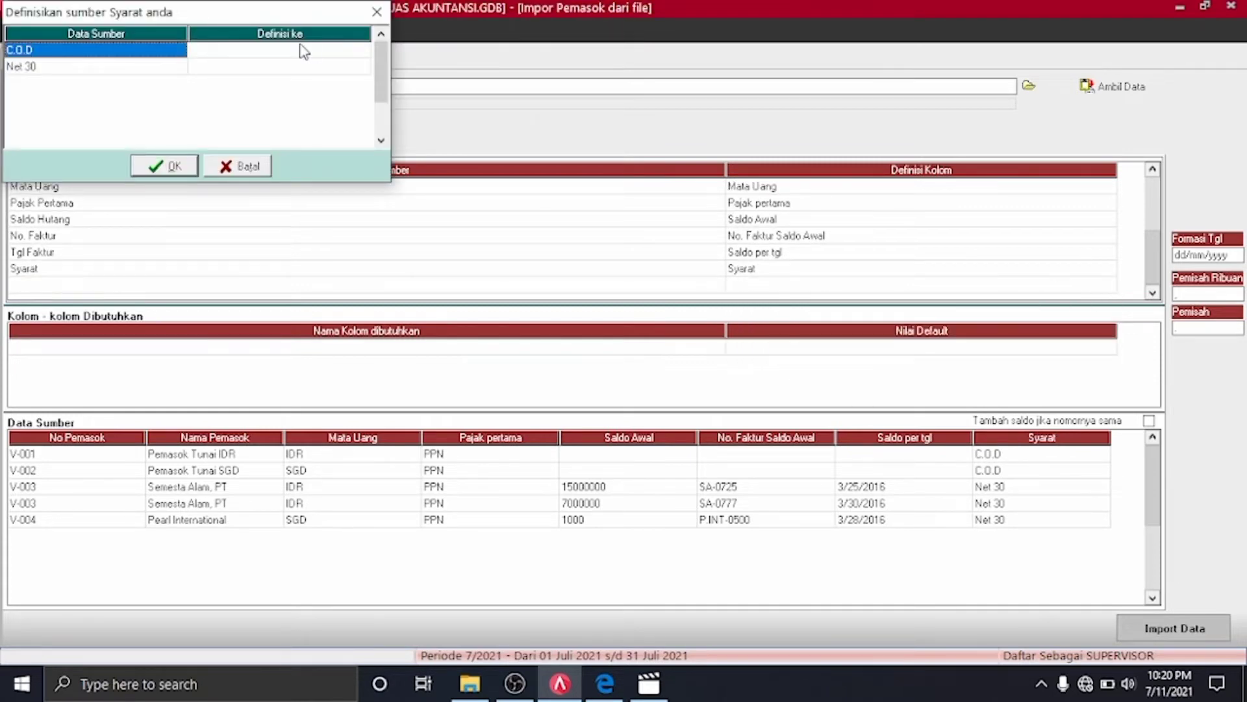
Match the C.O.D and Net 30 values to the C.O.D and Net 30 terms and confirm
{"action": "left_click", "coordinate": [343, 51]}
{"action": "left_click", "coordinate": [364, 52]}
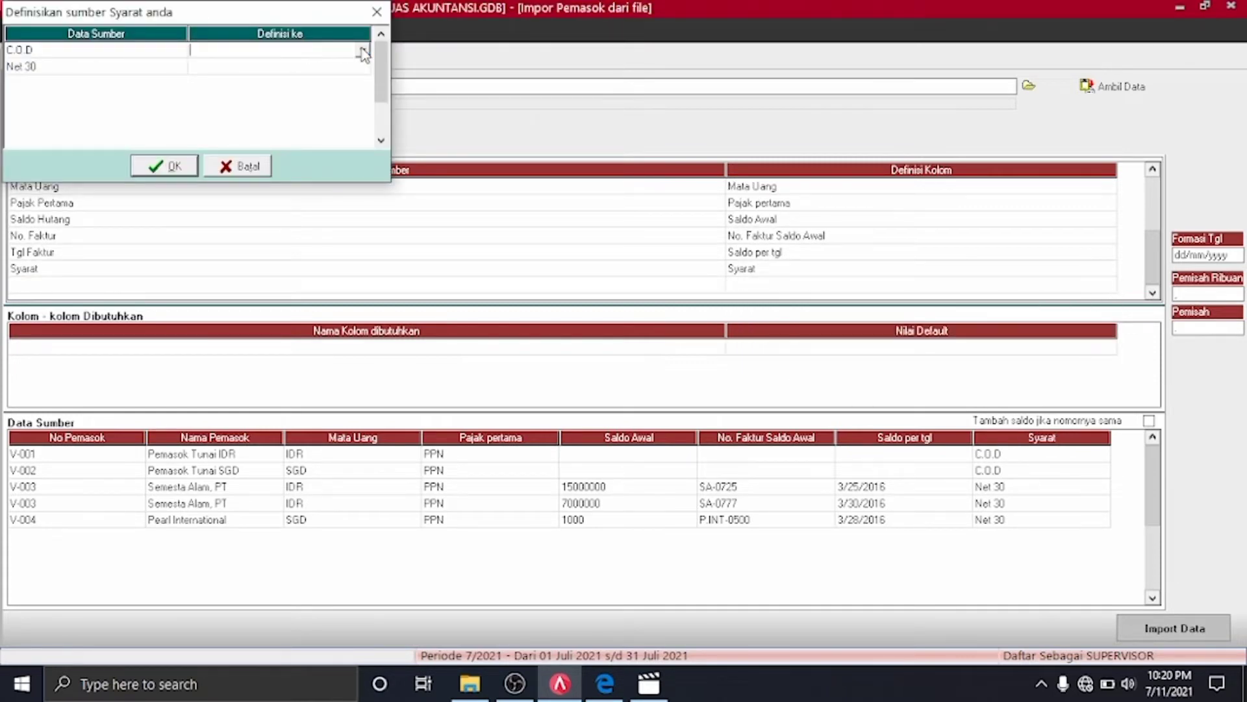
{"action": "left_click", "coordinate": [362, 50]}
{"action": "left_click", "coordinate": [276, 77]}
{"action": "left_click", "coordinate": [368, 65]}
{"action": "left_click", "coordinate": [364, 67]}
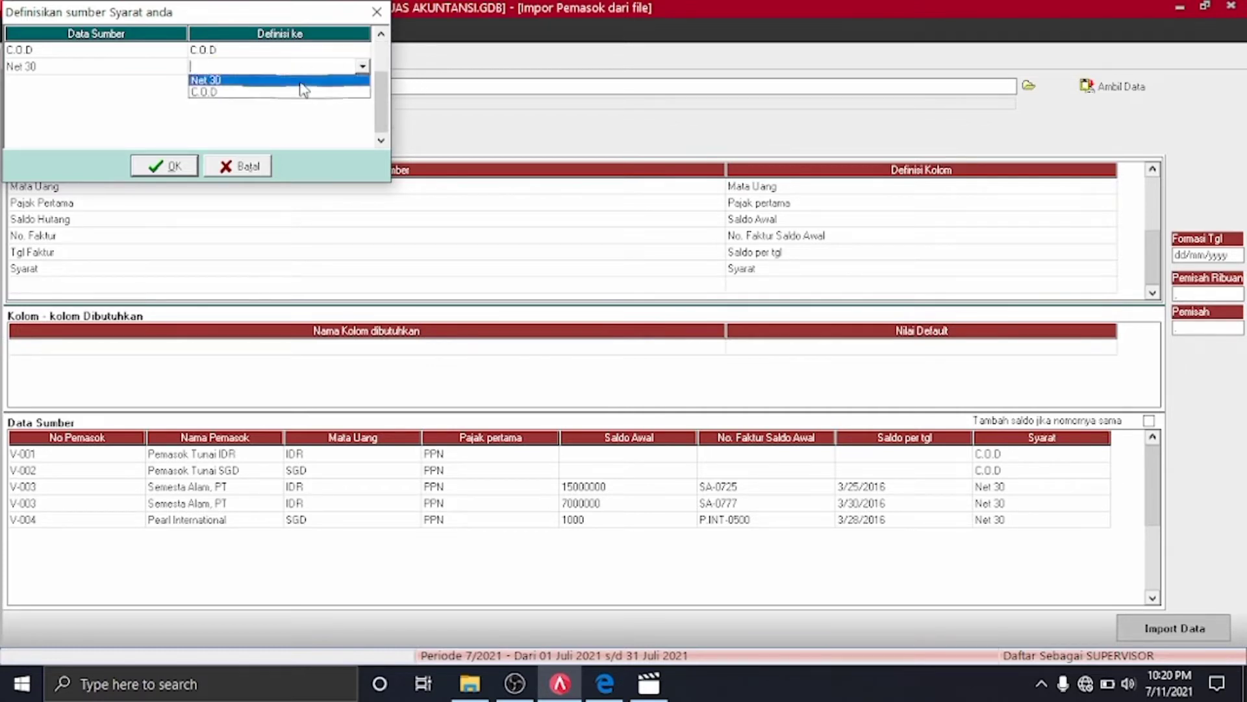
{"action": "left_click", "coordinate": [305, 83]}
{"action": "left_click", "coordinate": [190, 166]}
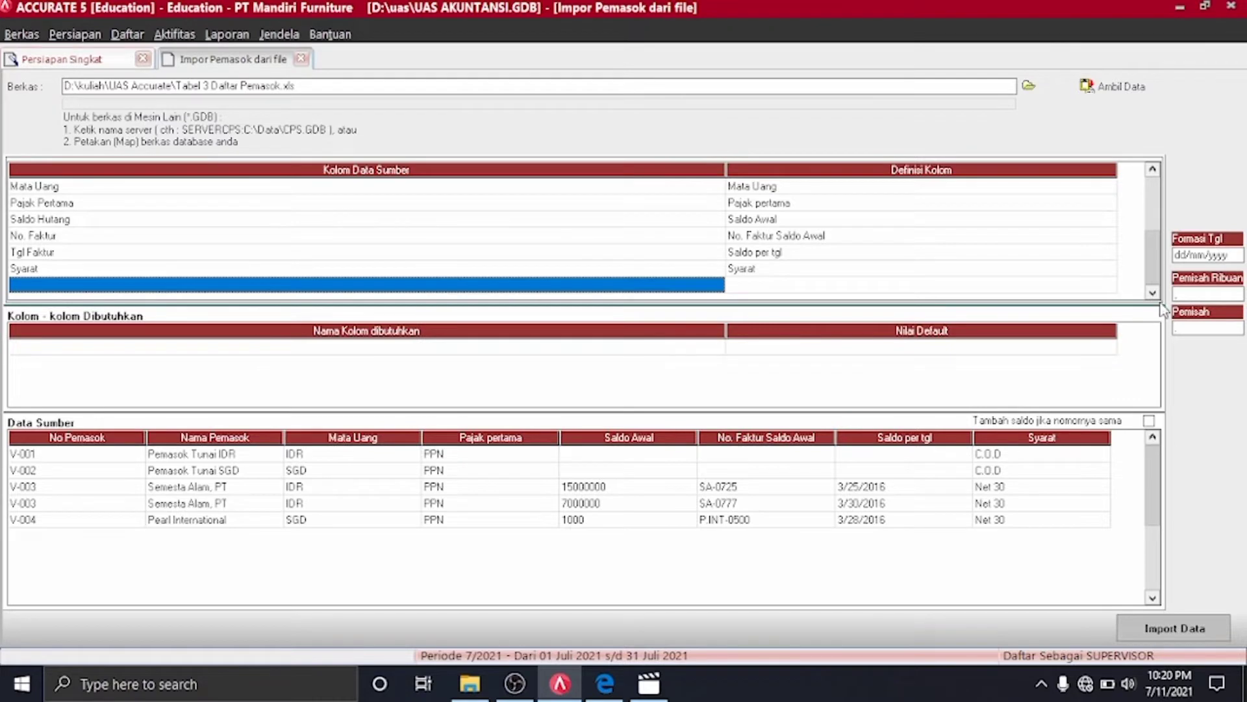
Set the date format to mm/dd/yyyy and add balances together for matching supplier names
{"action": "left_click", "coordinate": [1192, 633]}
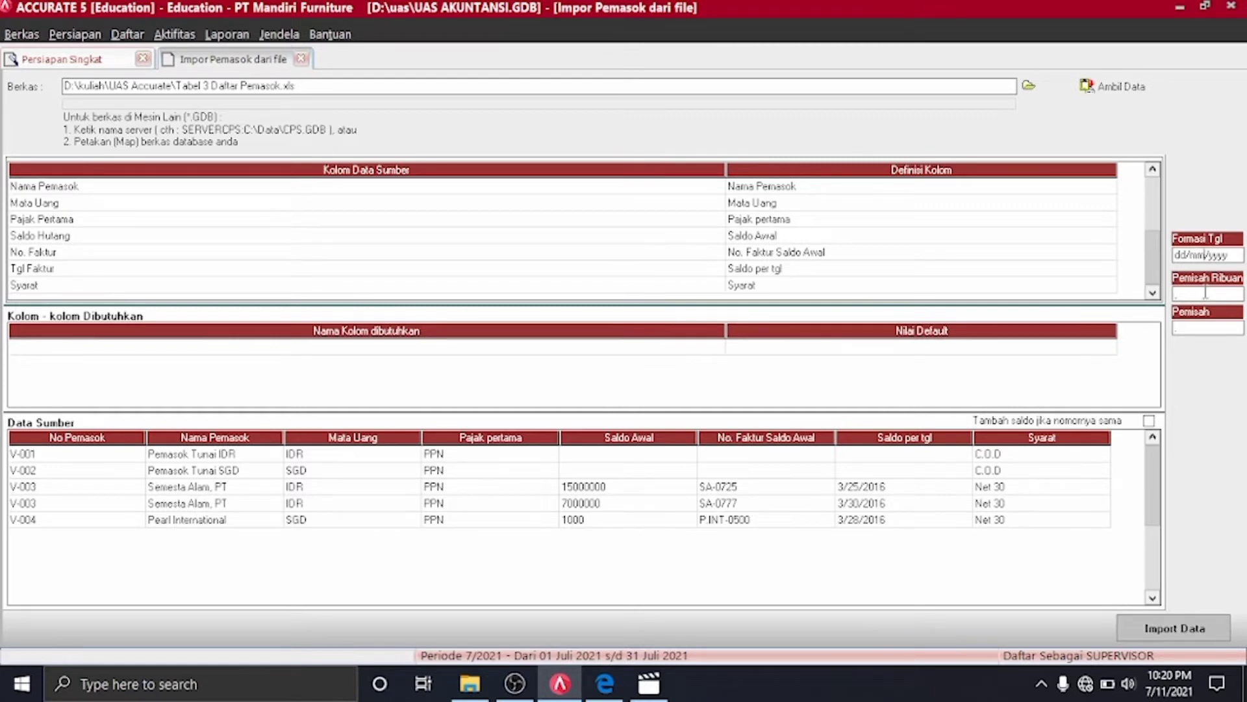
{"action": "key", "text": "BackSpace"}
{"action": "key", "text": "BackSpace"}
{"action": "key", "text": "Left"}
{"action": "key", "text": "BackSpace"}
{"action": "key", "text": "BackSpace"}
{"action": "type", "text": "mm/dd"}
{"action": "left_click", "coordinate": [1148, 421]}
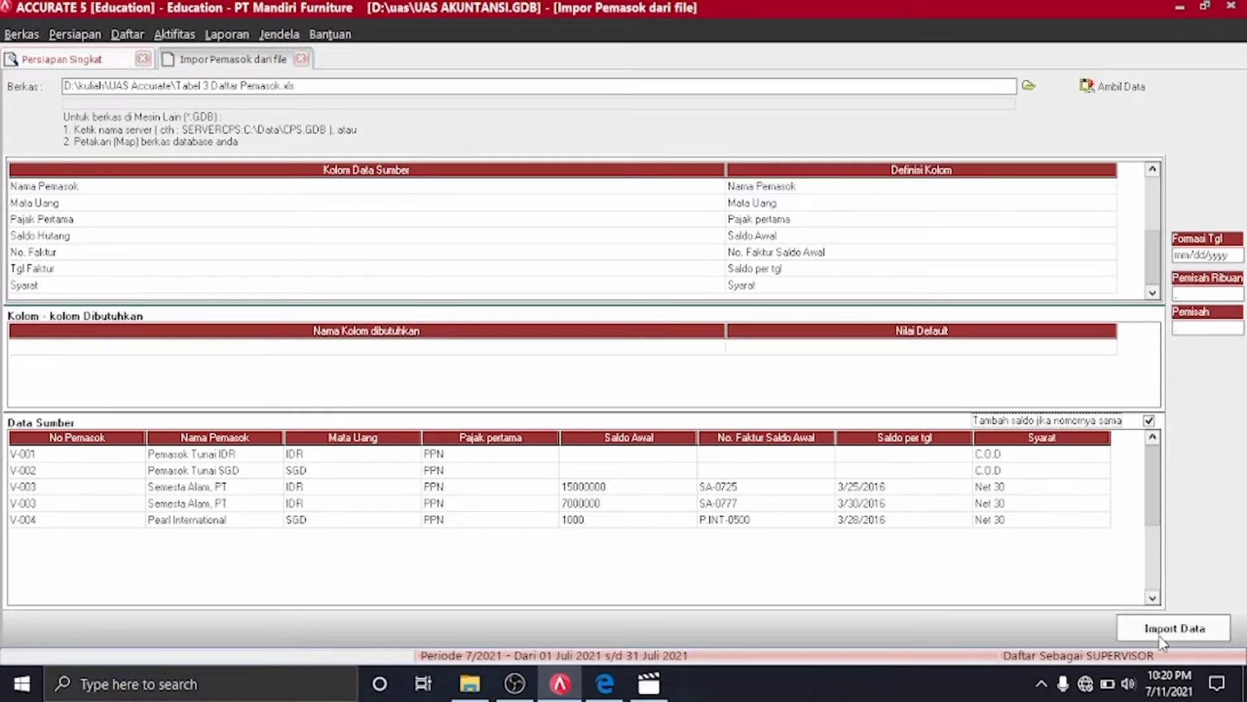
Recheck the Mata Uang mapping, accepting the IDR and SGD currencies
{"action": "left_click_drag", "start_coordinate": [1154, 269], "coordinate": [1154, 217]}
{"action": "left_click", "coordinate": [1114, 188]}
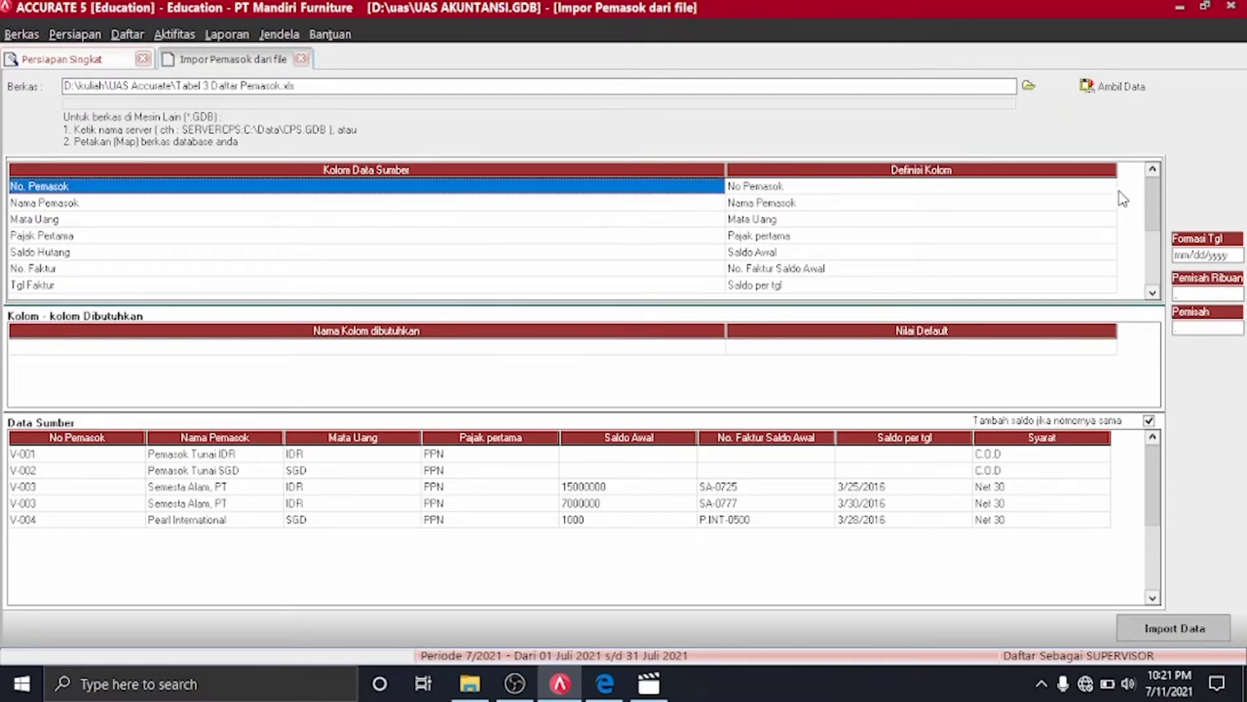
{"action": "left_click", "coordinate": [1114, 187]}
{"action": "left_click", "coordinate": [1112, 209]}
{"action": "left_click", "coordinate": [1105, 220]}
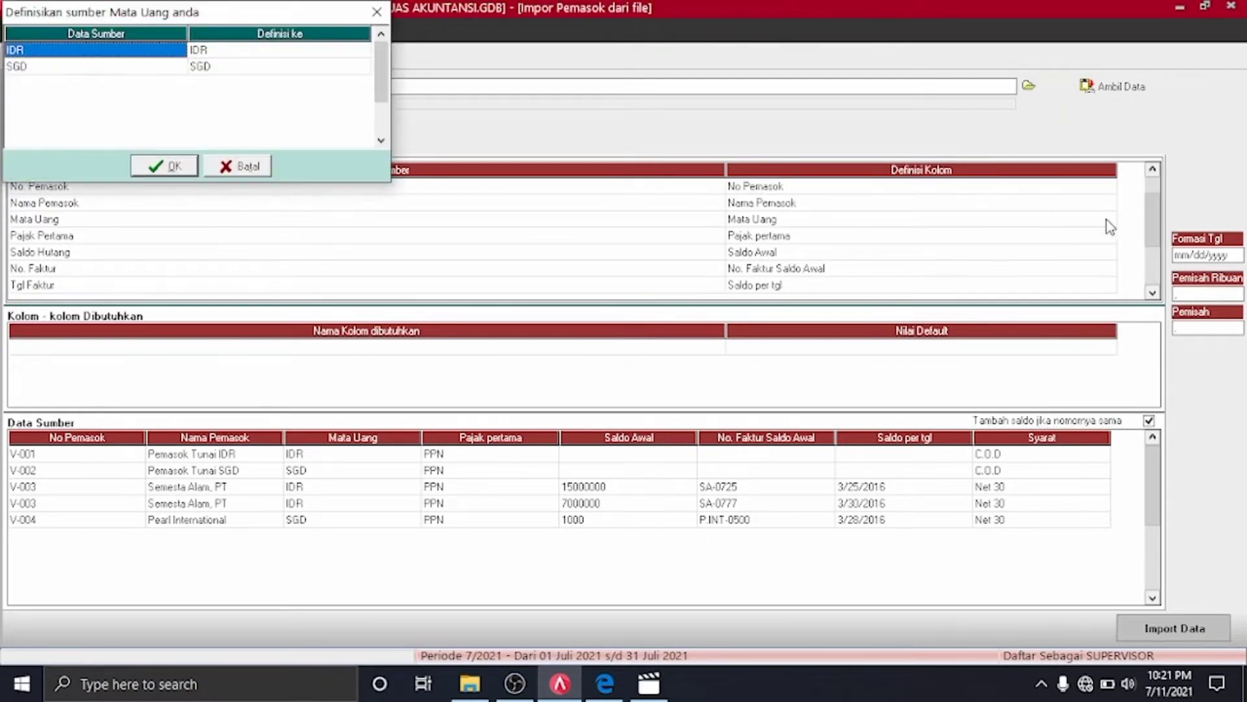
{"action": "left_click", "coordinate": [148, 169]}
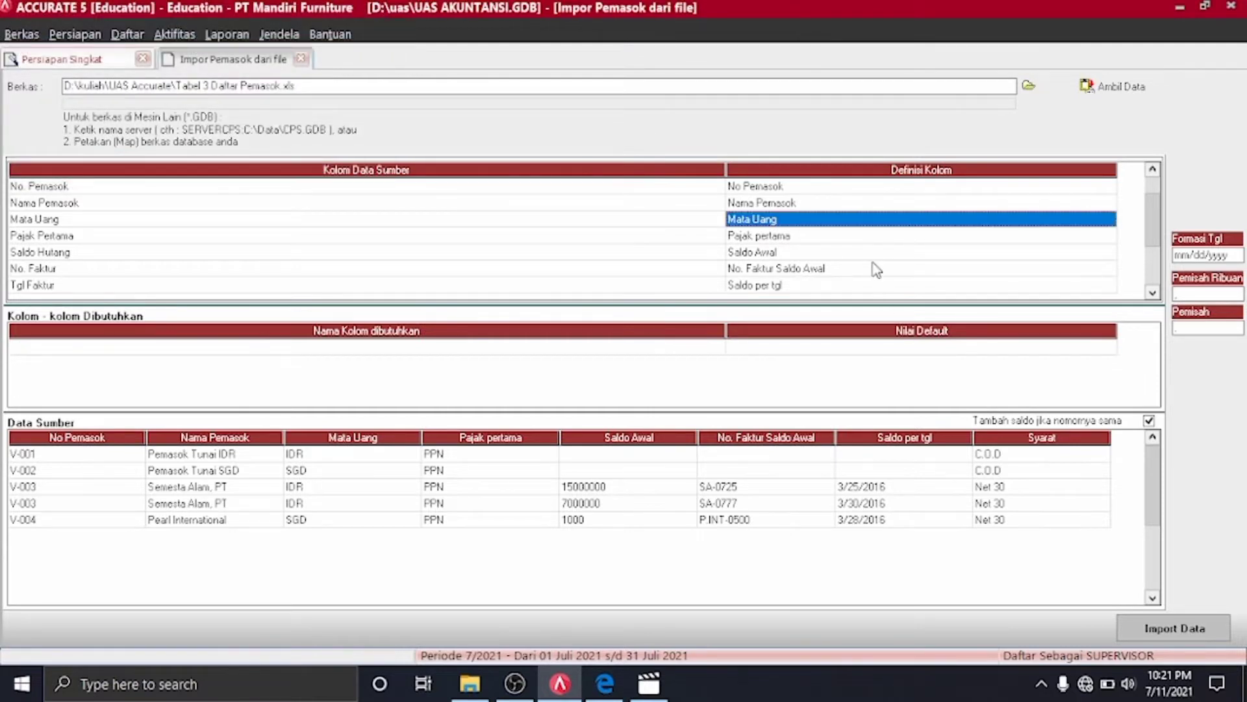
Confirm the PPN, Saldo Awal and No. Faktur Saldo Awal mappings, then import the suppliers
{"action": "double_click", "coordinate": [872, 235]}
{"action": "left_click", "coordinate": [161, 171]}
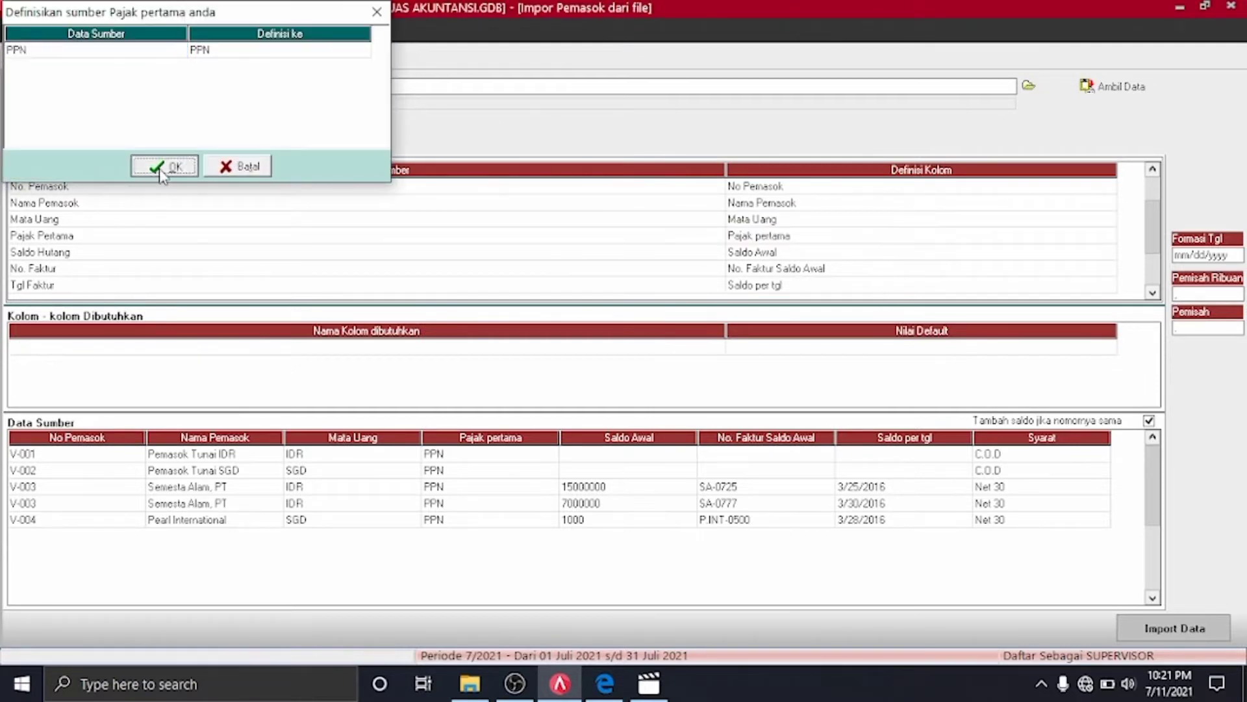
{"action": "left_click", "coordinate": [894, 252]}
{"action": "left_click", "coordinate": [894, 252]}
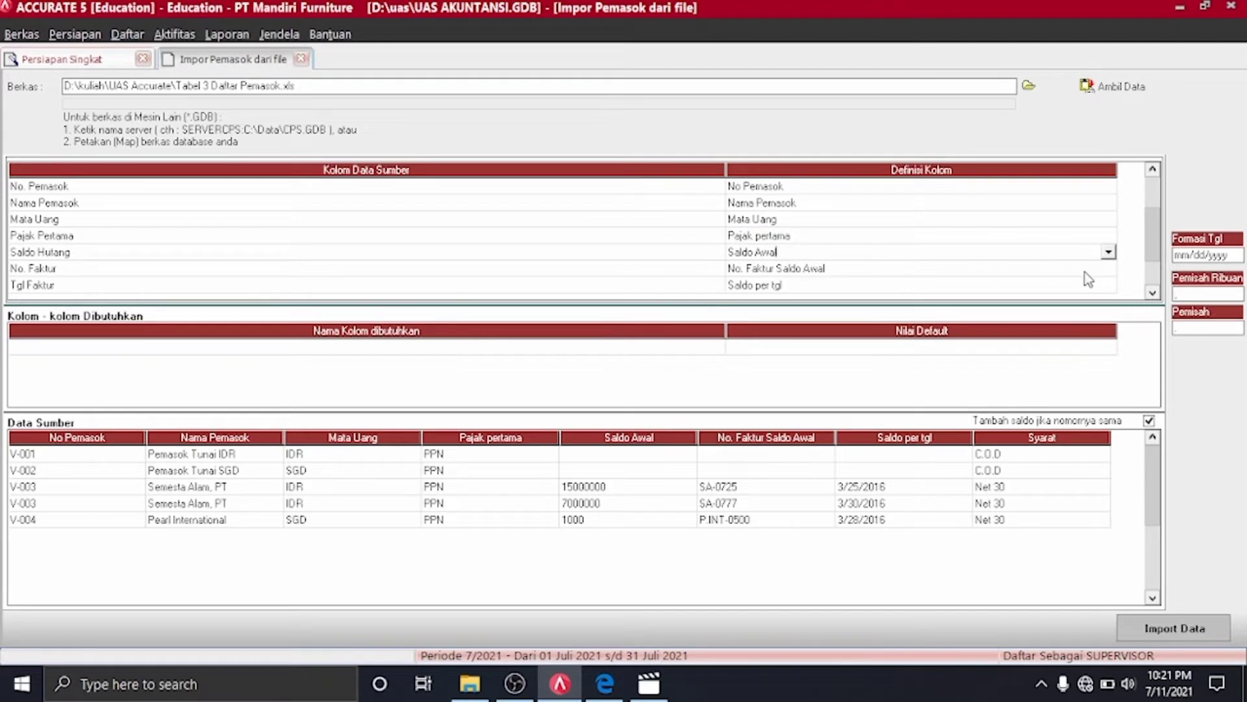
{"action": "left_click", "coordinate": [1107, 271]}
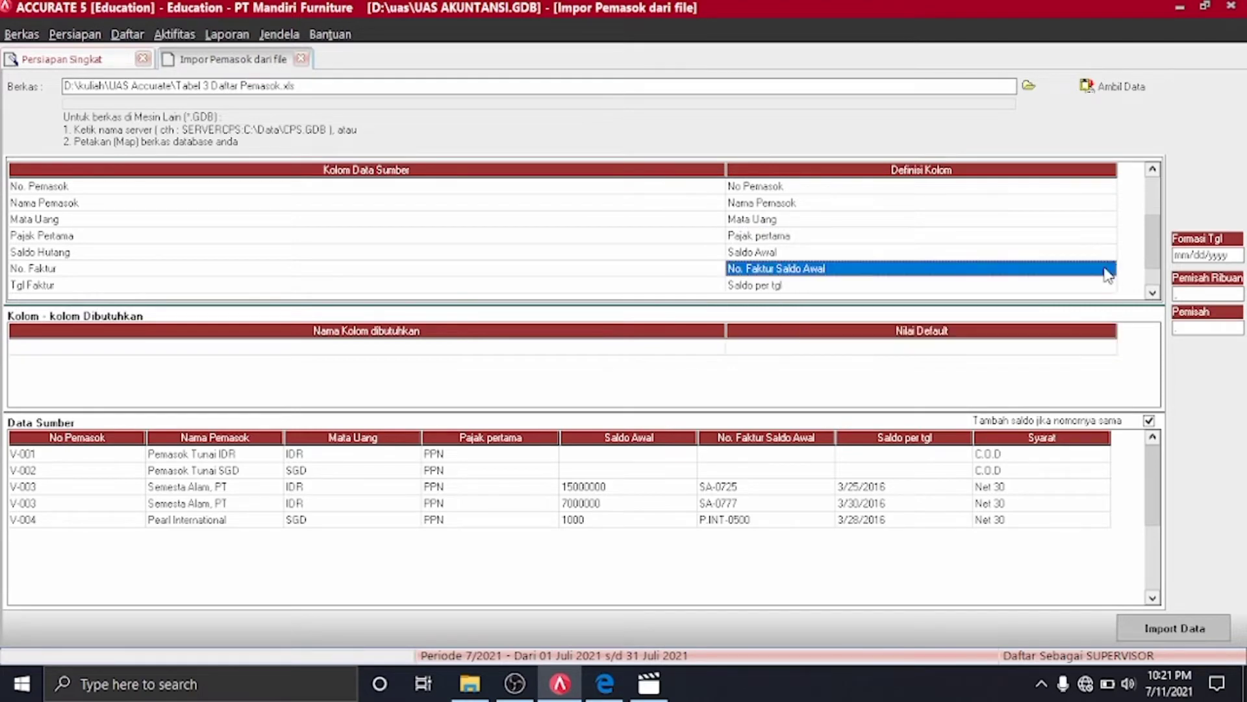
{"action": "left_click", "coordinate": [1108, 275]}
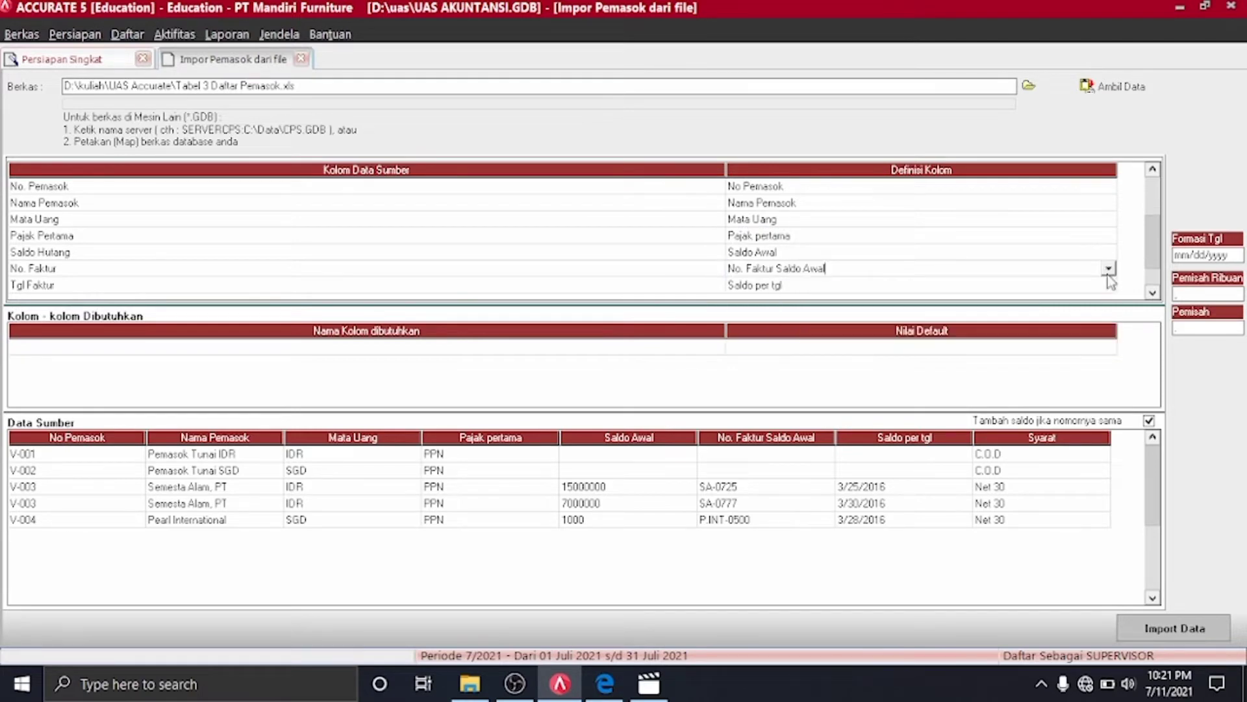
{"action": "left_click", "coordinate": [1175, 628]}
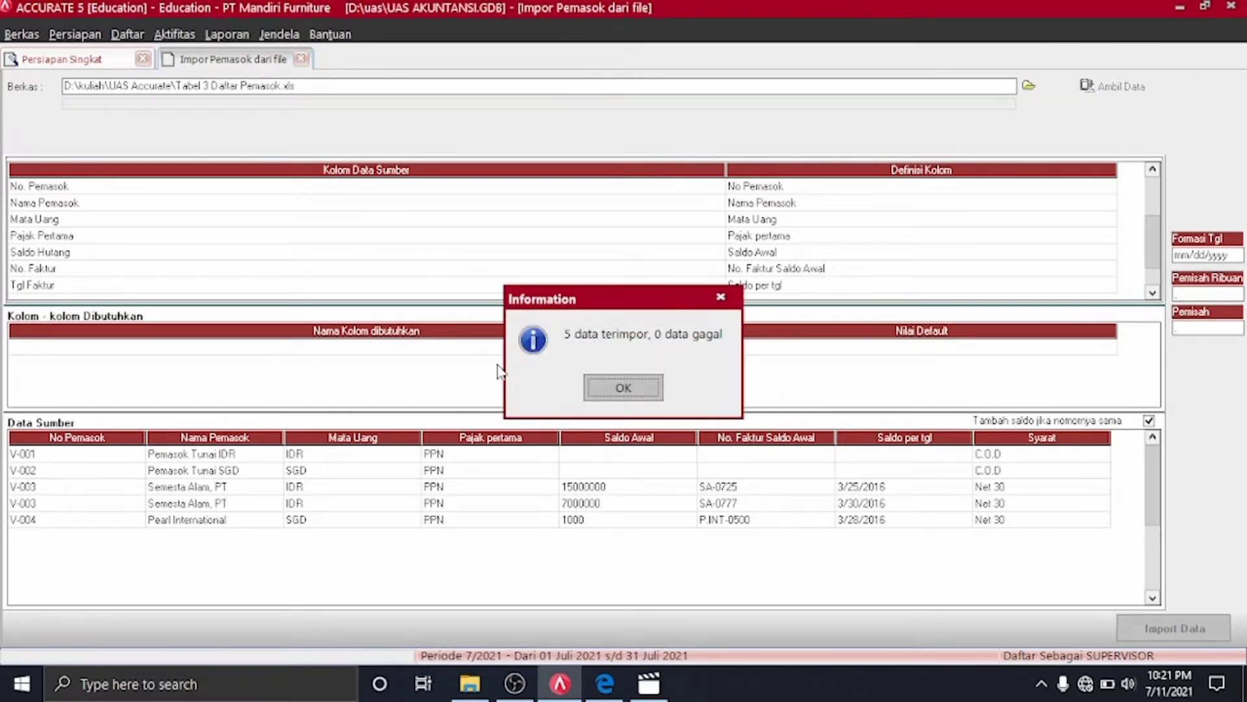
Dismiss the 5-records-imported message and advance past Proyek & Departemen to Persediaan
{"action": "left_click", "coordinate": [635, 401]}
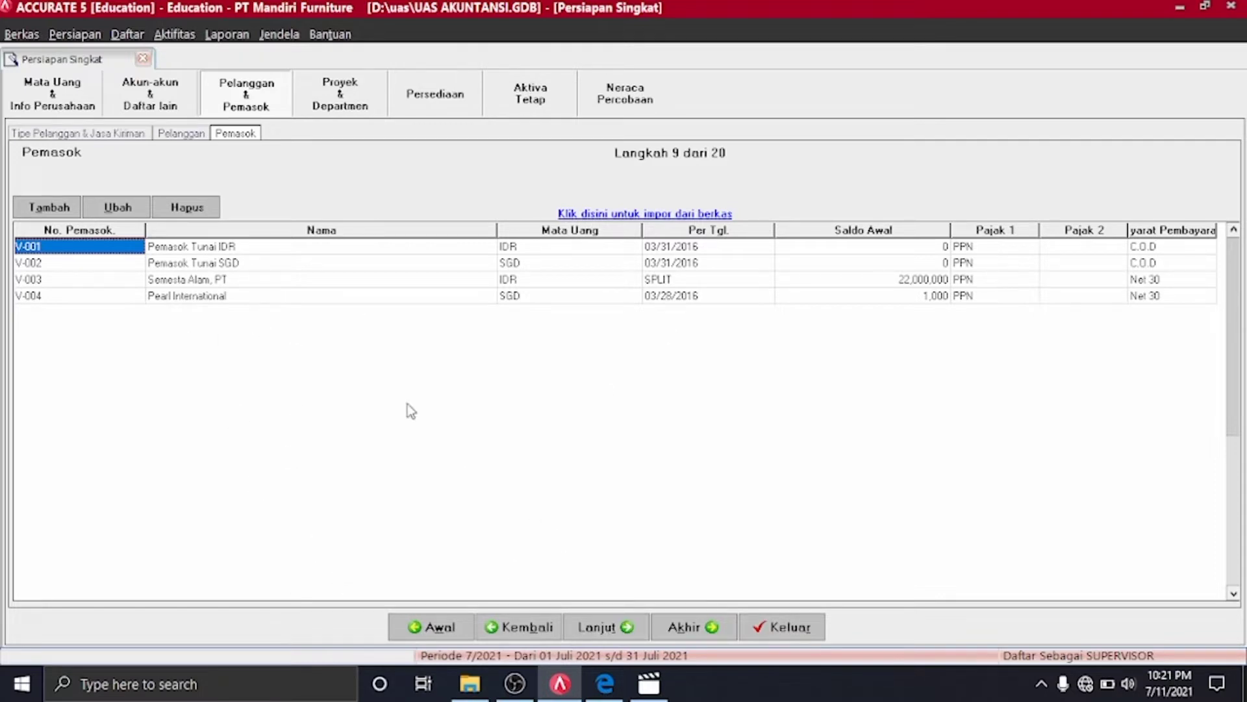
{"action": "left_click", "coordinate": [625, 633]}
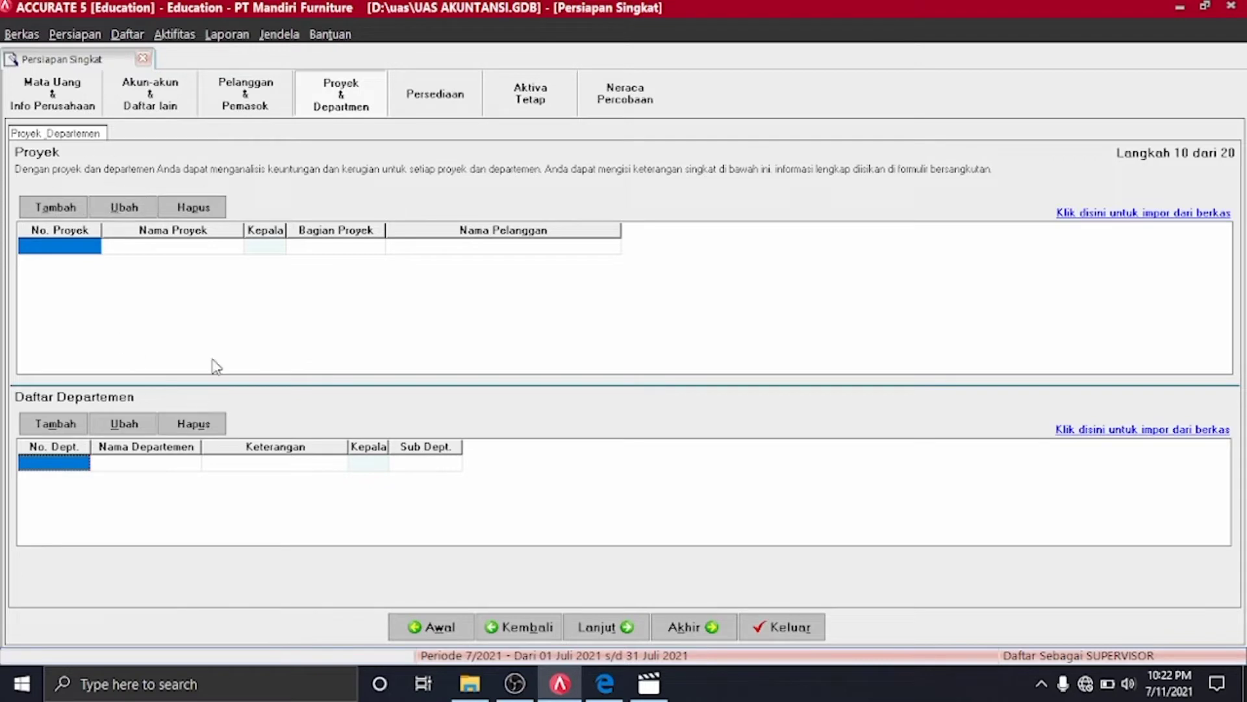
{"action": "left_click", "coordinate": [606, 628]}
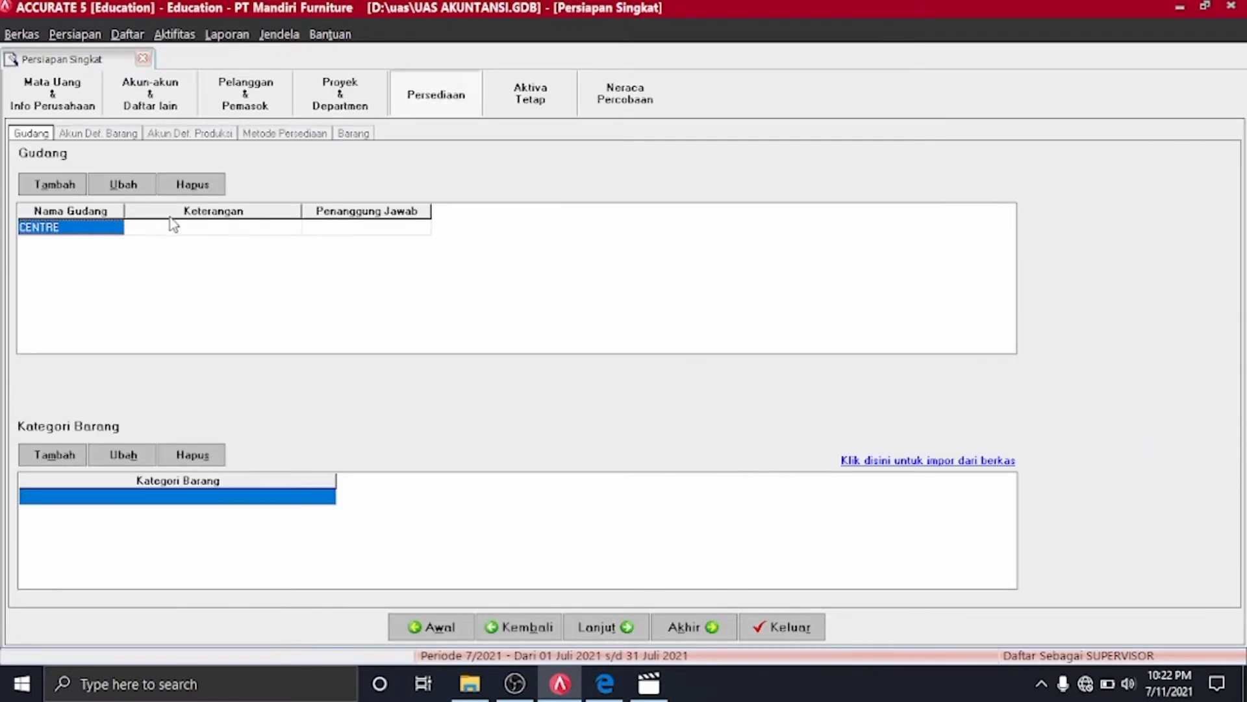
Add a new warehouse named BELAKANG
{"action": "left_click", "coordinate": [99, 230]}
{"action": "key", "text": "Return"}
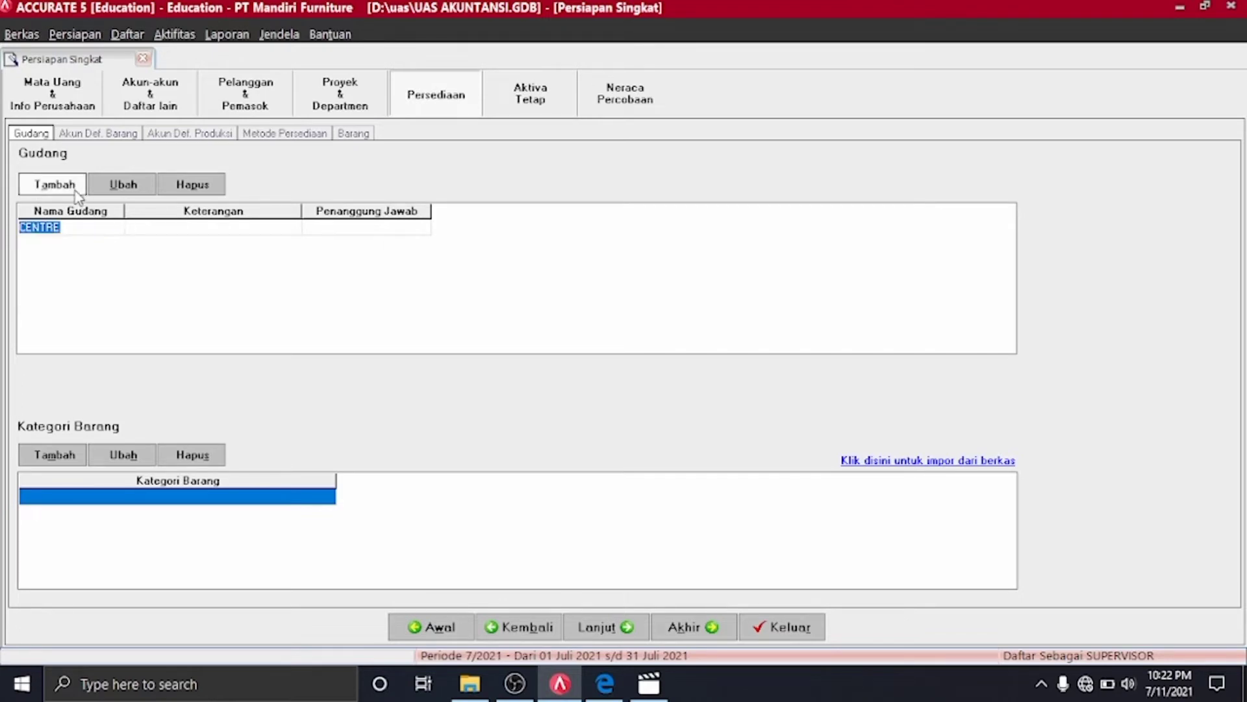
{"action": "left_click", "coordinate": [74, 186]}
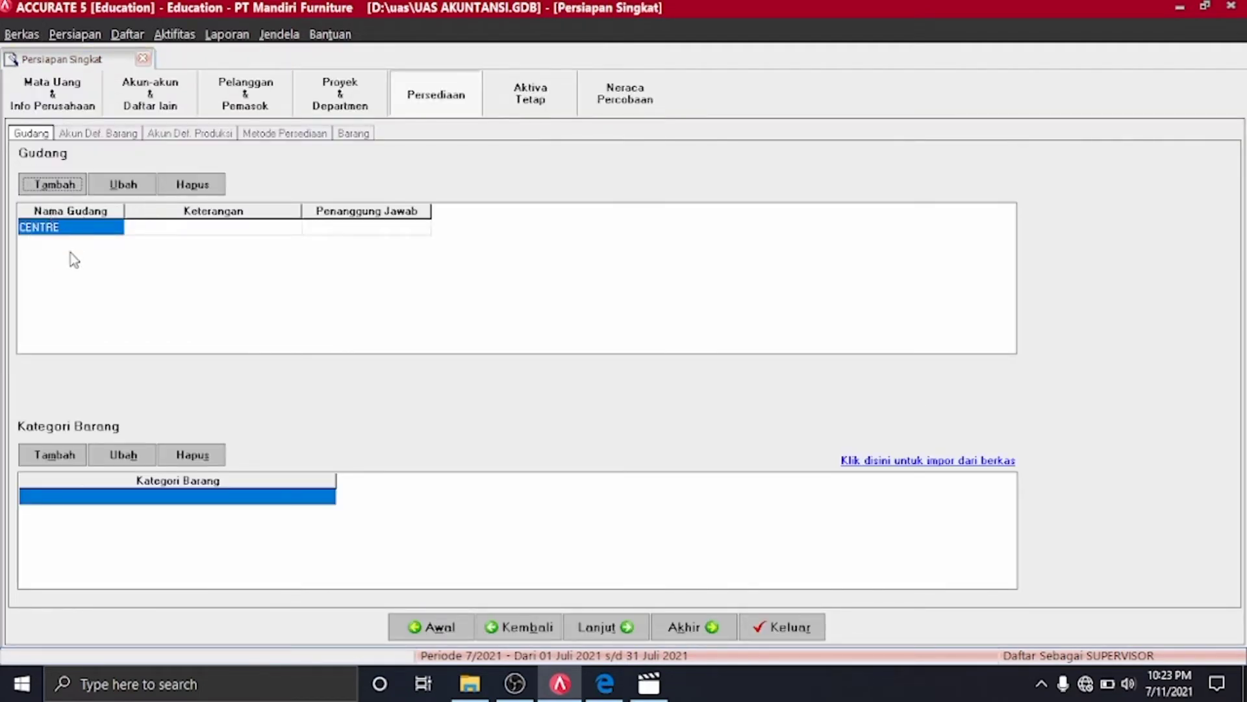
{"action": "left_click", "coordinate": [65, 185]}
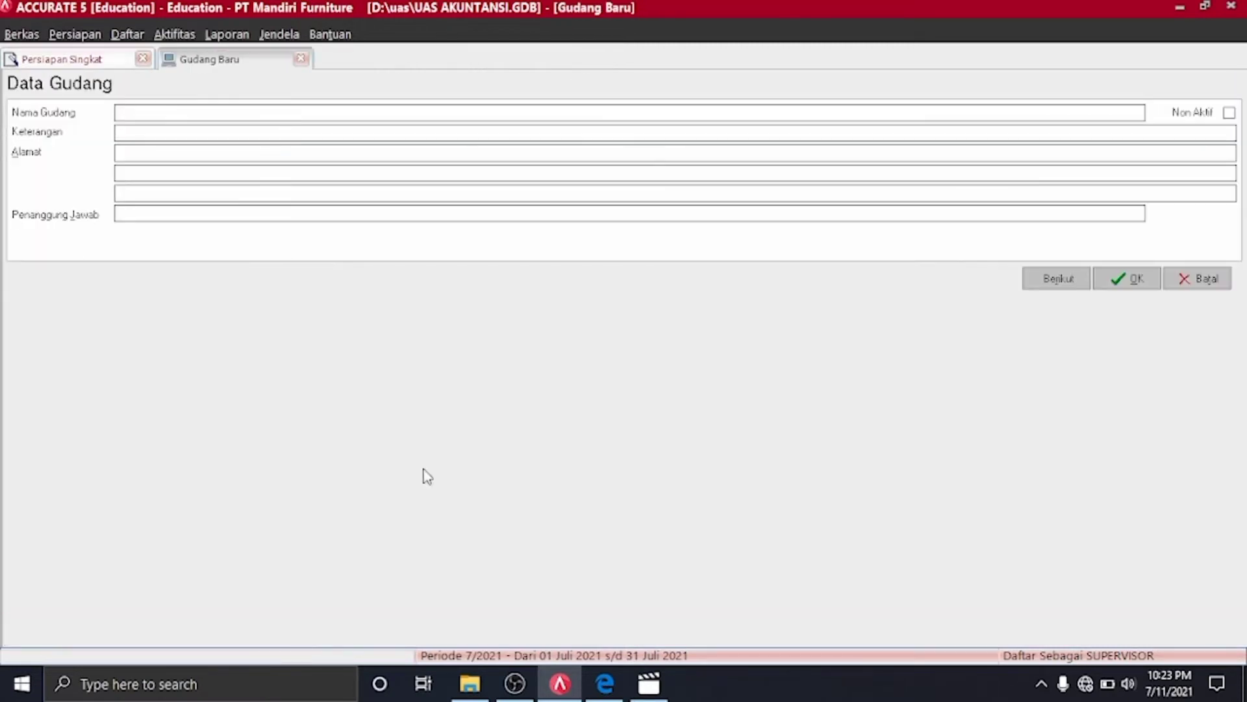
{"action": "left_click", "coordinate": [613, 689]}
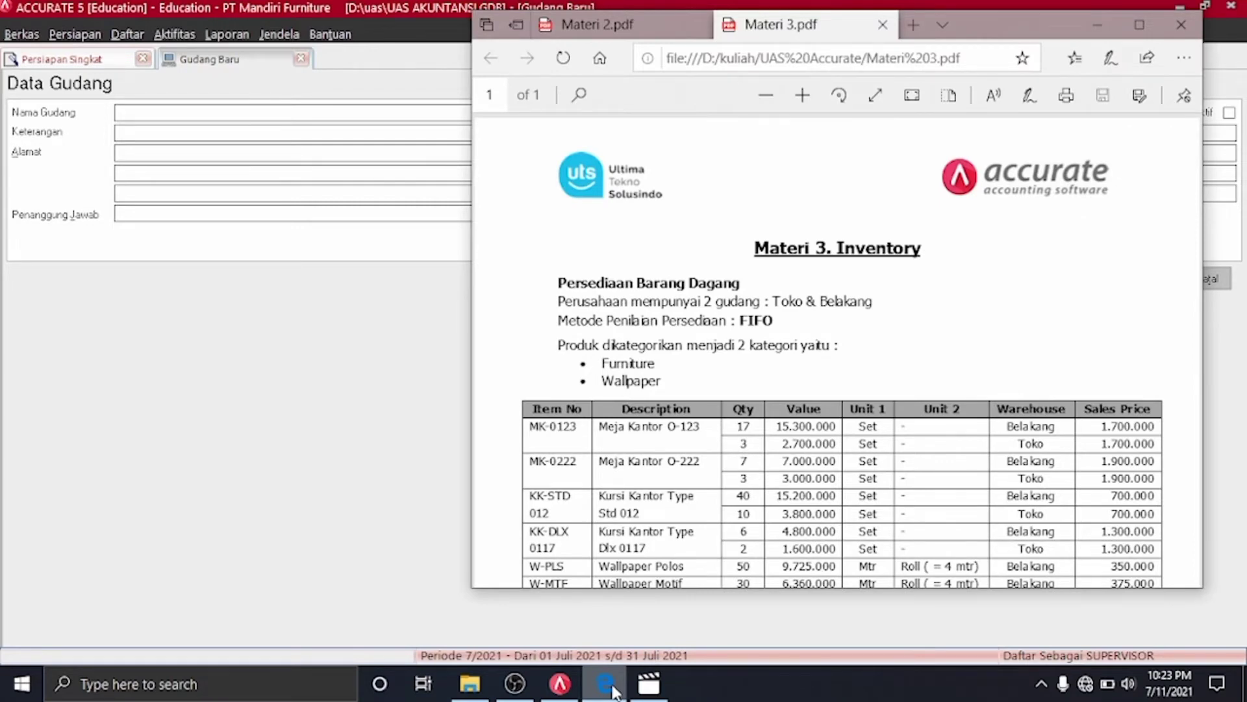
{"action": "left_click", "coordinate": [613, 688]}
{"action": "left_click", "coordinate": [332, 114]}
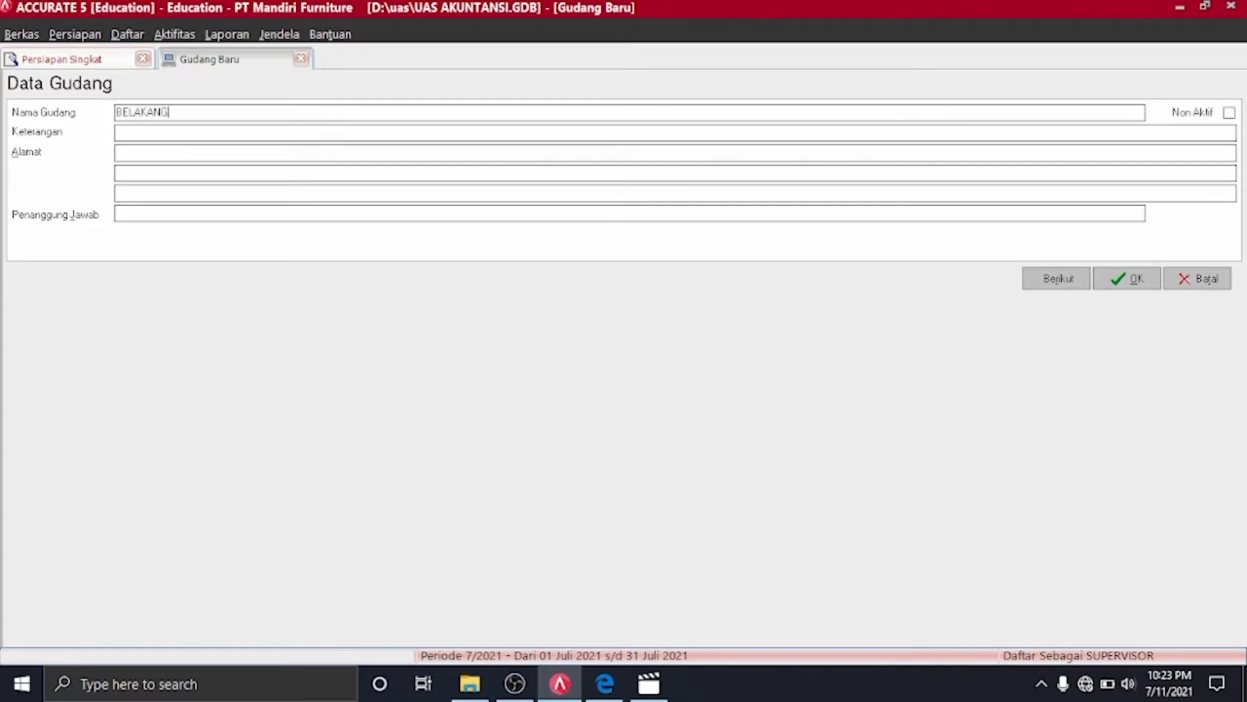
{"action": "left_click", "coordinate": [1117, 280]}
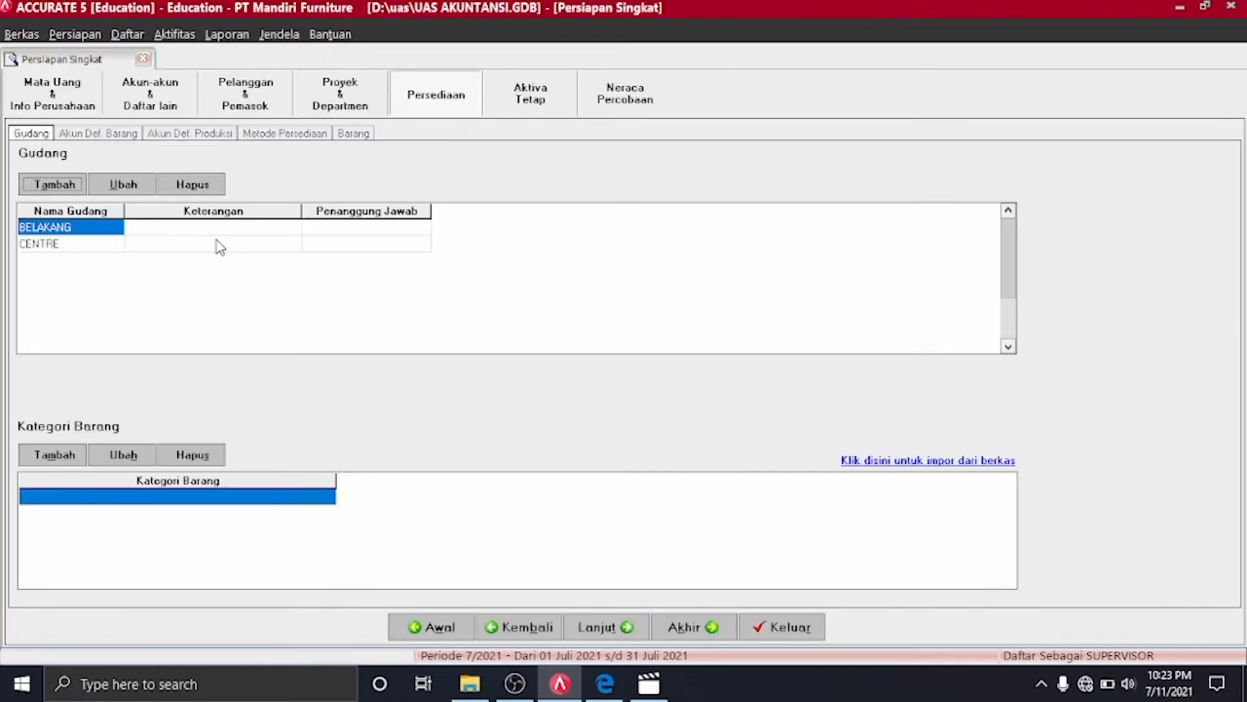
Rename the CENTRE warehouse to TOKO
{"action": "left_click", "coordinate": [92, 245]}
{"action": "left_click", "coordinate": [92, 243]}
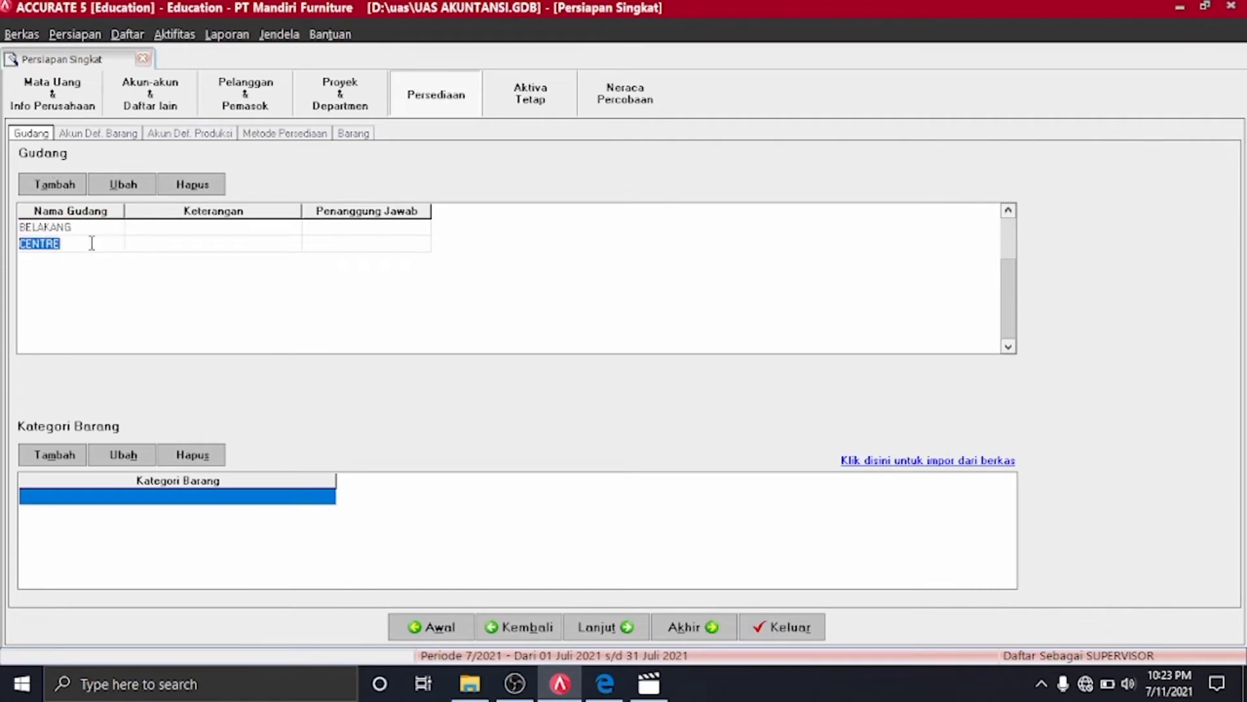
{"action": "key", "text": "BackSpace"}
{"action": "type", "text": "TOKO"}
Finish the TOKO warehouse rename and add a Furniture item category
{"action": "left_click", "coordinate": [136, 497]}
{"action": "left_click", "coordinate": [65, 458]}
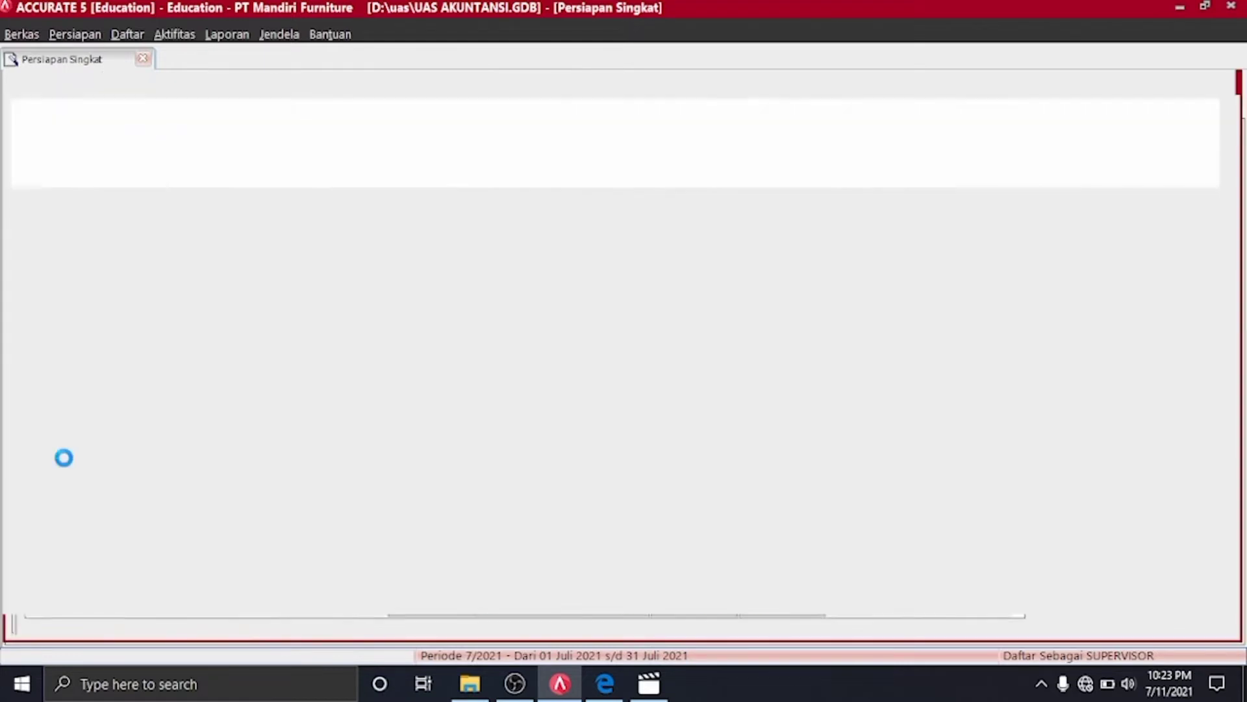
{"action": "type", "text": "F"}
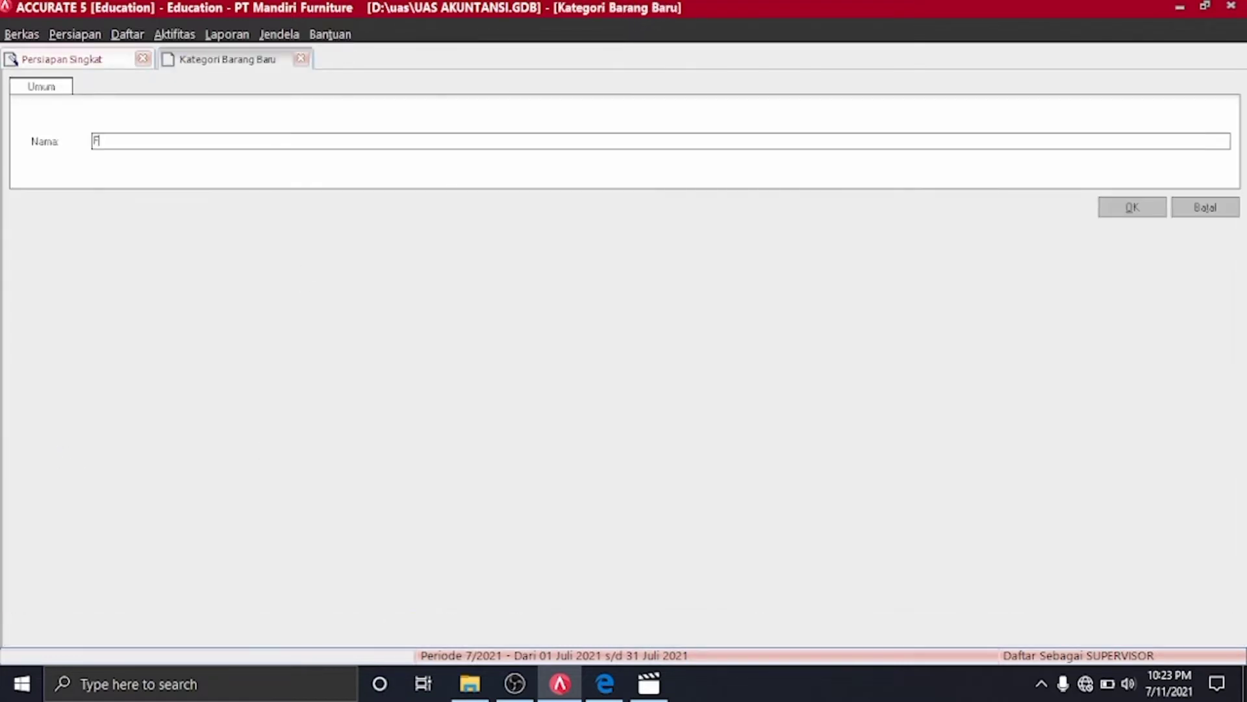
{"action": "type", "text": "URNITU"}
{"action": "key", "text": "BackSpace"}
{"action": "key", "text": "BackSpace"}
{"action": "key", "text": "BackSpace"}
{"action": "key", "text": "BackSpace"}
{"action": "key", "text": "BackSpace"}
{"action": "key", "text": "BackSpace"}
{"action": "key", "text": "BackSpace"}
{"action": "key", "text": "BackSpace"}
{"action": "type", "text": "F"}
{"action": "left_click", "coordinate": [1130, 207]}
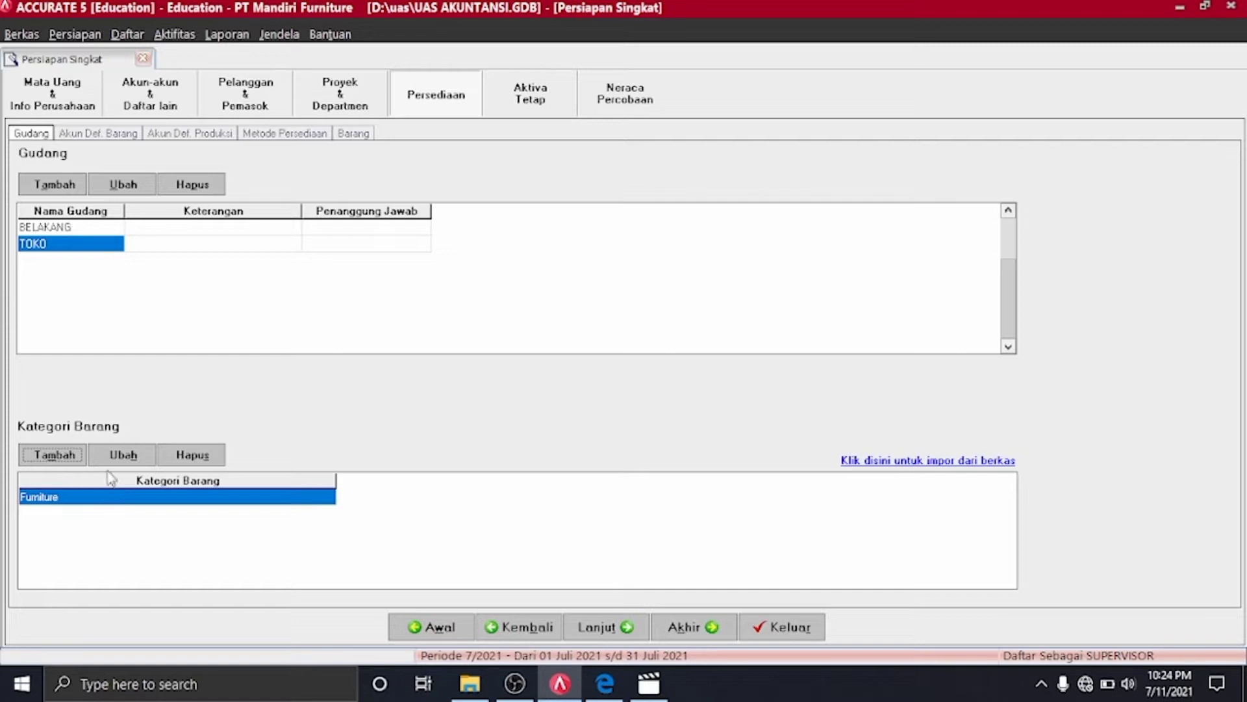
Add a second item category named wallpaper
{"action": "left_click", "coordinate": [57, 455]}
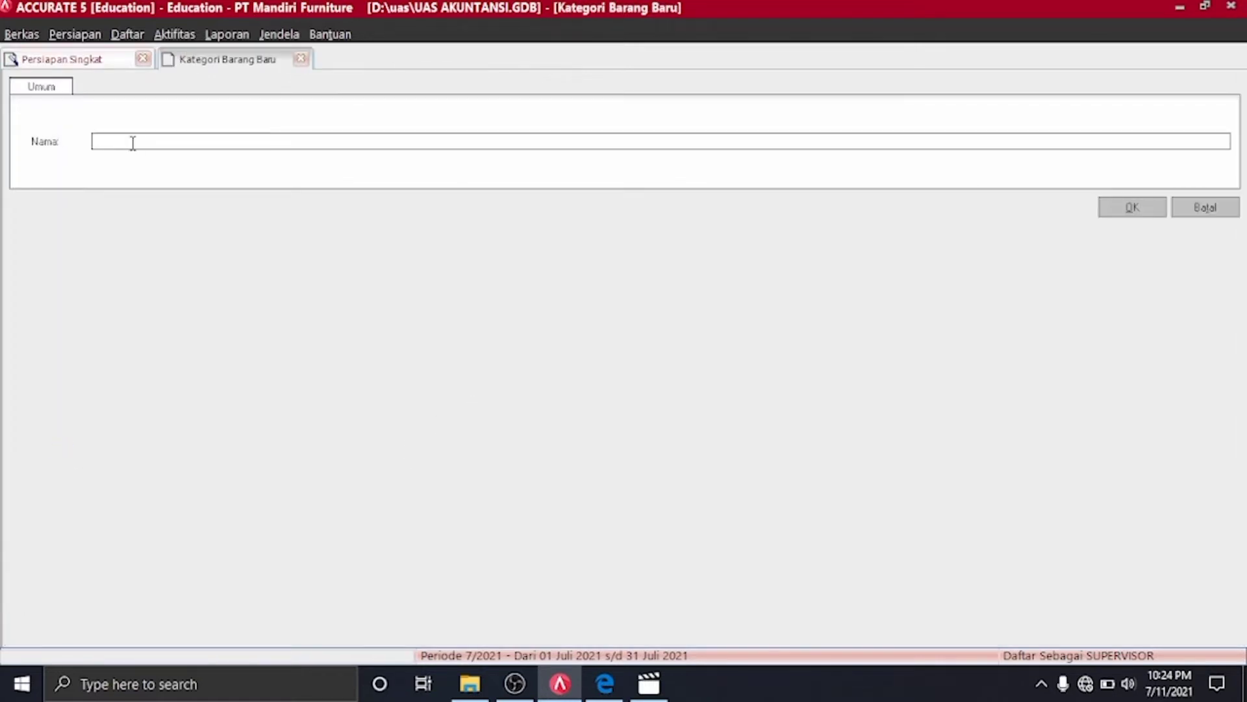
{"action": "type", "text": "wallpaper"}
{"action": "left_click", "coordinate": [1140, 214]}
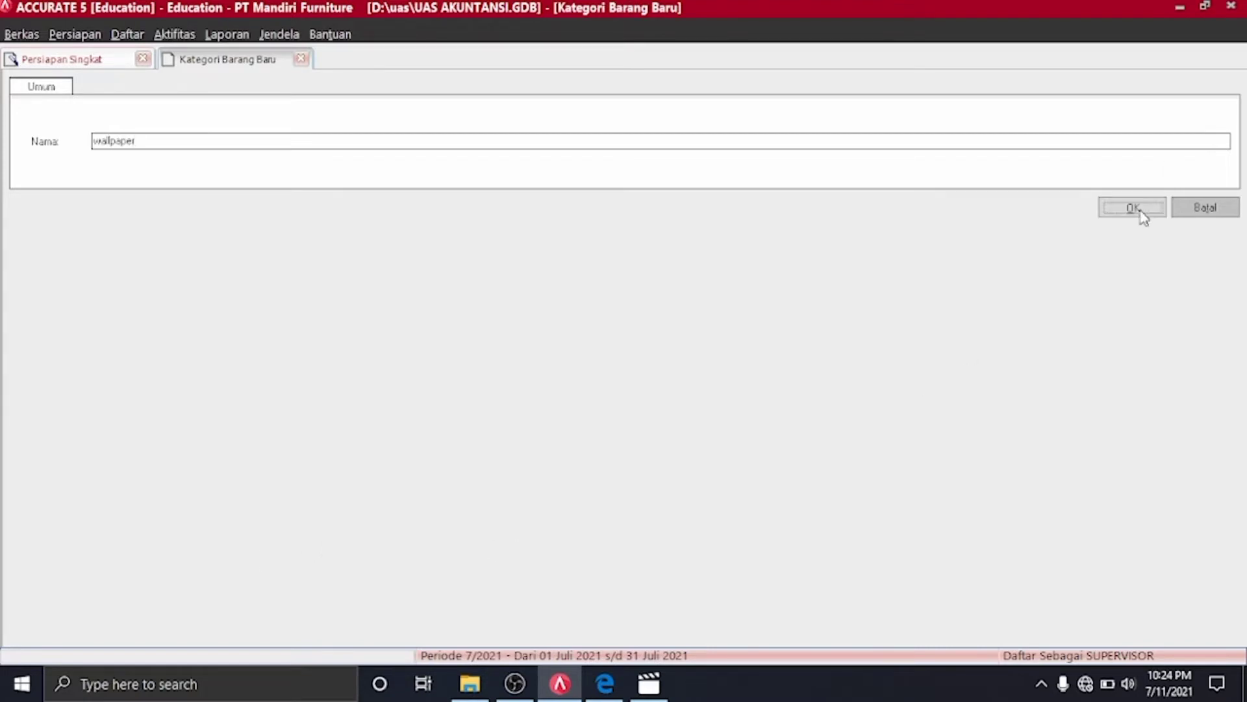
Review the inventory material PDF, then advance to the Akun Default Barang step
{"action": "left_click", "coordinate": [604, 684]}
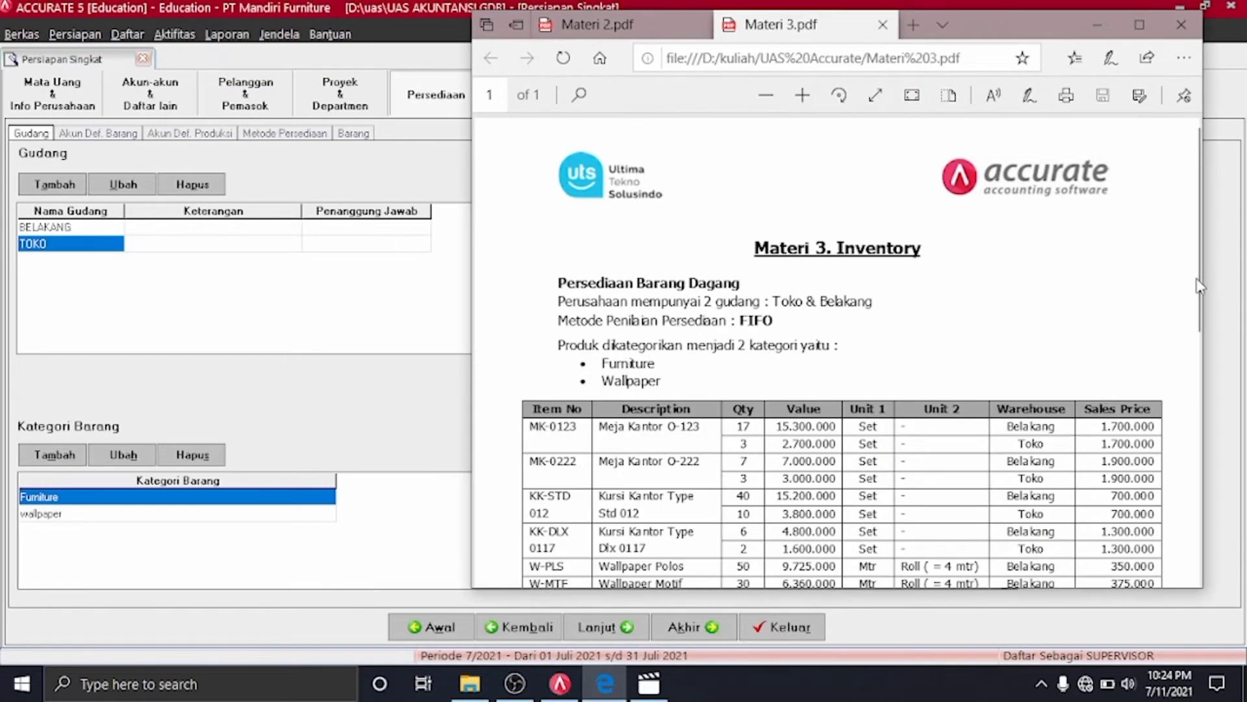
{"action": "left_click_drag", "start_coordinate": [1199, 286], "coordinate": [1202, 302]}
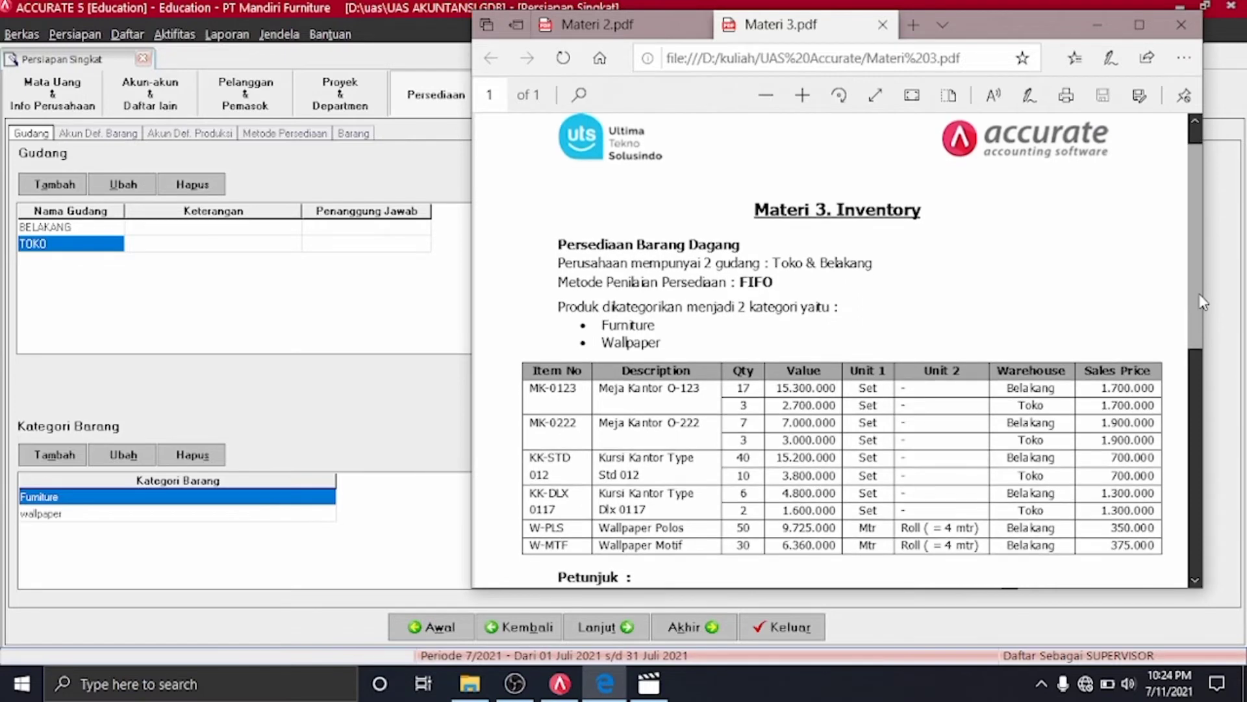
{"action": "scroll", "coordinate": [1202, 302], "scroll_direction": "up", "scroll_amount": 1}
{"action": "left_click", "coordinate": [1097, 25]}
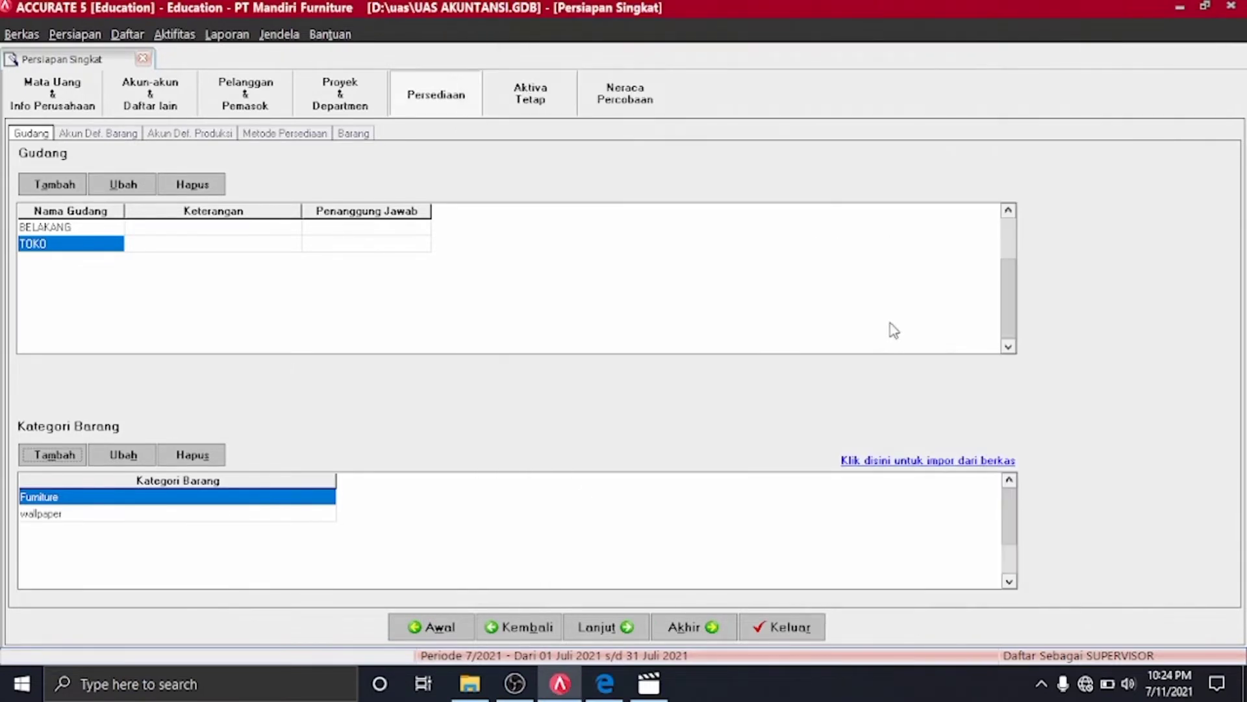
{"action": "left_click", "coordinate": [606, 627]}
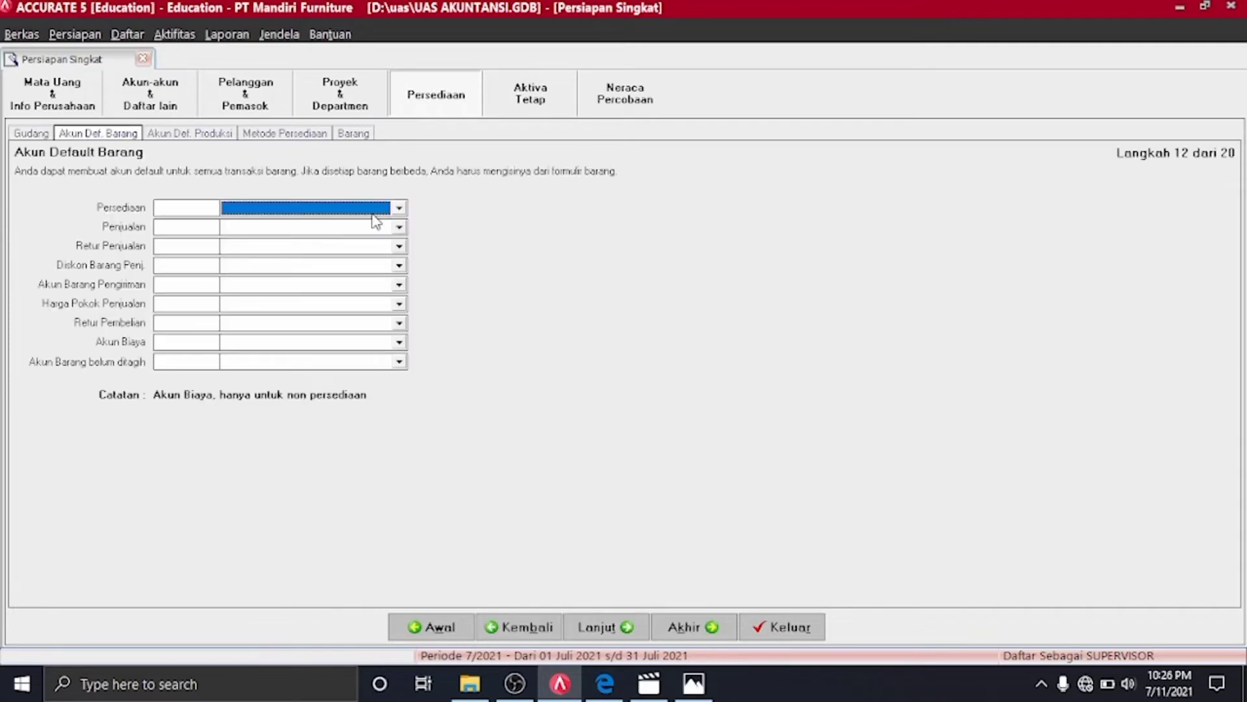
Set inventory 1403, sales 4102, sales return 4202, discount 4203 and shipped goods 1499 accounts
{"action": "left_click", "coordinate": [398, 208]}
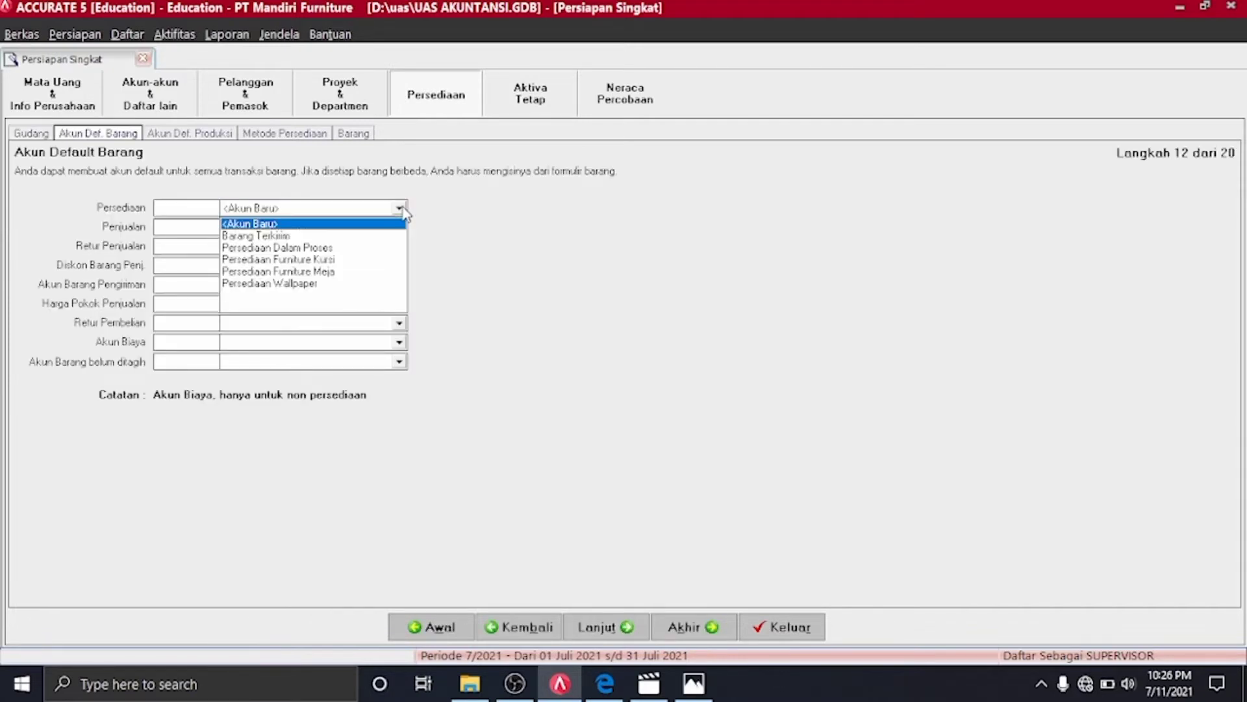
{"action": "left_click", "coordinate": [309, 284]}
{"action": "left_click", "coordinate": [398, 227]}
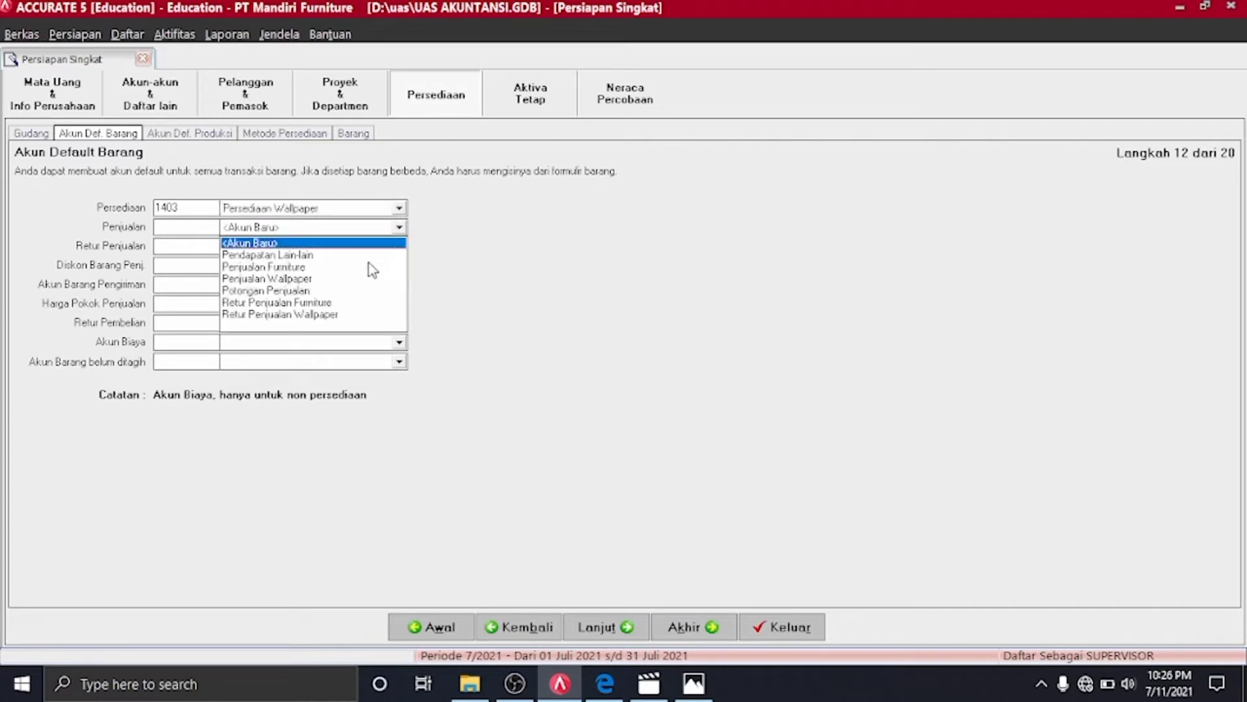
{"action": "left_click", "coordinate": [305, 279]}
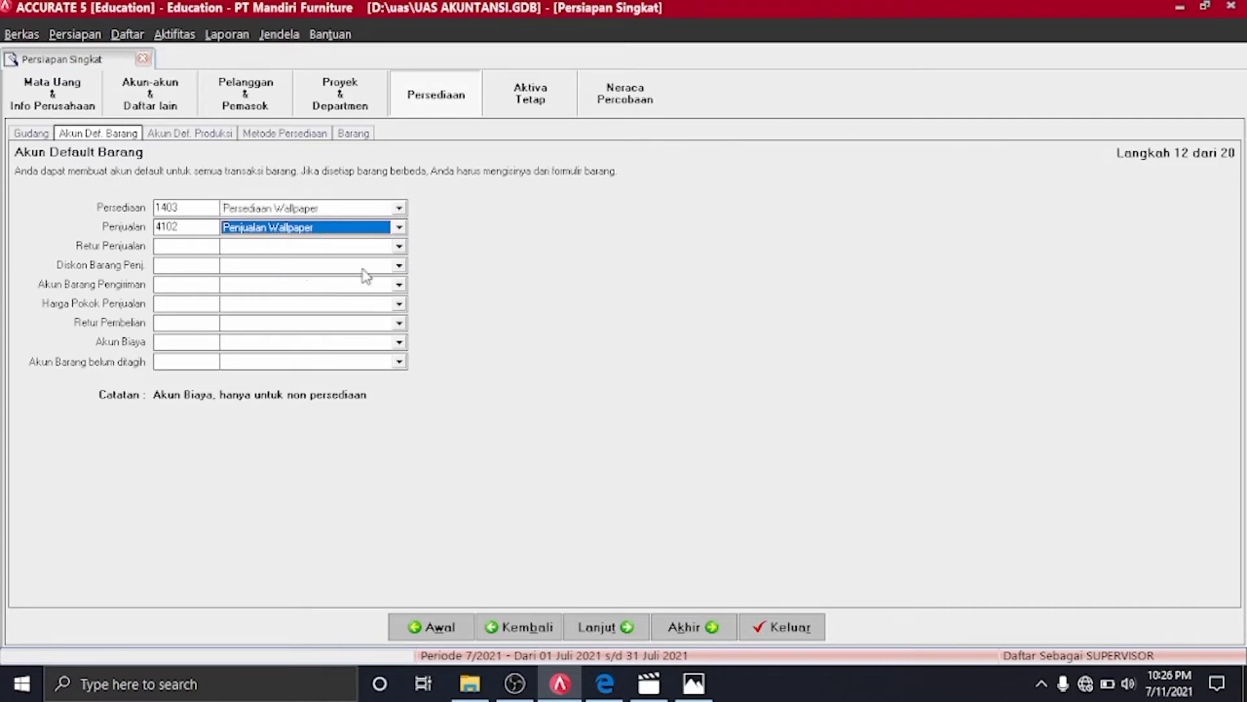
{"action": "left_click", "coordinate": [399, 246]}
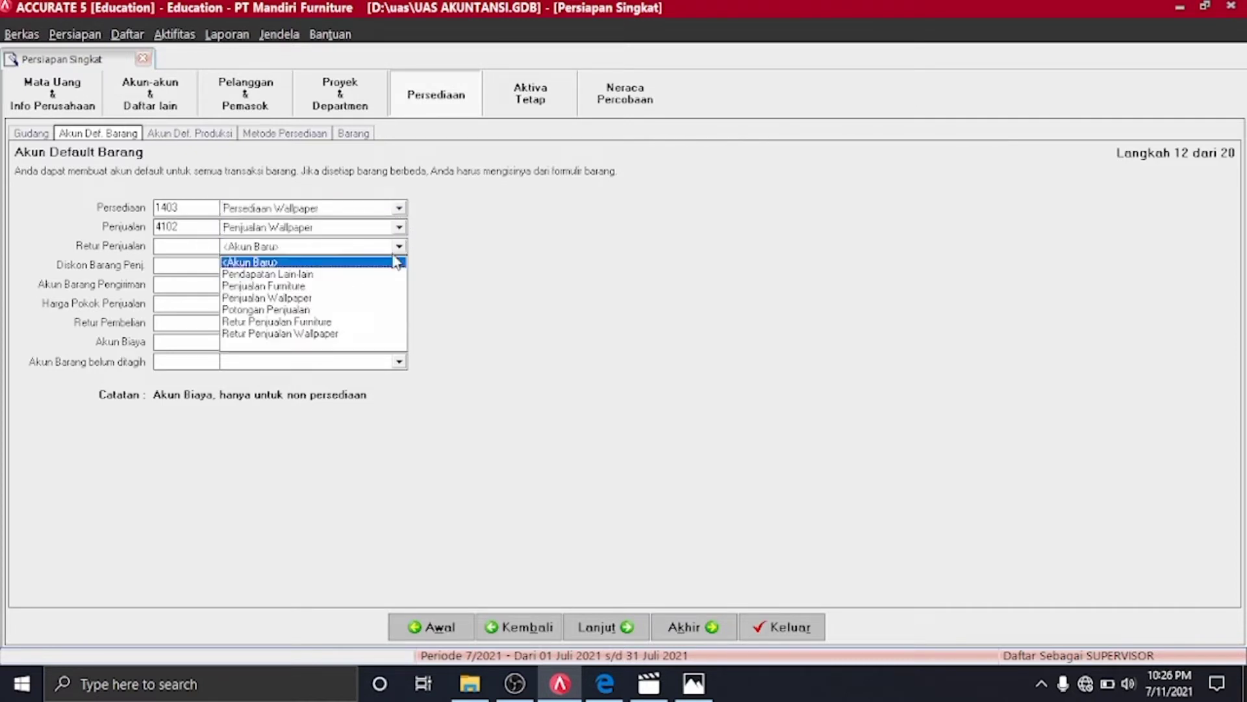
{"action": "left_click", "coordinate": [313, 335]}
{"action": "left_click", "coordinate": [400, 265]}
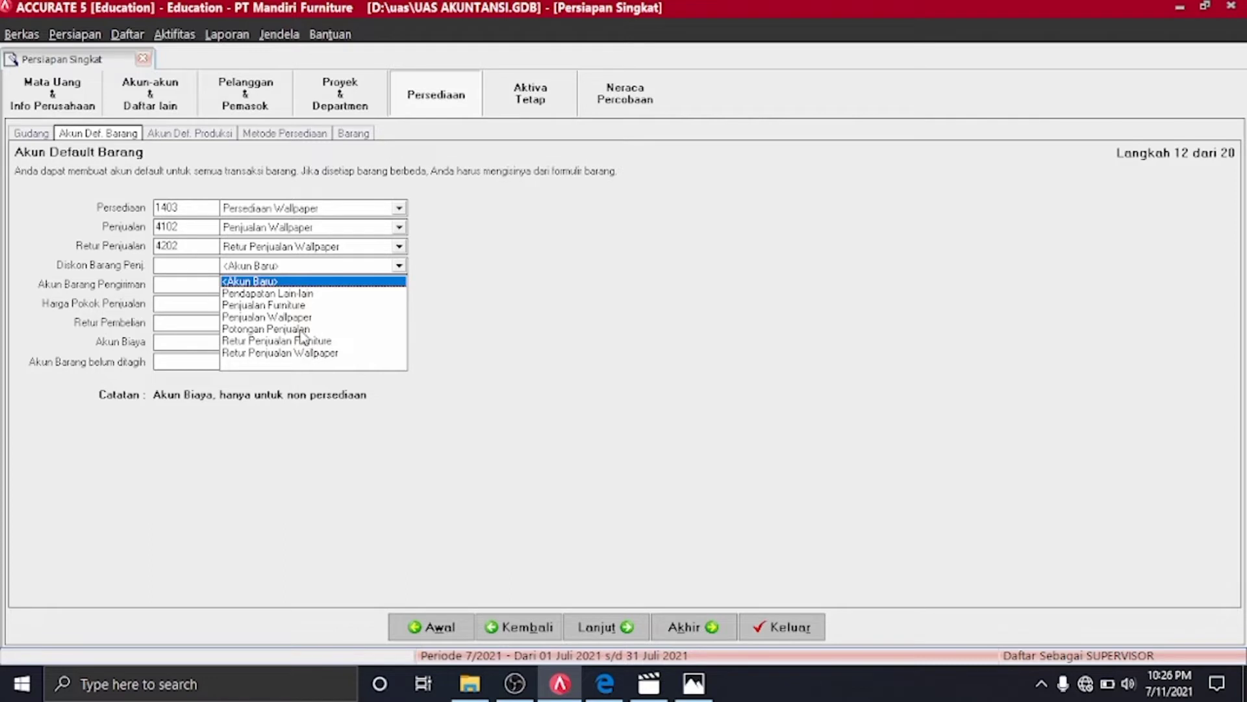
{"action": "left_click", "coordinate": [302, 329]}
{"action": "left_click", "coordinate": [399, 285]}
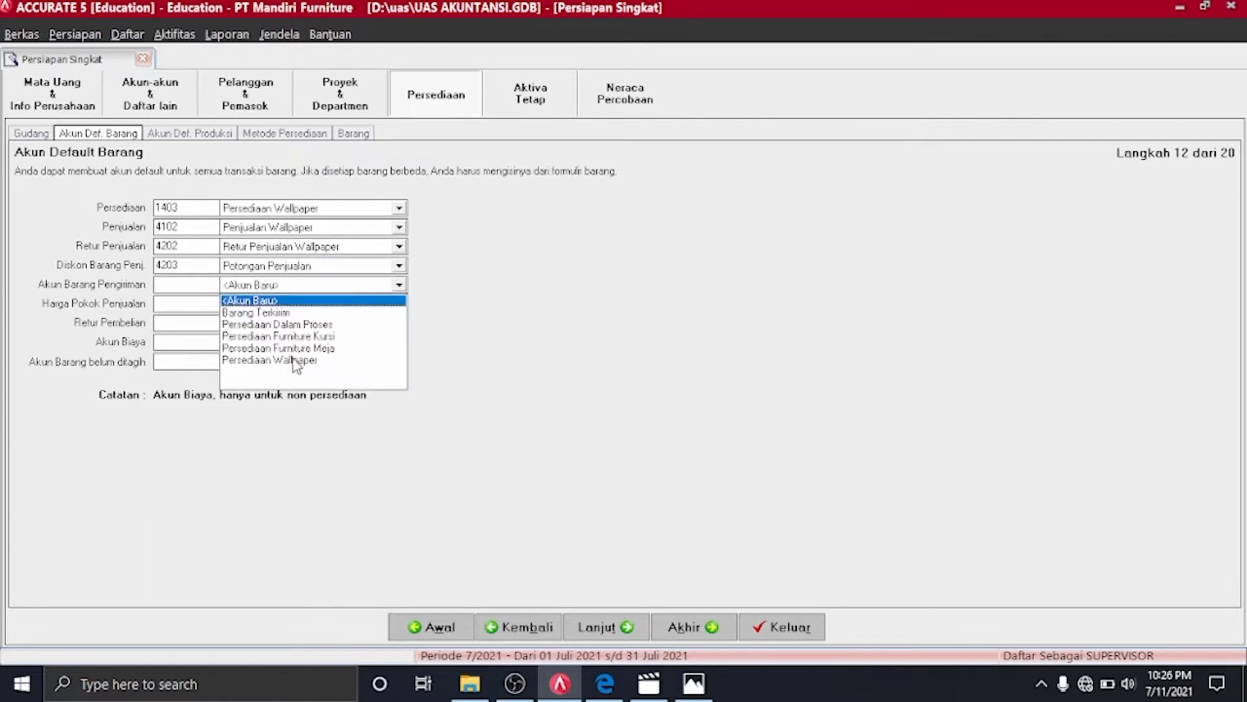
{"action": "left_click", "coordinate": [283, 313]}
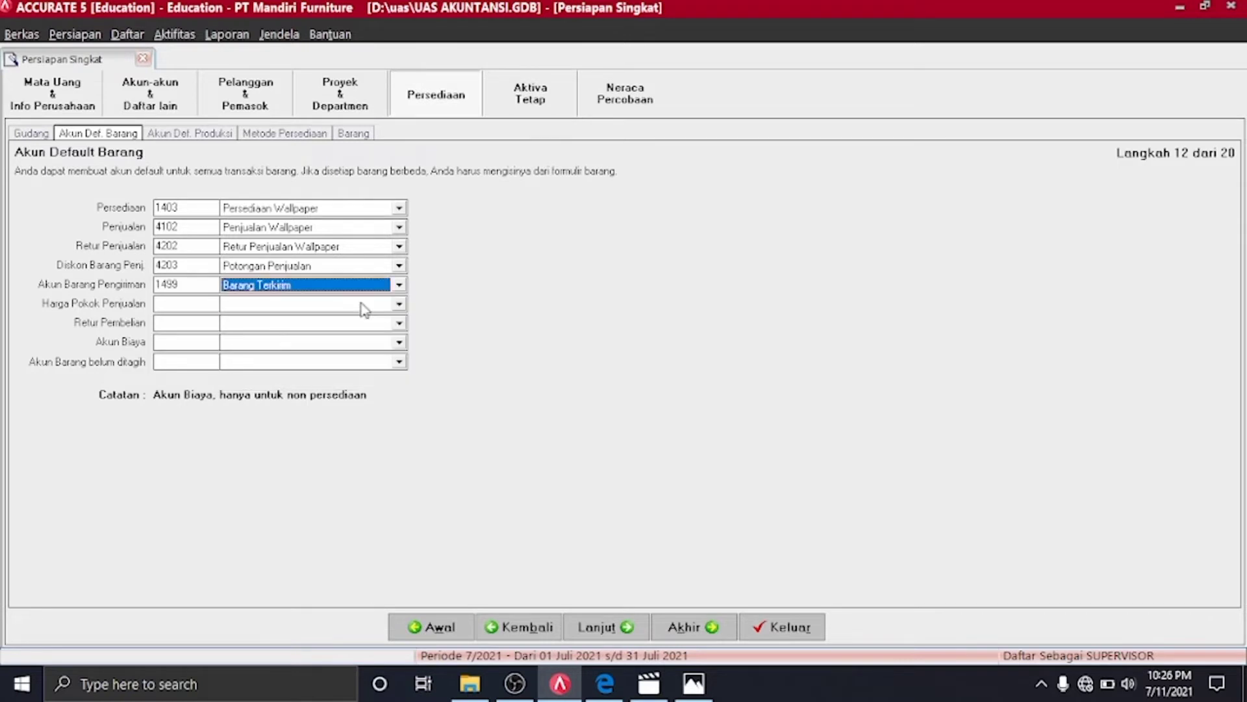
Set HPP 5102, purchase return 1403, expense 7100 and unbilled goods 2299, then continue
{"action": "left_click", "coordinate": [399, 304]}
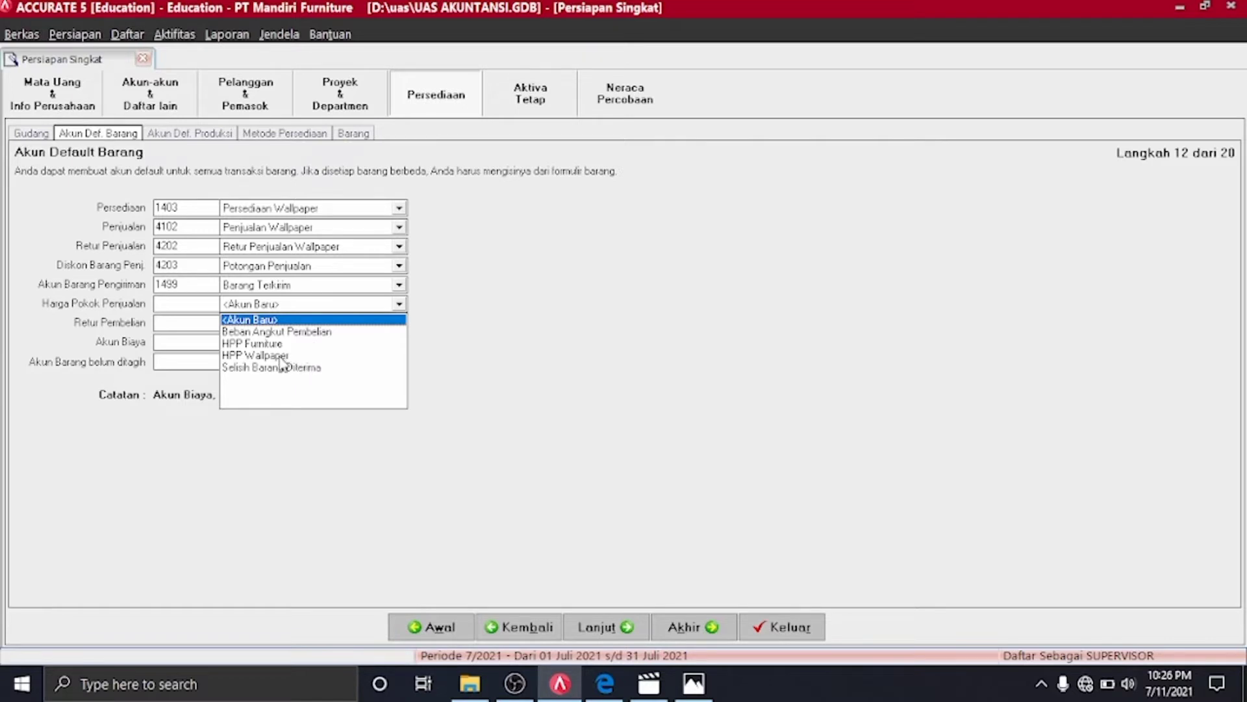
{"action": "left_click", "coordinate": [281, 355]}
{"action": "left_click", "coordinate": [399, 322]}
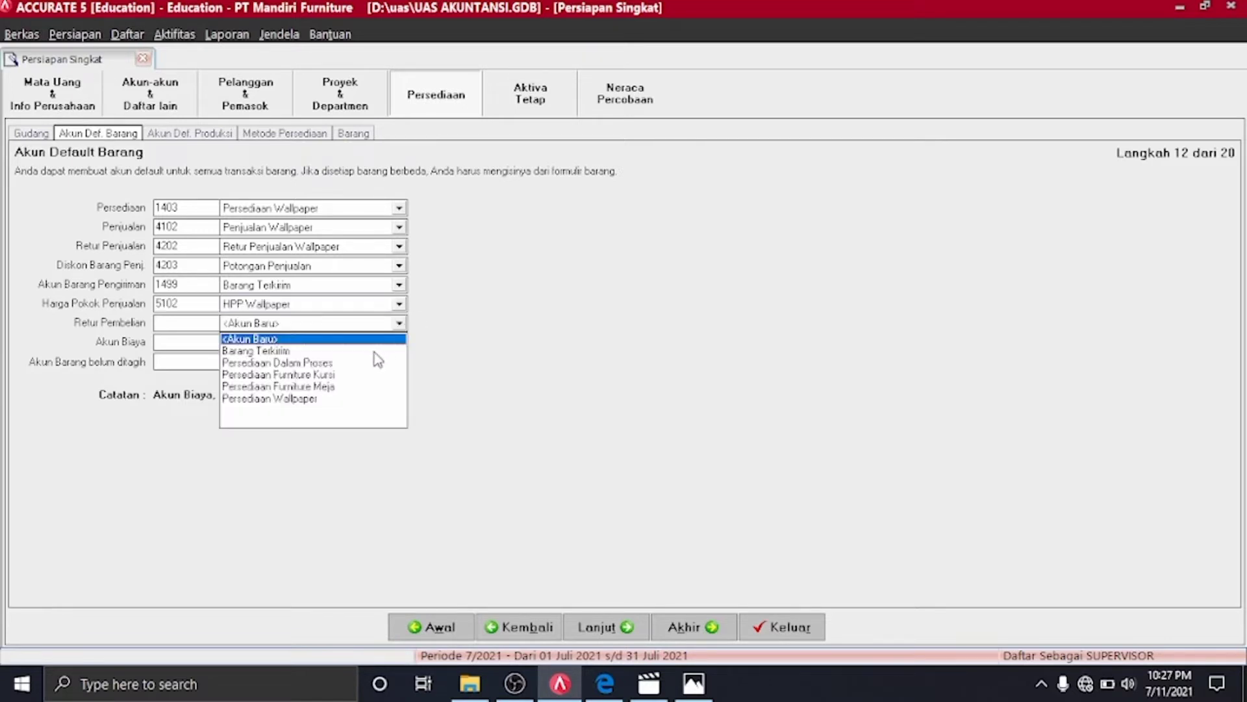
{"action": "left_click", "coordinate": [298, 398]}
{"action": "left_click", "coordinate": [399, 341]}
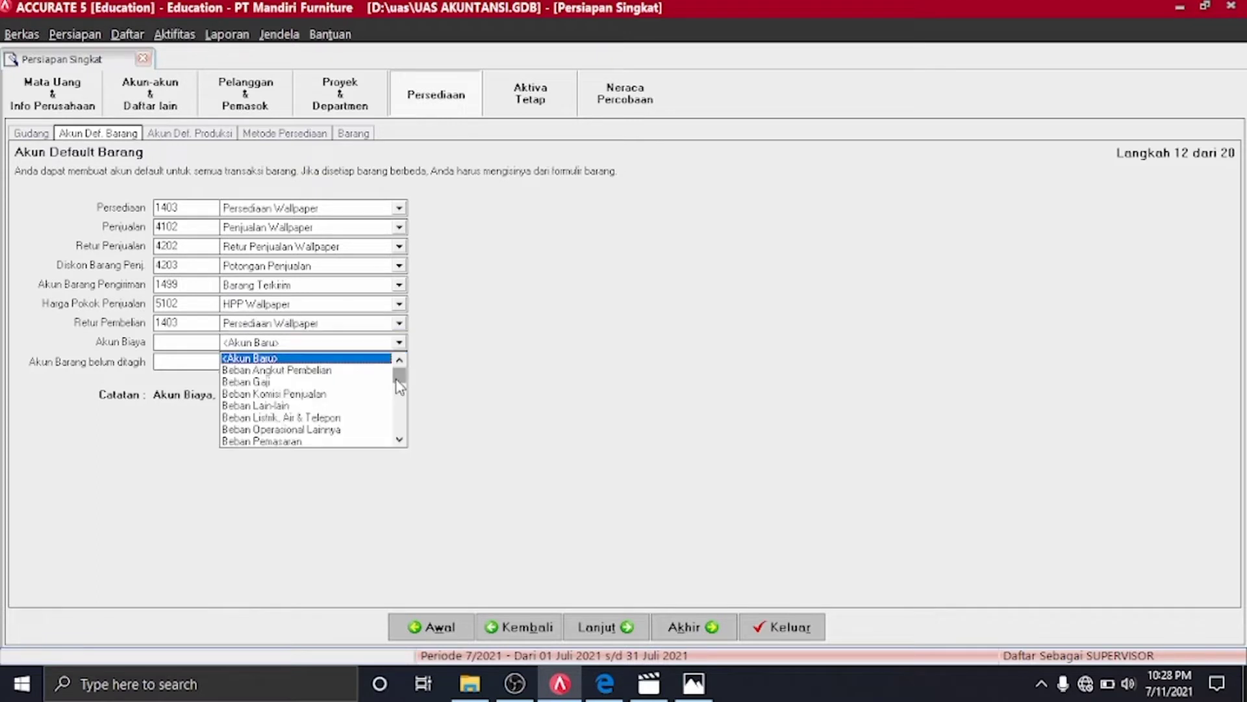
{"action": "left_click_drag", "start_coordinate": [400, 385], "coordinate": [336, 418]}
{"action": "left_click", "coordinate": [399, 360]}
{"action": "left_click", "coordinate": [399, 360]}
{"action": "left_click", "coordinate": [400, 360]}
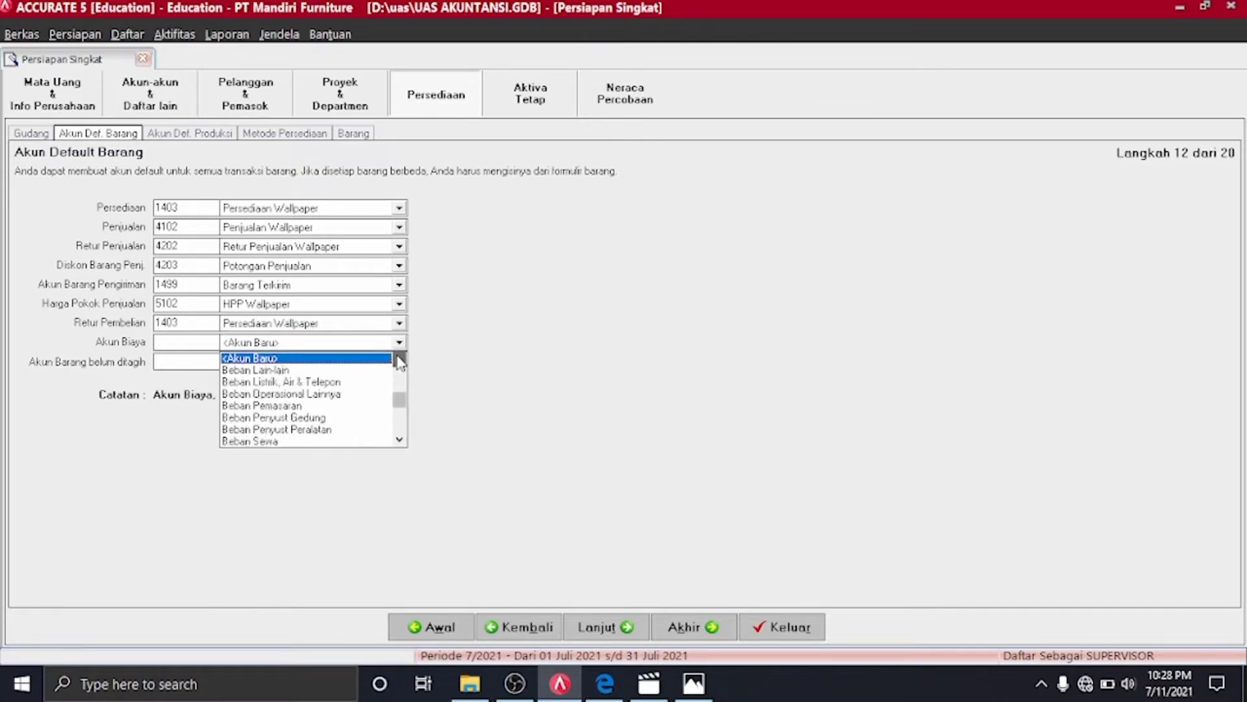
{"action": "left_click", "coordinate": [399, 360]}
{"action": "left_click", "coordinate": [240, 382]}
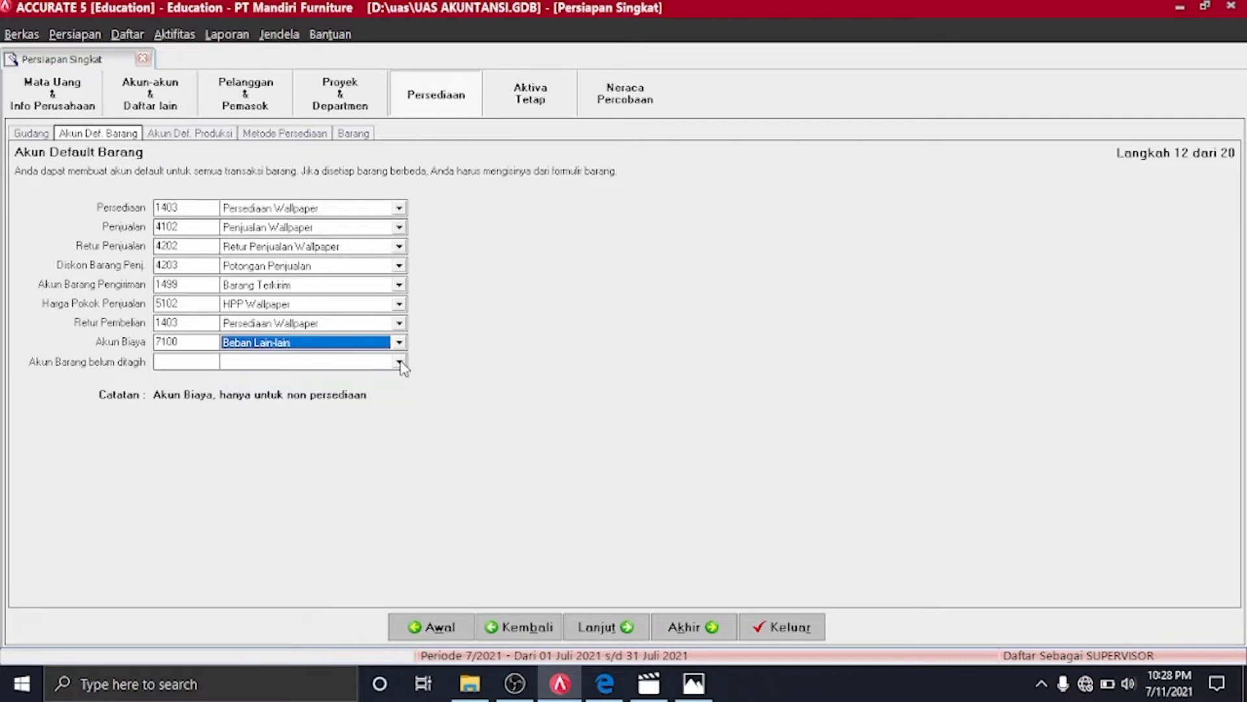
{"action": "left_click", "coordinate": [399, 363]}
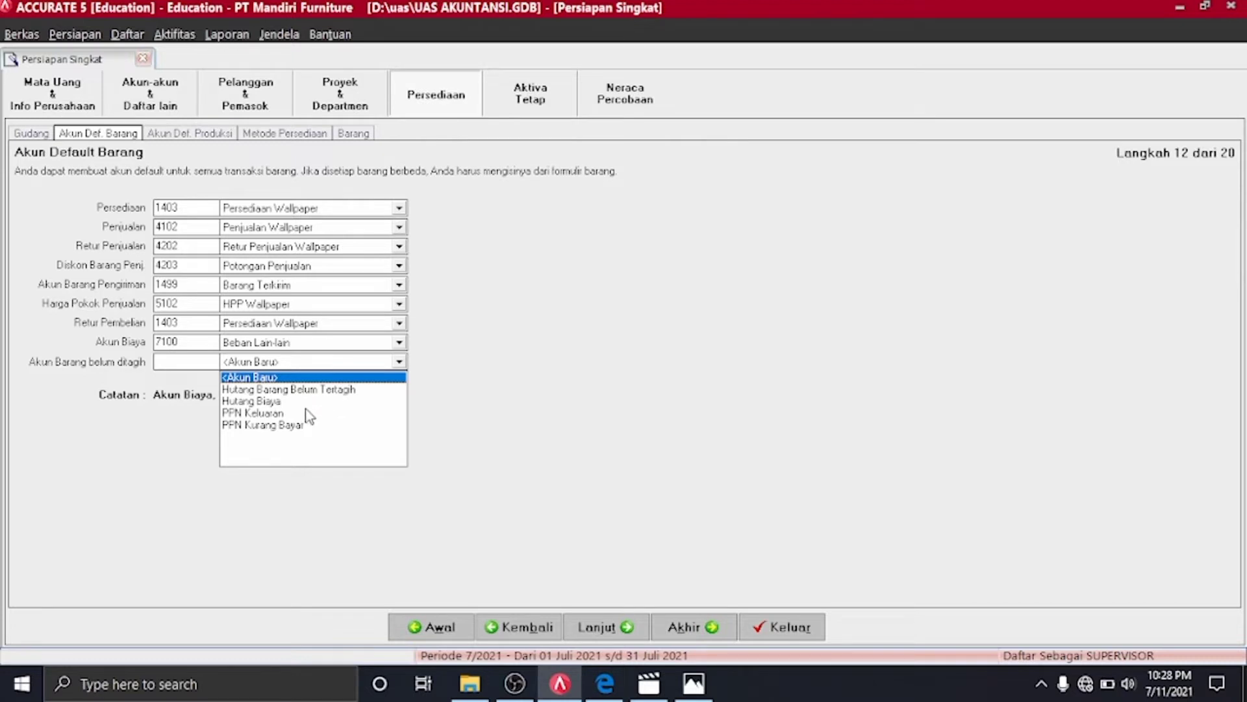
{"action": "left_click", "coordinate": [444, 476]}
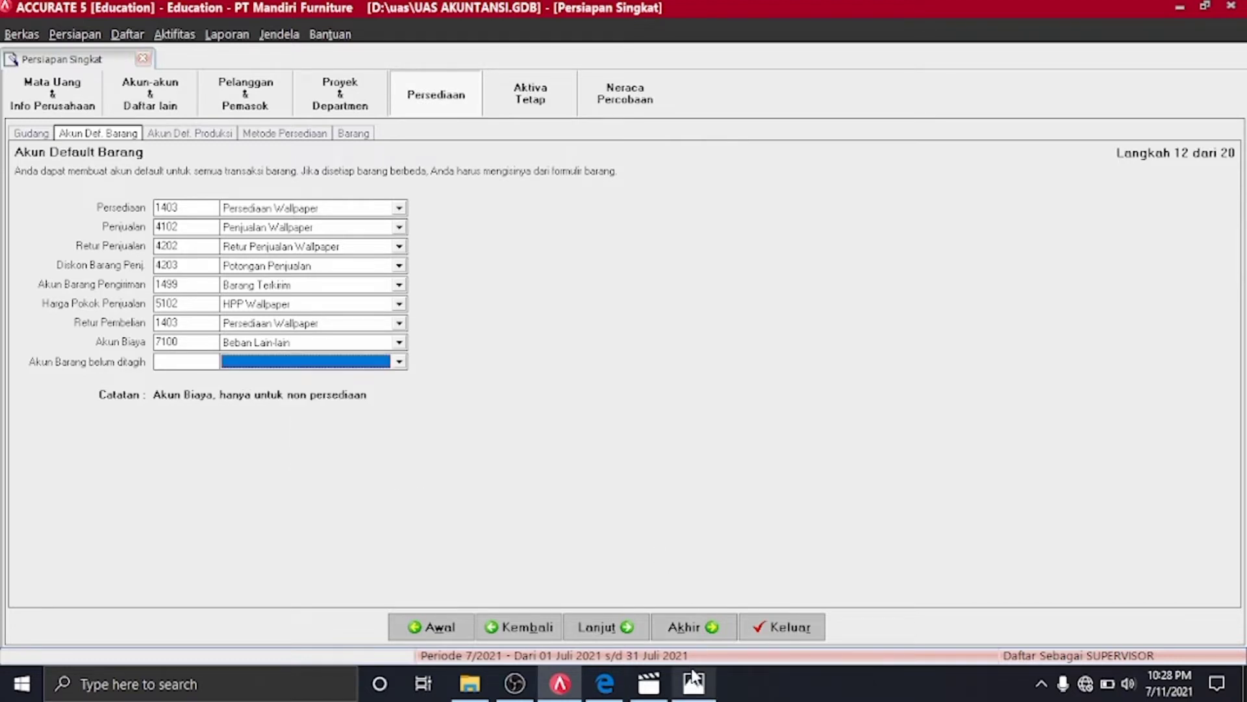
{"action": "left_click", "coordinate": [400, 361]}
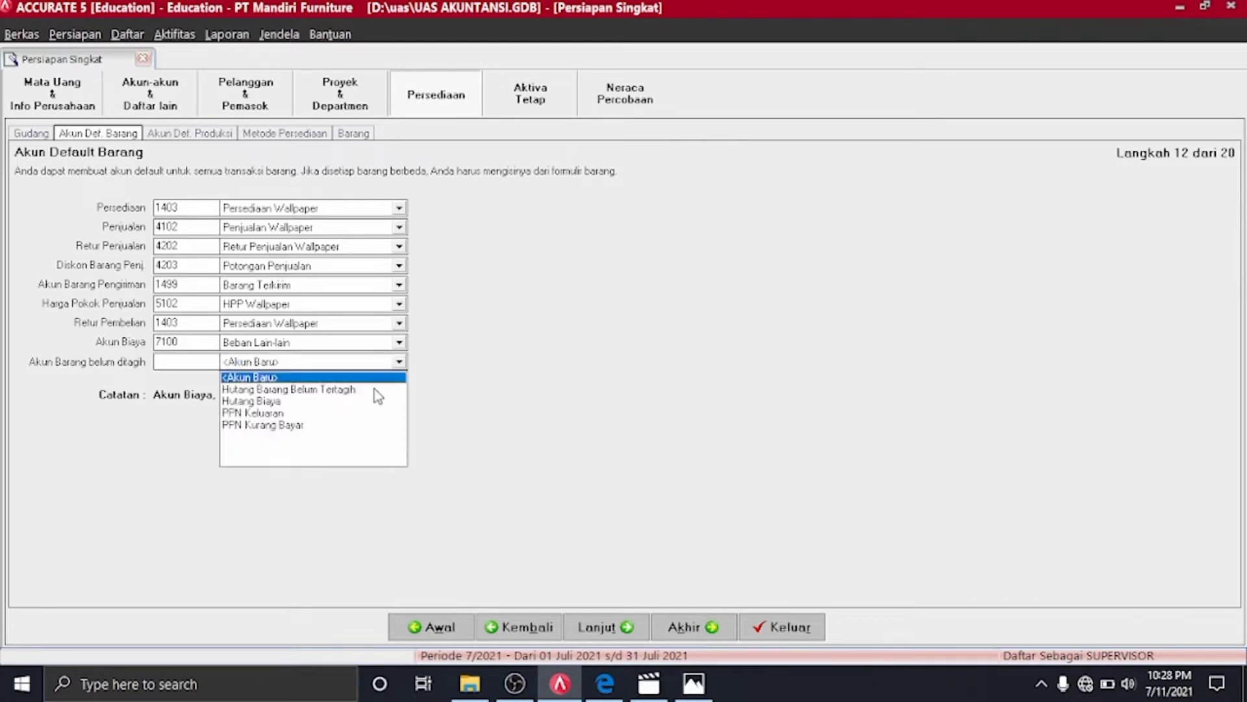
{"action": "left_click", "coordinate": [321, 389]}
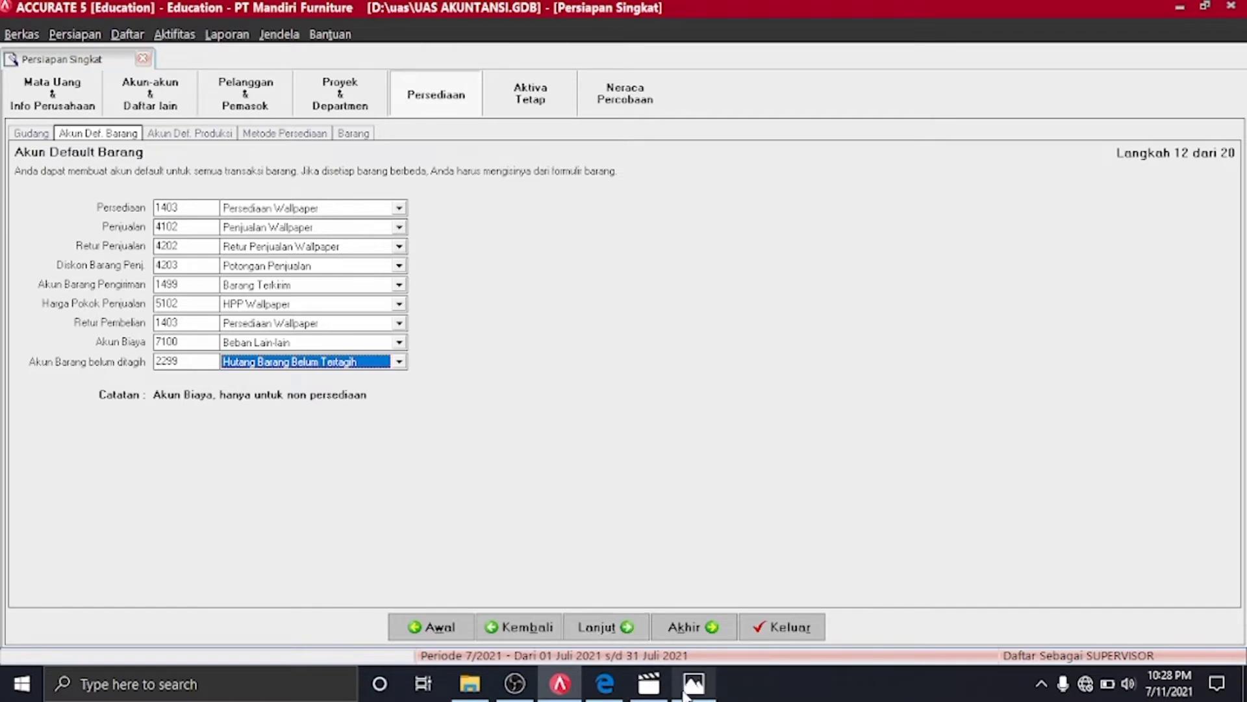
{"action": "left_click", "coordinate": [626, 627]}
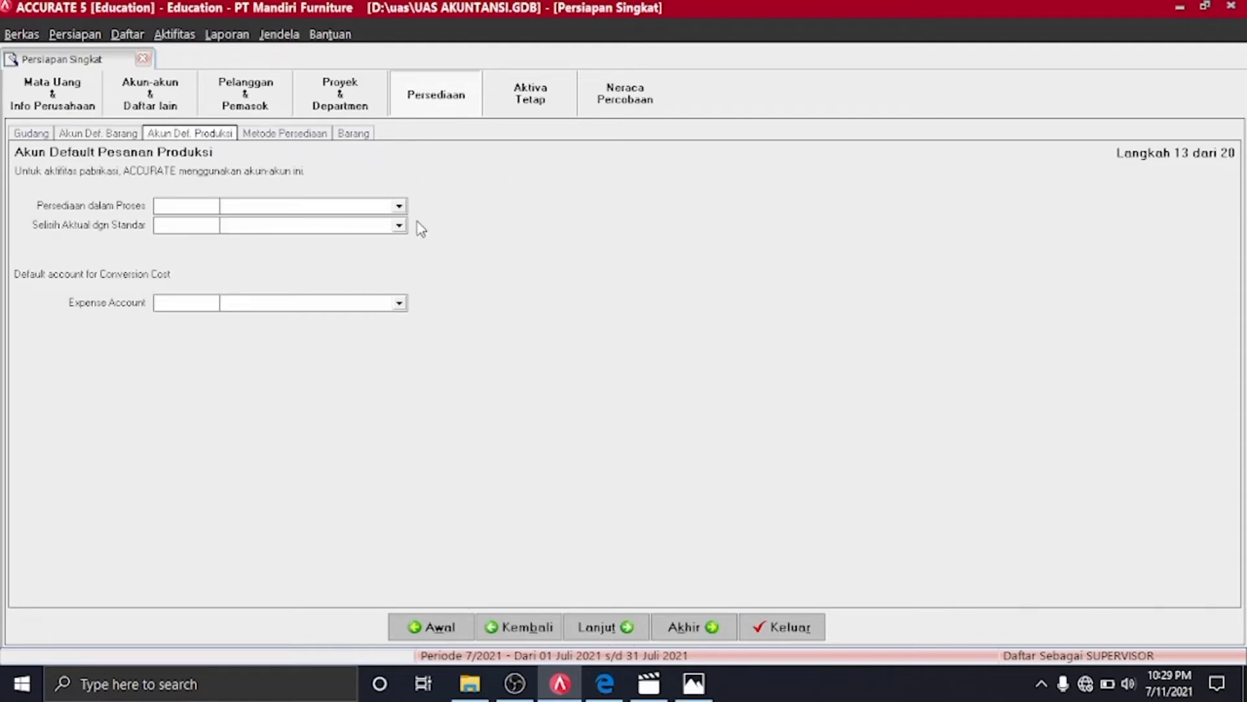
Set Persediaan Dalam Proses, Selisih Barang Diterima and 7100 Beban Lain-lain as production-order accounts
{"action": "left_click", "coordinate": [399, 207]}
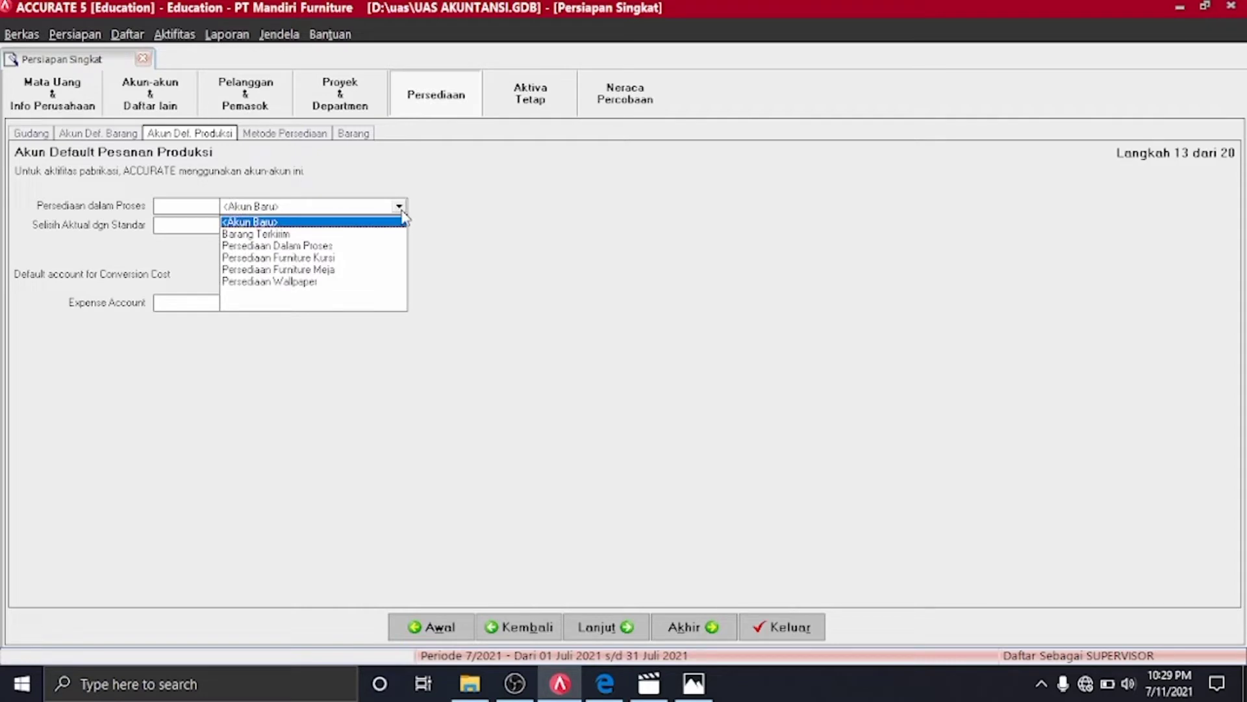
{"action": "left_click", "coordinate": [336, 246]}
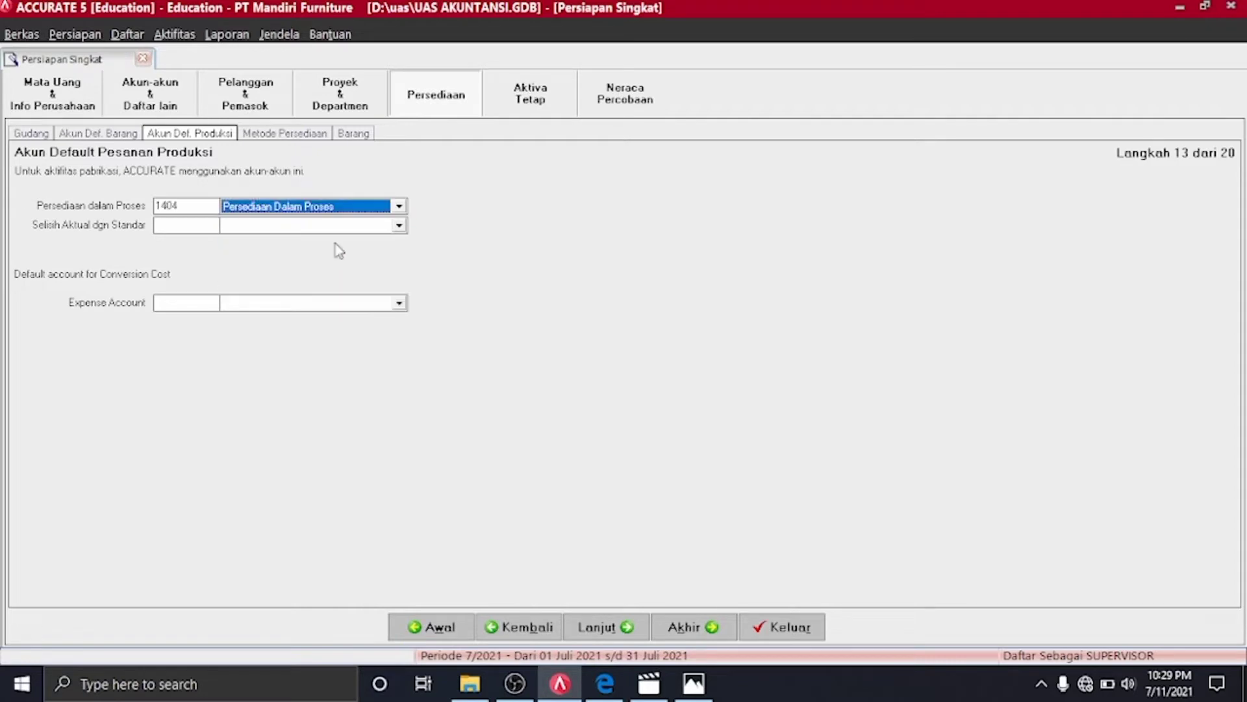
{"action": "left_click", "coordinate": [399, 226]}
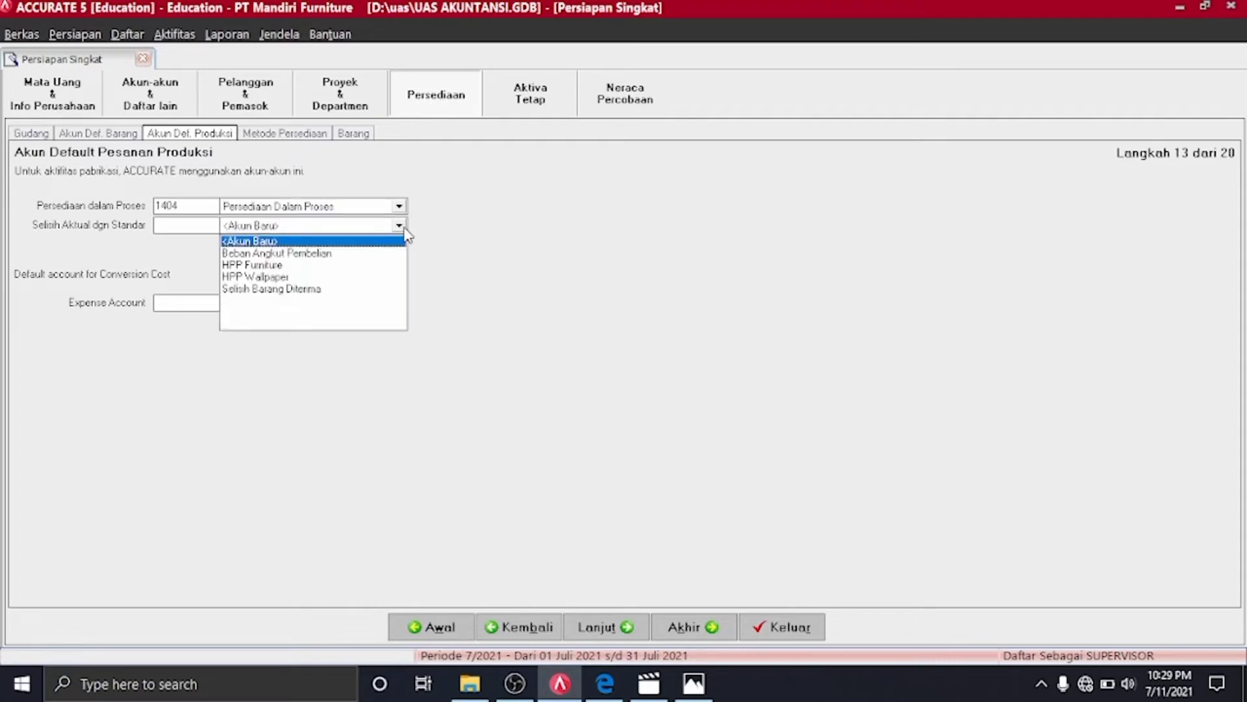
{"action": "left_click", "coordinate": [313, 289]}
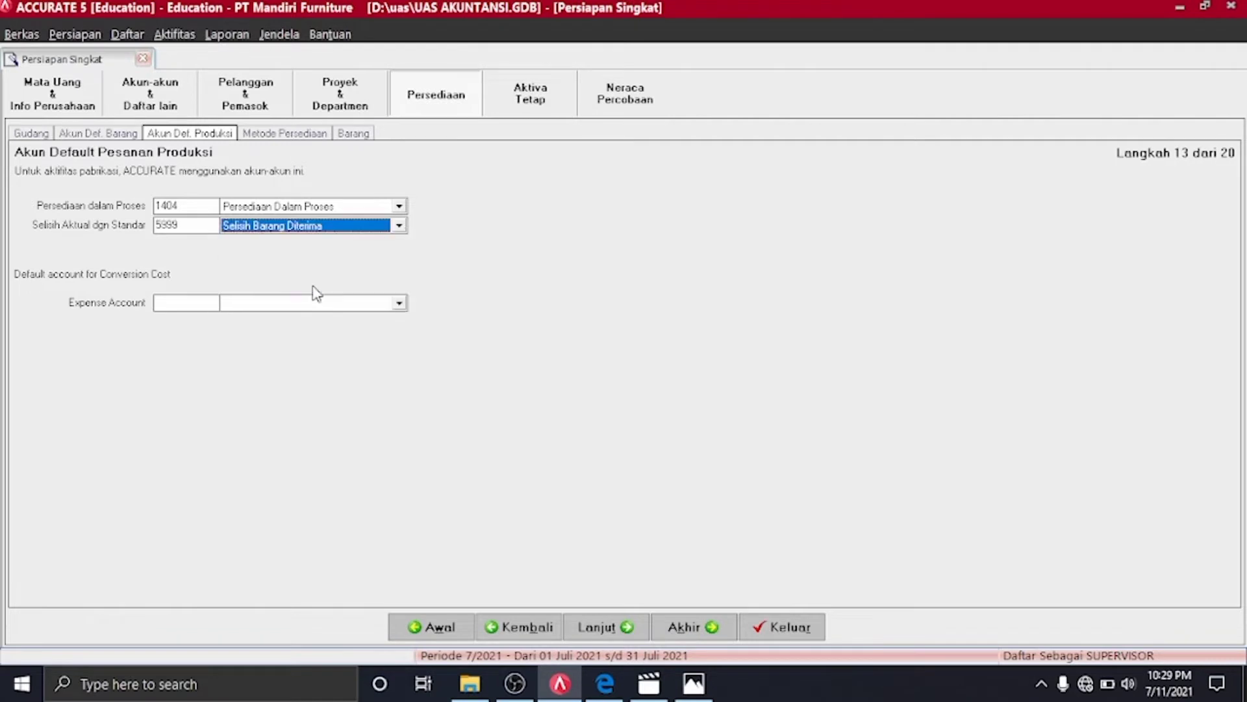
{"action": "left_click", "coordinate": [399, 304]}
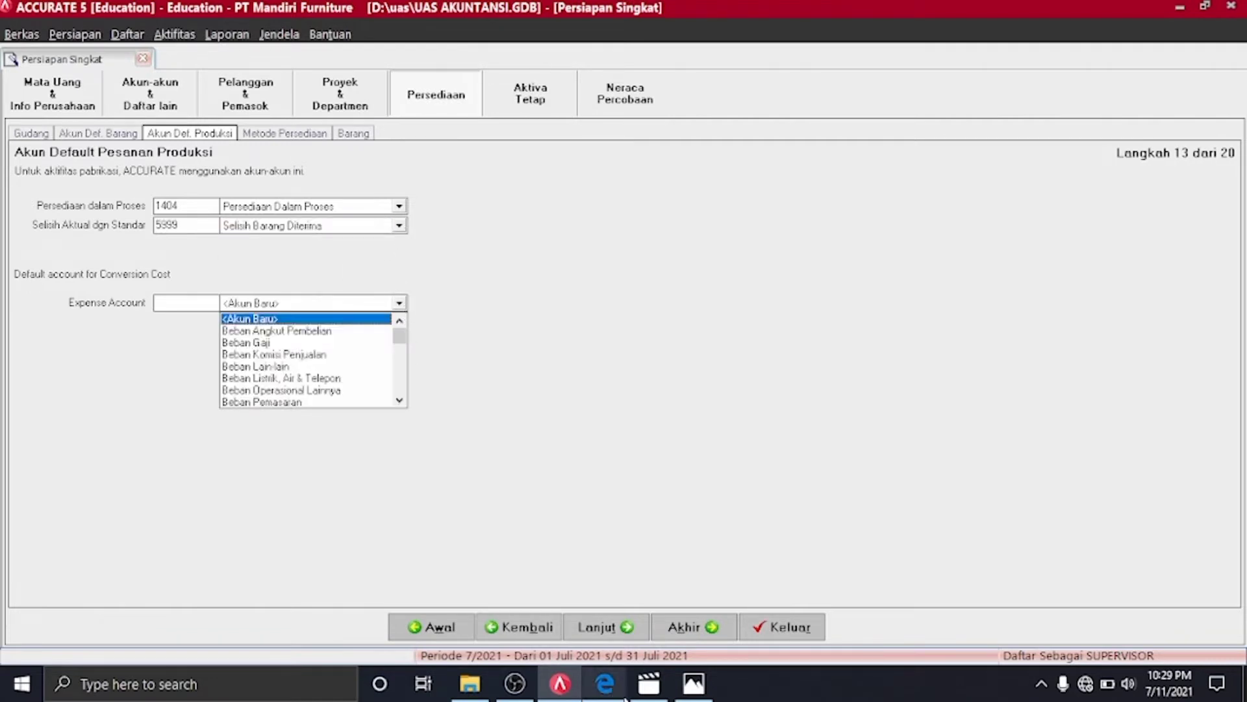
{"action": "left_click", "coordinate": [390, 290]}
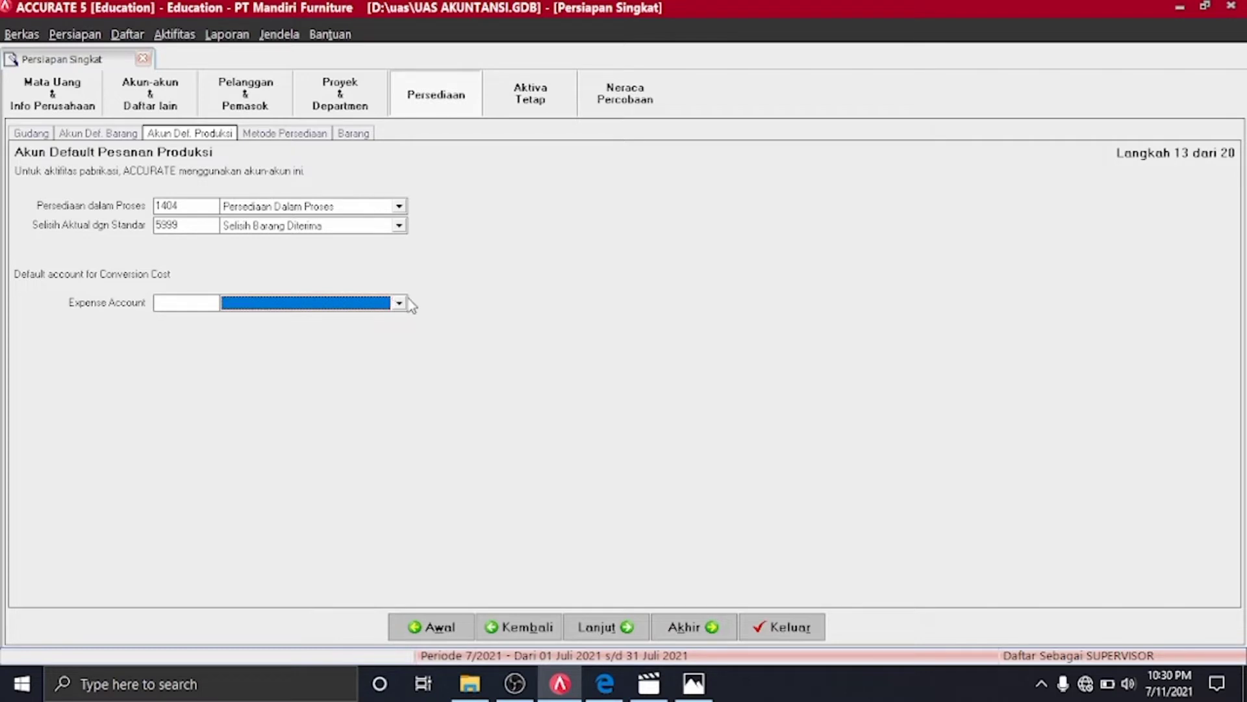
{"action": "left_click", "coordinate": [400, 304]}
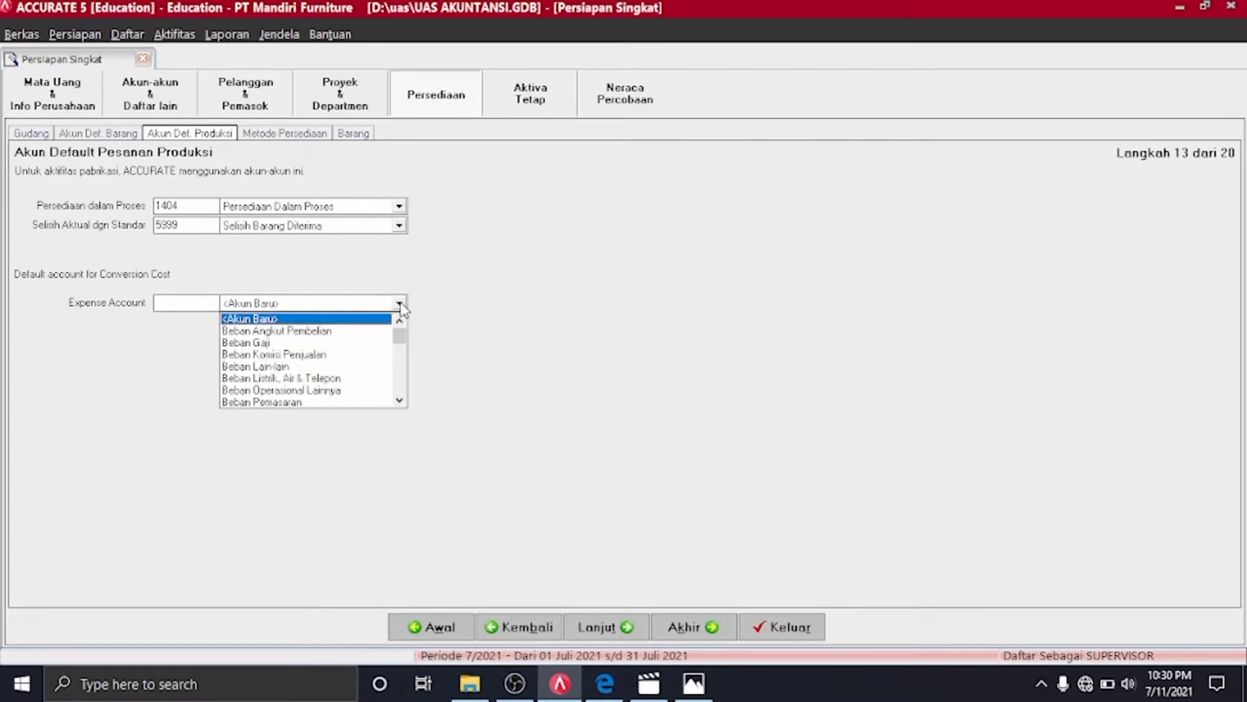
{"action": "type", "text": "Beban"}
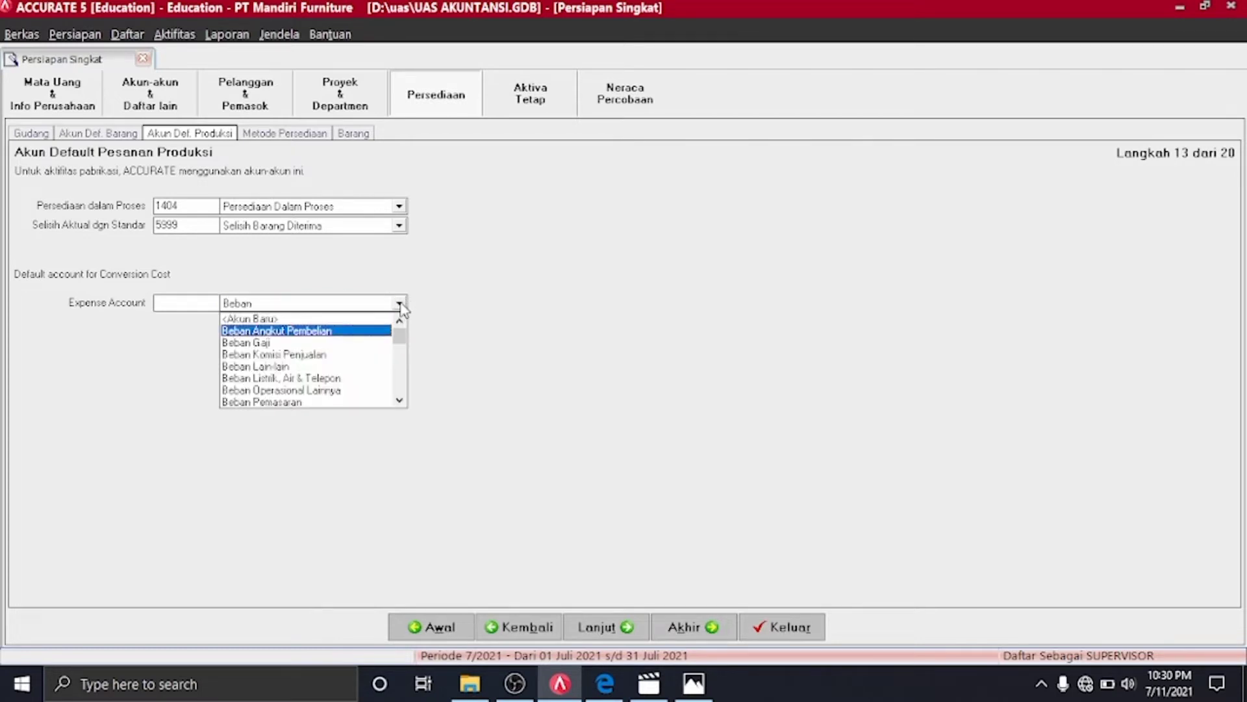
{"action": "type", "text": " La"}
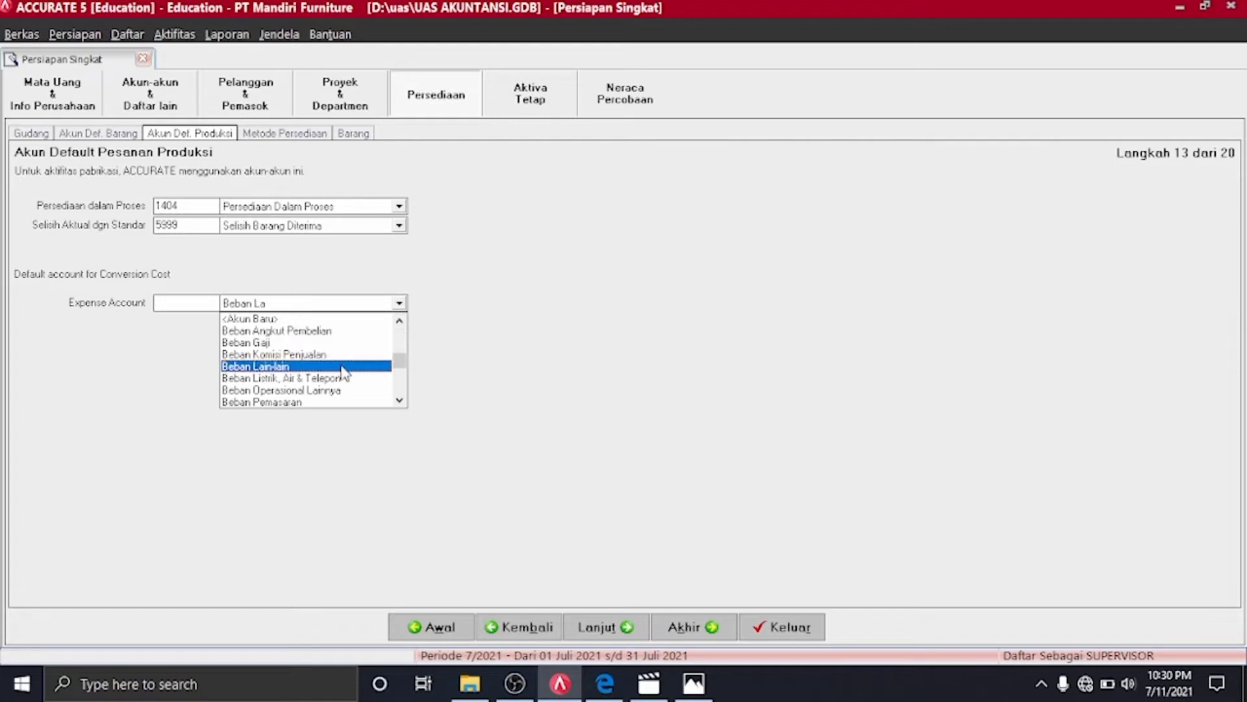
{"action": "left_click", "coordinate": [344, 369]}
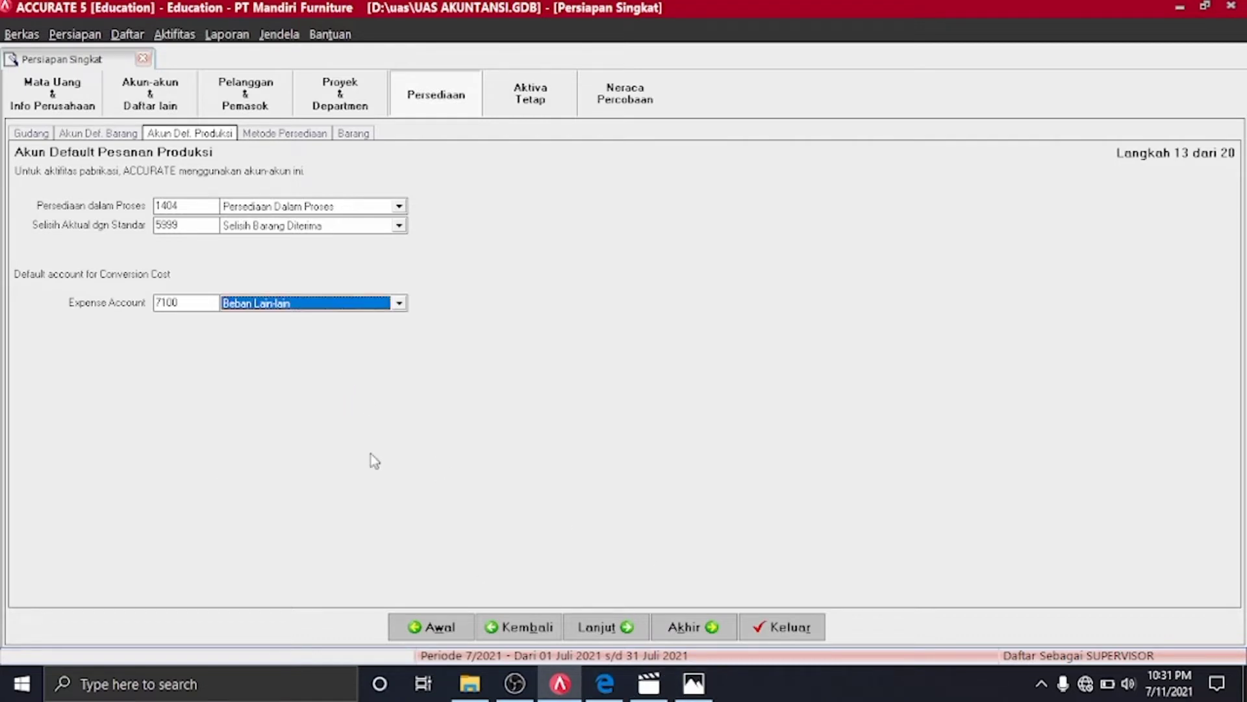
{"action": "left_click", "coordinate": [610, 628]}
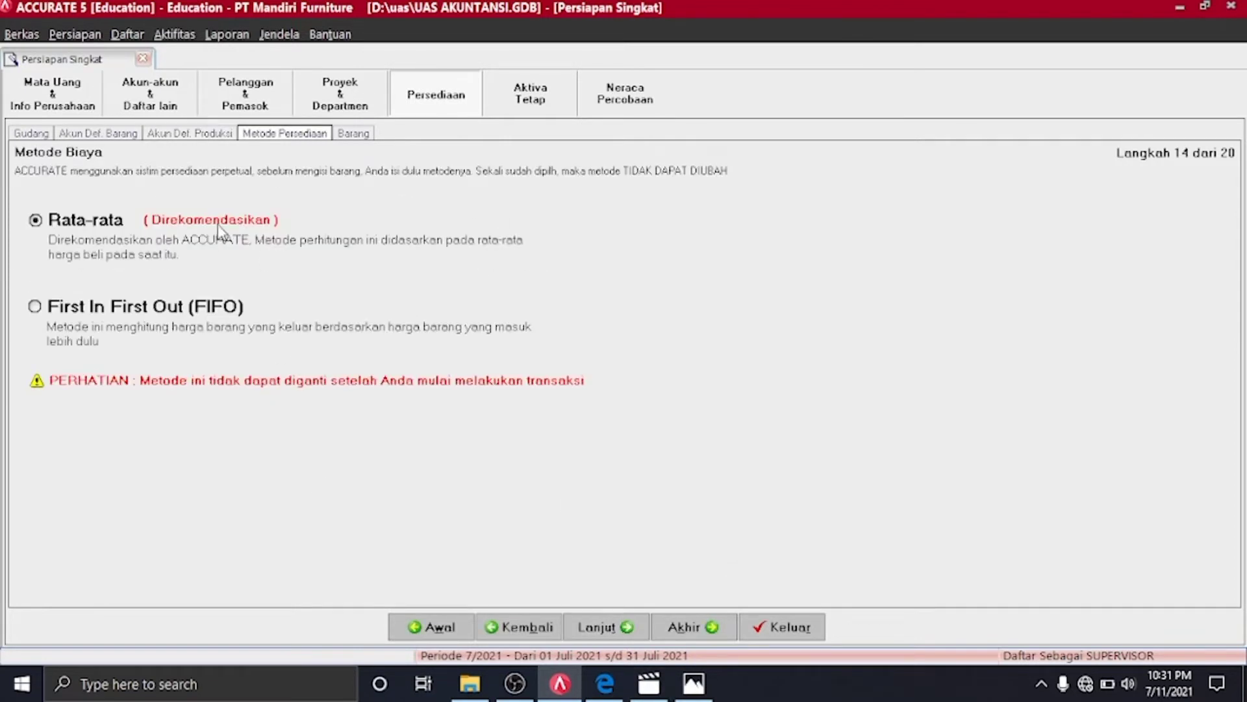
Choose FIFO costing, continue, and bring up the Impor Barang dari file window
{"action": "left_click", "coordinate": [134, 317]}
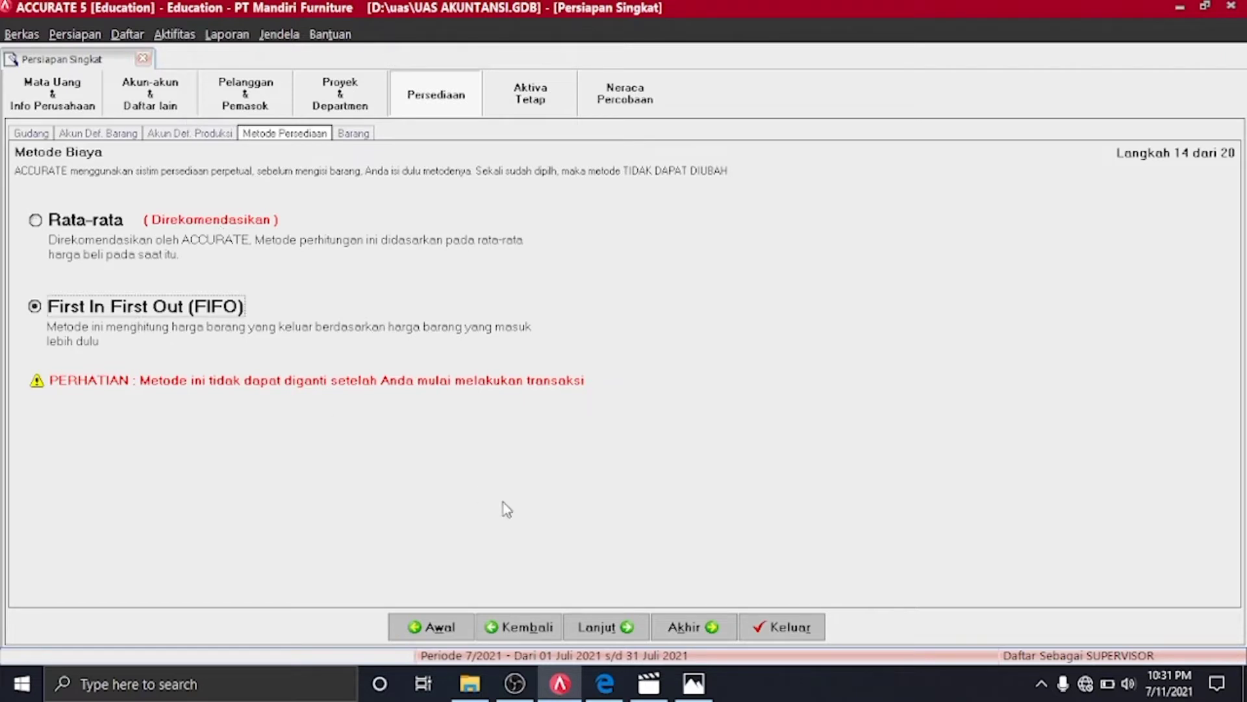
{"action": "left_click", "coordinate": [599, 627]}
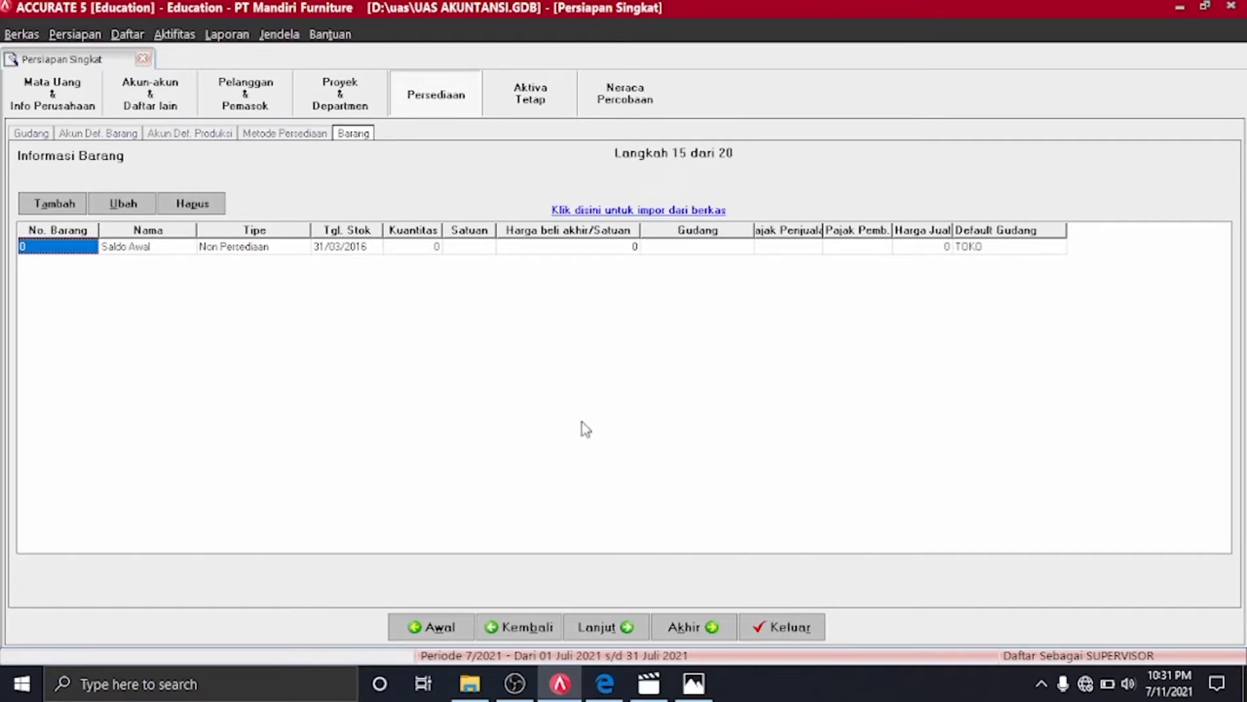
{"action": "left_click", "coordinate": [625, 211]}
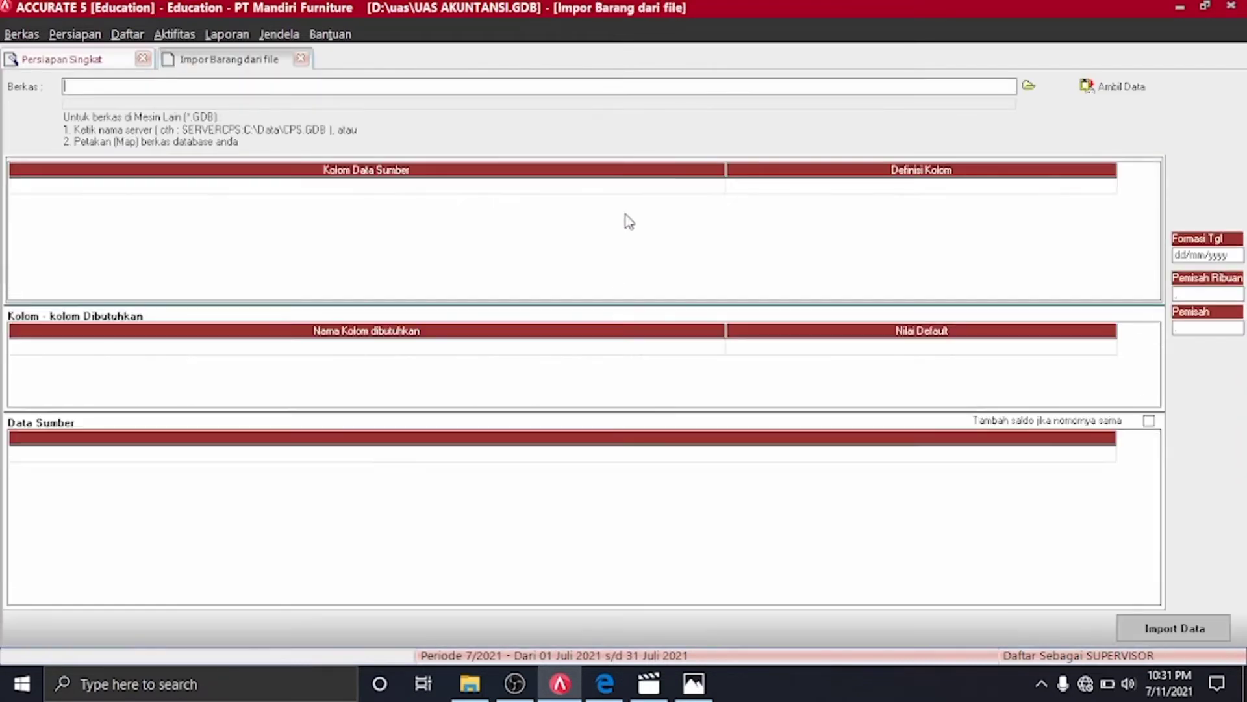
Load the Excel file Tabel 4 Daftar Barang.xls and fetch its rows into the import form
{"action": "left_click", "coordinate": [1029, 87]}
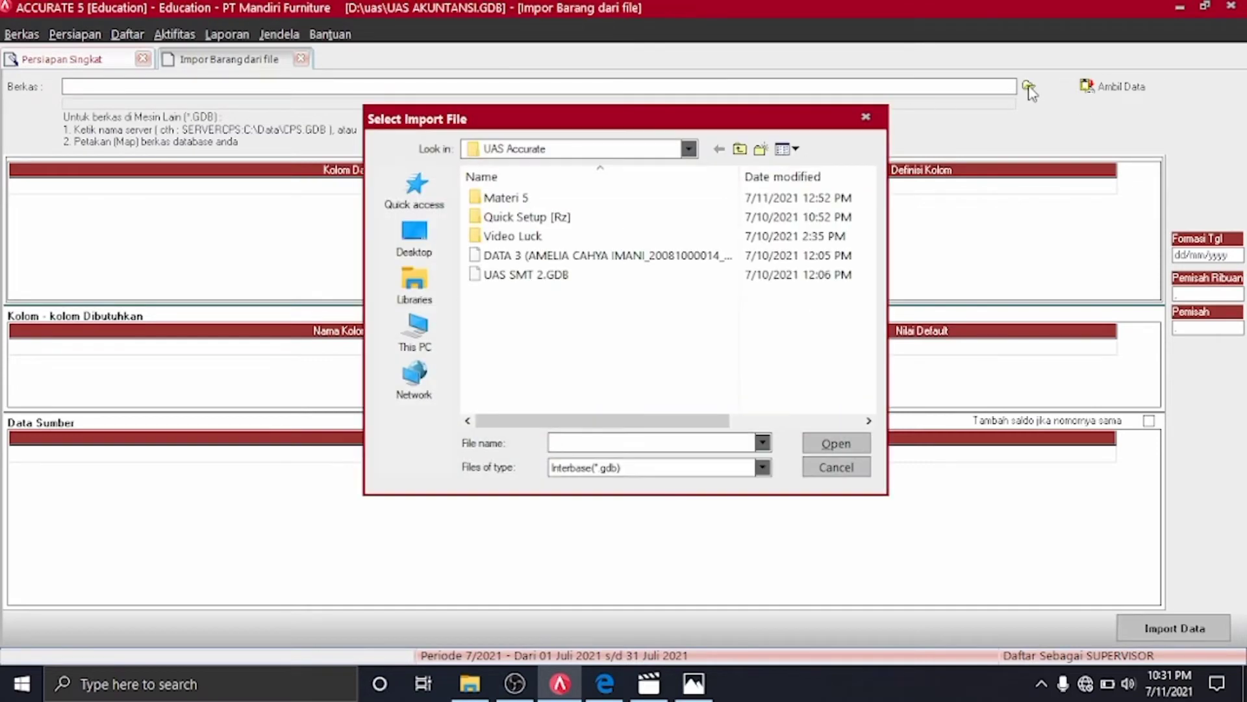
{"action": "left_click", "coordinate": [762, 467]}
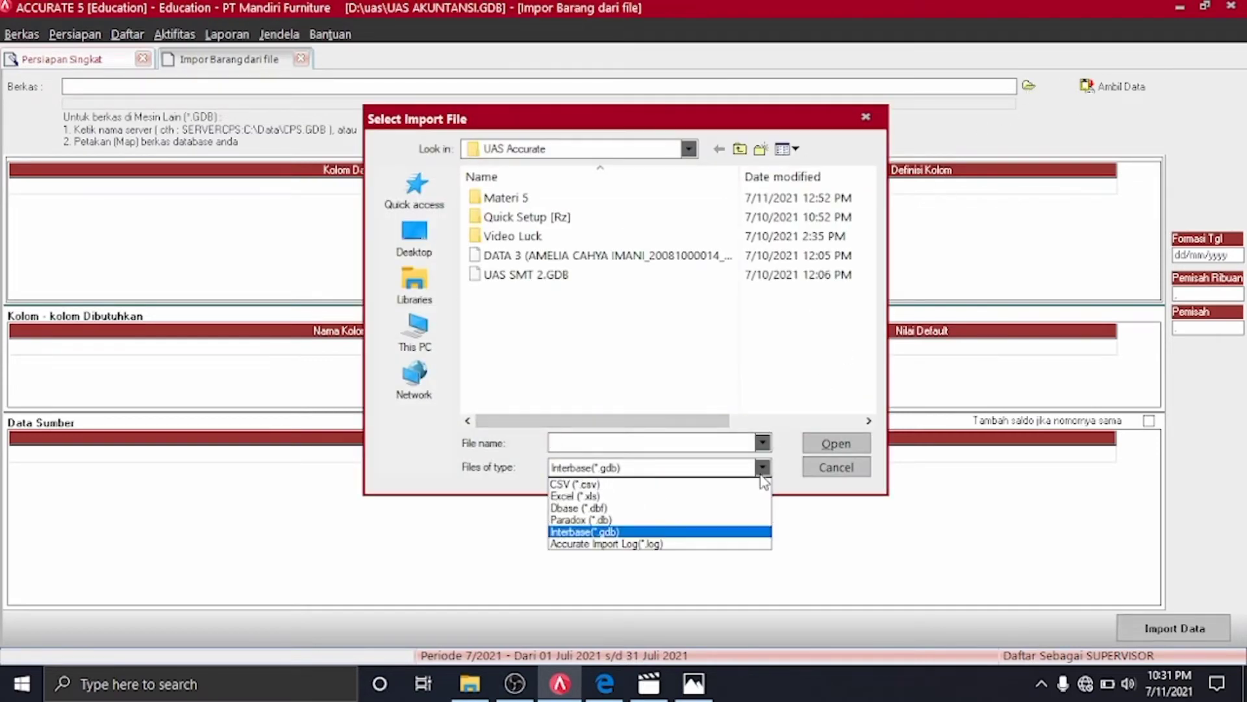
{"action": "left_click", "coordinate": [690, 499]}
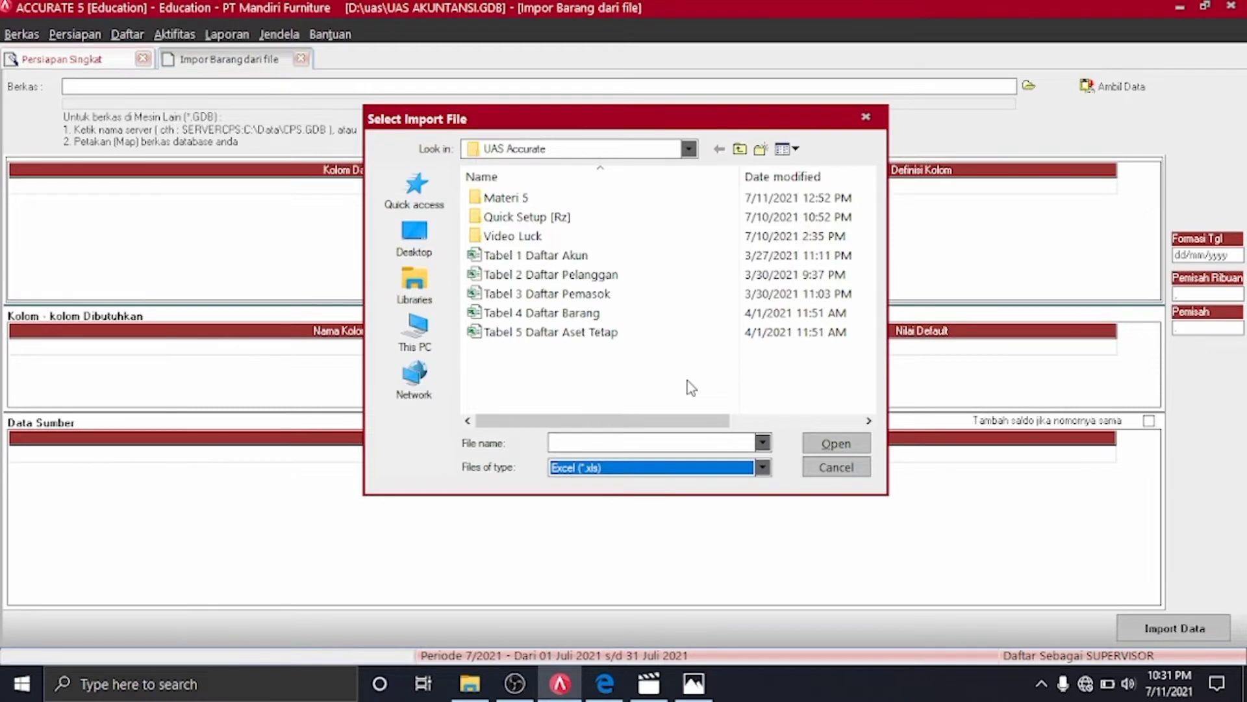
{"action": "left_click", "coordinate": [534, 314]}
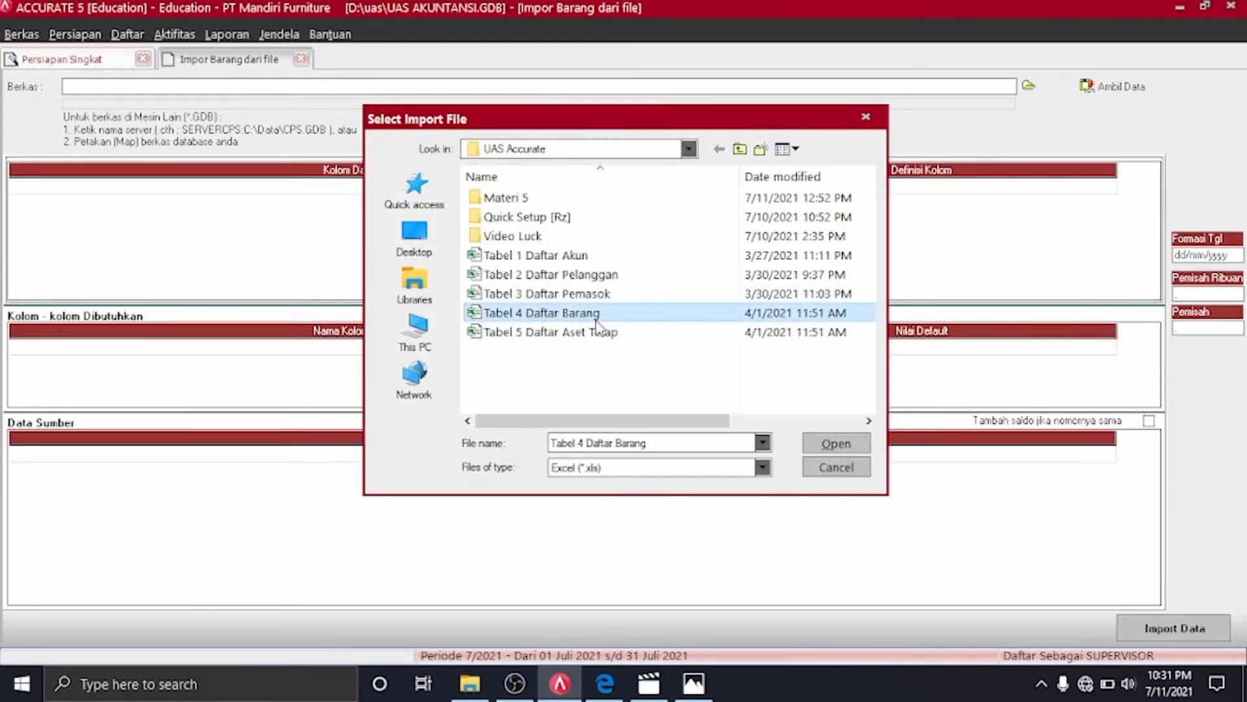
{"action": "left_click", "coordinate": [813, 444]}
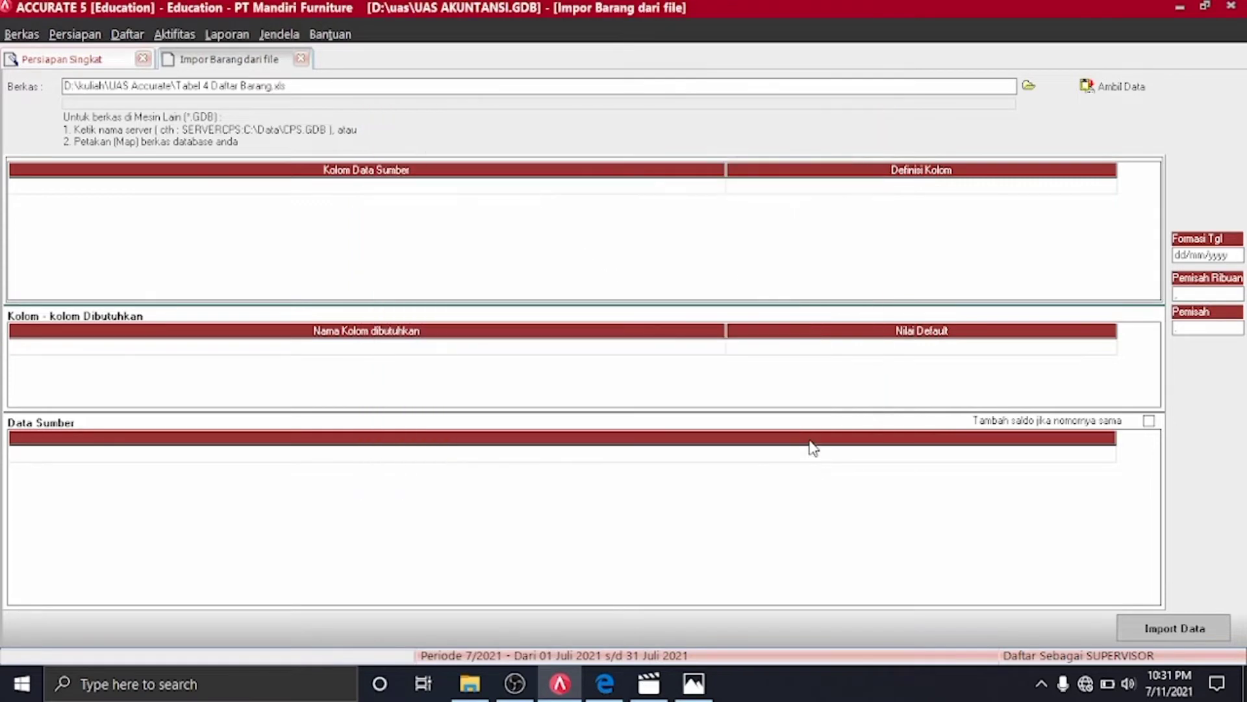
{"action": "left_click", "coordinate": [1127, 88]}
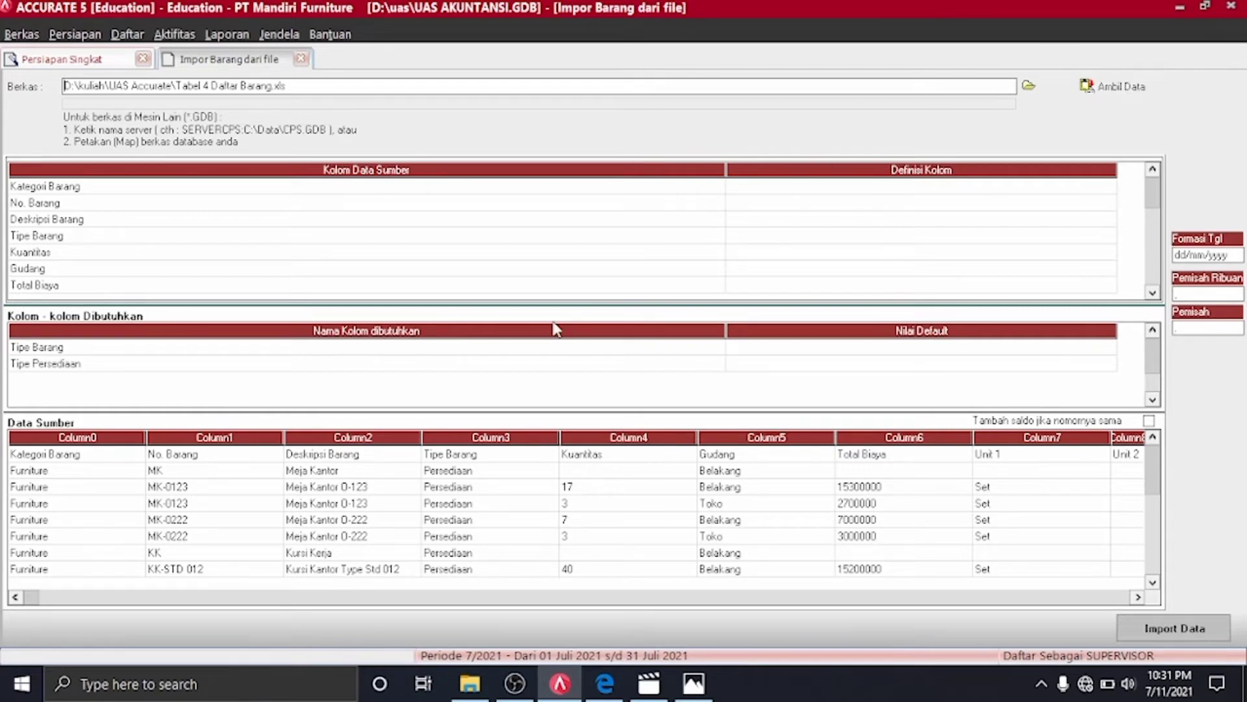
Delete the header row from the source data
{"action": "left_click", "coordinate": [150, 455]}
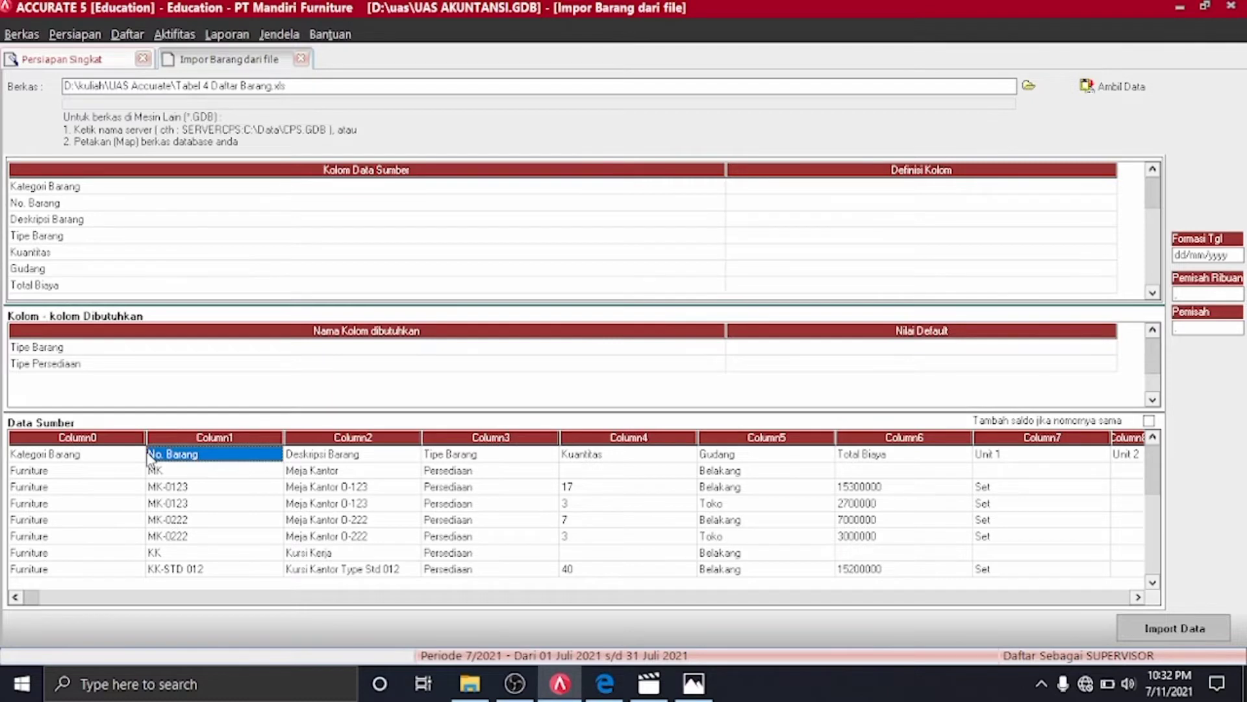
{"action": "key", "text": "ctrl+Delete"}
{"action": "key", "text": "Return"}
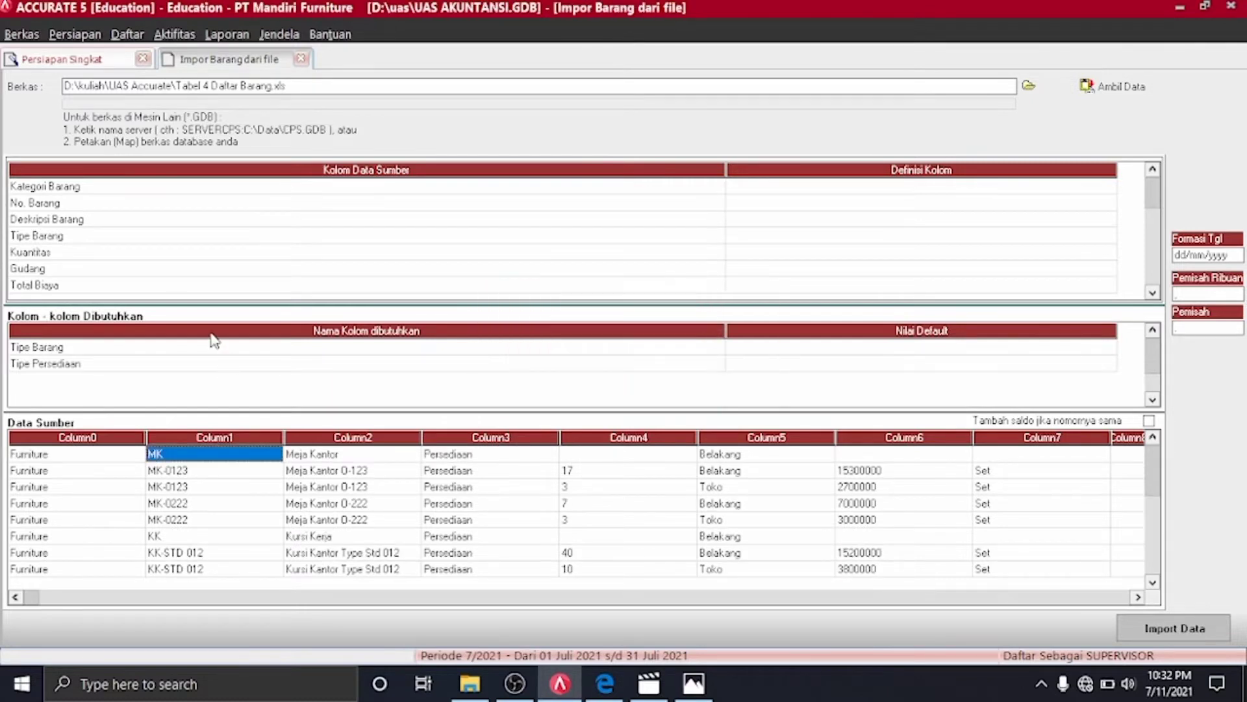
Map the Kategori Barang column, assigning Furniture and Walpaper to their matching categories
{"action": "left_click", "coordinate": [1107, 190]}
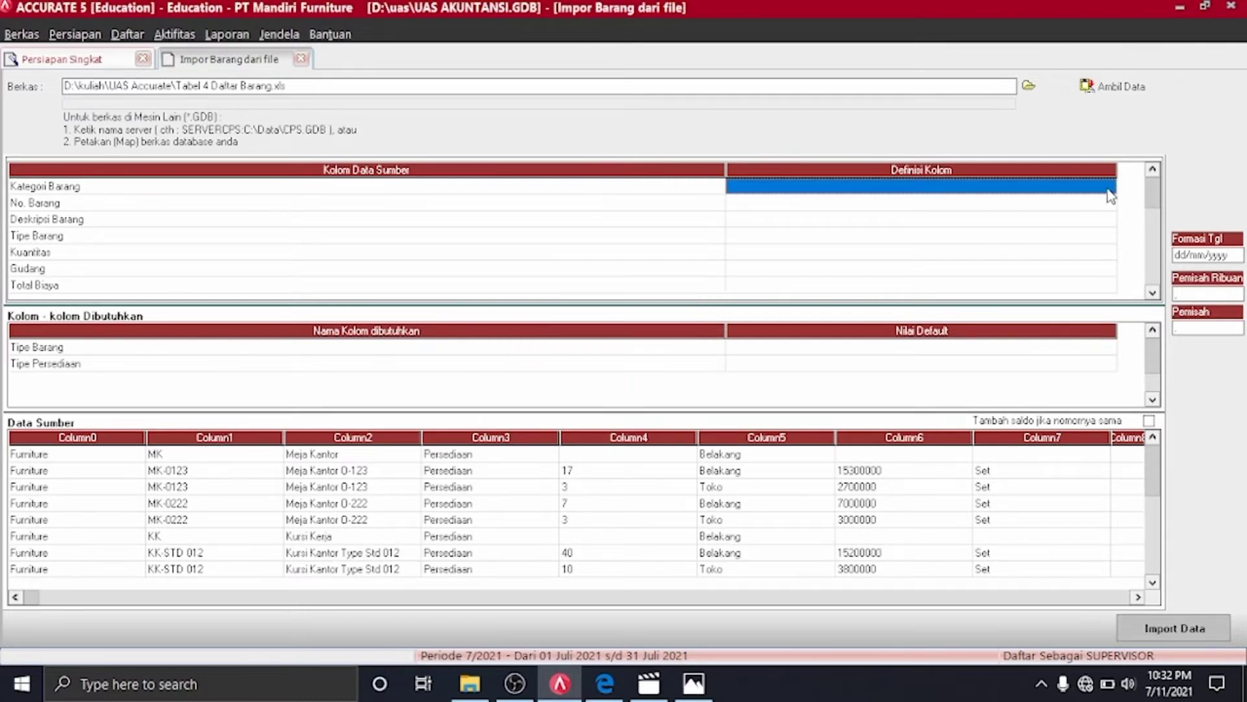
{"action": "left_click", "coordinate": [1108, 189]}
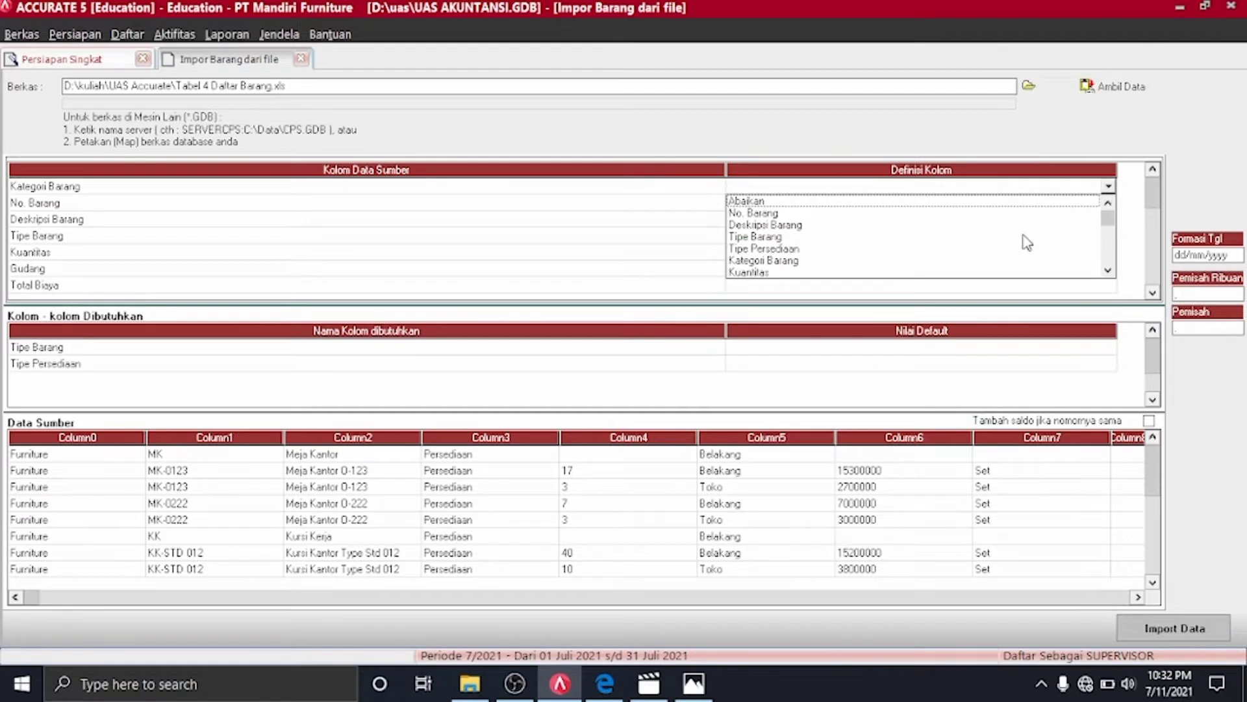
{"action": "left_click", "coordinate": [741, 260]}
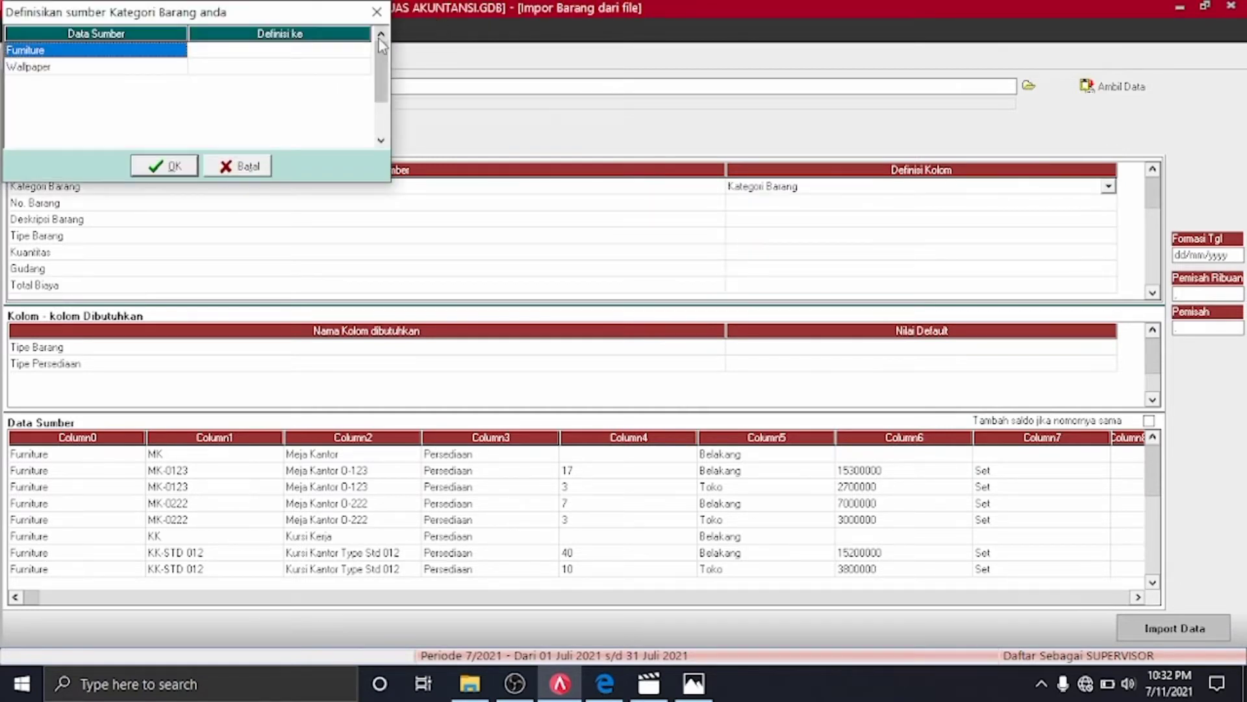
{"action": "left_click", "coordinate": [364, 52]}
{"action": "left_click", "coordinate": [363, 51]}
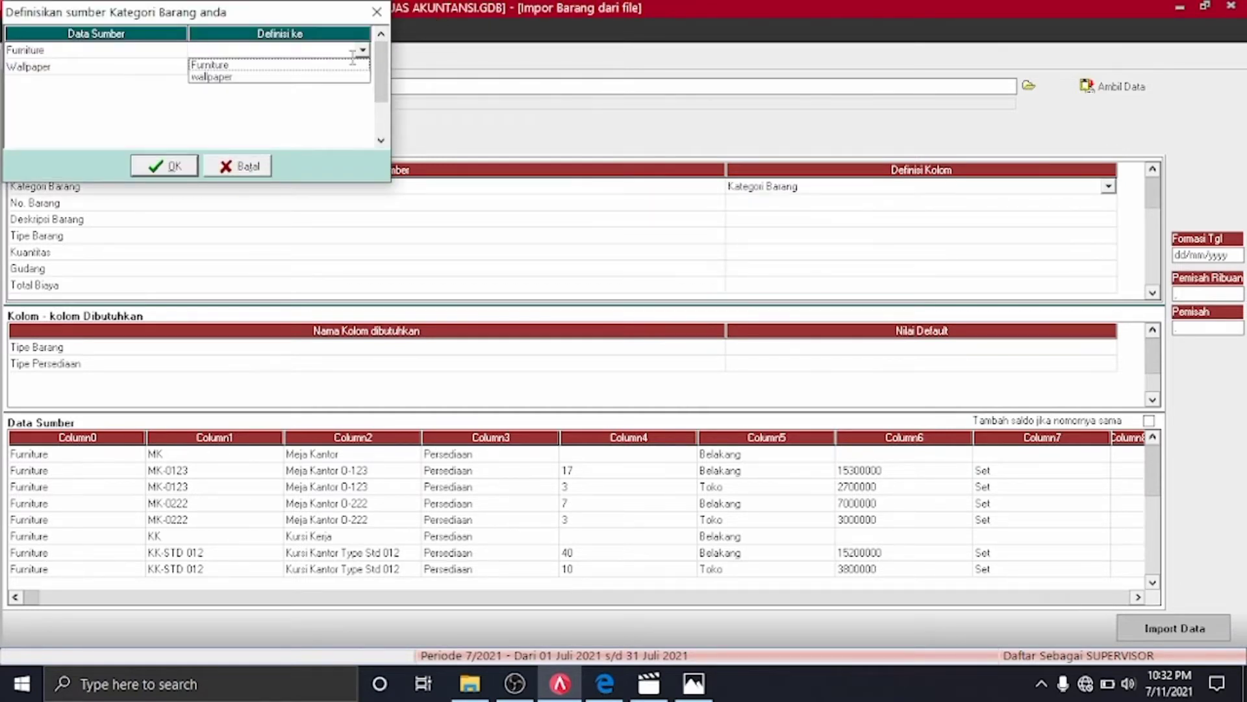
{"action": "left_click", "coordinate": [351, 65]}
{"action": "left_click", "coordinate": [358, 67]}
{"action": "left_click", "coordinate": [361, 67]}
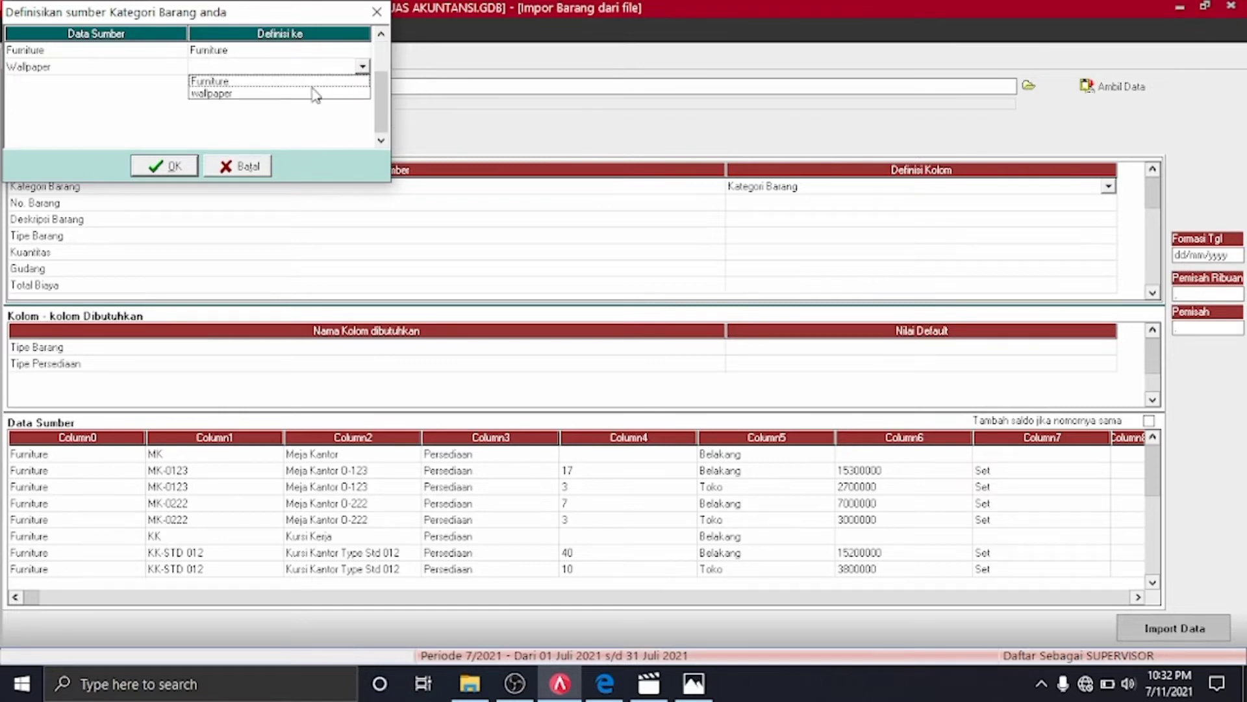
{"action": "left_click", "coordinate": [315, 94]}
{"action": "left_click", "coordinate": [139, 168]}
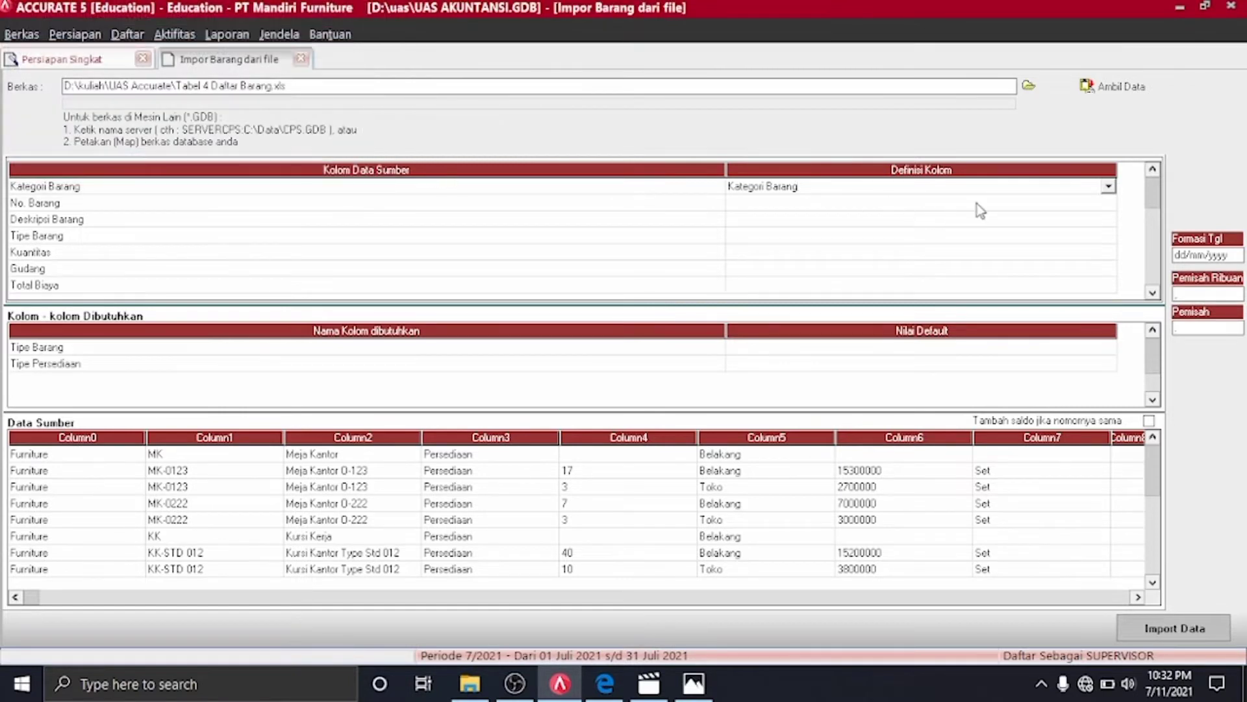
Map the No. Barang and Deskripsi Barang columns to their item fields
{"action": "left_click", "coordinate": [1072, 209]}
{"action": "left_click", "coordinate": [1103, 209]}
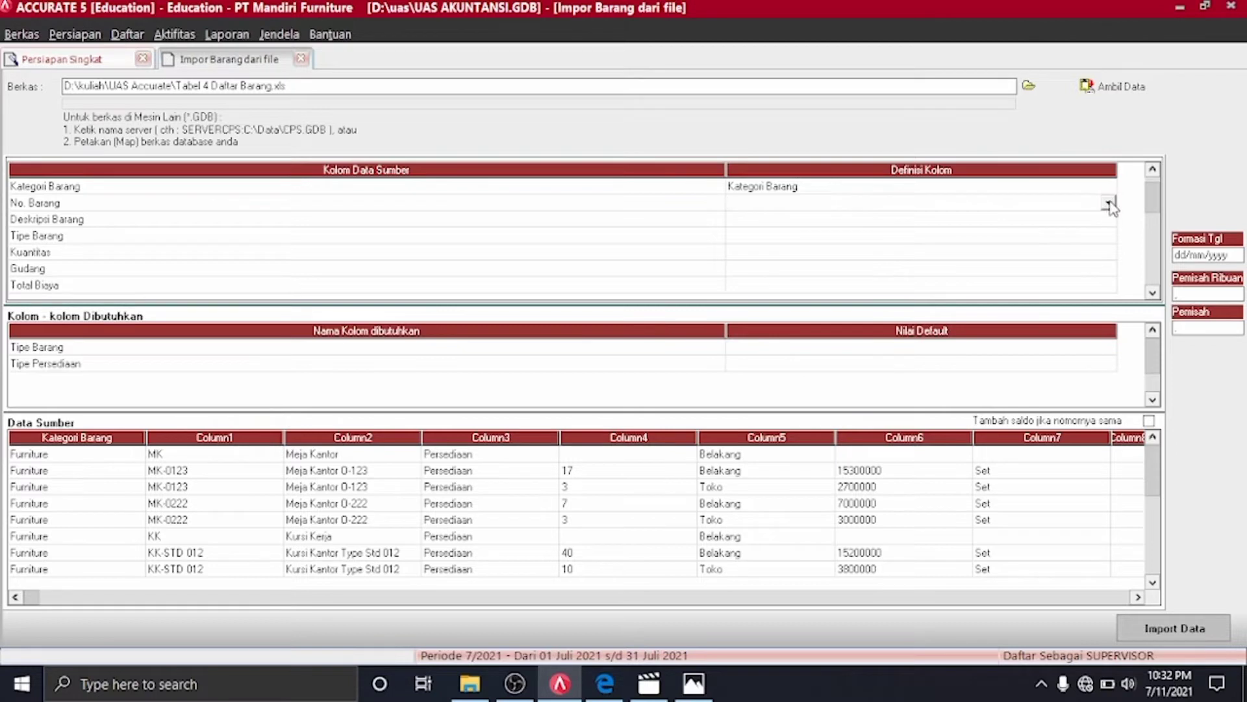
{"action": "left_click", "coordinate": [1109, 204]}
{"action": "left_click", "coordinate": [870, 230]}
{"action": "left_click", "coordinate": [1109, 226]}
{"action": "left_click", "coordinate": [1109, 226]}
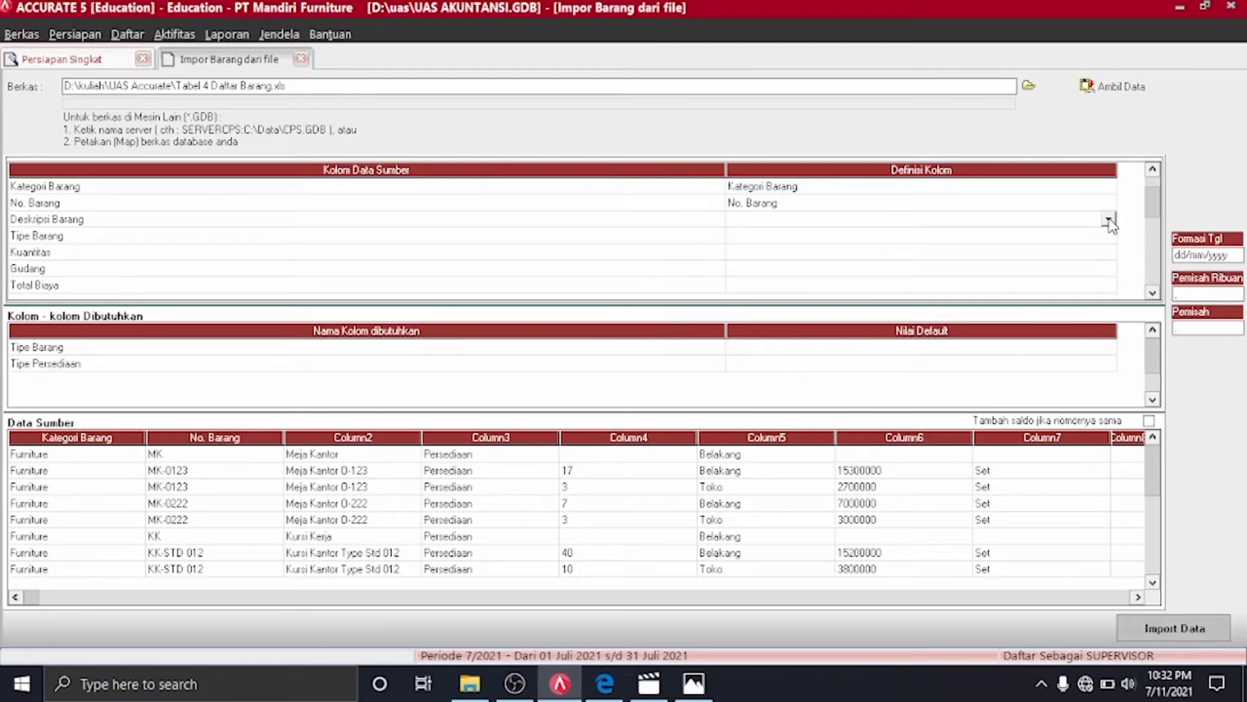
{"action": "left_click", "coordinate": [1110, 222]}
{"action": "left_click", "coordinate": [796, 245]}
Map Tipe Barang with Persediaan as the item type, and map the Kuantitas column
{"action": "left_click", "coordinate": [1100, 238]}
{"action": "left_click", "coordinate": [1110, 238]}
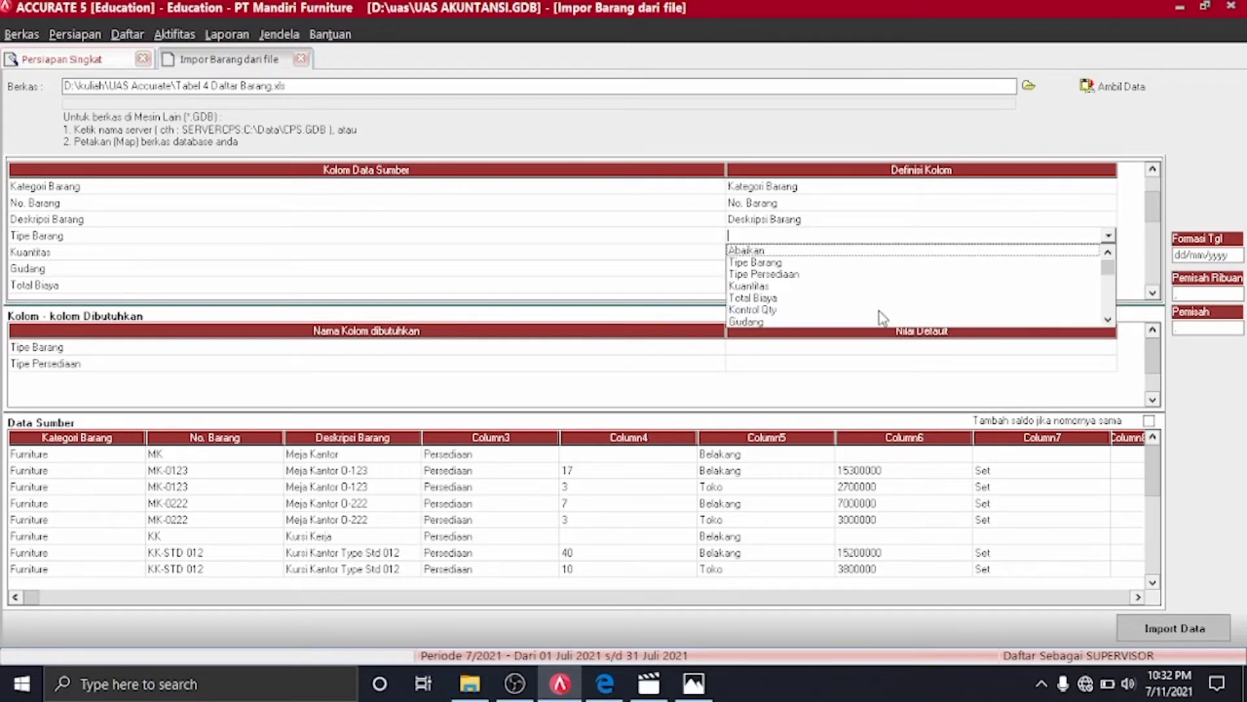
{"action": "left_click", "coordinate": [781, 267]}
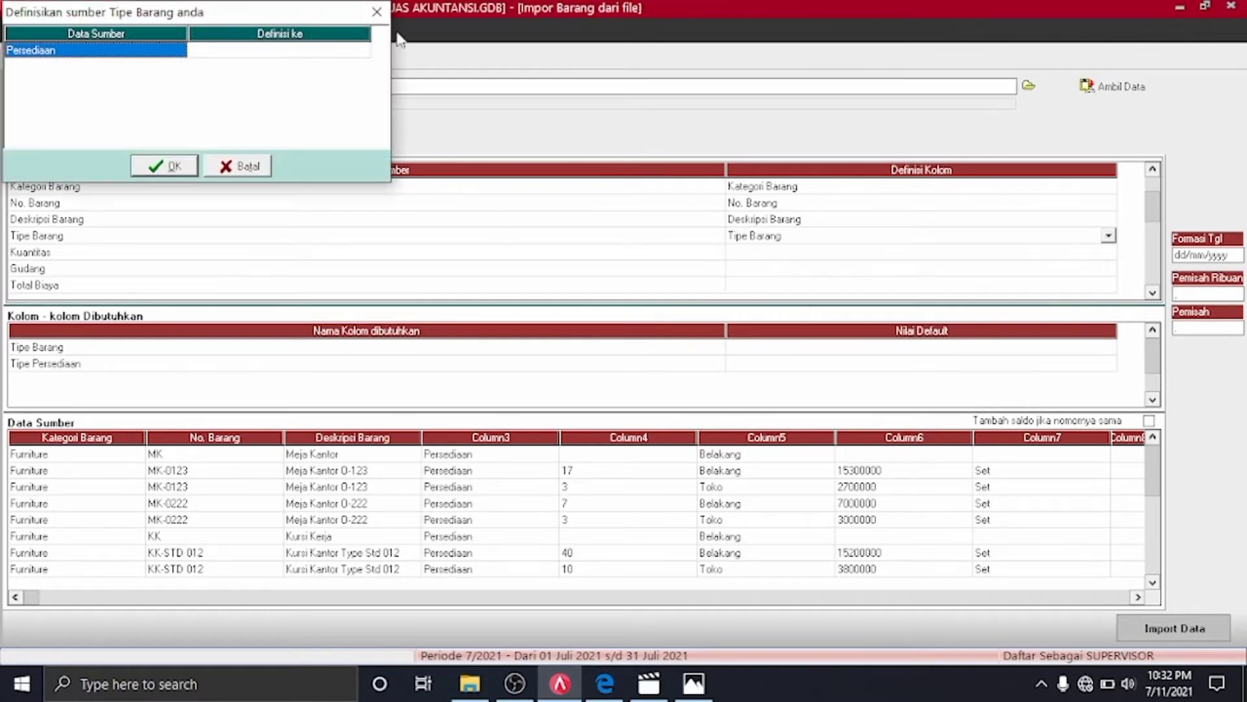
{"action": "left_click", "coordinate": [362, 50]}
{"action": "left_click", "coordinate": [362, 50]}
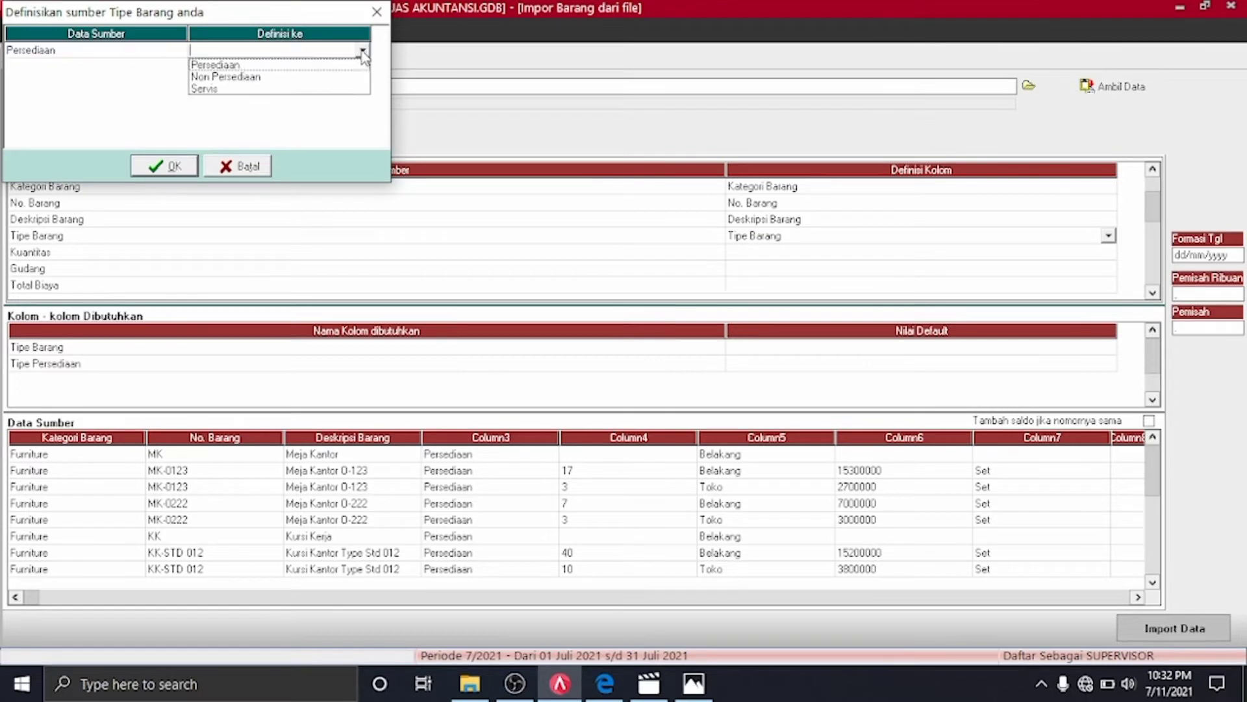
{"action": "left_click", "coordinate": [318, 66]}
{"action": "left_click", "coordinate": [165, 166]}
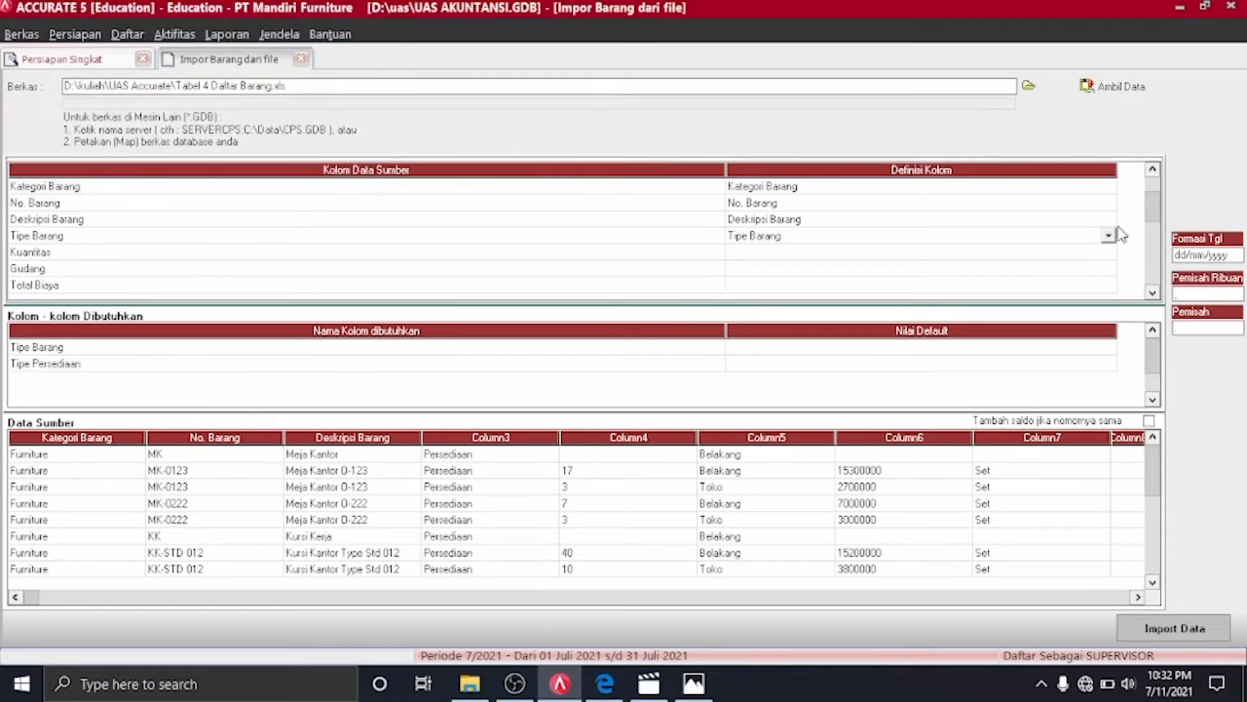
{"action": "left_click", "coordinate": [1115, 254]}
{"action": "left_click", "coordinate": [1108, 252]}
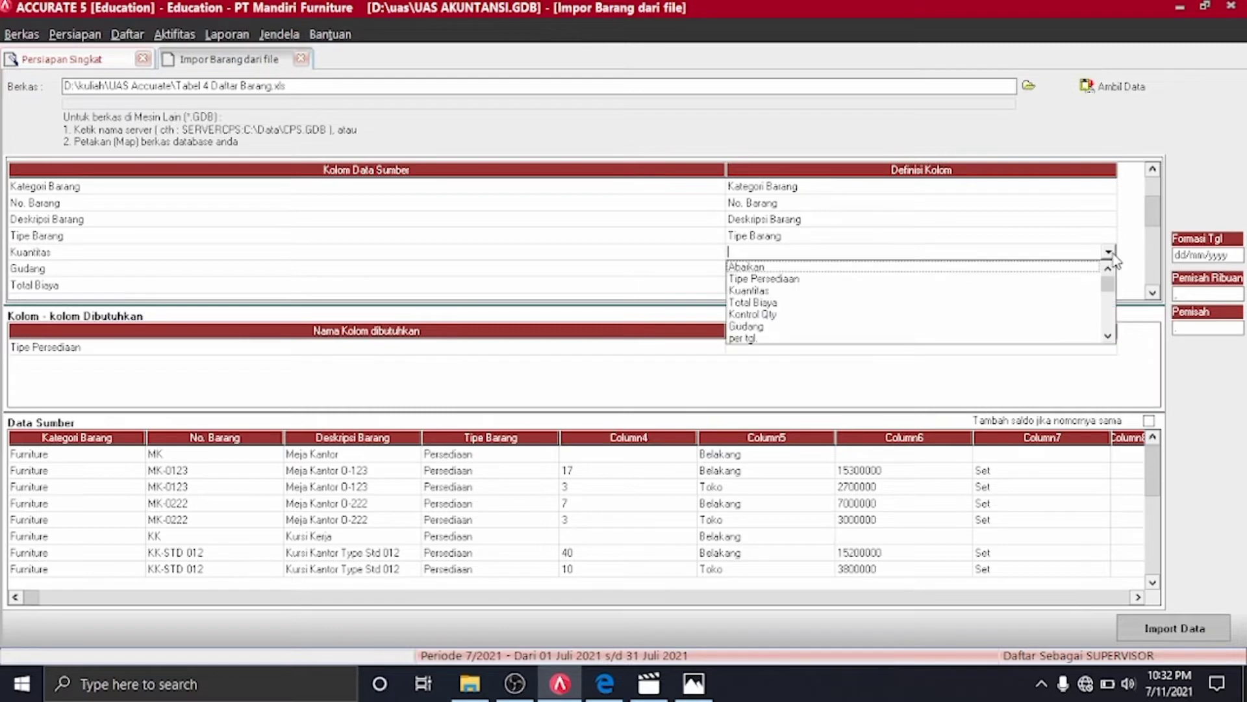
{"action": "left_click", "coordinate": [758, 297]}
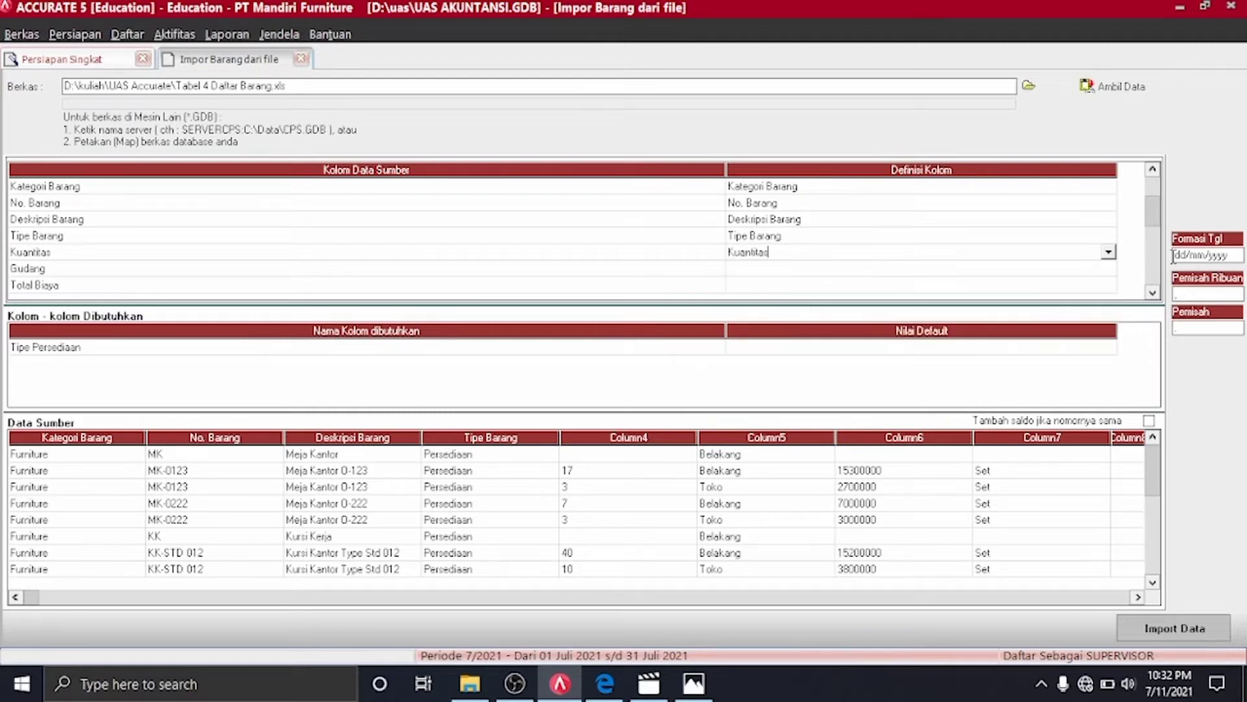
Map the Gudang column, assigning Belakang to BELAKANG and Toko to TOKO warehouses
{"action": "left_click", "coordinate": [1115, 269]}
{"action": "left_click", "coordinate": [1108, 268]}
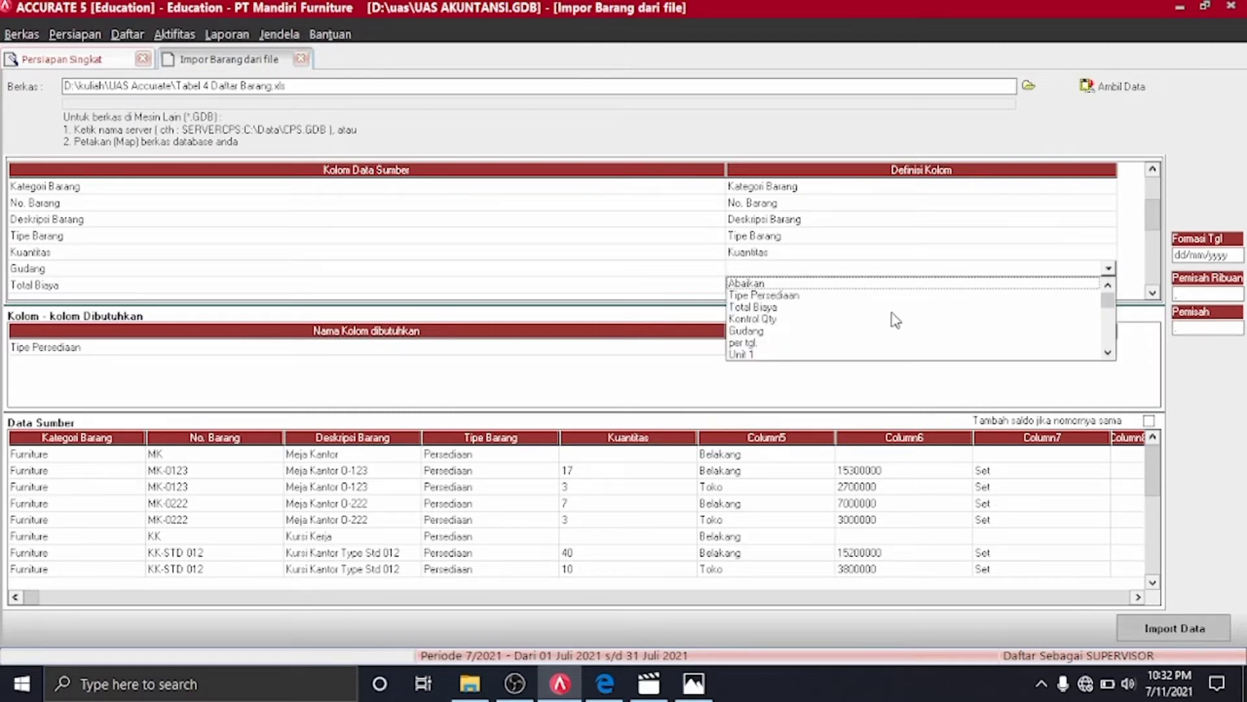
{"action": "left_click", "coordinate": [760, 330]}
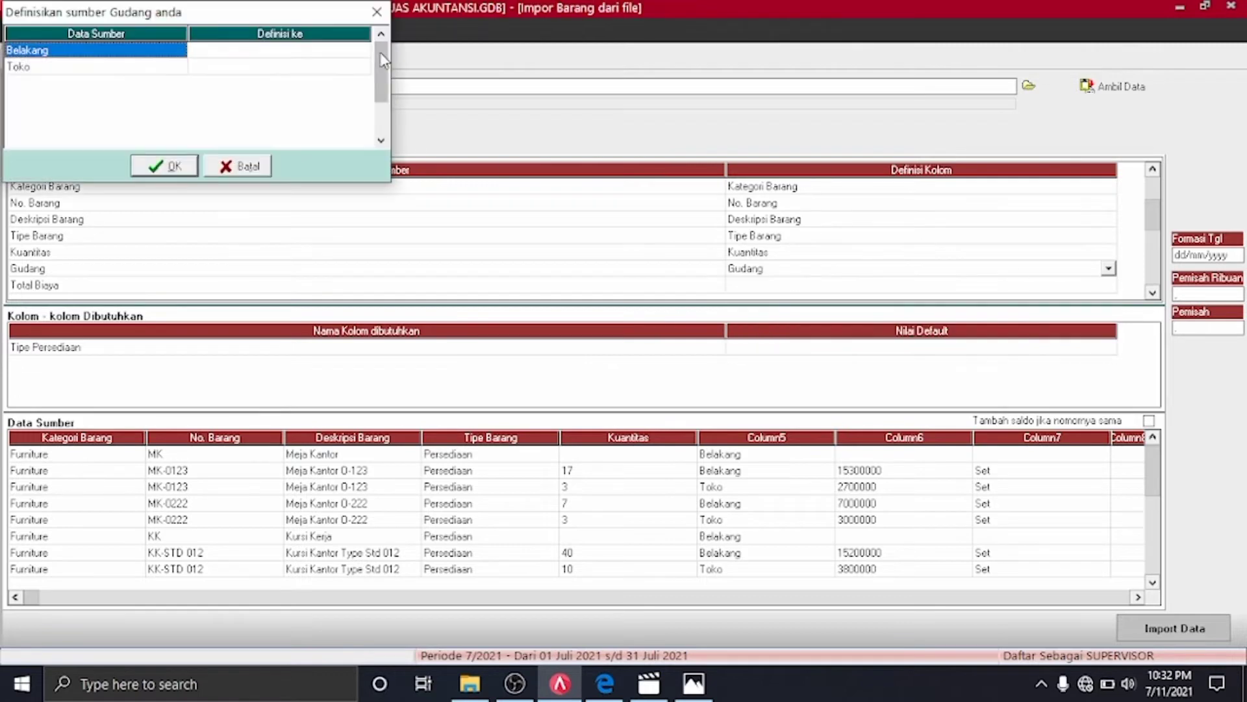
{"action": "left_click", "coordinate": [362, 50]}
{"action": "left_click", "coordinate": [362, 50]}
{"action": "left_click", "coordinate": [307, 76]}
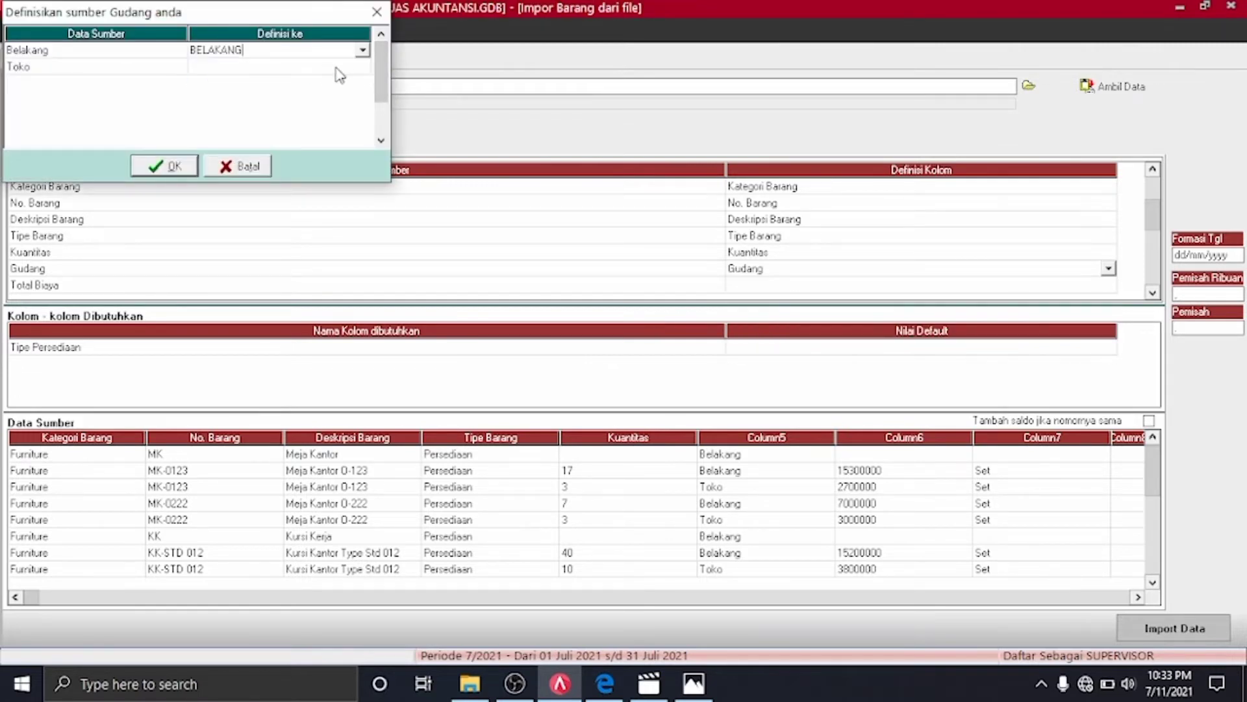
{"action": "left_click", "coordinate": [359, 66]}
{"action": "left_click", "coordinate": [362, 66]}
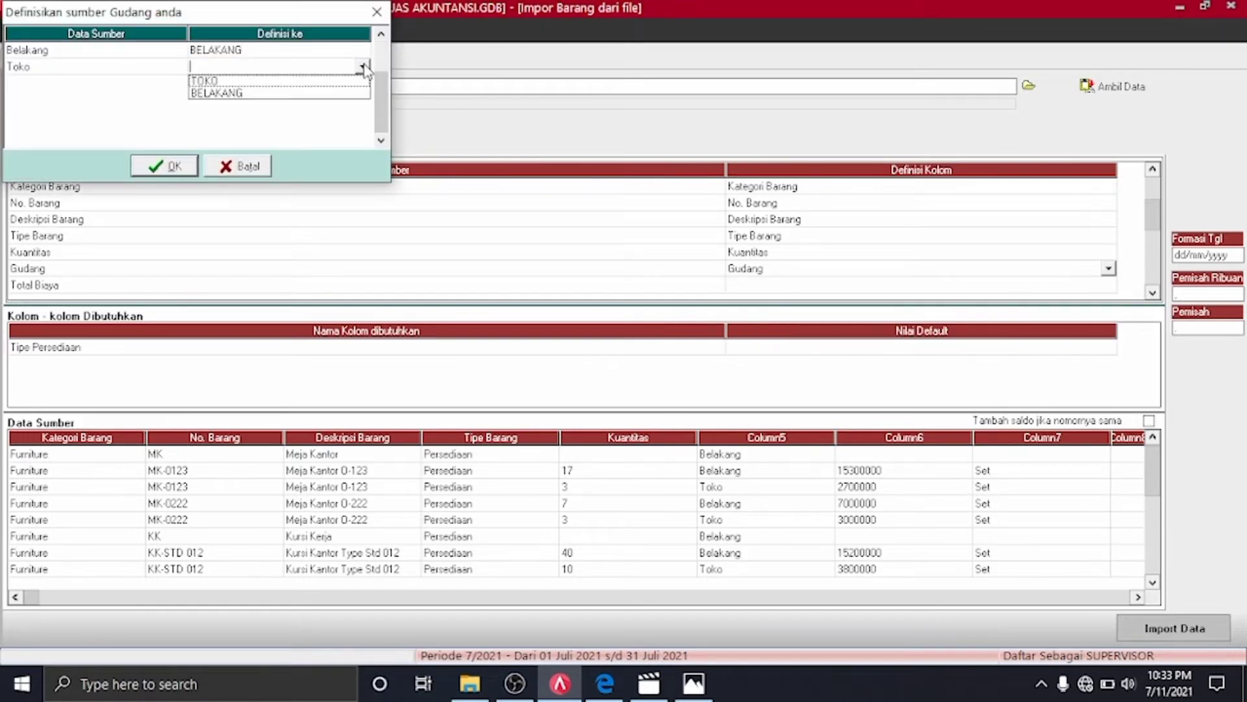
{"action": "left_click", "coordinate": [324, 81]}
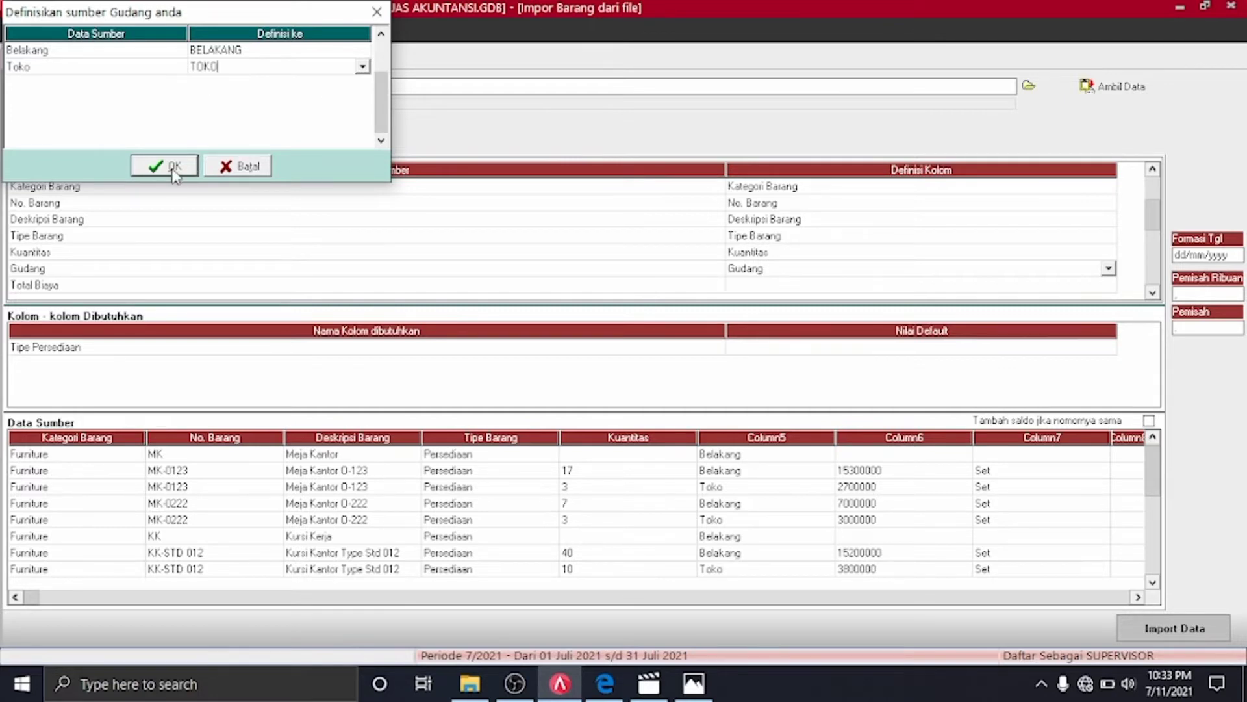
{"action": "left_click", "coordinate": [363, 55]}
{"action": "left_click", "coordinate": [362, 55]}
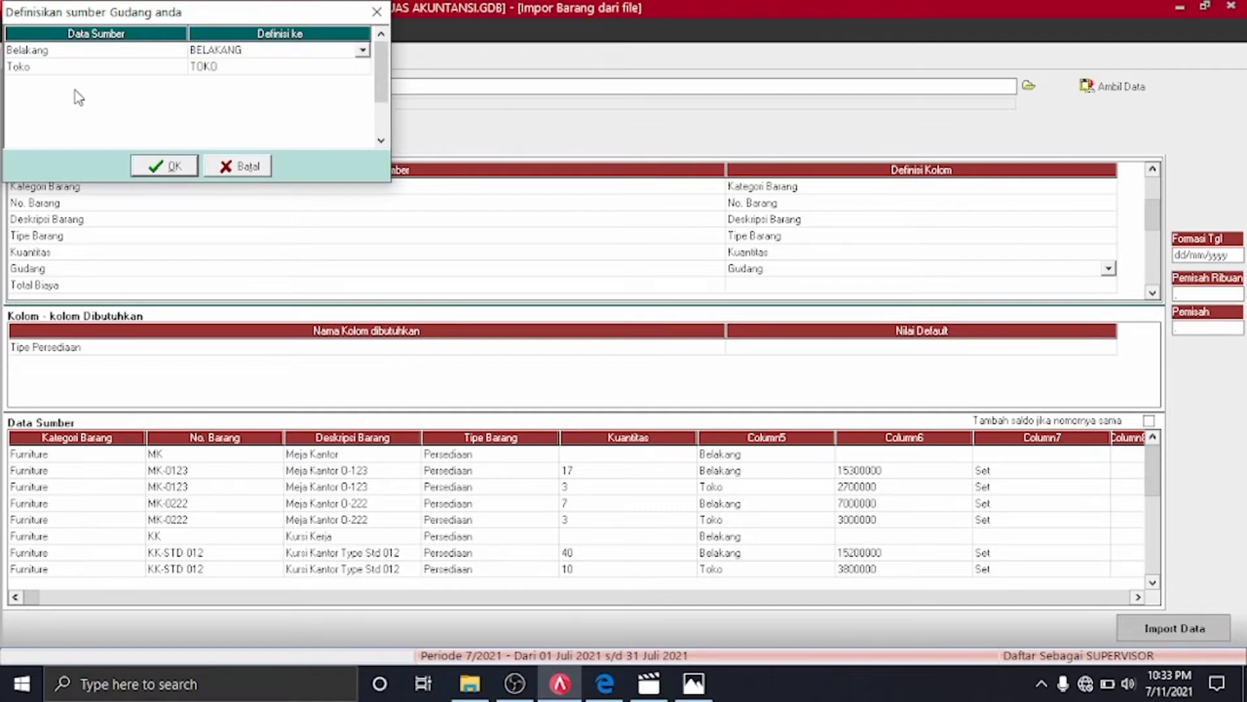
{"action": "left_click", "coordinate": [174, 167]}
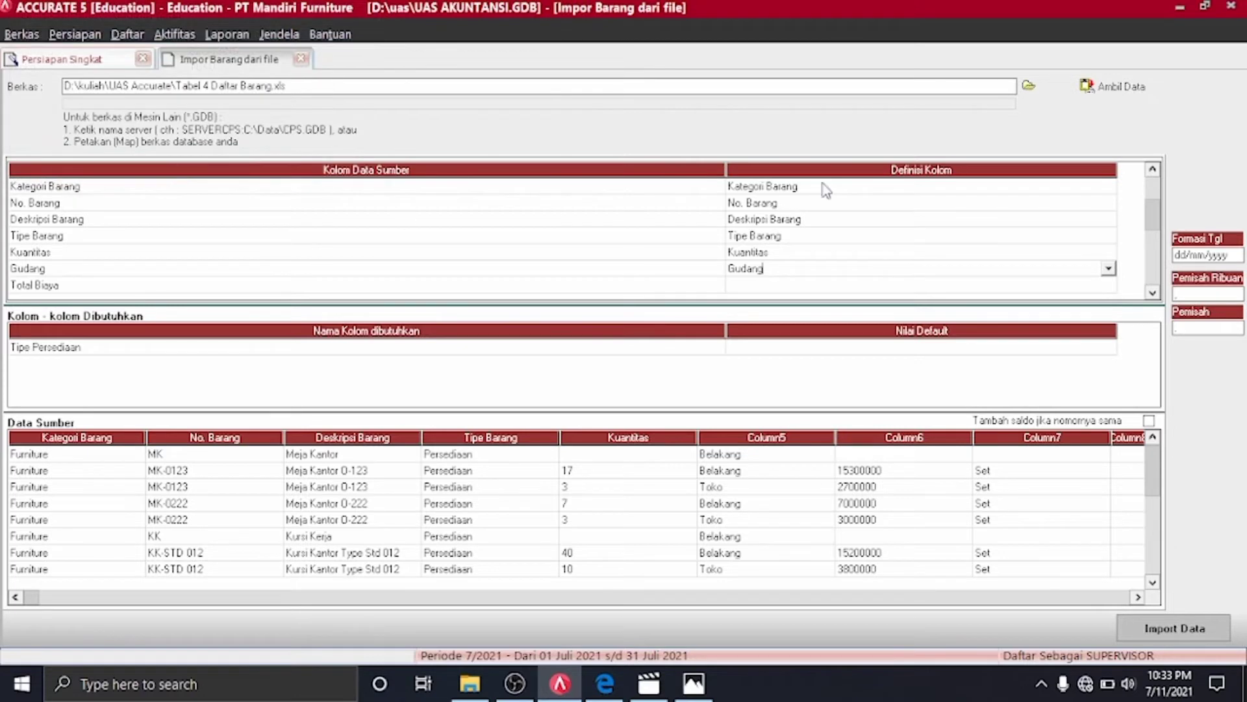
Map the Total Biaya, Unit 1 and Unit 2 columns to their matching fields
{"action": "left_click", "coordinate": [1112, 286]}
{"action": "left_click", "coordinate": [1109, 286]}
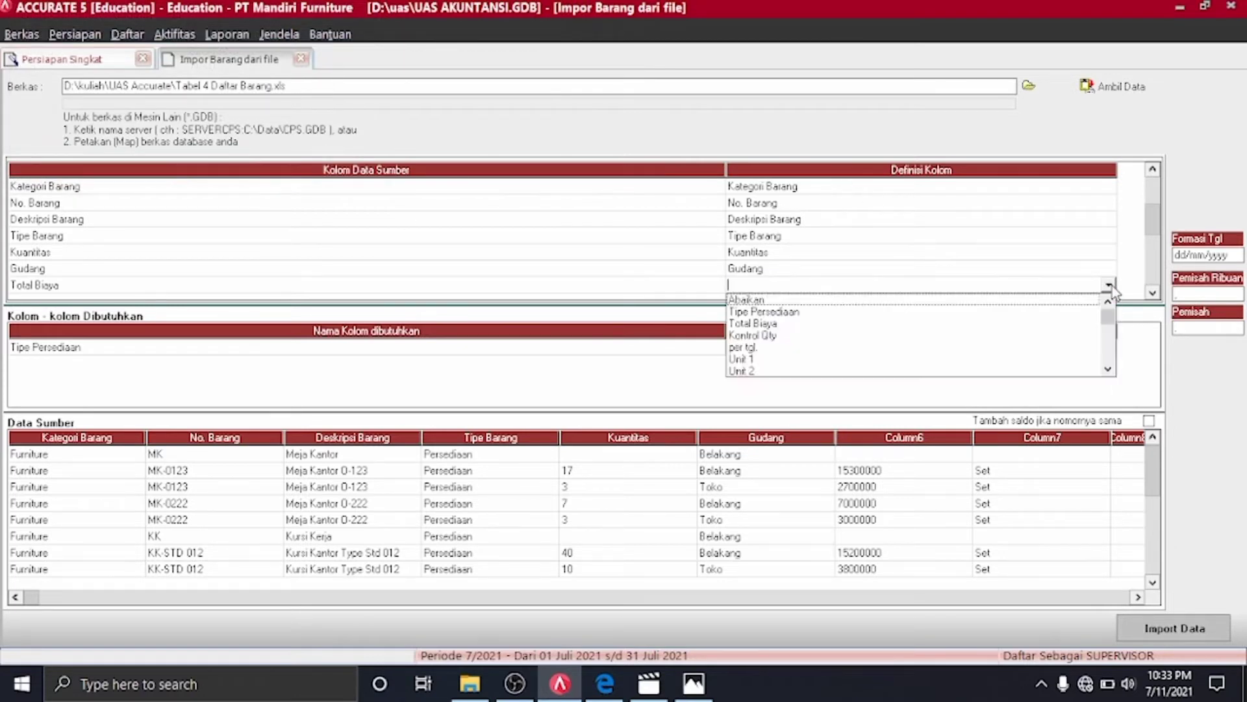
{"action": "left_click", "coordinate": [774, 323]}
{"action": "left_click", "coordinate": [1153, 293]}
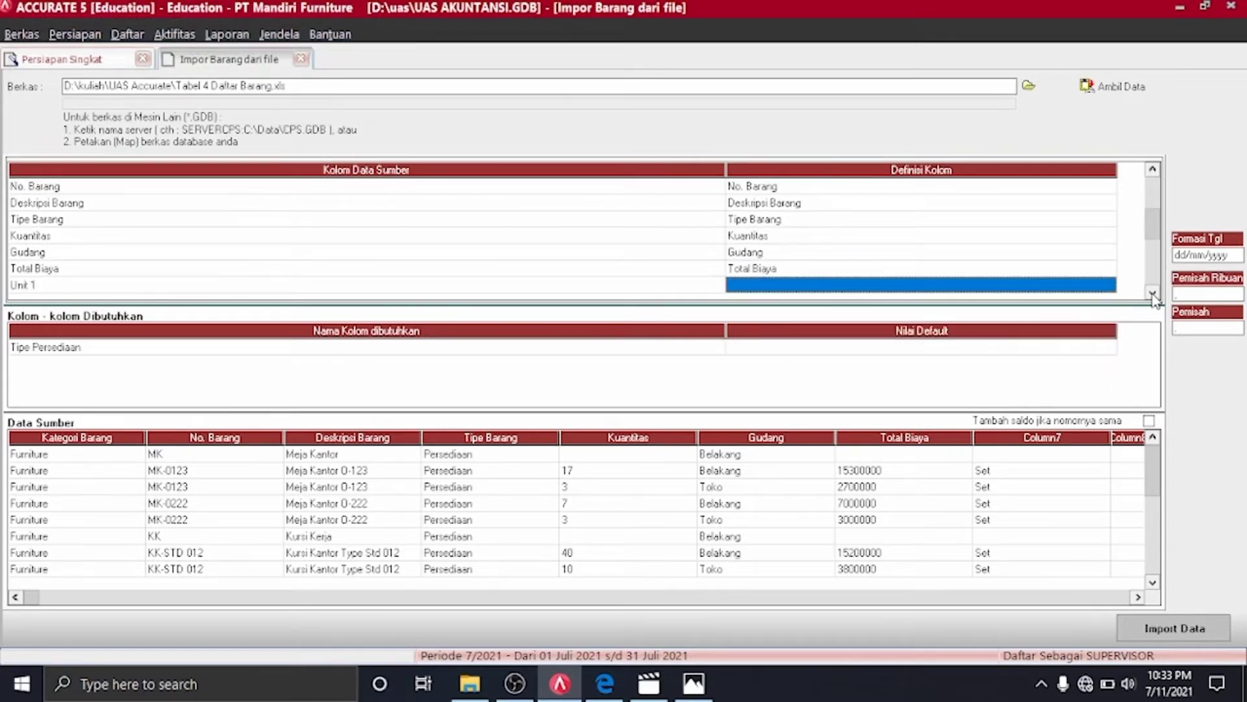
{"action": "left_click", "coordinate": [1152, 293]}
{"action": "left_click", "coordinate": [1115, 268]}
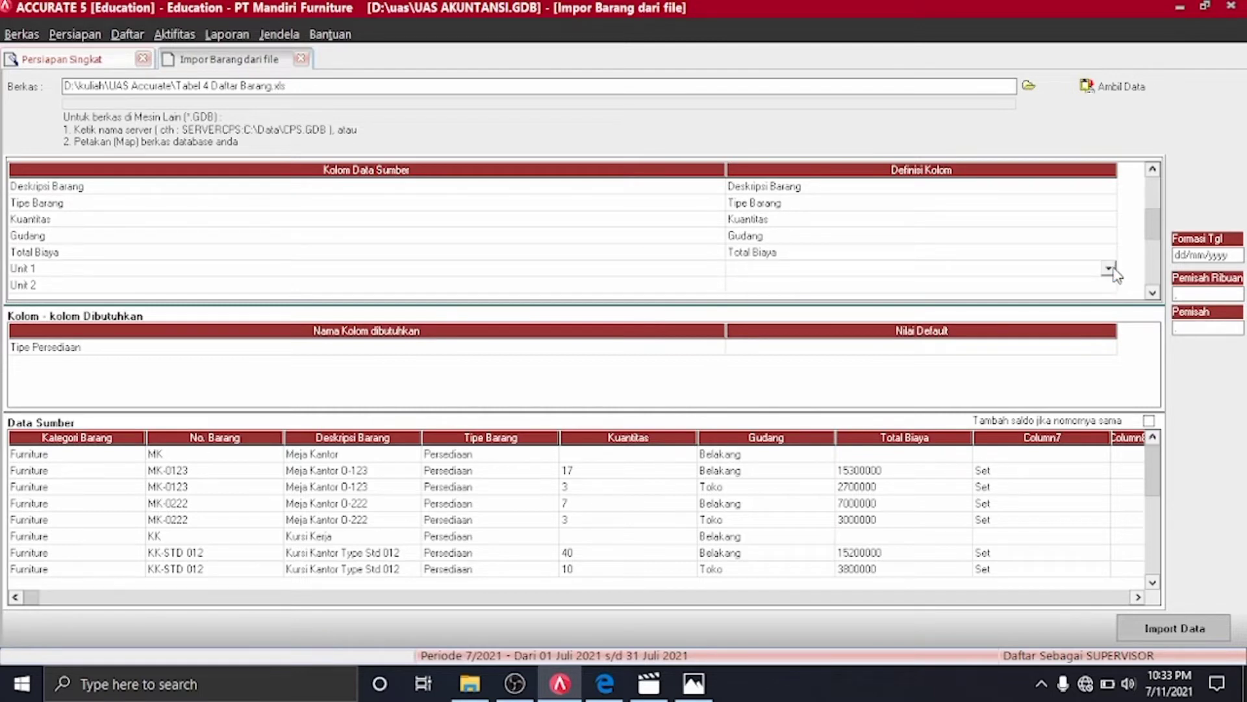
{"action": "left_click", "coordinate": [1109, 268]}
{"action": "left_click", "coordinate": [755, 335]}
{"action": "left_click", "coordinate": [1110, 285]}
{"action": "left_click", "coordinate": [1110, 285]}
{"action": "left_click", "coordinate": [1108, 285]}
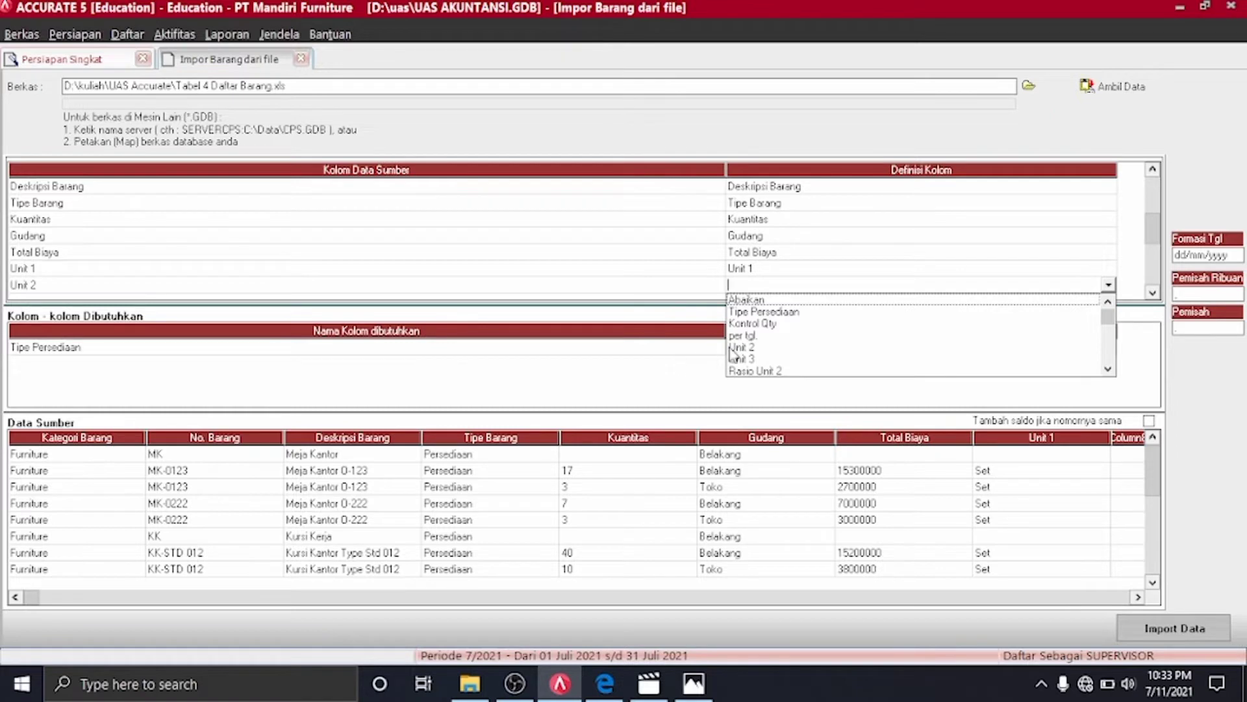
{"action": "left_click", "coordinate": [740, 348]}
Map Rasio Unit 2 and Kode Pajak Penjualan to their matching item fields
{"action": "scroll", "coordinate": [1152, 300], "scroll_direction": "down", "scroll_amount": 2}
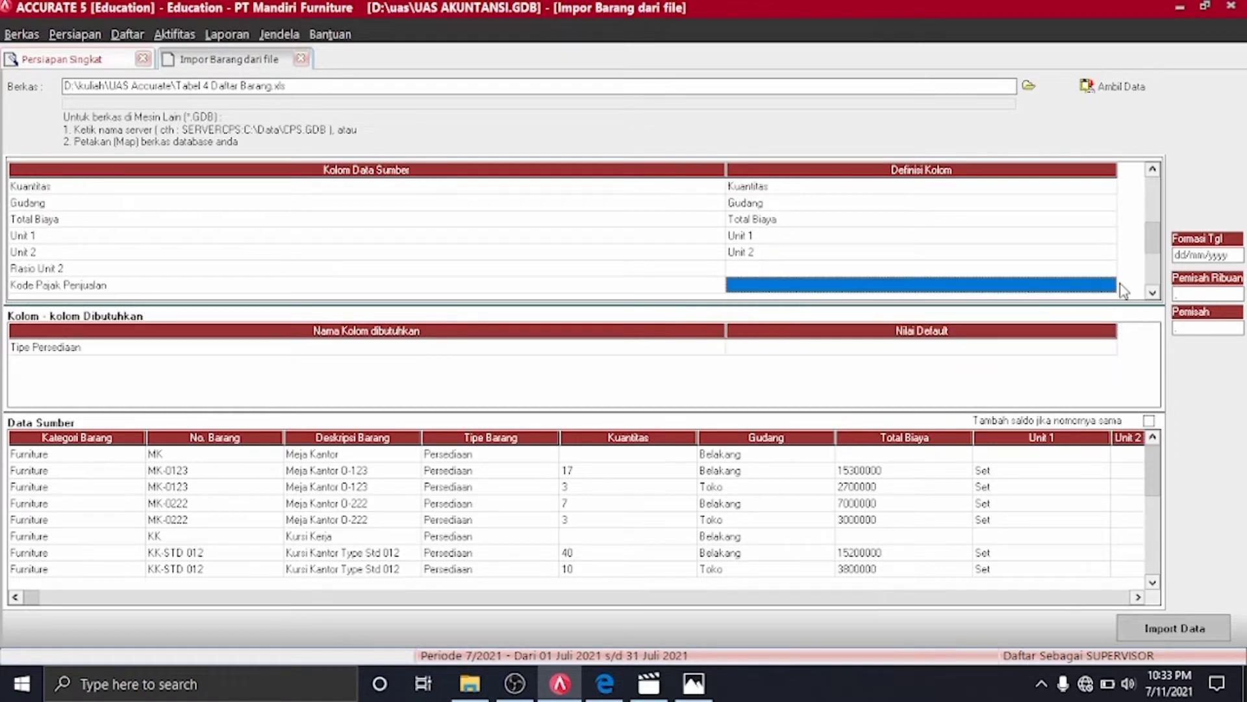
{"action": "left_click", "coordinate": [1109, 268]}
{"action": "left_click", "coordinate": [1109, 269]}
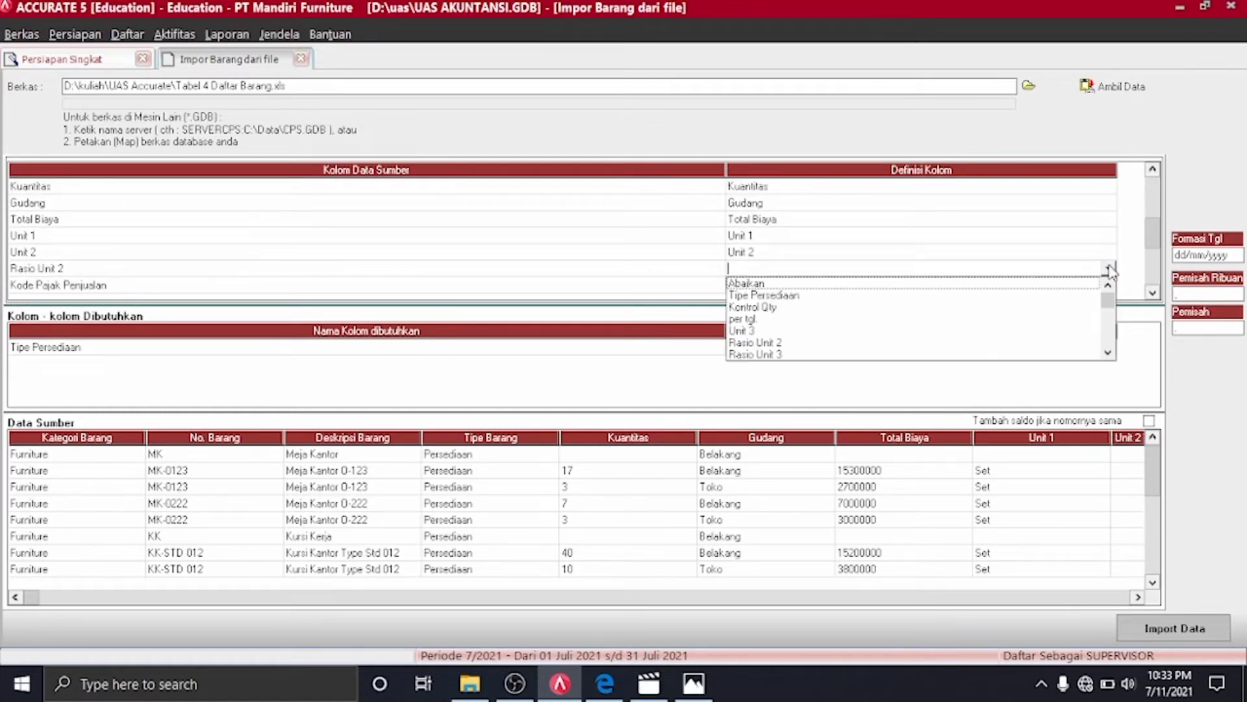
{"action": "left_click", "coordinate": [756, 343]}
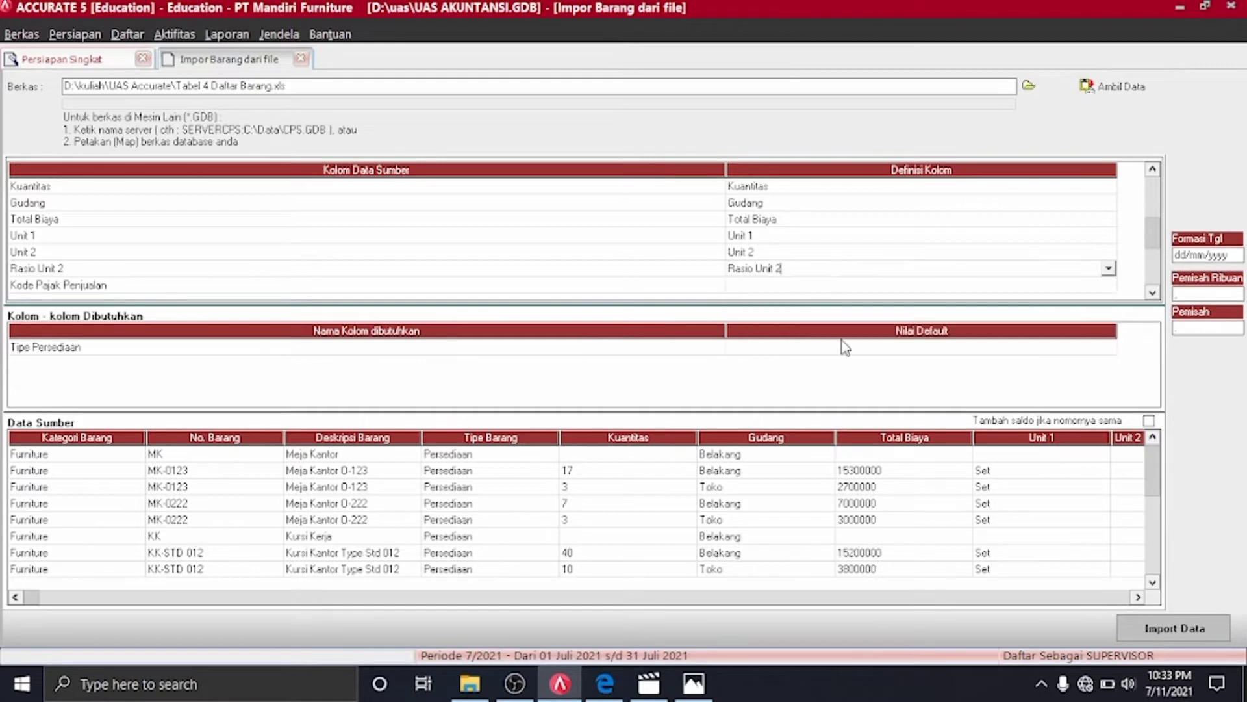
{"action": "left_click", "coordinate": [1110, 285]}
{"action": "left_click", "coordinate": [1108, 285]}
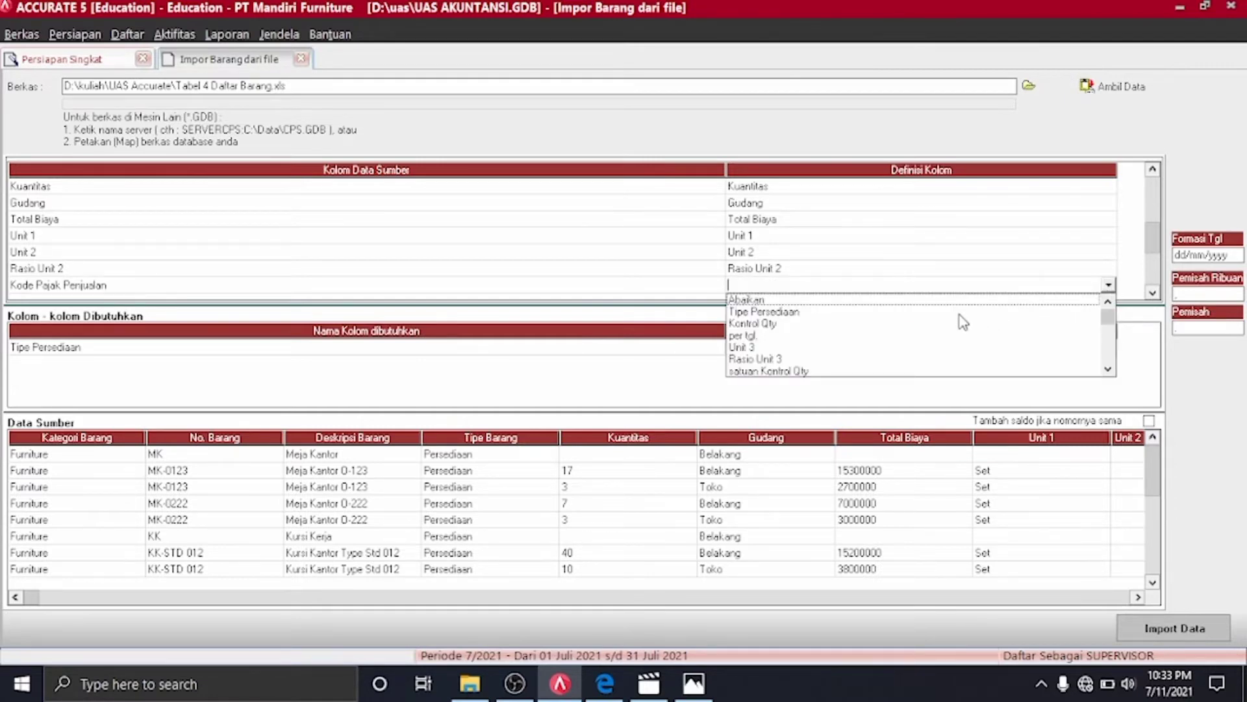
{"action": "scroll", "coordinate": [962, 322], "scroll_direction": "down", "scroll_amount": 5}
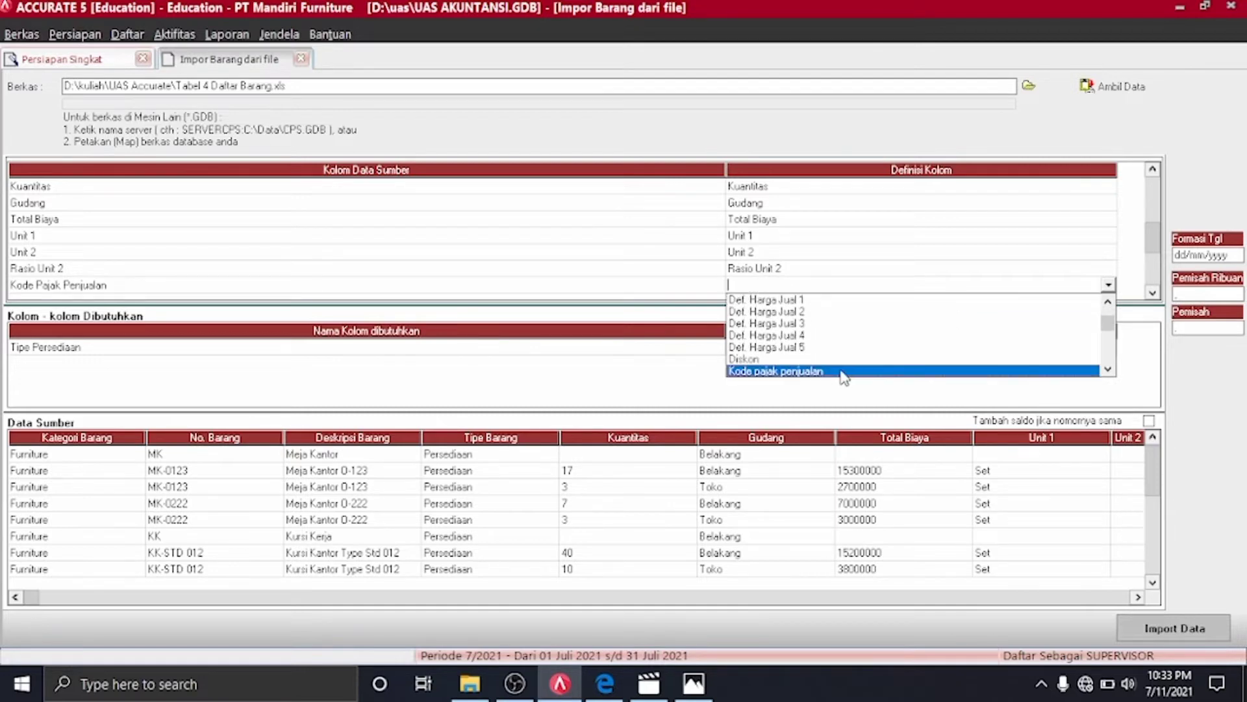
{"action": "left_click", "coordinate": [846, 372]}
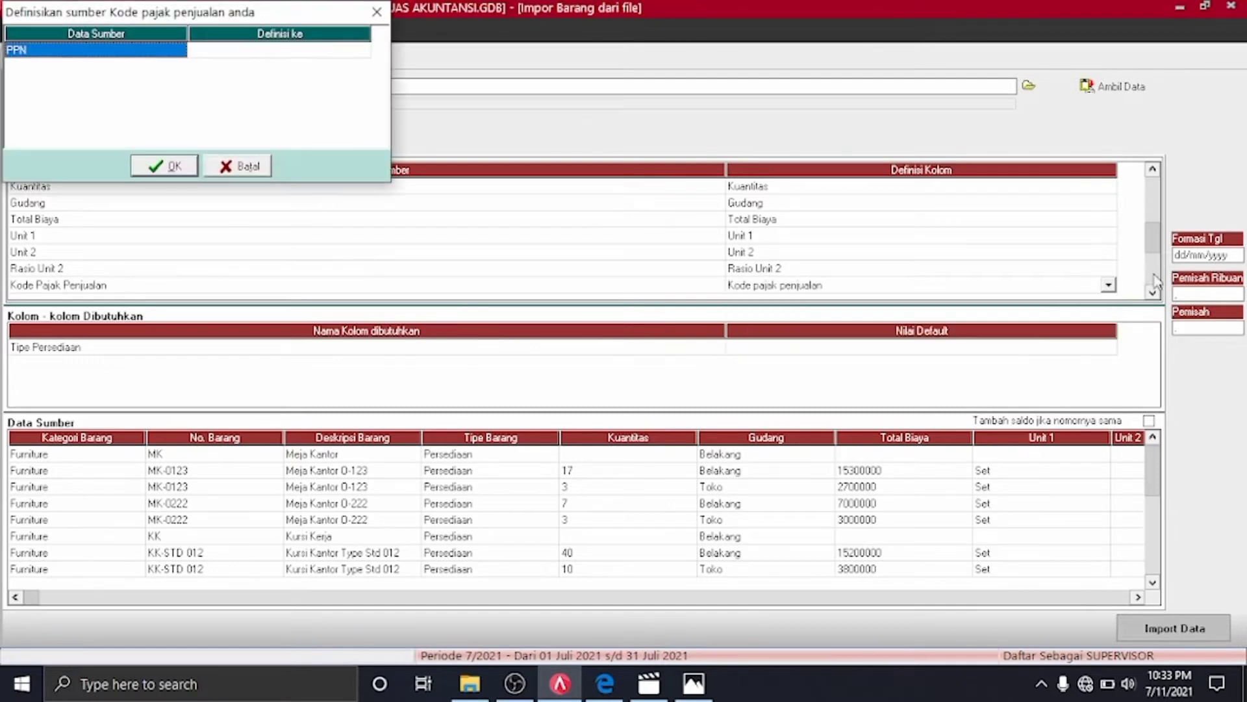
Assign the PPN value to the PPN sales tax code
{"action": "left_click", "coordinate": [364, 53]}
{"action": "left_click", "coordinate": [362, 52]}
{"action": "left_click", "coordinate": [325, 61]}
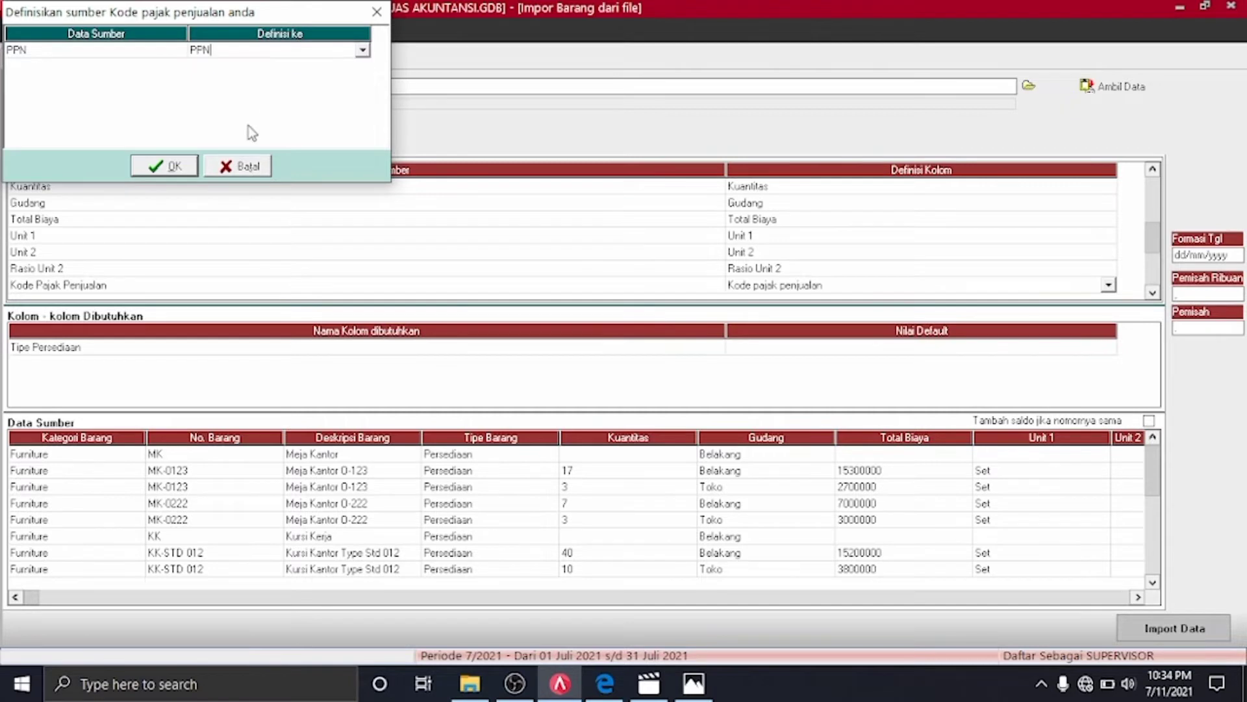
{"action": "left_click", "coordinate": [189, 164]}
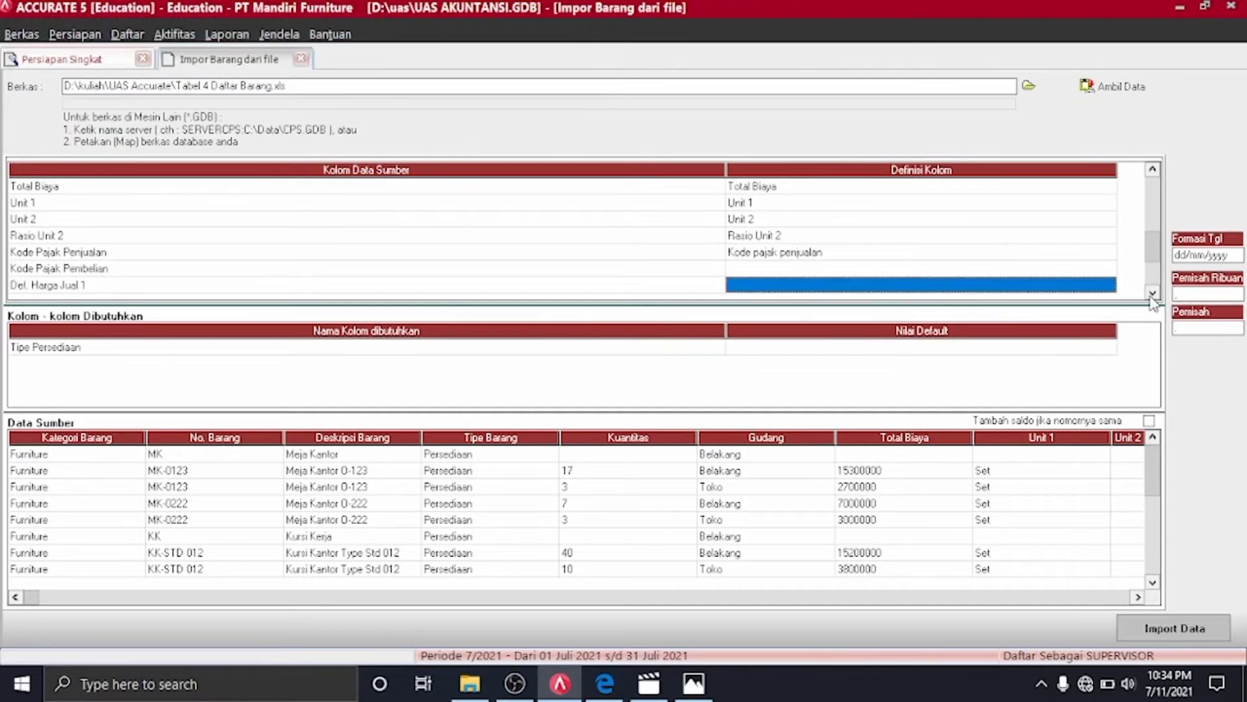
Map the Kode Pajak Pembelian column to the purchase tax code field
{"action": "left_click", "coordinate": [1152, 292]}
{"action": "left_click", "coordinate": [1153, 292]}
{"action": "left_click", "coordinate": [1115, 242]}
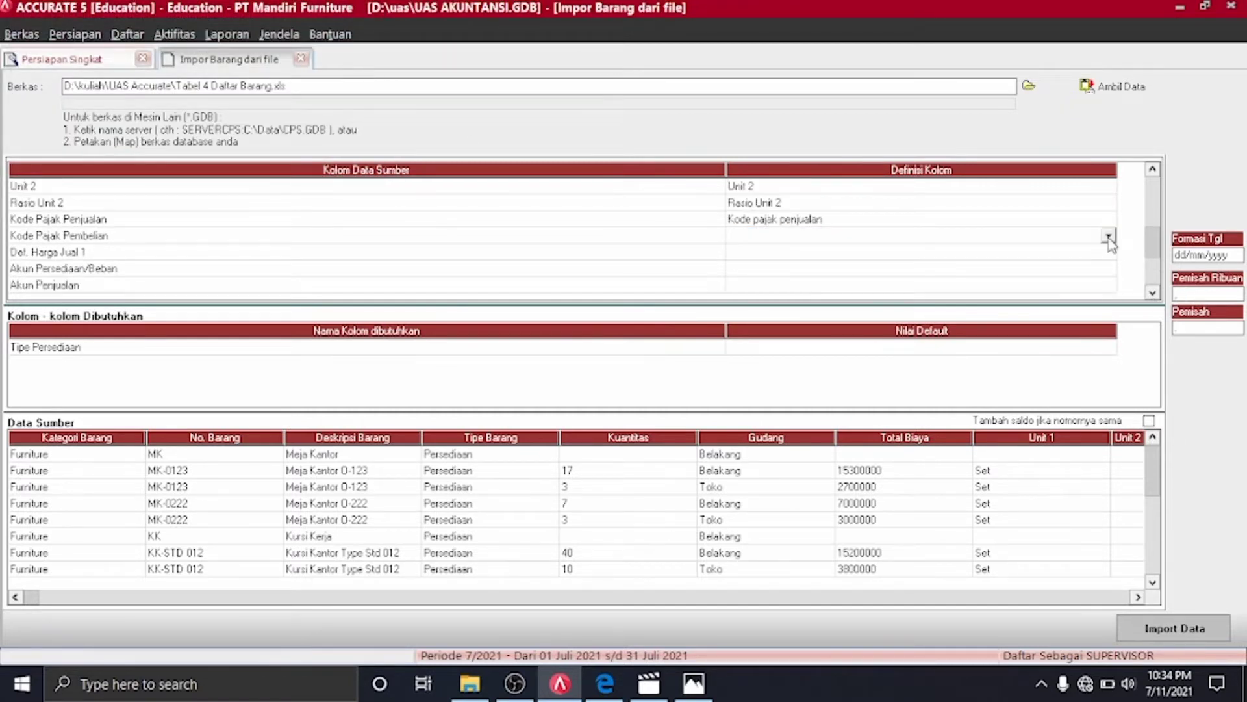
{"action": "left_click", "coordinate": [1108, 235]}
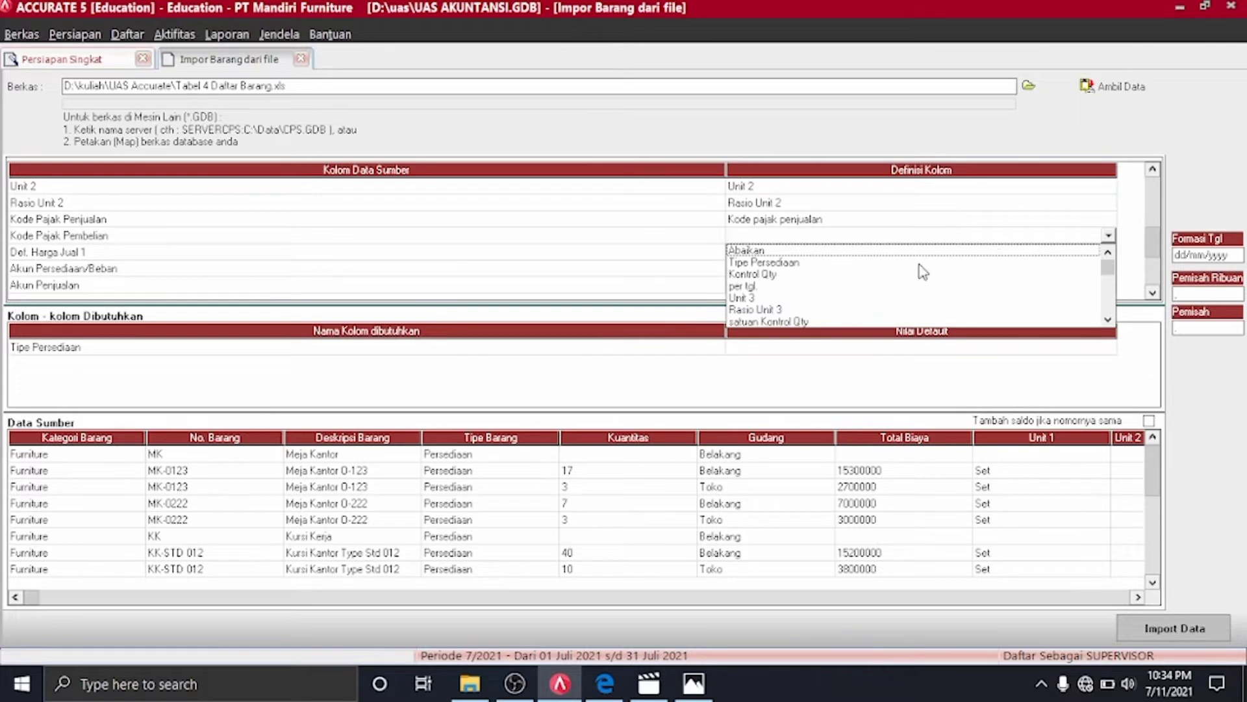
{"action": "scroll", "coordinate": [923, 271], "scroll_direction": "down", "scroll_amount": 5}
{"action": "key", "text": "Return"}
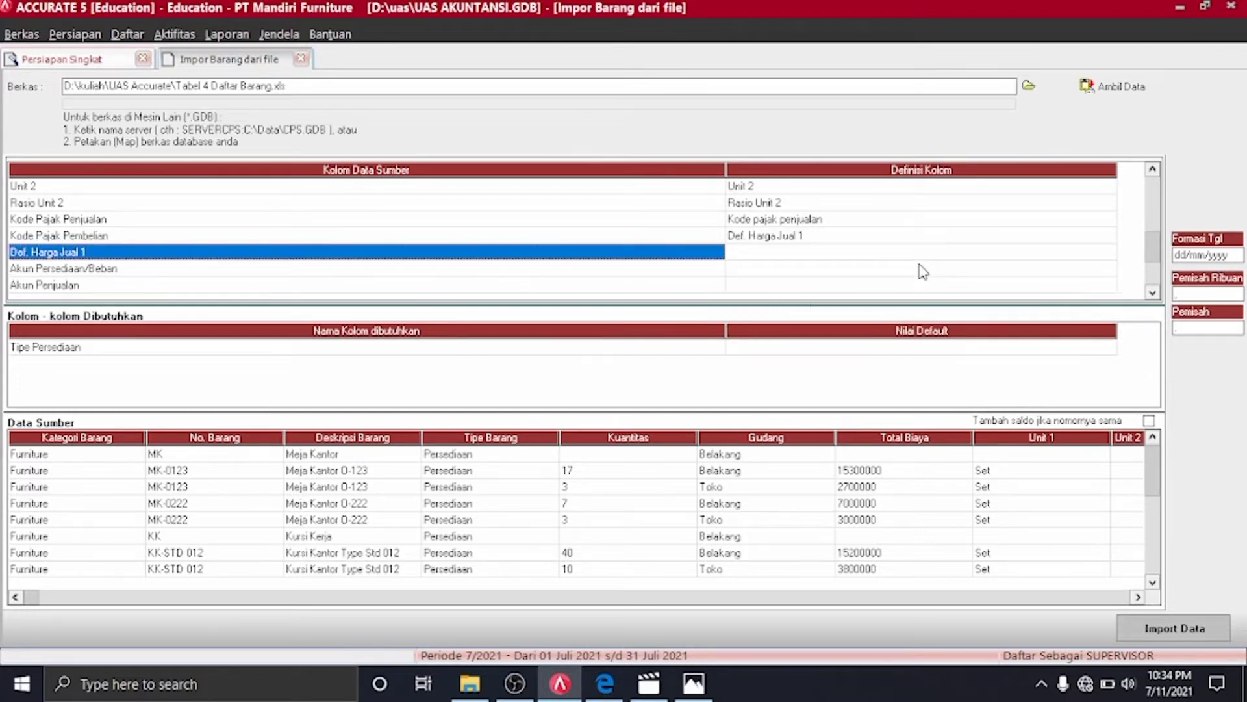
{"action": "left_click", "coordinate": [927, 236]}
{"action": "left_click", "coordinate": [927, 236]}
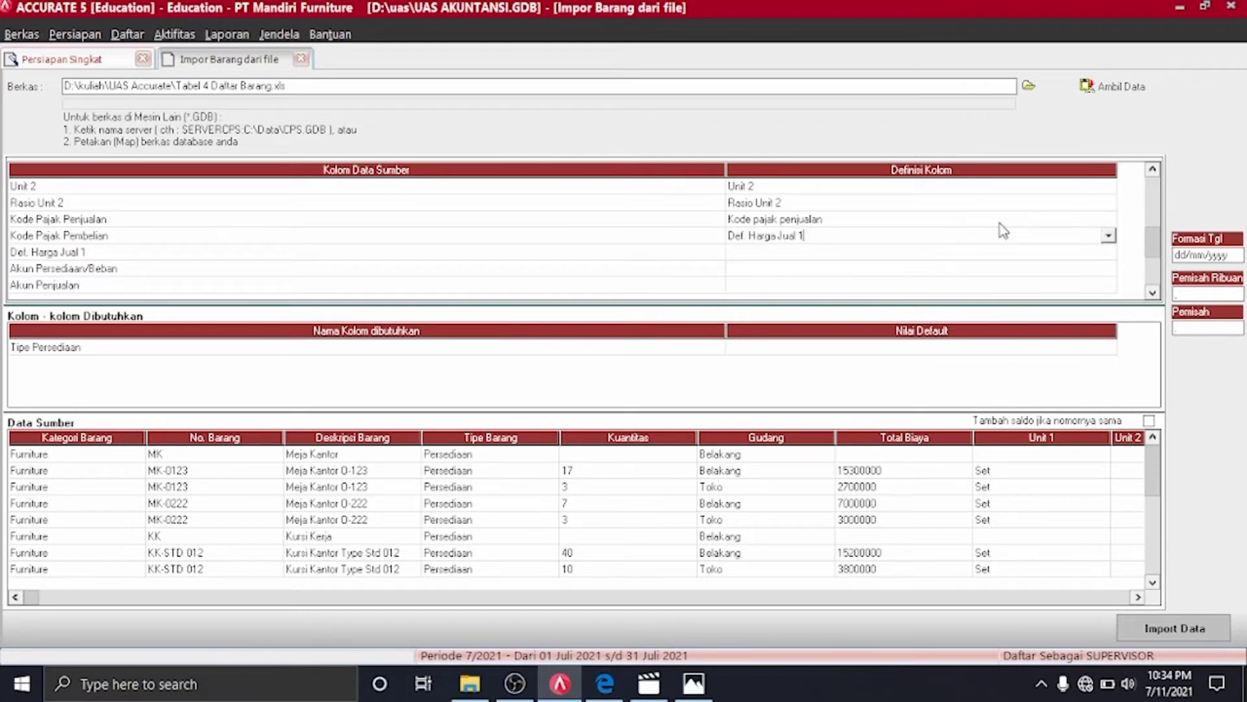
{"action": "left_click", "coordinate": [1108, 236]}
{"action": "scroll", "coordinate": [1110, 239], "scroll_direction": "down", "scroll_amount": 4}
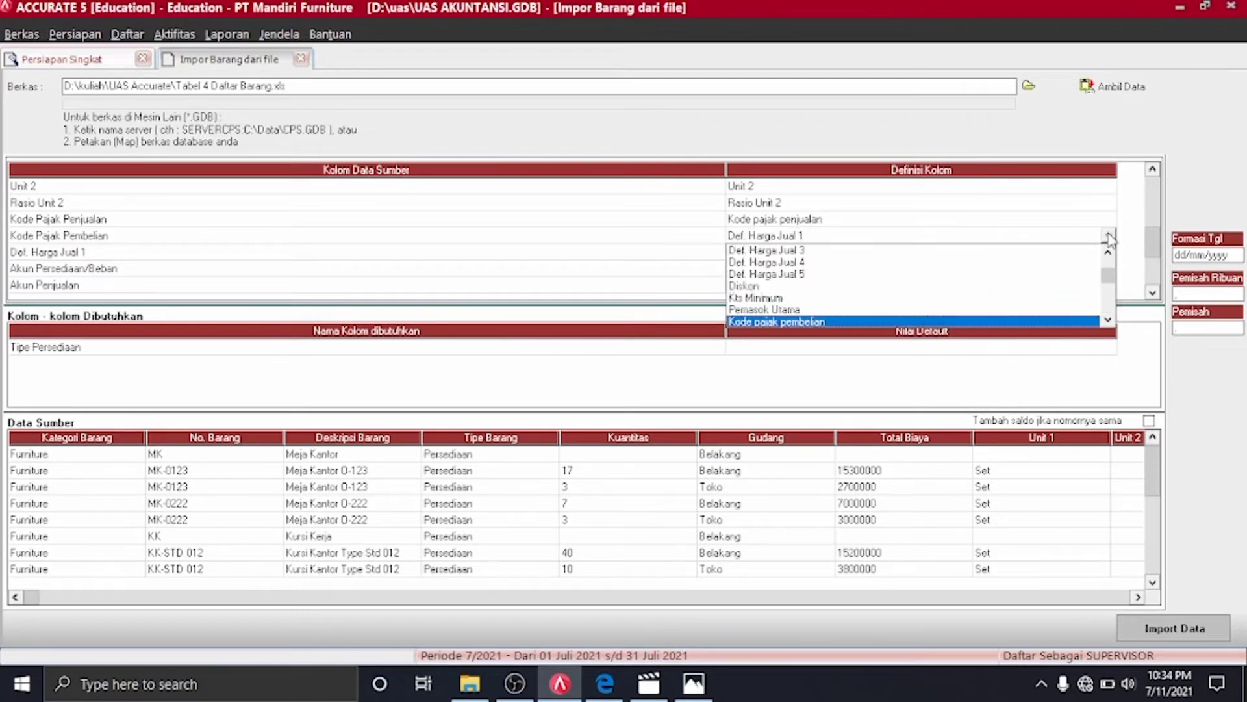
{"action": "left_click", "coordinate": [891, 322]}
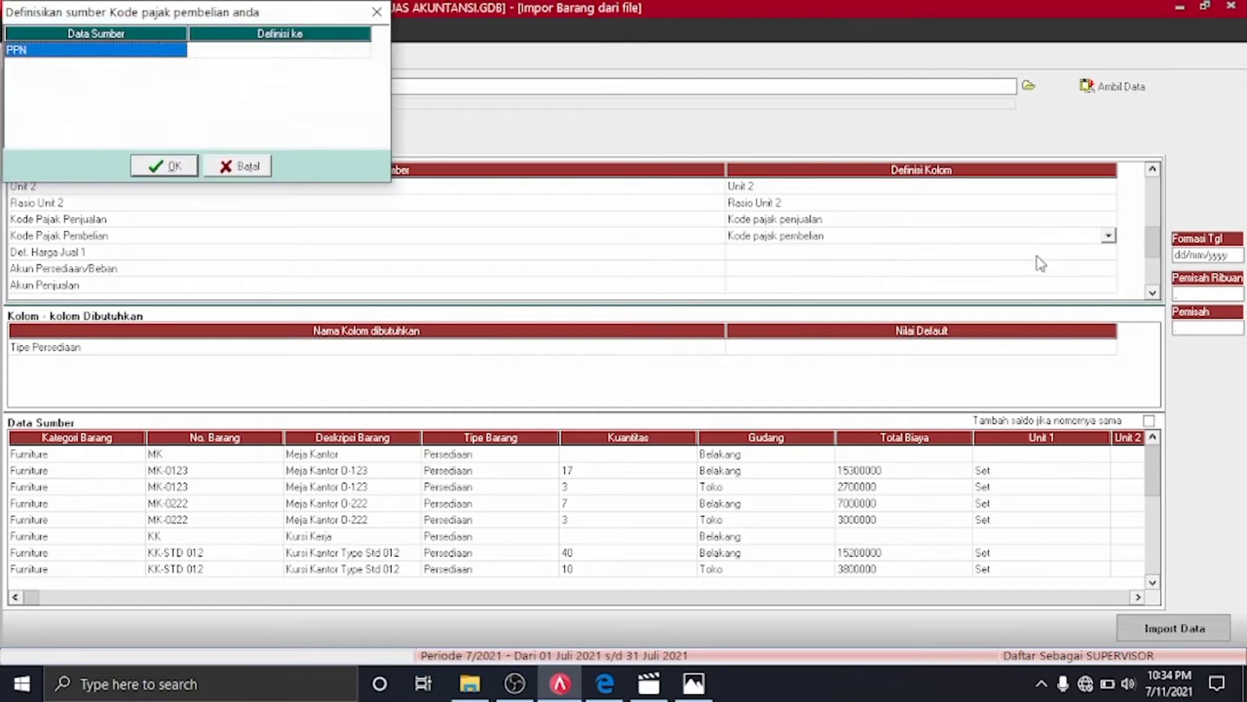
Assign PPN as the purchase tax code
{"action": "left_click", "coordinate": [354, 50]}
{"action": "left_click", "coordinate": [354, 50]}
{"action": "left_click", "coordinate": [362, 51]}
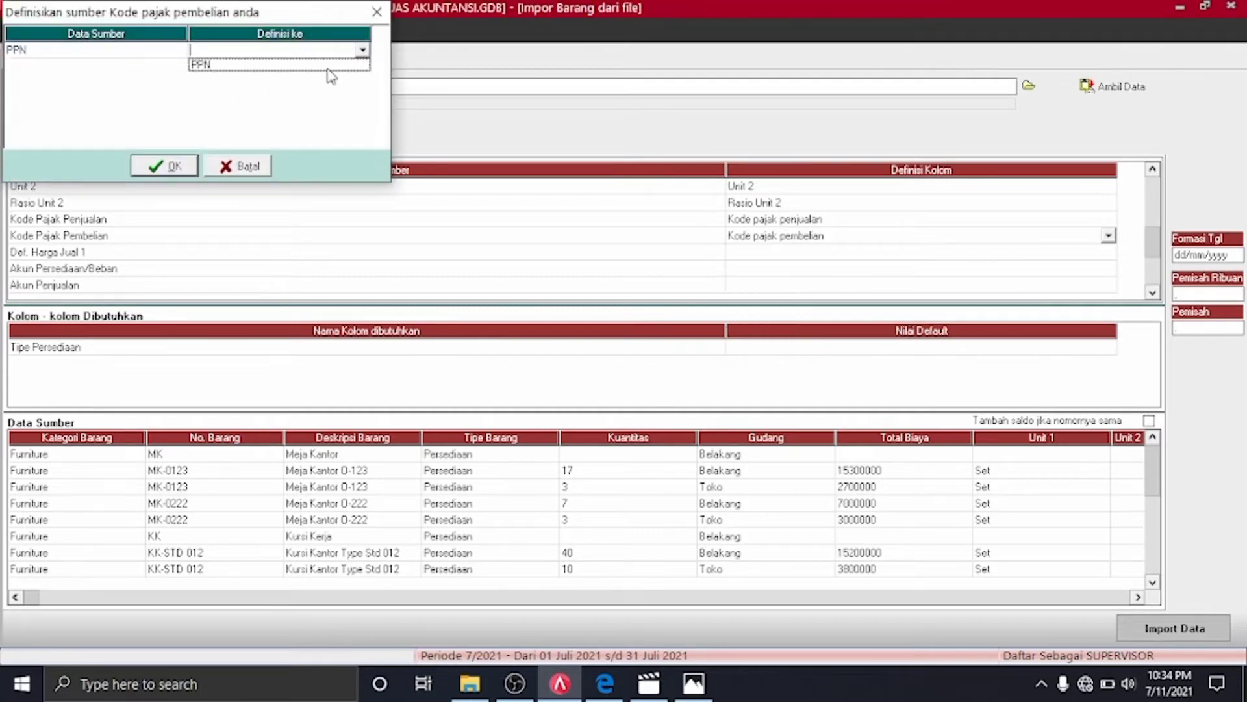
{"action": "left_click", "coordinate": [325, 65]}
{"action": "left_click", "coordinate": [164, 166]}
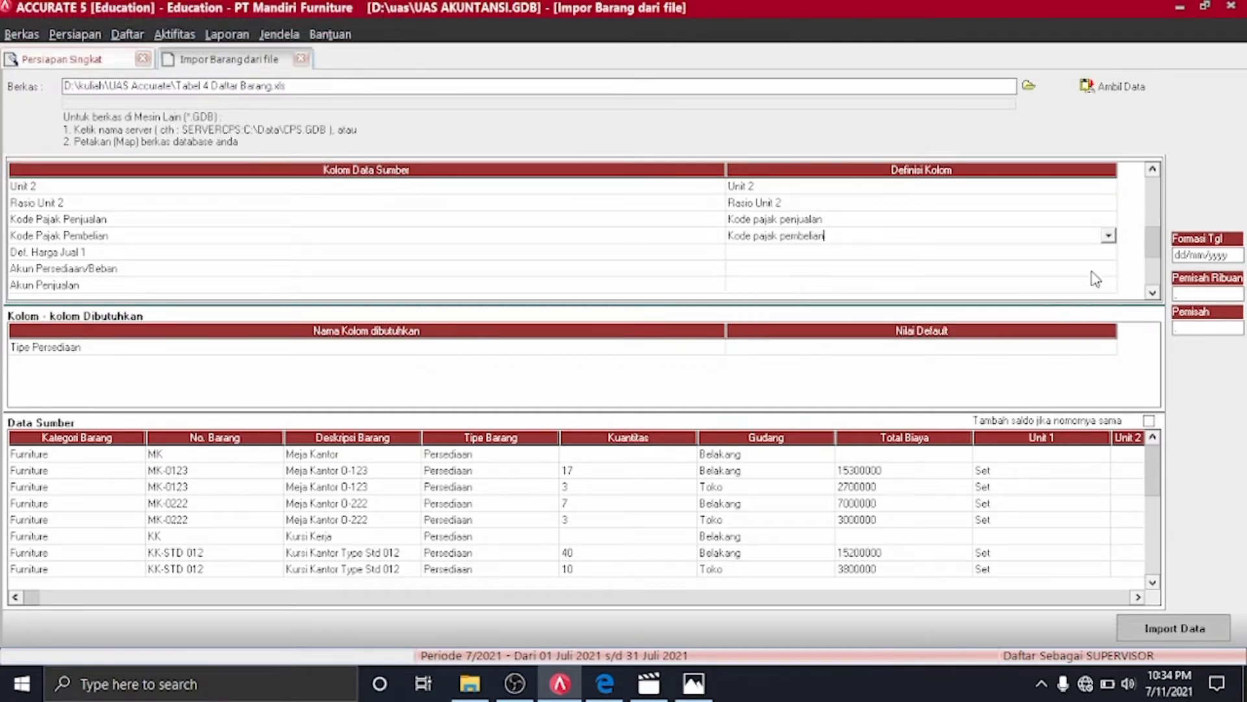
Map the Def. Harga Jual 1 column to its matching price field
{"action": "left_click", "coordinate": [1111, 254]}
{"action": "left_click", "coordinate": [1108, 253]}
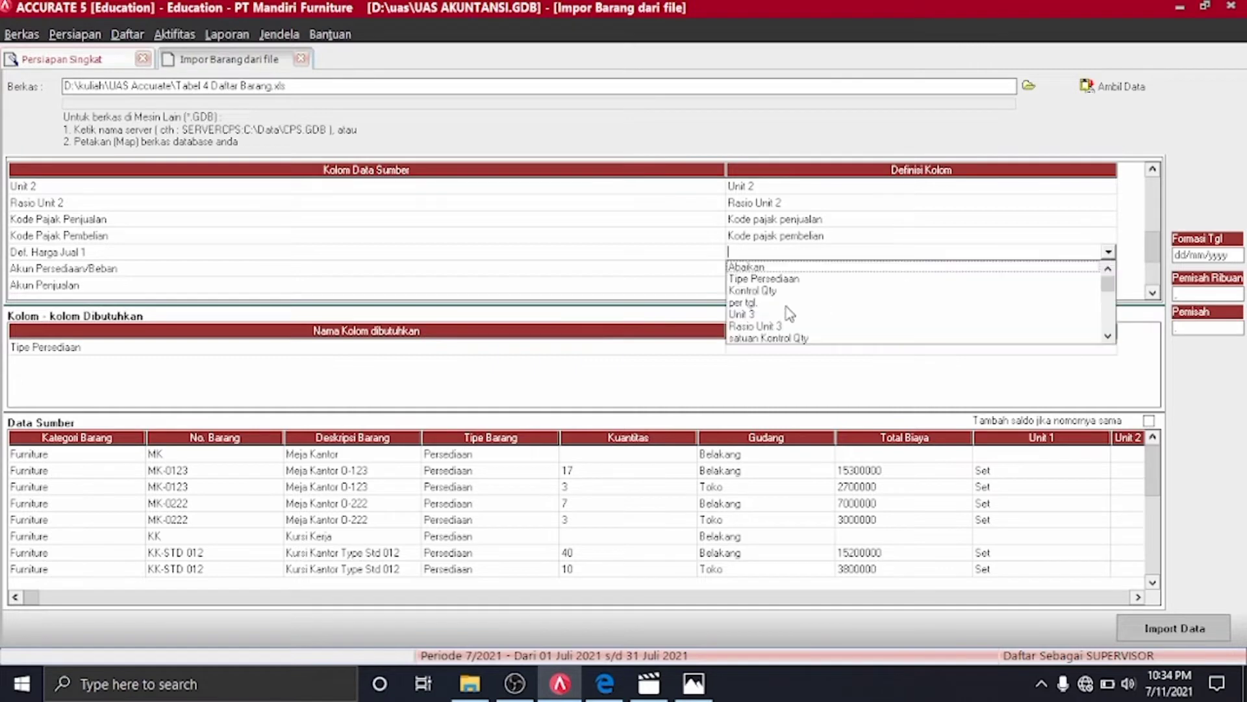
{"action": "scroll", "coordinate": [815, 312], "scroll_direction": "down", "scroll_amount": 1}
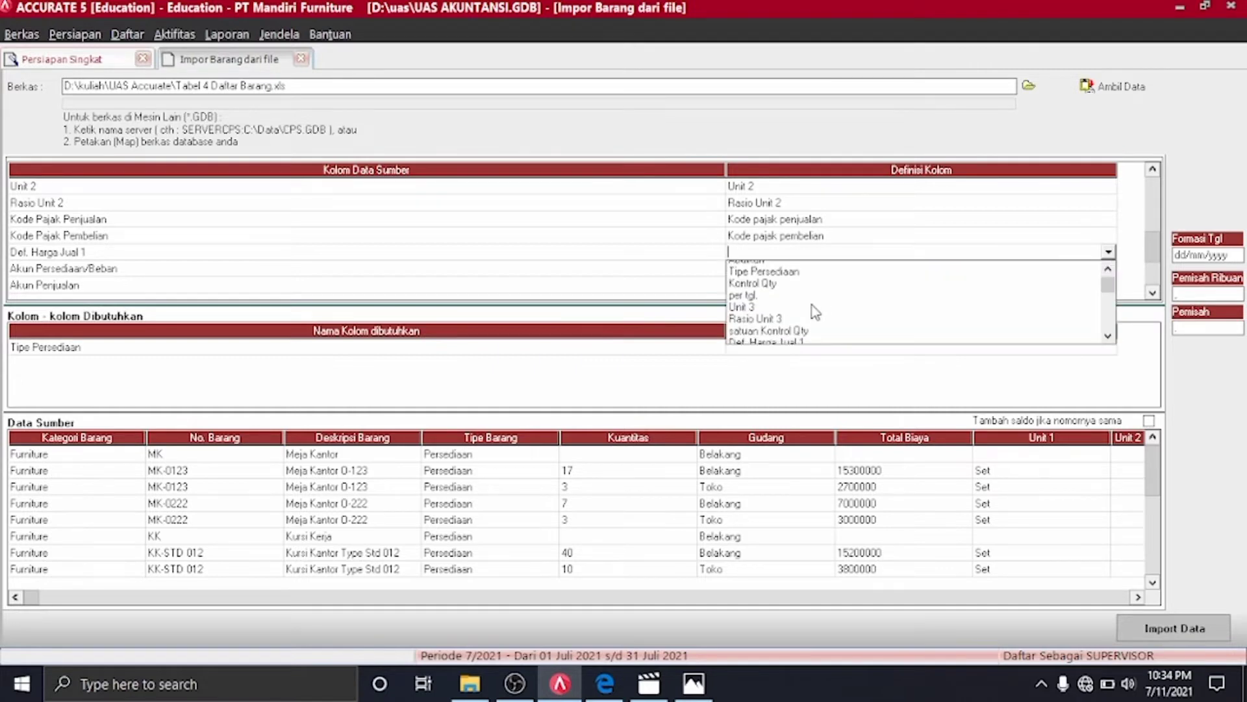
{"action": "left_click", "coordinate": [794, 338]}
{"action": "left_click", "coordinate": [1103, 271]}
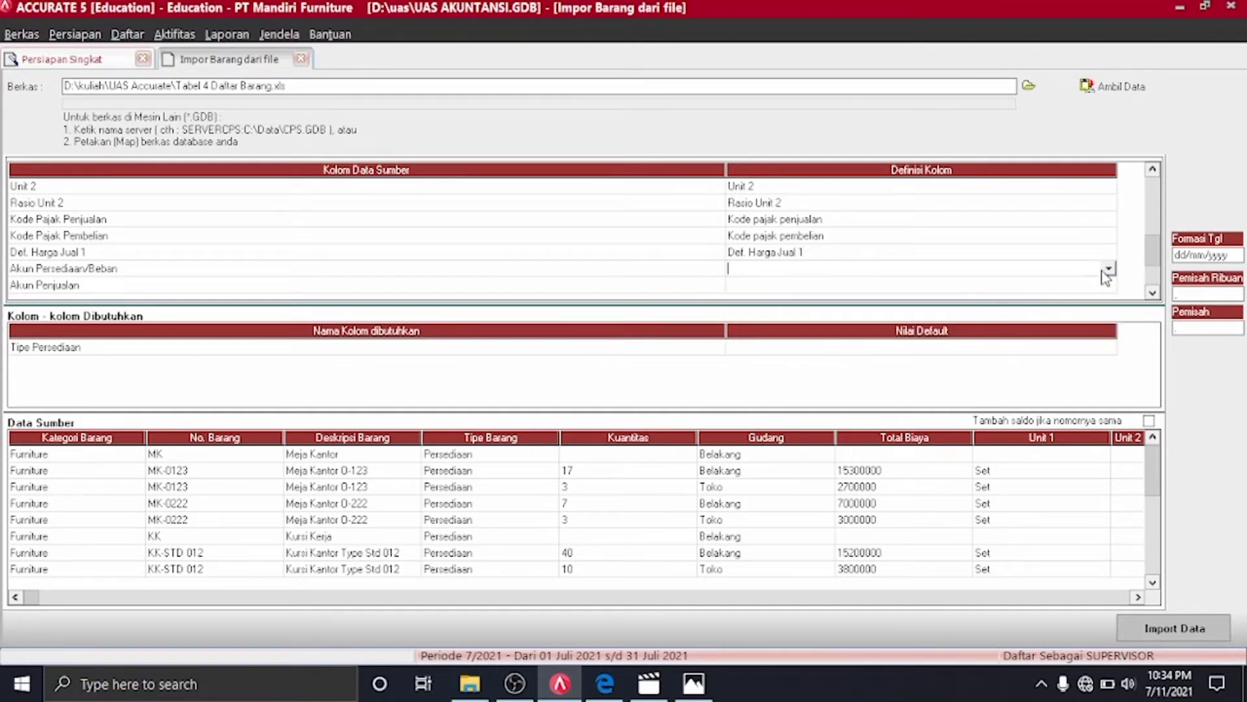
{"action": "left_click", "coordinate": [1108, 268]}
Map the column to Akun Persediaan/Beban and assign 1401 to Persediaan Furniture Meja
{"action": "type", "text": "ak"}
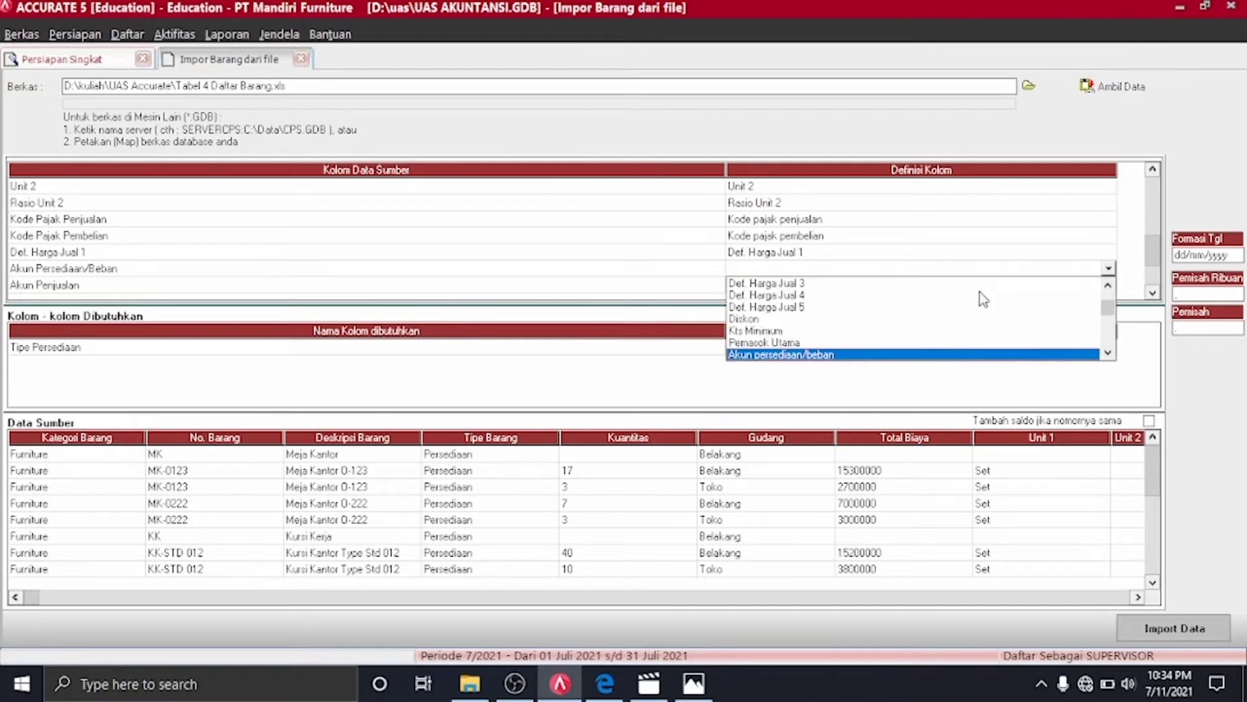
{"action": "left_click", "coordinate": [866, 354]}
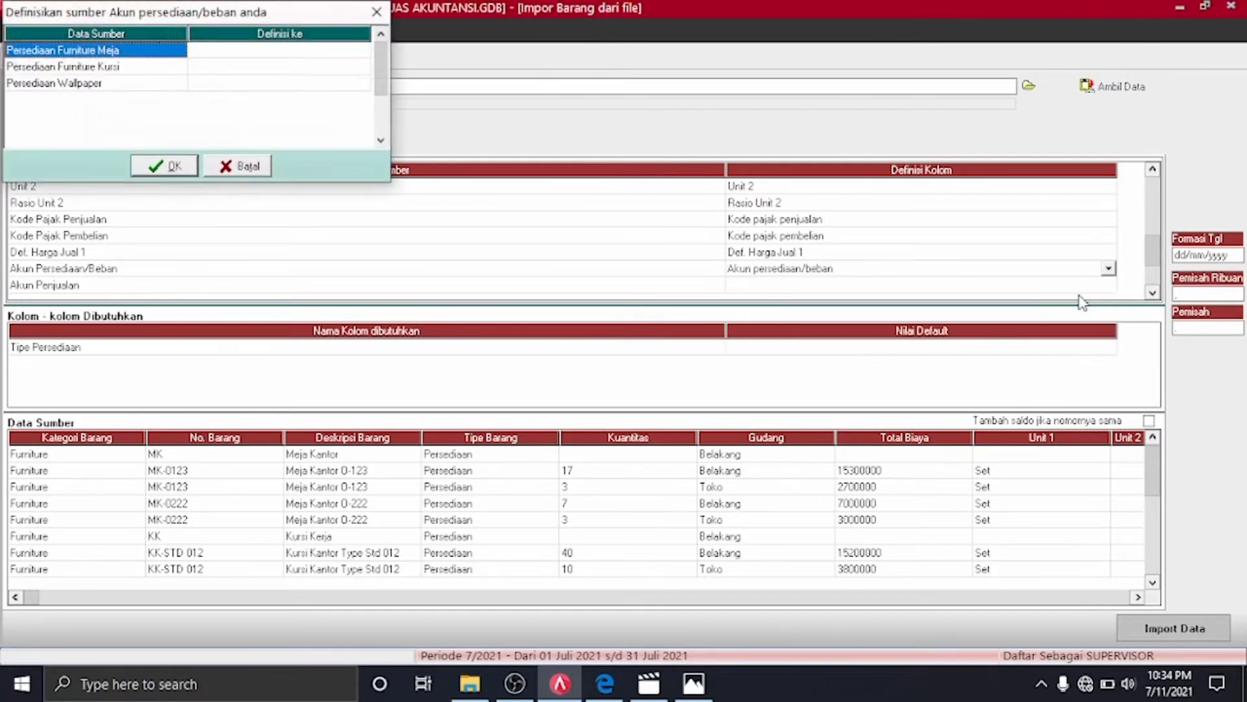
{"action": "left_click", "coordinate": [359, 52]}
{"action": "left_click", "coordinate": [362, 49]}
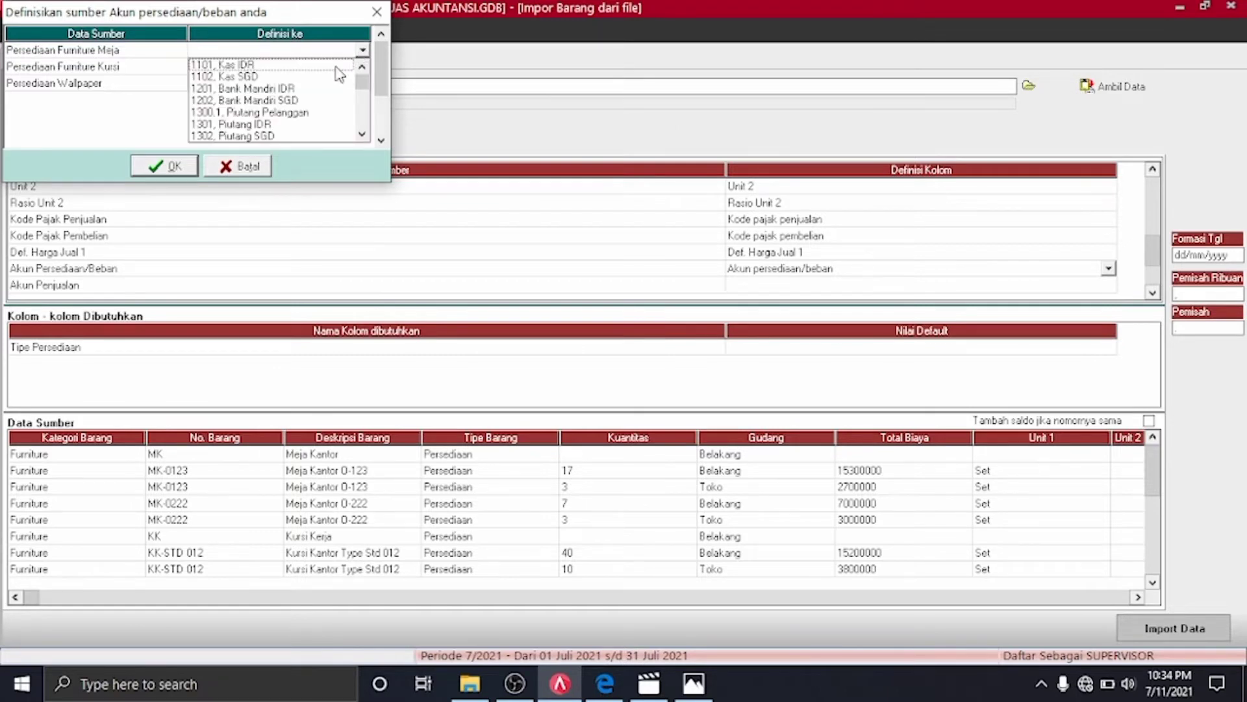
{"action": "left_click", "coordinate": [362, 134]}
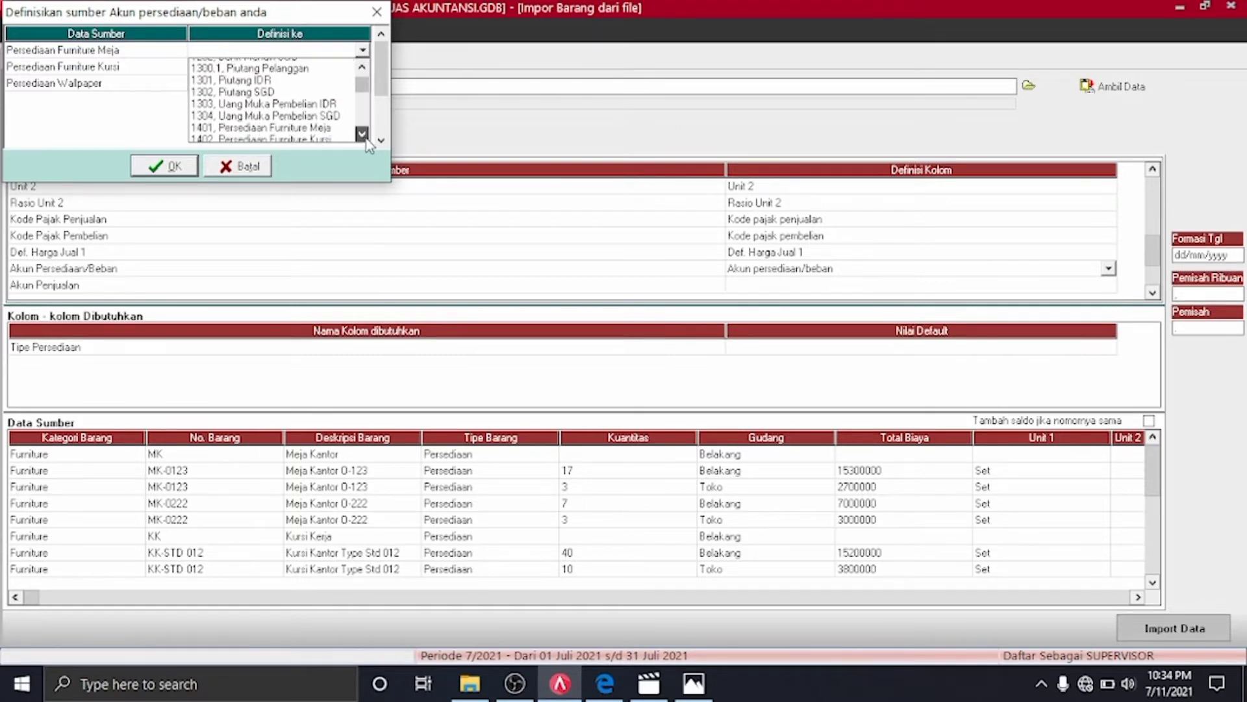
{"action": "left_click", "coordinate": [362, 134]}
{"action": "left_click", "coordinate": [361, 67]}
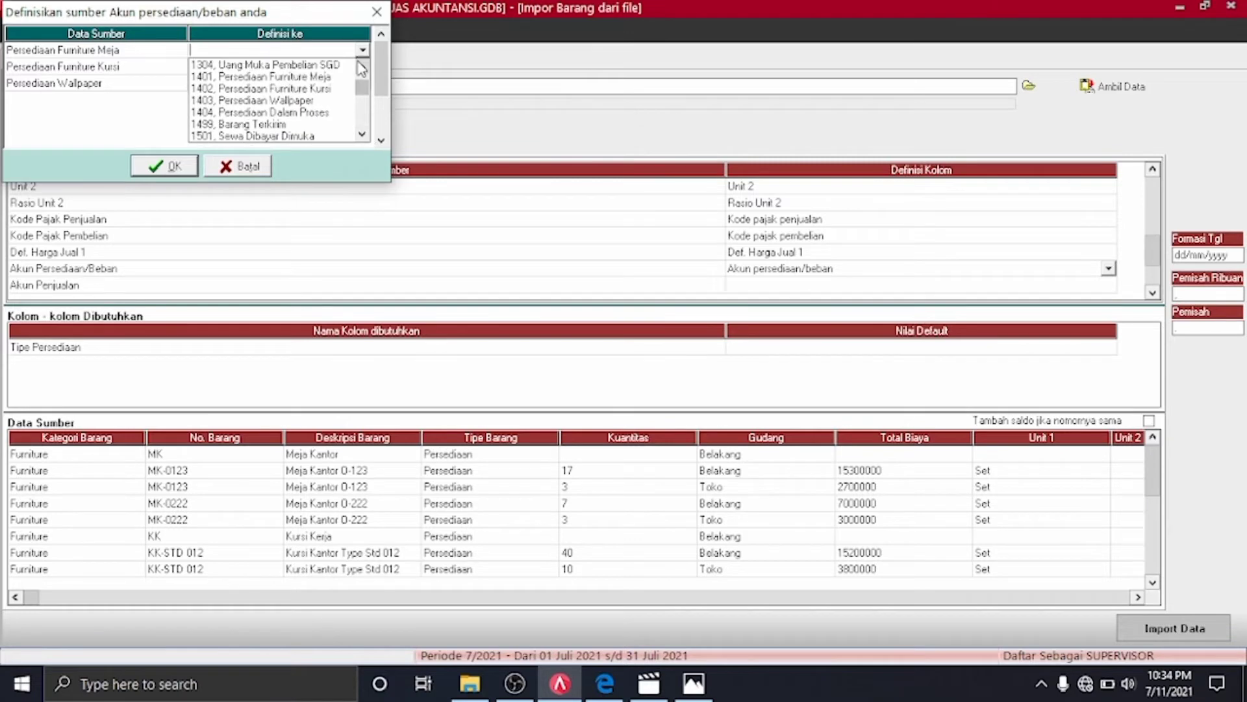
{"action": "left_click", "coordinate": [325, 76]}
Assign 1402 to Persediaan Furniture Kursi and 1403 to Persediaan Wallpaper
{"action": "left_click", "coordinate": [362, 68]}
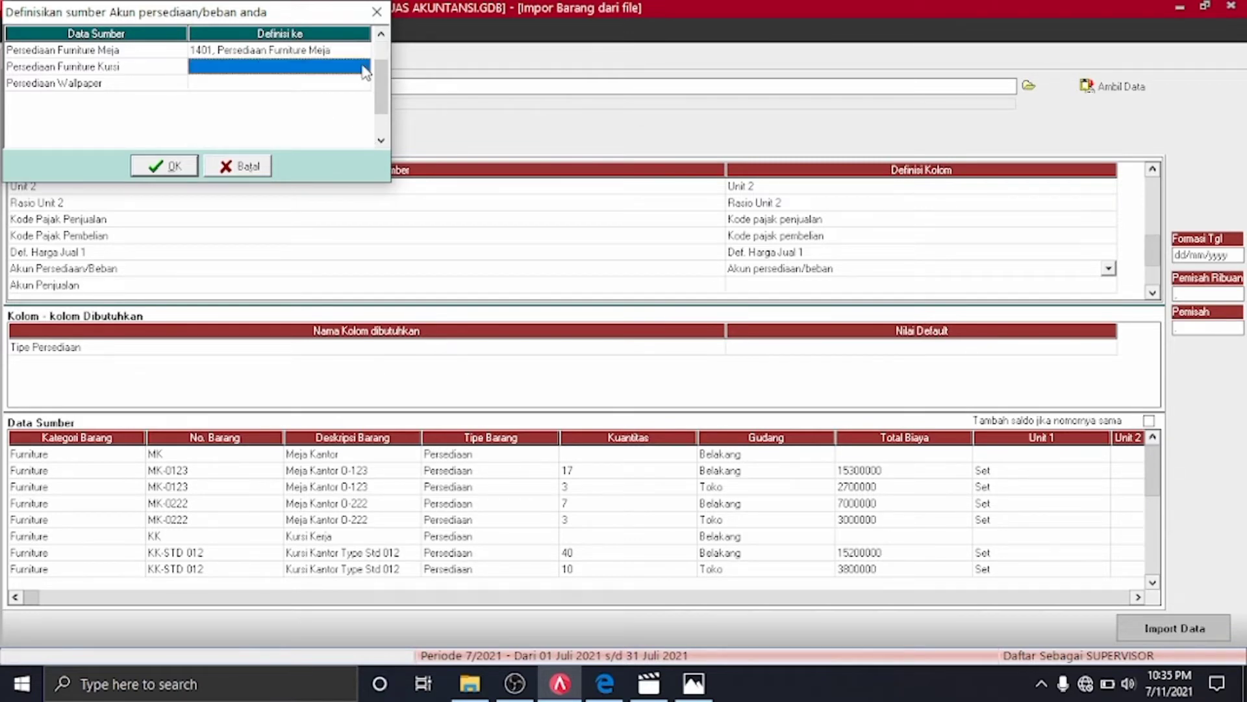
{"action": "left_click", "coordinate": [362, 68]}
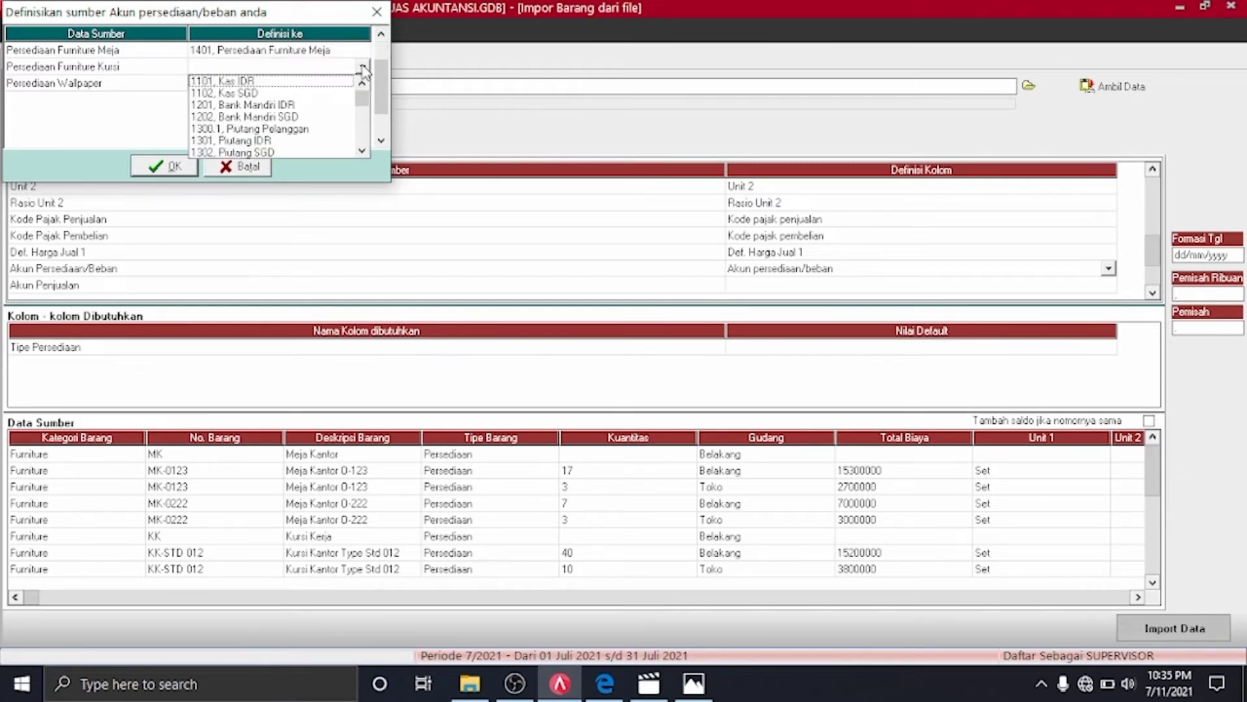
{"action": "scroll", "coordinate": [364, 153], "scroll_direction": "down", "scroll_amount": 3}
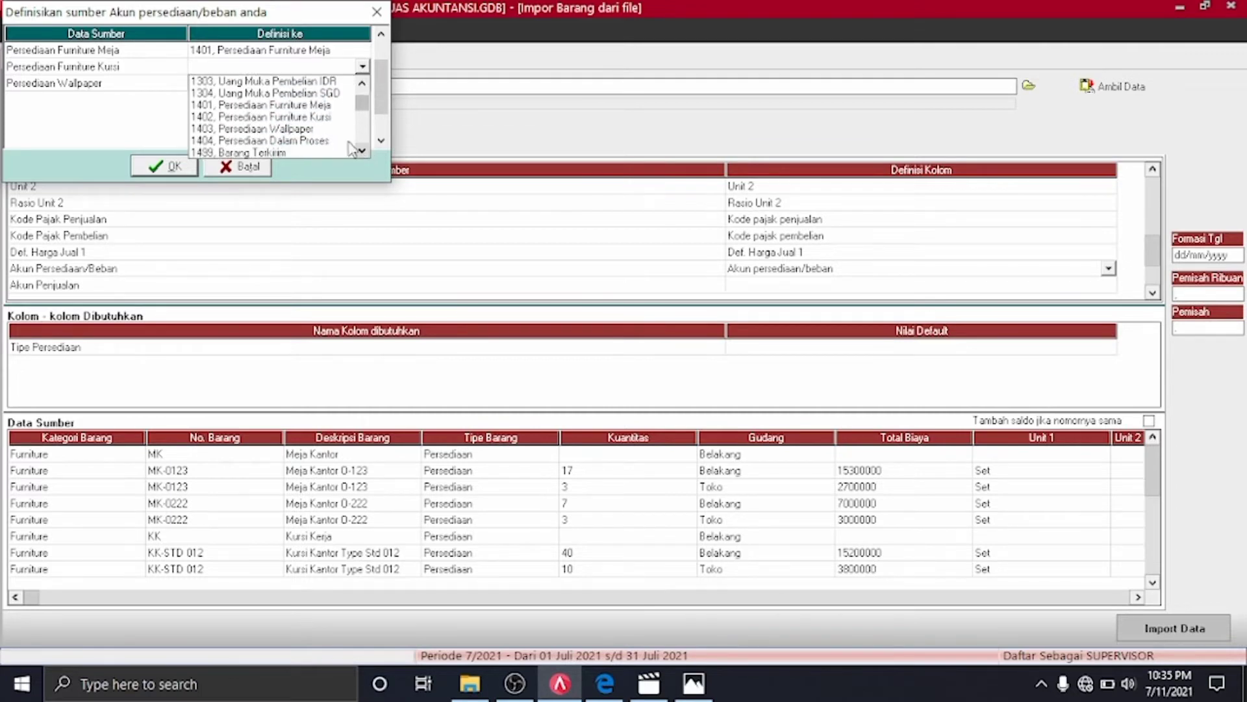
{"action": "left_click", "coordinate": [332, 117]}
{"action": "left_click", "coordinate": [367, 84]}
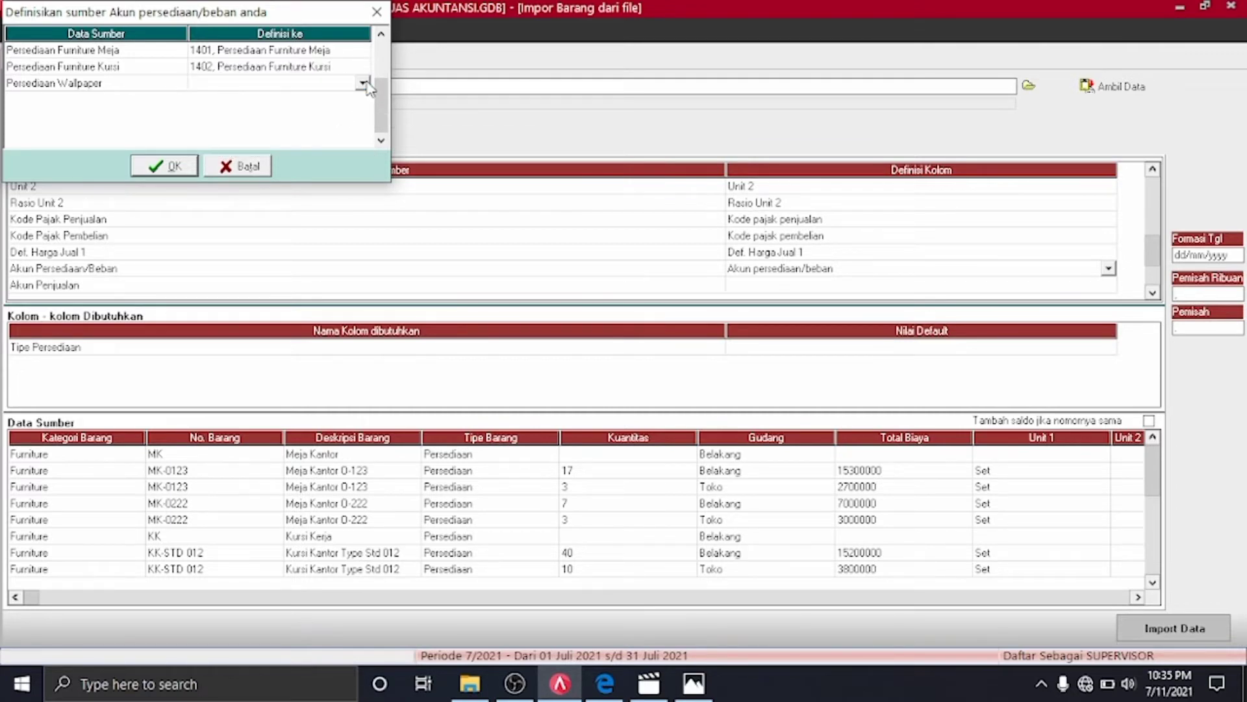
{"action": "left_click", "coordinate": [363, 83]}
{"action": "left_click", "coordinate": [362, 167]}
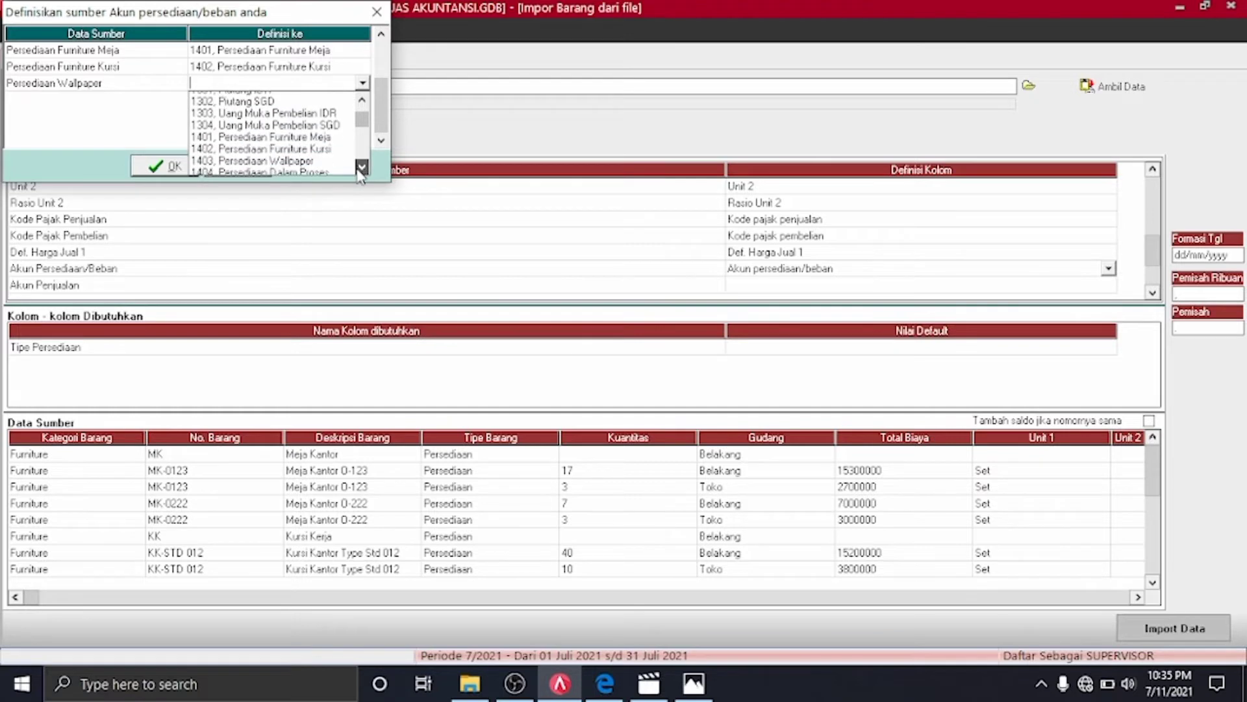
{"action": "left_click", "coordinate": [317, 160]}
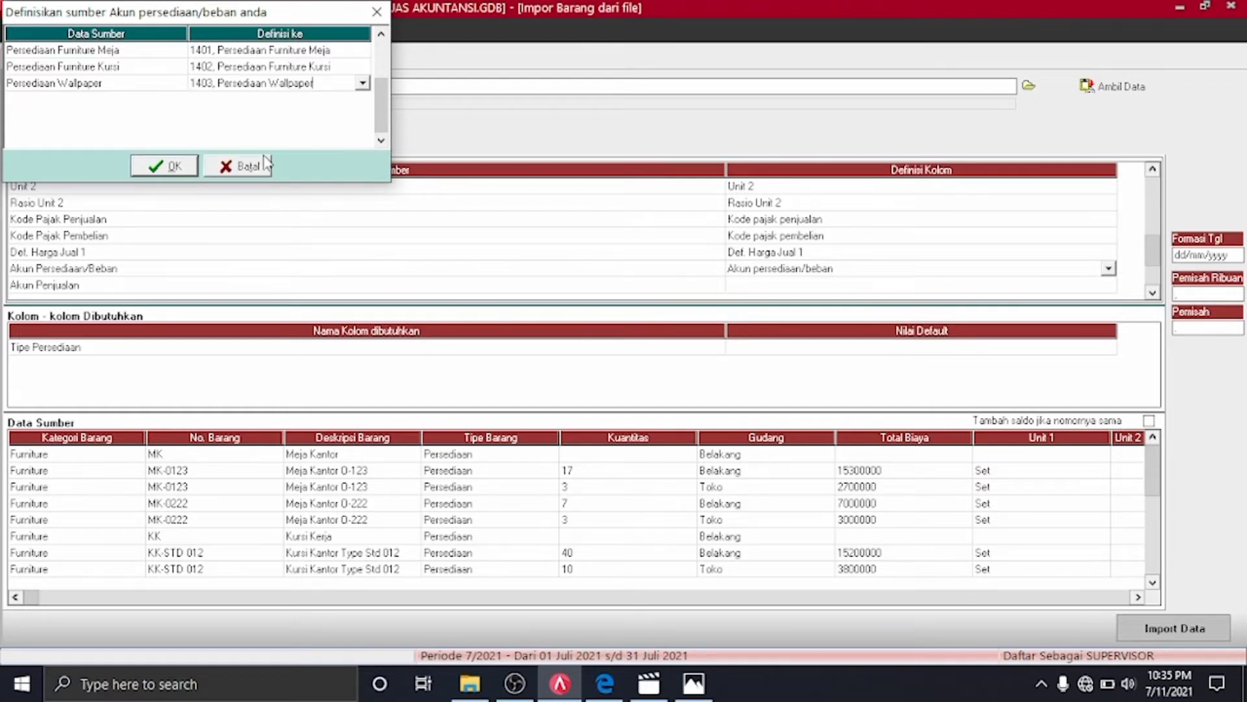
{"action": "left_click", "coordinate": [175, 166]}
{"action": "left_click", "coordinate": [1109, 287]}
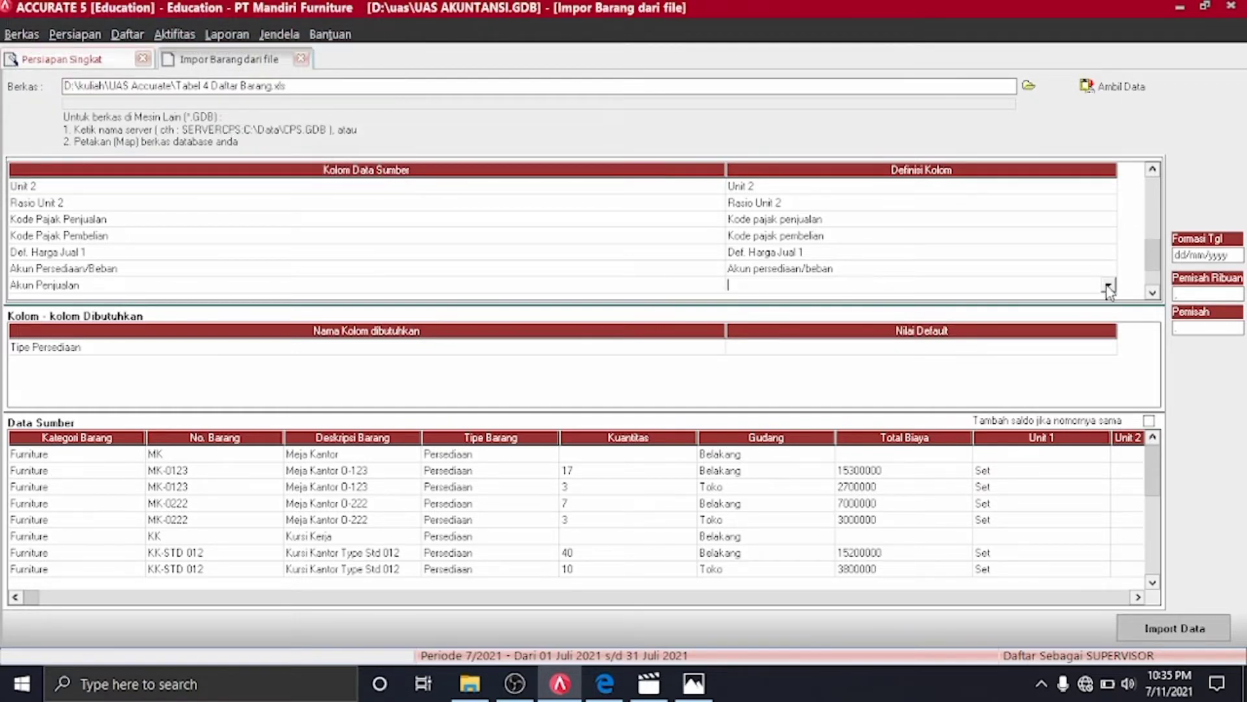
{"action": "left_click", "coordinate": [1109, 288]}
Map the column to Akun Penjualan and assign 4101 to Penjualan Furniture
{"action": "type", "text": "ak"}
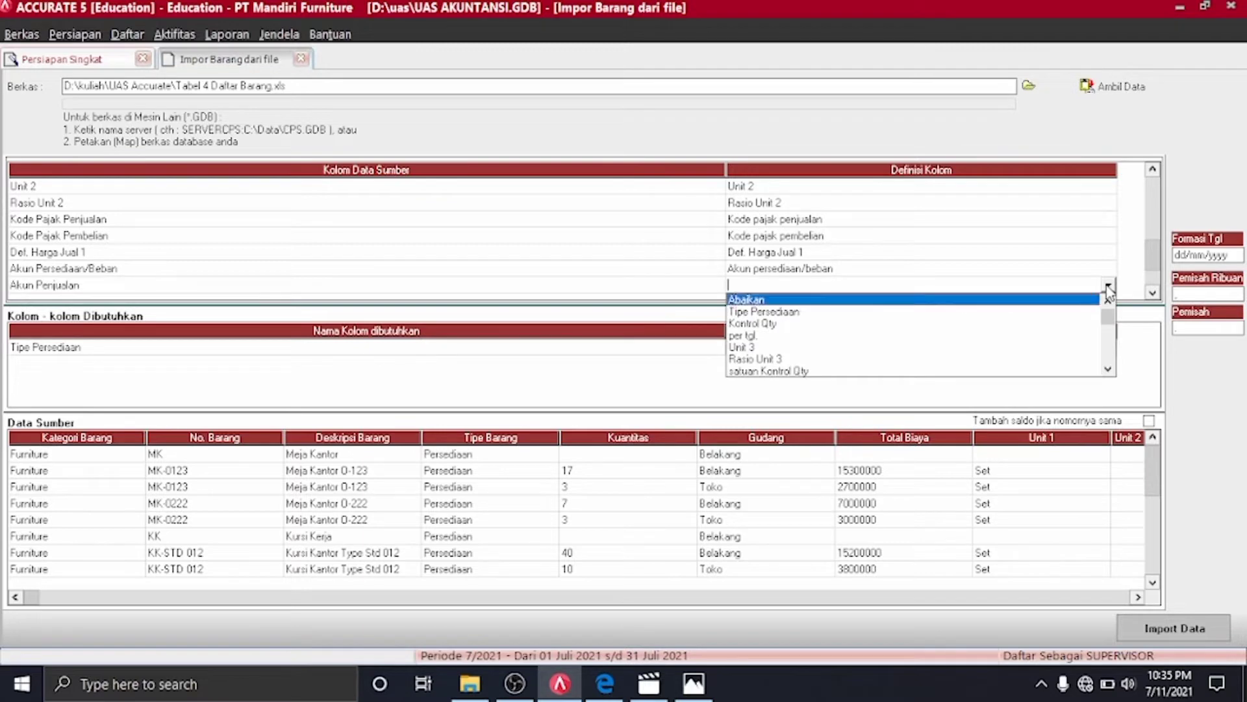
{"action": "left_click", "coordinate": [1021, 371]}
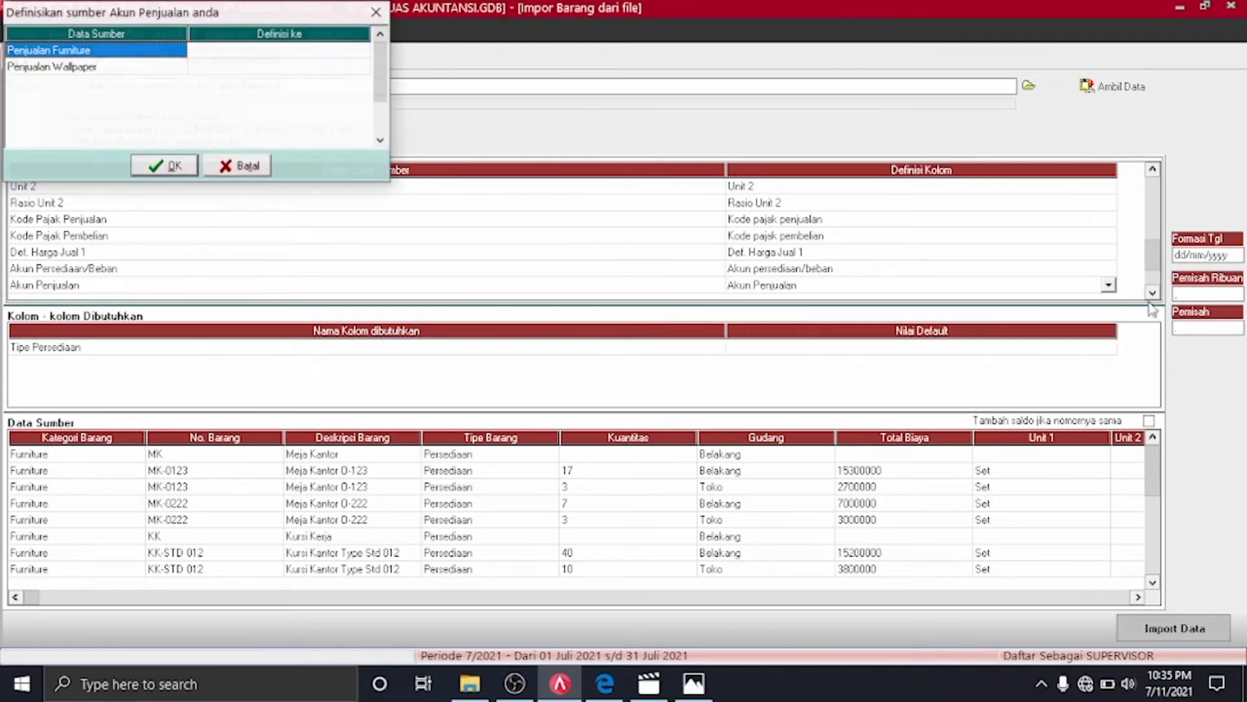
{"action": "left_click", "coordinate": [365, 50]}
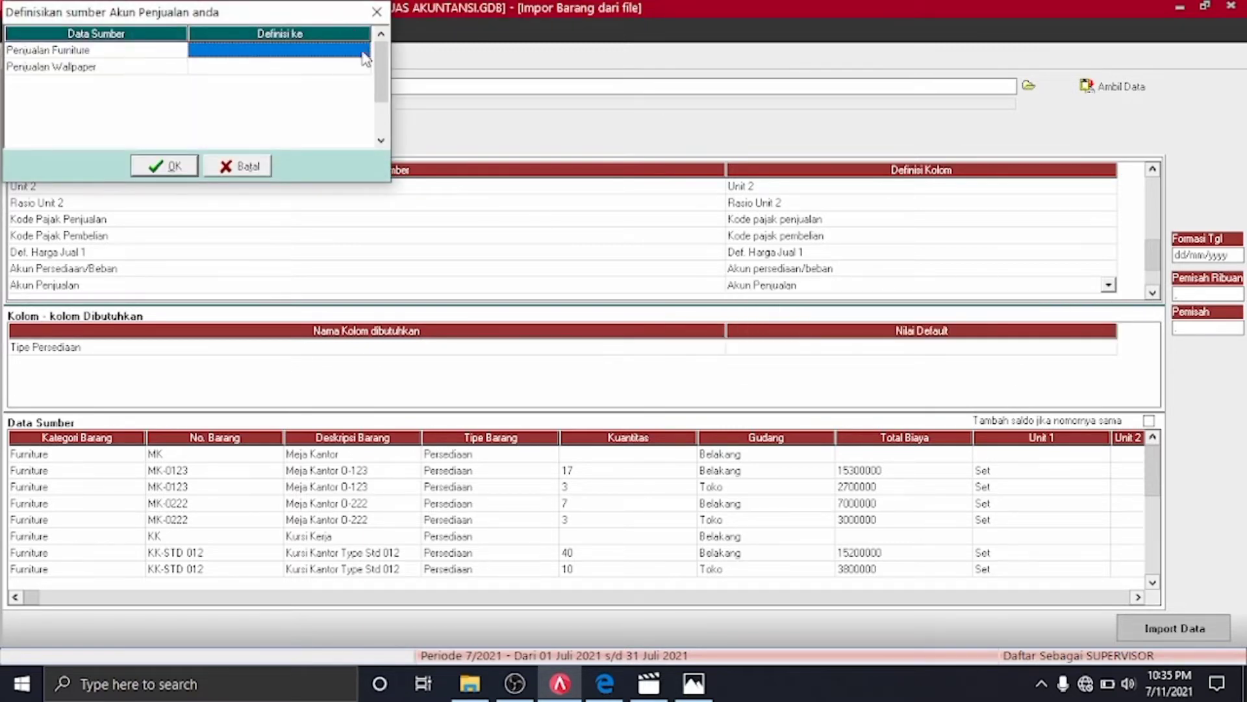
{"action": "left_click", "coordinate": [362, 51]}
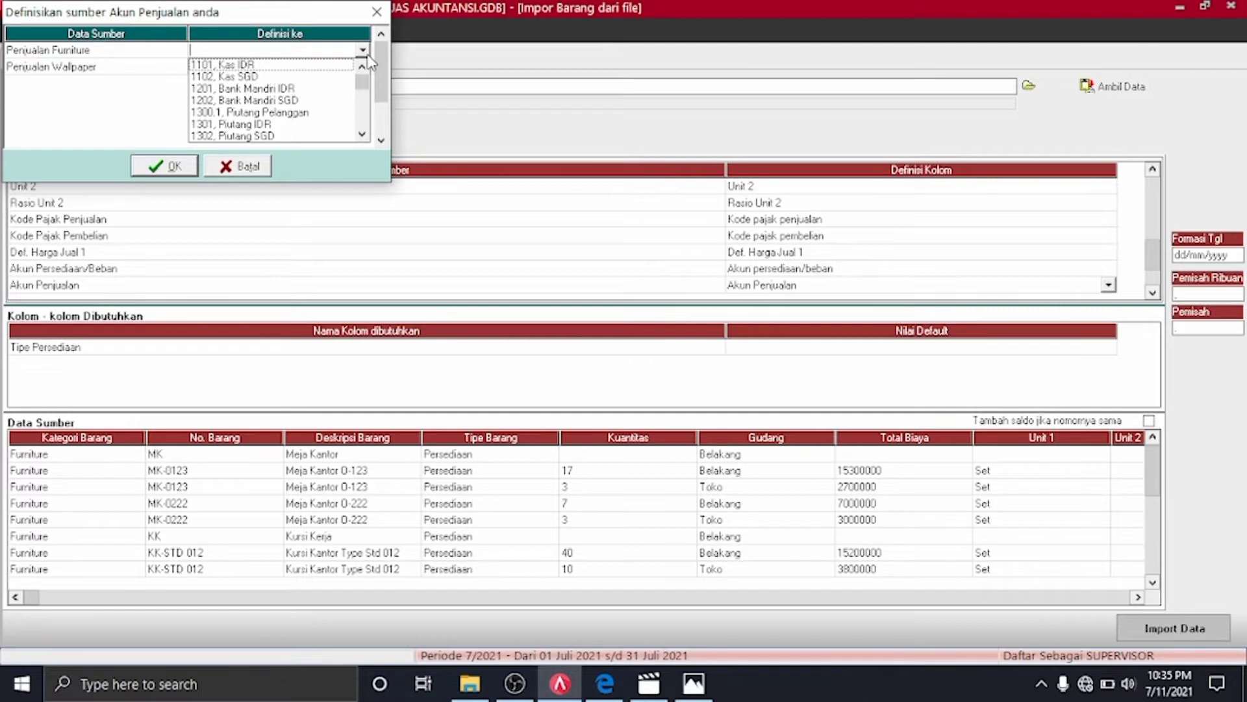
{"action": "mouse_move", "coordinate": [362, 81]}
{"action": "left_mouse_down"}
{"action": "mouse_move", "coordinate": [364, 129]}
{"action": "mouse_move", "coordinate": [363, 73]}
{"action": "left_mouse_up"}
{"action": "left_click_drag", "start_coordinate": [362, 135], "coordinate": [362, 138]}
{"action": "left_click", "coordinate": [269, 77]}
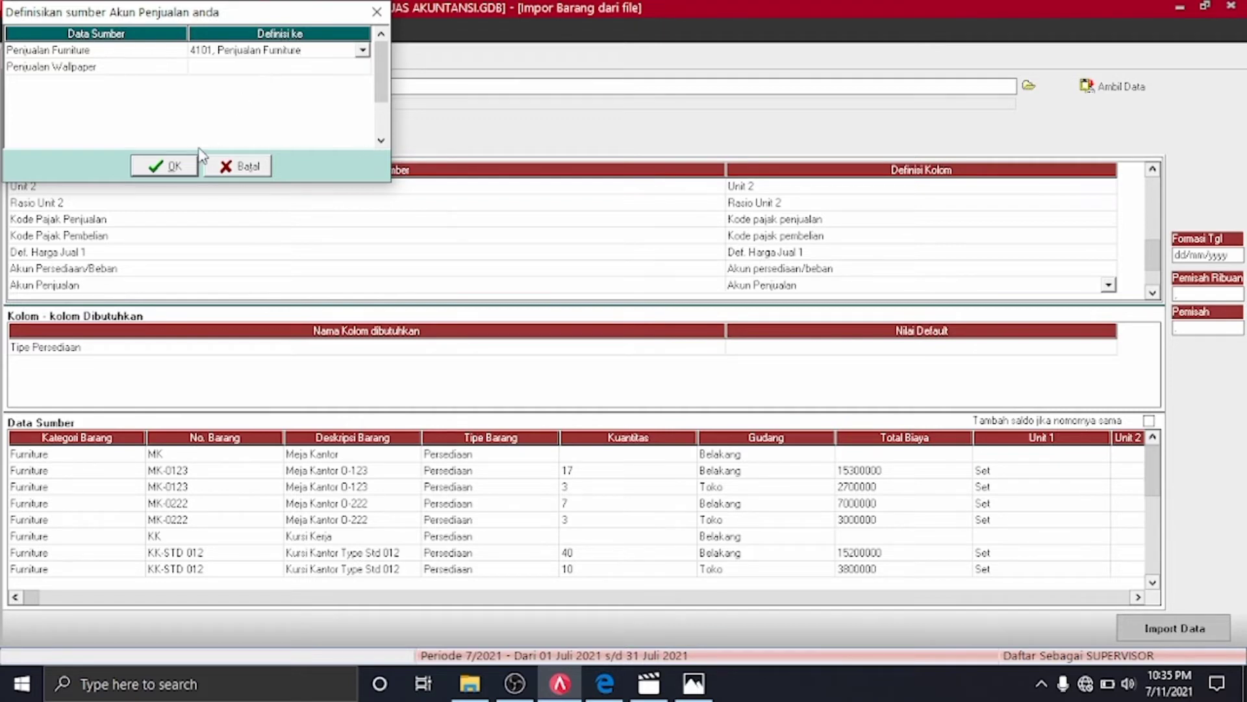
Assign 4102 to Penjualan Wallpaper and confirm the sales account mappings
{"action": "left_click", "coordinate": [327, 66]}
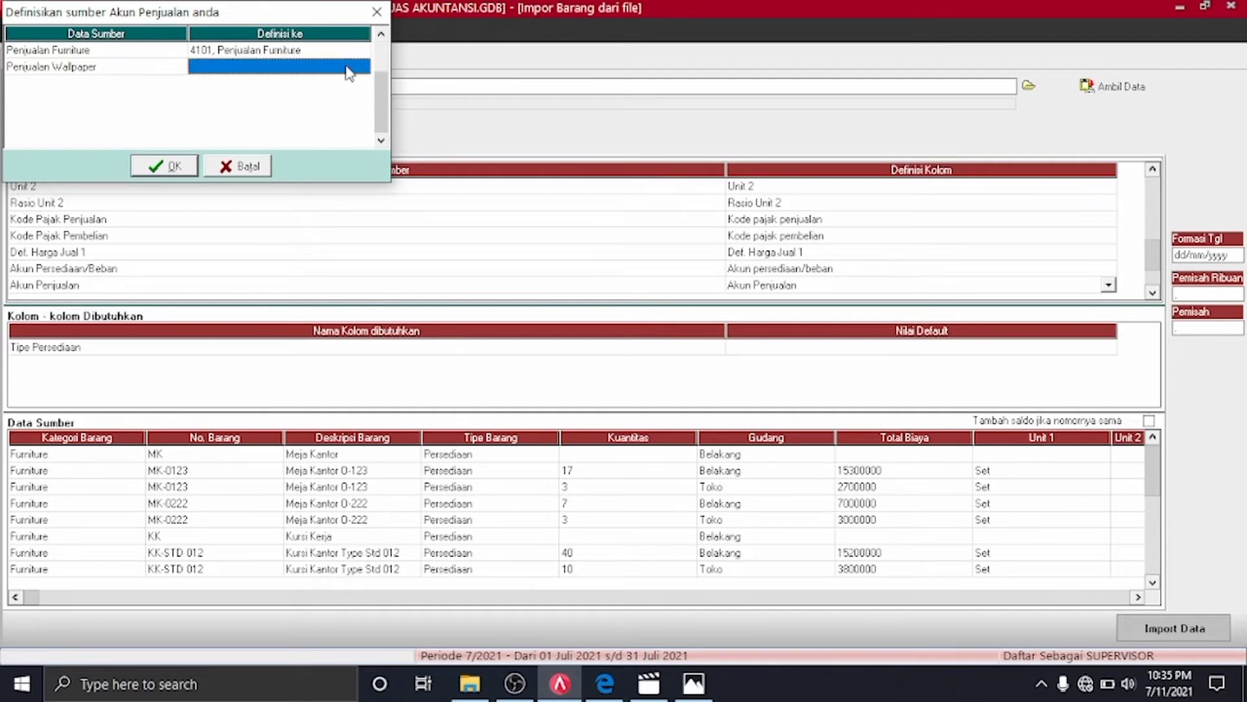
{"action": "left_click", "coordinate": [362, 66]}
{"action": "left_click", "coordinate": [362, 151]}
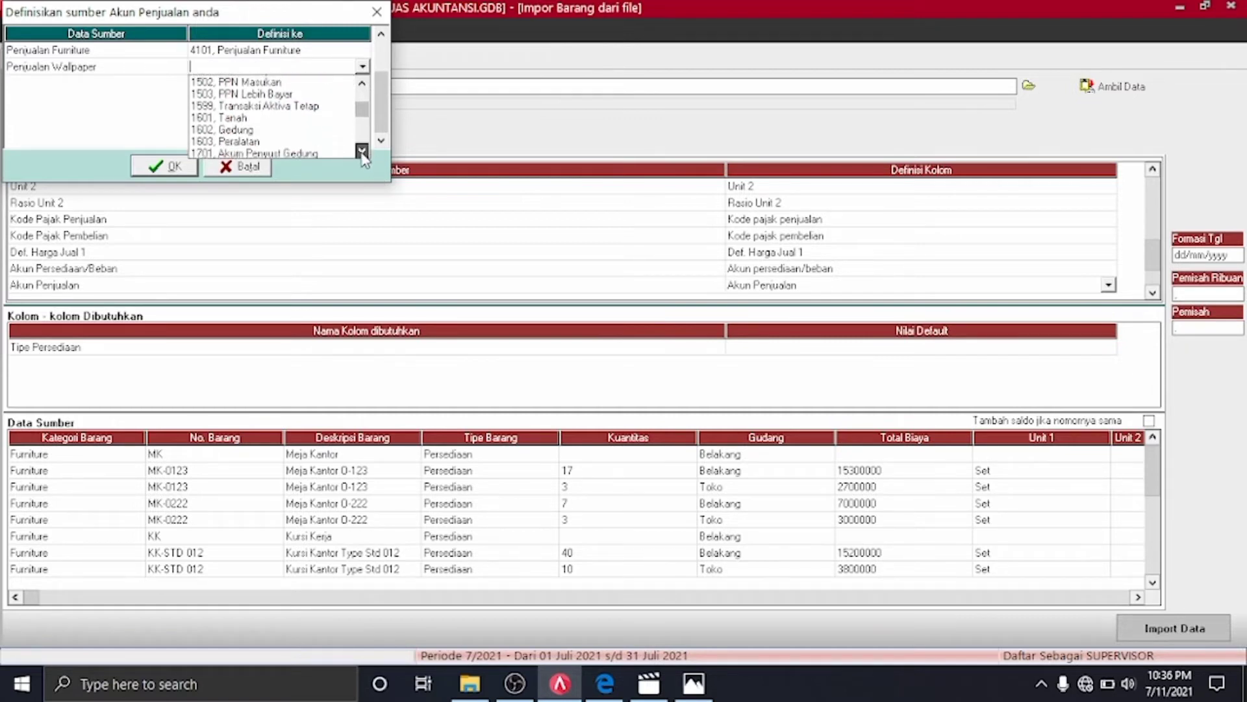
{"action": "left_click_drag", "start_coordinate": [362, 154], "coordinate": [361, 156]}
{"action": "left_click_drag", "start_coordinate": [362, 83], "coordinate": [365, 85]}
{"action": "left_click", "coordinate": [286, 117]}
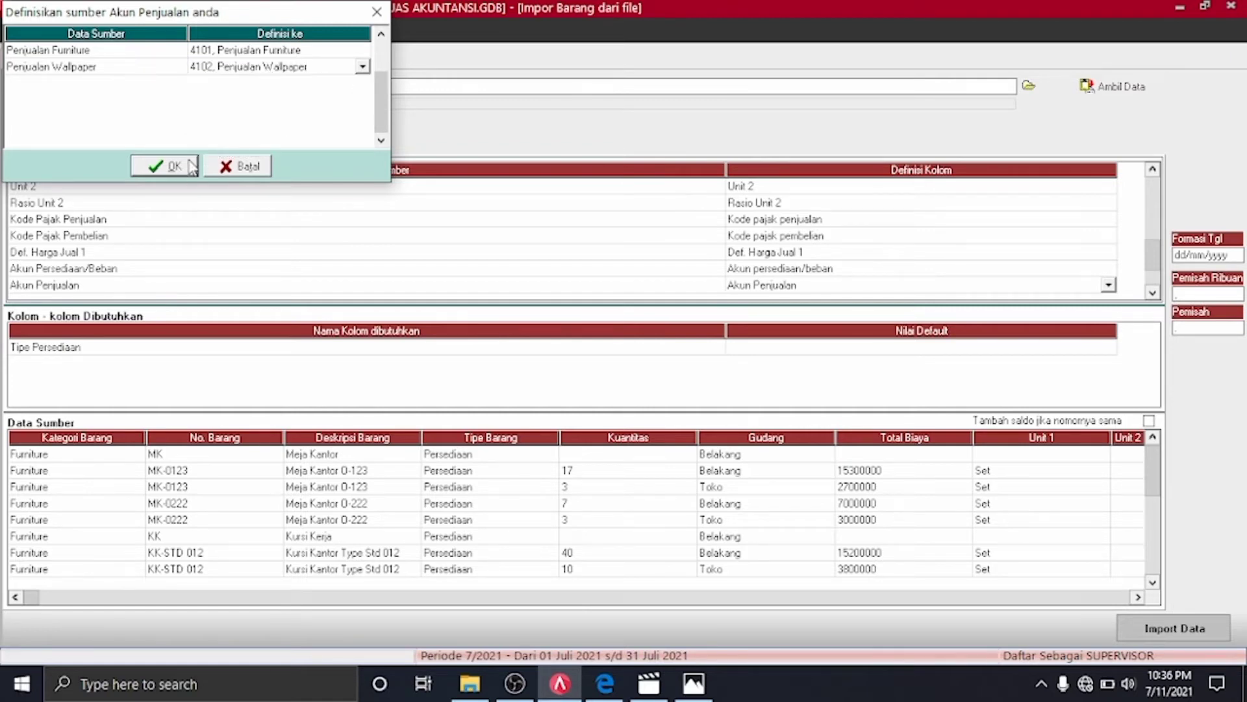
{"action": "left_click", "coordinate": [190, 166]}
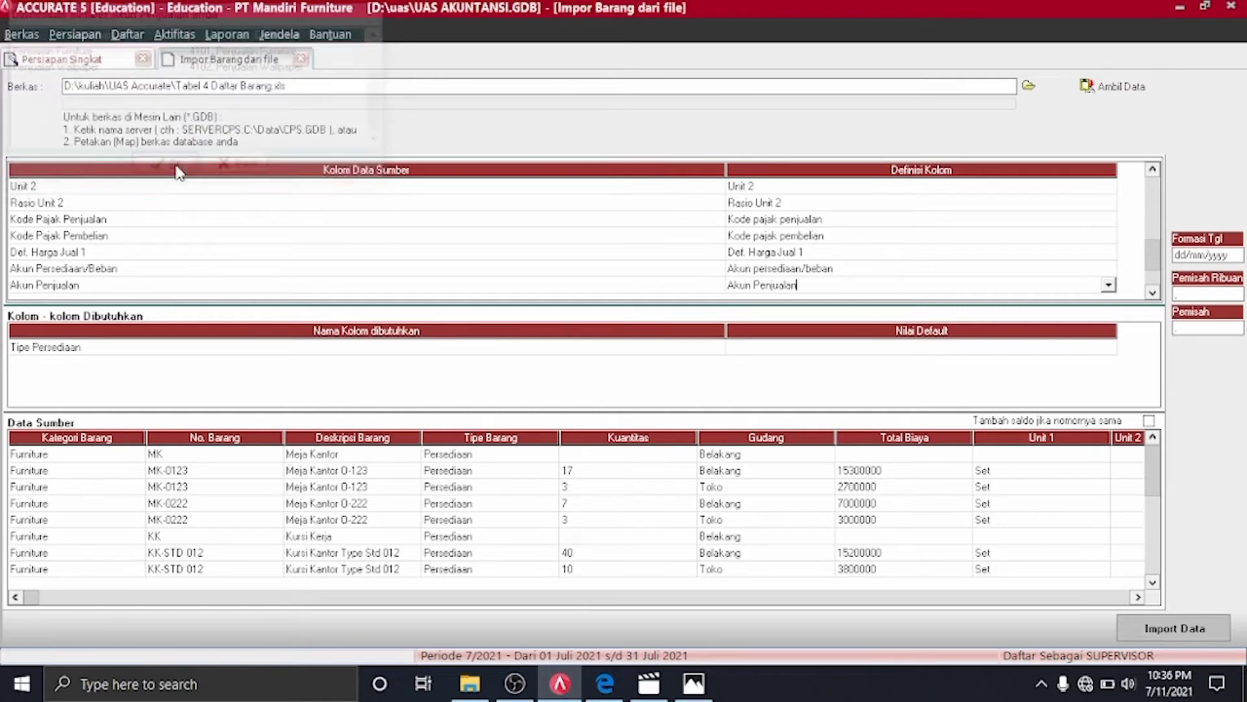
Map the source column's definition to Akun Retur Penjualan
{"action": "left_click", "coordinate": [1154, 293]}
{"action": "left_click", "coordinate": [1154, 293]}
{"action": "left_click", "coordinate": [1154, 293]}
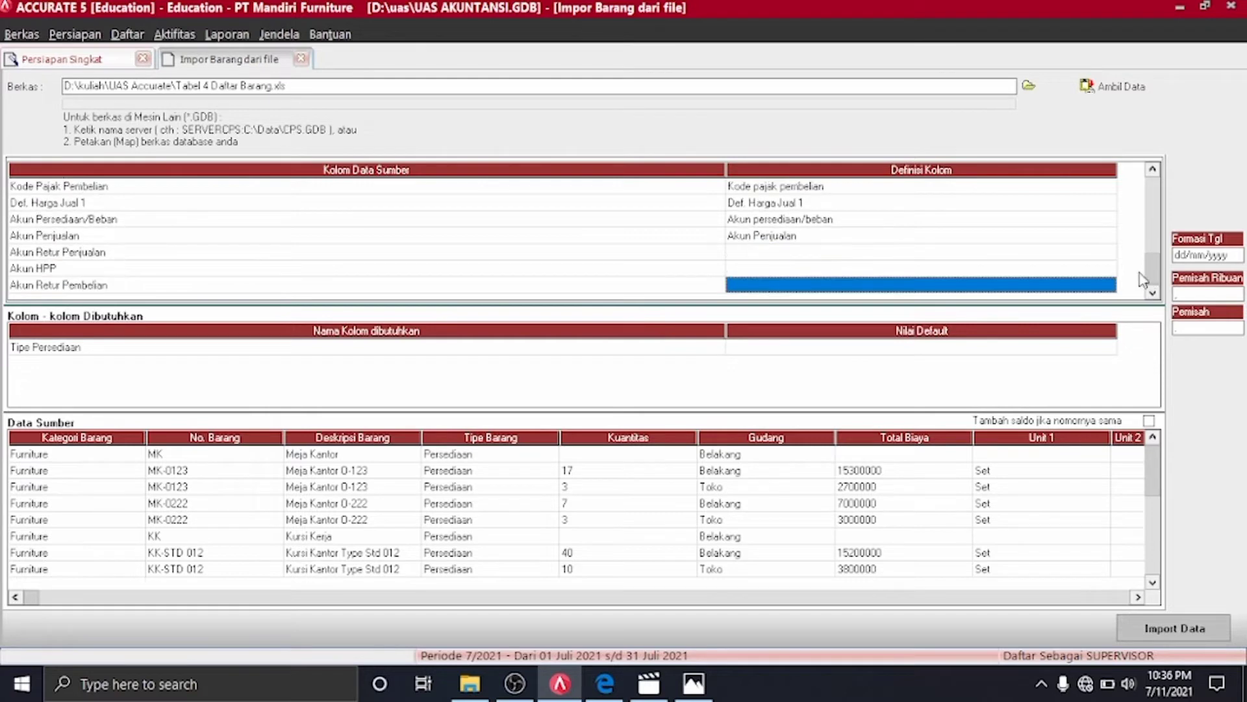
{"action": "left_click", "coordinate": [1109, 253]}
{"action": "left_click", "coordinate": [1110, 253]}
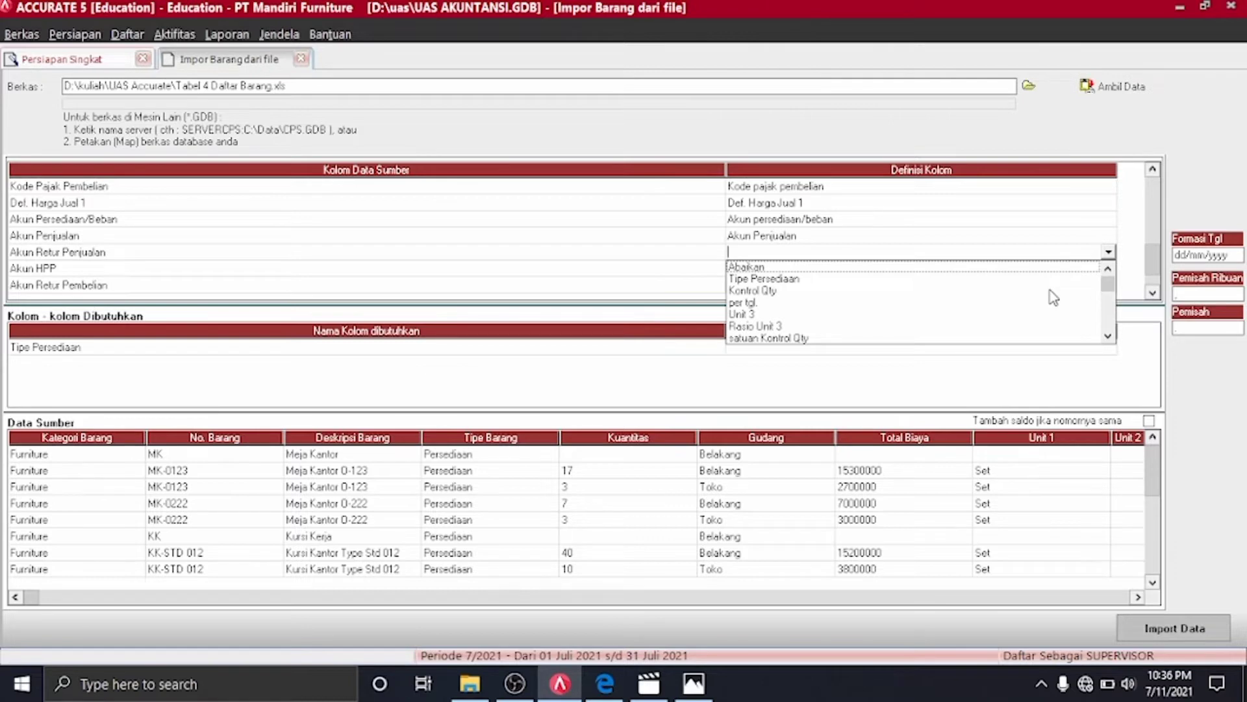
{"action": "scroll", "coordinate": [1050, 295], "scroll_direction": "down", "scroll_amount": 5}
{"action": "left_click", "coordinate": [937, 339]}
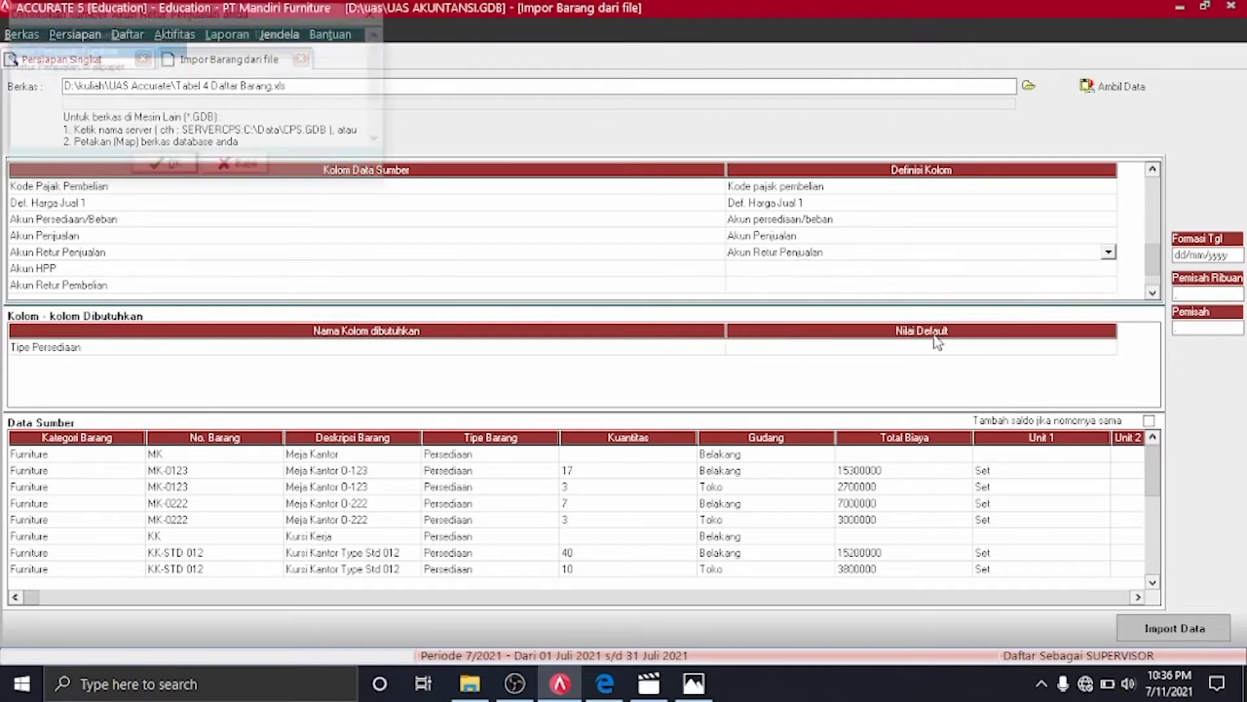
Check the Materi 3 reference PDF and assign 4201, Retur Penjualan Furniture to the Furniture row
{"action": "left_click", "coordinate": [355, 52]}
{"action": "left_click", "coordinate": [367, 52]}
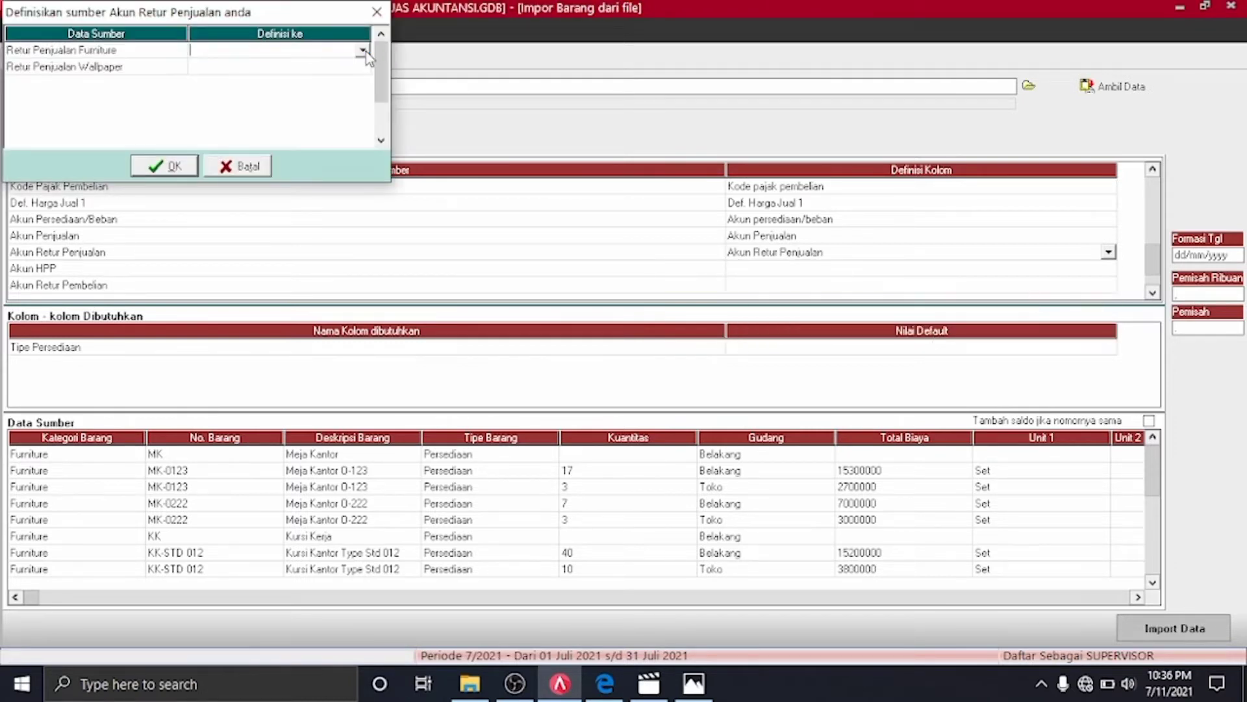
{"action": "left_click", "coordinate": [362, 51]}
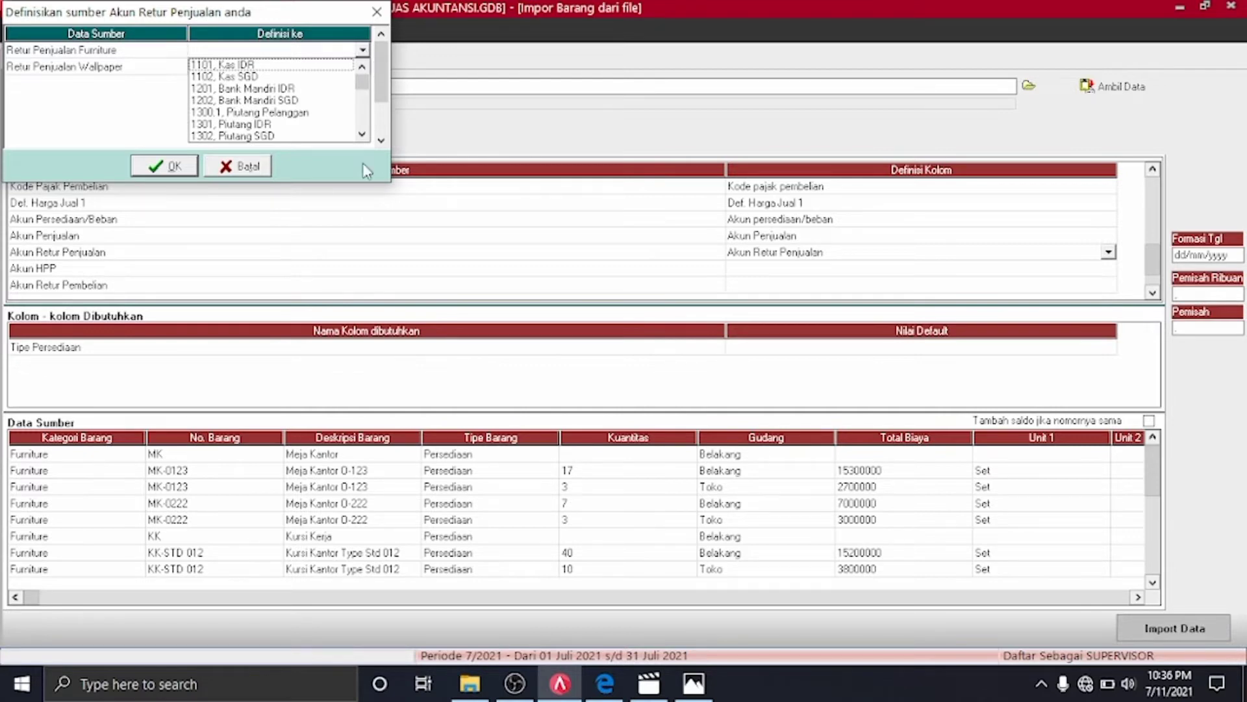
{"action": "left_click", "coordinate": [605, 683]}
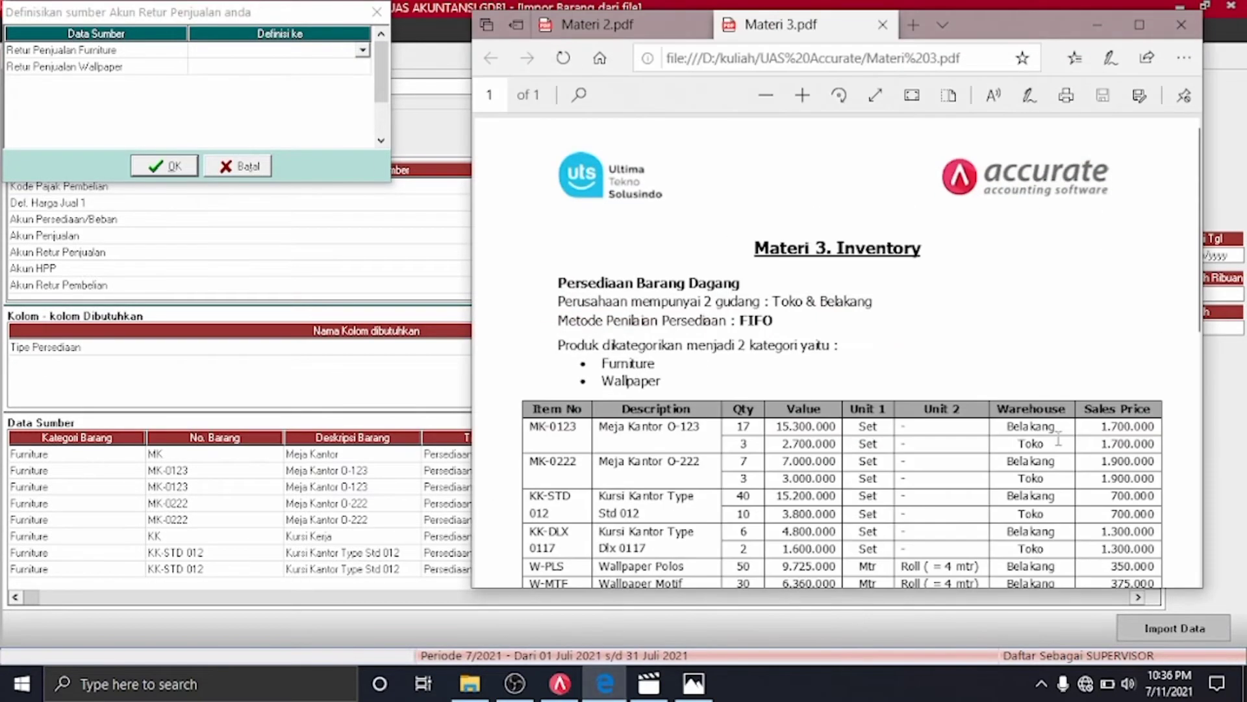
{"action": "left_click_drag", "start_coordinate": [1203, 245], "coordinate": [1137, 68]}
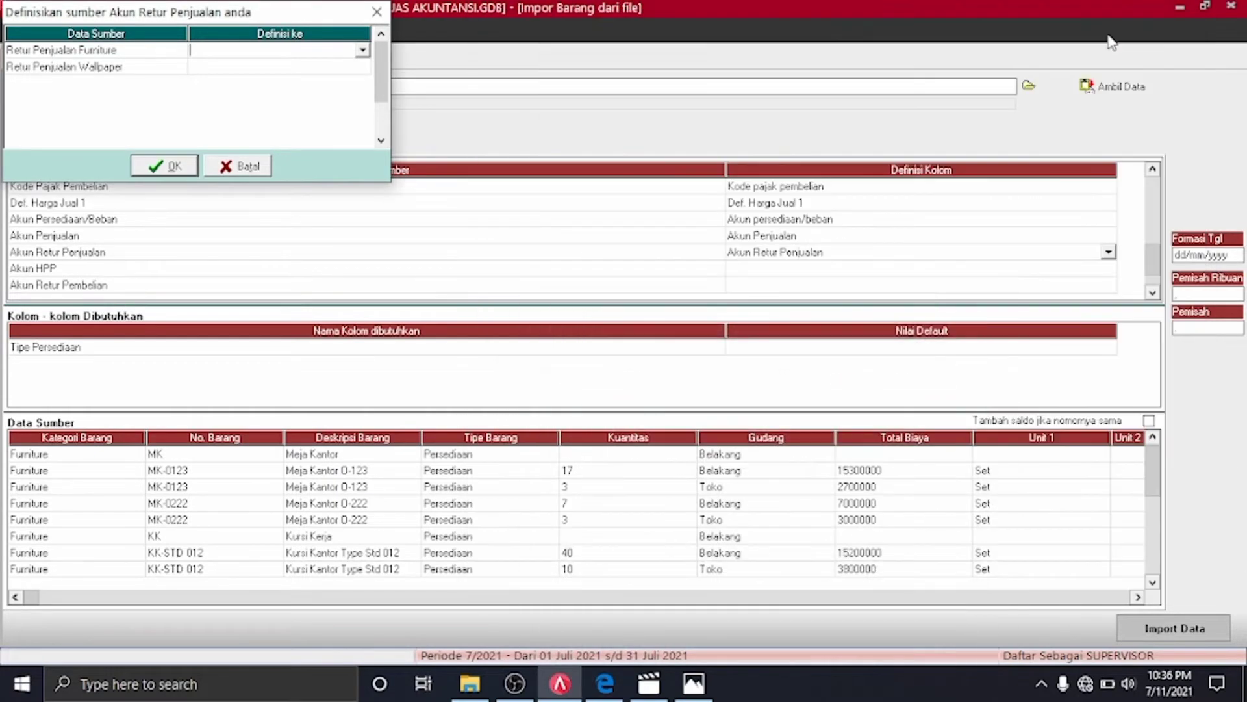
{"action": "left_click", "coordinate": [1107, 33]}
{"action": "left_click", "coordinate": [362, 50]}
{"action": "left_click_drag", "start_coordinate": [362, 133], "coordinate": [363, 140]}
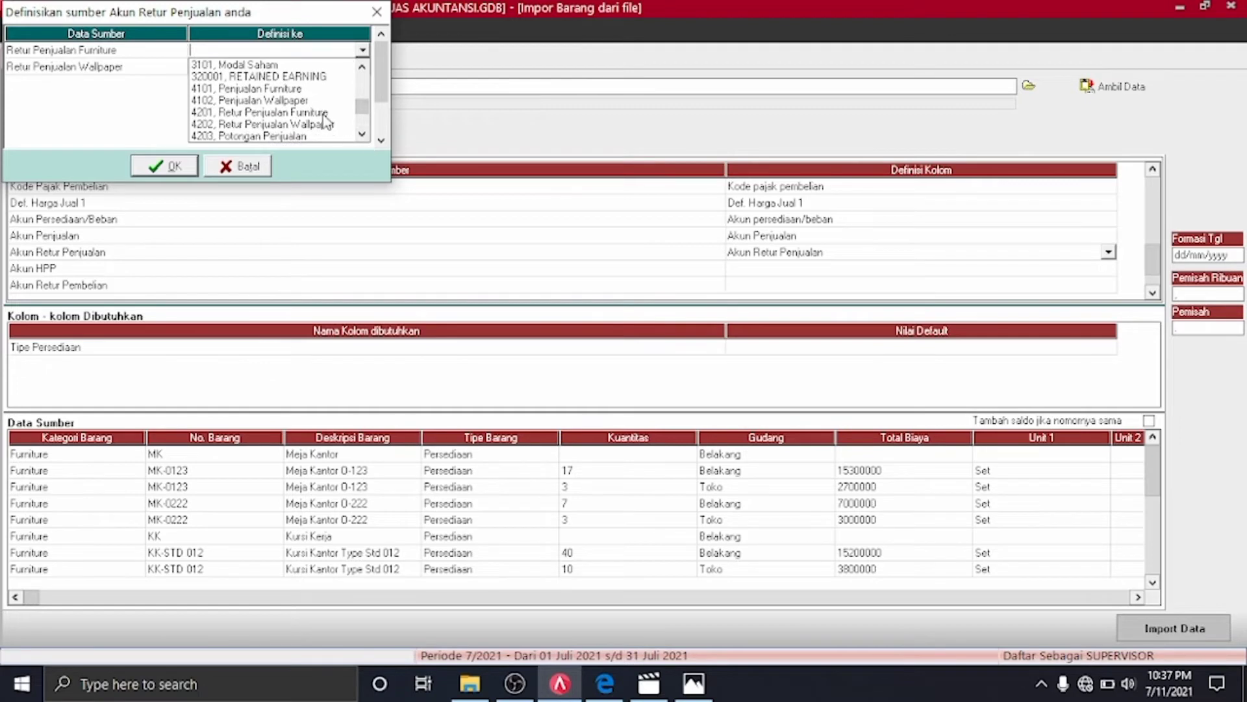
{"action": "left_click", "coordinate": [324, 114]}
Assign 4202, Retur Penjualan Wallpaper to the Wallpaper row and confirm the mapping with OK
{"action": "left_click", "coordinate": [357, 67]}
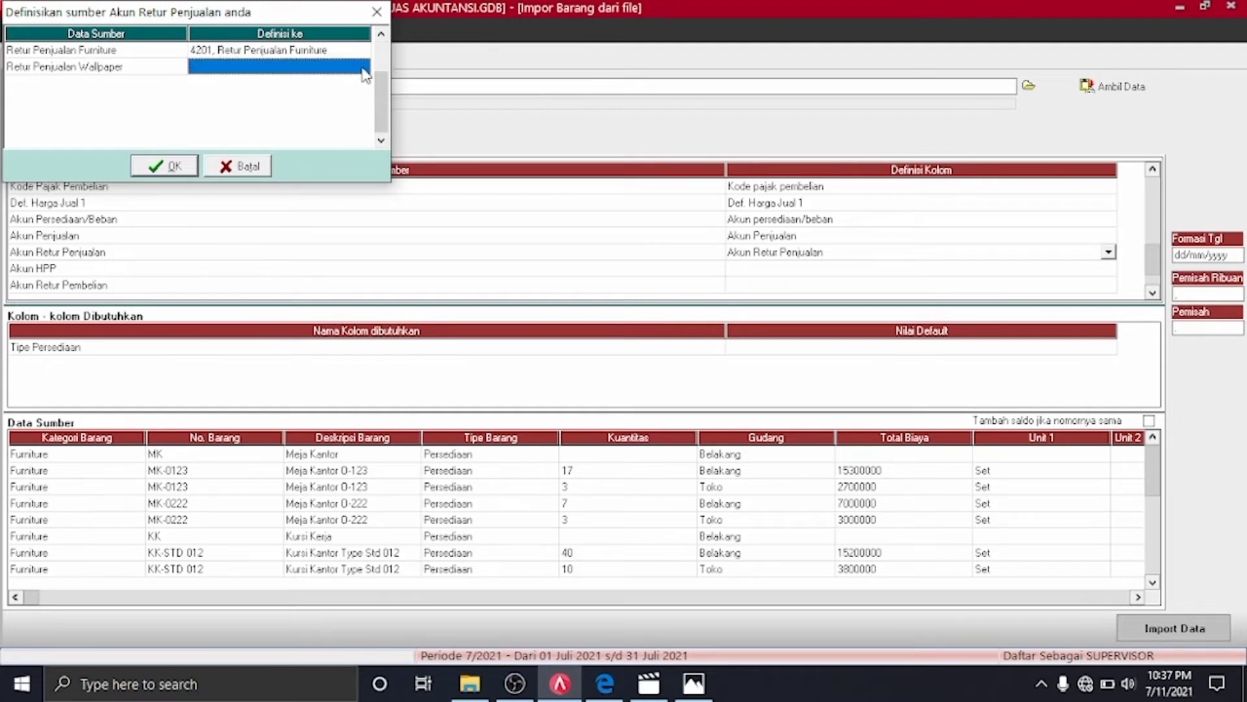
{"action": "left_click", "coordinate": [363, 68]}
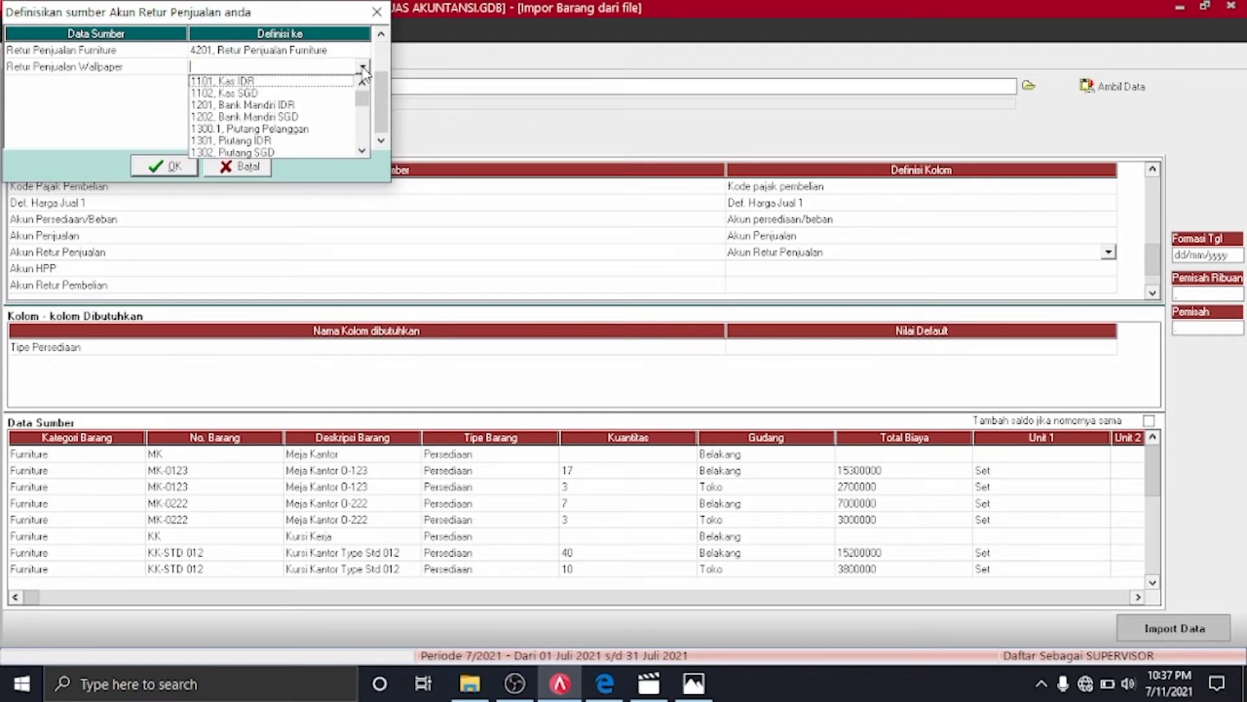
{"action": "type", "text": "42"}
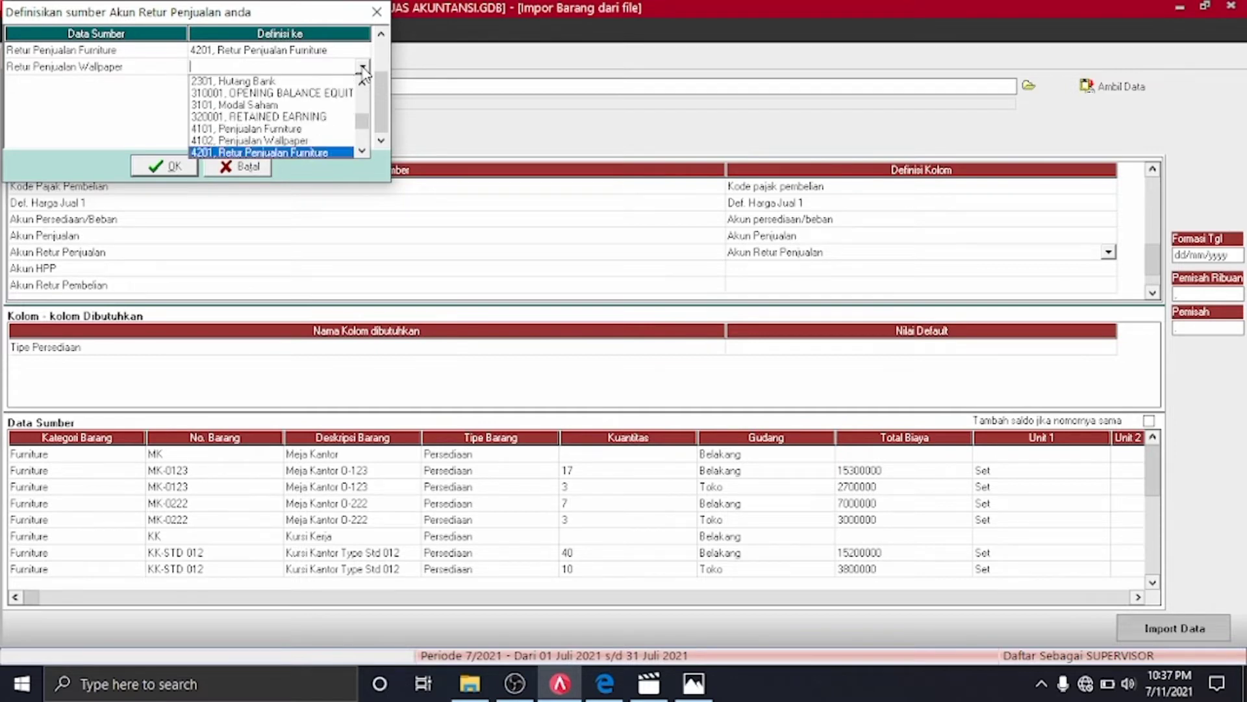
{"action": "left_click", "coordinate": [362, 69]}
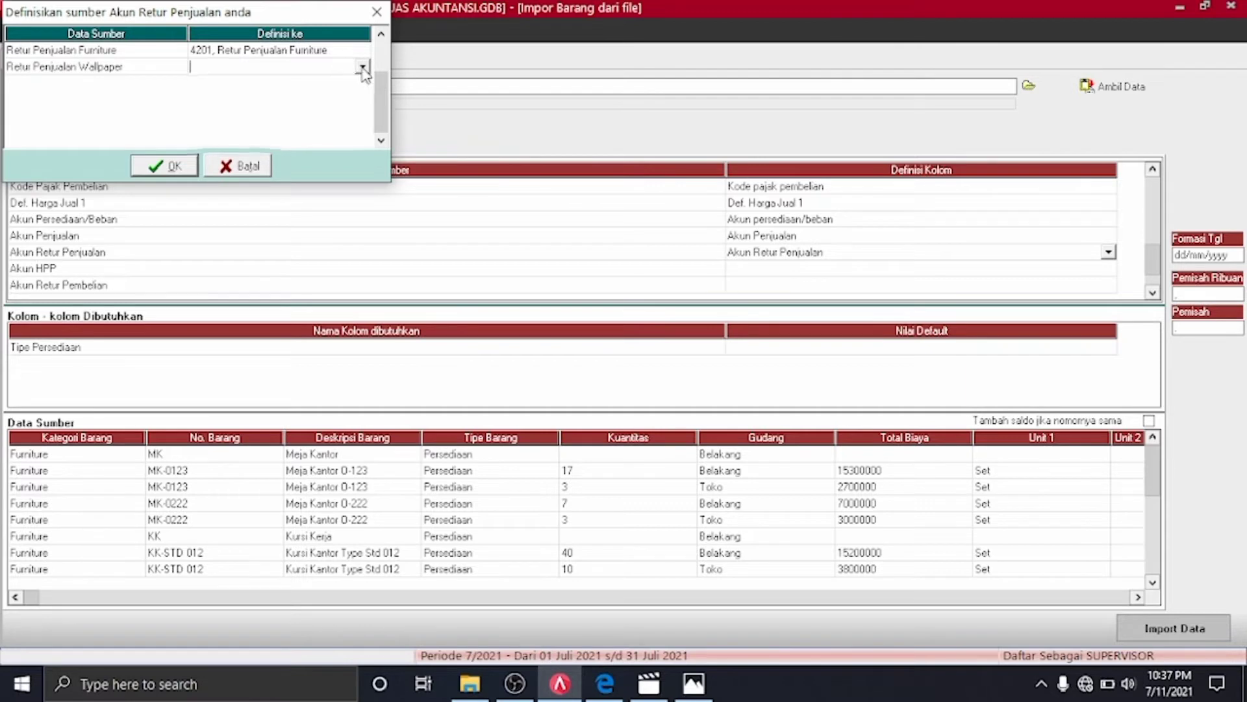
{"action": "left_click", "coordinate": [362, 68]}
{"action": "type", "text": "42"}
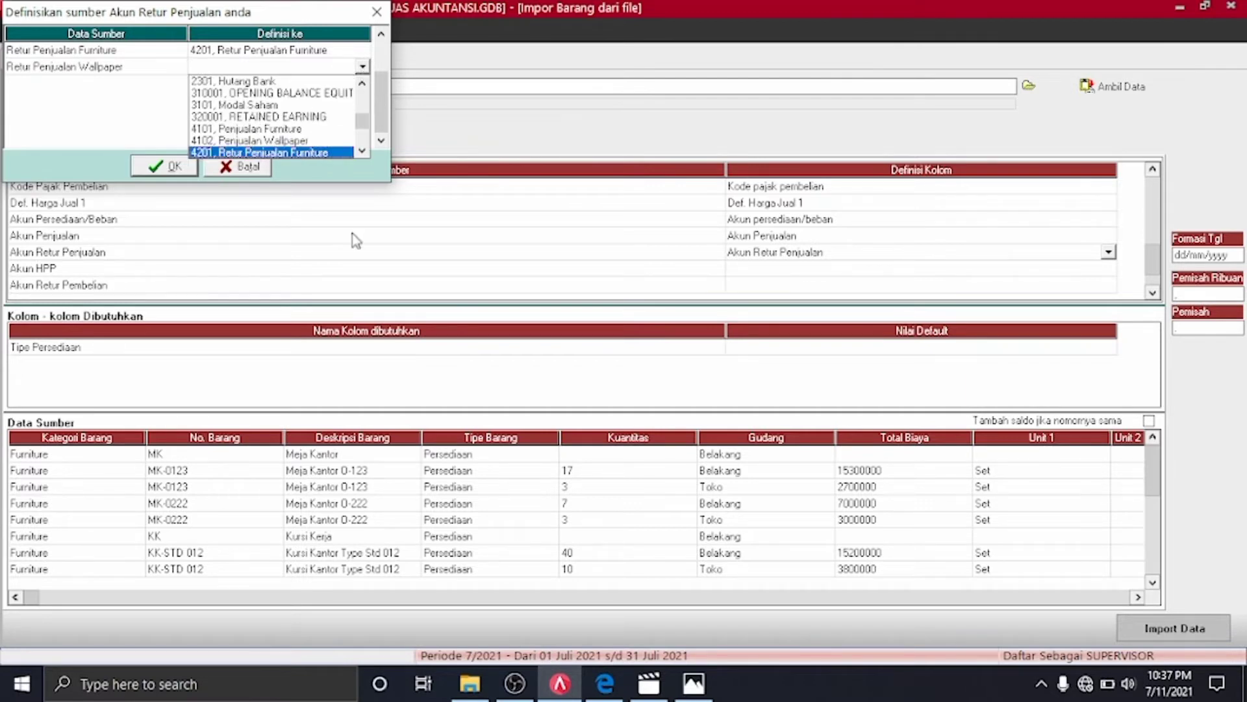
{"action": "left_click", "coordinate": [362, 151]}
{"action": "left_click", "coordinate": [326, 153]}
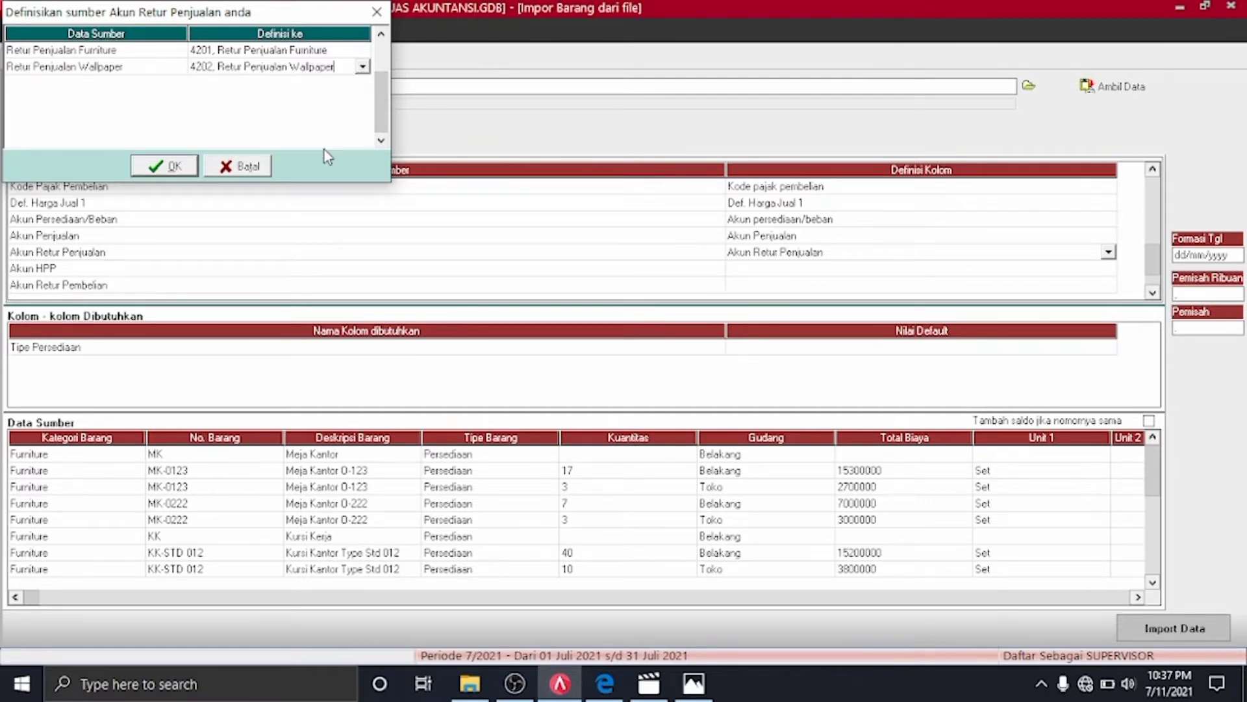
{"action": "left_click", "coordinate": [170, 166]}
{"action": "left_click", "coordinate": [1111, 269]}
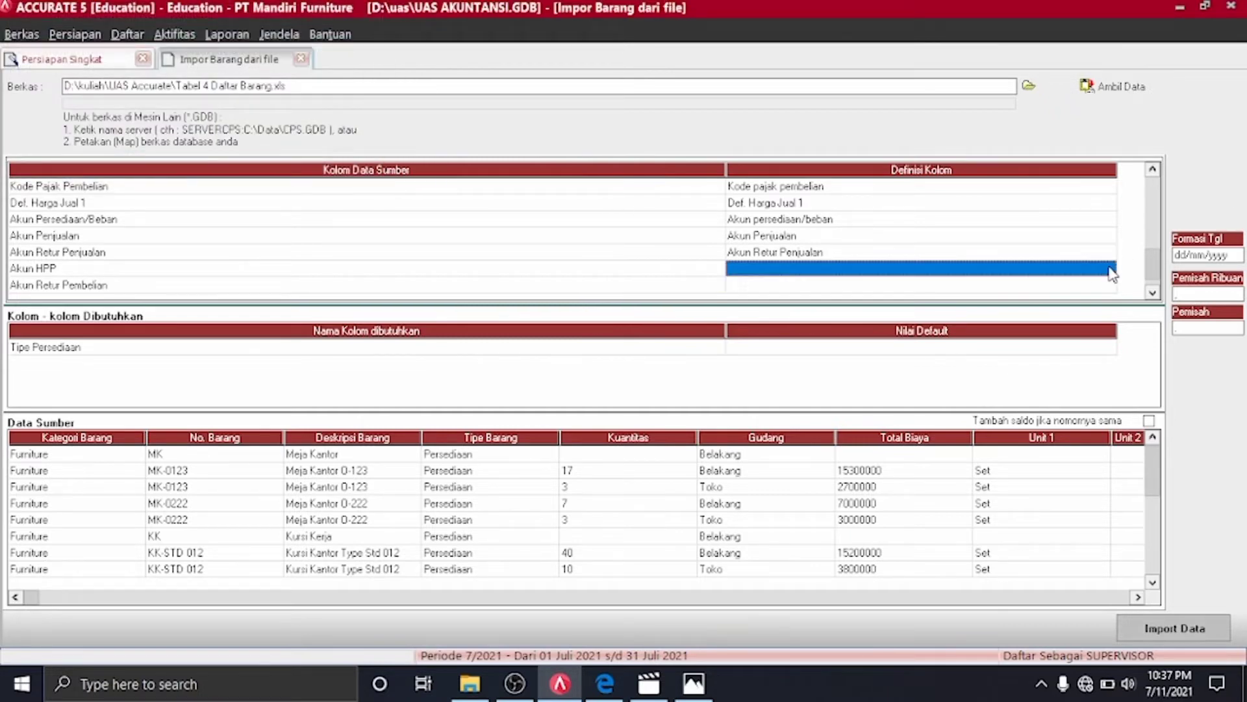
Set the Akun HPP column definition to Akun HPP, discarding the mistaken Diskon barang penjualan choice
{"action": "left_click", "coordinate": [1111, 269]}
{"action": "left_click", "coordinate": [1109, 269]}
{"action": "type", "text": "ak"}
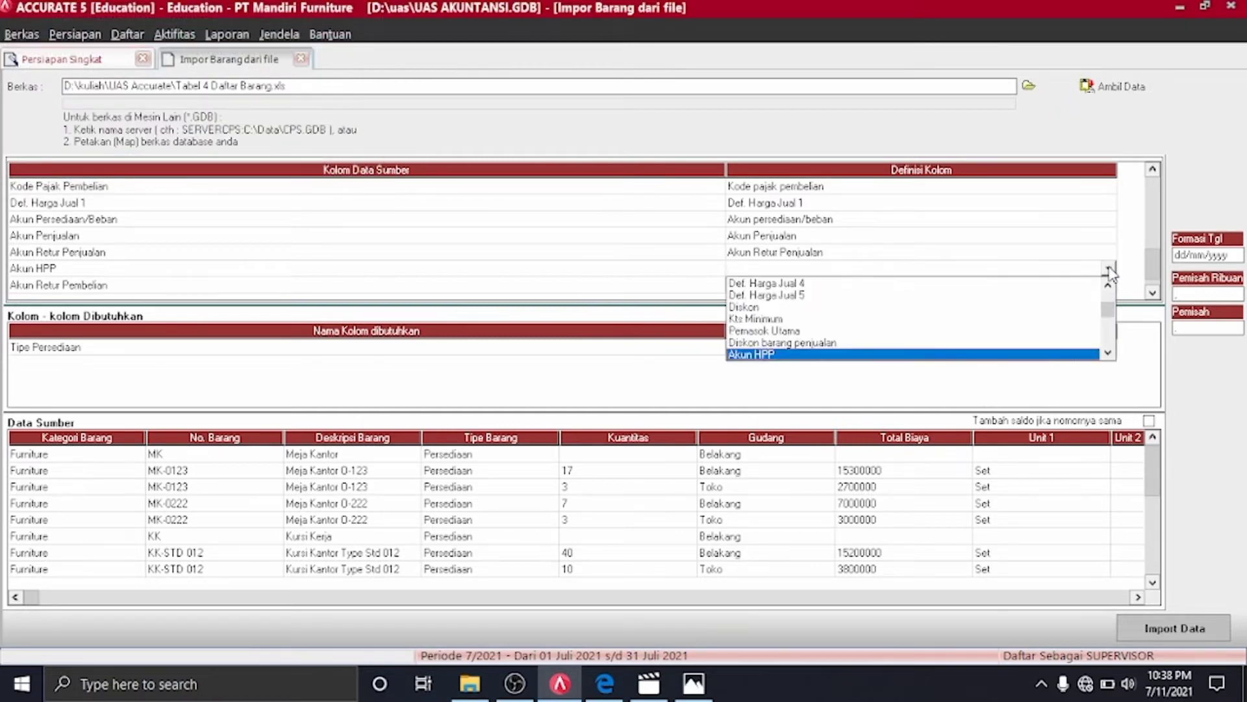
{"action": "left_click", "coordinate": [1035, 343]}
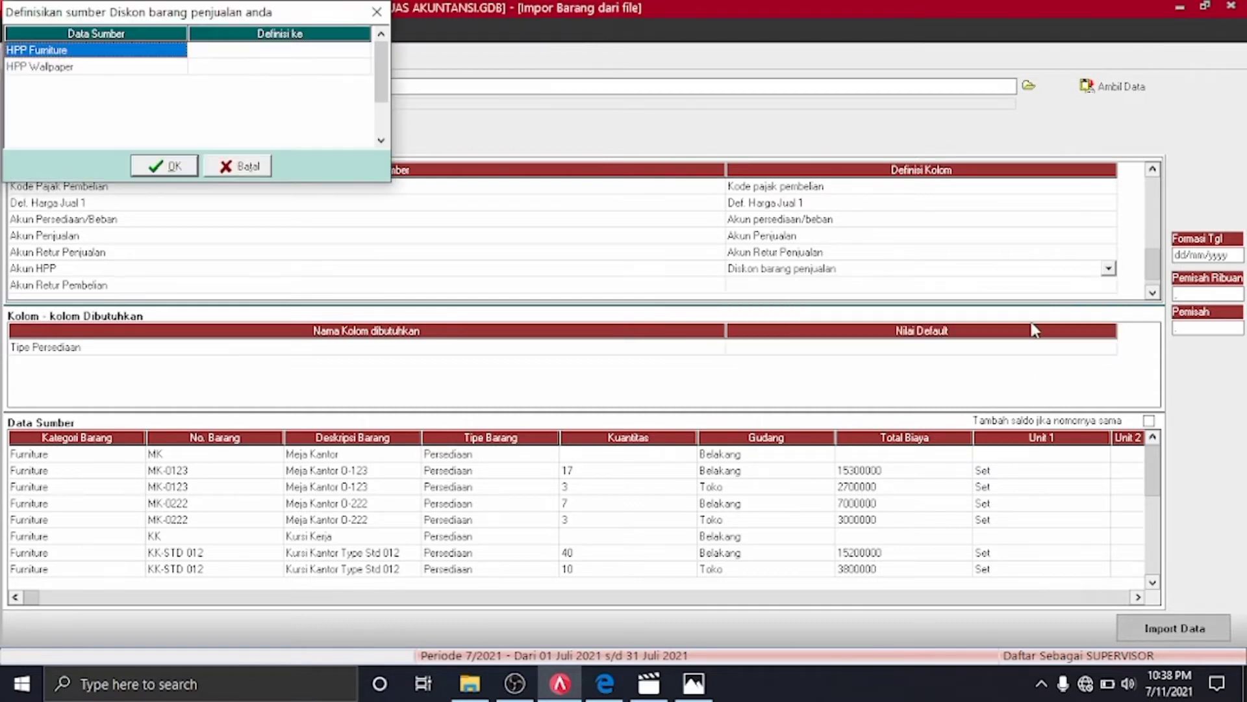
{"action": "left_click", "coordinate": [376, 11]}
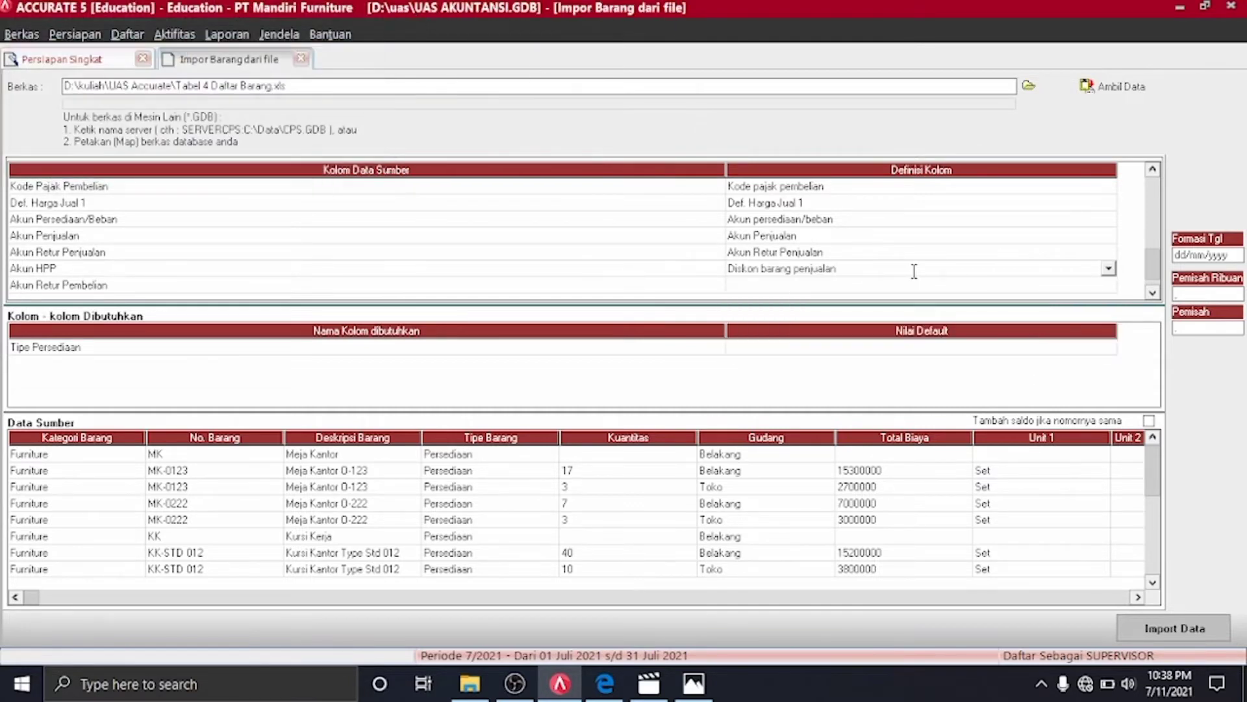
{"action": "left_click", "coordinate": [1108, 270]}
{"action": "key", "text": "Down"}
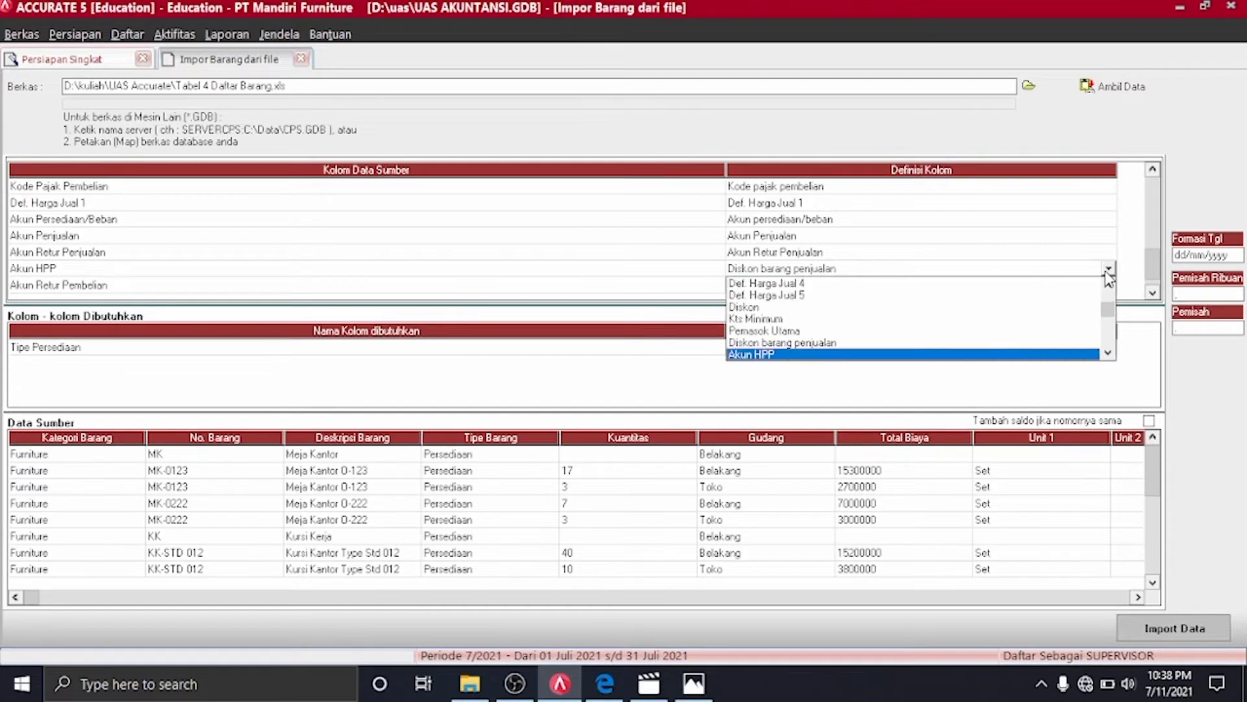
{"action": "left_click", "coordinate": [958, 354]}
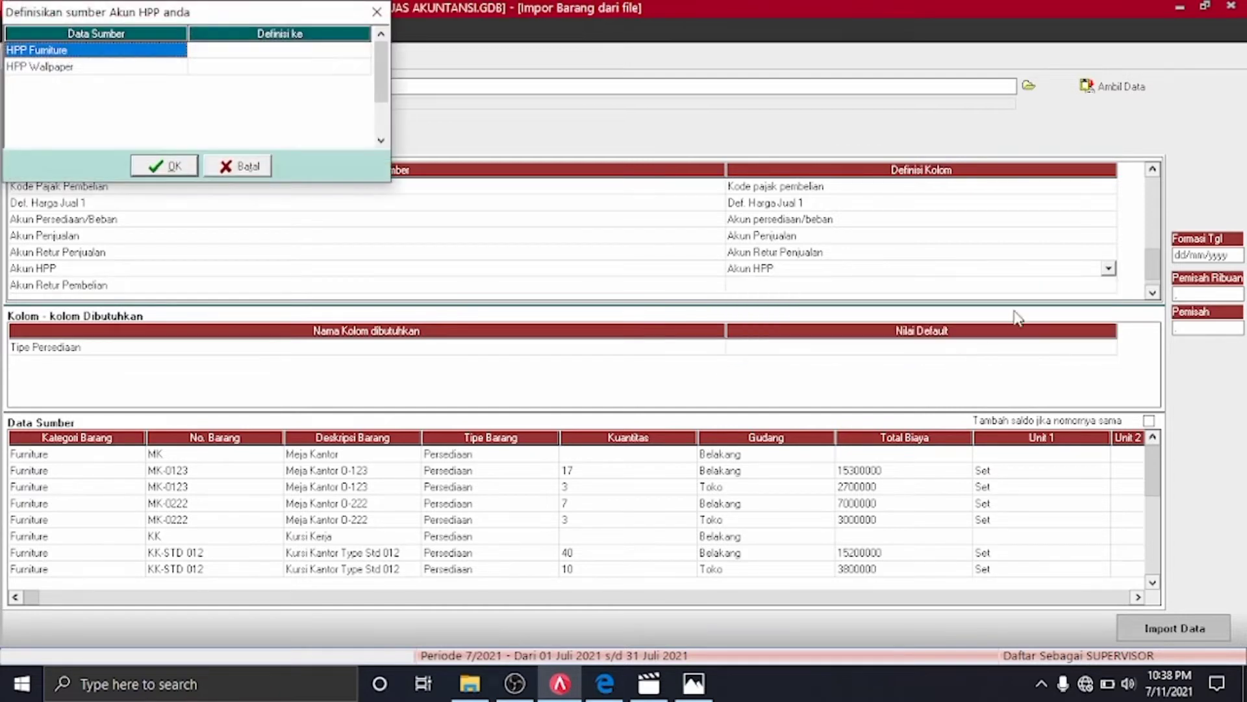
Assign 5101 to HPP Furniture and 5102 to HPP Wallpaper, then confirm with OK
{"action": "left_click", "coordinate": [357, 50]}
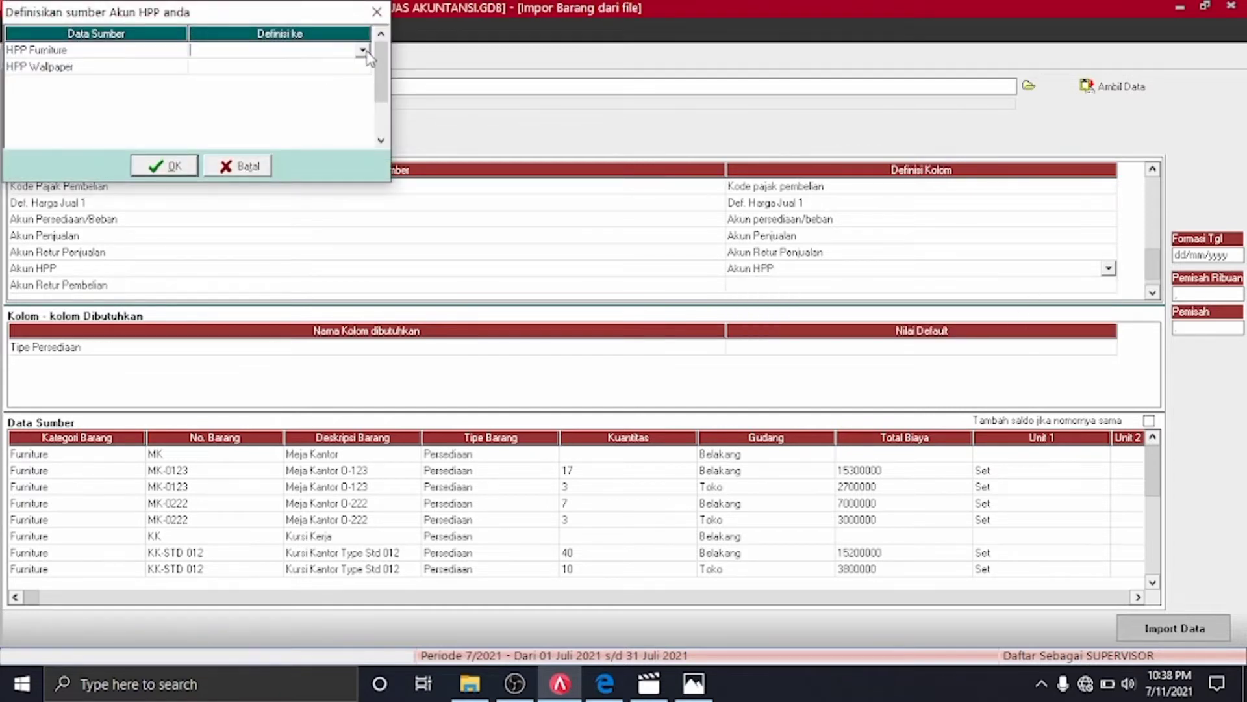
{"action": "left_click", "coordinate": [363, 50]}
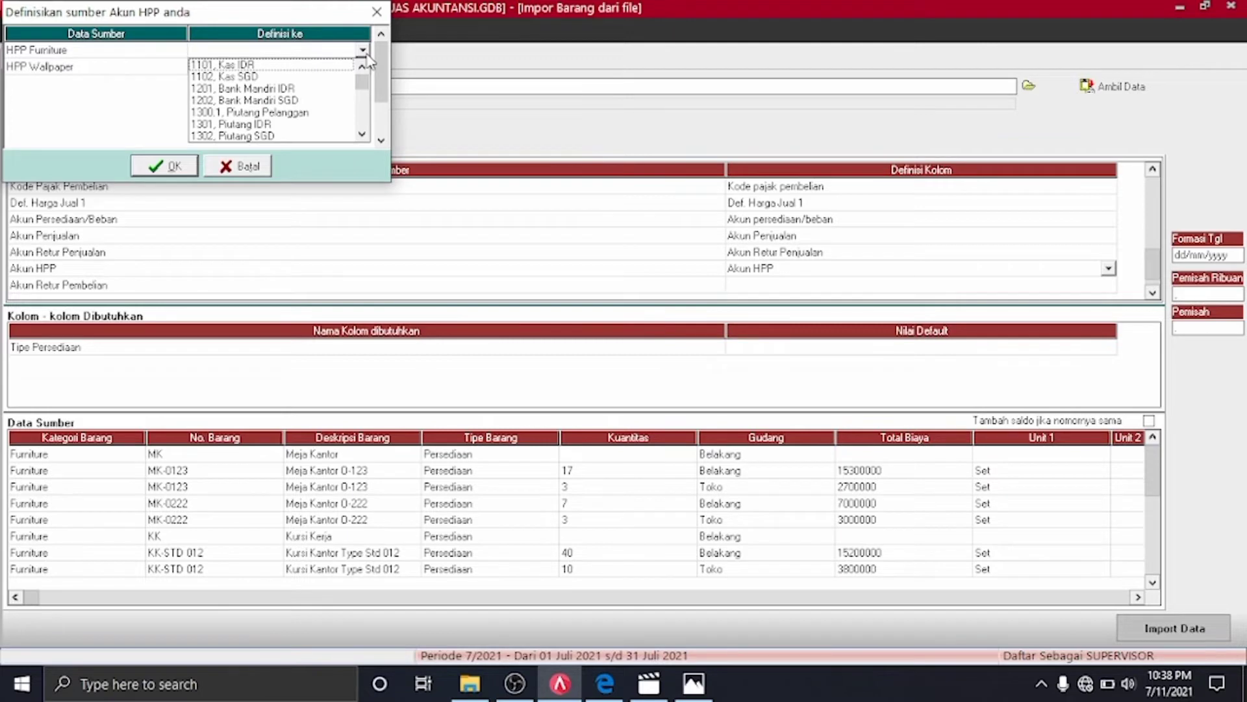
{"action": "left_click", "coordinate": [363, 134]}
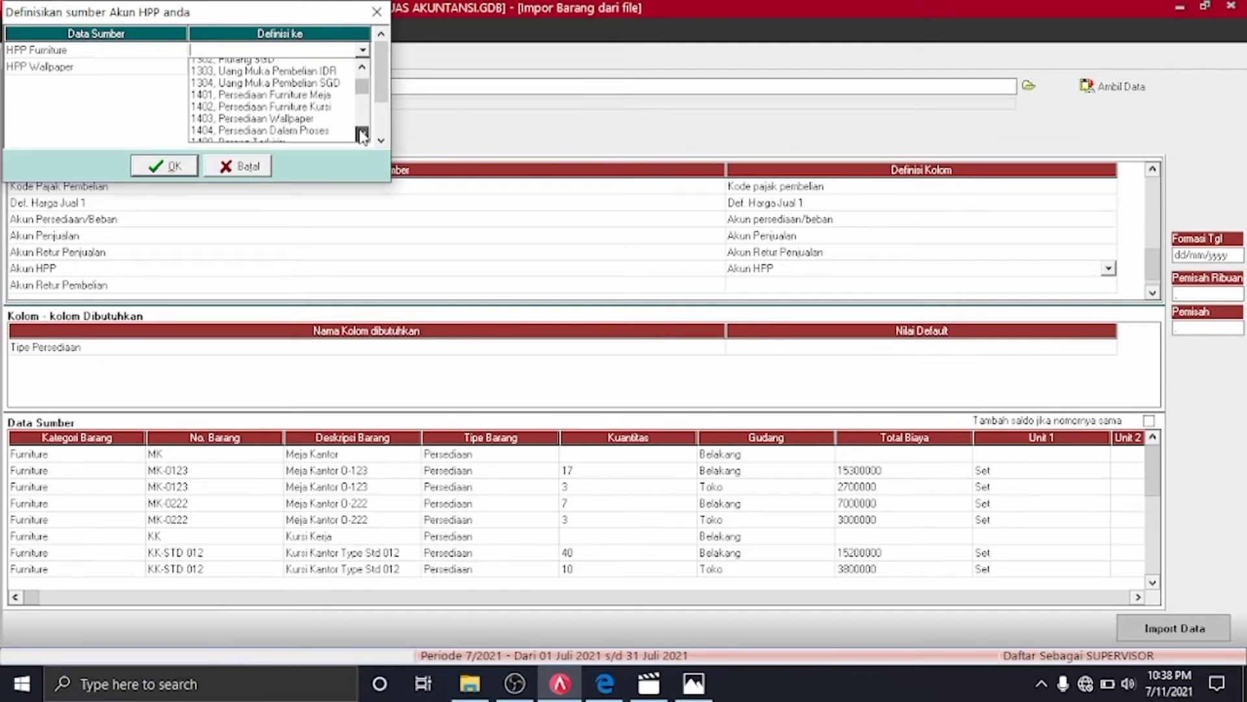
{"action": "left_click_drag", "start_coordinate": [362, 135], "coordinate": [363, 139]}
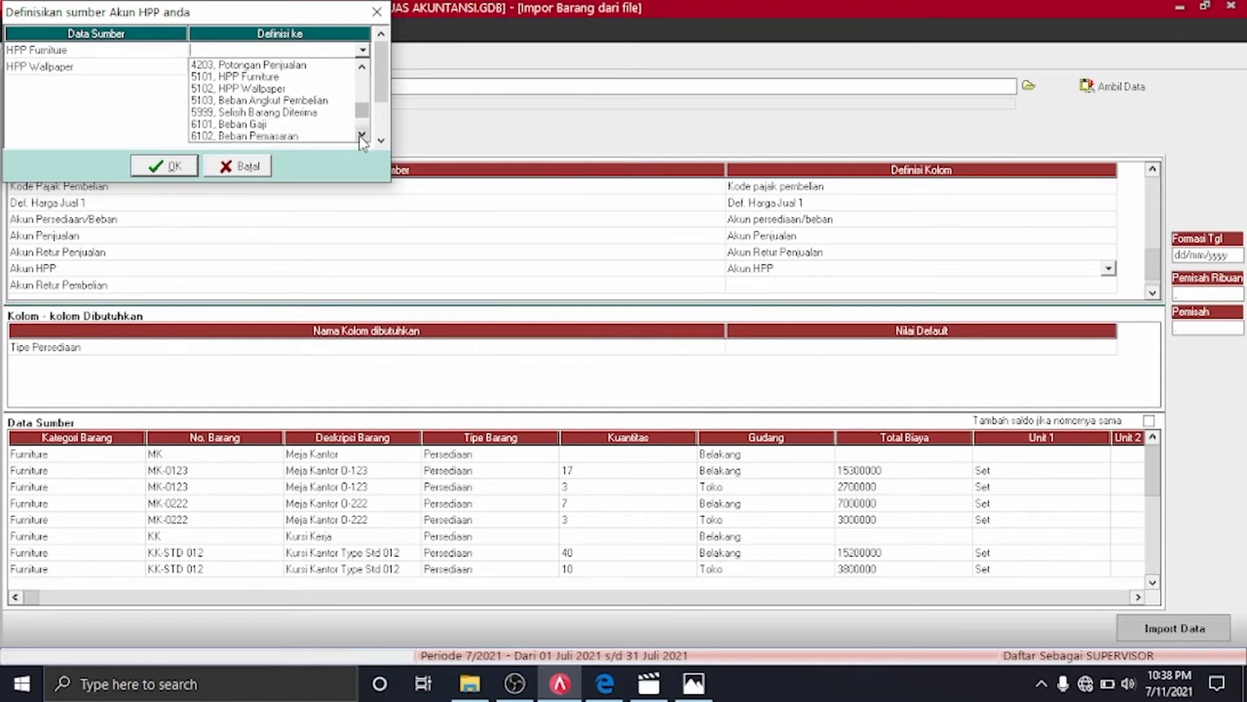
{"action": "left_click", "coordinate": [266, 76]}
{"action": "left_click", "coordinate": [363, 67]}
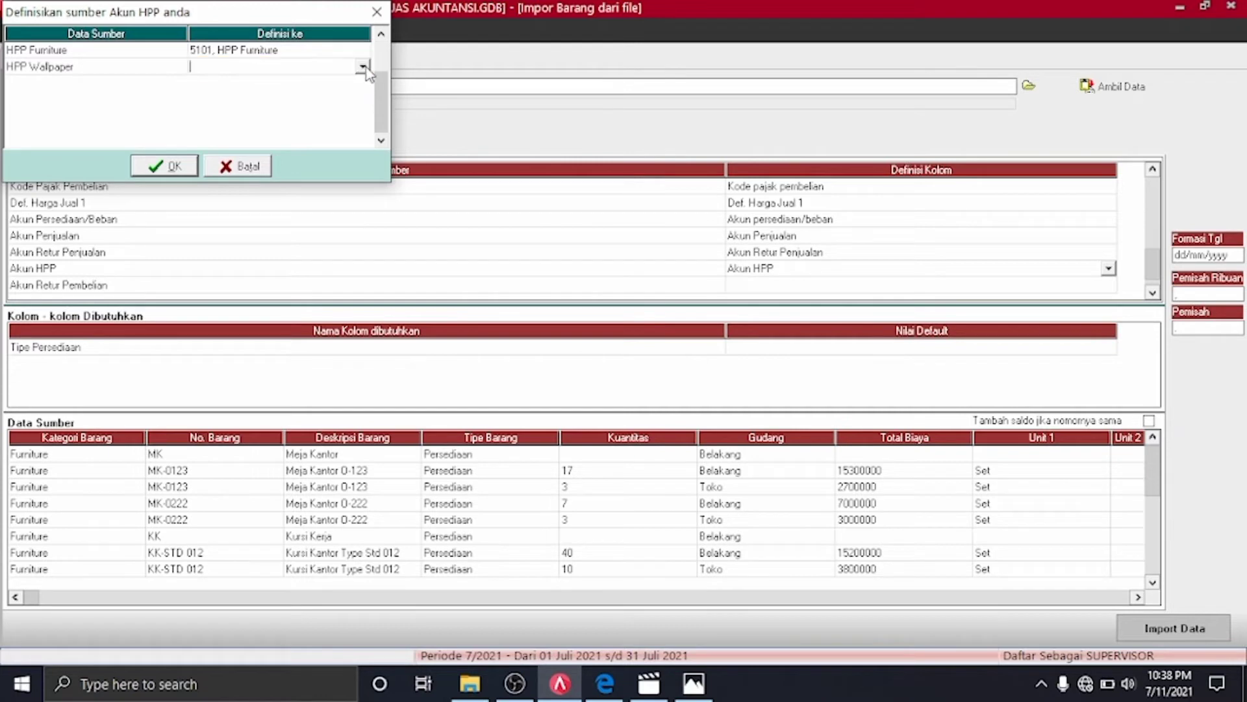
{"action": "left_click", "coordinate": [362, 65]}
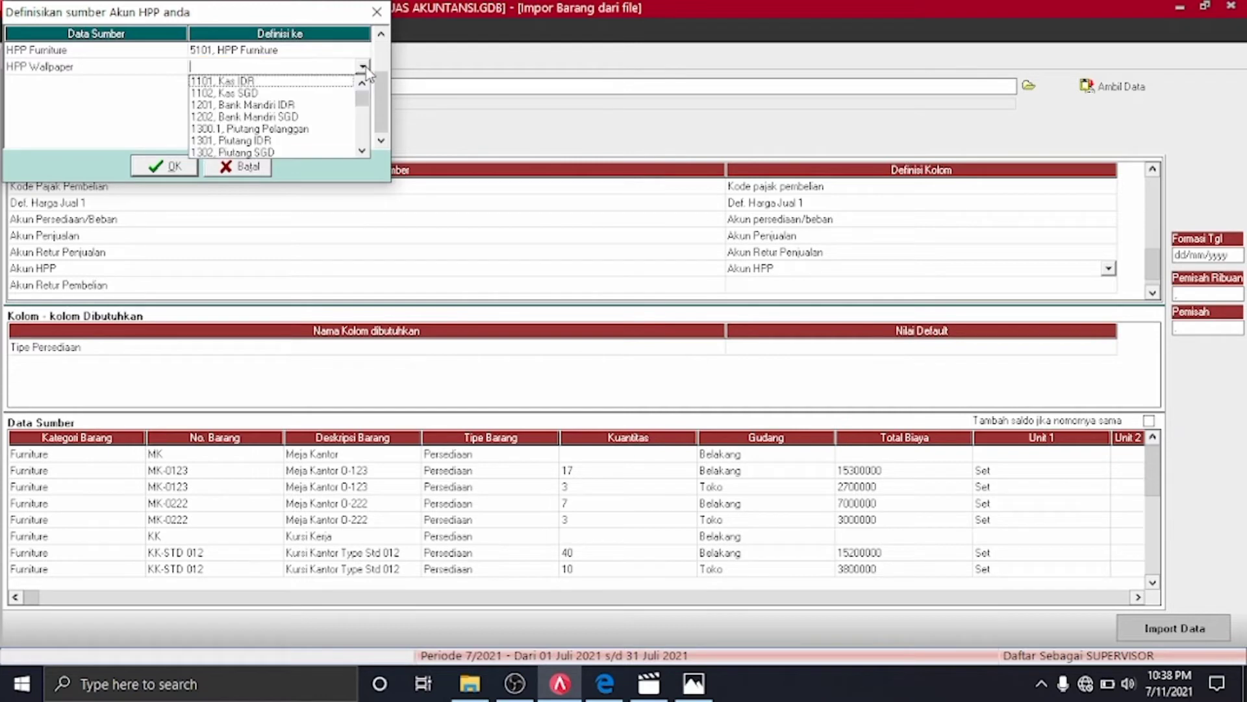
{"action": "left_click", "coordinate": [362, 151]}
{"action": "left_click", "coordinate": [286, 152]}
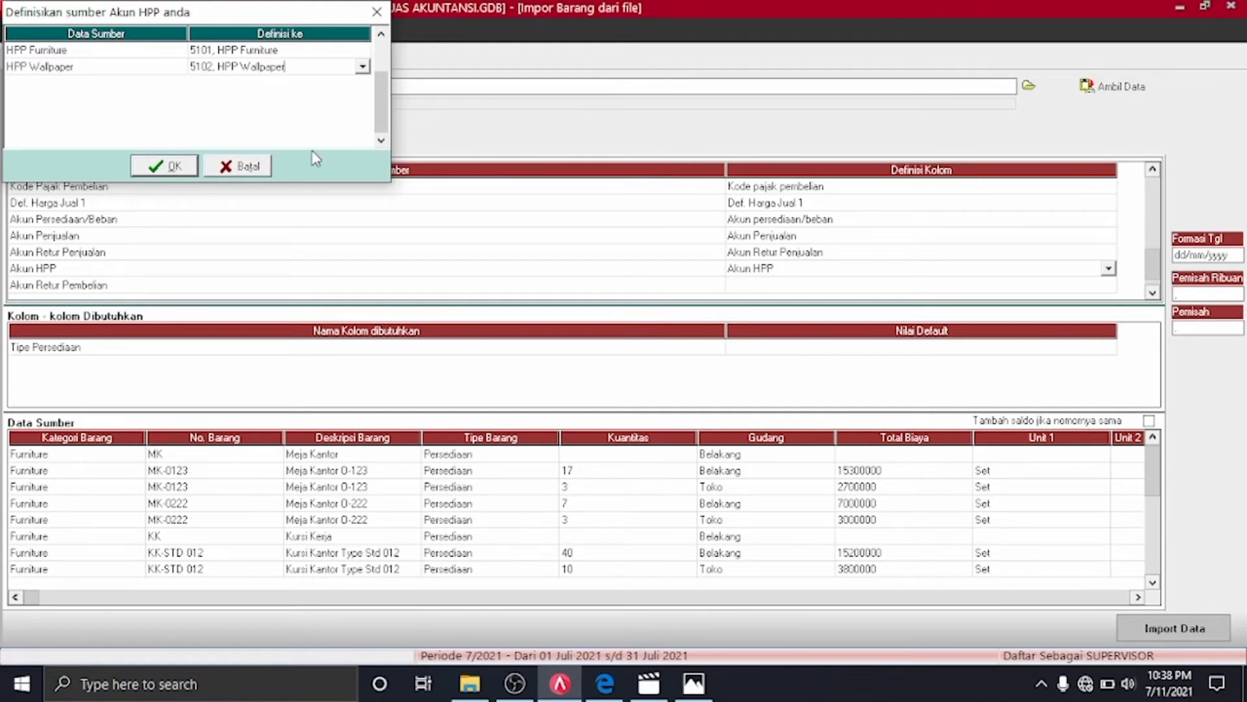
{"action": "left_click", "coordinate": [167, 166]}
{"action": "left_click", "coordinate": [1113, 286]}
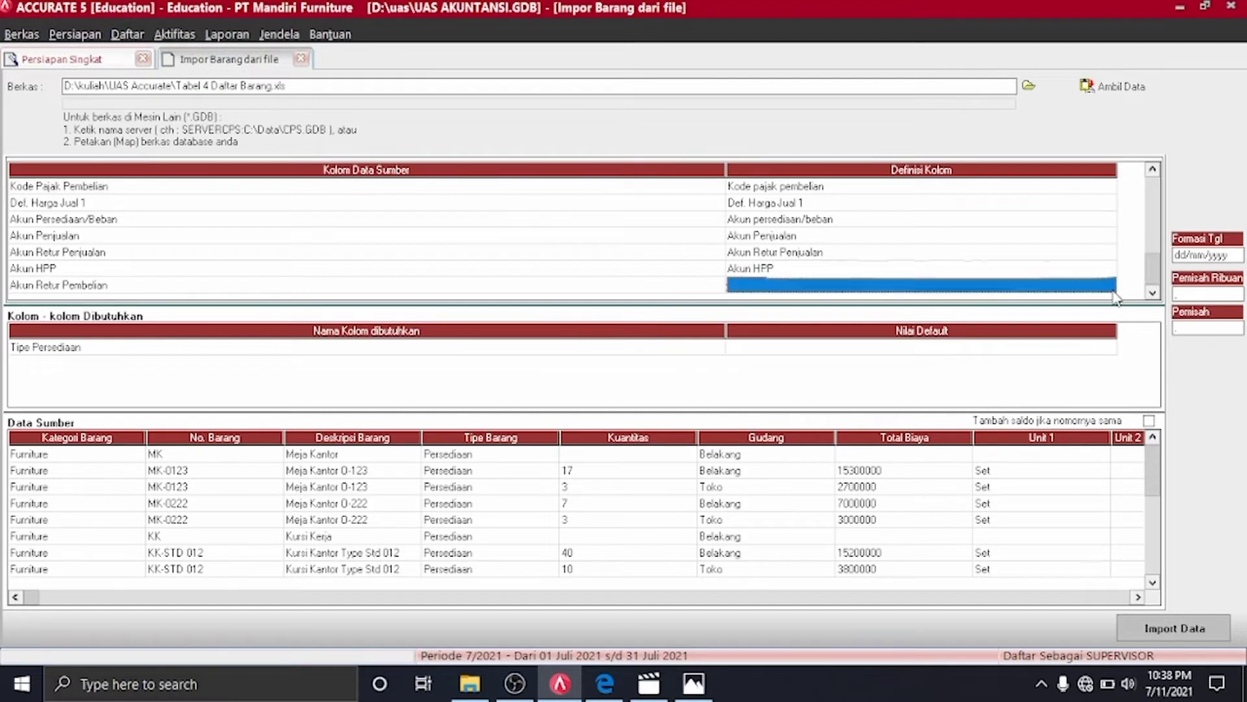
Set the Akun Retur Pembelian column definition to Akun retur Pembelian
{"action": "left_click", "coordinate": [1108, 284]}
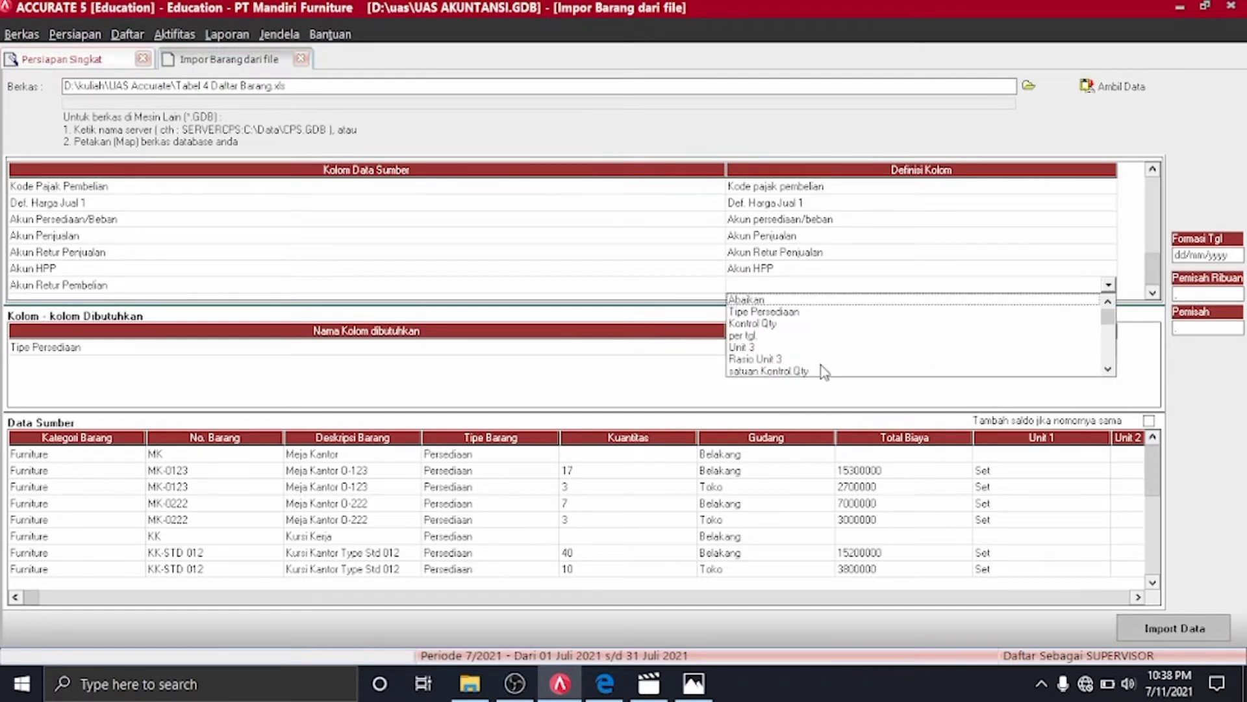
{"action": "key", "text": "a"}
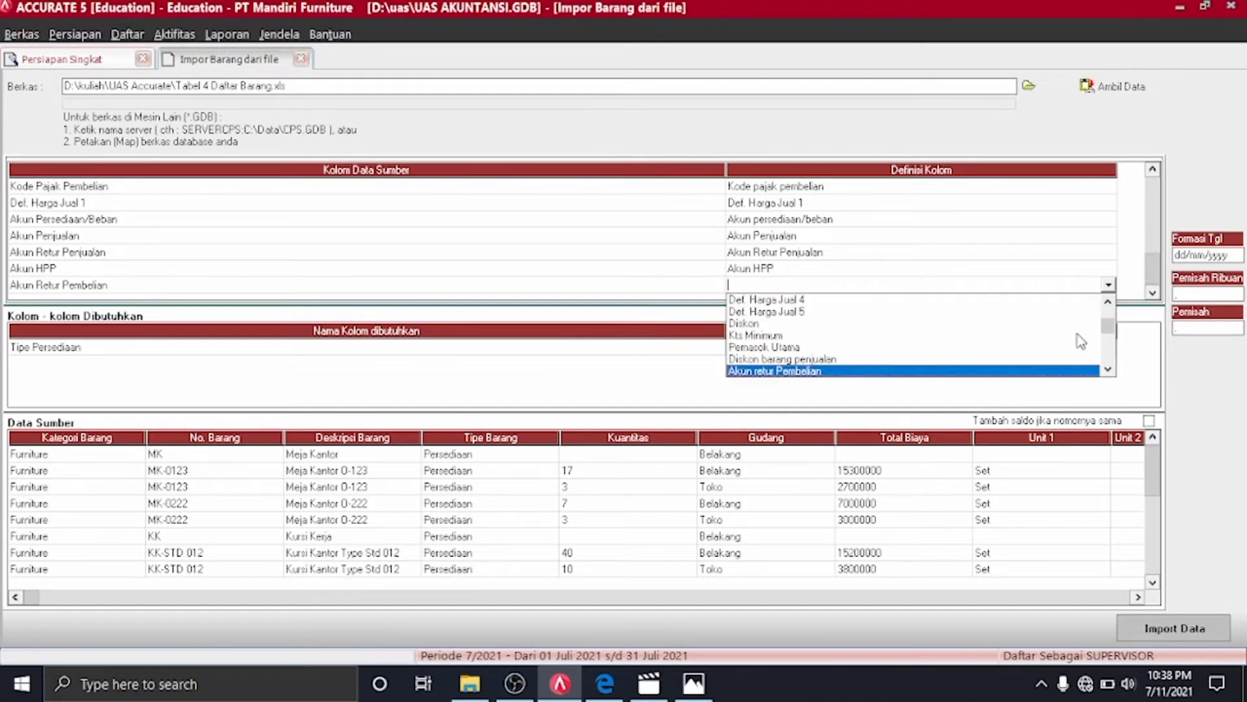
{"action": "left_click", "coordinate": [1013, 372]}
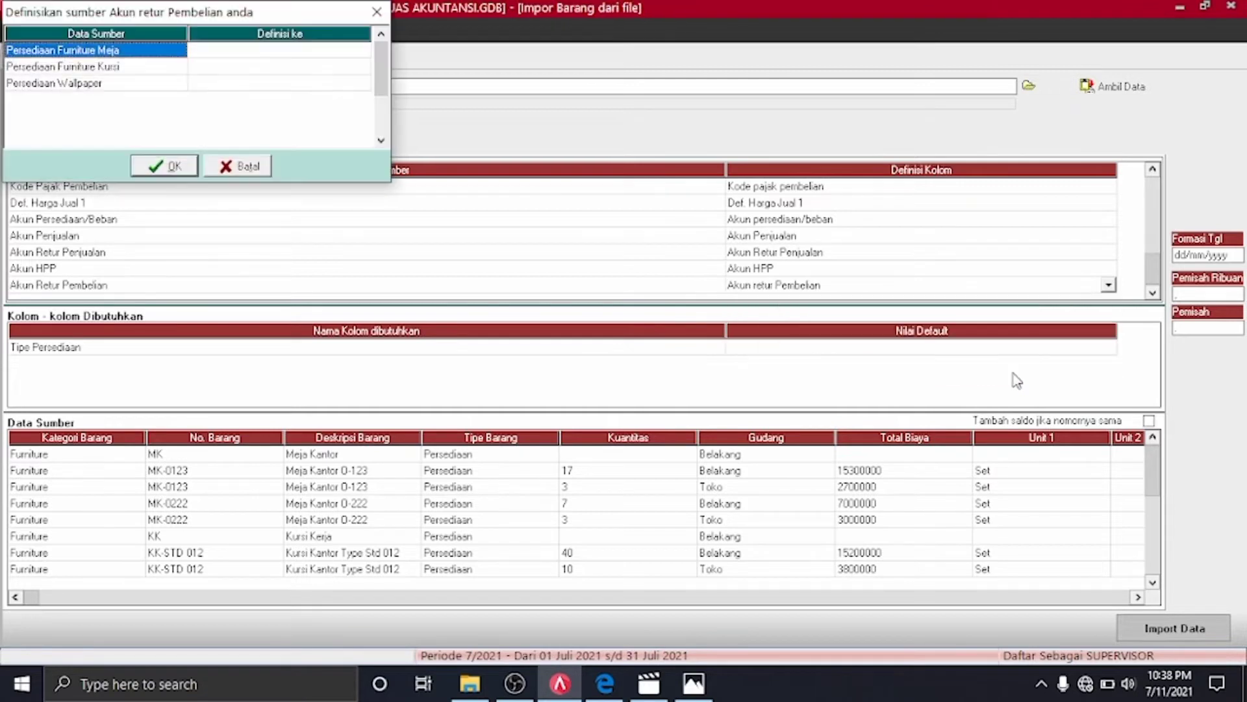
Assign 1401 to Persediaan Furniture Meja and 1402 to Persediaan Furniture Kursi
{"action": "left_click", "coordinate": [356, 53]}
{"action": "left_click", "coordinate": [361, 50]}
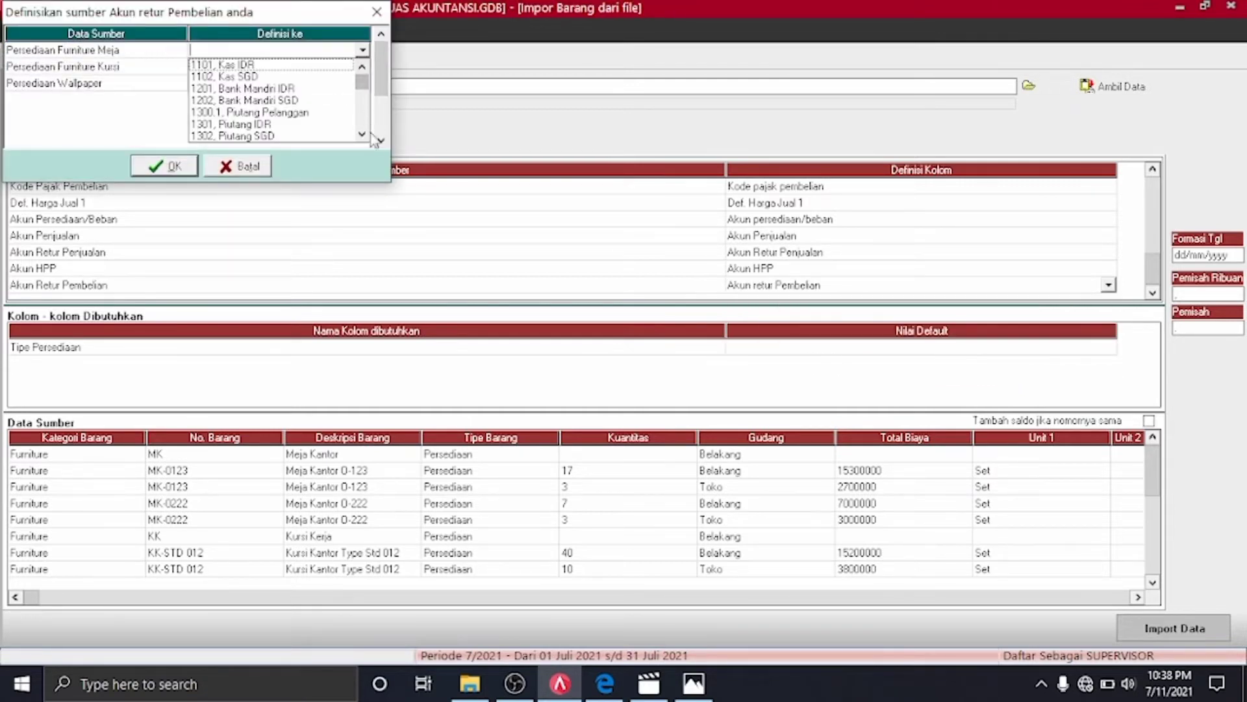
{"action": "scroll", "coordinate": [369, 138], "scroll_direction": "down", "scroll_amount": 3}
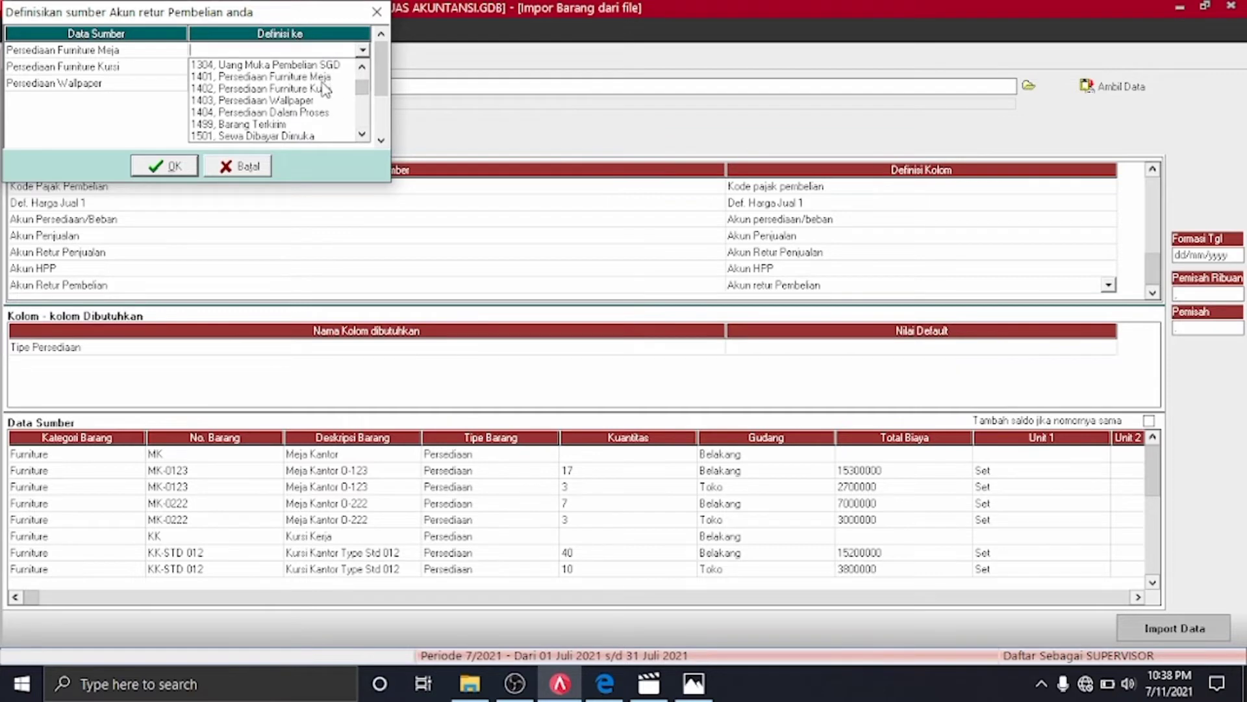
{"action": "left_click", "coordinate": [321, 78]}
{"action": "left_click", "coordinate": [361, 67]}
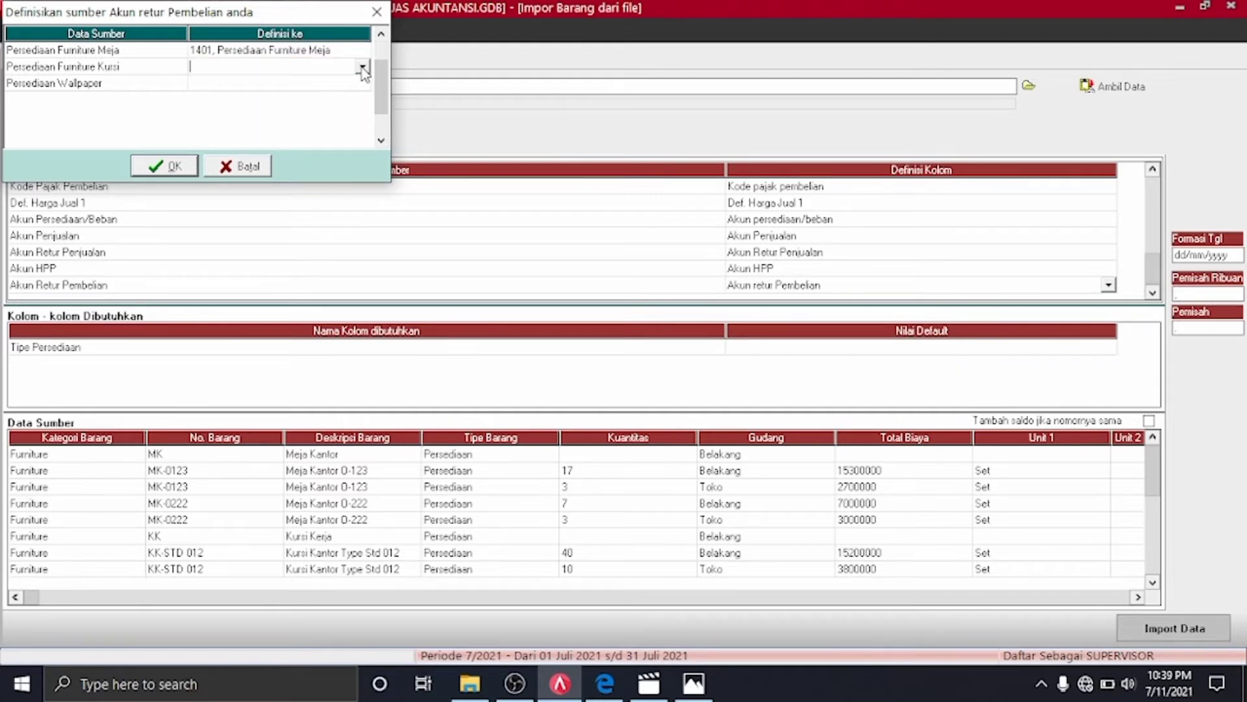
{"action": "left_click", "coordinate": [362, 67]}
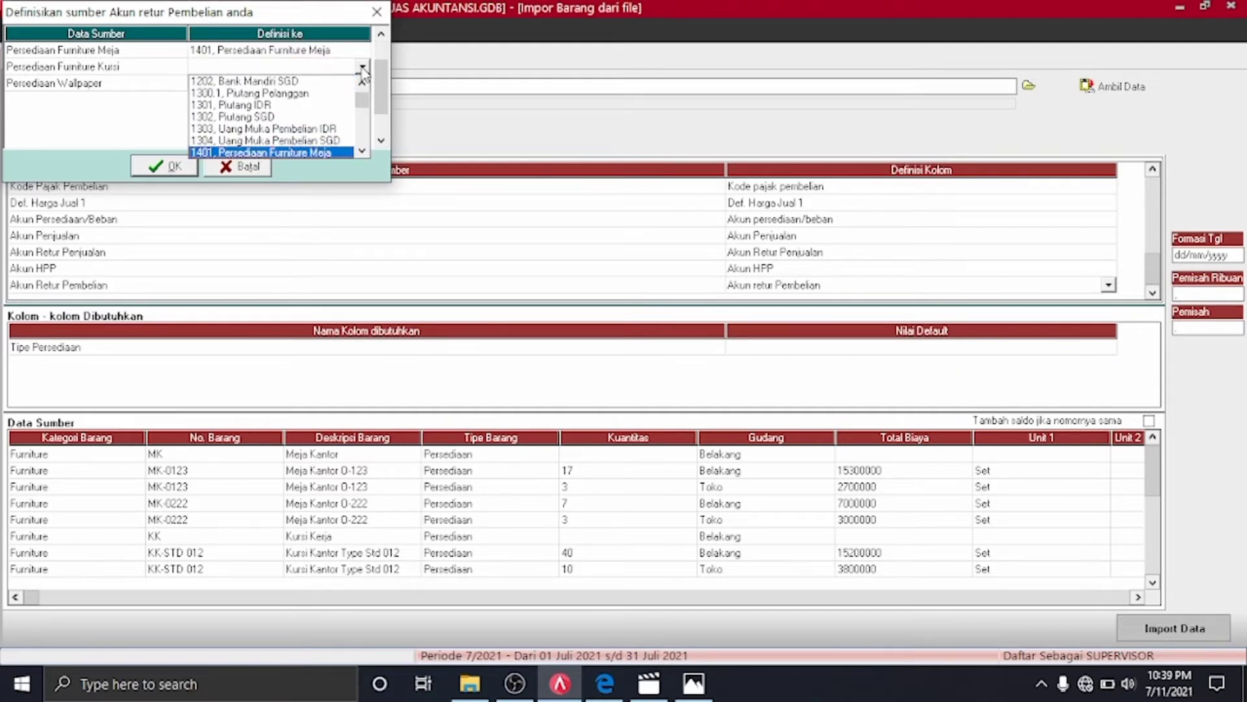
{"action": "left_click", "coordinate": [362, 150]}
{"action": "left_click", "coordinate": [362, 150]}
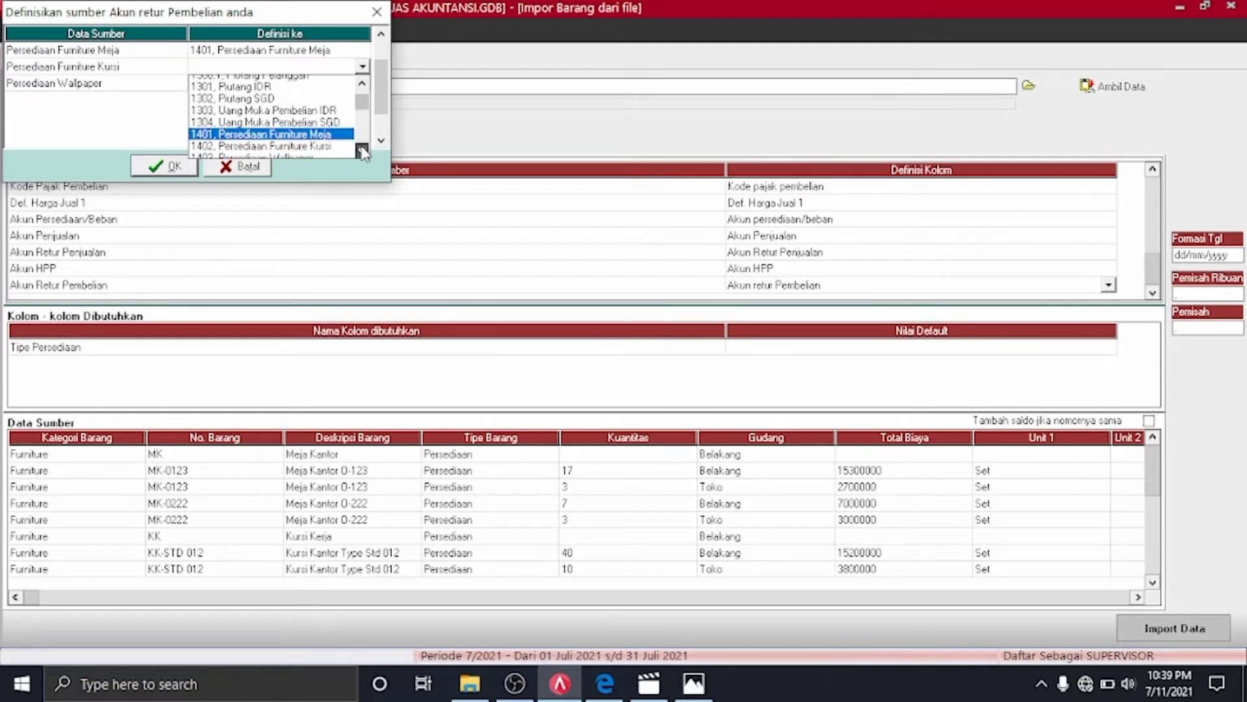
{"action": "left_click", "coordinate": [331, 142]}
Assign 1403 to Persediaan Wallpaper and confirm the purchase-return mapping with OK
{"action": "left_click", "coordinate": [361, 83]}
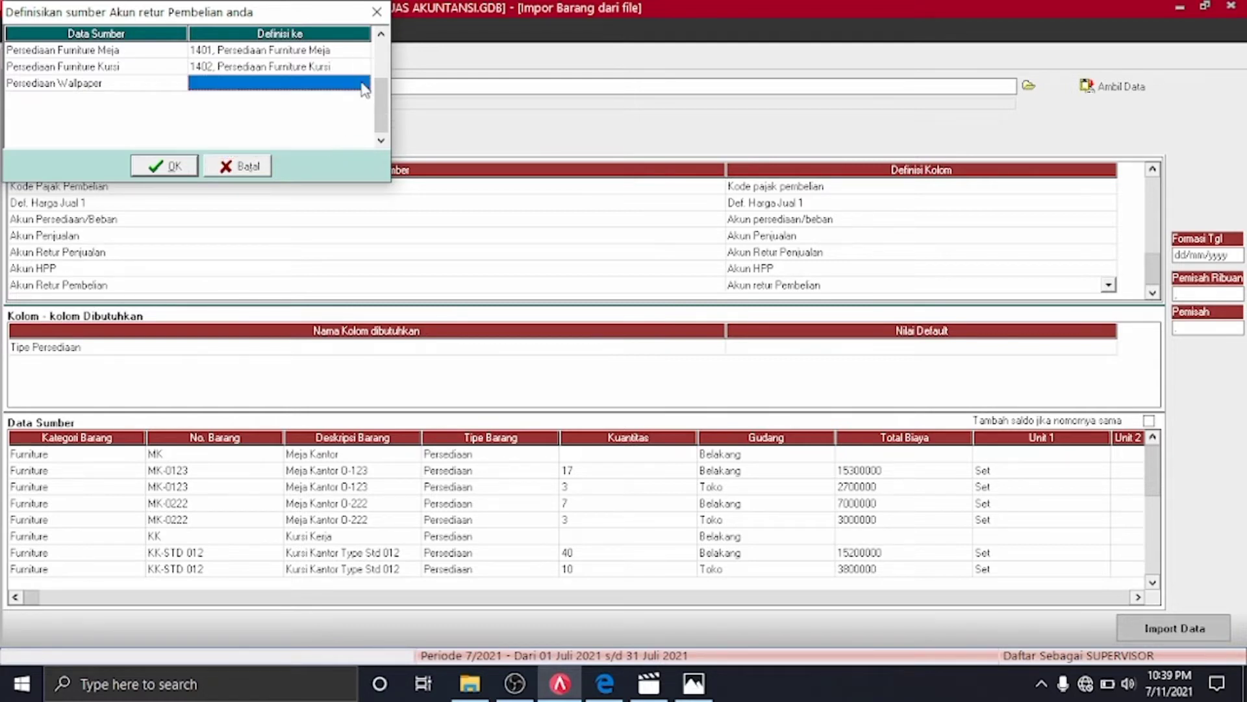
{"action": "left_click", "coordinate": [363, 84]}
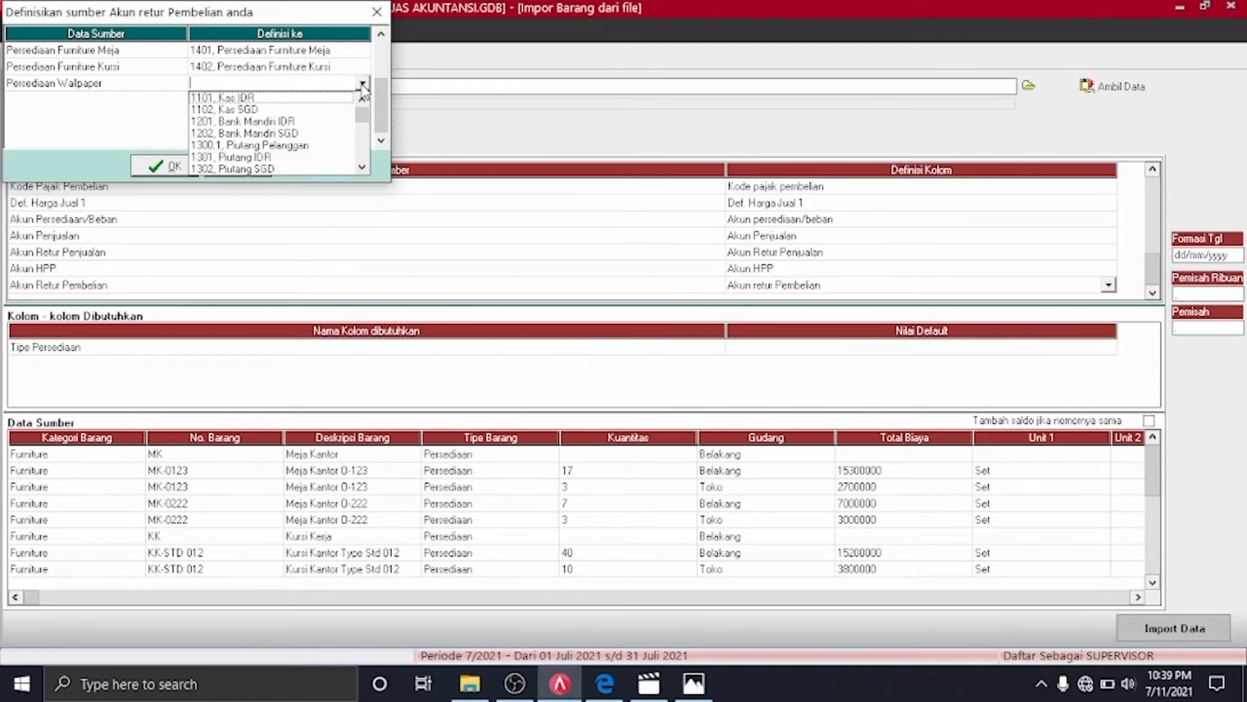
{"action": "left_click", "coordinate": [362, 167]}
{"action": "left_click", "coordinate": [361, 167]}
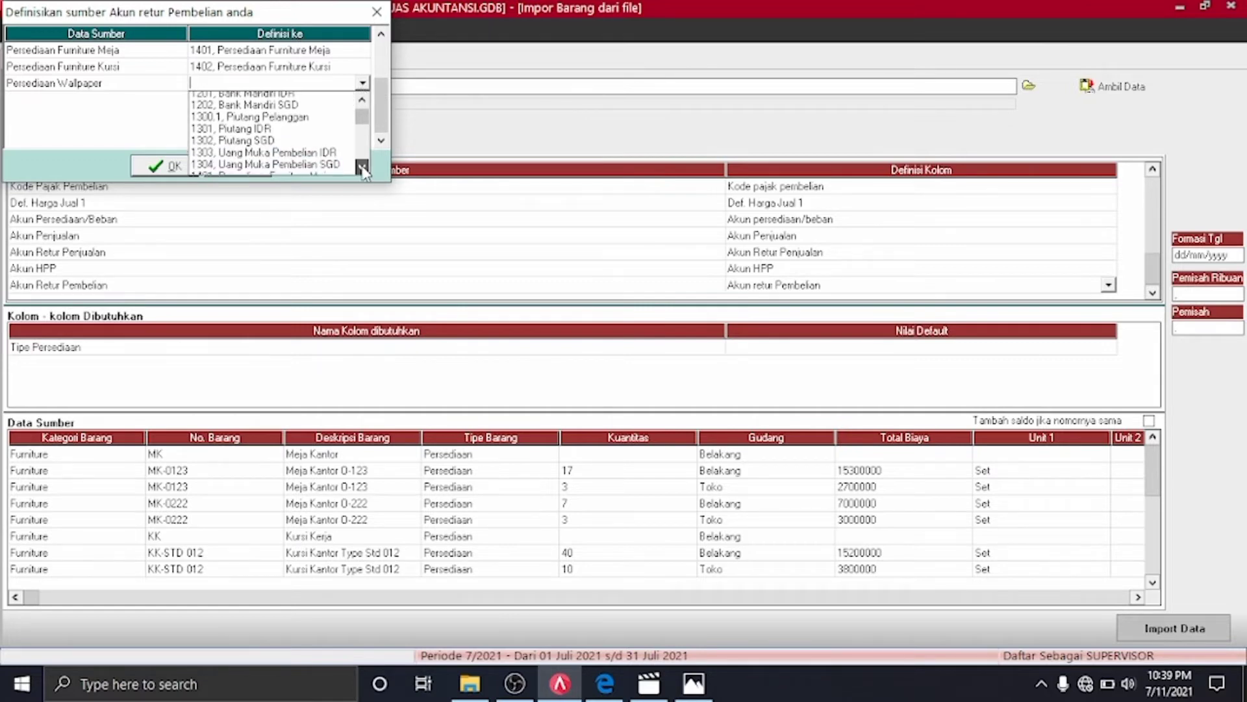
{"action": "left_click", "coordinate": [362, 167]}
{"action": "left_click", "coordinate": [361, 167]}
{"action": "left_click", "coordinate": [362, 167]}
{"action": "left_click", "coordinate": [362, 167]}
{"action": "left_click", "coordinate": [362, 167]}
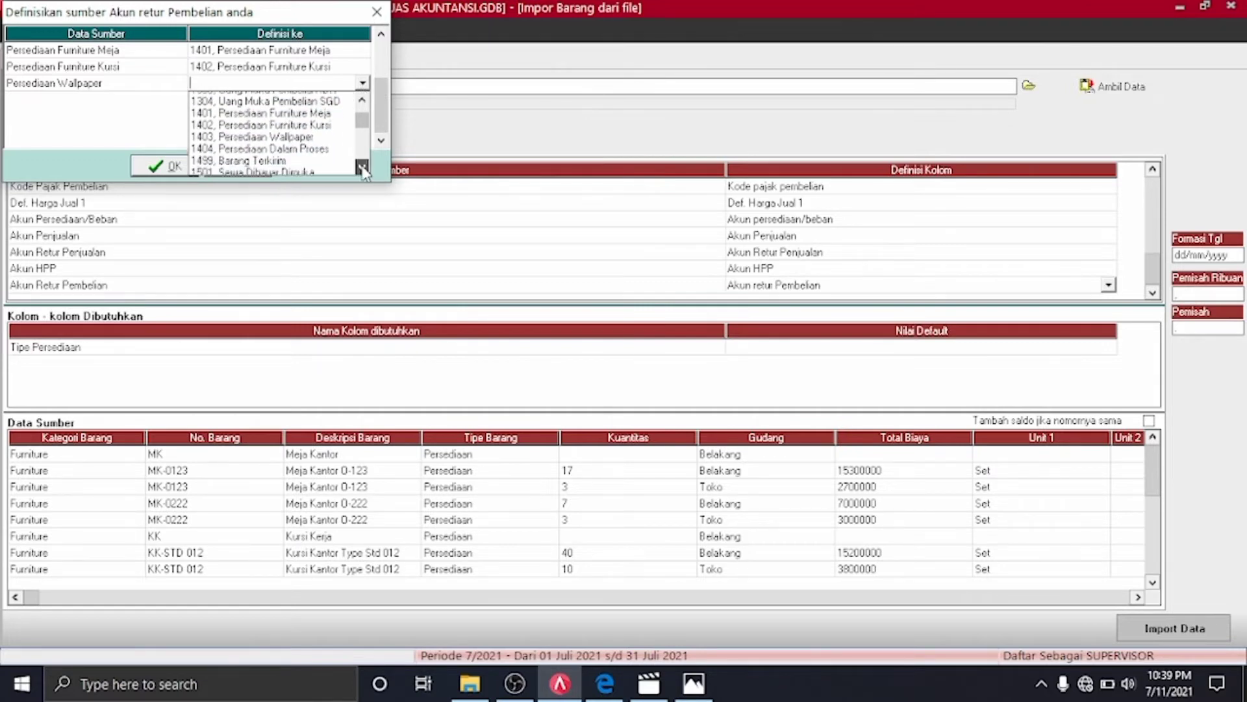
{"action": "left_click", "coordinate": [362, 167]}
{"action": "left_click", "coordinate": [294, 122]}
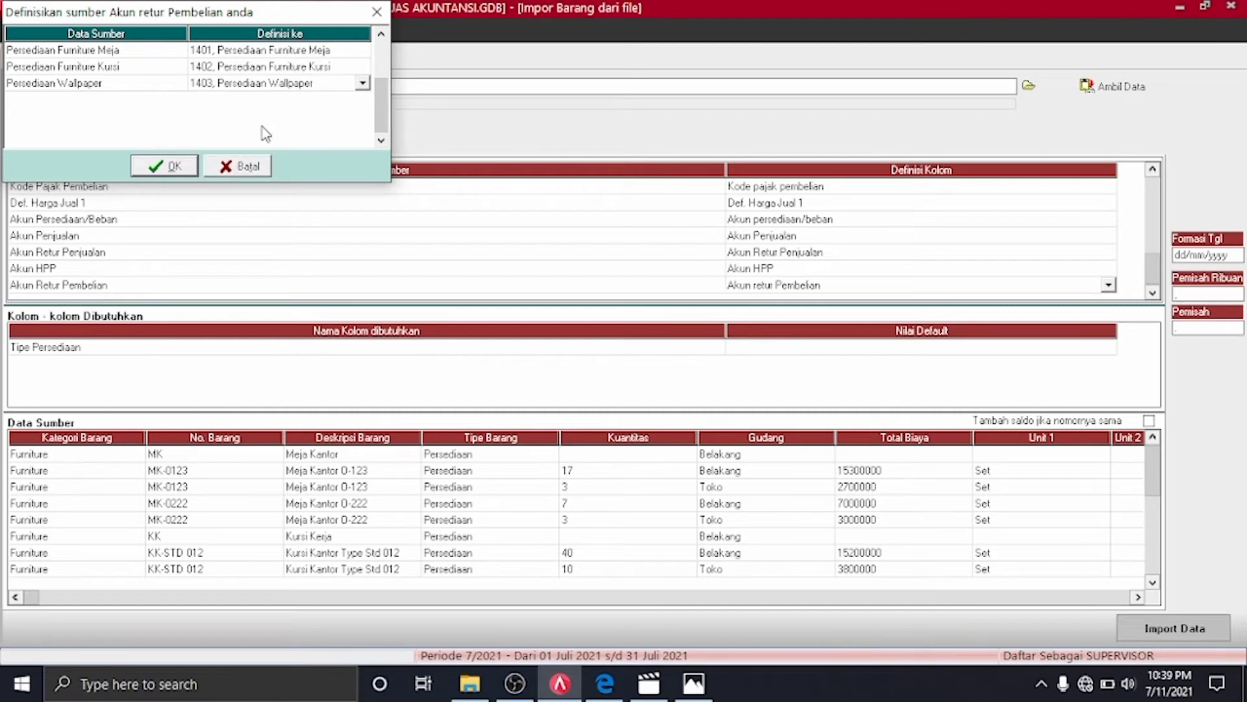
{"action": "left_click", "coordinate": [168, 166]}
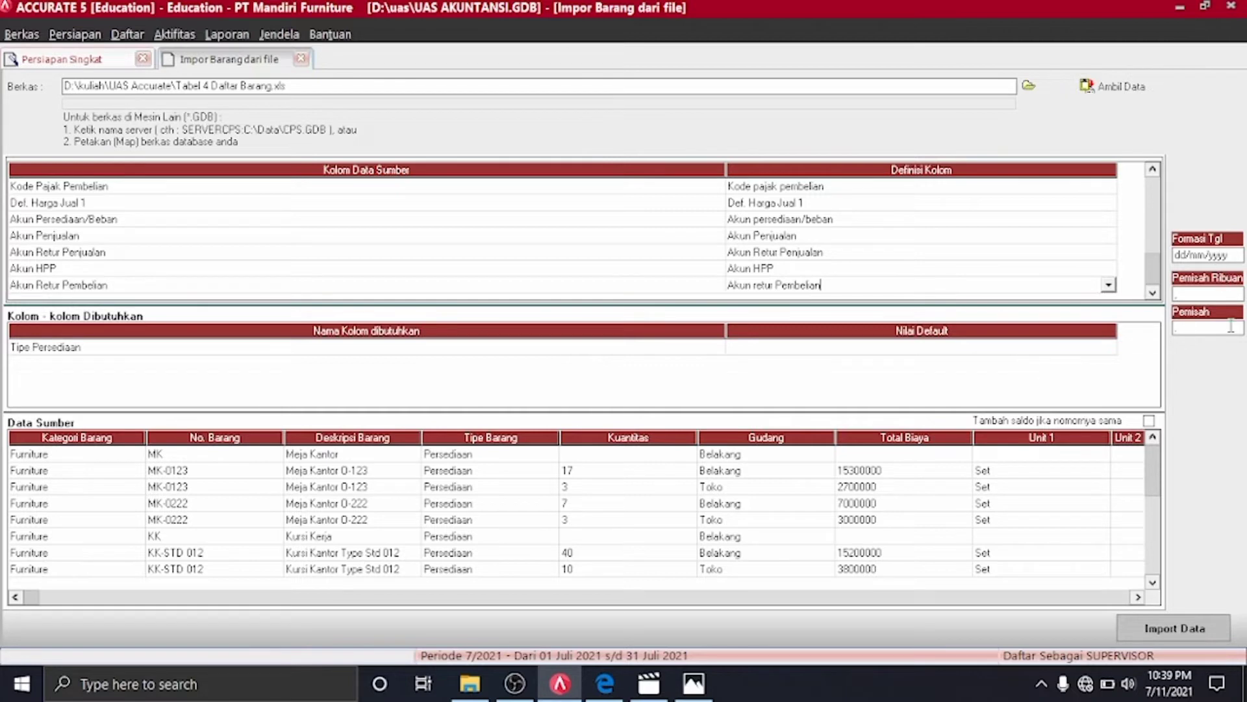
Set the date format to mm/dd/yyyy, add to balances for repeated item numbers, and run the import
{"action": "left_click", "coordinate": [1209, 263]}
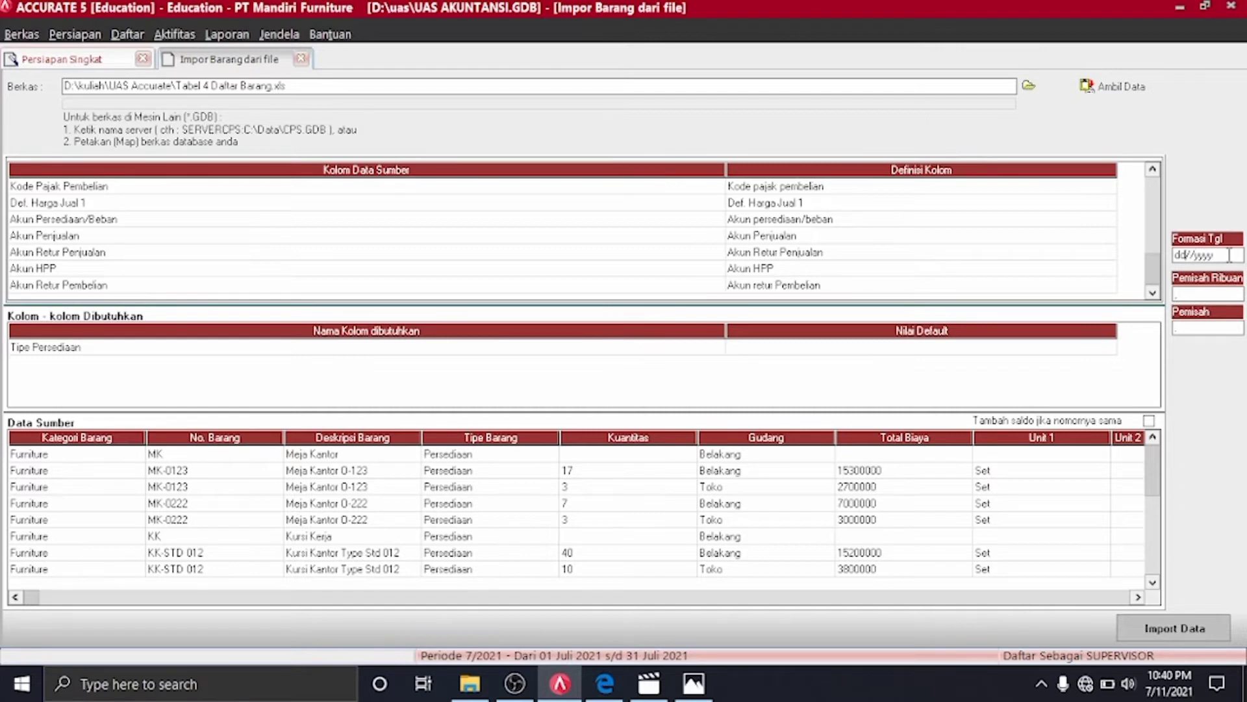
{"action": "key", "text": "BackSpace"}
{"action": "key", "text": "BackSpace"}
{"action": "type", "text": "mm/dd"}
{"action": "left_click", "coordinate": [1148, 420]}
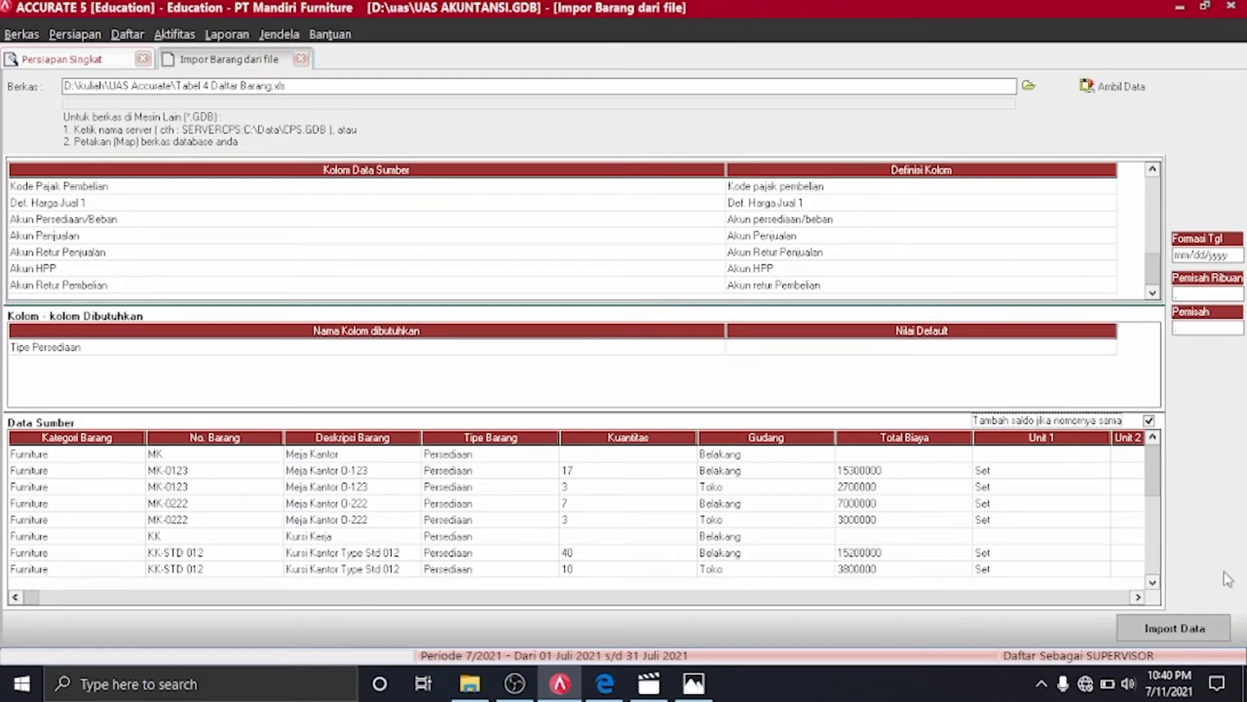
{"action": "left_click", "coordinate": [1176, 628]}
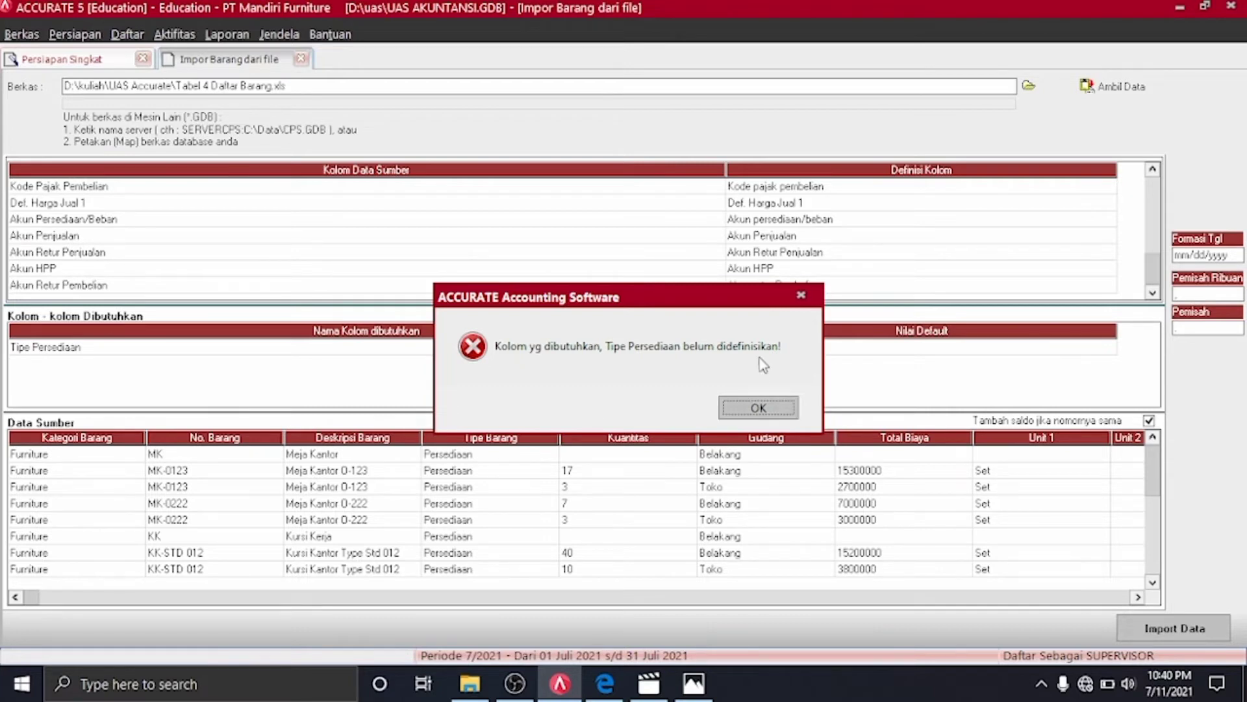
Dismiss the Tipe Persediaan error, default it to Barang Jadi, and import all 13 items
{"action": "left_click", "coordinate": [759, 409]}
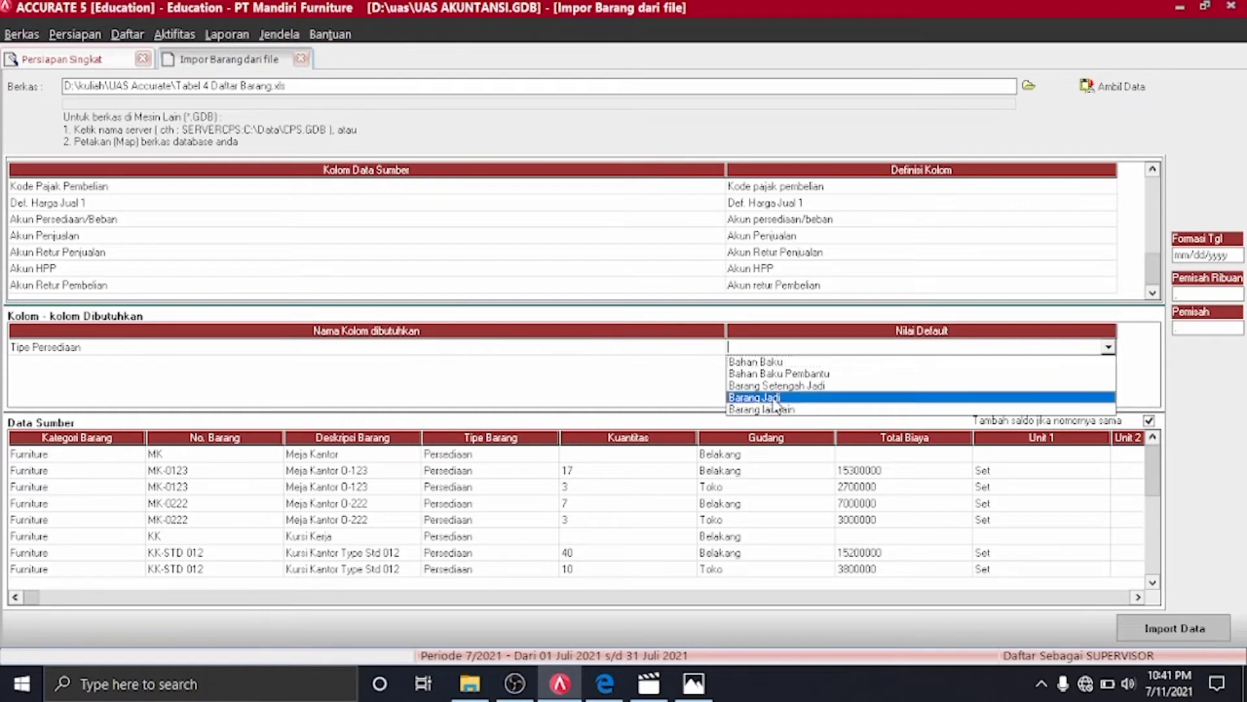
{"action": "left_click", "coordinate": [775, 398]}
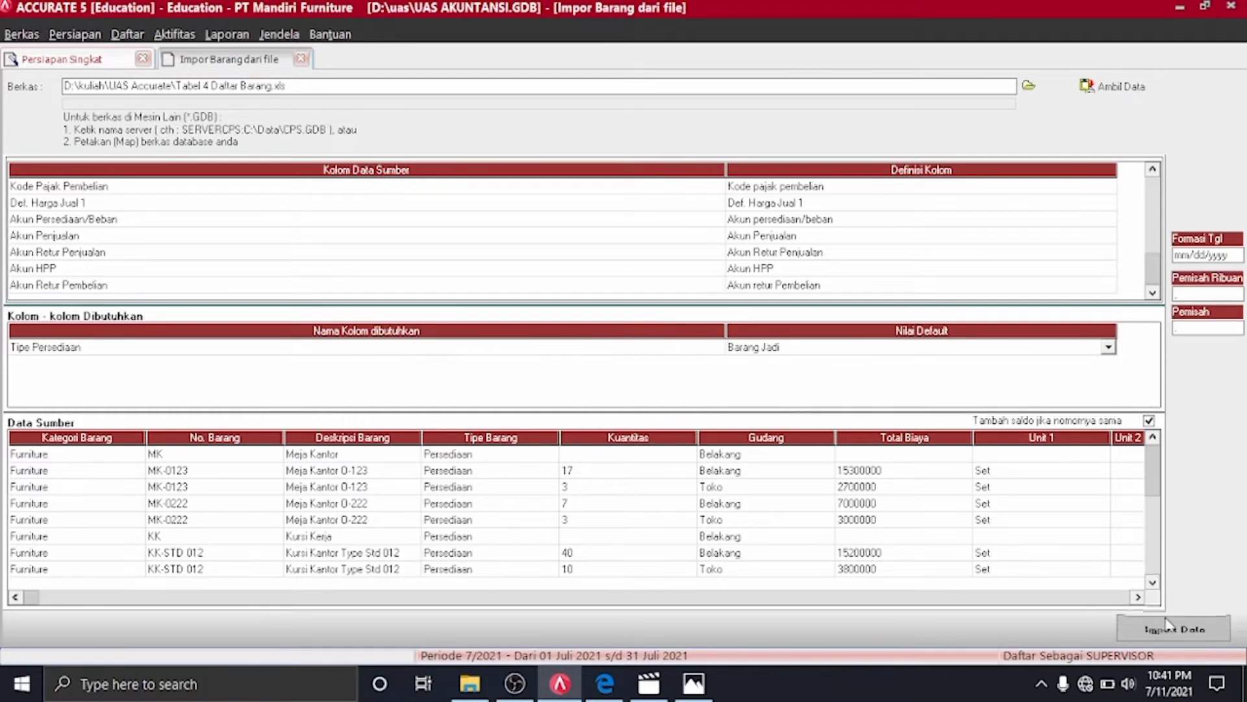
{"action": "left_click", "coordinate": [1138, 596]}
{"action": "left_click", "coordinate": [1141, 595]}
{"action": "left_click", "coordinate": [1140, 595]}
{"action": "left_click", "coordinate": [1141, 595]}
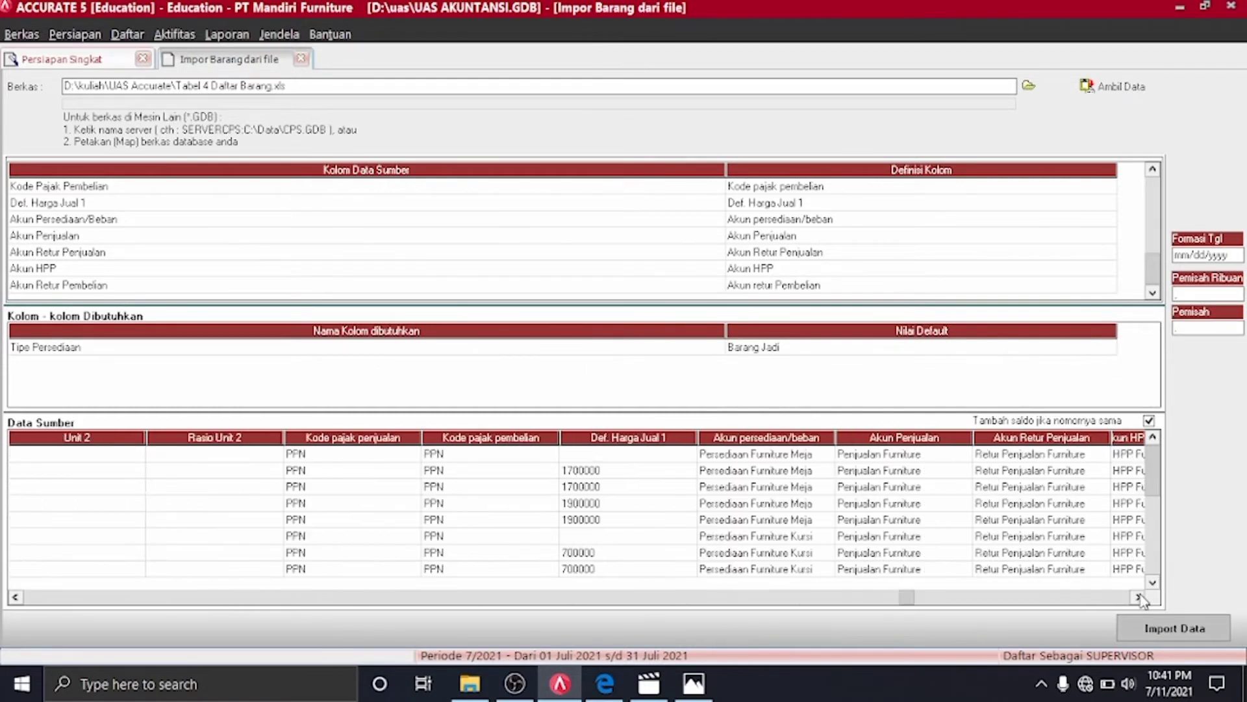
{"action": "left_click", "coordinate": [1141, 596]}
{"action": "left_click", "coordinate": [1141, 595]}
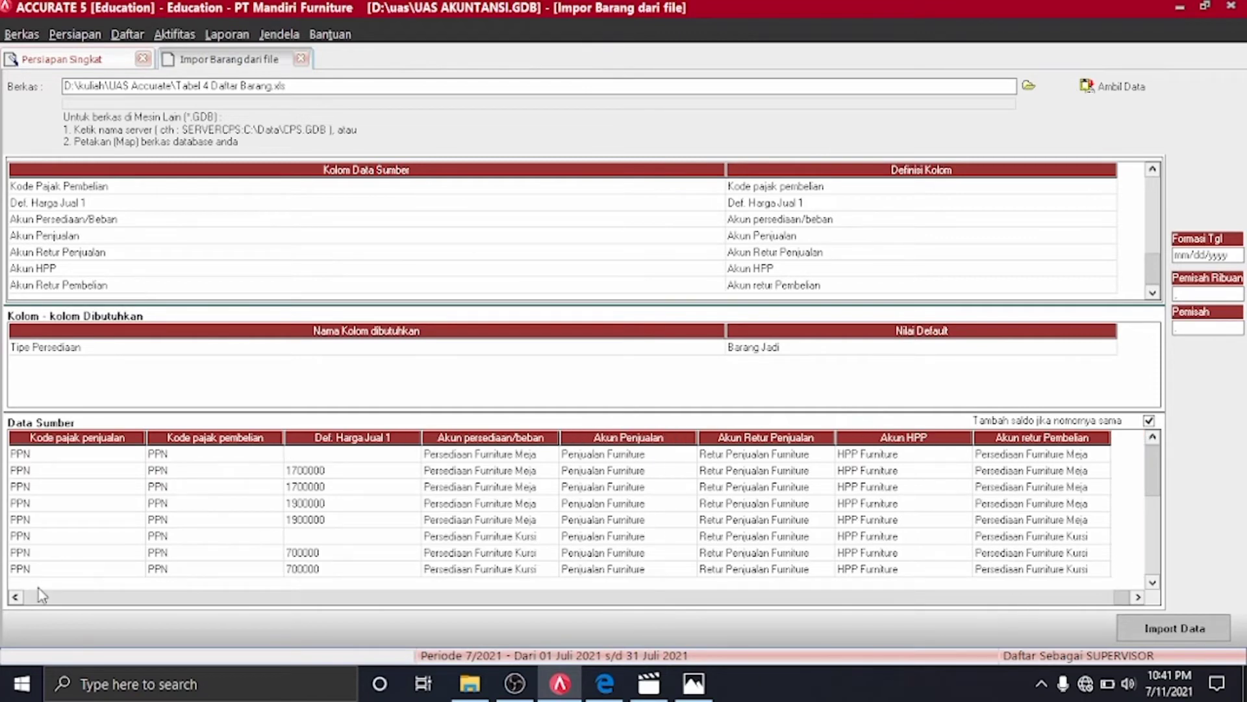
{"action": "left_click", "coordinate": [14, 596]}
{"action": "left_click", "coordinate": [15, 597]}
{"action": "left_click", "coordinate": [14, 596]}
{"action": "left_click", "coordinate": [15, 596]}
{"action": "left_click", "coordinate": [14, 596]}
{"action": "left_click", "coordinate": [14, 597]}
{"action": "left_click", "coordinate": [14, 596]}
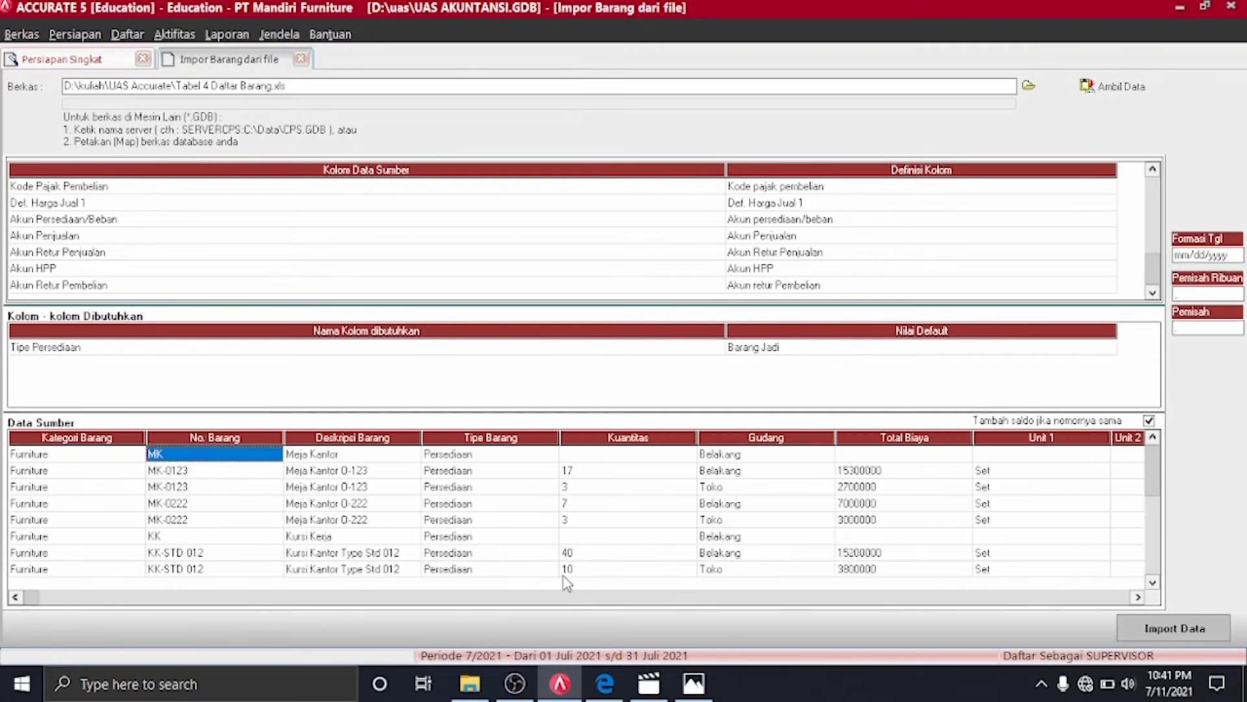
{"action": "left_click", "coordinate": [1158, 627]}
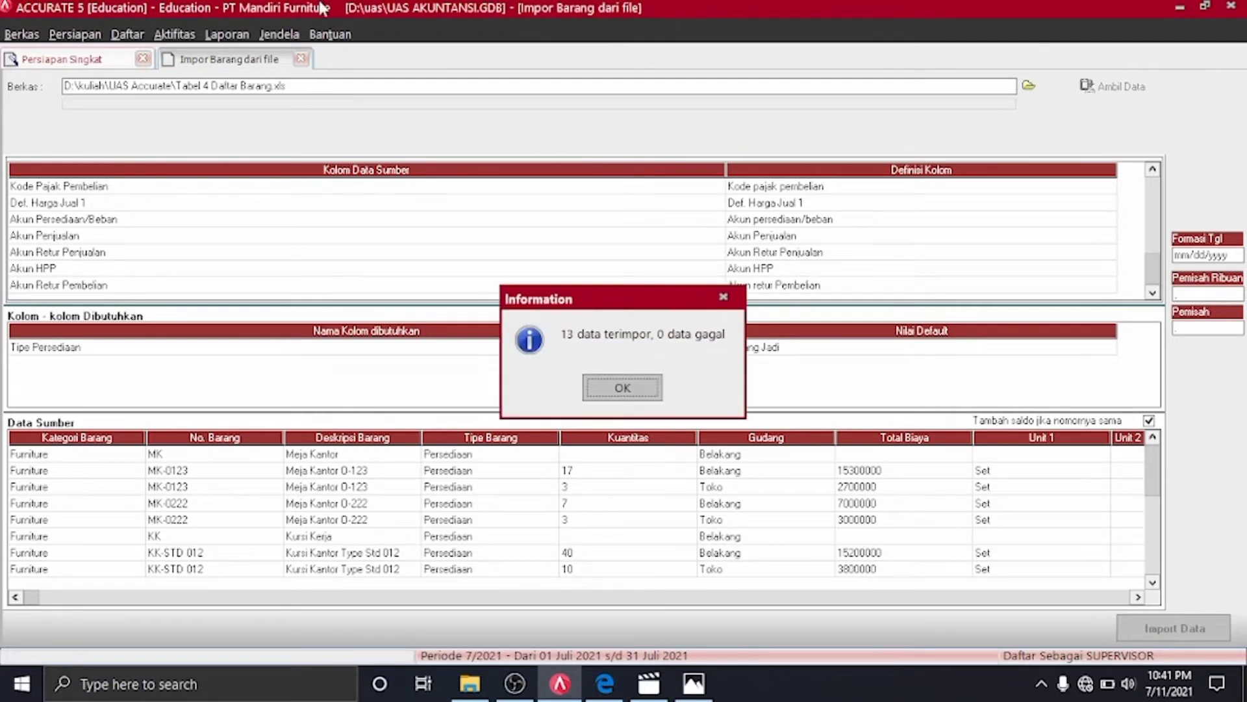
{"action": "left_click", "coordinate": [660, 390]}
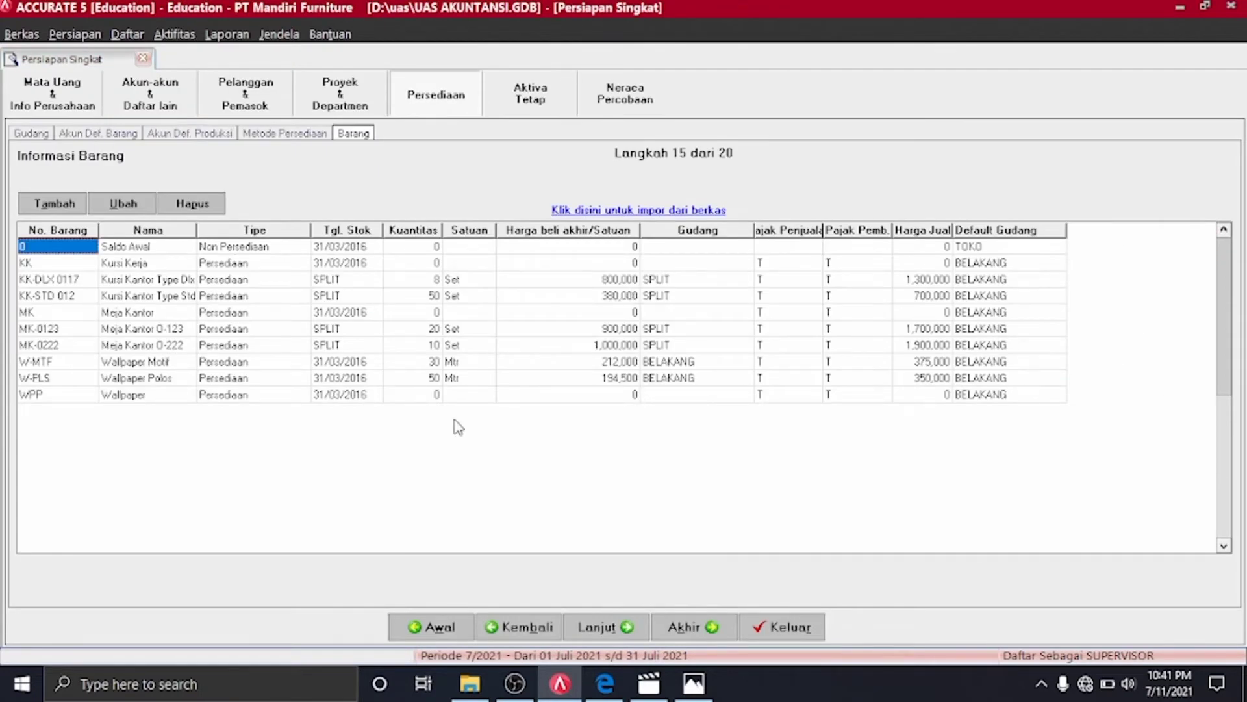
Advance to the tax fixed-asset step and add Tanah as a non-depreciated tax asset type
{"action": "left_click", "coordinate": [610, 629]}
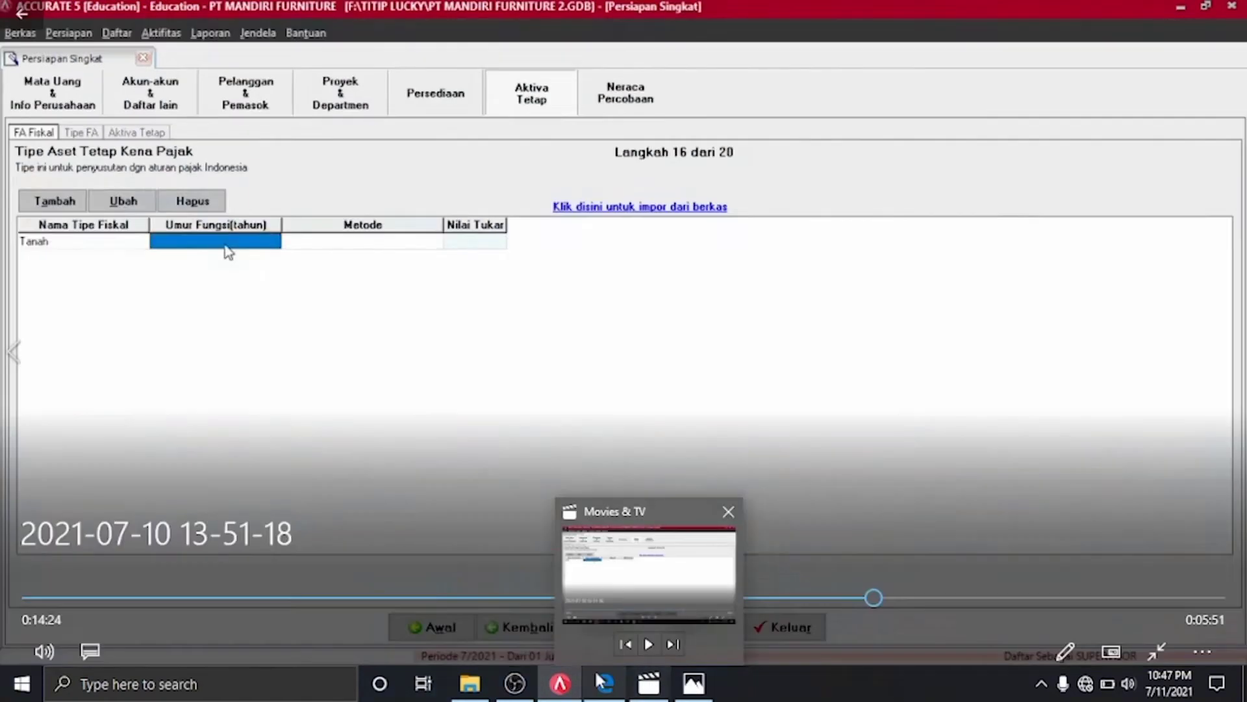
{"action": "left_click", "coordinate": [605, 683]}
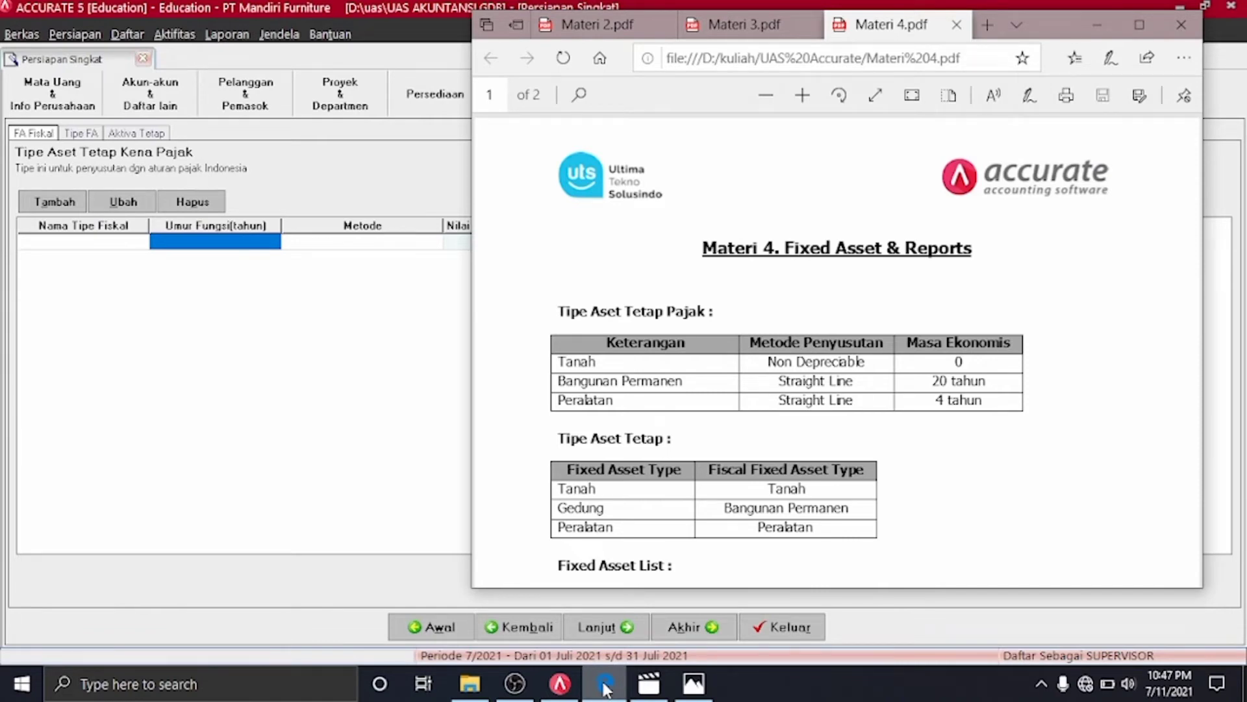
{"action": "left_click", "coordinate": [606, 683]}
{"action": "left_click", "coordinate": [52, 202]}
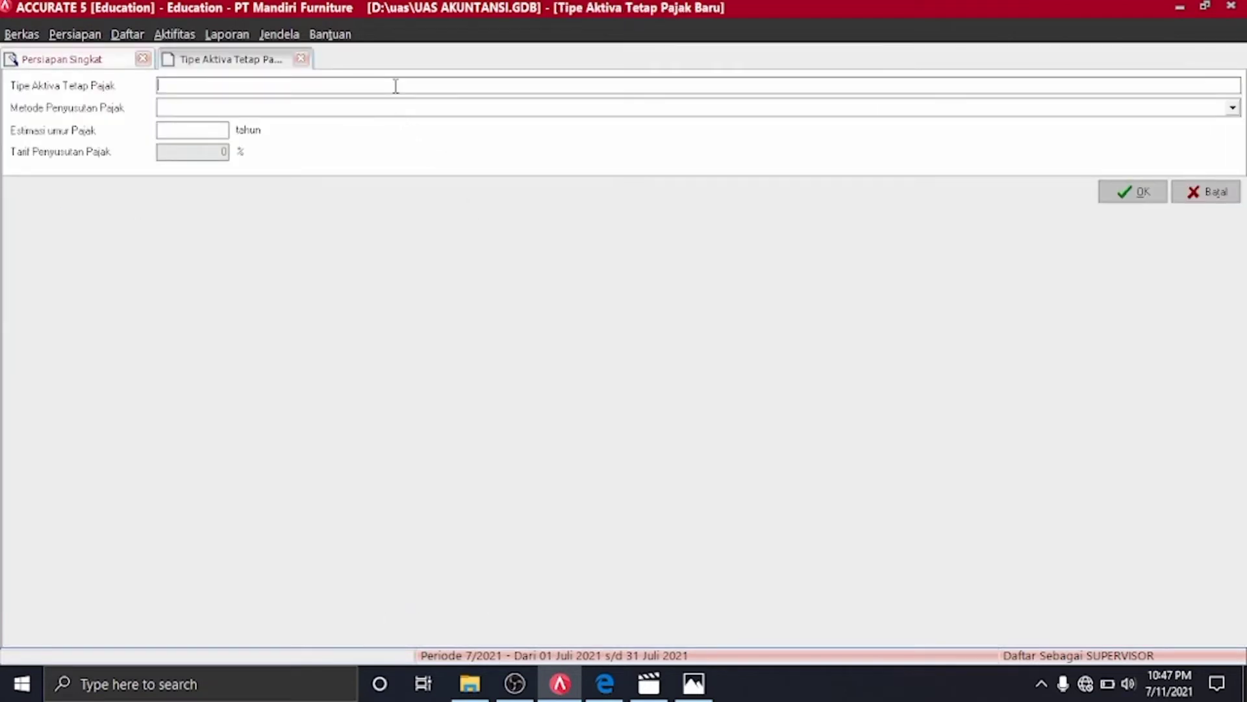
{"action": "left_click", "coordinate": [365, 108]}
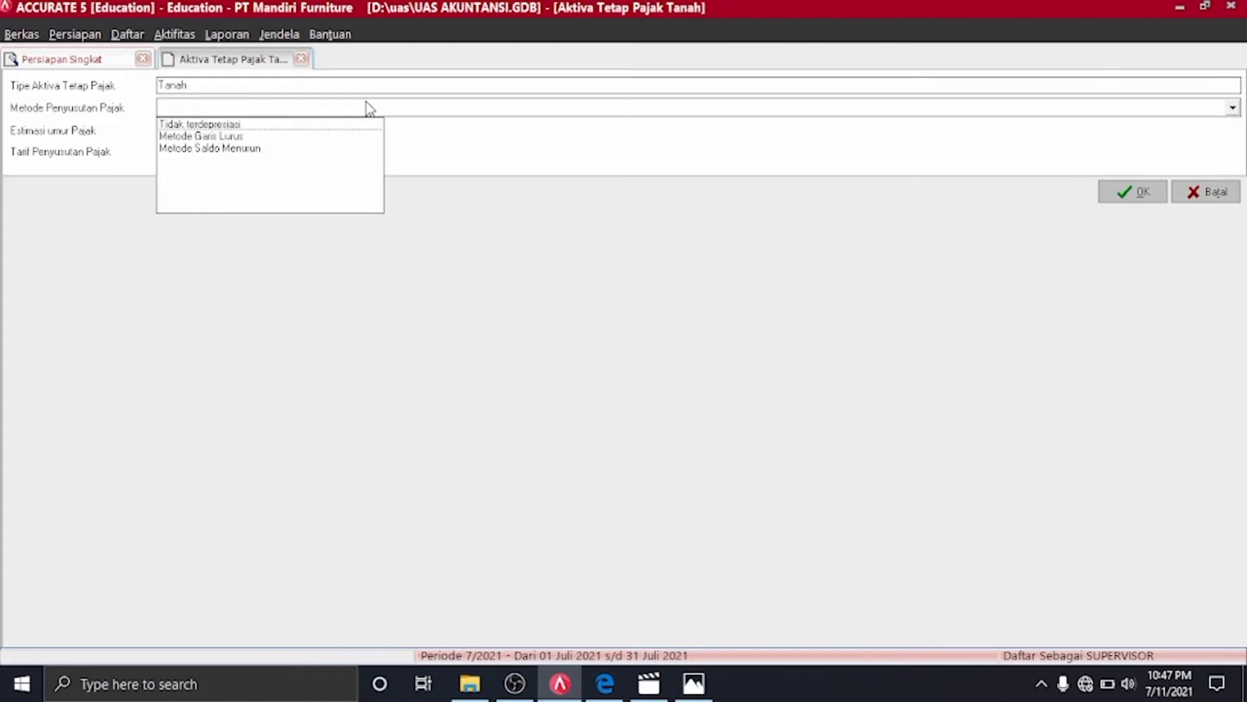
{"action": "left_click", "coordinate": [202, 124]}
{"action": "left_click", "coordinate": [221, 128]}
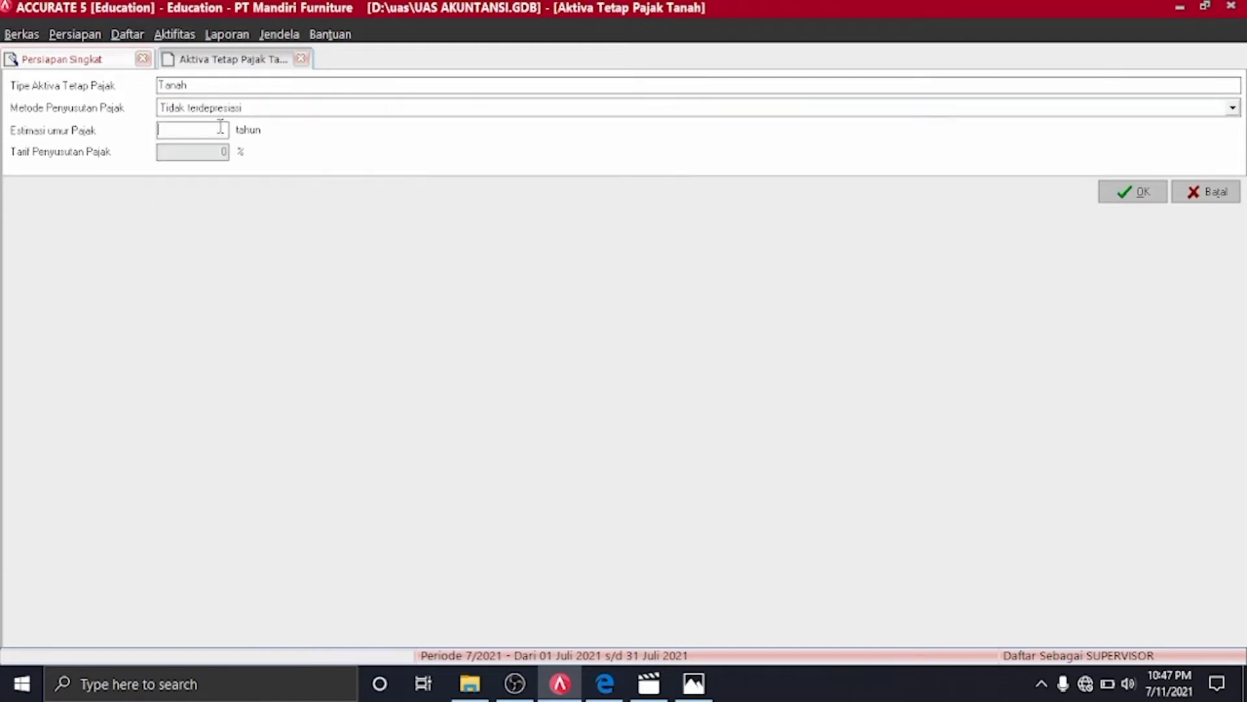
{"action": "left_click", "coordinate": [1122, 195]}
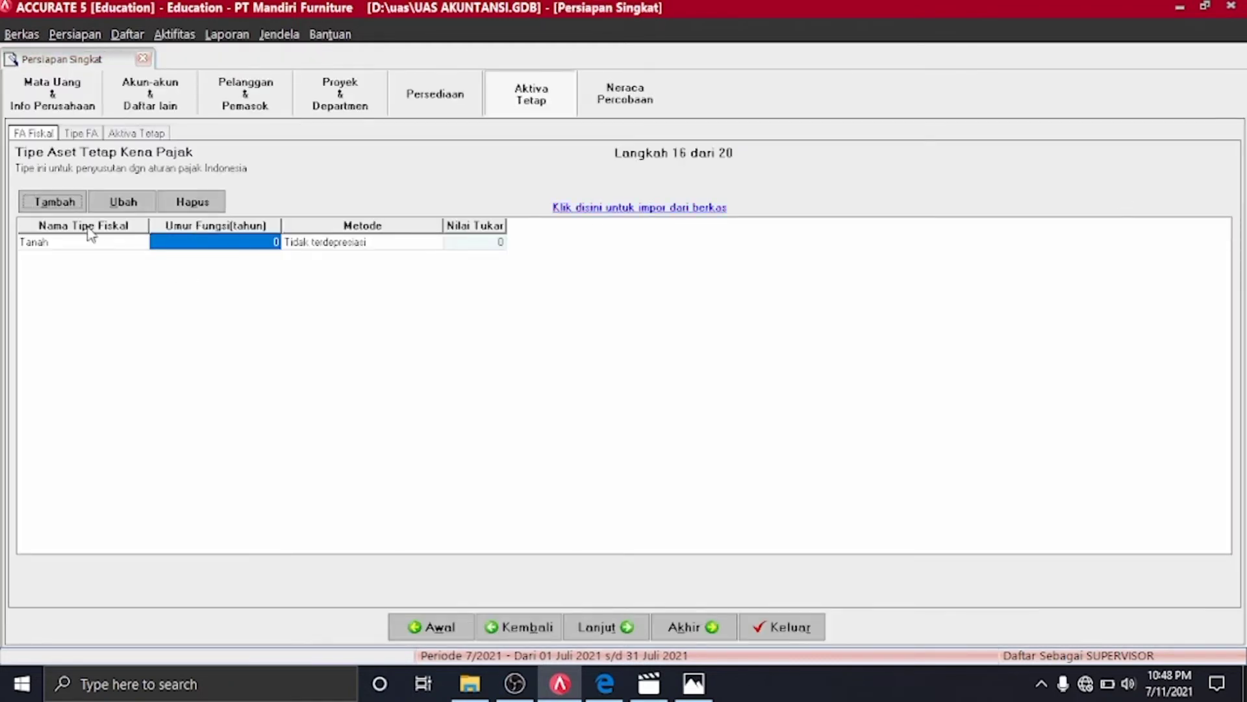
Add the Bangunan Permanen tax asset type with straight-line depreciation over 20 years
{"action": "left_click", "coordinate": [65, 209]}
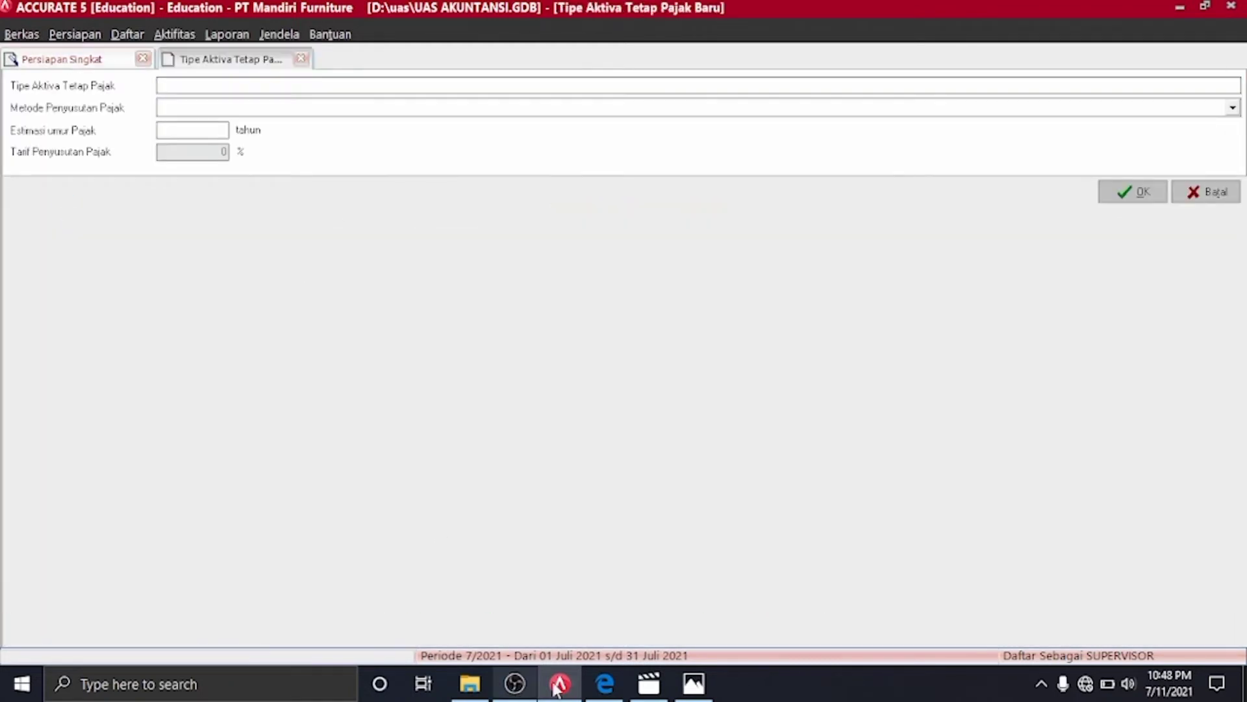
{"action": "left_click", "coordinate": [604, 683]}
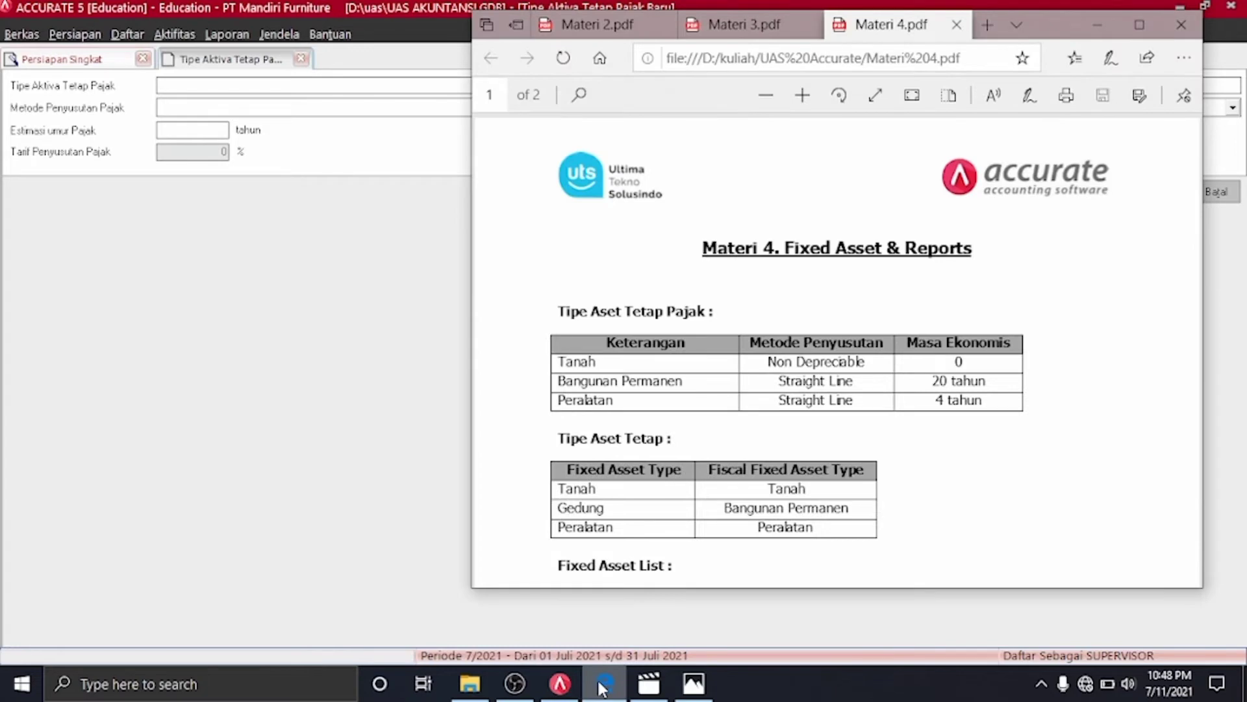
{"action": "right_click", "coordinate": [603, 686]}
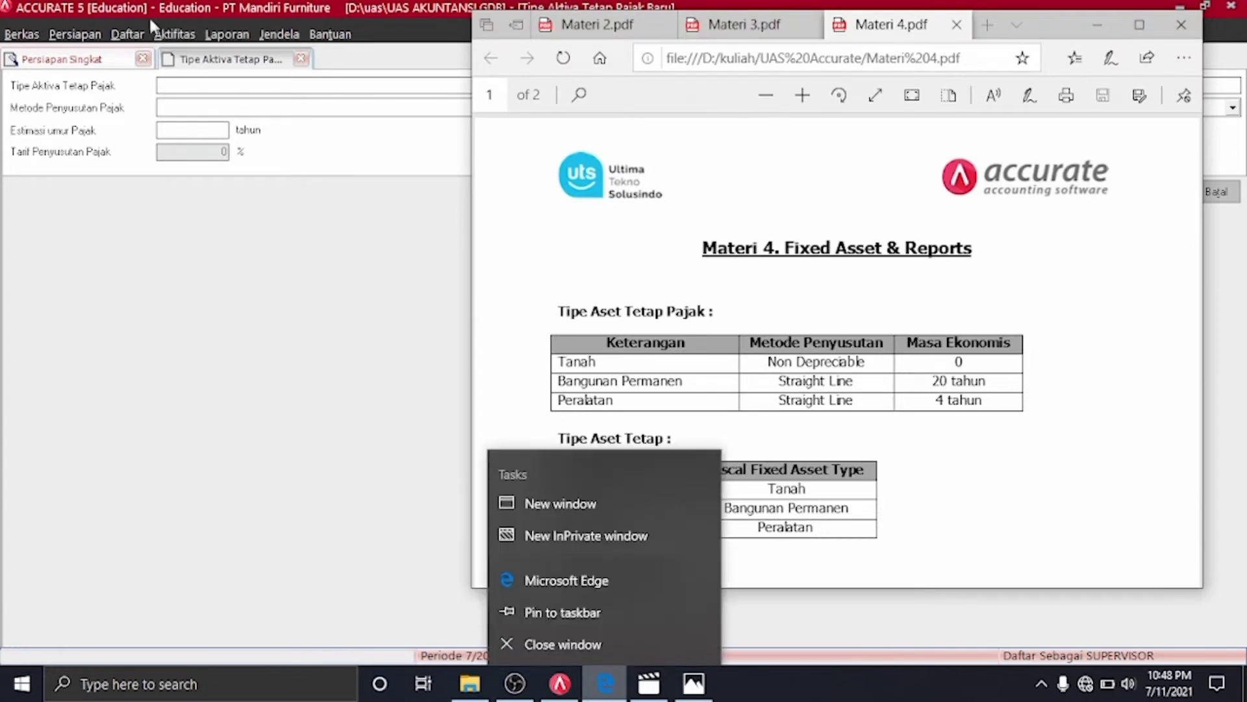
{"action": "left_click", "coordinate": [196, 206]}
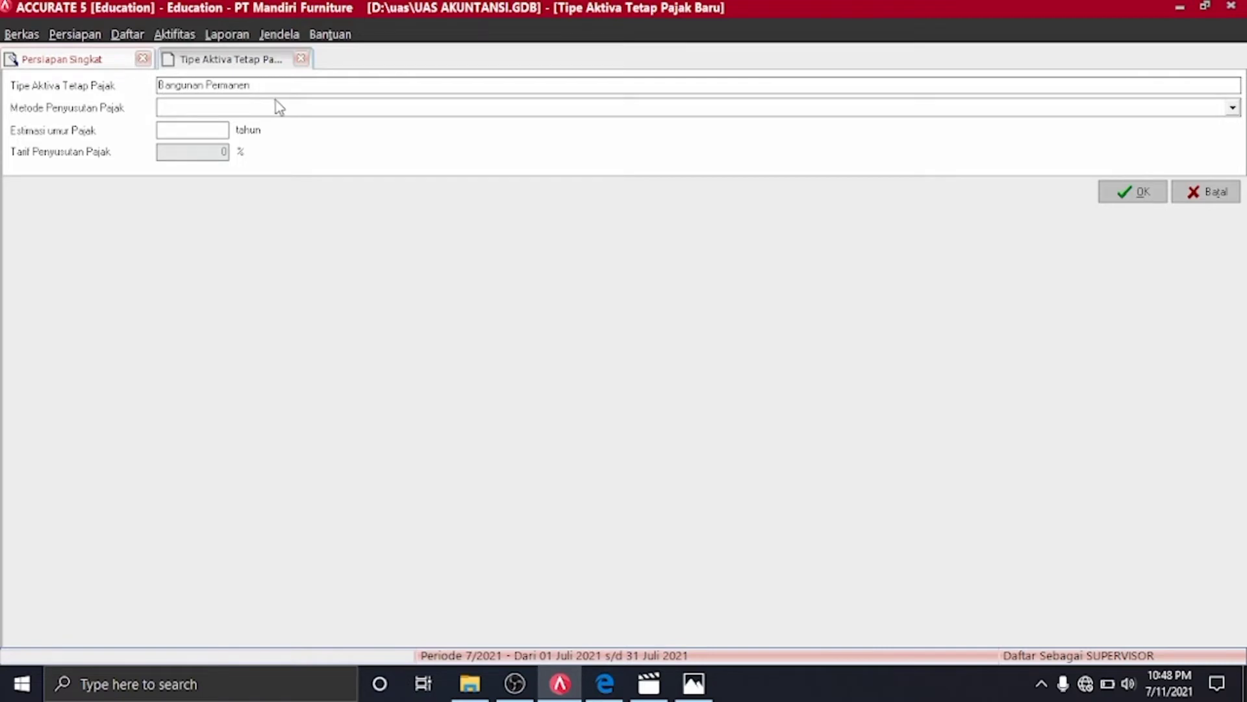
{"action": "left_click", "coordinate": [326, 108]}
{"action": "left_click", "coordinate": [252, 137]}
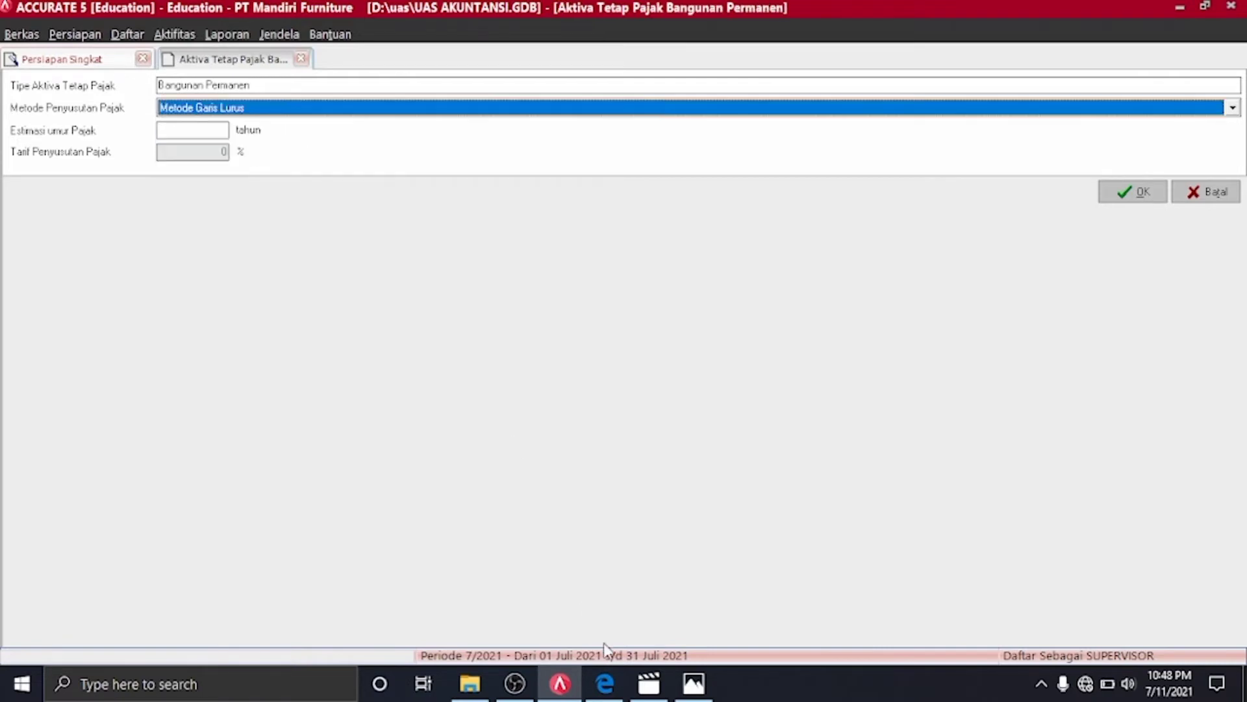
{"action": "left_click", "coordinate": [605, 683]}
{"action": "left_click", "coordinate": [606, 682]}
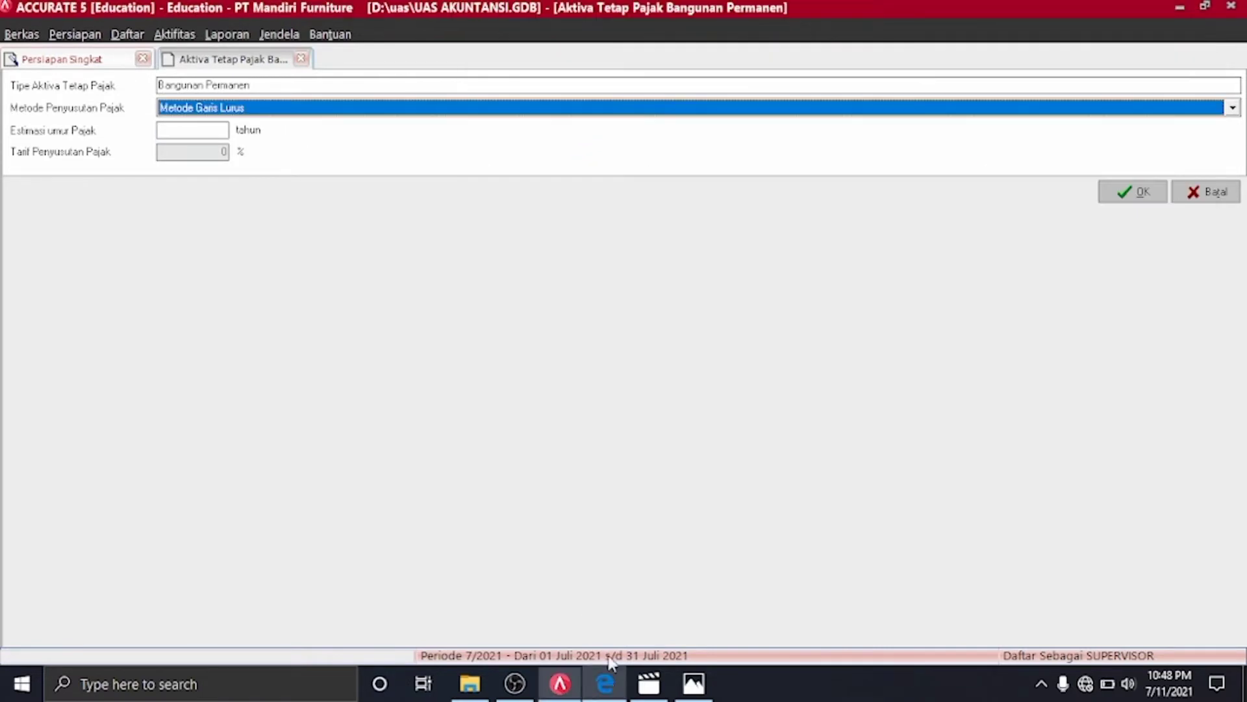
{"action": "left_click", "coordinate": [605, 683]}
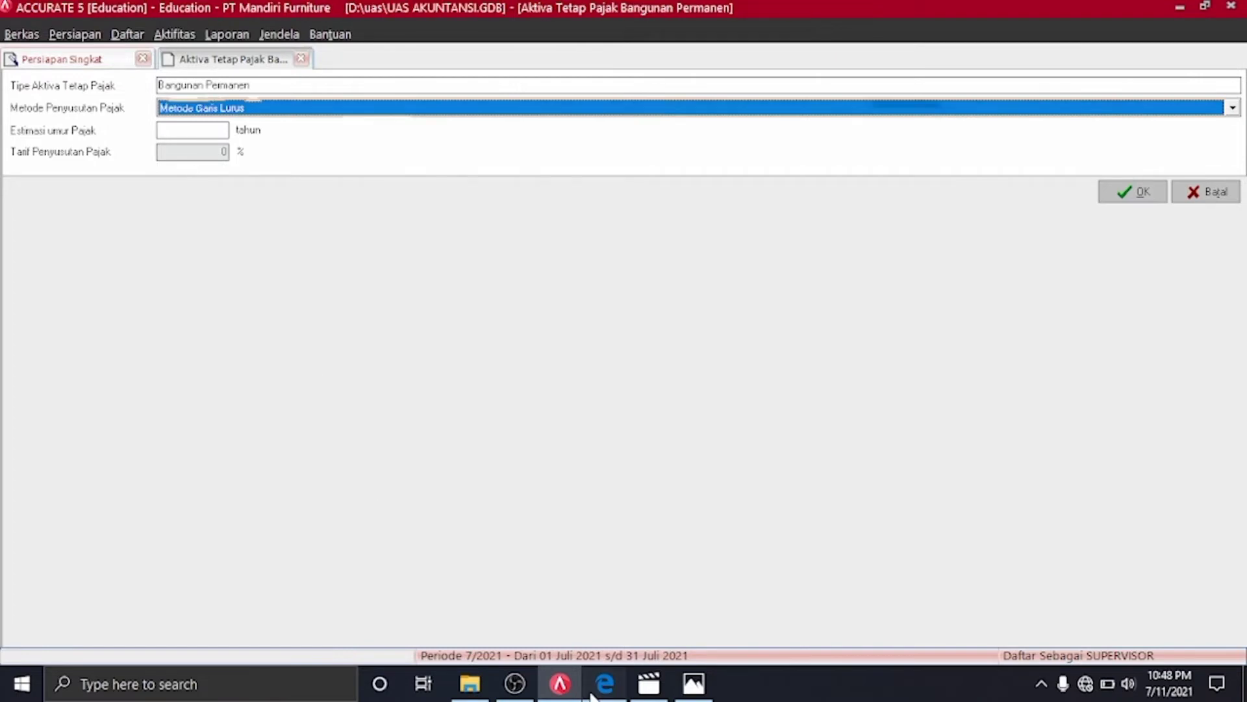
{"action": "left_click", "coordinate": [414, 408]}
{"action": "left_click", "coordinate": [180, 134]}
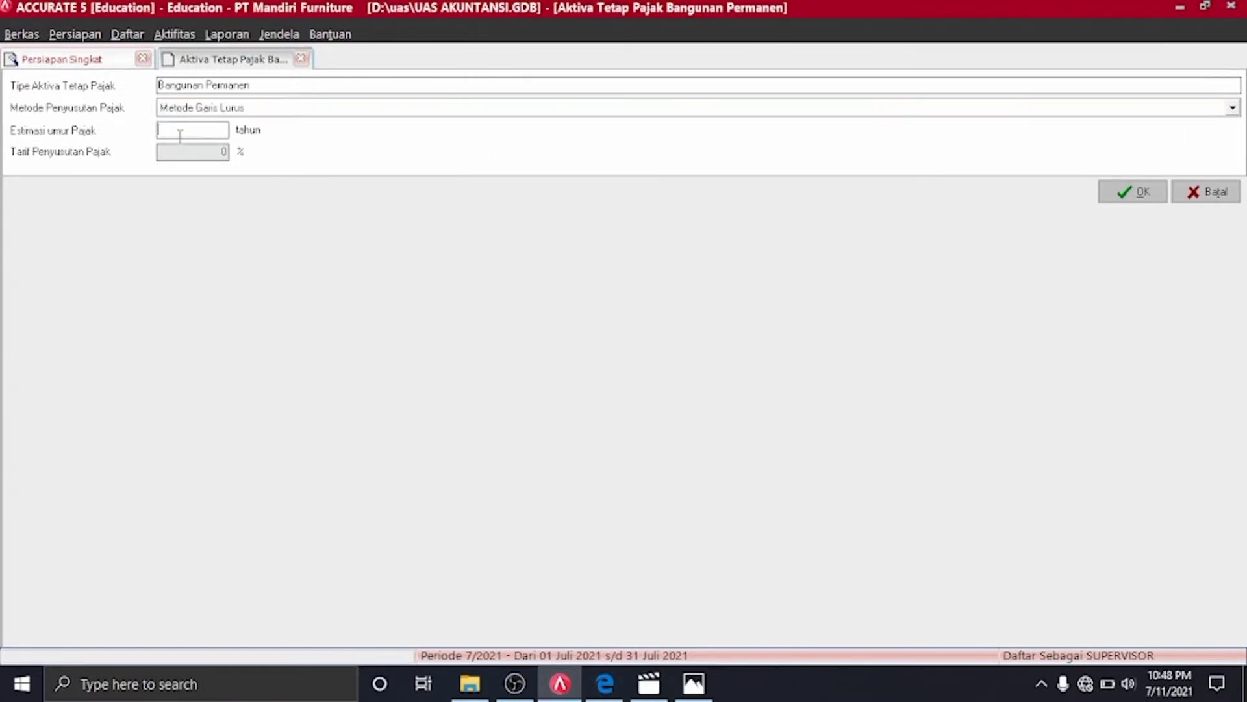
{"action": "type", "text": "20"}
{"action": "left_click", "coordinate": [1153, 197]}
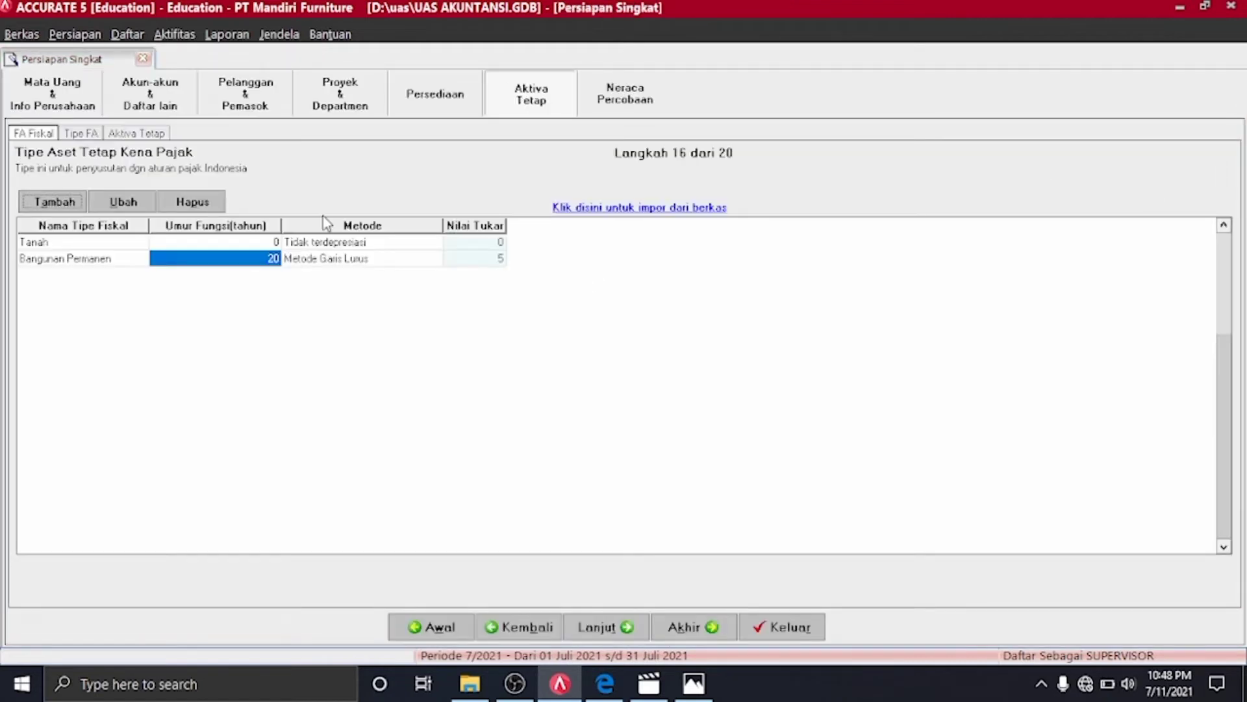
{"action": "left_click", "coordinate": [56, 202]}
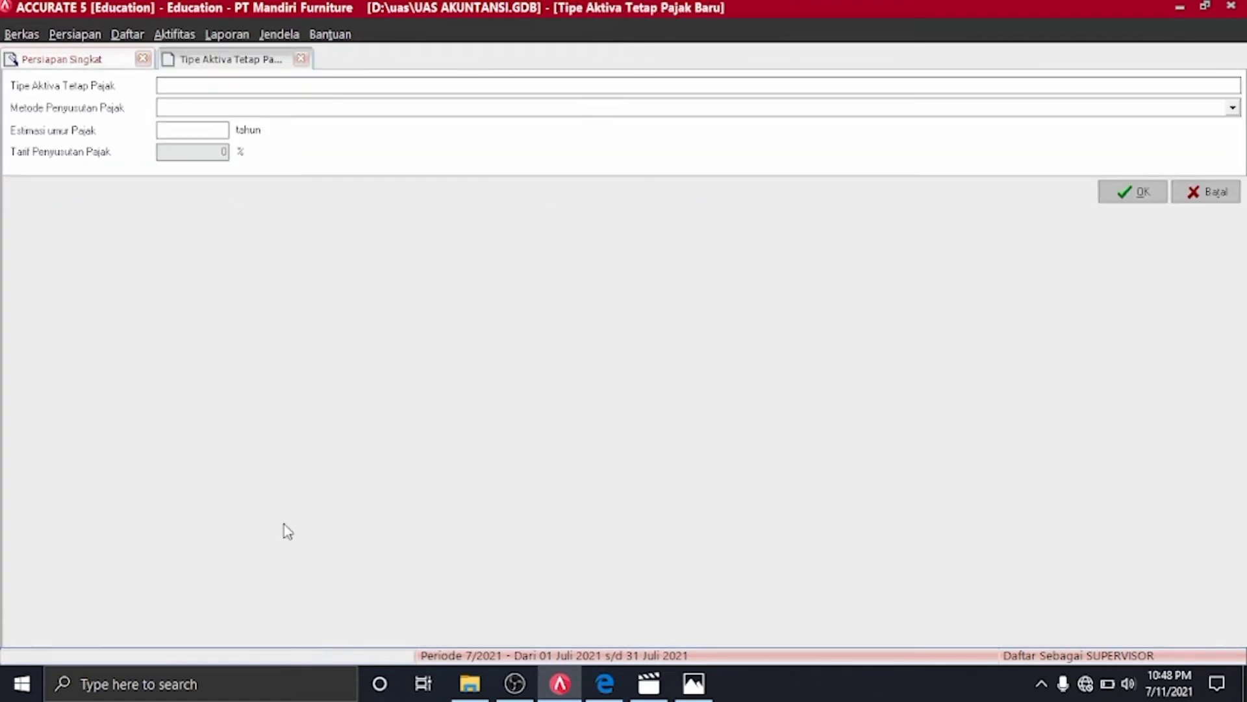
Create the Peralatan tax asset type with straight-line, 4-year life, then advance to step 17
{"action": "left_click", "coordinate": [603, 682]}
{"action": "left_click", "coordinate": [596, 675]}
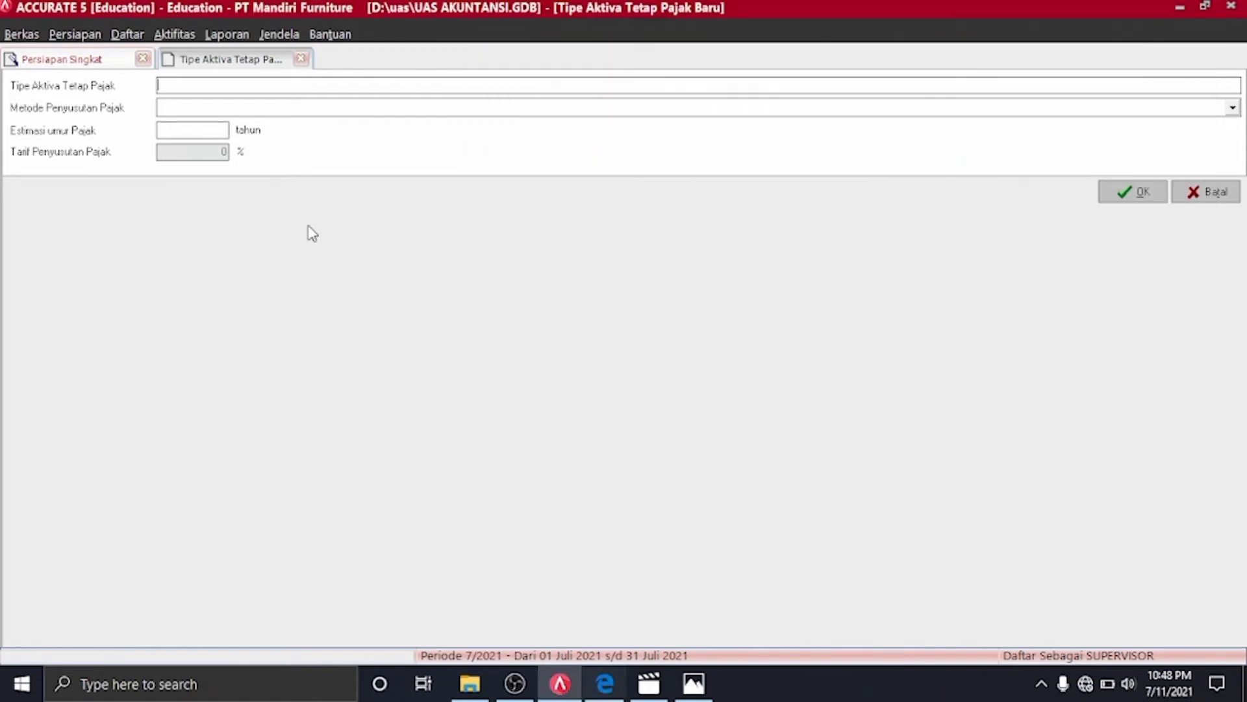
{"action": "type", "text": "Peralatan"}
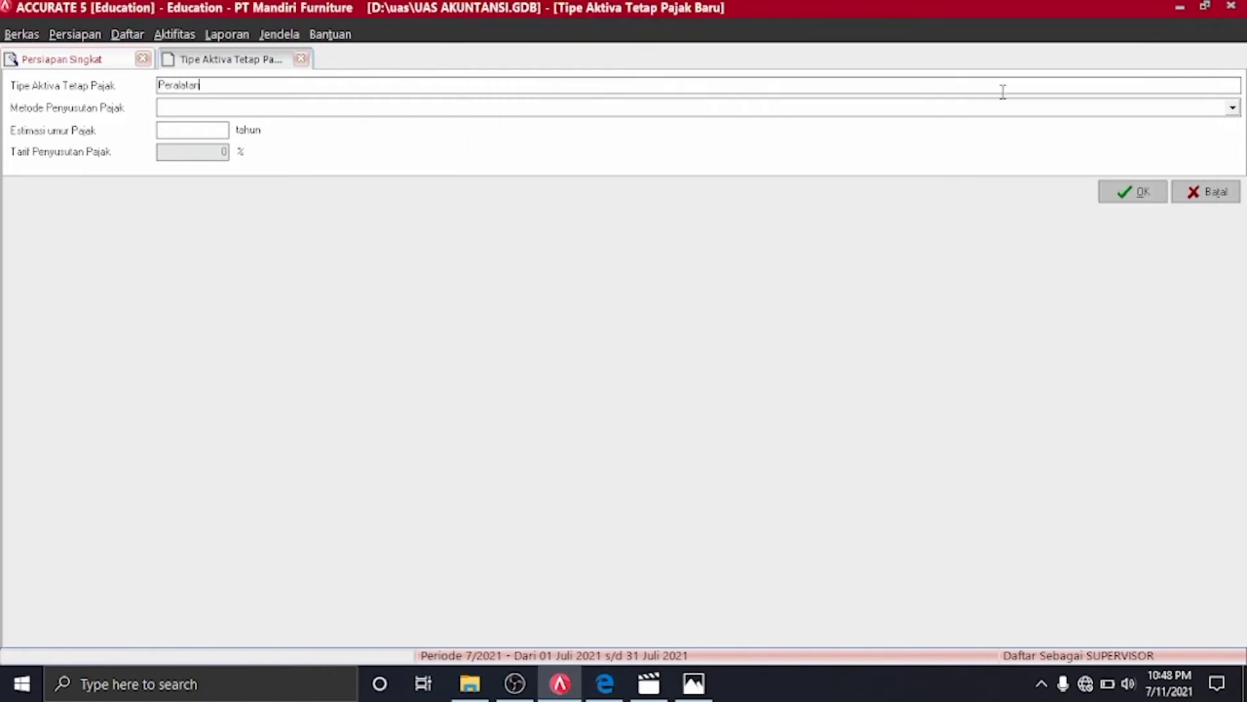
{"action": "left_click", "coordinate": [1233, 109]}
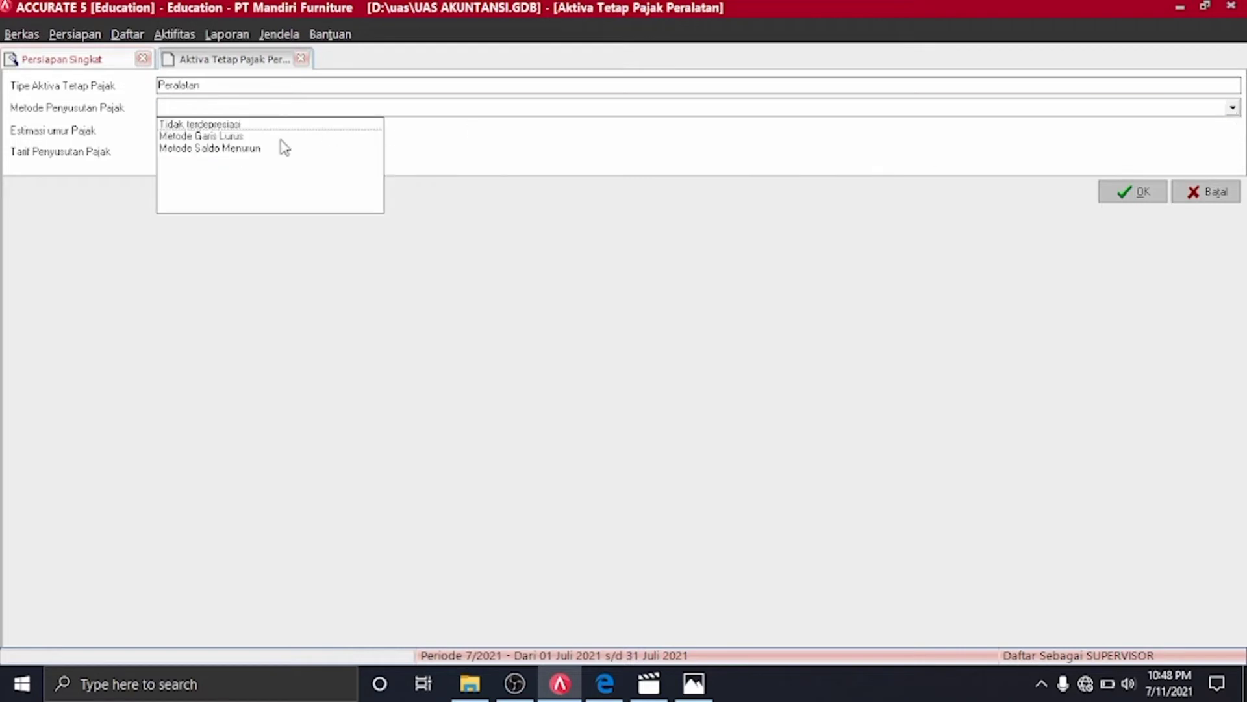
{"action": "left_click", "coordinate": [245, 137]}
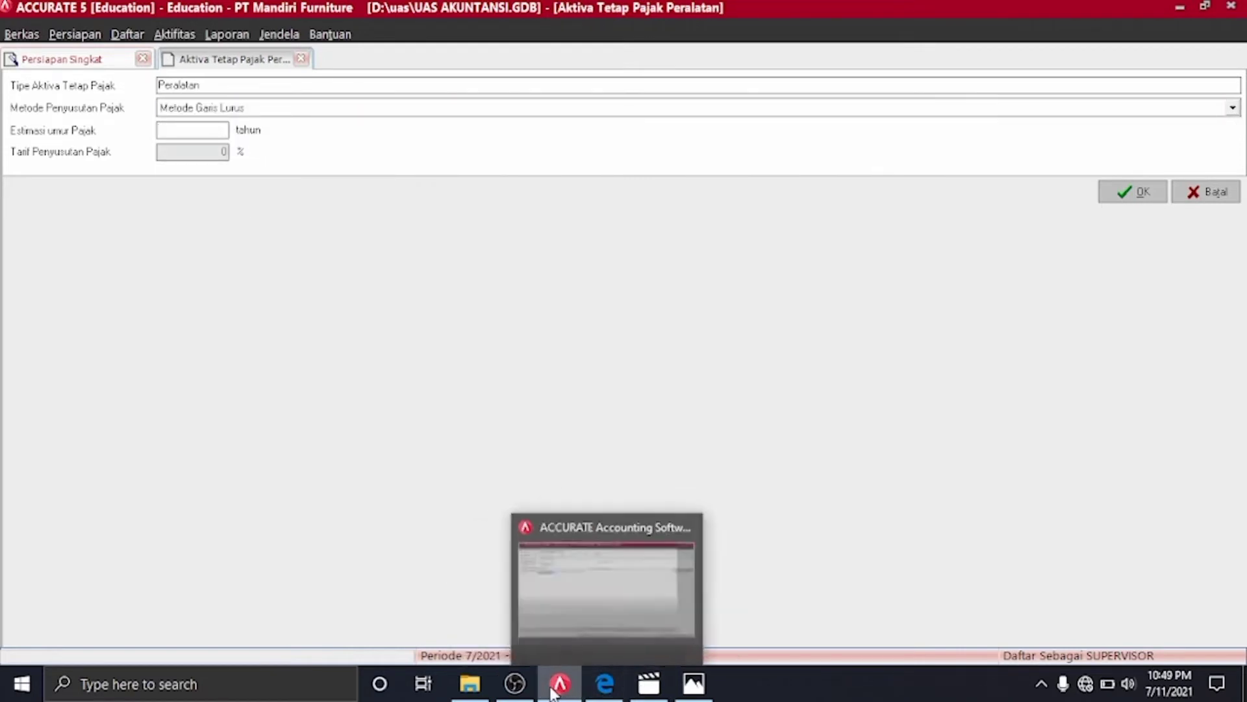
{"action": "left_click", "coordinate": [593, 688]}
{"action": "left_click", "coordinate": [592, 687]}
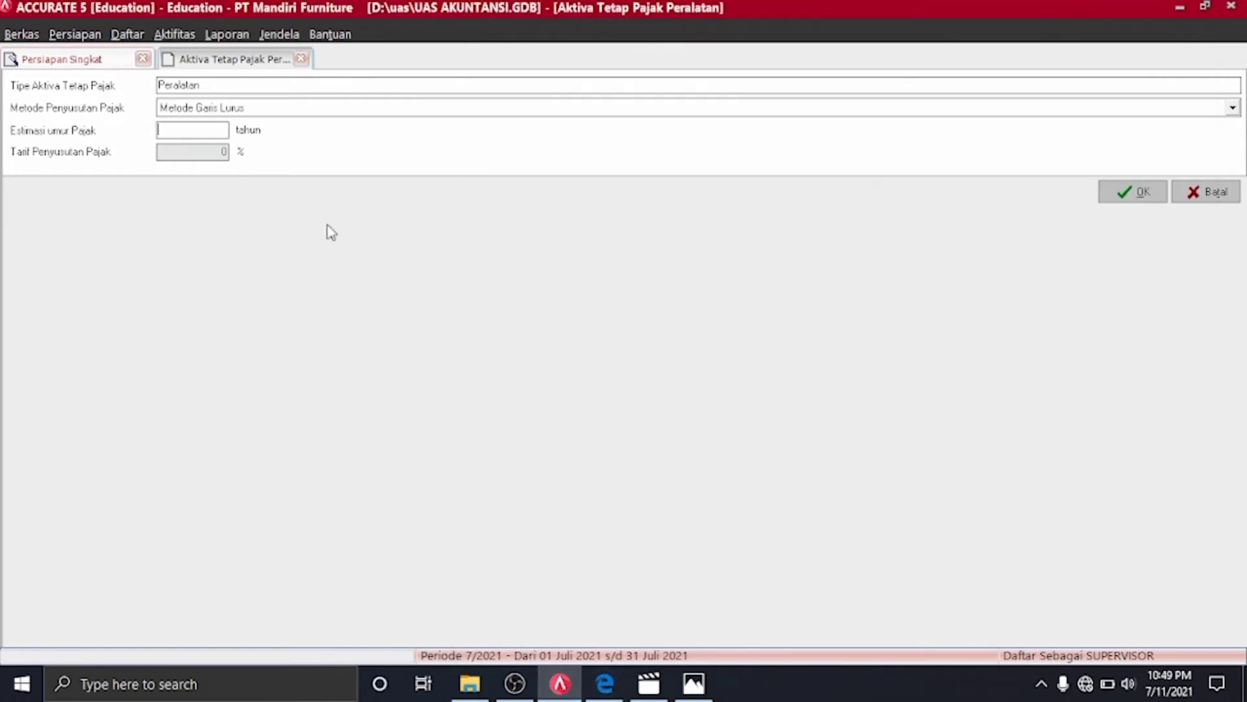
{"action": "type", "text": "4"}
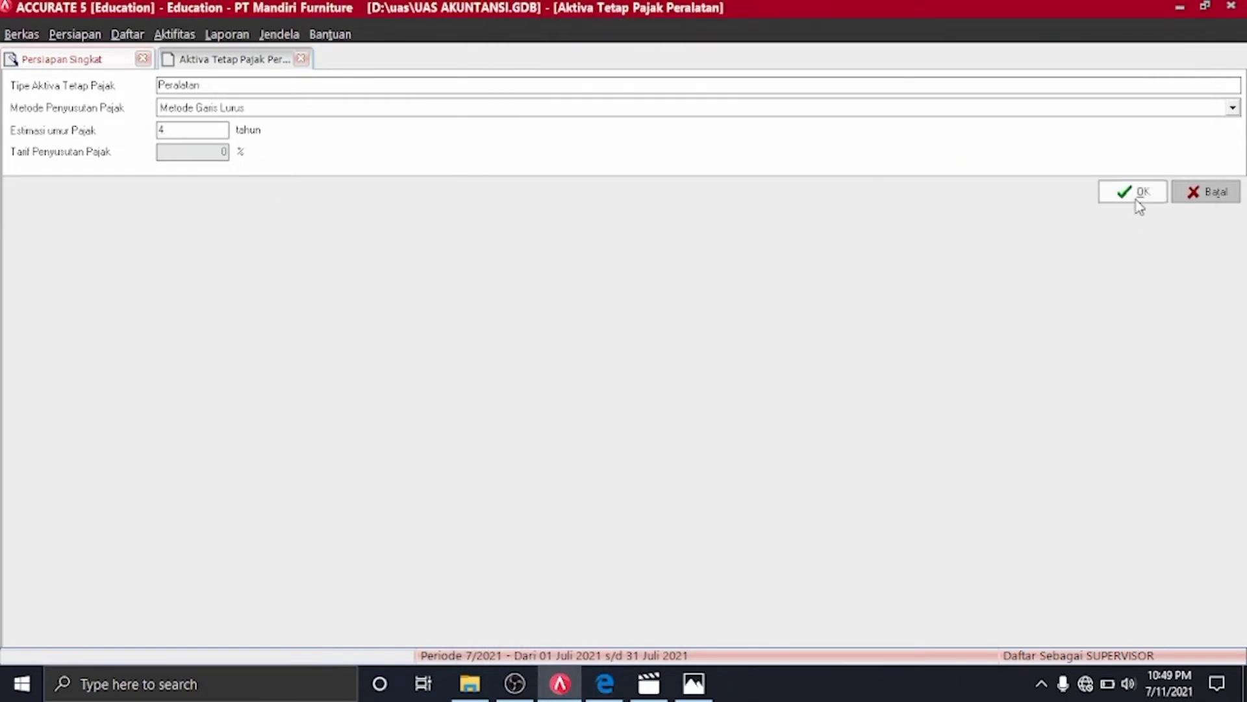
{"action": "left_click", "coordinate": [1136, 197]}
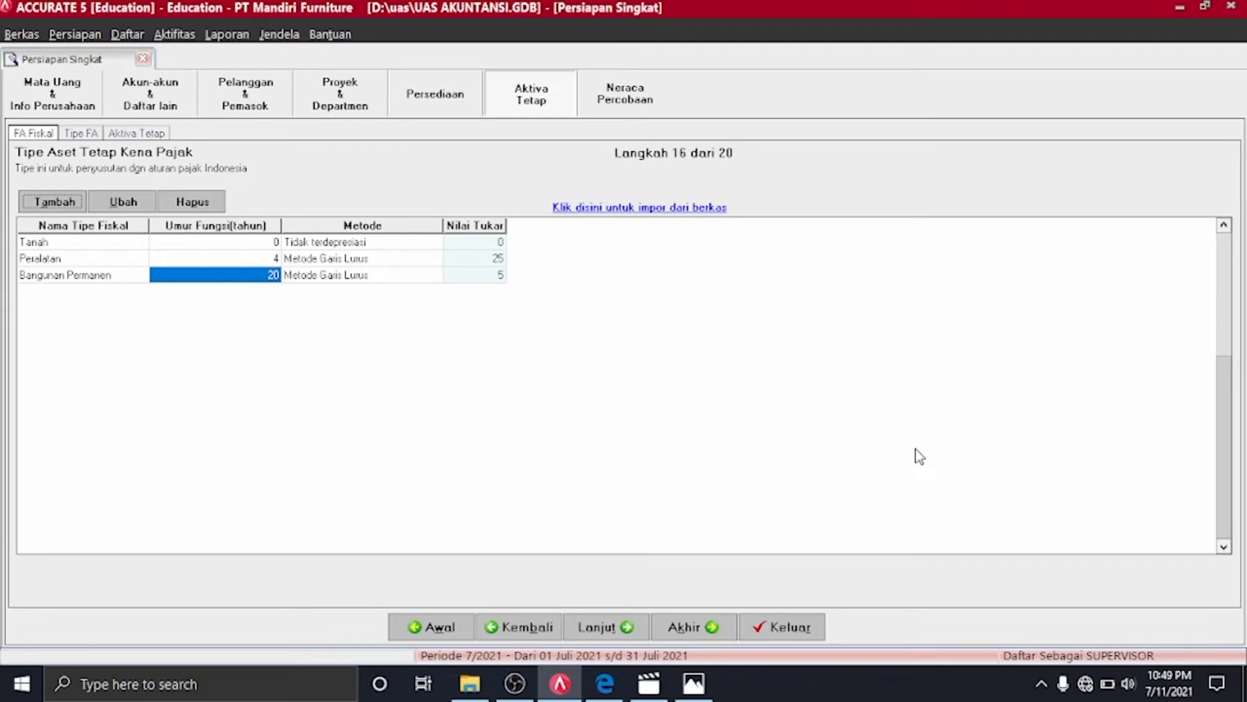
{"action": "mouse_move", "coordinate": [605, 683]}
{"action": "left_click", "coordinate": [609, 627]}
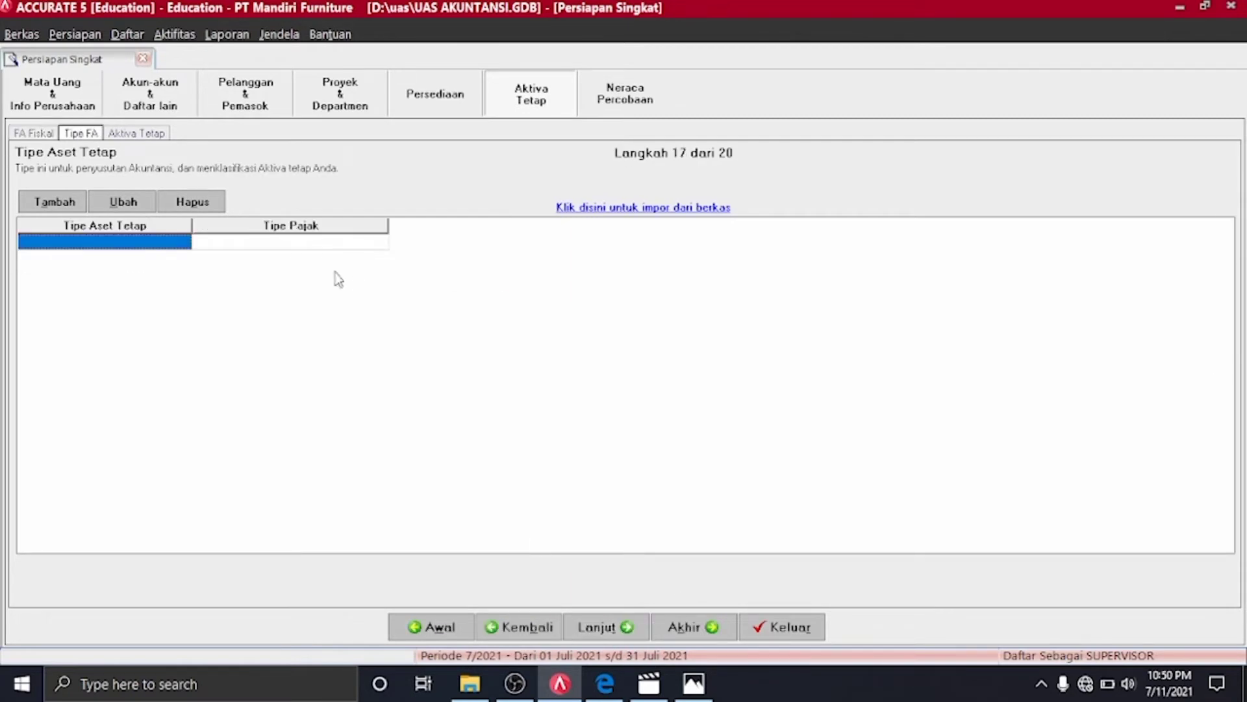
Add fixed asset type Tanah linked to the Tanah tax type
{"action": "left_click", "coordinate": [604, 686]}
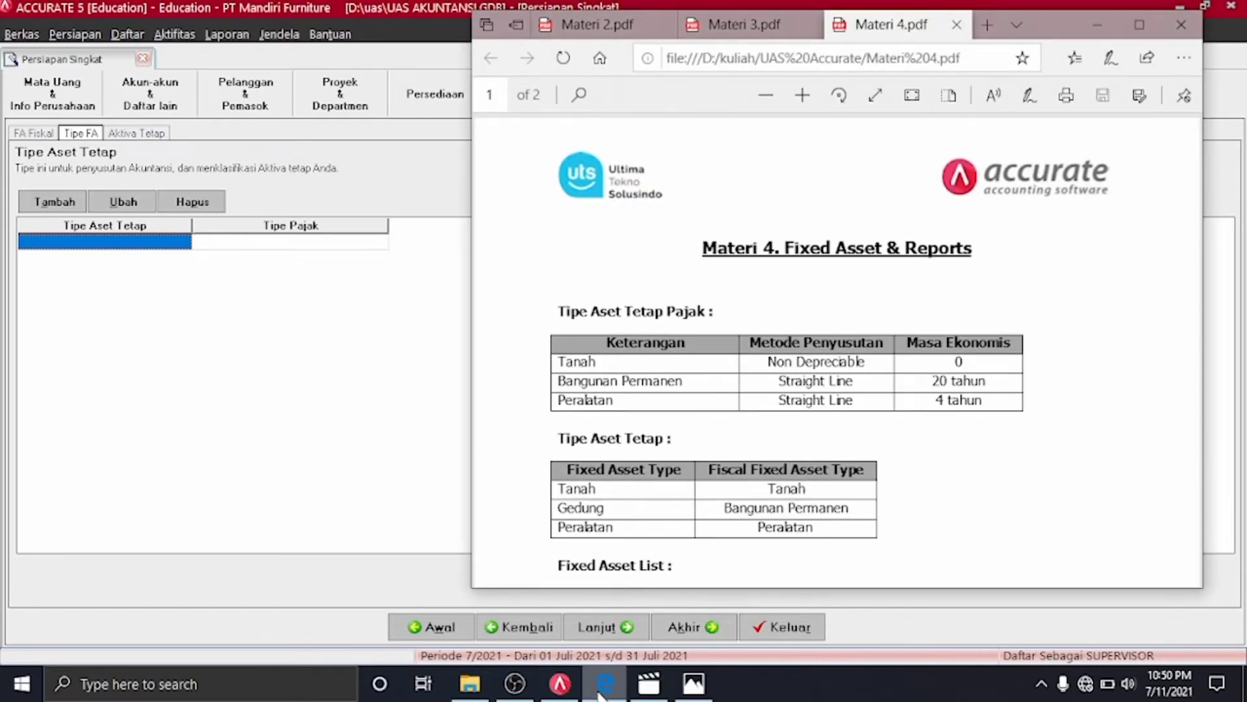
{"action": "left_click", "coordinate": [602, 685]}
{"action": "left_click", "coordinate": [54, 201]}
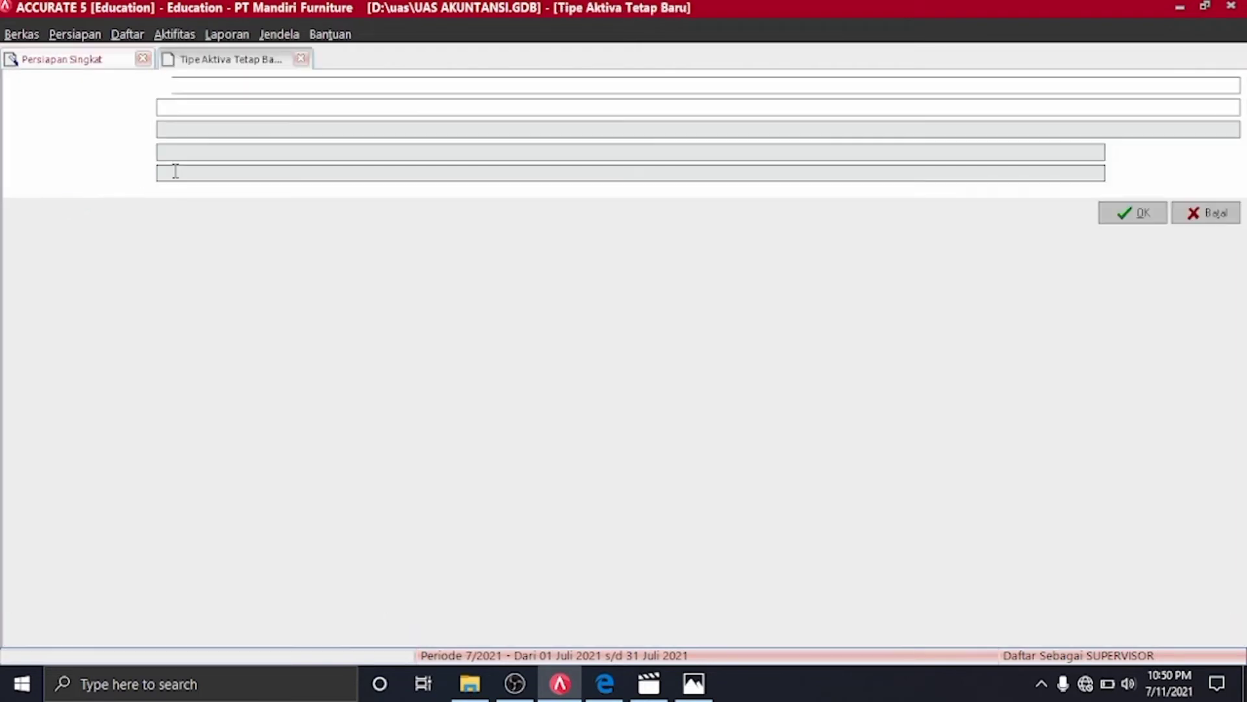
{"action": "type", "text": "Tanah"}
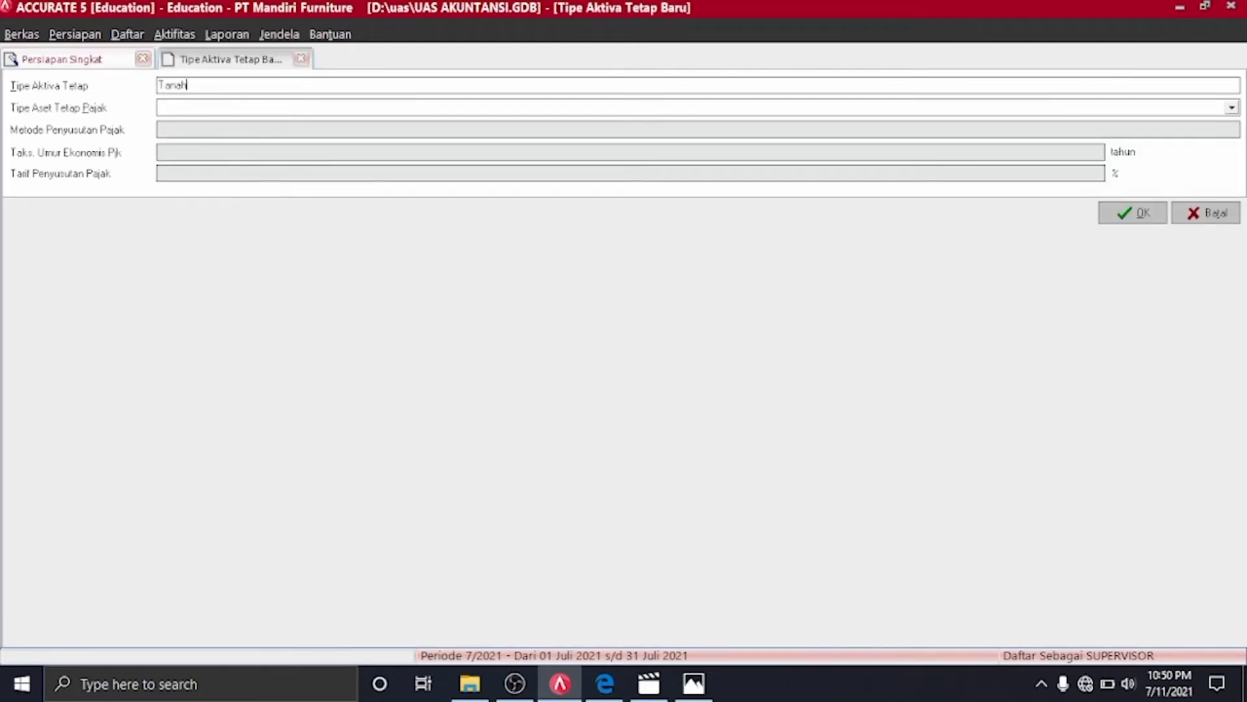
{"action": "left_click", "coordinate": [1233, 109]}
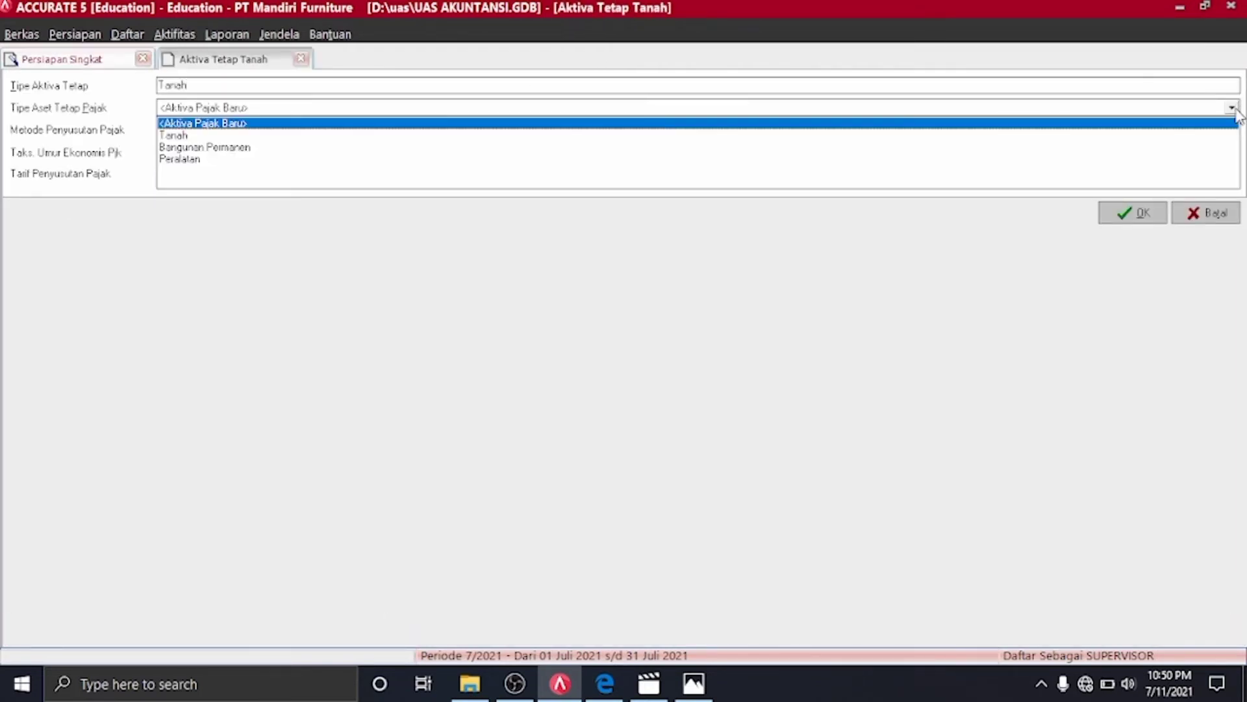
{"action": "left_click", "coordinate": [606, 689]}
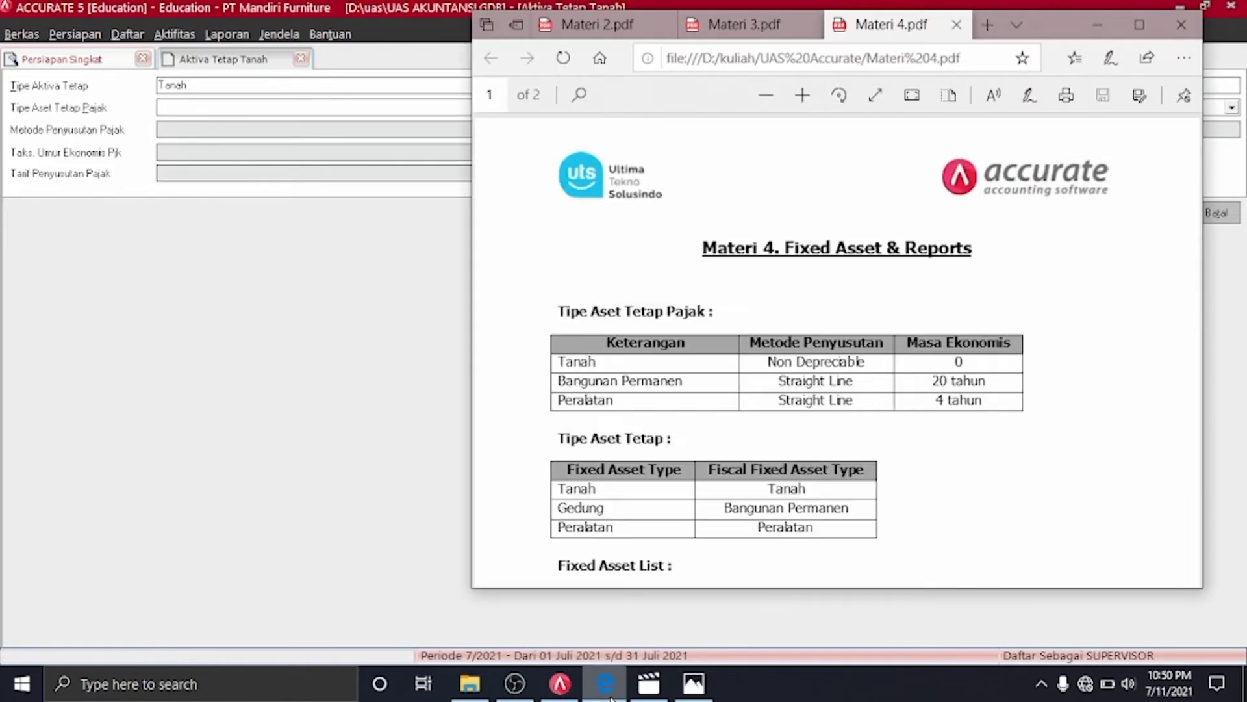
{"action": "left_click", "coordinate": [608, 689]}
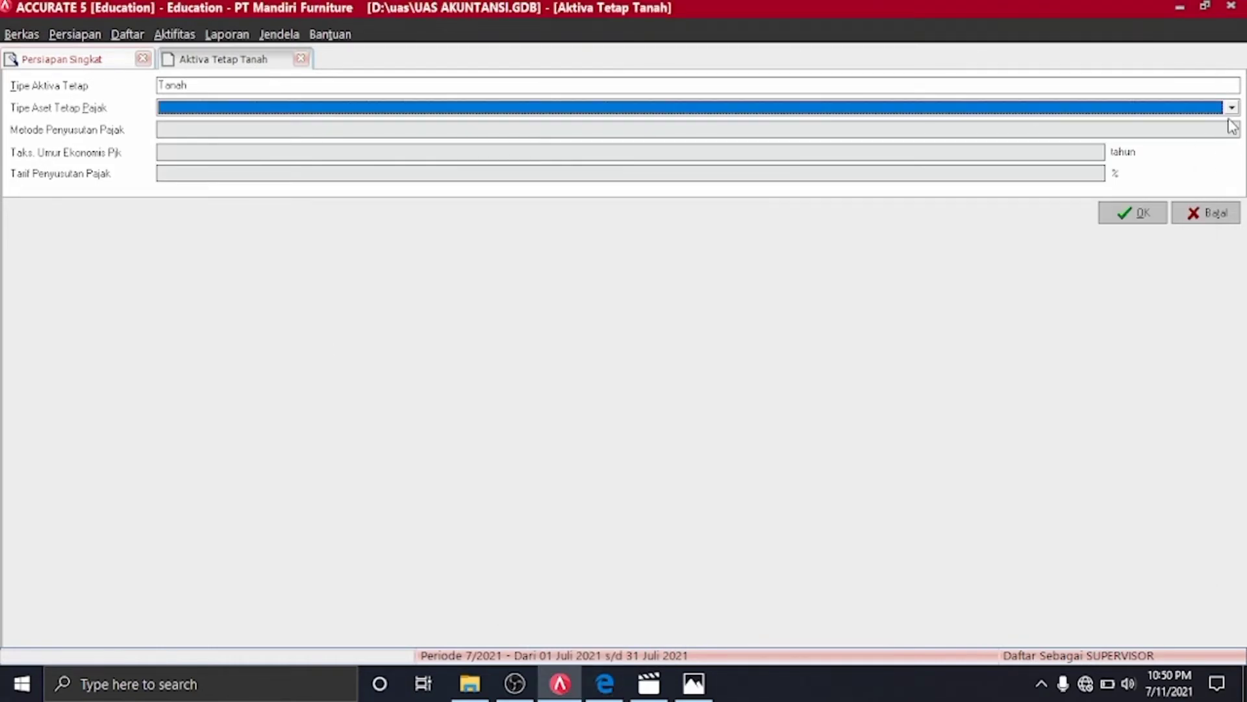
{"action": "left_click", "coordinate": [1232, 109]}
{"action": "left_click", "coordinate": [340, 137]}
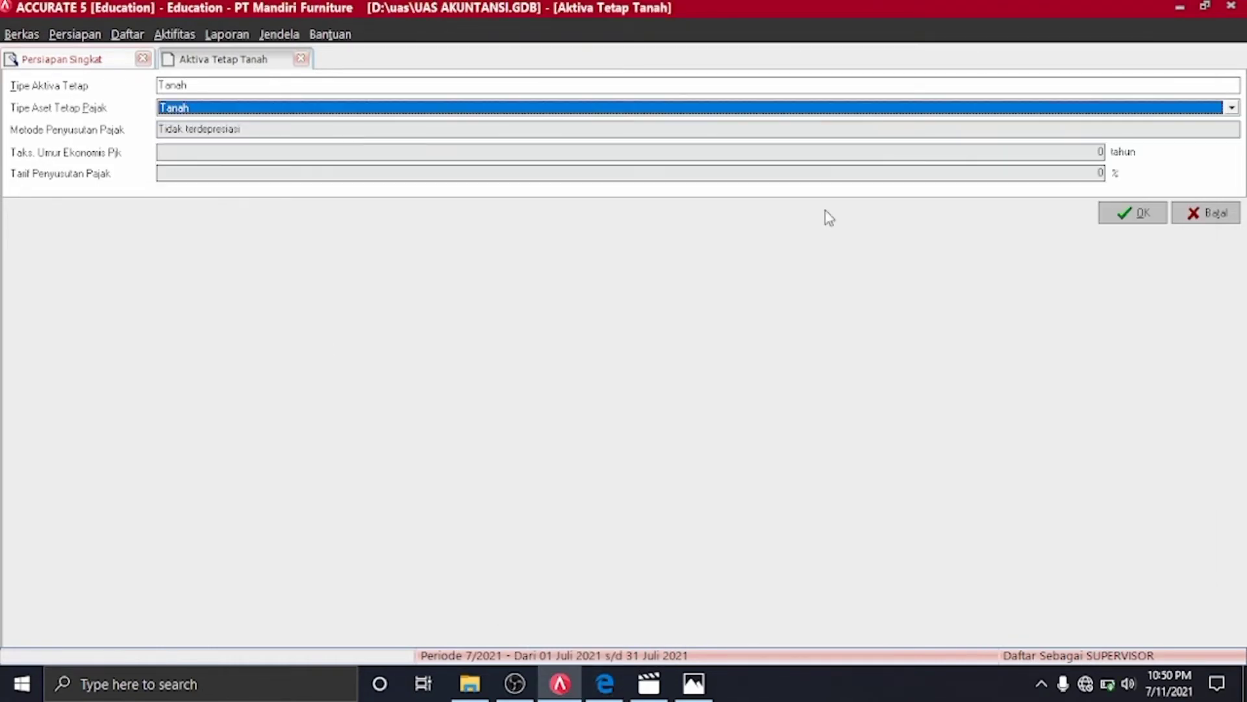
{"action": "left_click", "coordinate": [1159, 214]}
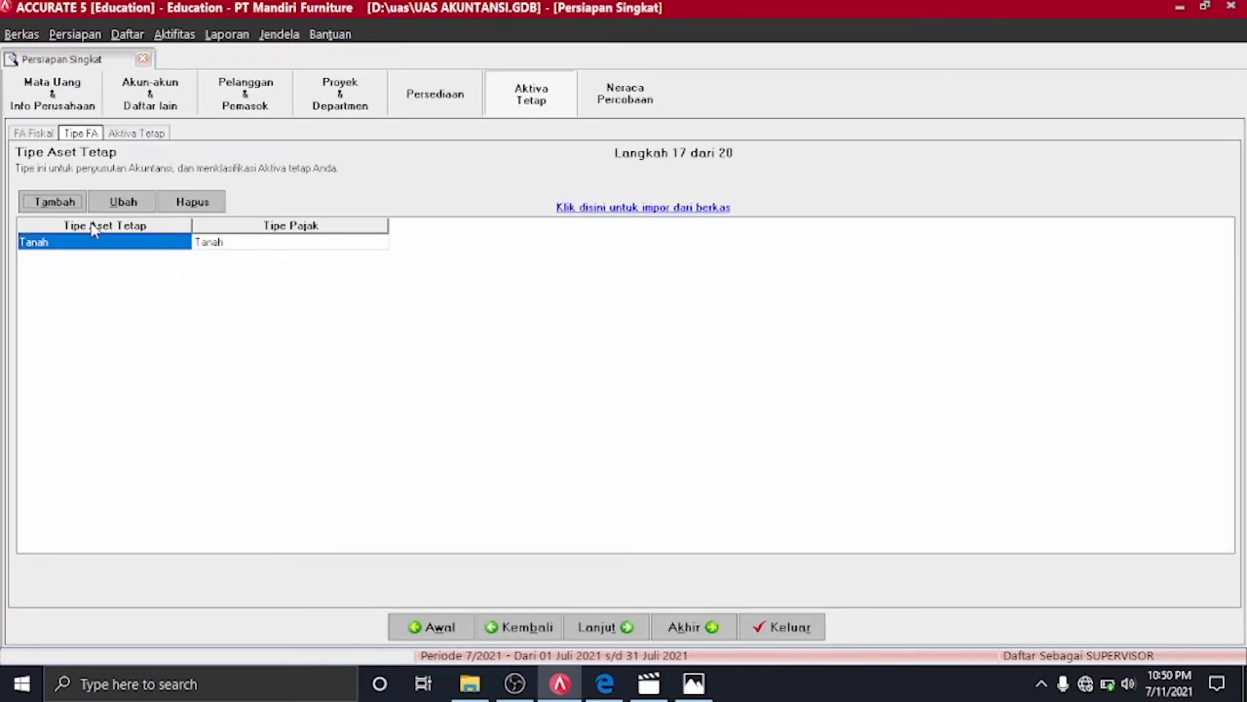
Add fixed asset type Gedung linked to the Bangunan Permanen tax type
{"action": "left_click", "coordinate": [54, 201]}
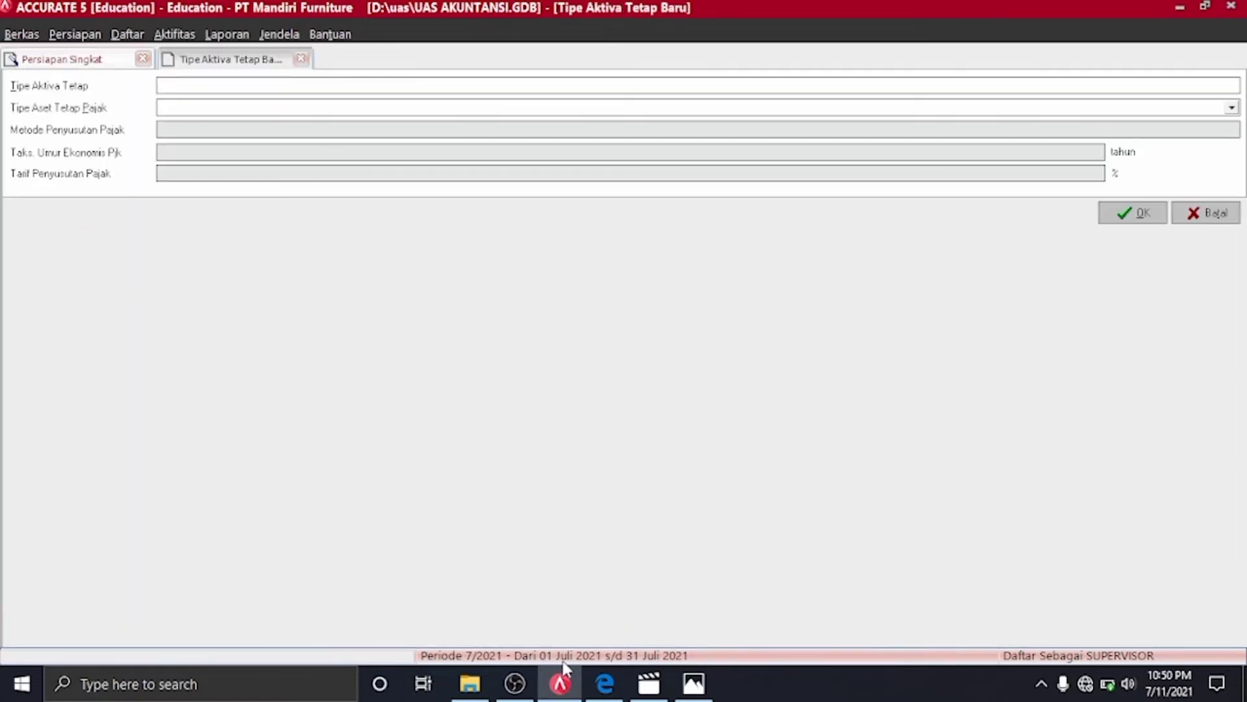
{"action": "left_click", "coordinate": [600, 692]}
{"action": "left_click", "coordinate": [599, 694]}
{"action": "left_click", "coordinate": [1231, 108]}
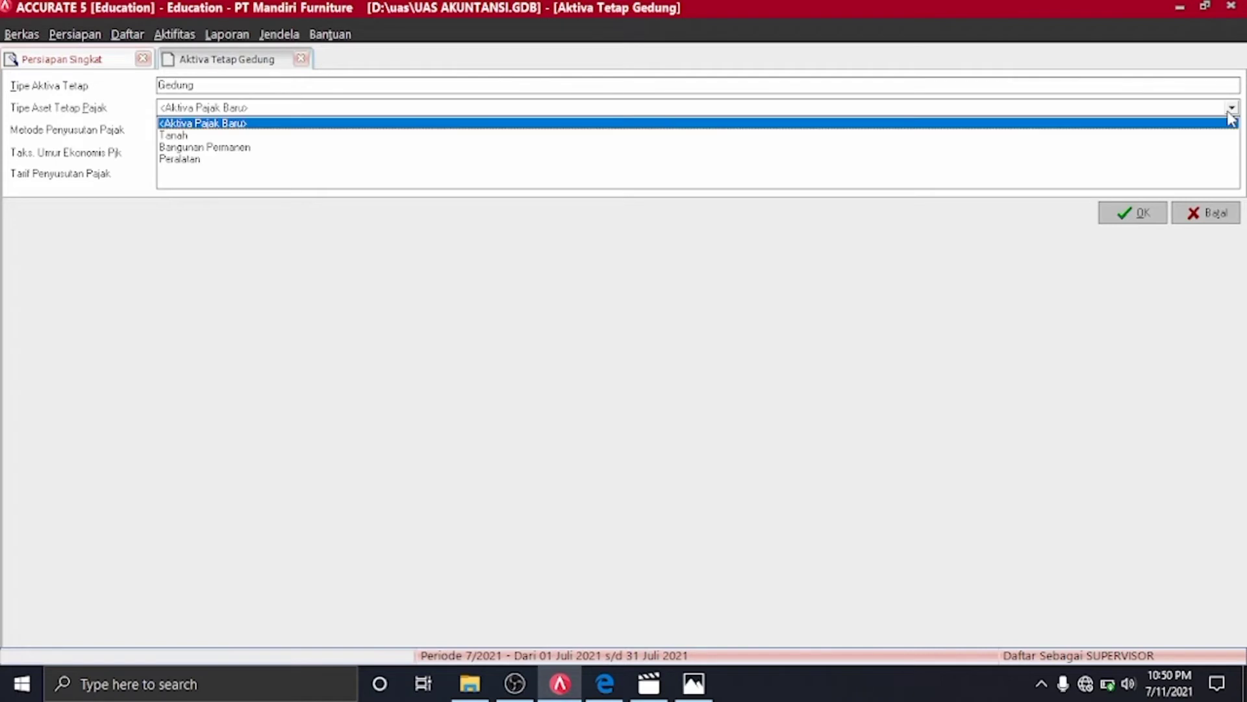
{"action": "left_click", "coordinate": [214, 149]}
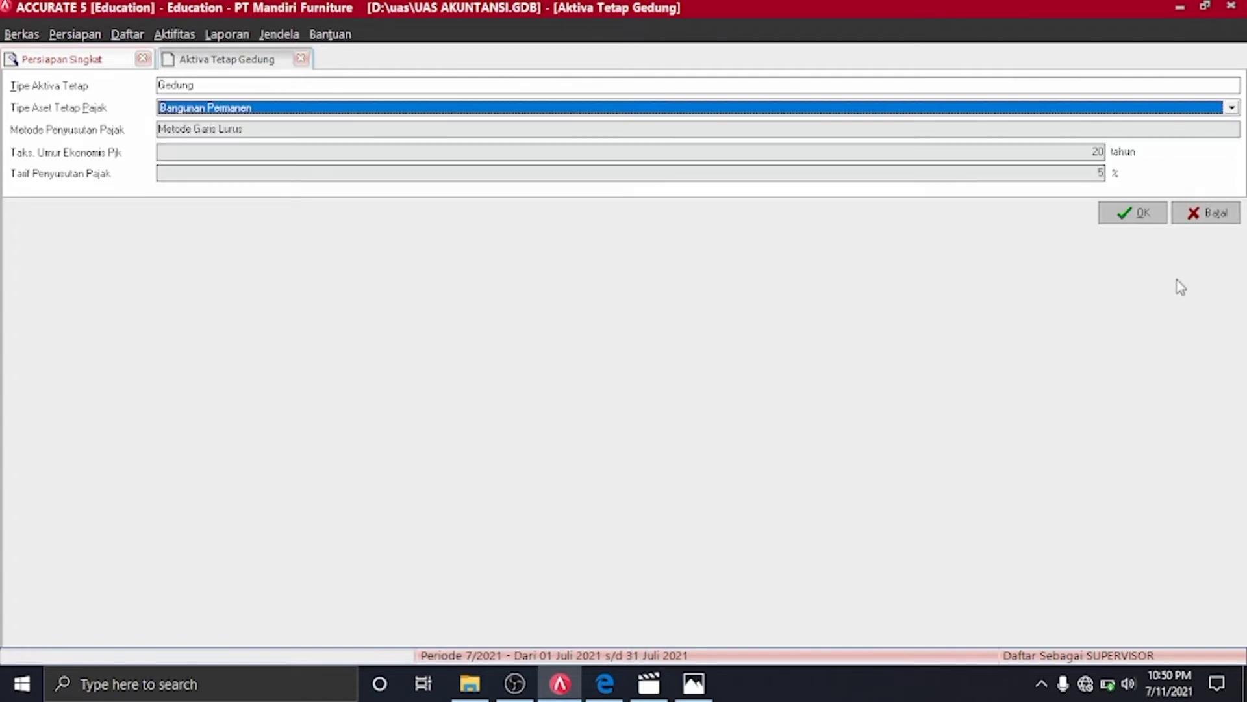
{"action": "left_click", "coordinate": [1142, 214]}
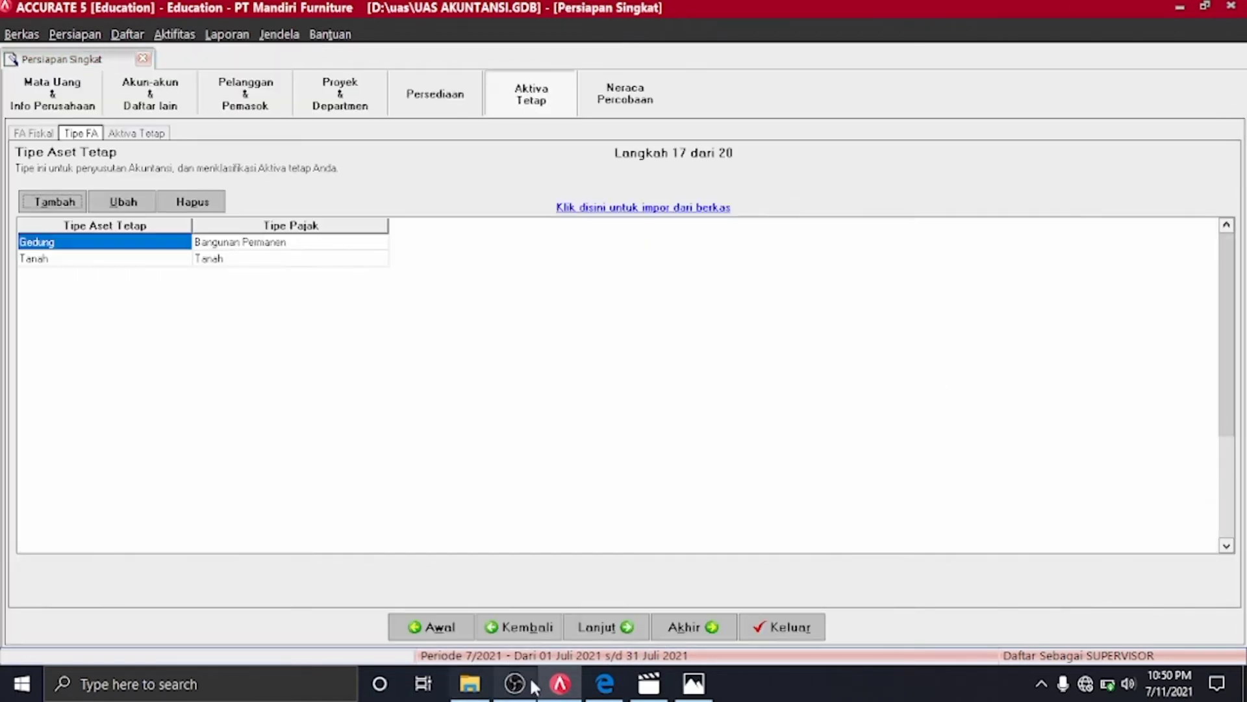
Add fixed asset type Peralatan linked to the Peralatan tax type
{"action": "left_click", "coordinate": [588, 686]}
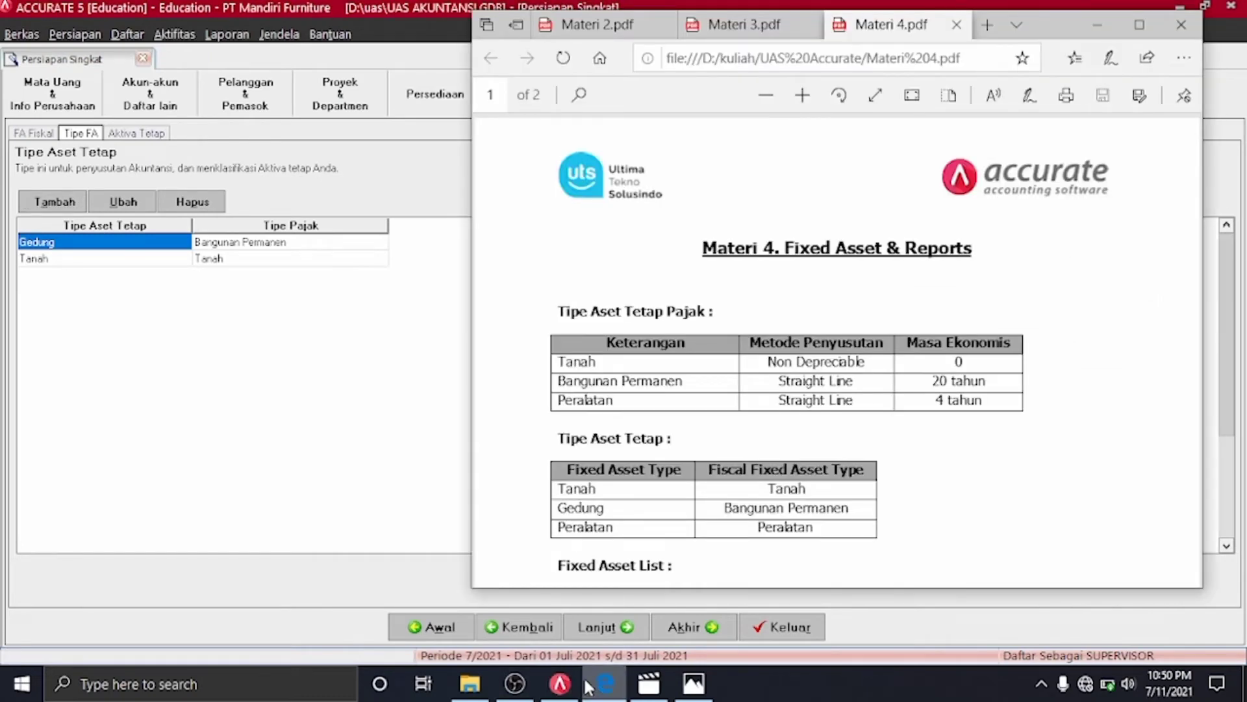
{"action": "left_click", "coordinate": [587, 685]}
{"action": "left_click", "coordinate": [54, 201]}
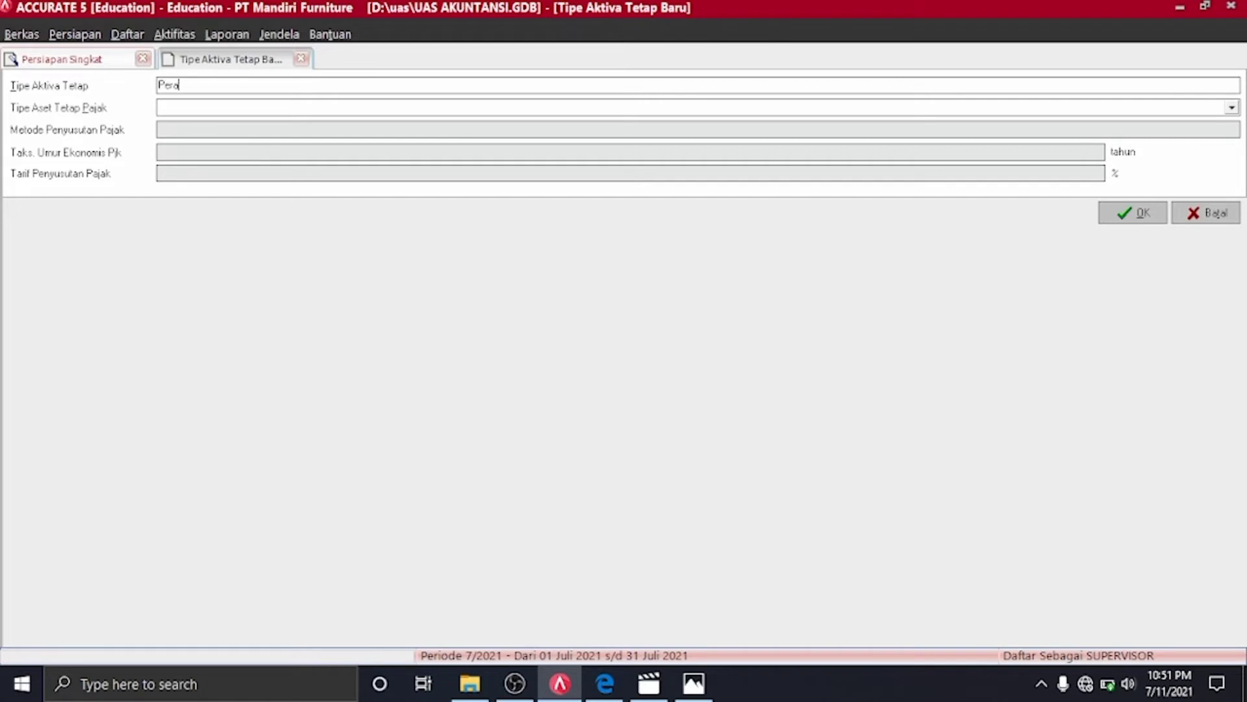
{"action": "left_click", "coordinate": [1232, 107]}
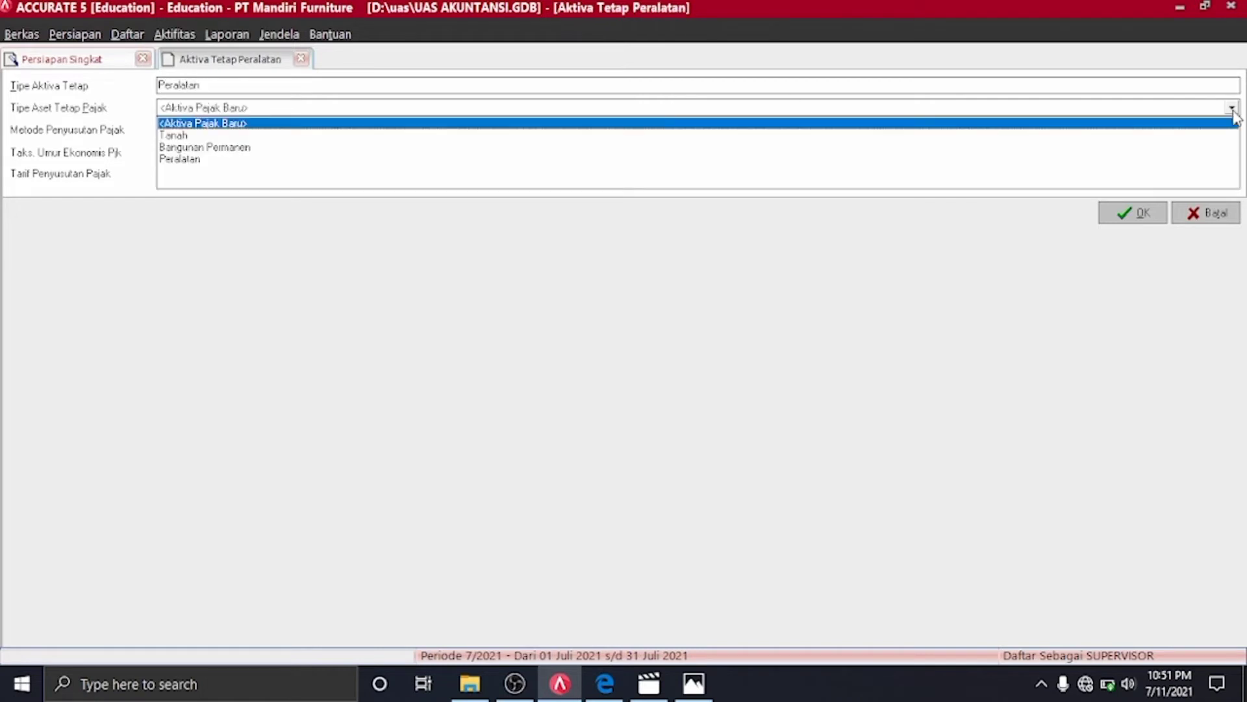
{"action": "left_click", "coordinate": [187, 160]}
{"action": "left_click", "coordinate": [1152, 223]}
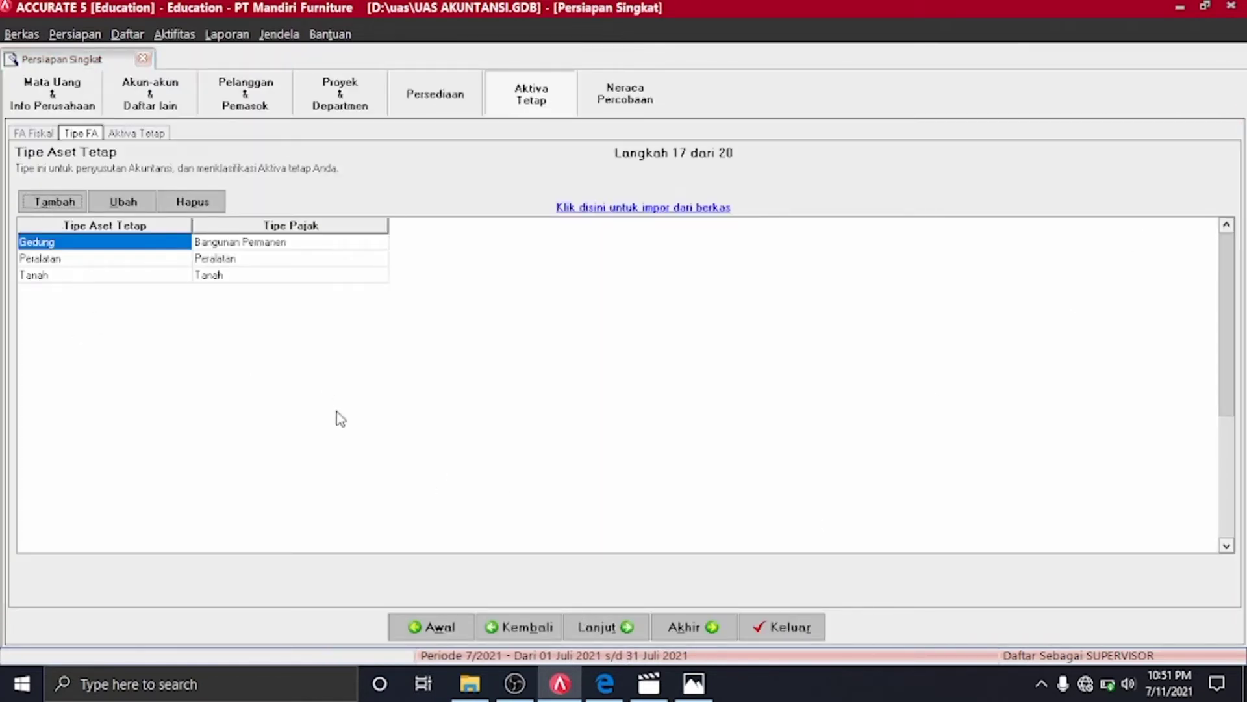
Advance to the fixed asset list and load Tabel 5 Daftar Aset Tetap.xls into the import
{"action": "left_click", "coordinate": [609, 628]}
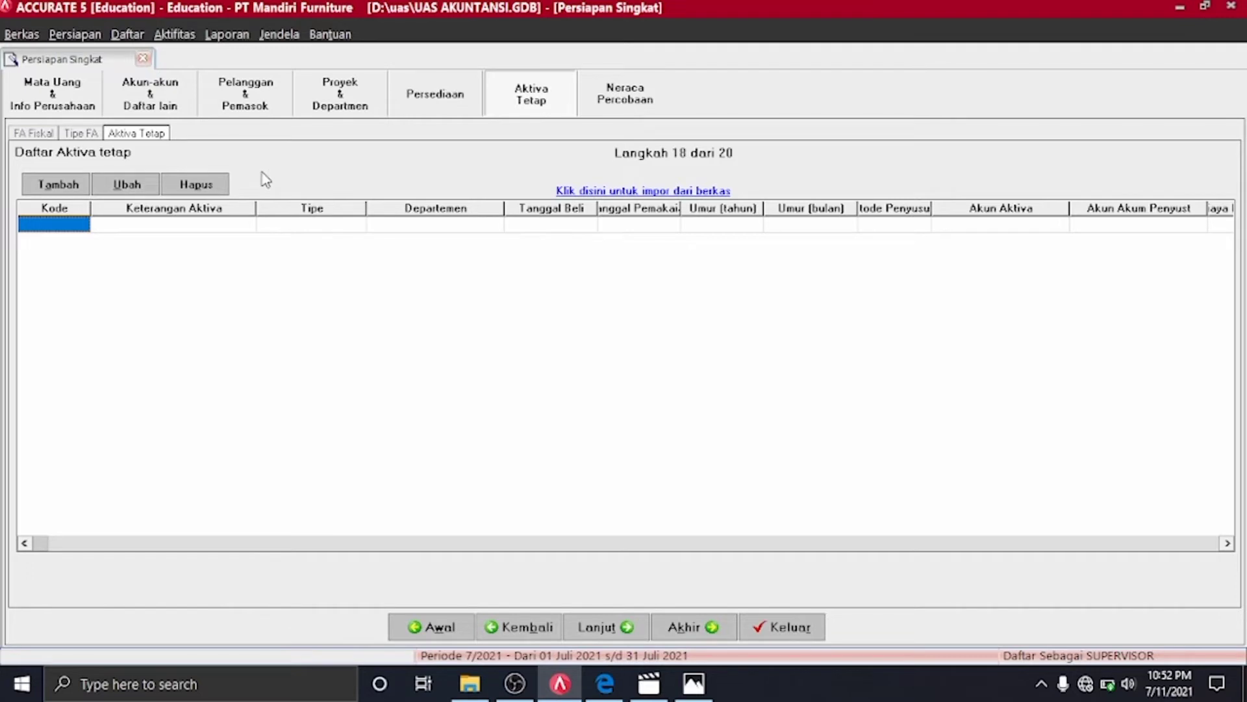
{"action": "left_click", "coordinate": [682, 191]}
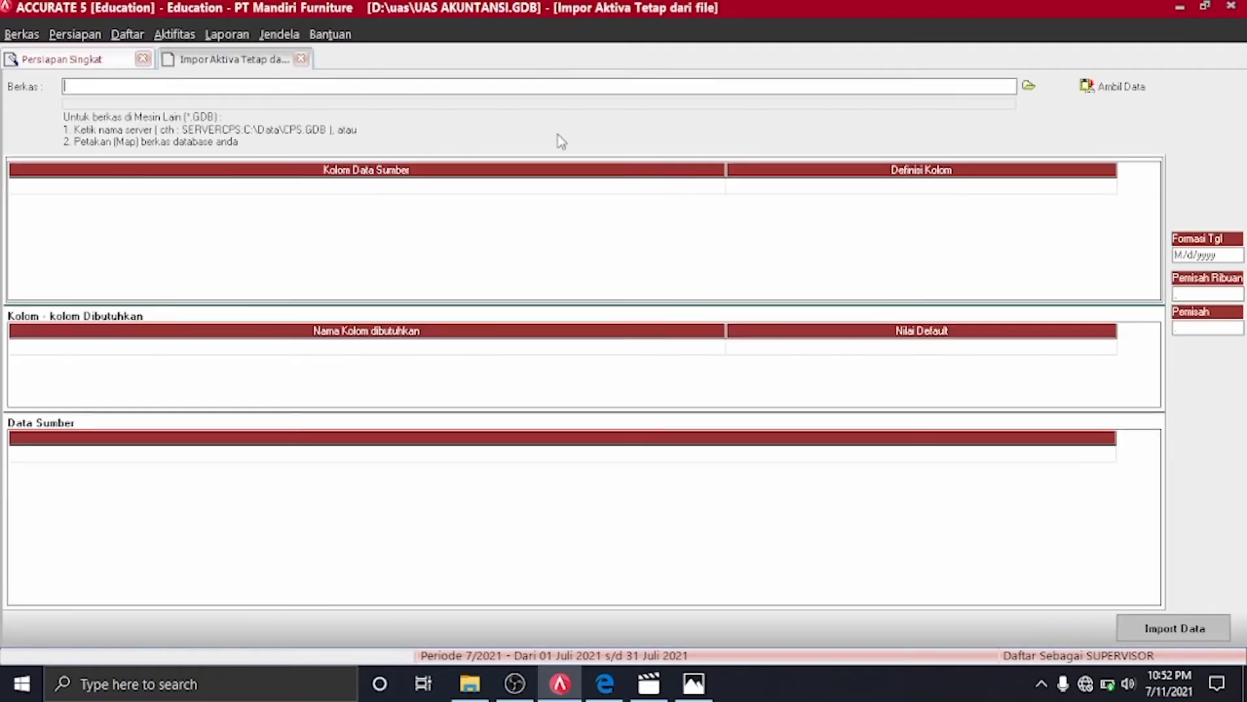
{"action": "left_click", "coordinate": [1028, 87]}
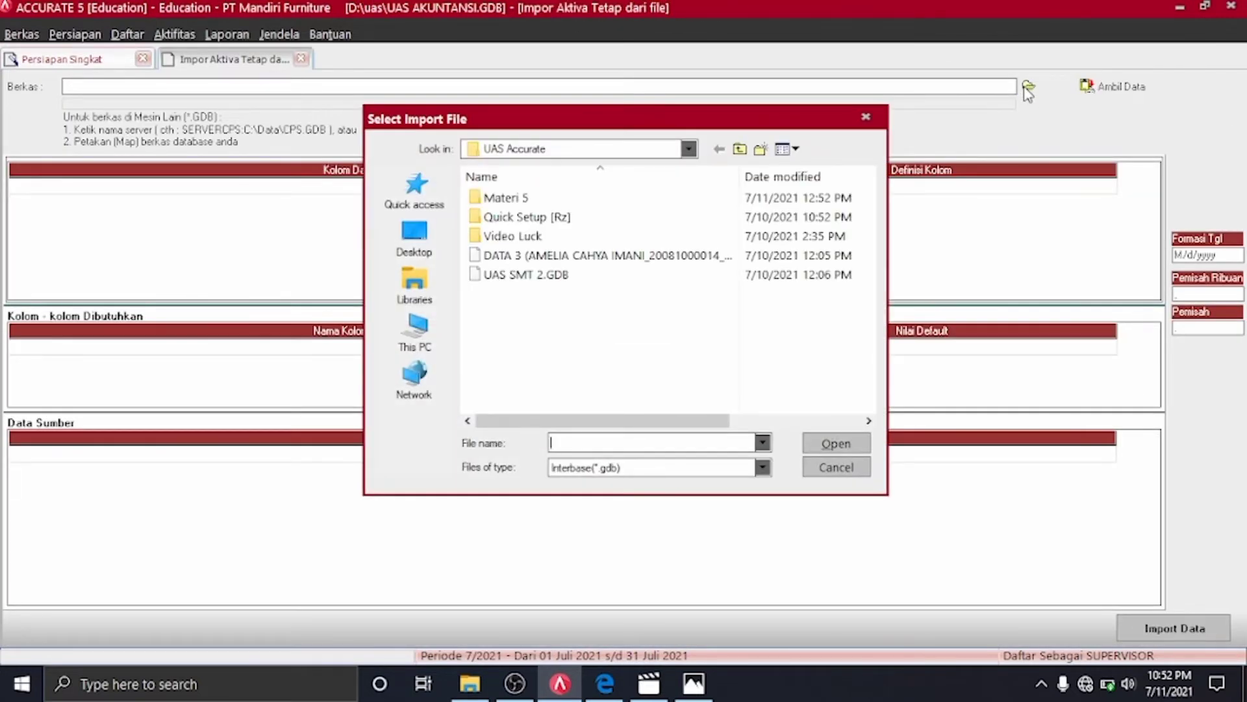
{"action": "left_click", "coordinate": [763, 469]}
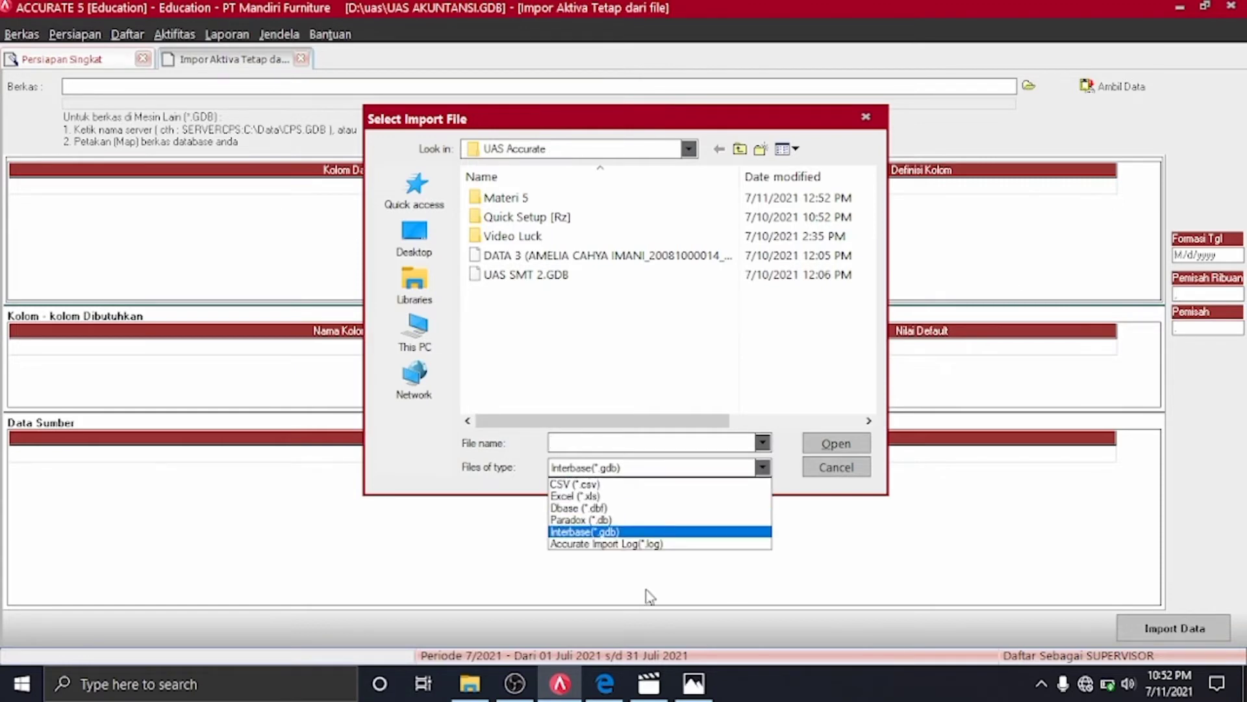
{"action": "left_click", "coordinate": [593, 498]}
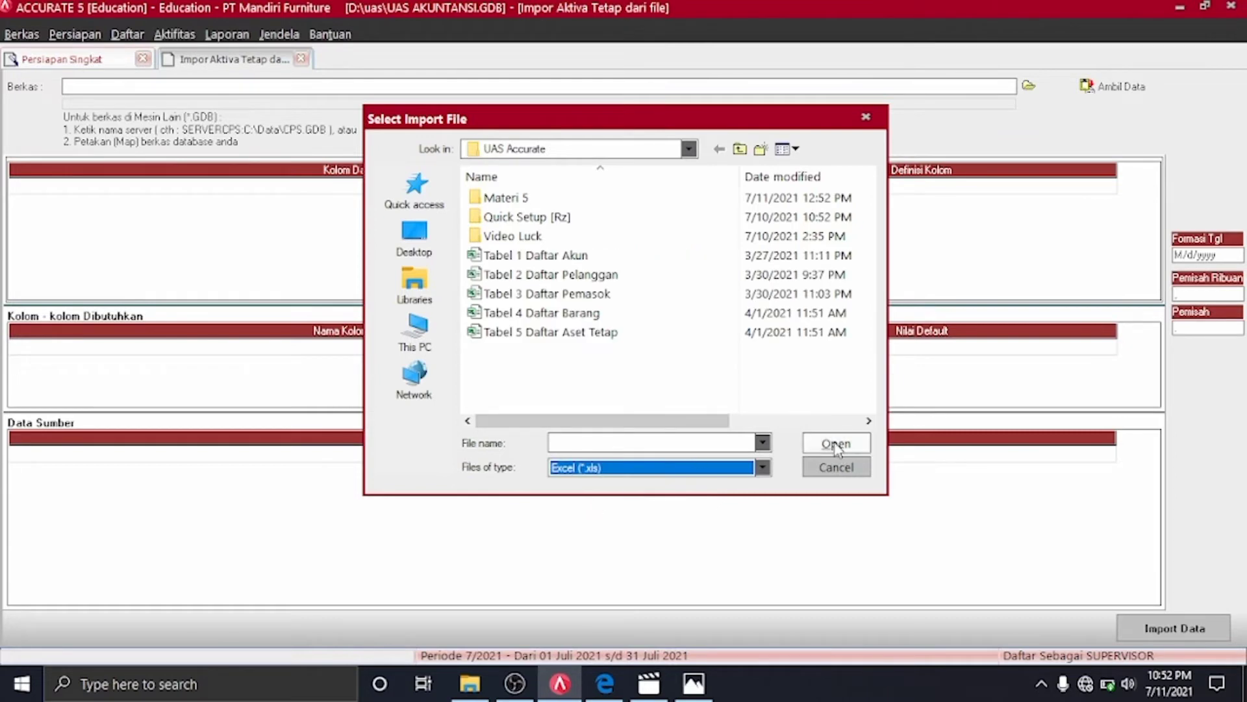
{"action": "left_click", "coordinate": [692, 333]}
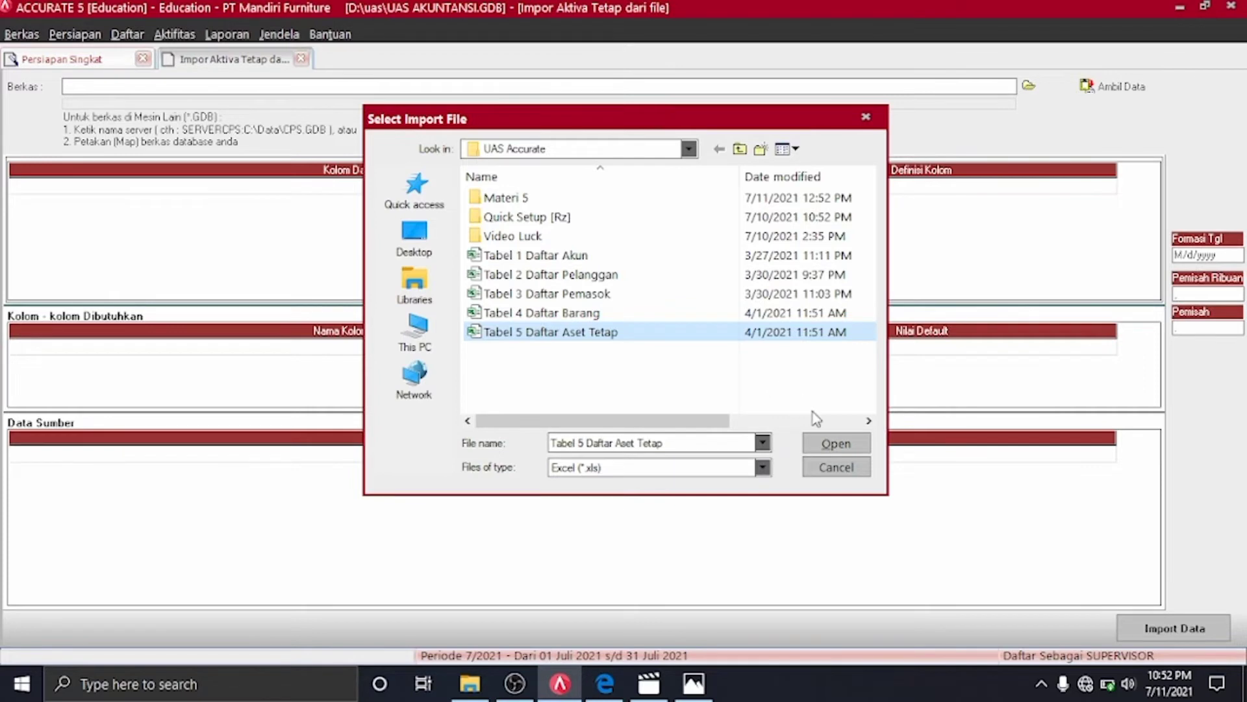
{"action": "left_click", "coordinate": [833, 445]}
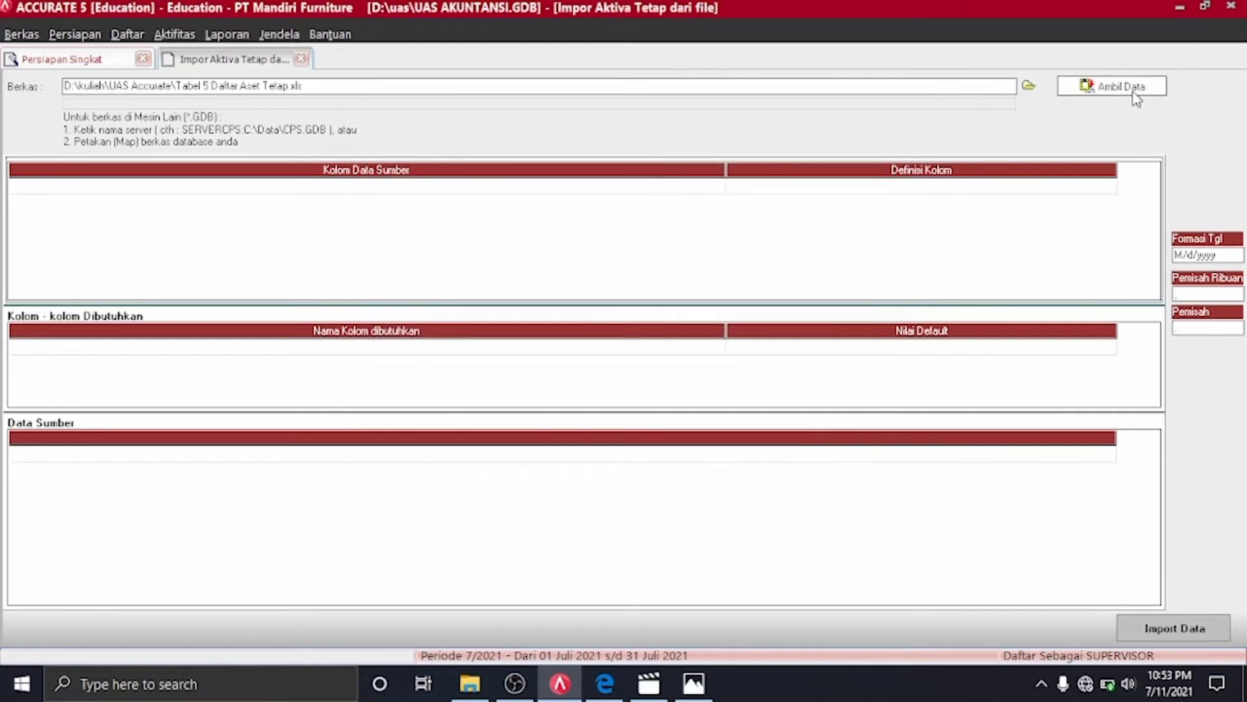
{"action": "left_click", "coordinate": [1133, 92]}
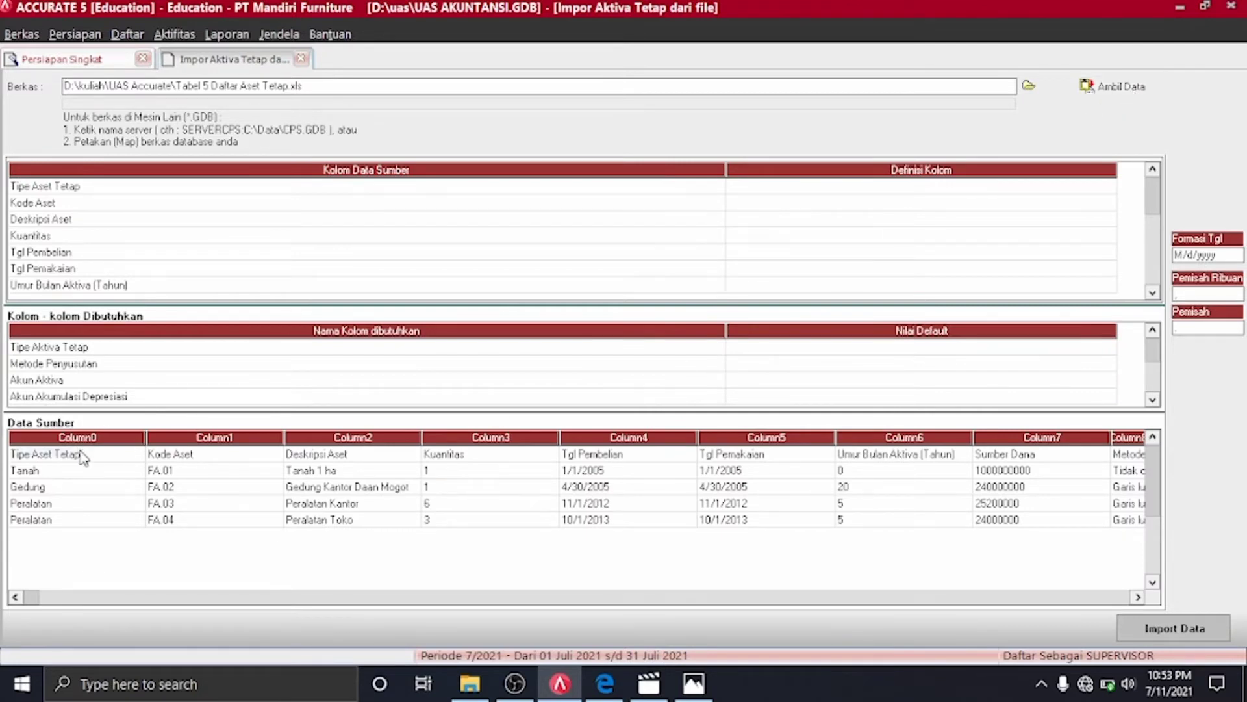
Delete the header row from the source data and map Tipe Aset Tetap to Tipe Aktiva Tetap
{"action": "left_click", "coordinate": [158, 455]}
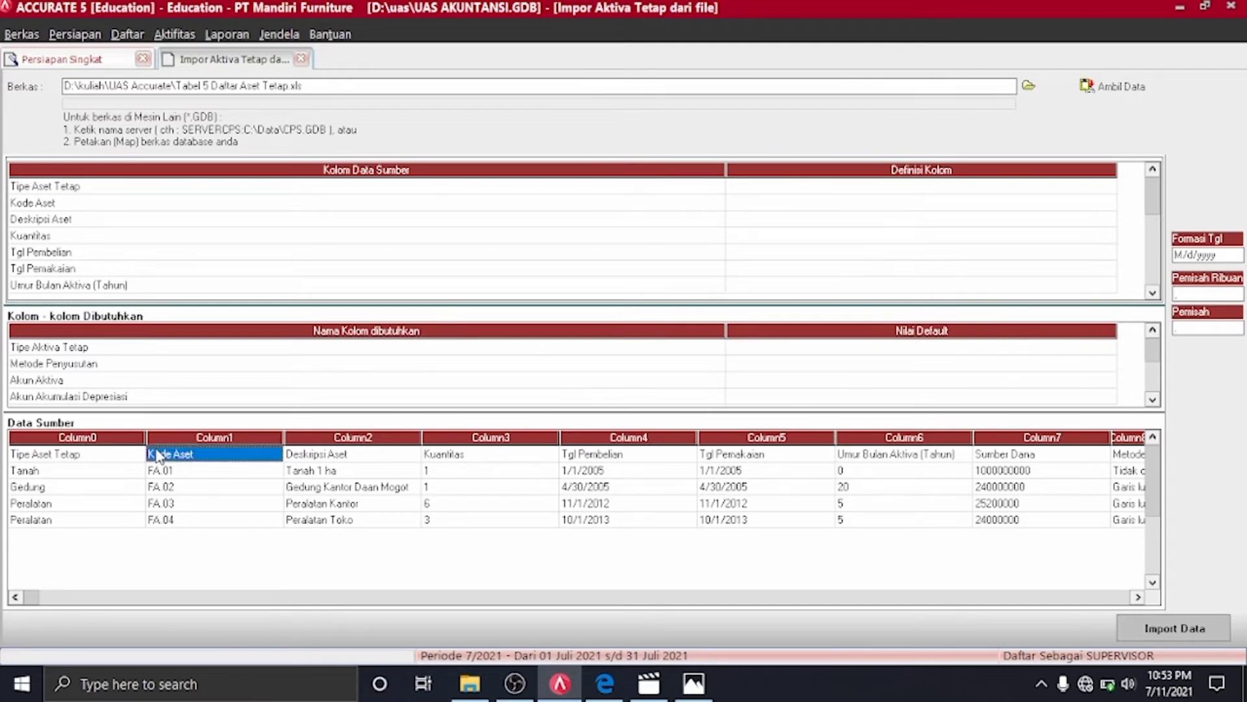
{"action": "key", "text": "ctrl+Delete"}
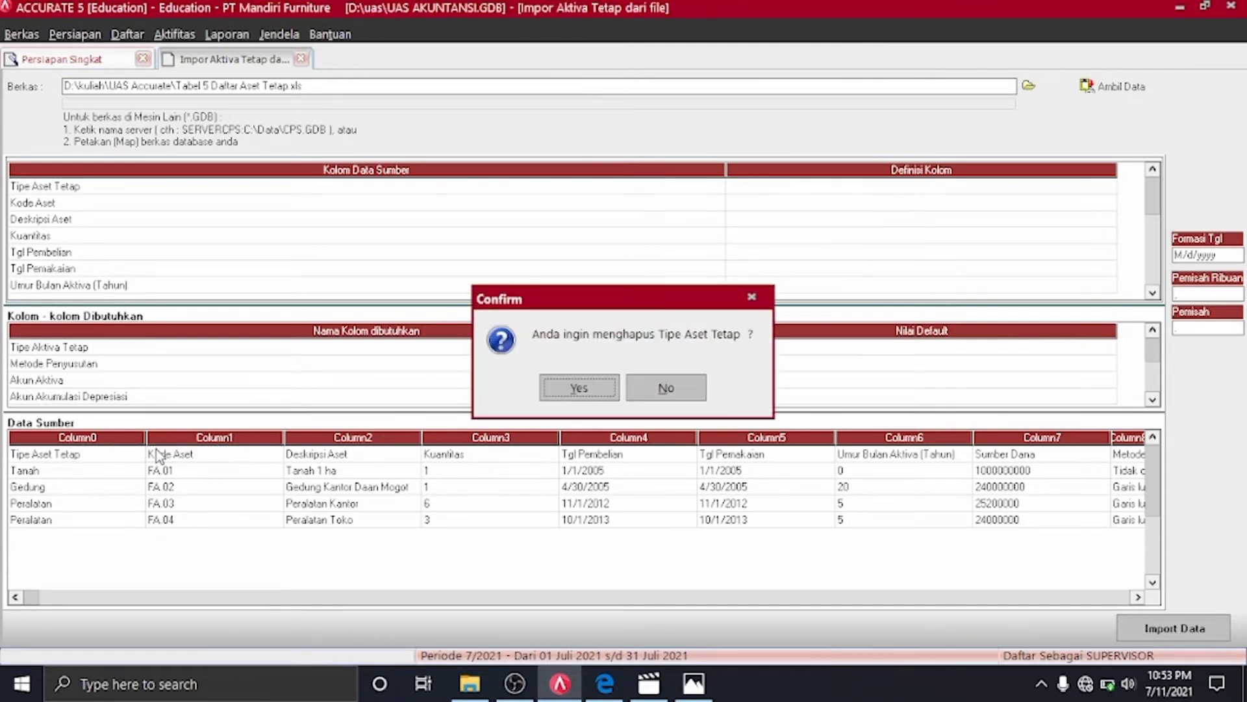
{"action": "key", "text": "Return"}
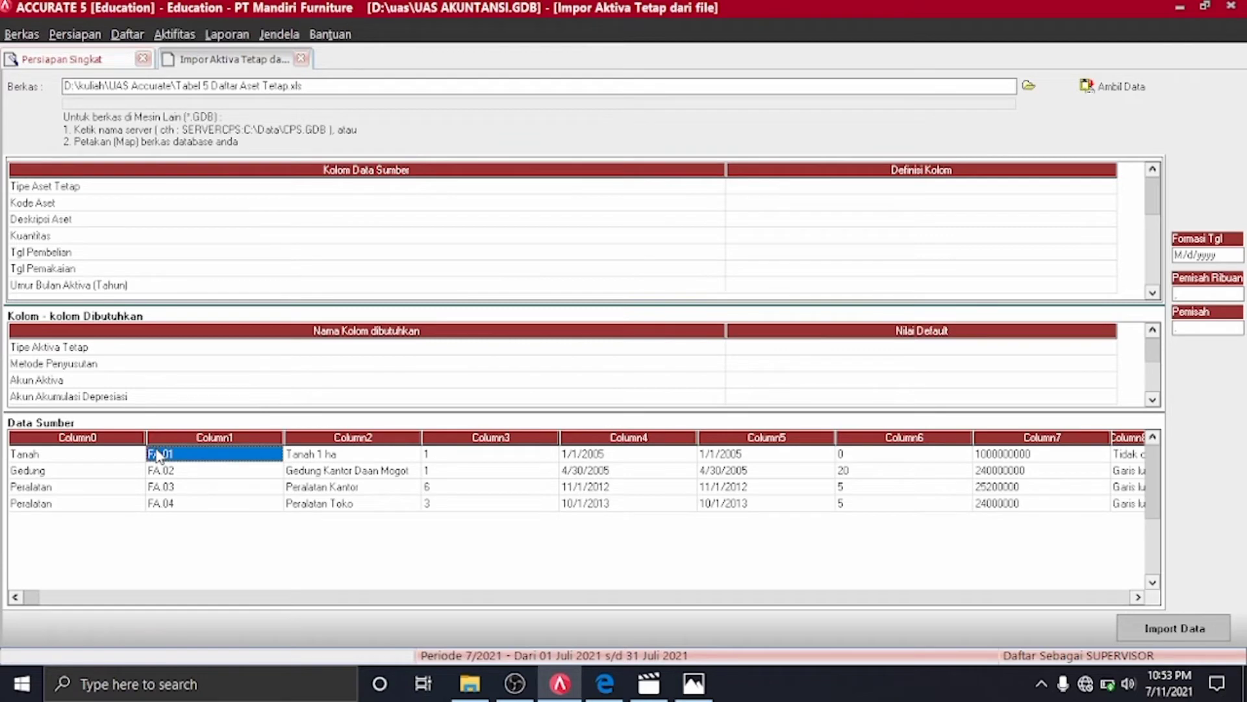
{"action": "left_click", "coordinate": [1112, 188]}
{"action": "left_click", "coordinate": [1112, 190]}
{"action": "left_click", "coordinate": [1109, 189]}
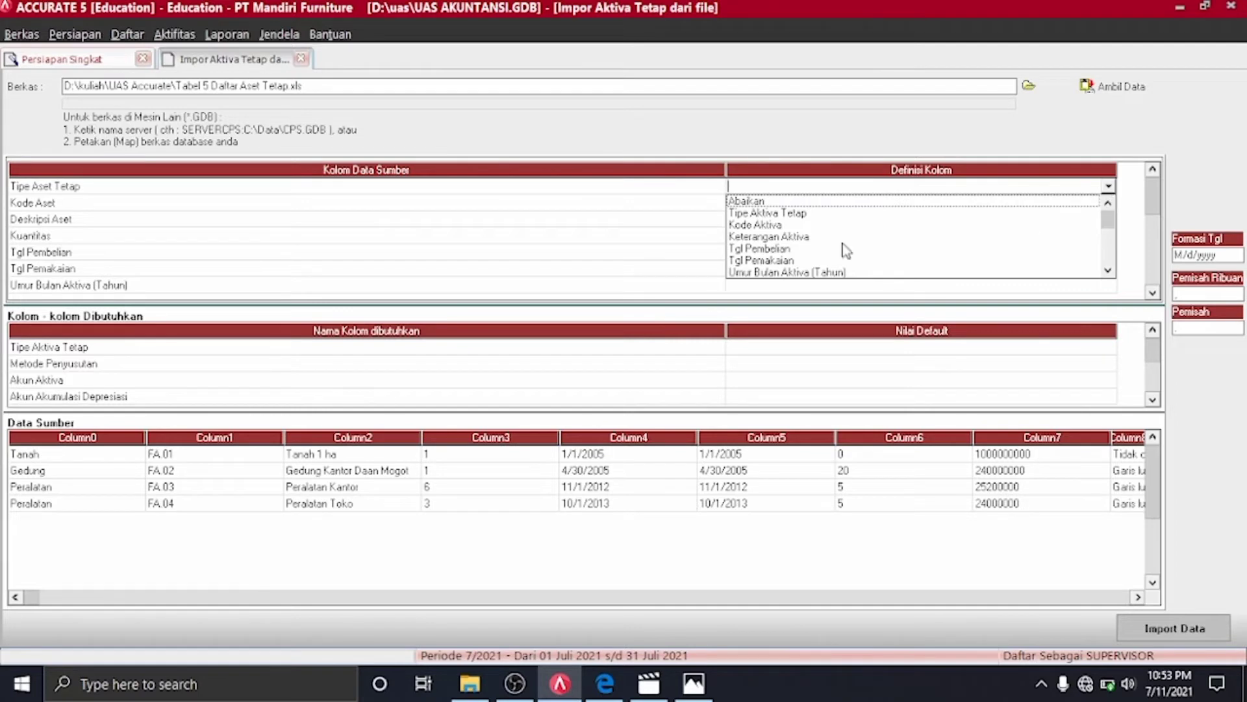
{"action": "left_click", "coordinate": [799, 214]}
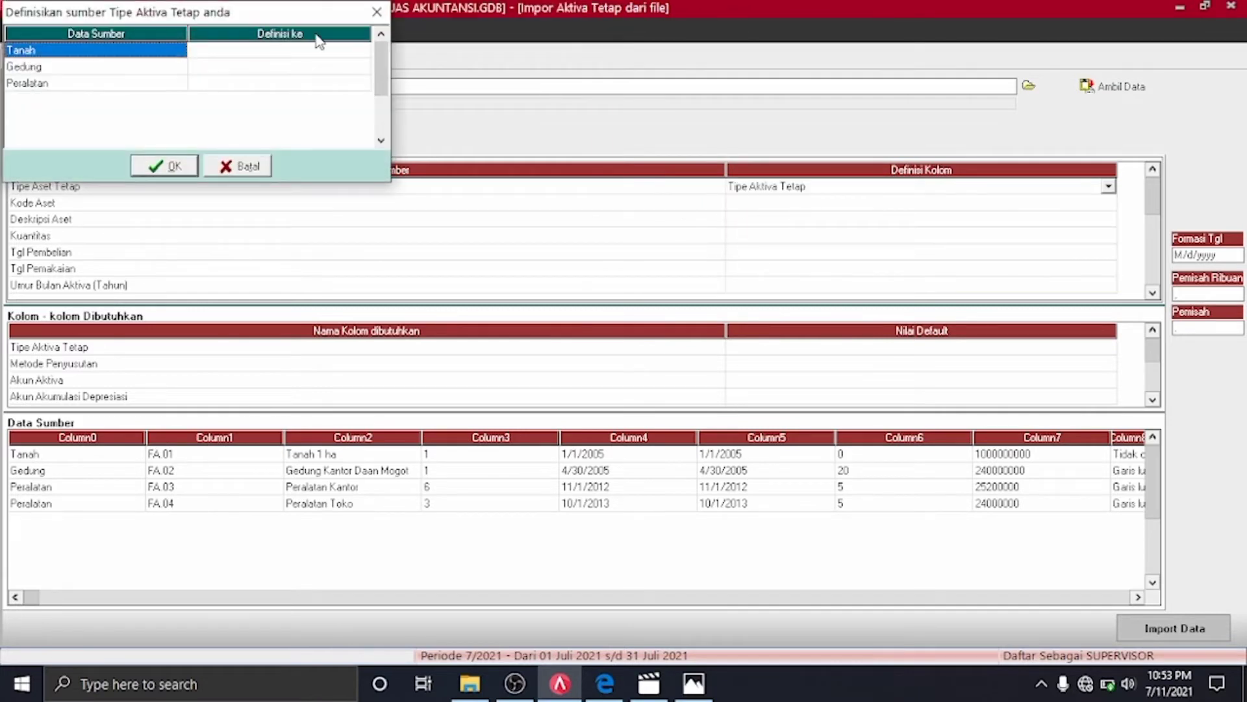
Match Tanah, Gedung and Peralatan to their same-named asset types and confirm
{"action": "left_click", "coordinate": [358, 51]}
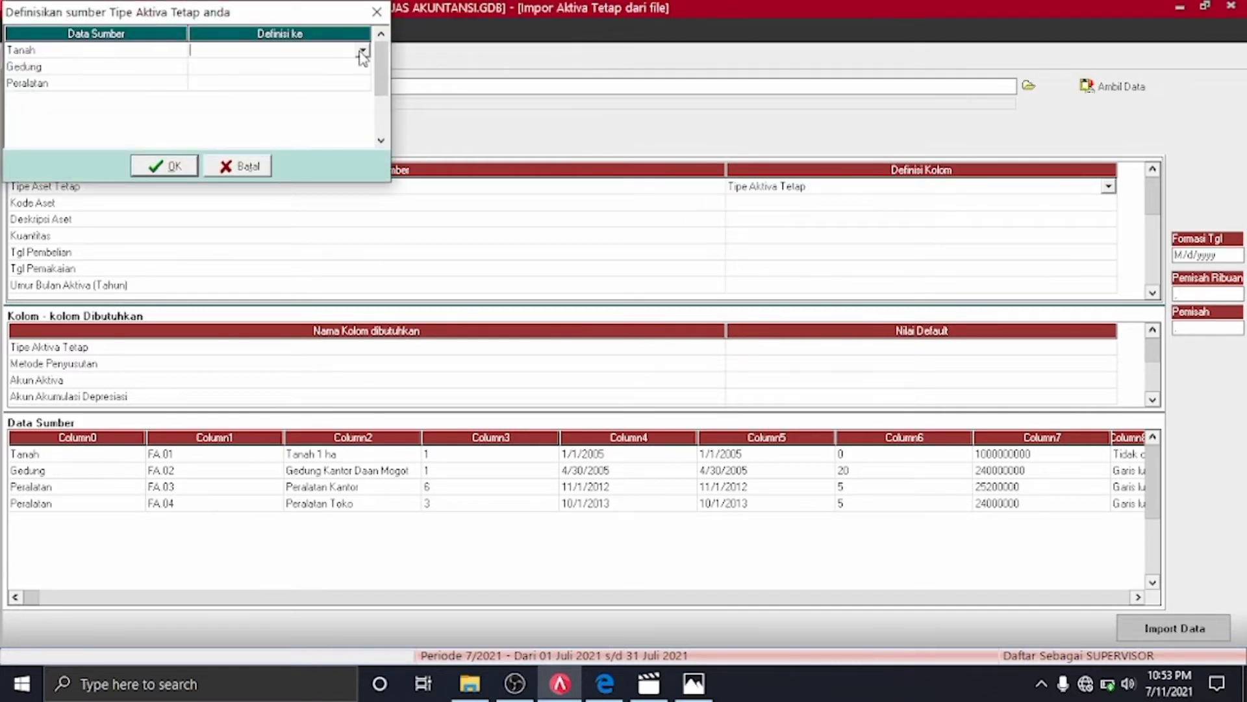
{"action": "left_click", "coordinate": [362, 52]}
{"action": "left_click", "coordinate": [306, 66]}
{"action": "left_click", "coordinate": [358, 67]}
{"action": "left_click", "coordinate": [362, 67]}
{"action": "left_click", "coordinate": [247, 93]}
{"action": "left_click", "coordinate": [357, 84]}
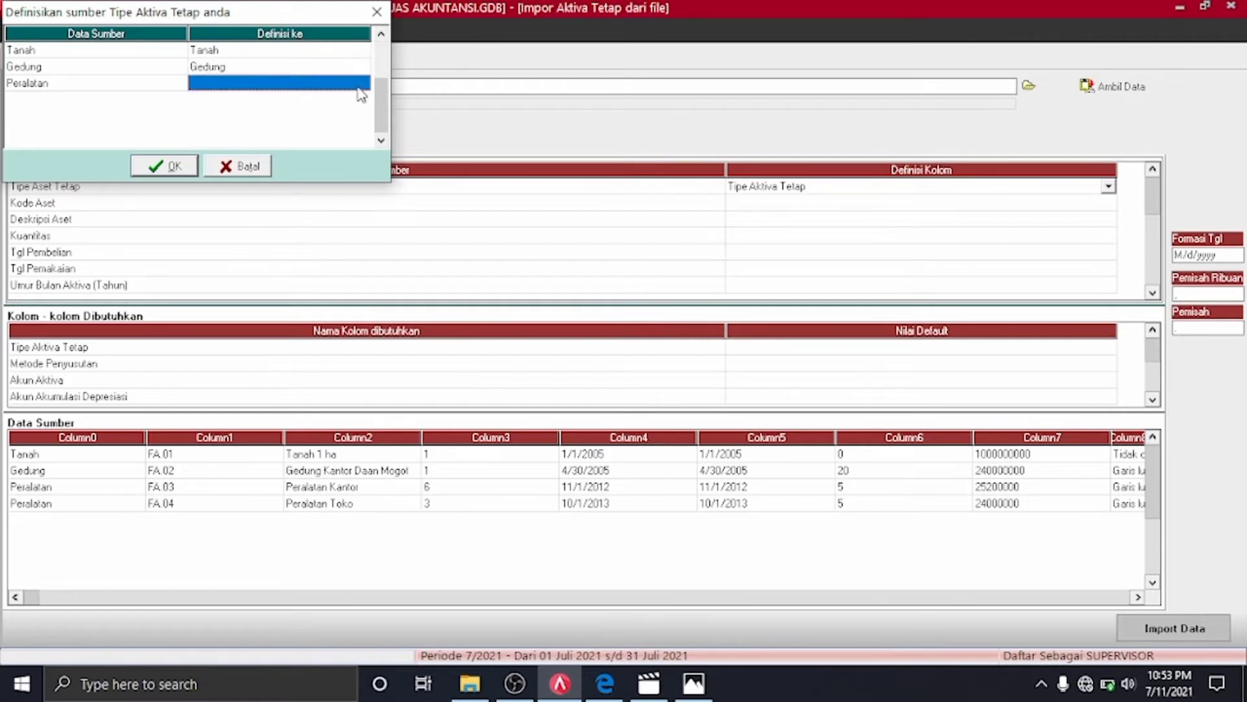
{"action": "left_click", "coordinate": [362, 84]}
{"action": "left_click", "coordinate": [300, 124]}
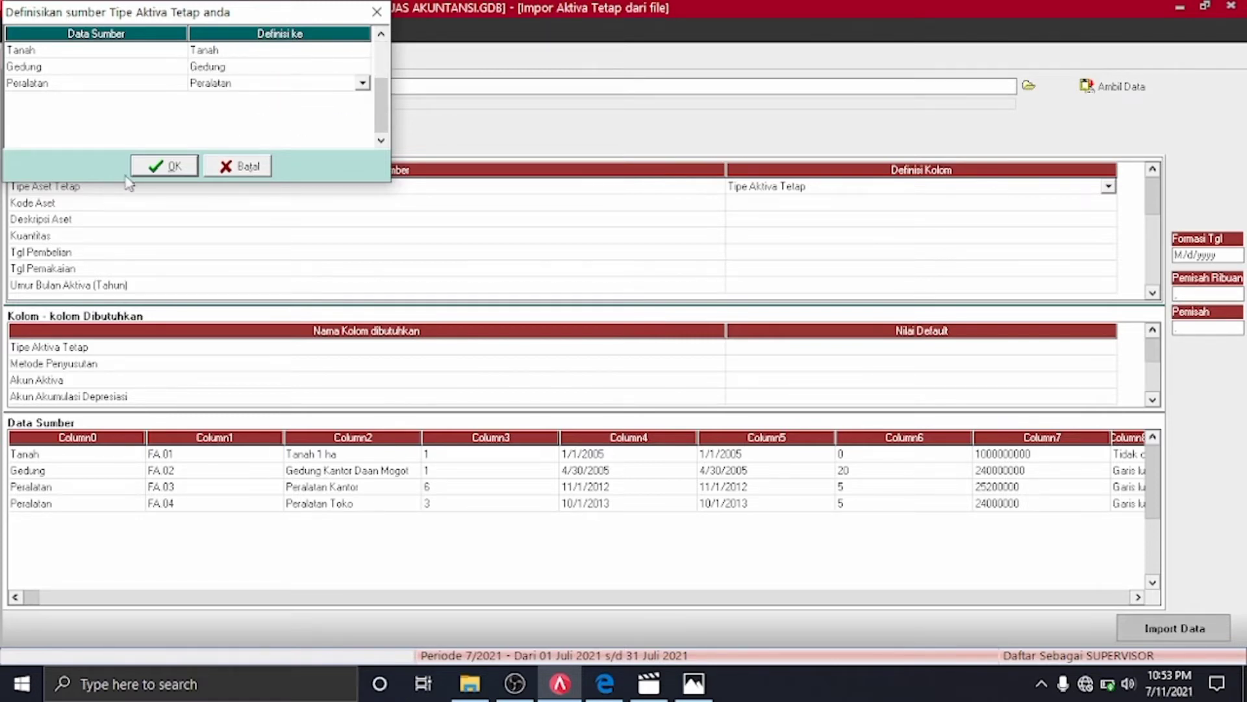
{"action": "left_click", "coordinate": [159, 167]}
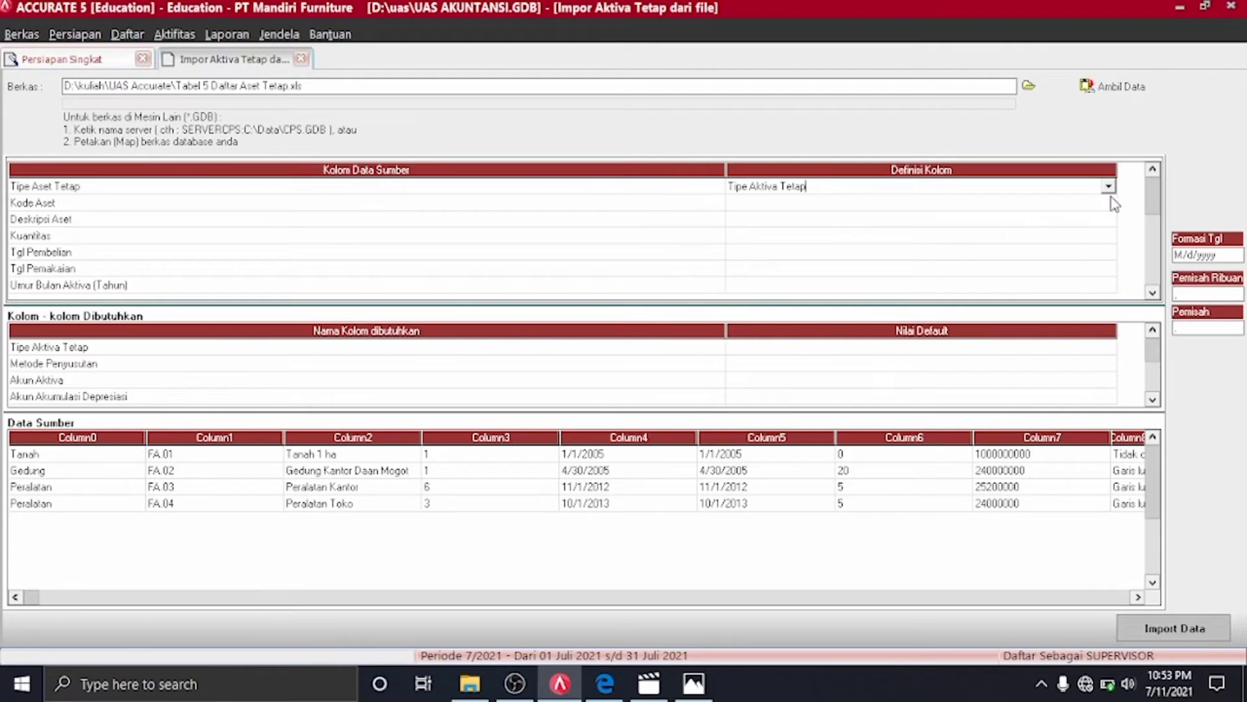
Map Kode Aset to Kode Aktiva, Deskripsi Aset to Keterangan Aktiva, and Kuantitas to Kuantitas
{"action": "left_click", "coordinate": [1108, 217]}
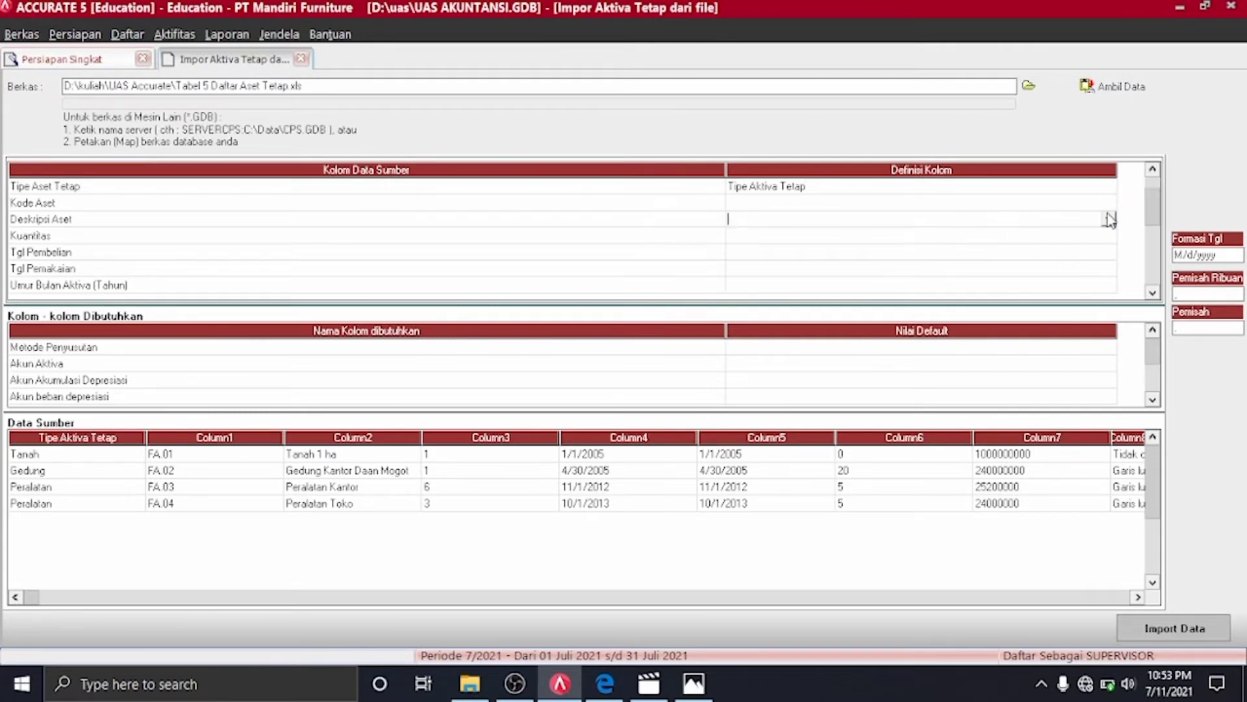
{"action": "left_click", "coordinate": [1109, 204]}
{"action": "left_click", "coordinate": [1109, 204]}
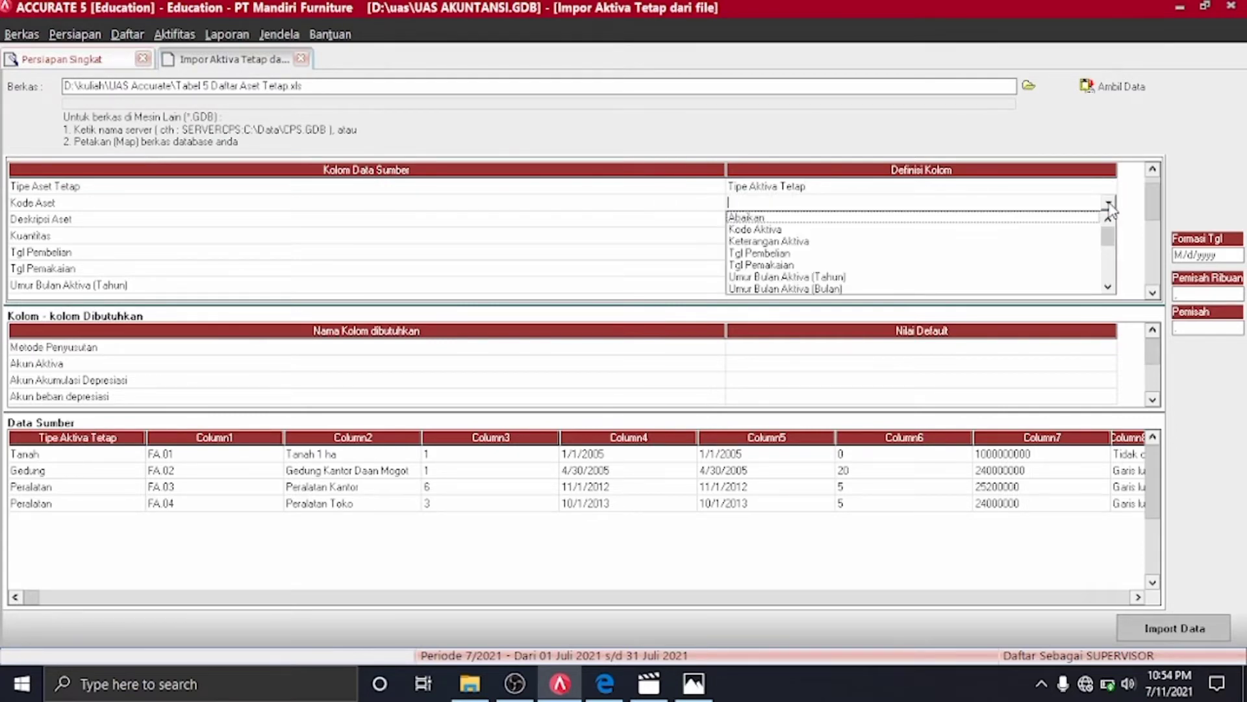
{"action": "left_click", "coordinate": [794, 228]}
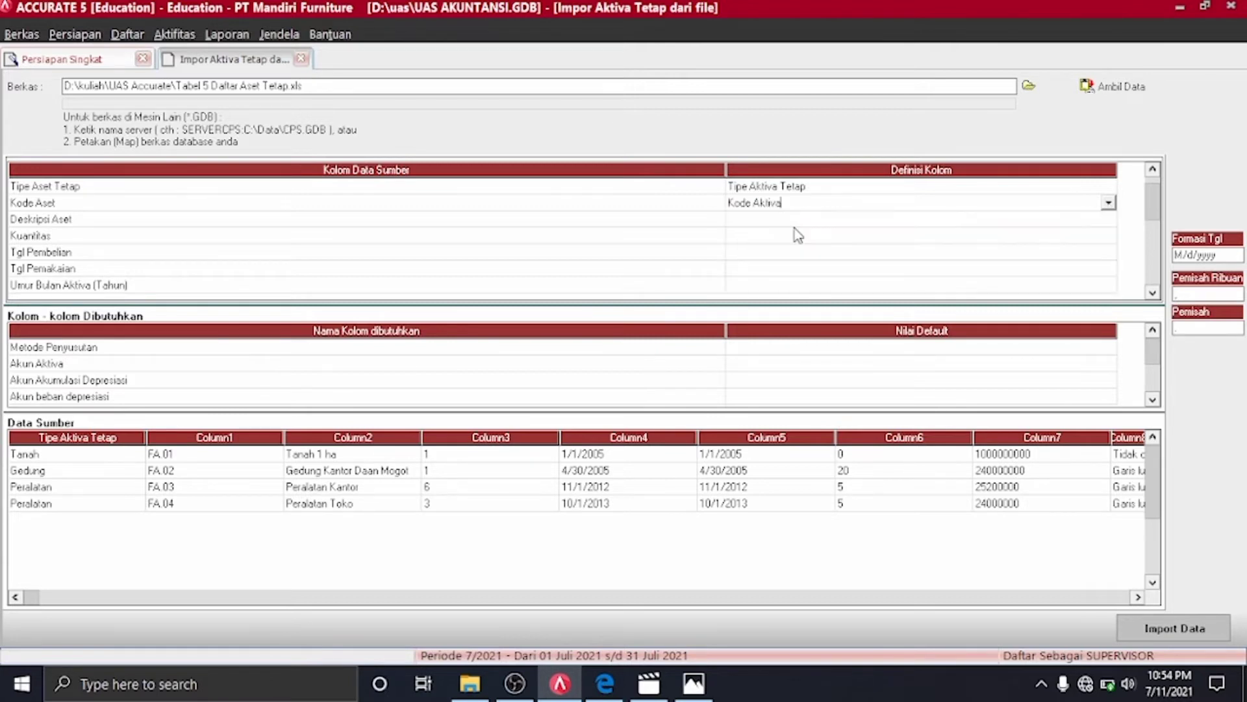
{"action": "left_click", "coordinate": [1108, 218]}
{"action": "left_click", "coordinate": [1109, 218]}
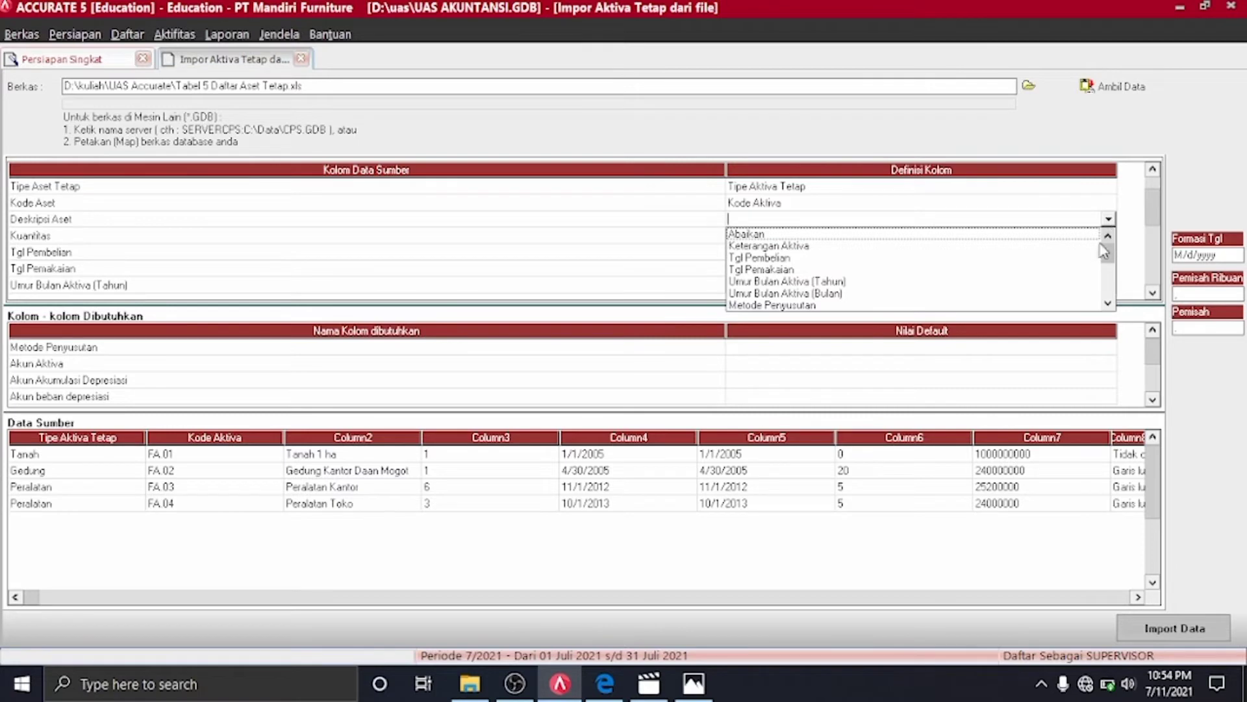
{"action": "left_click", "coordinate": [753, 246]}
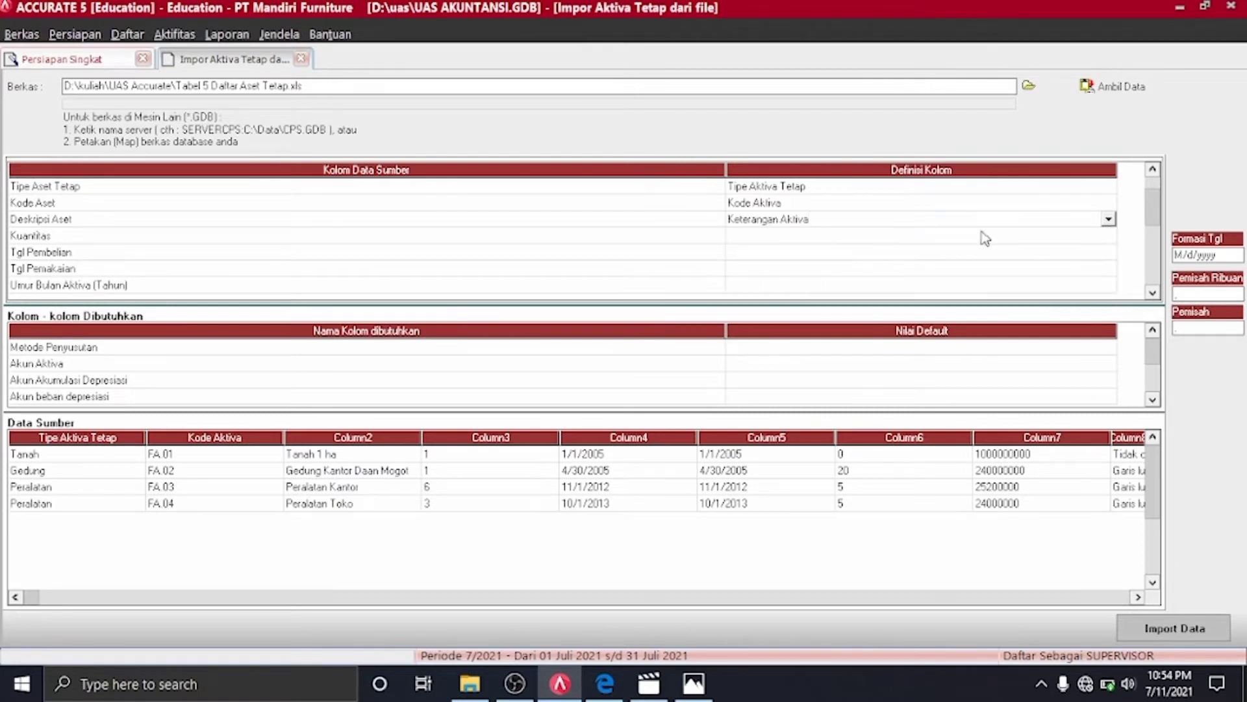
{"action": "left_click", "coordinate": [1112, 235]}
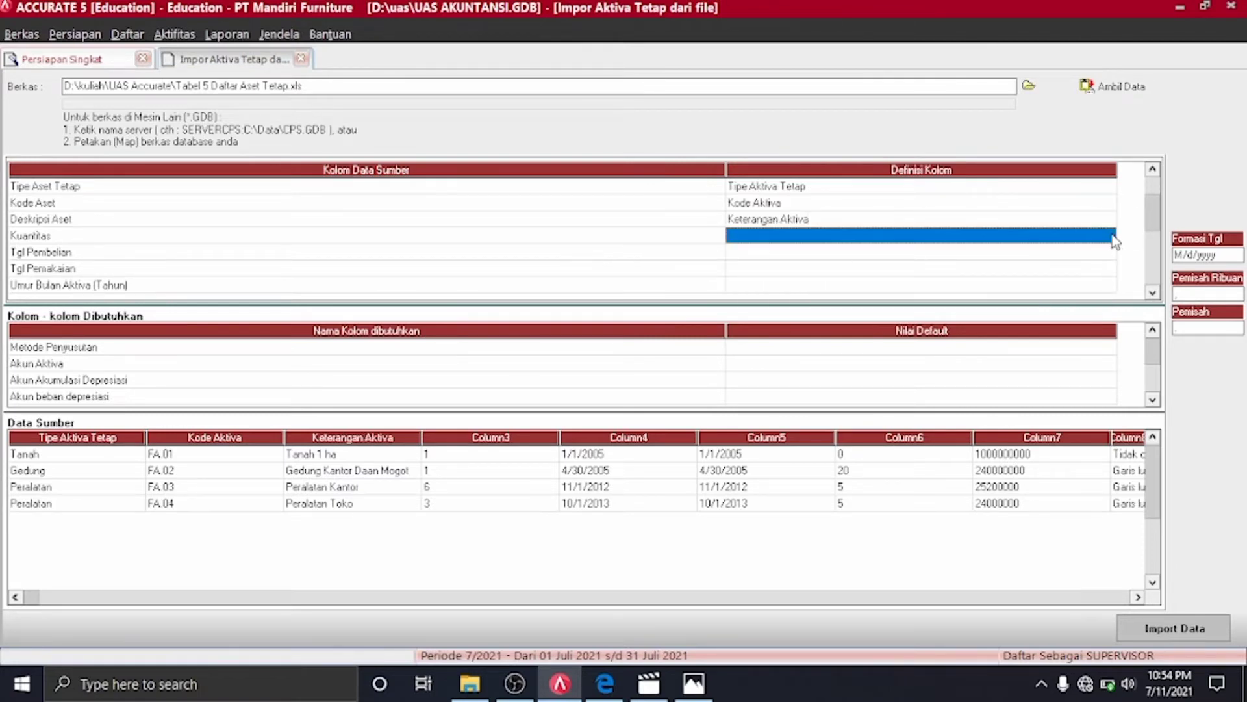
{"action": "left_click", "coordinate": [1109, 236]}
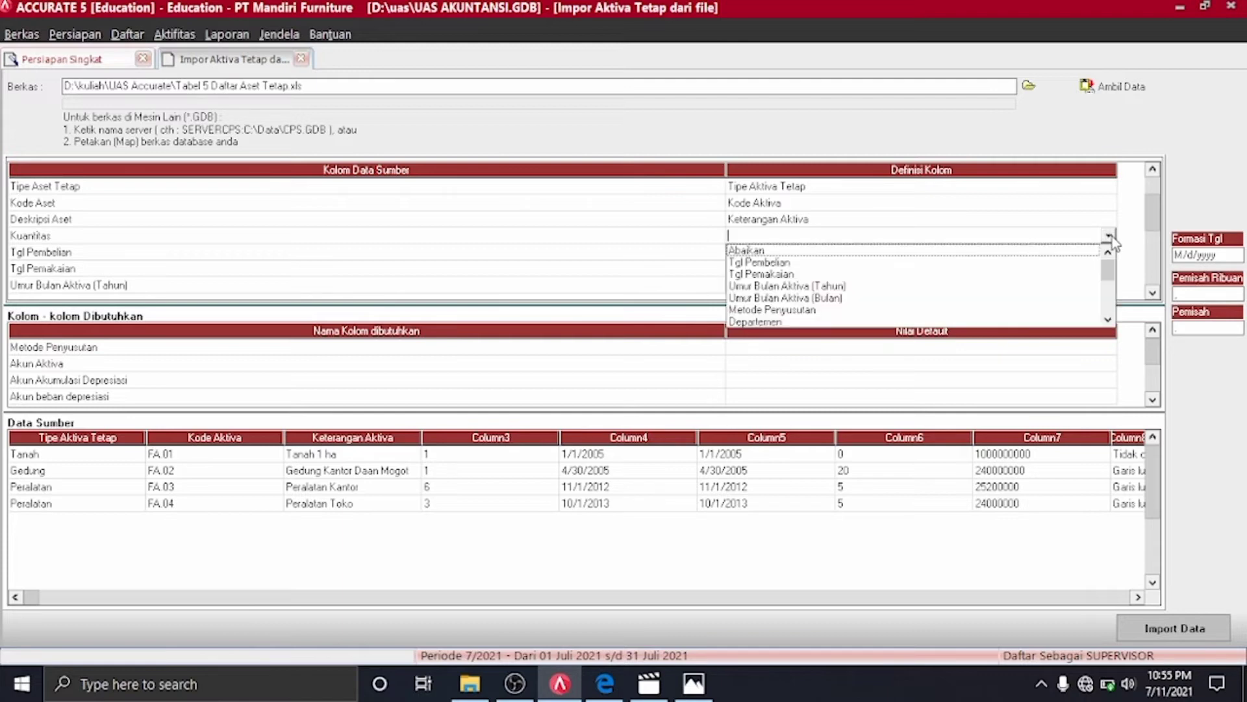
{"action": "type", "text": "k"}
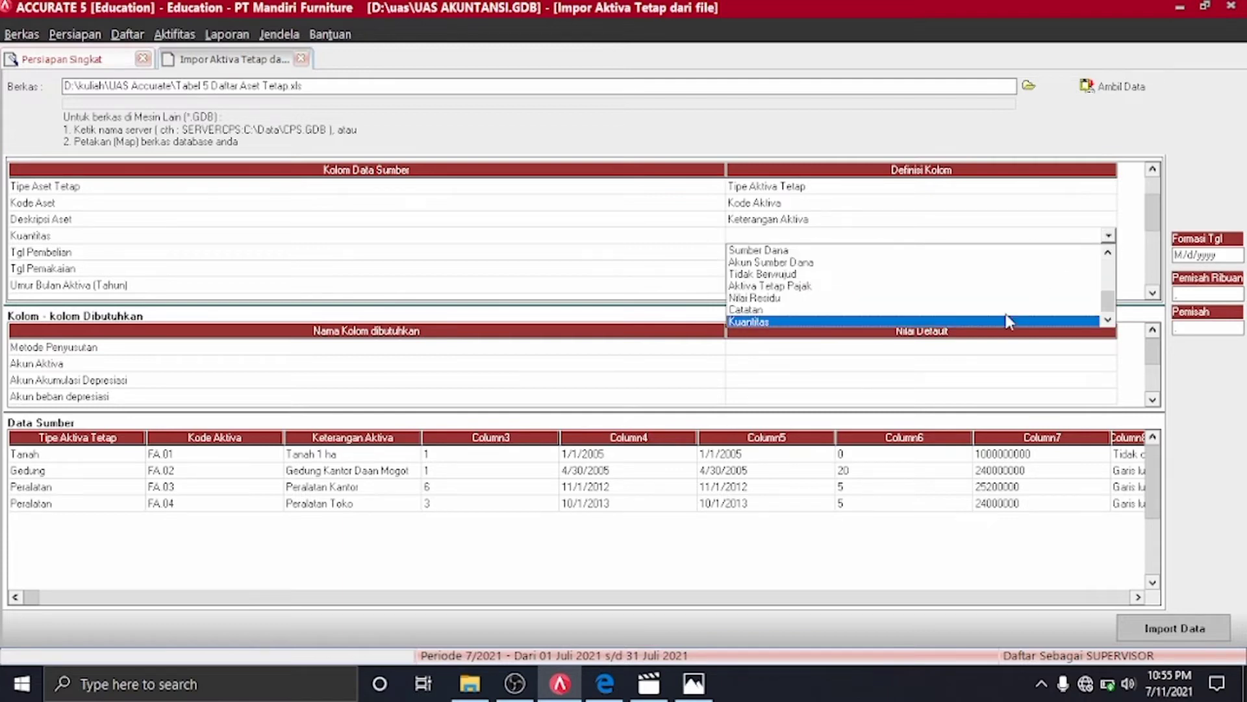
{"action": "left_click", "coordinate": [1000, 319]}
Map Tgl Pembelian, Tgl Pemakaian and Umur Bulan Aktiva (Tahun) to their matching fields
{"action": "left_click", "coordinate": [1109, 253]}
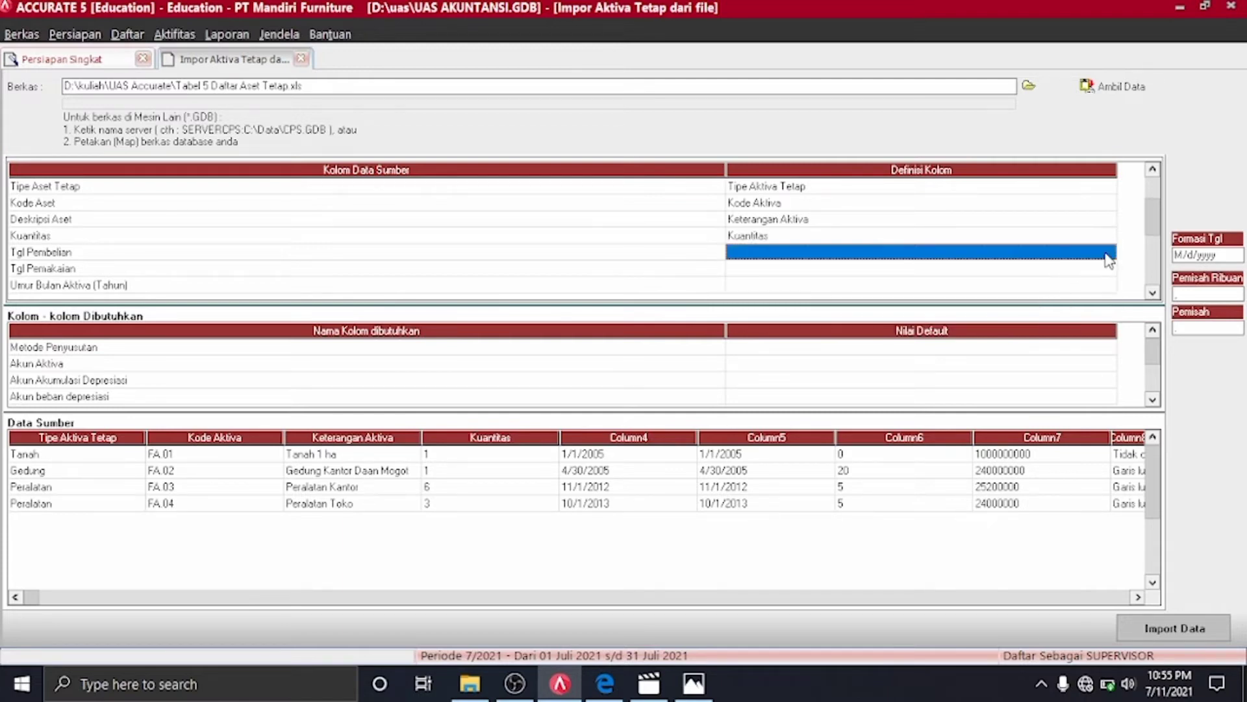
{"action": "left_click", "coordinate": [1109, 253]}
{"action": "left_click", "coordinate": [797, 289]}
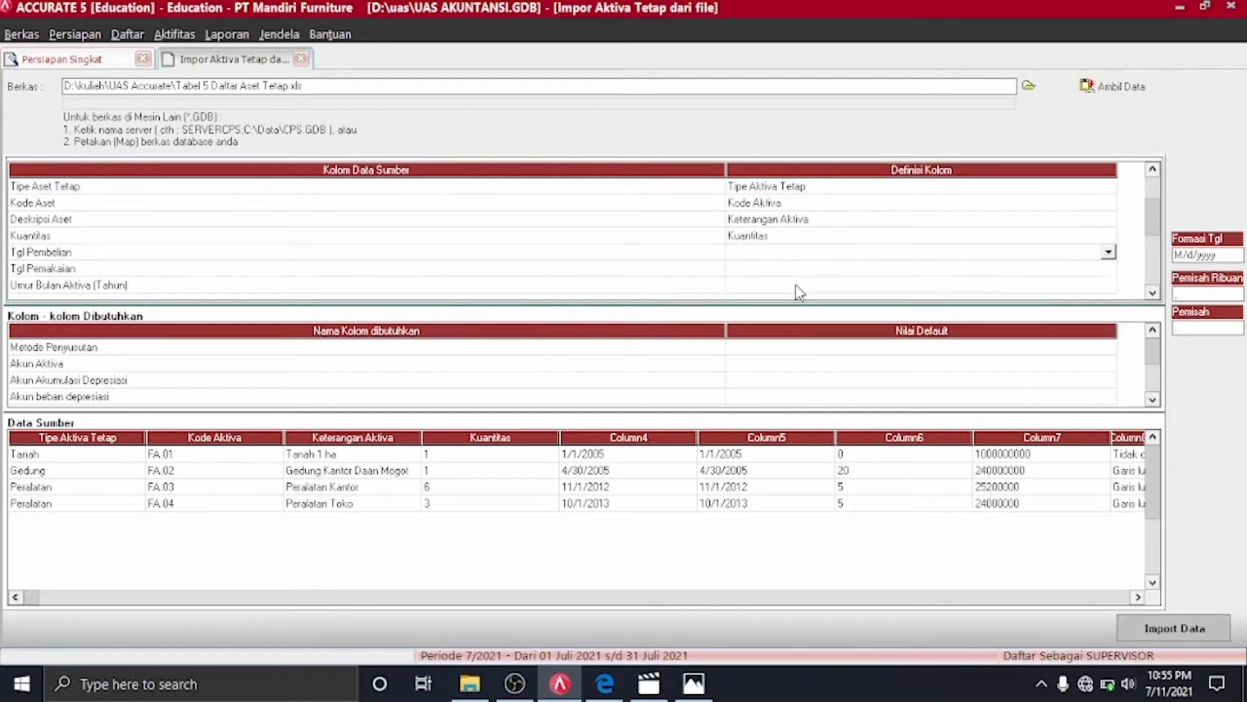
{"action": "left_click", "coordinate": [1109, 253]}
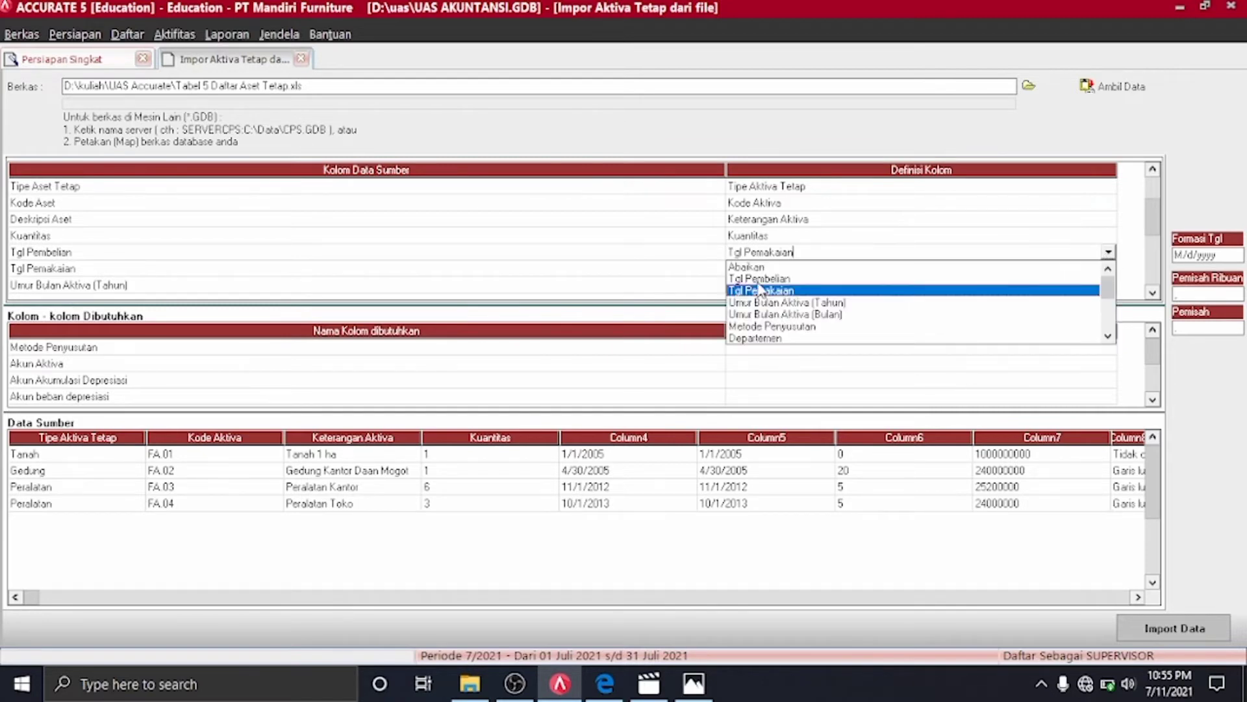
{"action": "left_click", "coordinate": [760, 279]}
{"action": "left_click", "coordinate": [1109, 269]}
{"action": "left_click", "coordinate": [1108, 268]}
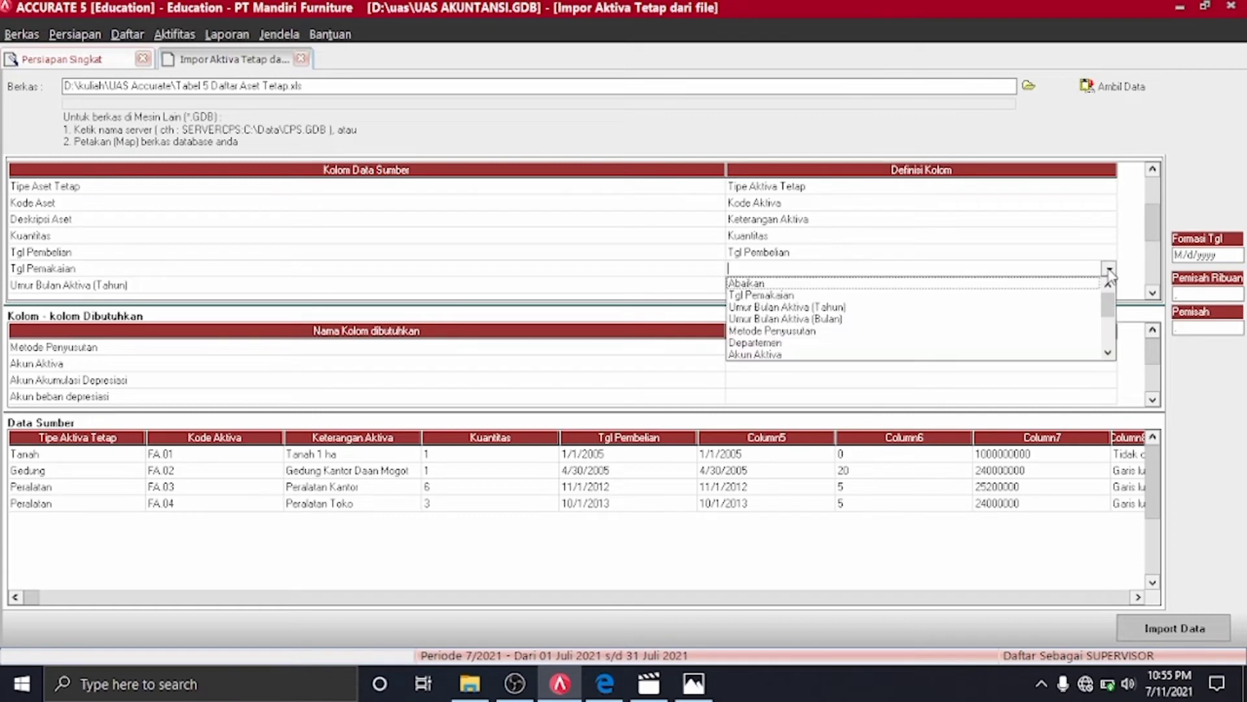
{"action": "left_click", "coordinate": [792, 295]}
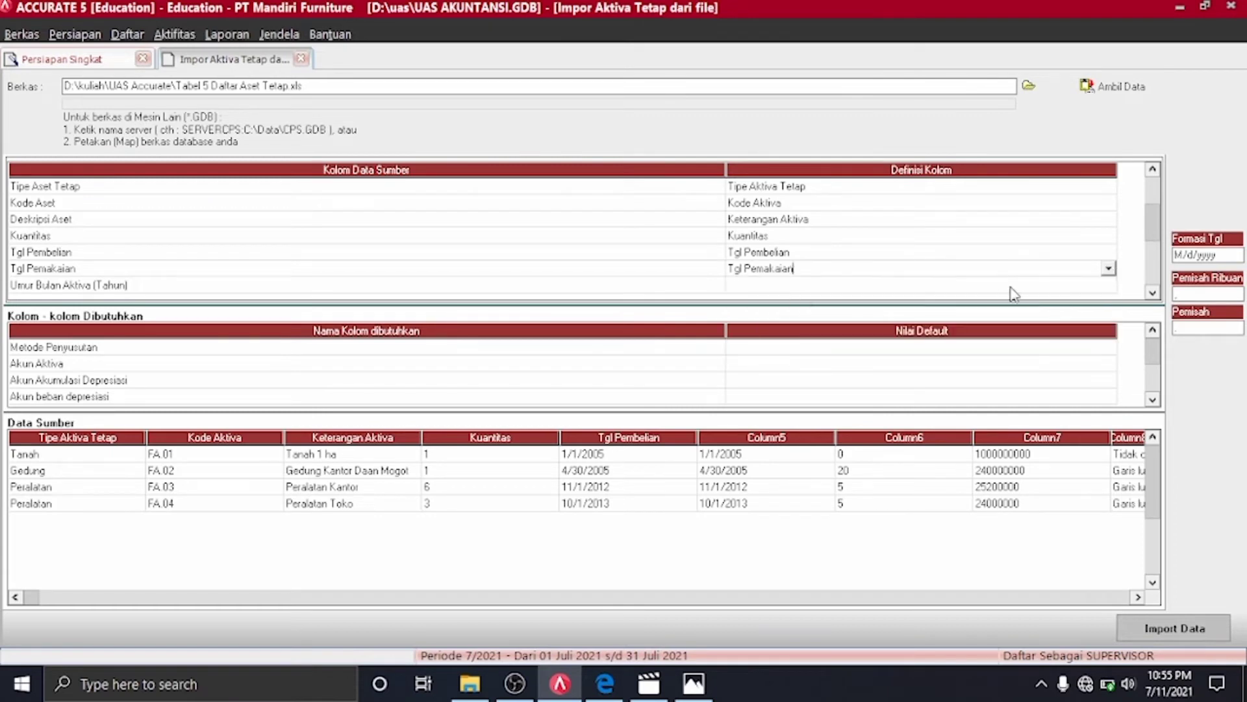
{"action": "left_click", "coordinate": [1107, 287]}
{"action": "left_click", "coordinate": [1106, 288]}
{"action": "left_click", "coordinate": [1109, 285]}
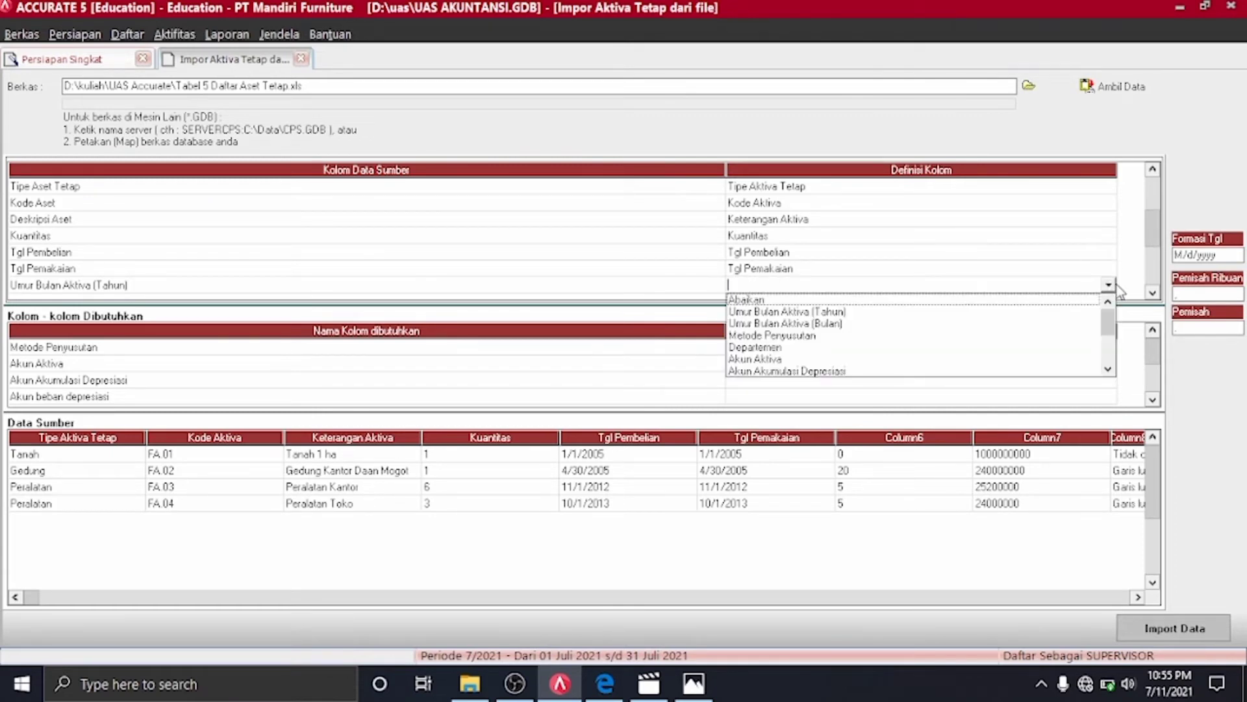
{"action": "left_click", "coordinate": [817, 313]}
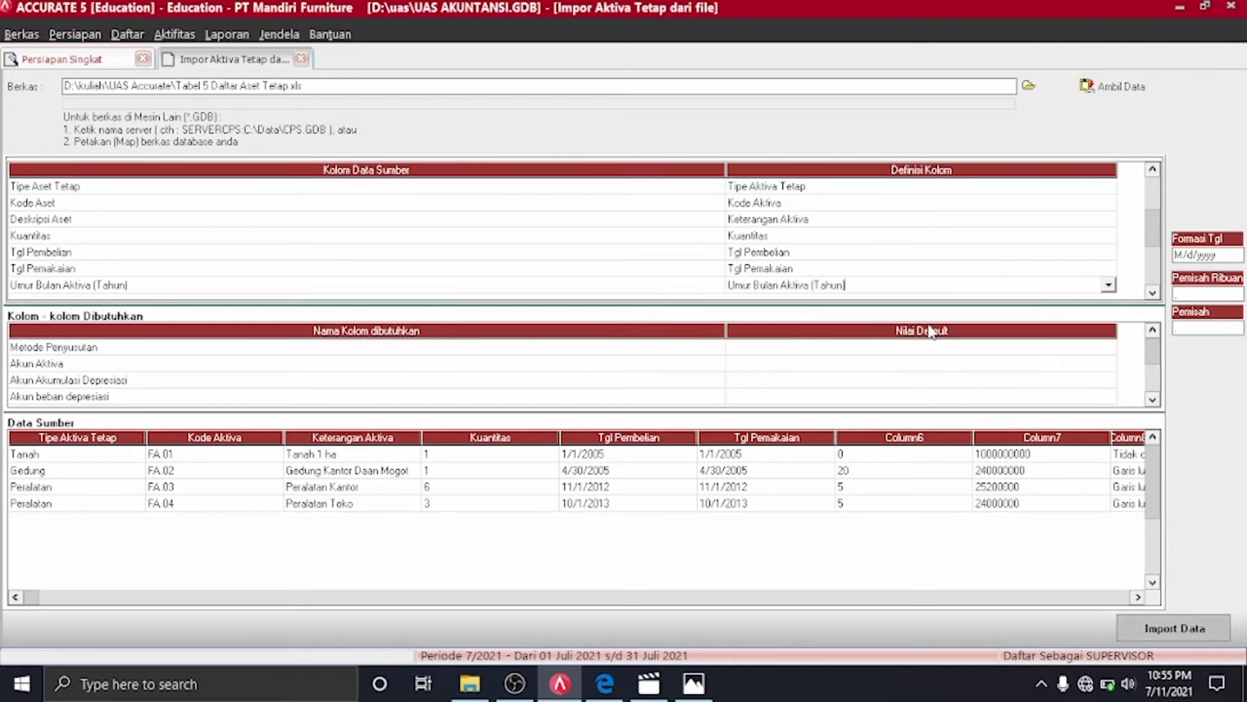
Map Sumber Dana and Metode Penyusutan columns to their same-named fields
{"action": "left_click", "coordinate": [1153, 293]}
{"action": "left_click", "coordinate": [1110, 270]}
{"action": "left_click", "coordinate": [1108, 269]}
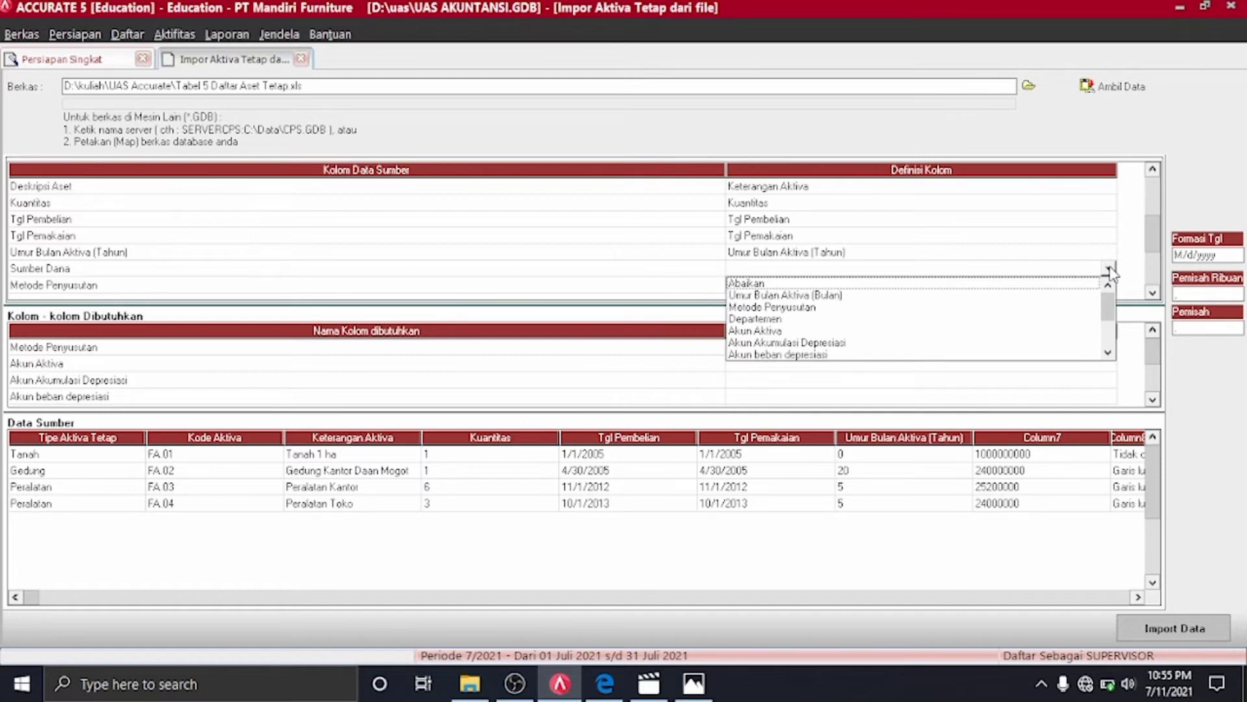
{"action": "key", "text": "s"}
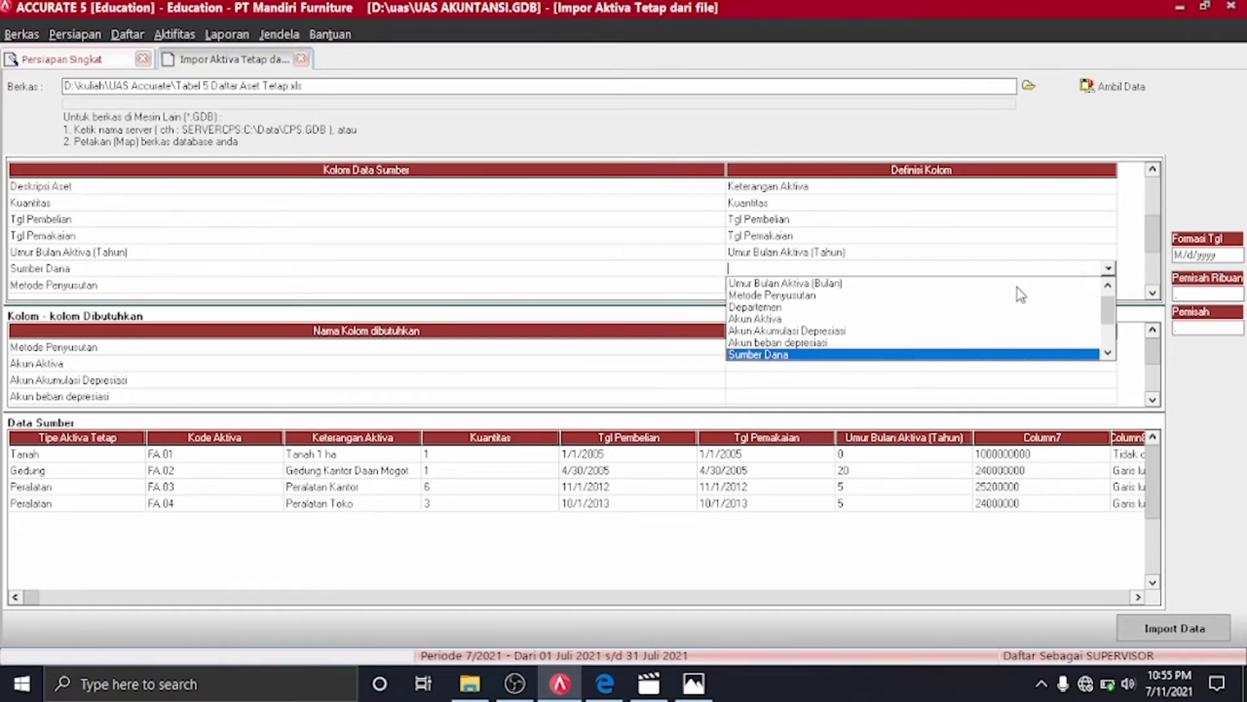
{"action": "left_click", "coordinate": [917, 355]}
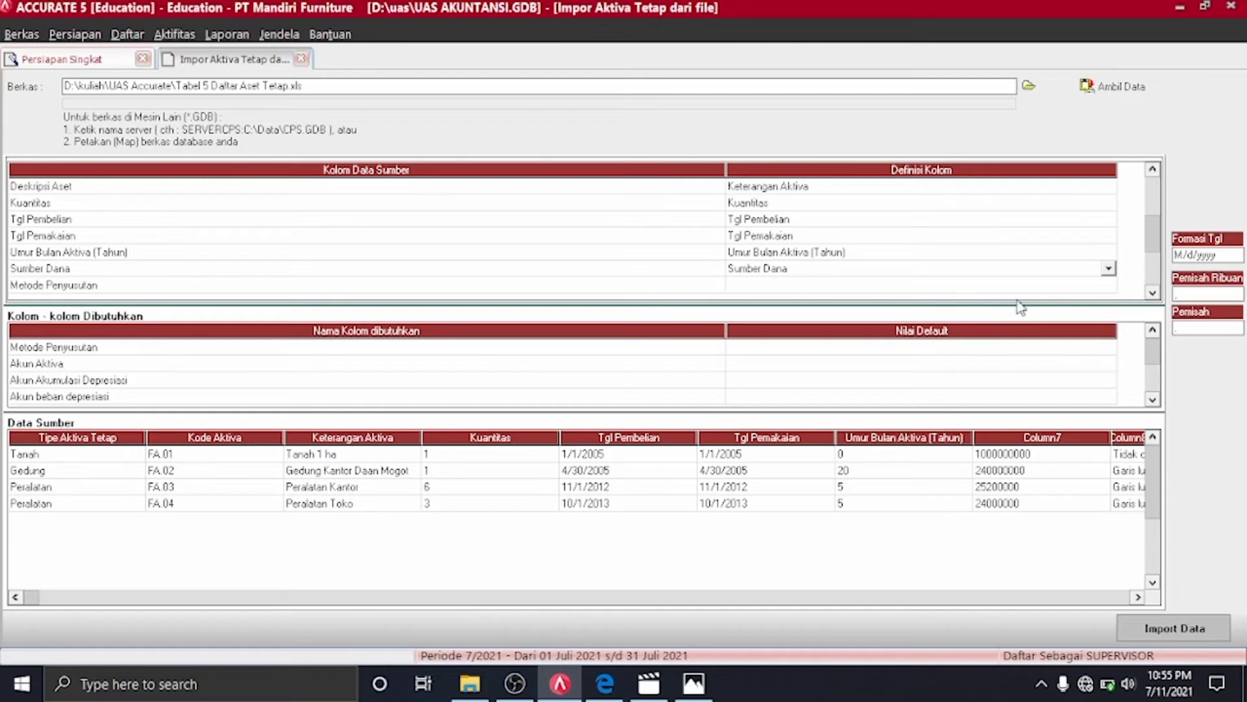
{"action": "left_click", "coordinate": [1106, 287]}
{"action": "left_click", "coordinate": [1108, 289]}
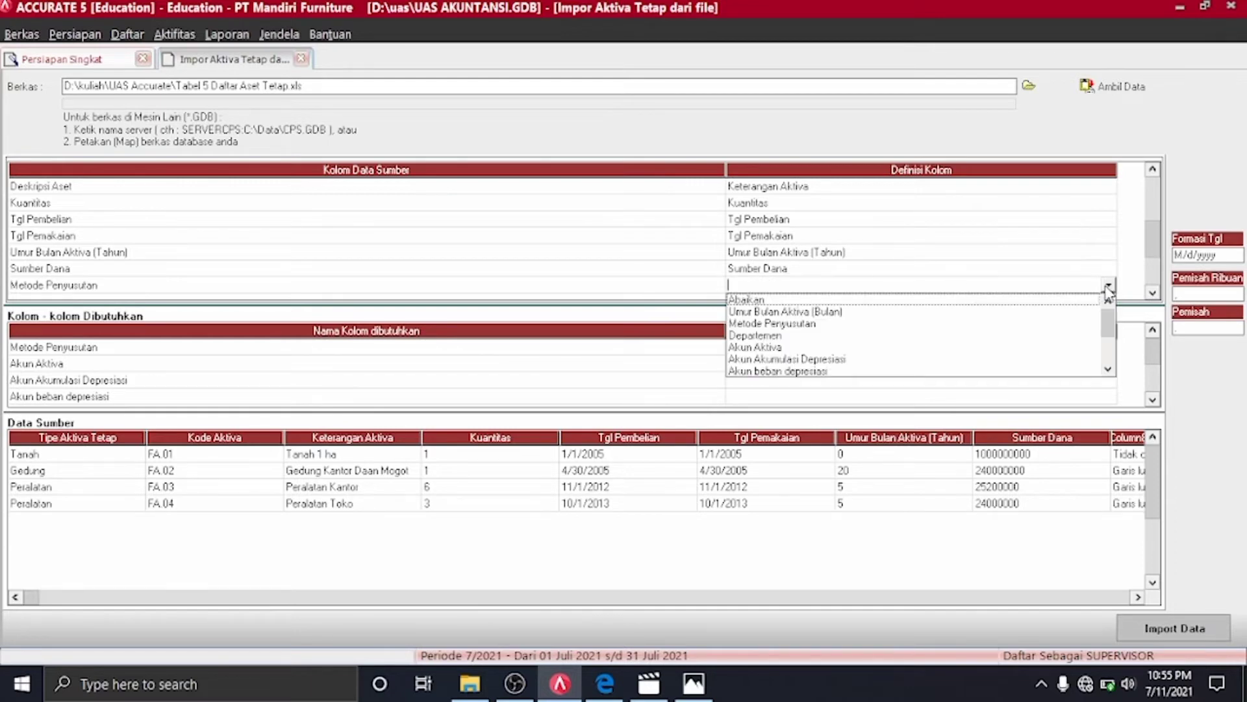
{"action": "key", "text": "m"}
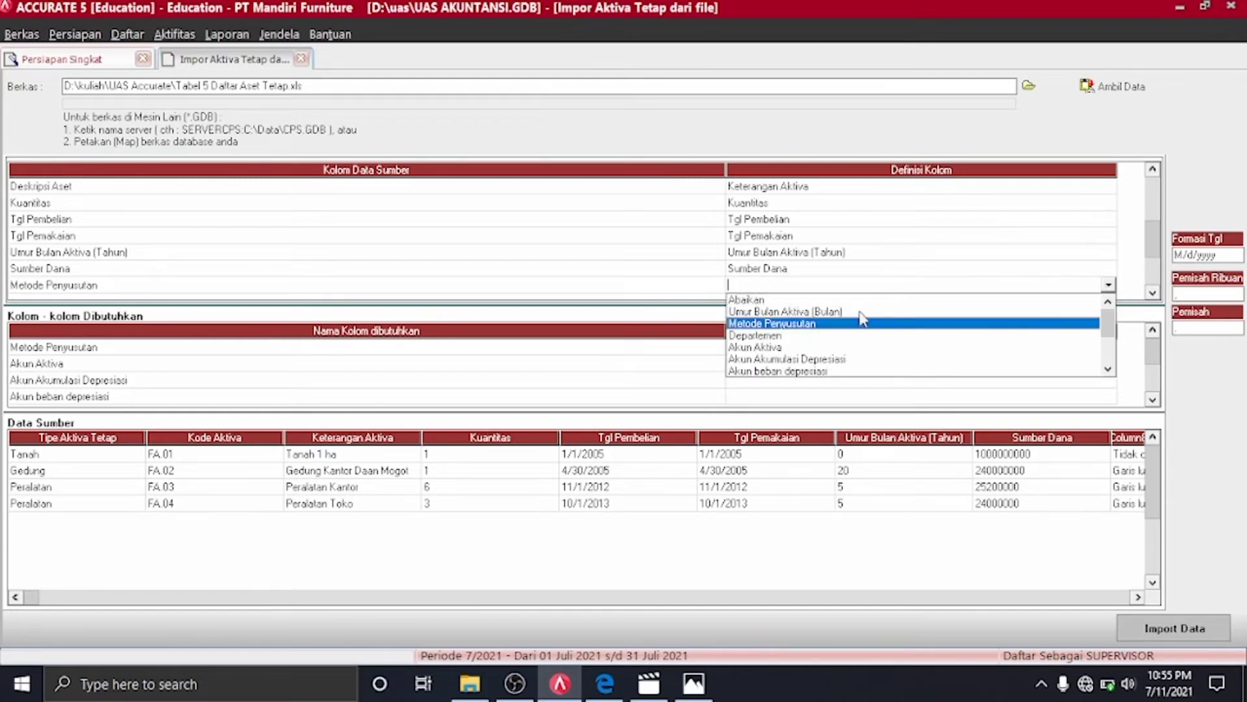
{"action": "left_click", "coordinate": [846, 324]}
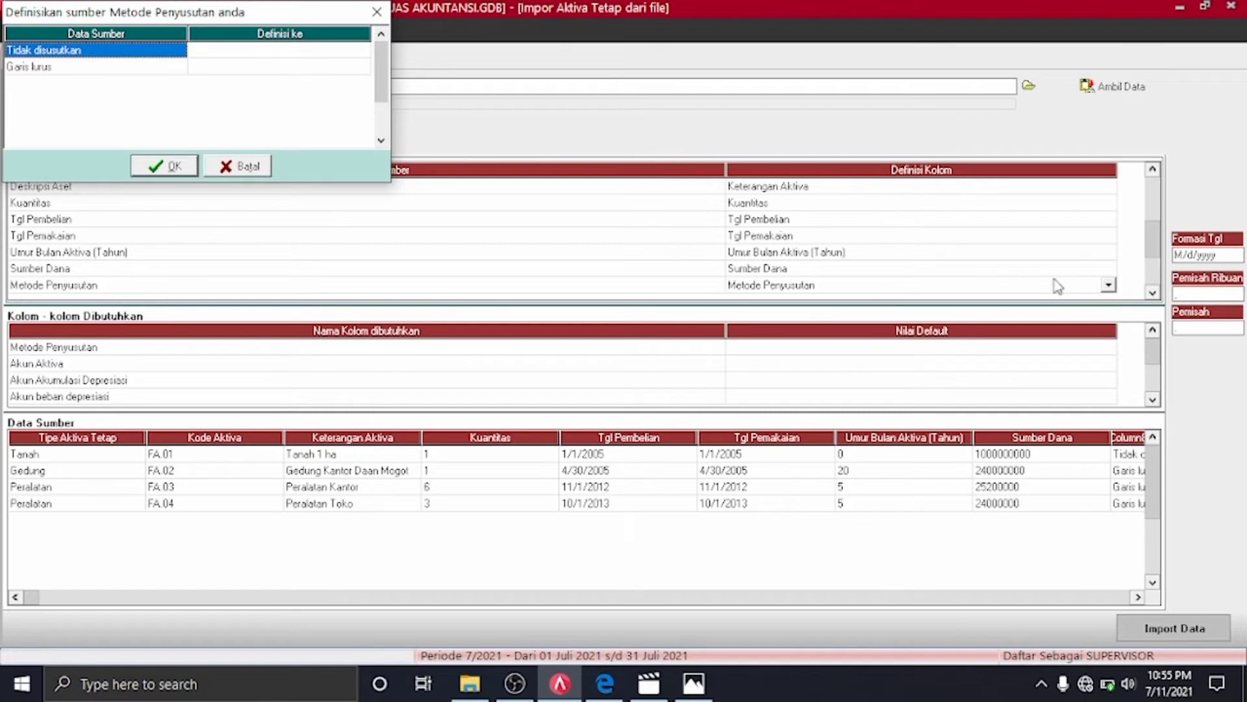
Match Tidak disusutkan to Tidak terdepresiasi and Garis lurus to Metode Garis Lurus, then confirm
{"action": "left_click", "coordinate": [365, 52]}
{"action": "left_click", "coordinate": [363, 50]}
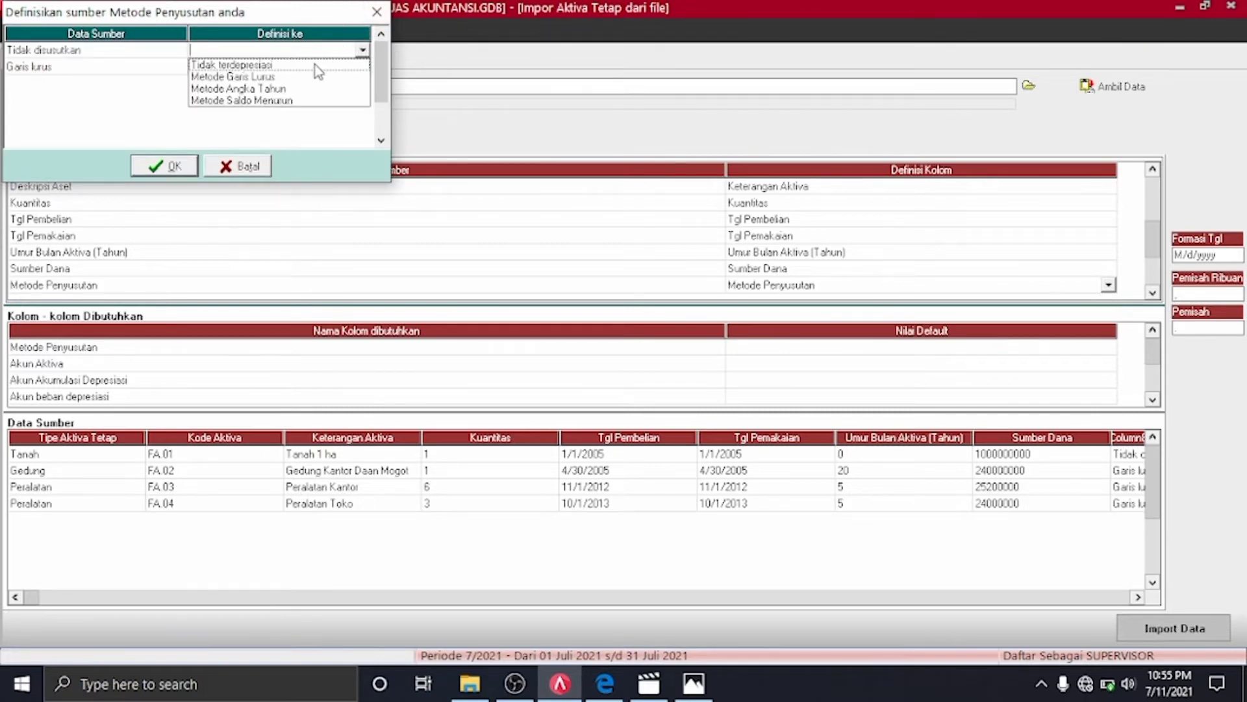
{"action": "left_click", "coordinate": [293, 65]}
{"action": "left_click", "coordinate": [362, 66]}
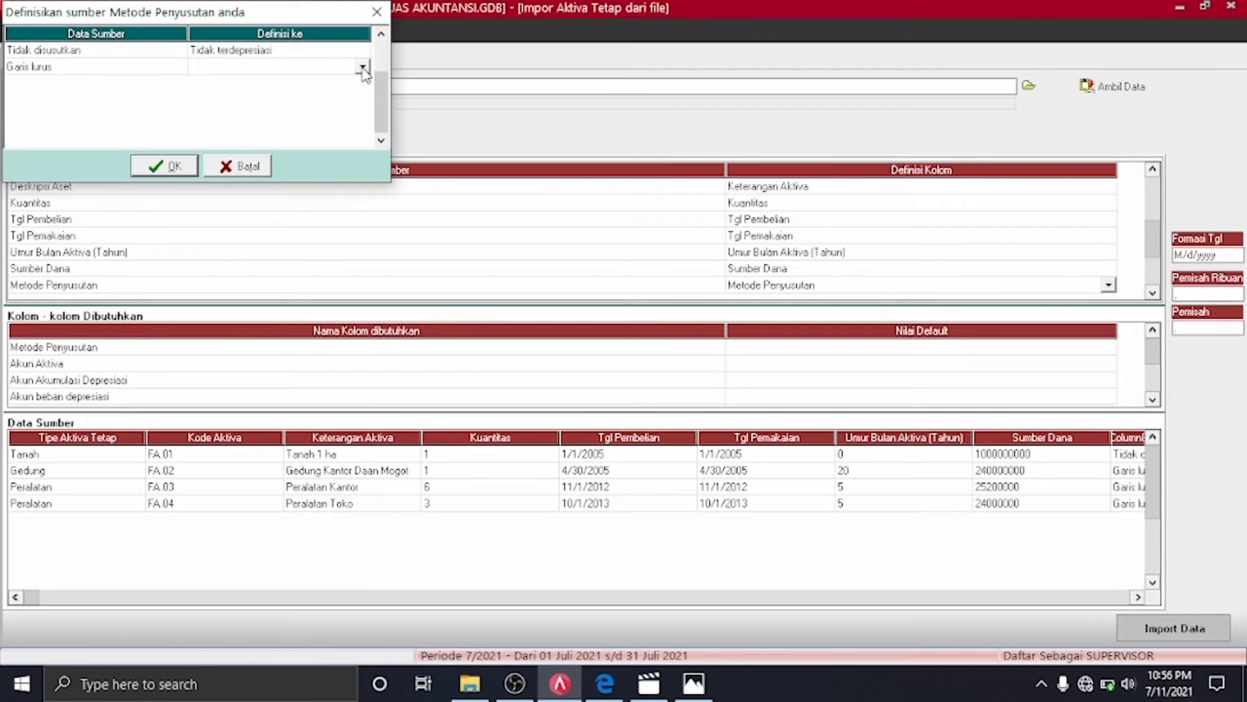
{"action": "left_click", "coordinate": [363, 66]}
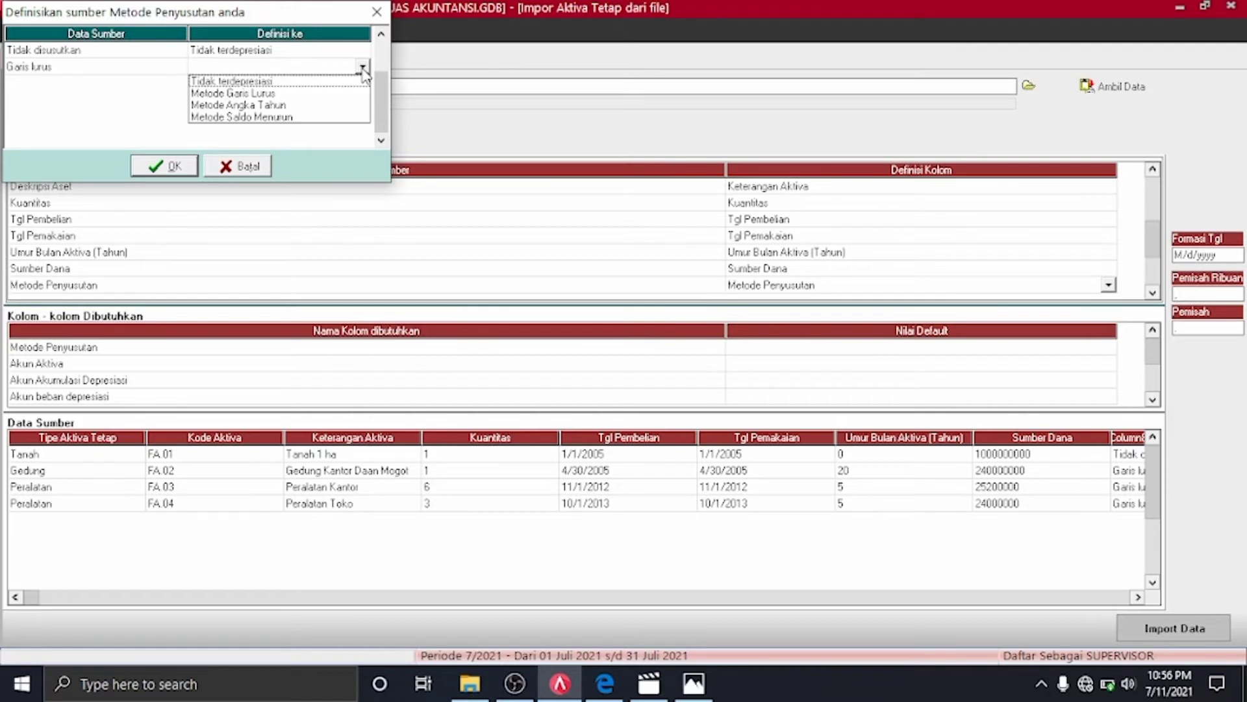
{"action": "left_click", "coordinate": [278, 93]}
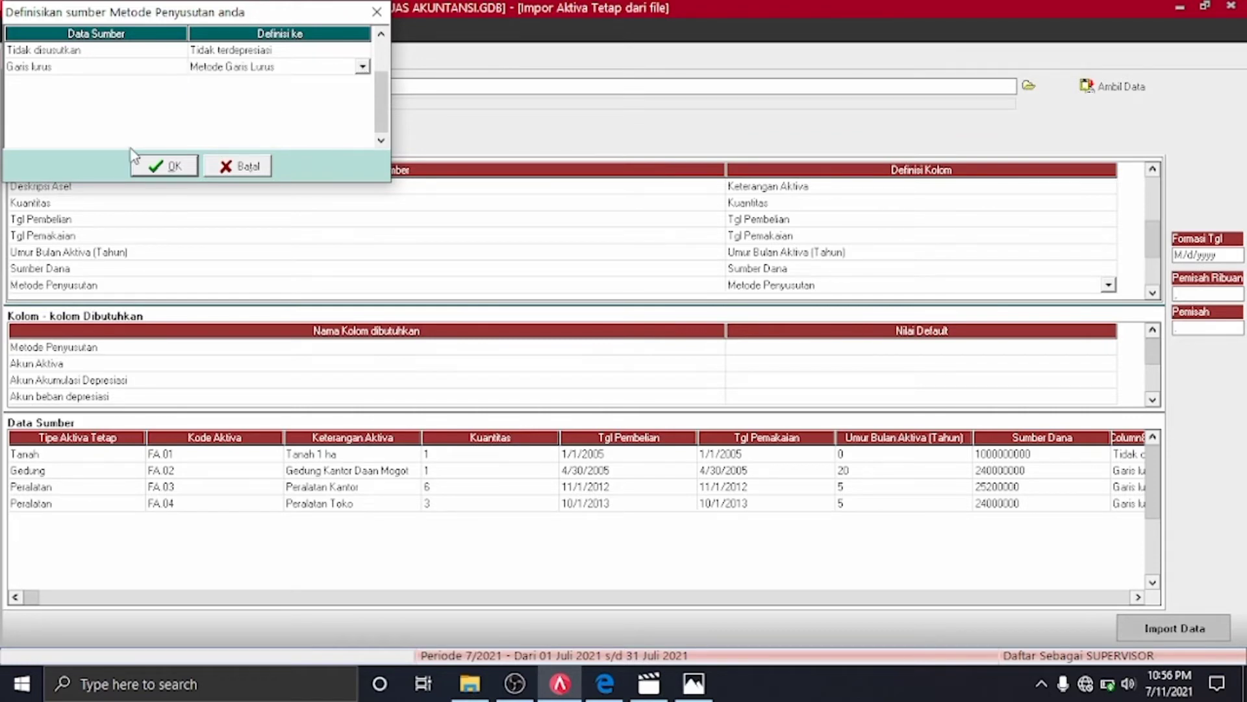
{"action": "left_click", "coordinate": [164, 166]}
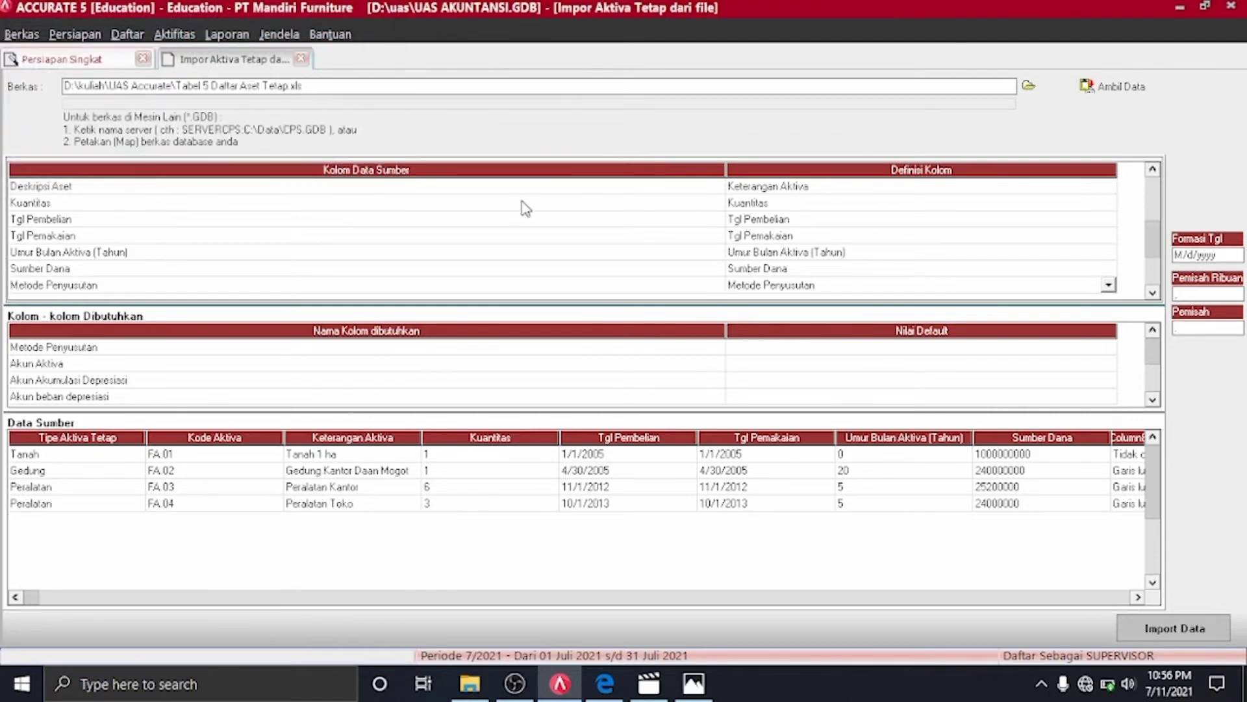
{"action": "left_click", "coordinate": [1153, 293]}
Map the Aset Tetap Pajak column to Aktiva Tetap Pajak, defining its Benar value as Benar
{"action": "left_click", "coordinate": [1112, 268]}
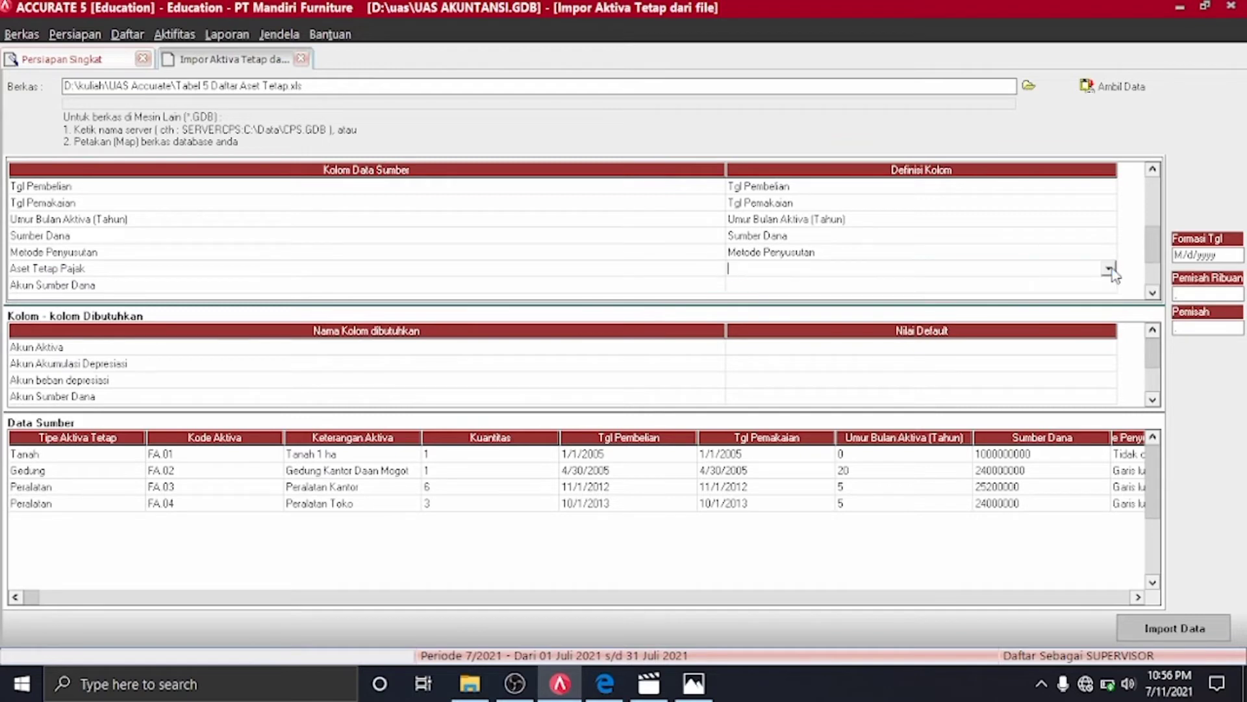
{"action": "left_click", "coordinate": [1109, 269]}
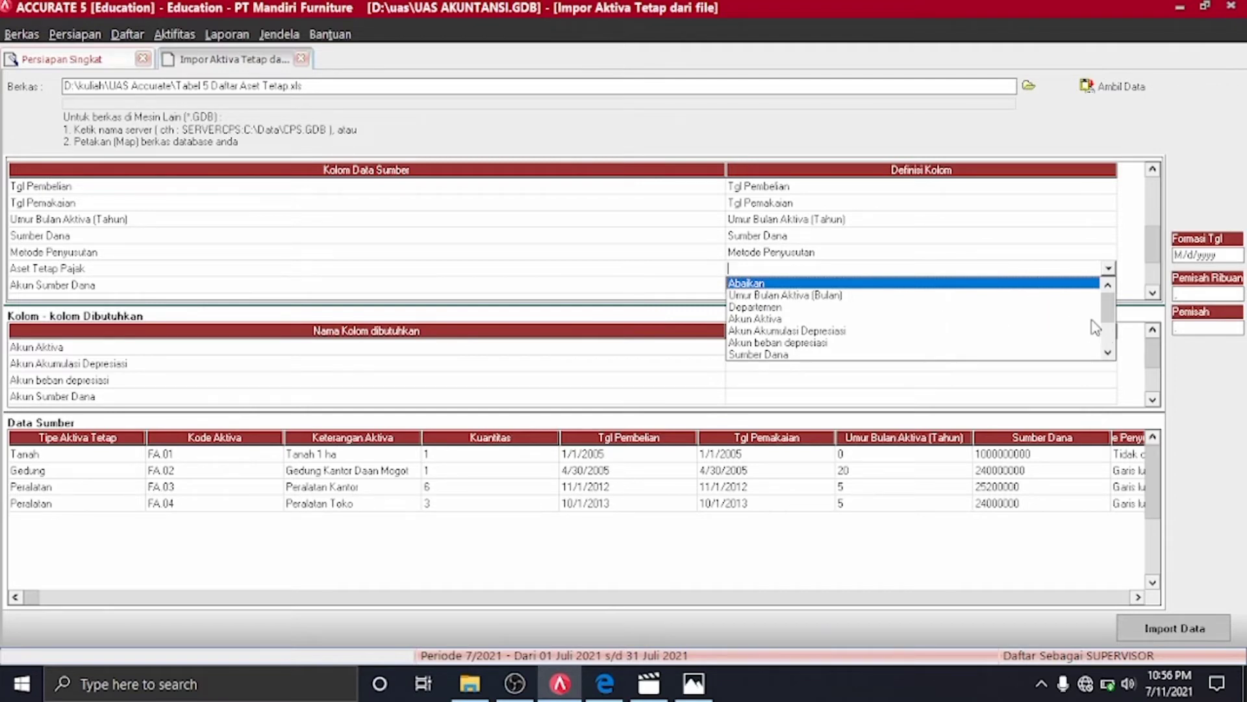
{"action": "left_click", "coordinate": [1108, 352]}
{"action": "left_click", "coordinate": [1107, 353]}
{"action": "left_click", "coordinate": [1107, 353]}
{"action": "left_click", "coordinate": [1107, 353]}
{"action": "left_click", "coordinate": [1108, 353]}
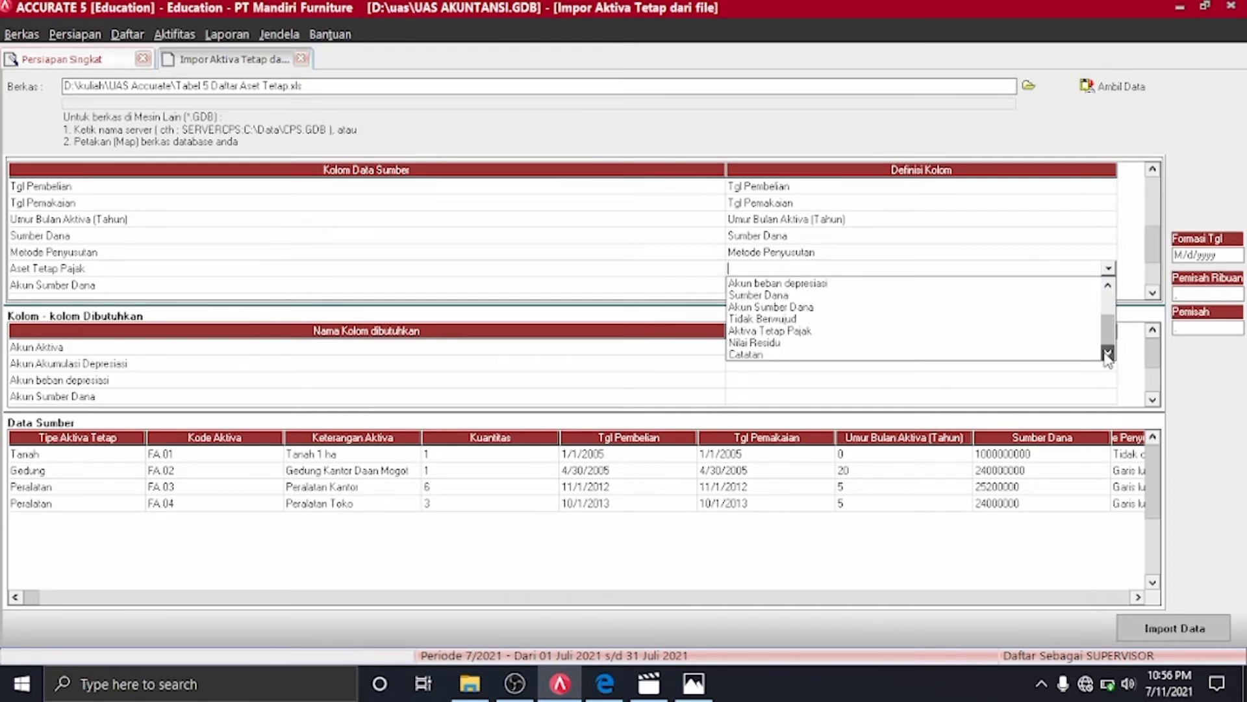
{"action": "left_click", "coordinate": [773, 332]}
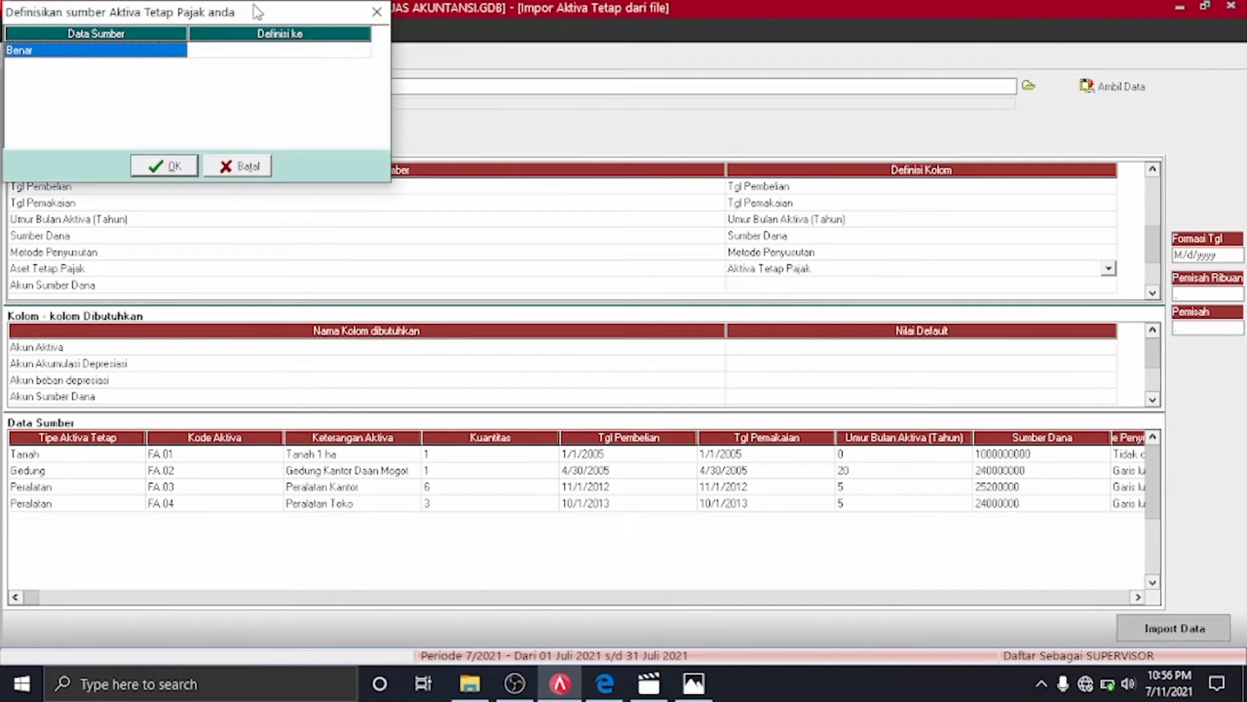
{"action": "left_click", "coordinate": [366, 51]}
{"action": "left_click", "coordinate": [368, 53]}
{"action": "left_click", "coordinate": [362, 50]}
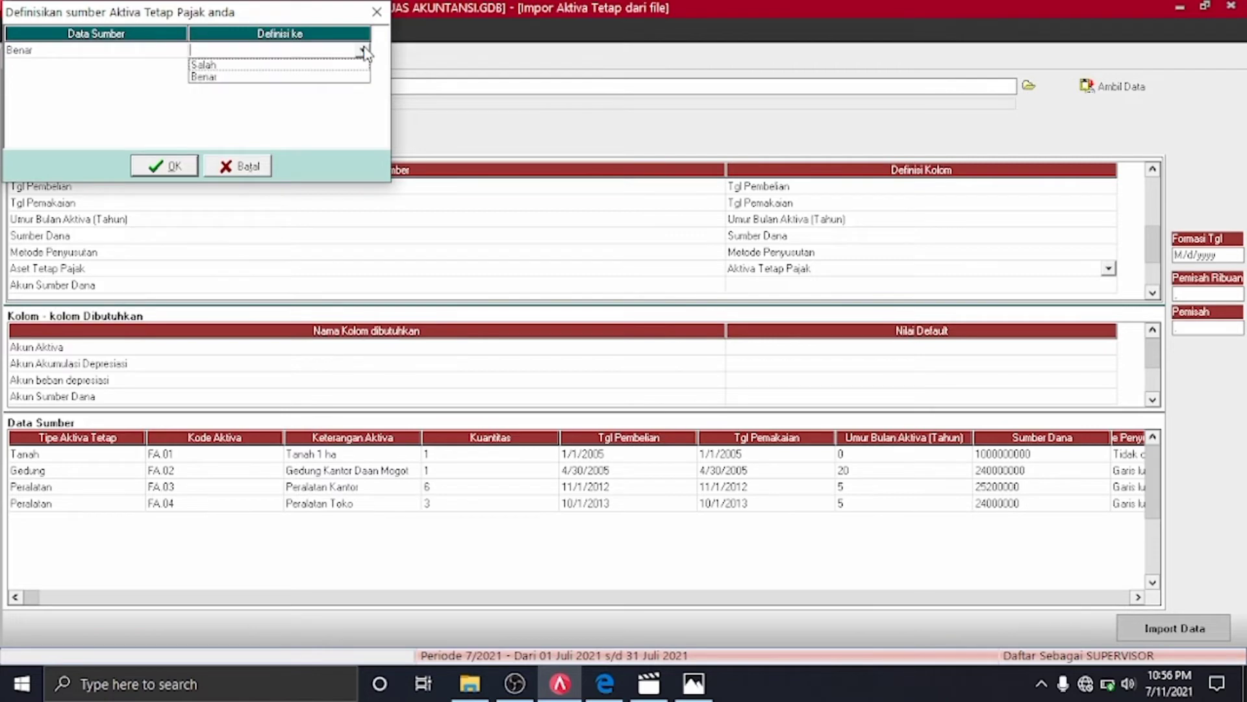
{"action": "left_click", "coordinate": [202, 77]}
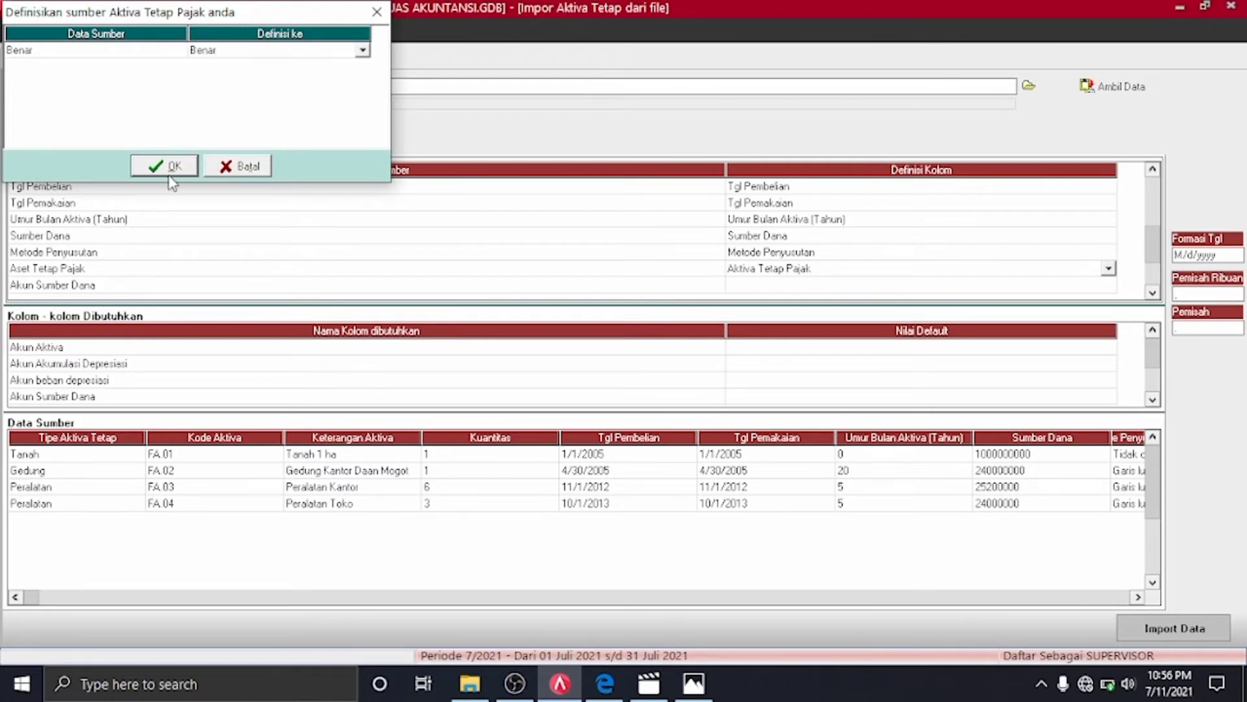
{"action": "left_click", "coordinate": [169, 174]}
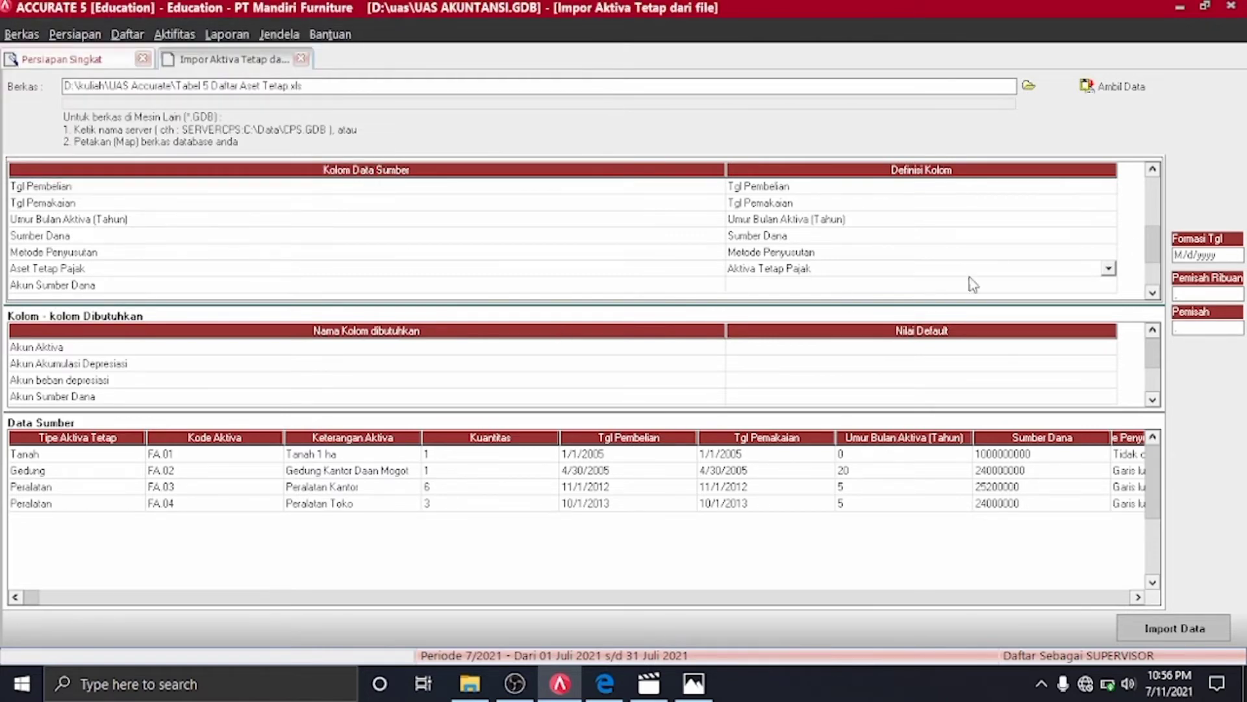
Begin redefining the Akun Sumber Dana column's field definition
{"action": "left_click", "coordinate": [1116, 286]}
{"action": "left_click", "coordinate": [1115, 285]}
{"action": "left_click", "coordinate": [1109, 284]}
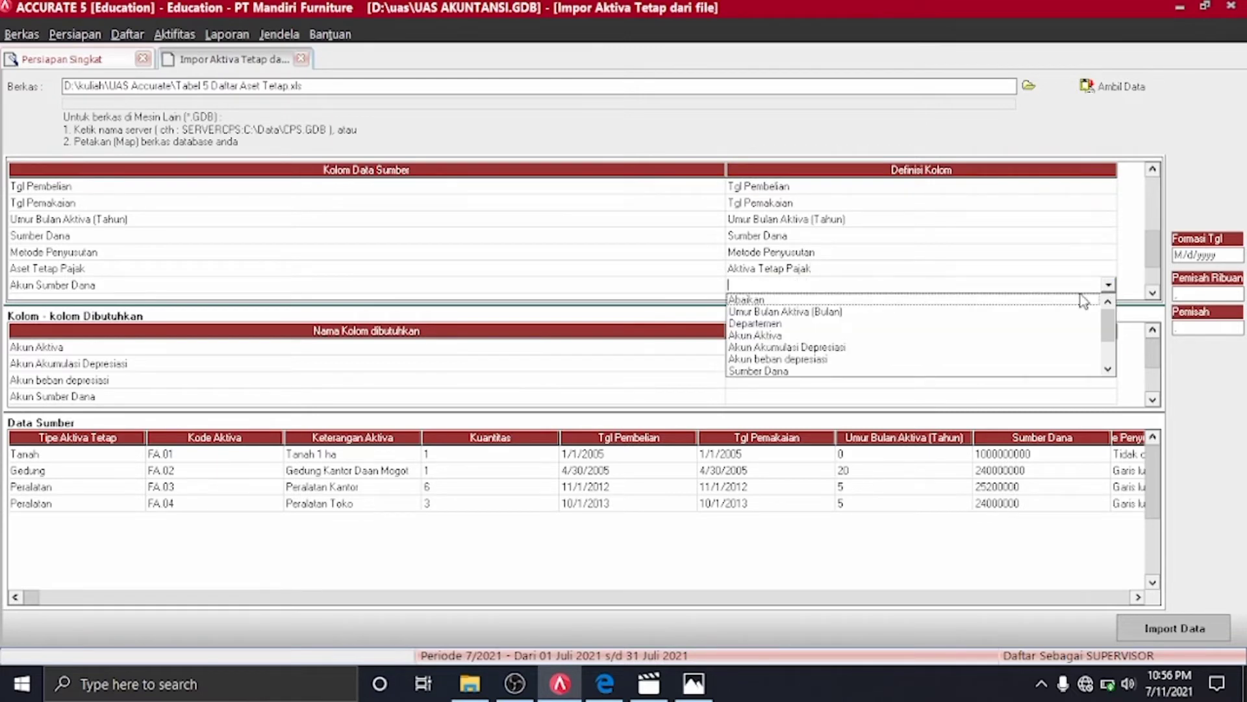
Map Akun Sumber Dana to Sumber Dana and Akun Aset to Akun Aktiva
{"action": "left_click", "coordinate": [747, 371]}
{"action": "left_click", "coordinate": [1154, 293]}
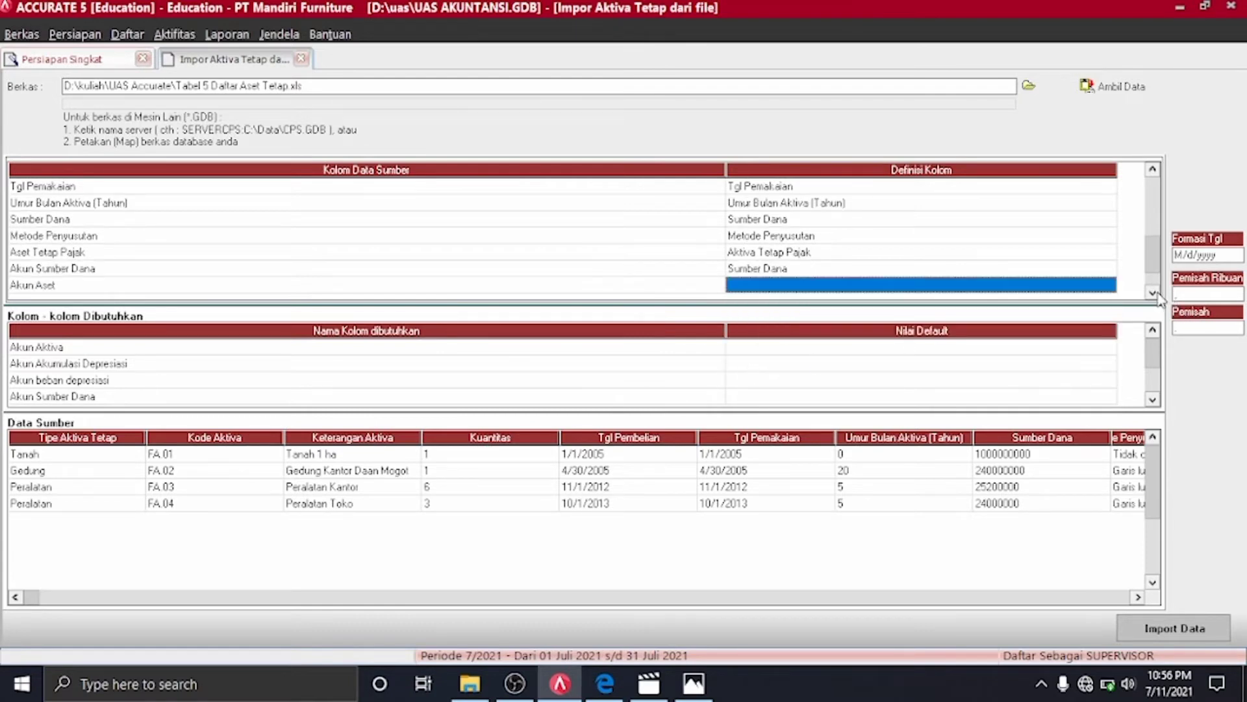
{"action": "left_click", "coordinate": [1112, 285]}
{"action": "left_click", "coordinate": [1109, 284]}
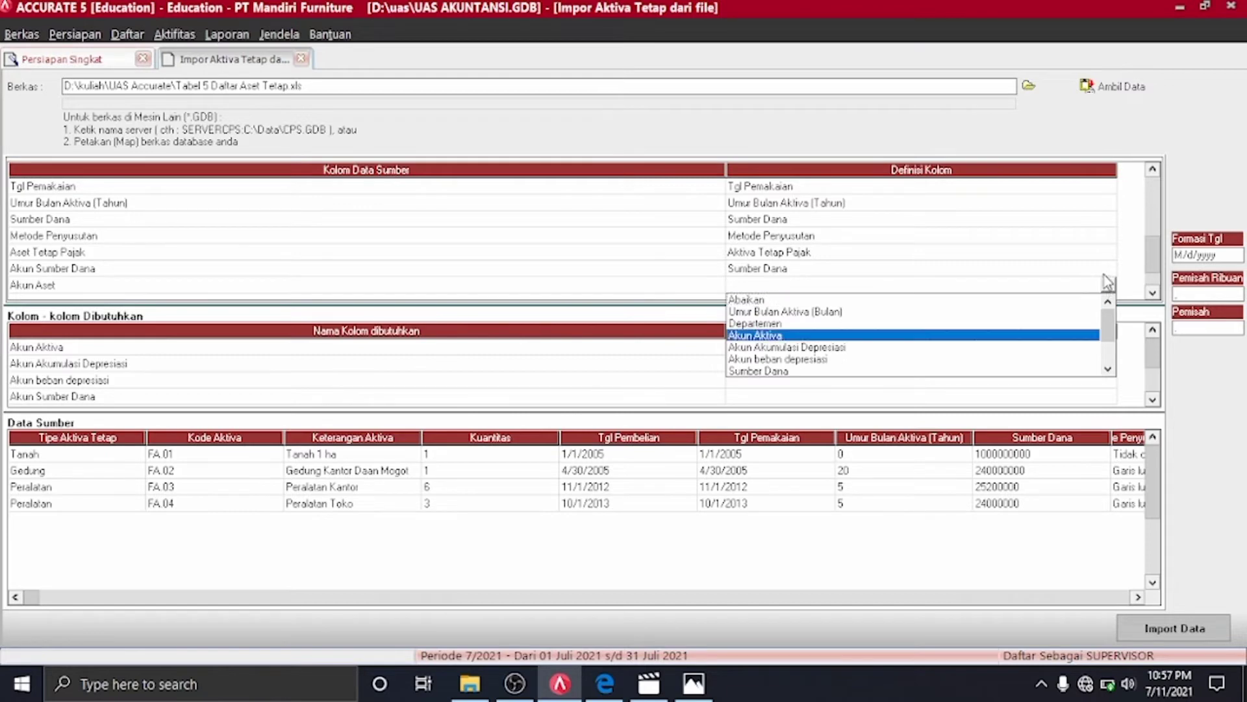
{"action": "left_click", "coordinate": [1108, 367]}
{"action": "left_click", "coordinate": [1108, 368]}
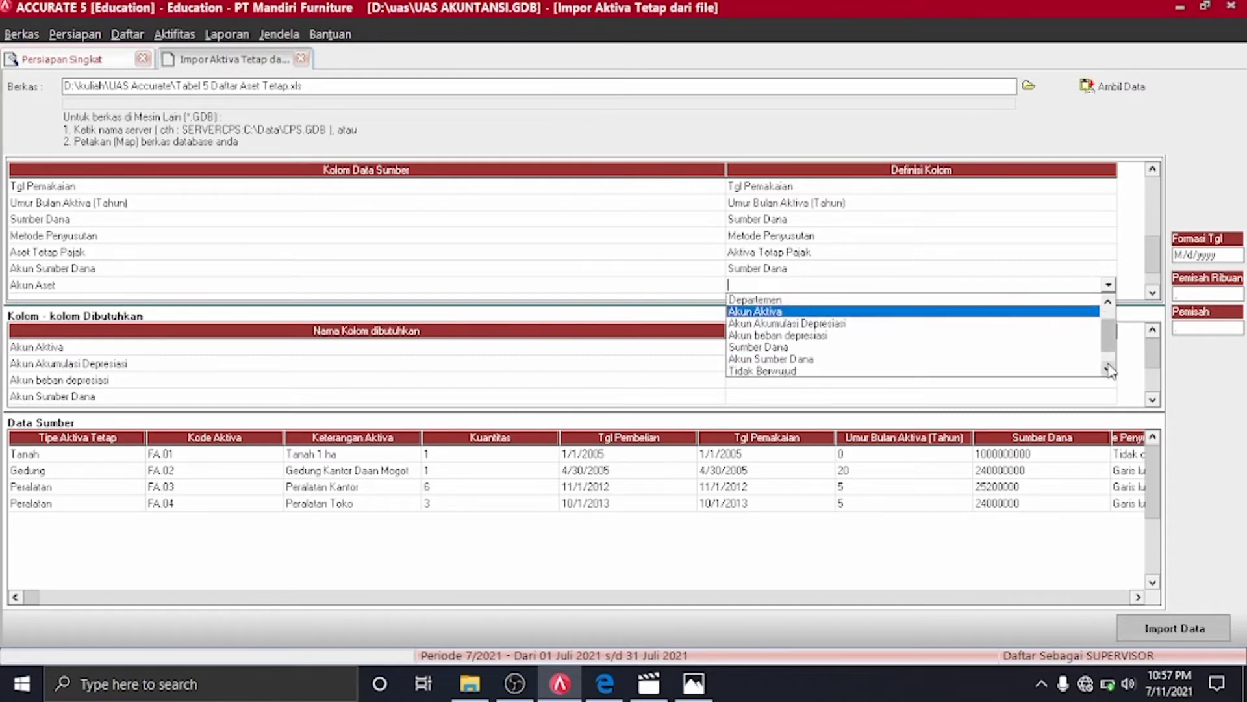
{"action": "left_click", "coordinate": [984, 316]}
Assign Tanah, Gedung and Peralatan to accounts 1601, 1602 and 1603
{"action": "left_click", "coordinate": [361, 52]}
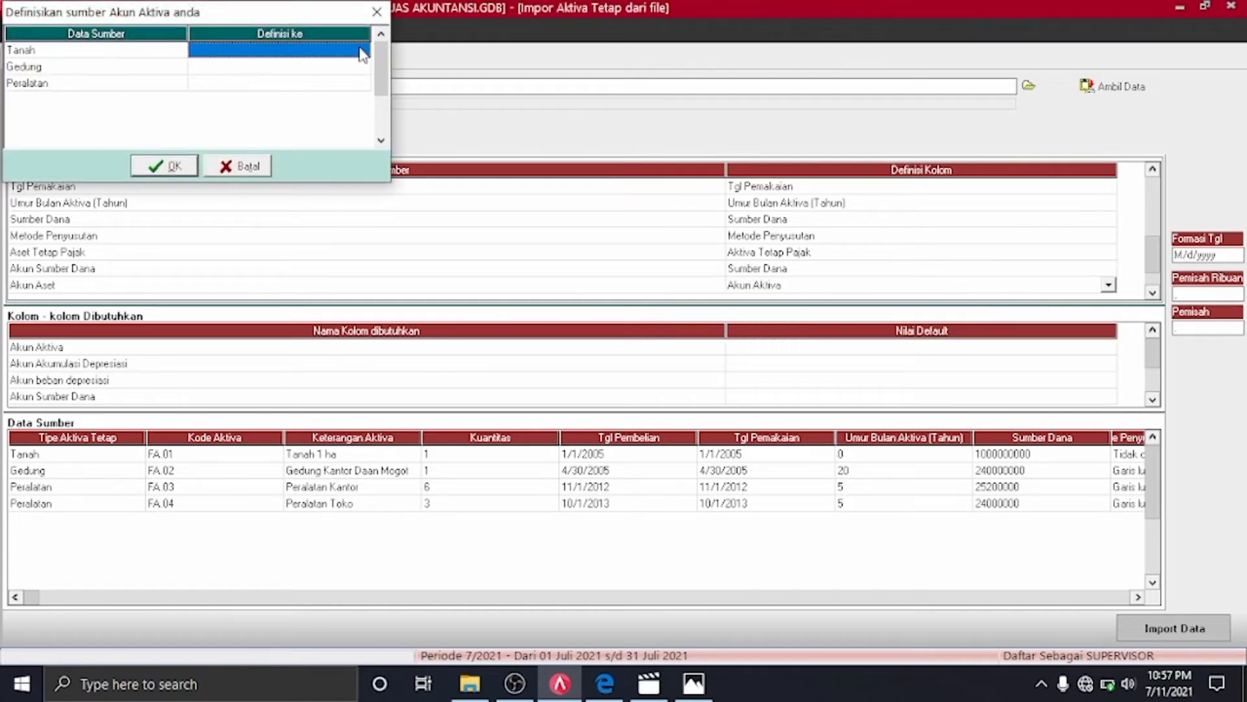
{"action": "left_click", "coordinate": [361, 50]}
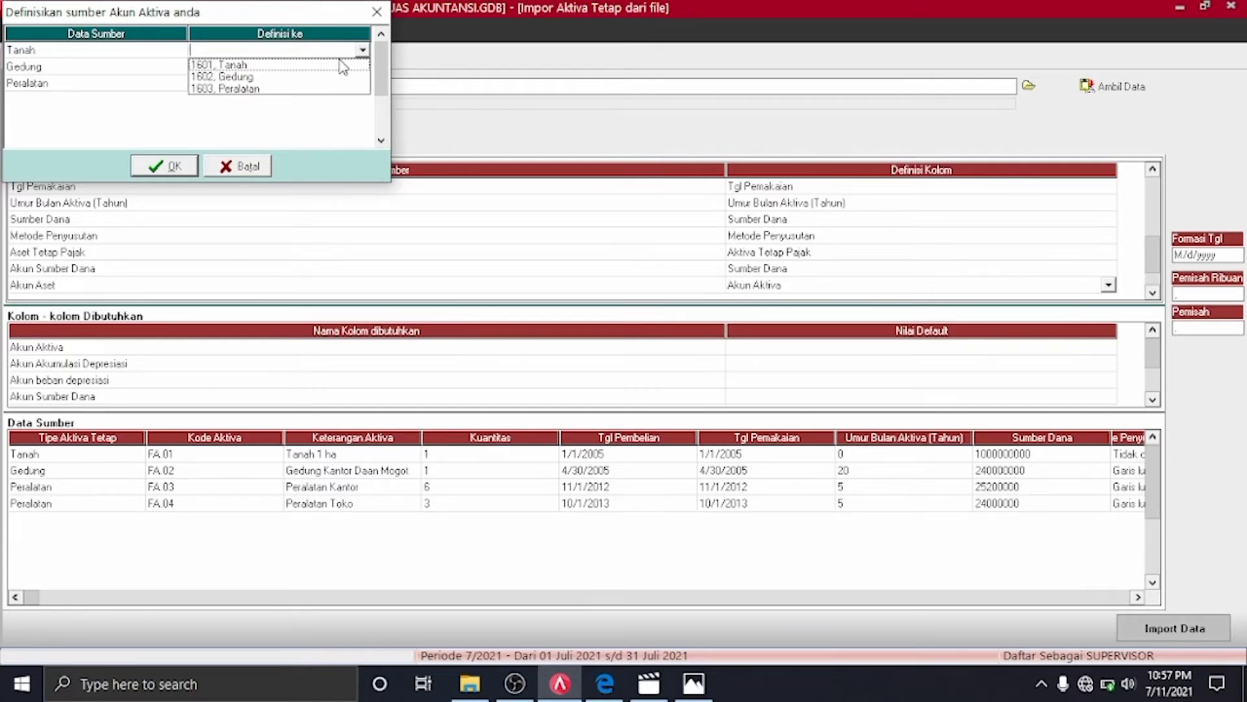
{"action": "left_click", "coordinate": [298, 65]}
{"action": "left_click", "coordinate": [356, 67]}
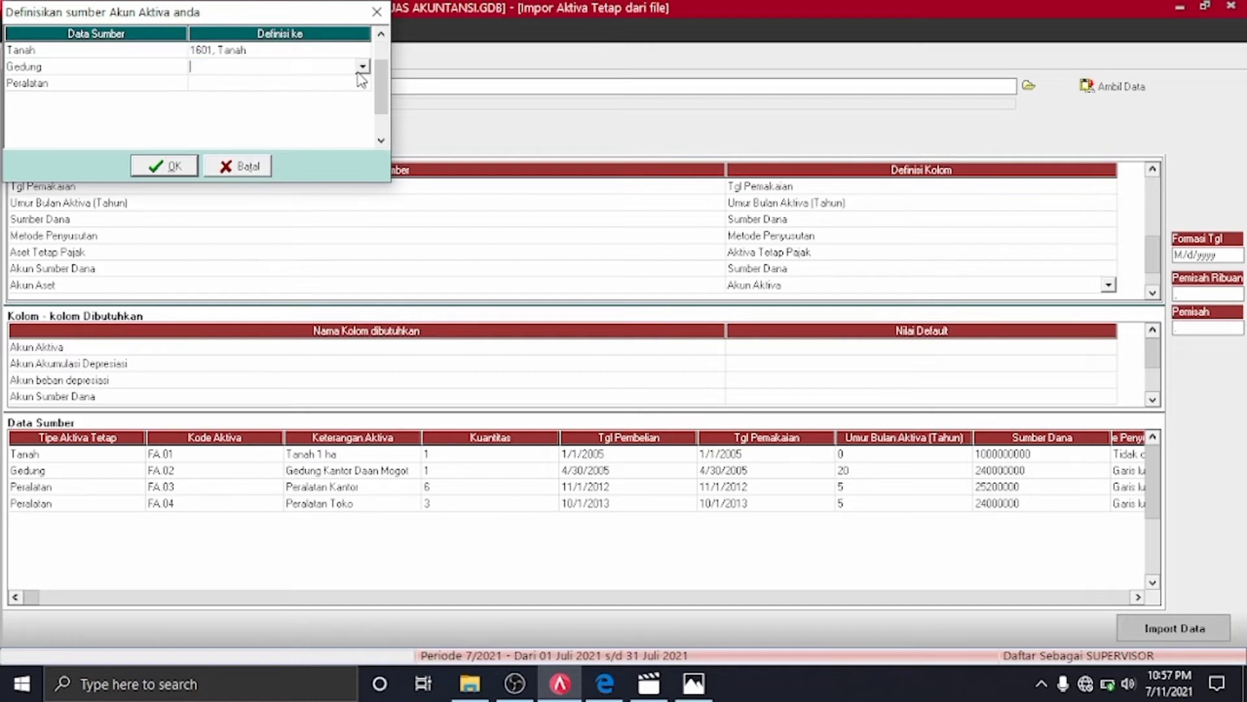
{"action": "left_click", "coordinate": [362, 66]}
{"action": "left_click", "coordinate": [300, 94]}
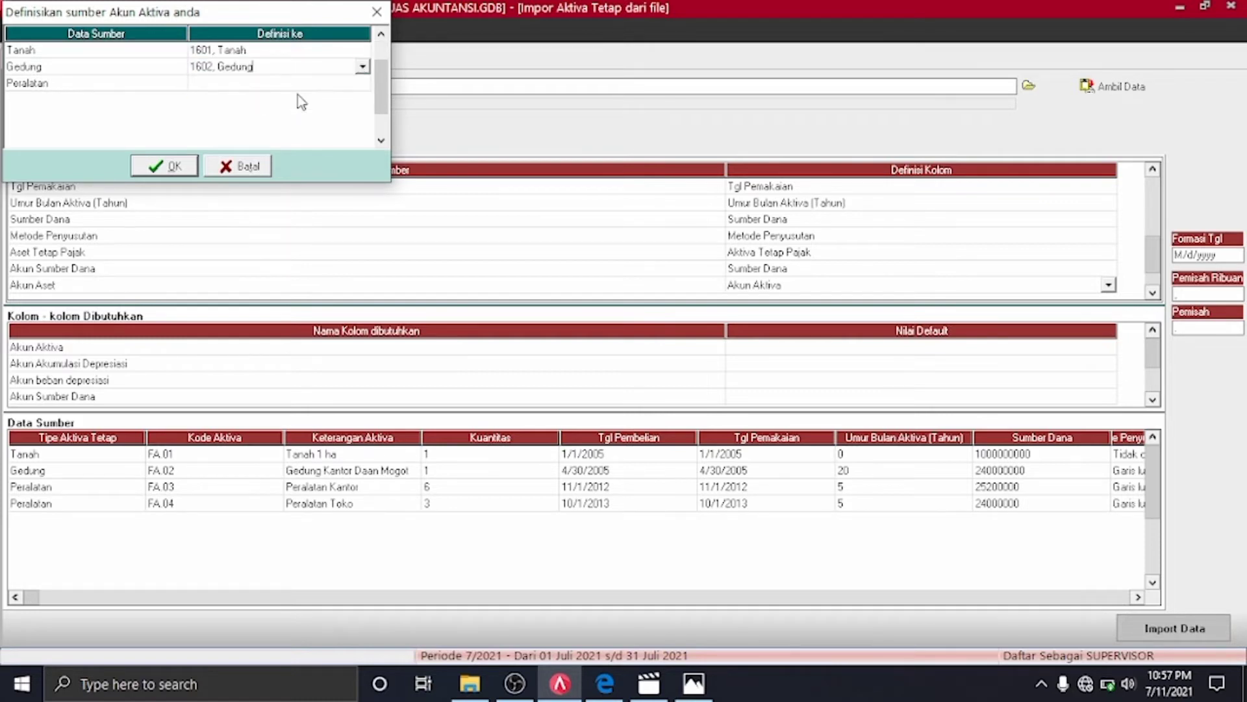
{"action": "left_click", "coordinate": [361, 84]}
{"action": "left_click", "coordinate": [361, 83]}
{"action": "left_click", "coordinate": [247, 122]}
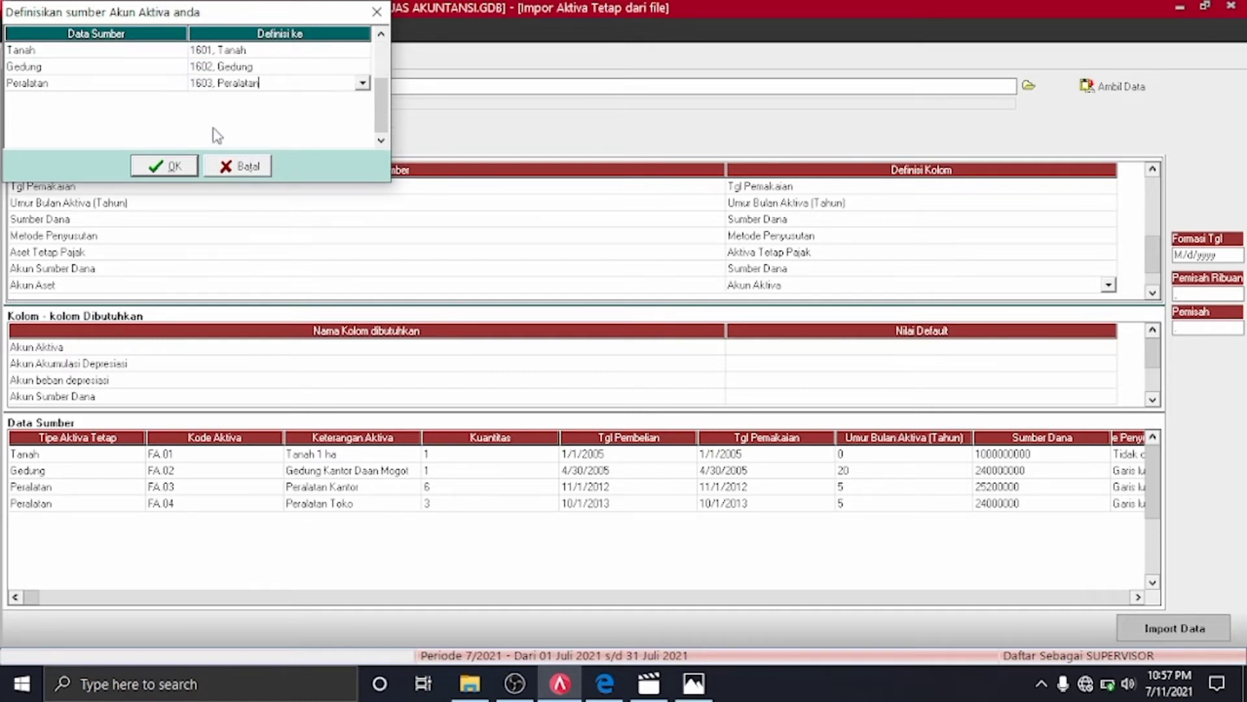
{"action": "left_click", "coordinate": [165, 166]}
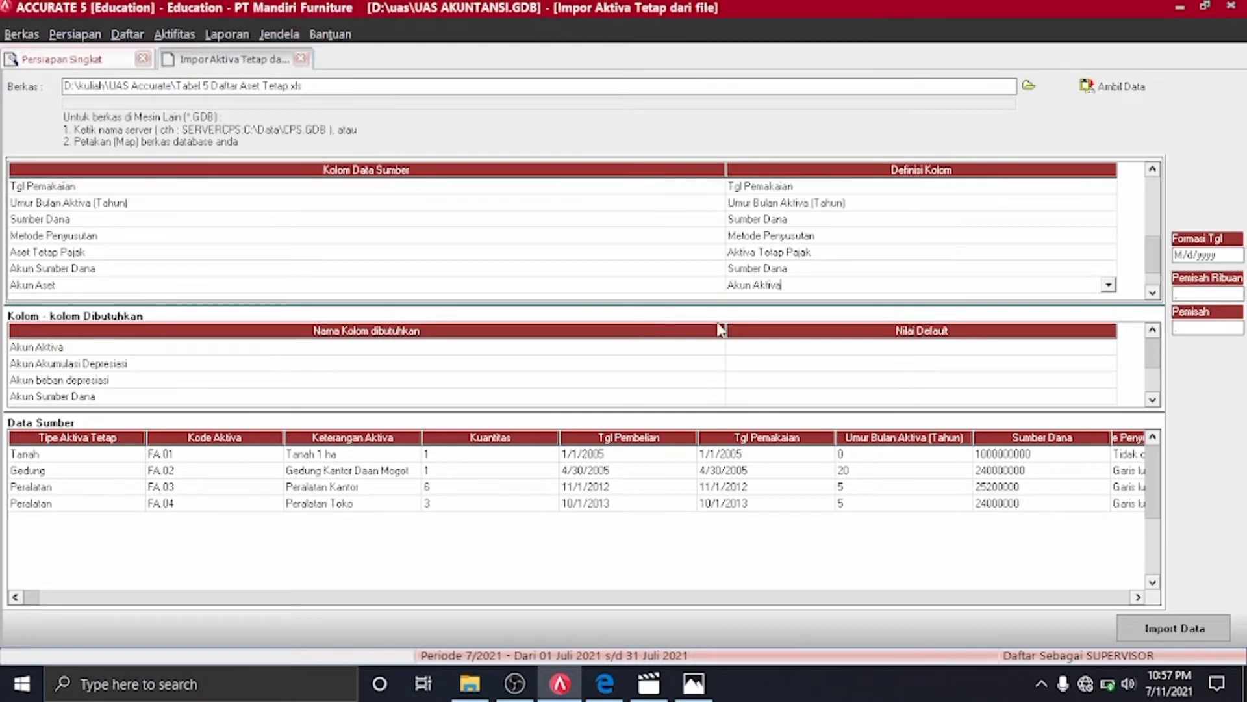
Begin redefining the Akun Beban Depresiasi column's field definition
{"action": "left_click", "coordinate": [1152, 292]}
{"action": "left_click", "coordinate": [1108, 287]}
{"action": "left_click", "coordinate": [1109, 286]}
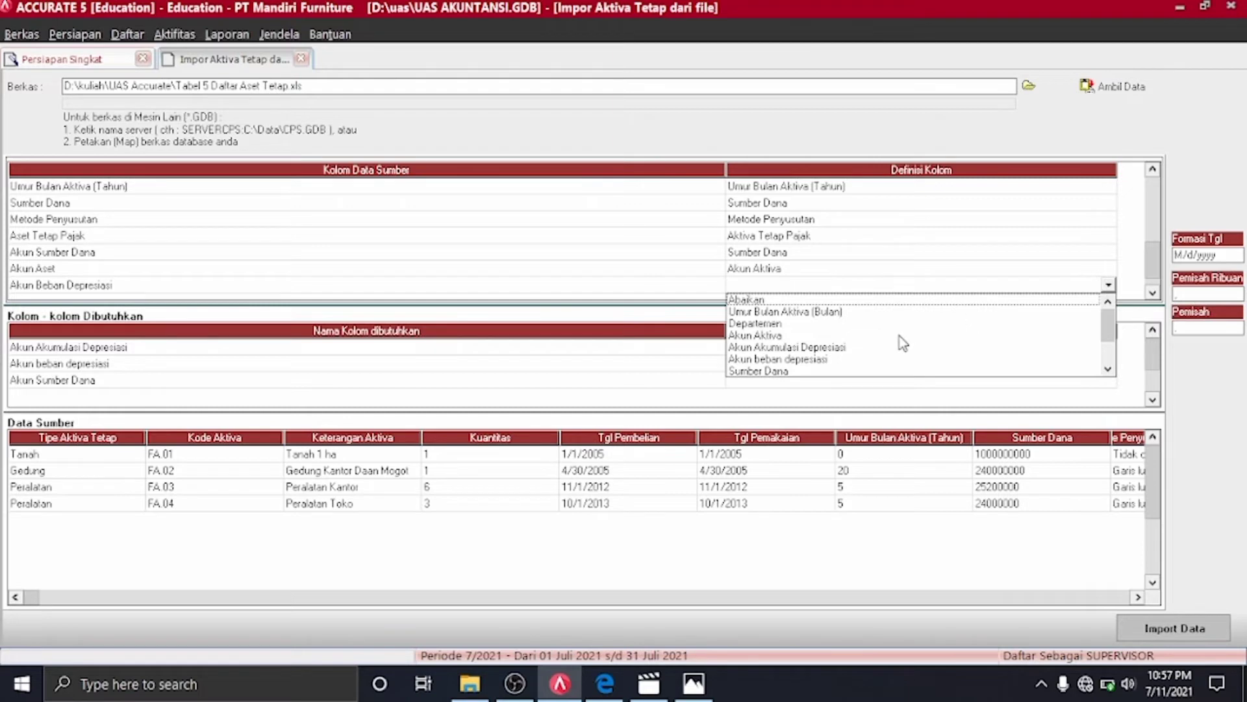
Map Akun Beban Depresiasi to Akun beban depresiasi, linking building depreciation to account 6201
{"action": "left_click", "coordinate": [777, 358]}
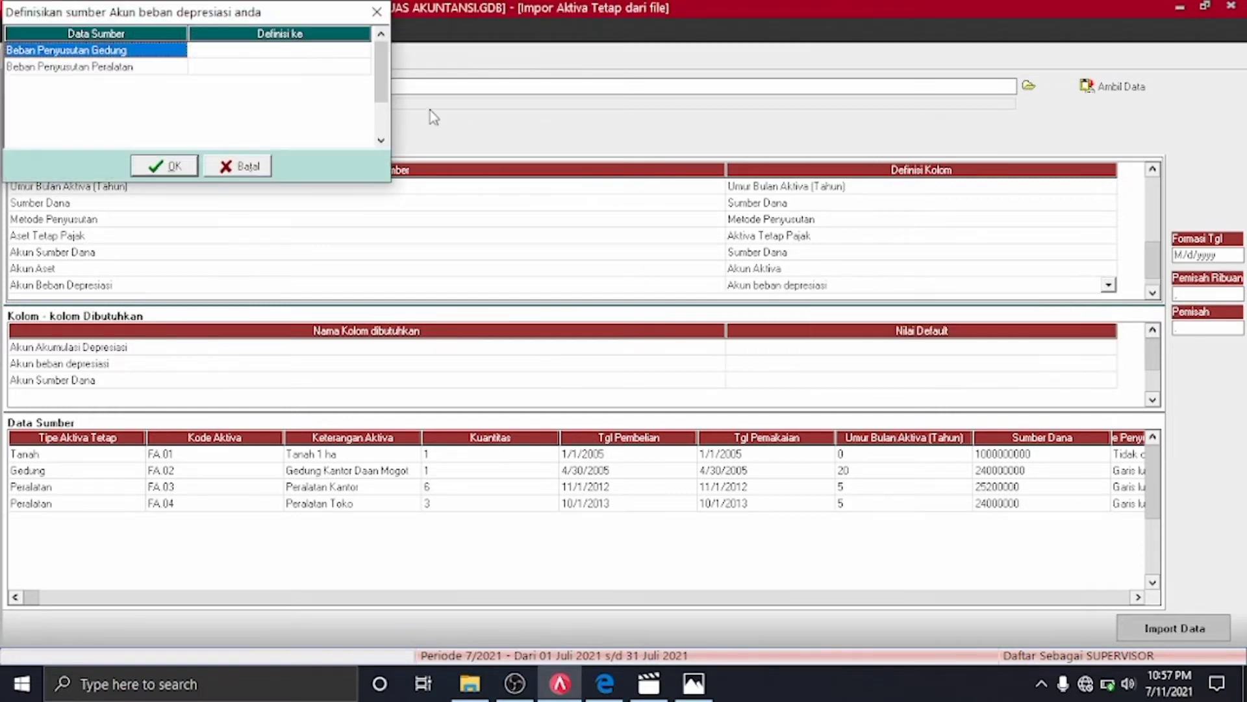
{"action": "left_click", "coordinate": [363, 54]}
{"action": "left_click", "coordinate": [362, 55]}
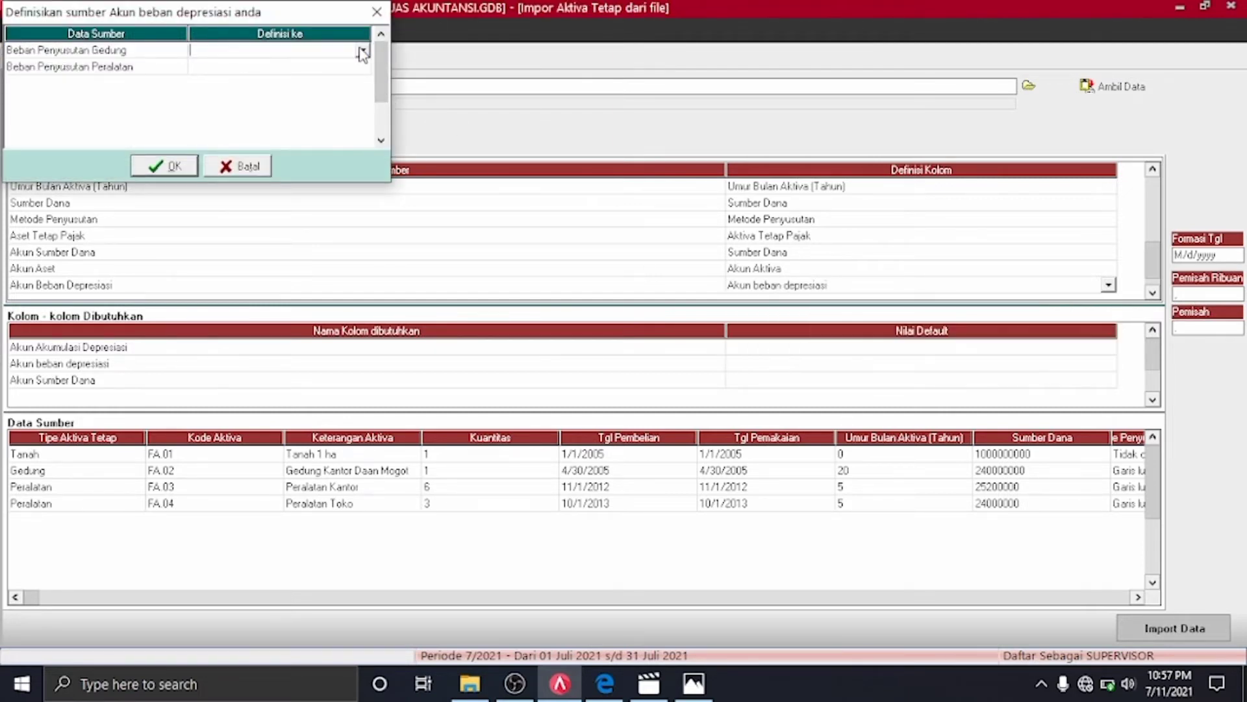
{"action": "left_click", "coordinate": [362, 52]}
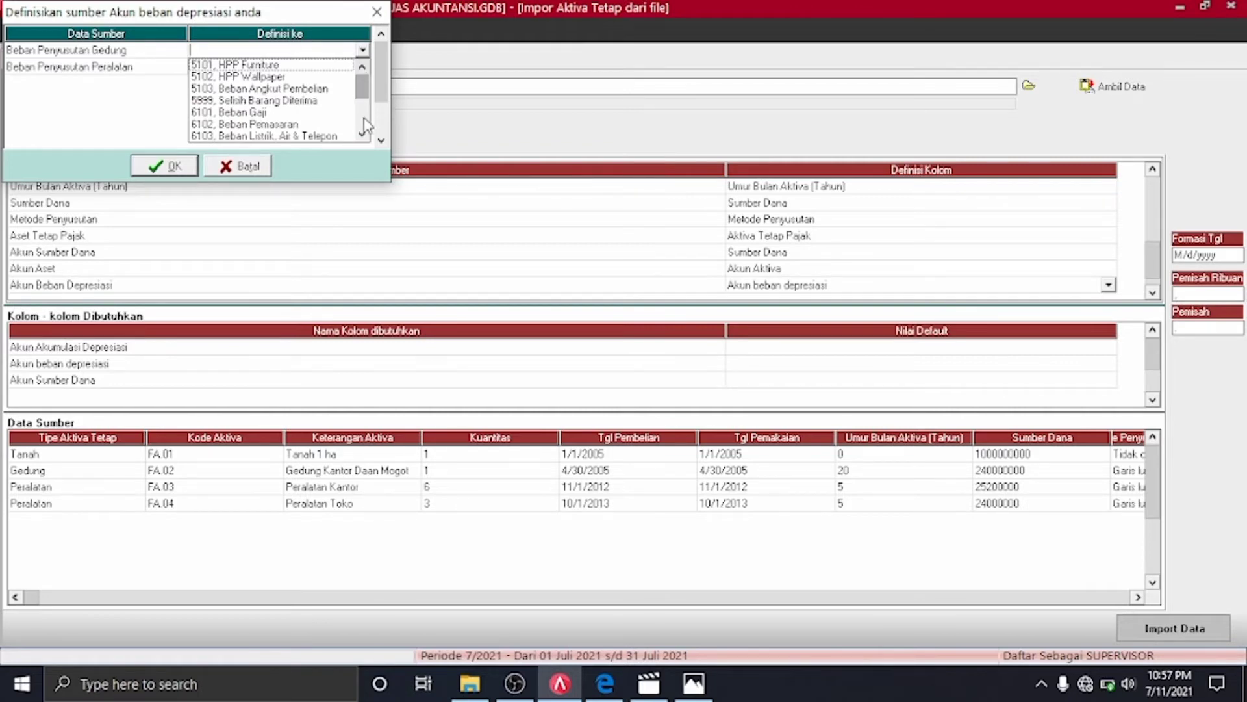
{"action": "left_click", "coordinate": [365, 134]}
{"action": "left_click", "coordinate": [363, 135]}
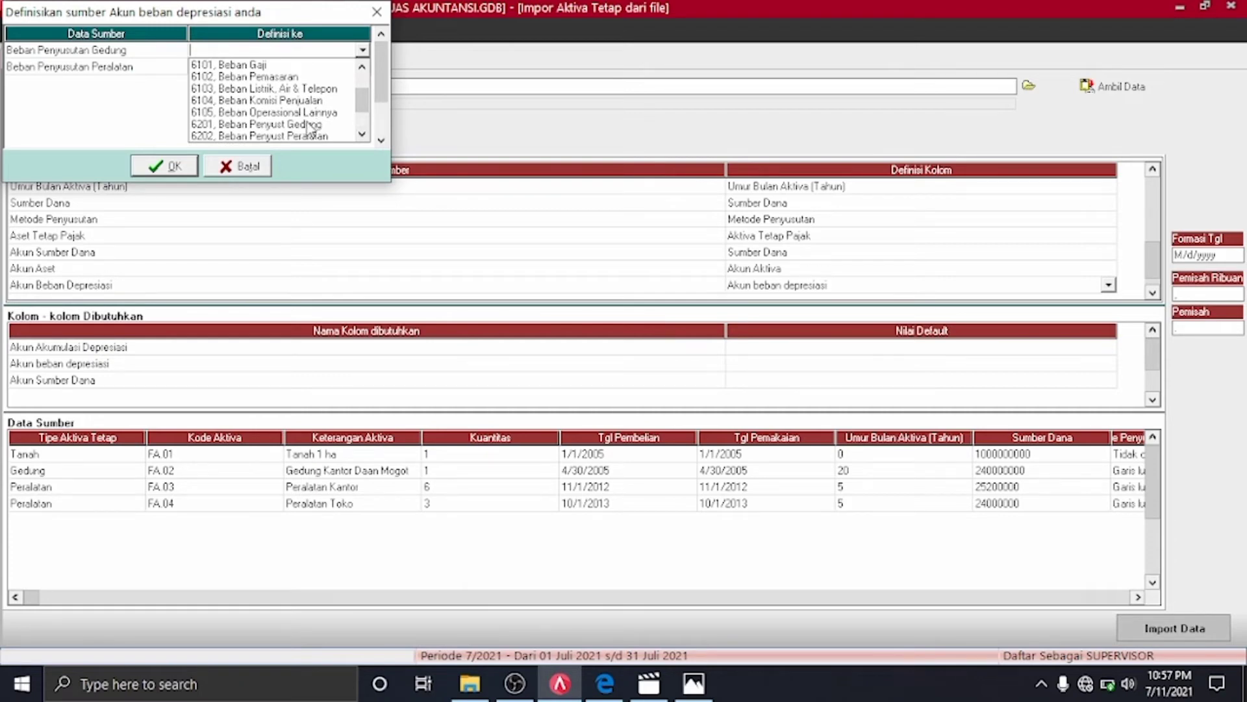
{"action": "left_click", "coordinate": [310, 127]}
Link equipment depreciation to 6202 Beban Penyust Peralatan and confirm the mapping
{"action": "left_click", "coordinate": [359, 69]}
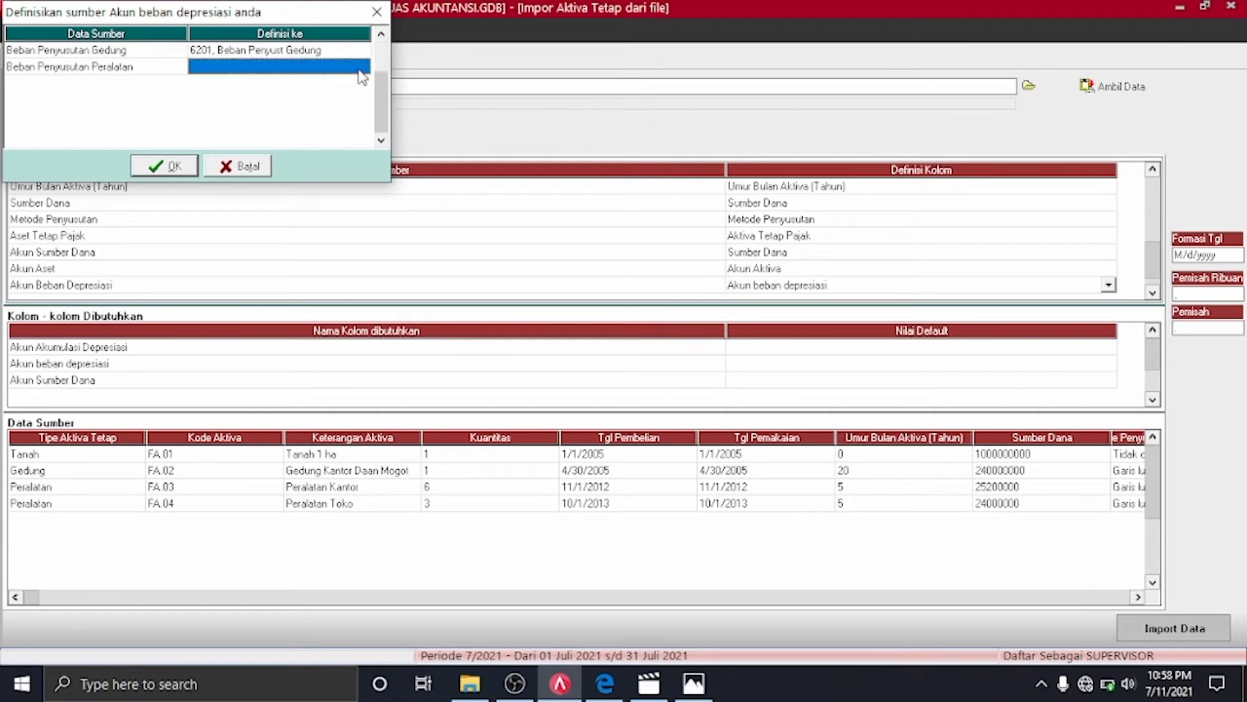
{"action": "left_click", "coordinate": [359, 70]}
{"action": "left_click", "coordinate": [361, 67]}
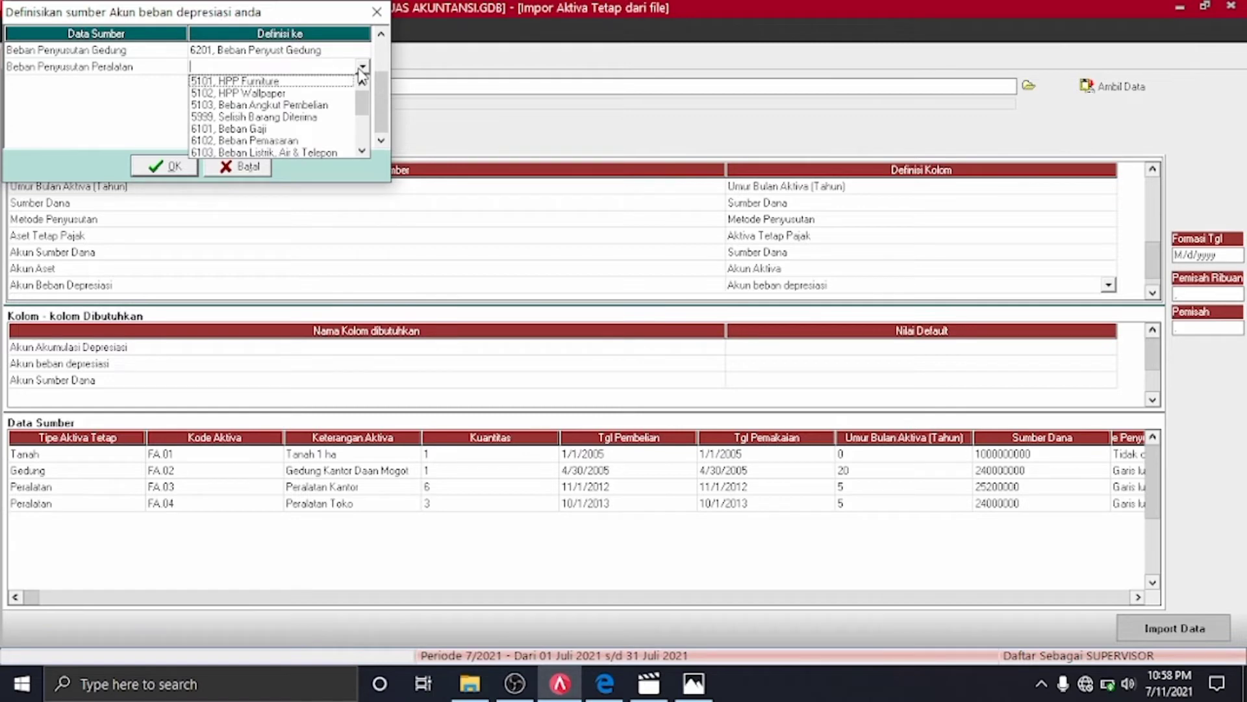
{"action": "type", "text": "62"}
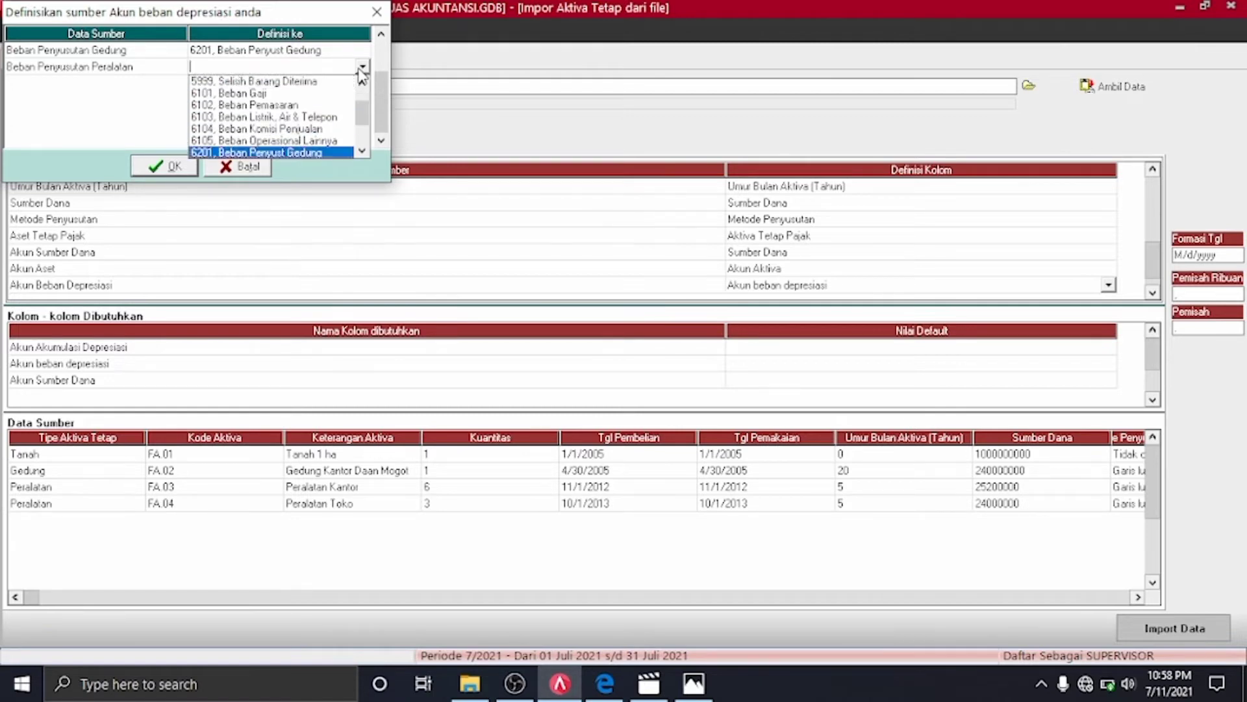
{"action": "left_click", "coordinate": [361, 153]}
{"action": "left_click", "coordinate": [328, 153]}
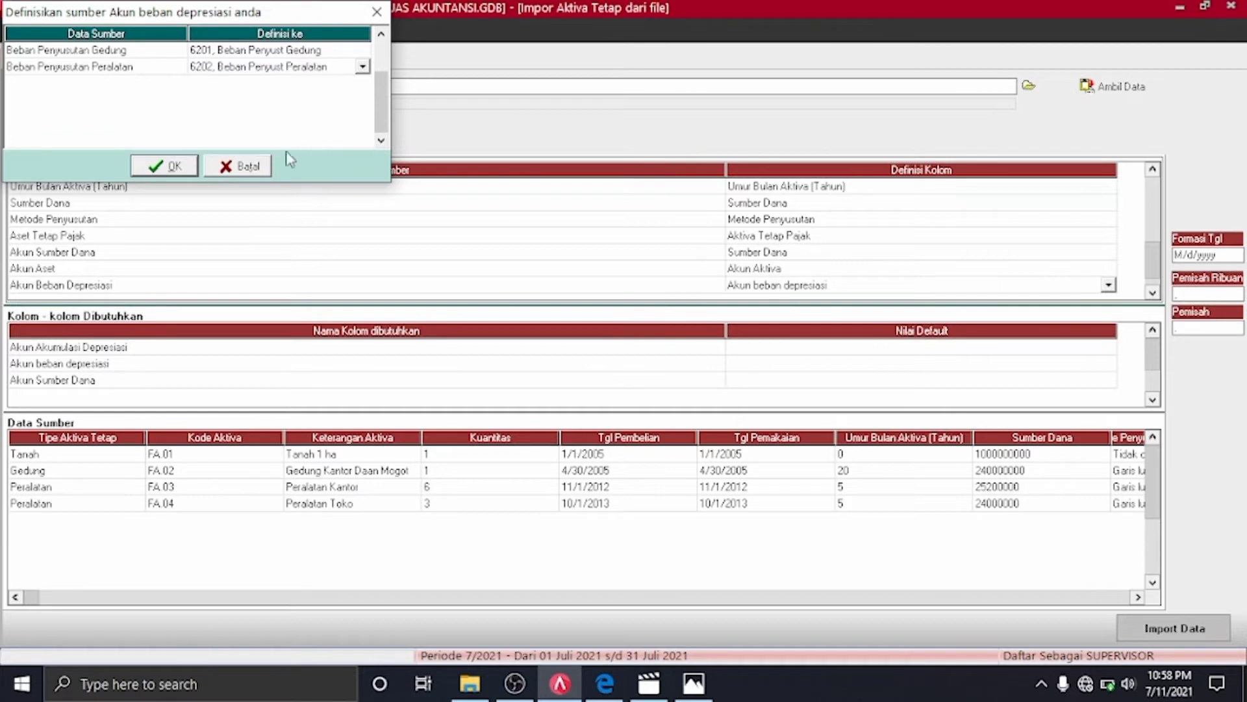
{"action": "left_click", "coordinate": [192, 171]}
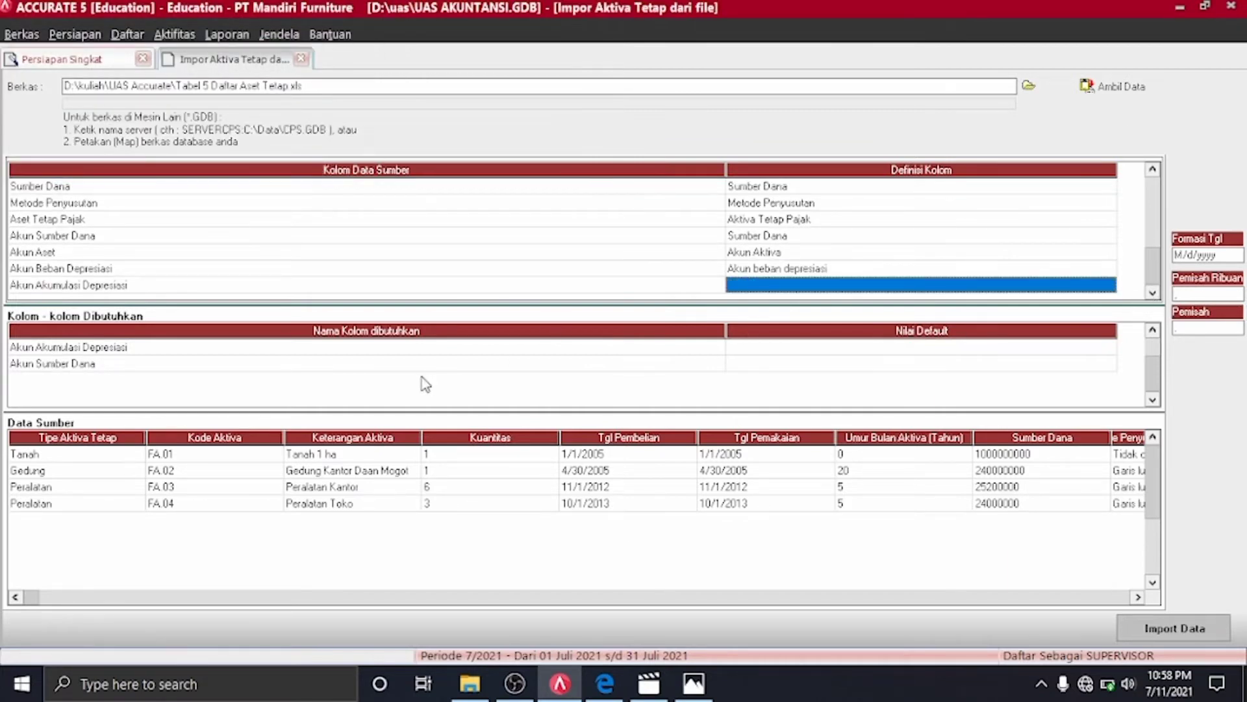
Set the Akun Akumulasi Depresiasi default account to 1701 Akum Penyust Gedung
{"action": "left_click", "coordinate": [1083, 349]}
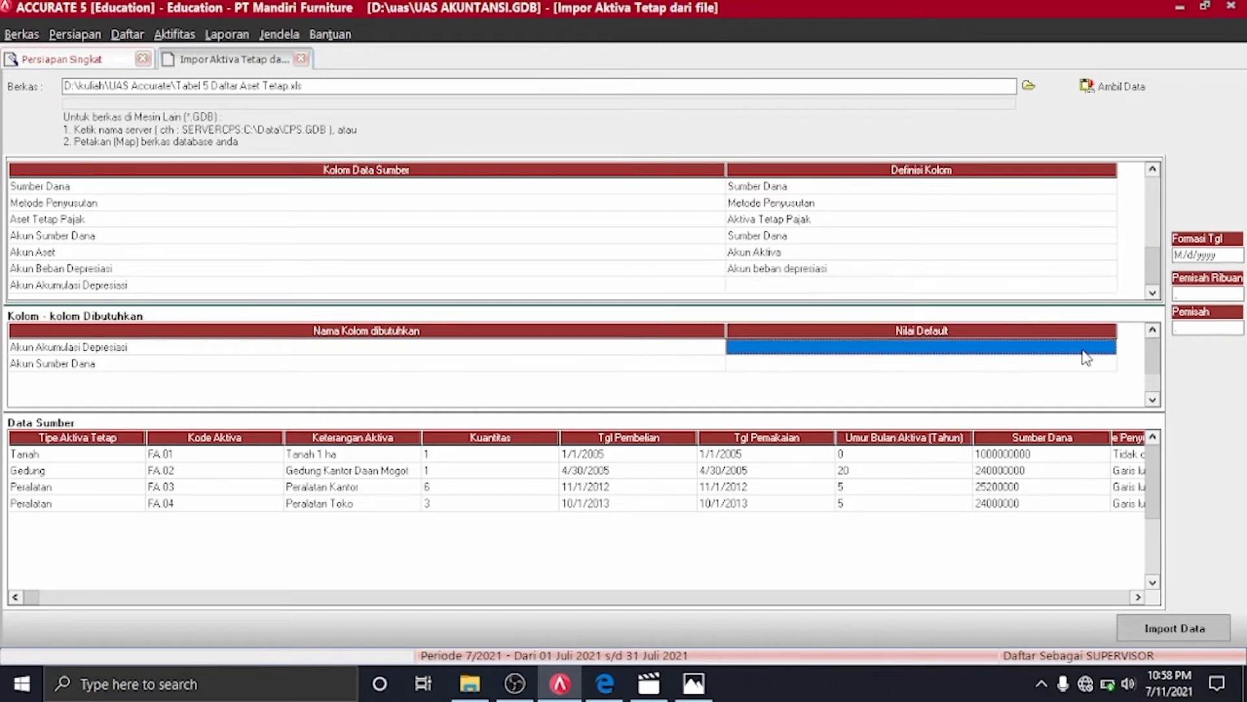
{"action": "left_click", "coordinate": [1102, 349]}
{"action": "left_click", "coordinate": [1108, 349]}
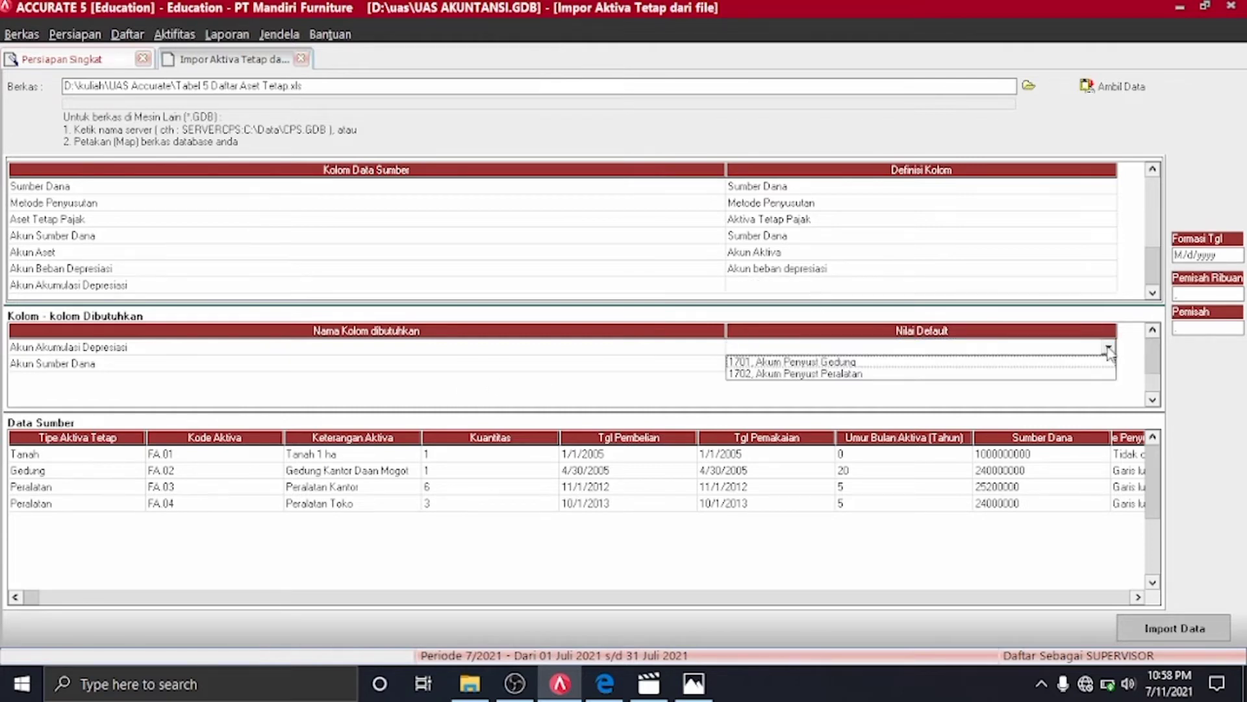
{"action": "left_click", "coordinate": [859, 365]}
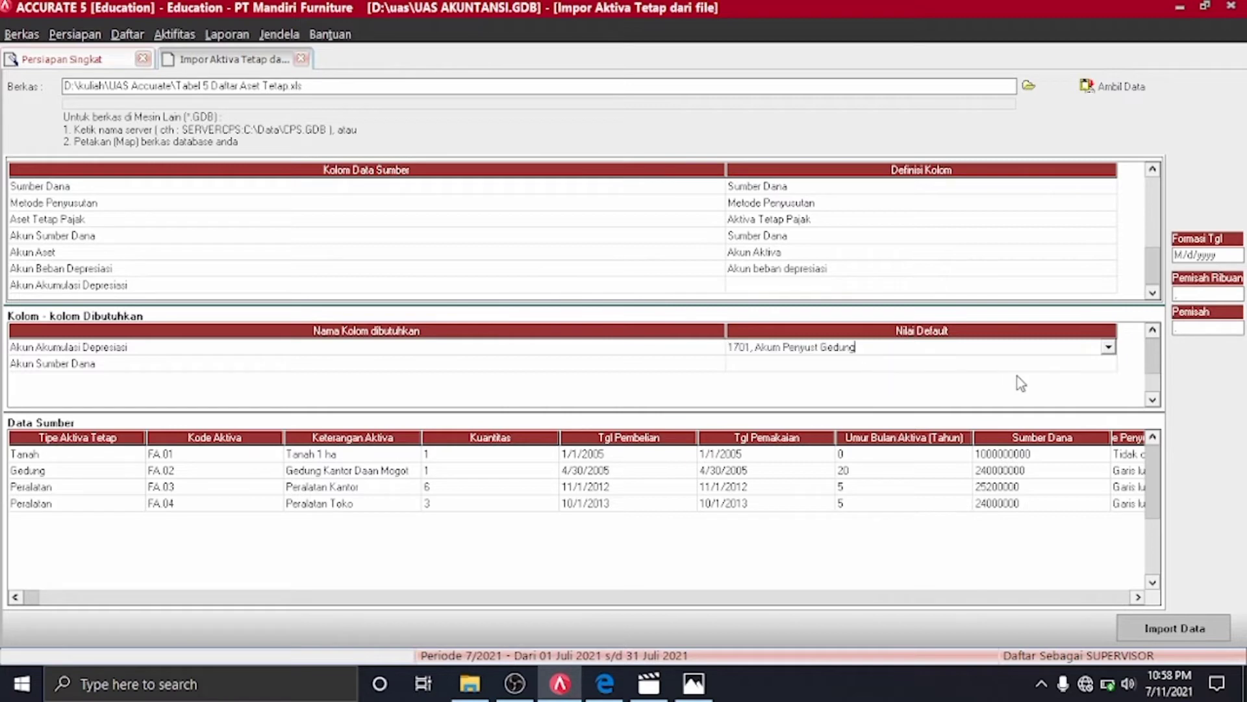
{"action": "left_click", "coordinate": [1107, 364]}
{"action": "left_click", "coordinate": [1107, 364]}
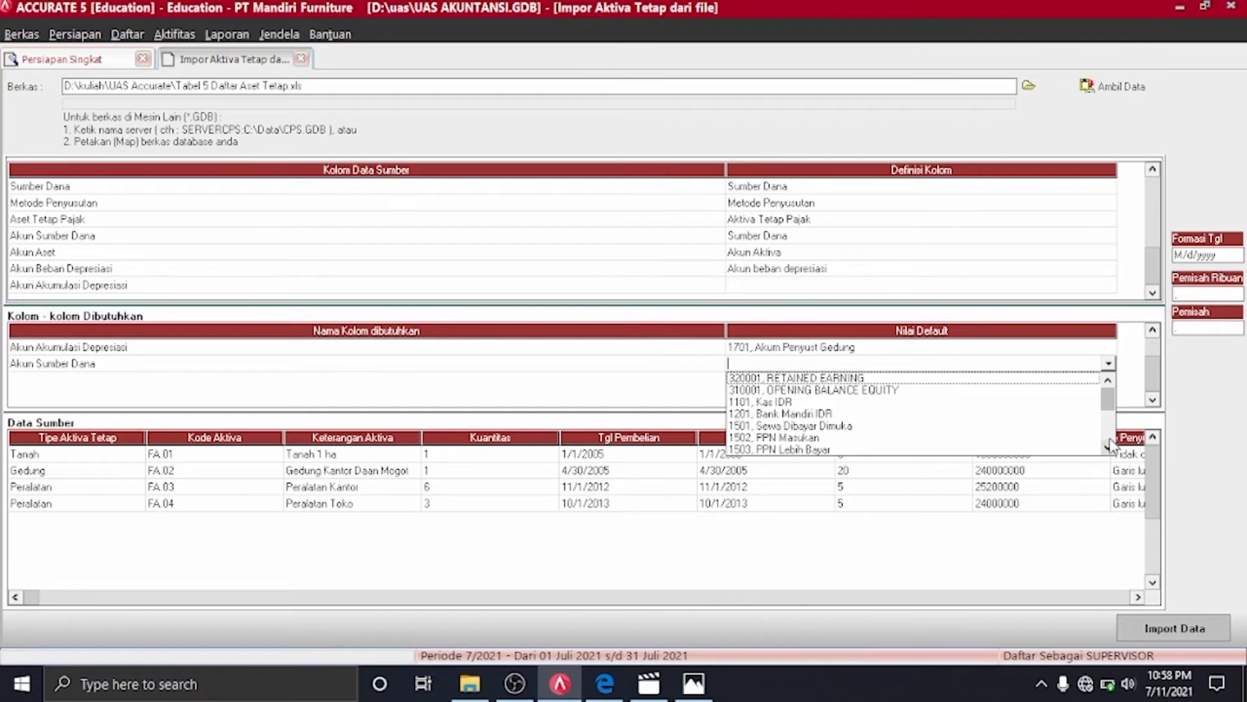
{"action": "left_click", "coordinate": [1131, 351]}
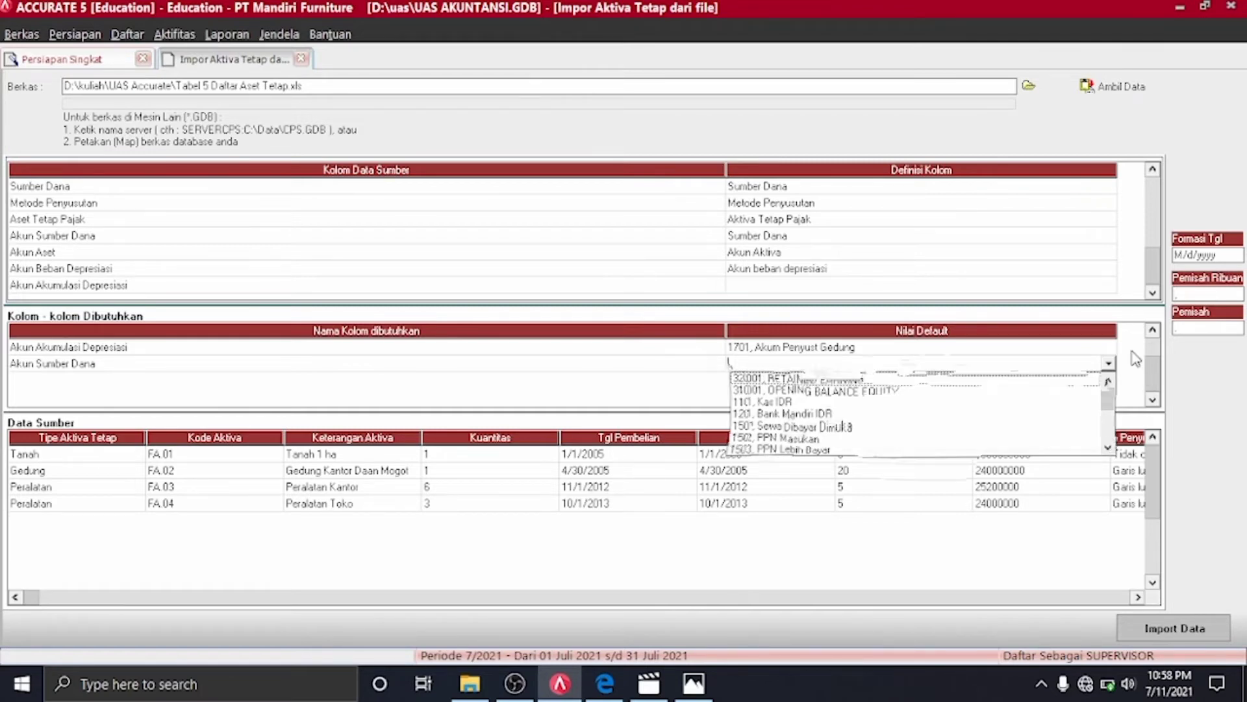
Map the column to Akun Akumulasi Depresiasi, with Gedung on 1701 and Peralatan on 1702
{"action": "left_click", "coordinate": [1110, 290]}
{"action": "left_click", "coordinate": [1109, 286]}
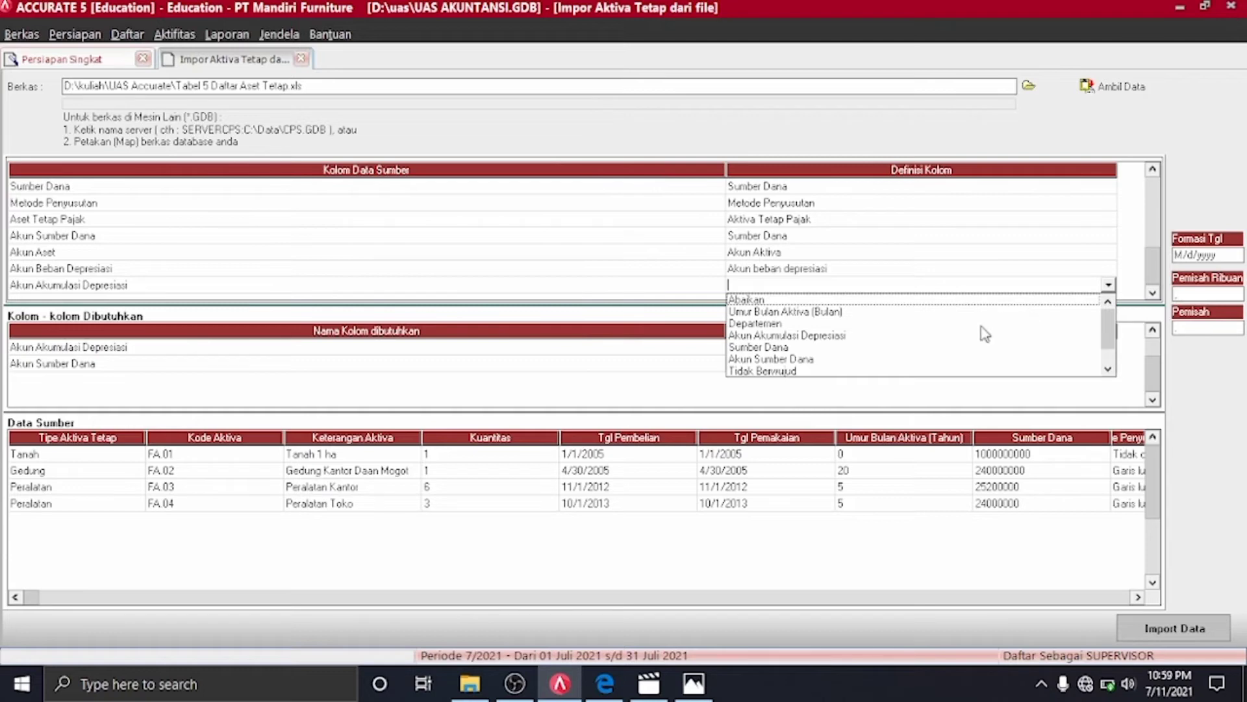
{"action": "left_click", "coordinate": [742, 335]}
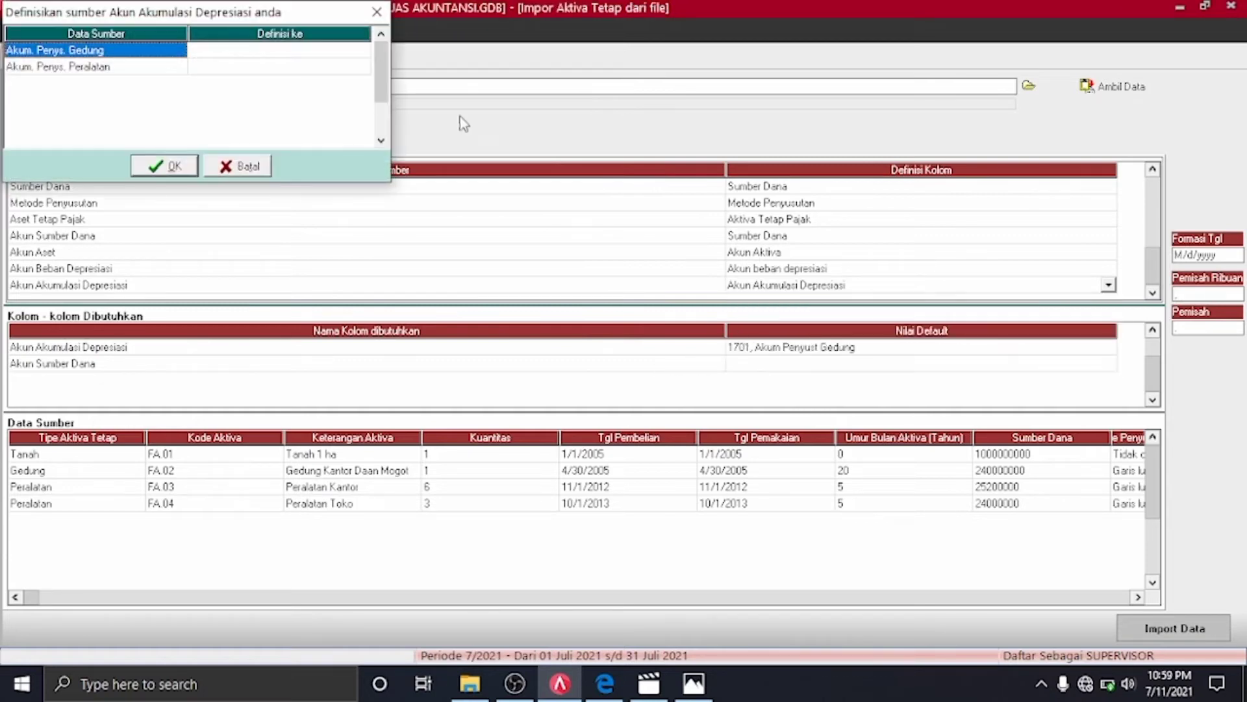
{"action": "left_click", "coordinate": [361, 52]}
{"action": "left_click", "coordinate": [362, 50]}
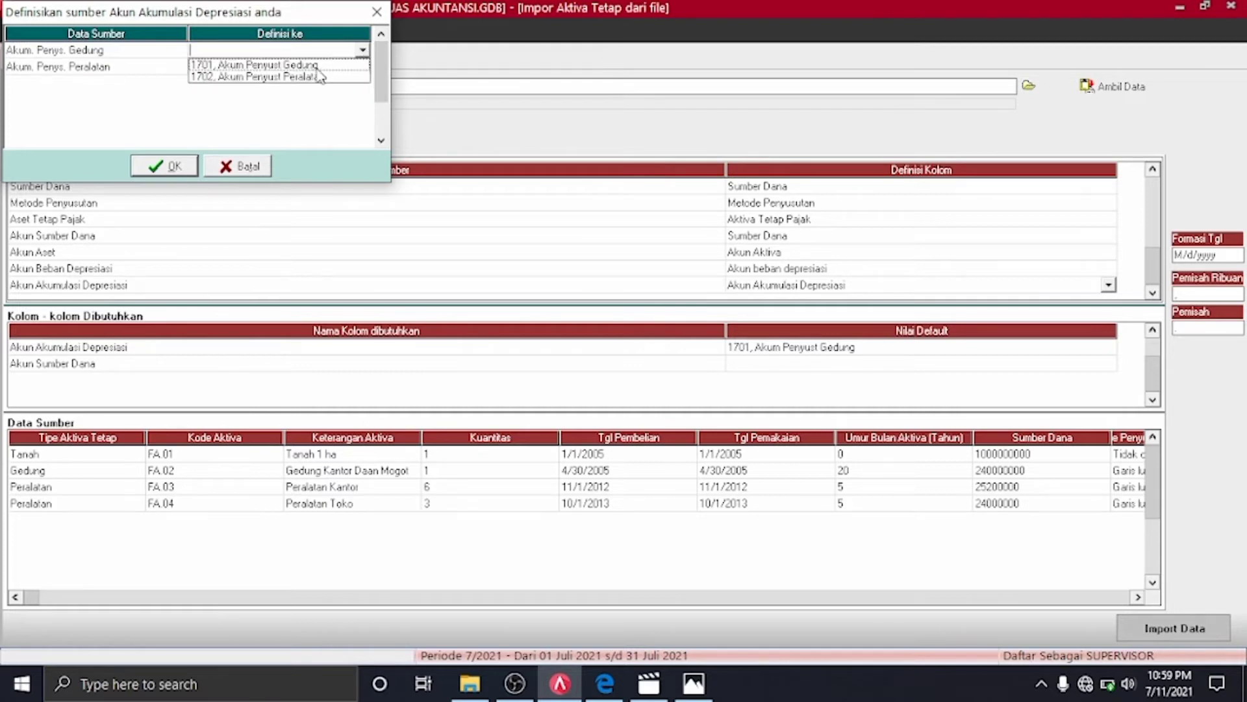
{"action": "left_click", "coordinate": [316, 65]}
{"action": "left_click", "coordinate": [358, 66]}
{"action": "left_click", "coordinate": [362, 66]}
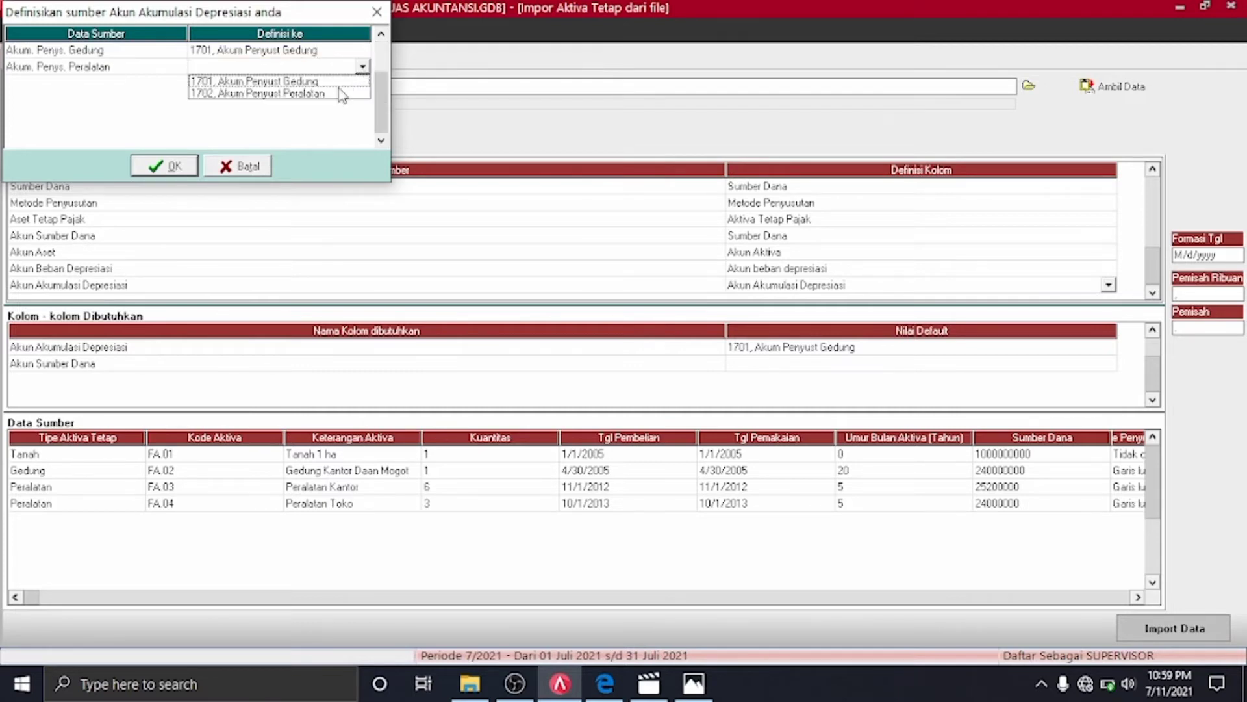
{"action": "left_click", "coordinate": [341, 94]}
{"action": "left_click", "coordinate": [170, 166]}
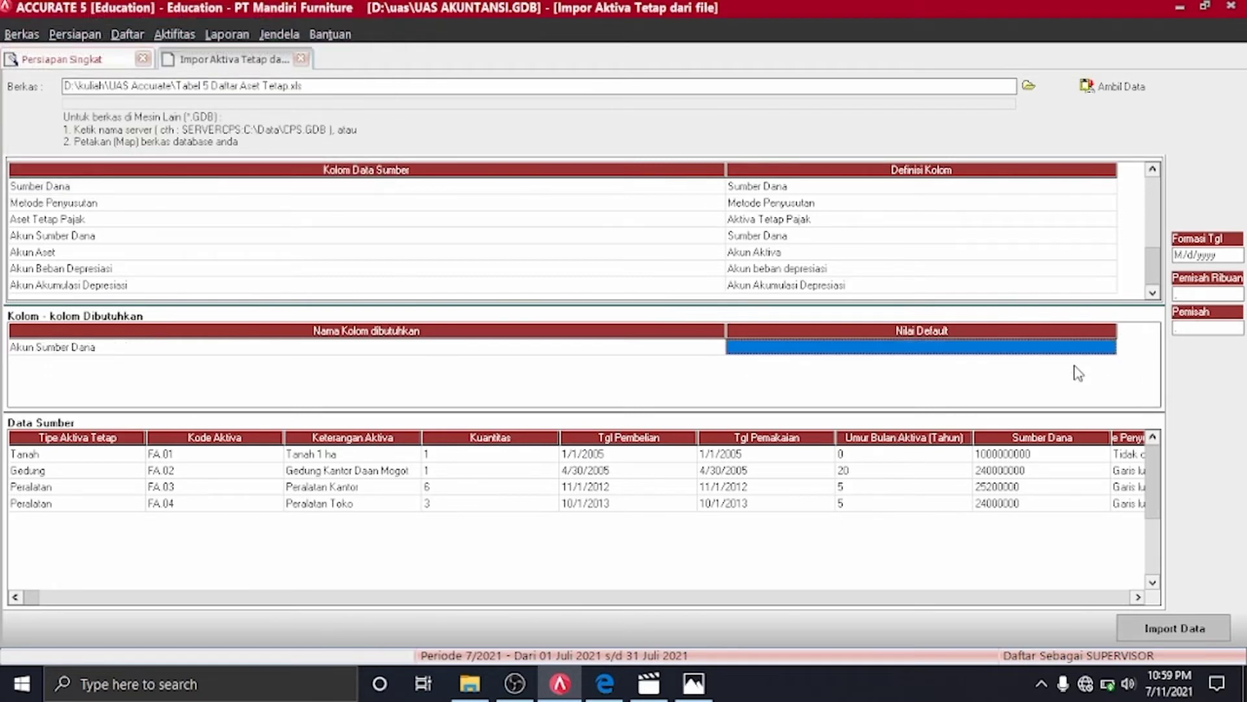
Map the Akun Sumber Dana column to account 310001 OPENING BALANCE EQUITY
{"action": "left_click", "coordinate": [1098, 349]}
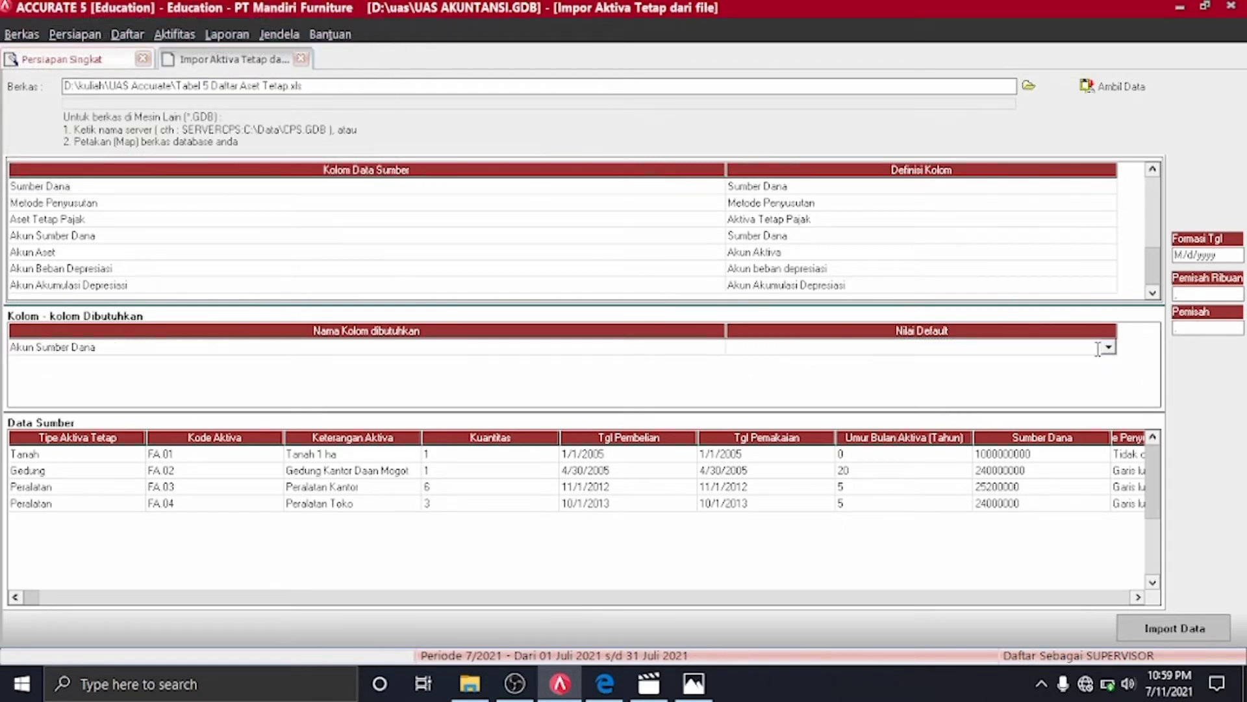
{"action": "left_click", "coordinate": [745, 237]}
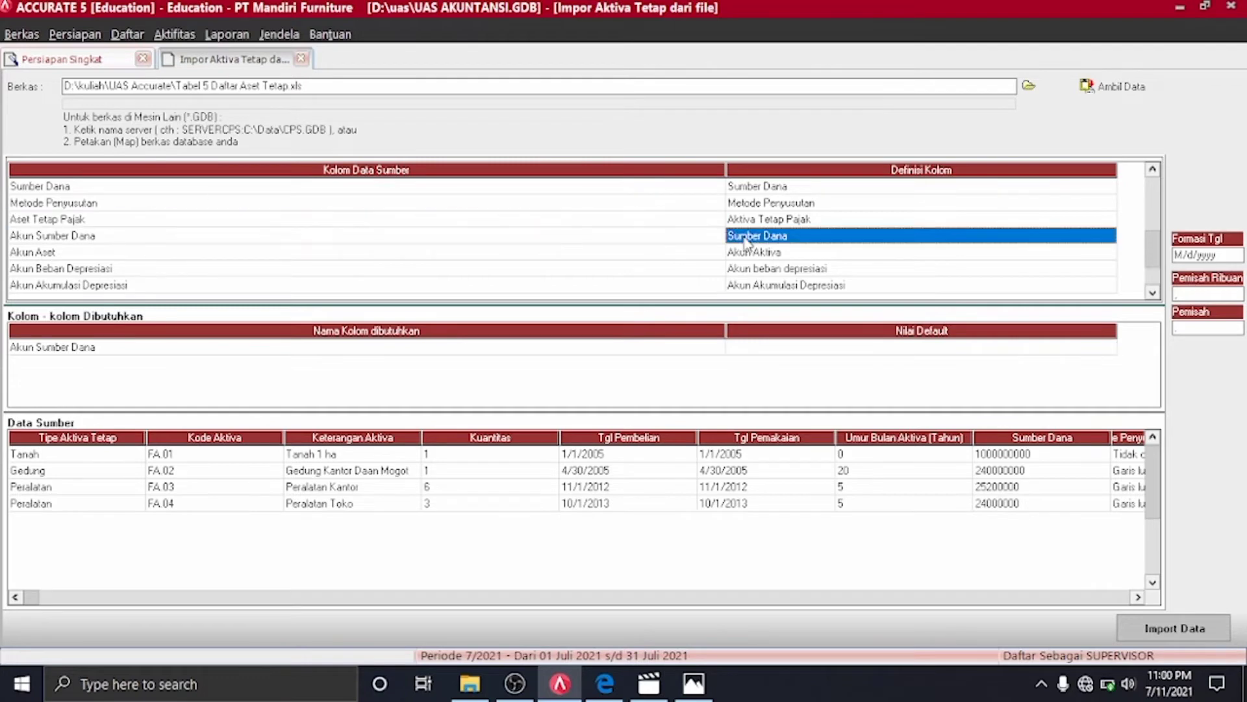
{"action": "left_click", "coordinate": [1070, 244]}
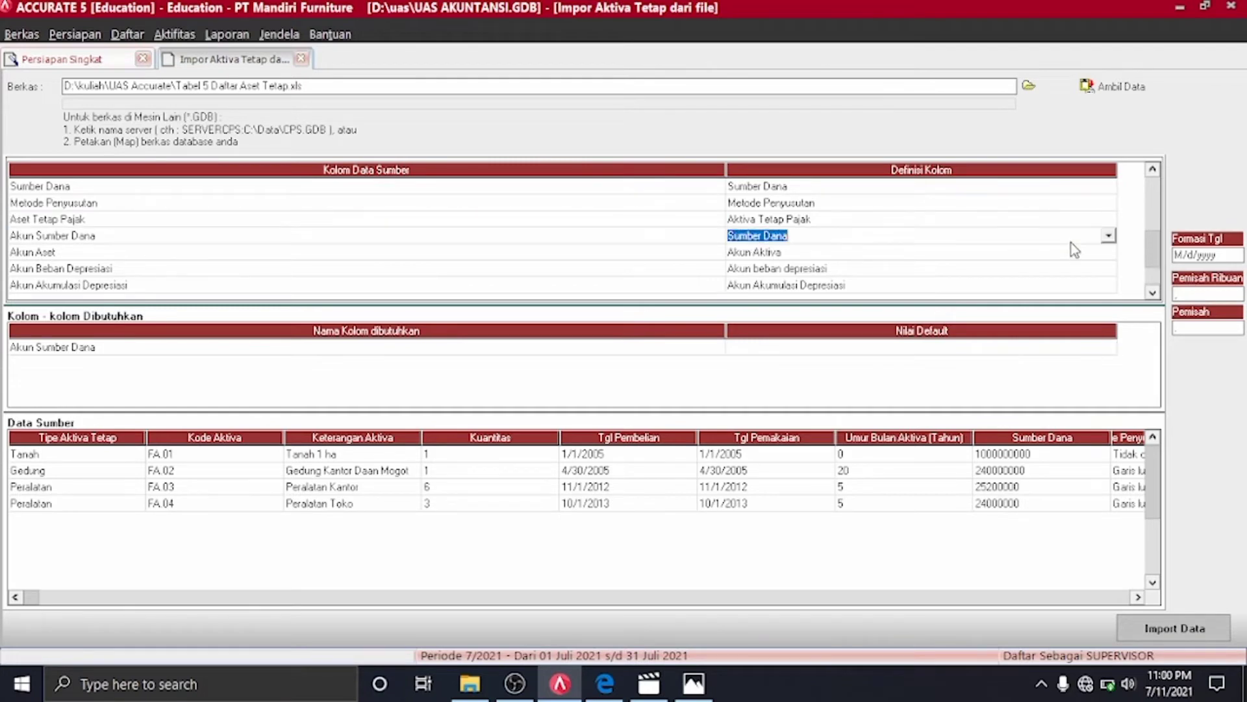
{"action": "left_click", "coordinate": [1109, 238]}
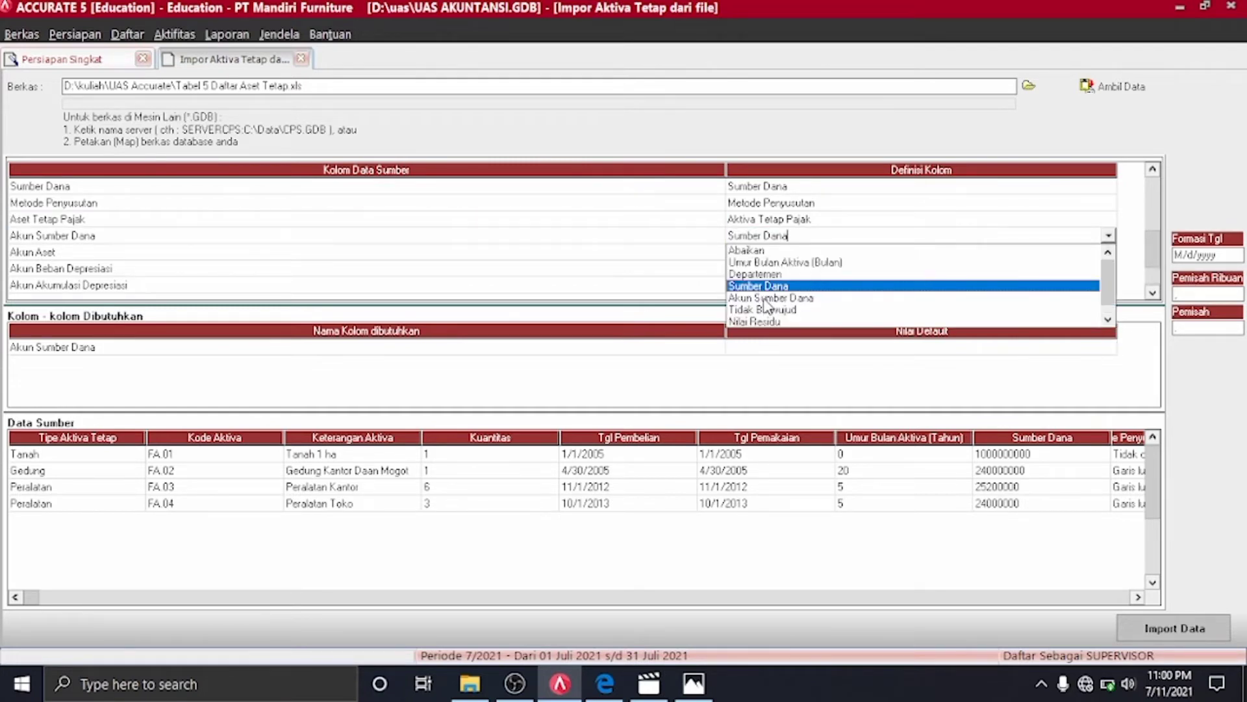
{"action": "left_click", "coordinate": [757, 297]}
{"action": "left_click", "coordinate": [356, 51]}
{"action": "left_click", "coordinate": [364, 50]}
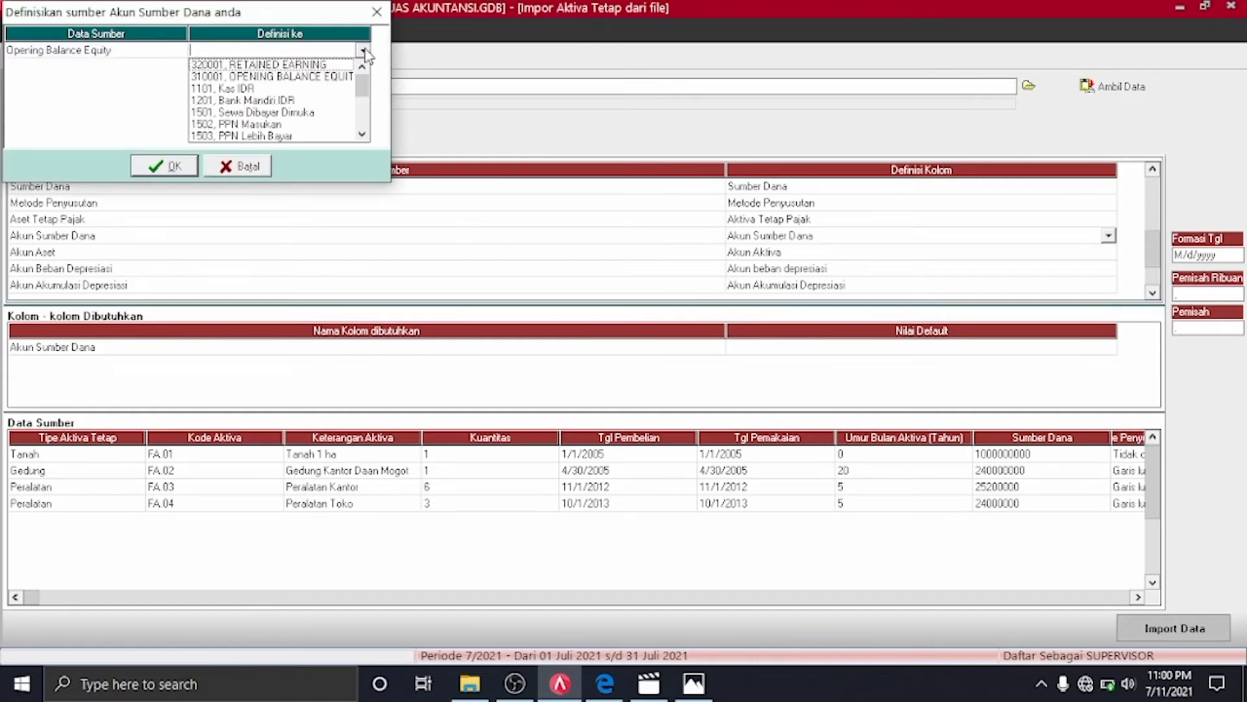
{"action": "left_click", "coordinate": [326, 76]}
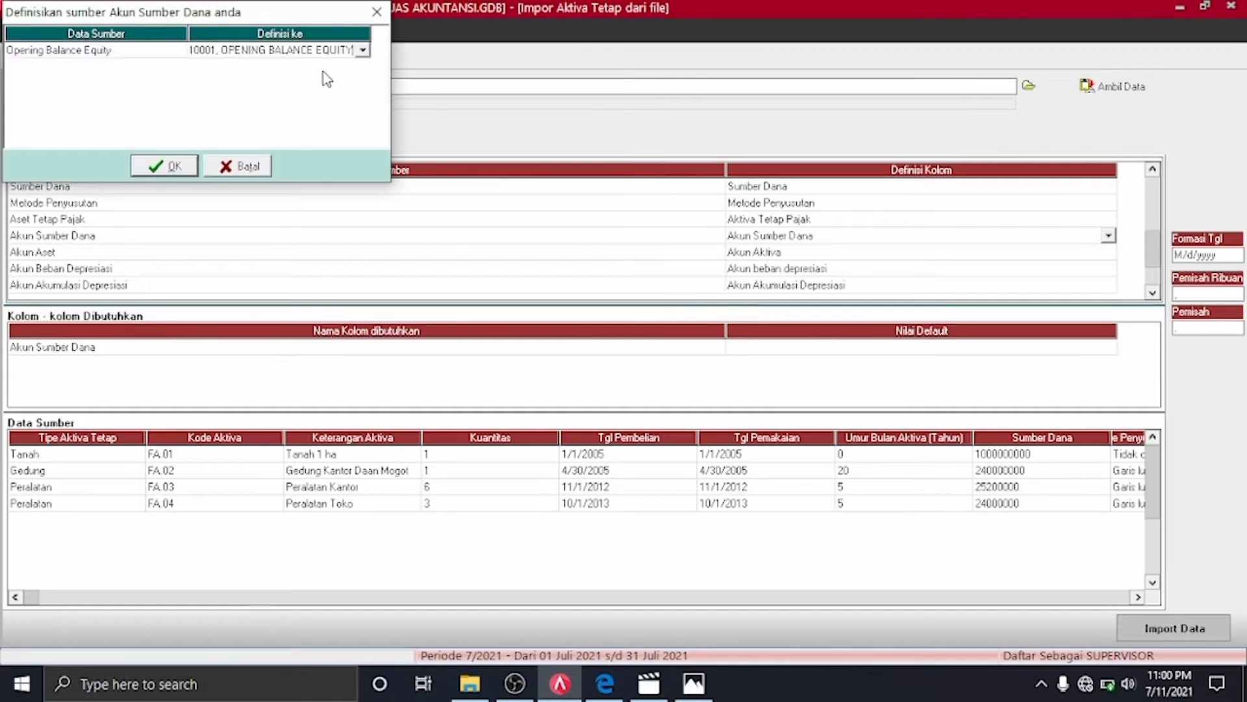
{"action": "left_click", "coordinate": [174, 166]}
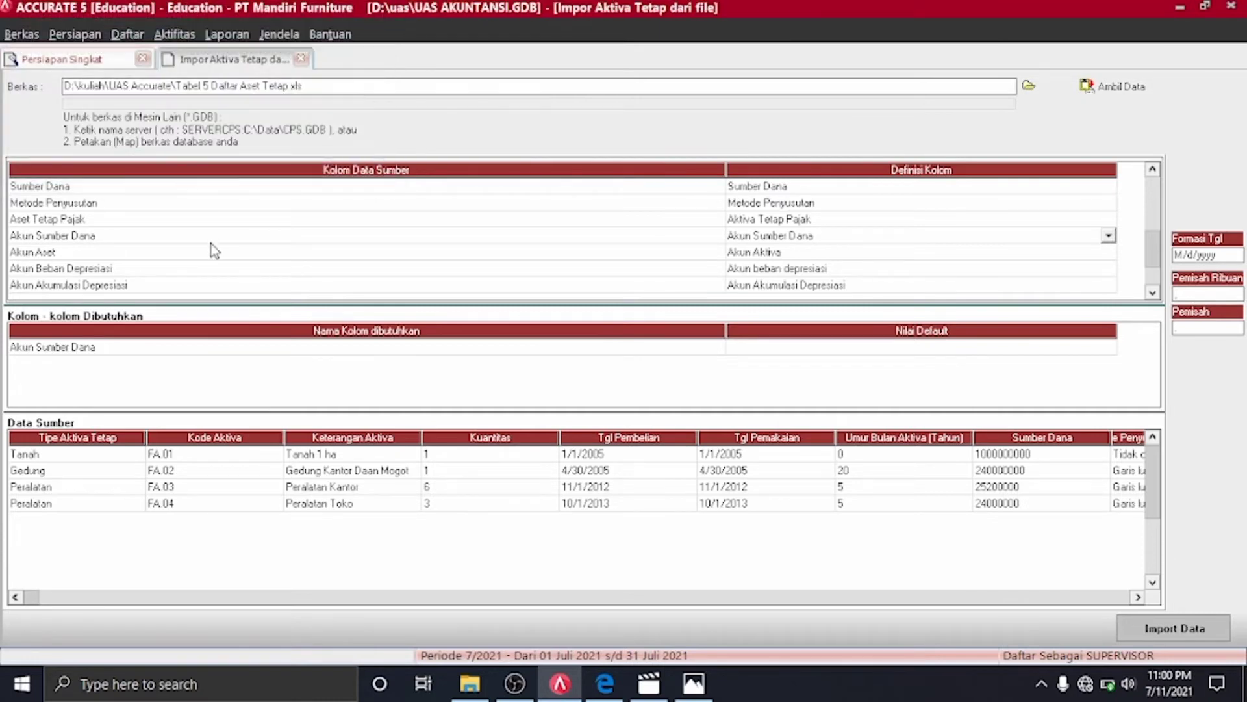
{"action": "left_click", "coordinate": [1153, 280]}
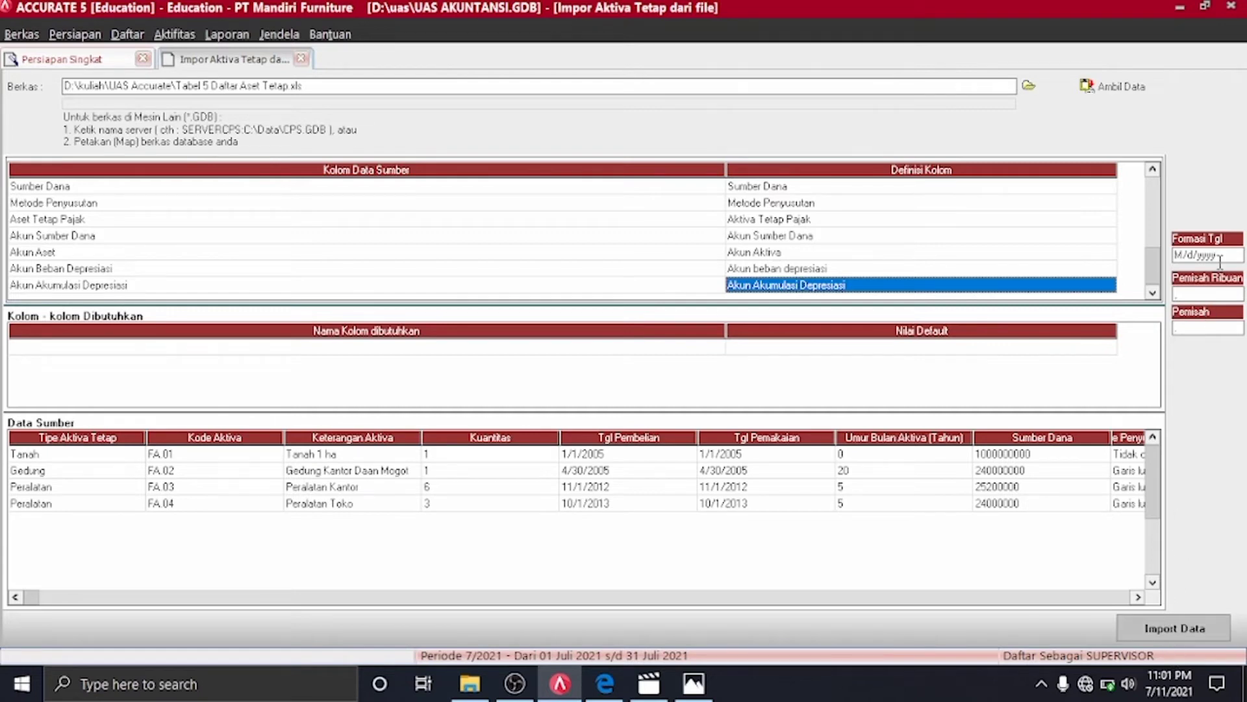
Change the import date format (Formasi Tgl) to mm/dd/yyyy
{"action": "left_click", "coordinate": [1220, 262]}
{"action": "key", "text": "Left"}
{"action": "key", "text": "BackSpace"}
{"action": "type", "text": "m"}
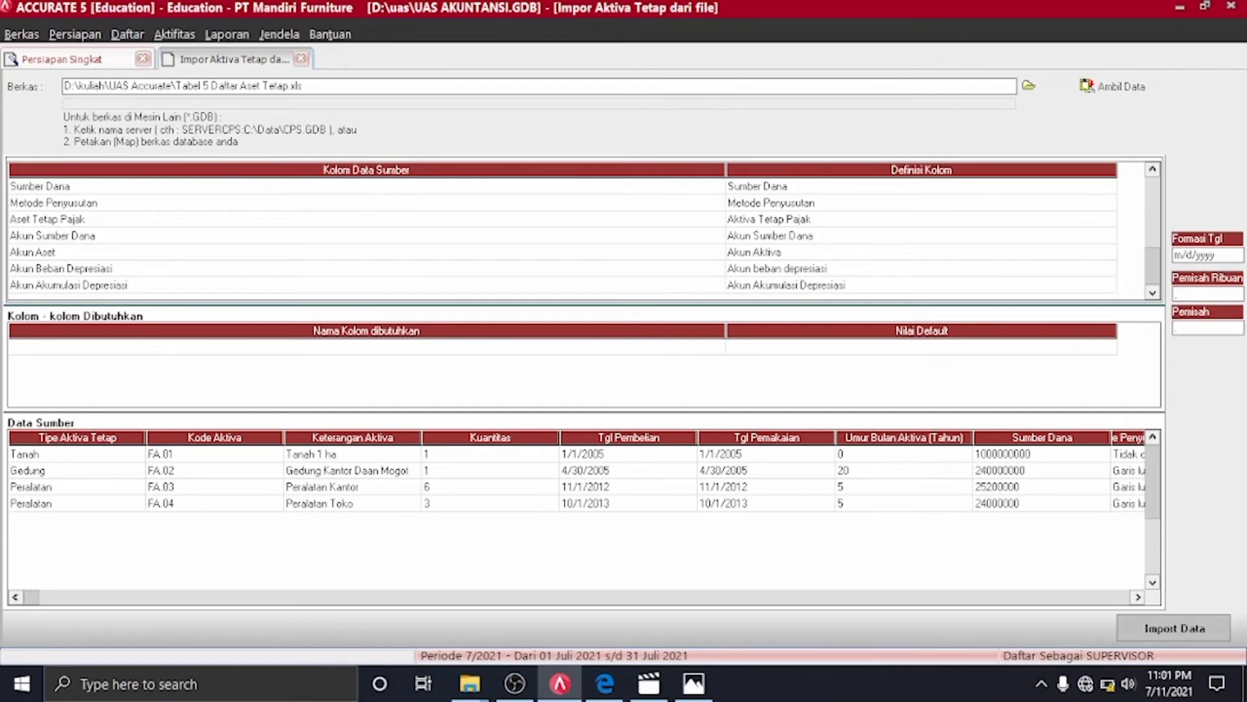
{"action": "type", "text": "d"}
{"action": "type", "text": "m"}
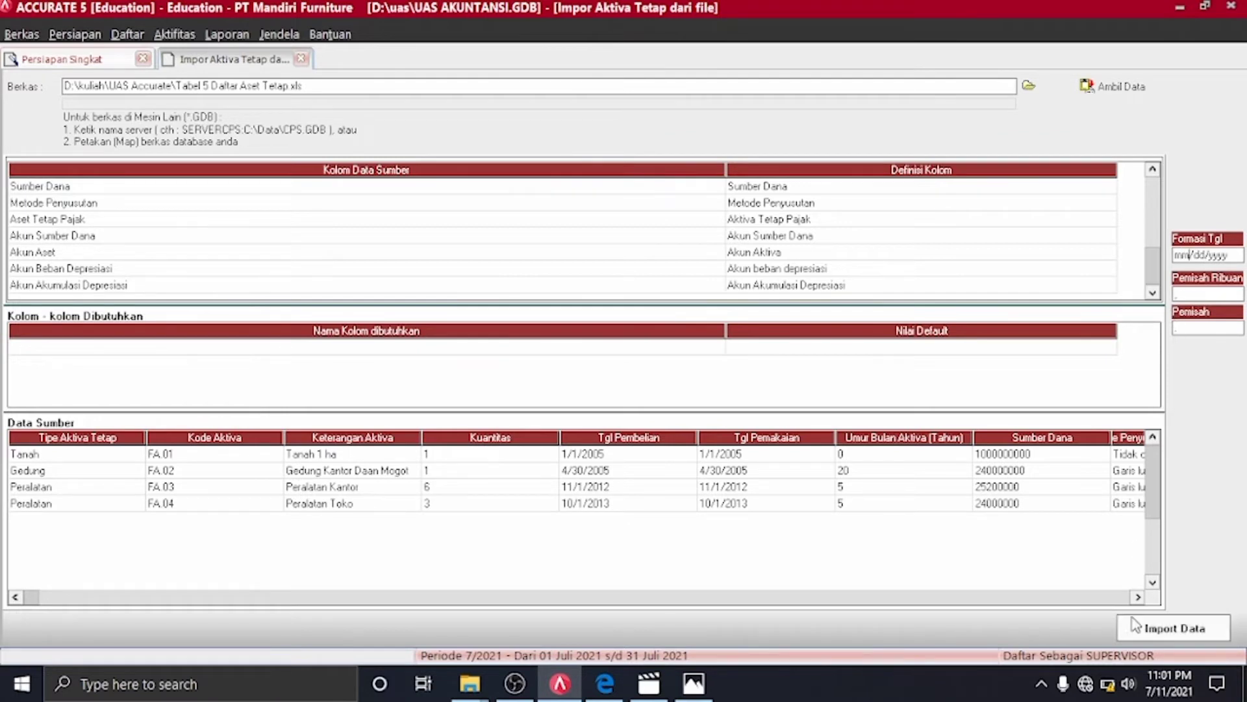
{"action": "left_click", "coordinate": [1154, 586]}
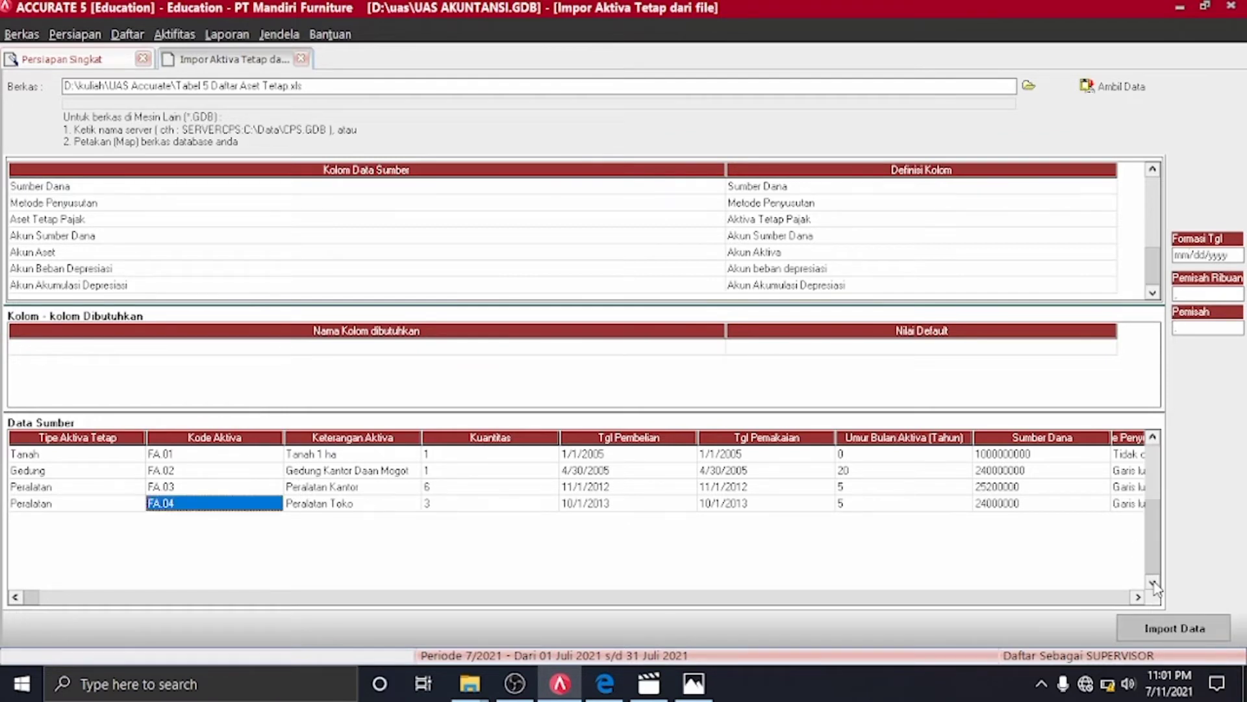
Import fixed assets FA.01–FA.04, then advance the quick setup wizard to its 'Selamat' page
{"action": "left_click", "coordinate": [1168, 630]}
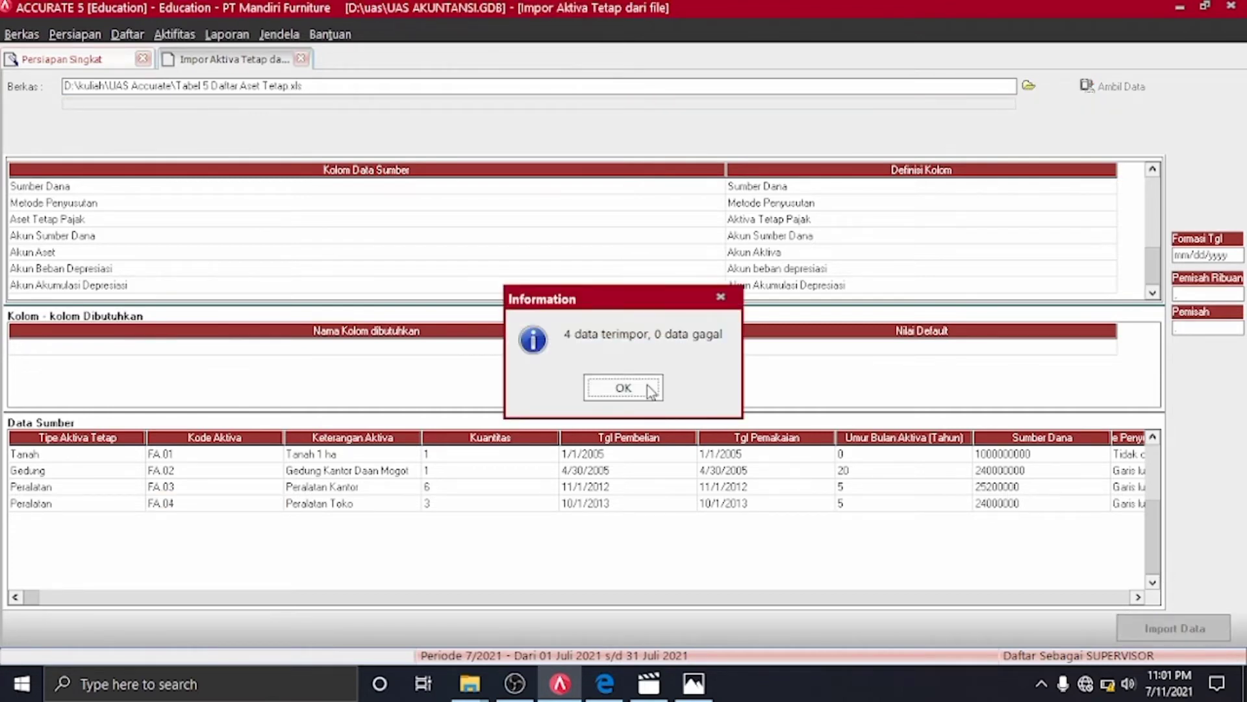
{"action": "left_click", "coordinate": [647, 385]}
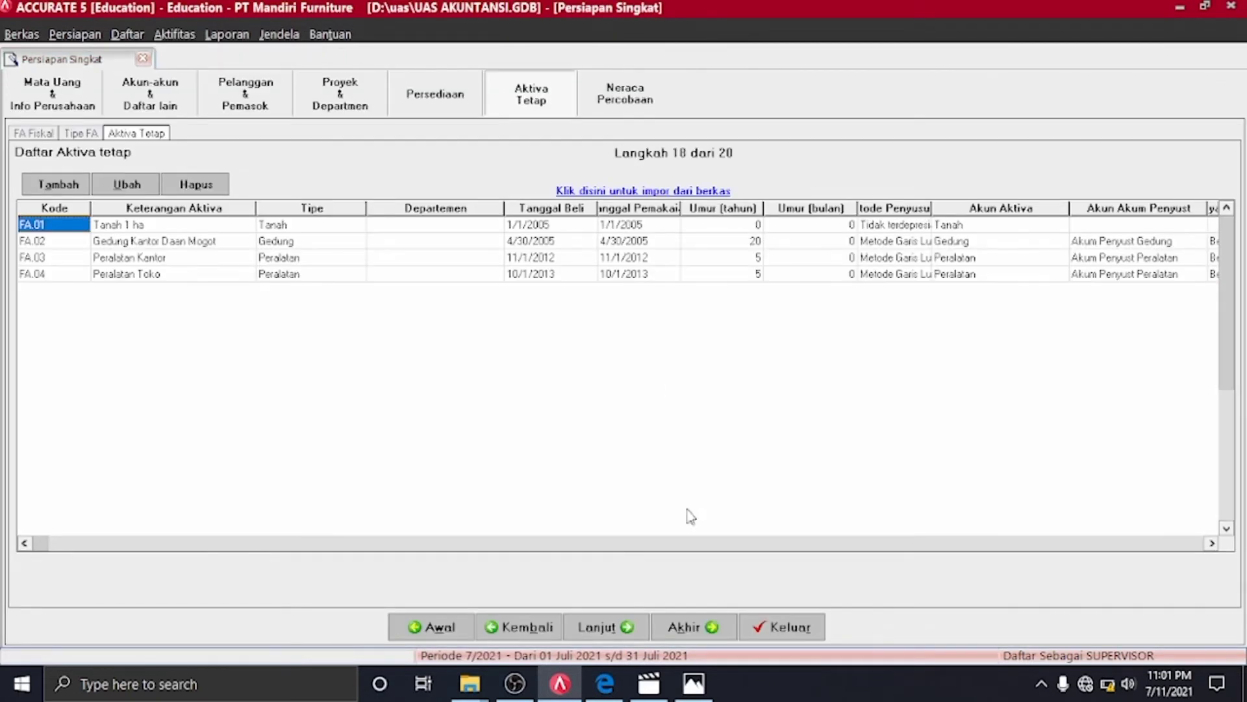
{"action": "left_click", "coordinate": [626, 627]}
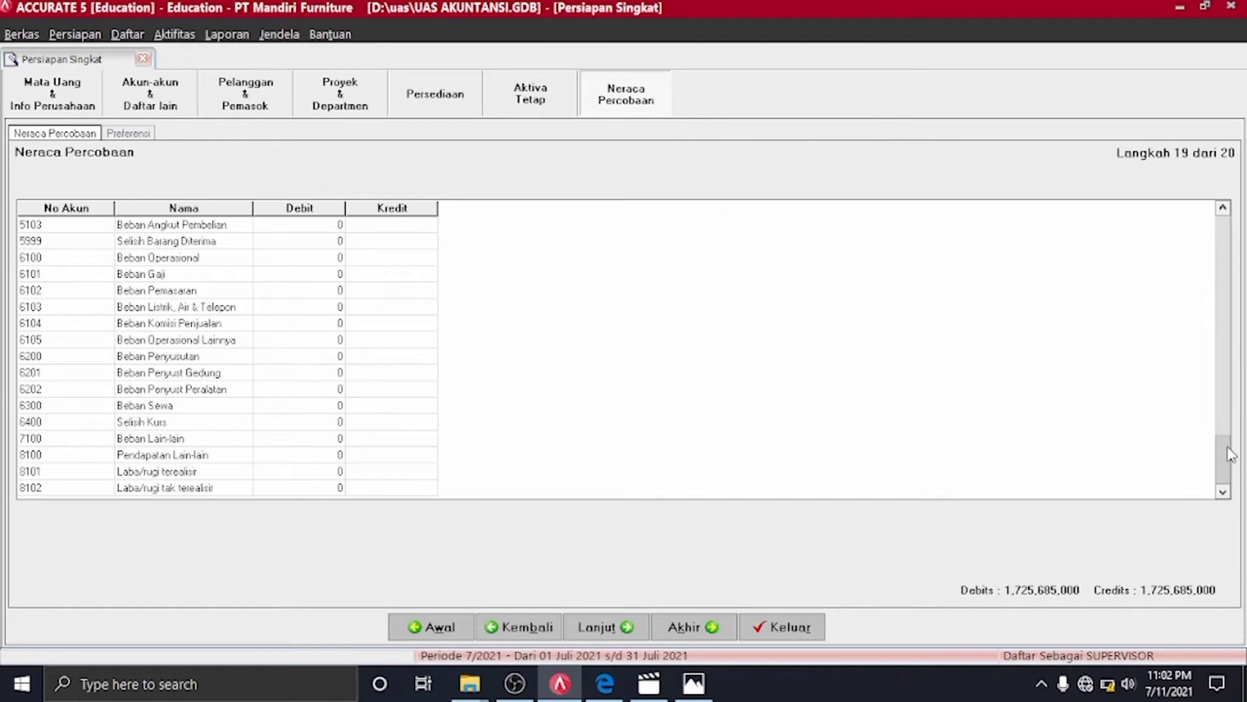
{"action": "left_click_drag", "start_coordinate": [1232, 454], "coordinate": [1223, 340]}
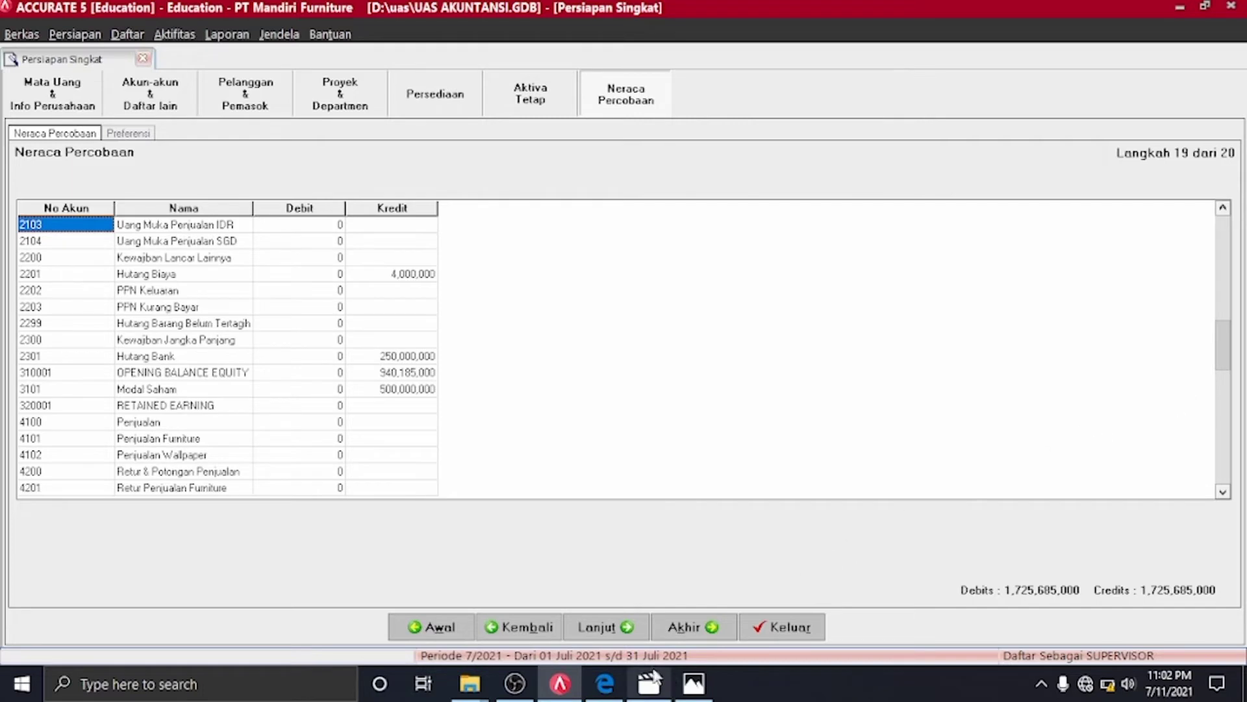
{"action": "left_click", "coordinate": [628, 628]}
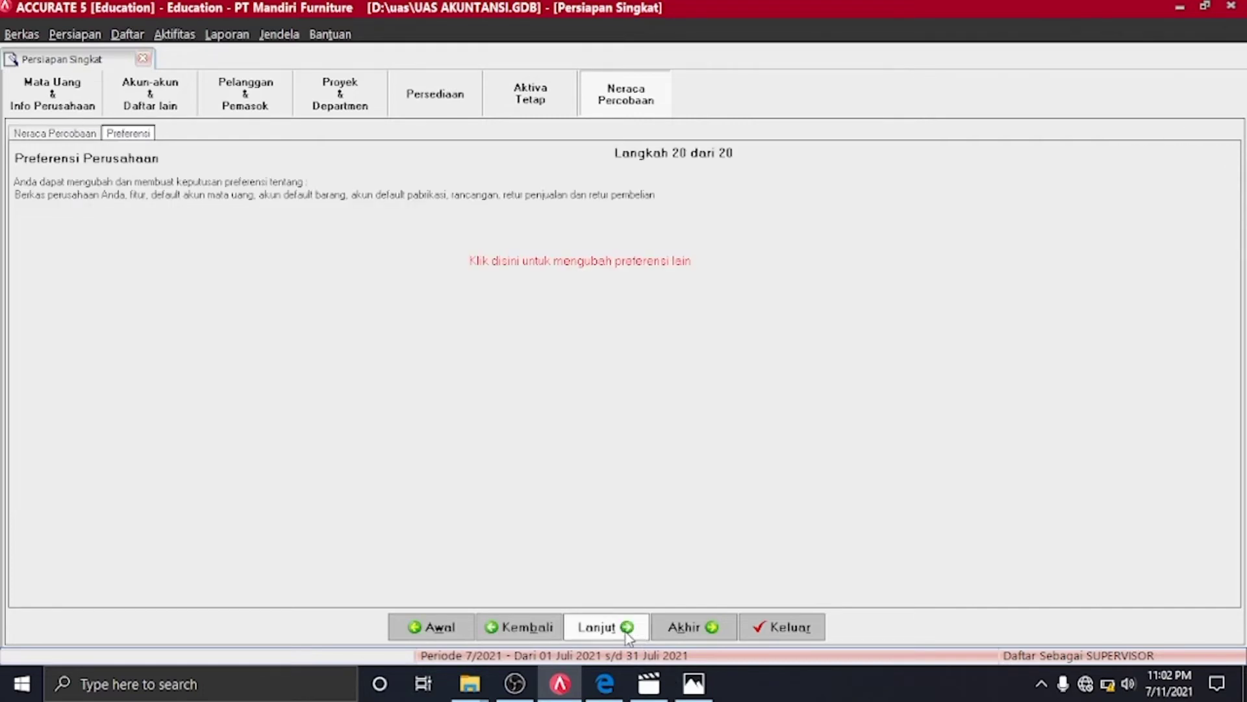
{"action": "left_click", "coordinate": [628, 628]}
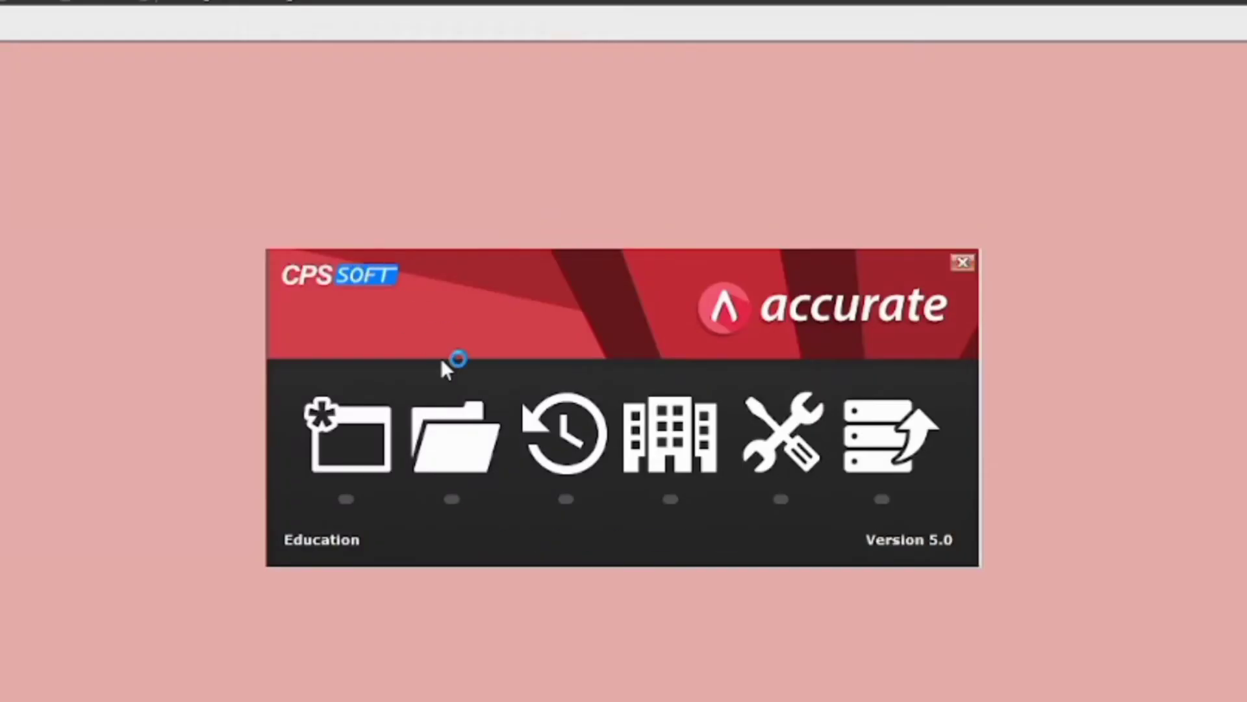
Open the company database from D:\KULIAH RUSAK SEMESTER 2\akuntansi elektronik and log in
{"action": "left_click", "coordinate": [450, 419]}
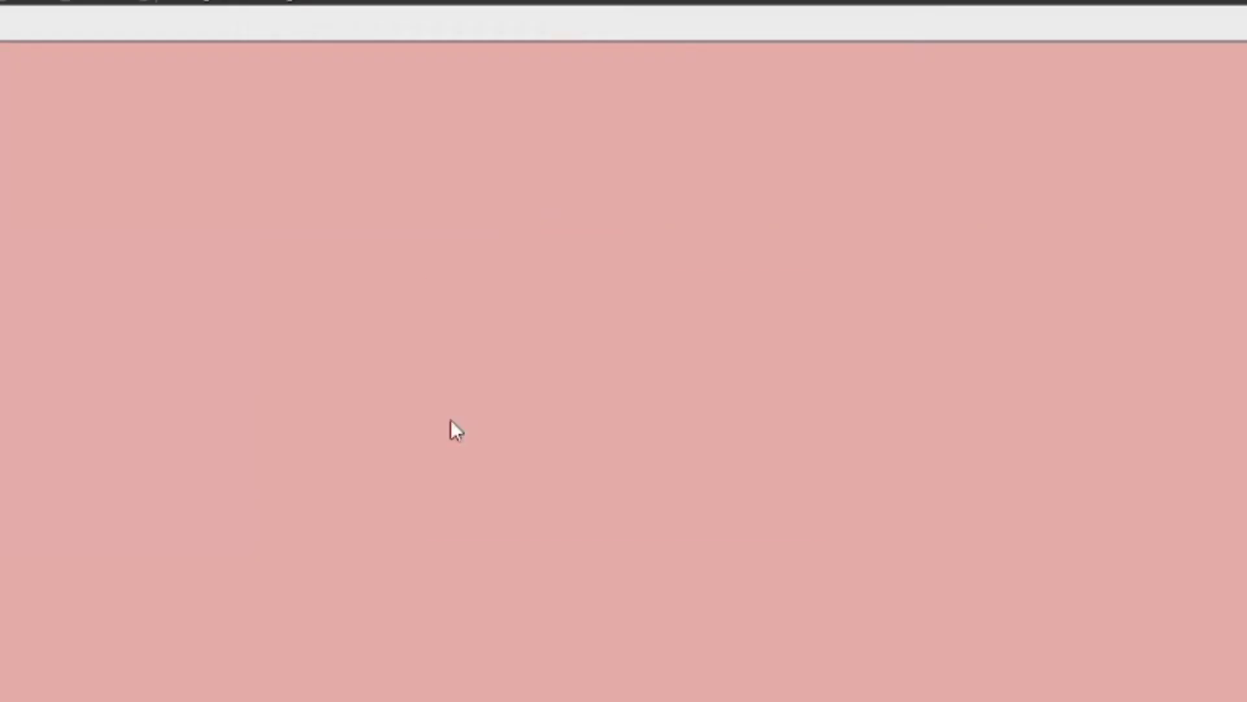
{"action": "left_click", "coordinate": [794, 449]}
{"action": "left_click", "coordinate": [344, 393]}
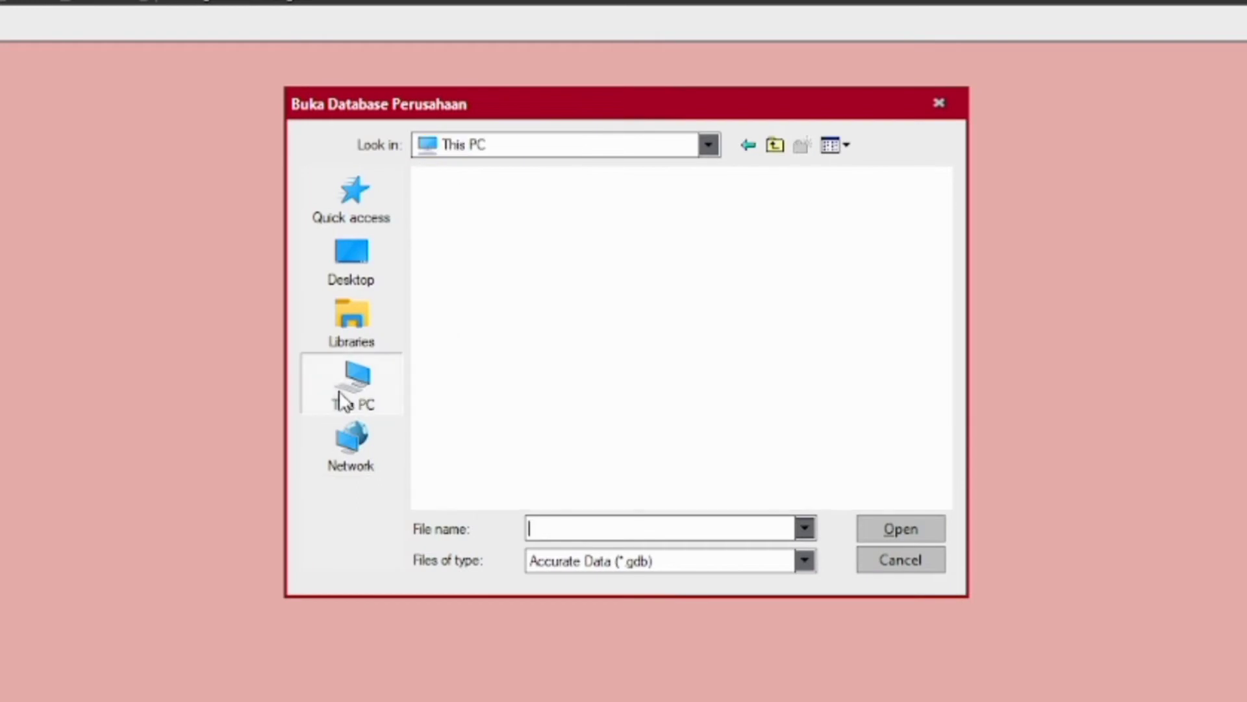
{"action": "scroll", "coordinate": [617, 448], "scroll_direction": "down", "scroll_amount": 5}
{"action": "double_click", "coordinate": [616, 447]}
{"action": "double_click", "coordinate": [519, 342]}
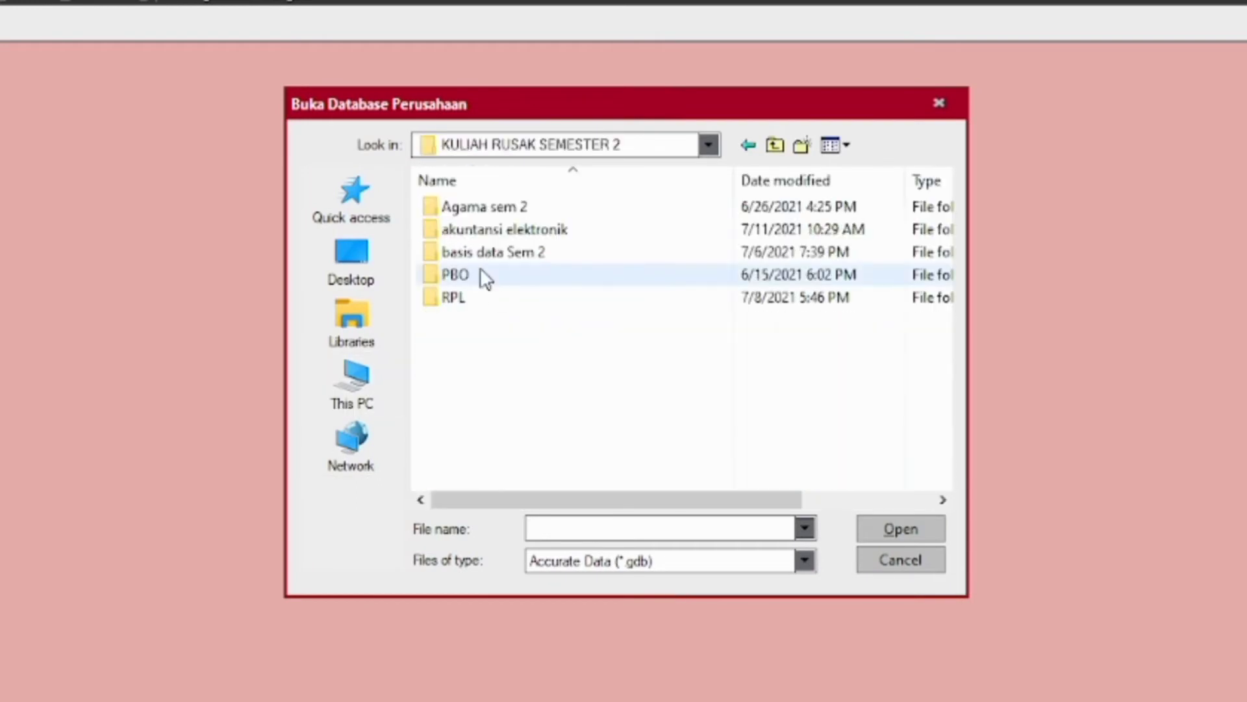
{"action": "double_click", "coordinate": [500, 229]}
{"action": "left_click", "coordinate": [501, 230]}
{"action": "left_click", "coordinate": [894, 527]}
{"action": "left_click", "coordinate": [690, 517]}
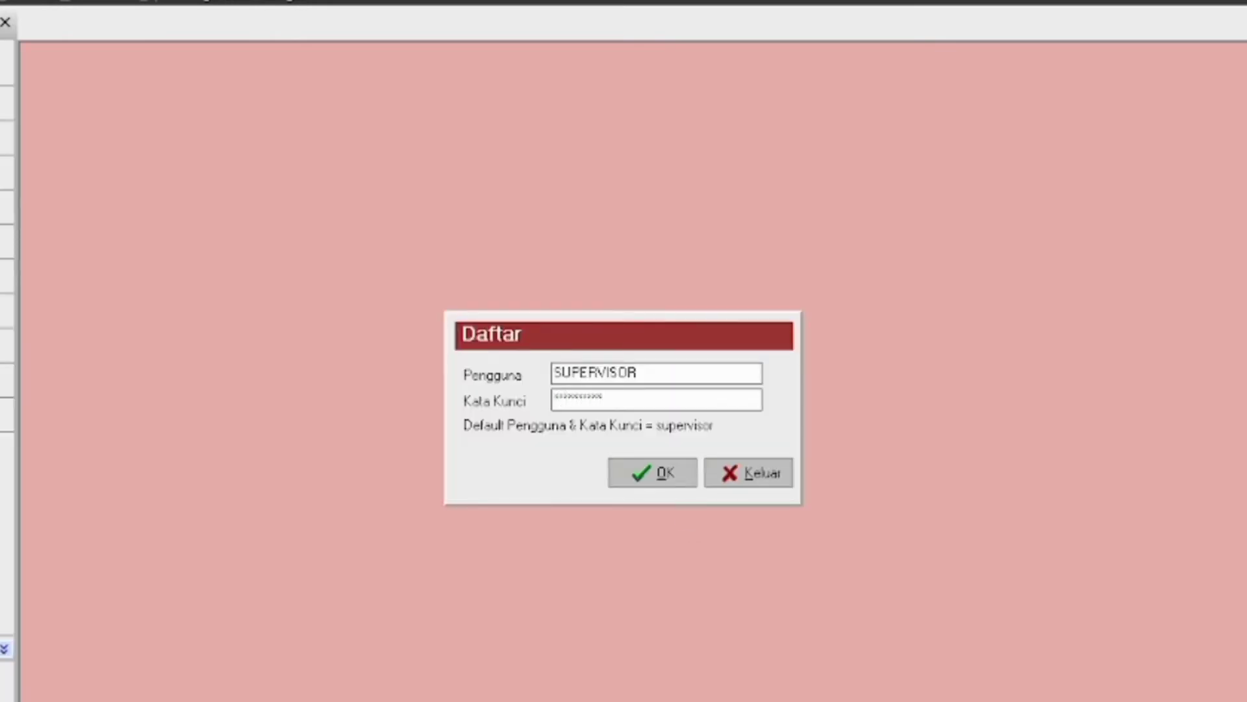
{"action": "key", "text": "Return"}
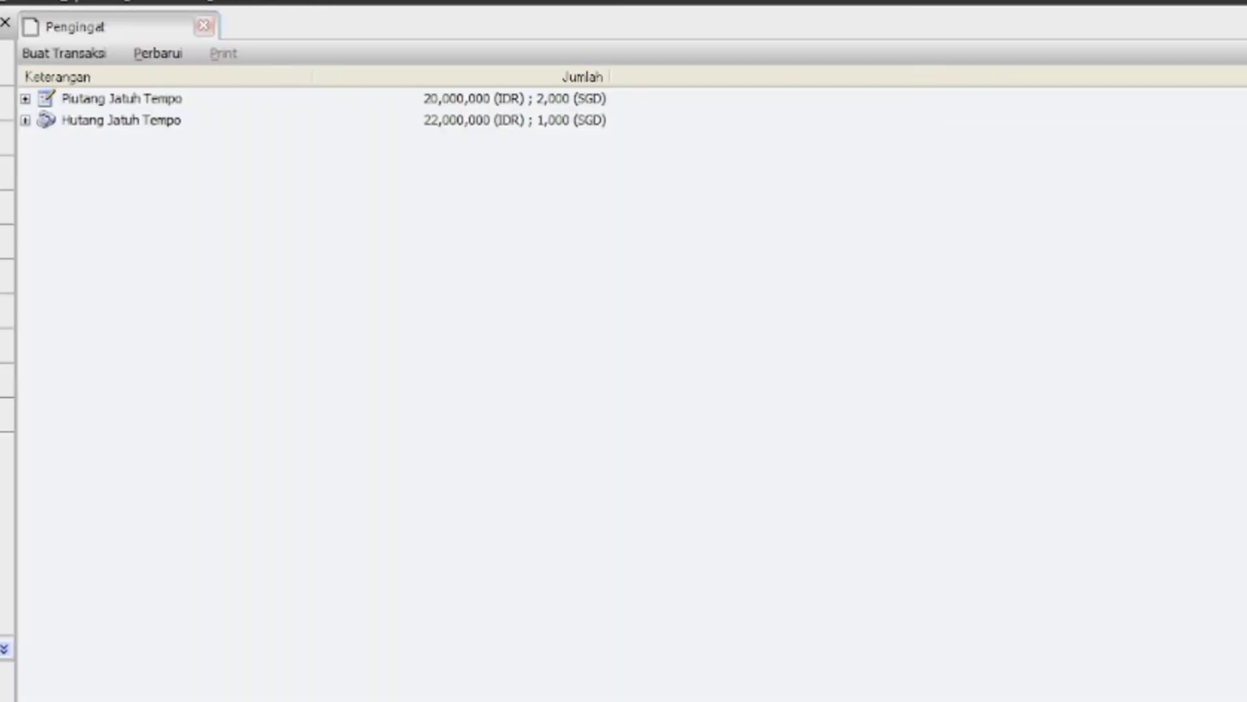
Turn on Pakai Penjual in Persiapan > Preferensi > Fitur and close preferences
{"action": "left_click", "coordinate": [0, 2]}
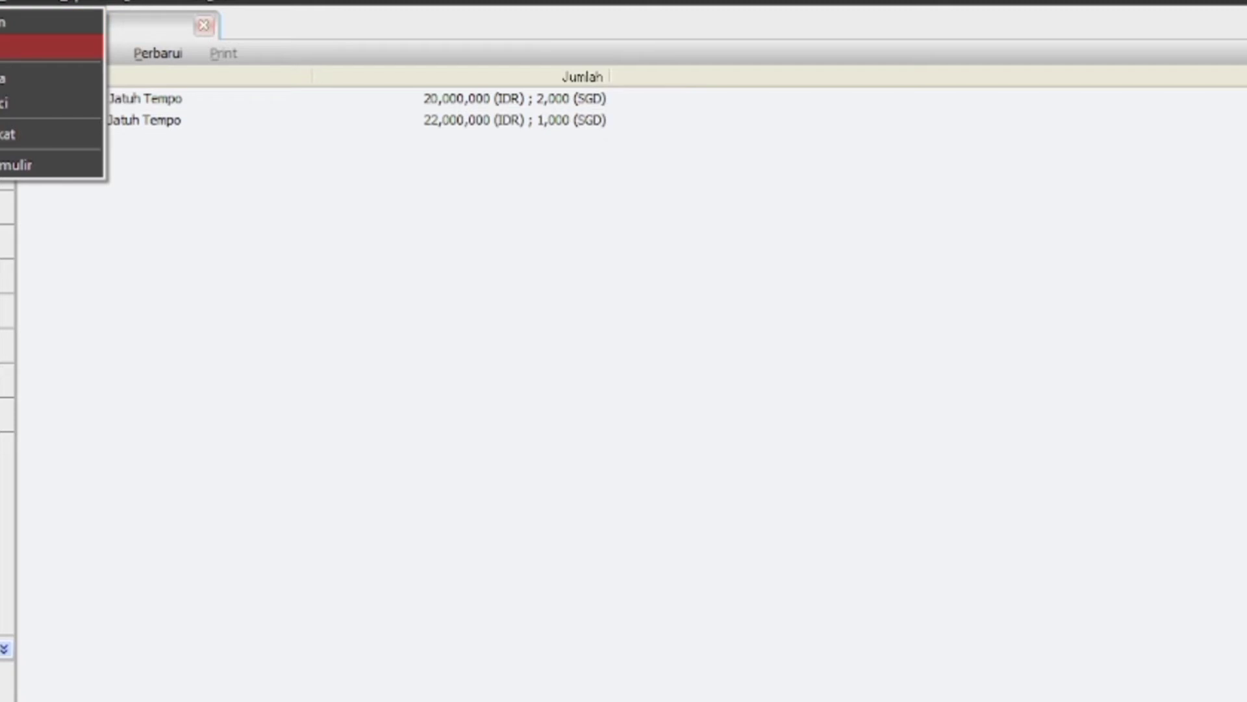
{"action": "left_click", "coordinate": [2, 47]}
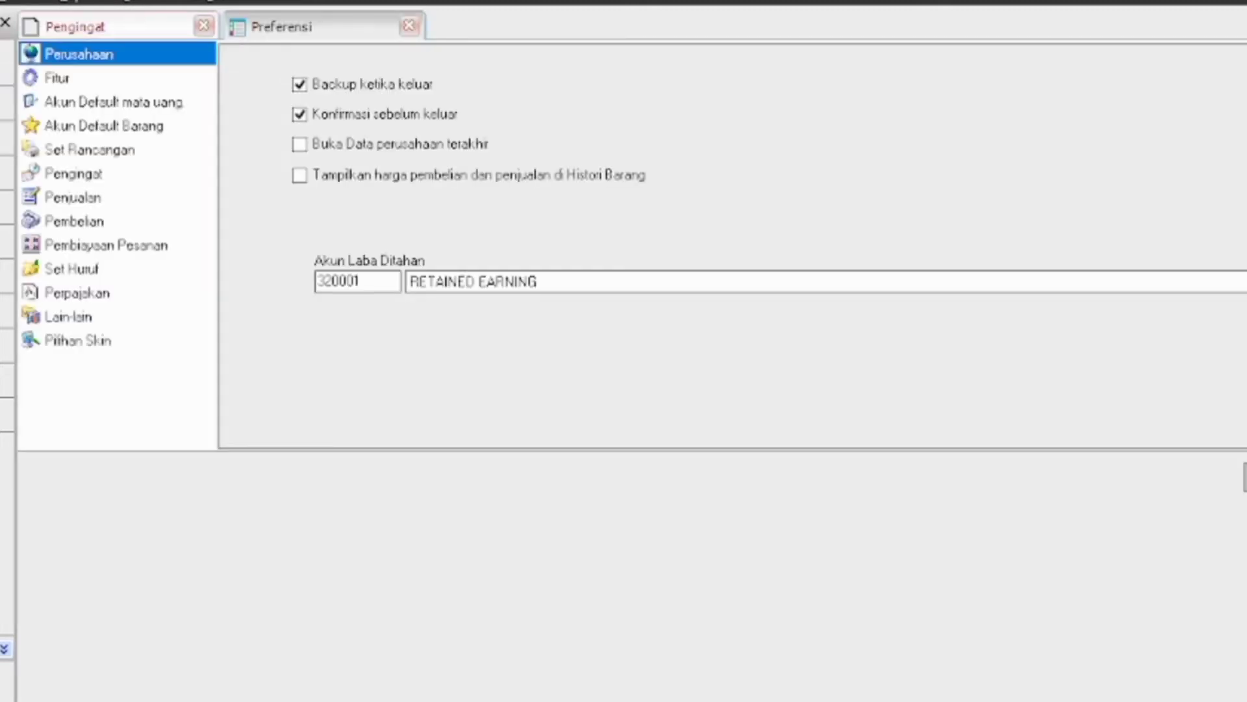
{"action": "left_click", "coordinate": [80, 78]}
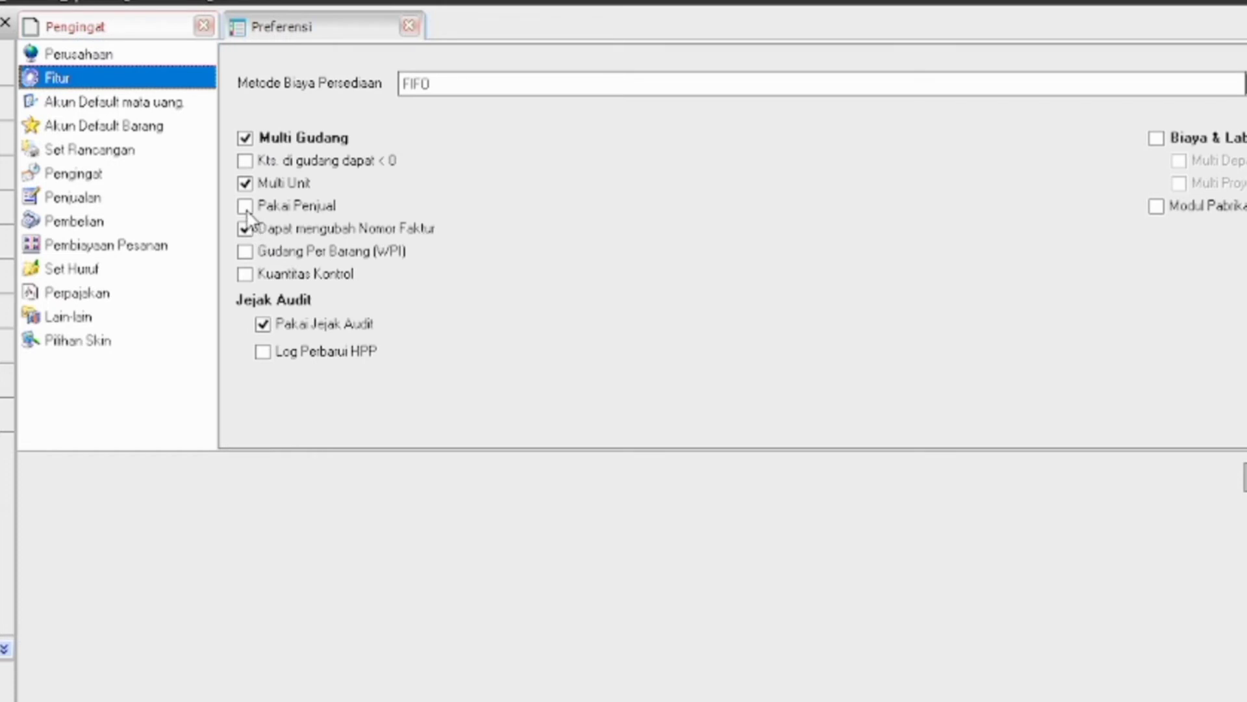
{"action": "left_click", "coordinate": [245, 206]}
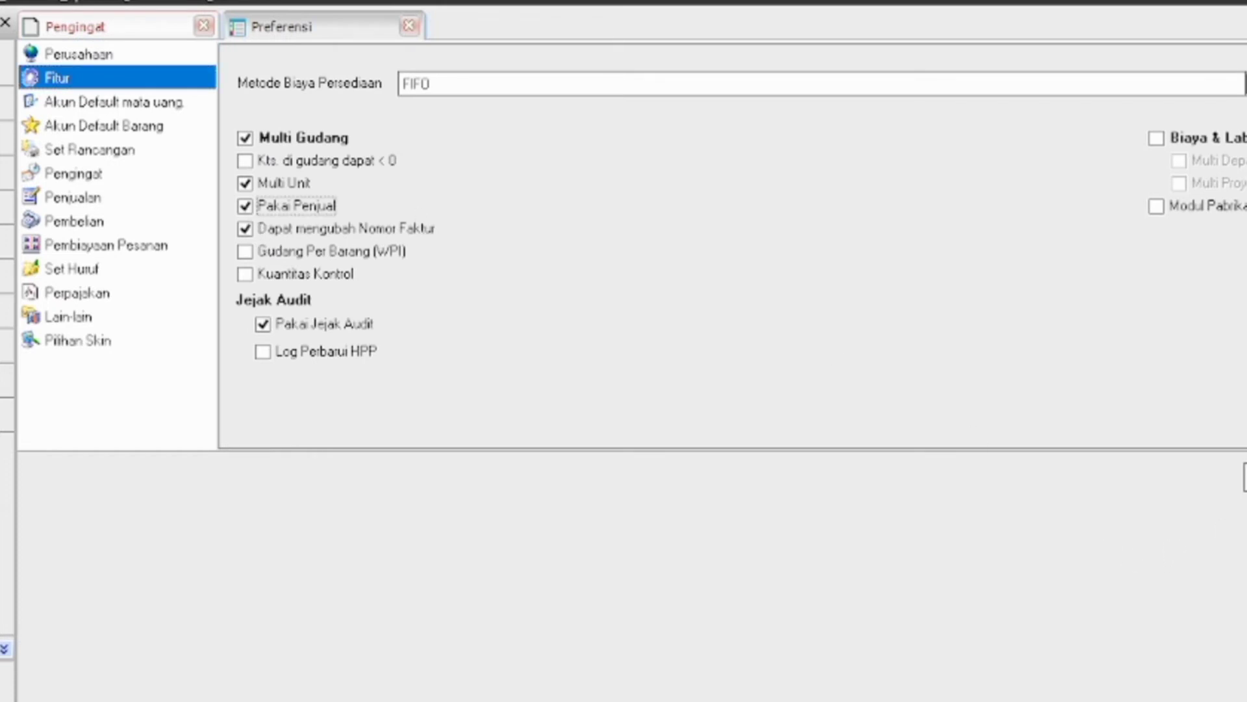
{"action": "left_click", "coordinate": [1245, 478]}
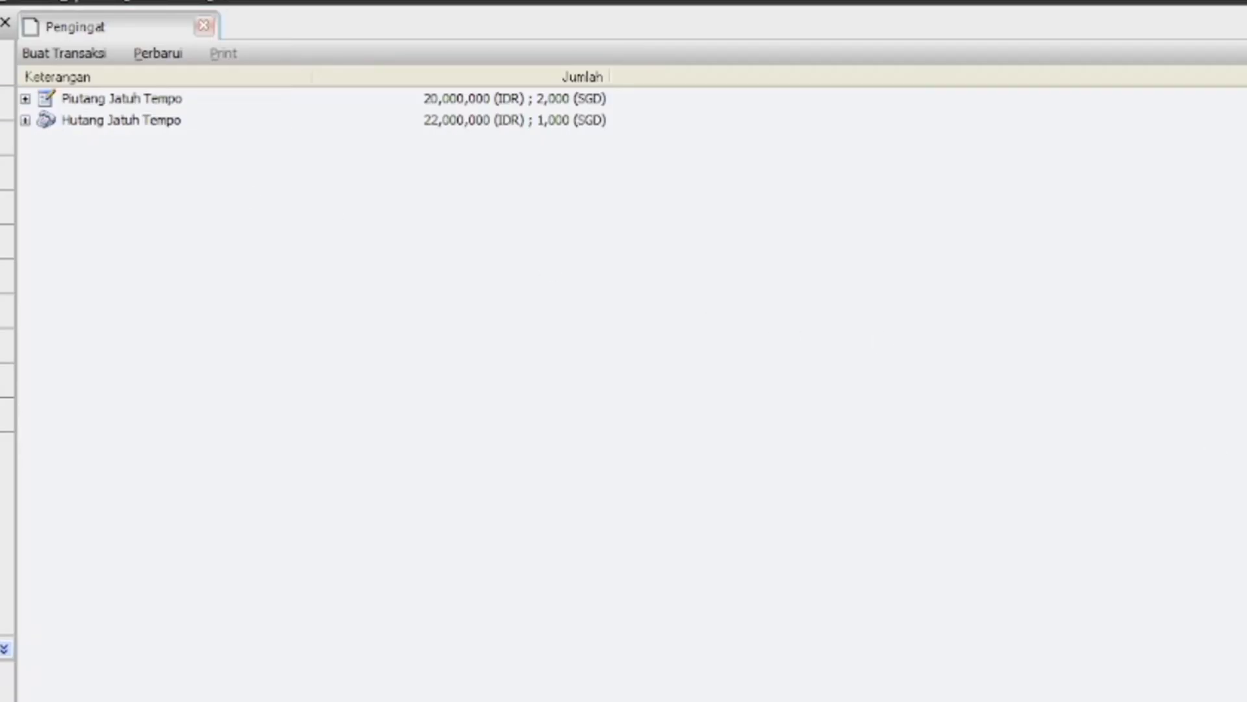
Start a new commission rule MF001 in the Batasan Komisi list
{"action": "left_click", "coordinate": [2, 1]}
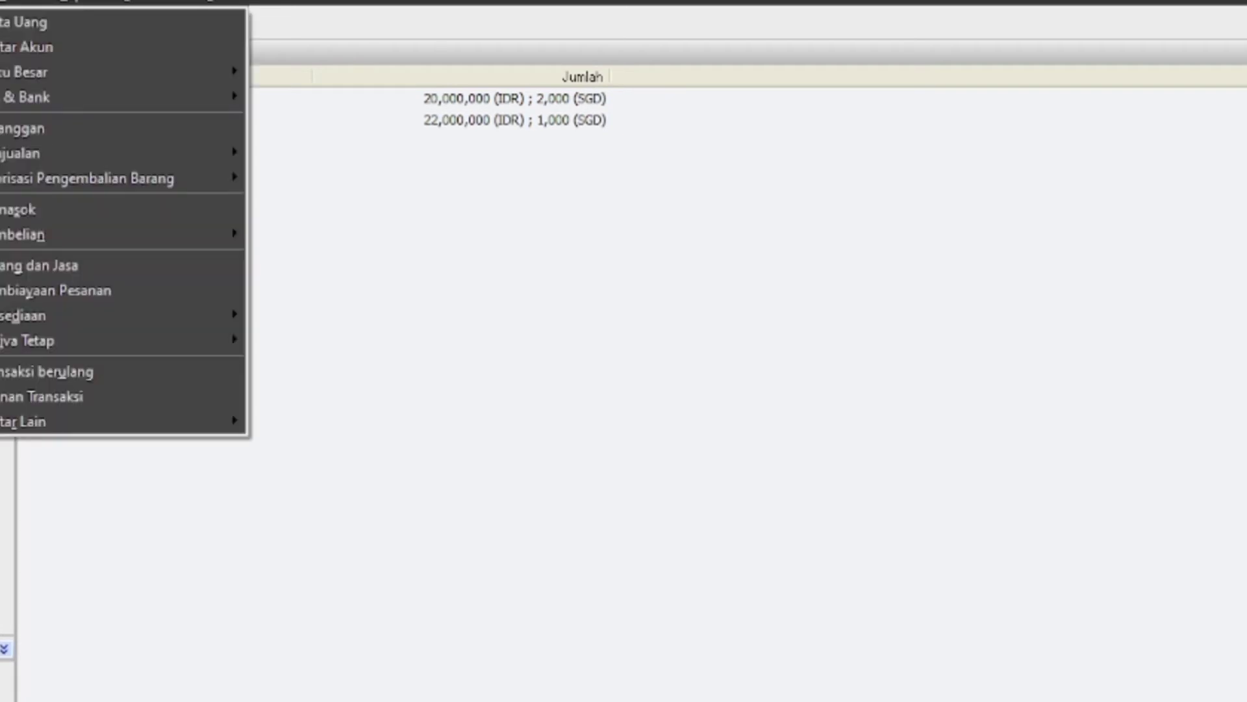
{"action": "mouse_move", "coordinate": [107, 423]}
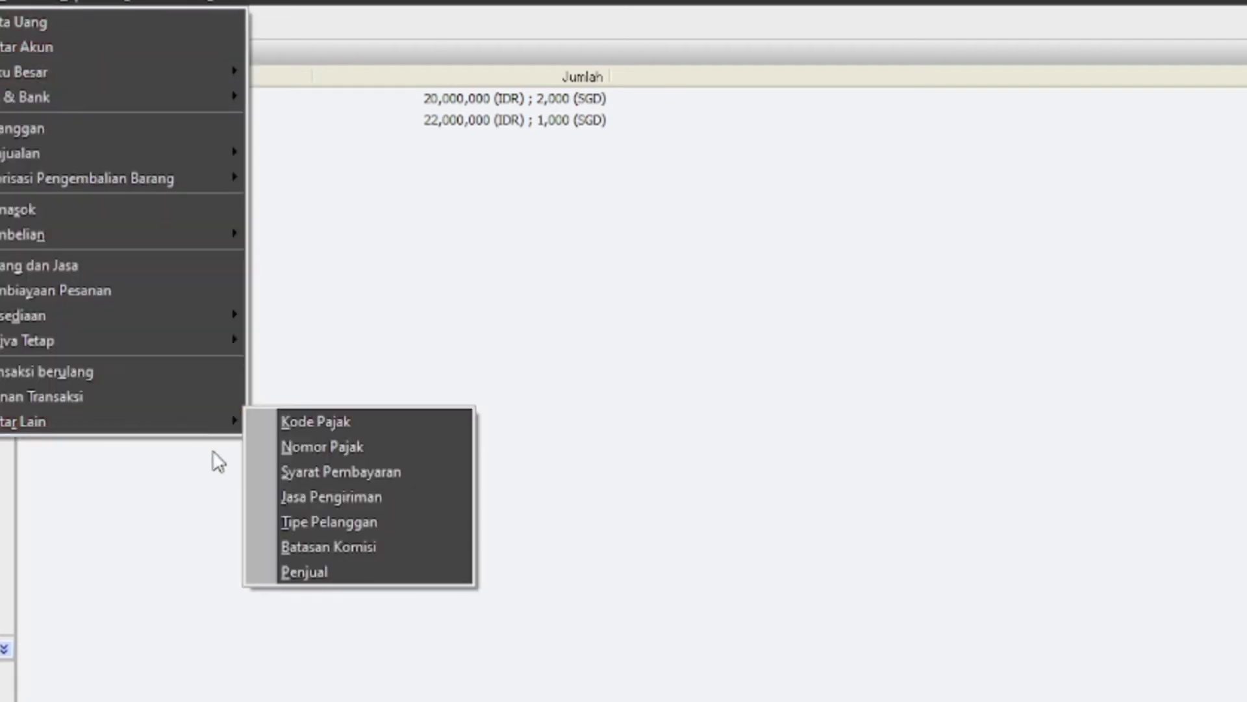
{"action": "mouse_move", "coordinate": [232, 416]}
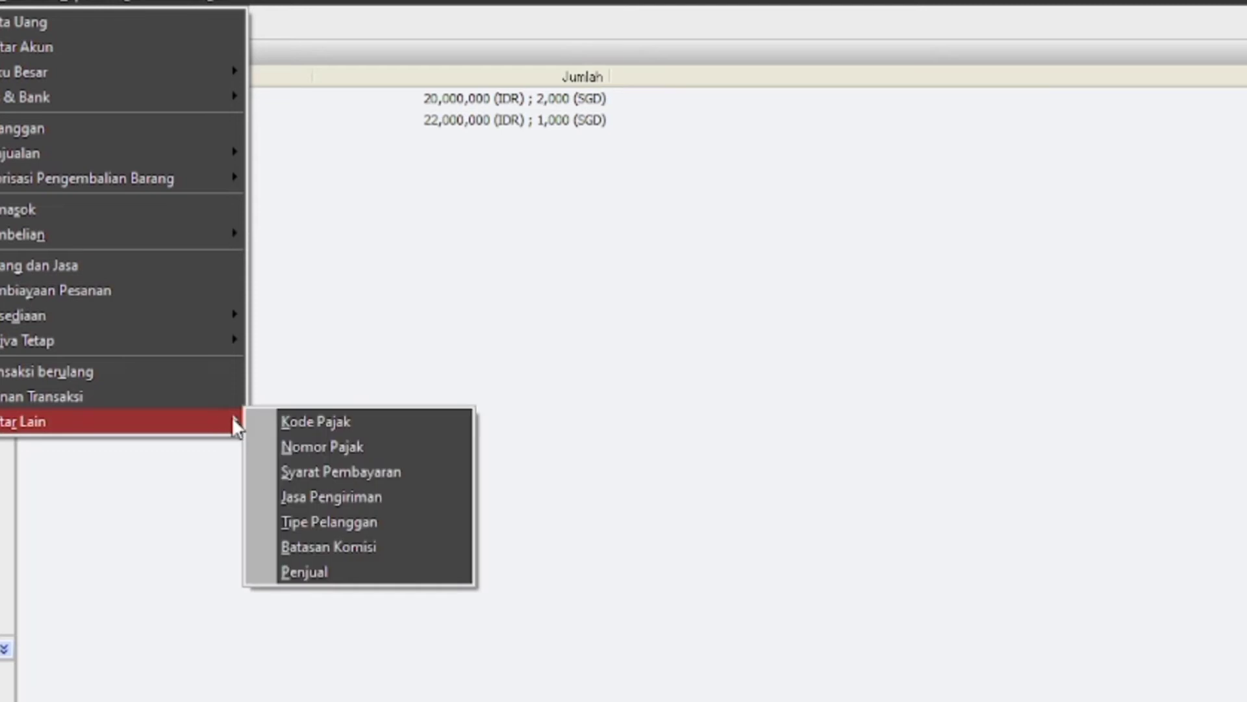
{"action": "left_click", "coordinate": [302, 544]}
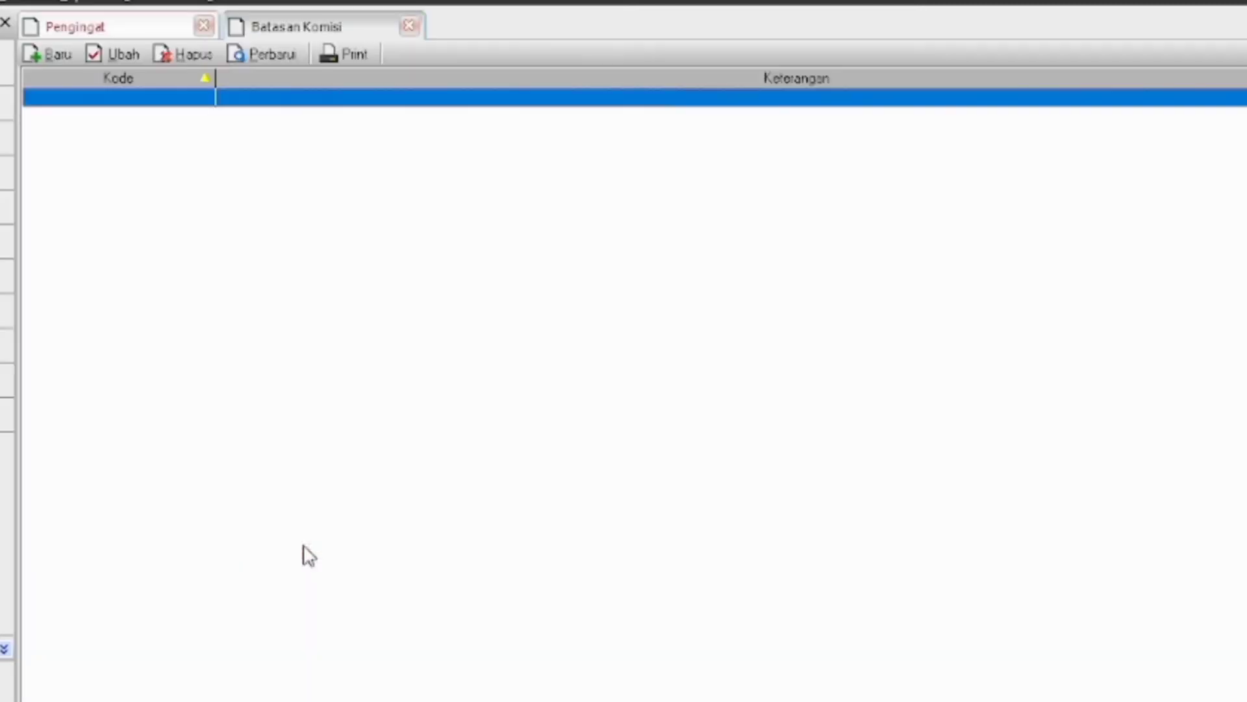
{"action": "left_click", "coordinate": [48, 50]}
{"action": "type", "text": "m"}
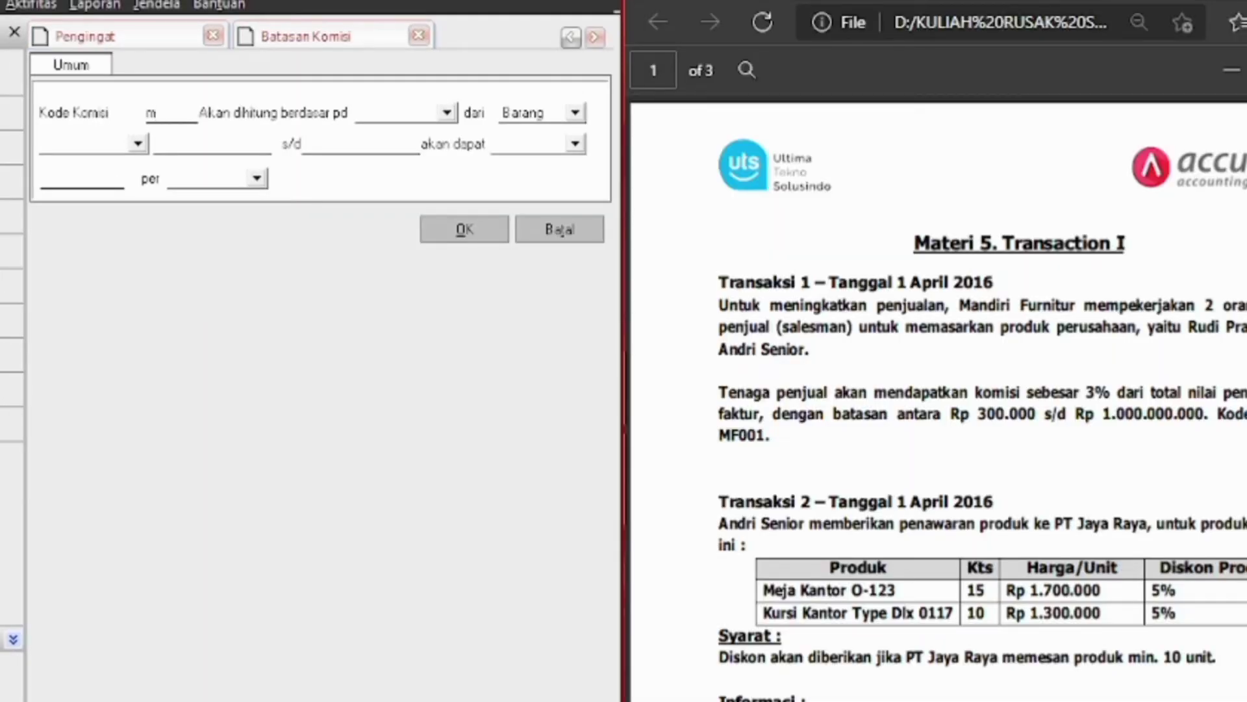
{"action": "type", "text": "MF001"}
Base the commission on Jumlah dari Faktur, applied dalam batasan (within a range)
{"action": "left_click", "coordinate": [374, 112]}
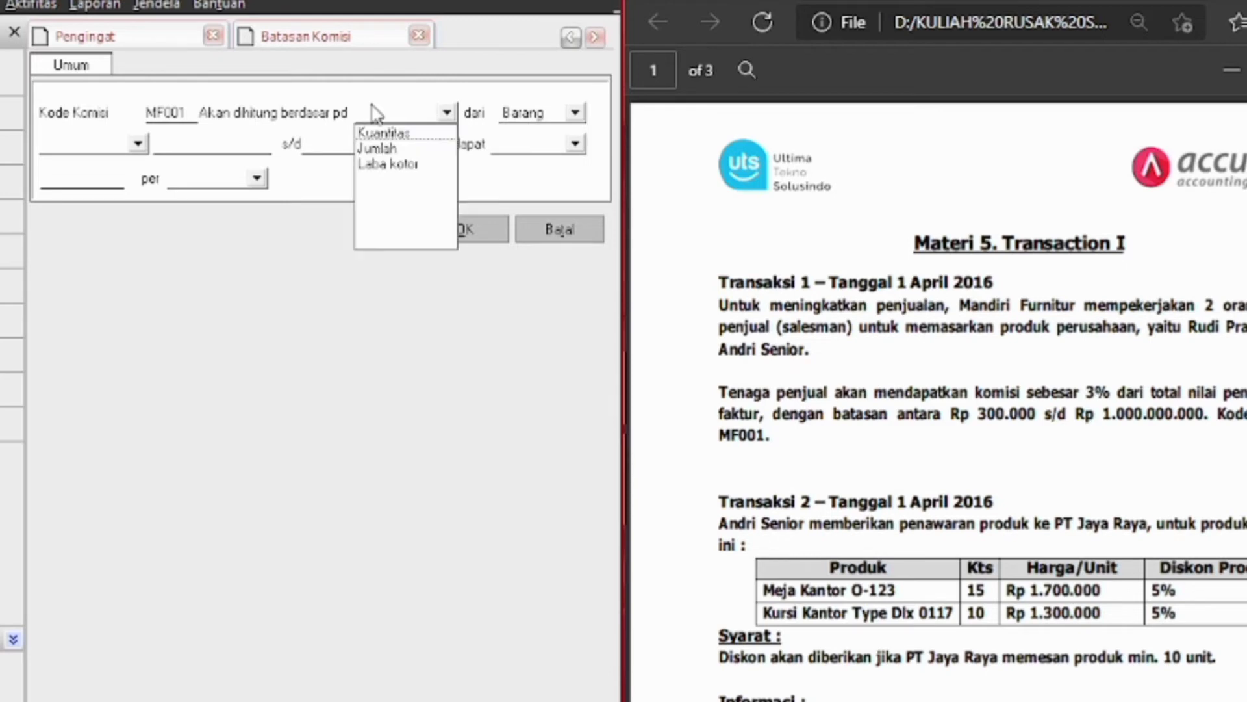
{"action": "left_click", "coordinate": [399, 149]}
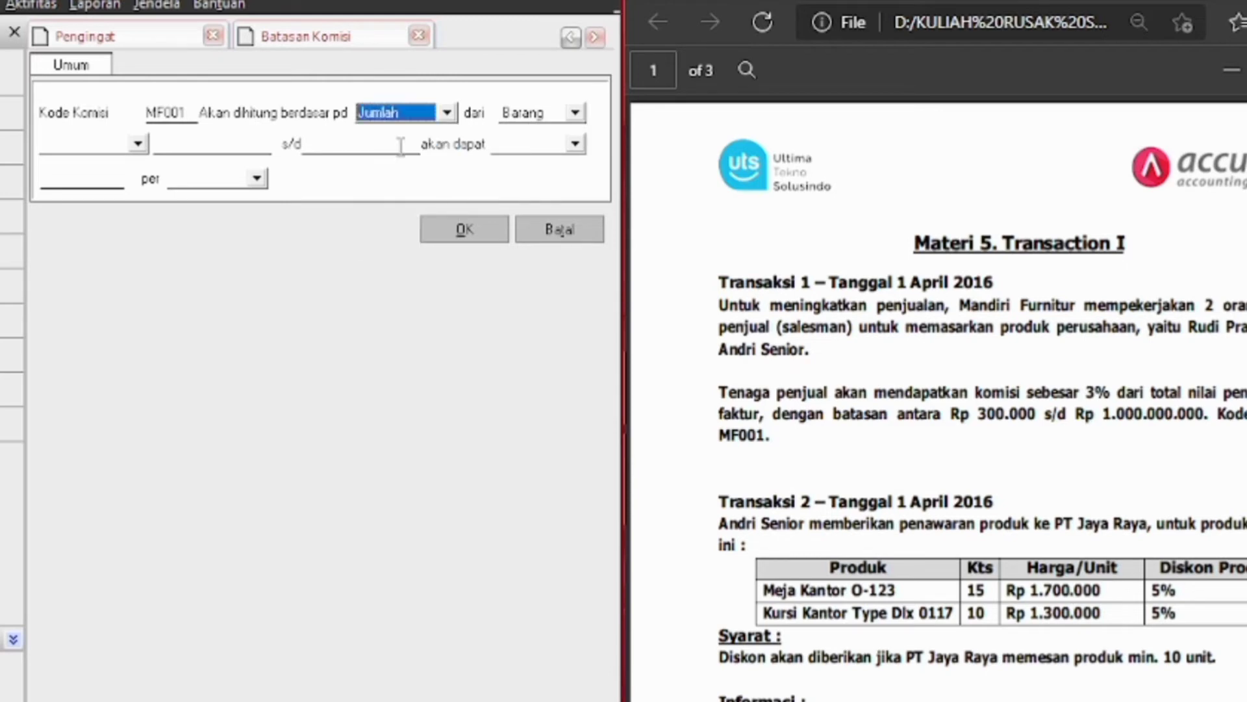
{"action": "left_click", "coordinate": [576, 112]}
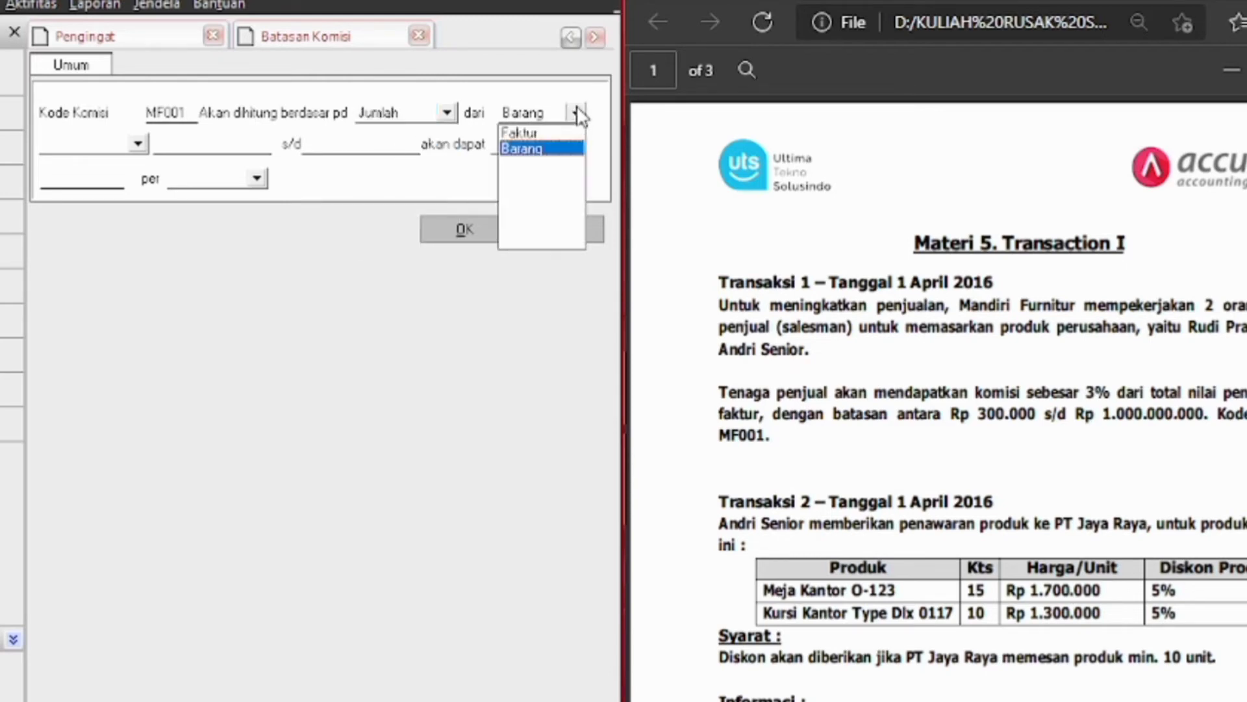
{"action": "left_click", "coordinate": [519, 133]}
{"action": "left_click", "coordinate": [95, 140]}
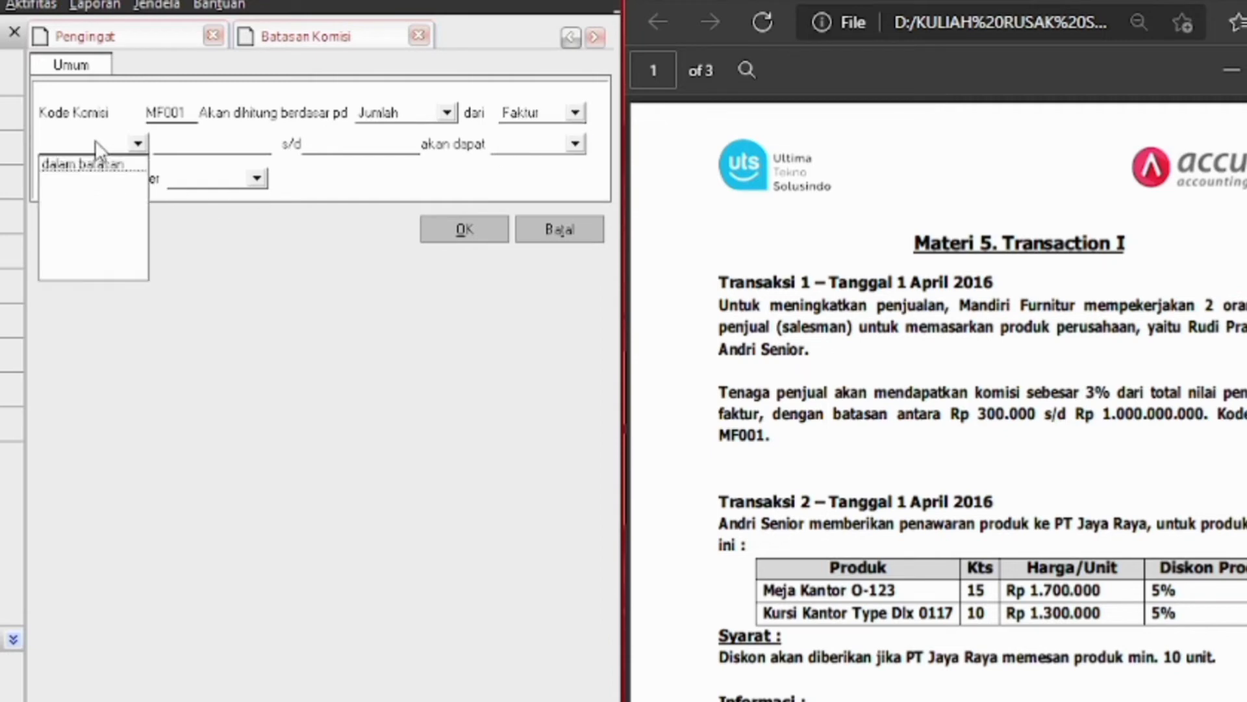
{"action": "left_click", "coordinate": [97, 165]}
Set the invoice total range to 300.000 through 1.000.000.000
{"action": "left_click", "coordinate": [233, 144]}
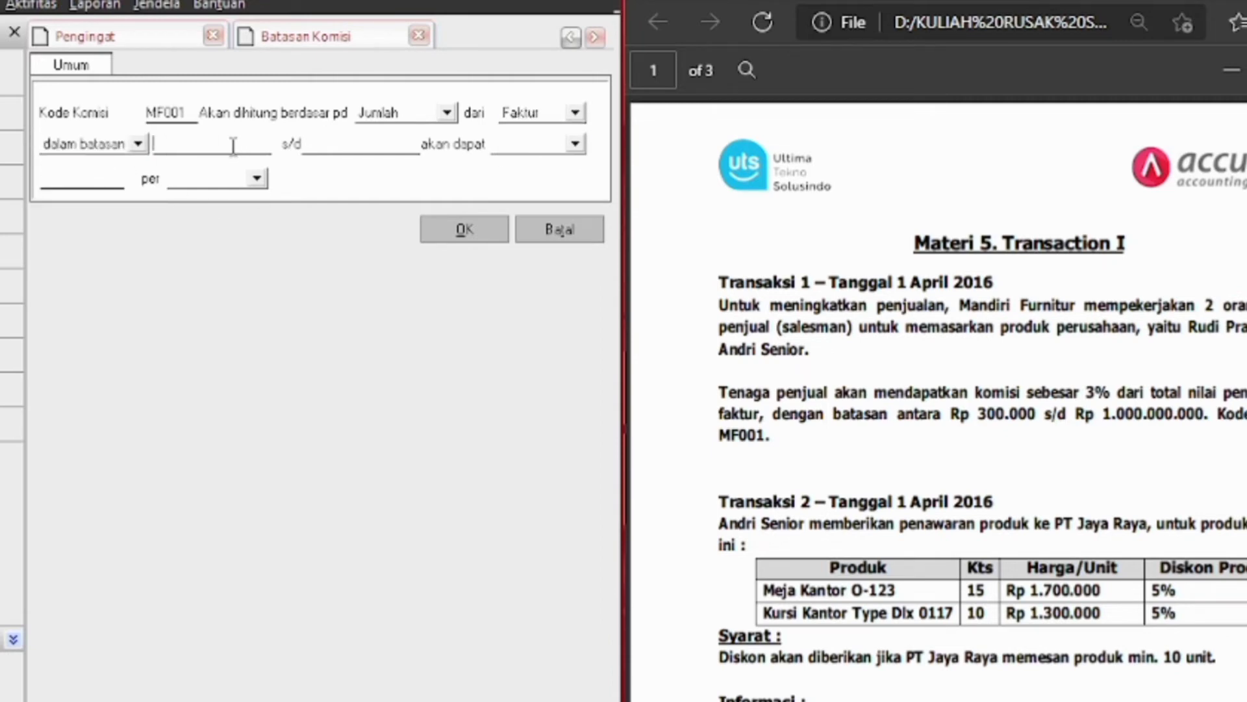
{"action": "type", "text": "3000000"}
{"action": "key", "text": "Tab"}
{"action": "left_click", "coordinate": [270, 143]}
{"action": "key", "text": "BackSpace"}
{"action": "key", "text": "Tab"}
{"action": "type", "text": "1,000,000,0"}
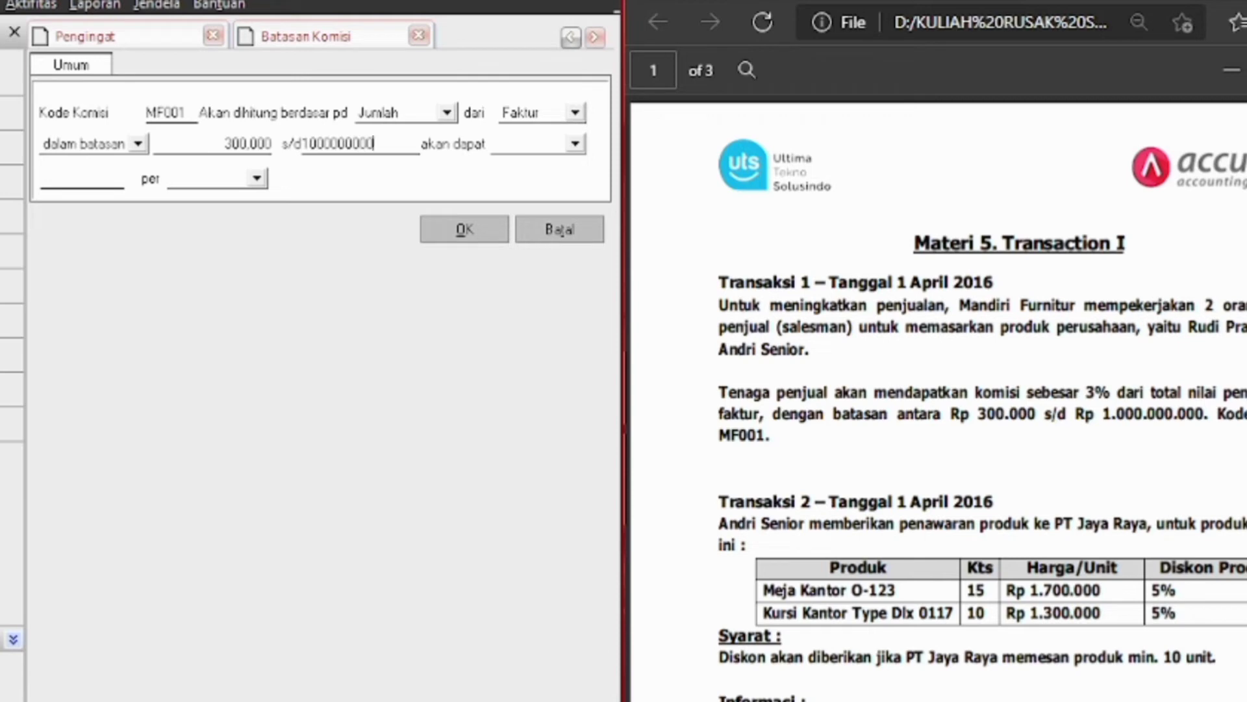
{"action": "type", "text": "00"}
{"action": "key", "text": "Tab"}
Make the commission 3% per Faktur and save the MF001 rule
{"action": "left_click", "coordinate": [575, 143]}
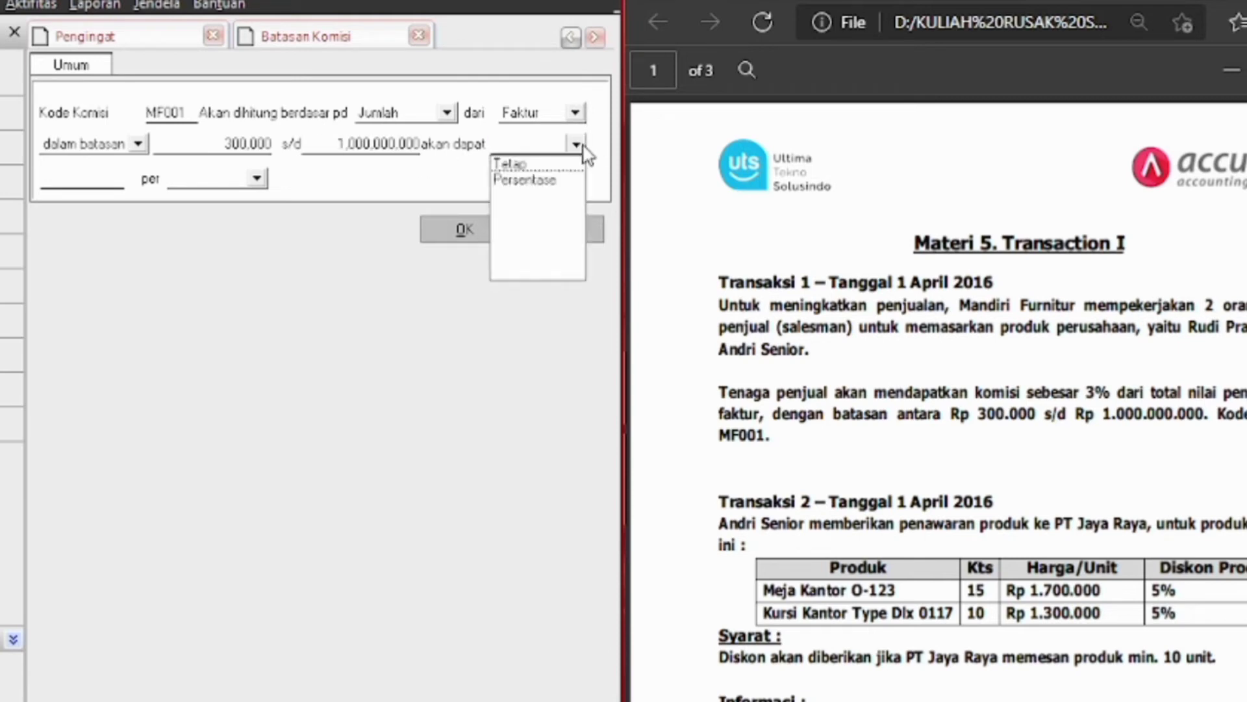
{"action": "left_click", "coordinate": [552, 181]}
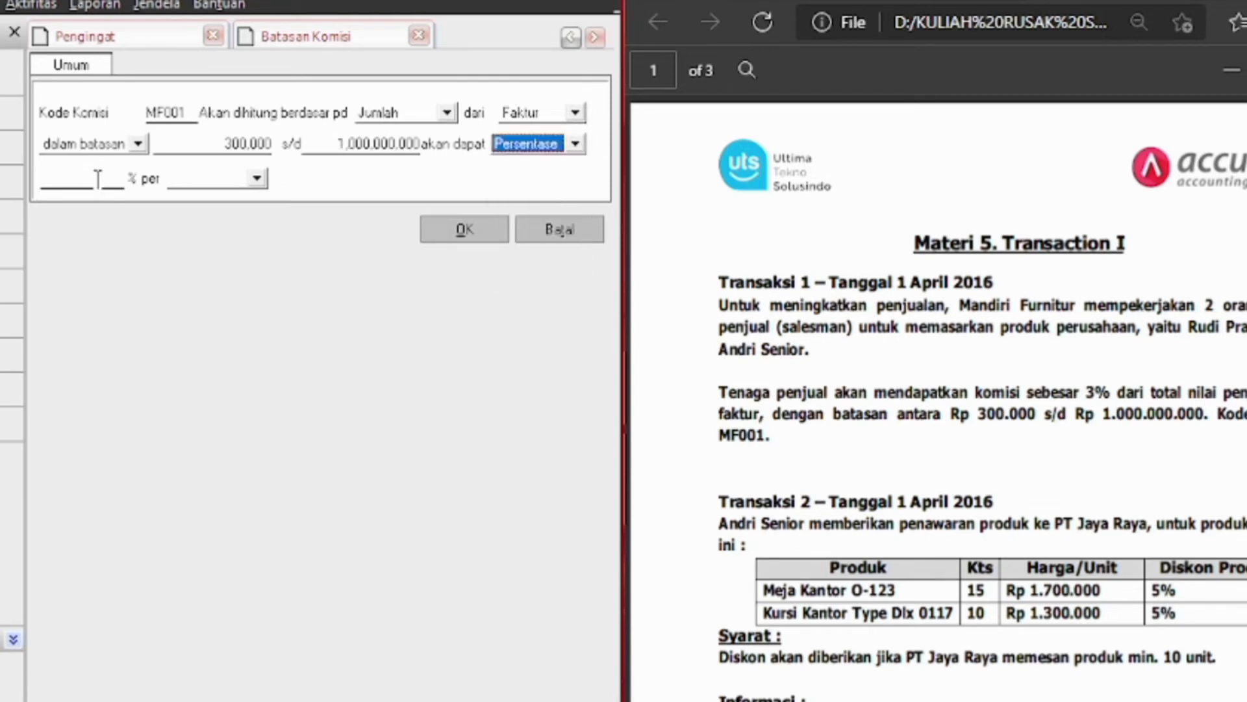
{"action": "left_click", "coordinate": [98, 178]}
{"action": "type", "text": "3"}
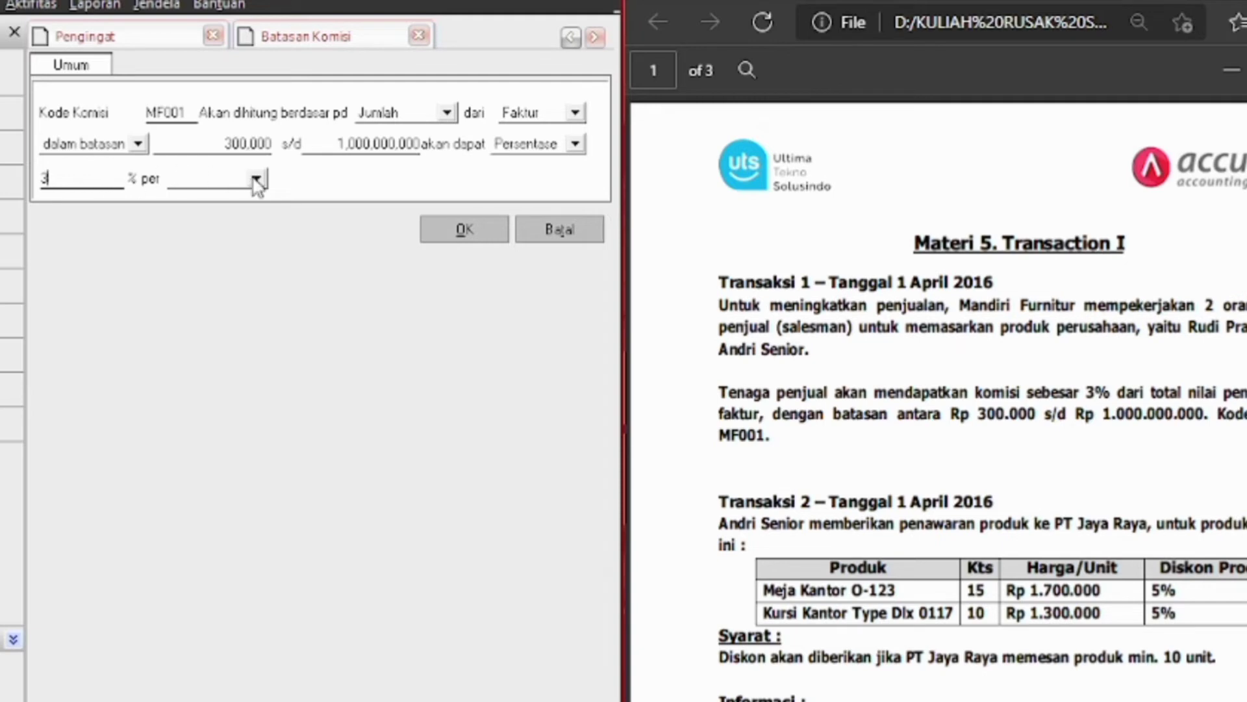
{"action": "left_click", "coordinate": [257, 178]}
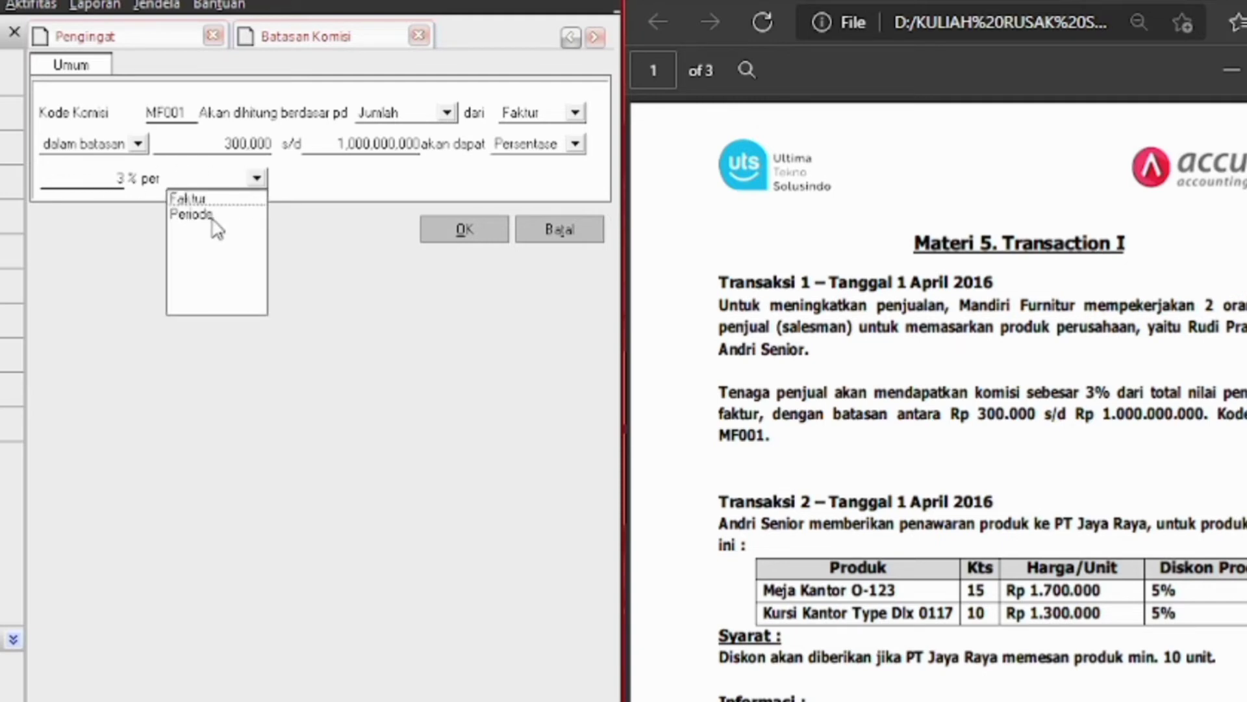
{"action": "left_click", "coordinate": [212, 216]}
{"action": "left_click", "coordinate": [257, 179]}
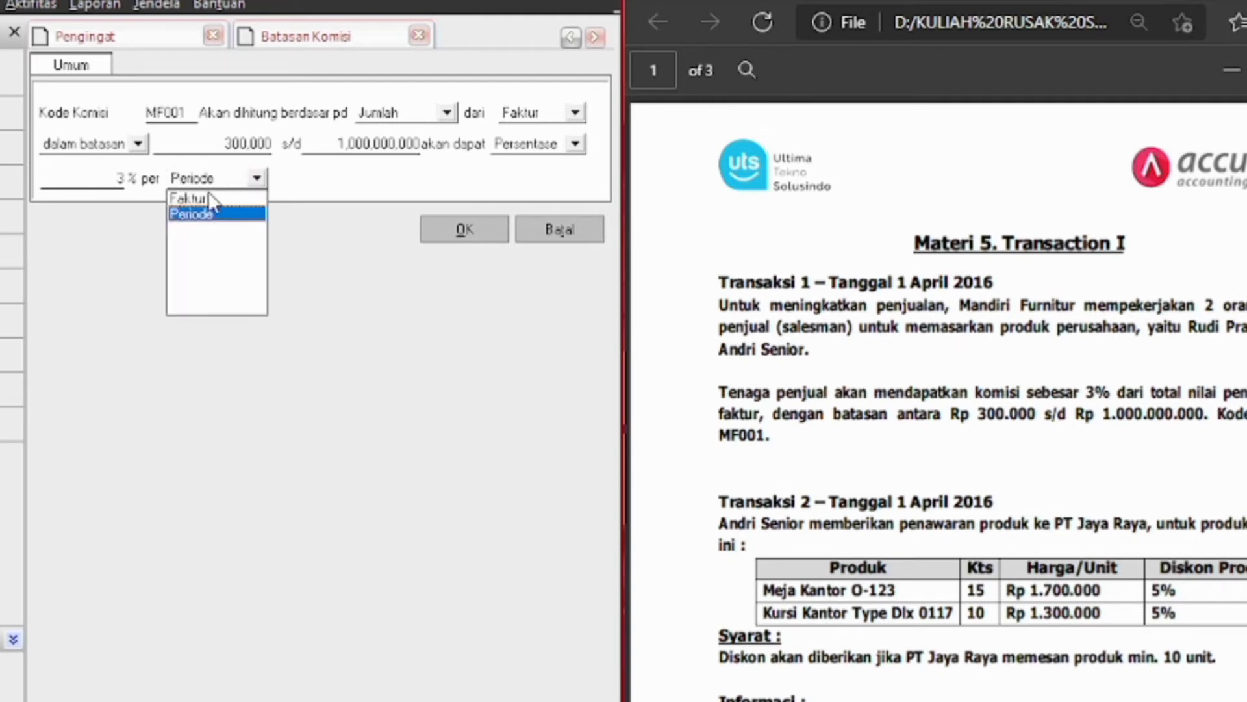
{"action": "left_click", "coordinate": [209, 197]}
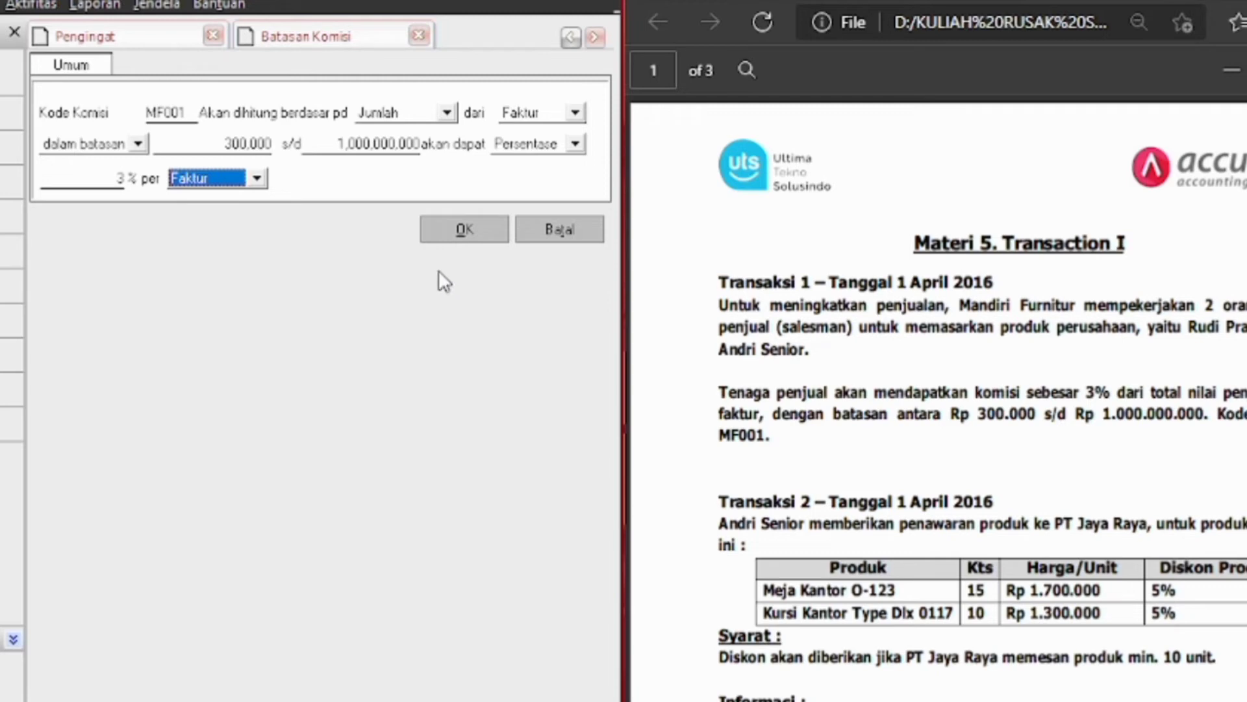
{"action": "left_click", "coordinate": [466, 227]}
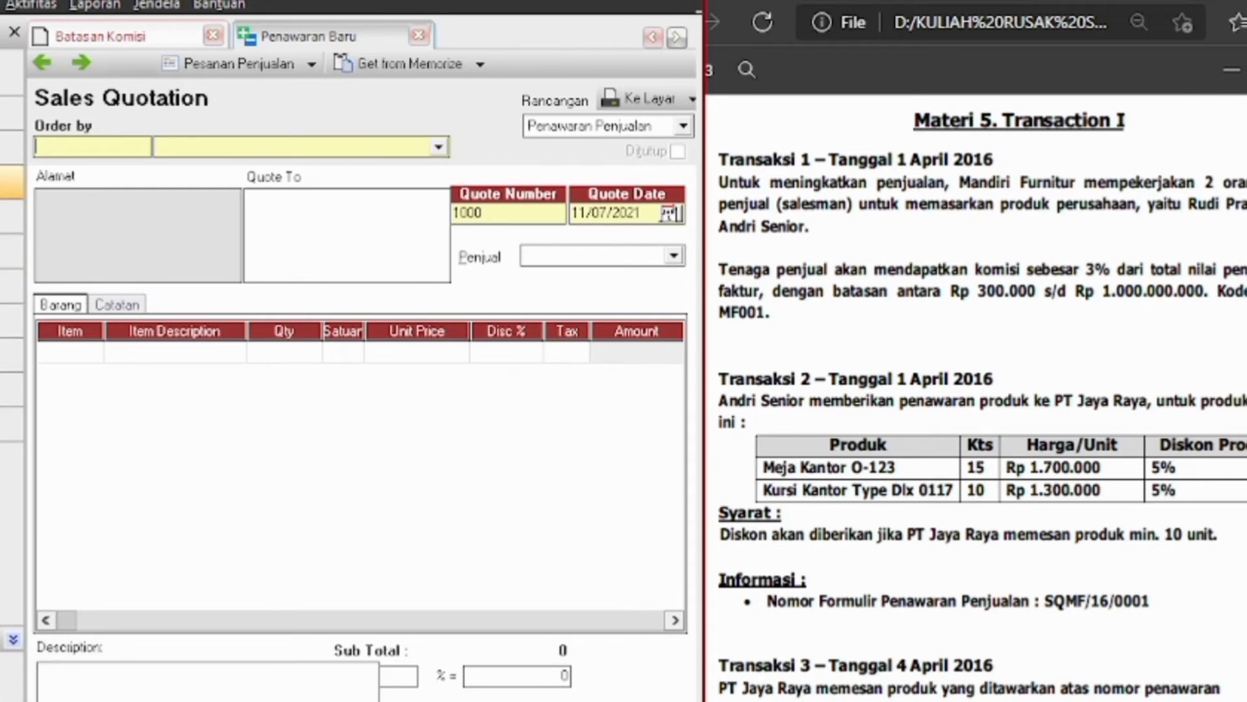
Start a sales quotation for Jaya Raya, PT with salesperson Andri Senior and paste in the quote date
{"action": "left_click", "coordinate": [12, 181]}
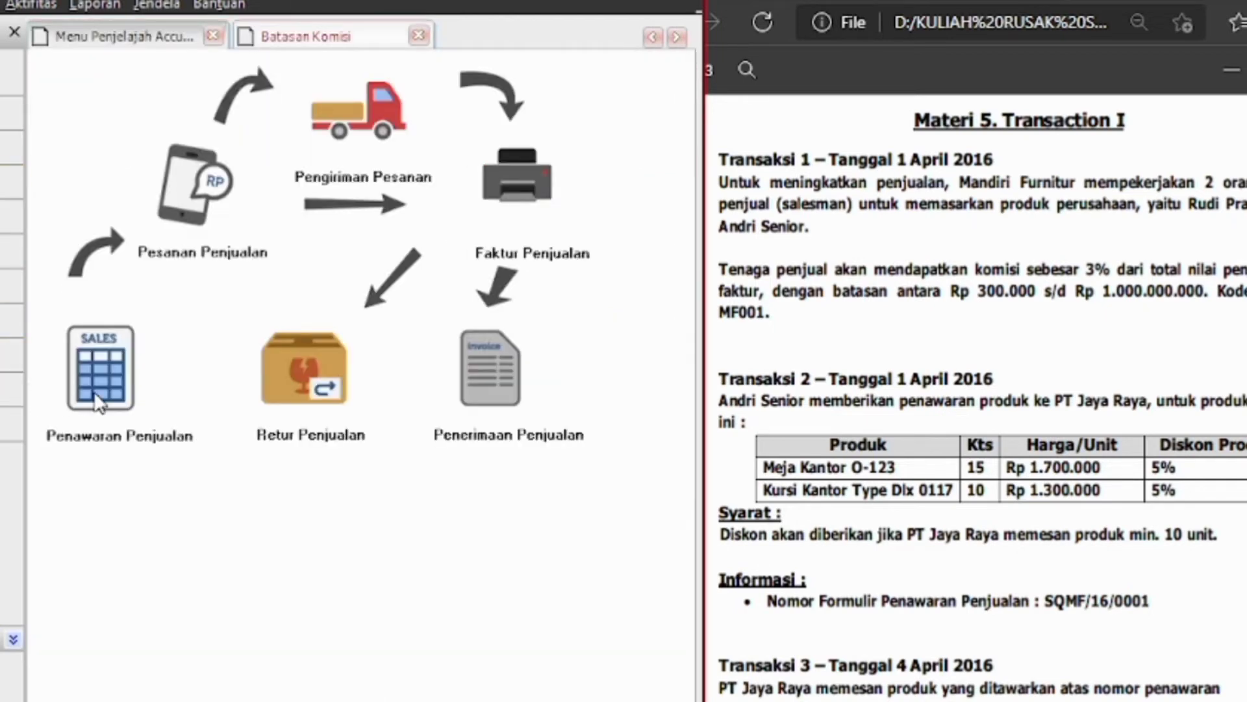
{"action": "left_click", "coordinate": [100, 401]}
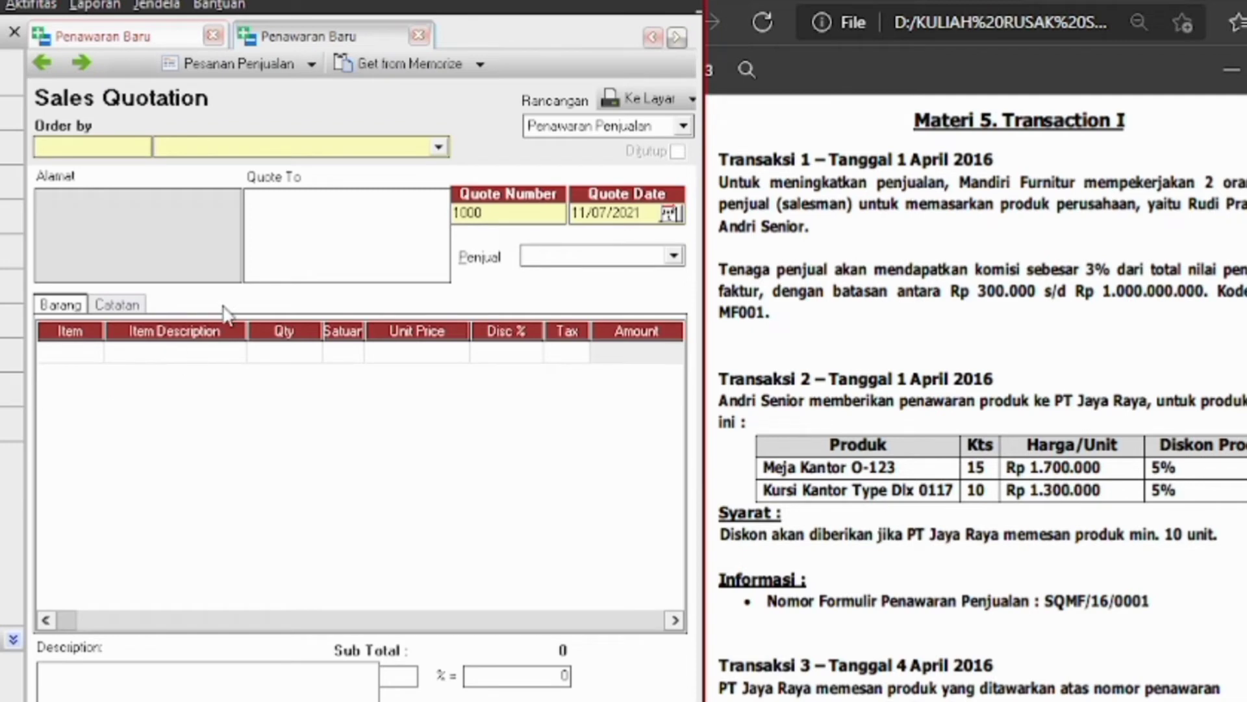
{"action": "left_click", "coordinate": [441, 147]}
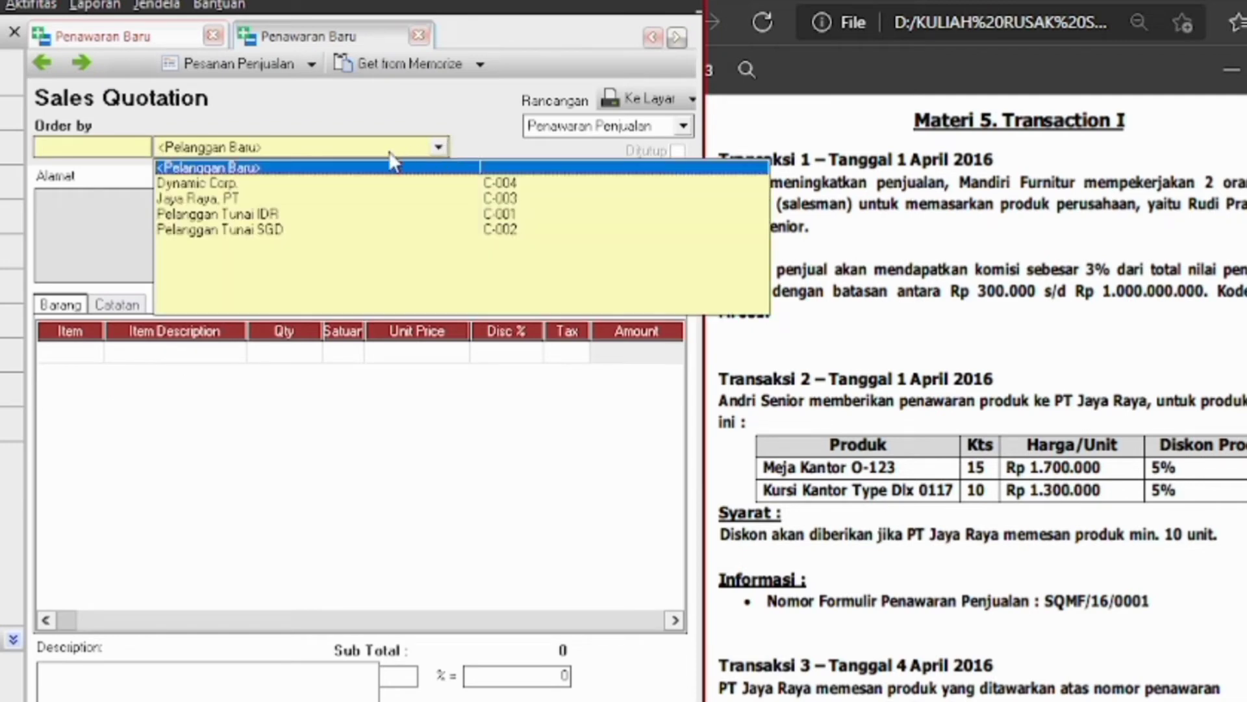
{"action": "left_click", "coordinate": [206, 198]}
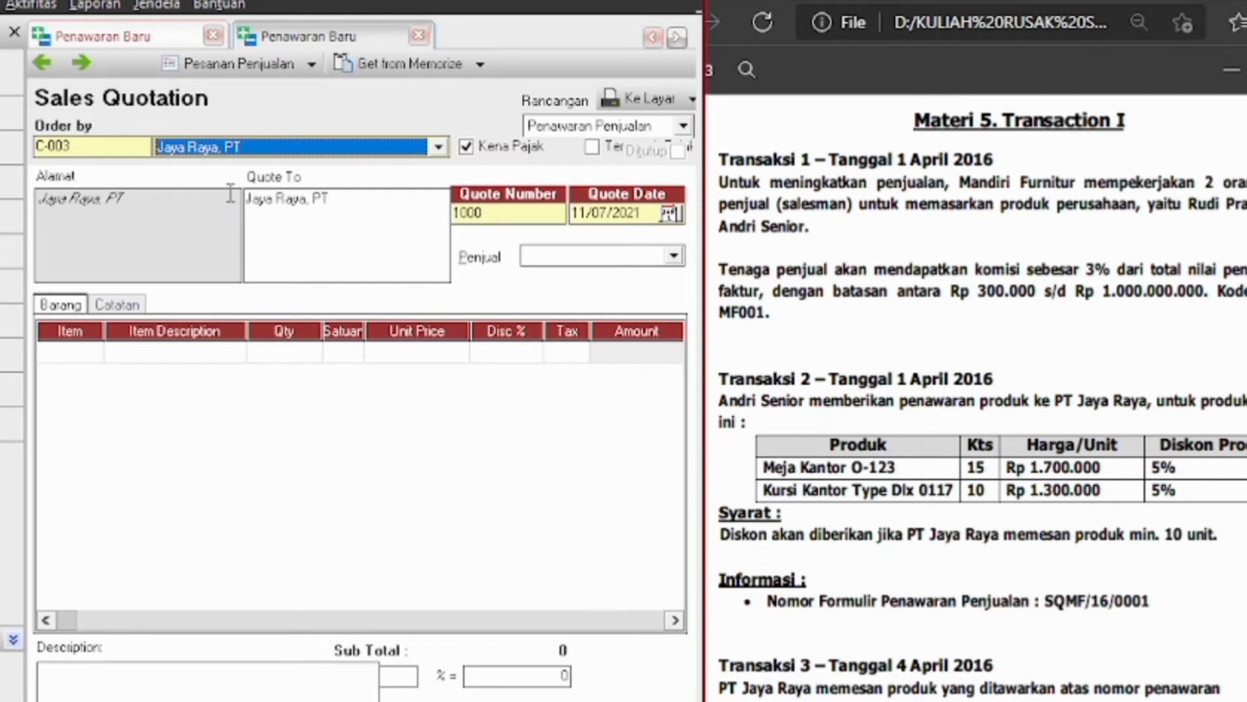
{"action": "left_click", "coordinate": [674, 255]}
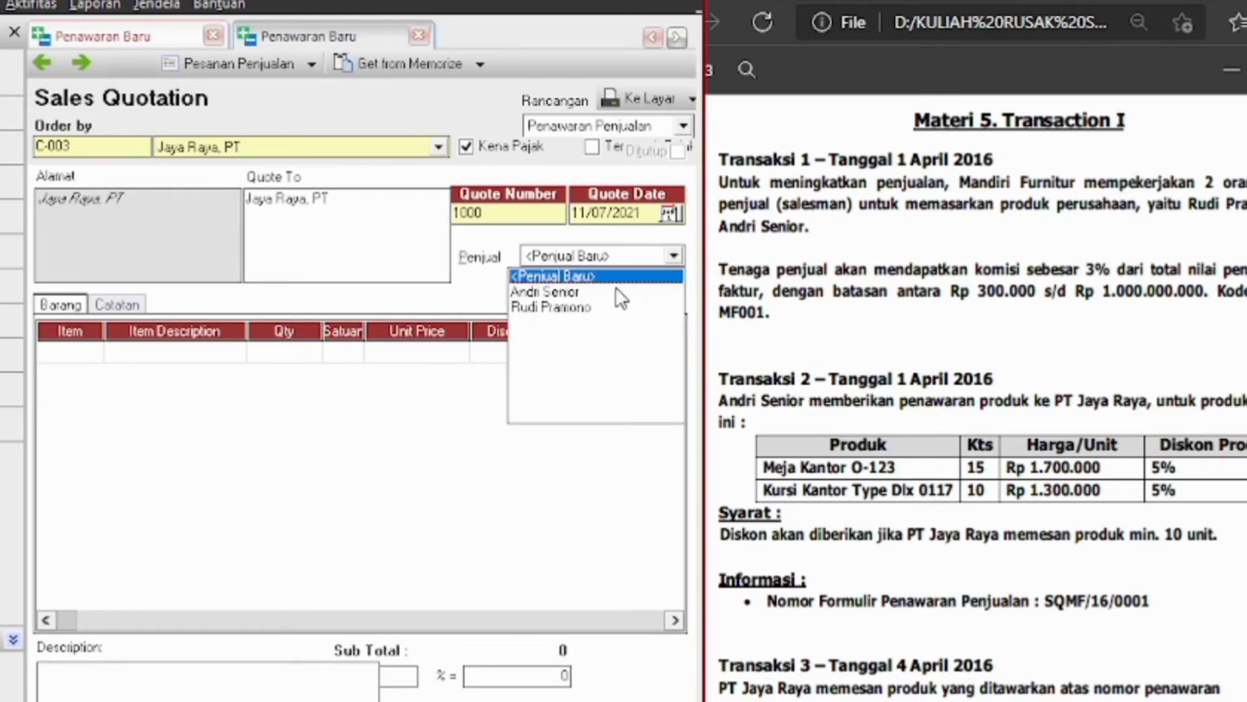
{"action": "key", "text": "Down"}
{"action": "key", "text": "Return"}
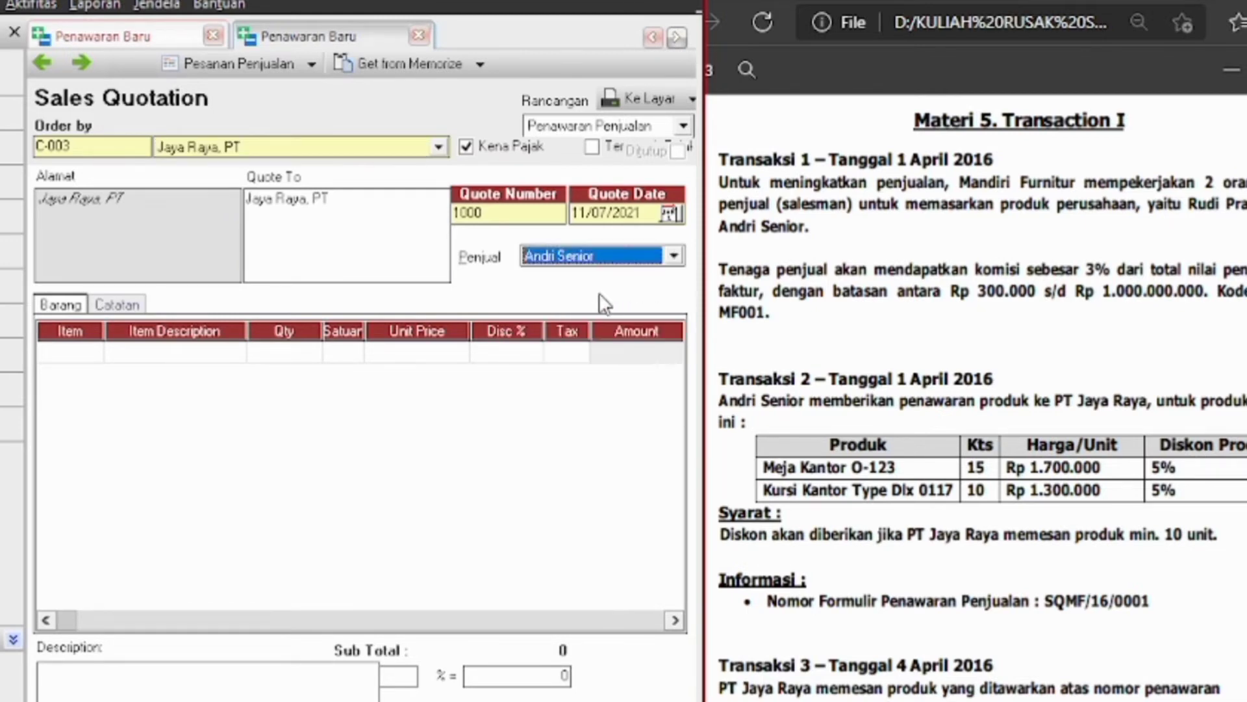
{"action": "left_click", "coordinate": [641, 213]}
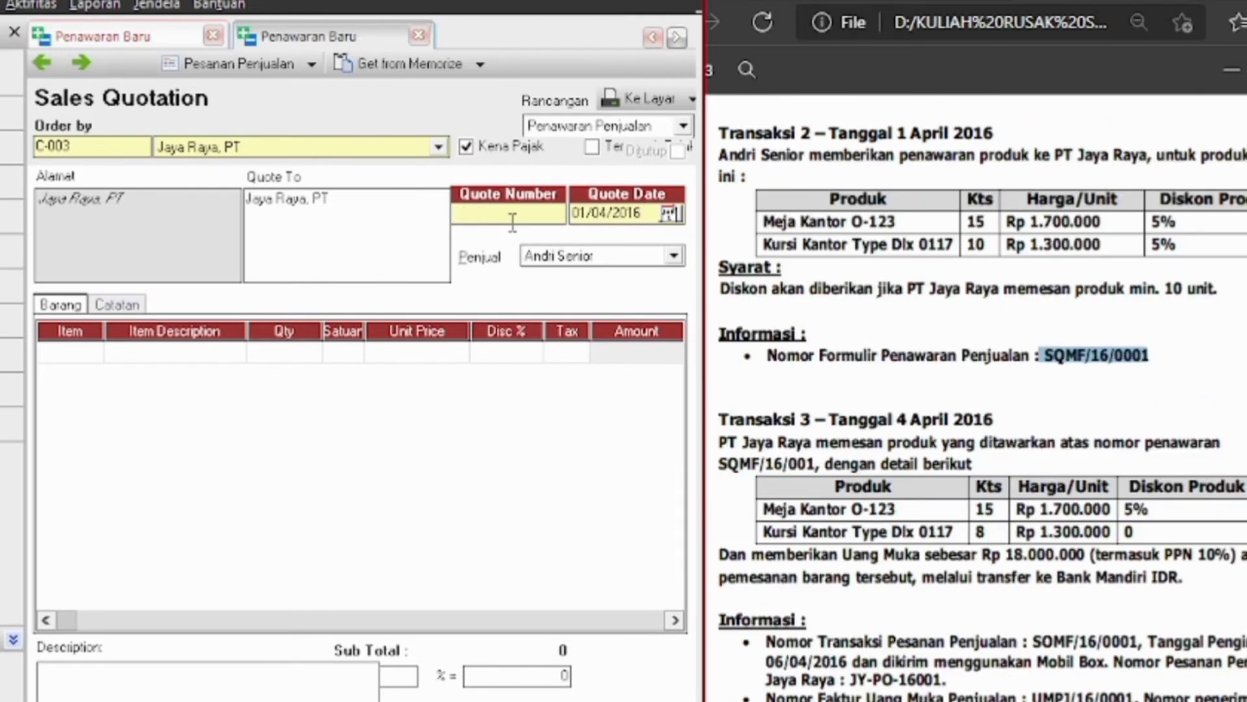
{"action": "left_click", "coordinate": [513, 214]}
{"action": "type", "text": "SQMF/16/0001"}
Add Meja Kantor O-123 as the first line: quantity 15, discount 5
{"action": "left_click", "coordinate": [94, 357]}
{"action": "left_click", "coordinate": [93, 354]}
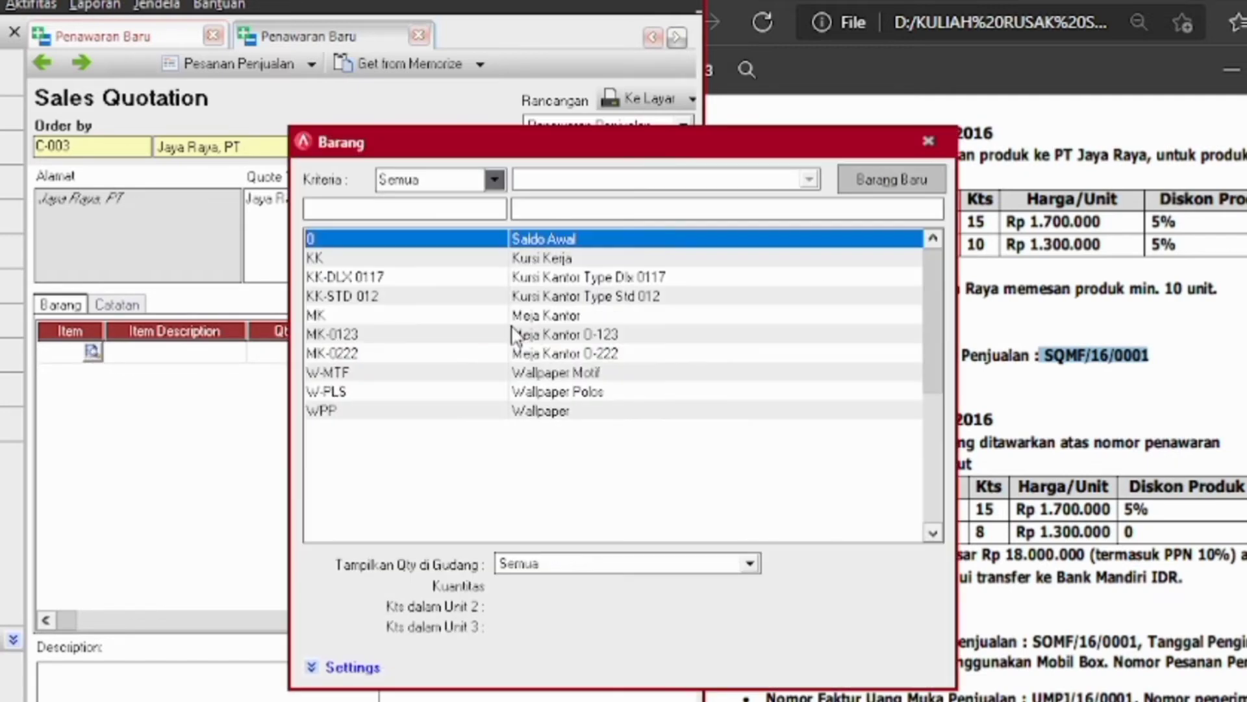
{"action": "double_click", "coordinate": [373, 321]}
{"action": "left_click", "coordinate": [300, 352]}
{"action": "type", "text": "15"}
{"action": "key", "text": "Tab"}
{"action": "key", "text": "Tab"}
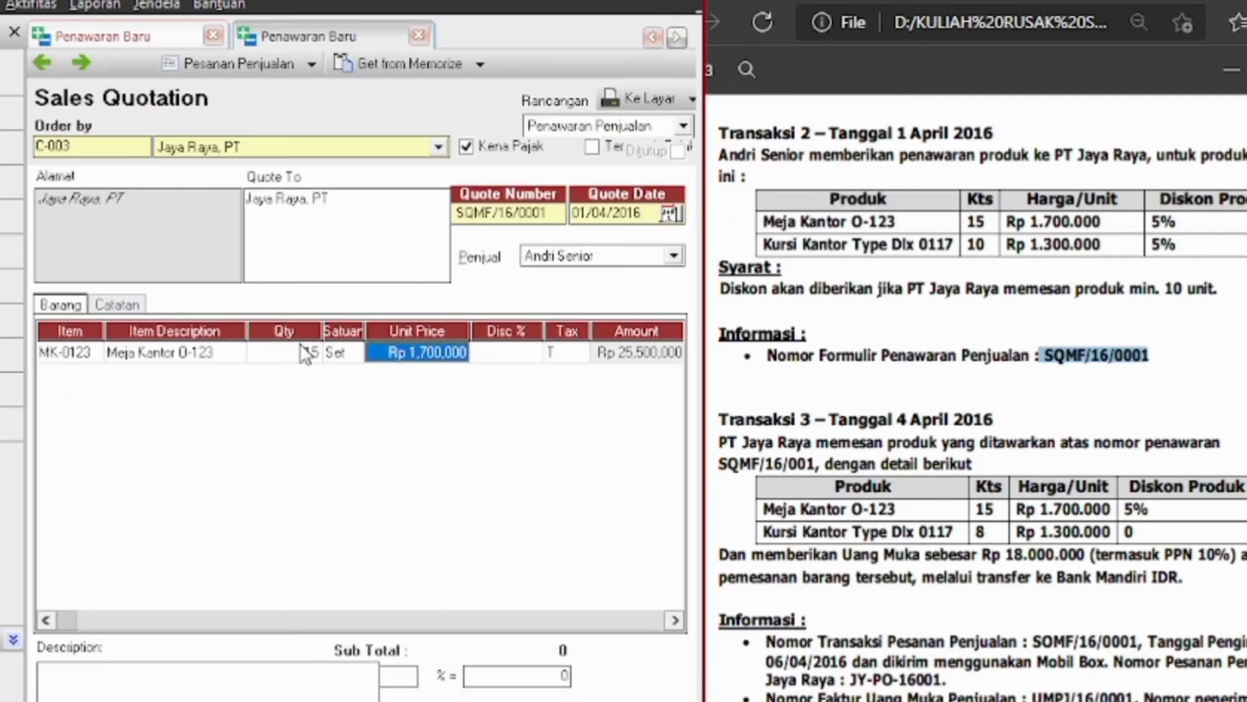
{"action": "key", "text": "Tab"}
{"action": "type", "text": "5"}
{"action": "key", "text": "Tab"}
{"action": "key", "text": "Tab"}
{"action": "key", "text": "Tab"}
Add Kursi Kantor Type Dlx 0117 as the second line: quantity 10, discount 5
{"action": "key", "text": "Tab"}
{"action": "key", "text": "Tab"}
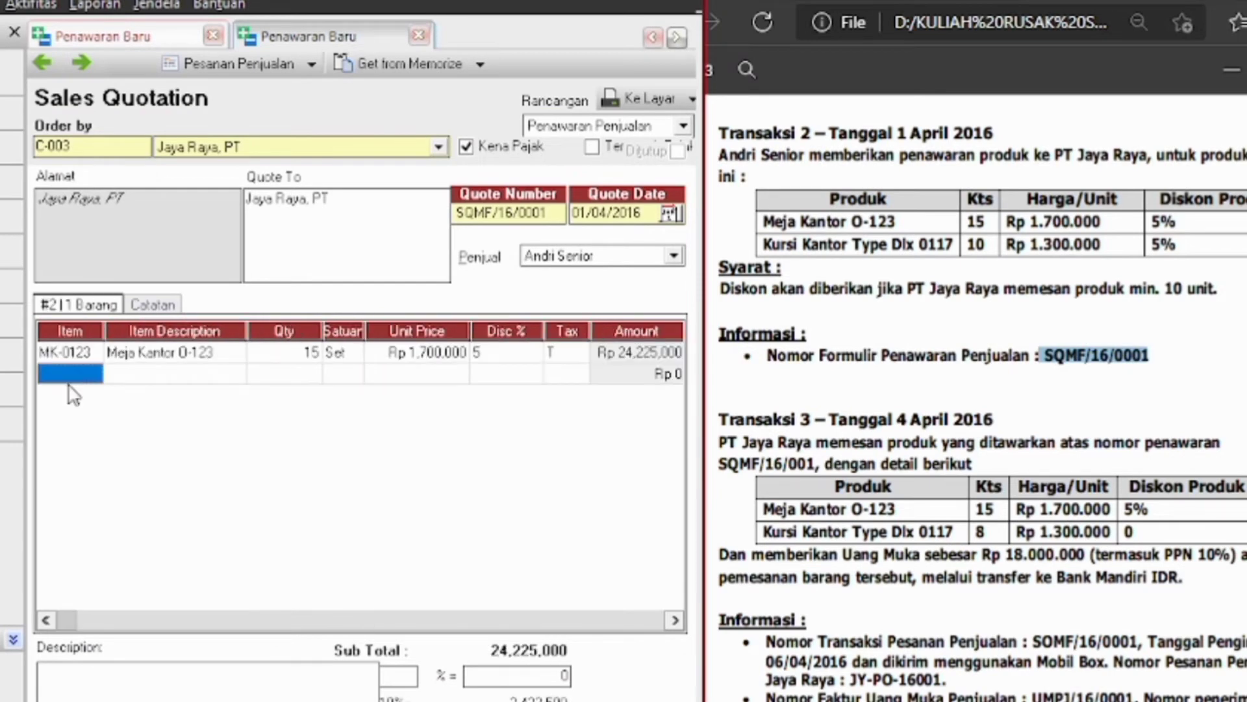
{"action": "left_click", "coordinate": [95, 373]}
{"action": "left_click", "coordinate": [95, 374]}
{"action": "double_click", "coordinate": [674, 278]}
{"action": "key", "text": "Tab"}
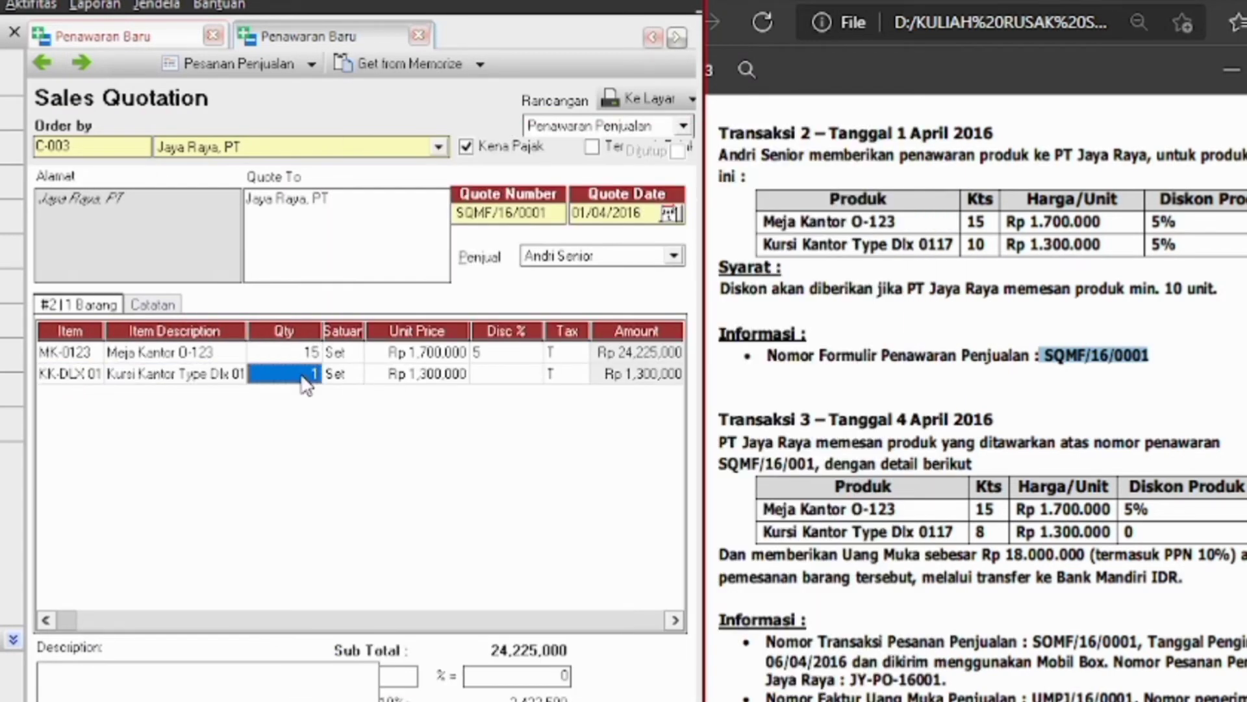
{"action": "type", "text": "10"}
{"action": "key", "text": "Tab"}
{"action": "key", "text": "Tab"}
{"action": "key", "text": "Tab"}
{"action": "type", "text": "5"}
{"action": "key", "text": "Tab"}
{"action": "key", "text": "Tab"}
{"action": "key", "text": "Tab"}
{"action": "key", "text": "Tab"}
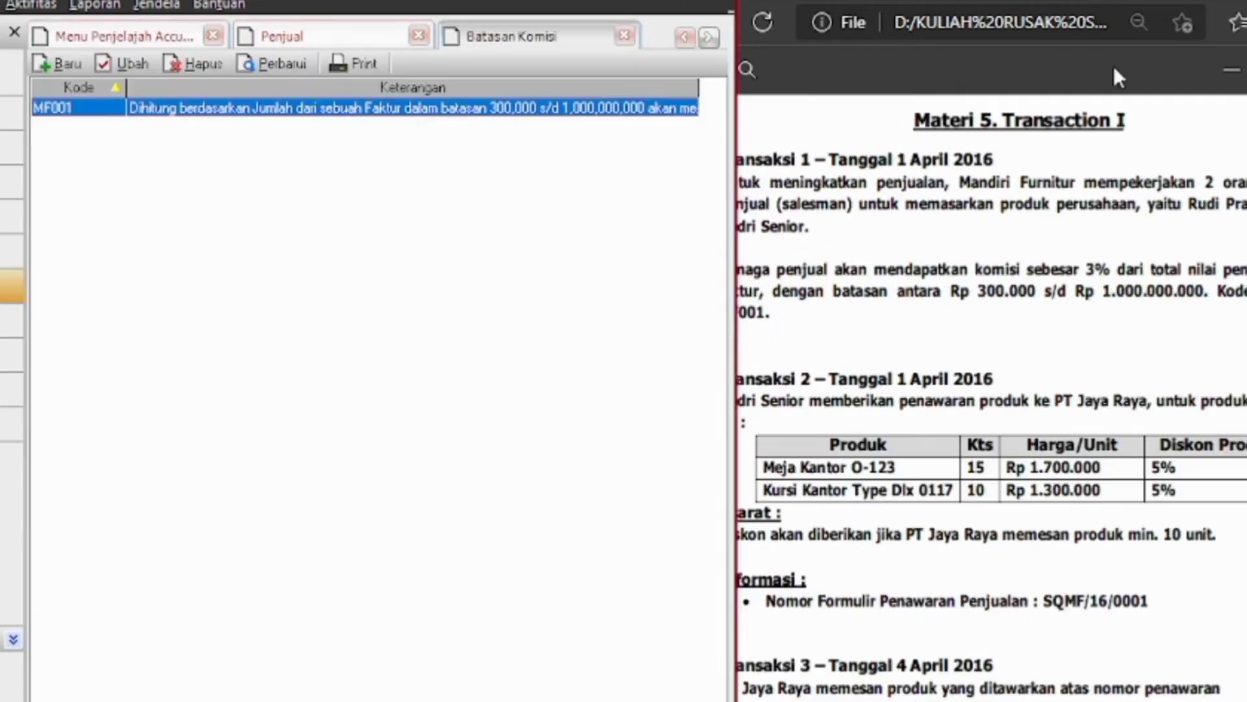
After checking the PDF, restart the quotation for Jaya Raya, PT and clear the default number 1000
{"action": "left_click", "coordinate": [899, 318]}
{"action": "left_click", "coordinate": [253, 282]}
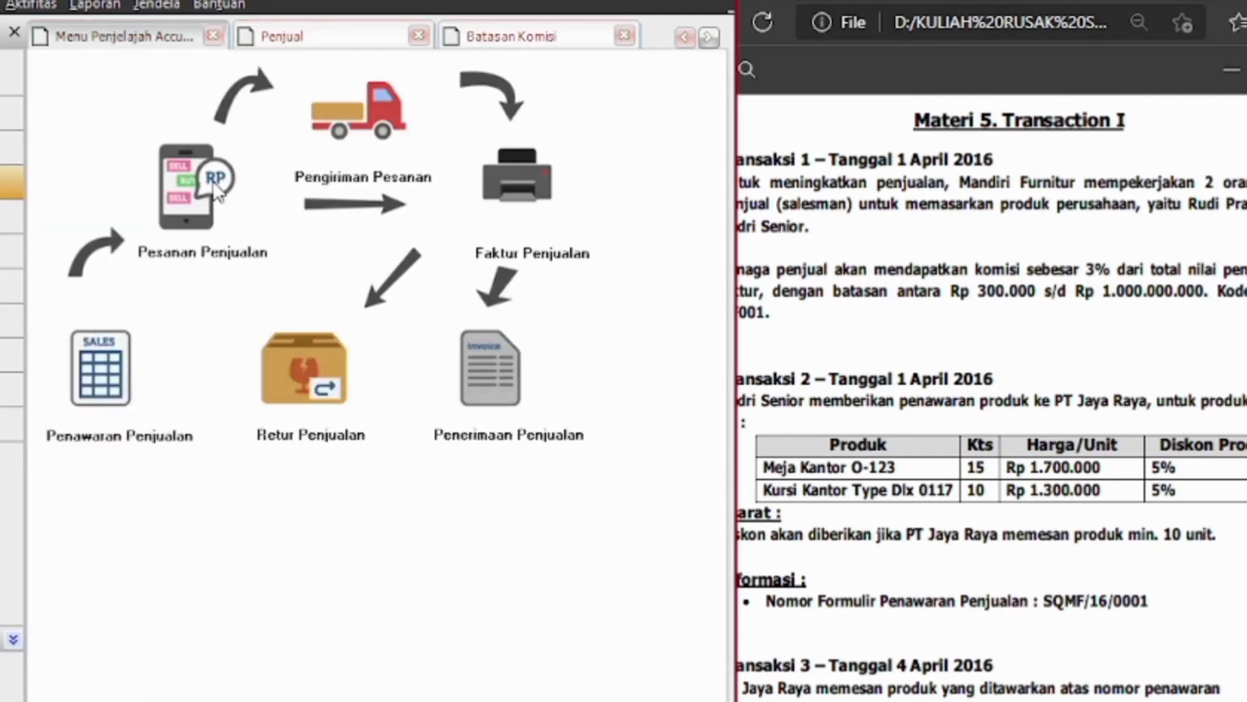
{"action": "left_click", "coordinate": [162, 404]}
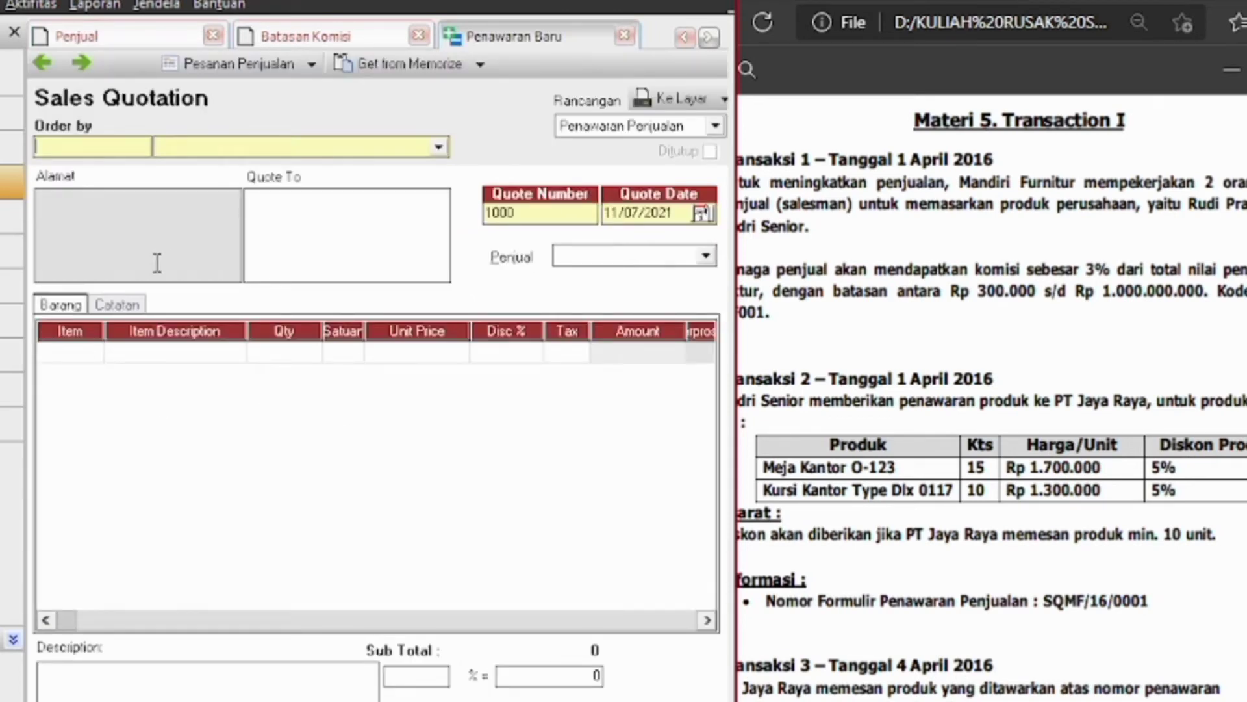
{"action": "left_click", "coordinate": [439, 147]}
{"action": "left_click", "coordinate": [336, 234]}
{"action": "double_click", "coordinate": [527, 212]}
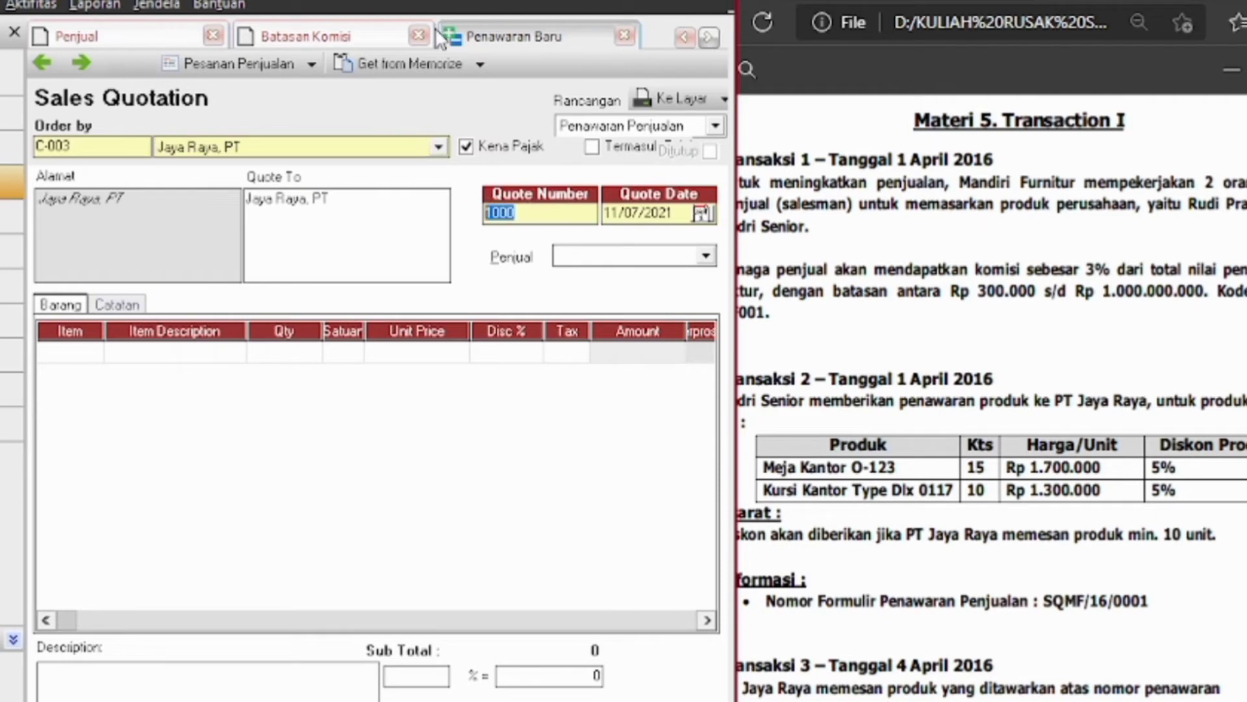
{"action": "key", "text": "BackSpace"}
Set the salesperson to Andri Senior and the quote date to 01/04/2016
{"action": "left_click", "coordinate": [705, 256]}
{"action": "left_click", "coordinate": [578, 292]}
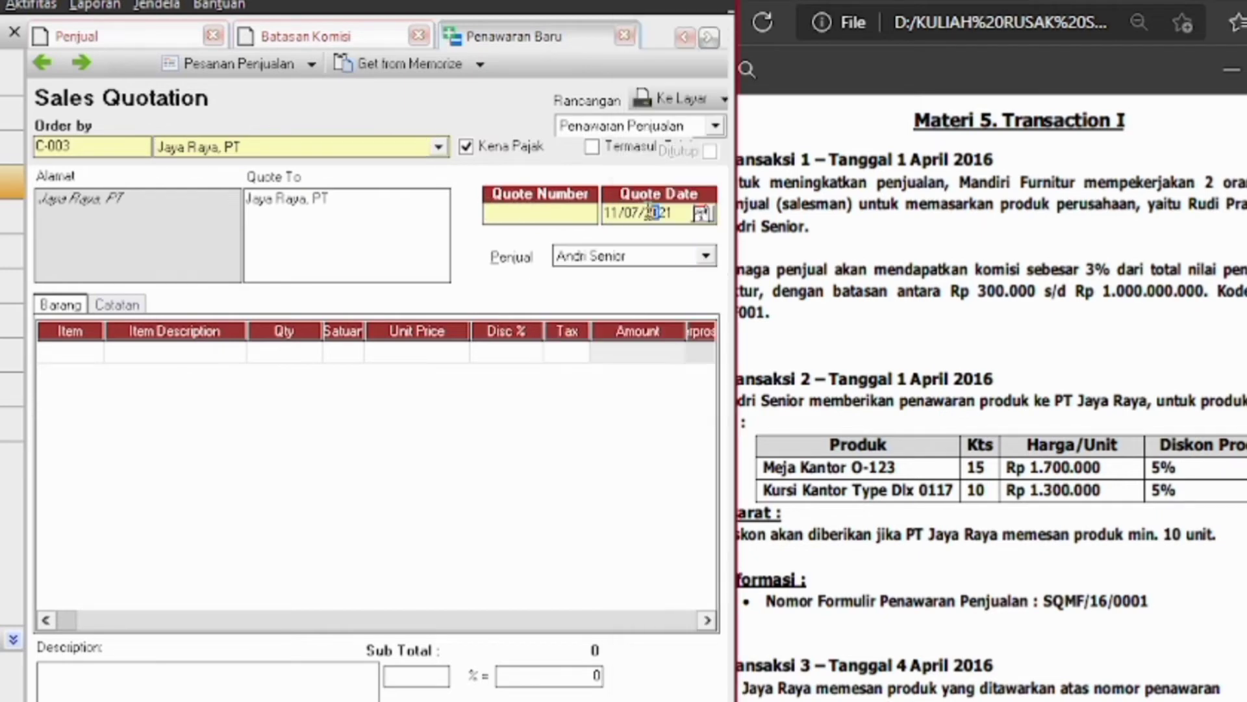
{"action": "left_click_drag", "start_coordinate": [608, 212], "coordinate": [677, 212]}
{"action": "type", "text": "01/04/2016"}
Copy SQMF/16/0001 from the PDF exercise sheet into the quote number field
{"action": "left_click", "coordinate": [1208, 605]}
{"action": "scroll", "coordinate": [1209, 604], "scroll_direction": "down", "scroll_amount": 4}
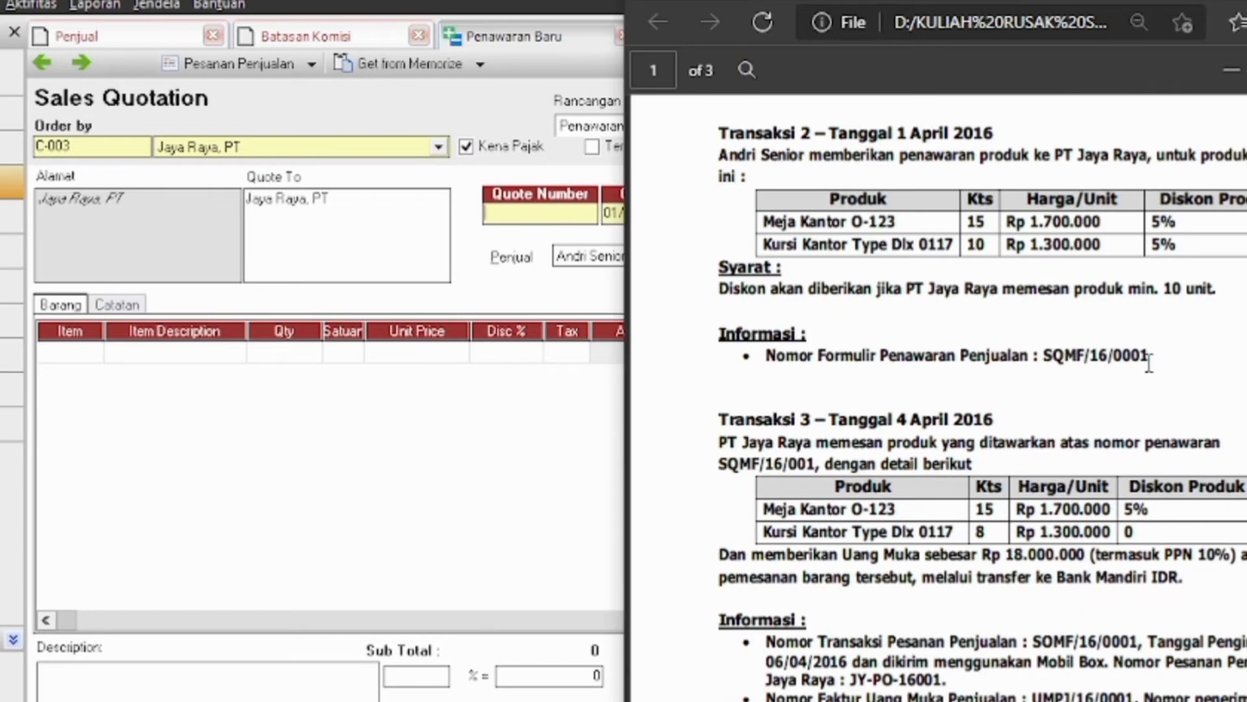
{"action": "left_click_drag", "start_coordinate": [960, 355], "coordinate": [1074, 355]}
{"action": "key", "text": "ctrl+c"}
{"action": "left_click", "coordinate": [523, 214]}
{"action": "key", "text": "ctrl+v"}
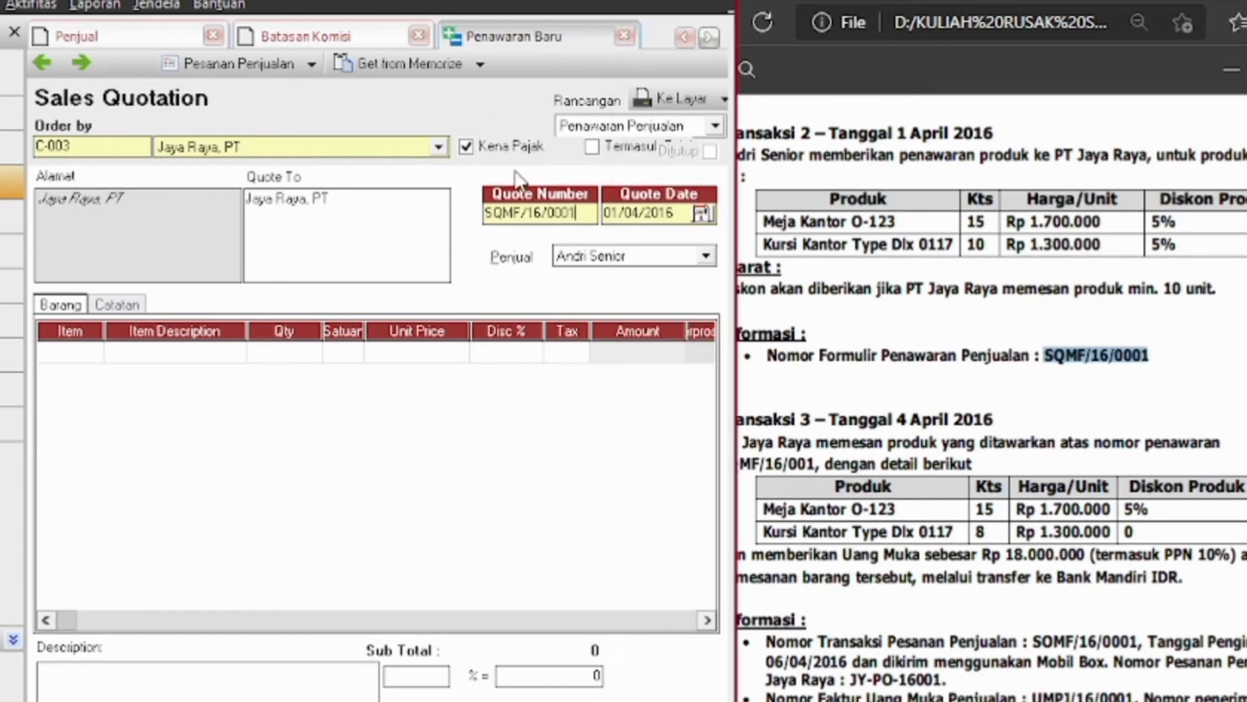
Add Meja Kantor O-123 as the first line with quantity 15 and 5% discount
{"action": "left_click", "coordinate": [98, 354]}
{"action": "left_click", "coordinate": [91, 352]}
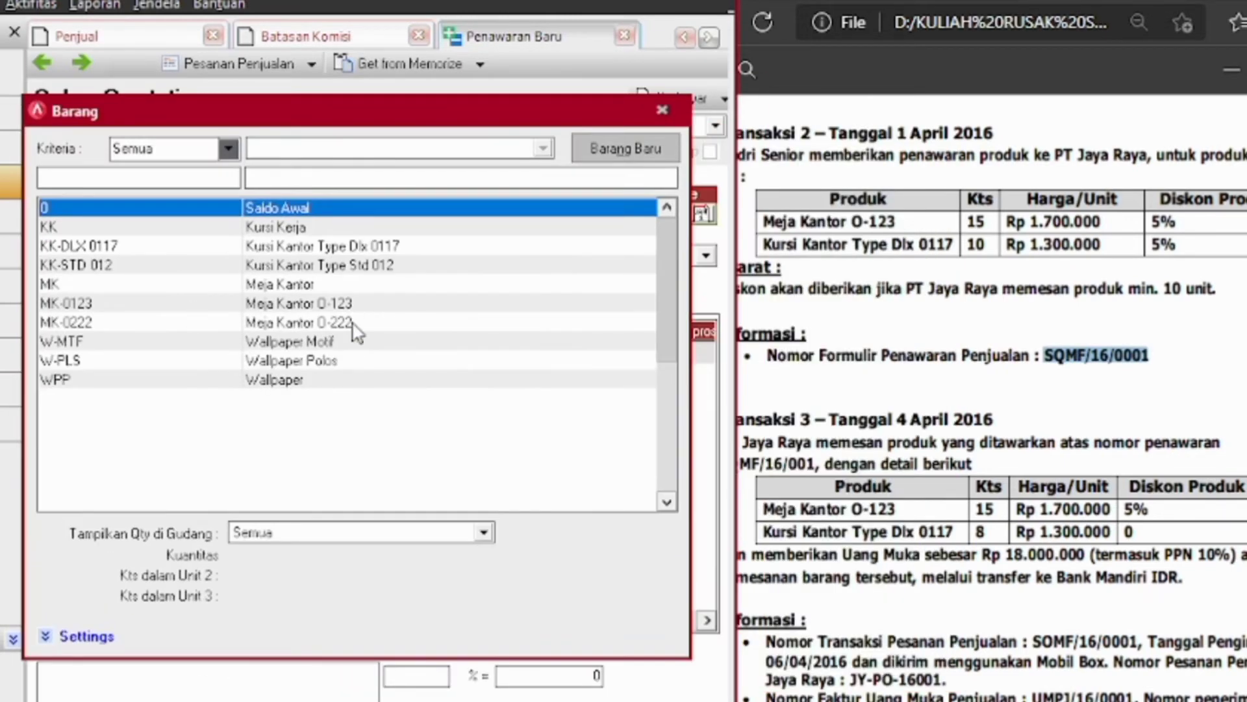
{"action": "double_click", "coordinate": [354, 303]}
{"action": "key", "text": "Tab"}
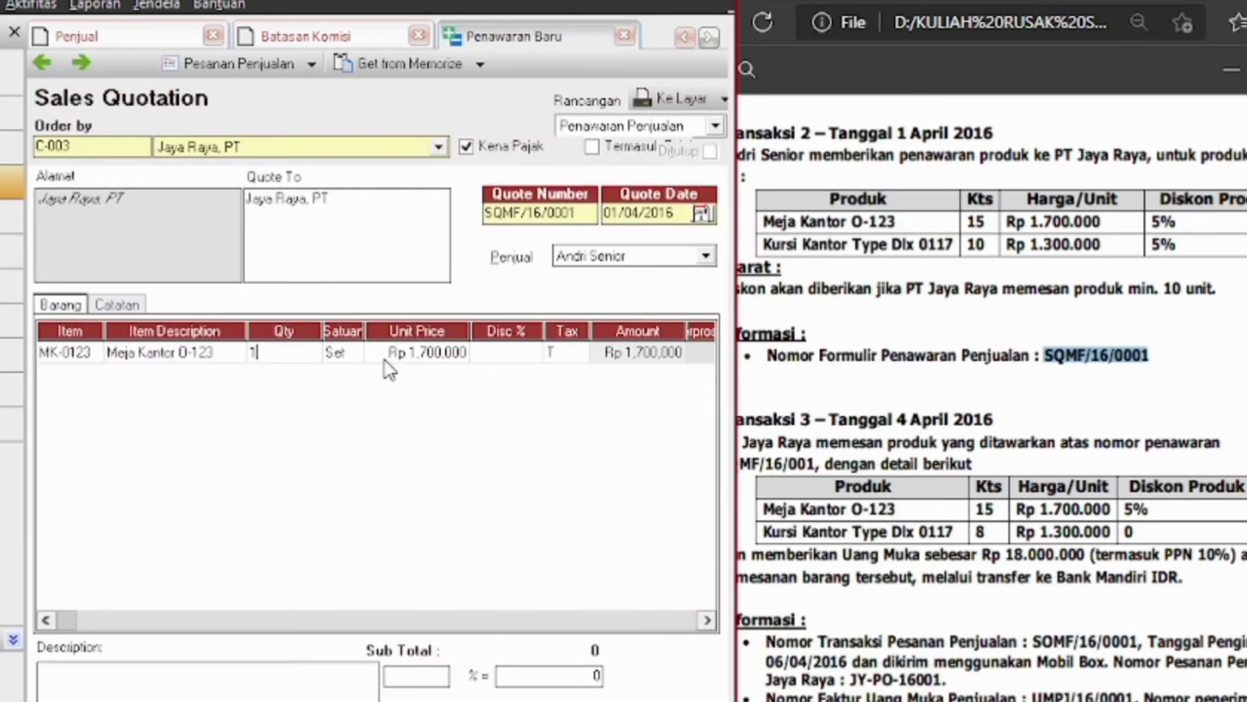
{"action": "type", "text": "15"}
{"action": "key", "text": "Tab"}
{"action": "key", "text": "Tab"}
{"action": "type", "text": "5"}
Add Kursi Kantor Type Dlx 0117 as the second line with 0 discount, dropping the empty third row
{"action": "key", "text": "Tab"}
{"action": "key", "text": "Tab"}
{"action": "key", "text": "Tab"}
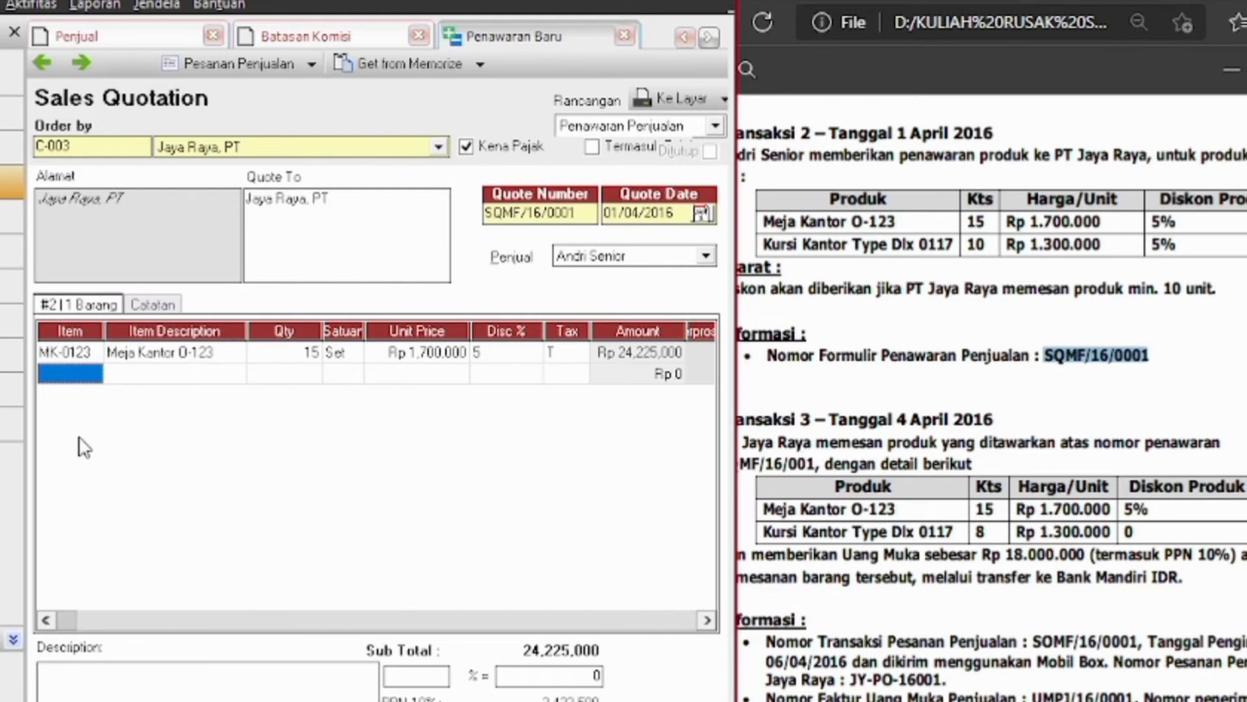
{"action": "left_click", "coordinate": [91, 374]}
{"action": "left_click", "coordinate": [92, 374]}
{"action": "left_click_drag", "start_coordinate": [552, 146], "coordinate": [305, 154]}
{"action": "double_click", "coordinate": [390, 287]}
{"action": "key", "text": "Tab"}
{"action": "type", "text": "8"}
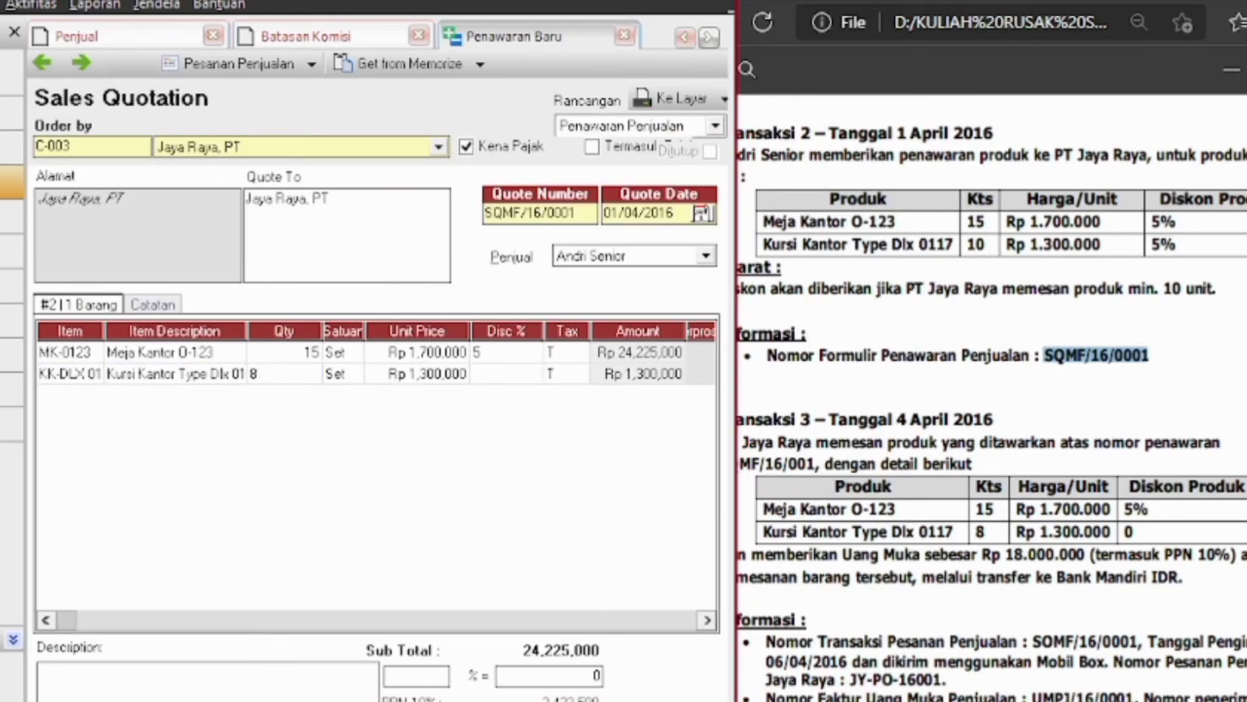
{"action": "key", "text": "Tab"}
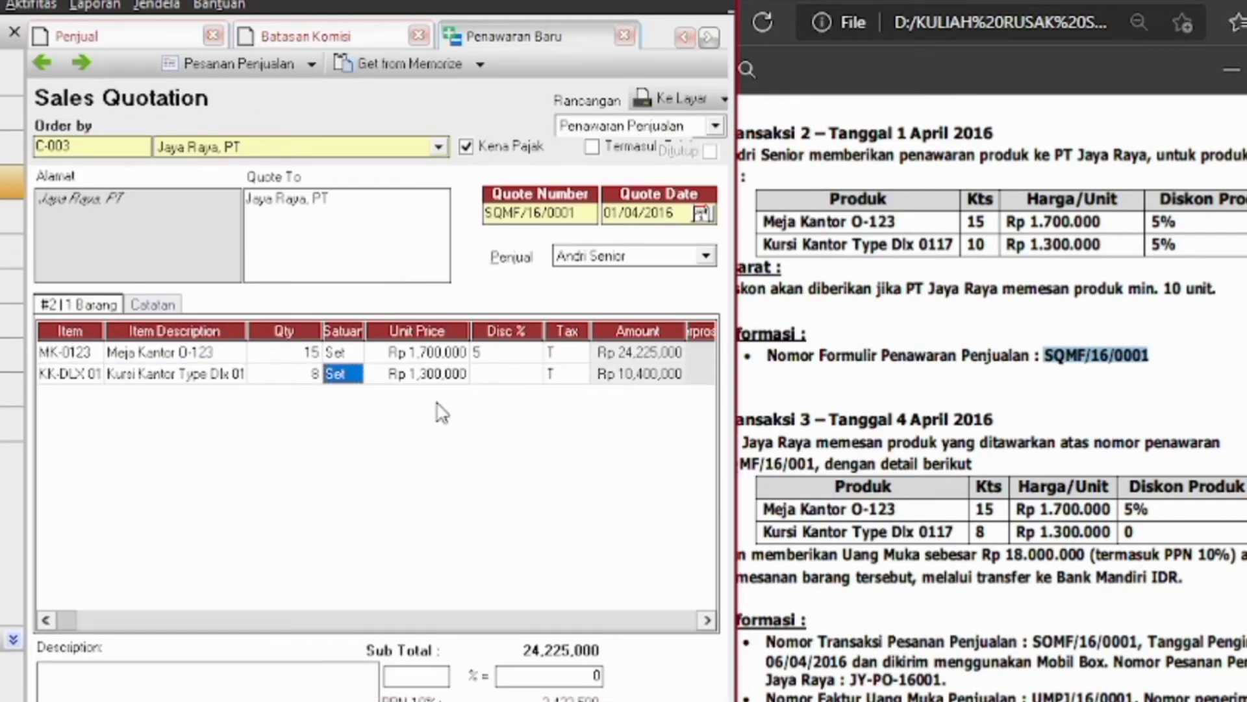
{"action": "key", "text": "Tab"}
{"action": "key", "text": "Tab"}
{"action": "type", "text": "0"}
{"action": "key", "text": "Tab"}
{"action": "key", "text": "Tab"}
{"action": "key", "text": "Tab"}
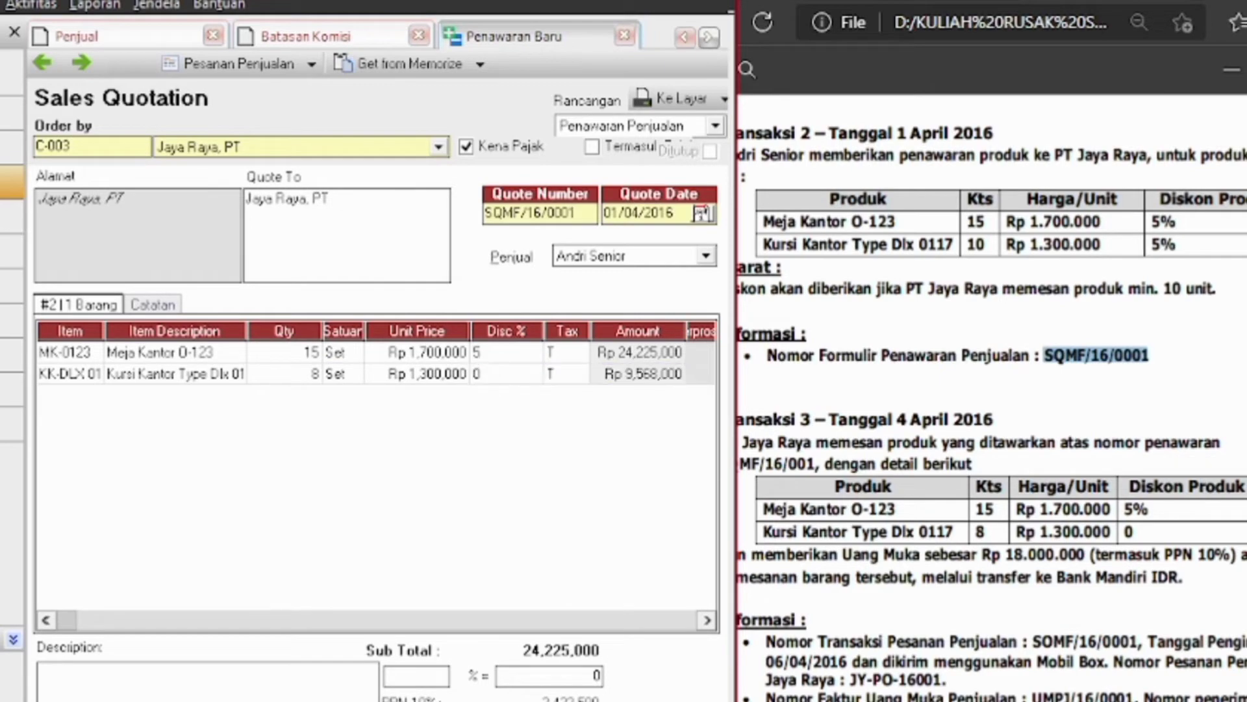
{"action": "key", "text": "Escape"}
Check the offer in the PDF and re-enter the chair line's values, 10 and 5
{"action": "left_click", "coordinate": [950, 461]}
{"action": "scroll", "coordinate": [950, 462], "scroll_direction": "up", "scroll_amount": 5}
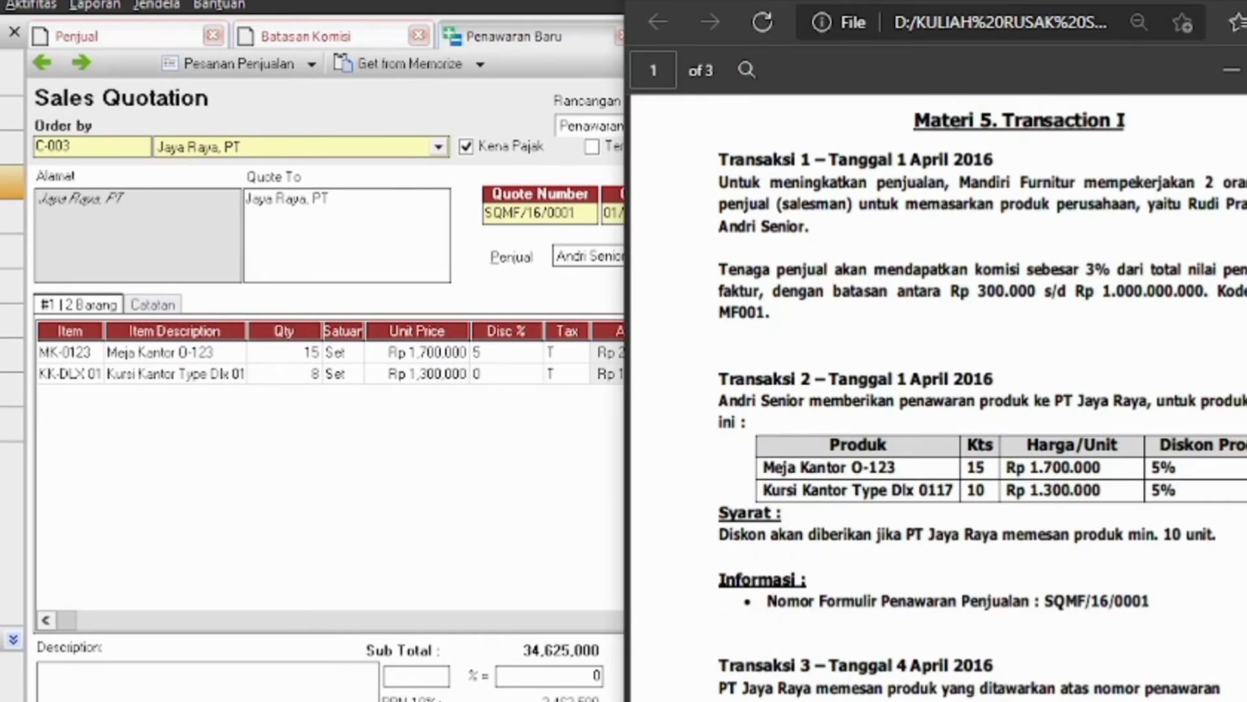
{"action": "scroll", "coordinate": [719, 542], "scroll_direction": "up", "scroll_amount": 3}
{"action": "left_click", "coordinate": [479, 395]}
{"action": "left_click", "coordinate": [488, 379]}
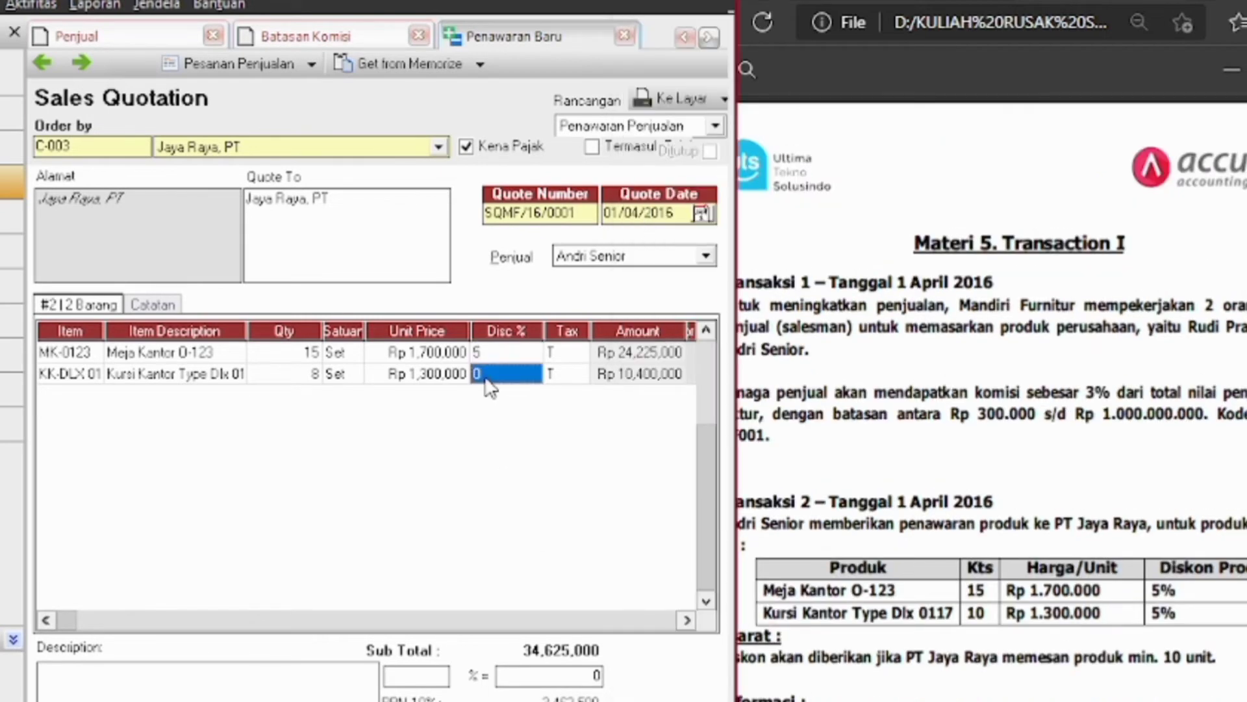
{"action": "type", "text": "5"}
{"action": "left_click", "coordinate": [315, 374]}
{"action": "type", "text": "10"}
{"action": "key", "text": "Tab"}
{"action": "key", "text": "Tab"}
{"action": "key", "text": "Tab"}
{"action": "key", "text": "Tab"}
{"action": "key", "text": "Tab"}
{"action": "key", "text": "Tab"}
Take the min-10-units discount condition from the PDF and set the chairs to 10 units at 5%
{"action": "key", "text": "alt+Tab"}
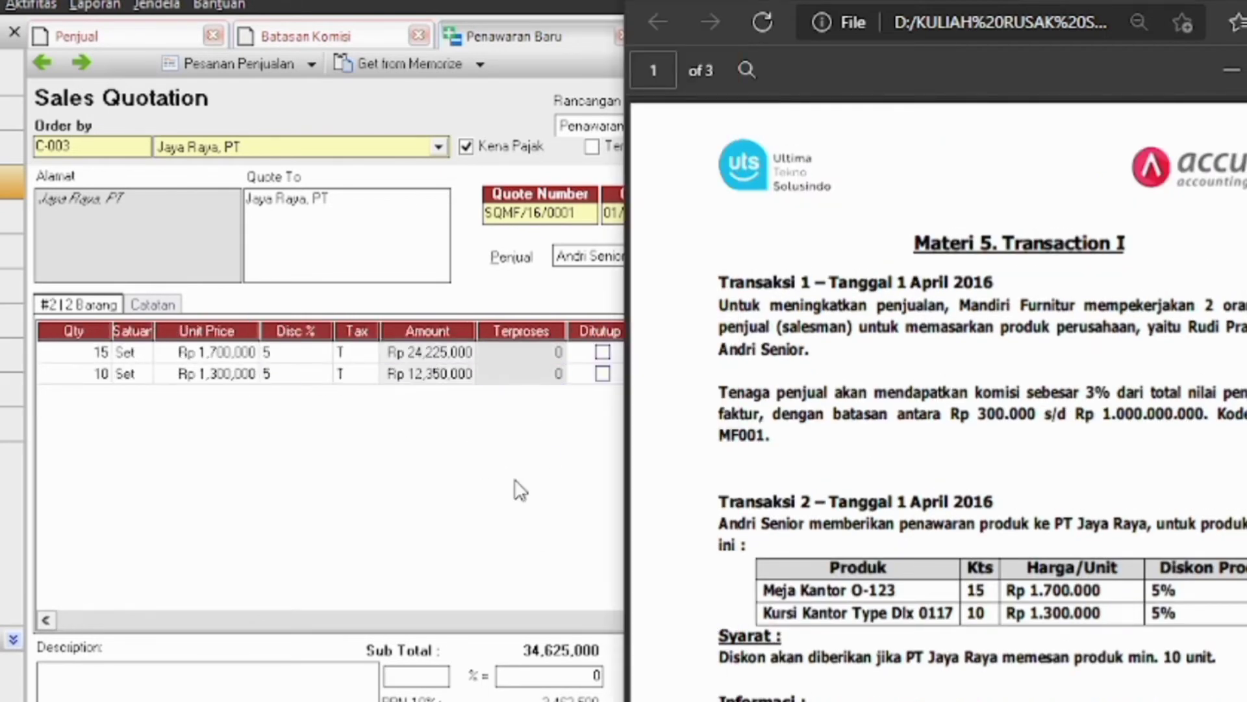
{"action": "scroll", "coordinate": [1213, 543], "scroll_direction": "down", "scroll_amount": 1}
{"action": "left_click_drag", "start_coordinate": [714, 535], "coordinate": [1221, 536]}
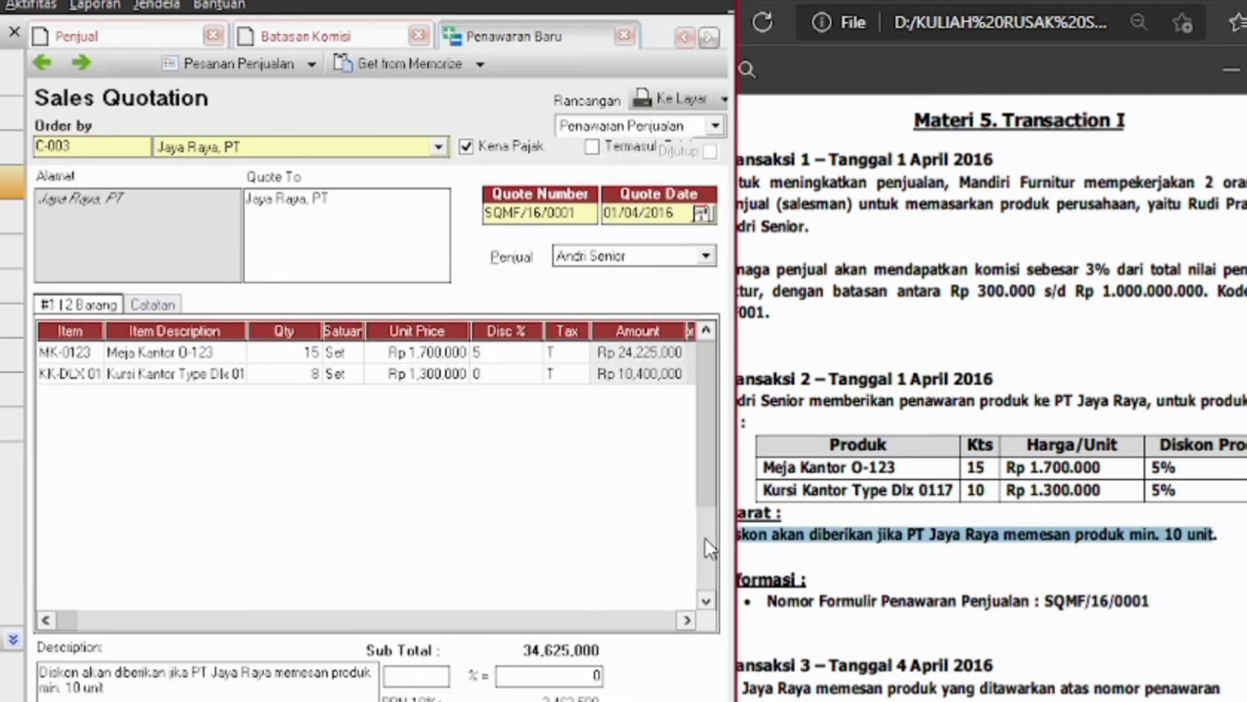
{"action": "left_click", "coordinate": [1239, 593]}
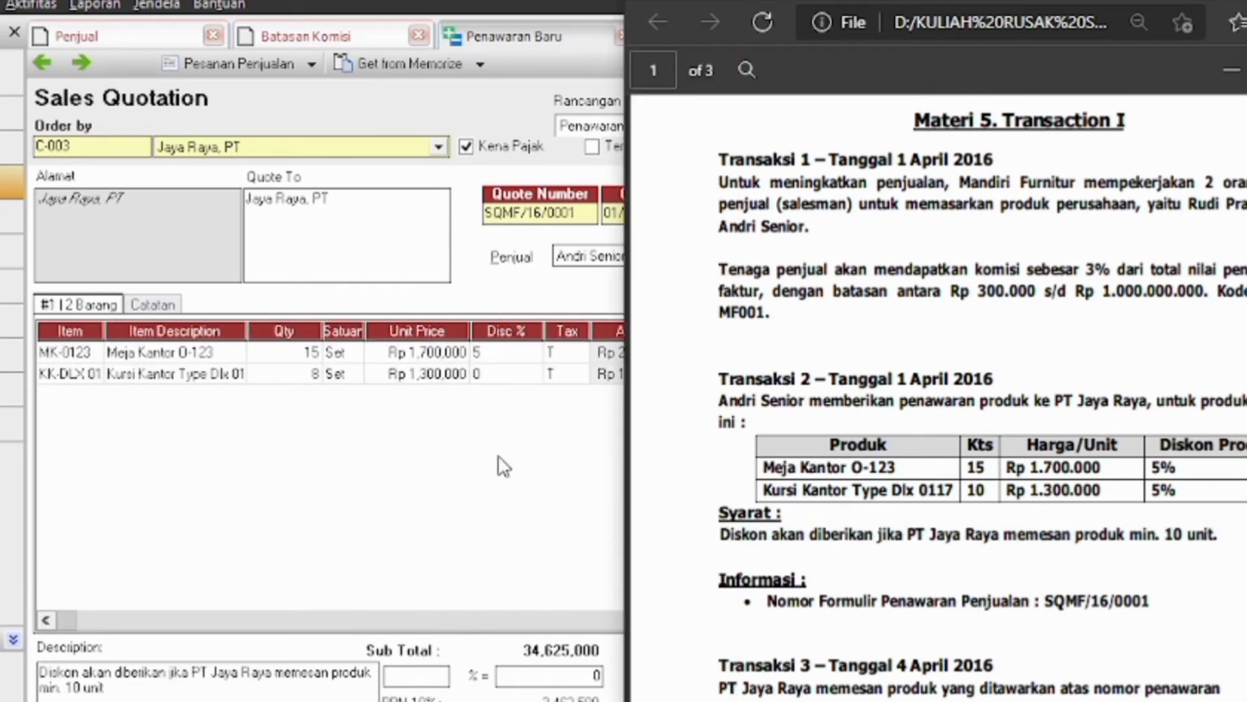
{"action": "left_click", "coordinate": [309, 375]}
{"action": "type", "text": "10"}
{"action": "left_click", "coordinate": [513, 374]}
{"action": "type", "text": "5"}
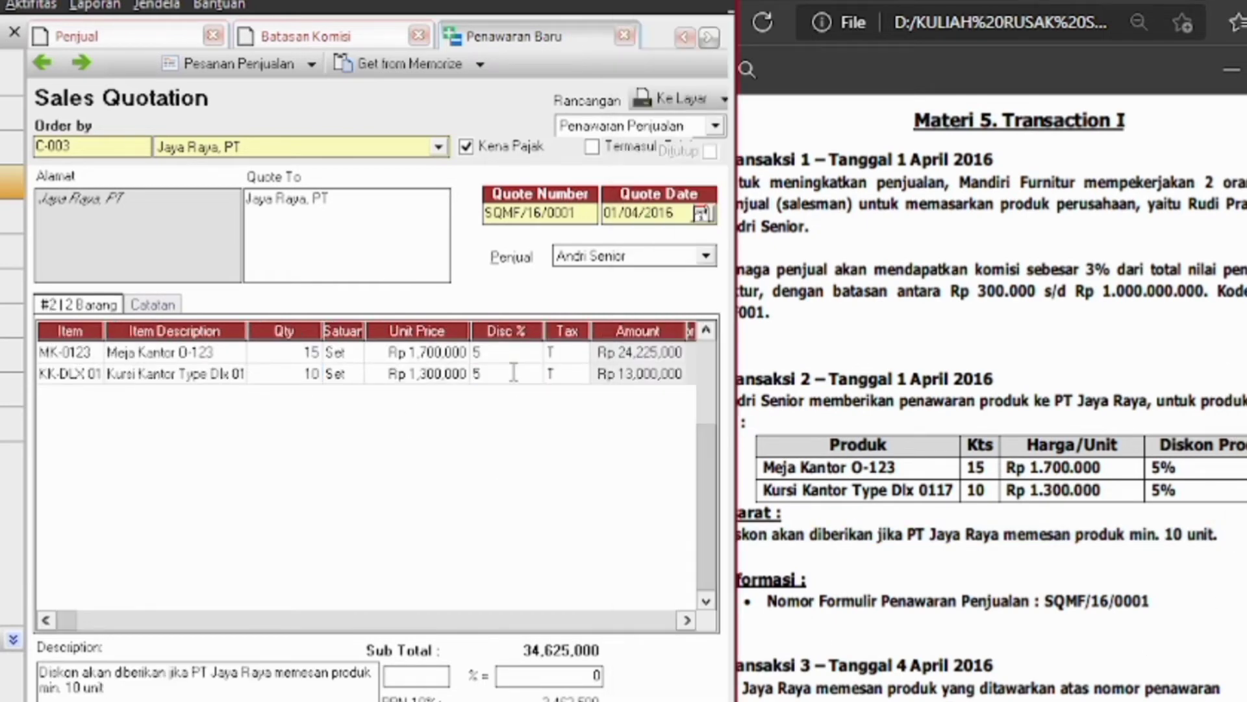
{"action": "left_click", "coordinate": [558, 396]}
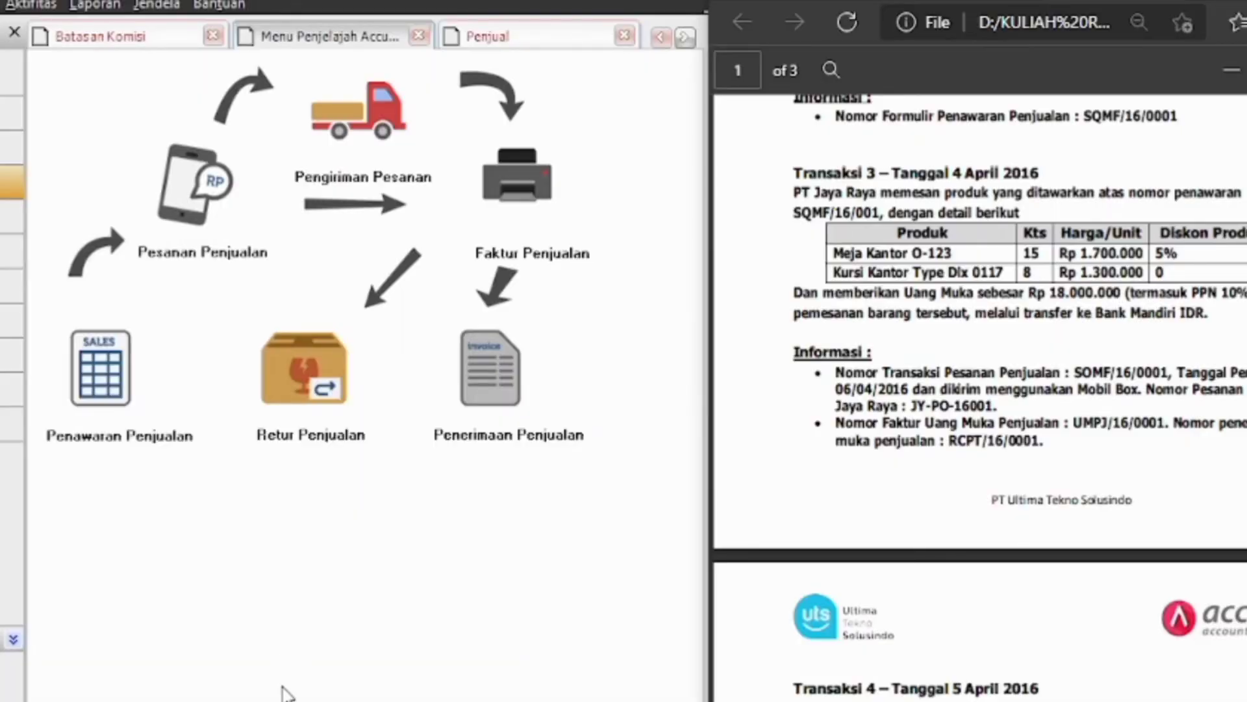
Start a sales order for Jaya Raya, PT and paste the number copied from the PDF
{"action": "left_click", "coordinate": [185, 215]}
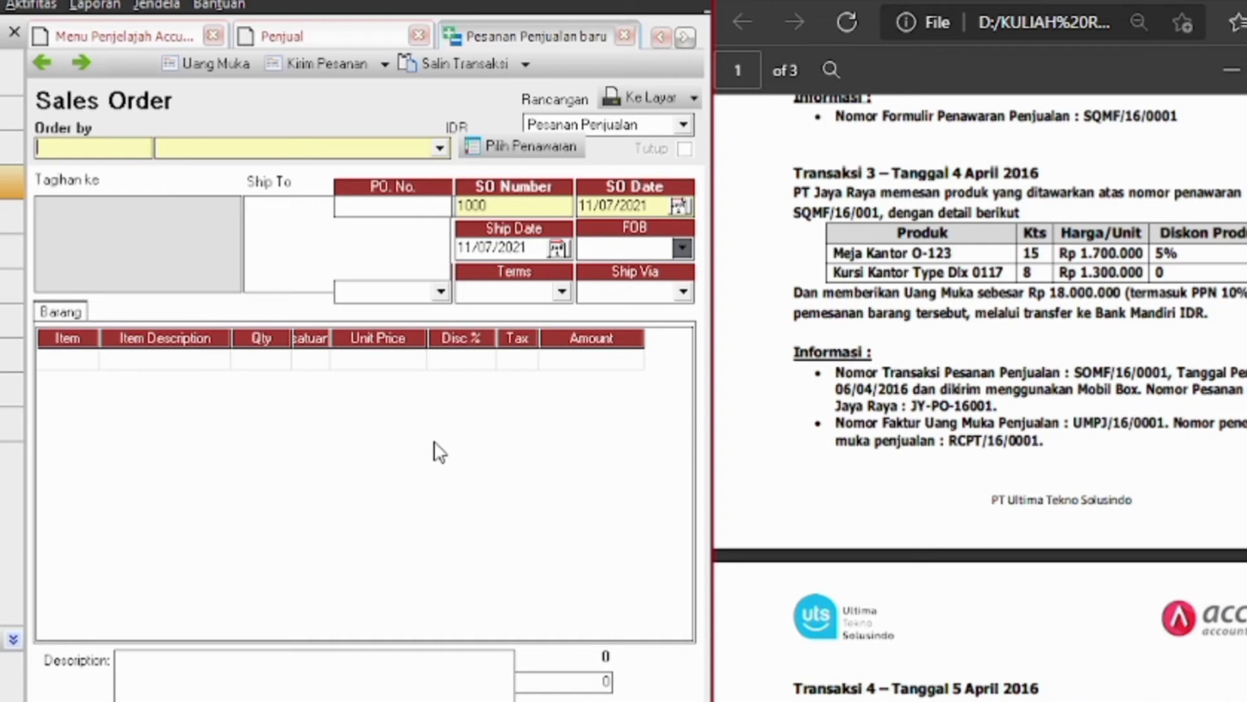
{"action": "left_click", "coordinate": [432, 154]}
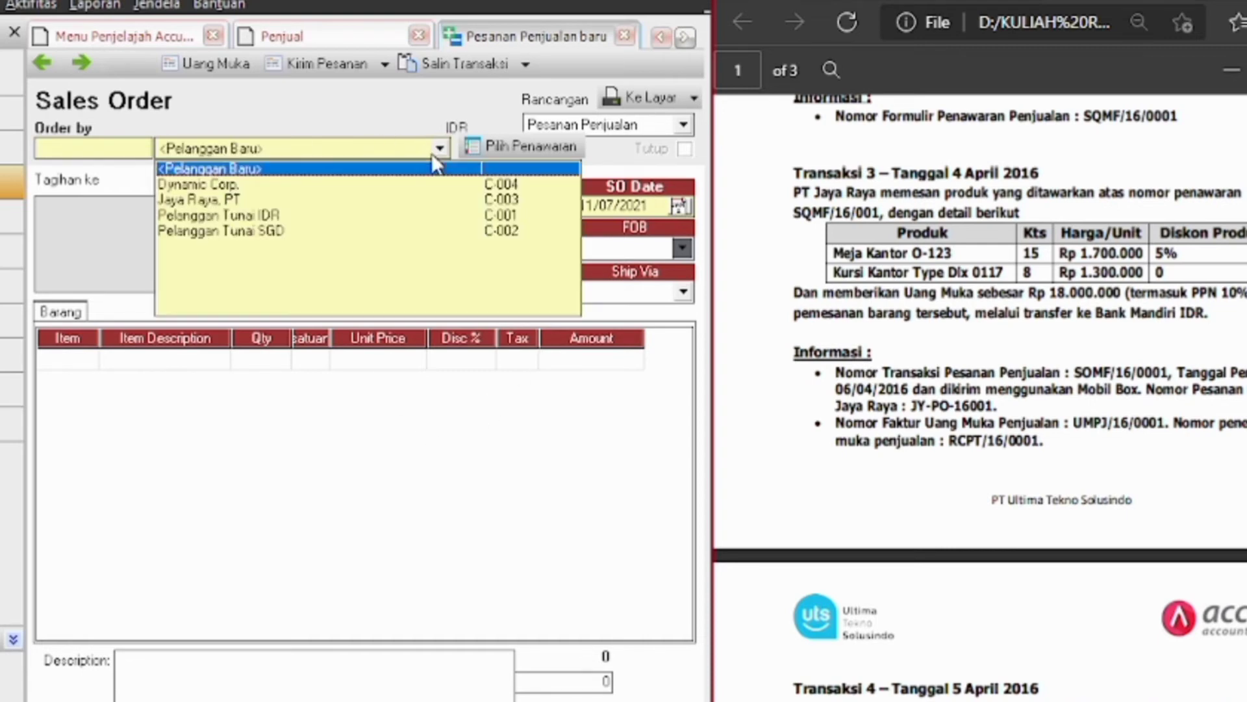
{"action": "left_click", "coordinate": [235, 200]}
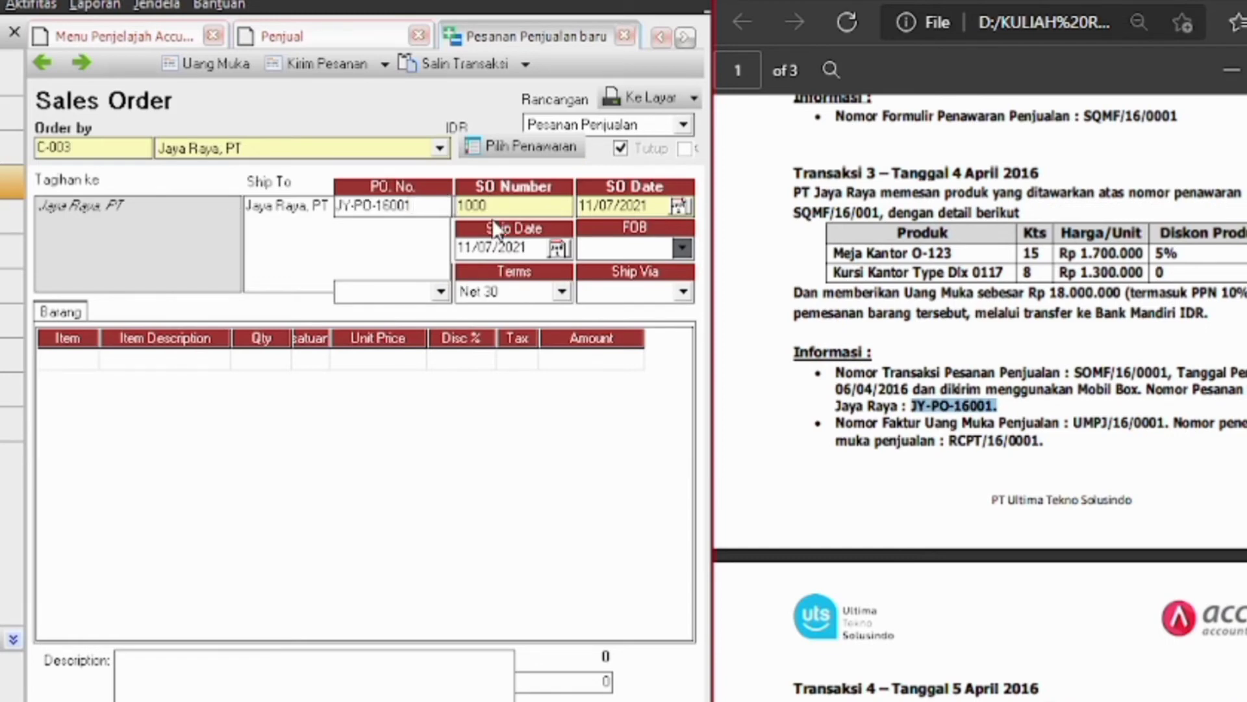
{"action": "key", "text": "BackSpace"}
{"action": "key", "text": "BackSpace"}
{"action": "key", "text": "BackSpace"}
{"action": "key", "text": "BackSpace"}
{"action": "left_click_drag", "start_coordinate": [880, 215], "coordinate": [794, 220]}
{"action": "left_click", "coordinate": [879, 214]}
{"action": "left_click_drag", "start_coordinate": [878, 214], "coordinate": [787, 224]}
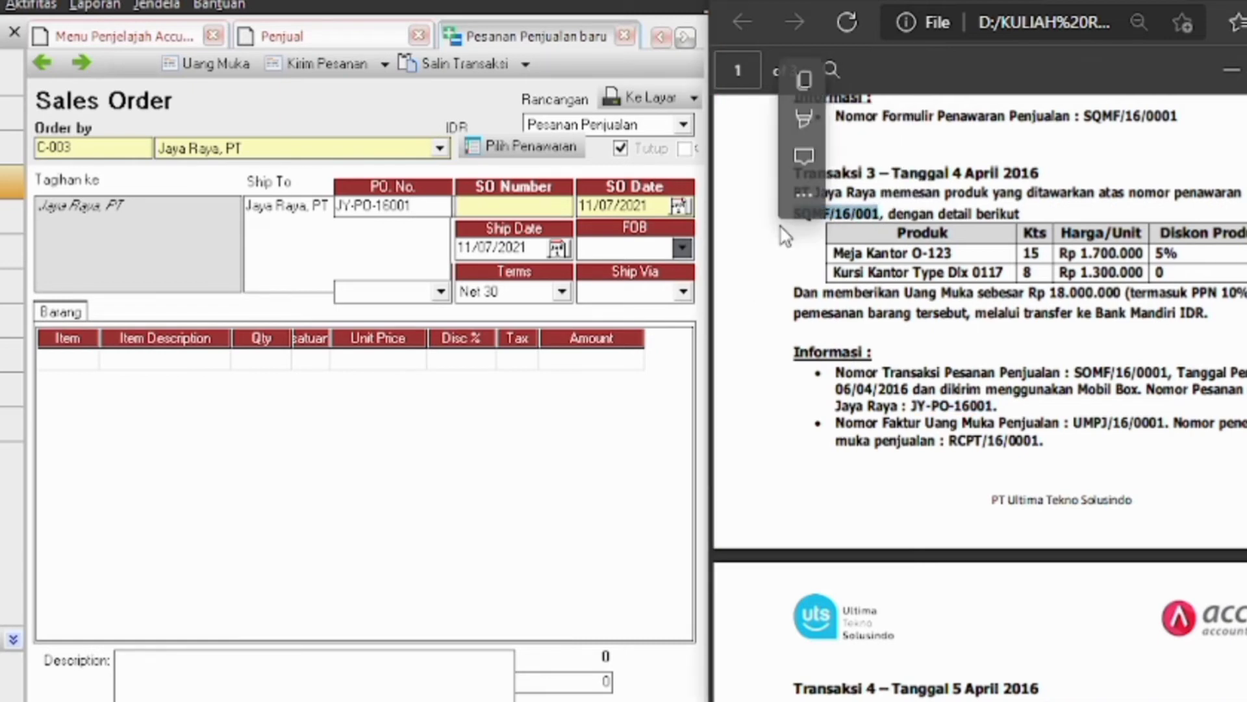
{"action": "key", "text": "ctrl+c"}
{"action": "left_click", "coordinate": [547, 206]}
{"action": "key", "text": "ctrl+v"}
Set the order date to 04/04/2016 and the ship date to 06/04/2016
{"action": "double_click", "coordinate": [651, 207]}
{"action": "key", "text": "BackSpace"}
{"action": "type", "text": "04/04/2016"}
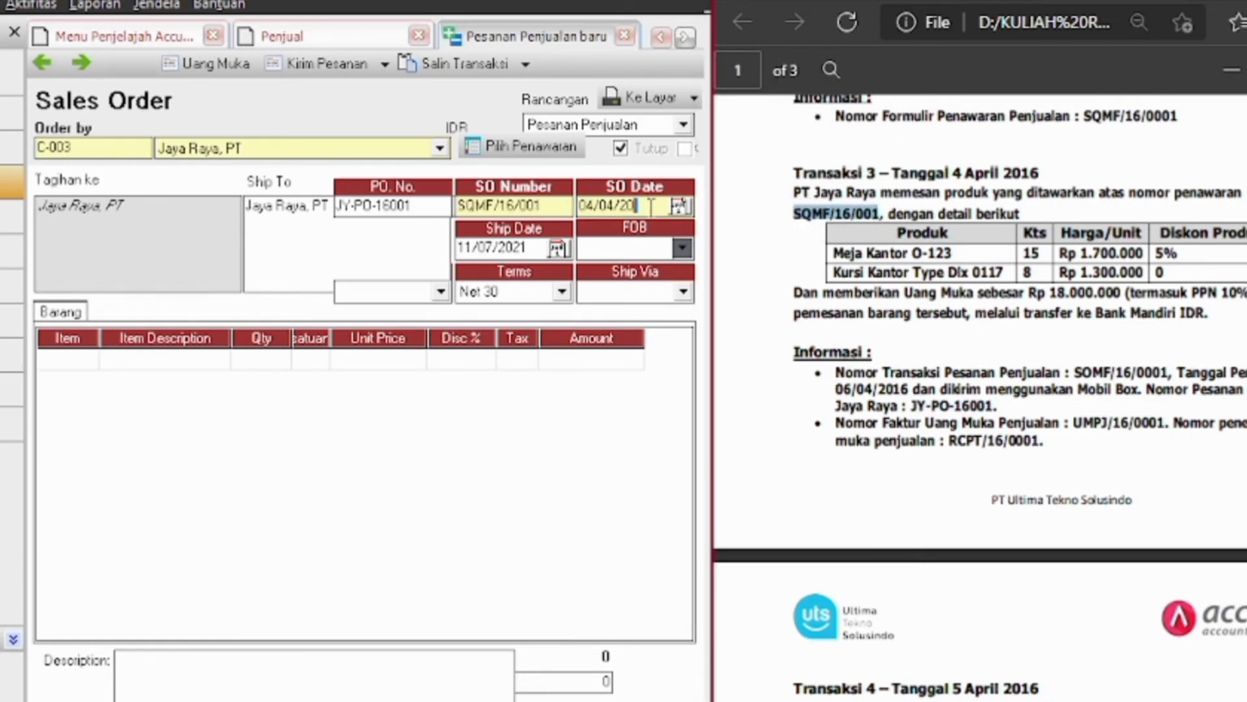
{"action": "double_click", "coordinate": [529, 248]}
{"action": "key", "text": "BackSpace"}
{"action": "type", "text": "06/04/"}
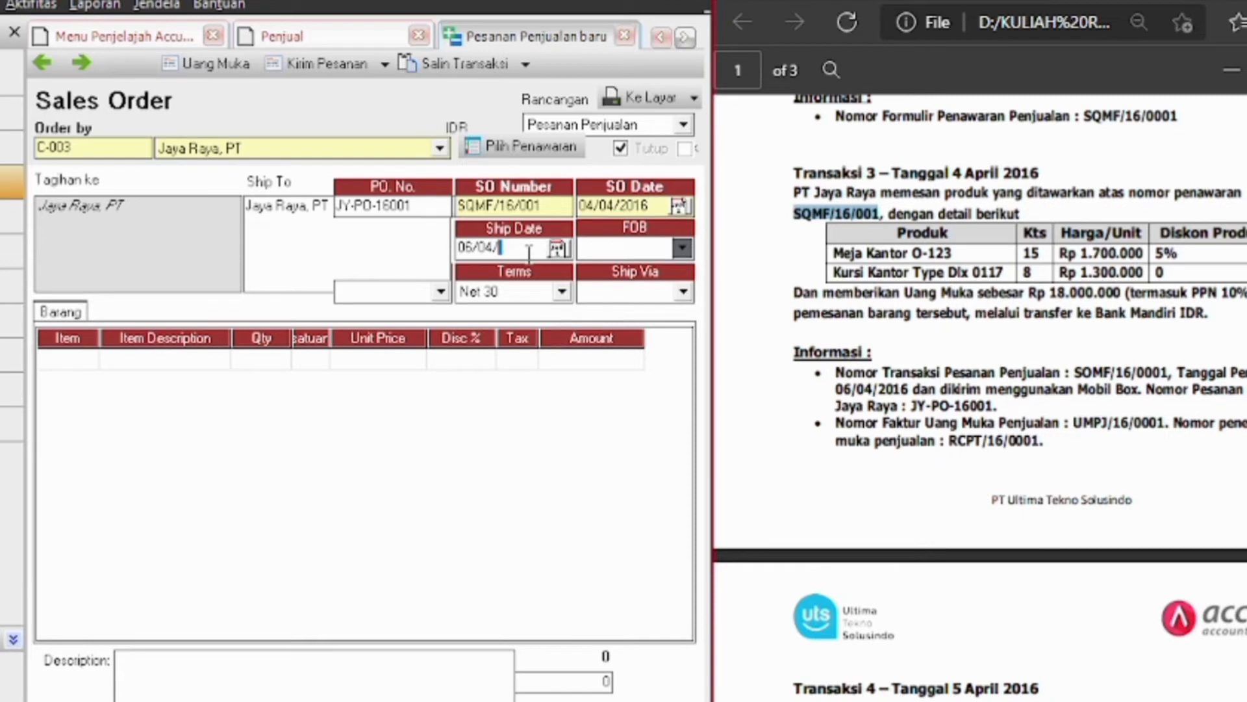
{"action": "type", "text": "2016"}
Choose the order's salesperson and ship it via Mobil Box
{"action": "left_click", "coordinate": [441, 292]}
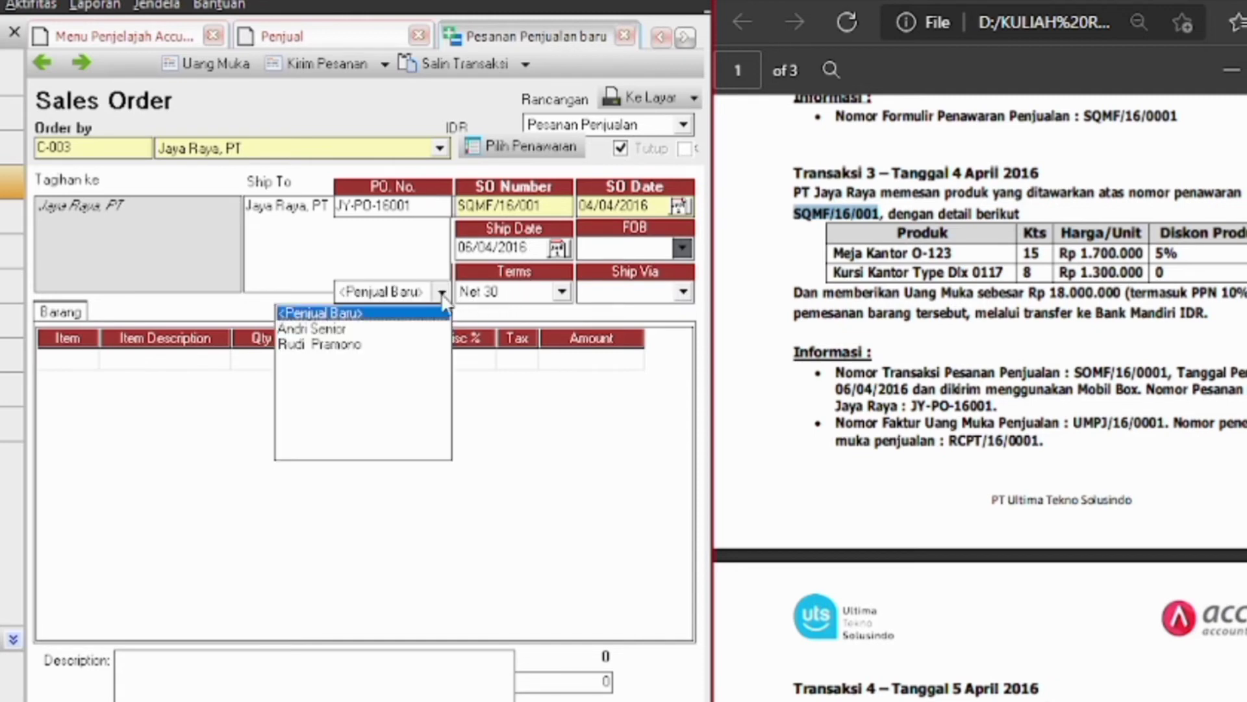
{"action": "left_click", "coordinate": [335, 329]}
{"action": "left_click", "coordinate": [686, 293]}
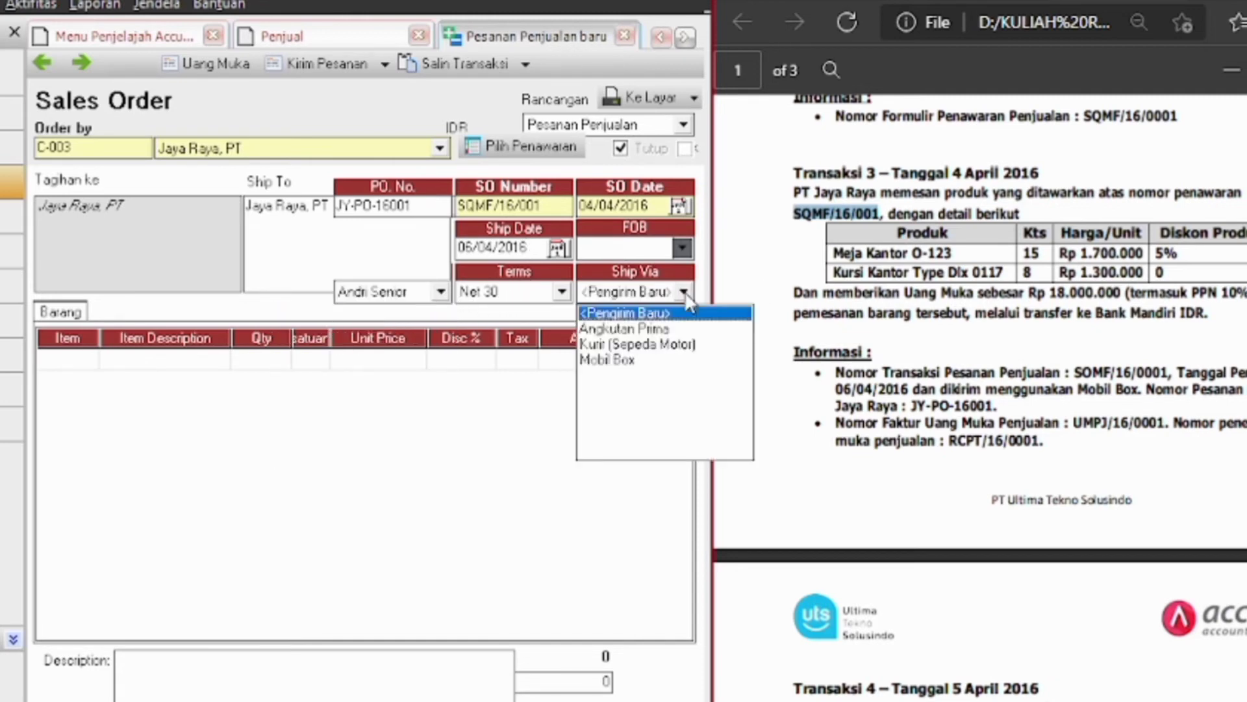
{"action": "left_click", "coordinate": [625, 359]}
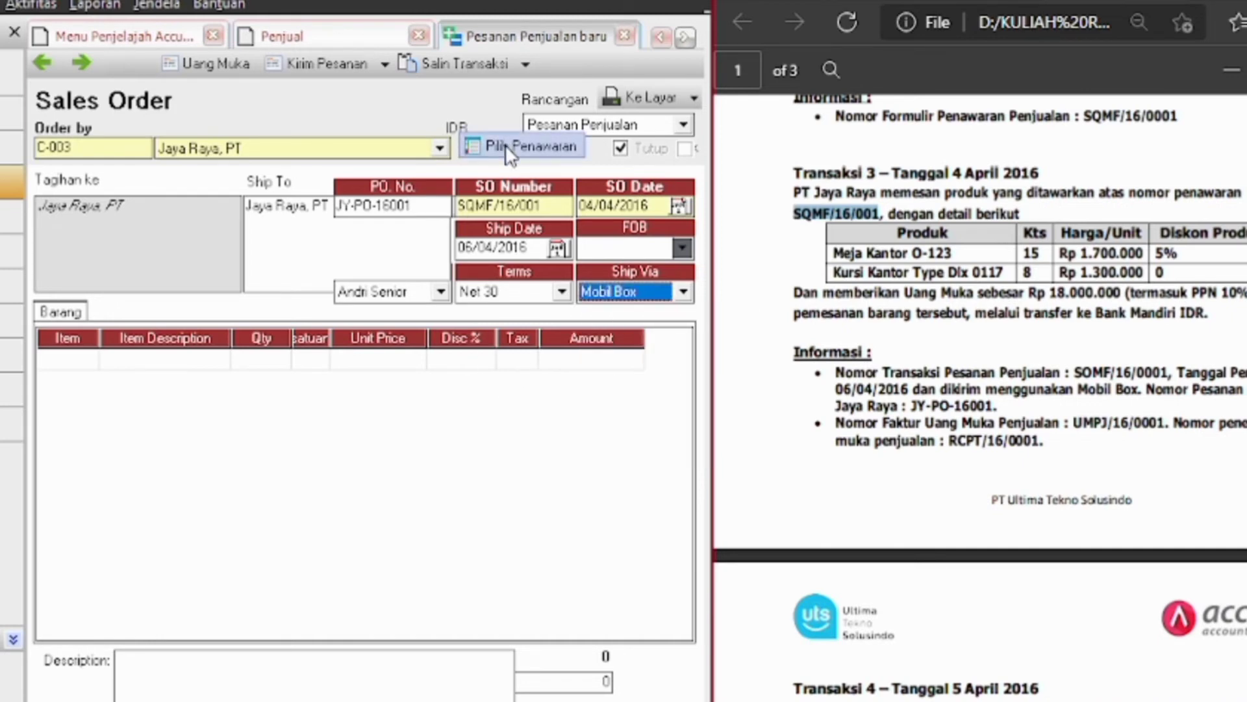
Copy the items of Jaya Raya's quotation SQMF/16/0001 into the sales order
{"action": "left_click", "coordinate": [505, 144]}
{"action": "left_click", "coordinate": [473, 319]}
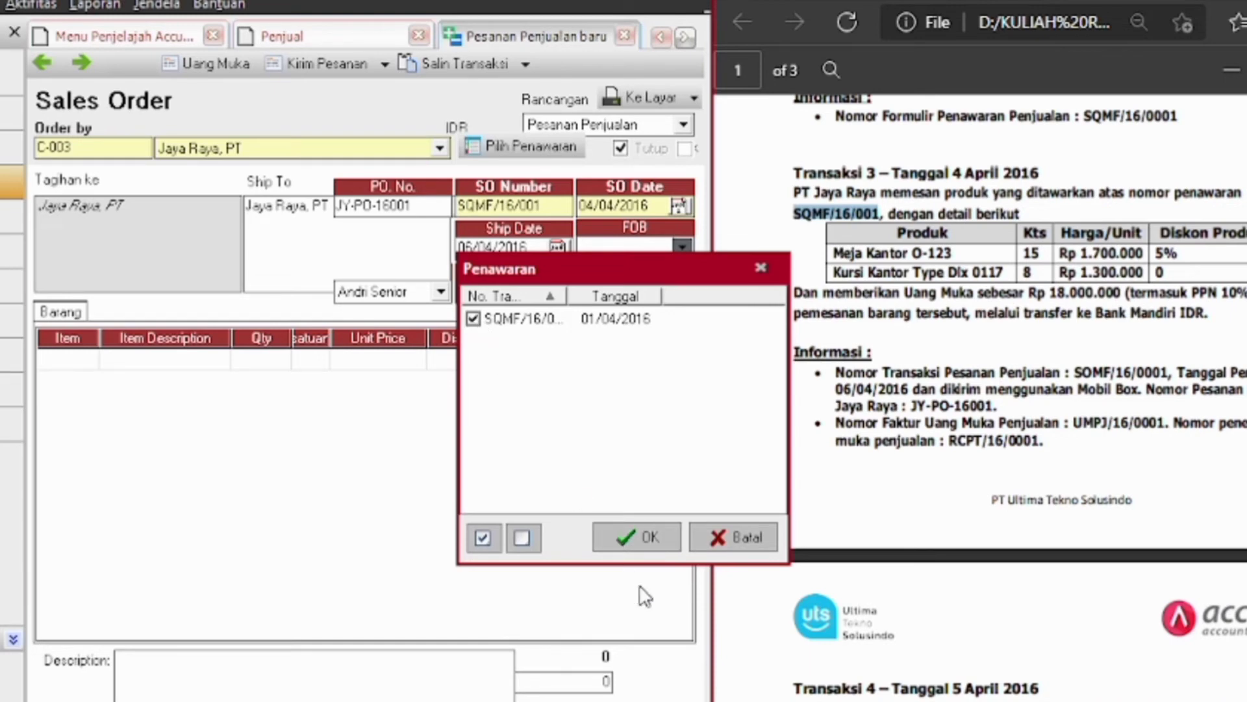
{"action": "left_click", "coordinate": [630, 543]}
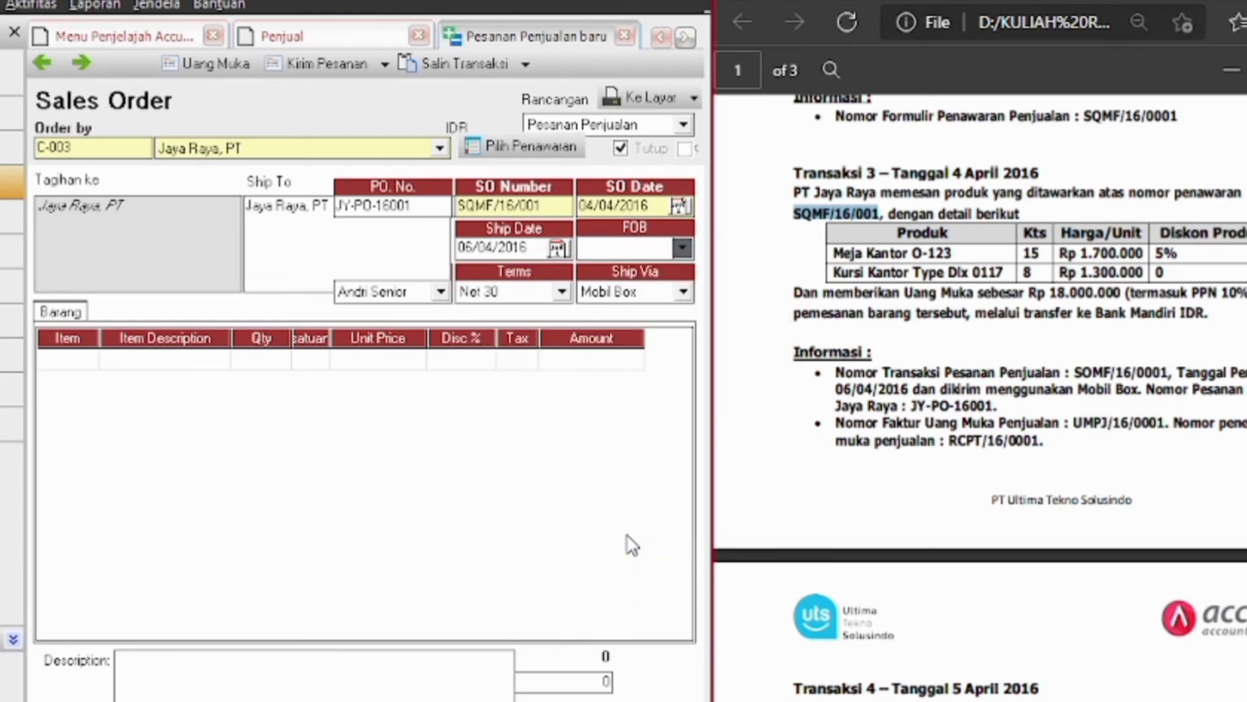
Change the office chairs to quantity 8 with 0% discount and drop the empty third line
{"action": "left_click", "coordinate": [281, 382]}
{"action": "type", "text": "8"}
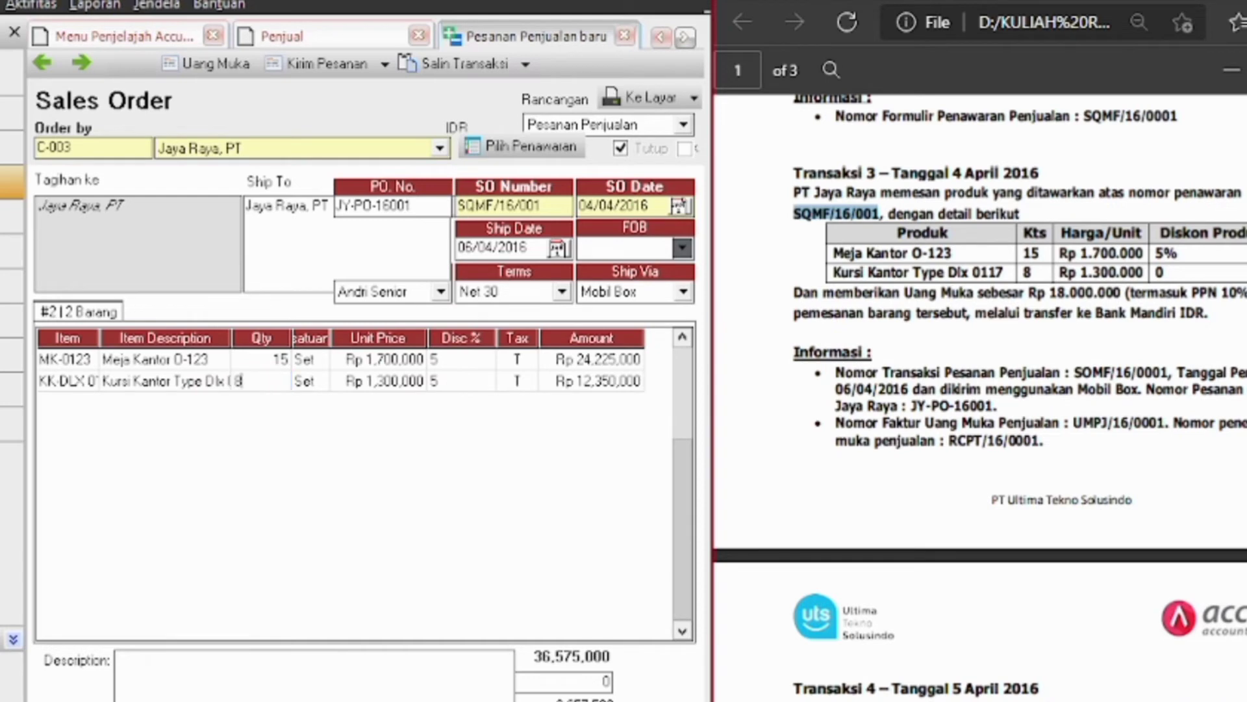
{"action": "left_click", "coordinate": [460, 384]}
{"action": "type", "text": "0"}
{"action": "key", "text": "Tab"}
{"action": "key", "text": "Tab"}
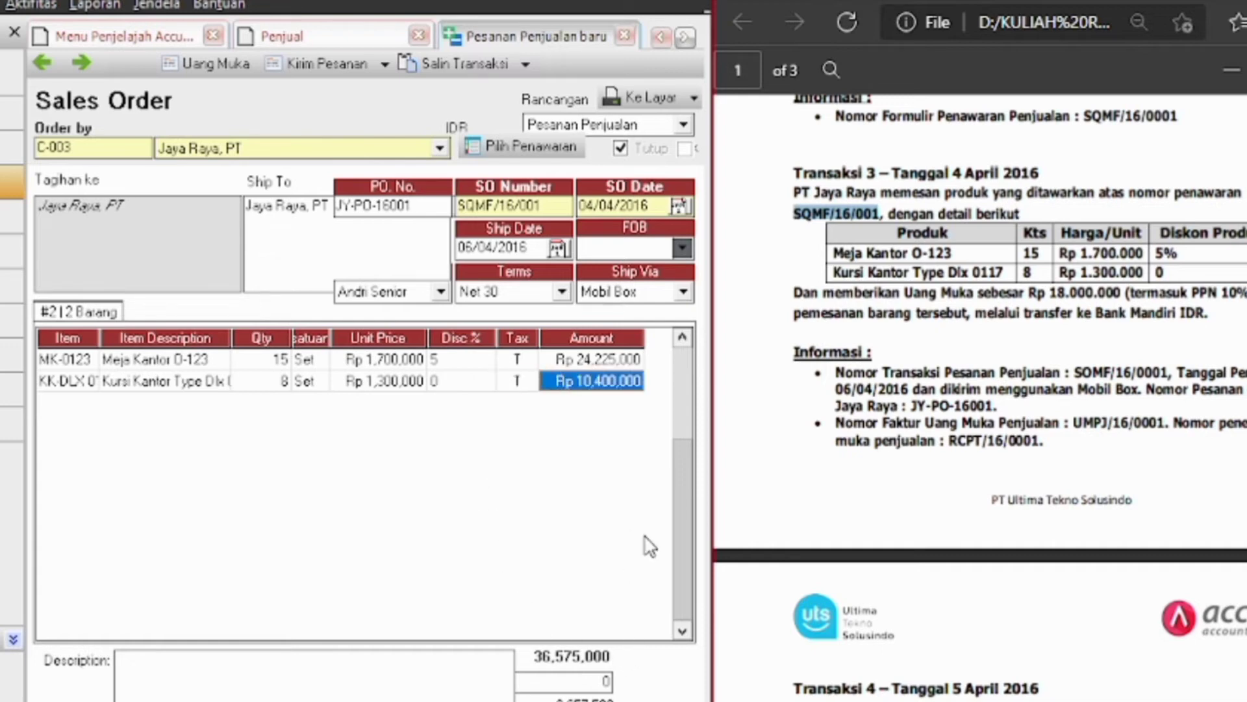
{"action": "key", "text": "Tab"}
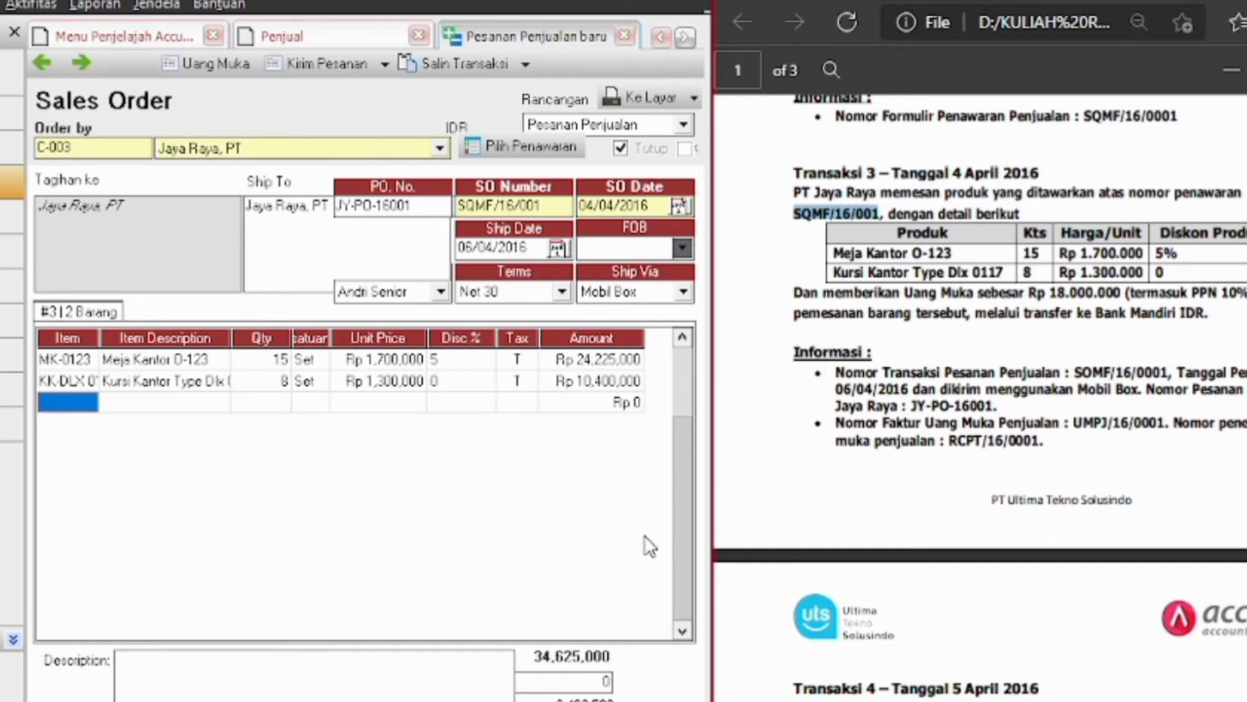
{"action": "left_click", "coordinate": [518, 387]}
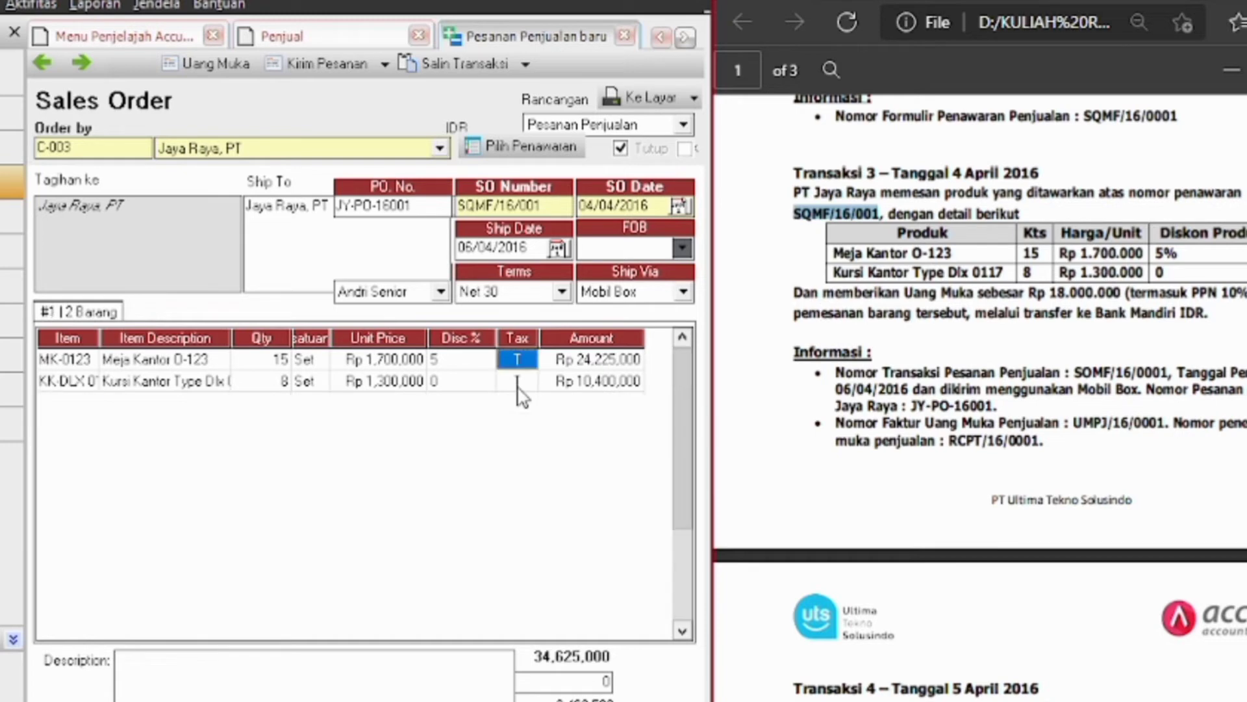
{"action": "left_click", "coordinate": [207, 69]}
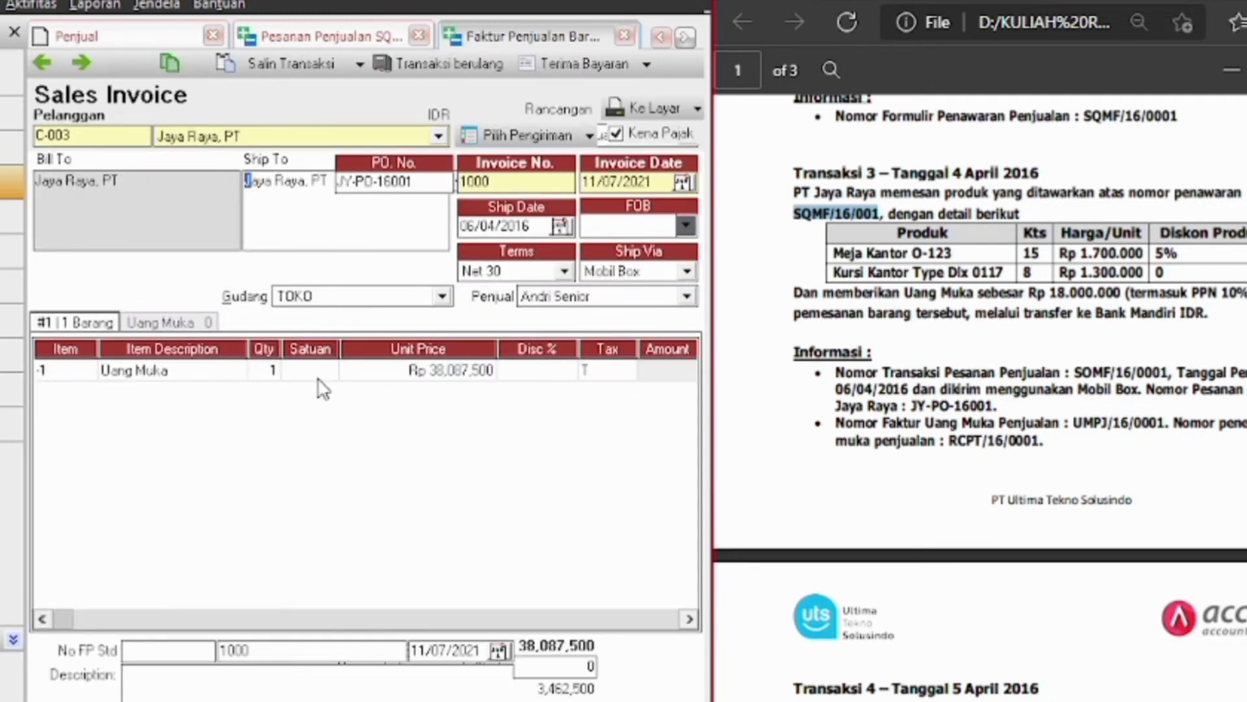
Set the down-payment line's unit price to Rp 18,000,000 and remove the empty second line
{"action": "left_click", "coordinate": [465, 373]}
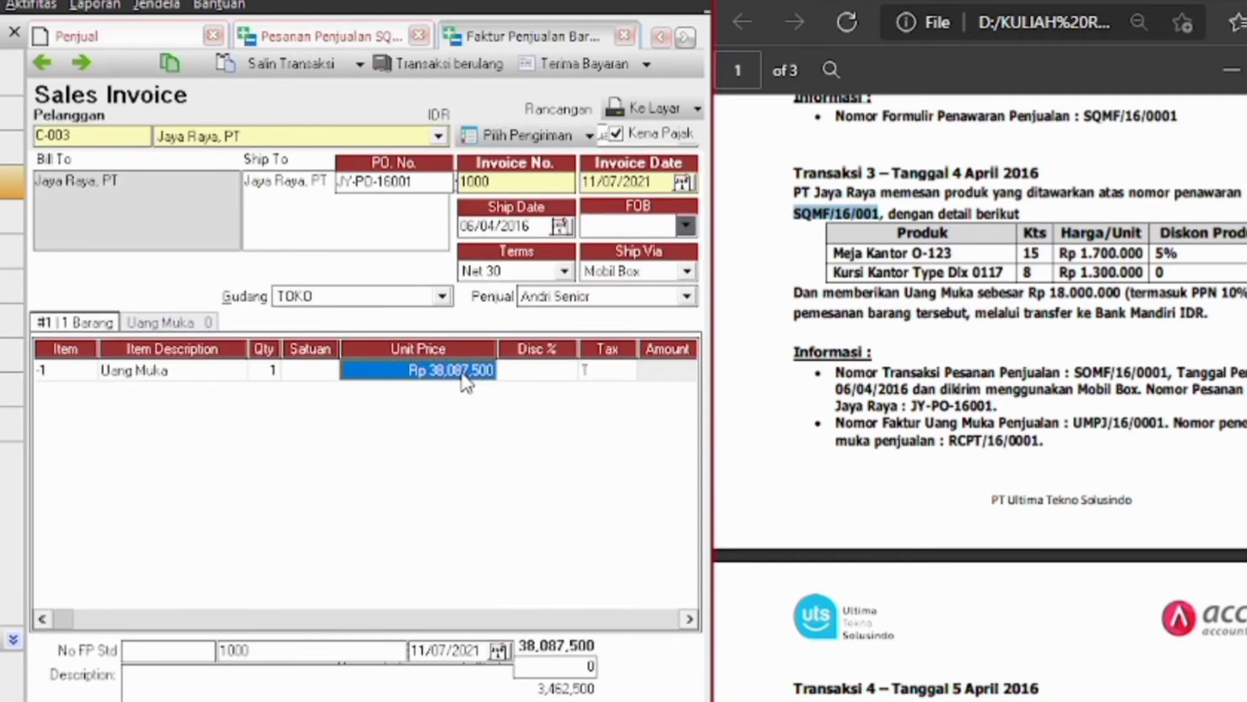
{"action": "key", "text": "BackSpace"}
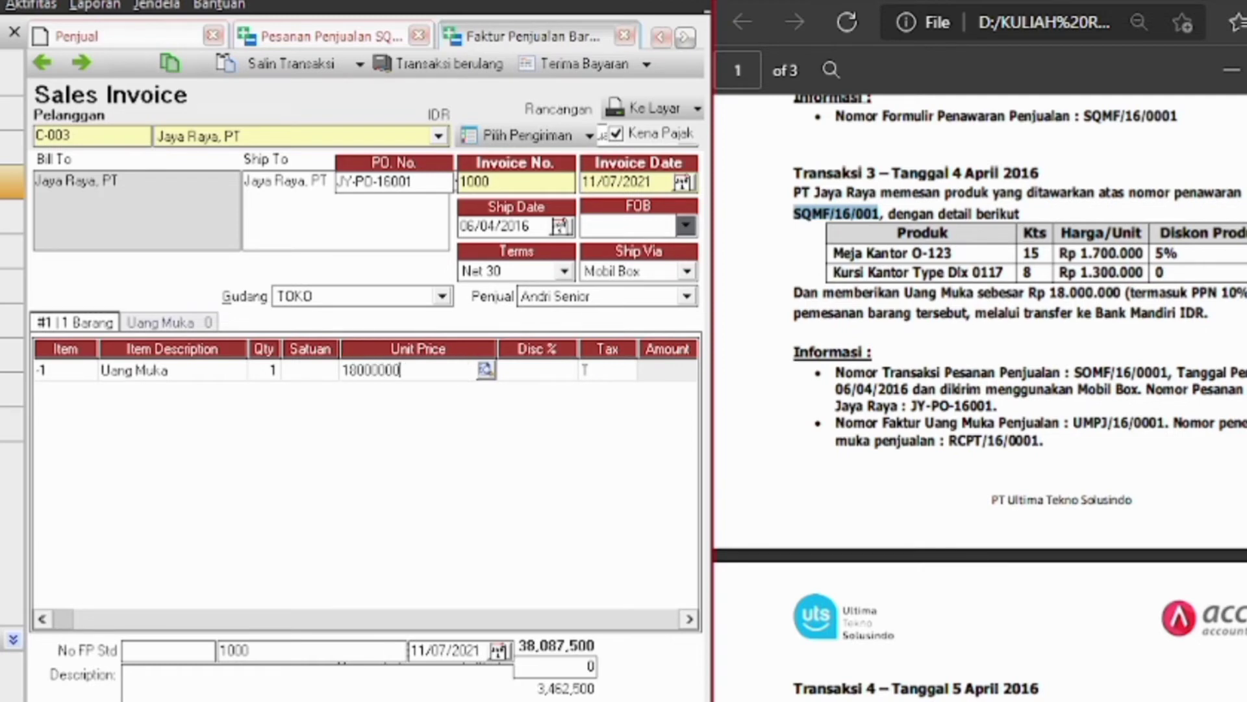
{"action": "key", "text": "Tab"}
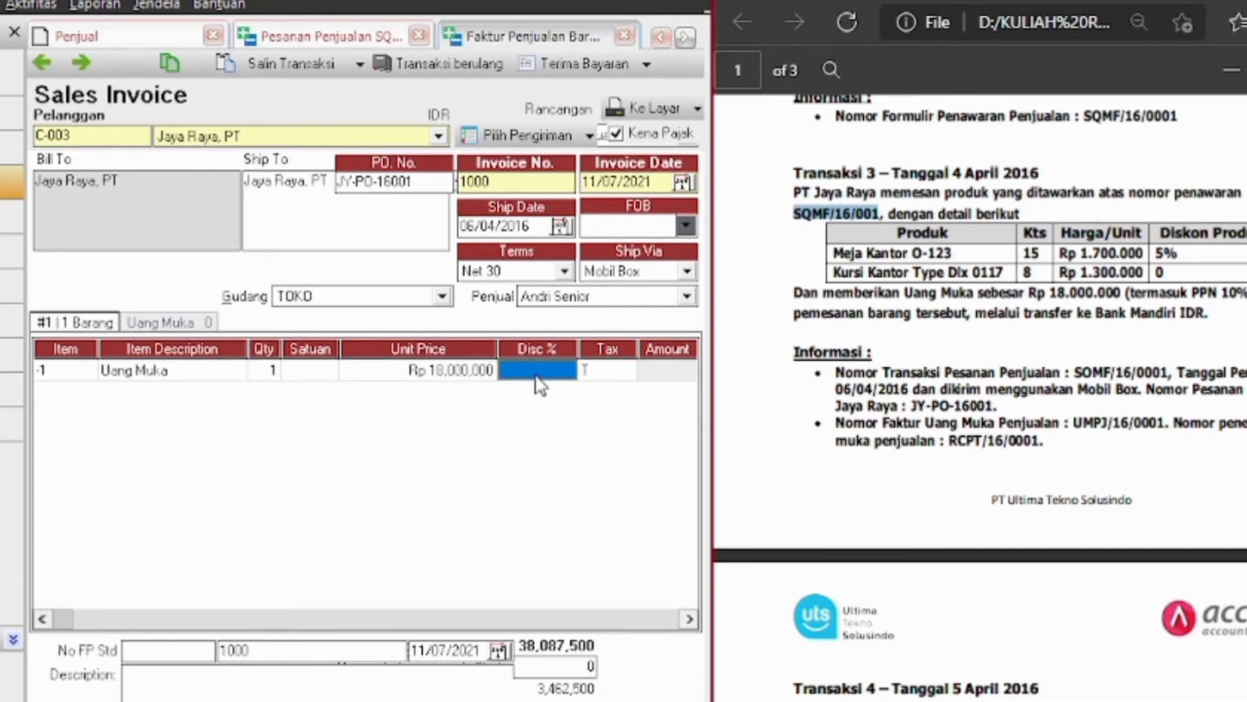
{"action": "key", "text": "Tab"}
{"action": "key", "text": "Tab"}
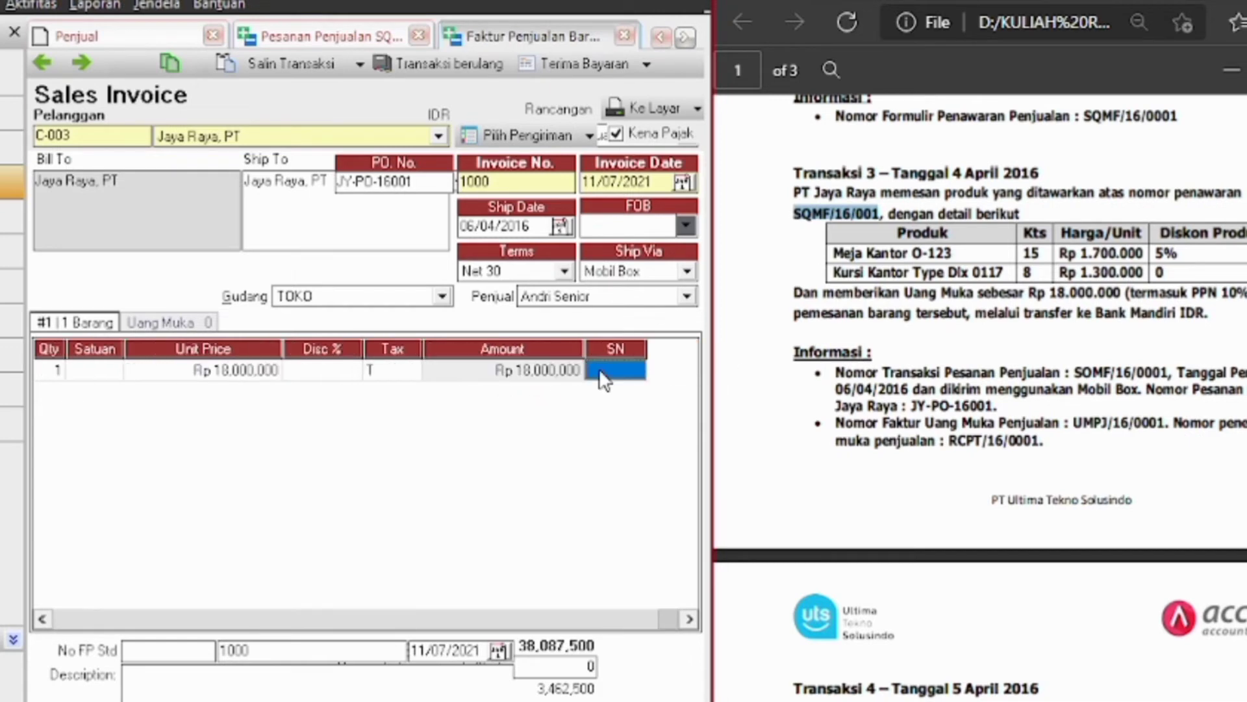
{"action": "key", "text": "Tab"}
{"action": "left_click", "coordinate": [599, 371]}
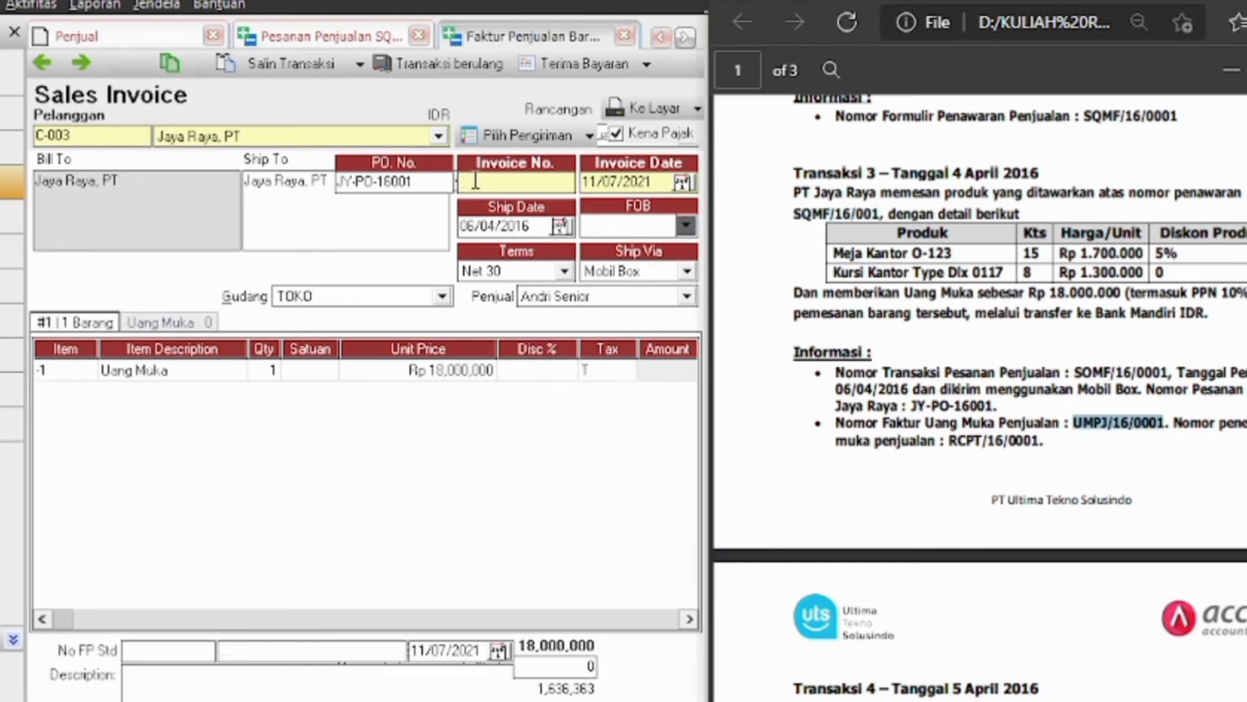
Give the invoice number UMPJ/16/0001 and invoice date 04/04/2016
{"action": "left_click", "coordinate": [476, 181]}
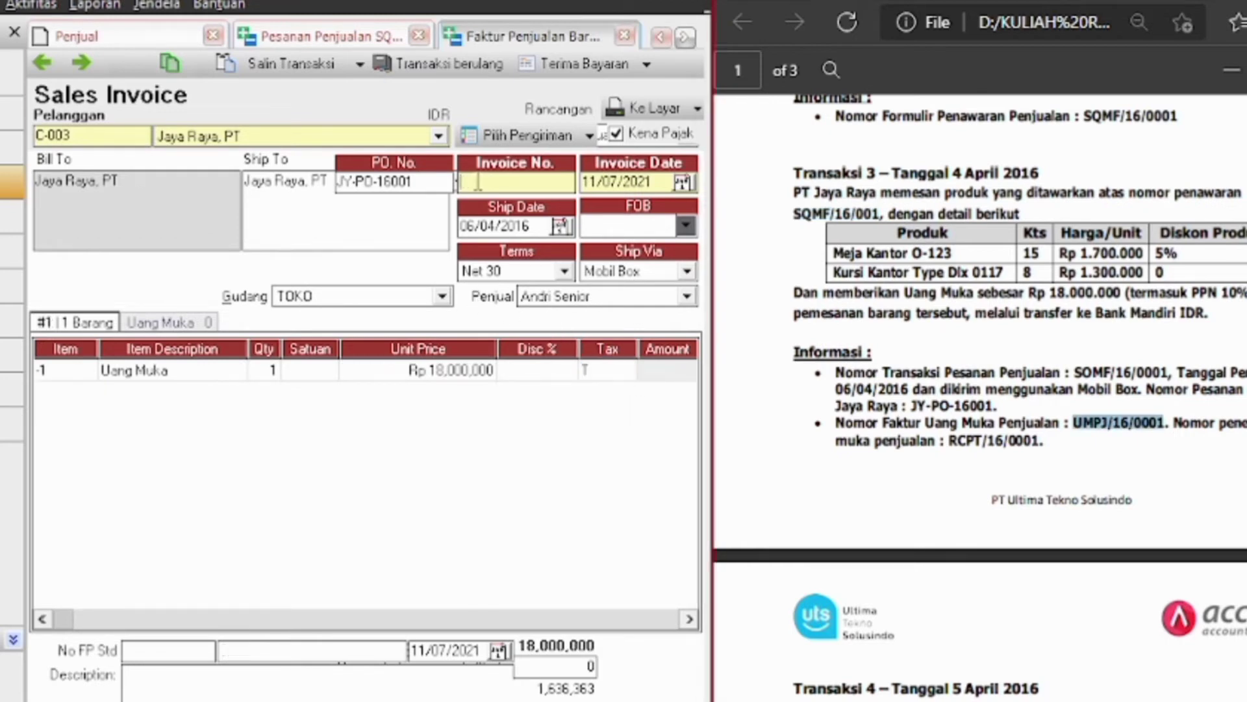
{"action": "type", "text": "UMPJ/16/0001"}
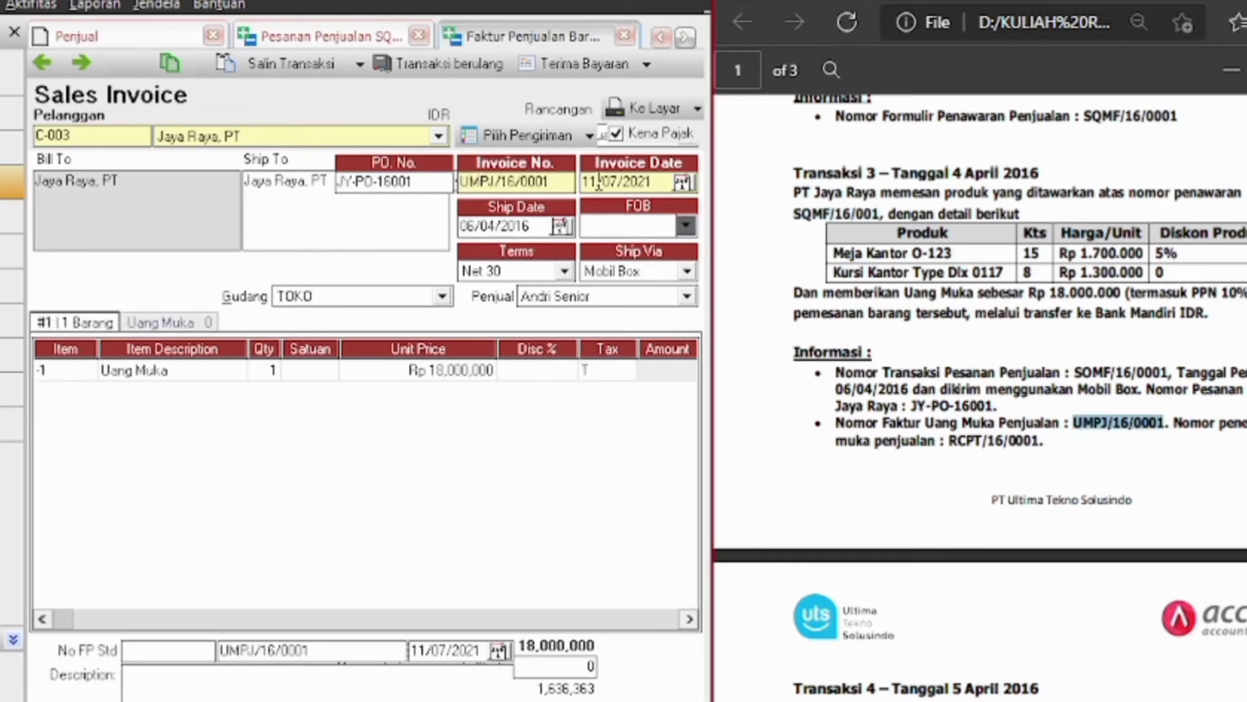
{"action": "left_click", "coordinate": [663, 185]}
{"action": "key", "text": "BackSpace"}
{"action": "key", "text": "BackSpace"}
{"action": "key", "text": "BackSpace"}
{"action": "key", "text": "BackSpace"}
{"action": "key", "text": "BackSpace"}
{"action": "key", "text": "BackSpace"}
{"action": "key", "text": "BackSpace"}
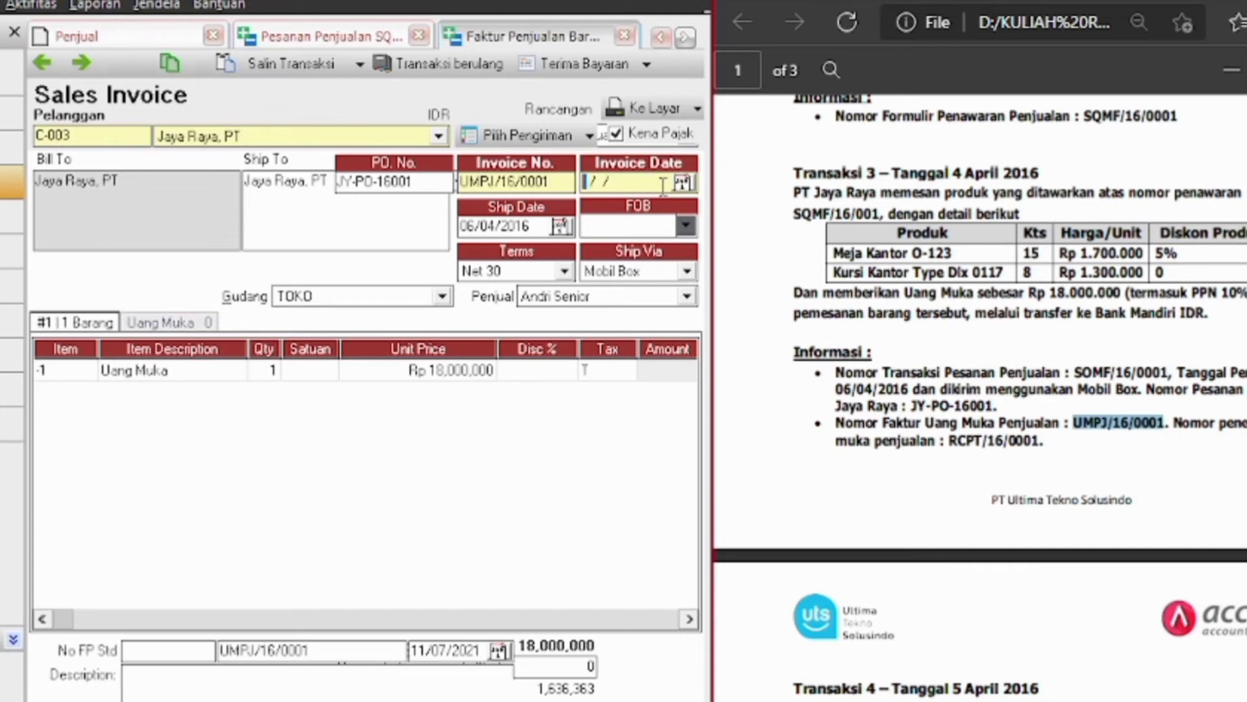
{"action": "type", "text": "04/04/2016"}
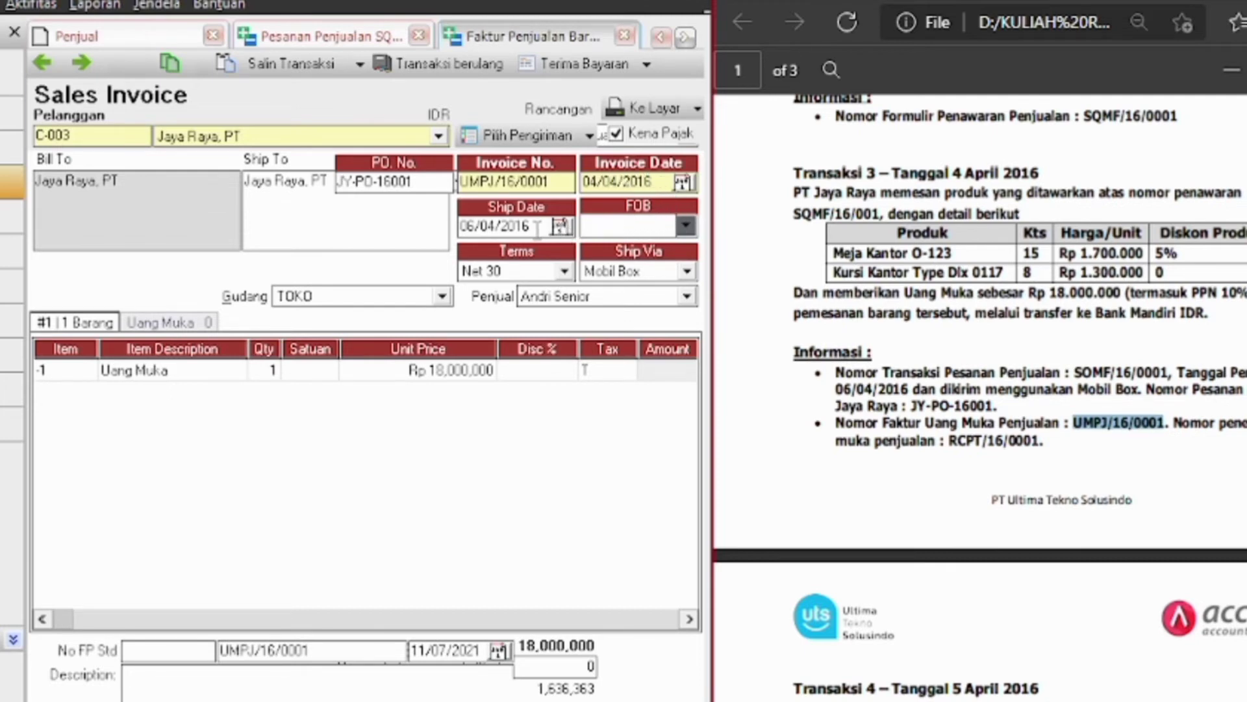
{"action": "left_click", "coordinate": [536, 228]}
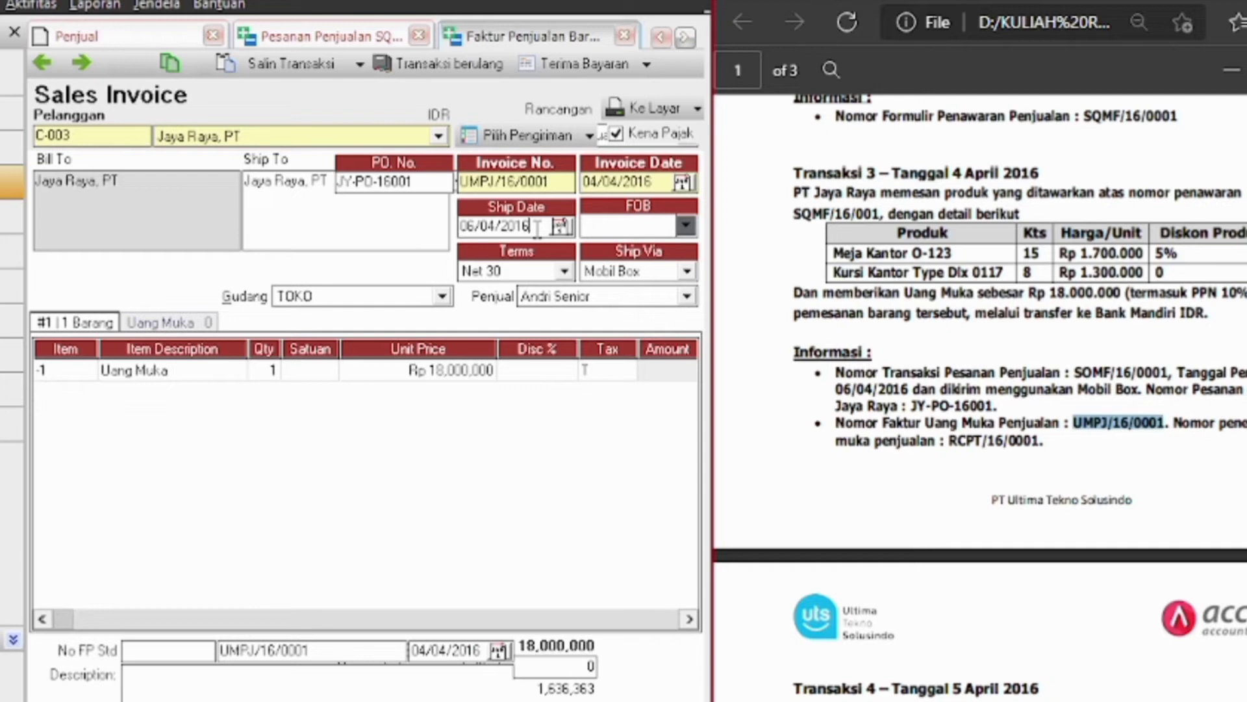
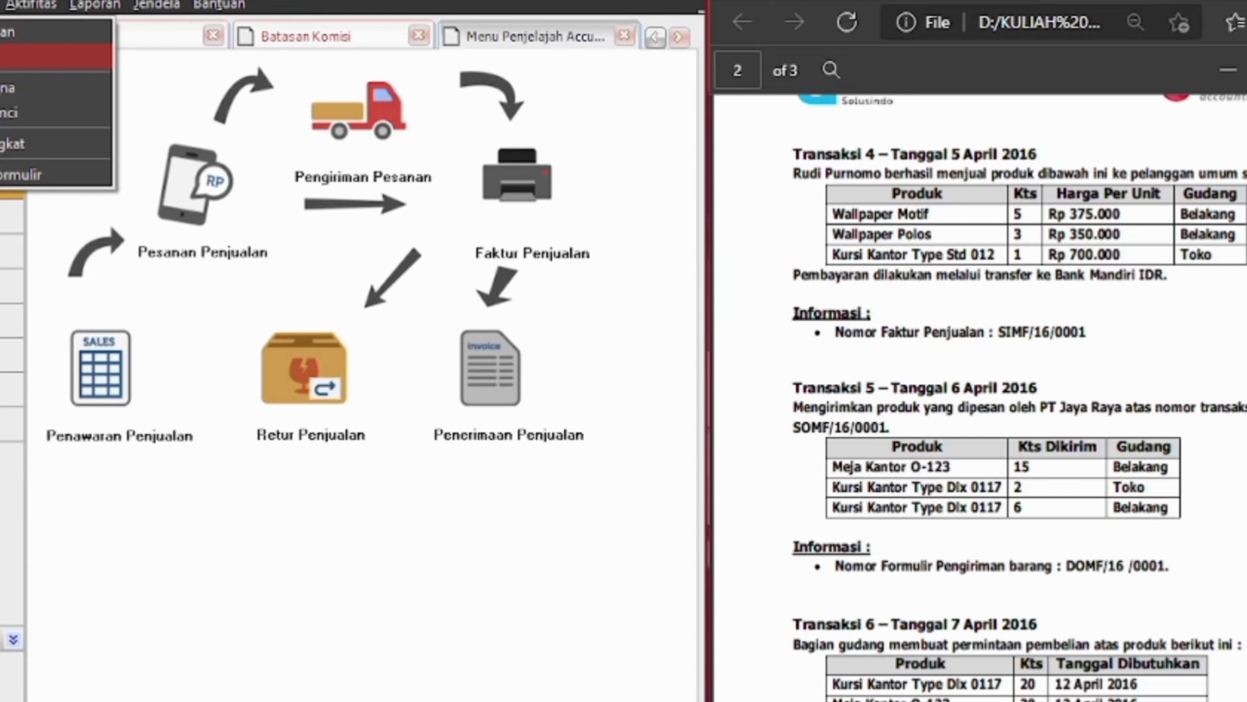
Close the finished customer receipt RCPT/16/0001 form
{"action": "key", "text": "Escape"}
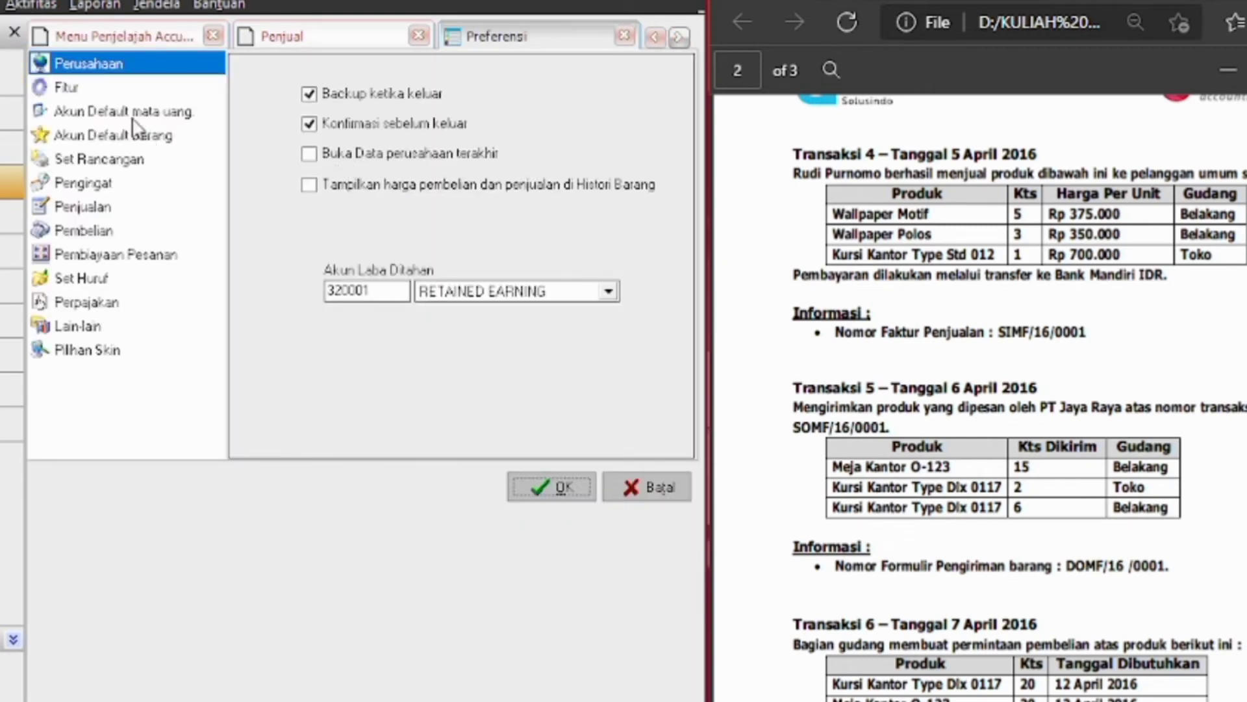
Tick Gudang Per Barang (WPI) in the Fitur preferences and confirm with OK
{"action": "left_click", "coordinate": [76, 88]}
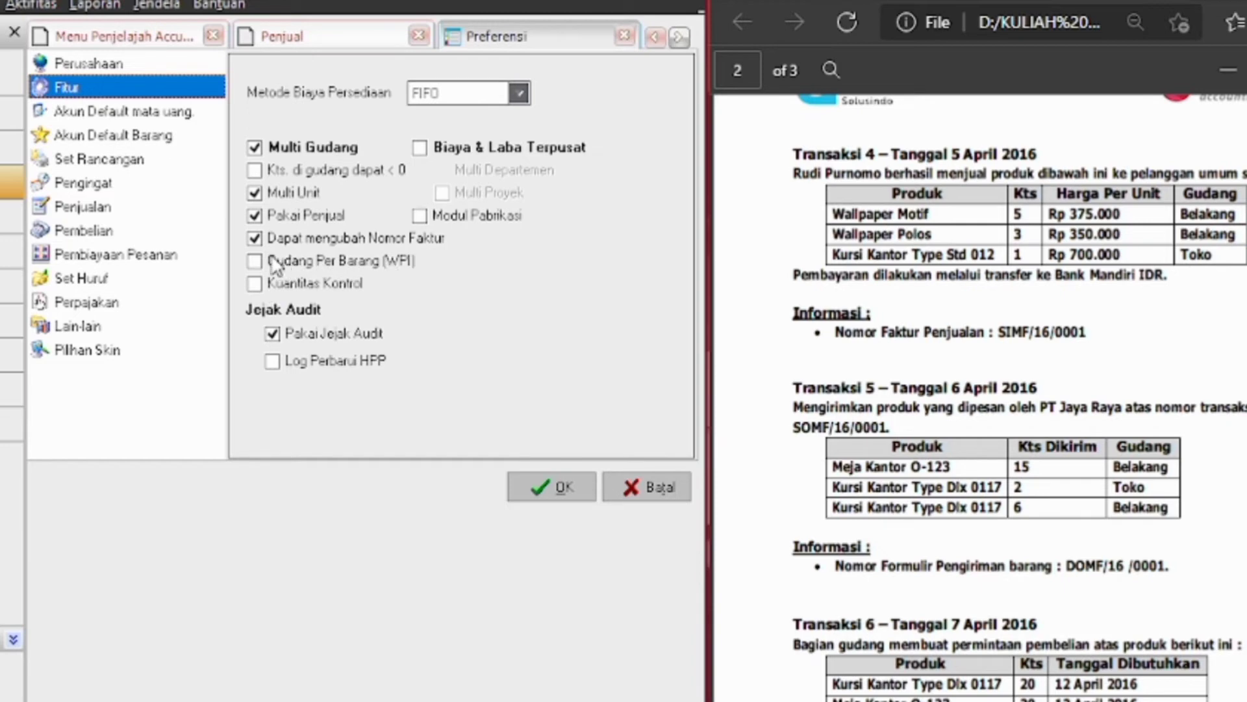
{"action": "left_click", "coordinate": [255, 261]}
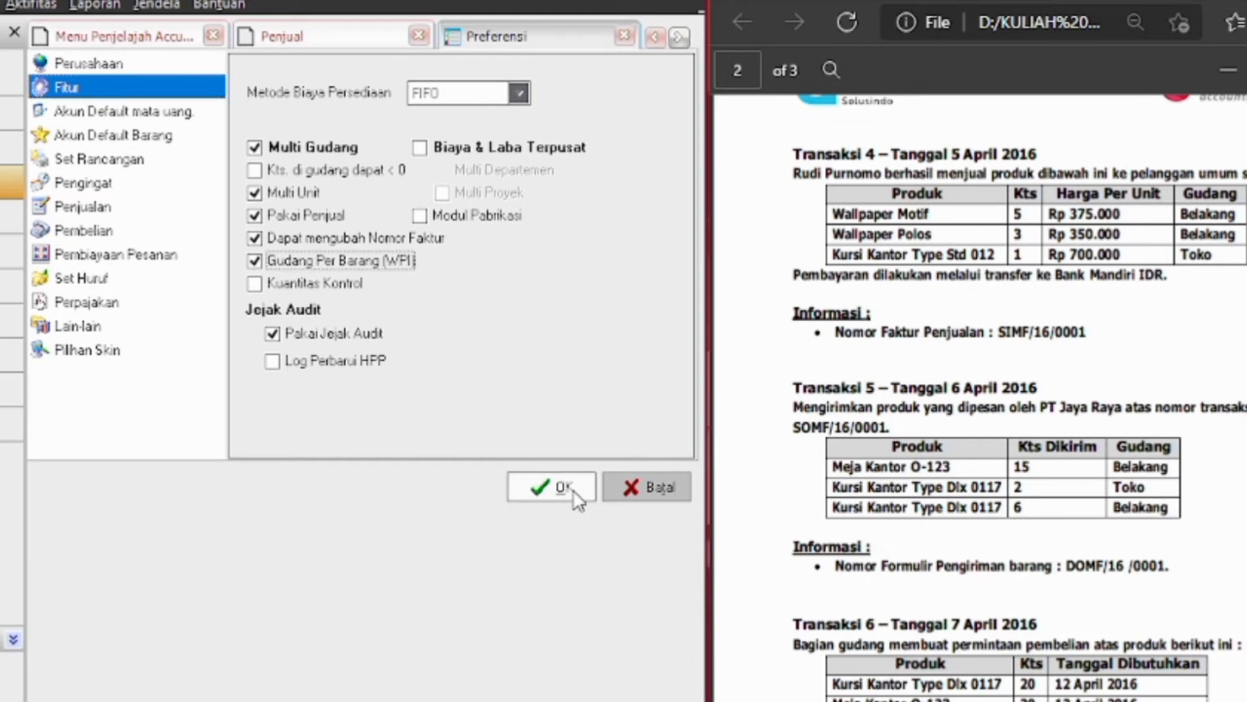
{"action": "left_click", "coordinate": [552, 487]}
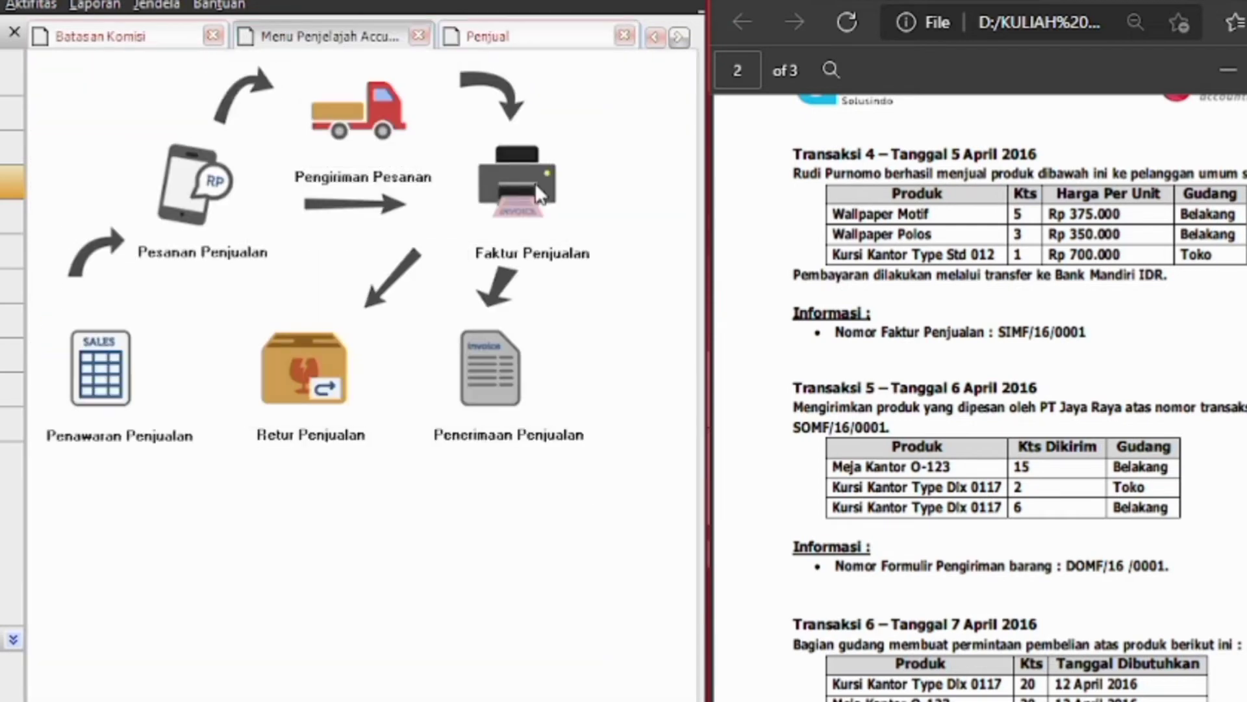
Start sales invoice SIMF/16/0001 dated 05/04/2016, with its customer and salesperson assigned
{"action": "left_click", "coordinate": [537, 184]}
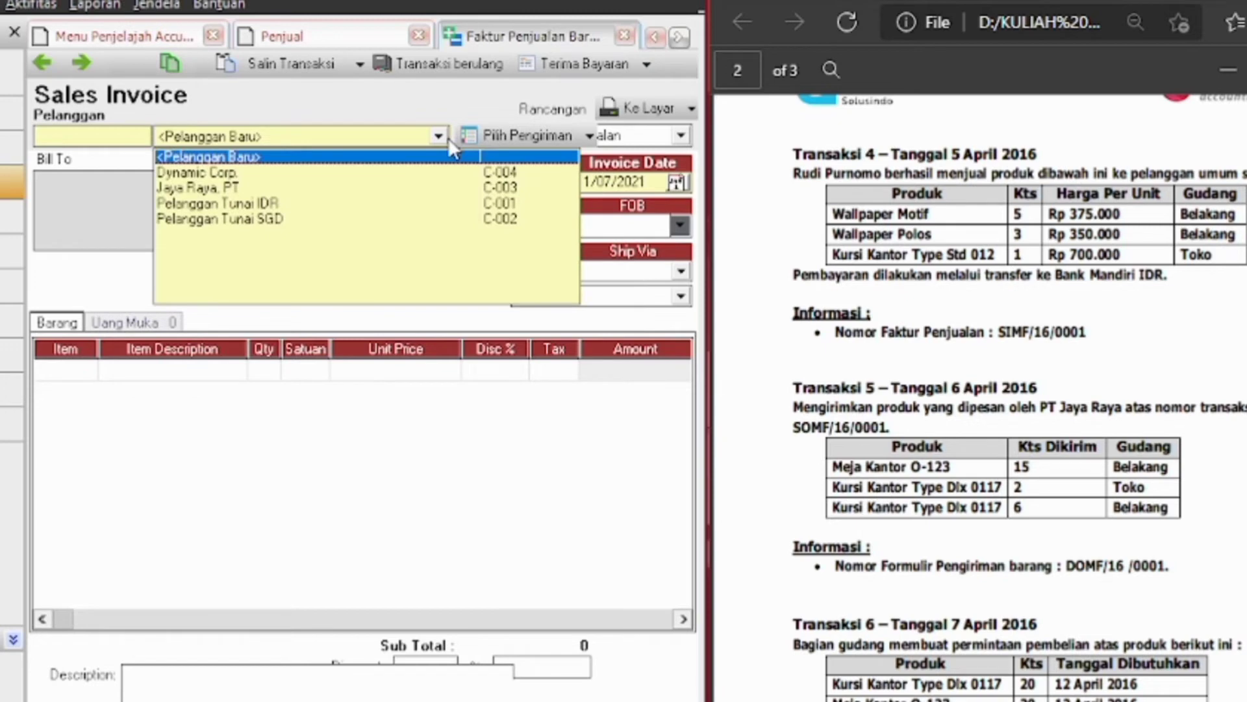
{"action": "left_click", "coordinate": [189, 188]}
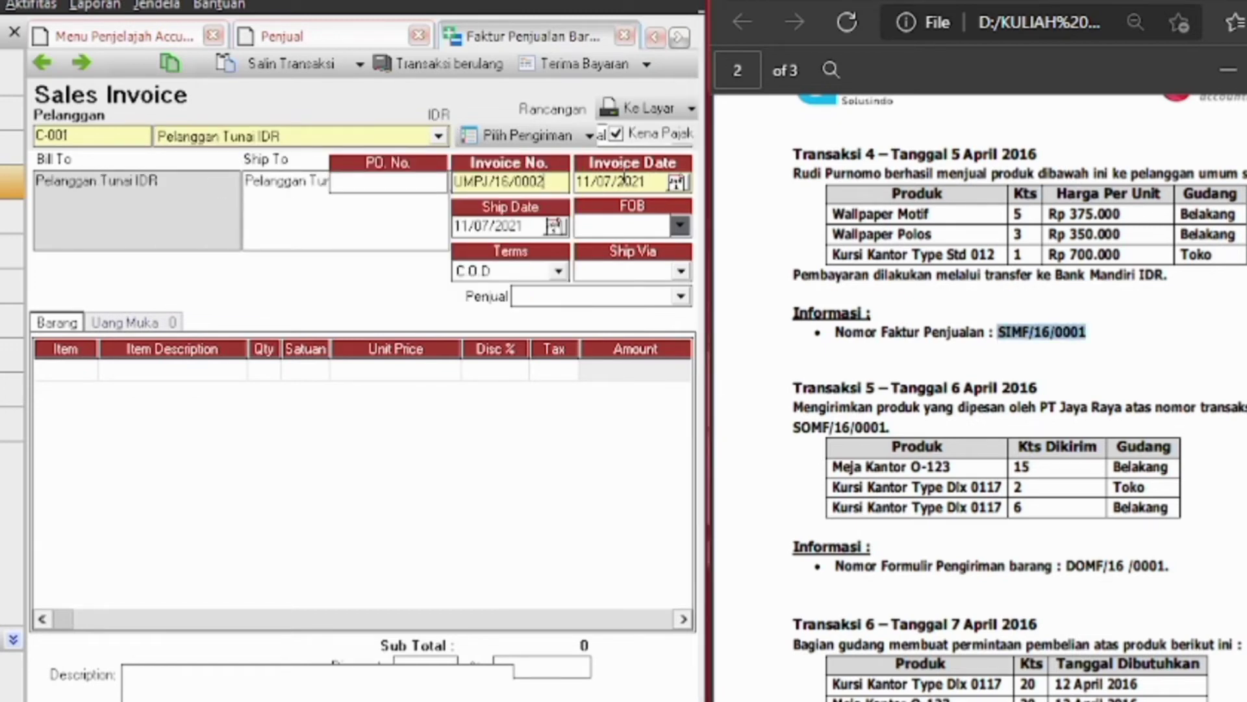
{"action": "left_click_drag", "start_coordinate": [552, 182], "coordinate": [456, 187]}
{"action": "key", "text": "BackSpace"}
{"action": "type", "text": "SIMF/16/0001"}
{"action": "double_click", "coordinate": [654, 182]}
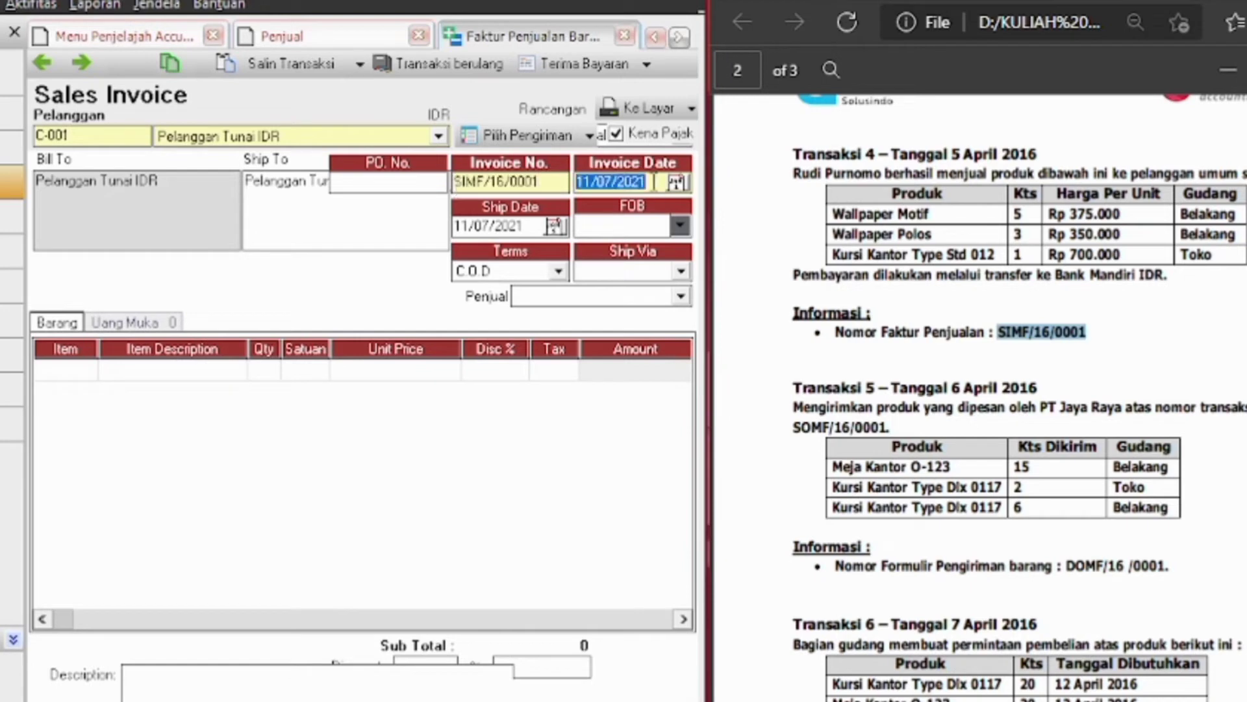
{"action": "type", "text": "05/04/2016"}
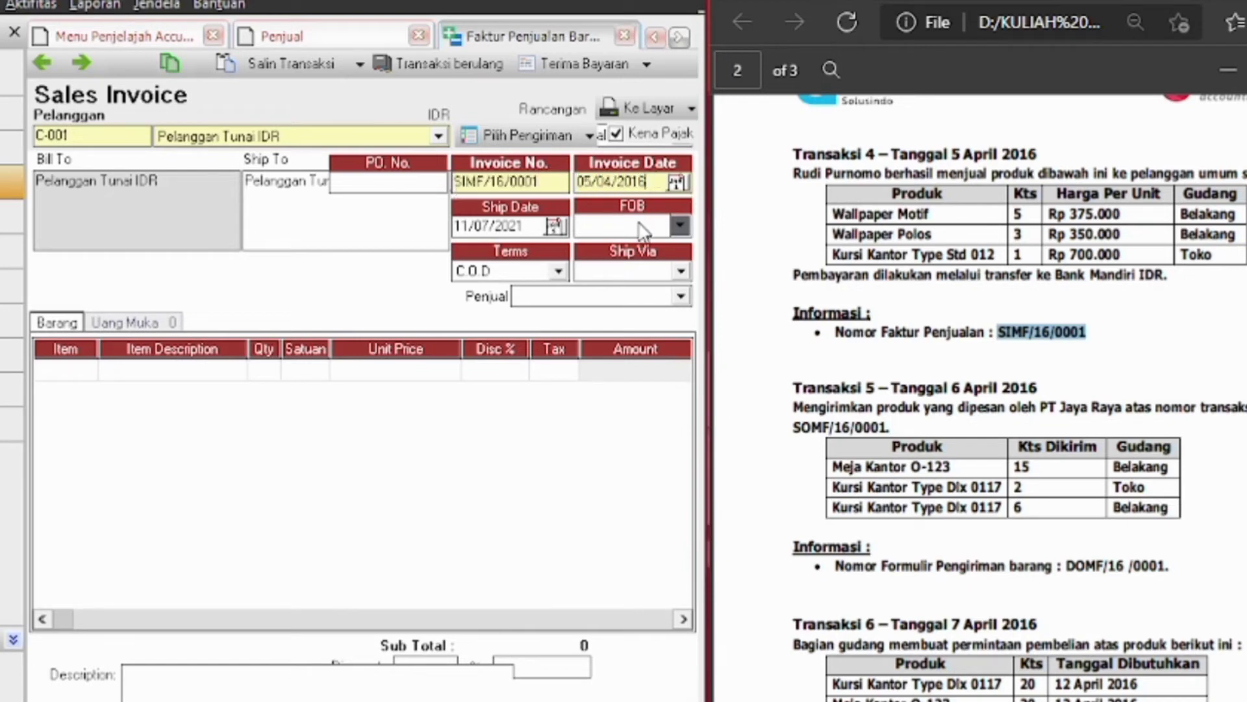
{"action": "double_click", "coordinate": [533, 228]}
{"action": "key", "text": "BackSpace"}
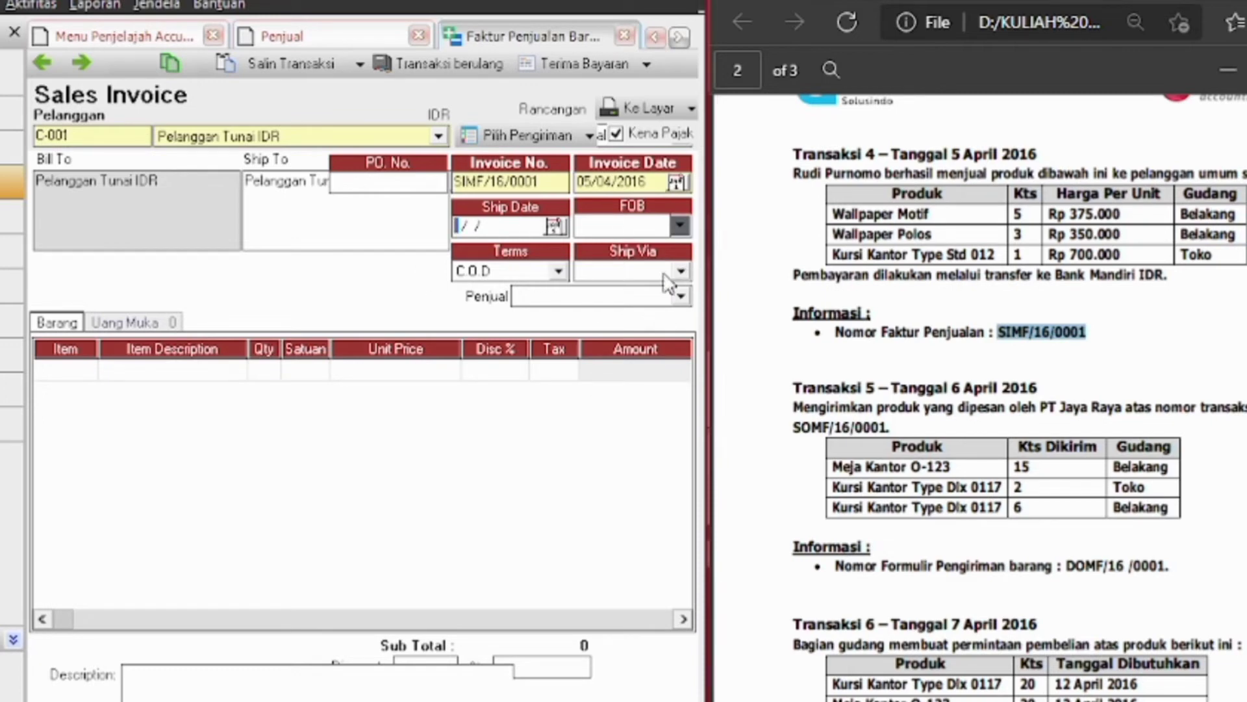
{"action": "left_click", "coordinate": [680, 297]}
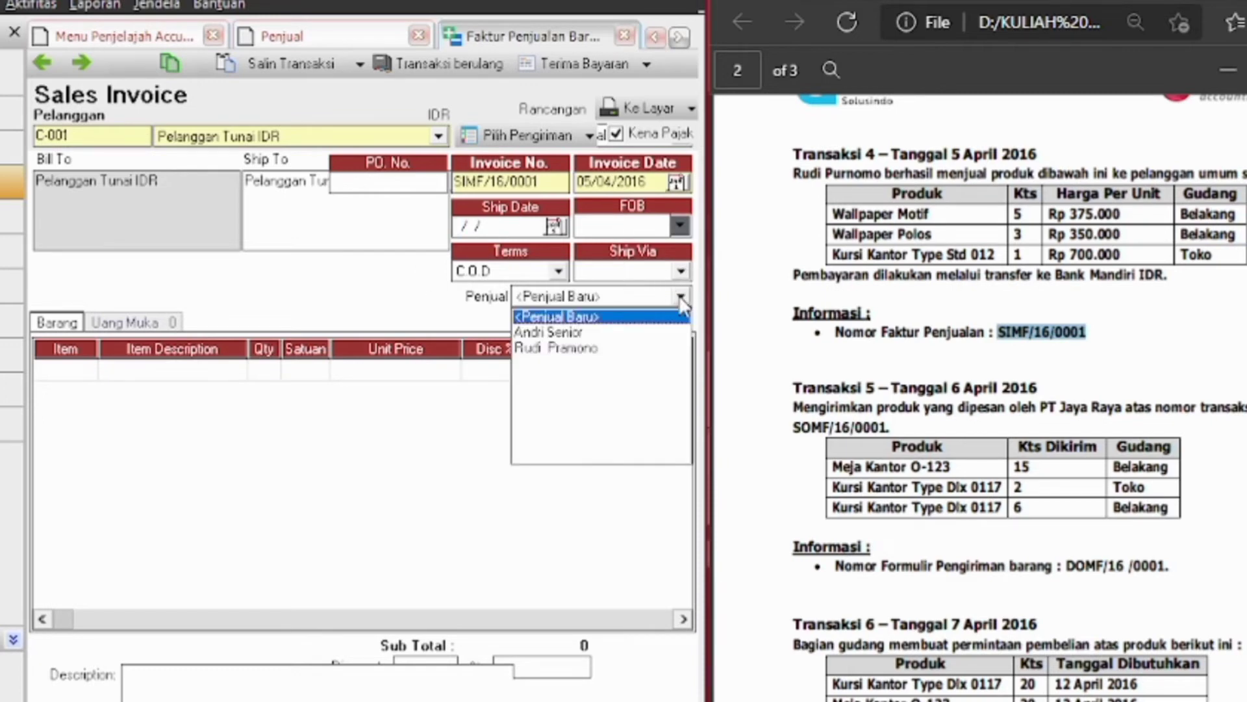
{"action": "left_click", "coordinate": [557, 350]}
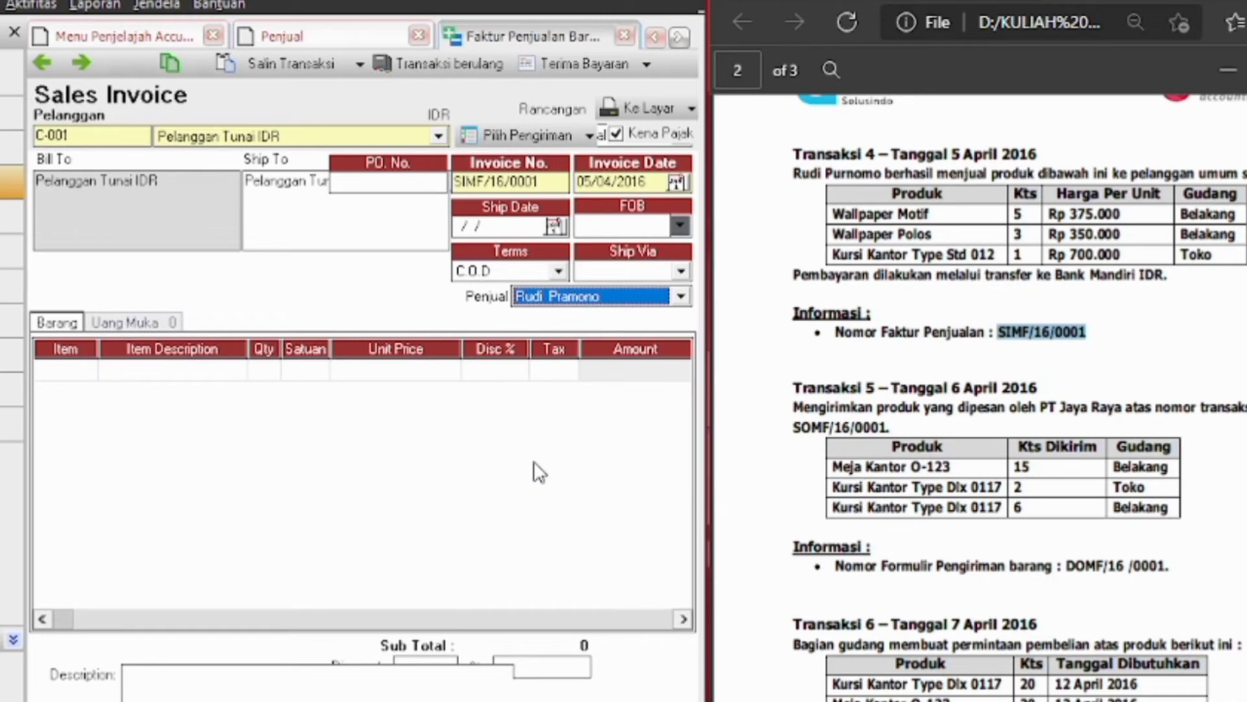
Add Wallpaper Motif at quantity 5 and Wallpaper Polos at quantity 3
{"action": "left_click", "coordinate": [88, 373]}
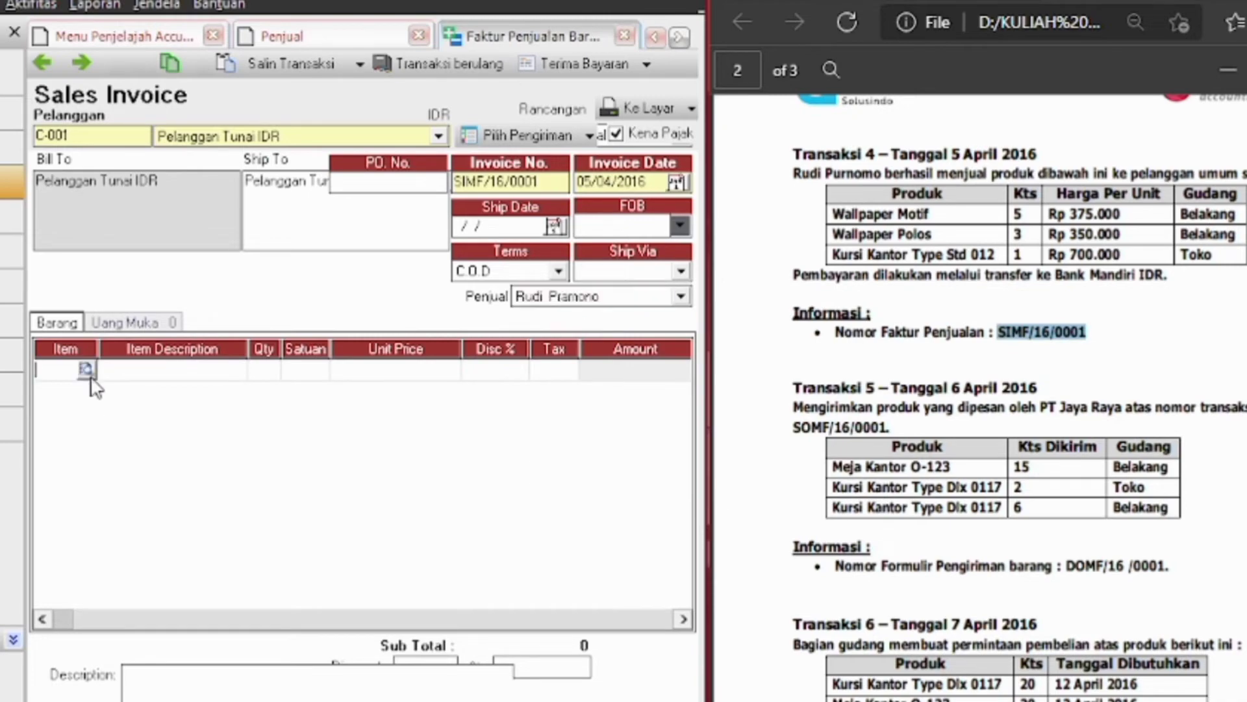
{"action": "left_click", "coordinate": [87, 370]}
{"action": "left_click_drag", "start_coordinate": [695, 141], "coordinate": [437, 133]}
{"action": "scroll", "coordinate": [779, 454], "scroll_direction": "up", "scroll_amount": 1}
{"action": "double_click", "coordinate": [315, 387]}
{"action": "key", "text": "Tab"}
{"action": "type", "text": "5"}
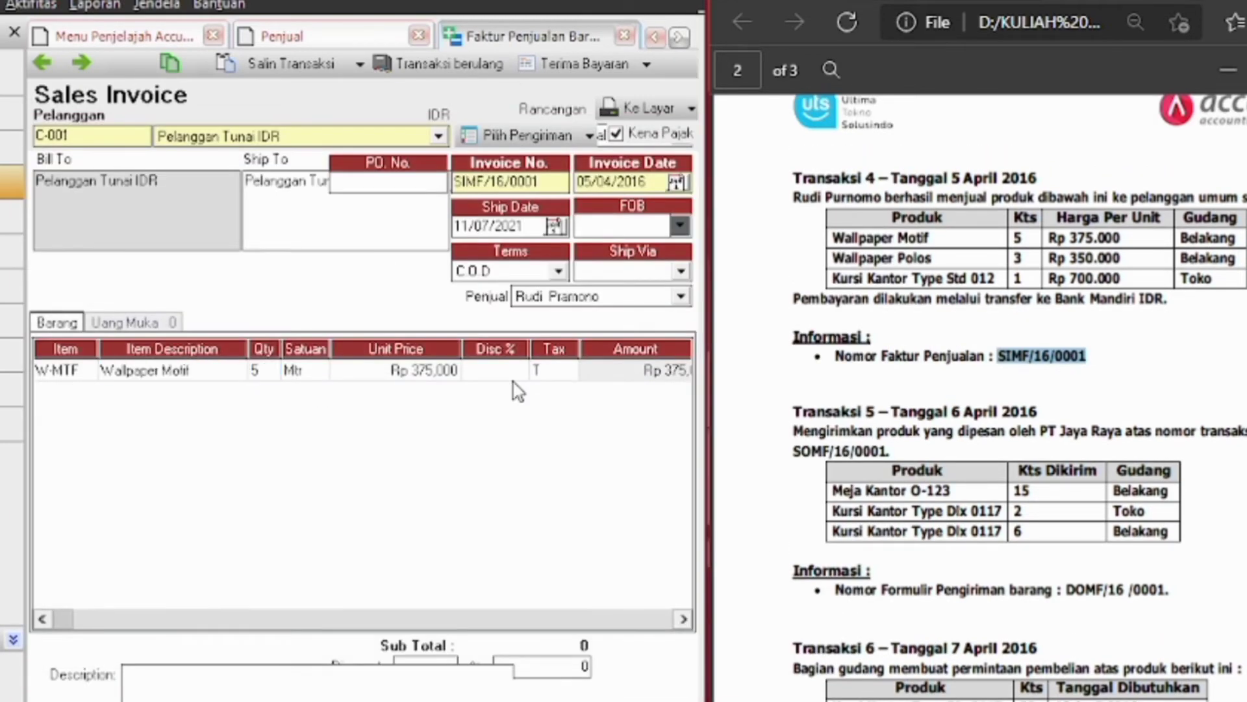
{"action": "key", "text": "Tab"}
{"action": "key", "text": "Tab"}
{"action": "key", "text": "Tab"}
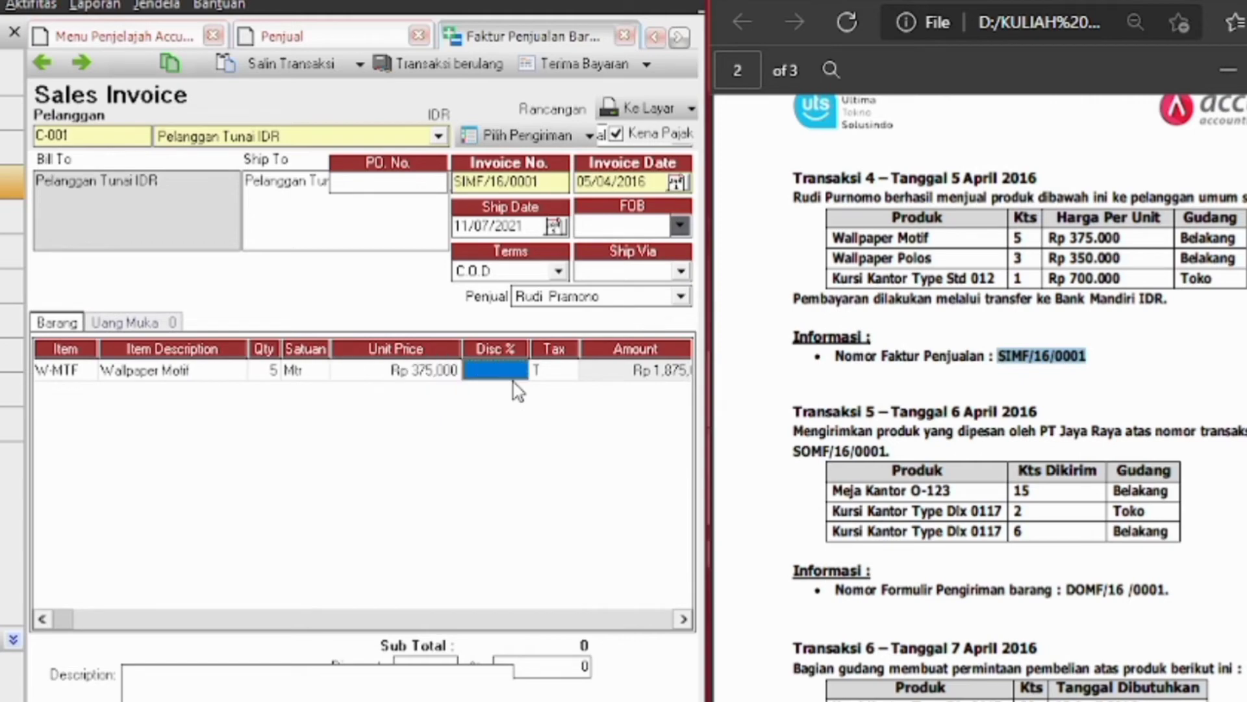
{"action": "key", "text": "Tab"}
{"action": "key", "text": "Tab"}
{"action": "key", "text": "Tab"}
{"action": "key", "text": "Tab"}
{"action": "left_click", "coordinate": [86, 392]}
{"action": "left_click", "coordinate": [86, 393]}
{"action": "left_click_drag", "start_coordinate": [578, 140], "coordinate": [419, 142]}
{"action": "double_click", "coordinate": [411, 414]}
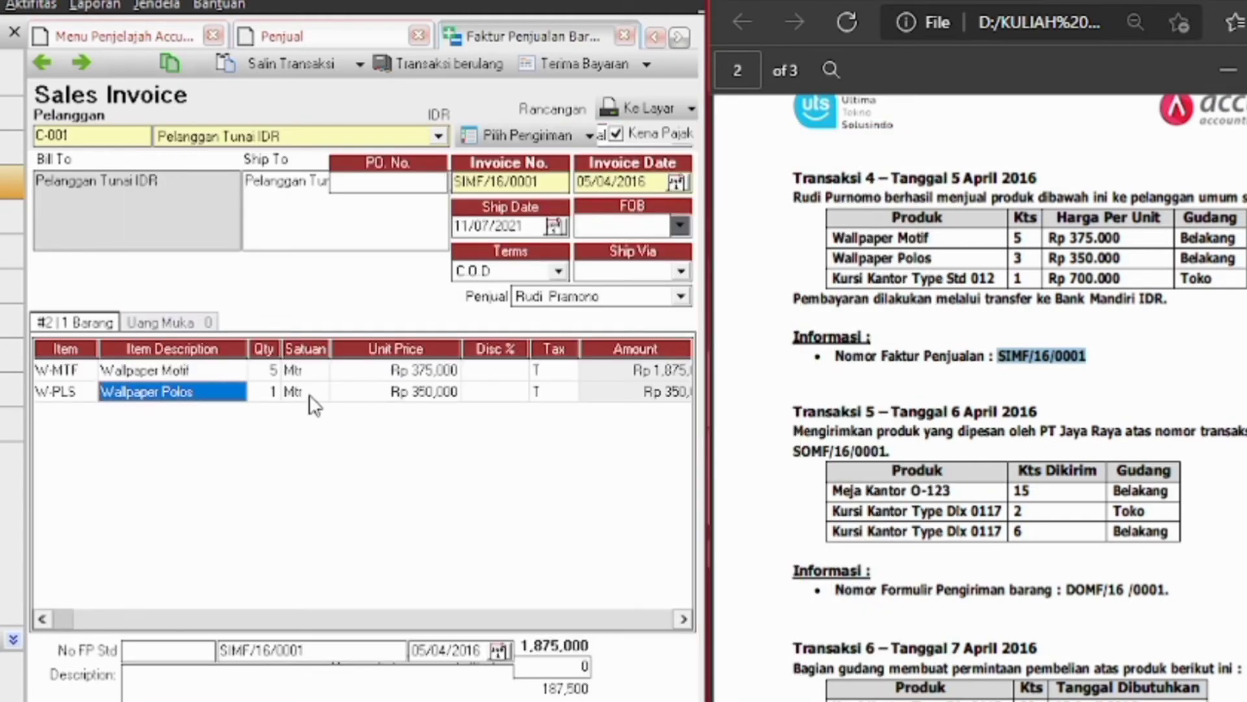
{"action": "left_click", "coordinate": [682, 619]}
{"action": "left_click", "coordinate": [682, 619]}
{"action": "left_click", "coordinate": [682, 619]}
{"action": "left_click_drag", "start_coordinate": [665, 619], "coordinate": [464, 619]}
{"action": "left_click", "coordinate": [48, 394]}
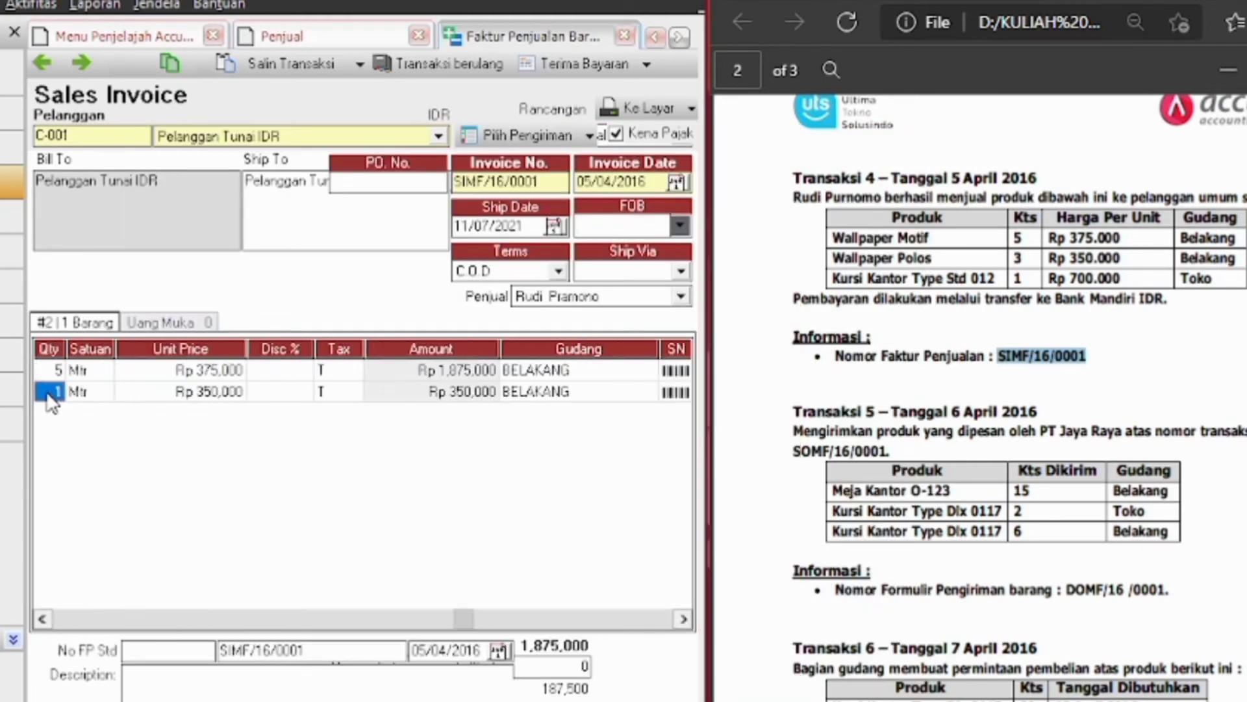
{"action": "type", "text": "3"}
{"action": "key", "text": "Tab"}
{"action": "key", "text": "Tab"}
{"action": "key", "text": "Tab"}
{"action": "key", "text": "Tab"}
{"action": "key", "text": "Tab"}
{"action": "key", "text": "Tab"}
{"action": "key", "text": "Tab"}
Add Kursi Kantor Type Std 012 with its warehouse, then save and open Terima Bayaran
{"action": "left_click", "coordinate": [86, 413]}
{"action": "left_click", "coordinate": [86, 414]}
{"action": "left_click_drag", "start_coordinate": [610, 125], "coordinate": [361, 104]}
{"action": "double_click", "coordinate": [336, 275]}
{"action": "key", "text": "Tab"}
{"action": "key", "text": "Tab"}
{"action": "key", "text": "Tab"}
{"action": "key", "text": "Tab"}
{"action": "key", "text": "Tab"}
{"action": "key", "text": "Tab"}
{"action": "left_click", "coordinate": [651, 416]}
{"action": "left_click", "coordinate": [650, 415]}
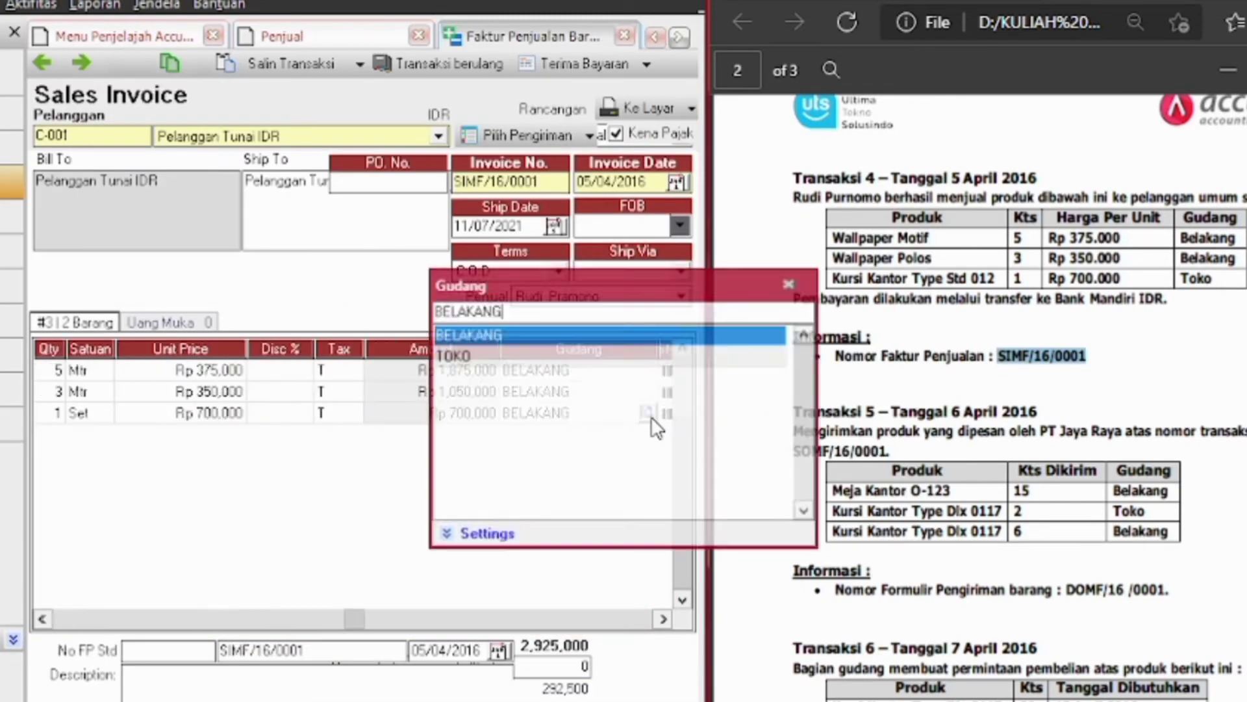
{"action": "key", "text": "Return"}
{"action": "left_click", "coordinate": [584, 64]}
{"action": "double_click", "coordinate": [583, 202]}
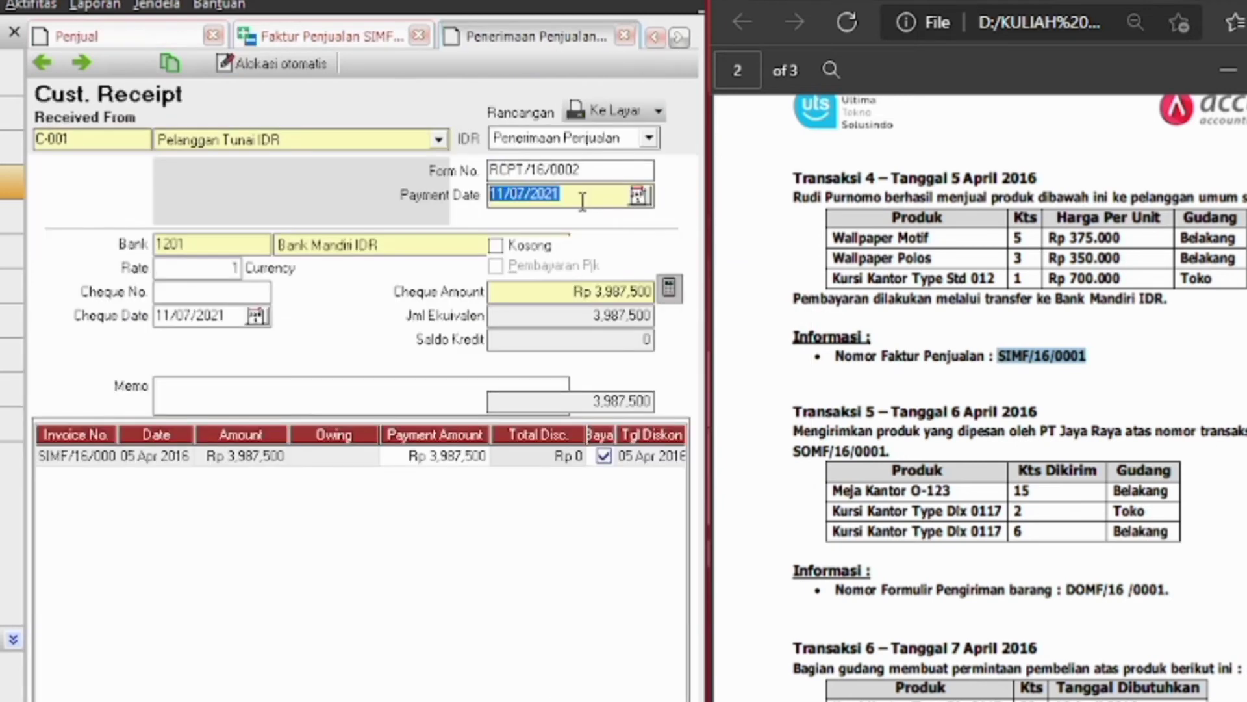
Set the receipt's payment date and cheque date to 05/04/2016
{"action": "key", "text": "BackSpace"}
{"action": "type", "text": "05/04/"}
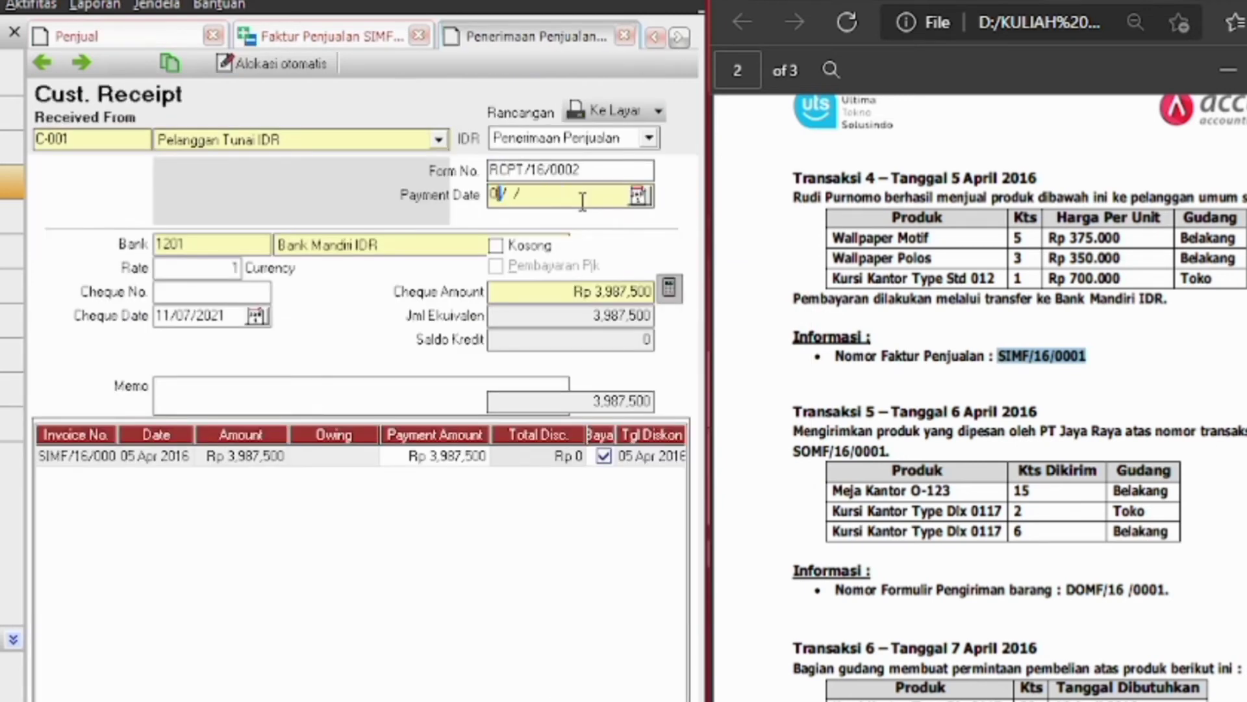
{"action": "type", "text": "2016"}
{"action": "double_click", "coordinate": [232, 316]}
{"action": "key", "text": "BackSpace"}
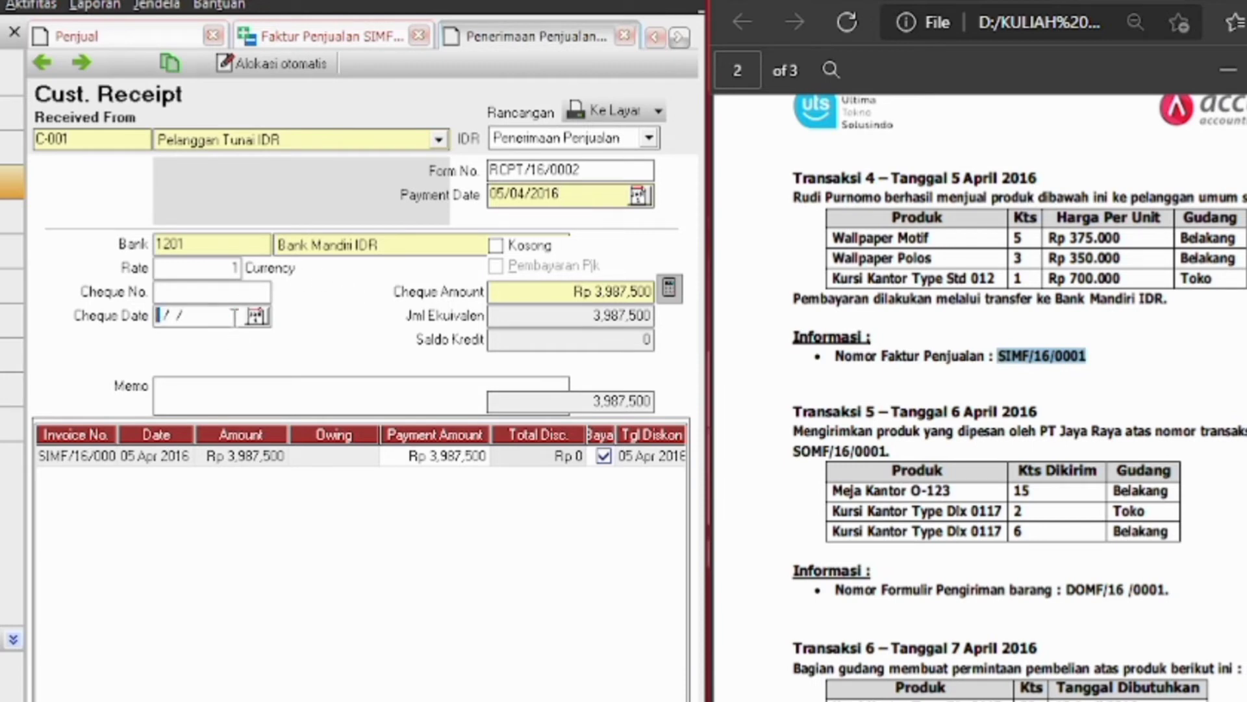
{"action": "type", "text": "05/04/2016"}
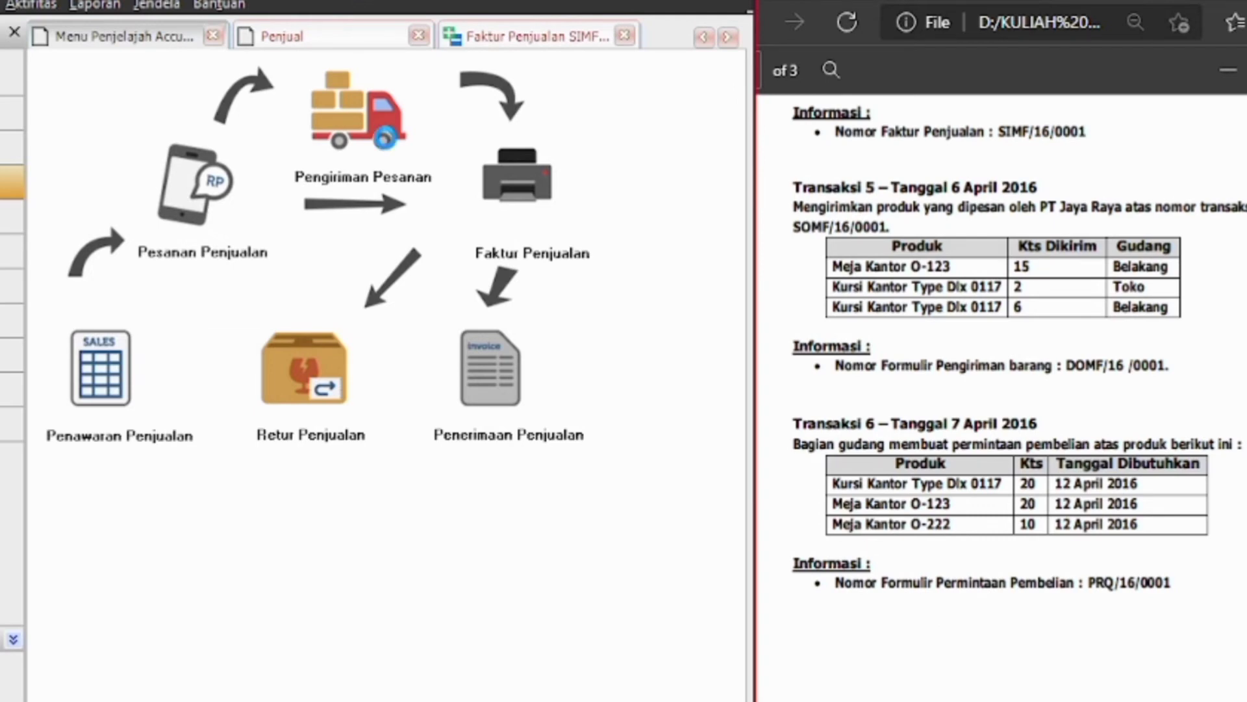
Start delivery order DOMF/16 /0001 for Jaya Raya, PT, dated 06/04/2016
{"action": "left_click", "coordinate": [389, 146]}
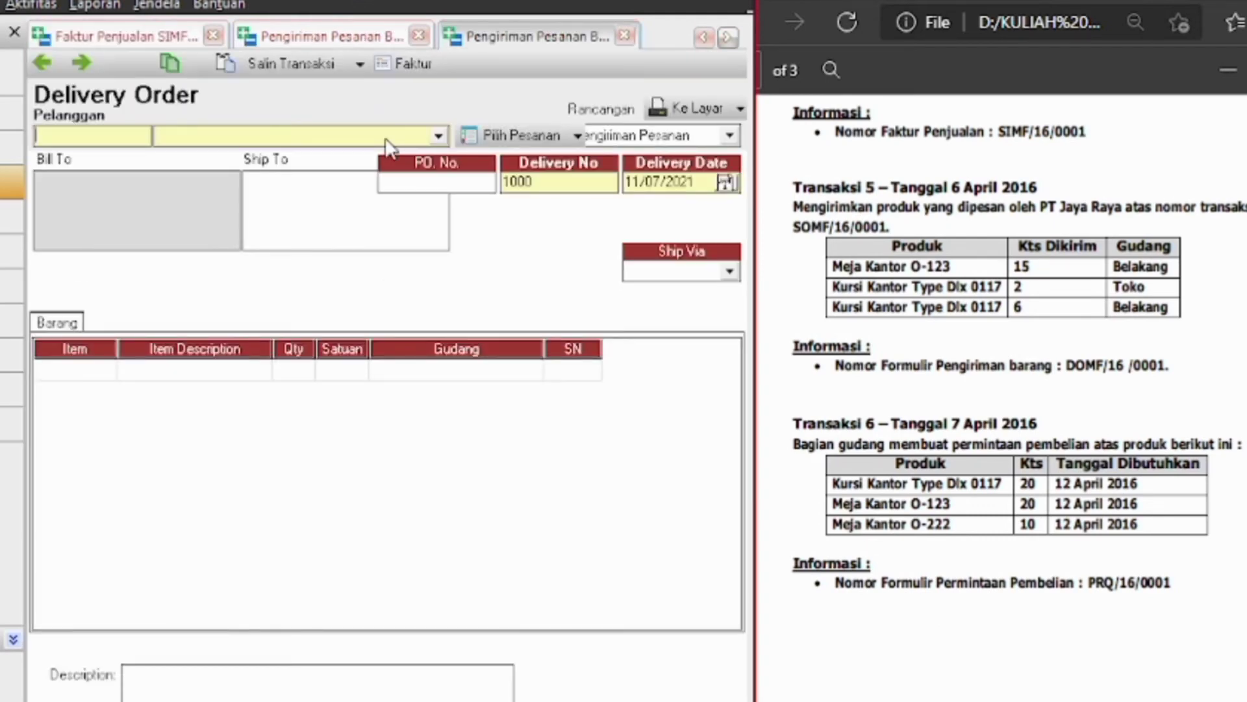
{"action": "left_click", "coordinate": [368, 139]}
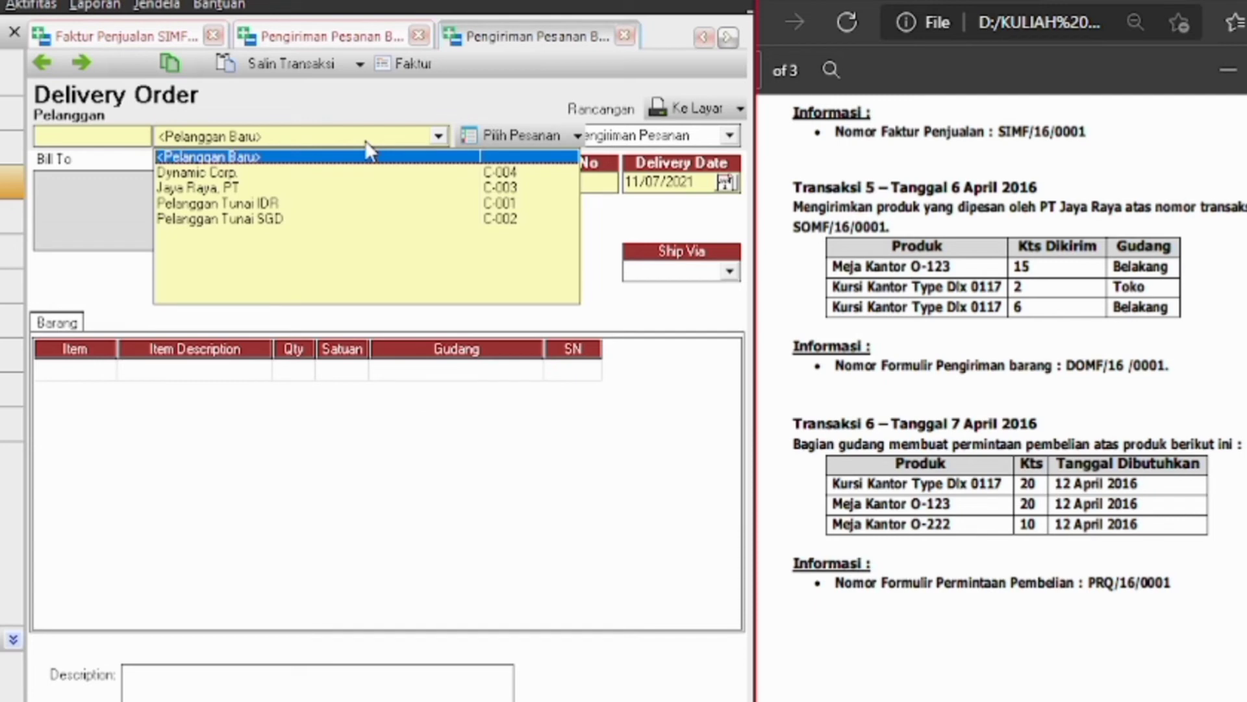
{"action": "left_click", "coordinate": [368, 153]}
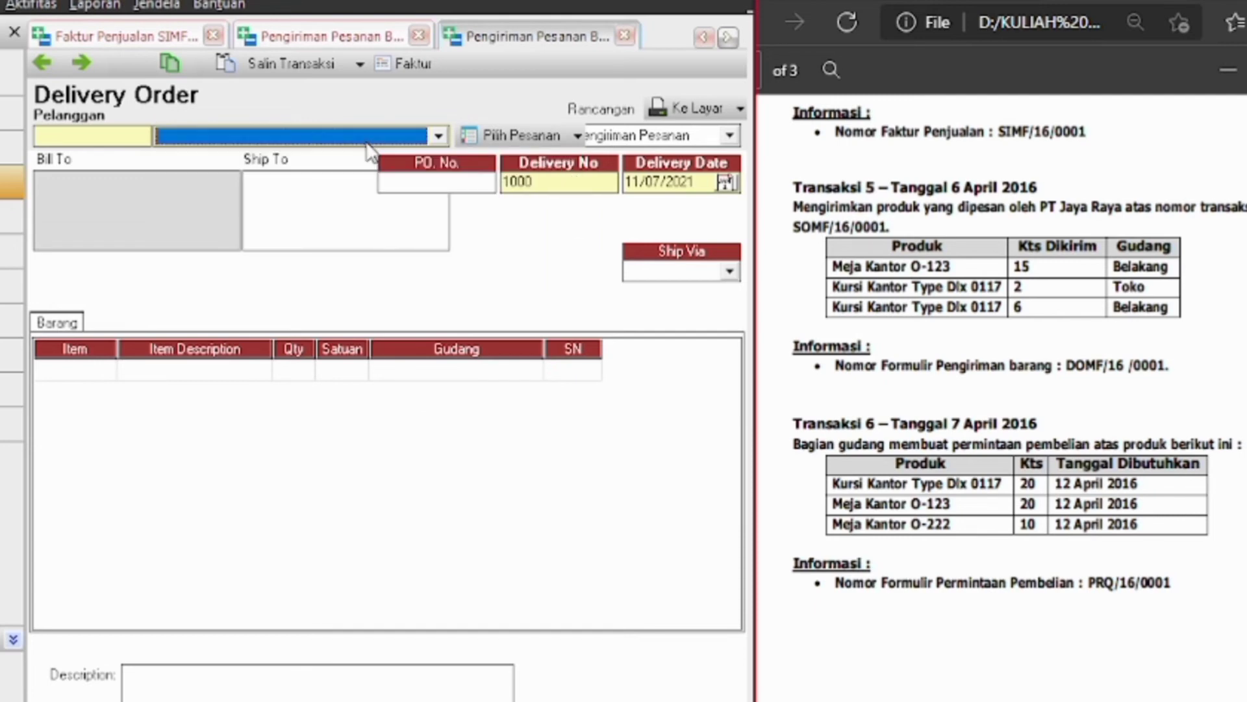
{"action": "left_click", "coordinate": [439, 136]}
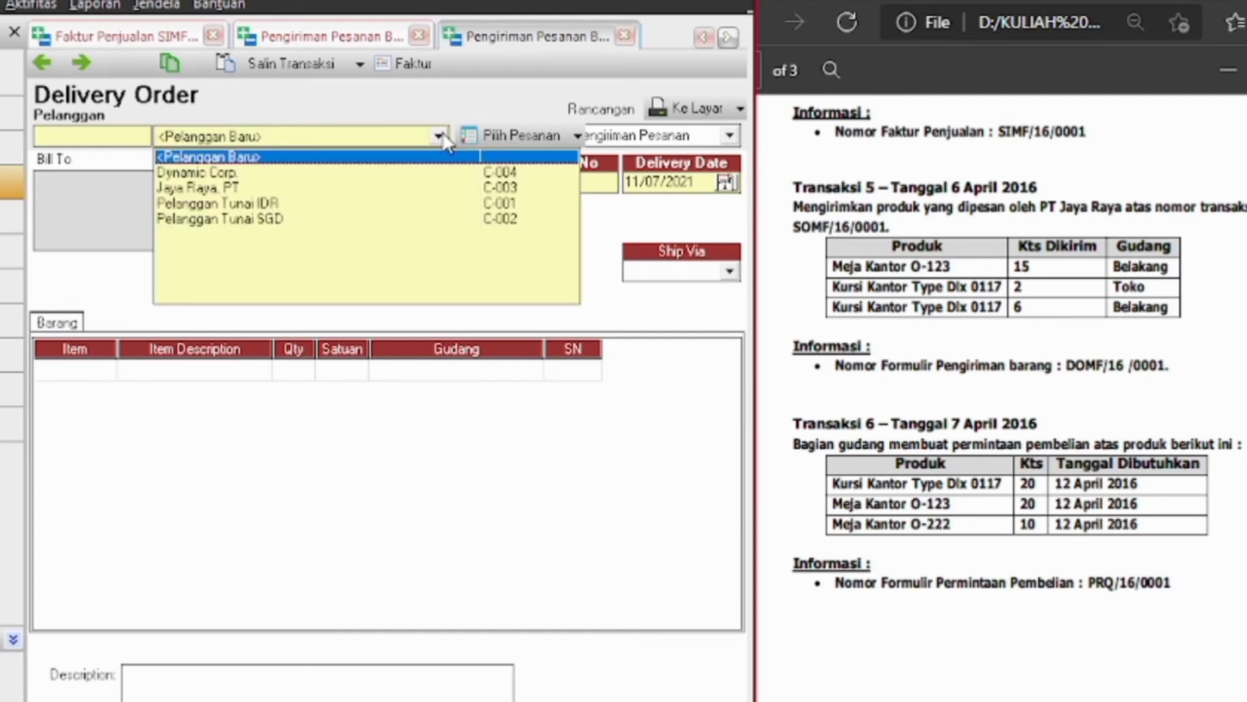
{"action": "left_click", "coordinate": [225, 184]}
{"action": "double_click", "coordinate": [581, 182]}
{"action": "key", "text": "BackSpace"}
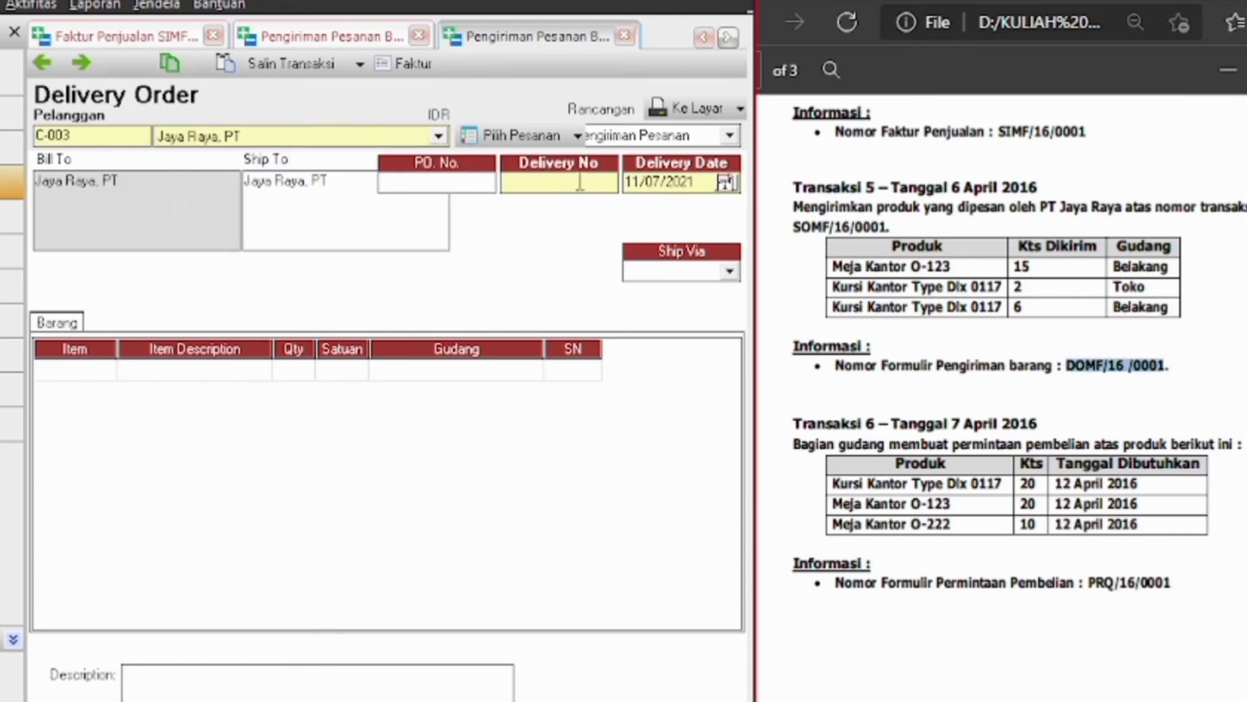
{"action": "type", "text": "DOMF/16 /0001"}
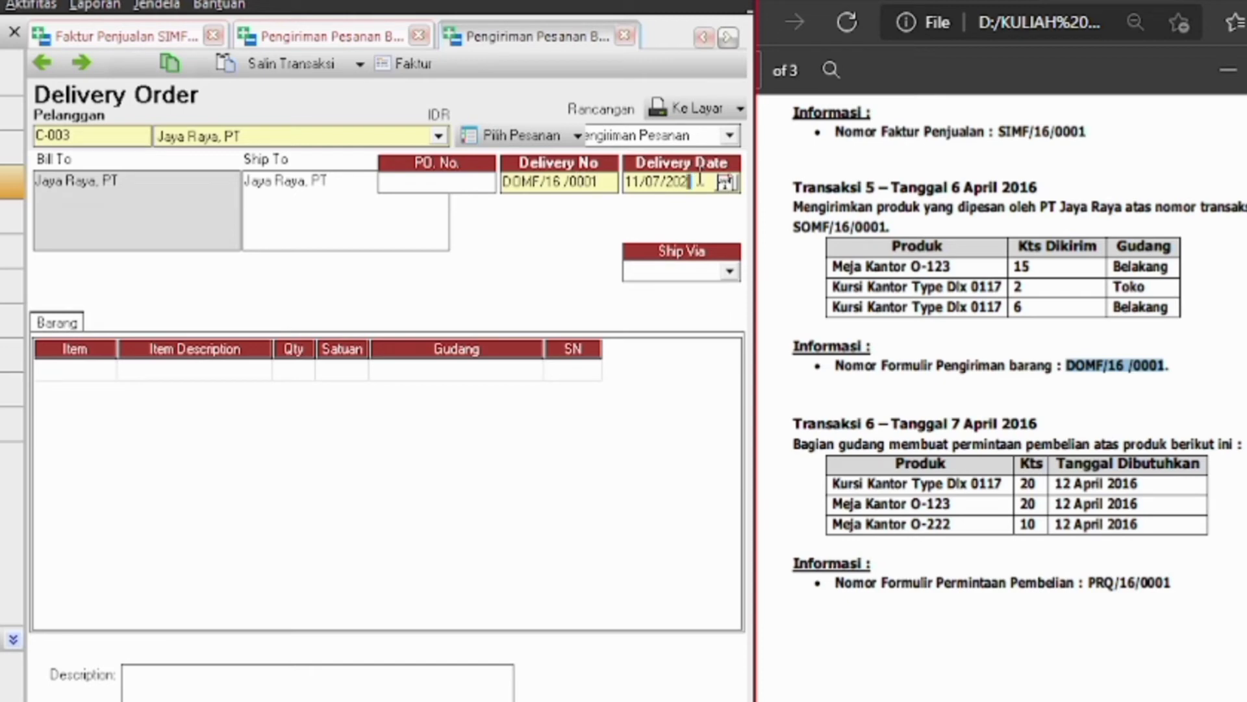
{"action": "key", "text": "BackSpace"}
{"action": "key", "text": "BackSpace"}
{"action": "key", "text": "BackSpace"}
{"action": "key", "text": "BackSpace"}
{"action": "key", "text": "BackSpace"}
{"action": "key", "text": "BackSpace"}
{"action": "key", "text": "BackSpace"}
{"action": "key", "text": "BackSpace"}
{"action": "key", "text": "BackSpace"}
{"action": "key", "text": "BackSpace"}
{"action": "type", "text": "6"}
{"action": "key", "text": "BackSpace"}
{"action": "type", "text": "06/04/2016"}
Ship via Mobil Box, enter PO number JY-PO-16001, and list Jaya Raya's sales orders
{"action": "left_click", "coordinate": [730, 275]}
{"action": "left_click", "coordinate": [690, 338]}
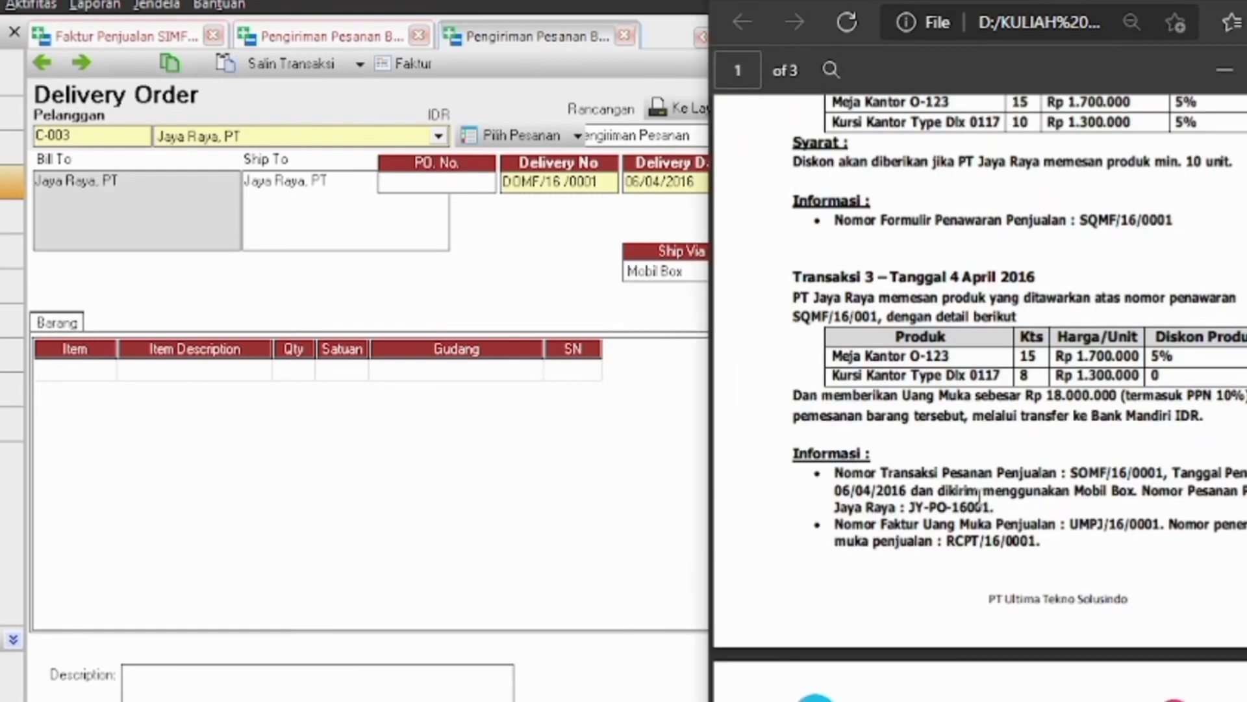
{"action": "left_click_drag", "start_coordinate": [987, 507], "coordinate": [906, 504]}
{"action": "key", "text": "ctrl+c"}
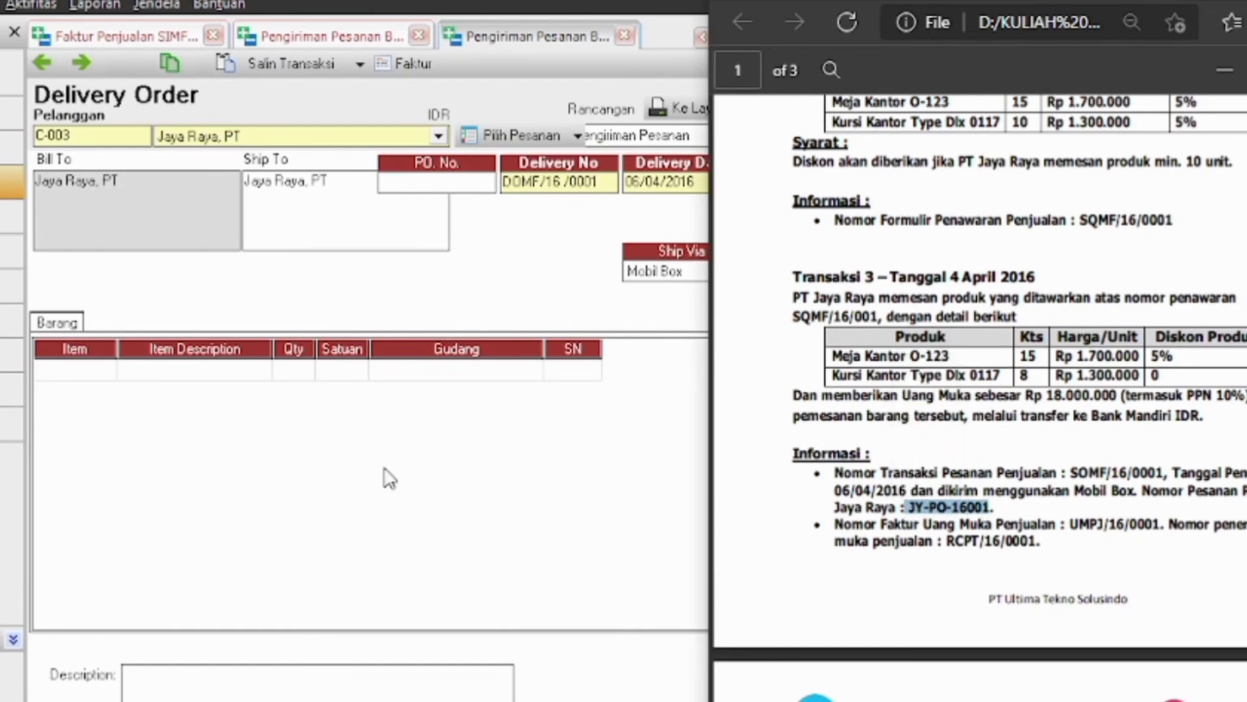
{"action": "left_click", "coordinate": [416, 184]}
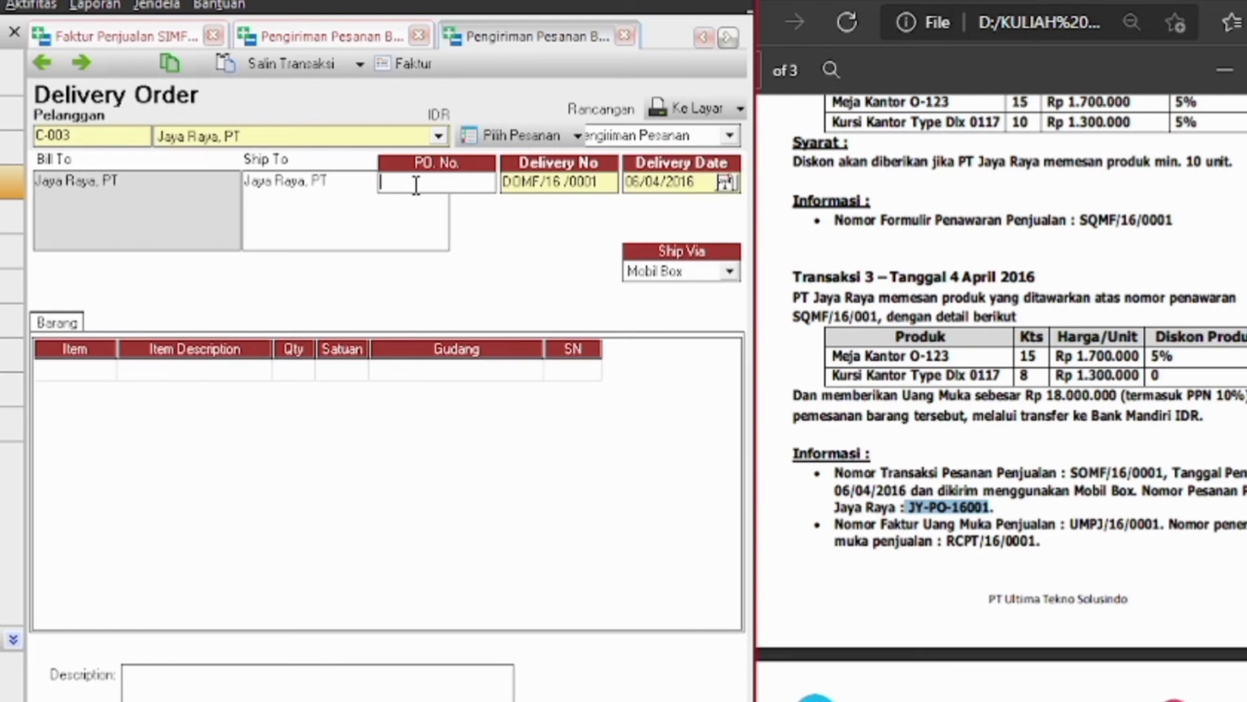
{"action": "key", "text": "ctrl+v"}
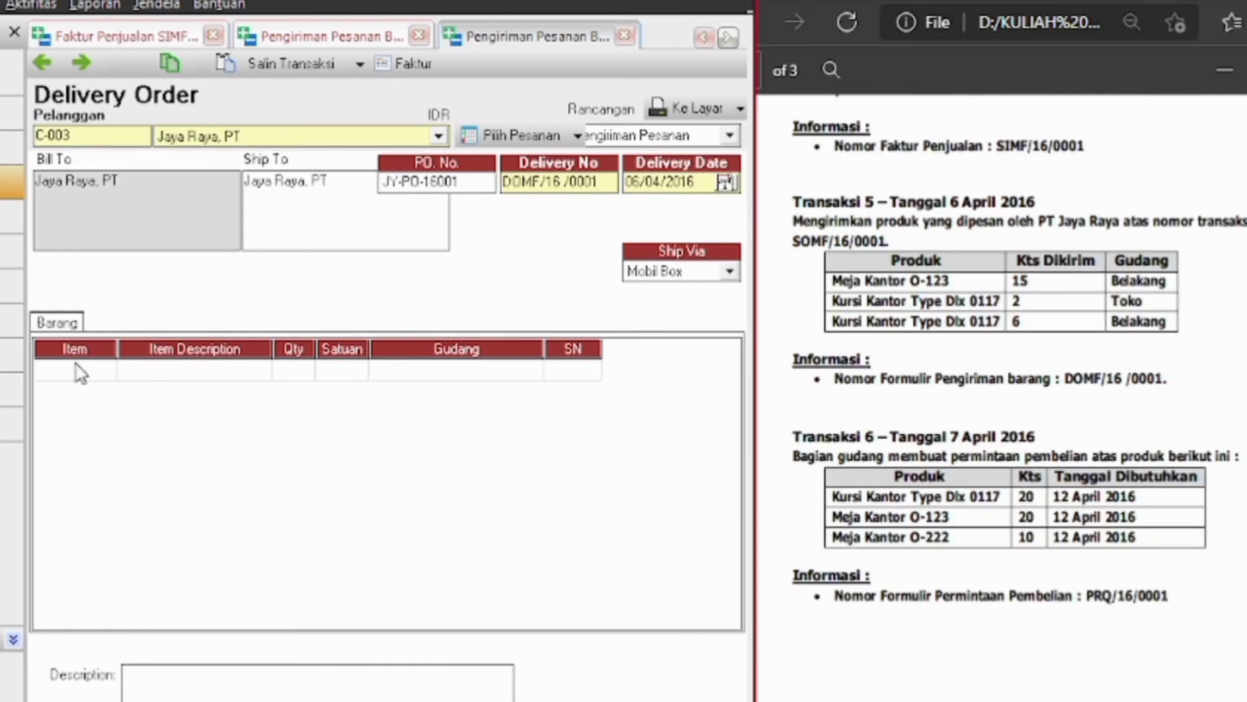
{"action": "left_click", "coordinate": [578, 140]}
{"action": "left_click", "coordinate": [528, 140]}
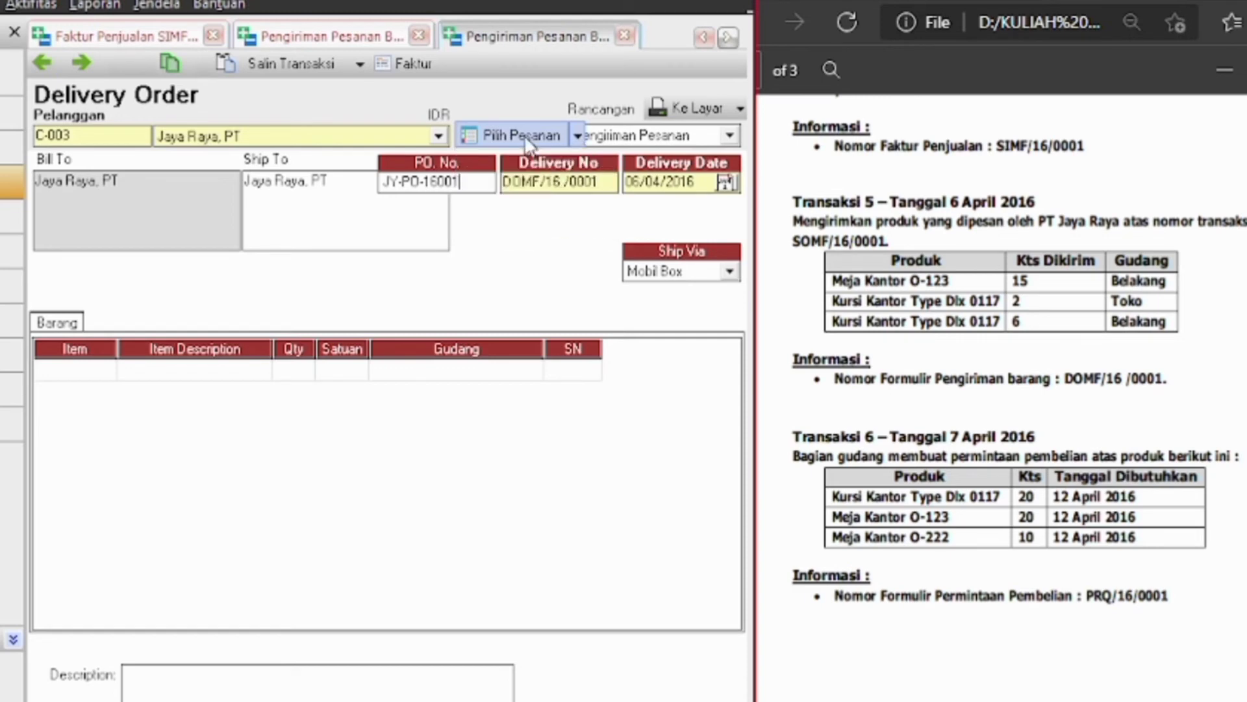
{"action": "left_click", "coordinate": [527, 139]}
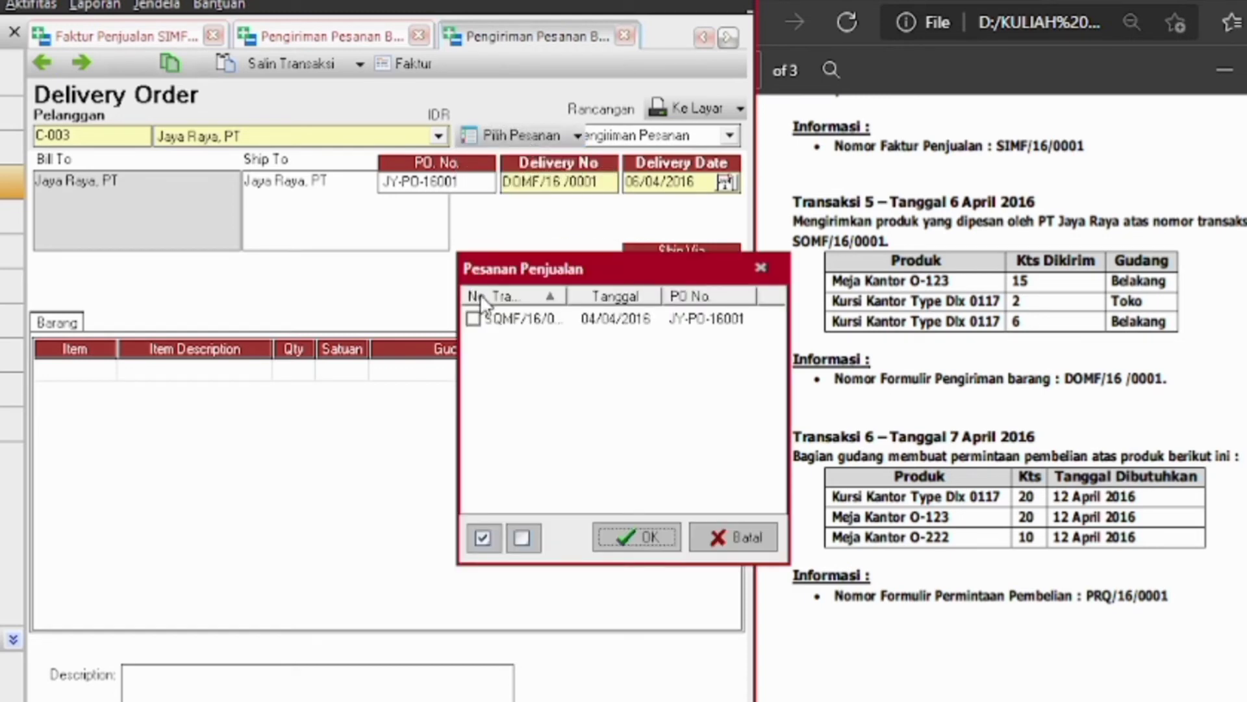
Load the Jaya Raya sales order and change Kursi Kantor Dlx 0117 quantity to 6
{"action": "left_click", "coordinate": [473, 319]}
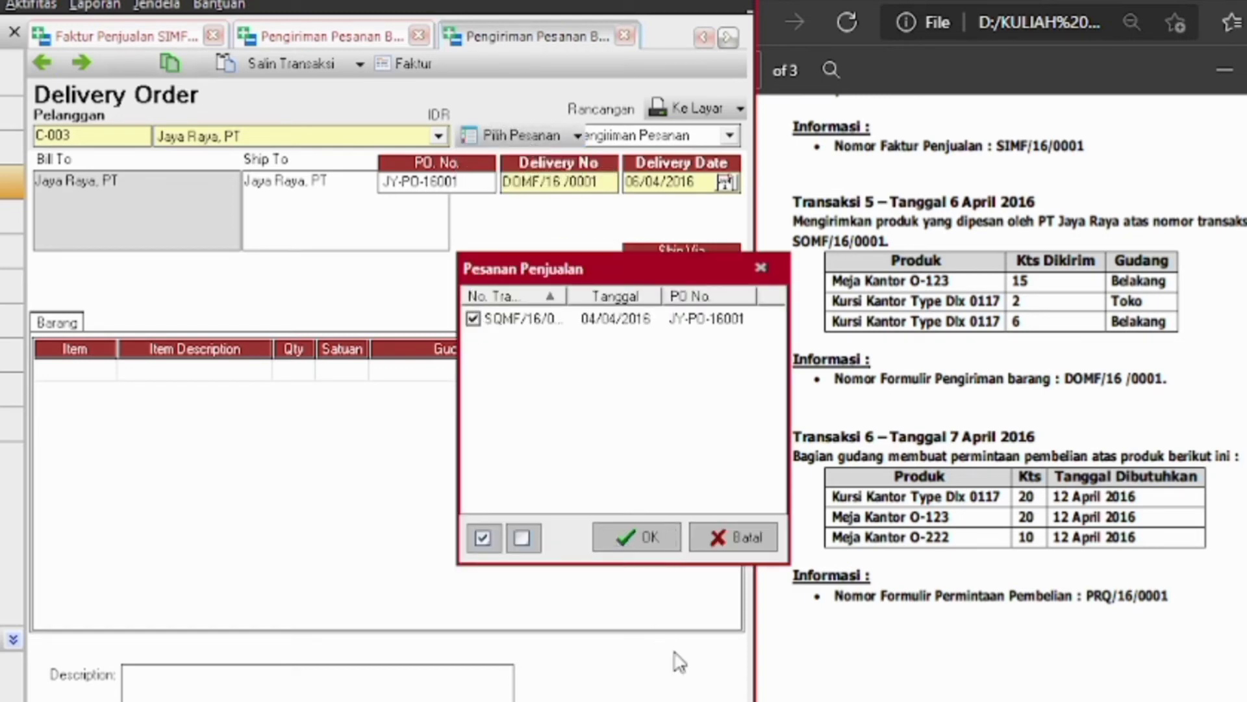
{"action": "left_click", "coordinate": [638, 537]}
{"action": "left_click", "coordinate": [304, 392]}
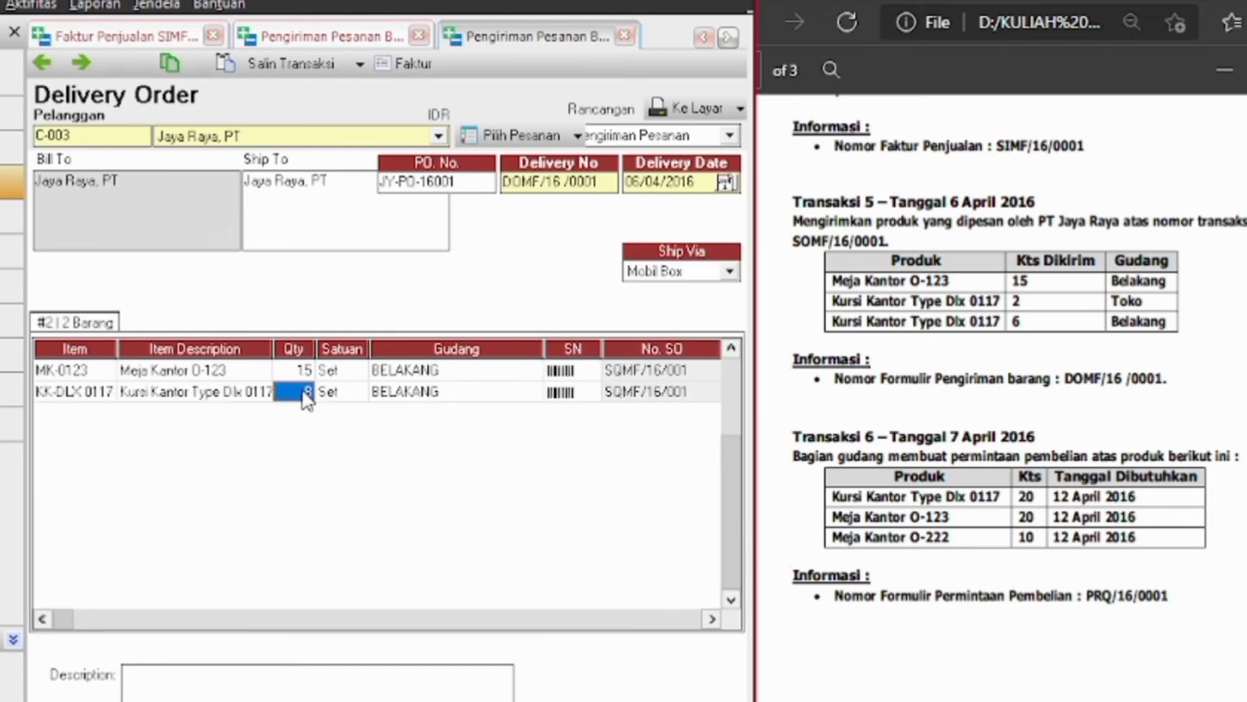
{"action": "type", "text": "6"}
{"action": "key", "text": "Tab"}
{"action": "key", "text": "Tab"}
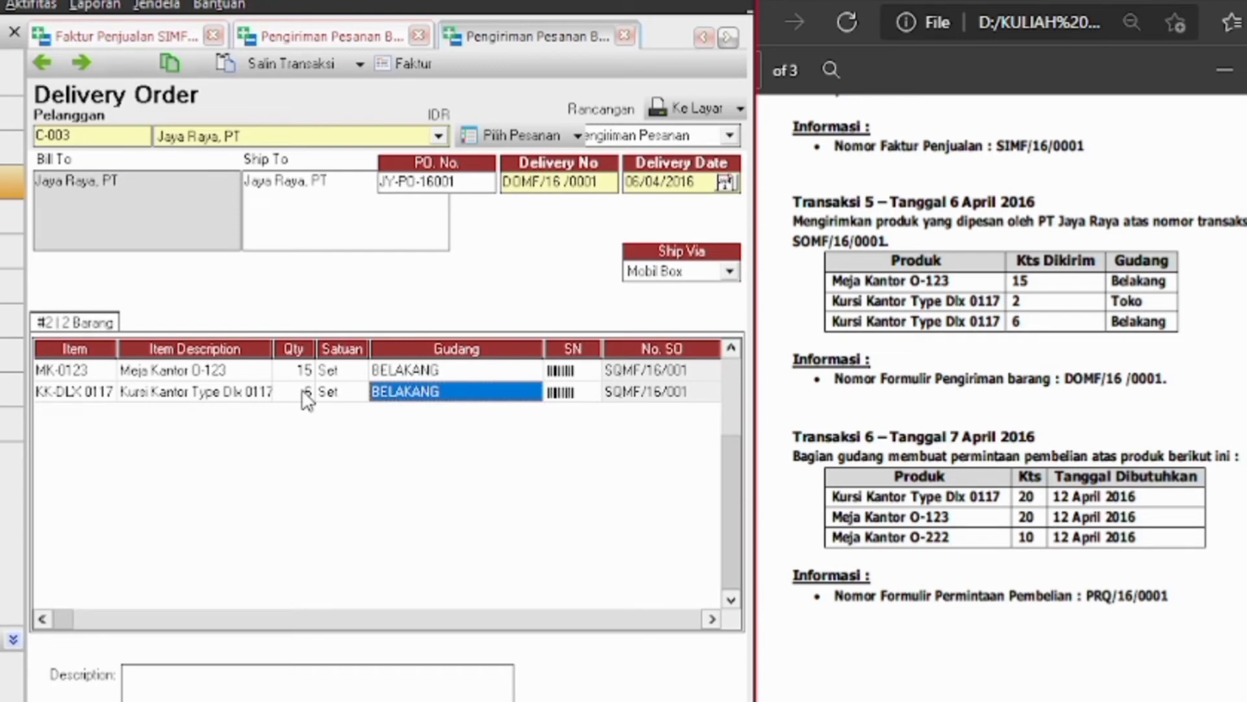
{"action": "key", "text": "Tab"}
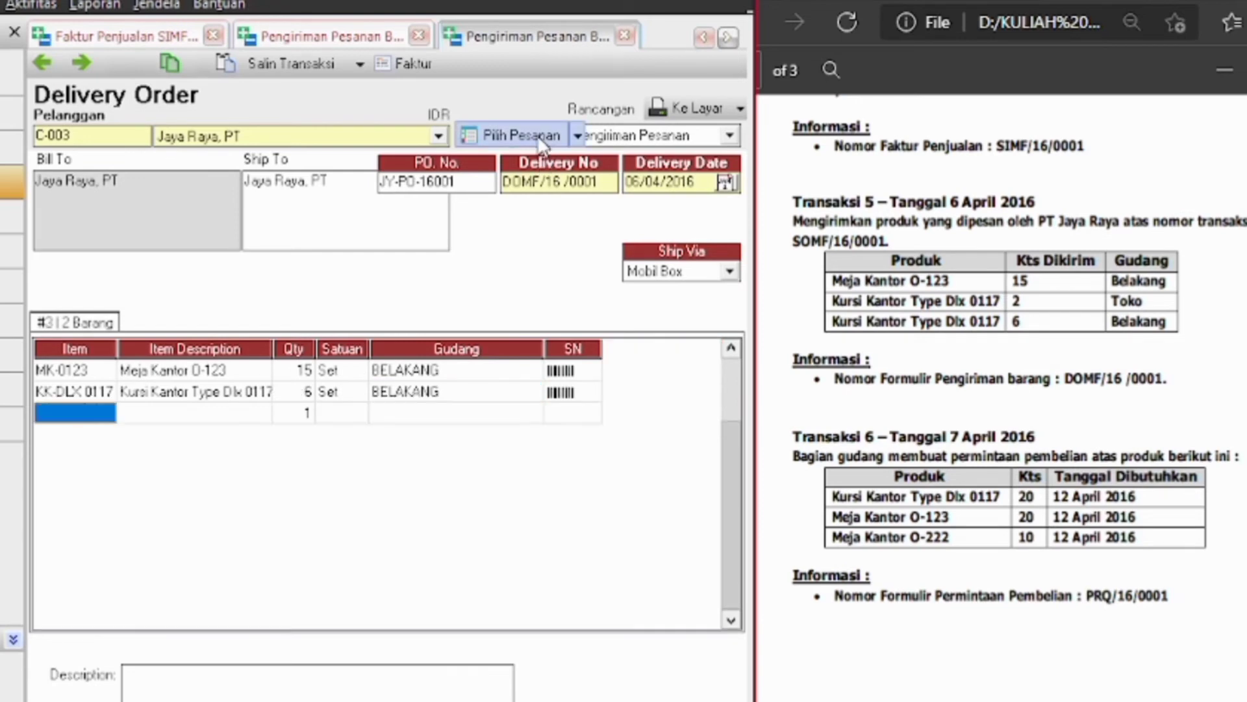
Re-add the remaining Kursi Kantor Dlx 0117 from warehouse TOKO, then begin a purchase requisition
{"action": "left_click", "coordinate": [542, 138]}
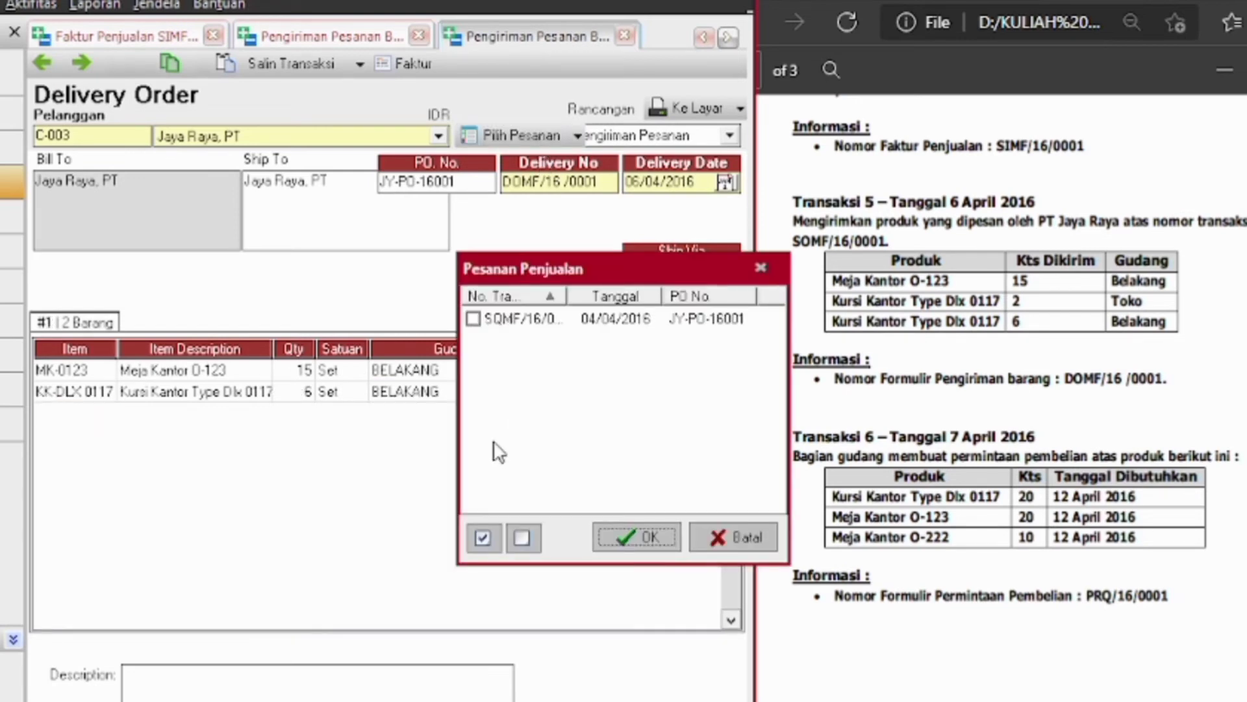
{"action": "left_click", "coordinate": [473, 318]}
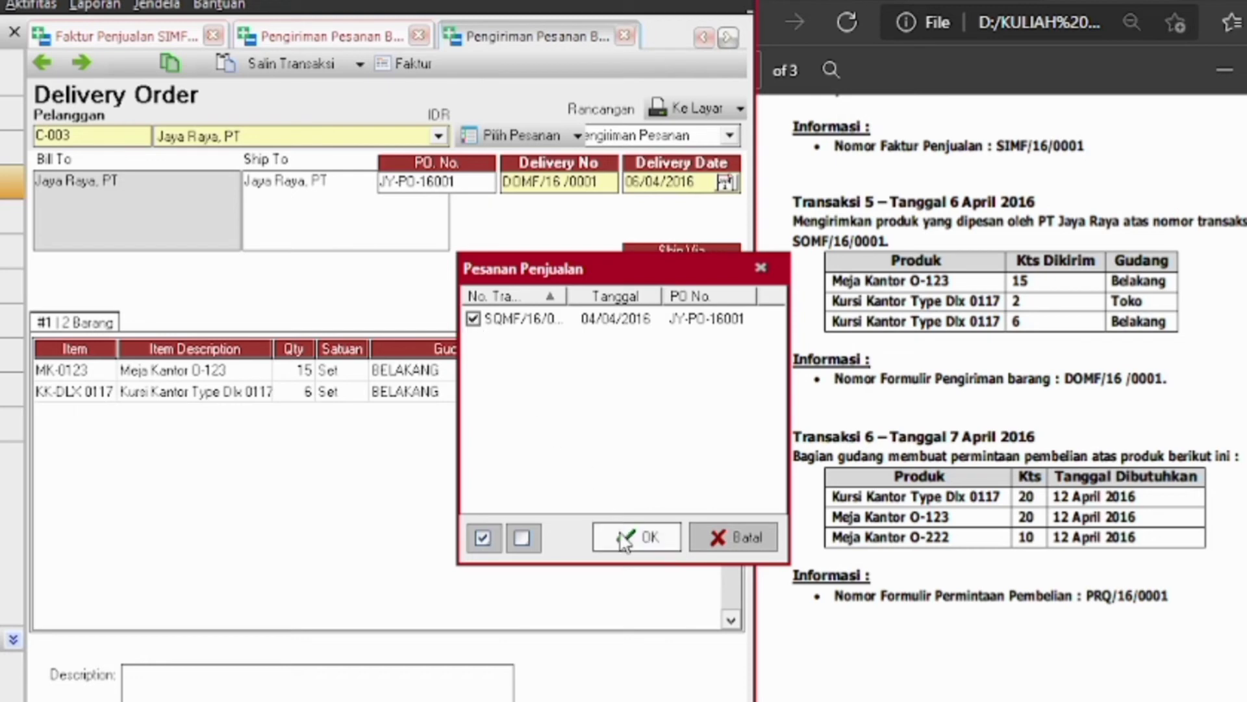
{"action": "left_click", "coordinate": [623, 537]}
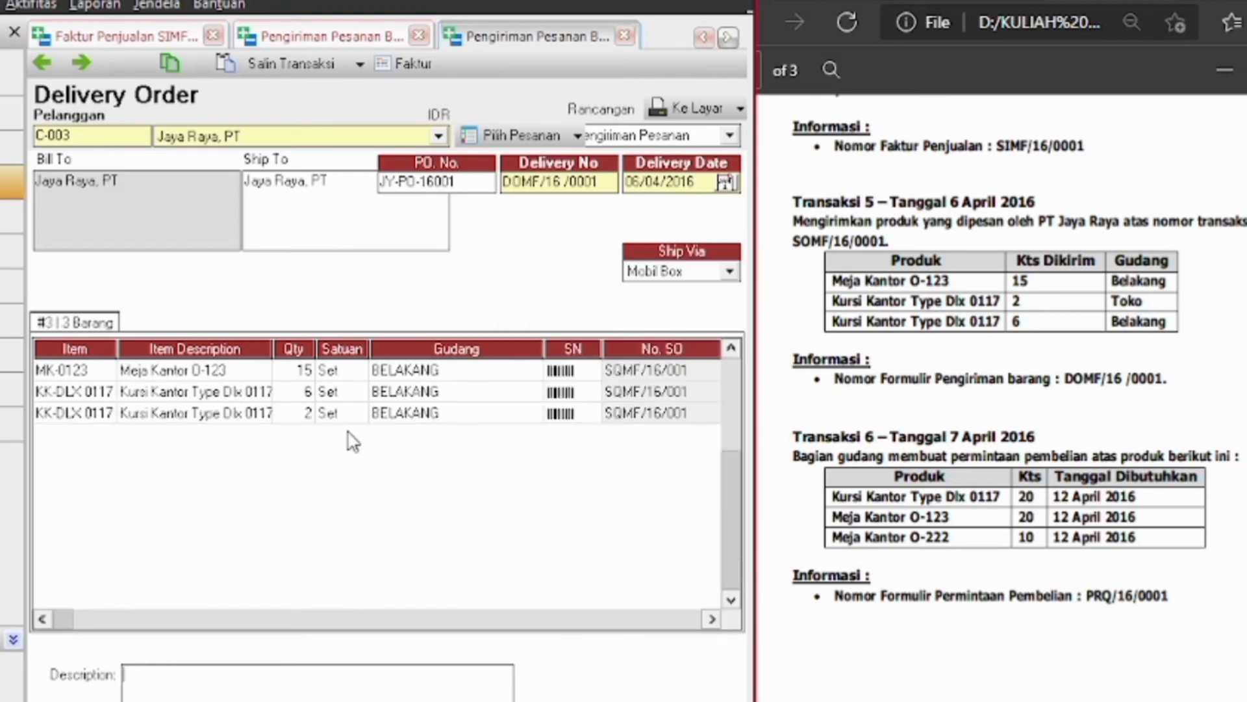
{"action": "left_click", "coordinate": [453, 416]}
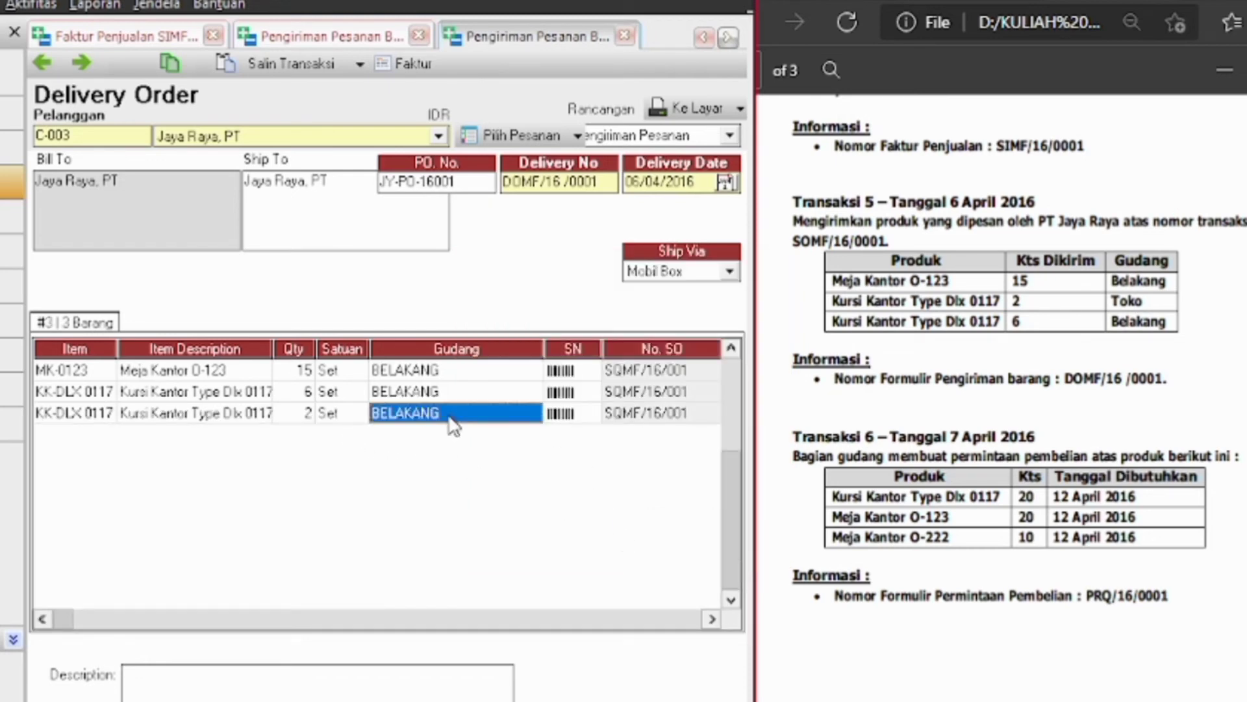
{"action": "left_click", "coordinate": [534, 413]}
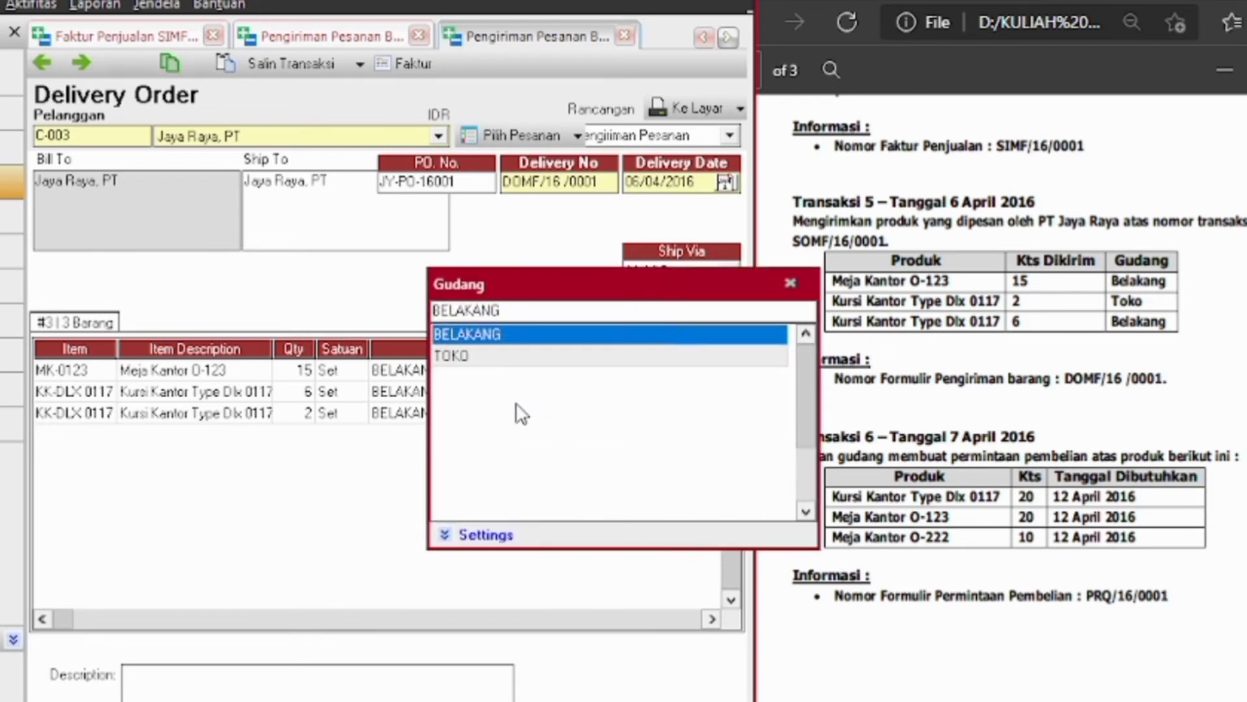
{"action": "left_click", "coordinate": [492, 368]}
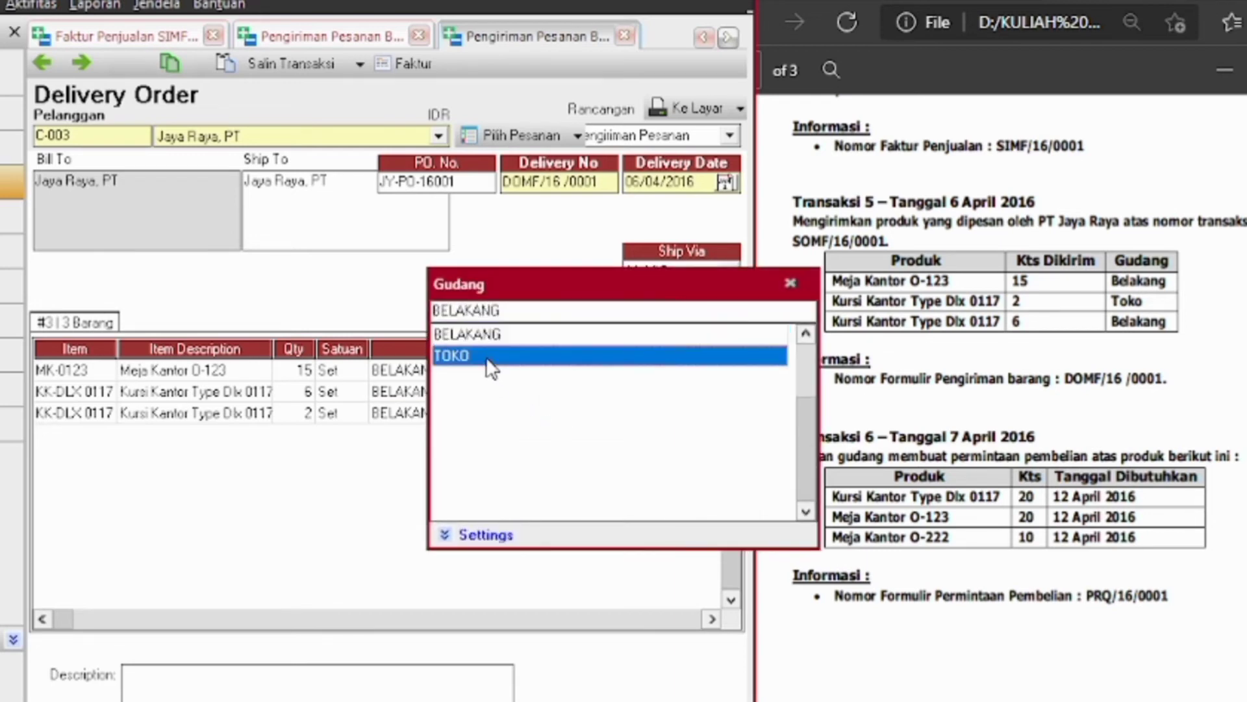
{"action": "double_click", "coordinate": [491, 368]}
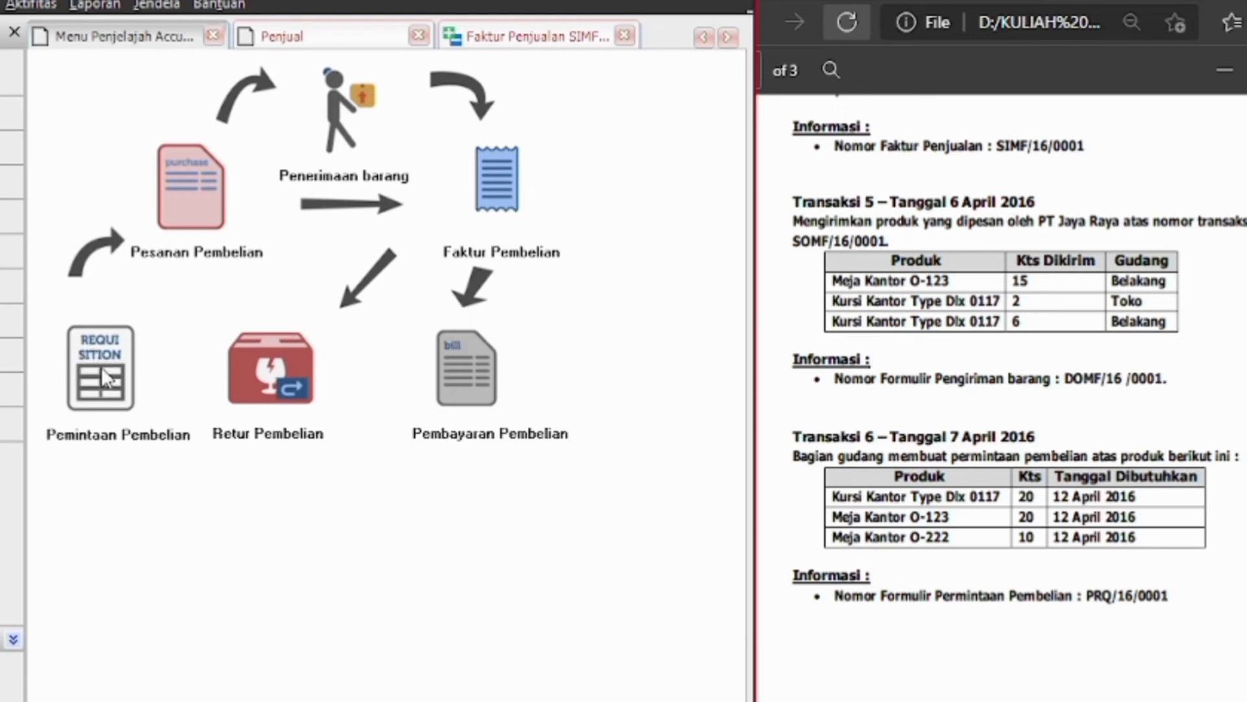
{"action": "left_click", "coordinate": [104, 377]}
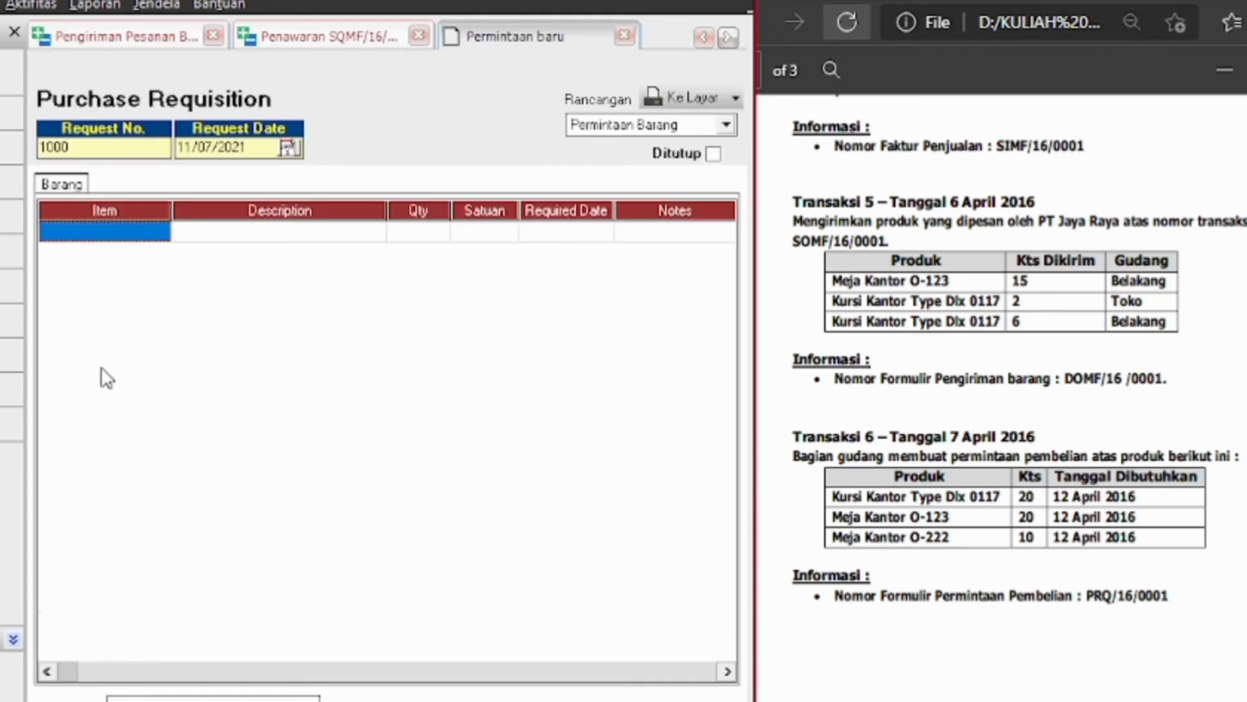
Give the requisition number PRQ/16/0001 and date 07/04/2016
{"action": "left_click_drag", "start_coordinate": [1168, 595], "coordinate": [1082, 596]}
{"action": "key", "text": "ctrl+c"}
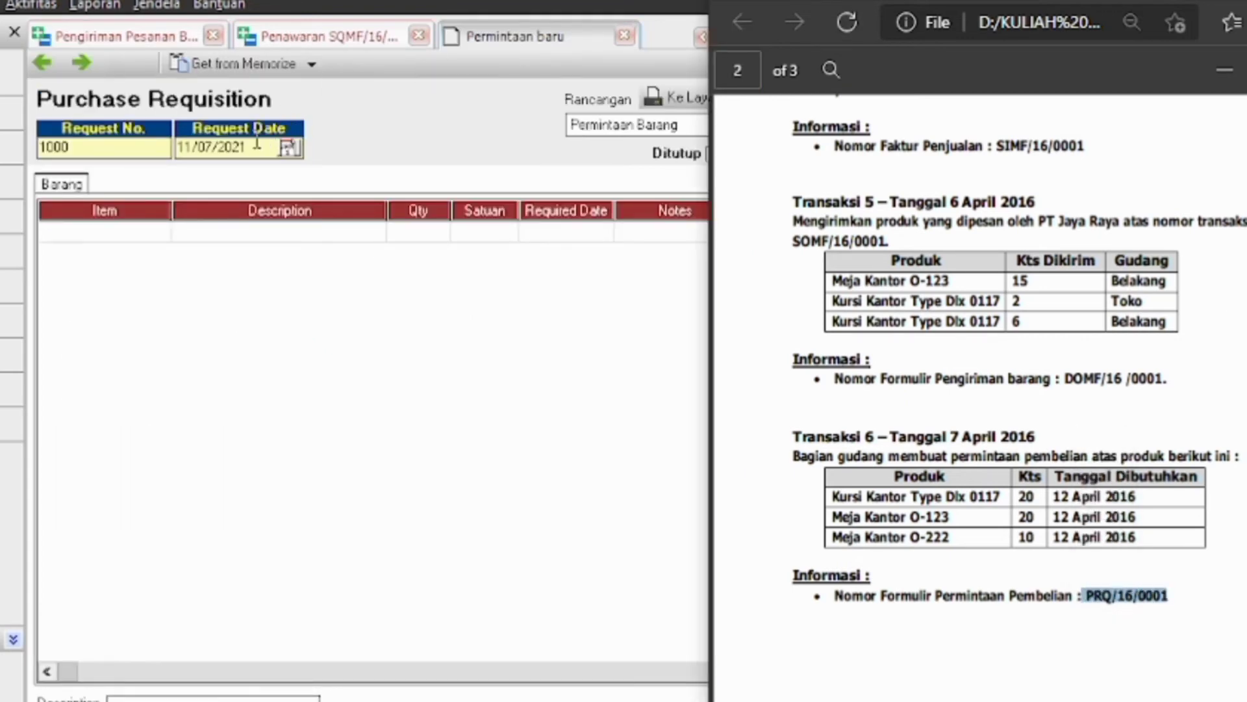
{"action": "left_click", "coordinate": [85, 146]}
{"action": "key", "text": "BackSpace"}
{"action": "key", "text": "BackSpace"}
{"action": "key", "text": "BackSpace"}
{"action": "key", "text": "BackSpace"}
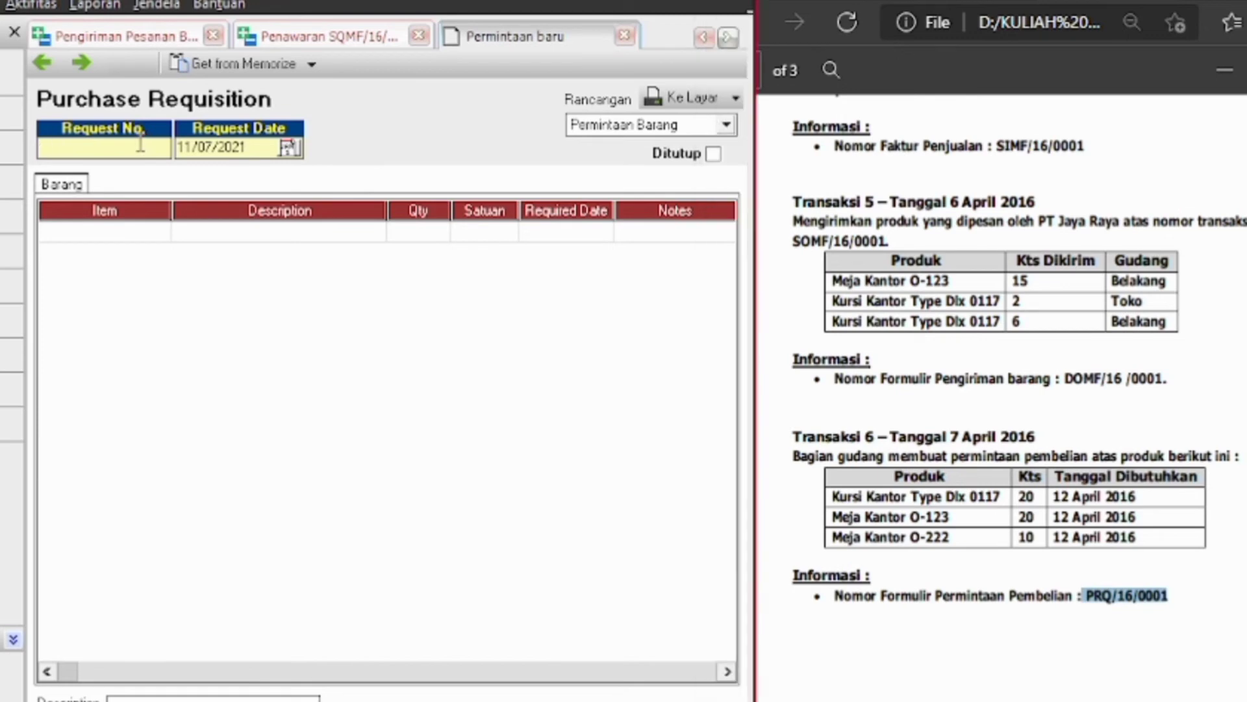
{"action": "key", "text": "ctrl+v"}
{"action": "left_click", "coordinate": [249, 150]}
{"action": "key", "text": "BackSpace"}
{"action": "key", "text": "BackSpace"}
{"action": "key", "text": "BackSpace"}
{"action": "key", "text": "BackSpace"}
{"action": "key", "text": "BackSpace"}
{"action": "key", "text": "BackSpace"}
{"action": "key", "text": "BackSpace"}
{"action": "key", "text": "BackSpace"}
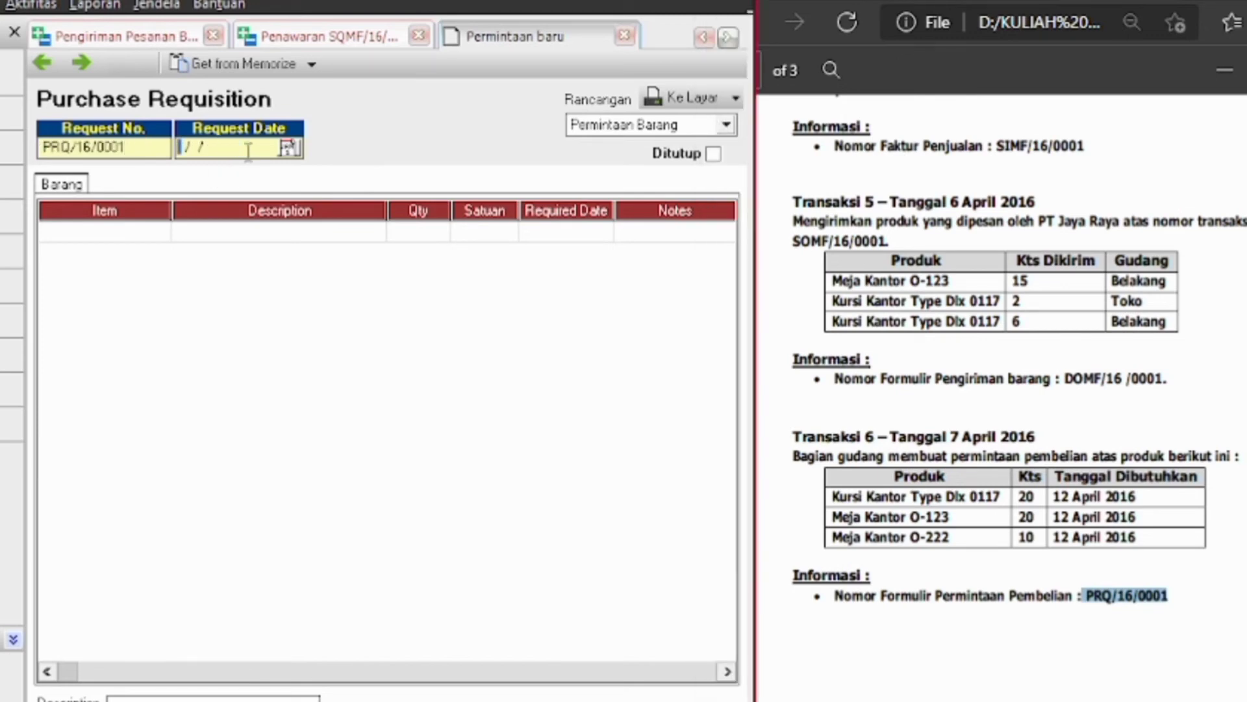
{"action": "type", "text": "07/04/2016"}
Add KK-DLX 0117 Kursi Kantor Type Dlx 0117 at quantity 20, required by 12/04/2016
{"action": "left_click", "coordinate": [160, 232]}
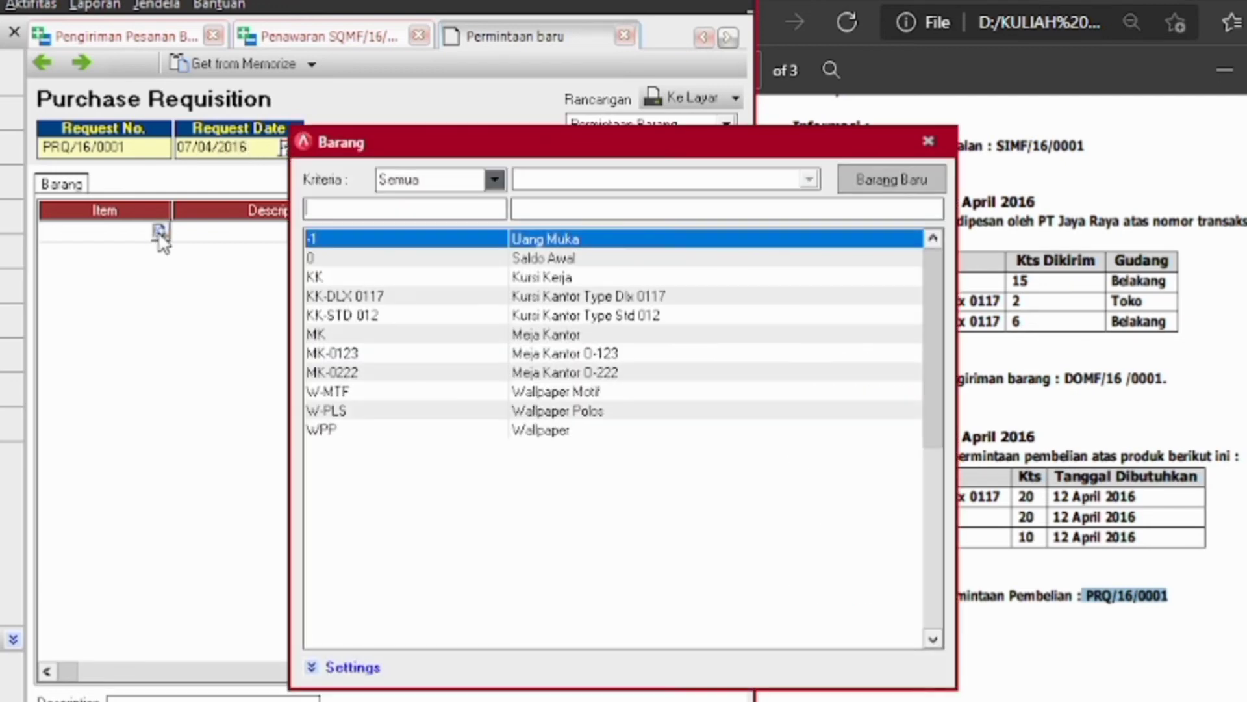
{"action": "left_click_drag", "start_coordinate": [456, 137], "coordinate": [241, 76]}
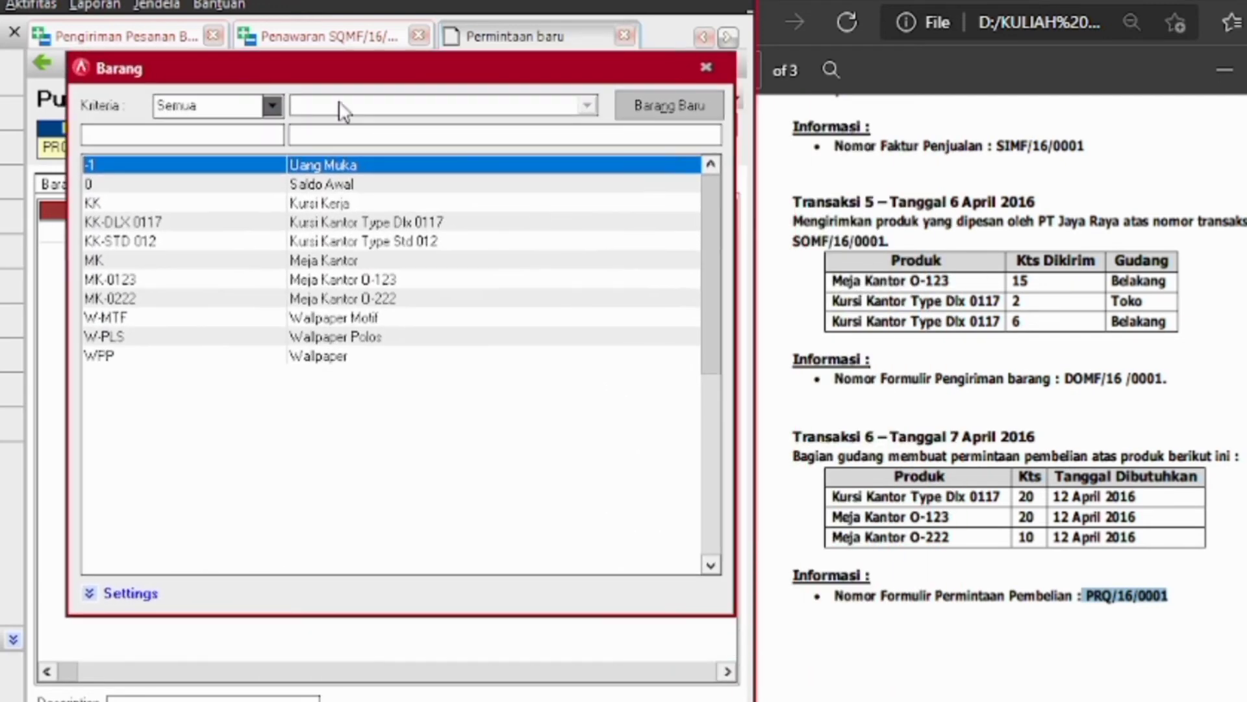
{"action": "left_click", "coordinate": [375, 226]}
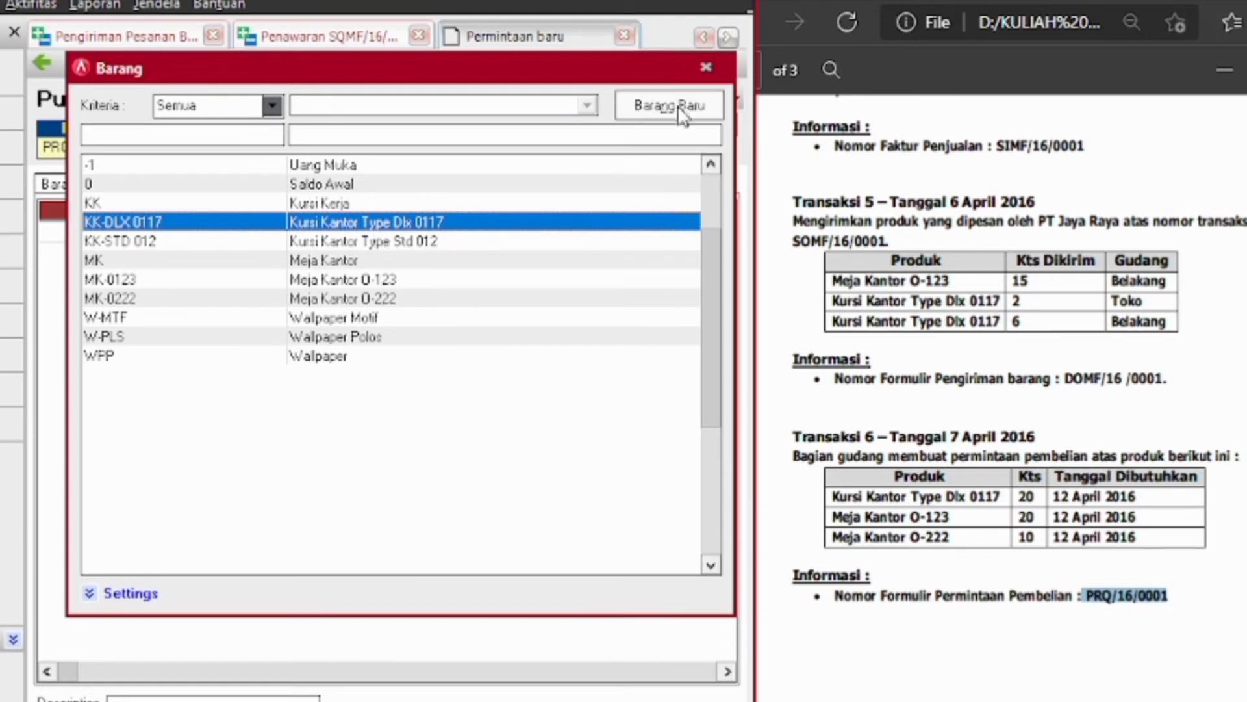
{"action": "double_click", "coordinate": [534, 228]}
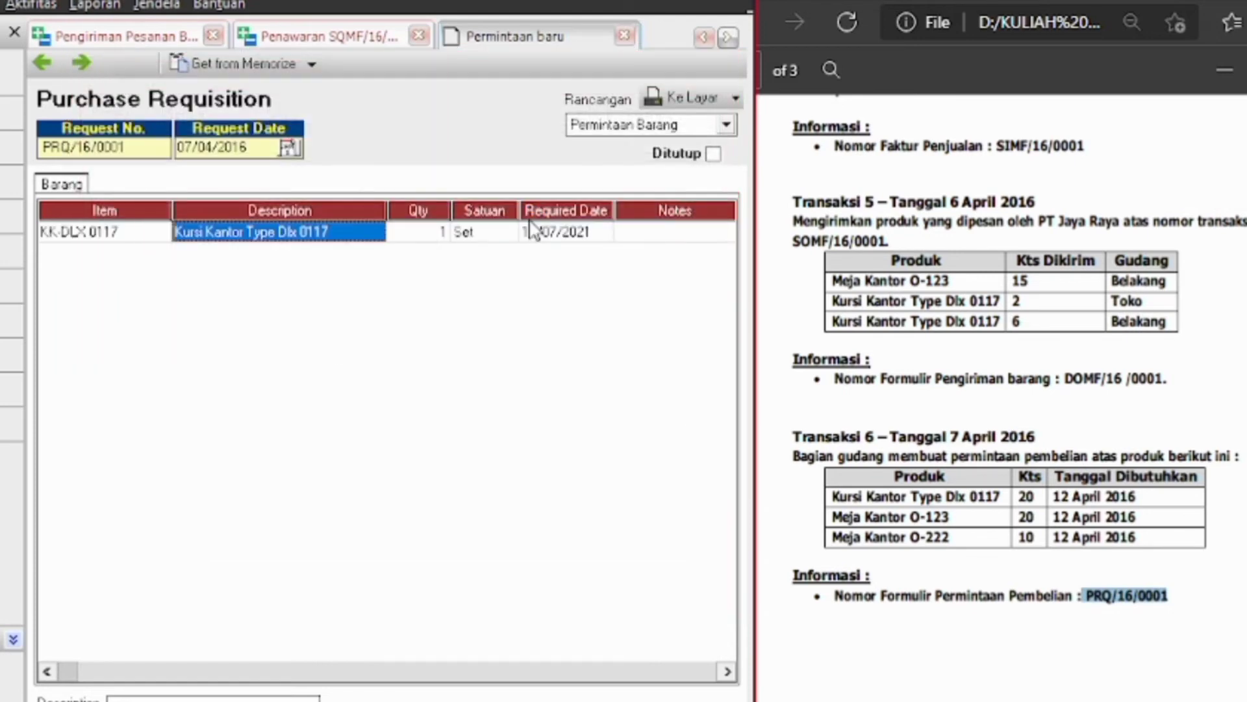
{"action": "left_click", "coordinate": [409, 234]}
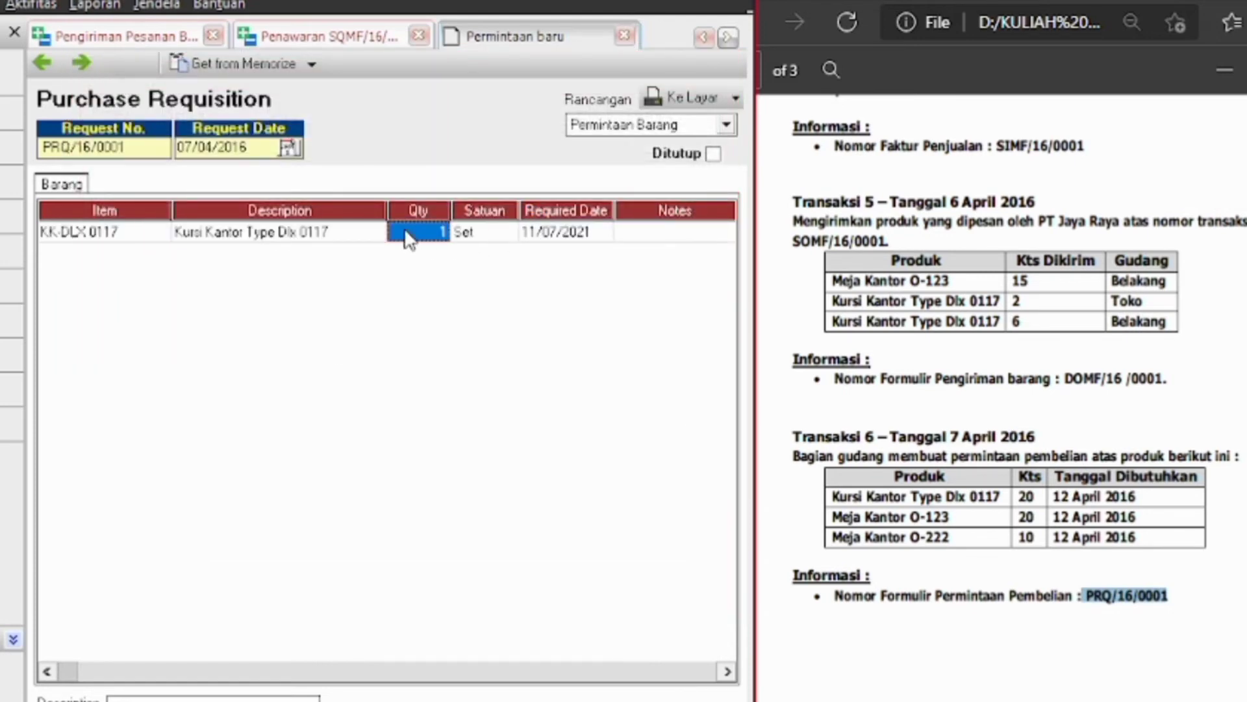
{"action": "key", "text": "BackSpace"}
{"action": "type", "text": "20"}
{"action": "left_click", "coordinate": [549, 231]}
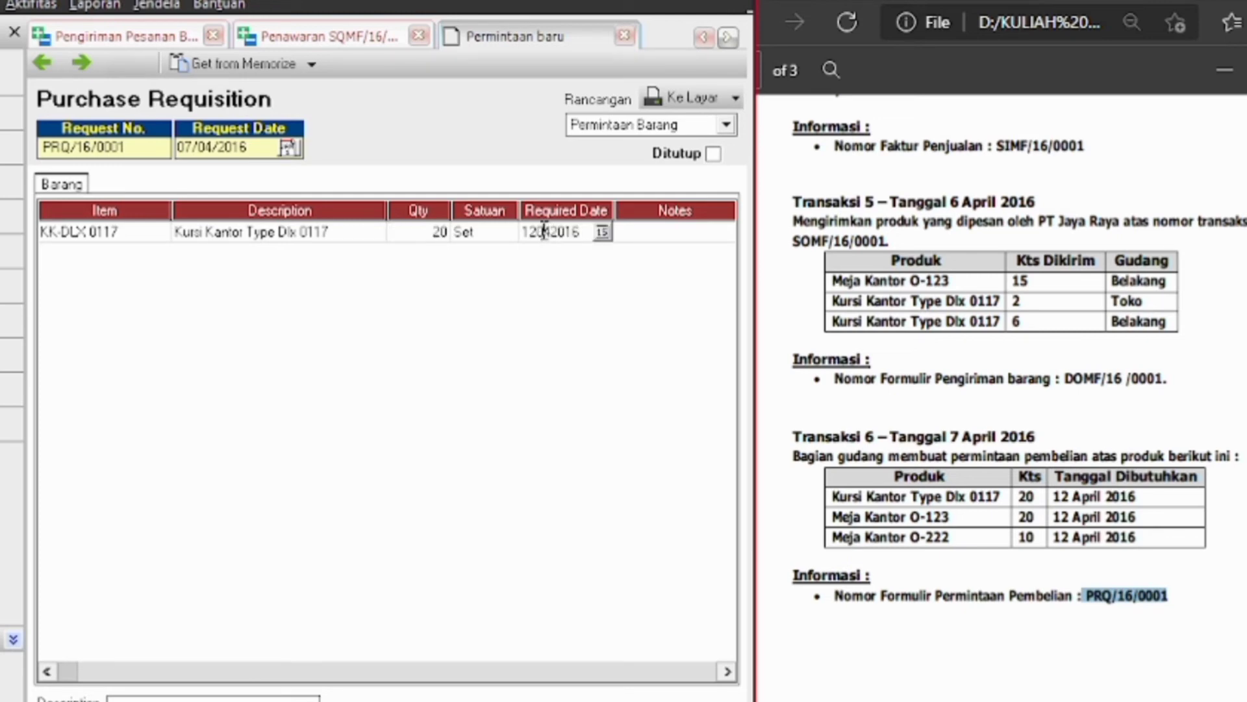
{"action": "type", "text": "/"}
{"action": "key", "text": "Left"}
{"action": "key", "text": "BackSpace"}
{"action": "type", "text": "/0"}
{"action": "key", "text": "Return"}
{"action": "left_click", "coordinate": [161, 252]}
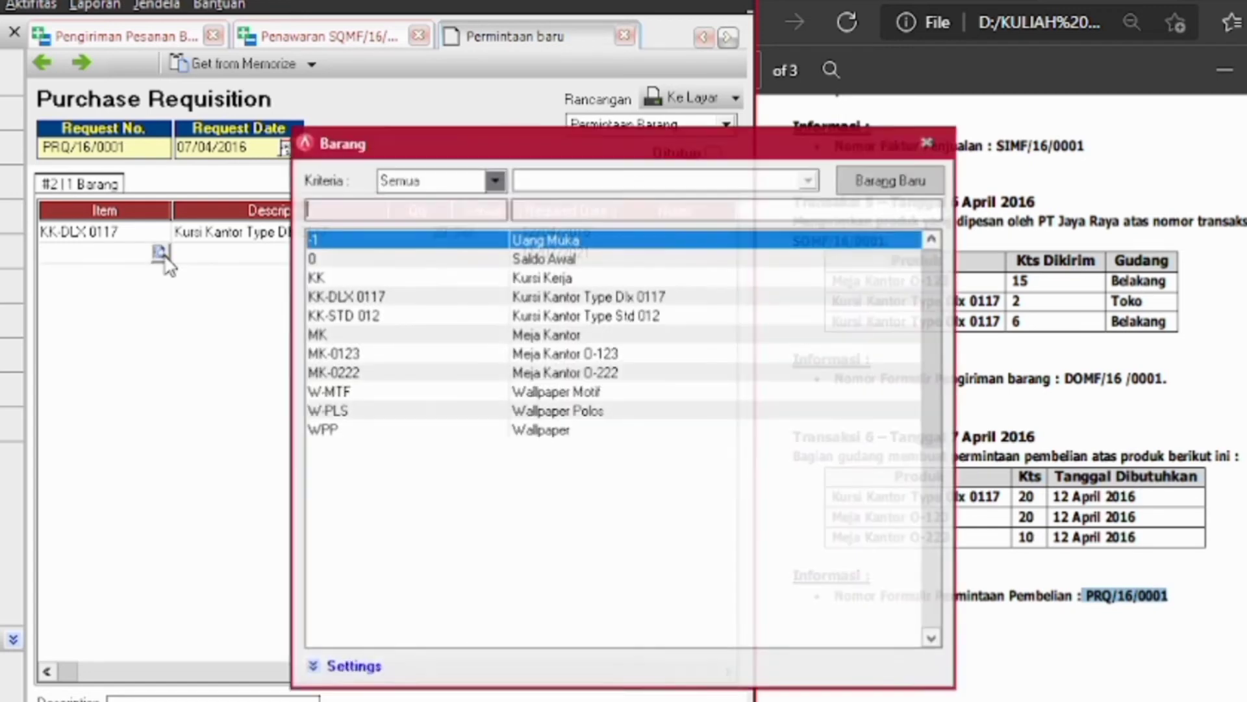
Add Meja Kantor O-123 at quantity 20, required by 12/04/2016
{"action": "double_click", "coordinate": [560, 354]}
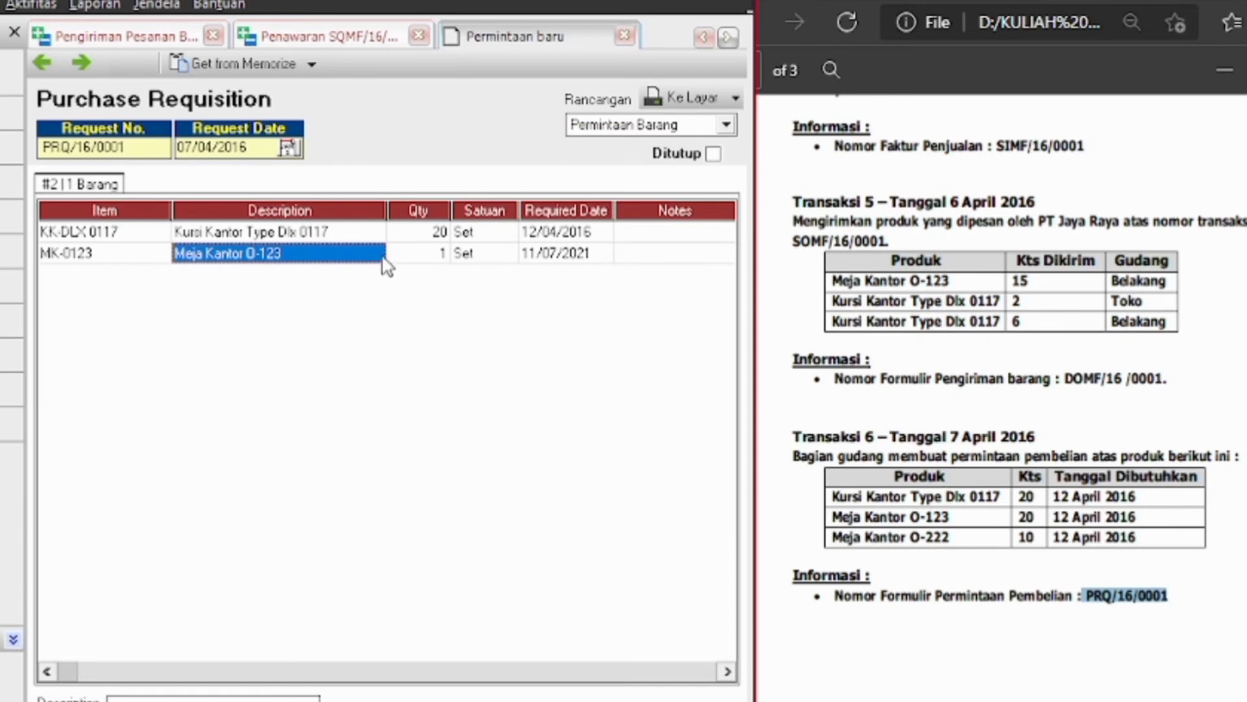
{"action": "left_click", "coordinate": [416, 255]}
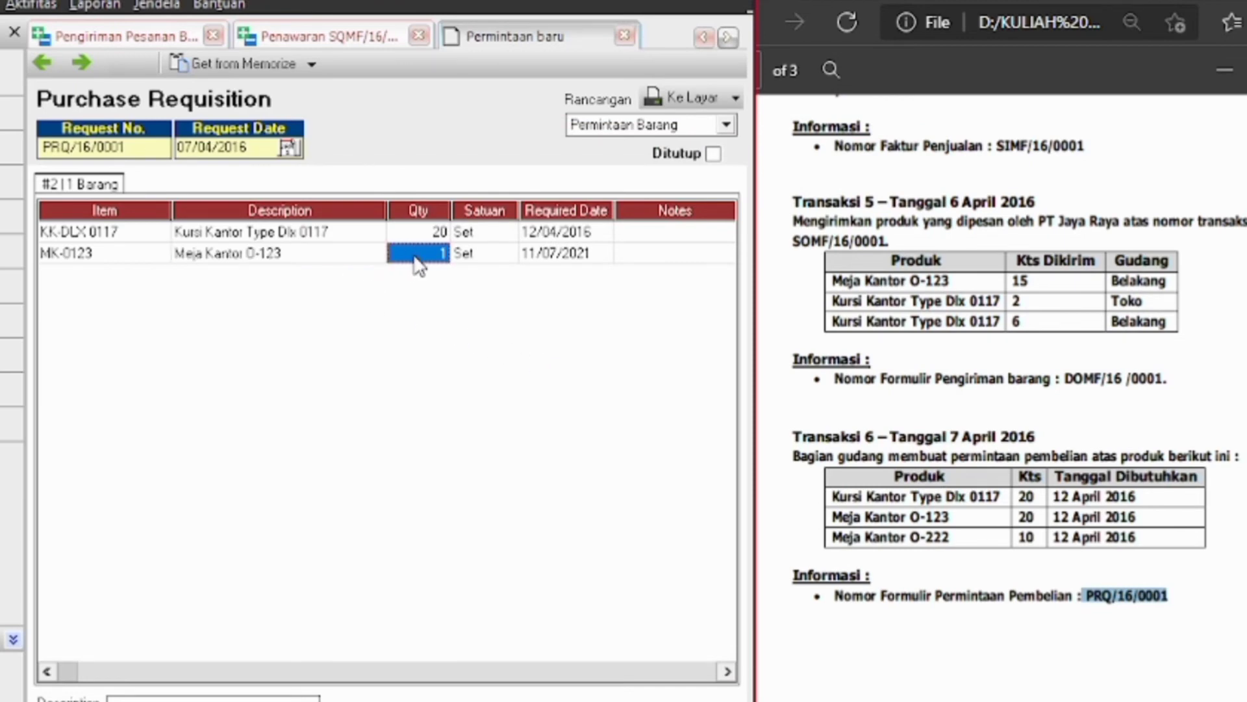
{"action": "left_click", "coordinate": [416, 255]}
{"action": "type", "text": "20"}
{"action": "key", "text": "Tab"}
{"action": "key", "text": "Tab"}
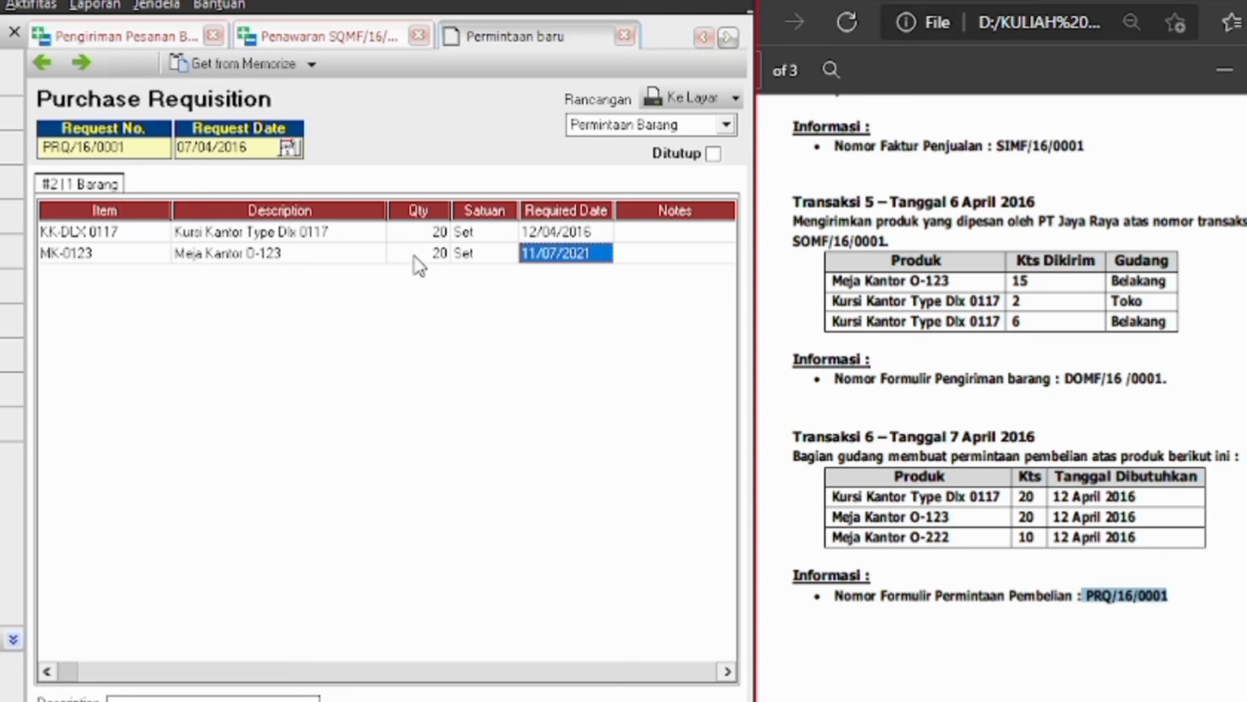
{"action": "type", "text": "1"}
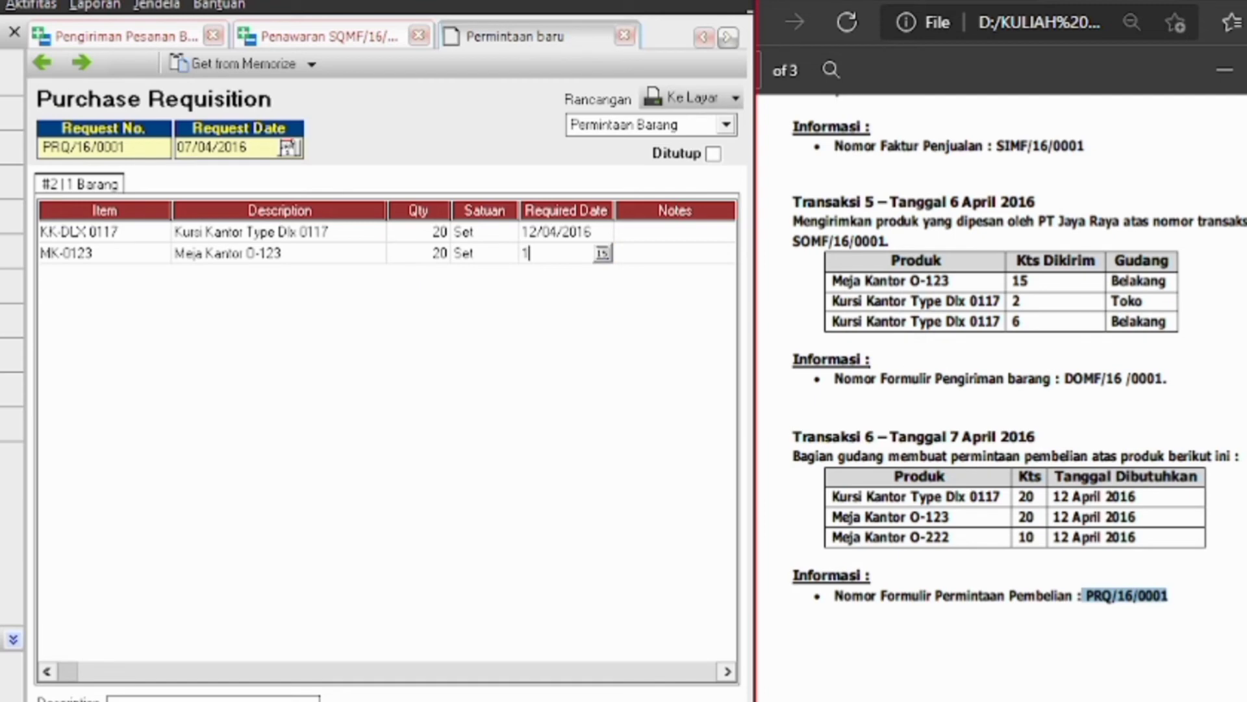
{"action": "type", "text": "2/04.2016"}
{"action": "key", "text": "Down"}
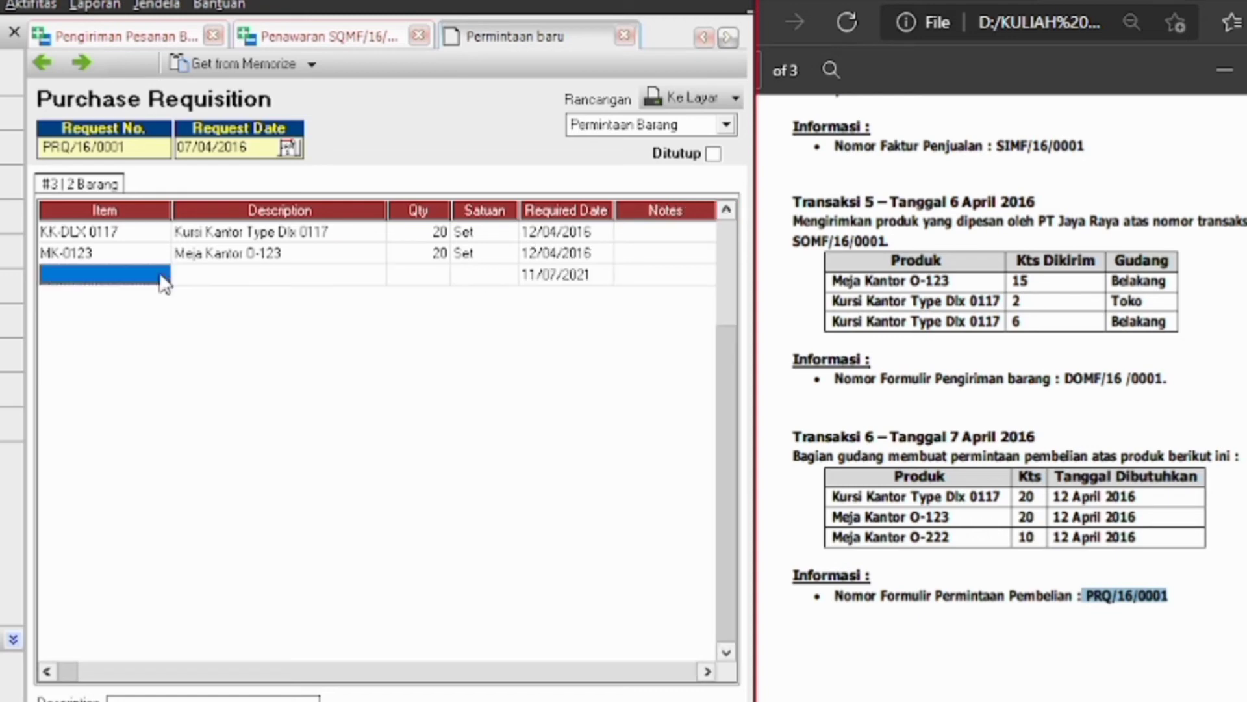
Add Meja Kantor MK-0222 O-222 at quantity 10
{"action": "left_click", "coordinate": [160, 278]}
{"action": "left_click", "coordinate": [161, 275]}
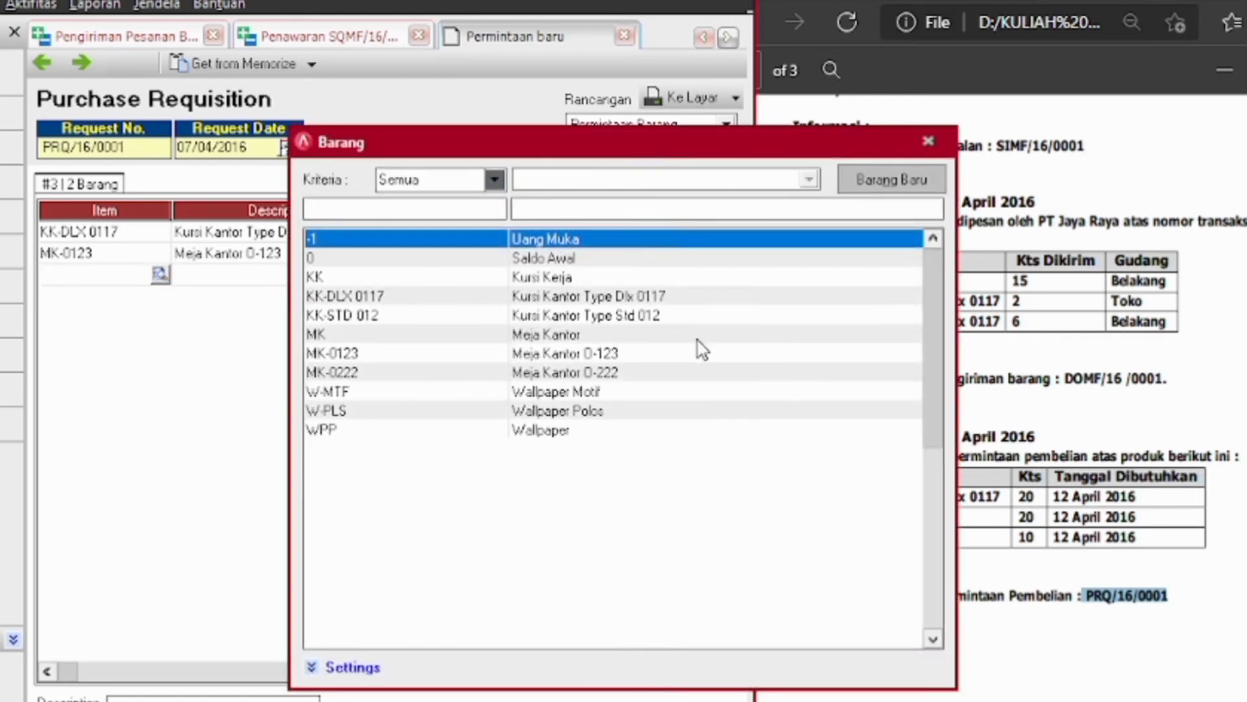
{"action": "left_click_drag", "start_coordinate": [714, 153], "coordinate": [585, 127]}
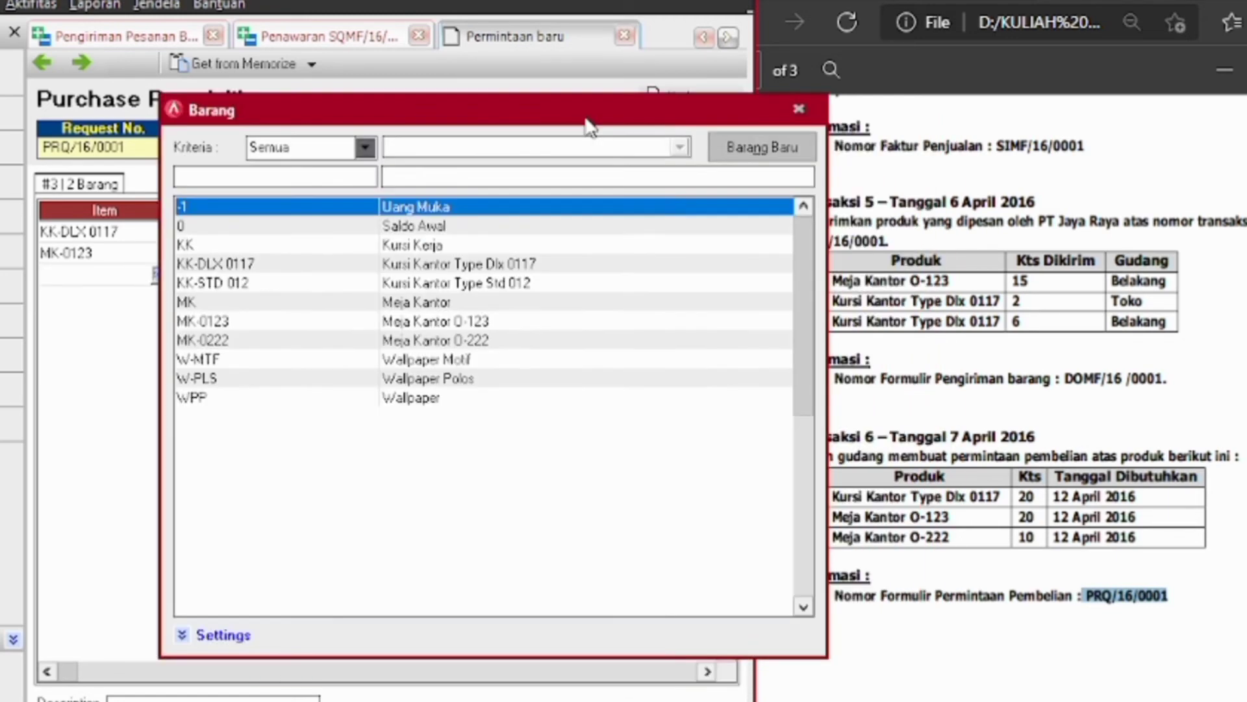
{"action": "double_click", "coordinate": [479, 342]}
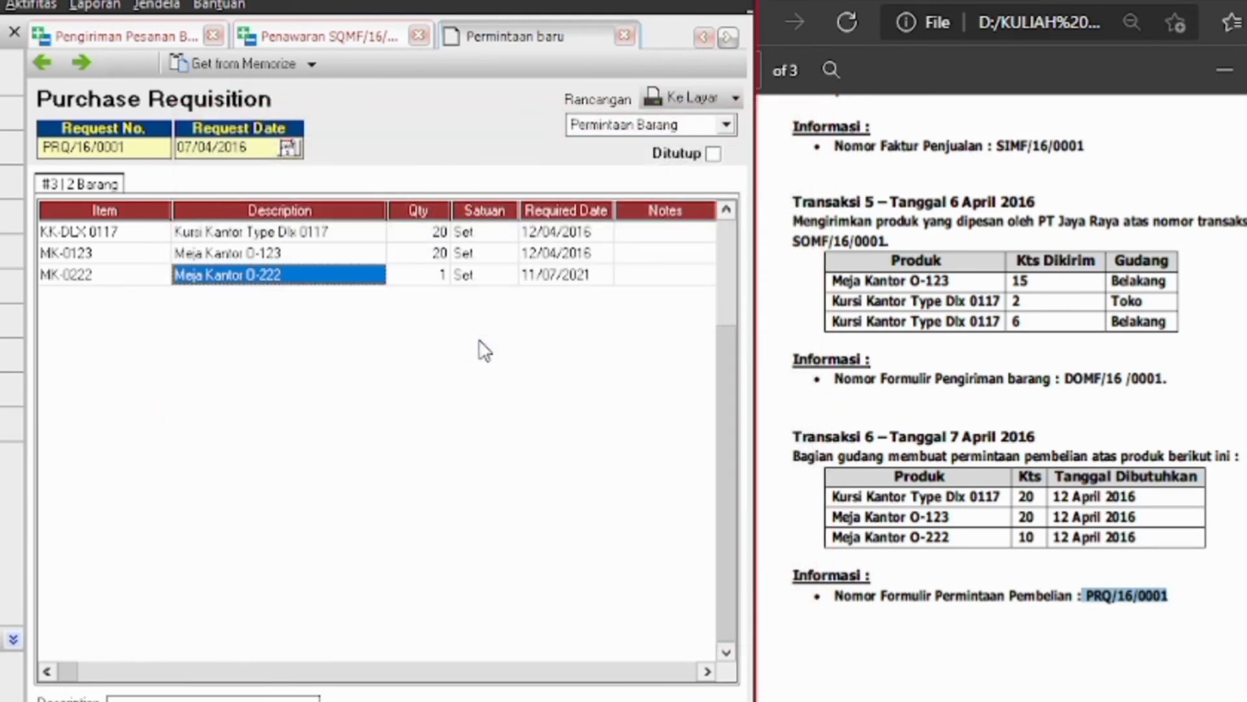
{"action": "left_click", "coordinate": [420, 280]}
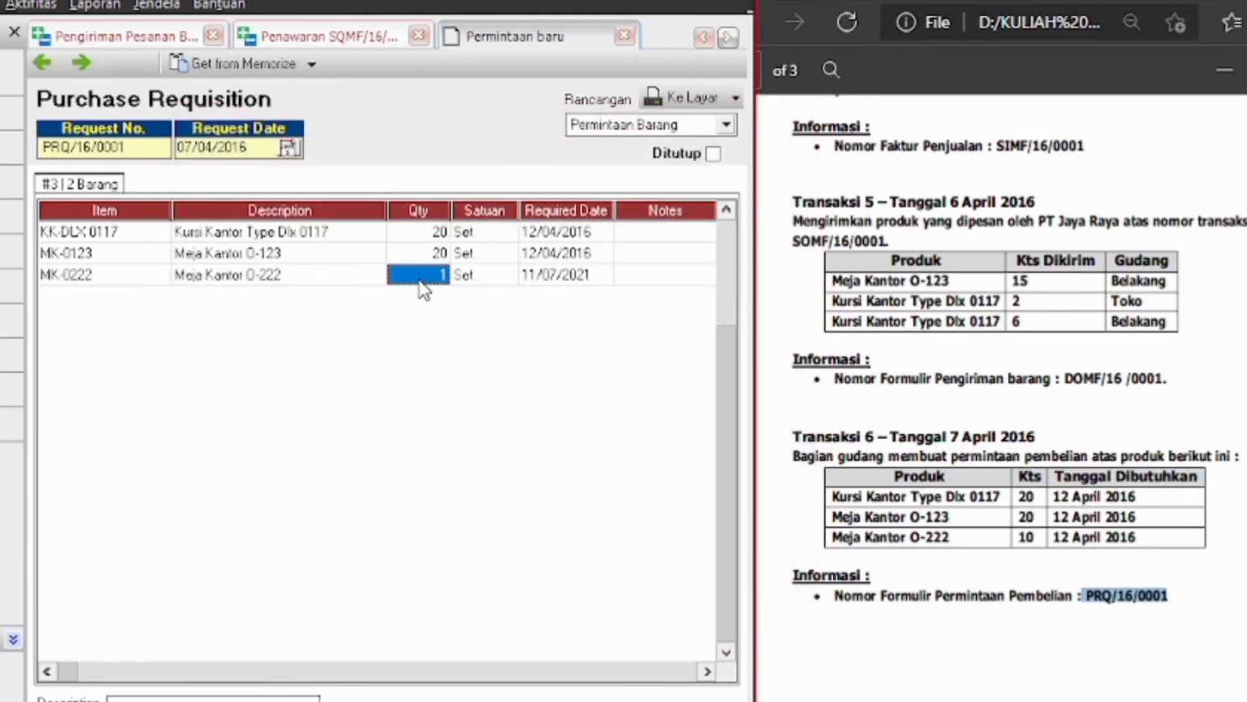
{"action": "type", "text": "10"}
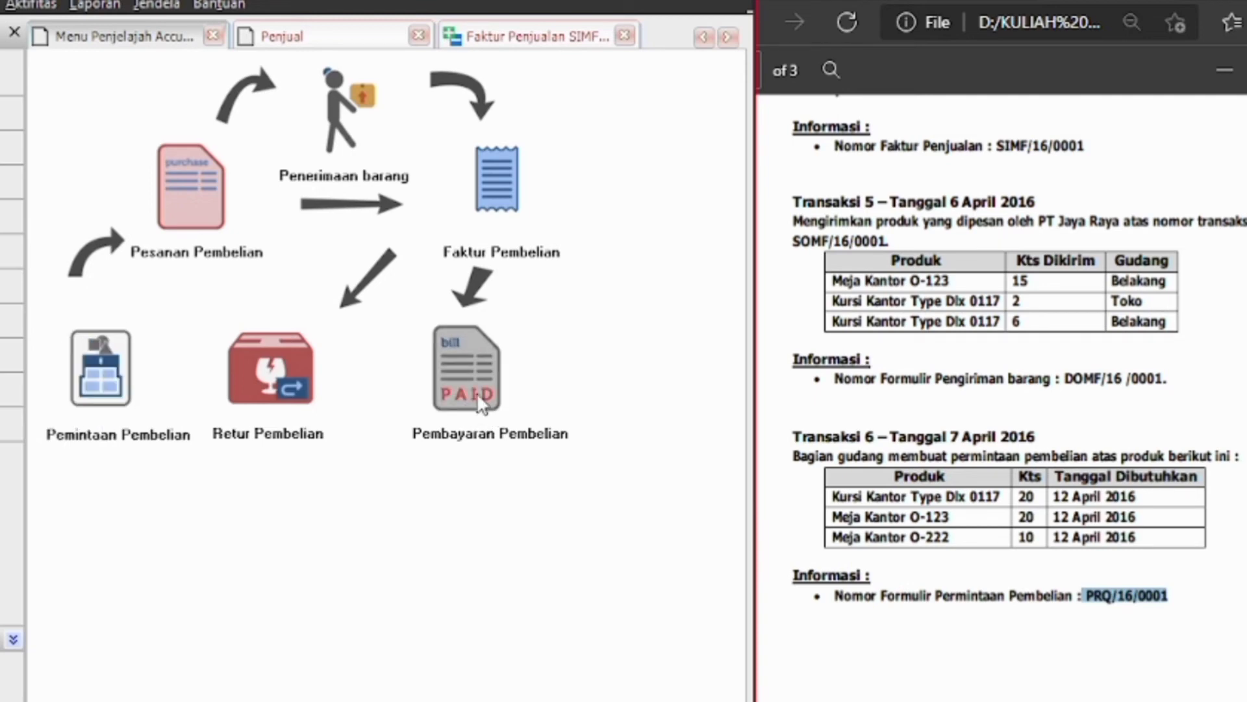
Start a purchase order for Pearl International at exchange rate 9,700
{"action": "left_click", "coordinate": [230, 200]}
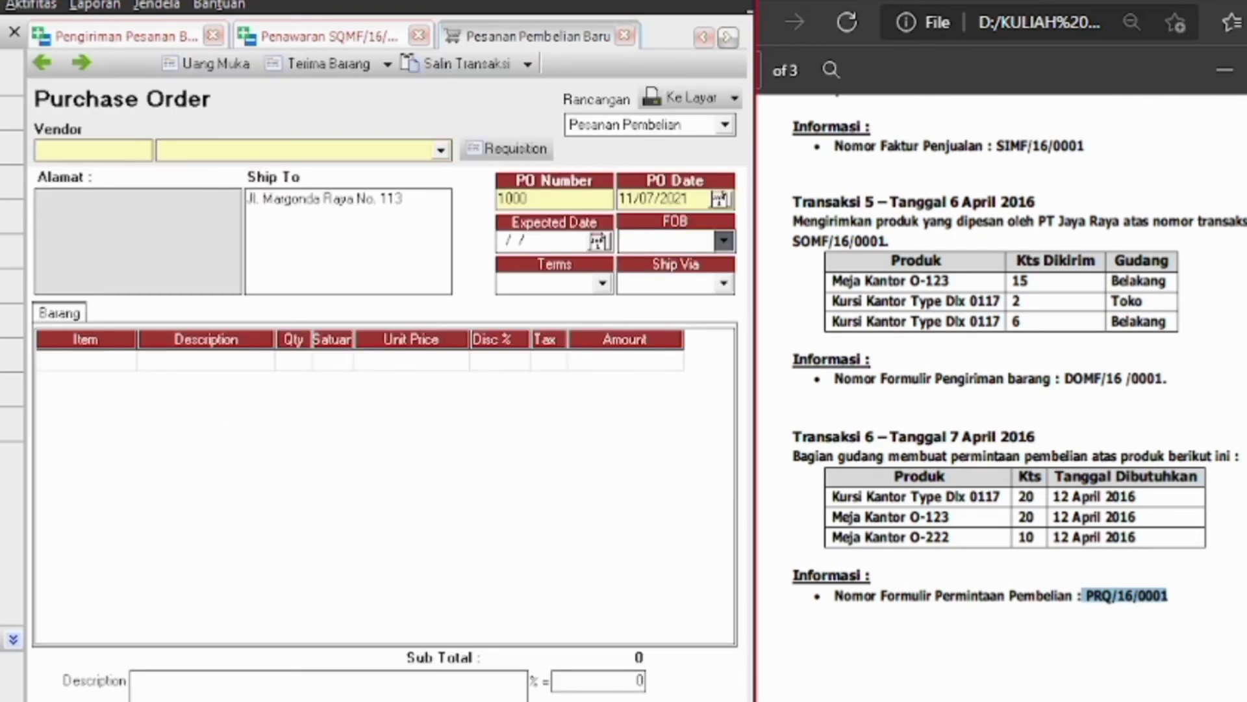
{"action": "left_click", "coordinate": [1241, 389]}
{"action": "scroll", "coordinate": [981, 390], "scroll_direction": "down", "scroll_amount": 5}
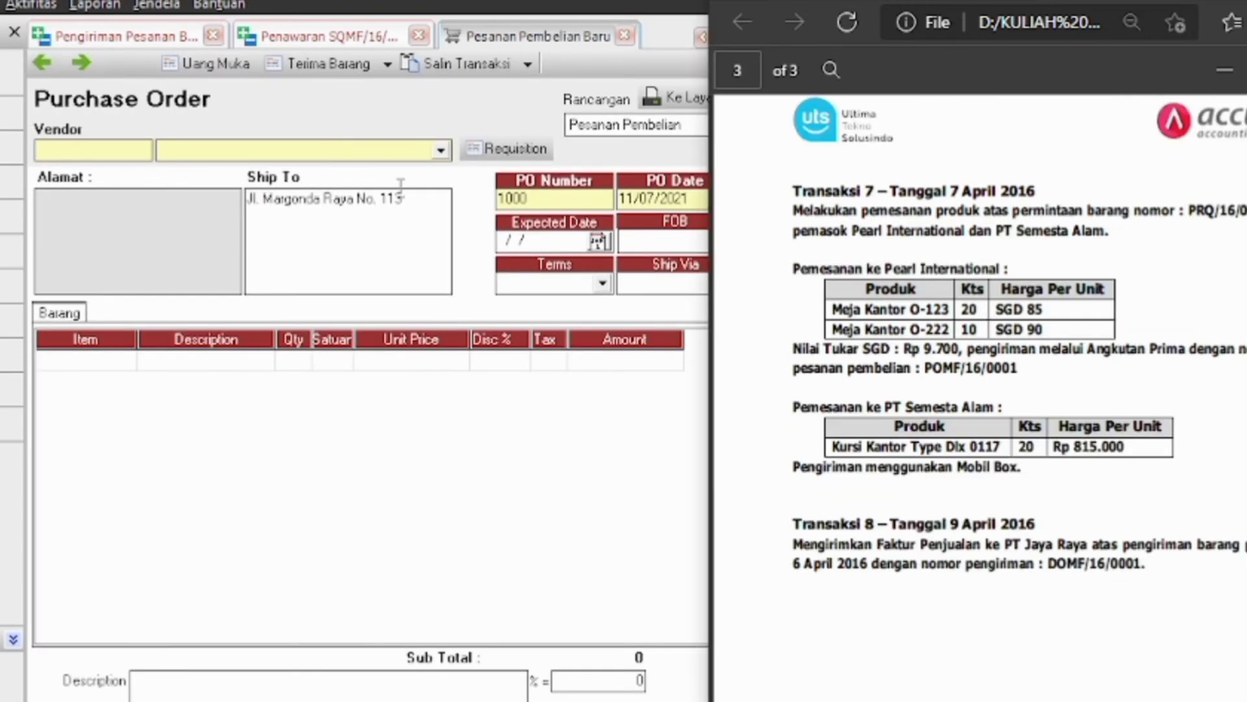
{"action": "left_click", "coordinate": [442, 151]}
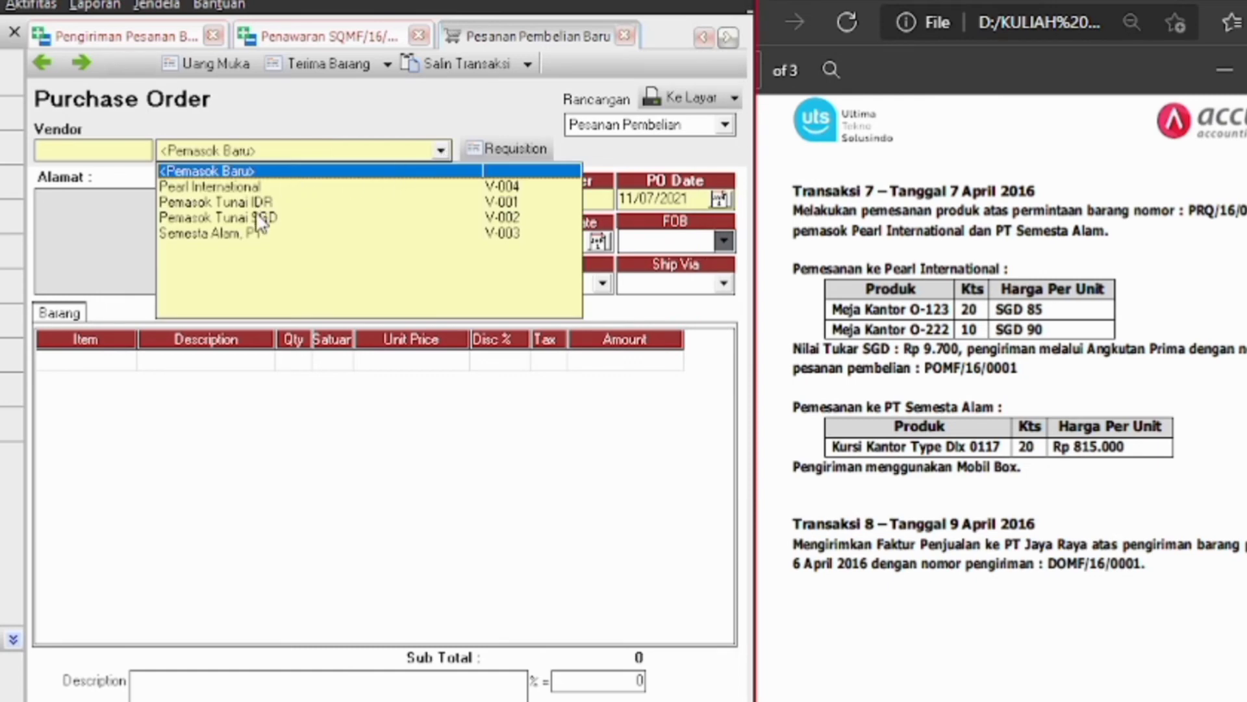
{"action": "left_click", "coordinate": [247, 188]}
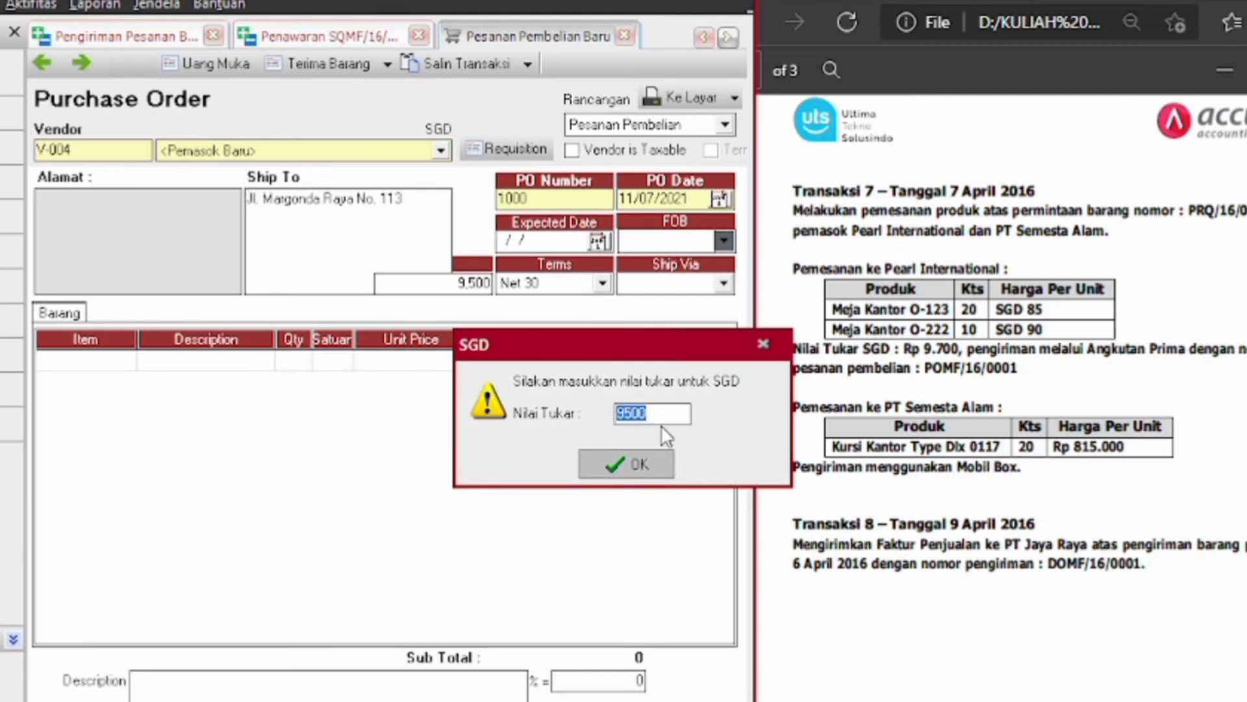
{"action": "left_click", "coordinate": [634, 416]}
{"action": "key", "text": "BackSpace"}
{"action": "type", "text": "7"}
{"action": "left_click", "coordinate": [646, 465]}
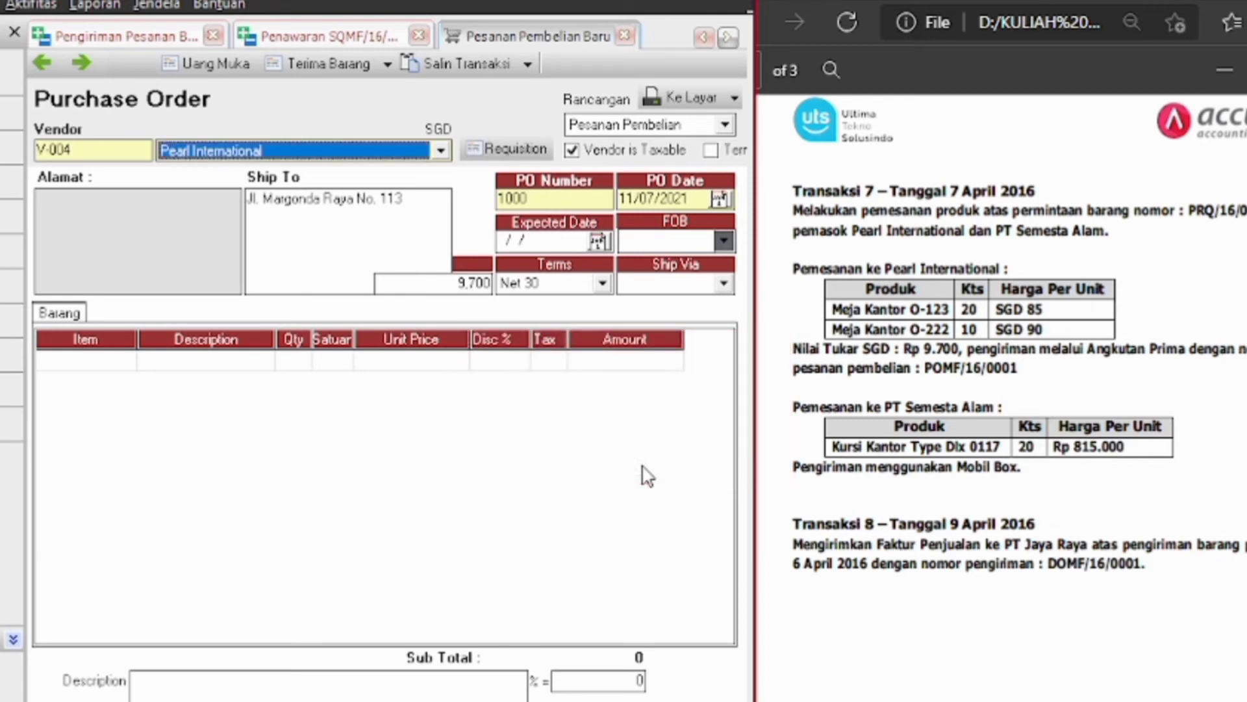
Set order number POMF/16/0001, date 07/04/2016, Angkutan Prima shipping, and select requisition PRQ/16/0001
{"action": "type", "text": "POMF/16/0001"}
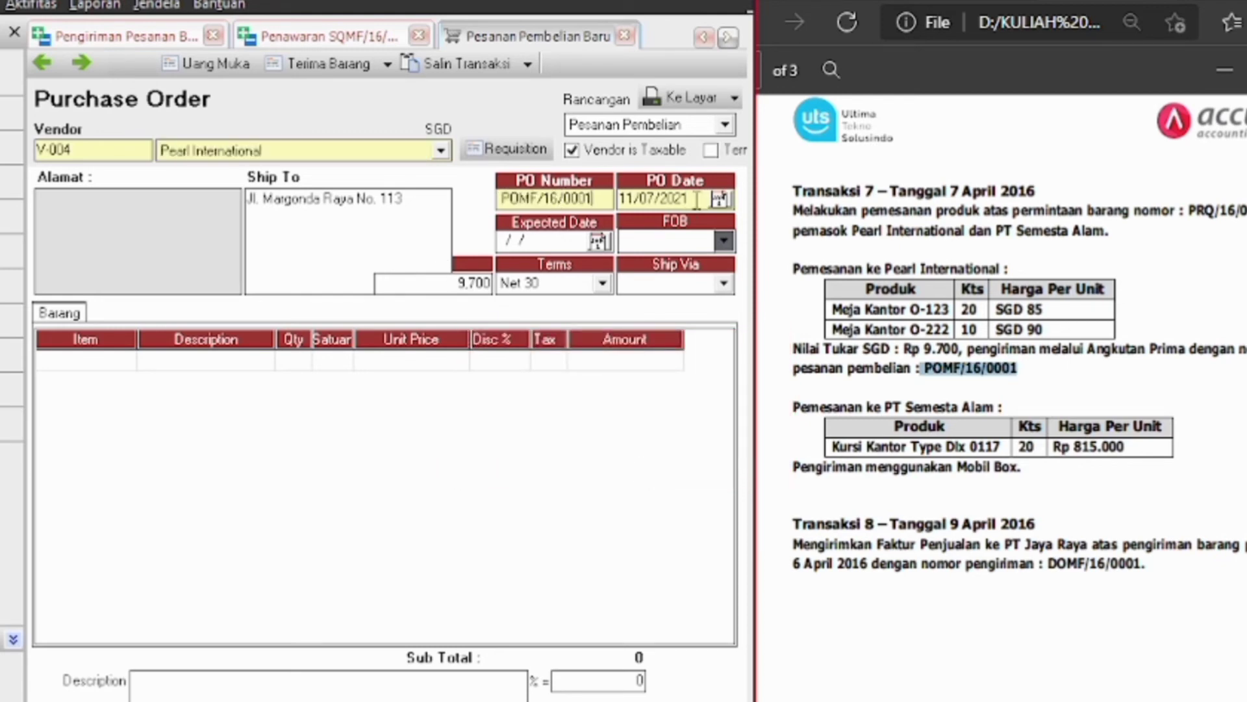
{"action": "left_click", "coordinate": [697, 200]}
{"action": "key", "text": "BackSpace"}
{"action": "key", "text": "BackSpace"}
{"action": "key", "text": "BackSpace"}
{"action": "key", "text": "BackSpace"}
{"action": "key", "text": "BackSpace"}
{"action": "key", "text": "BackSpace"}
{"action": "key", "text": "BackSpace"}
{"action": "key", "text": "BackSpace"}
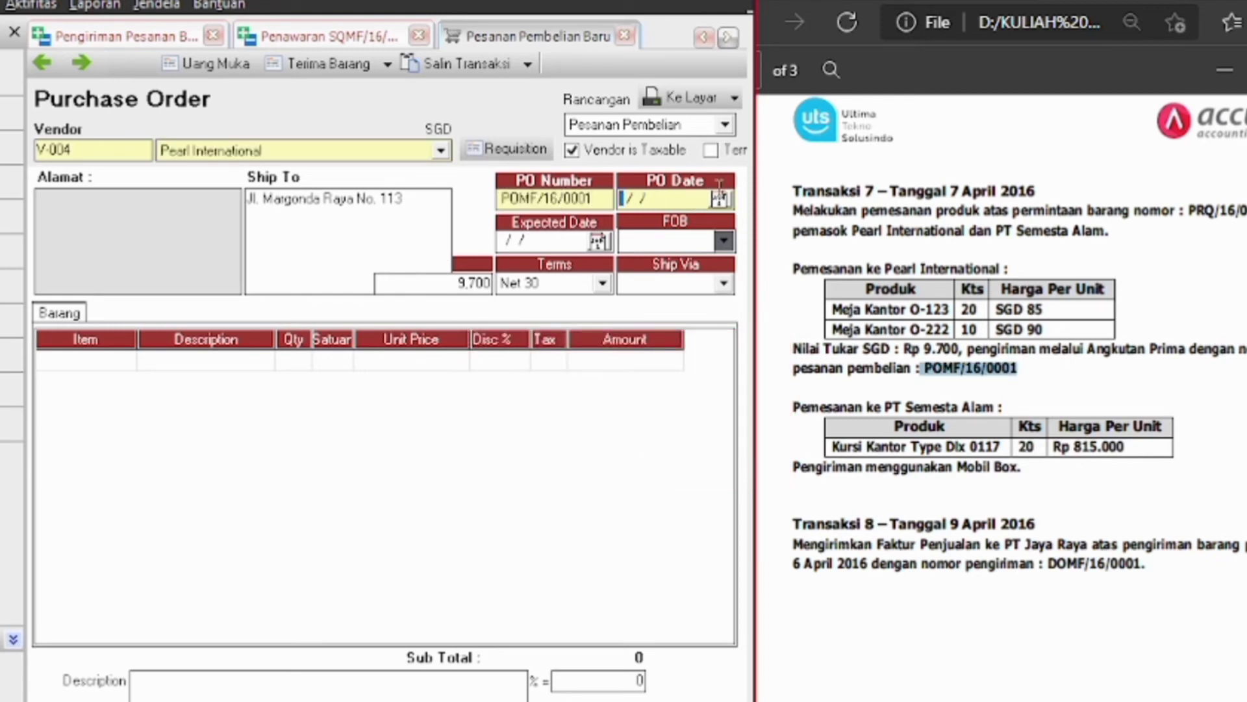
{"action": "type", "text": "07/04/2016"}
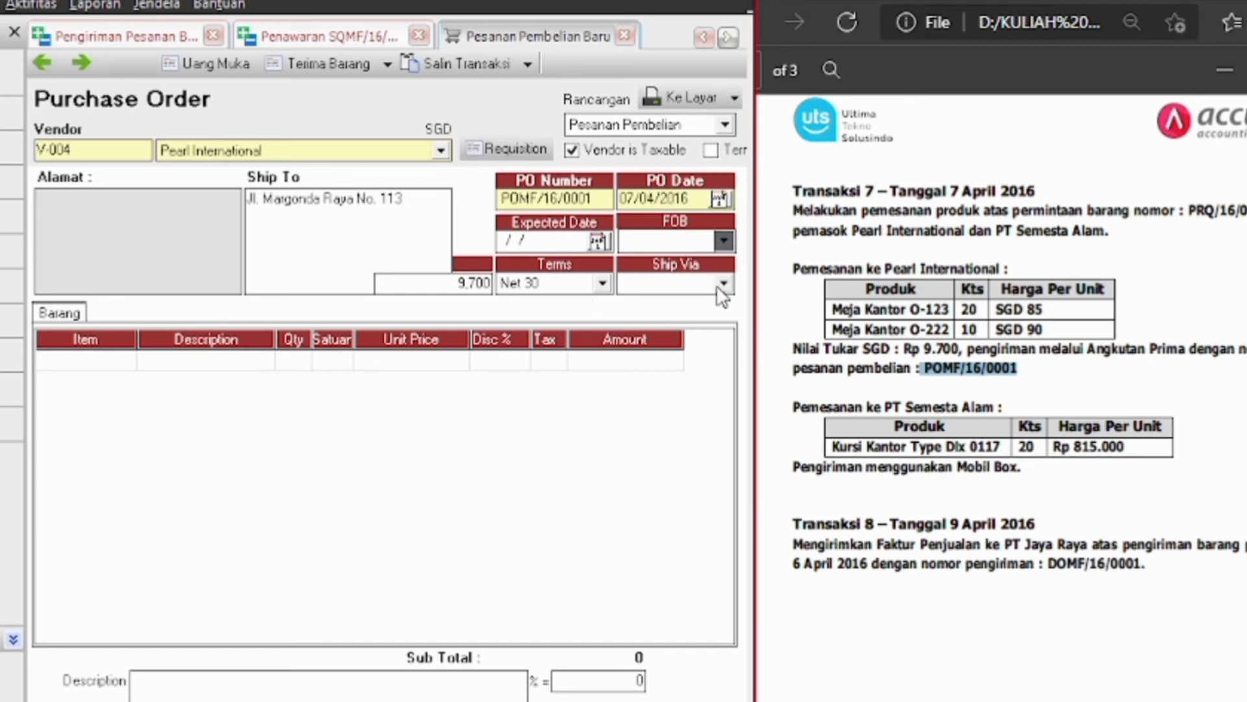
{"action": "left_click", "coordinate": [722, 283]}
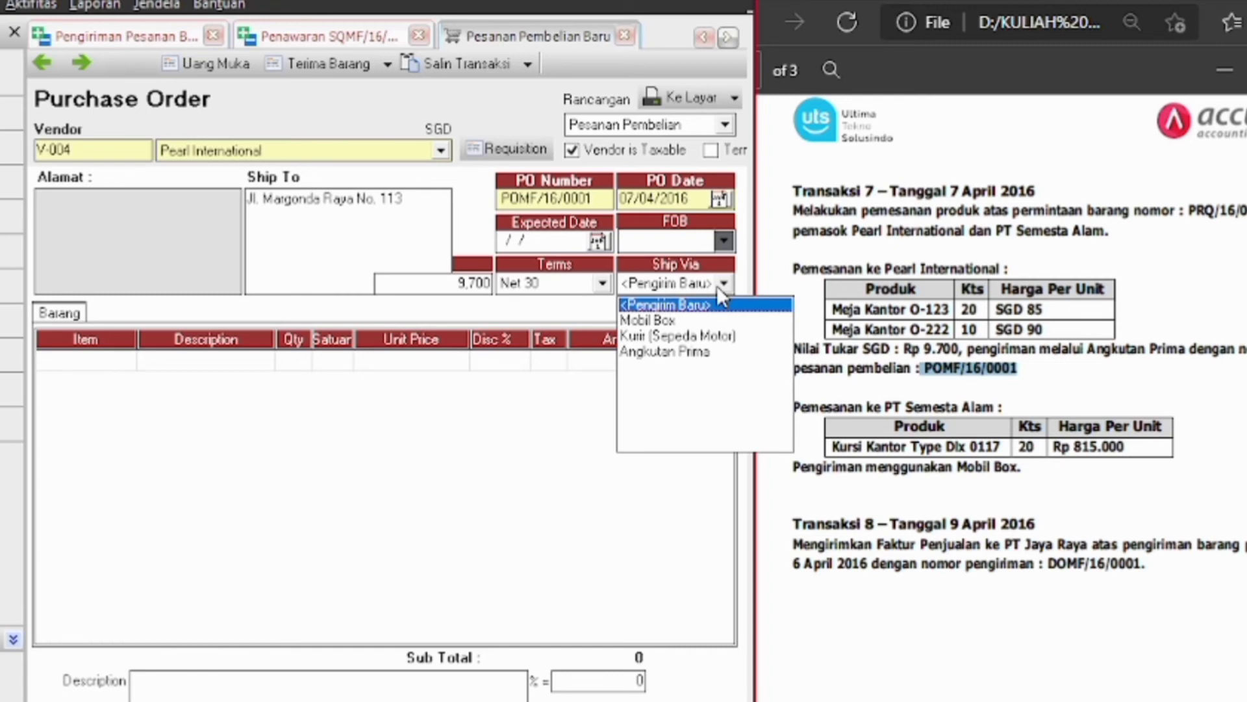
{"action": "left_click", "coordinate": [711, 355]}
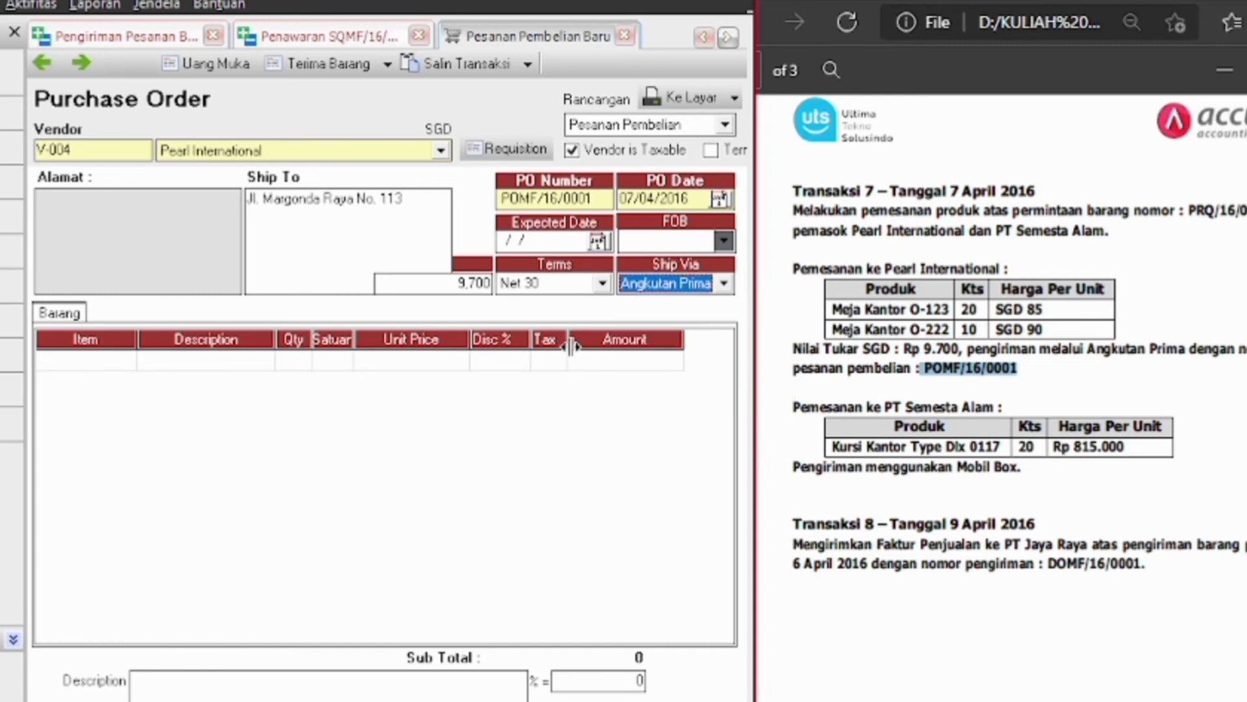
{"action": "left_click", "coordinate": [511, 153]}
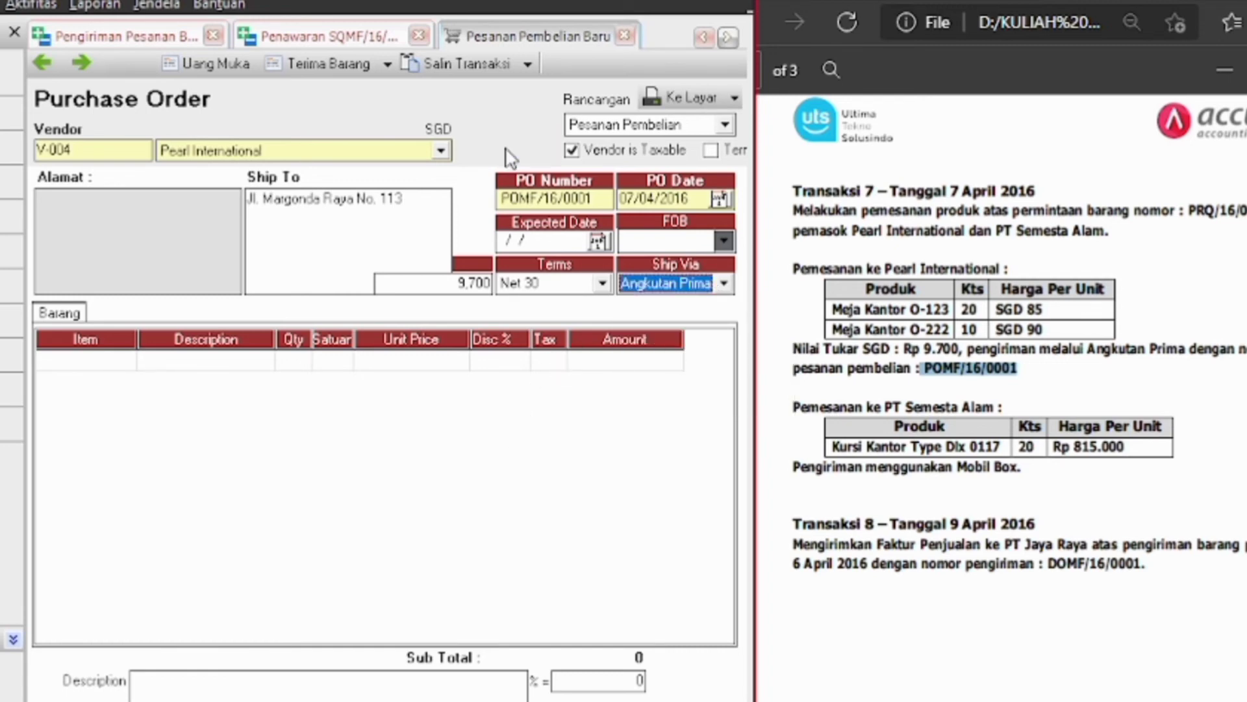
{"action": "left_click", "coordinate": [473, 318]}
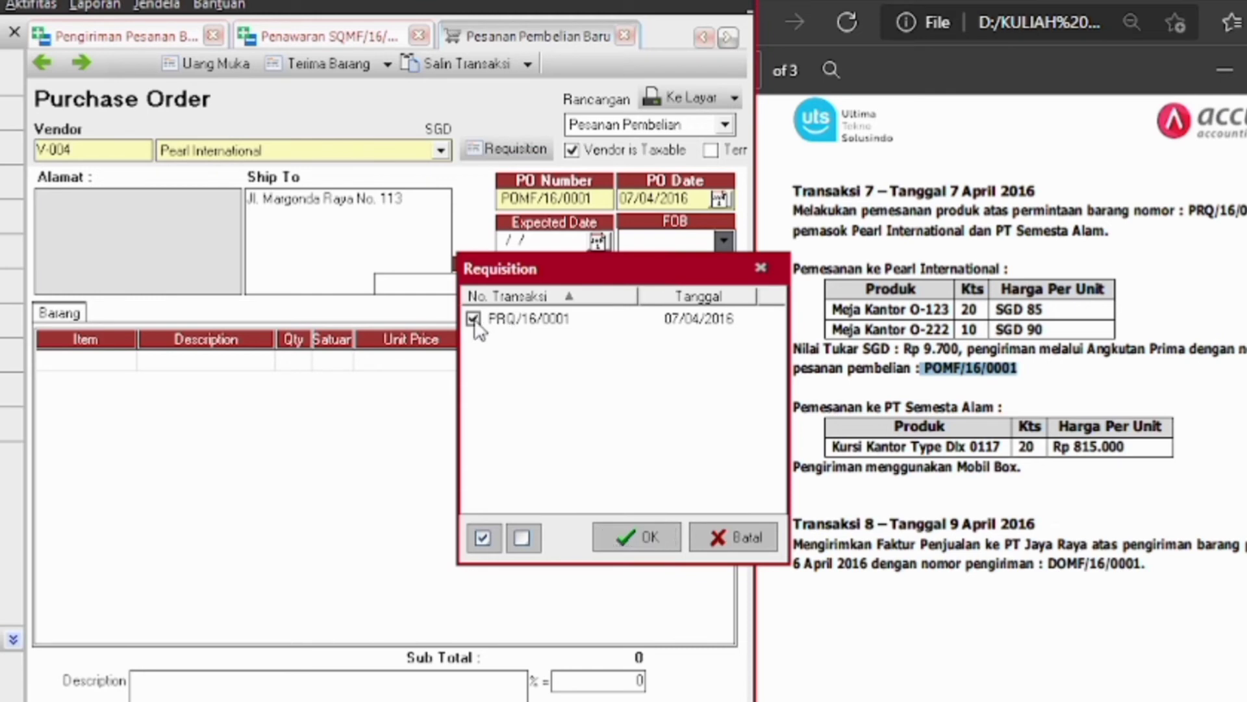
Load the requisition items into the order and delete the Kursi Kantor Type Dlx 0117 row
{"action": "left_click", "coordinate": [630, 544]}
{"action": "left_click", "coordinate": [214, 361]}
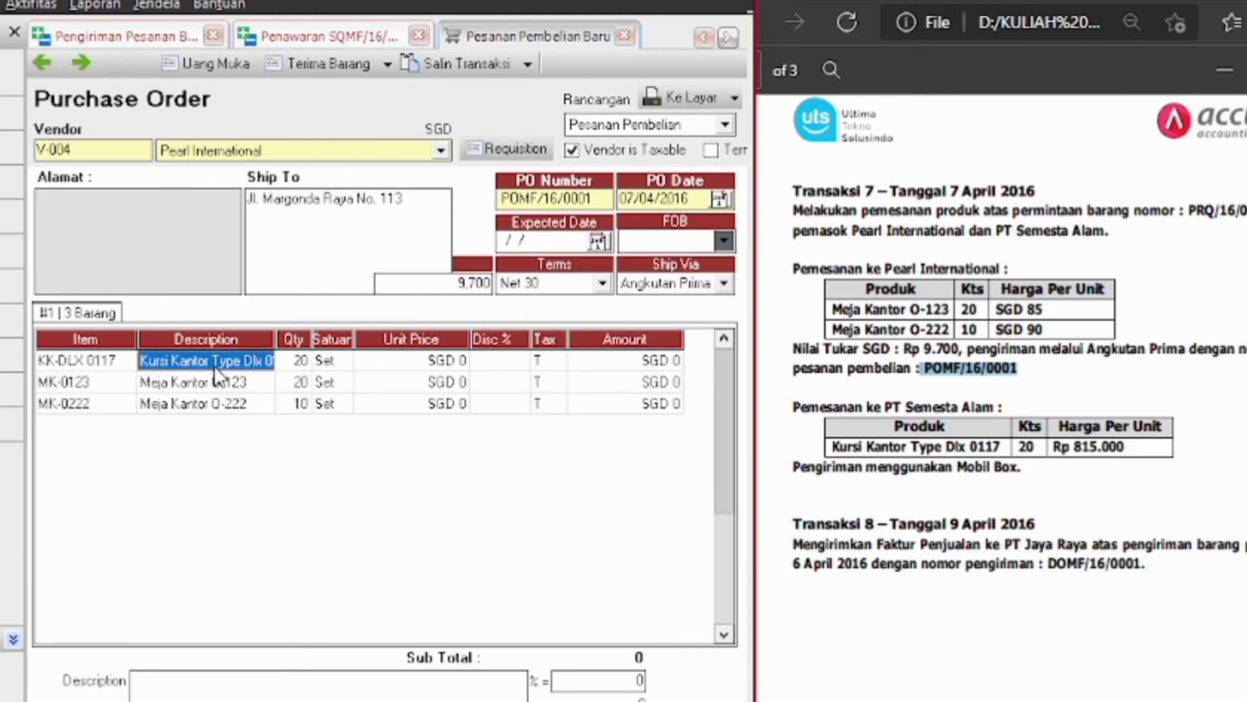
{"action": "right_click", "coordinate": [218, 375]}
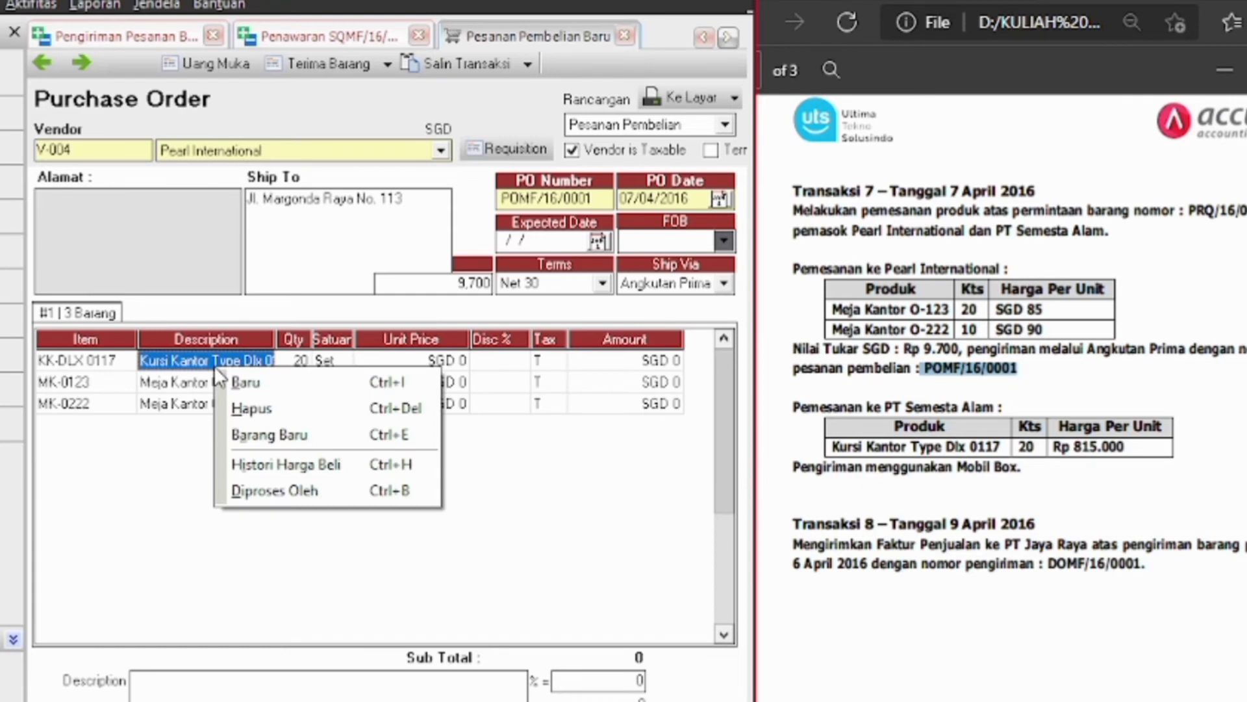
{"action": "left_click", "coordinate": [252, 410]}
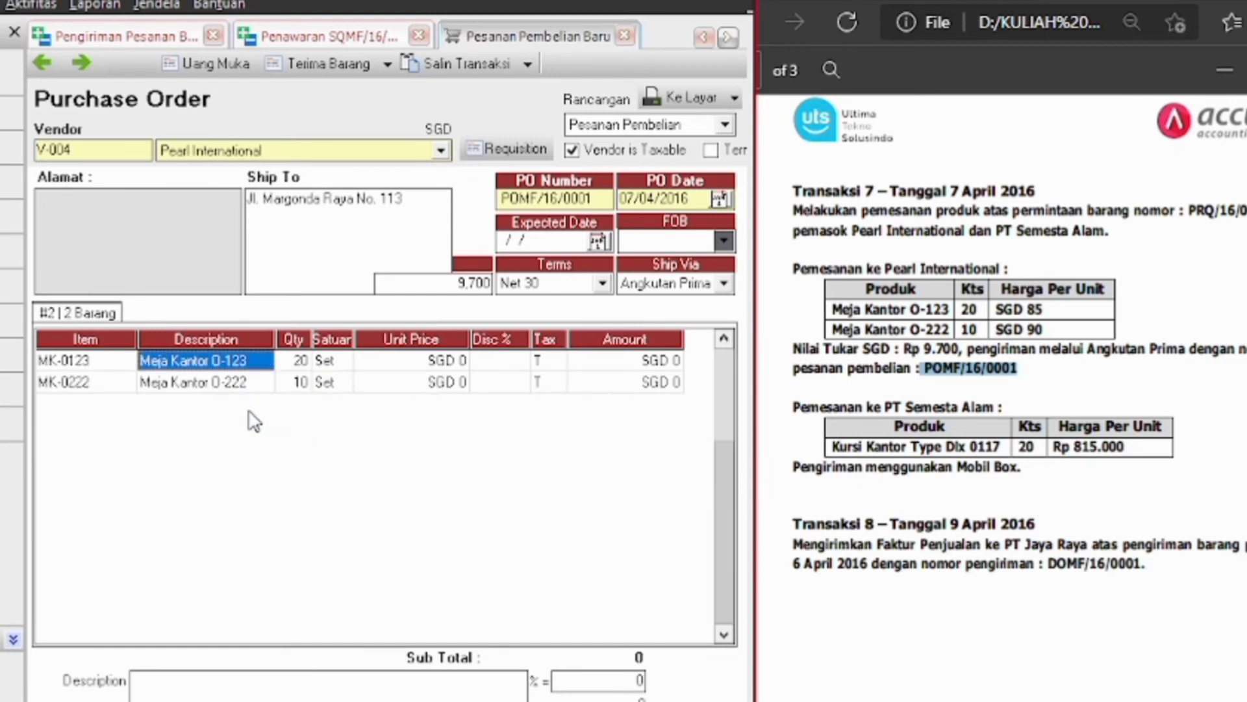
Price Meja Kantor O-123 at SGD 85 and Meja Kantor O-222 at SGD 90
{"action": "left_click", "coordinate": [455, 361]}
{"action": "double_click", "coordinate": [456, 361]}
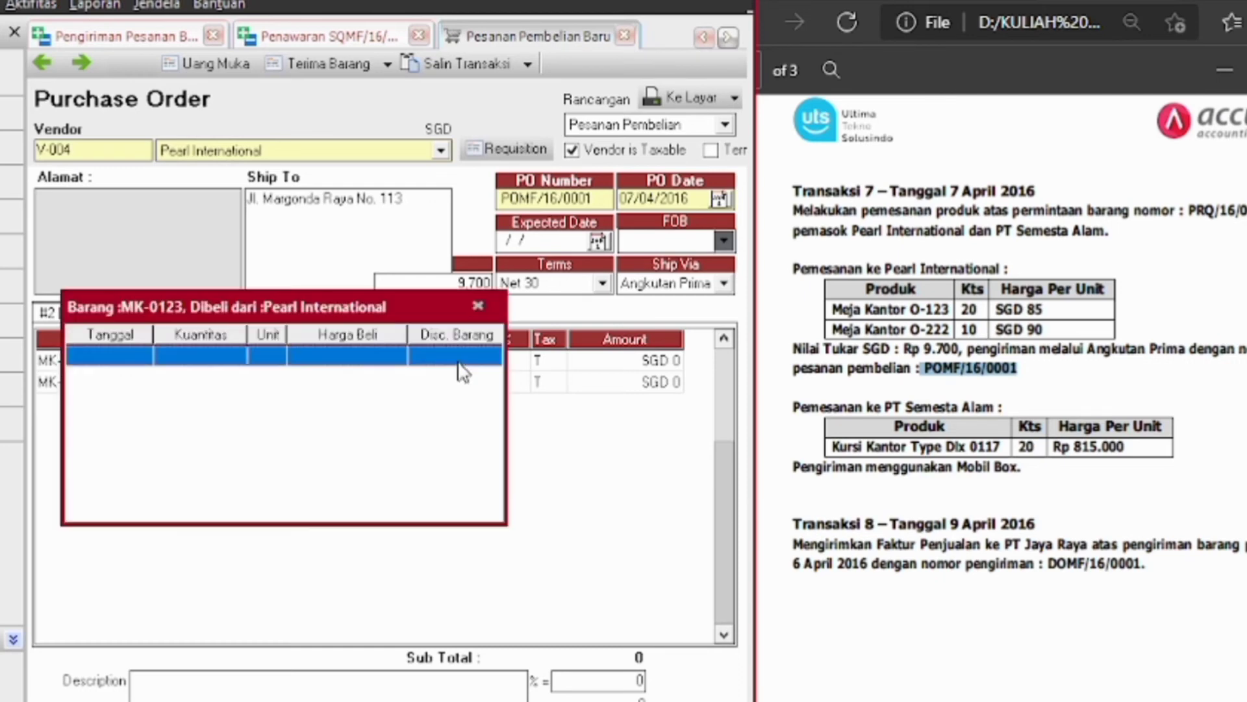
{"action": "left_click", "coordinate": [487, 308]}
{"action": "type", "text": "85"}
{"action": "left_click", "coordinate": [442, 383]}
{"action": "type", "text": "90"}
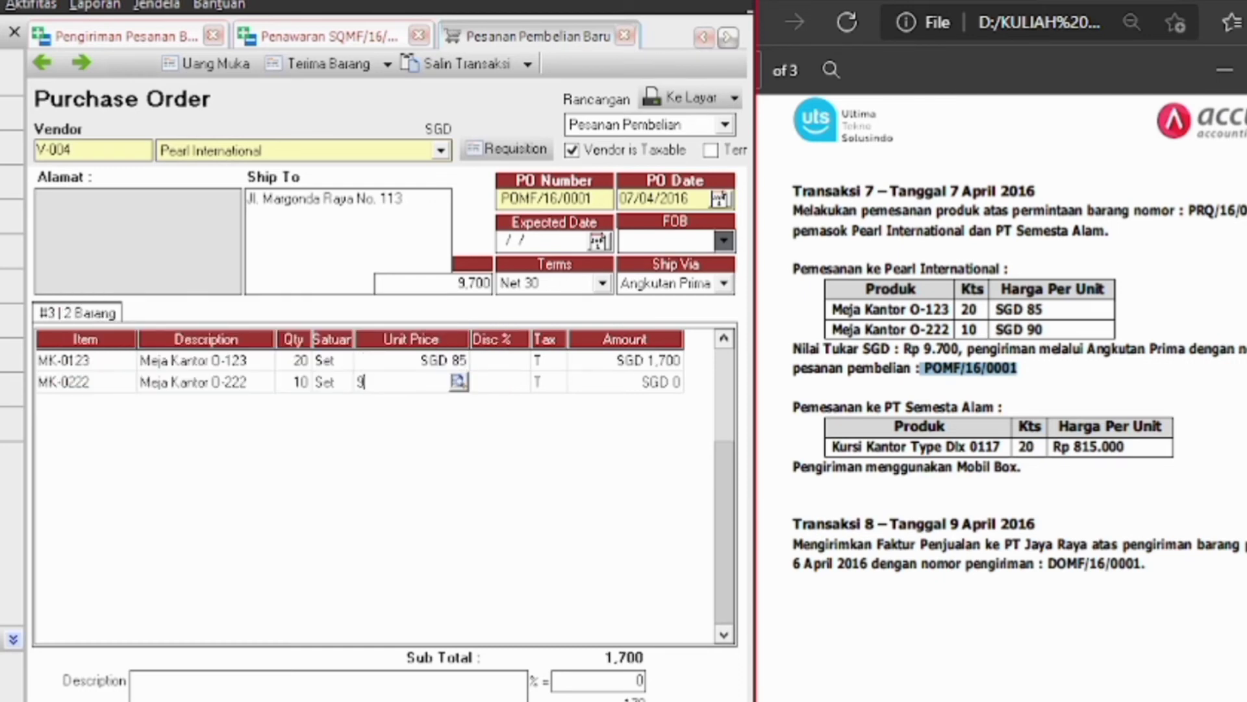
{"action": "key", "text": "Tab"}
{"action": "key", "text": "Tab"}
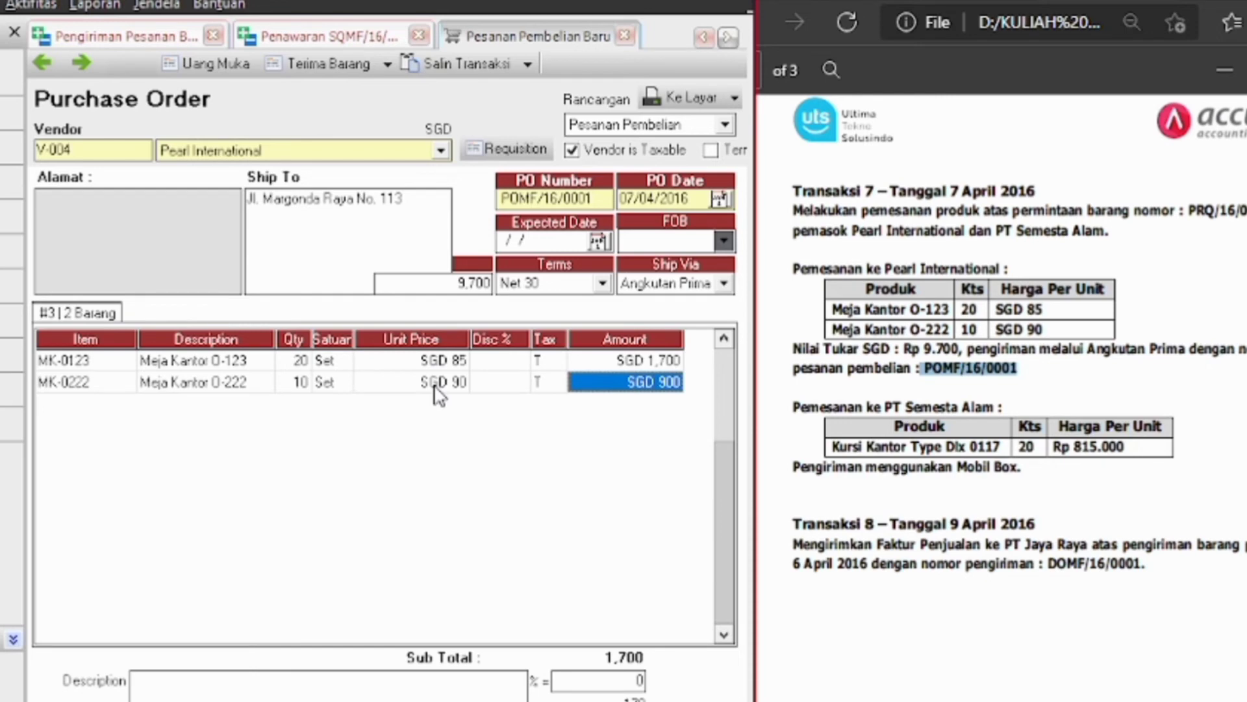
{"action": "right_click", "coordinate": [440, 390]}
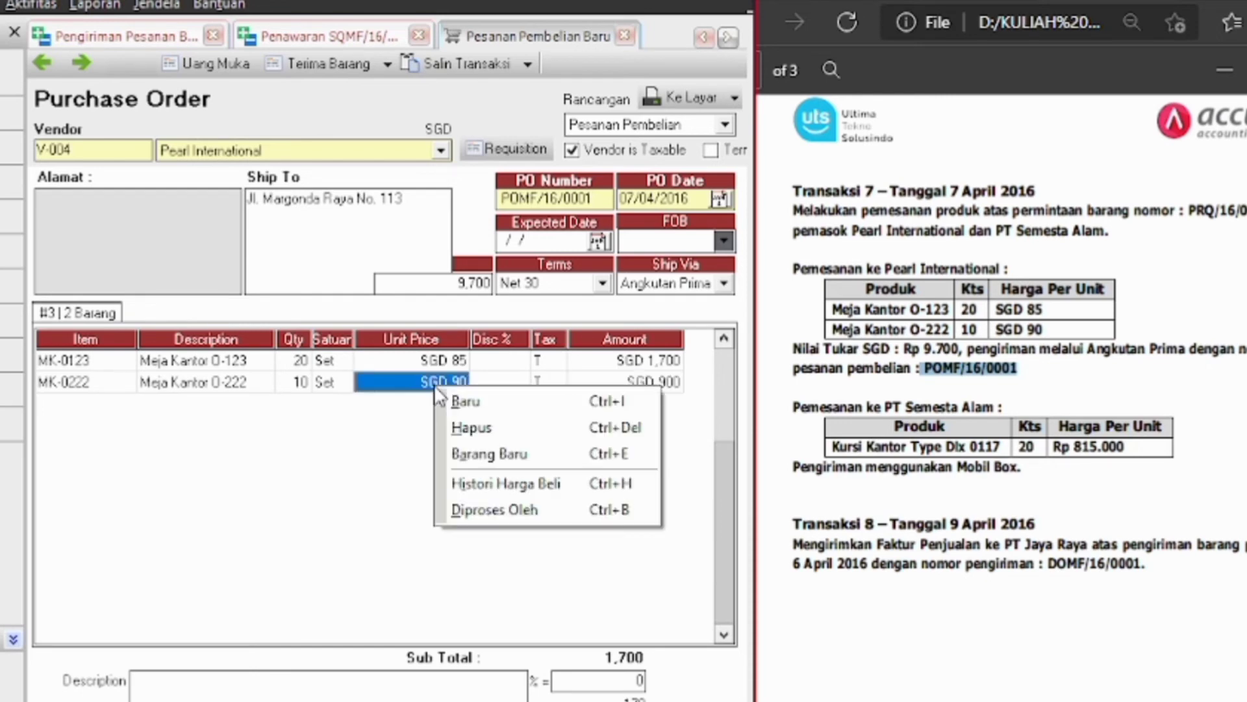
{"action": "key", "text": "Escape"}
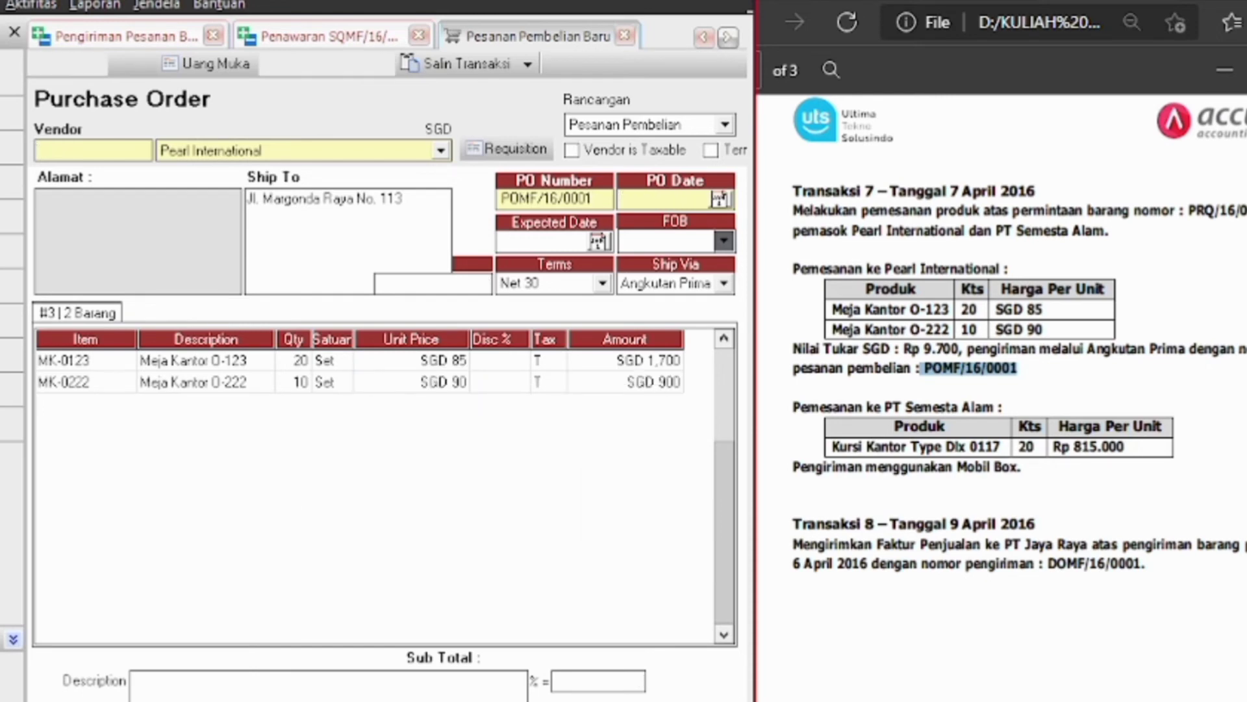
Set the order vendor to Semesta Alam, PT, date 07/04/2016, shipped via Mobil Box
{"action": "left_click", "coordinate": [442, 150]}
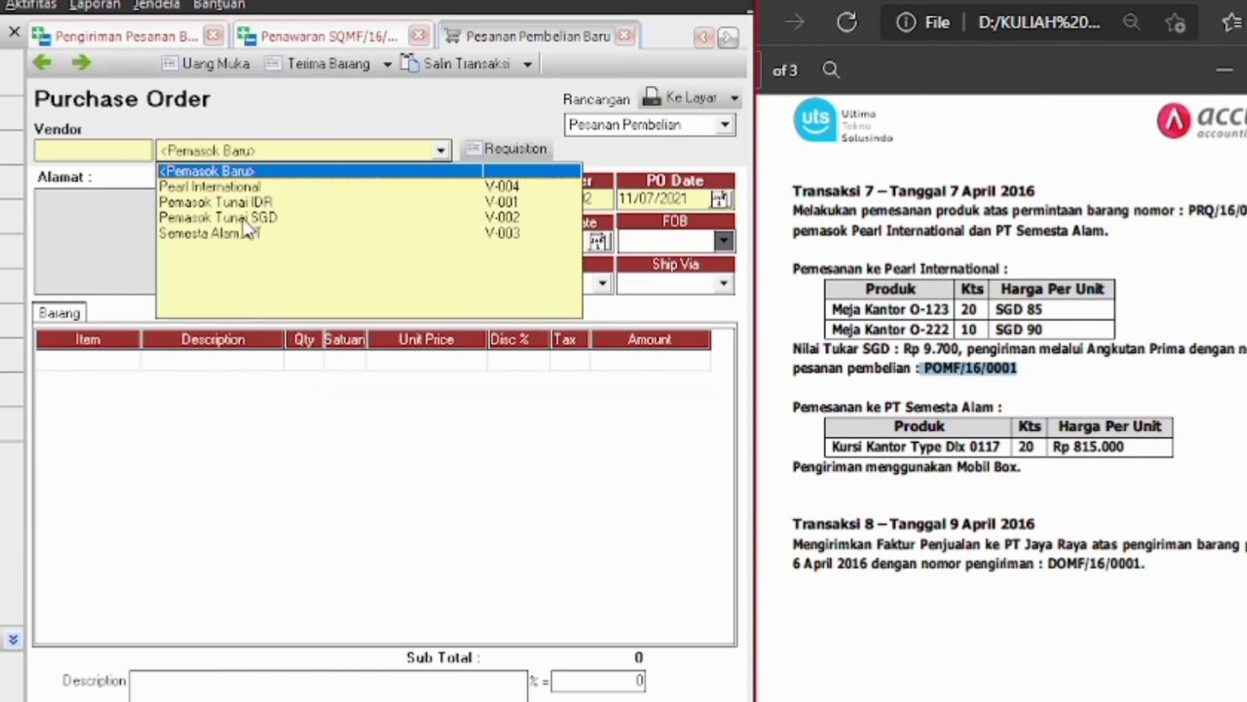
{"action": "left_click", "coordinate": [237, 232]}
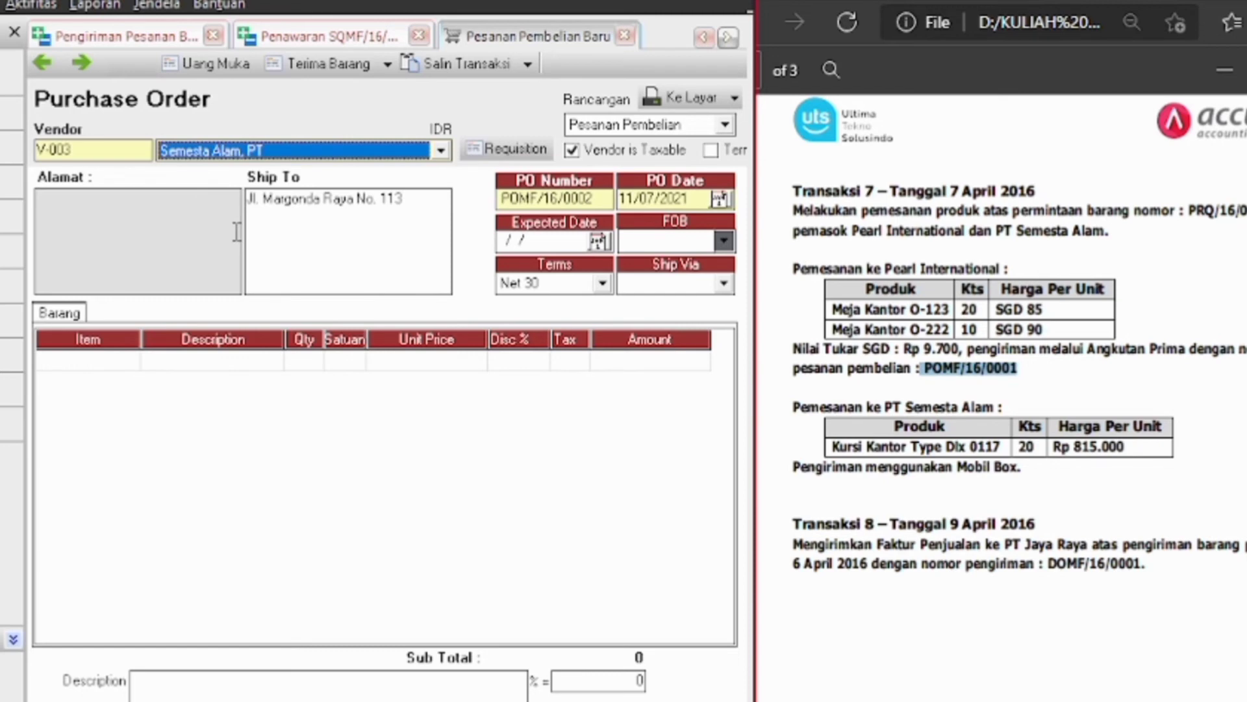
{"action": "left_click", "coordinate": [688, 197]}
{"action": "key", "text": "BackSpace"}
{"action": "key", "text": "BackSpace"}
{"action": "key", "text": "BackSpace"}
{"action": "key", "text": "BackSpace"}
{"action": "key", "text": "BackSpace"}
{"action": "key", "text": "BackSpace"}
{"action": "key", "text": "BackSpace"}
{"action": "key", "text": "BackSpace"}
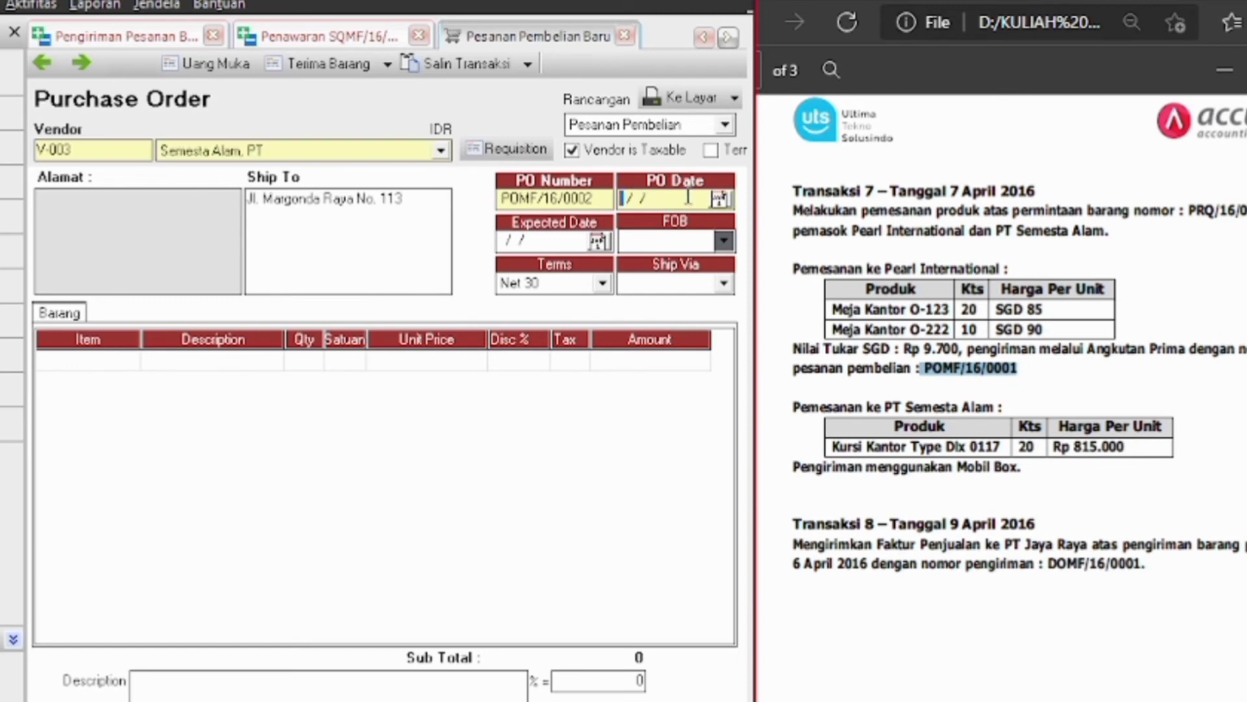
{"action": "type", "text": "07042016"}
{"action": "left_click", "coordinate": [713, 279]}
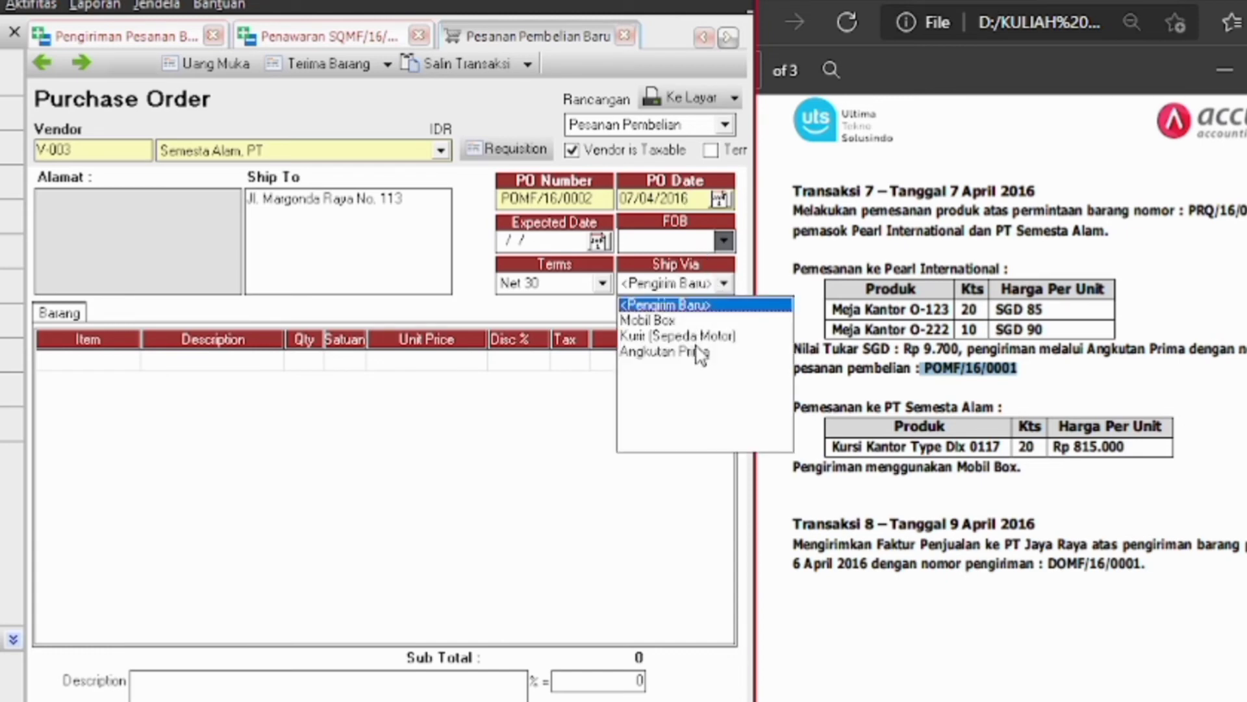
{"action": "left_click", "coordinate": [663, 322]}
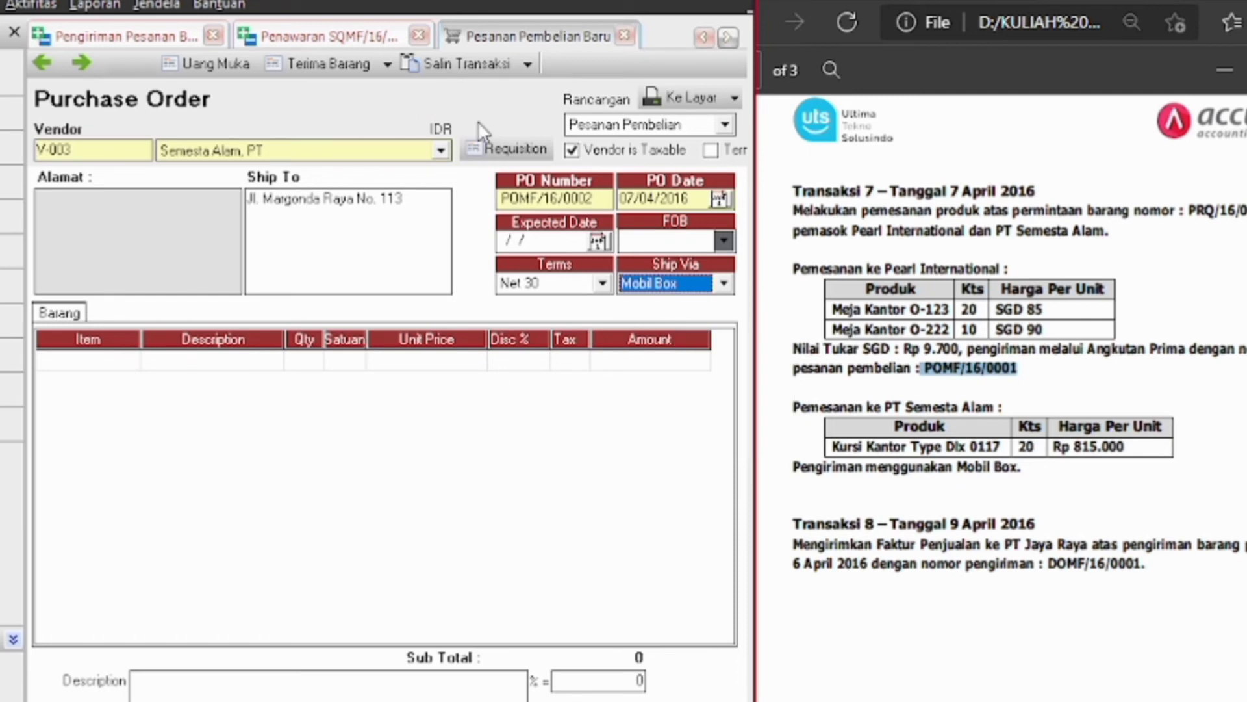
Import requisition PRQ/16/0001's chair at unit price 815,000 and save the order
{"action": "left_click", "coordinate": [488, 151]}
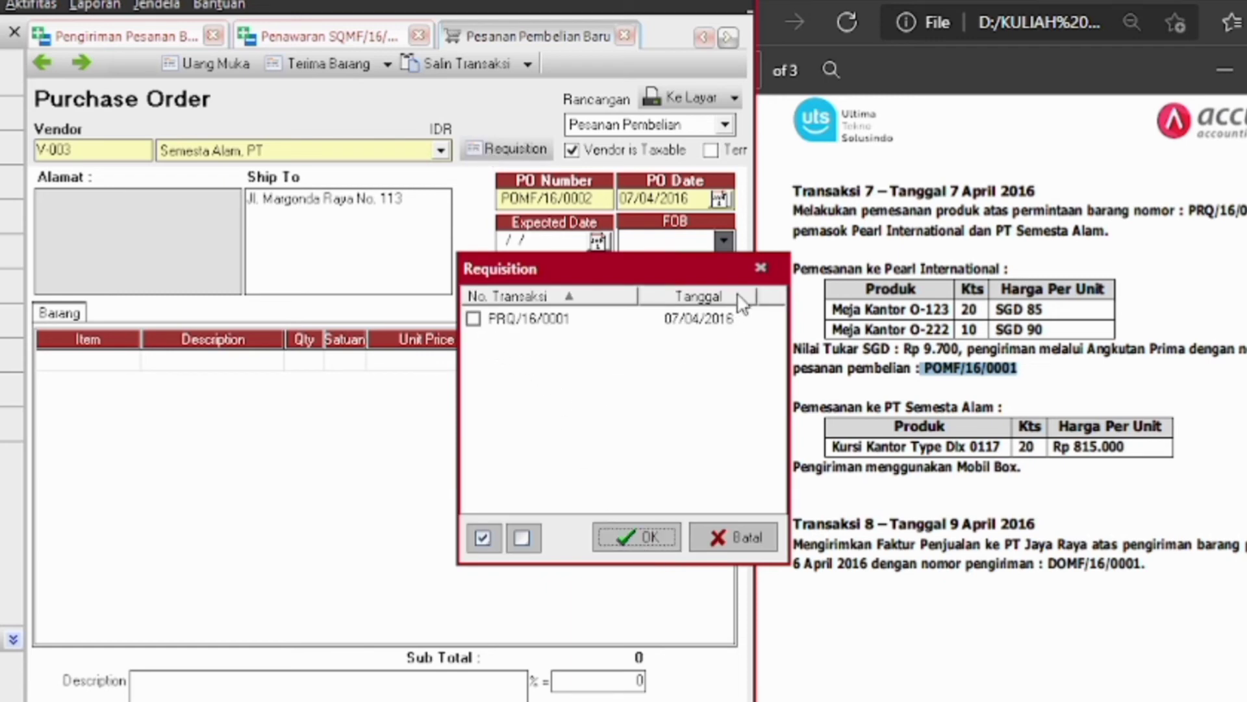
{"action": "left_click", "coordinate": [473, 318]}
{"action": "left_click", "coordinate": [640, 536]}
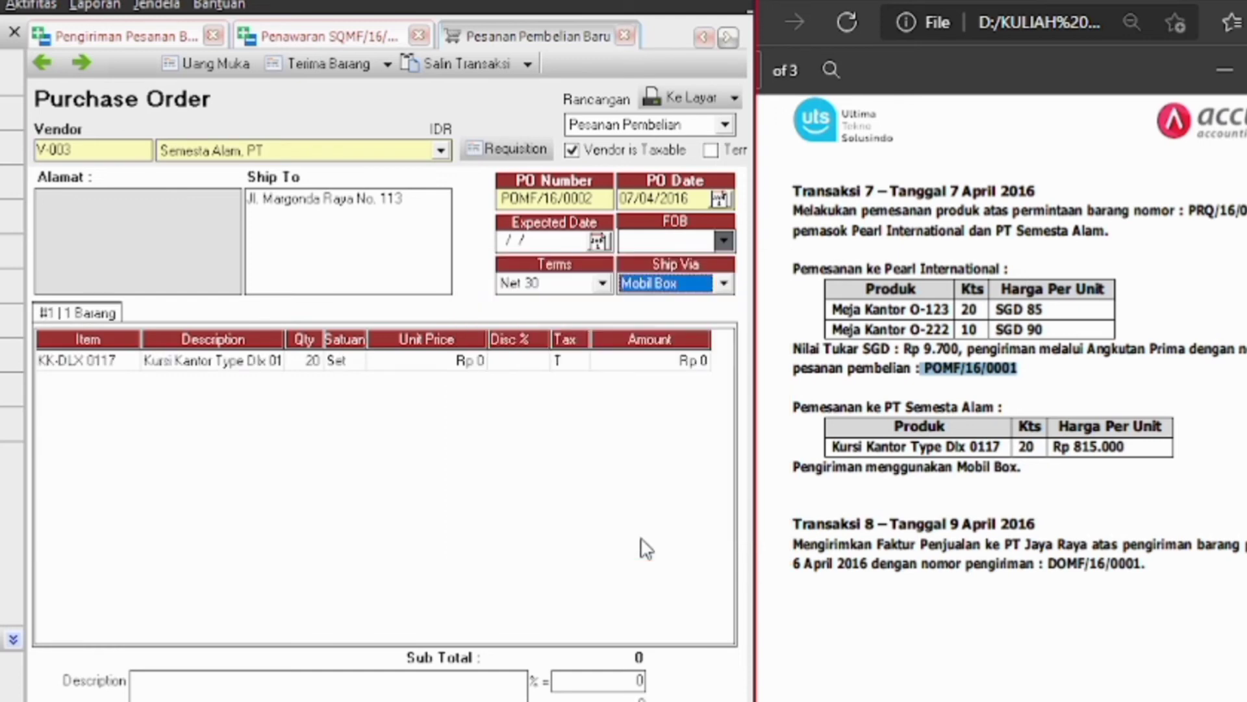
{"action": "left_click", "coordinate": [468, 361]}
{"action": "type", "text": "81"}
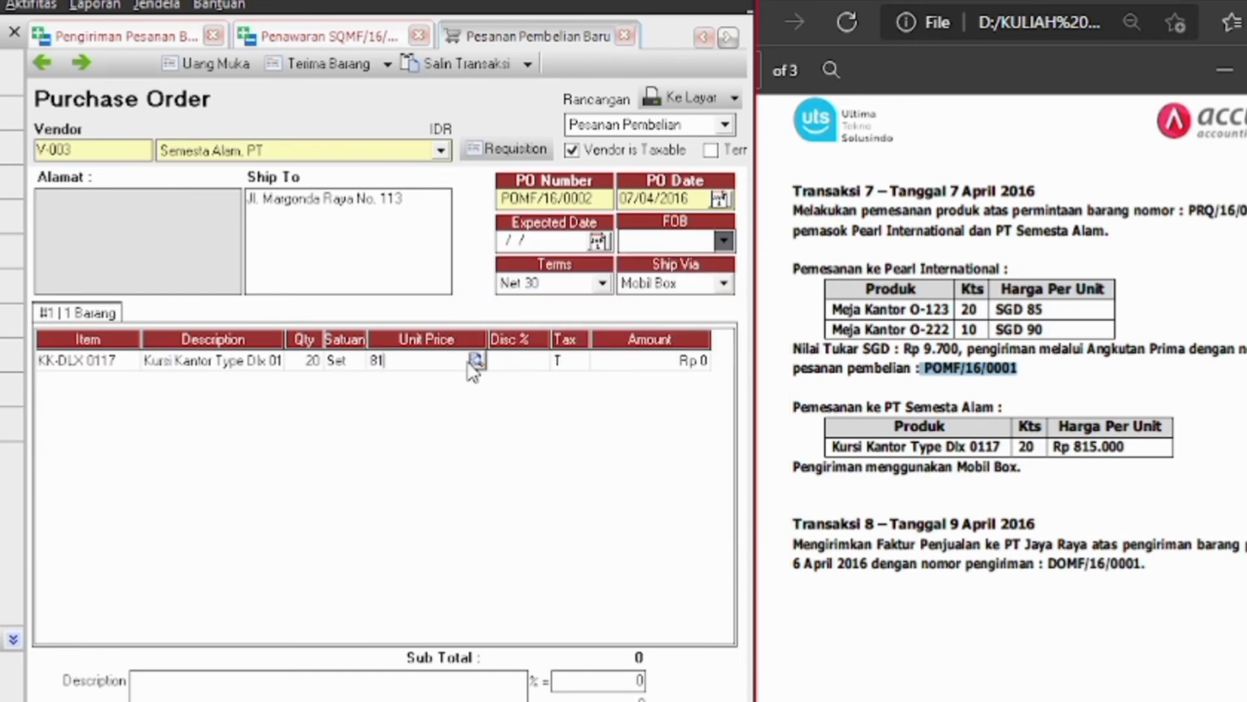
{"action": "type", "text": "5,000"}
{"action": "key", "text": "Tab"}
{"action": "key", "text": "ctrl+s"}
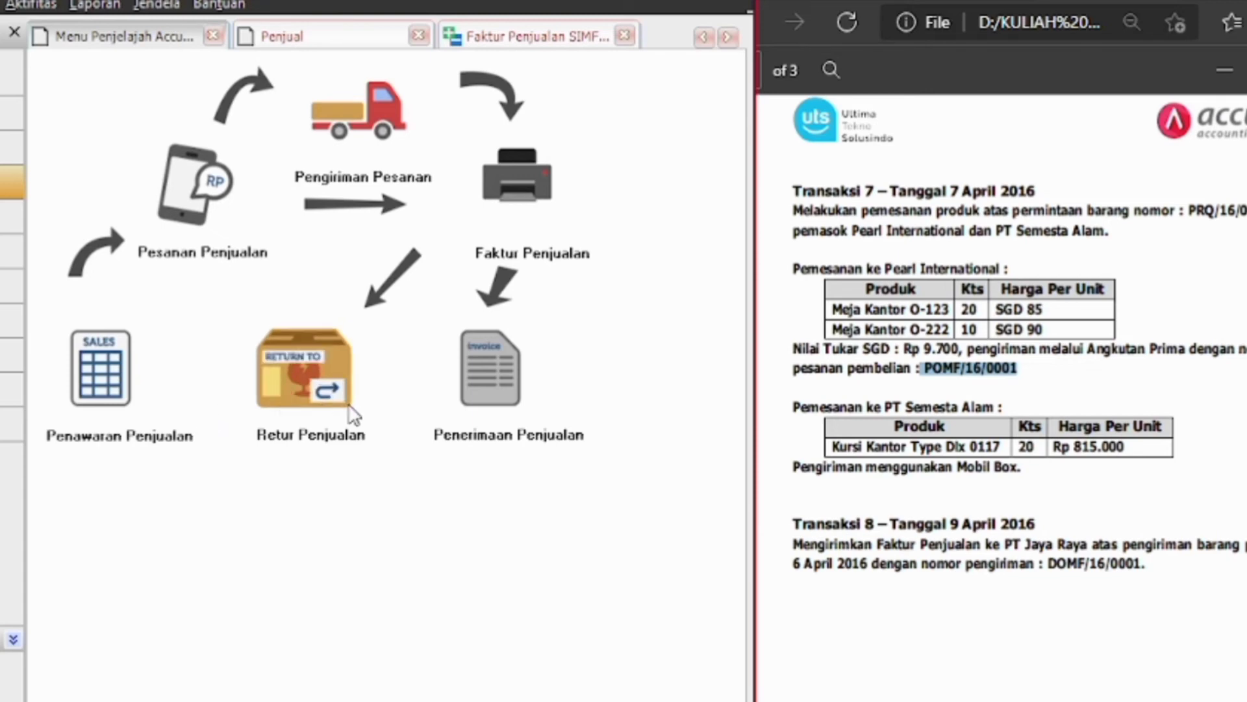
Start a sales invoice for Jaya Raya, PT dated 09/04/2016
{"action": "left_click", "coordinate": [503, 181]}
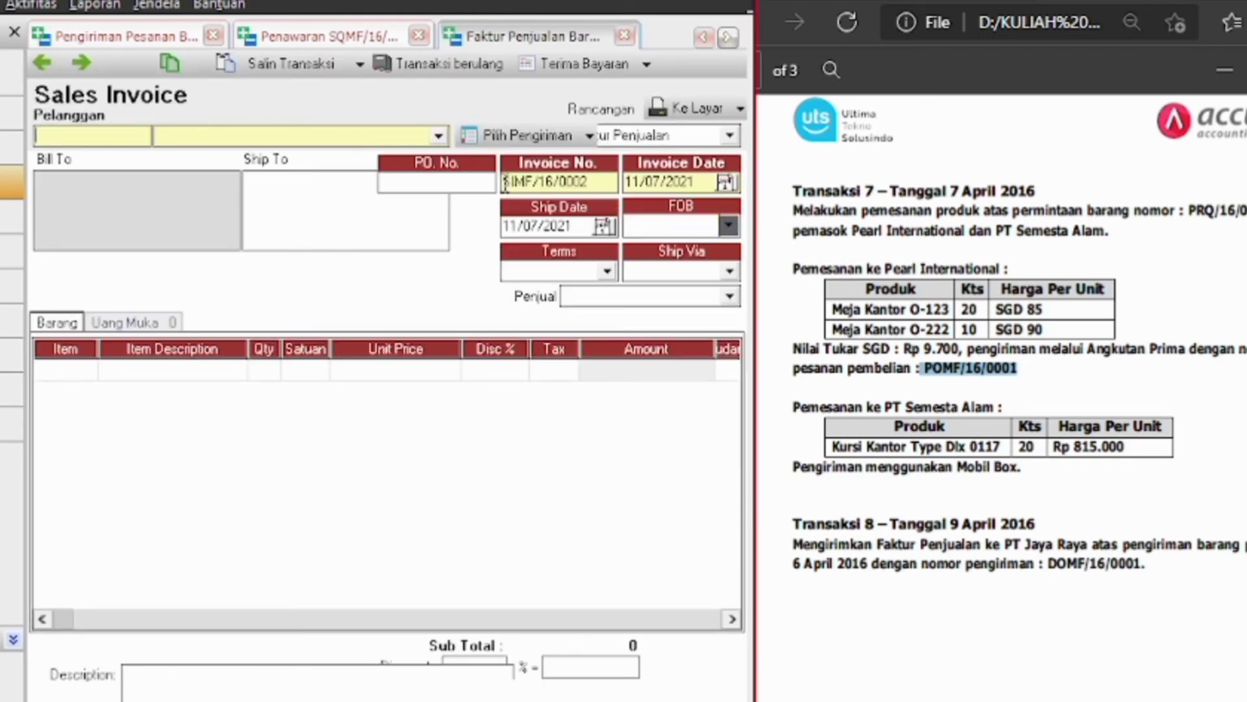
{"action": "left_click", "coordinate": [438, 135]}
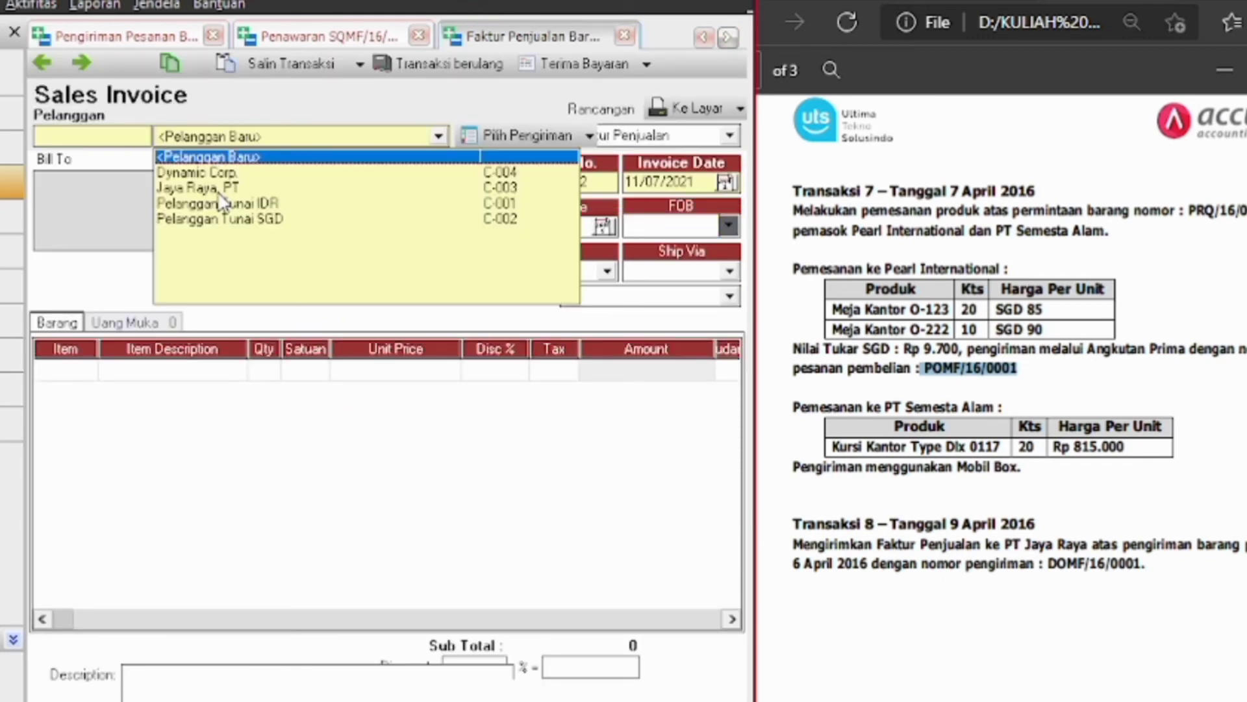
{"action": "left_click", "coordinate": [206, 184]}
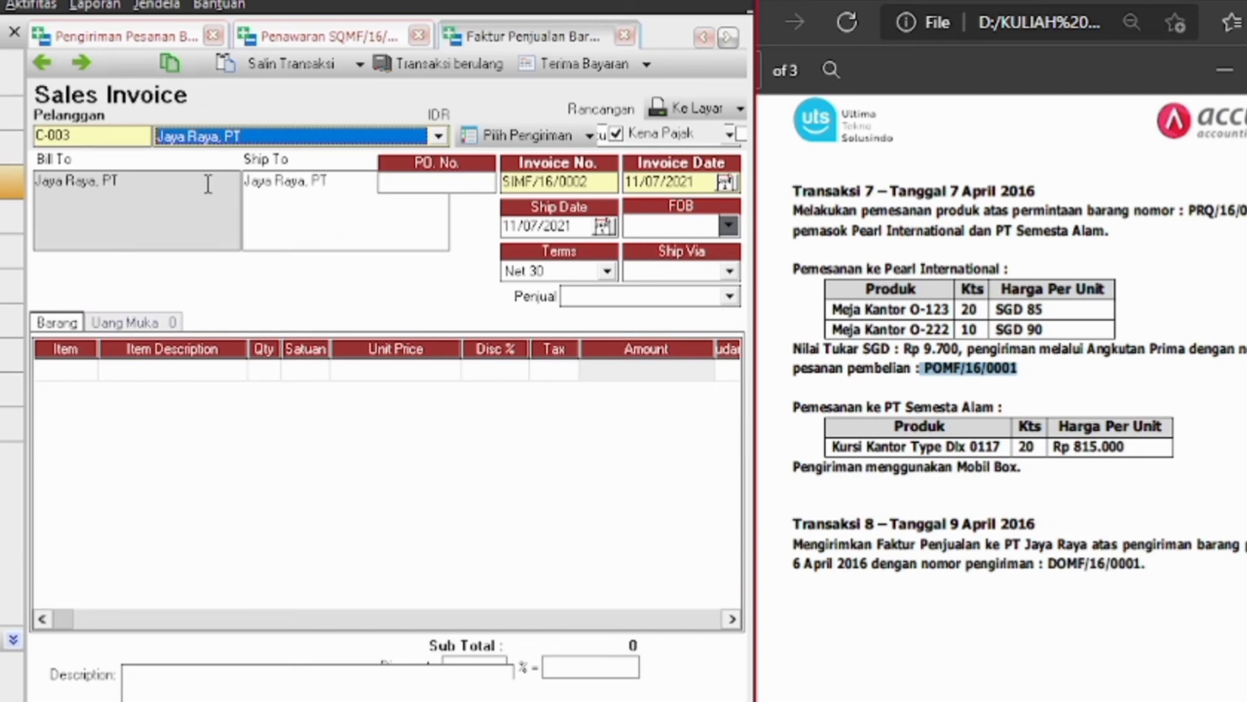
{"action": "left_click", "coordinate": [687, 183]}
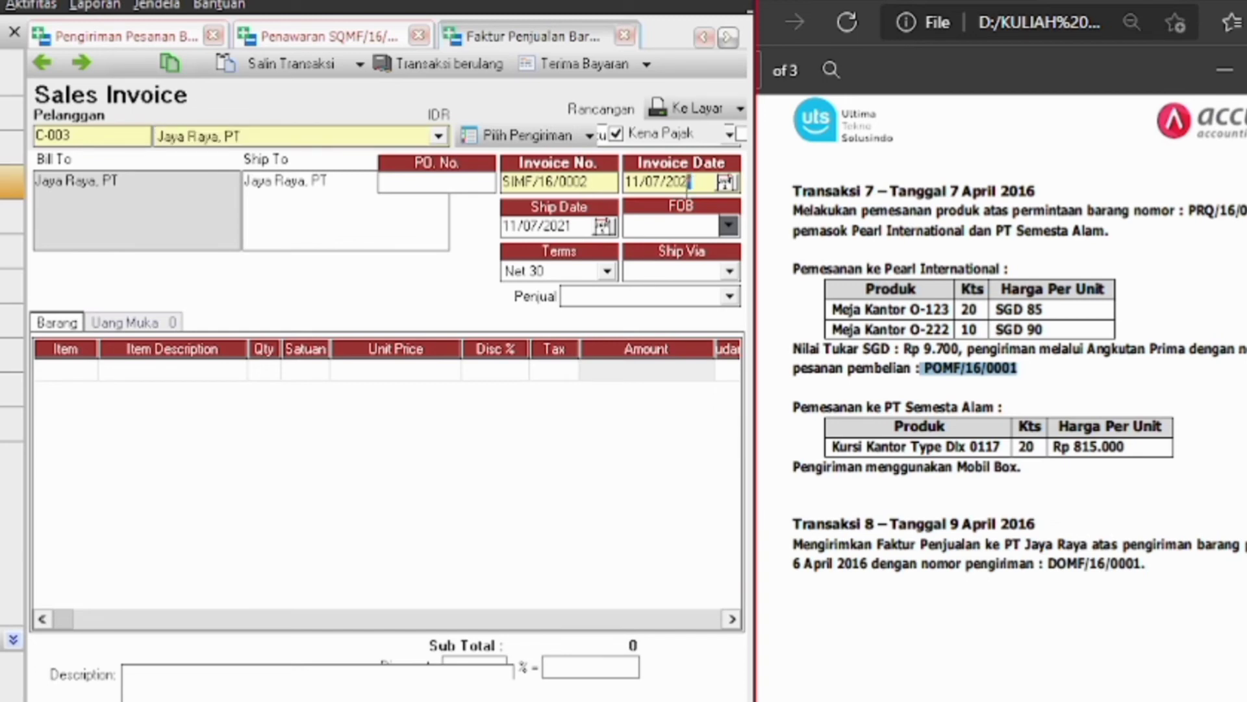
{"action": "key", "text": "BackSpace"}
{"action": "key", "text": "BackSpace"}
{"action": "key", "text": "BackSpace"}
{"action": "key", "text": "BackSpace"}
{"action": "key", "text": "BackSpace"}
{"action": "key", "text": "BackSpace"}
{"action": "key", "text": "BackSpace"}
{"action": "key", "text": "BackSpace"}
{"action": "type", "text": "09/04/2016"}
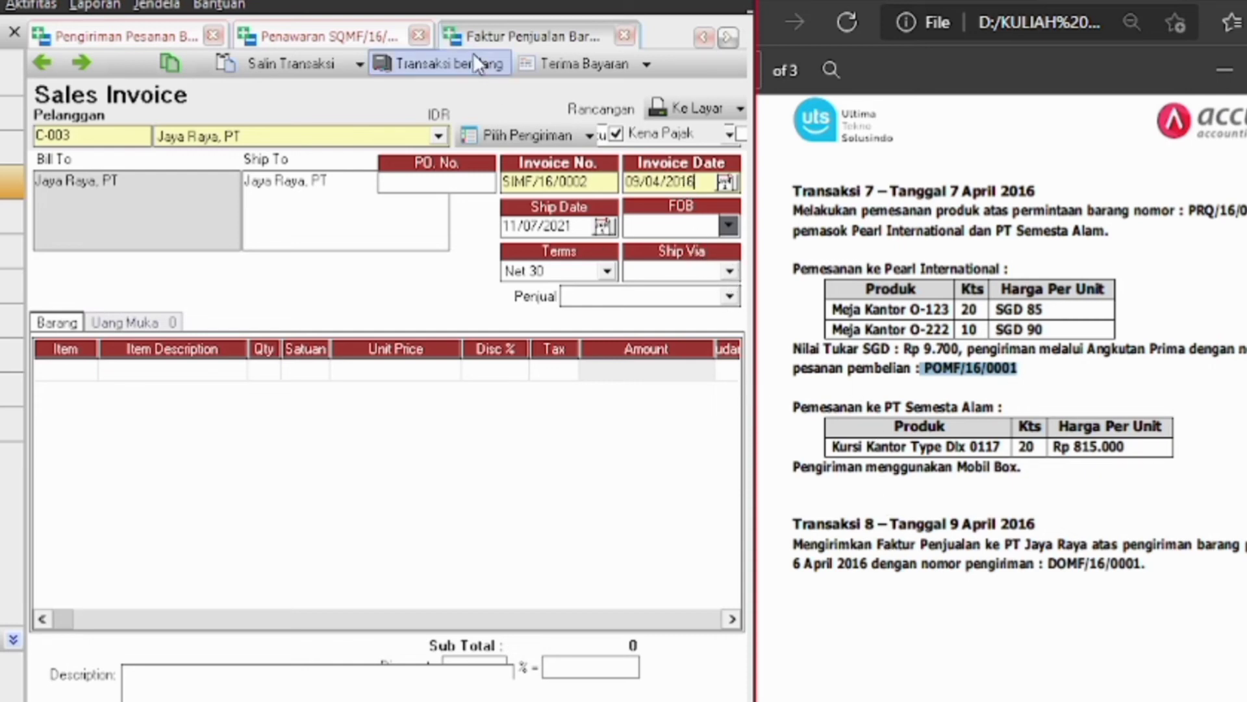
Pull pending delivery DOMF/16/0001 into the invoice
{"action": "left_click", "coordinate": [560, 134]}
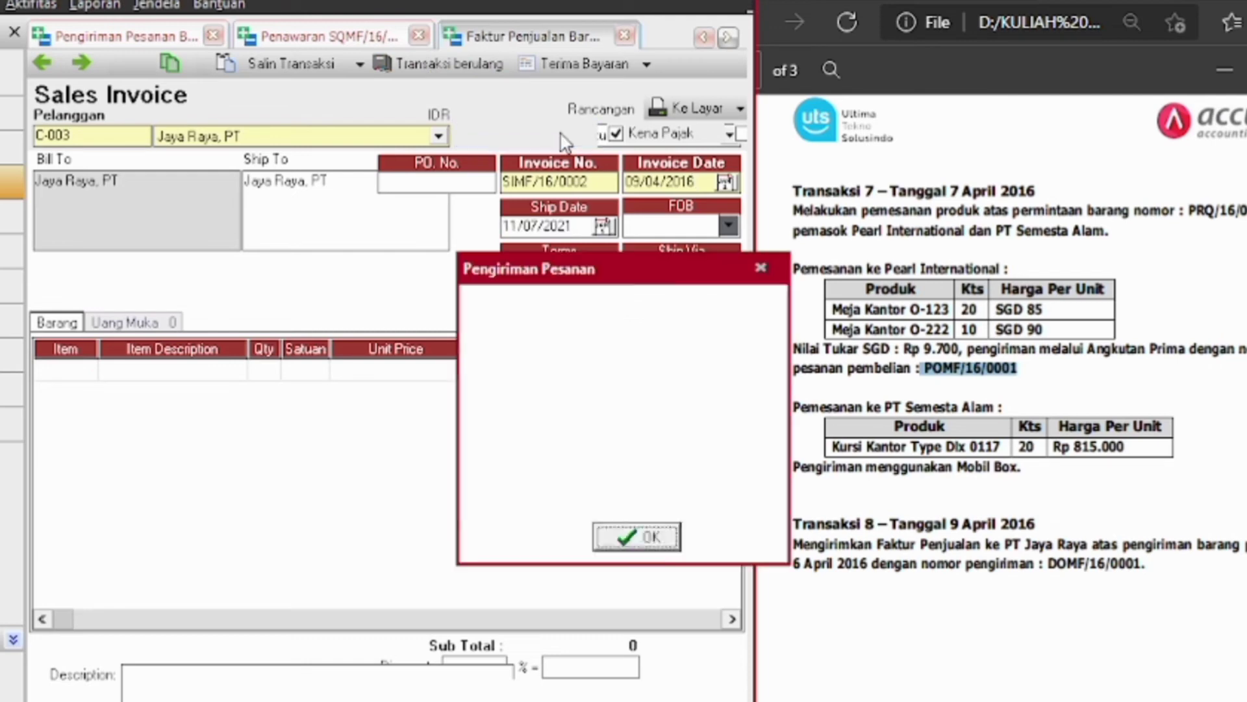
{"action": "left_click", "coordinate": [472, 318]}
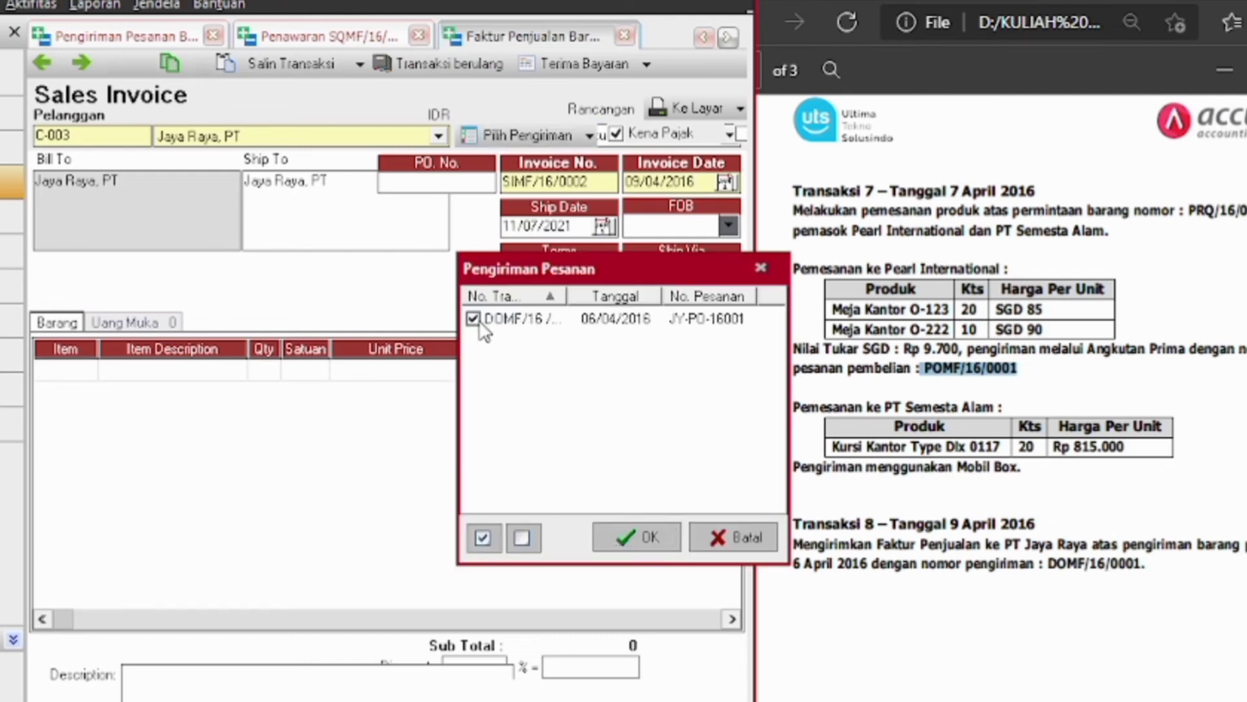
{"action": "left_click", "coordinate": [639, 537]}
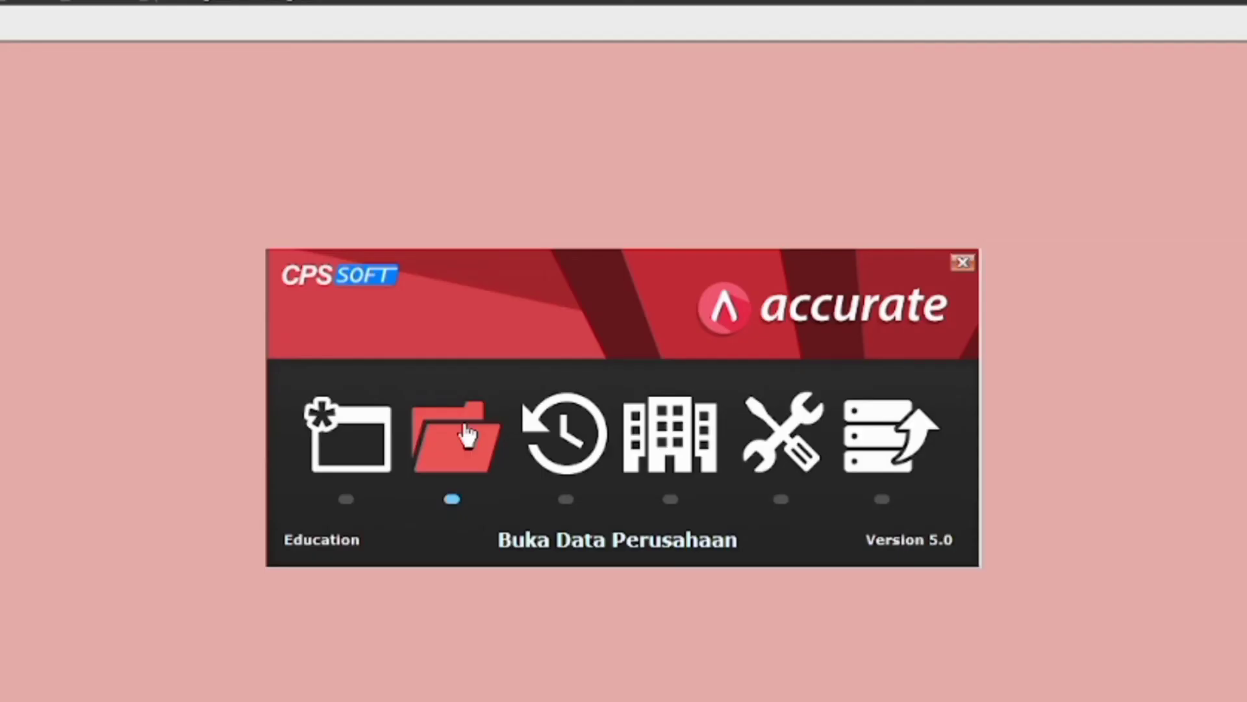
Open the company database file from D:\KULIAH RUSAK SEMESTER 2\akuntansi elektronik\uas
{"action": "left_click", "coordinate": [463, 423]}
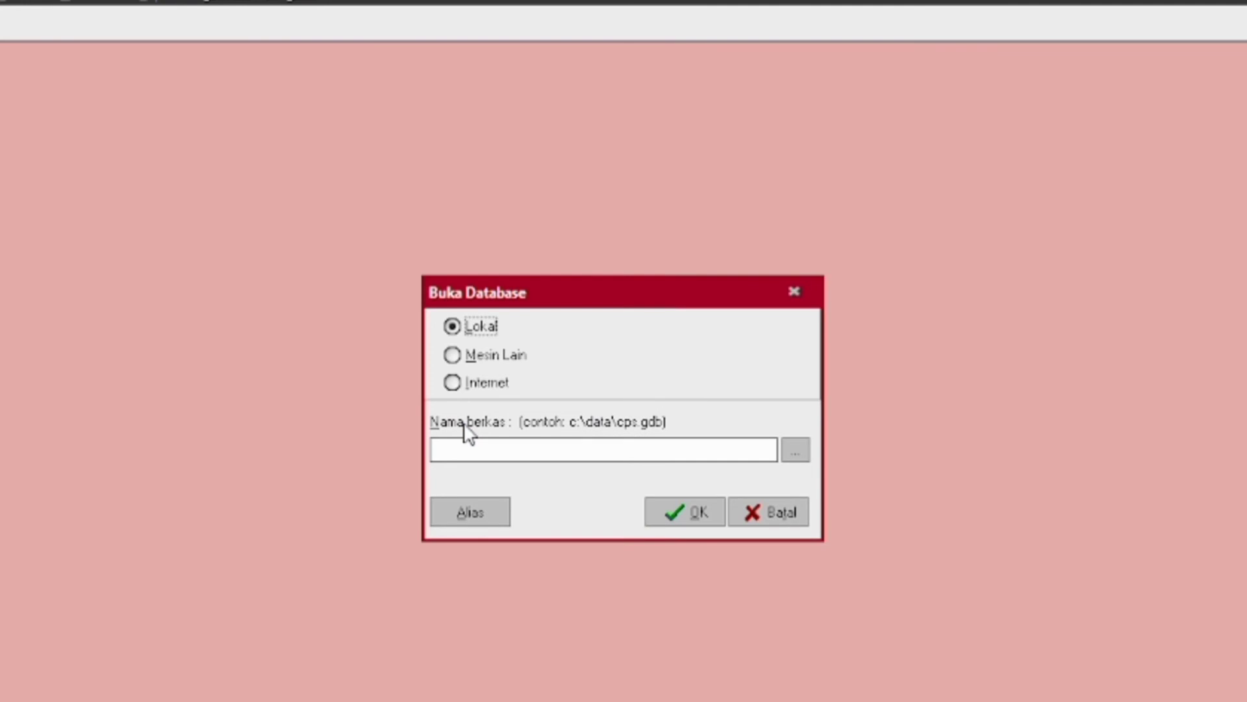
{"action": "left_click", "coordinate": [801, 456]}
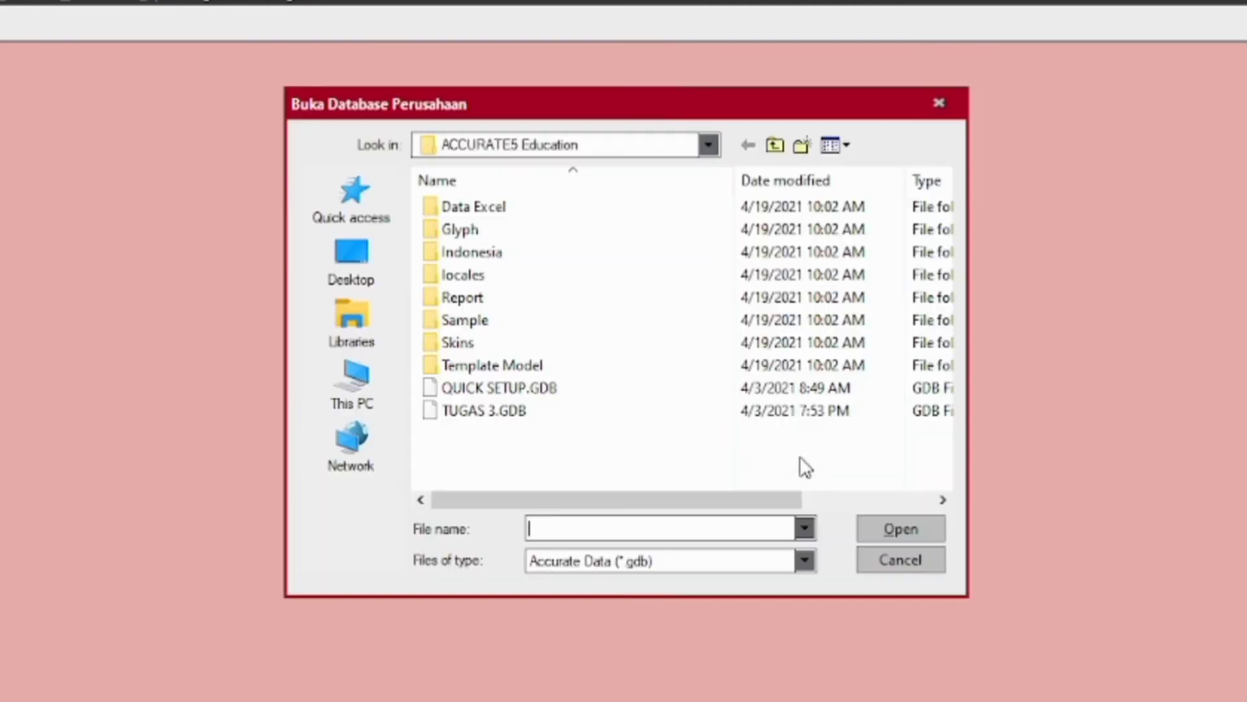
{"action": "left_click", "coordinate": [360, 396]}
{"action": "scroll", "coordinate": [950, 348], "scroll_direction": "down", "scroll_amount": 5}
{"action": "double_click", "coordinate": [578, 437]}
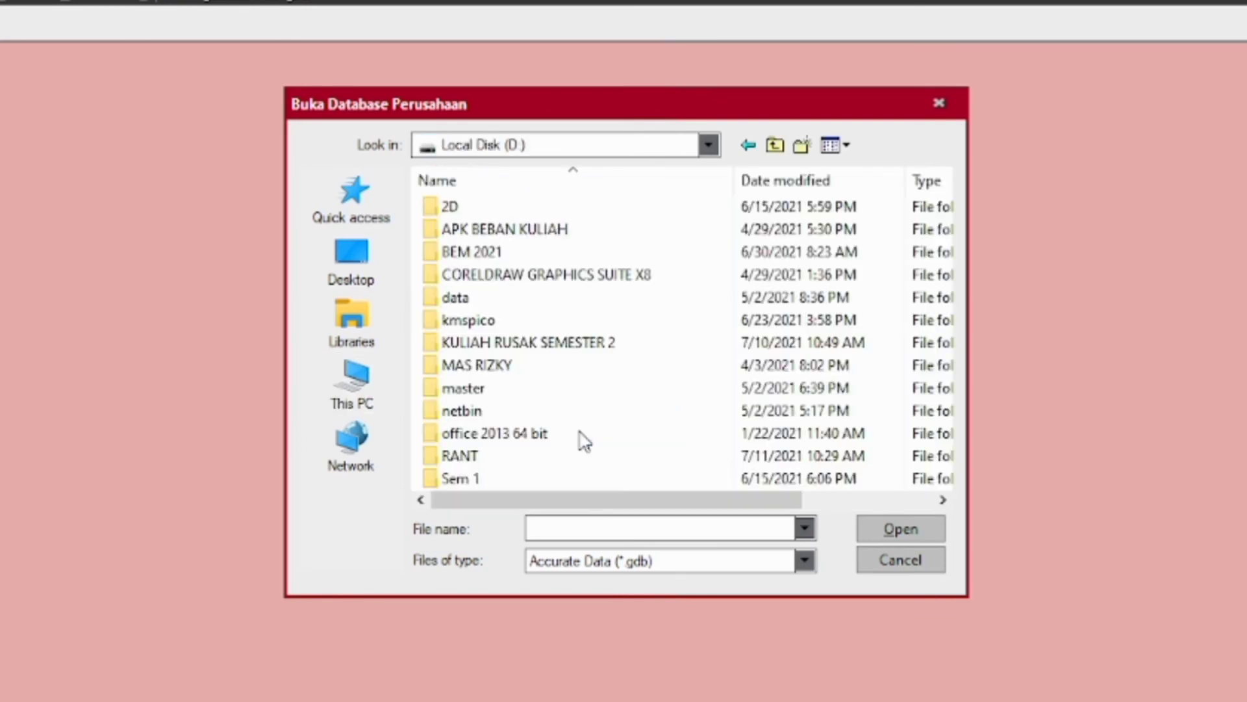
{"action": "double_click", "coordinate": [551, 339]}
{"action": "double_click", "coordinate": [512, 229]}
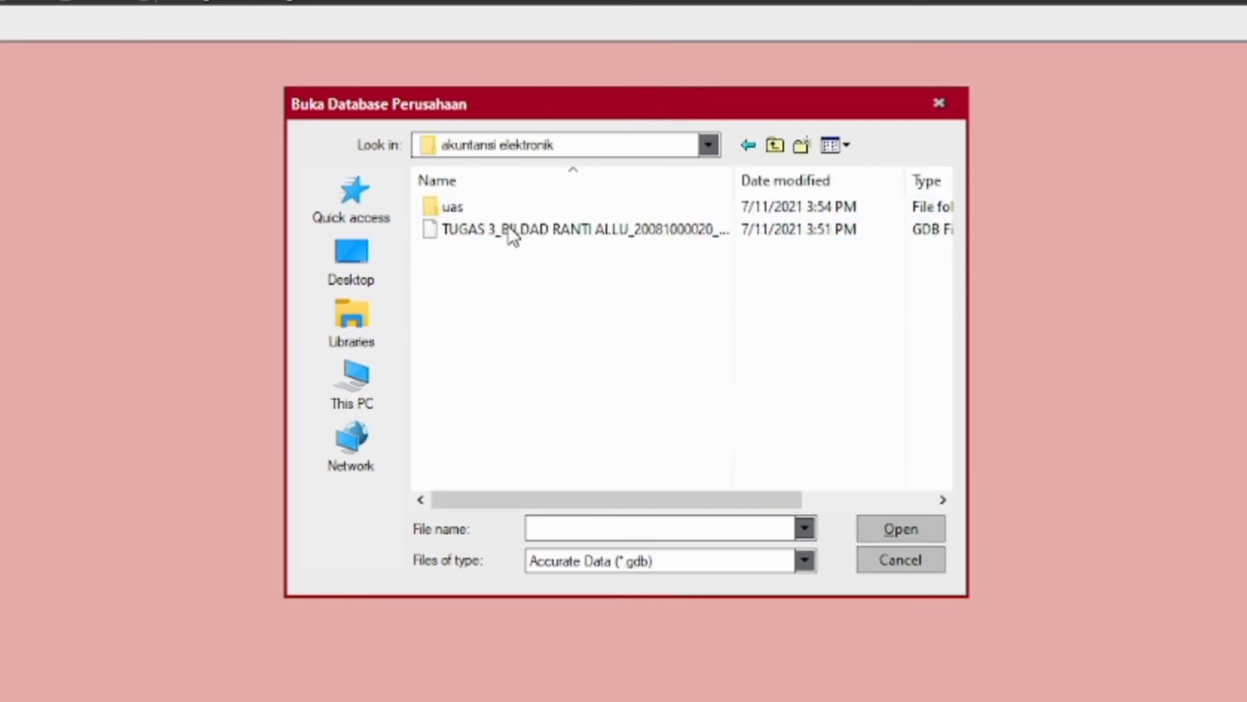
{"action": "double_click", "coordinate": [452, 207]}
{"action": "double_click", "coordinate": [465, 229]}
{"action": "left_click", "coordinate": [678, 518]}
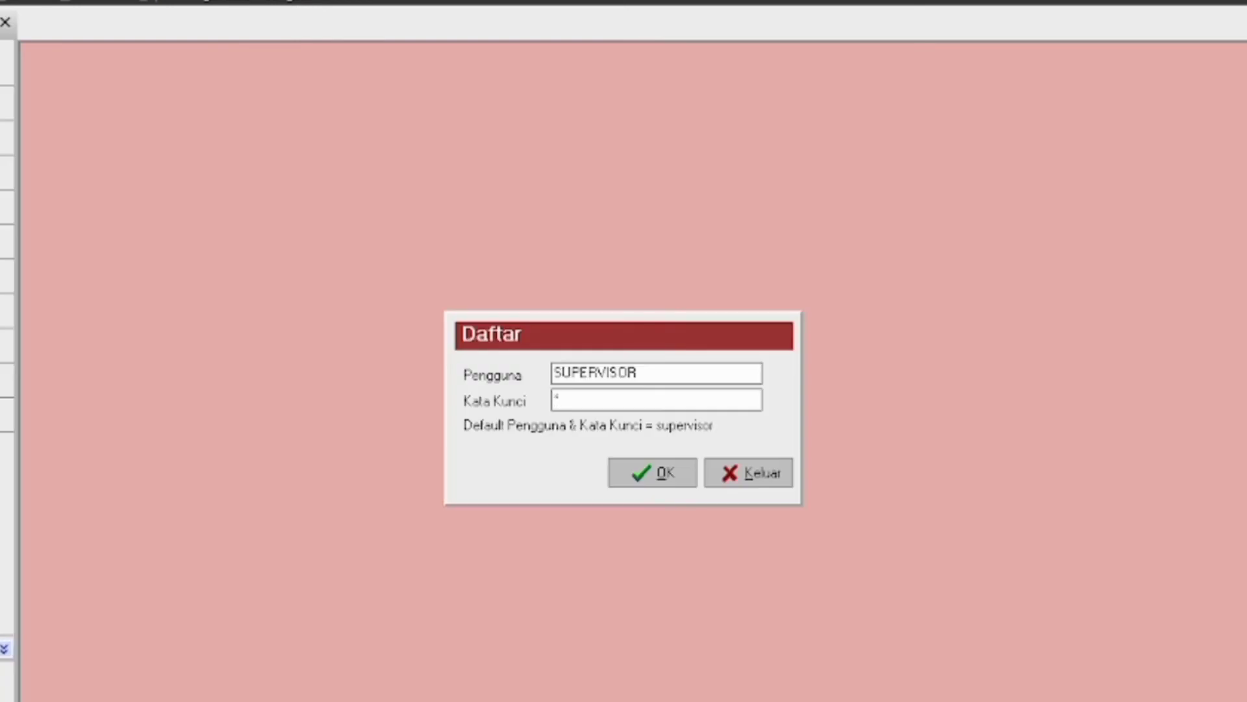
Log in to the company database with the account password
{"action": "type", "text": "supervisor"}
{"action": "key", "text": "Return"}
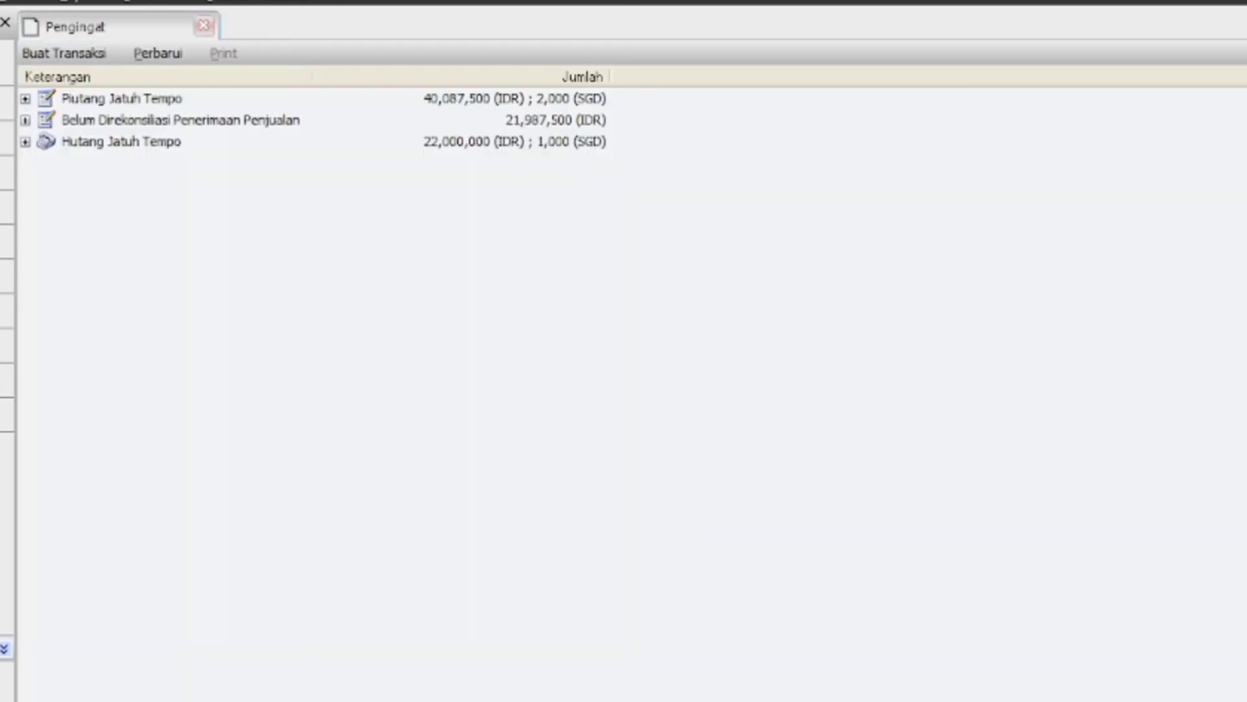
{"action": "left_click", "coordinate": [2, 1]}
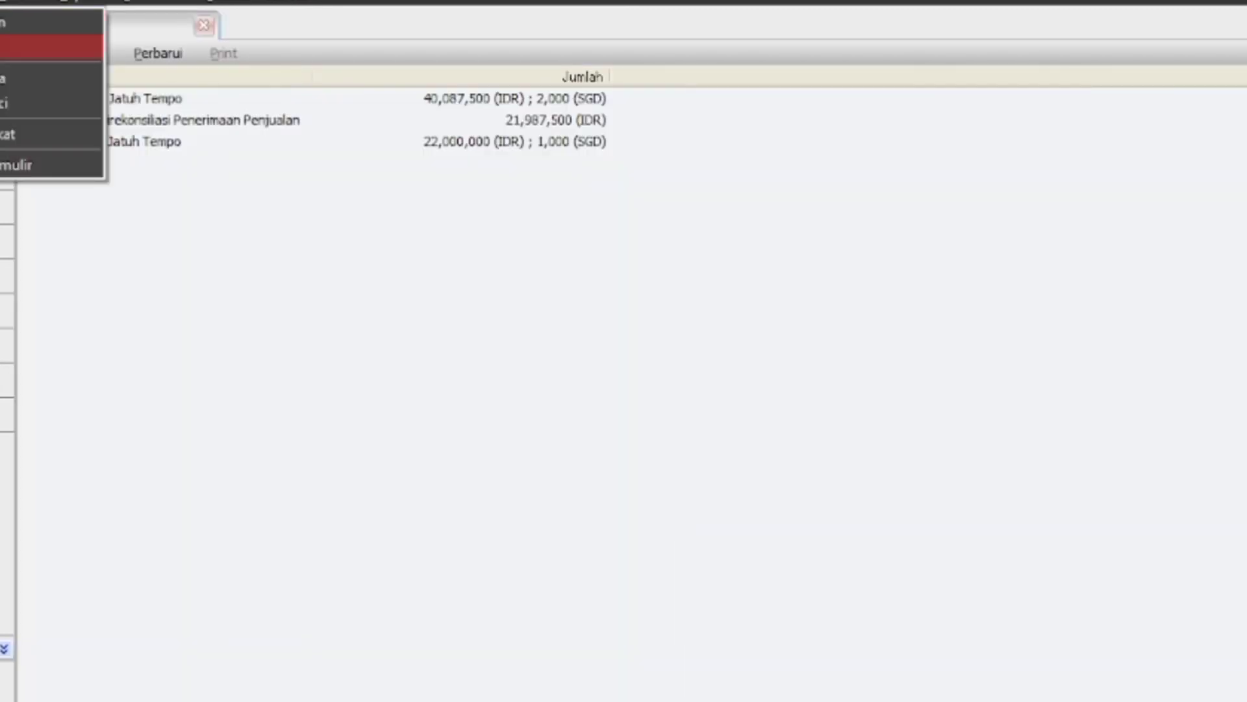
In purchasing preferences, set 5999 Selisih Barang Diterima as the unbilled received goods account
{"action": "left_click", "coordinate": [26, 47]}
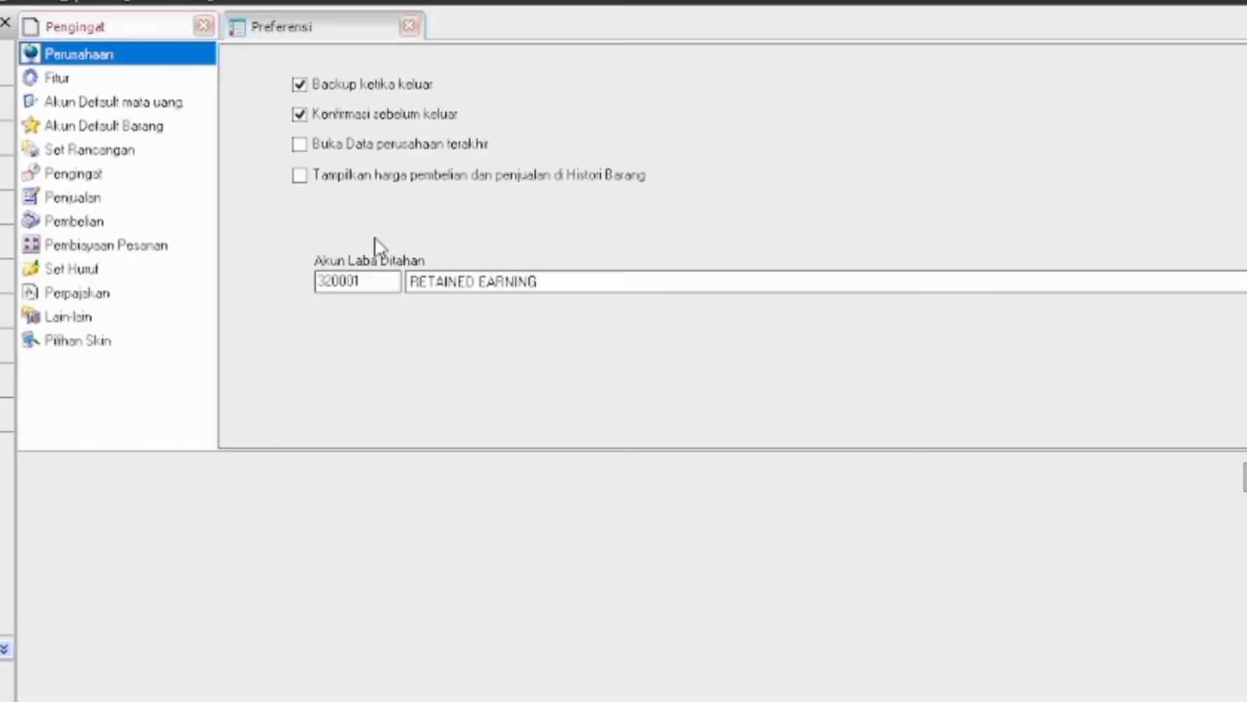
{"action": "key", "text": "Down"}
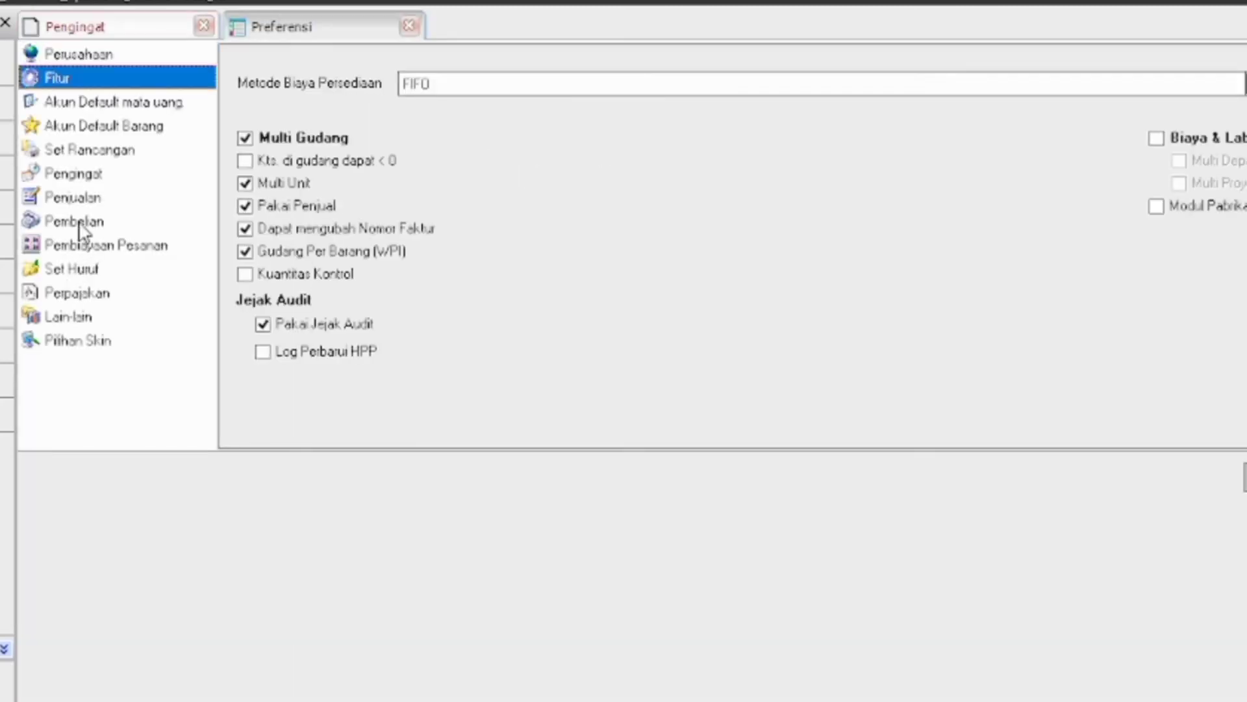
{"action": "left_click", "coordinate": [79, 223]}
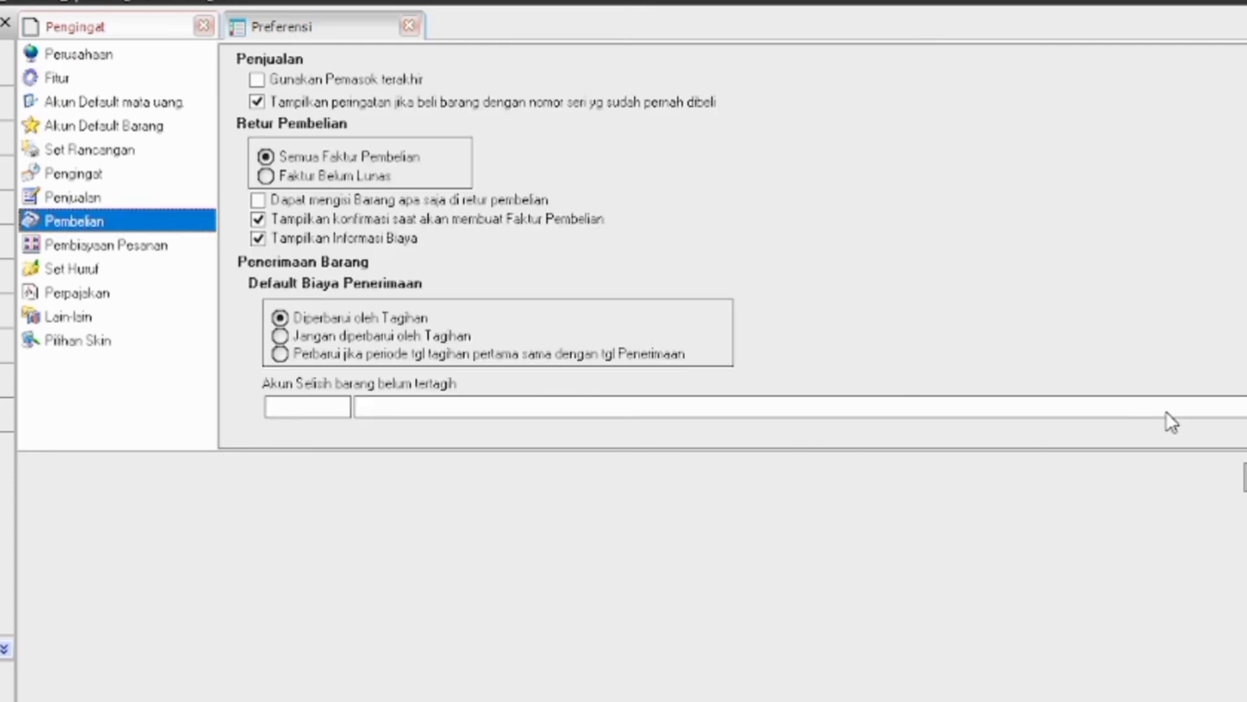
{"action": "left_click", "coordinate": [1245, 408]}
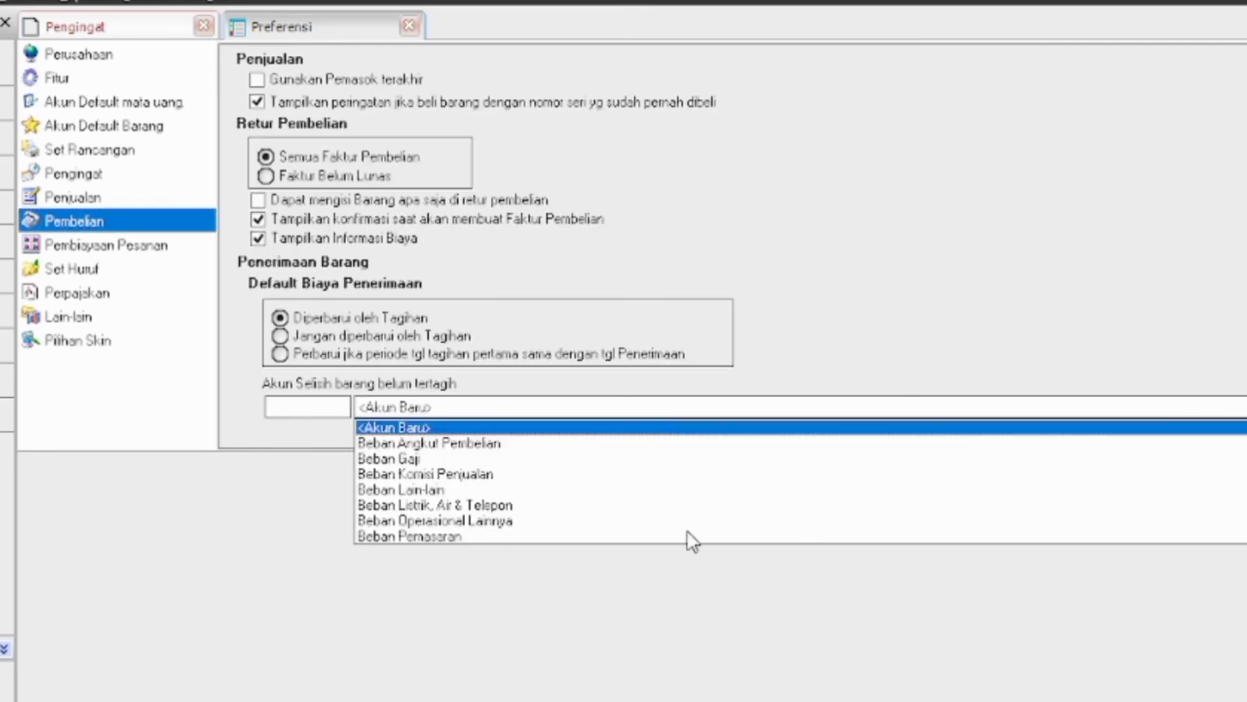
{"action": "scroll", "coordinate": [687, 529], "scroll_direction": "down", "scroll_amount": 5}
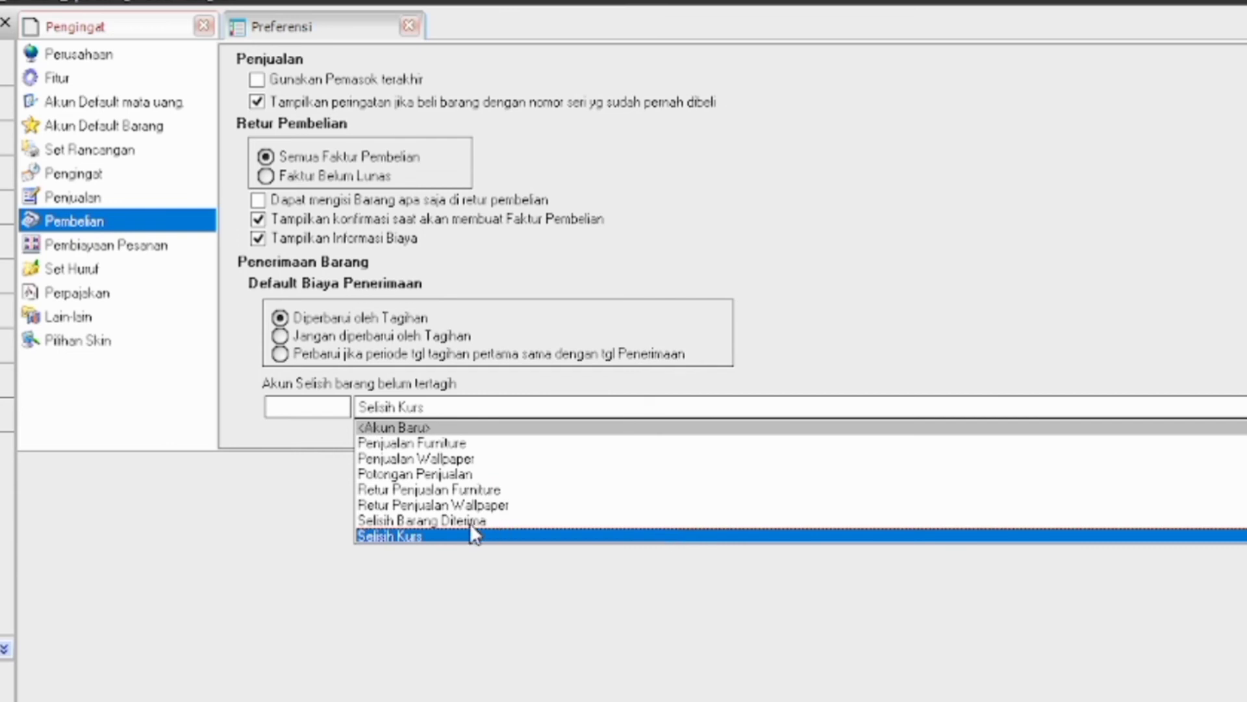
{"action": "left_click", "coordinate": [470, 521]}
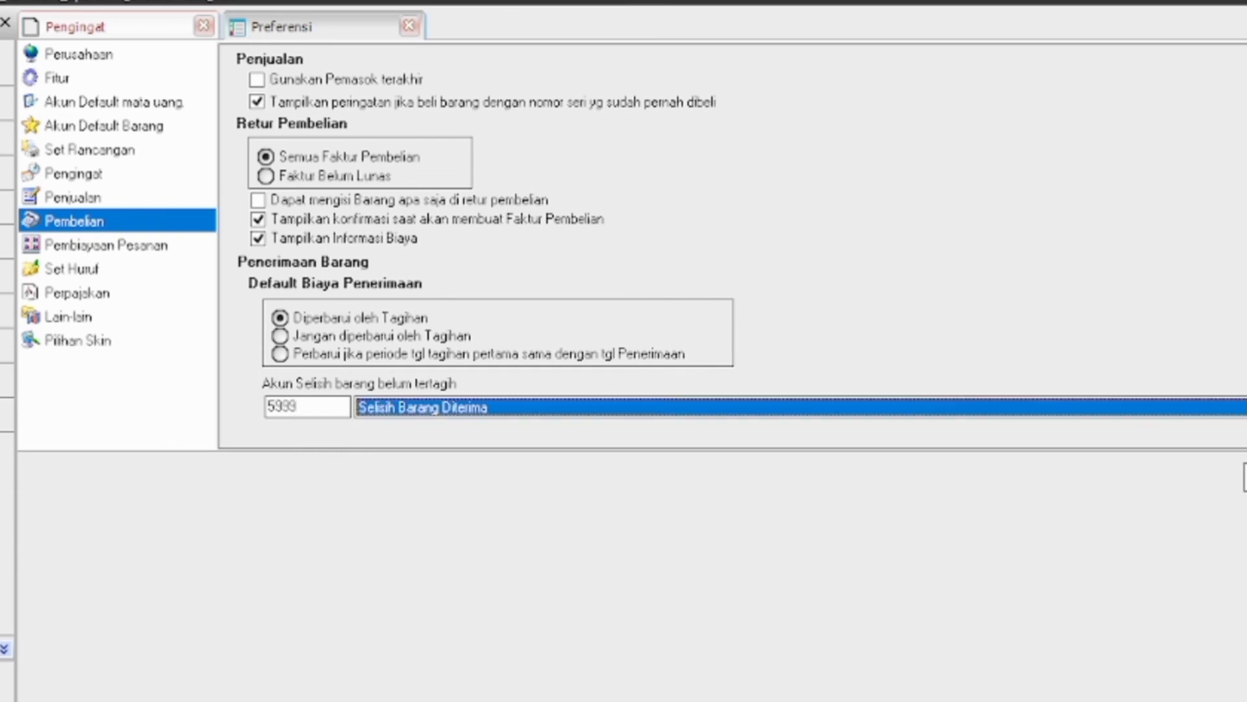
{"action": "left_click", "coordinate": [1245, 477]}
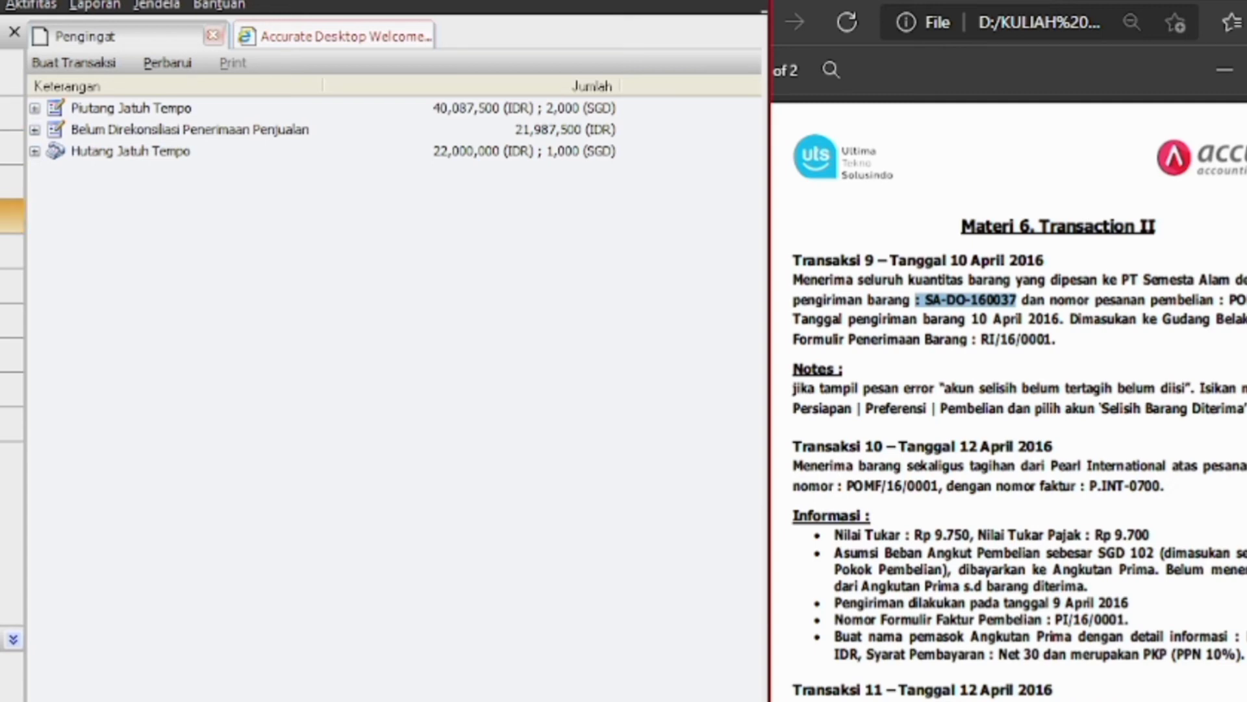
Start a goods receipt from Semesta Alam, PT with receipt number SA-DO-160037 and form RI/16/0001
{"action": "left_click", "coordinate": [12, 215]}
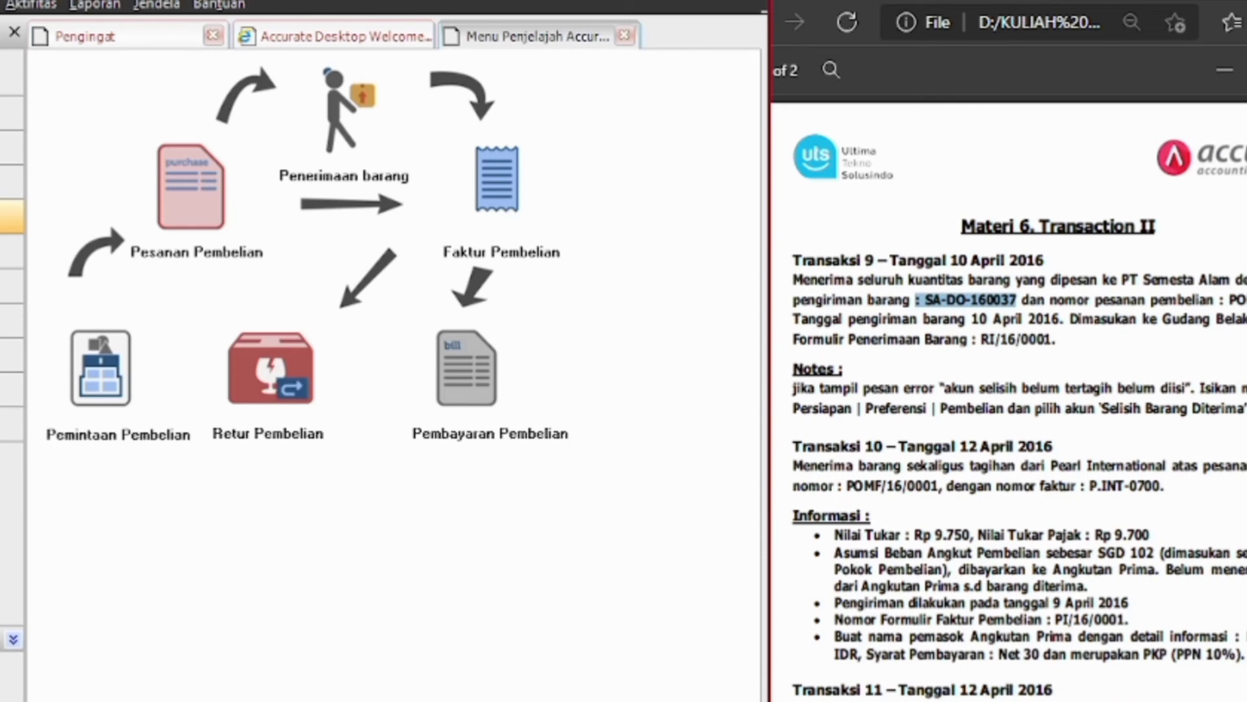
{"action": "left_click", "coordinate": [345, 98]}
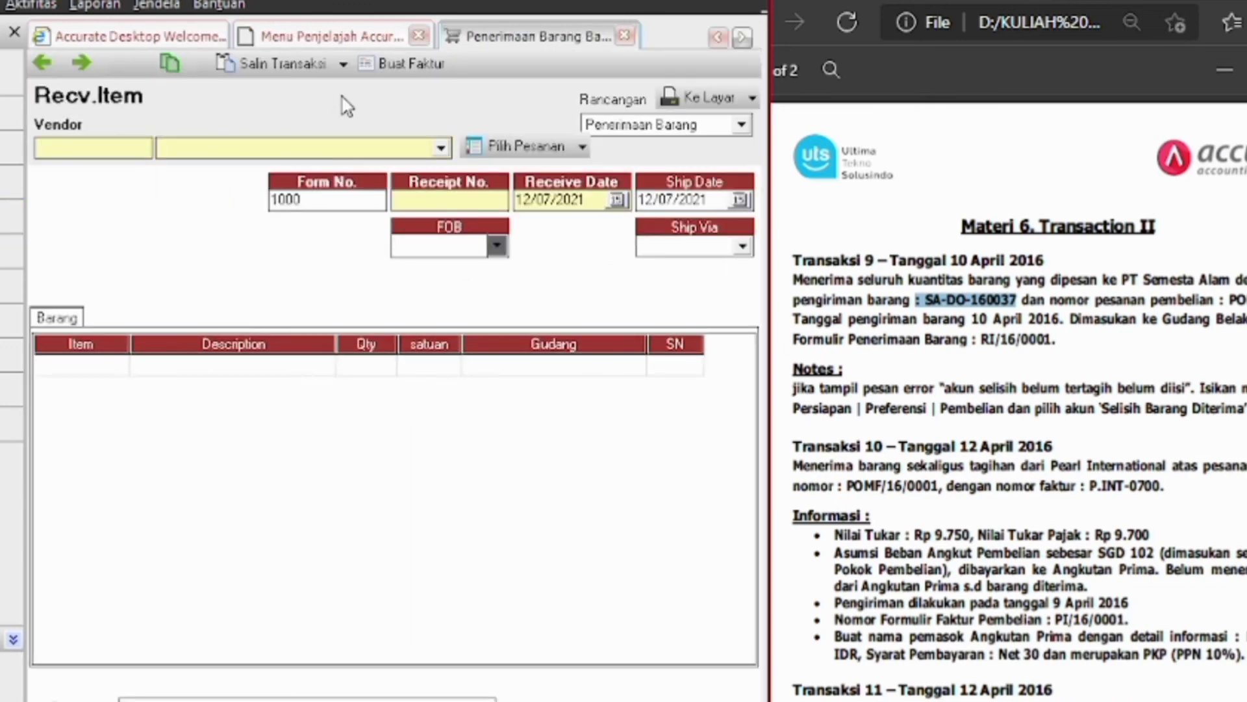
{"action": "left_click", "coordinate": [441, 148]}
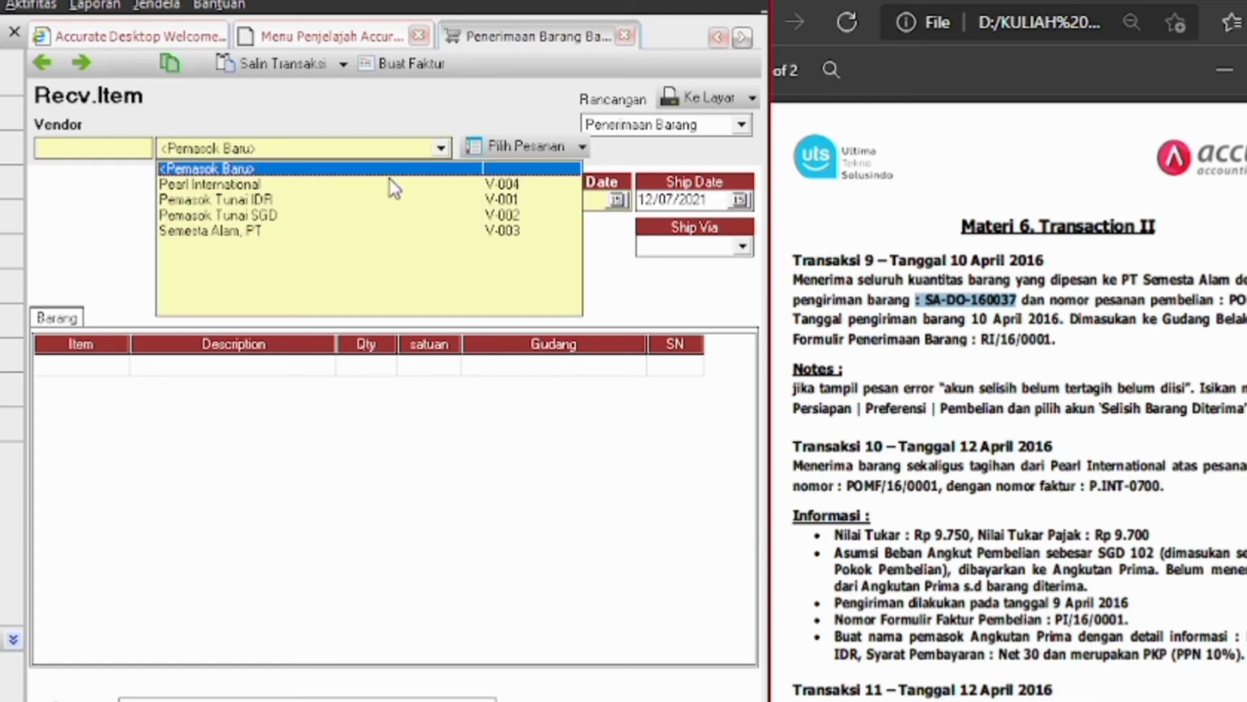
{"action": "left_click", "coordinate": [286, 231]}
{"action": "type", "text": "SA-DO-160037"}
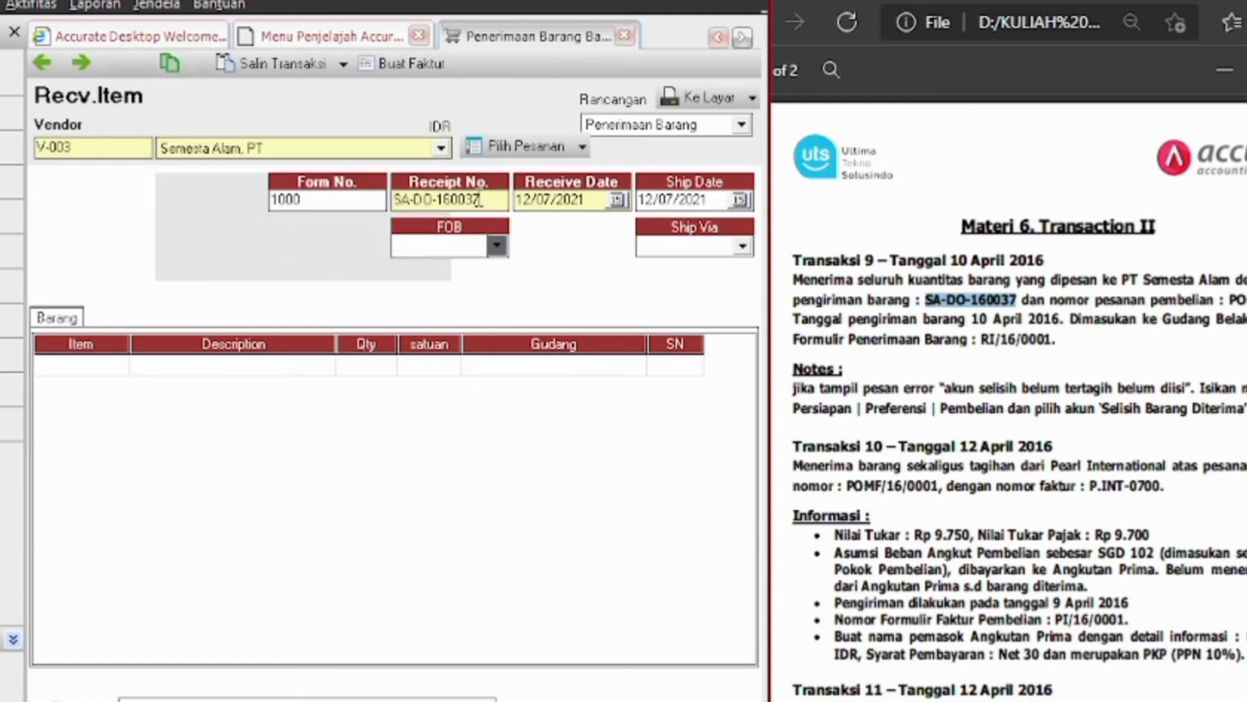
{"action": "left_click_drag", "start_coordinate": [1058, 339], "coordinate": [978, 339]}
{"action": "key", "text": "ctrl+c"}
{"action": "left_click", "coordinate": [301, 201]}
{"action": "key", "text": "ctrl+v"}
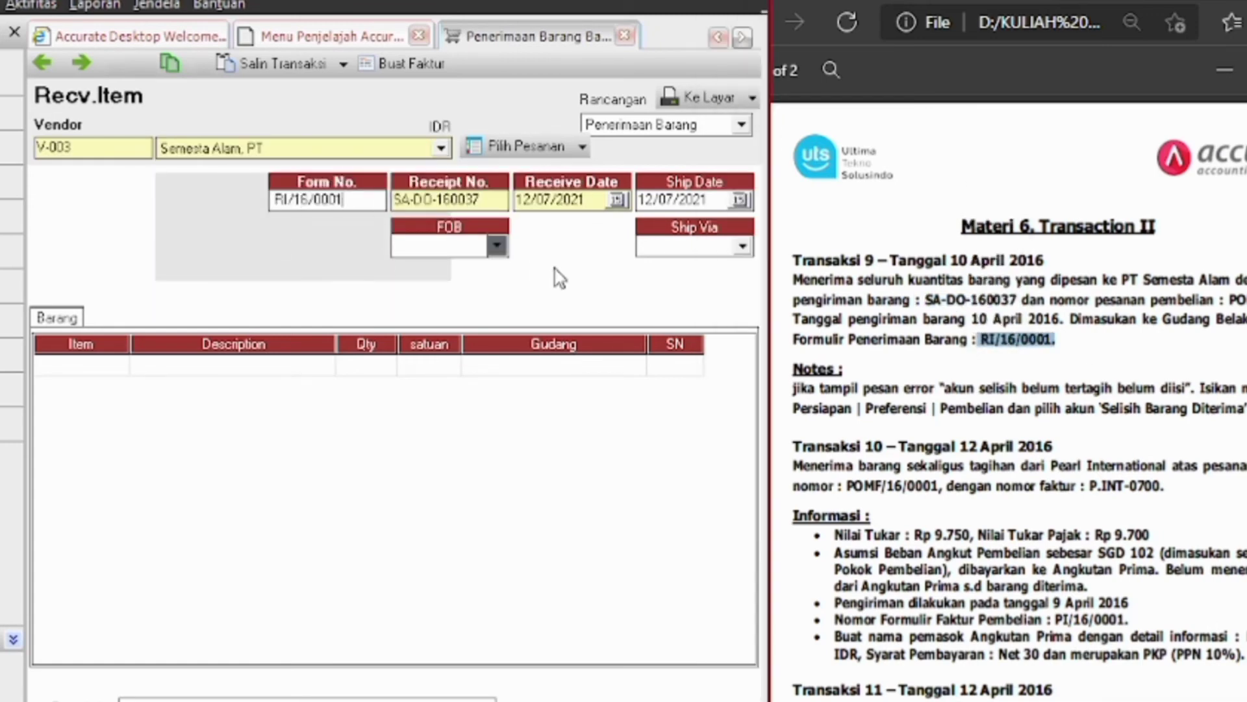
Date receipt and shipping 10/04/2016 and pull in order POMF/16/0002's items
{"action": "left_click", "coordinate": [596, 200]}
{"action": "type", "text": "10042016"}
{"action": "key", "text": "Tab"}
{"action": "type", "text": "10042016"}
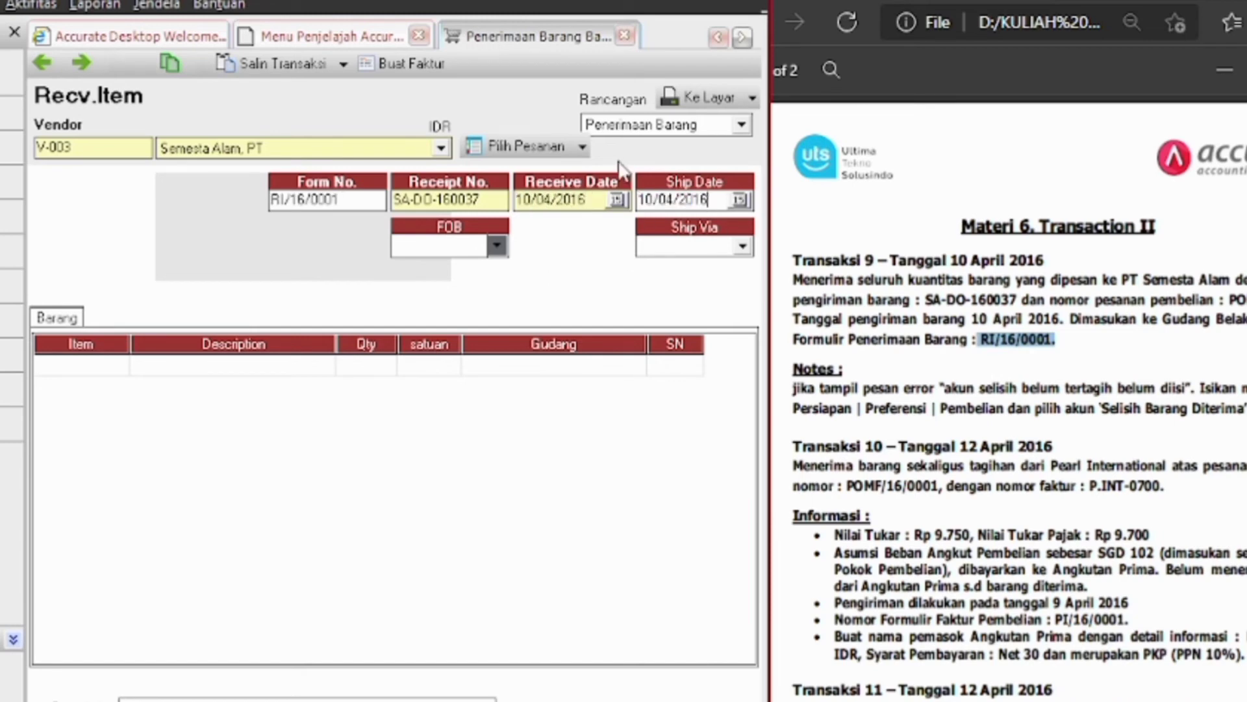
{"action": "key", "text": "Tab"}
{"action": "left_click", "coordinate": [522, 152]}
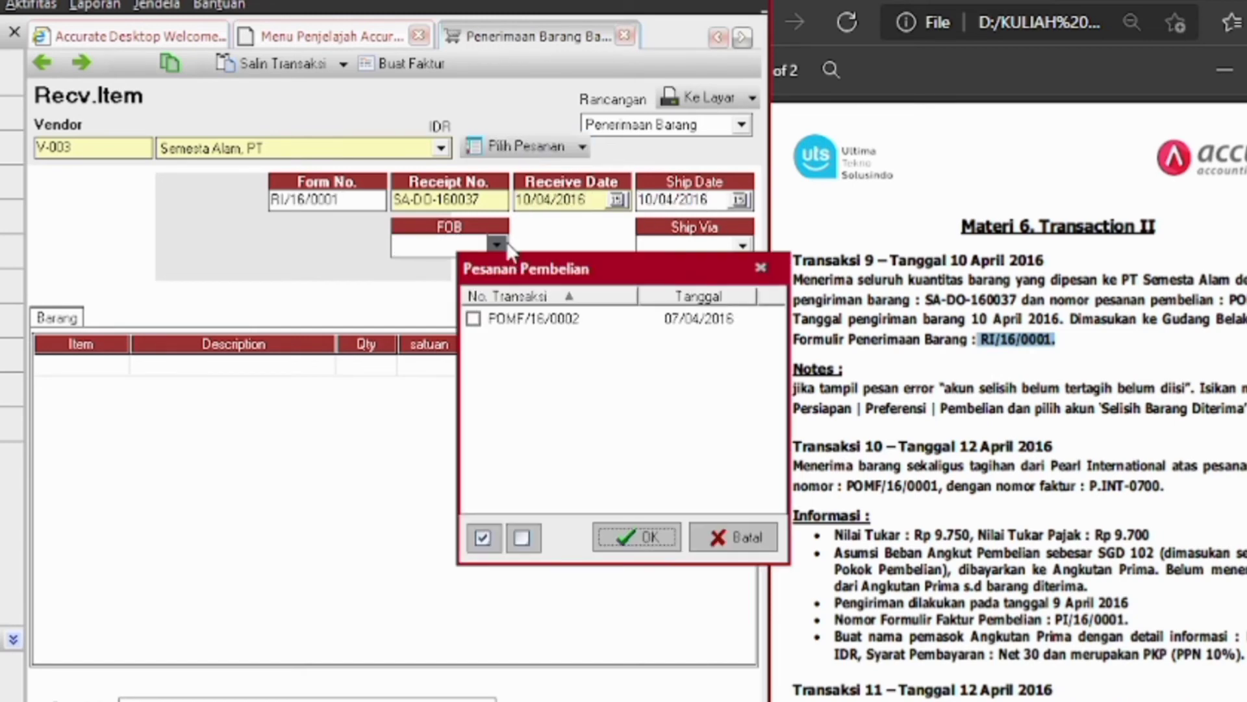
{"action": "left_click", "coordinate": [473, 319]}
{"action": "left_click", "coordinate": [637, 536]}
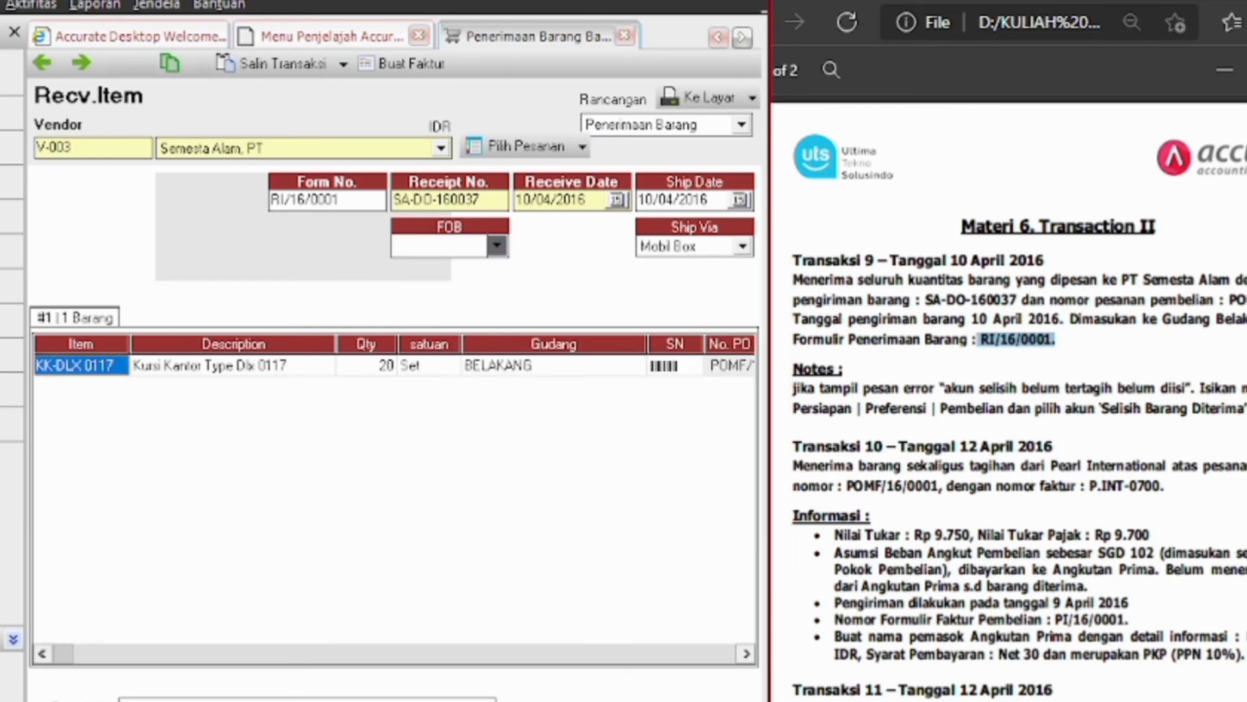
{"action": "left_click", "coordinate": [0, 4]}
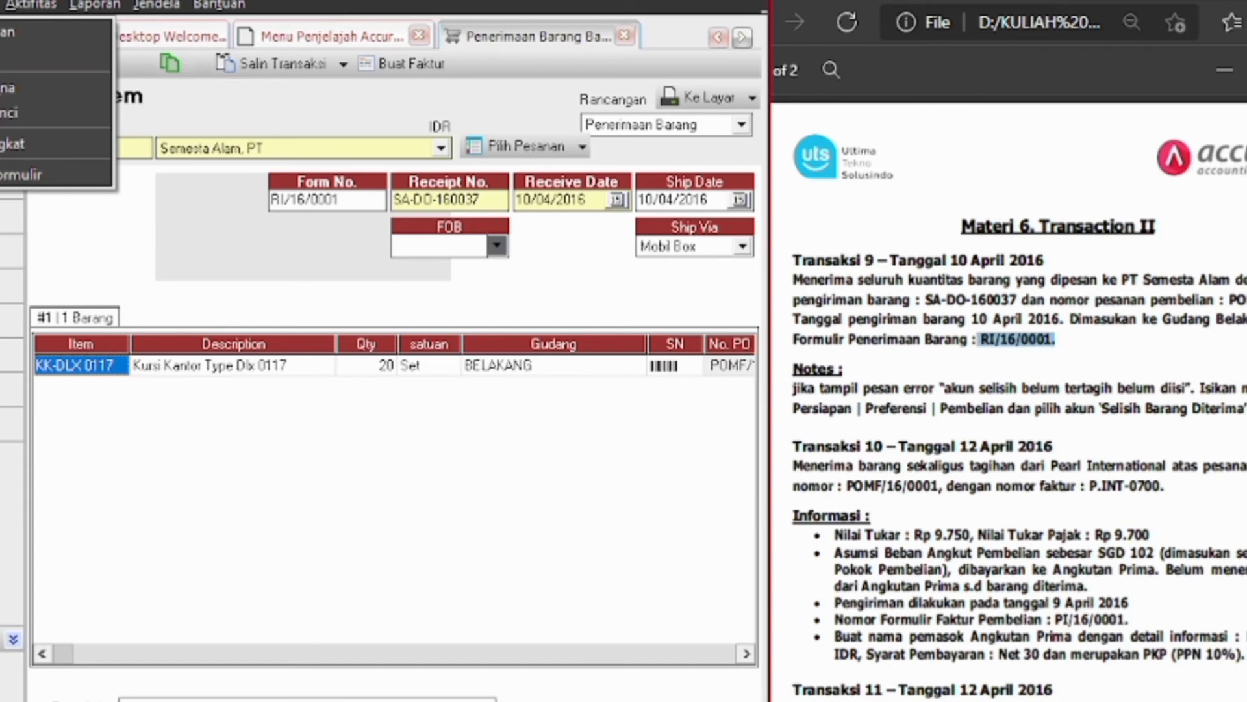
Choose Selisih Barang Diterima as the unbilled goods difference account in purchasing preferences
{"action": "left_click", "coordinate": [19, 57]}
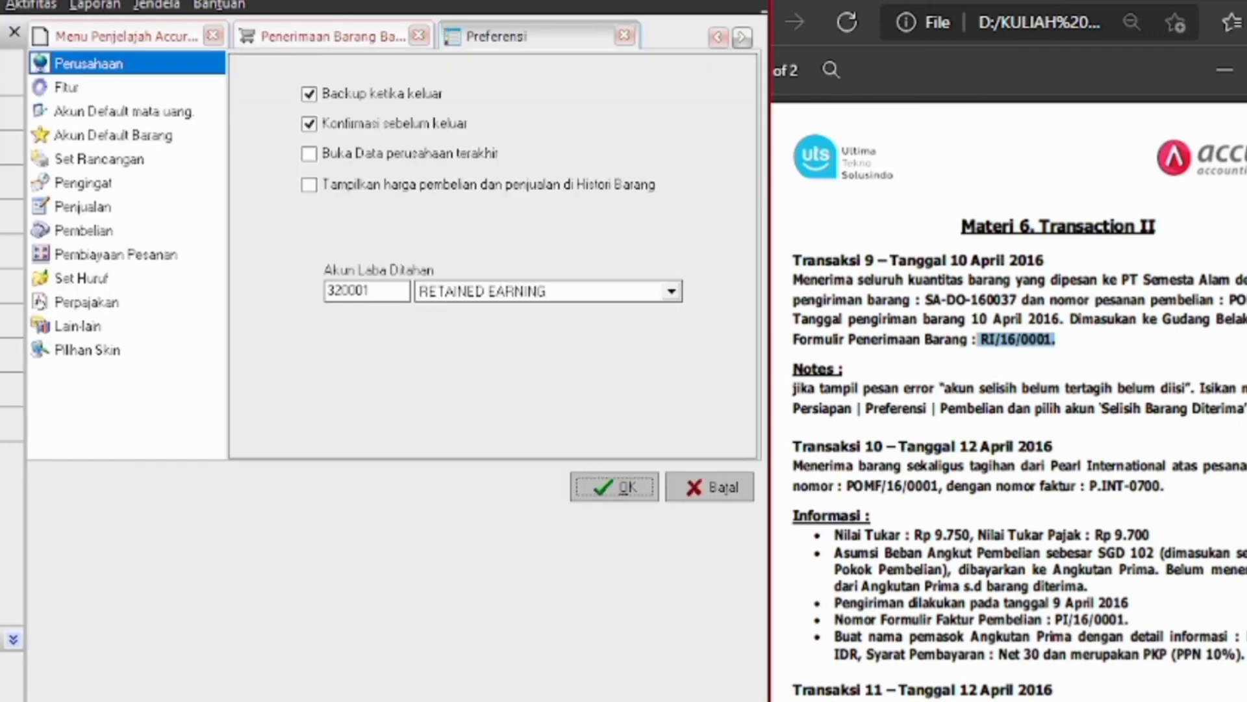
{"action": "left_click", "coordinate": [106, 236]}
{"action": "left_click", "coordinate": [609, 421]}
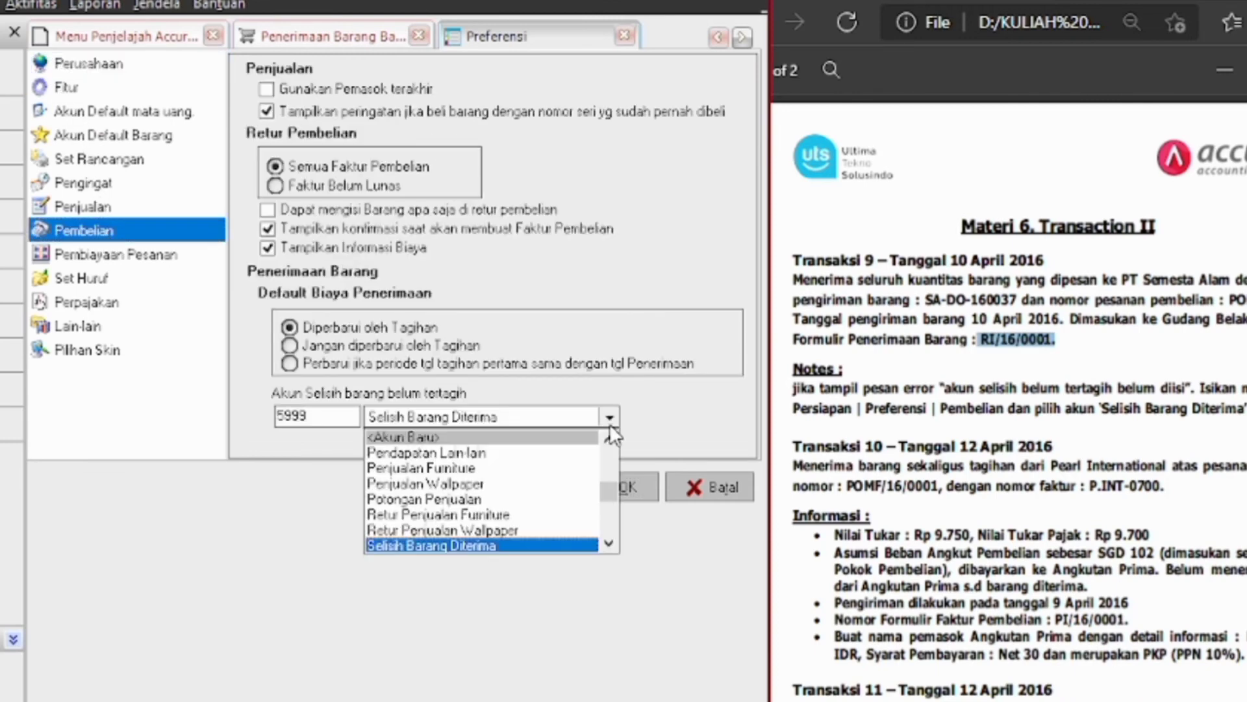
{"action": "left_click", "coordinate": [603, 549]}
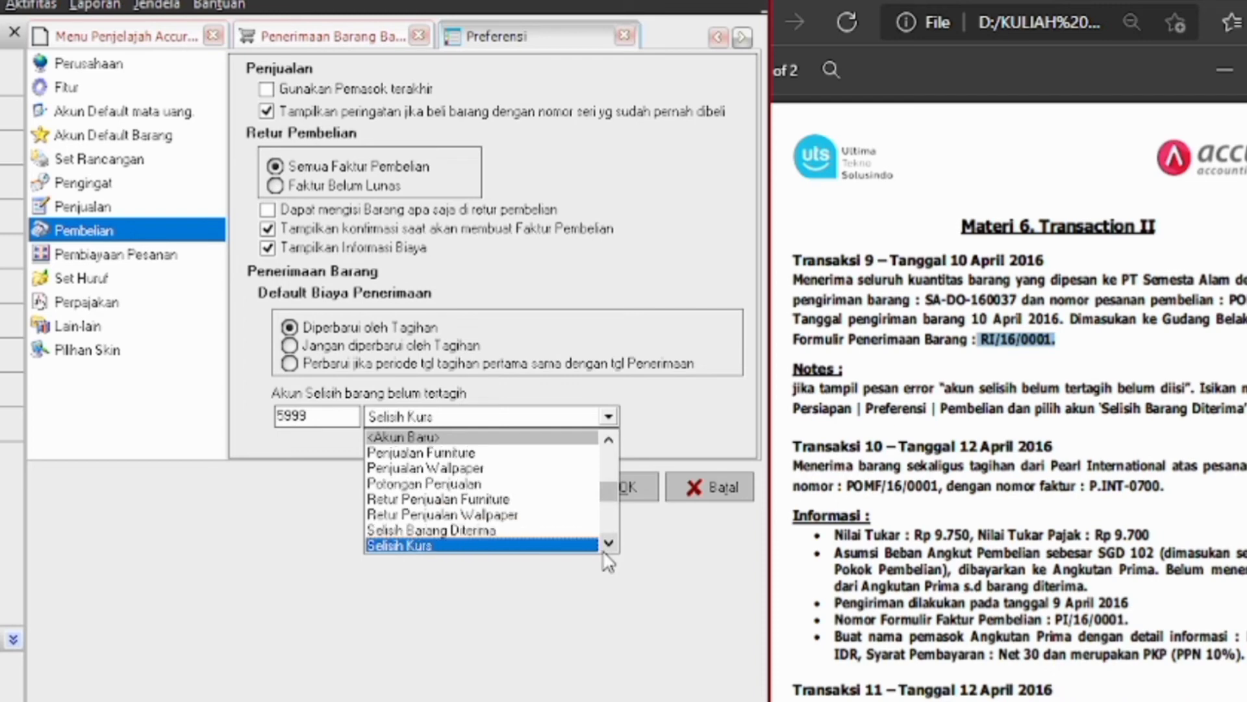
{"action": "left_click", "coordinate": [533, 529]}
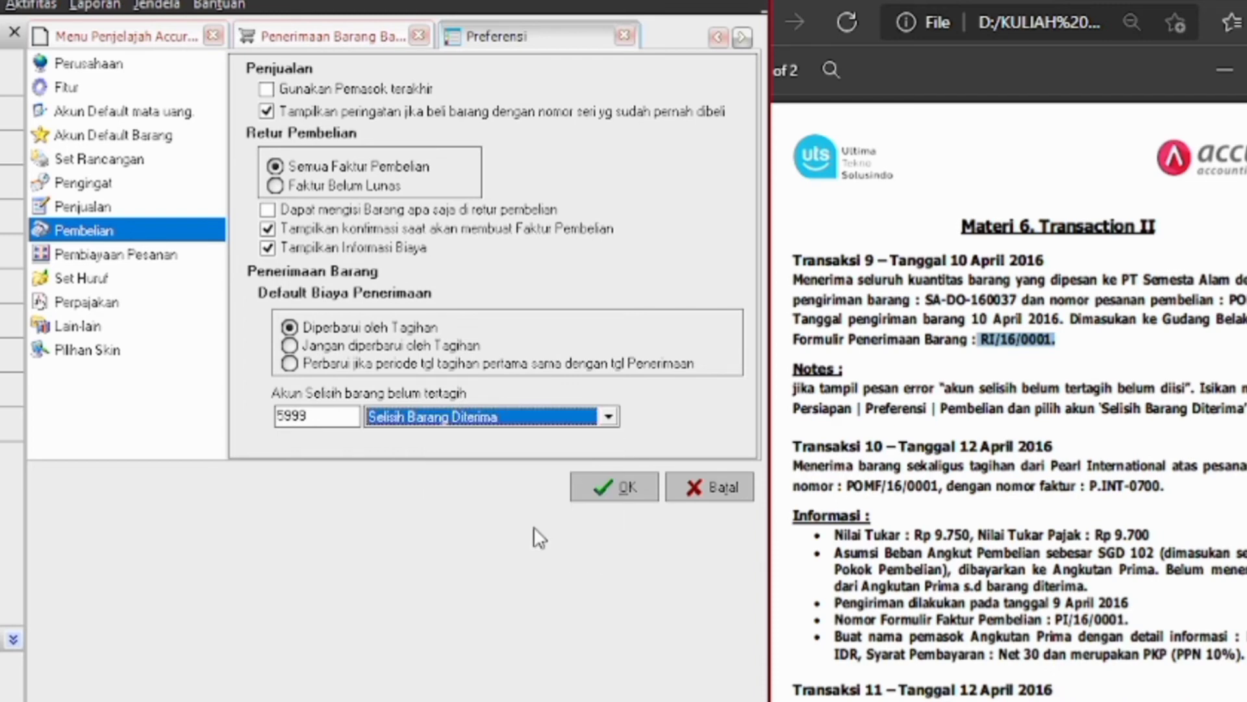
{"action": "left_click", "coordinate": [613, 487]}
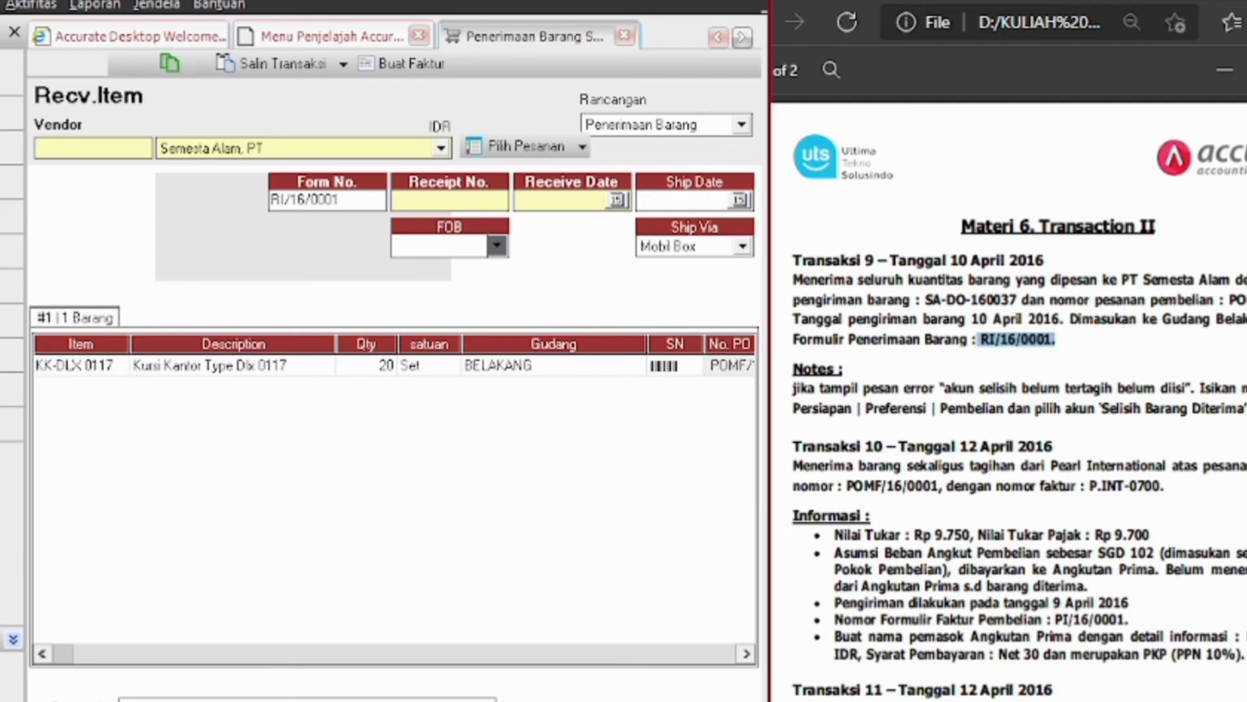
{"action": "scroll", "coordinate": [1007, 402], "scroll_direction": "down", "scroll_amount": 5}
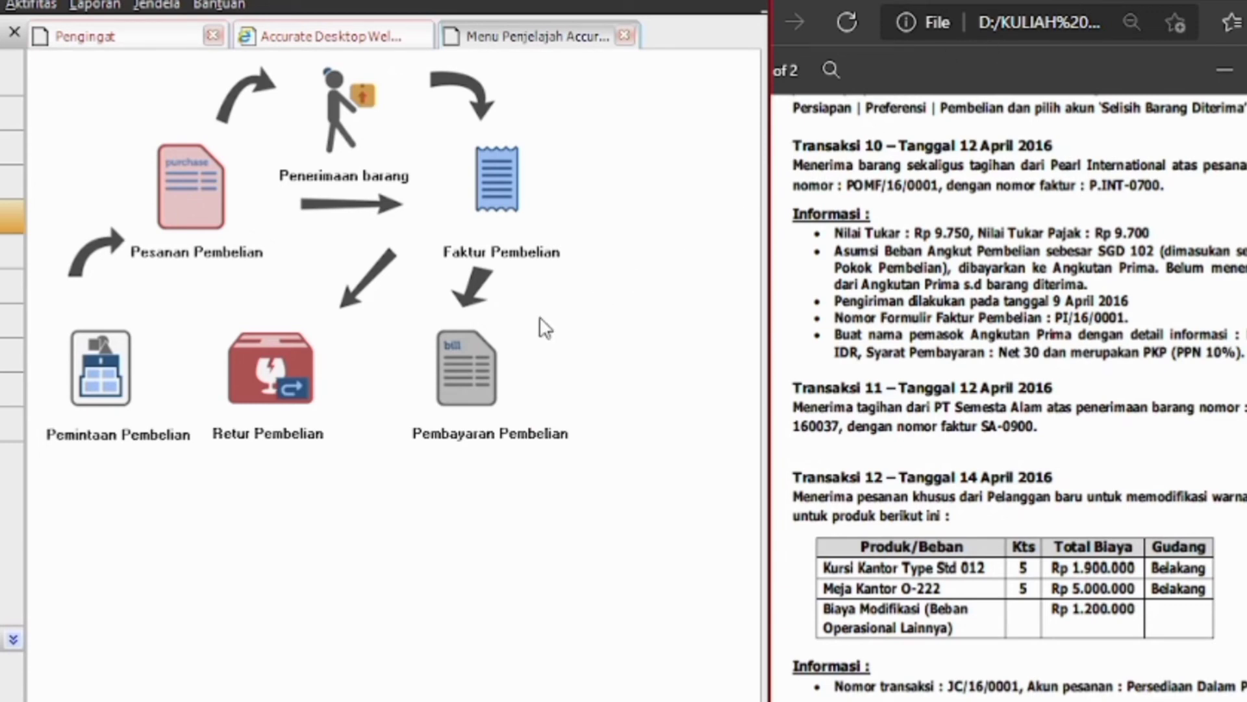
Start a purchase invoice for Pearl International with a 9,750 SGD exchange rate
{"action": "left_click", "coordinate": [498, 186]}
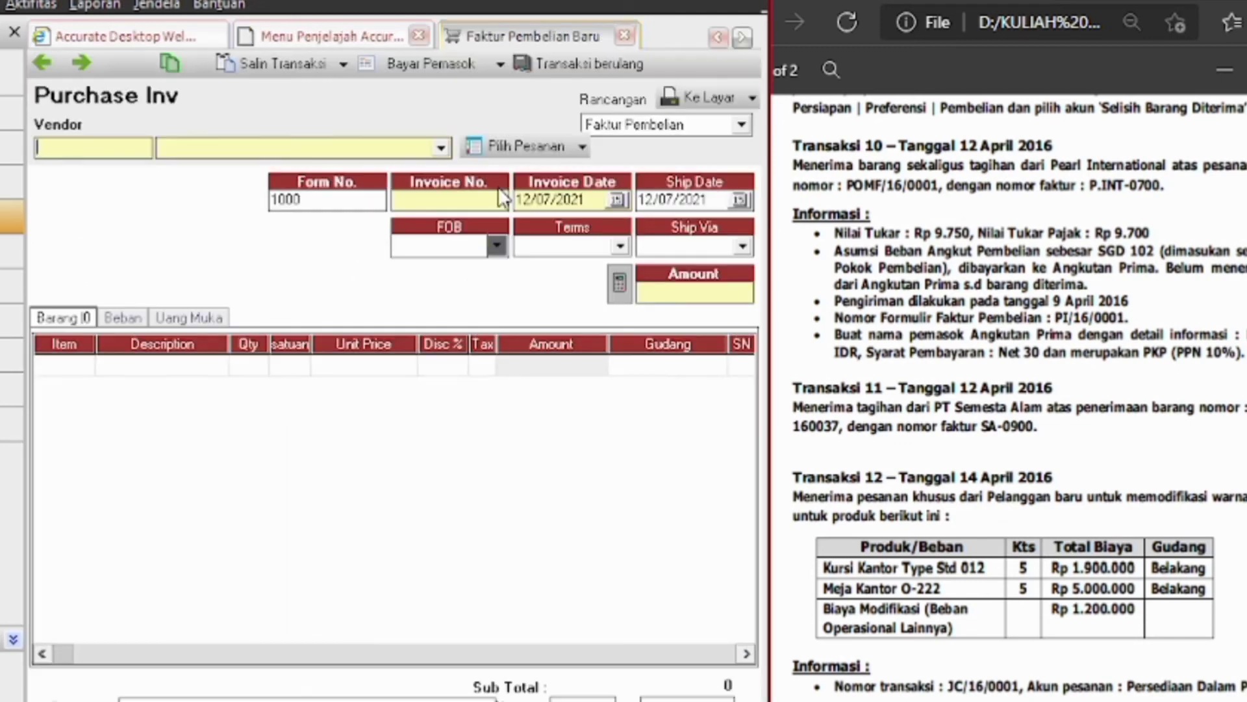
{"action": "left_click", "coordinate": [440, 147]}
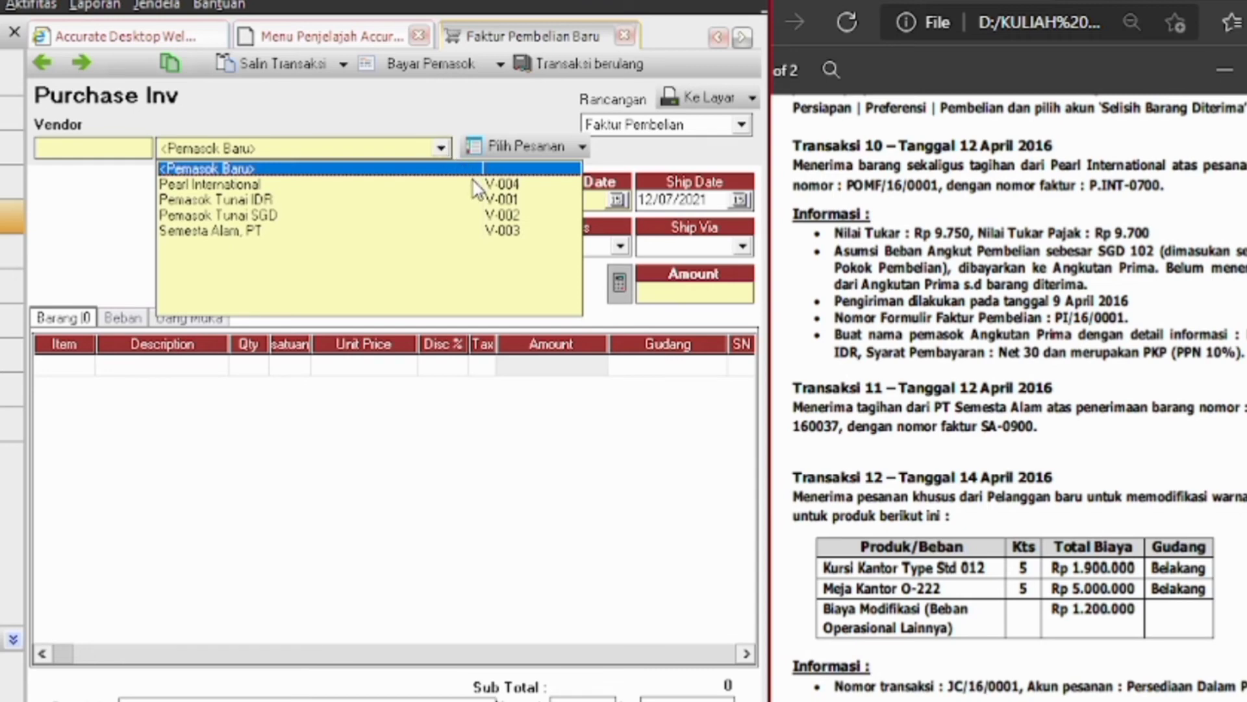
{"action": "left_click", "coordinate": [252, 188]}
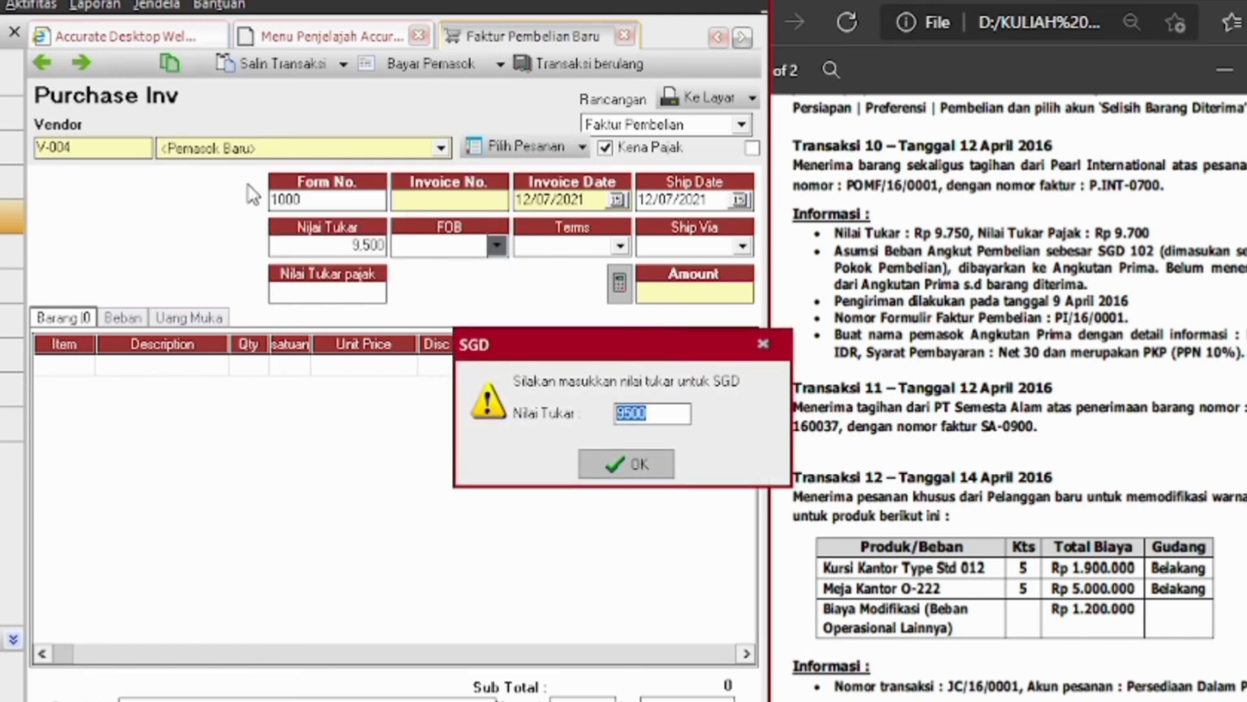
{"action": "left_click", "coordinate": [638, 415]}
{"action": "key", "text": "BackSpace"}
{"action": "left_click", "coordinate": [627, 413]}
{"action": "type", "text": "7"}
{"action": "left_click", "coordinate": [658, 474]}
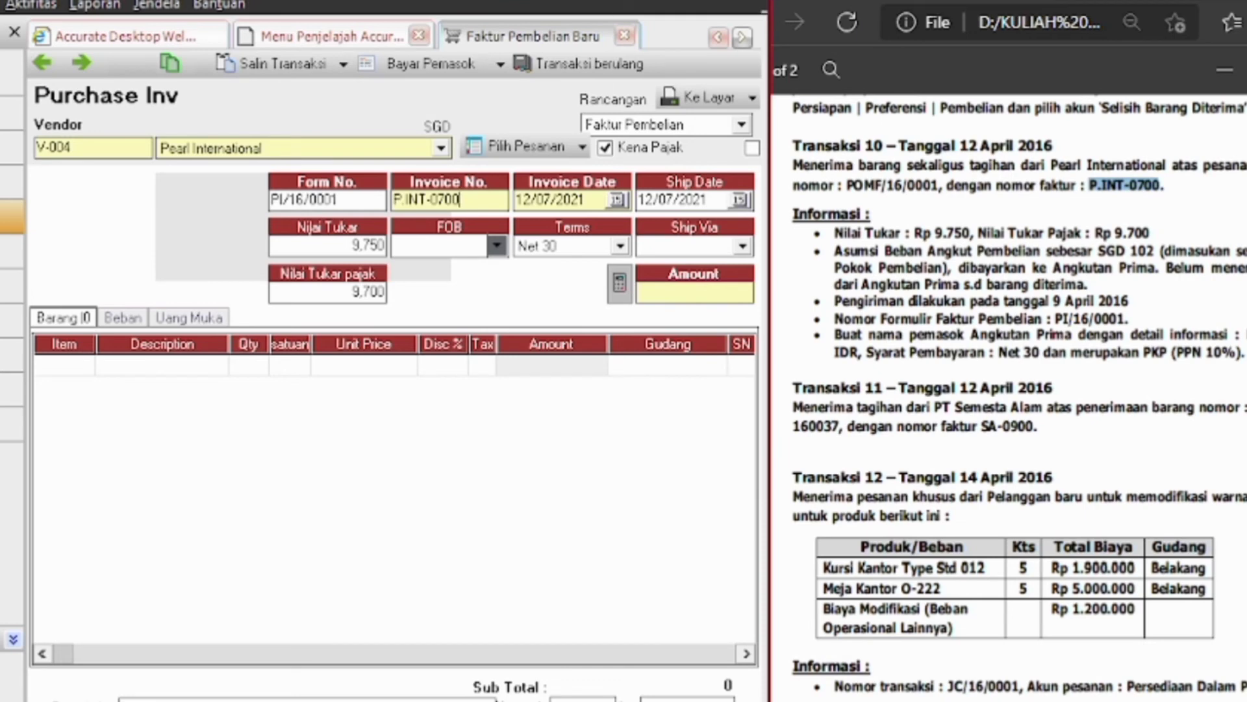
Date the invoice 12/04/2016, ship date 09/04/2016, and load order POMF/16/0001's items
{"action": "left_click", "coordinate": [593, 203]}
{"action": "key", "text": "BackSpace"}
{"action": "key", "text": "BackSpace"}
{"action": "key", "text": "BackSpace"}
{"action": "key", "text": "BackSpace"}
{"action": "key", "text": "BackSpace"}
{"action": "key", "text": "BackSpace"}
{"action": "type", "text": "042016"}
{"action": "left_click", "coordinate": [708, 201]}
{"action": "key", "text": "BackSpace"}
{"action": "key", "text": "BackSpace"}
{"action": "key", "text": "BackSpace"}
{"action": "key", "text": "BackSpace"}
{"action": "key", "text": "BackSpace"}
{"action": "key", "text": "BackSpace"}
{"action": "key", "text": "BackSpace"}
{"action": "key", "text": "BackSpace"}
{"action": "type", "text": "09042016"}
{"action": "left_click", "coordinate": [552, 148]}
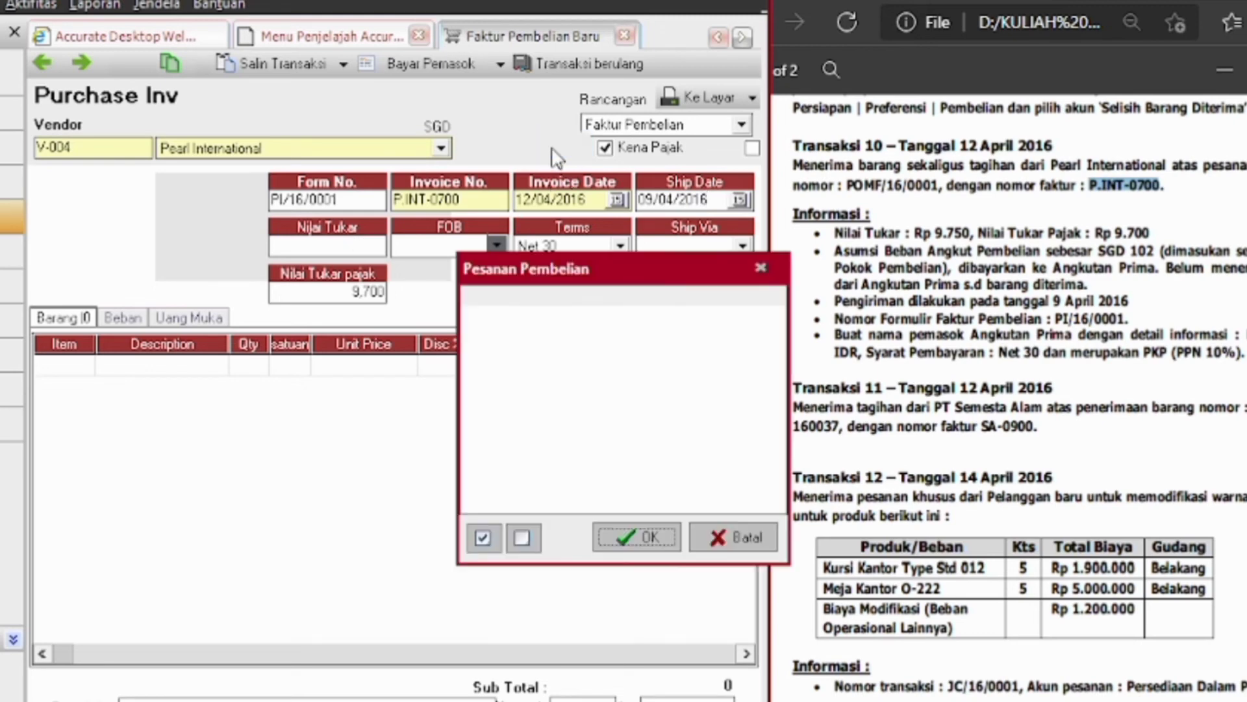
{"action": "left_click", "coordinate": [473, 318]}
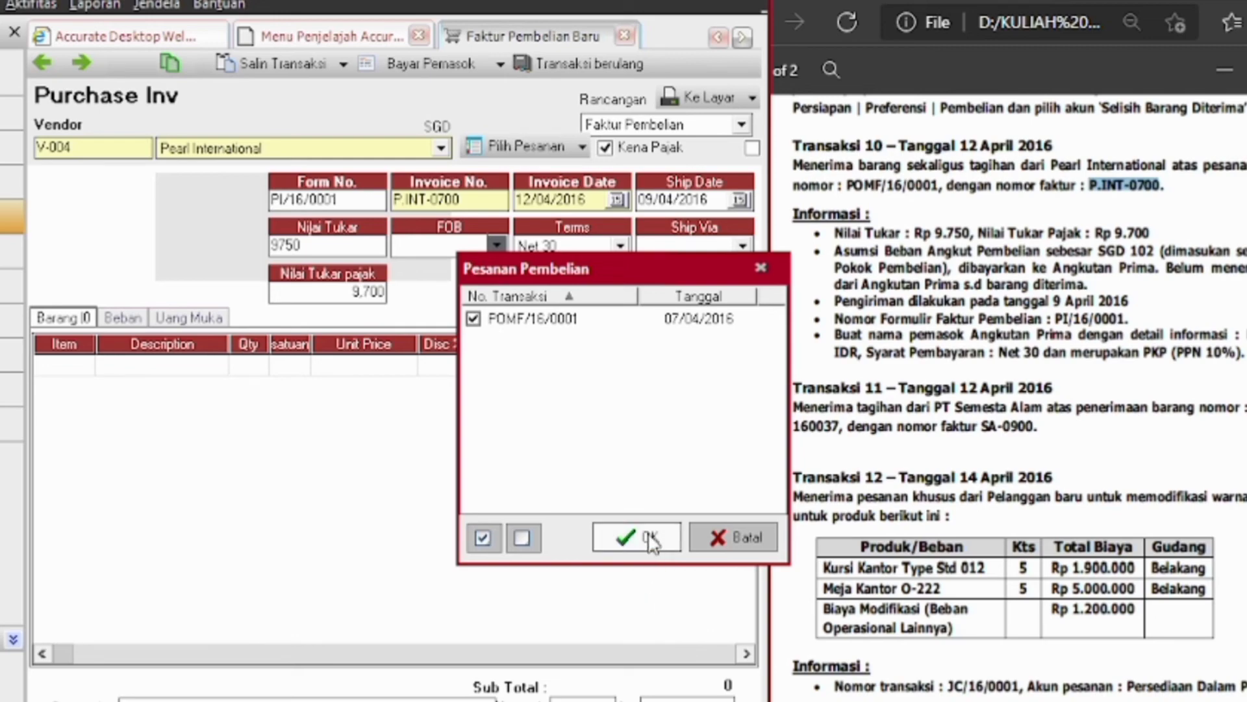
{"action": "left_click", "coordinate": [649, 539]}
{"action": "left_click", "coordinate": [191, 317]}
{"action": "left_click", "coordinate": [113, 364]}
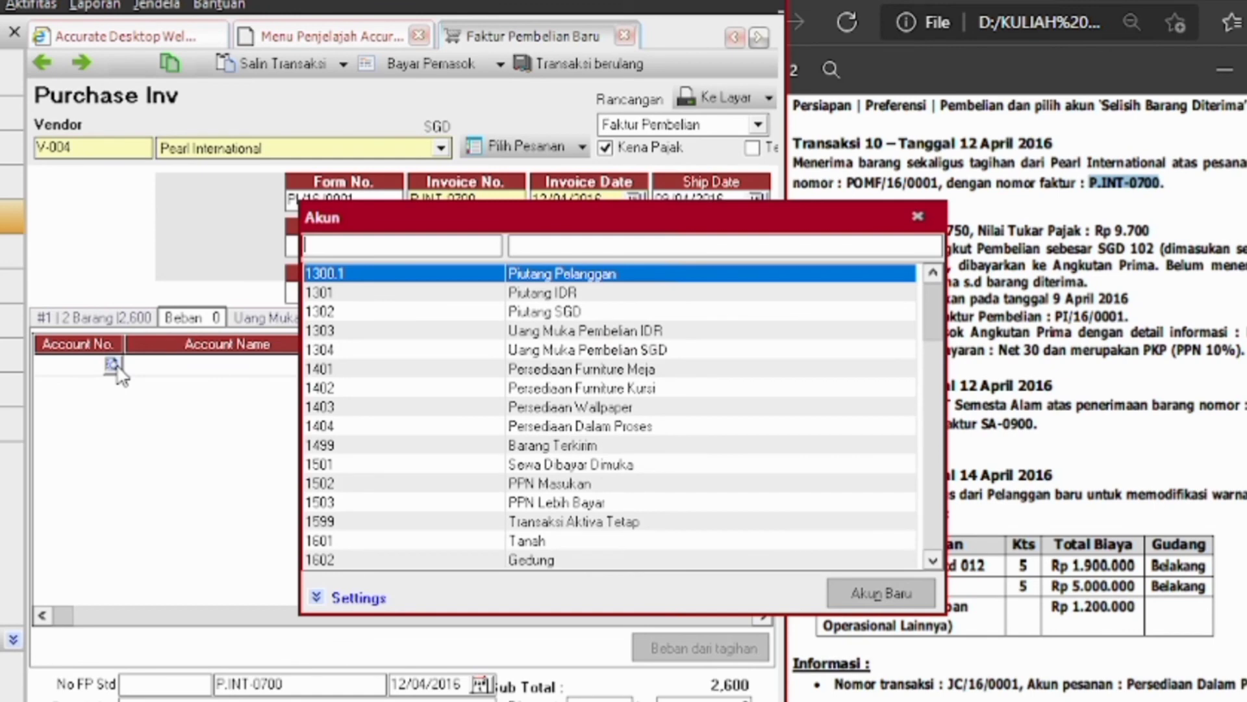
Choose account 5103 Beban Angkut Pembelian for the invoice's expense line
{"action": "scroll", "coordinate": [640, 341], "scroll_direction": "down", "scroll_amount": 13}
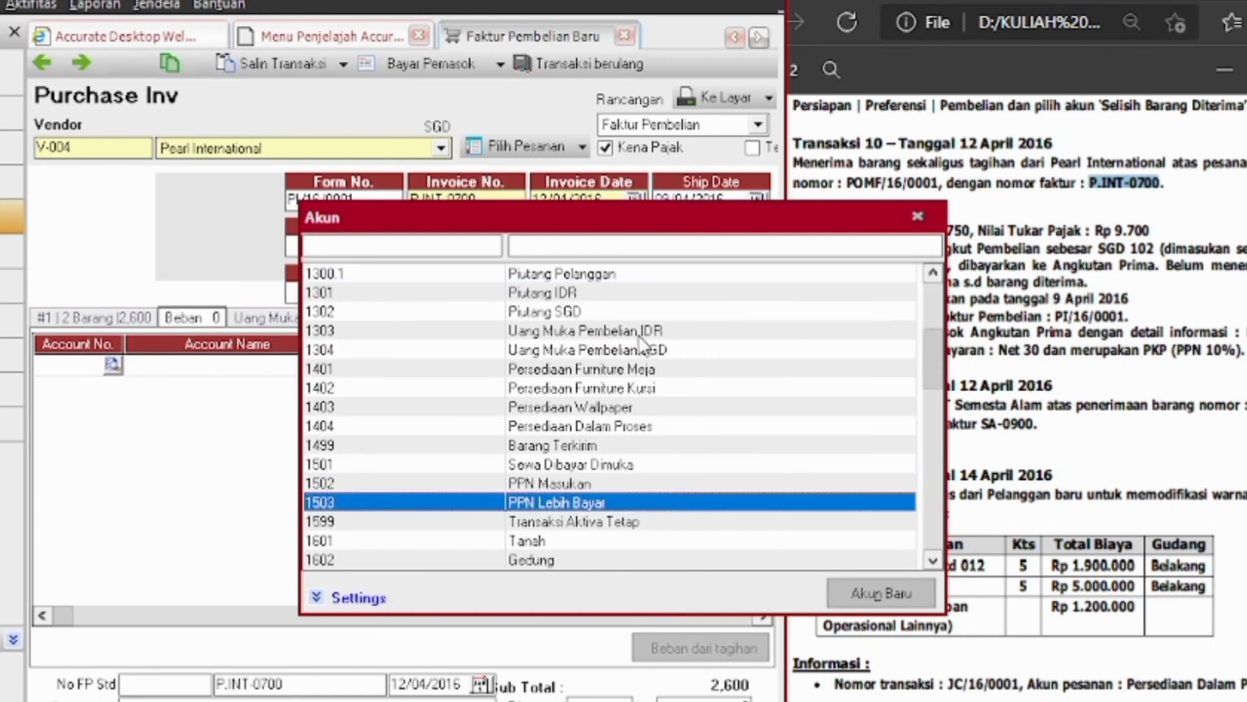
{"action": "scroll", "coordinate": [640, 341], "scroll_direction": "down", "scroll_amount": 4}
{"action": "scroll", "coordinate": [640, 341], "scroll_direction": "down", "scroll_amount": 16}
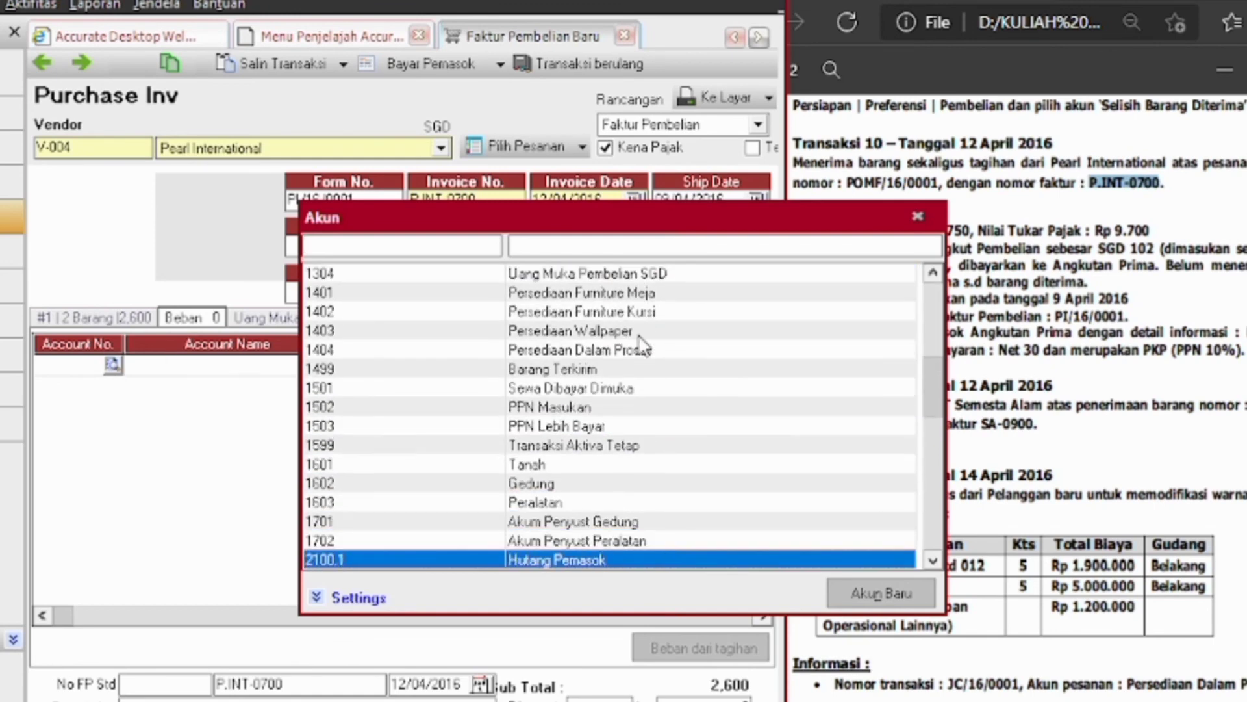
{"action": "scroll", "coordinate": [639, 342], "scroll_direction": "down", "scroll_amount": 9}
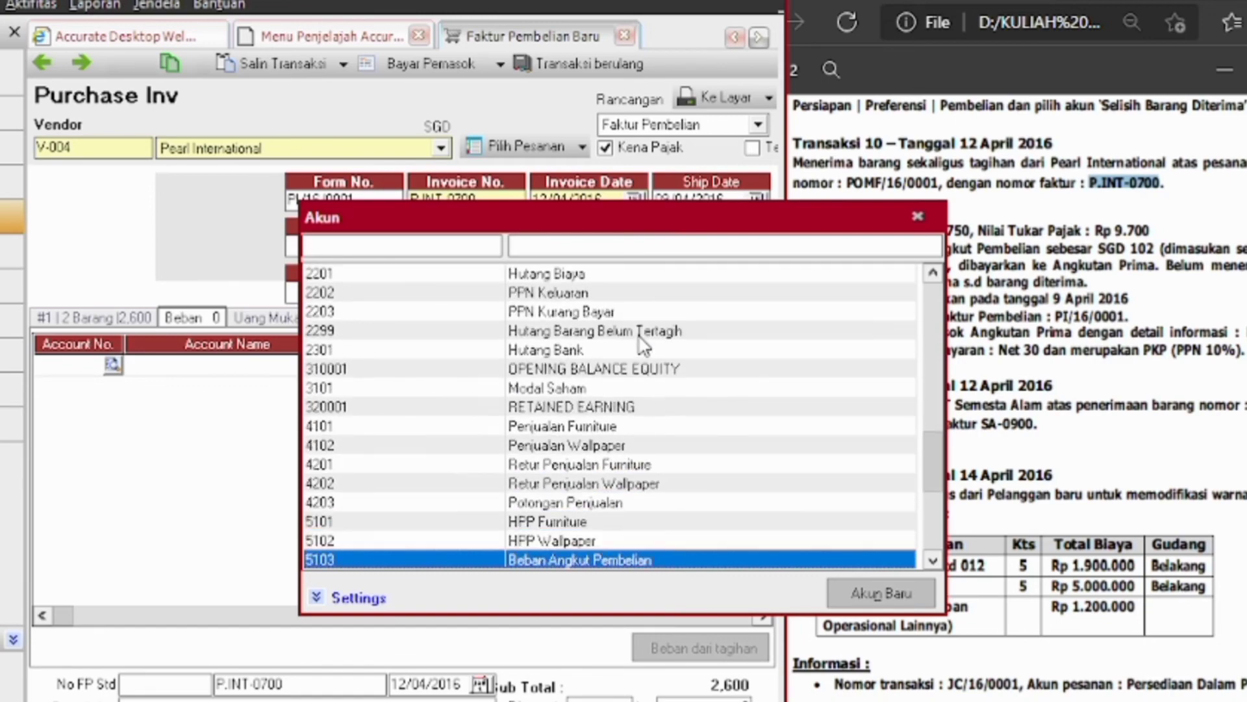
{"action": "left_click", "coordinate": [610, 505]}
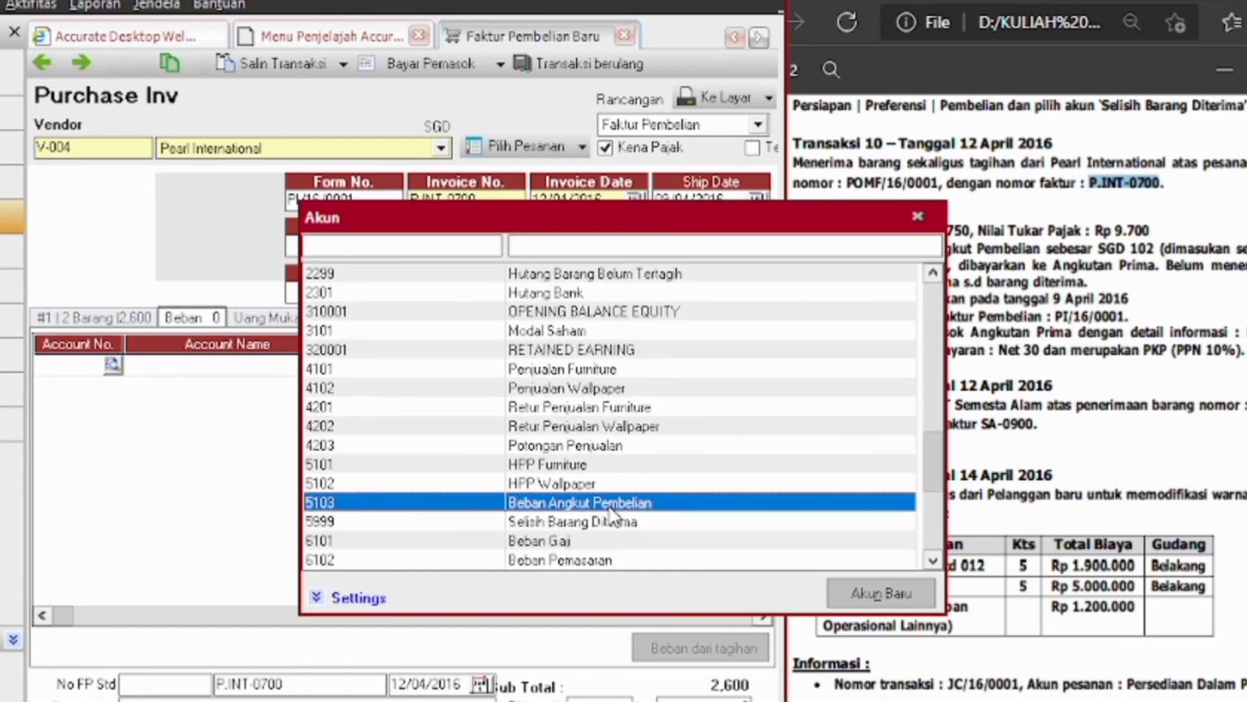
{"action": "double_click", "coordinate": [562, 505]}
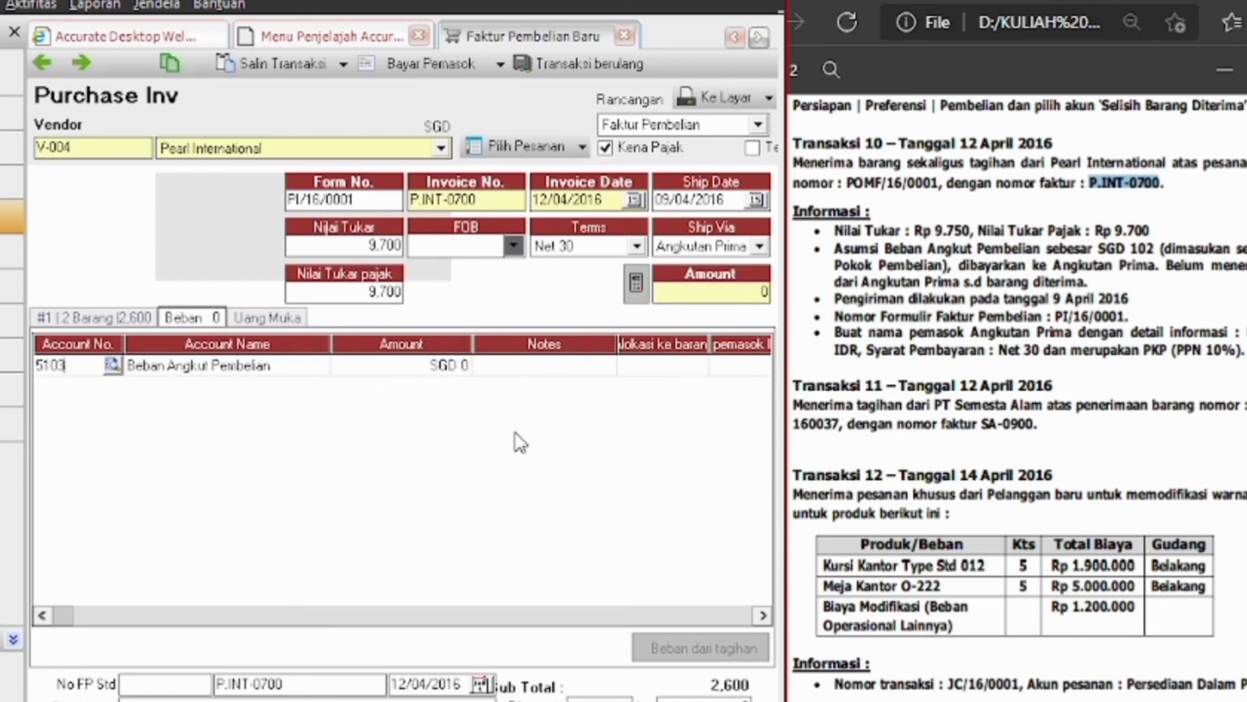
Enter SGD 102 and tick Alokasi ke barang and Ke pemasok lain
{"action": "left_click", "coordinate": [461, 364]}
{"action": "left_click", "coordinate": [462, 365]}
{"action": "type", "text": "102"}
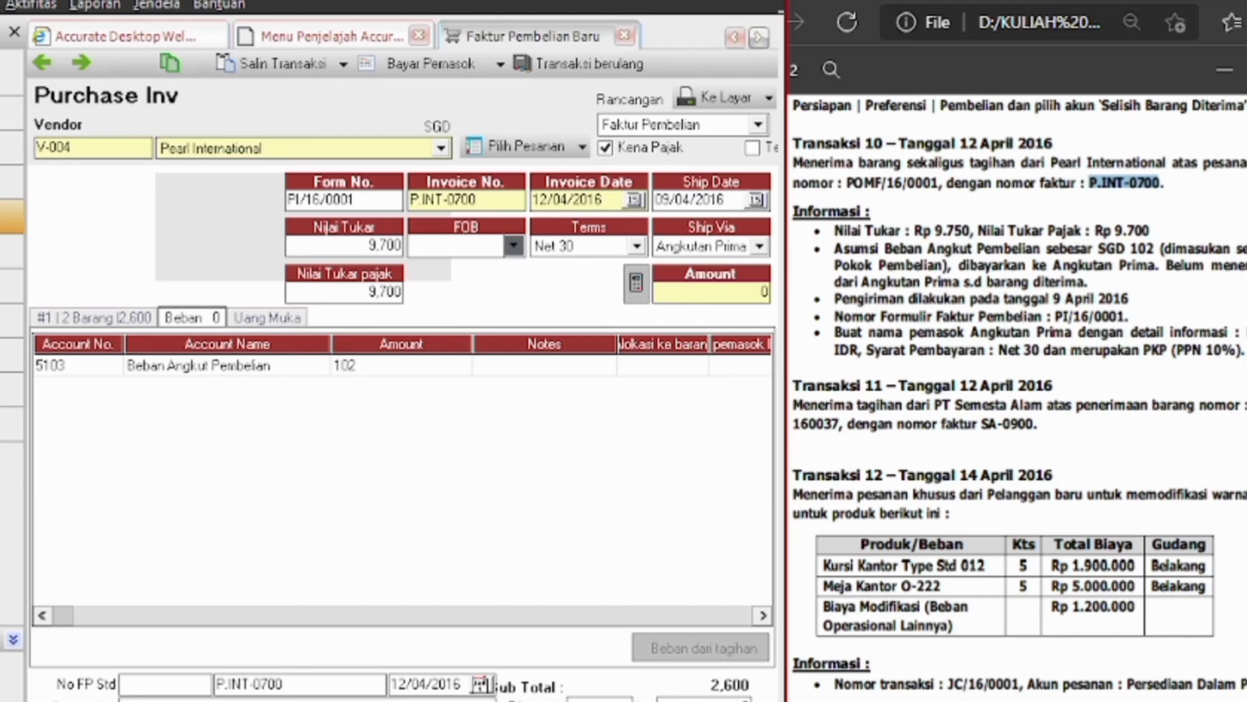
{"action": "key", "text": "Tab"}
{"action": "left_click", "coordinate": [677, 373]}
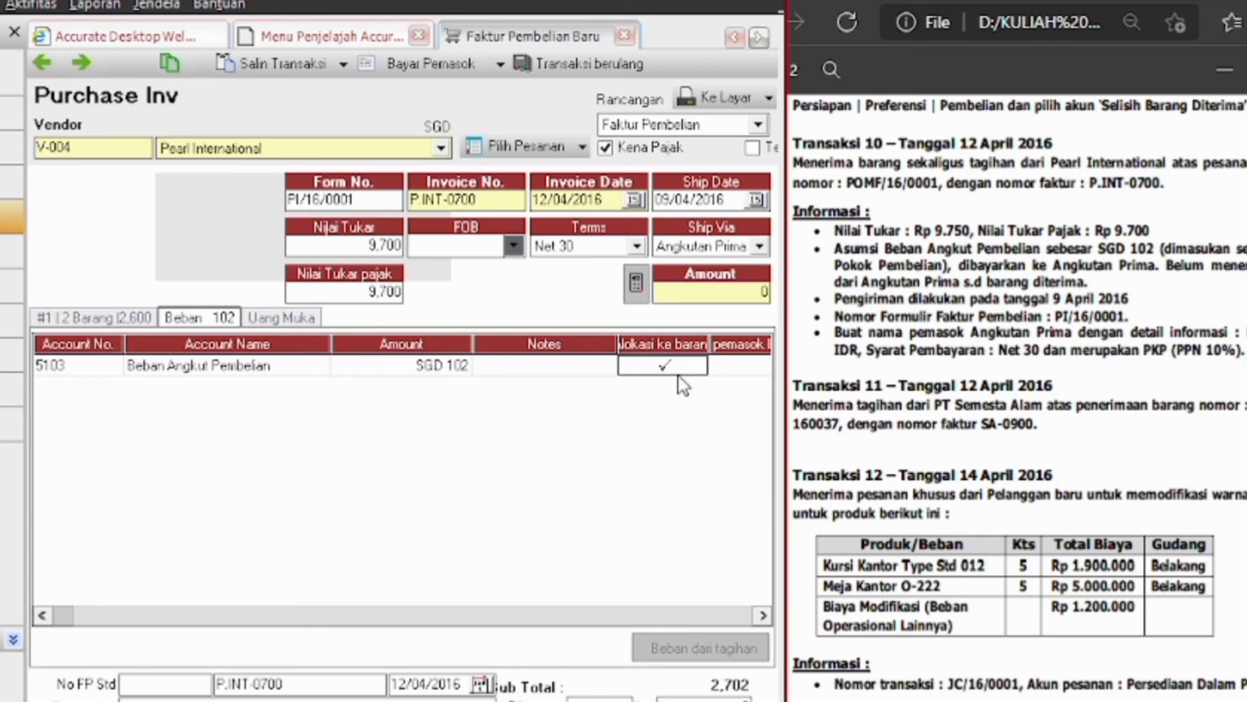
{"action": "key", "text": "Tab"}
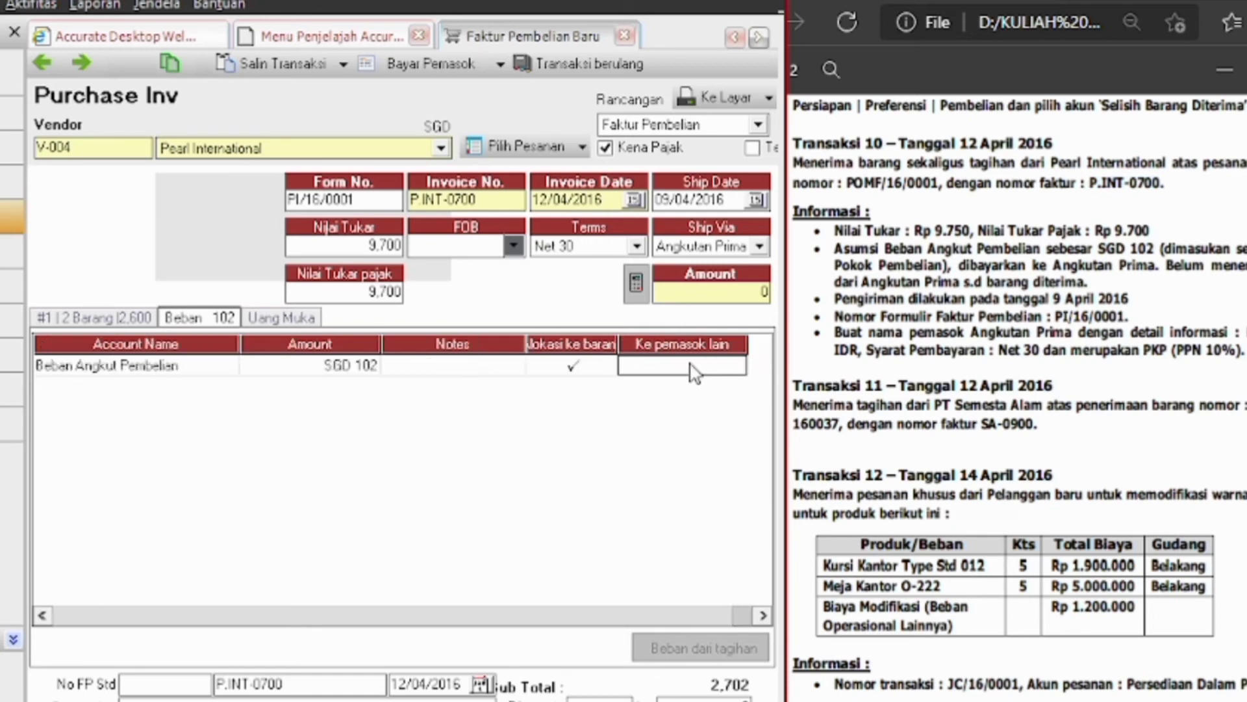
{"action": "left_click", "coordinate": [694, 369]}
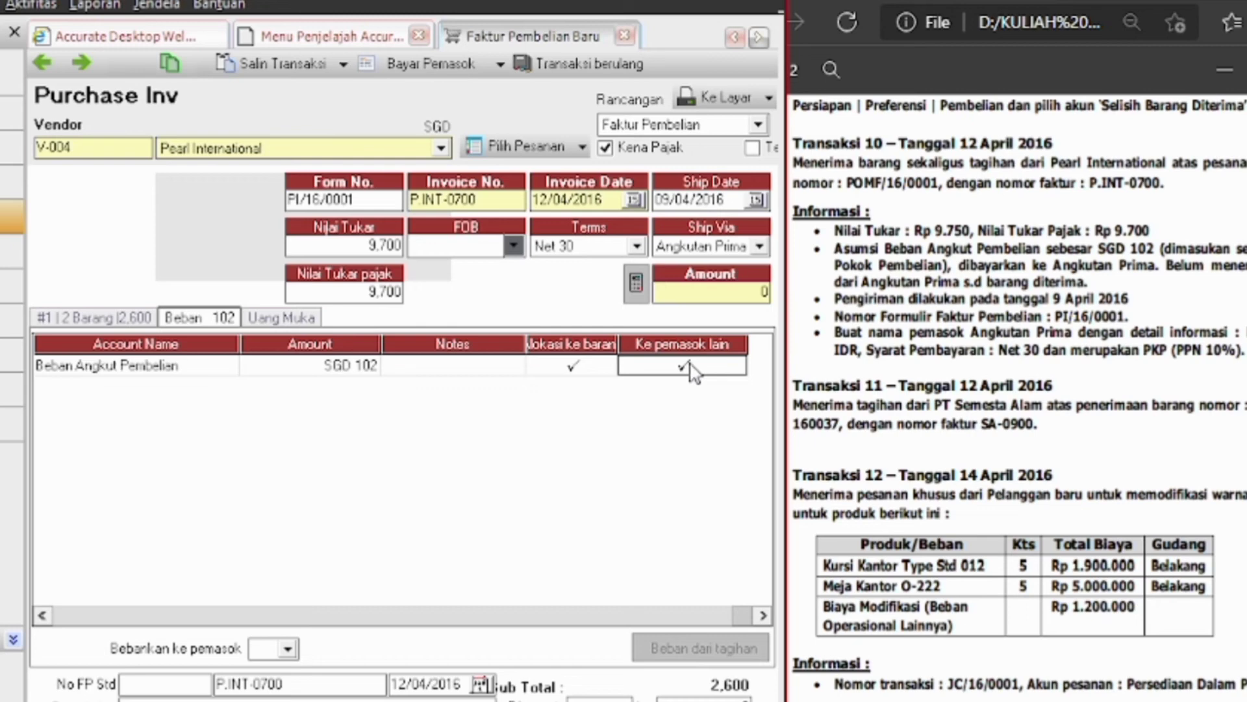
Create supplier ANGKUTAN PRIMA with Net 30 payment terms to carry the freight charge
{"action": "left_click", "coordinate": [286, 650]}
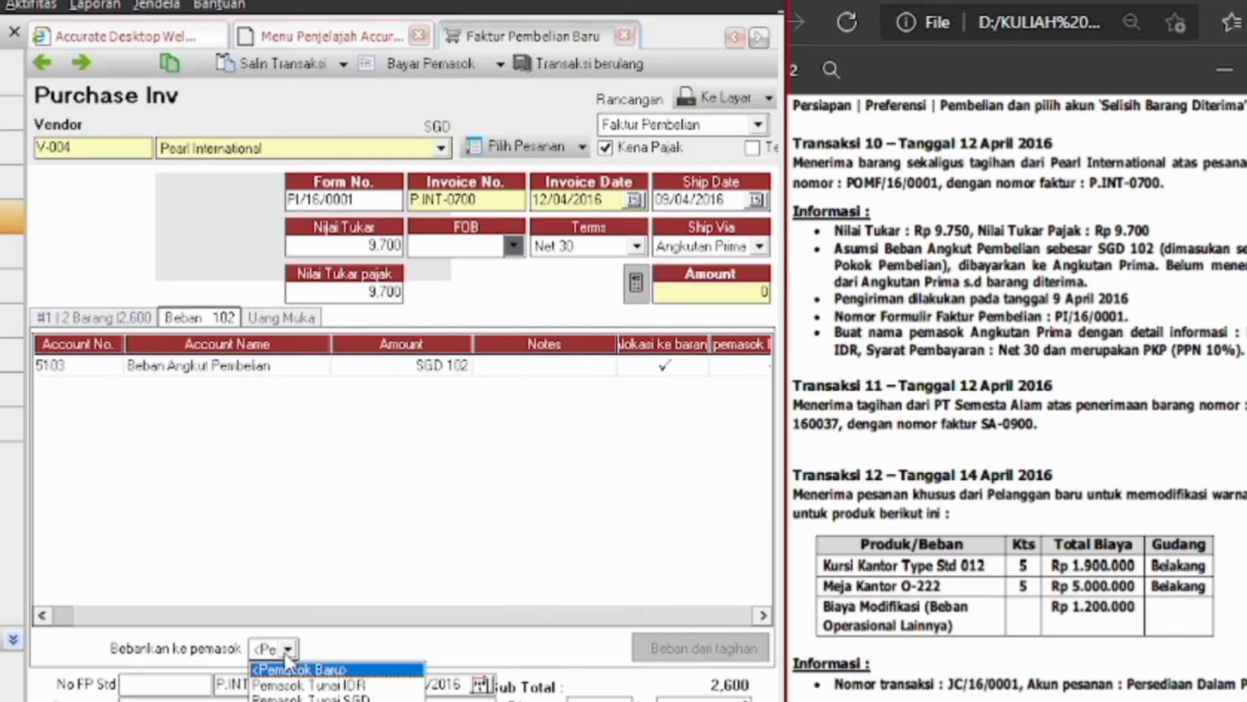
{"action": "left_click", "coordinate": [290, 666]}
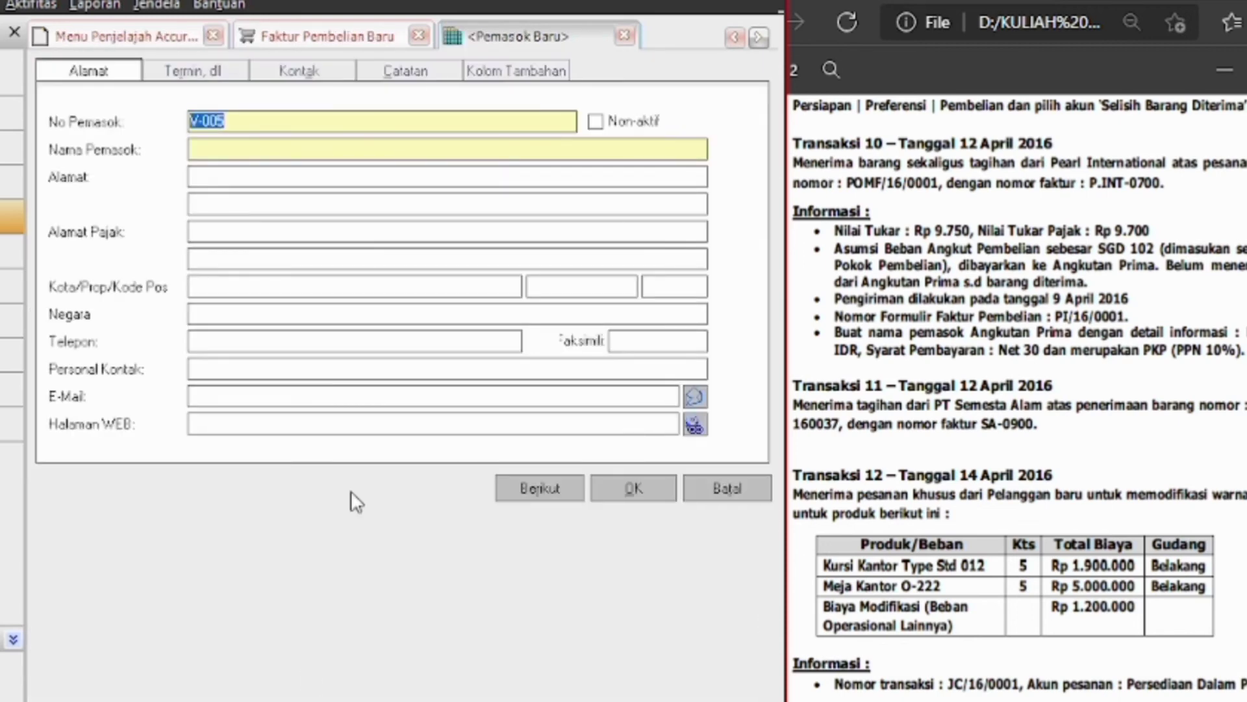
{"action": "left_click", "coordinate": [228, 147]}
{"action": "type", "text": "ANGKUTAN"}
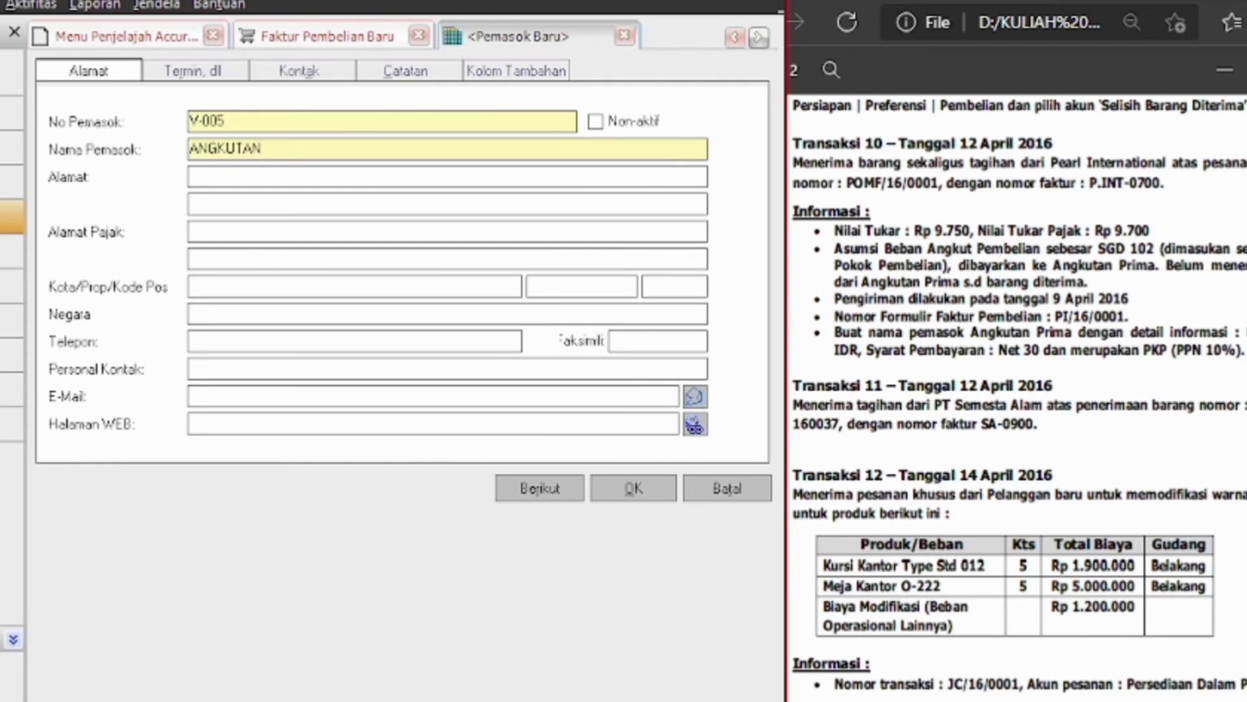
{"action": "type", "text": " PRIMA"}
{"action": "left_click", "coordinate": [206, 74]}
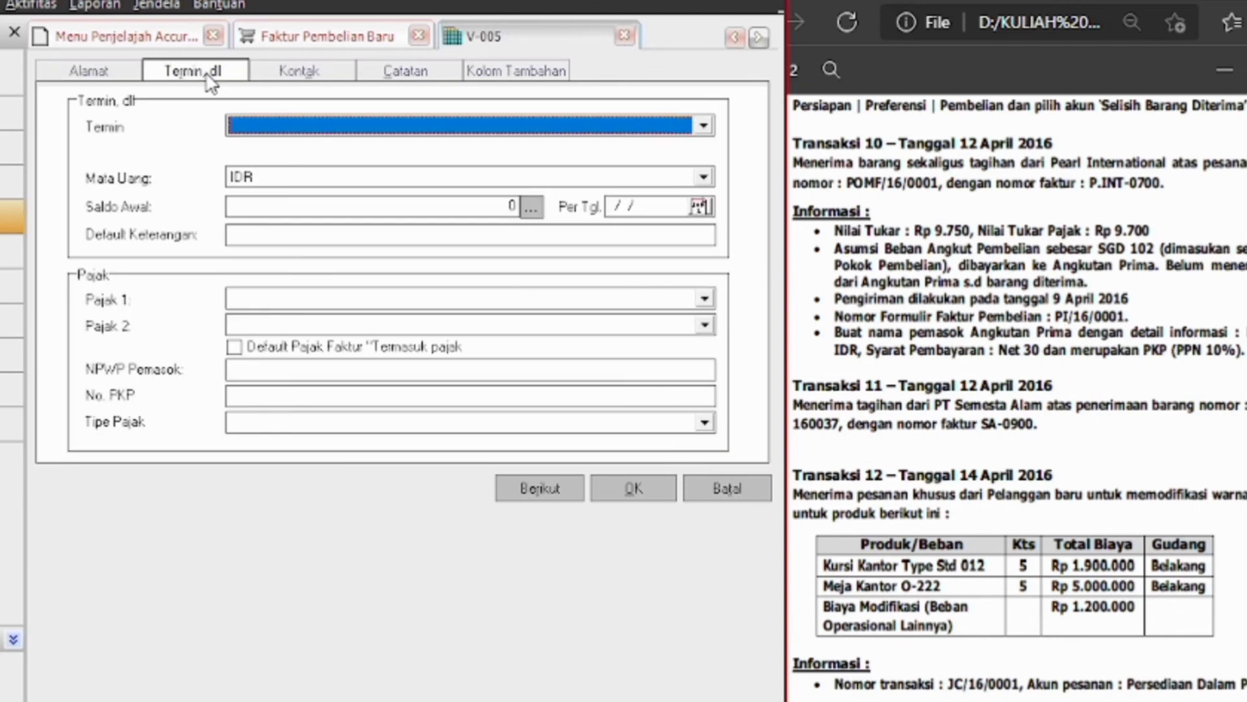
{"action": "left_click", "coordinate": [704, 126]}
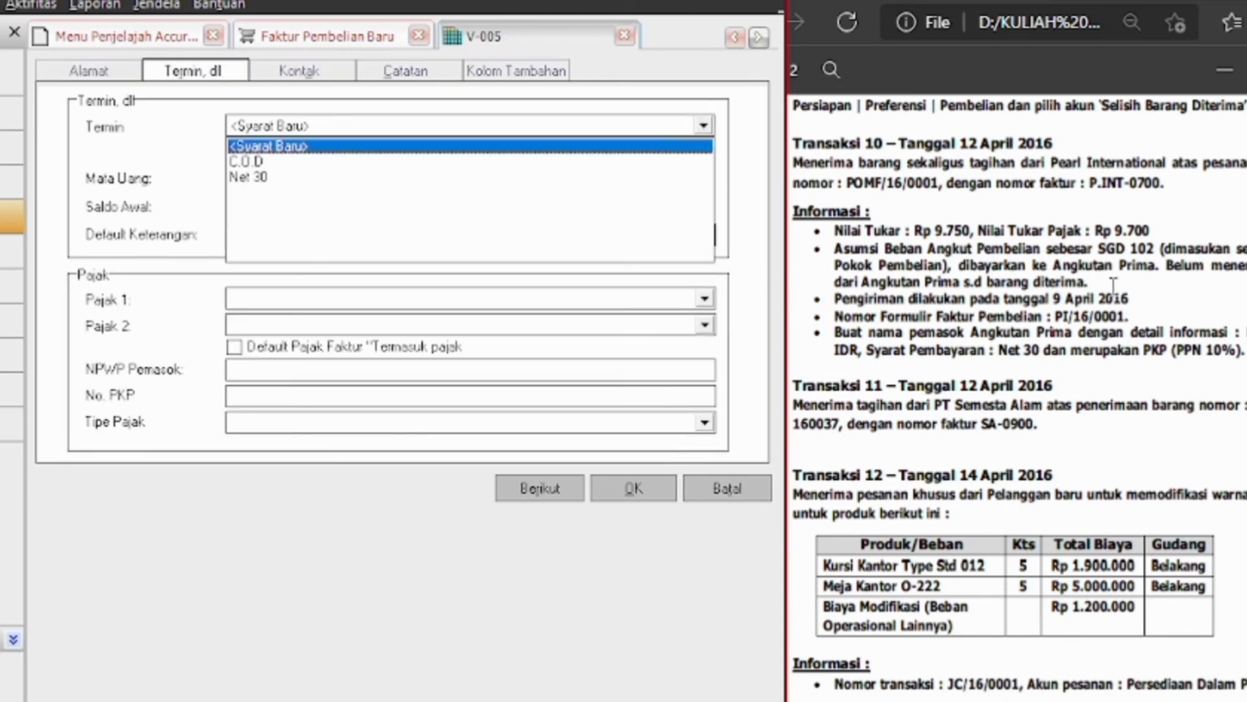
{"action": "left_click", "coordinate": [248, 177]}
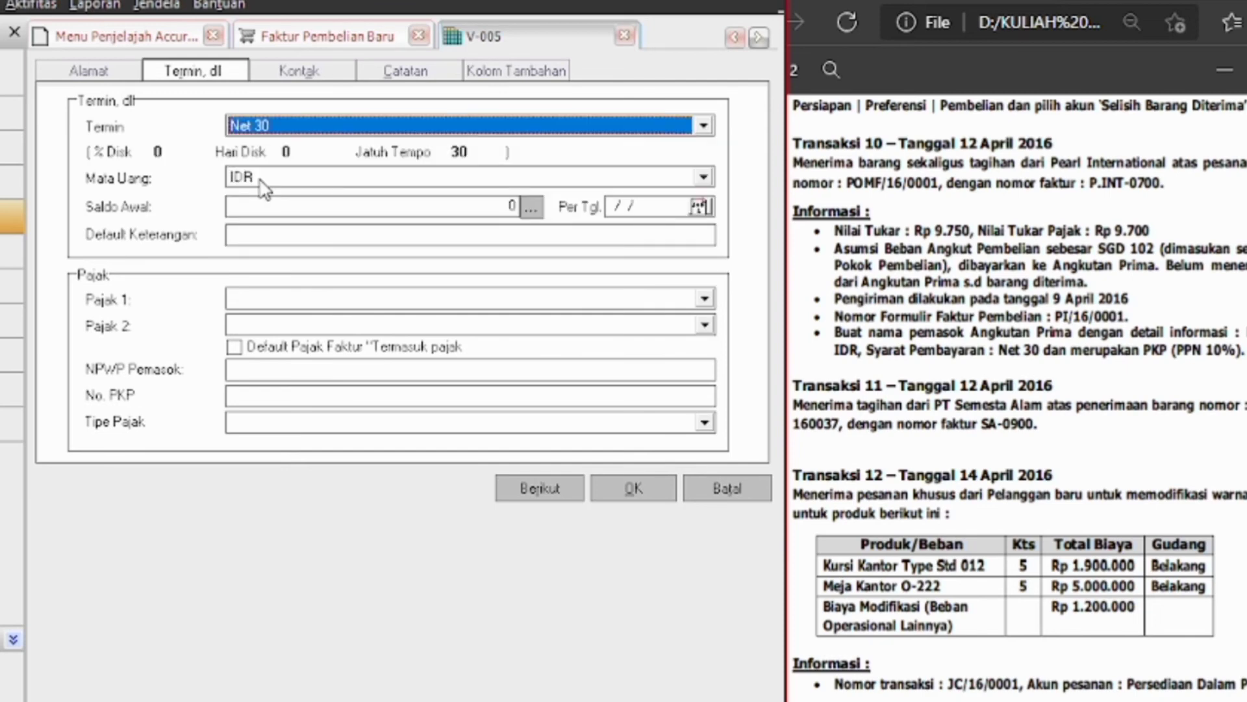
{"action": "left_click", "coordinate": [705, 324]}
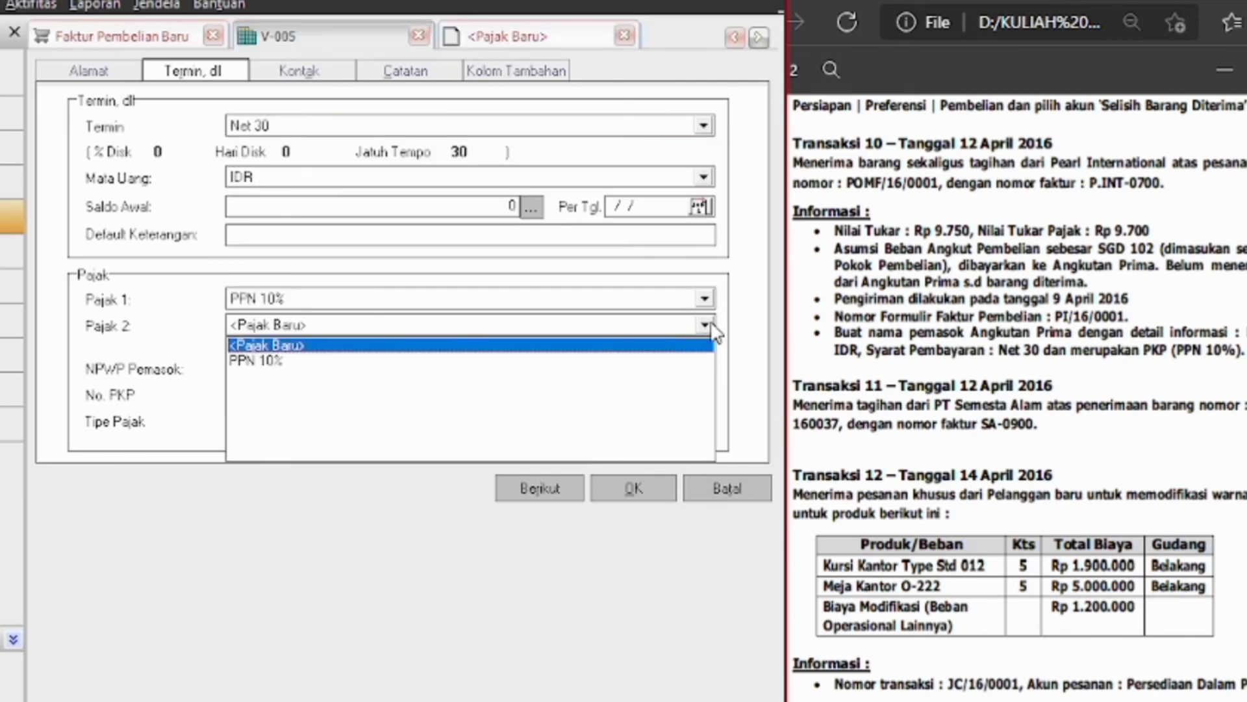
{"action": "left_click", "coordinate": [421, 345]}
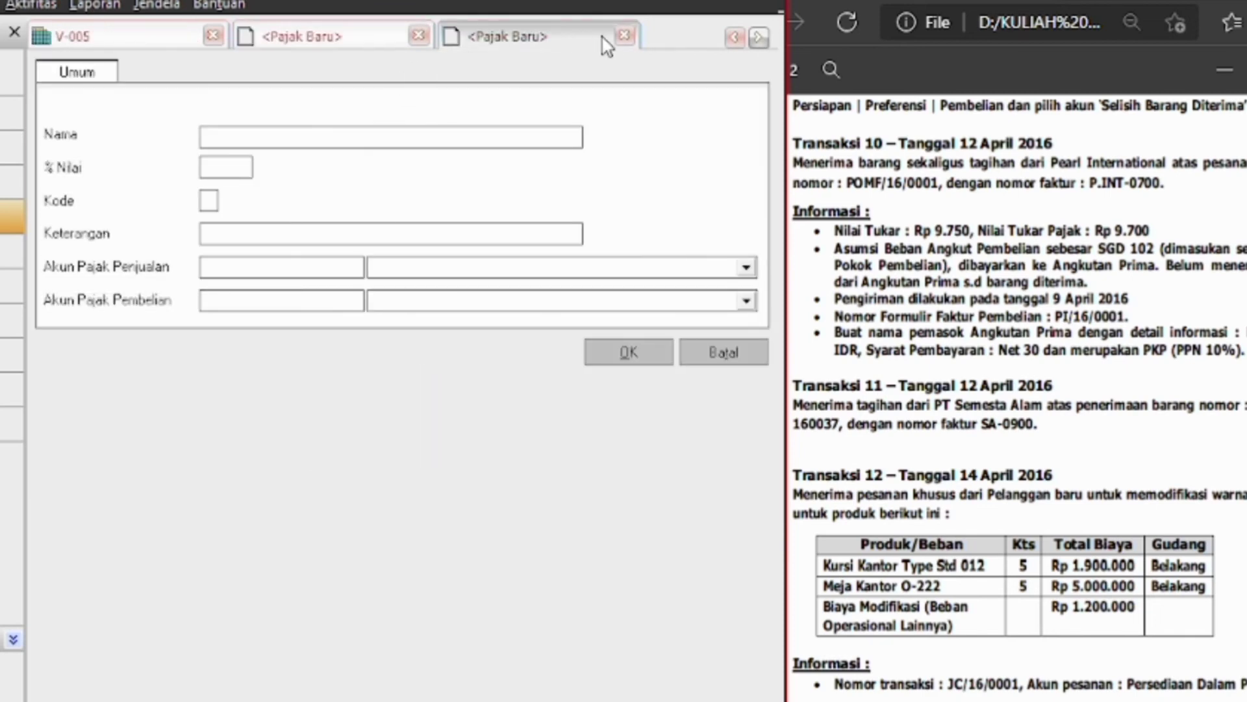
{"action": "left_click", "coordinate": [621, 35]}
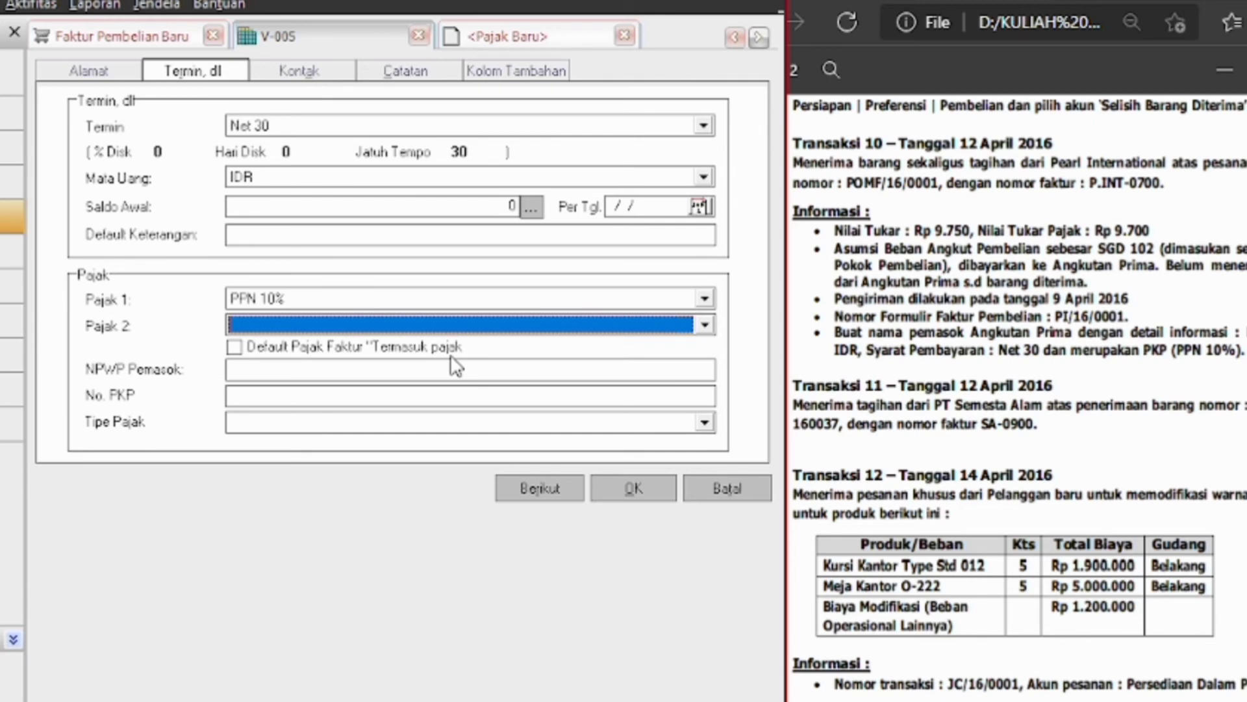
{"action": "left_click", "coordinate": [624, 488]}
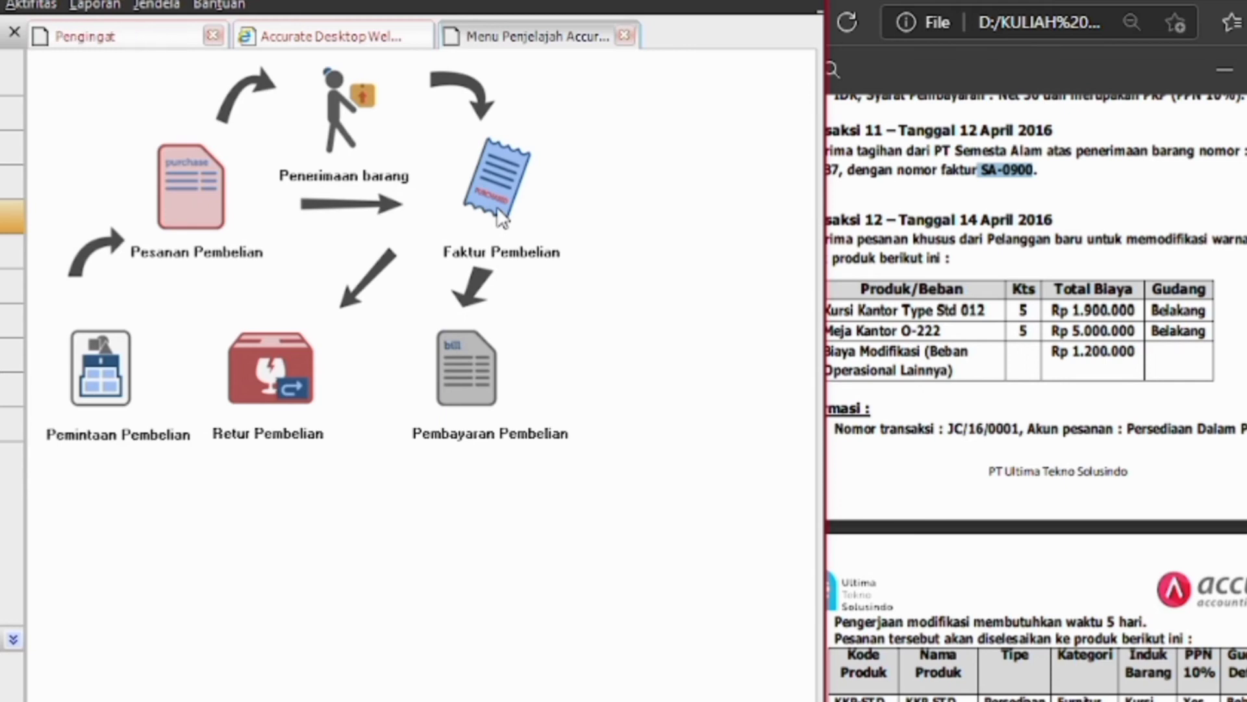
Start a new purchase invoice from vendor Semesta Alam, PT with invoice number SA-0900
{"action": "left_click", "coordinate": [493, 213]}
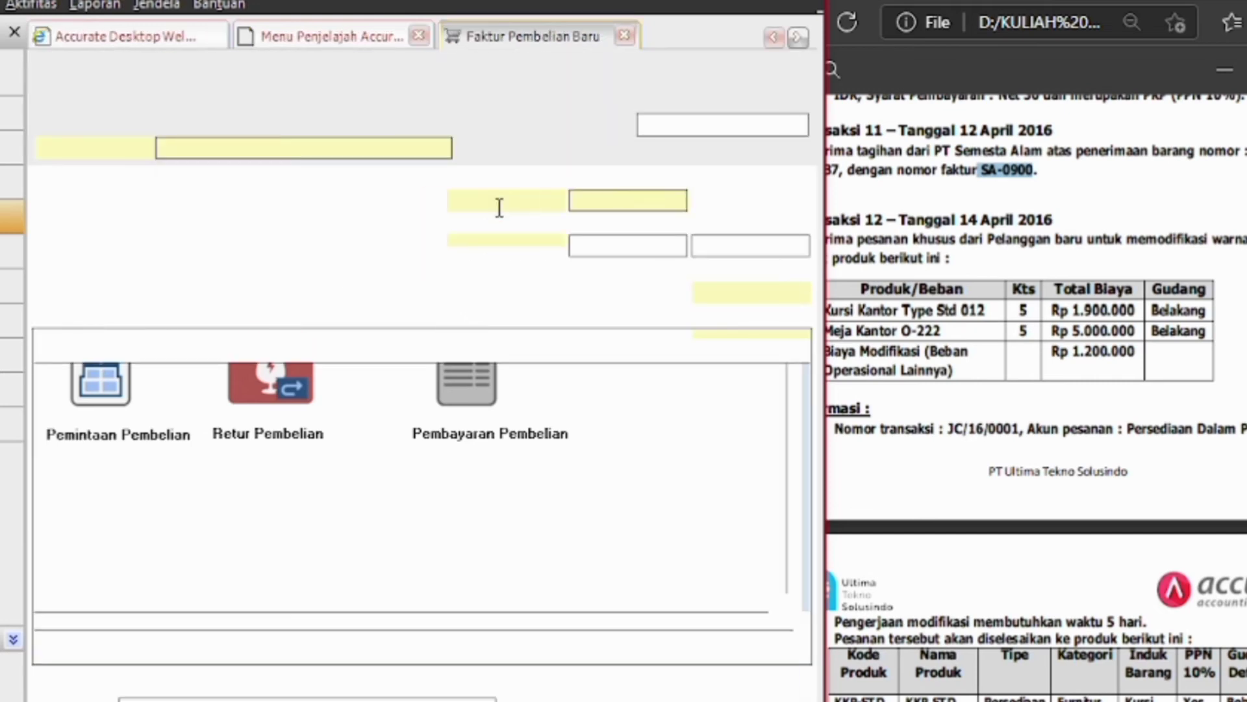
{"action": "left_click", "coordinate": [441, 148]}
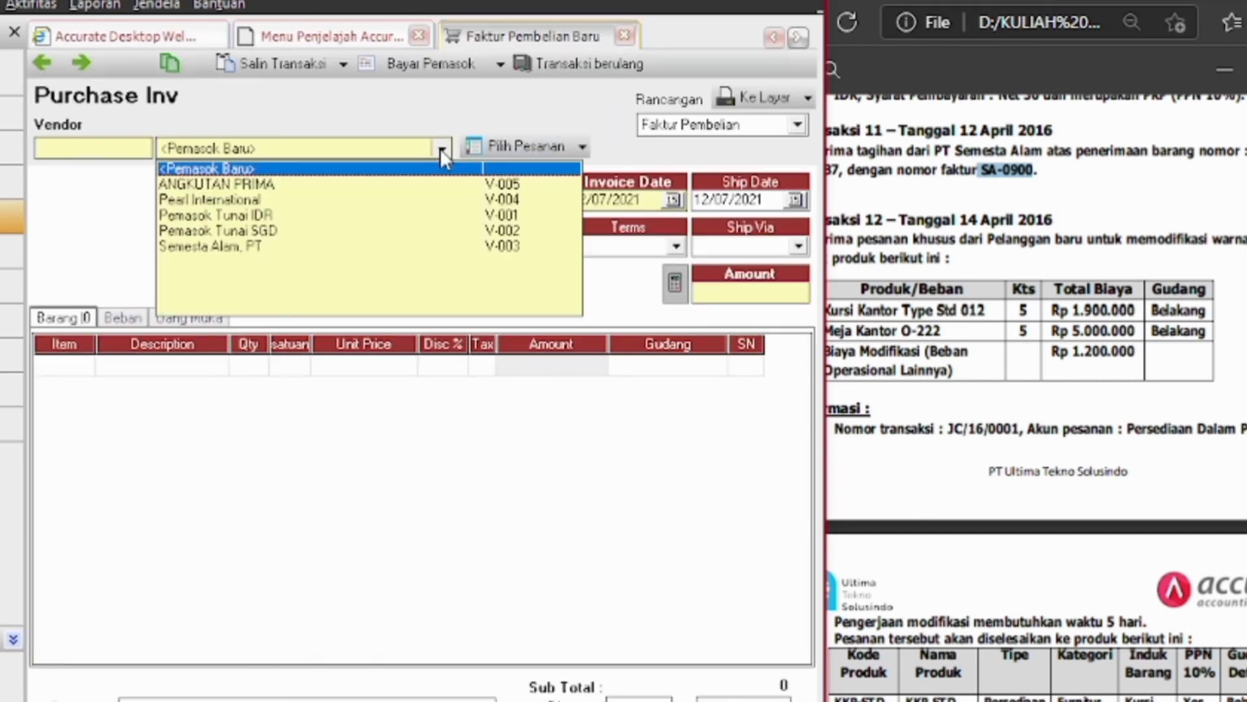
{"action": "left_click", "coordinate": [270, 245]}
{"action": "left_click_drag", "start_coordinate": [1033, 171], "coordinate": [980, 170]}
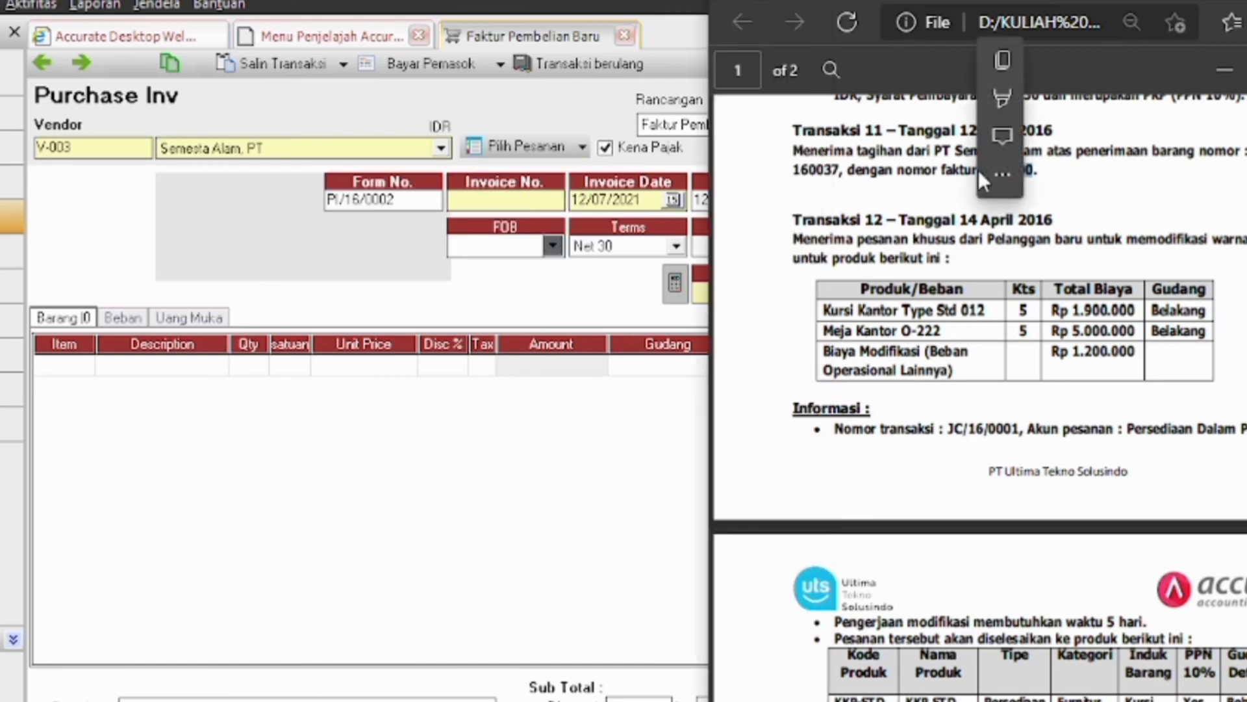
{"action": "key", "text": "ctrl+c"}
{"action": "left_click", "coordinate": [530, 204]}
{"action": "key", "text": "ctrl+v"}
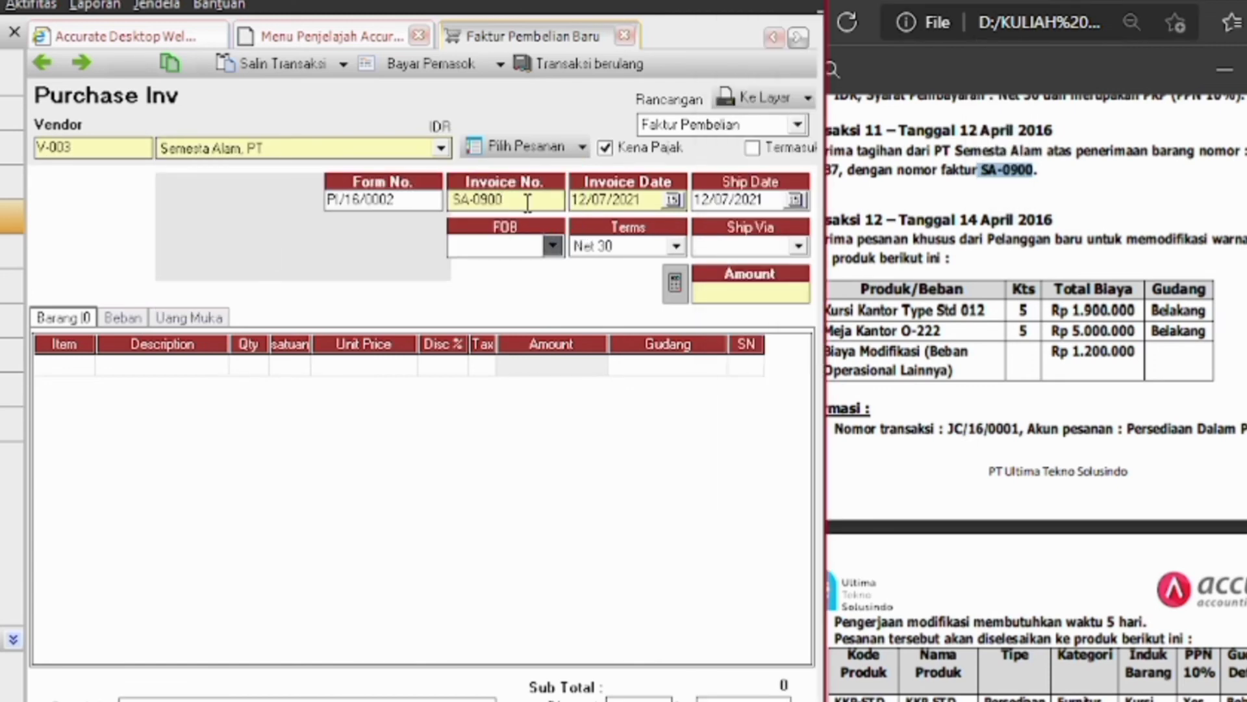
Set the invoice date to 12/04/2016 and the ship date to 16/04/2016
{"action": "left_click", "coordinate": [640, 199]}
{"action": "key", "text": "BackSpace"}
{"action": "key", "text": "BackSpace"}
{"action": "key", "text": "BackSpace"}
{"action": "key", "text": "BackSpace"}
{"action": "key", "text": "BackSpace"}
{"action": "key", "text": "BackSpace"}
{"action": "key", "text": "BackSpace"}
{"action": "key", "text": "BackSpace"}
{"action": "key", "text": "BackSpace"}
{"action": "key", "text": "BackSpace"}
{"action": "type", "text": "12/04/"}
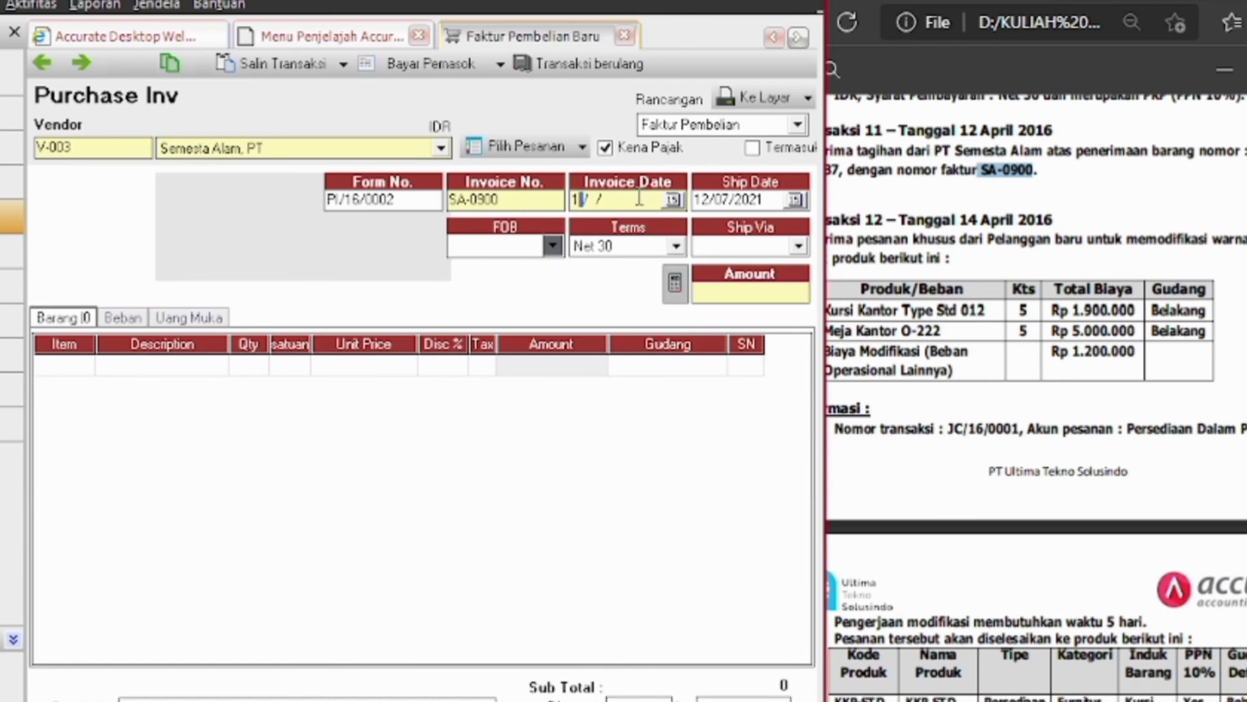
{"action": "type", "text": "2016"}
{"action": "left_click", "coordinate": [764, 199]}
{"action": "key", "text": "BackSpace"}
{"action": "key", "text": "BackSpace"}
{"action": "key", "text": "BackSpace"}
{"action": "key", "text": "BackSpace"}
{"action": "key", "text": "BackSpace"}
{"action": "key", "text": "BackSpace"}
{"action": "key", "text": "BackSpace"}
{"action": "key", "text": "BackSpace"}
{"action": "type", "text": "16/04/2016"}
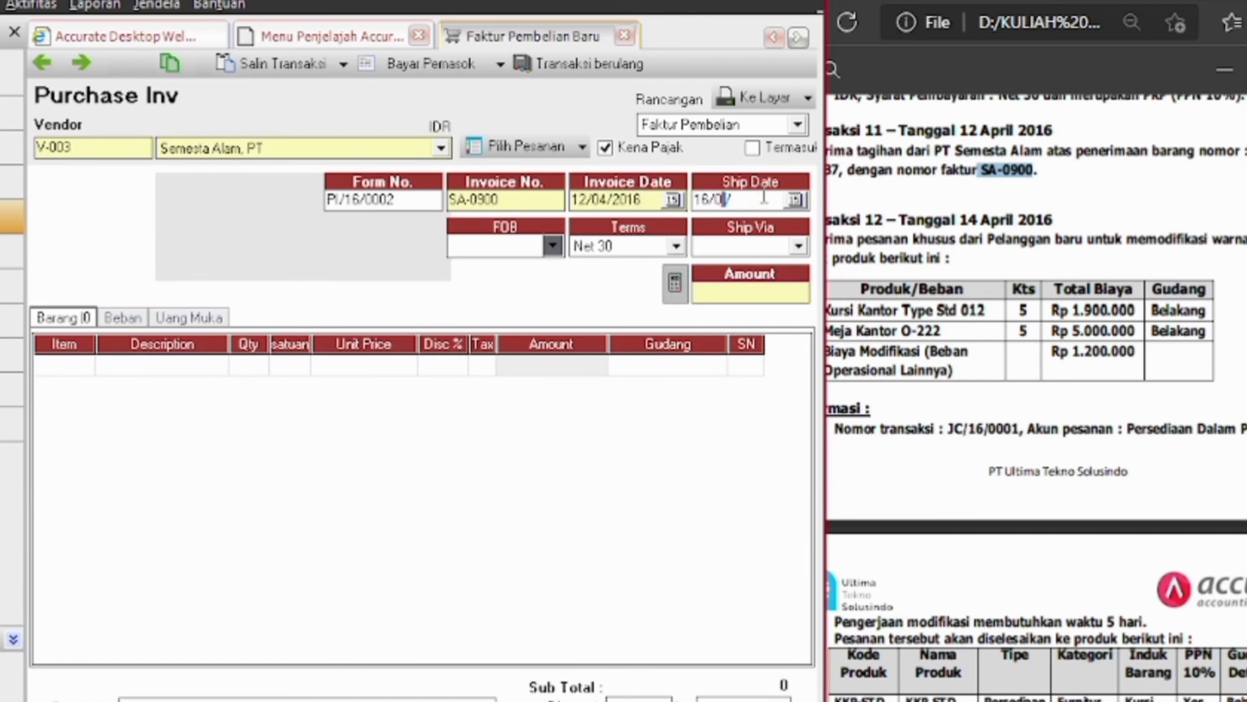
{"action": "left_click", "coordinate": [668, 458]}
Pull the item lines in from goods receipt RI/16/0001
{"action": "left_click", "coordinate": [582, 146]}
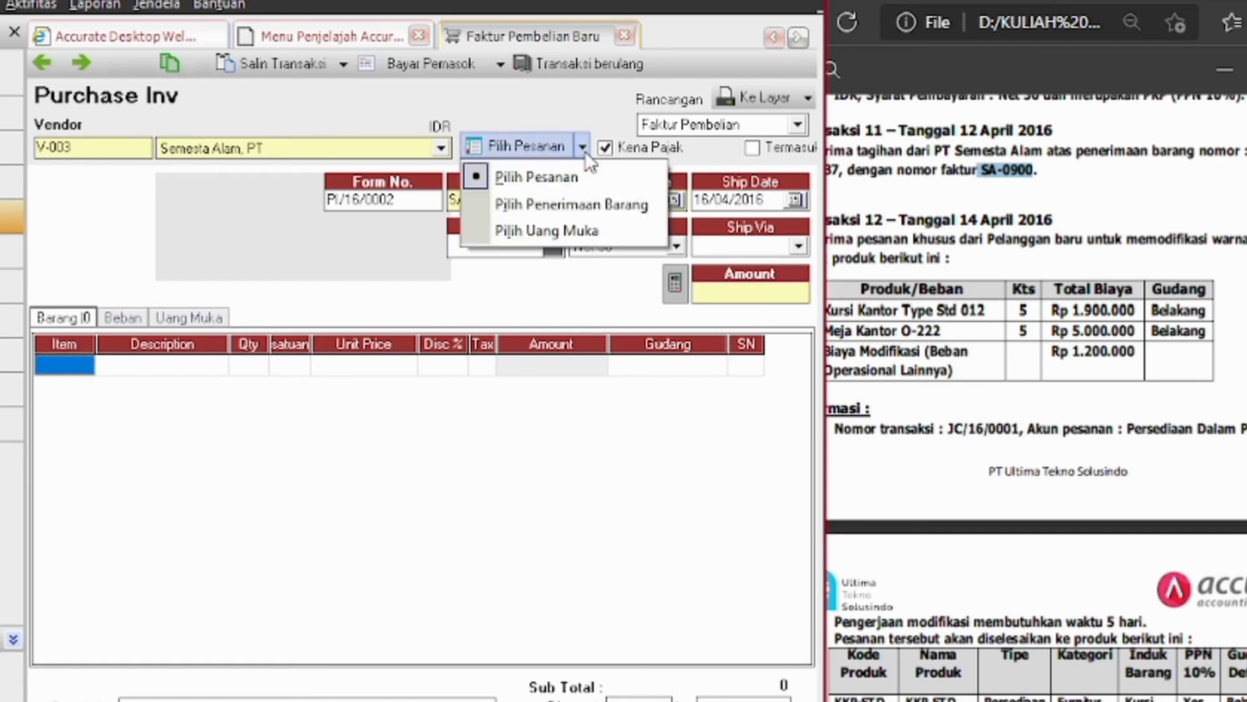
{"action": "left_click", "coordinate": [611, 202]}
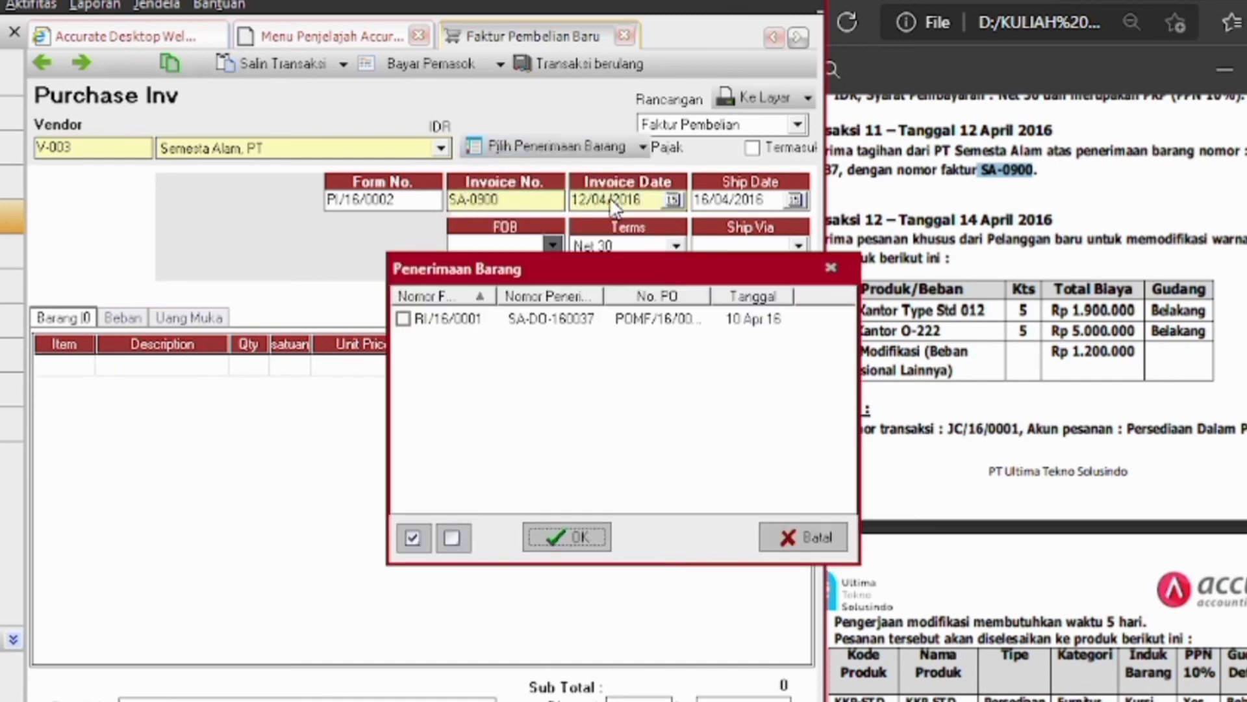
{"action": "left_click", "coordinate": [402, 318]}
{"action": "left_click", "coordinate": [543, 546]}
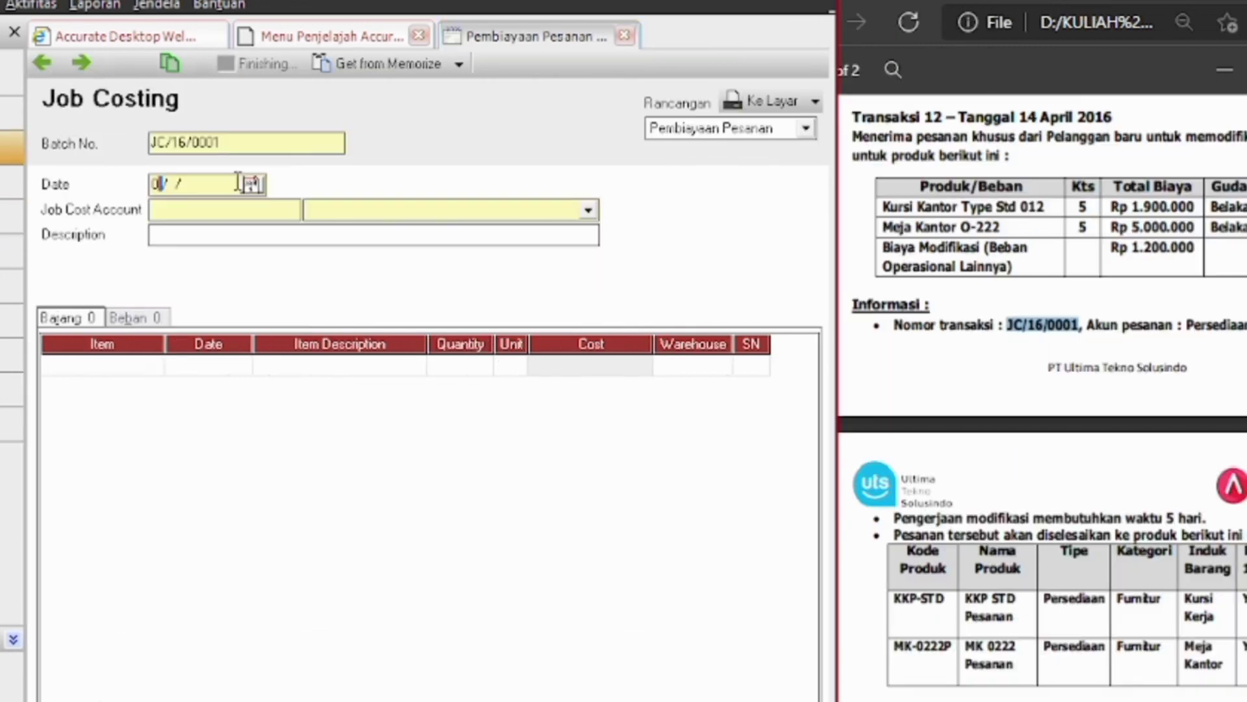
Date the job costing 4/14/2016 and create Persediaan account 'persediaan dalam proses' as its job cost account
{"action": "type", "text": "4/14/2016"}
{"action": "left_click", "coordinate": [588, 210]}
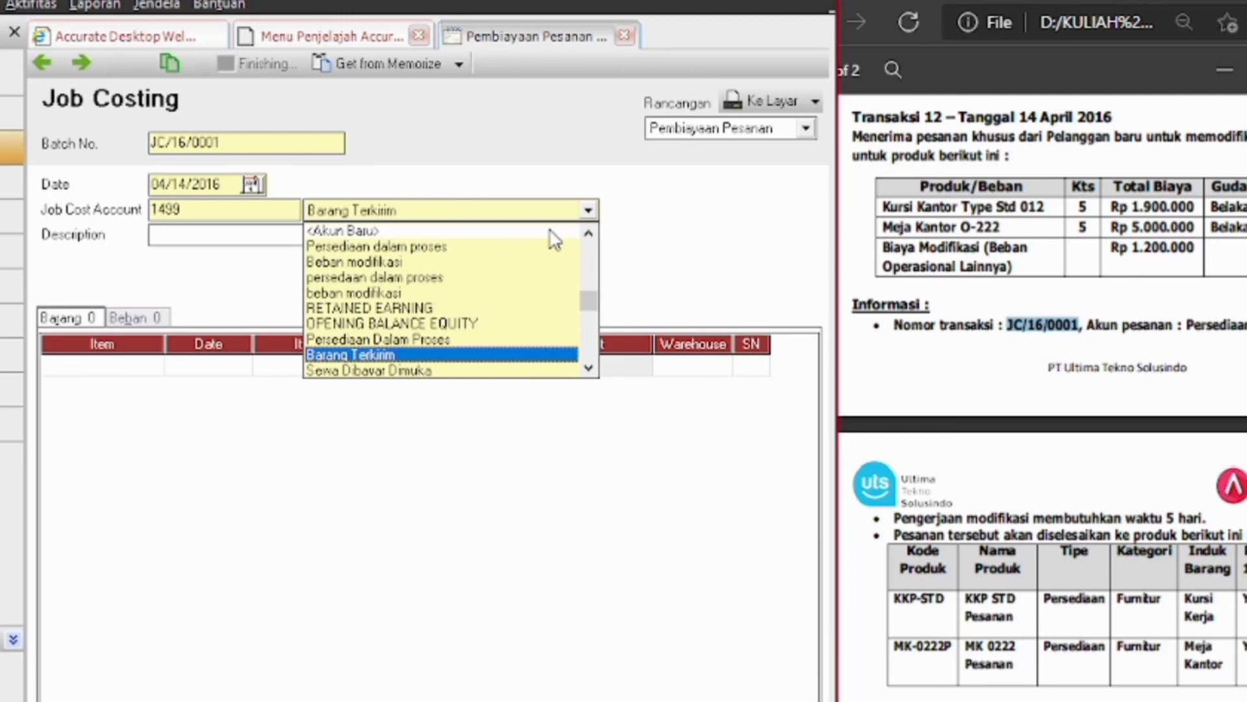
{"action": "left_click", "coordinate": [550, 230]}
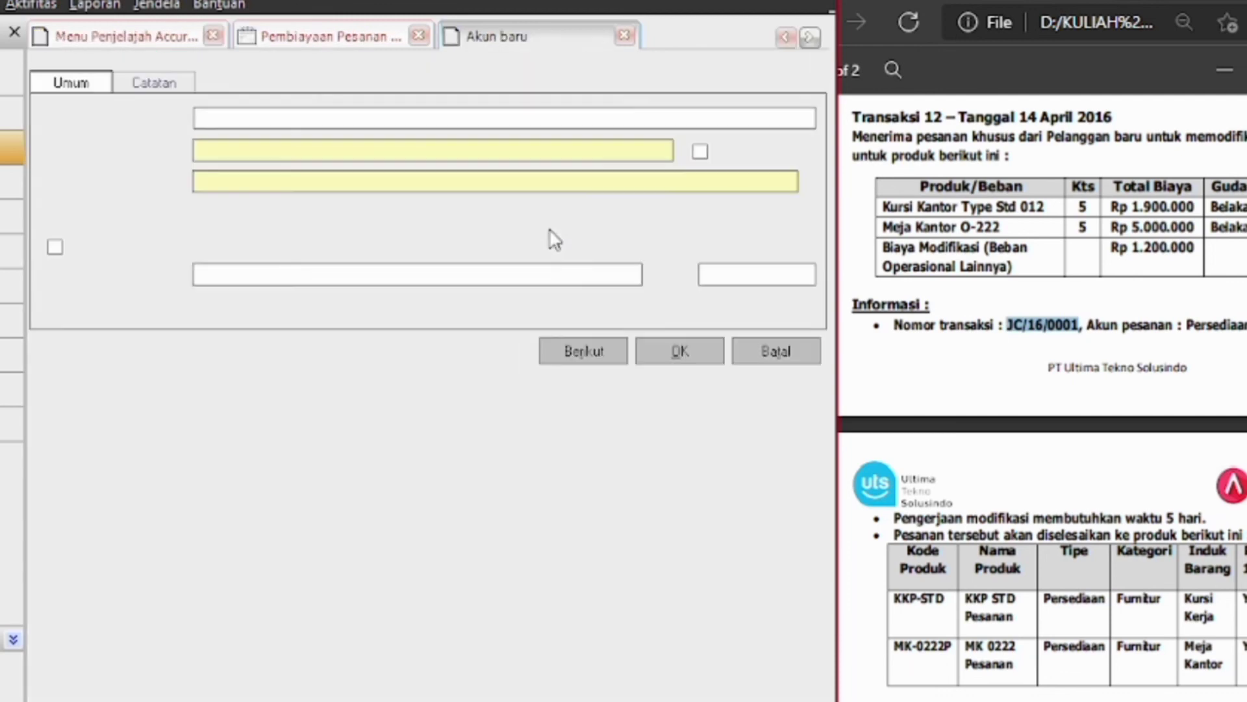
{"action": "left_click", "coordinate": [810, 120]}
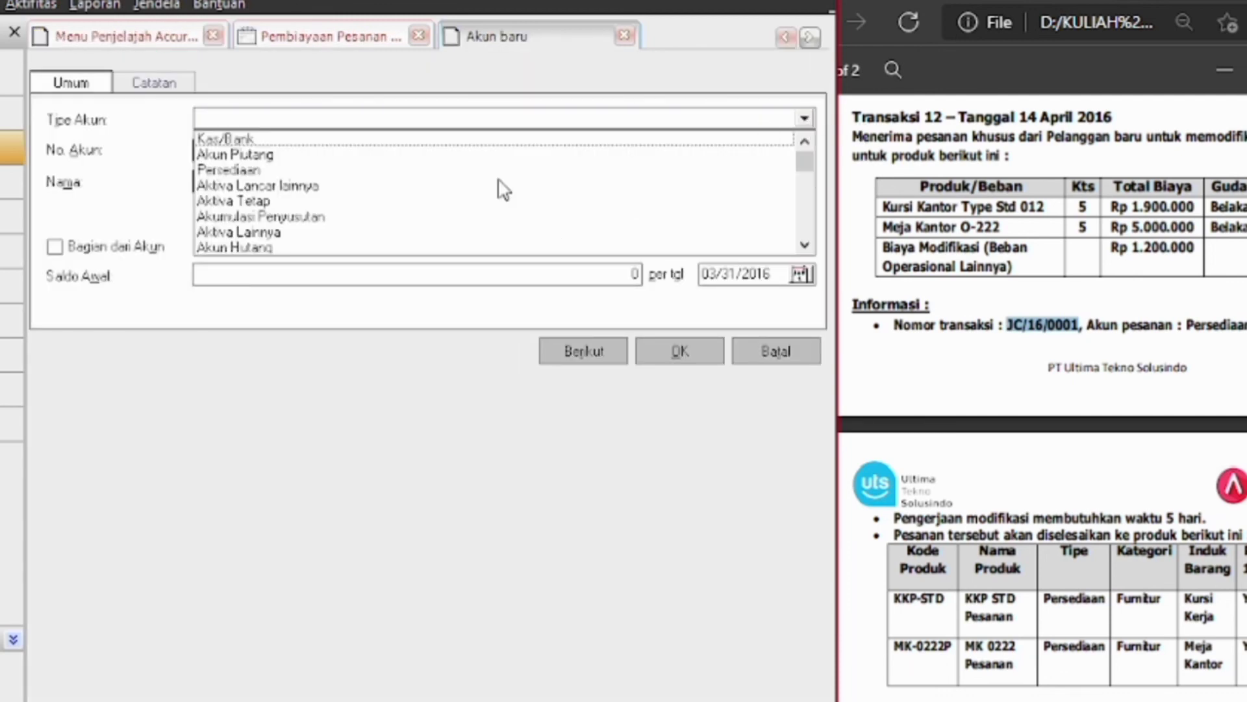
{"action": "left_click", "coordinate": [231, 169]}
{"action": "left_click", "coordinate": [248, 181]}
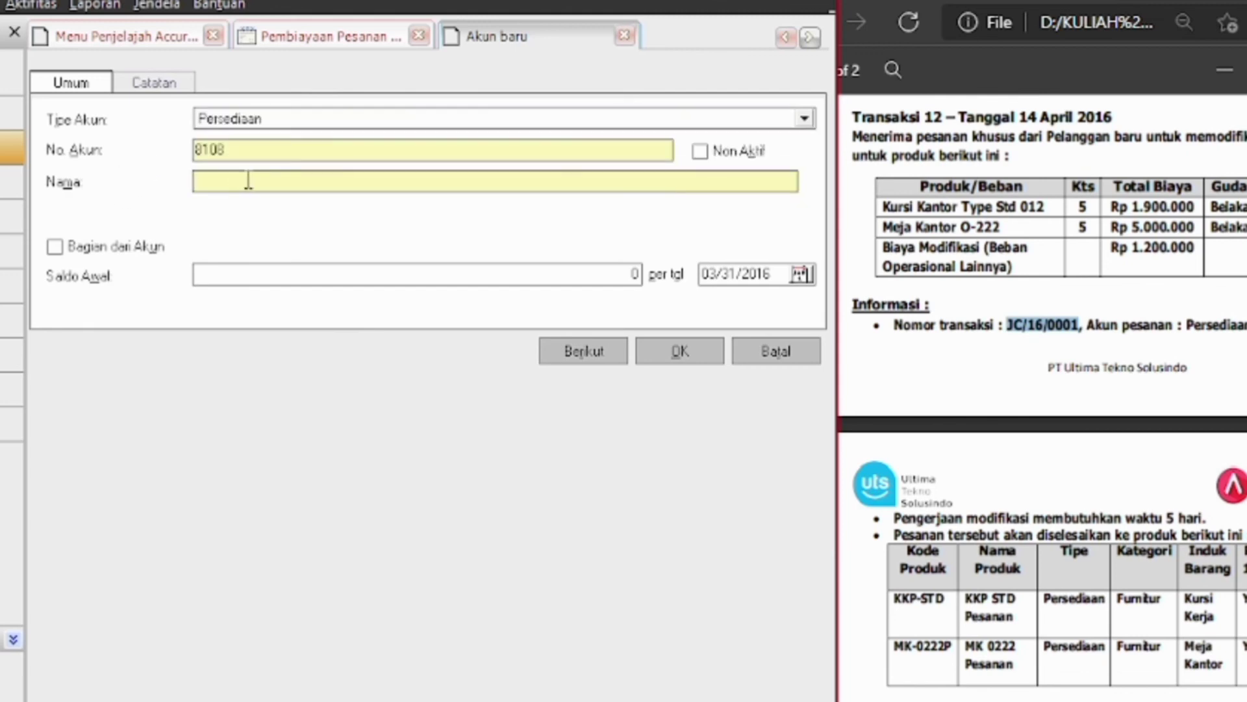
{"action": "type", "text": "persediaan dalam proses"}
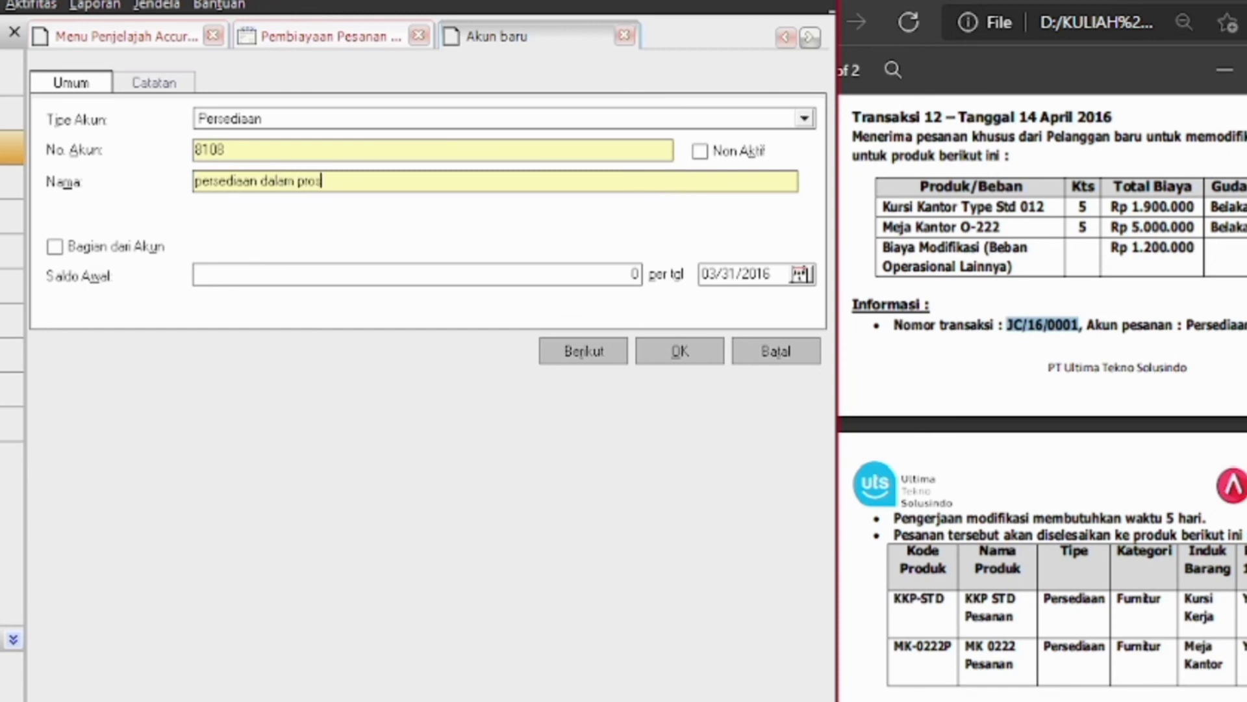
{"action": "left_click", "coordinate": [681, 354]}
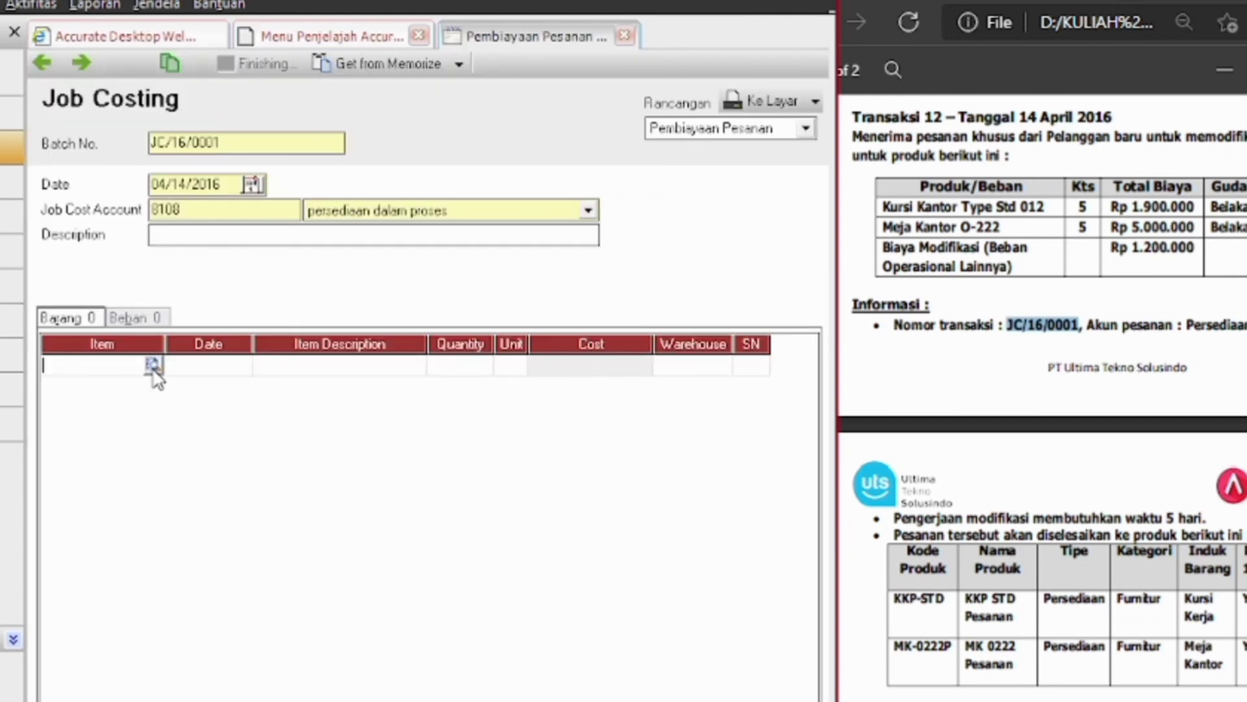
Add items Kursi Kantor Type Std 012 and Meja Kantor O-222, quantity 5 each
{"action": "left_click", "coordinate": [153, 369]}
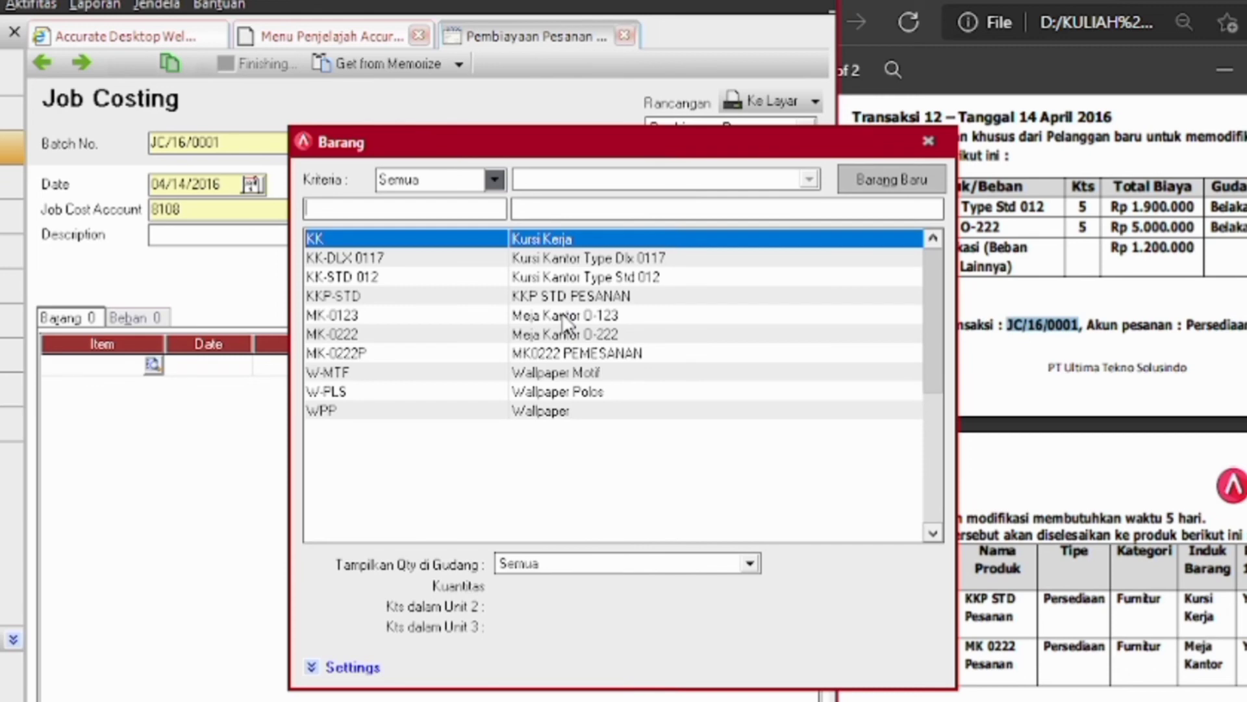
{"action": "double_click", "coordinate": [595, 277]}
{"action": "key", "text": "Return"}
{"action": "key", "text": "Return"}
{"action": "key", "text": "Return"}
{"action": "key", "text": "Return"}
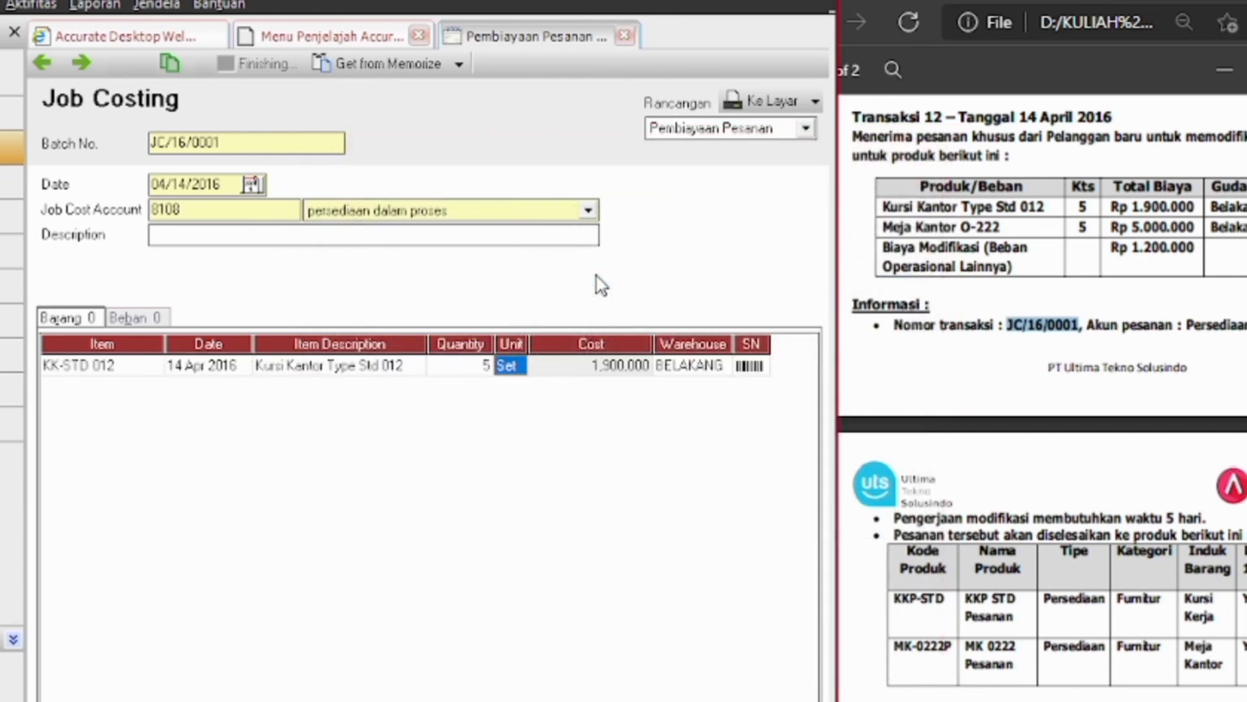
{"action": "left_click", "coordinate": [153, 388]}
{"action": "left_click", "coordinate": [154, 387]}
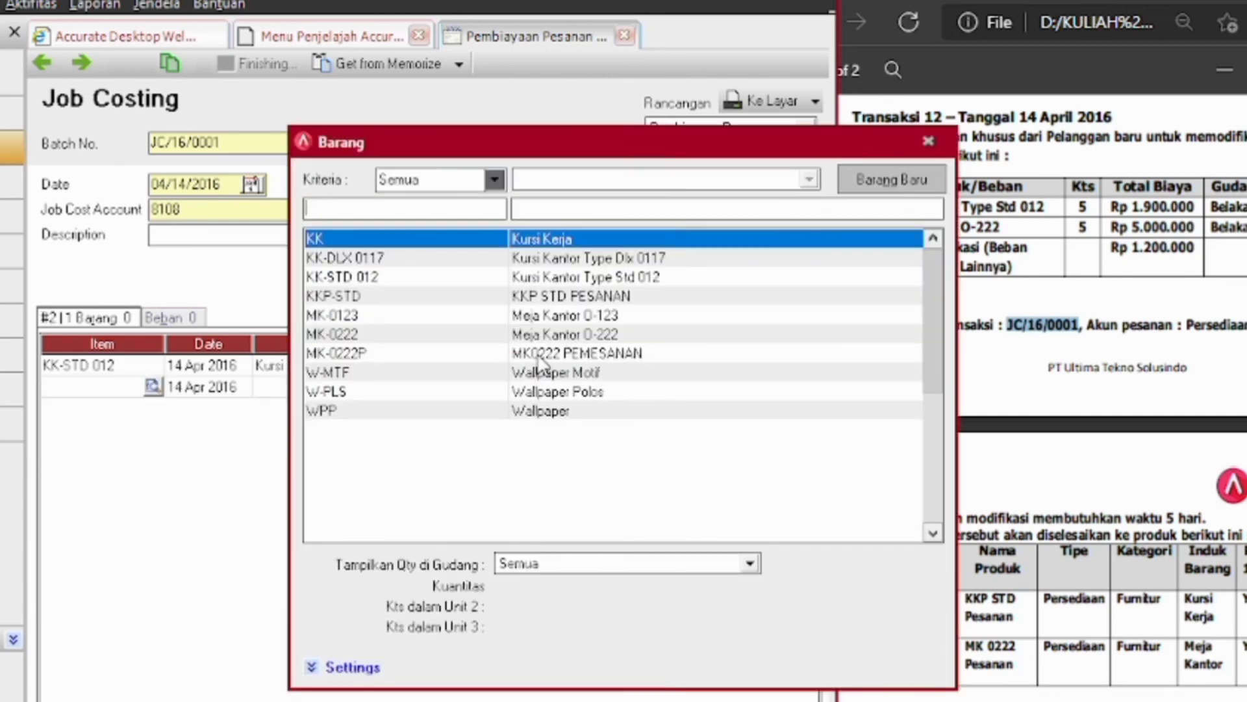
{"action": "double_click", "coordinate": [552, 336]}
{"action": "key", "text": "Return"}
{"action": "key", "text": "Return"}
{"action": "type", "text": "5"}
{"action": "key", "text": "Return"}
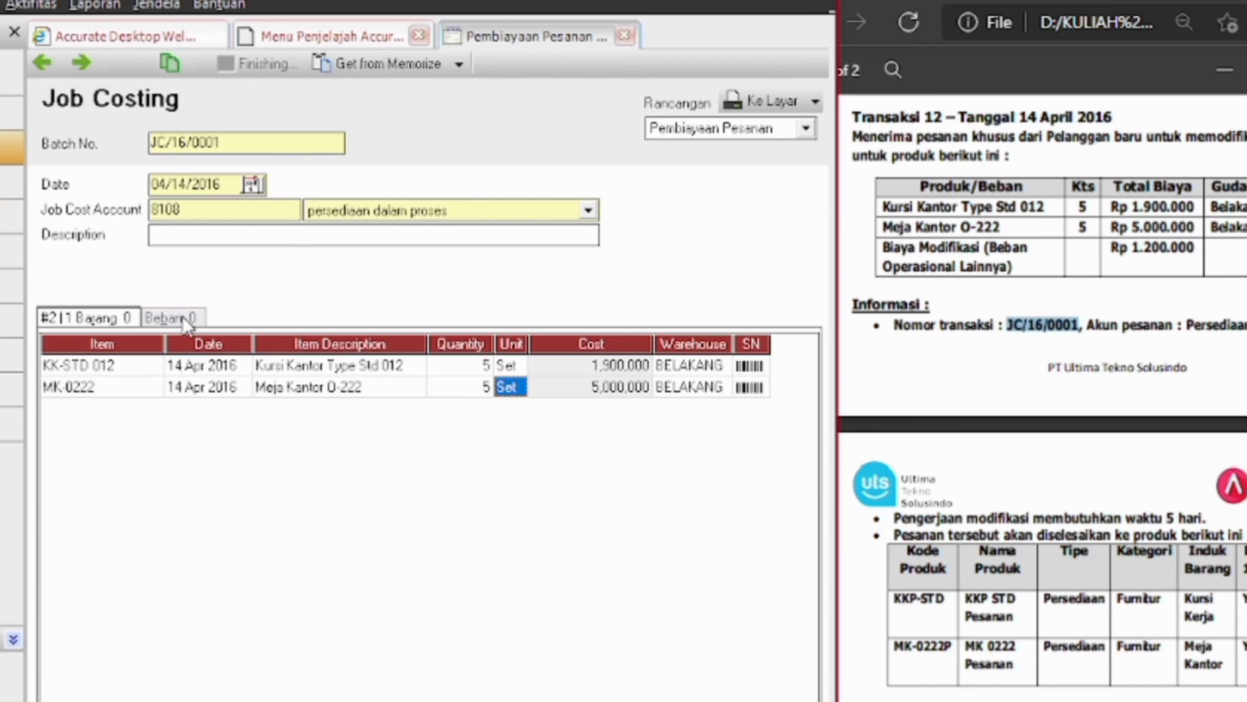
Switch to the Beban expense lines and bring up the account list for the first expense
{"action": "left_click", "coordinate": [186, 322]}
{"action": "left_click", "coordinate": [169, 370]}
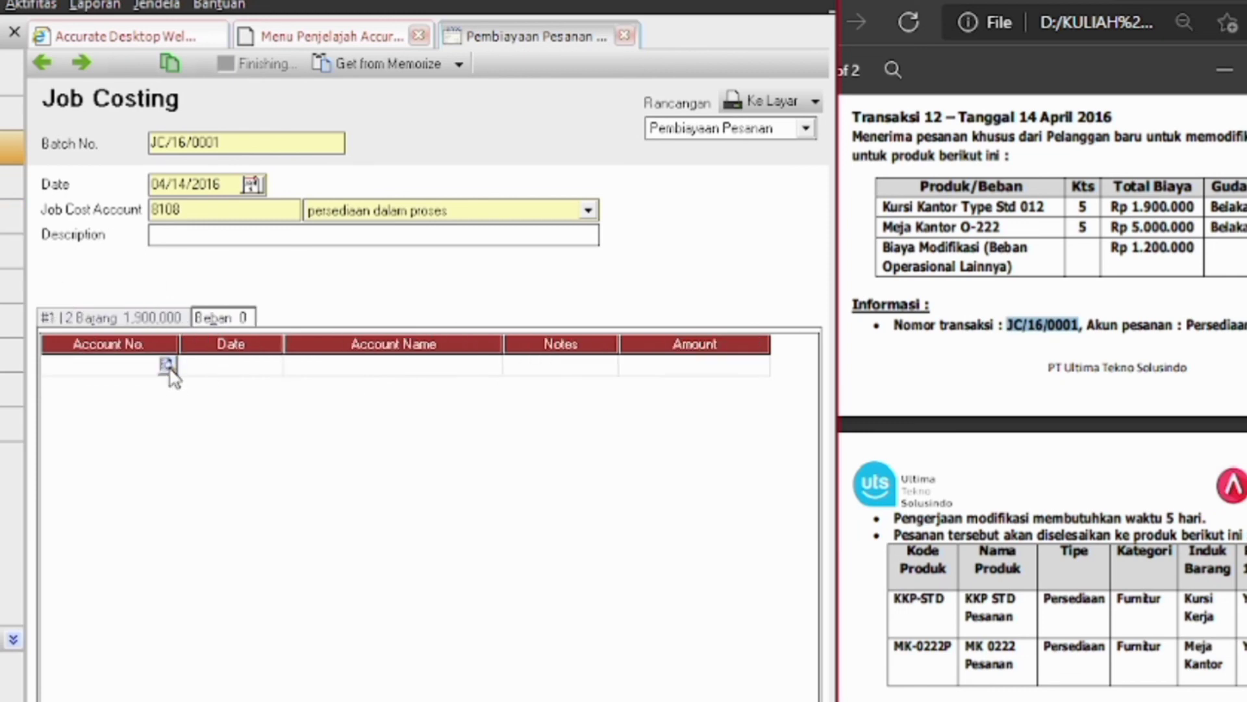
{"action": "left_click", "coordinate": [167, 364]}
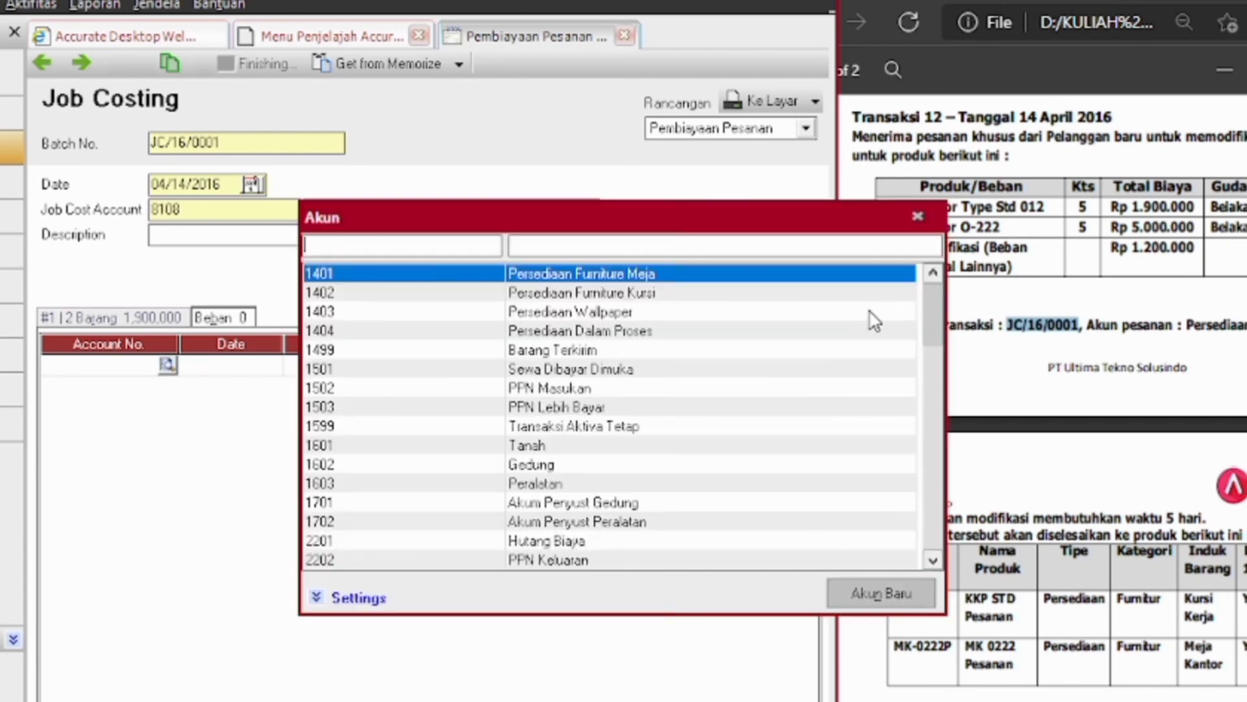
Charge the expense to account 6105 Beban Operasional Lainnya with the note 'biaya modifikasi'
{"action": "key", "text": "Down"}
{"action": "key", "text": "Down"}
{"action": "key", "text": "Down"}
{"action": "key", "text": "Down"}
{"action": "key", "text": "Down"}
{"action": "key", "text": "Down"}
{"action": "key", "text": "Down"}
{"action": "key", "text": "Down"}
{"action": "key", "text": "Down"}
{"action": "key", "text": "Down"}
{"action": "key", "text": "Down"}
{"action": "key", "text": "Down"}
{"action": "key", "text": "Down"}
{"action": "key", "text": "Down"}
{"action": "key", "text": "Down"}
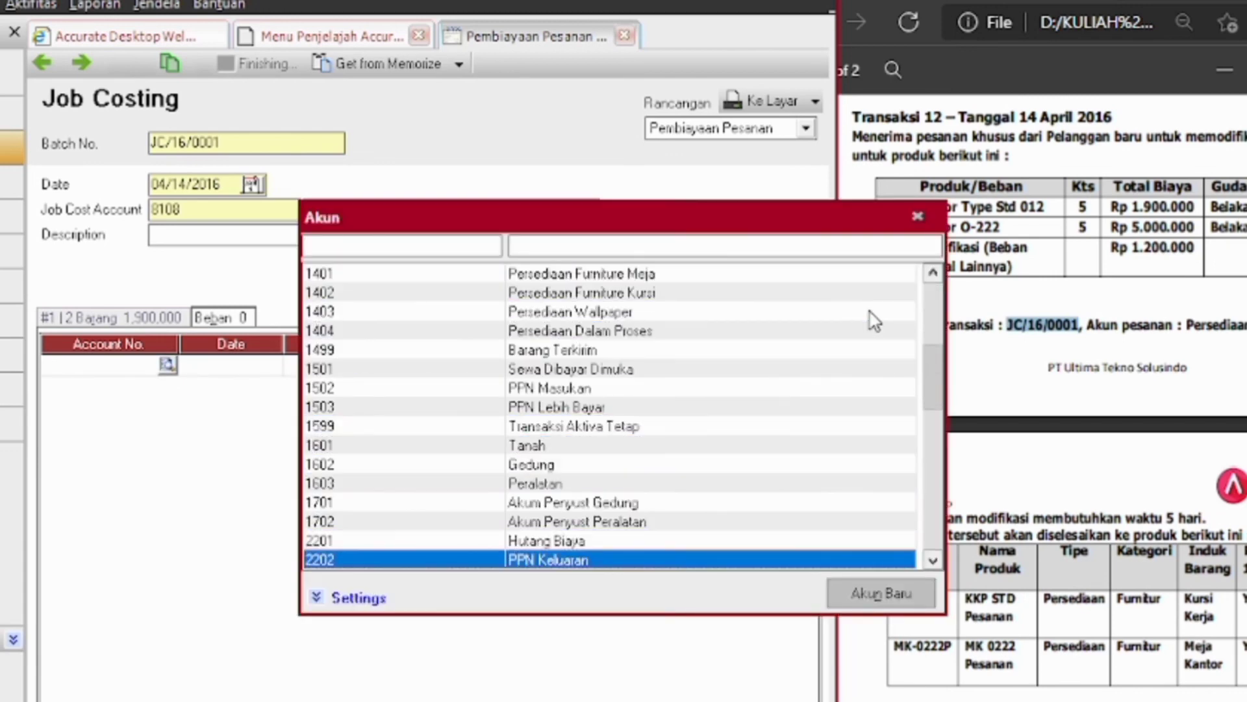
{"action": "key", "text": "Down"}
{"action": "key", "text": "Down"}
{"action": "key", "text": "Down"}
{"action": "key", "text": "Down"}
{"action": "key", "text": "Down"}
{"action": "key", "text": "Down"}
{"action": "key", "text": "Down"}
{"action": "key", "text": "Down"}
{"action": "key", "text": "Down"}
{"action": "key", "text": "Down"}
{"action": "key", "text": "Down"}
{"action": "key", "text": "Down"}
{"action": "key", "text": "Down"}
{"action": "key", "text": "Down"}
{"action": "key", "text": "Down"}
{"action": "key", "text": "Down"}
{"action": "key", "text": "Down"}
{"action": "key", "text": "Down"}
{"action": "key", "text": "Down"}
{"action": "key", "text": "Down"}
{"action": "key", "text": "Up"}
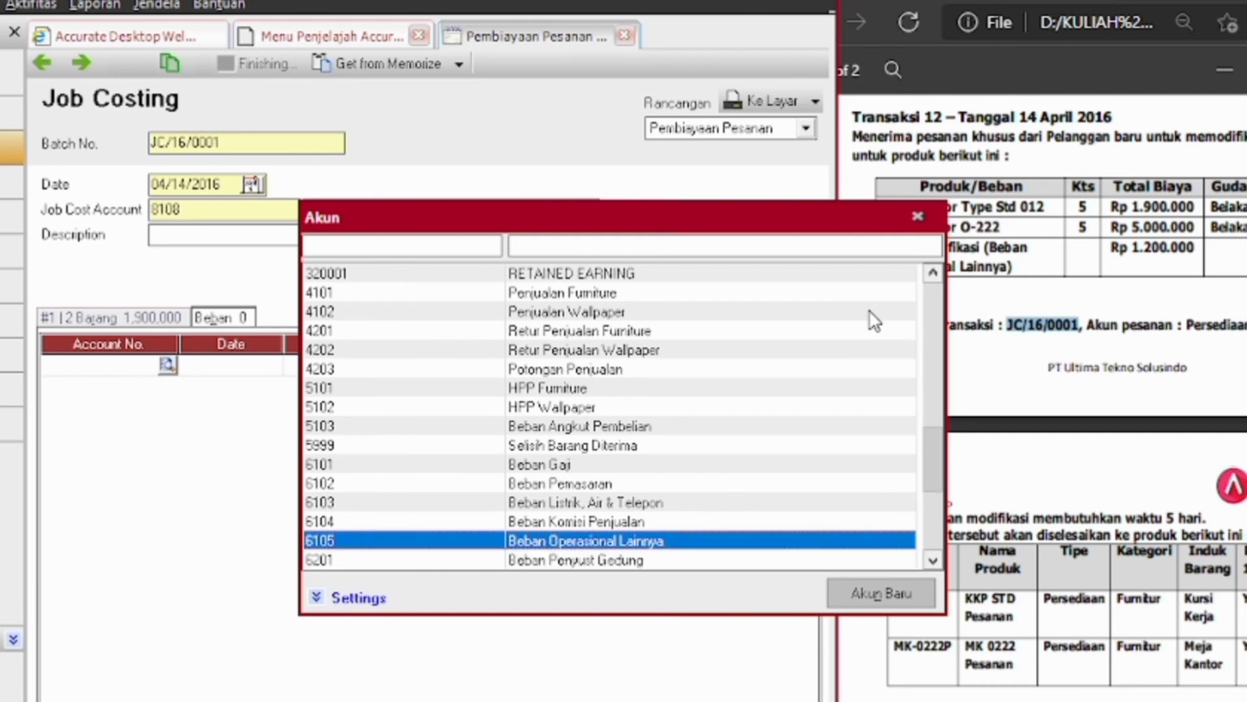
{"action": "double_click", "coordinate": [676, 542]}
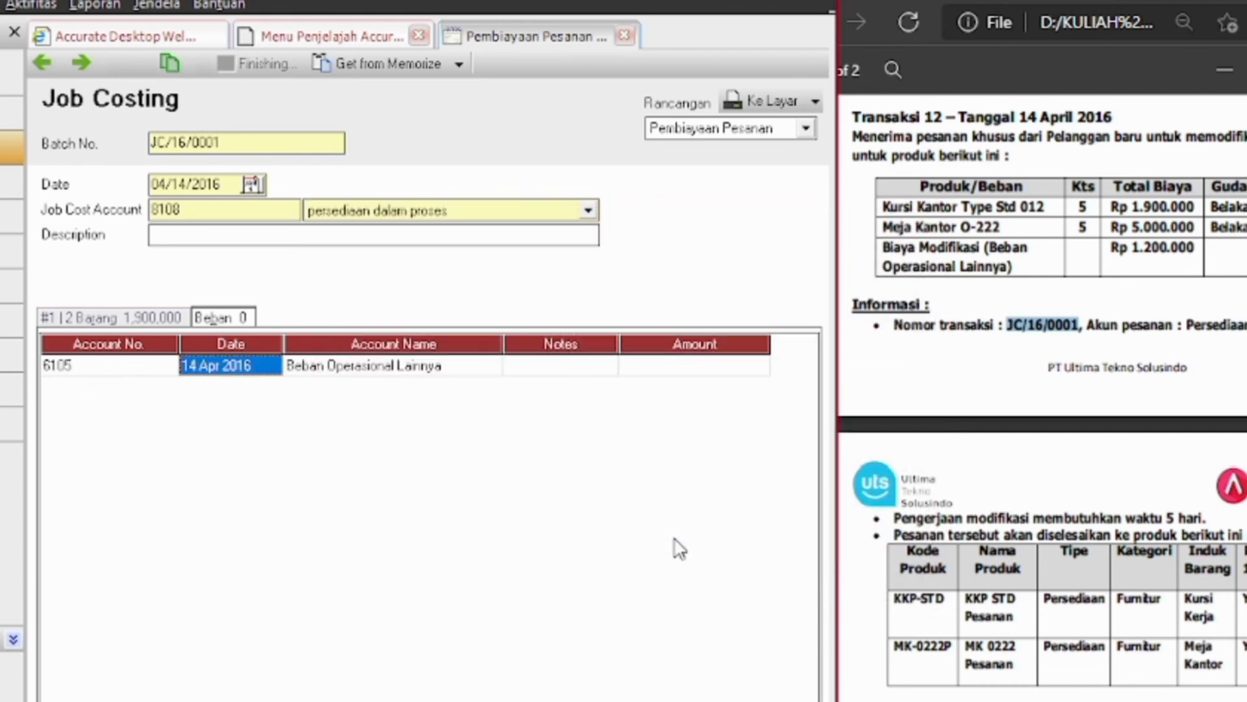
{"action": "key", "text": "Tab"}
{"action": "key", "text": "Tab"}
{"action": "type", "text": "b"}
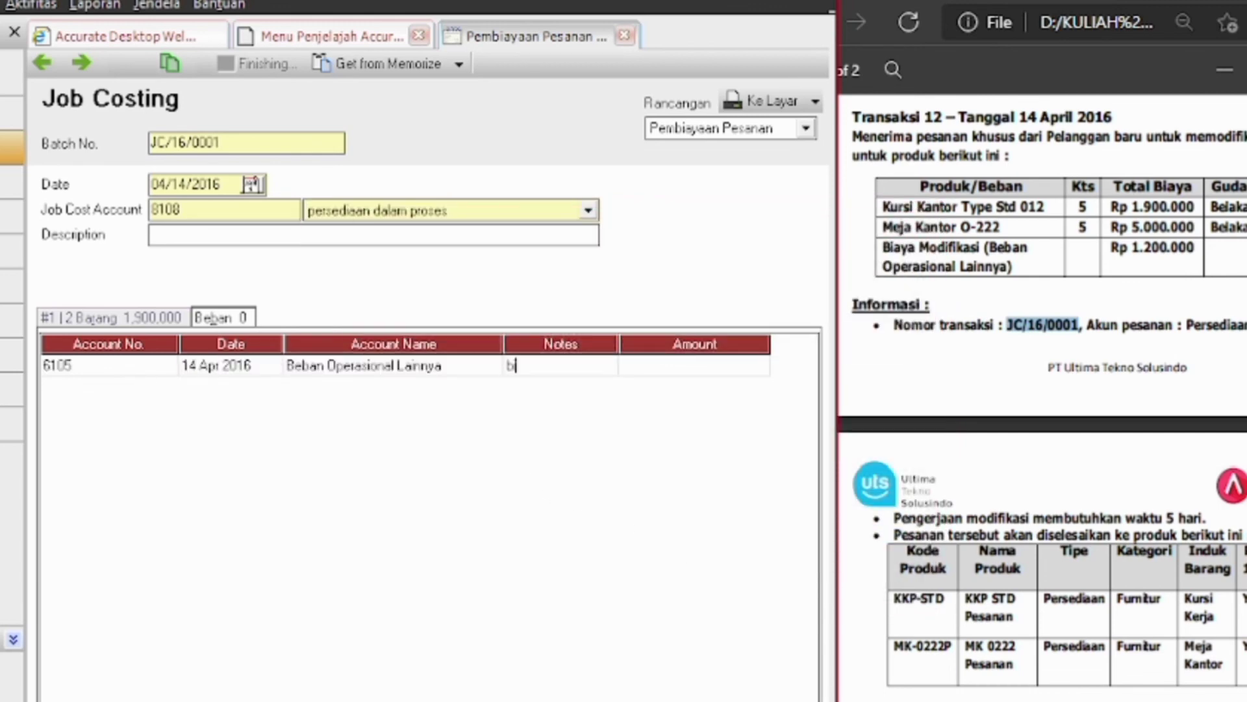
{"action": "type", "text": "iaya modifikasi"}
Enter the expense amount 1,200,000, correcting the mistyped 120,000, and close the job costing
{"action": "key", "text": "Tab"}
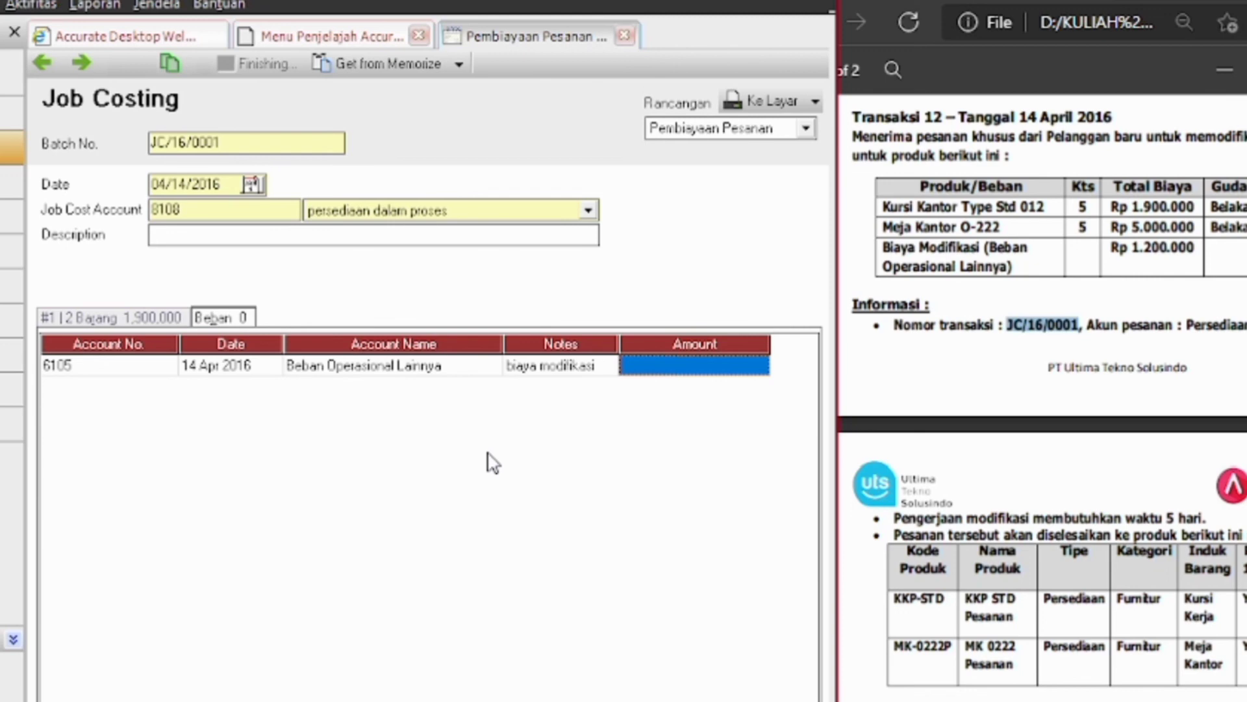
{"action": "type", "text": "120000"}
{"action": "key", "text": "Return"}
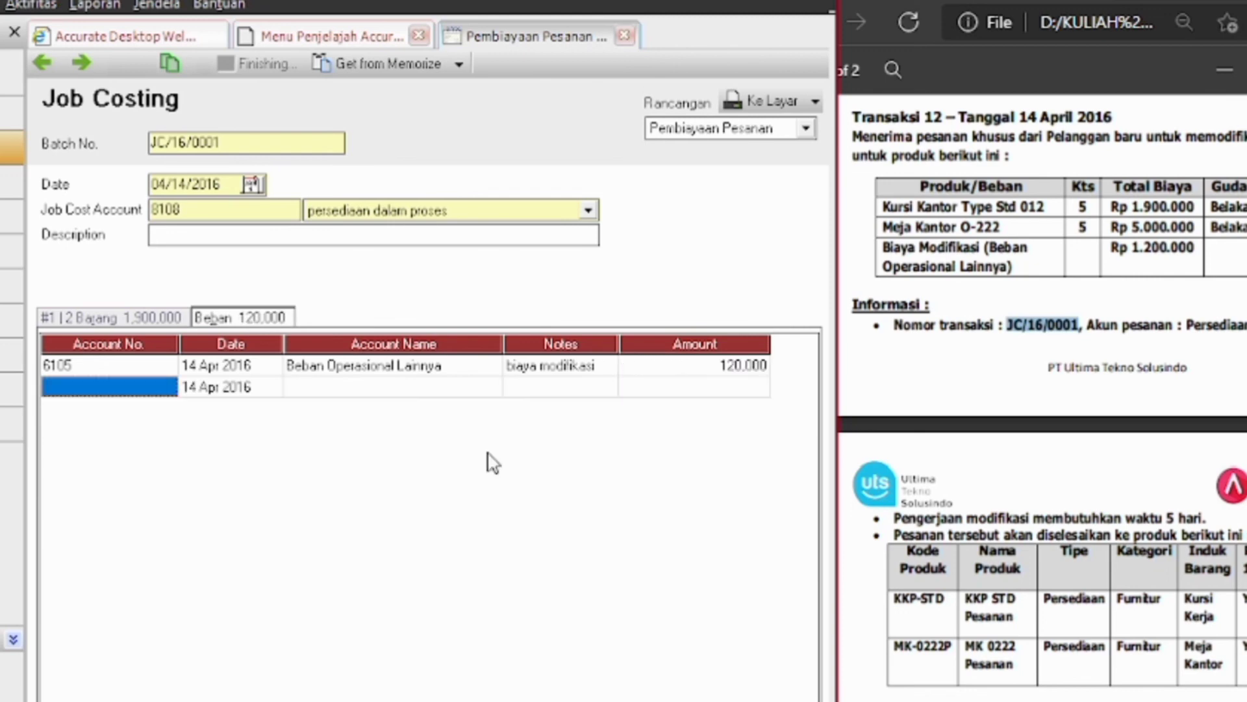
{"action": "left_click", "coordinate": [707, 375]}
{"action": "left_click", "coordinate": [706, 371]}
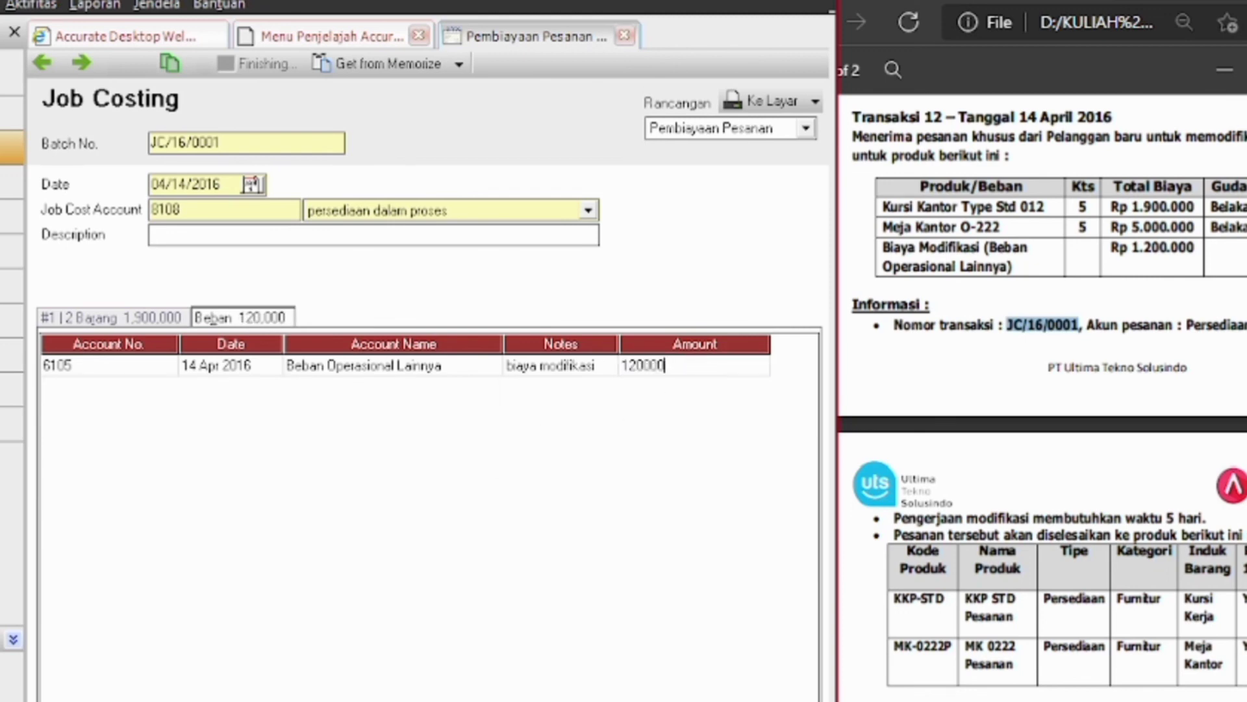
{"action": "type", "text": "0"}
{"action": "key", "text": "Return"}
{"action": "left_click", "coordinate": [708, 374]}
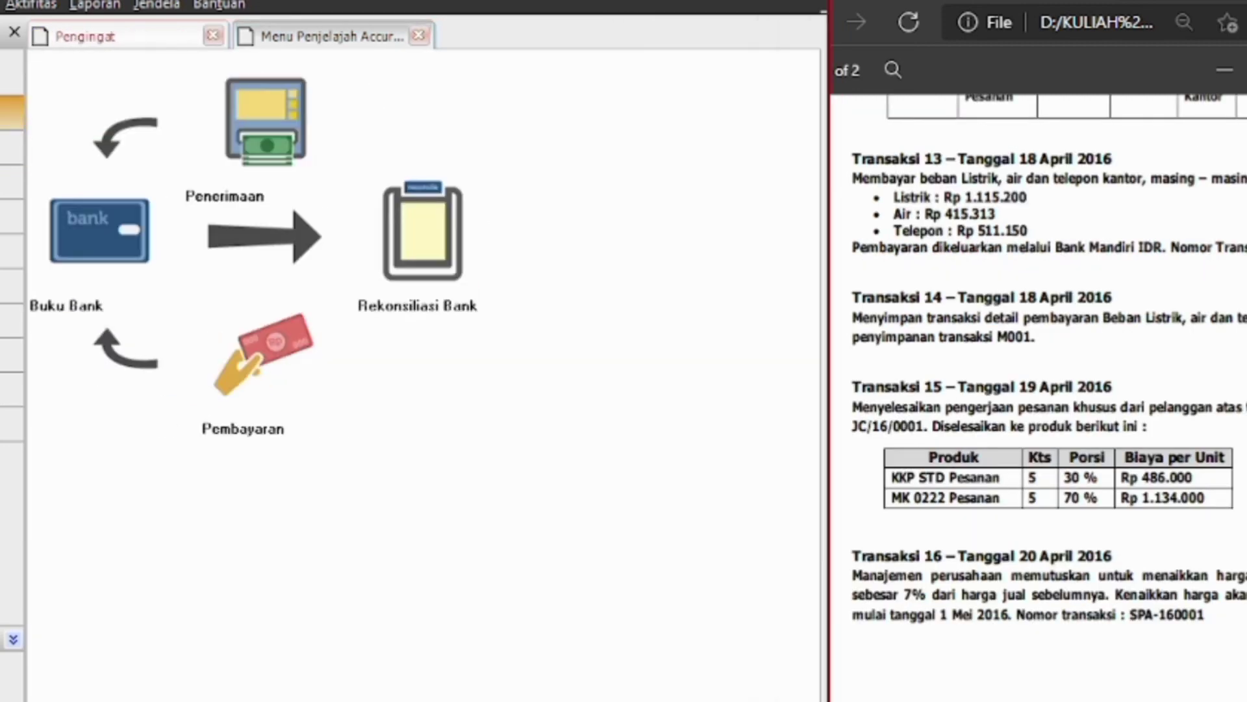
Start a new Other Payment paid from Bank Mandiri IDR
{"action": "left_click", "coordinate": [249, 380]}
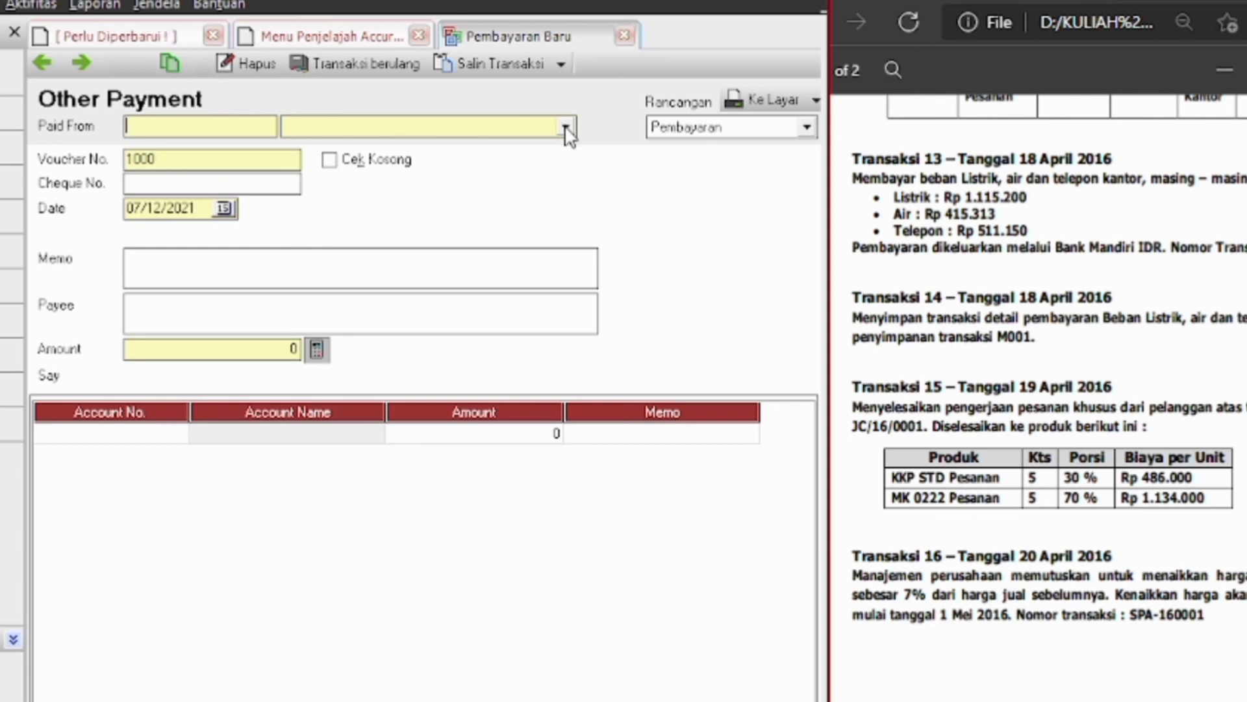
{"action": "left_click", "coordinate": [566, 129]}
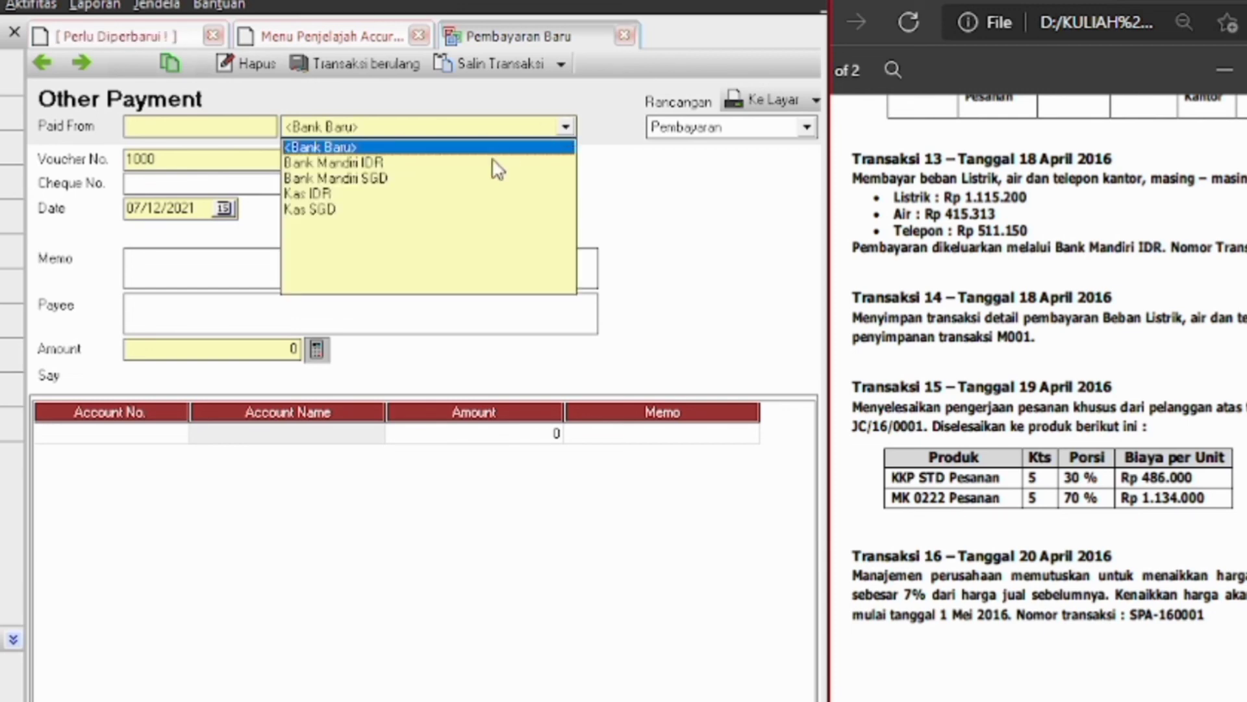
{"action": "left_click", "coordinate": [396, 164]}
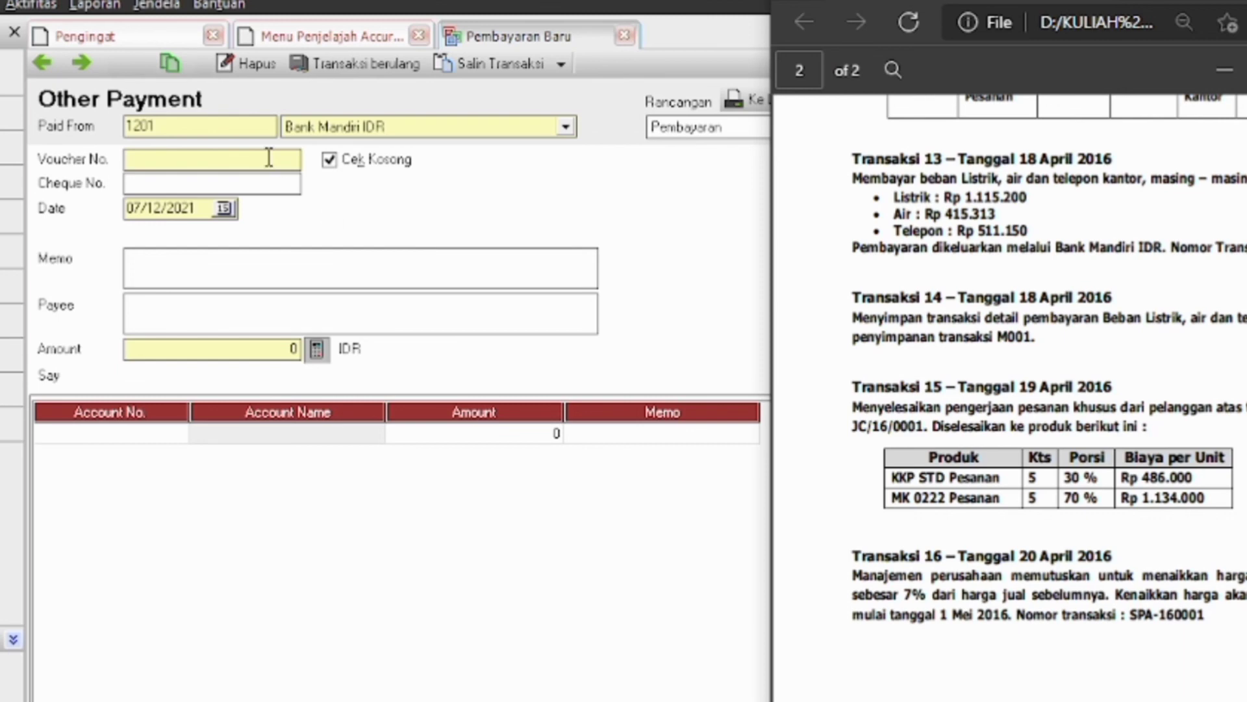
Enter voucher PYMT/16/0001, date 04/18/2016 and memo 'PEMBAYARAN LISTRIK AIR TEPL'
{"action": "left_click", "coordinate": [265, 158]}
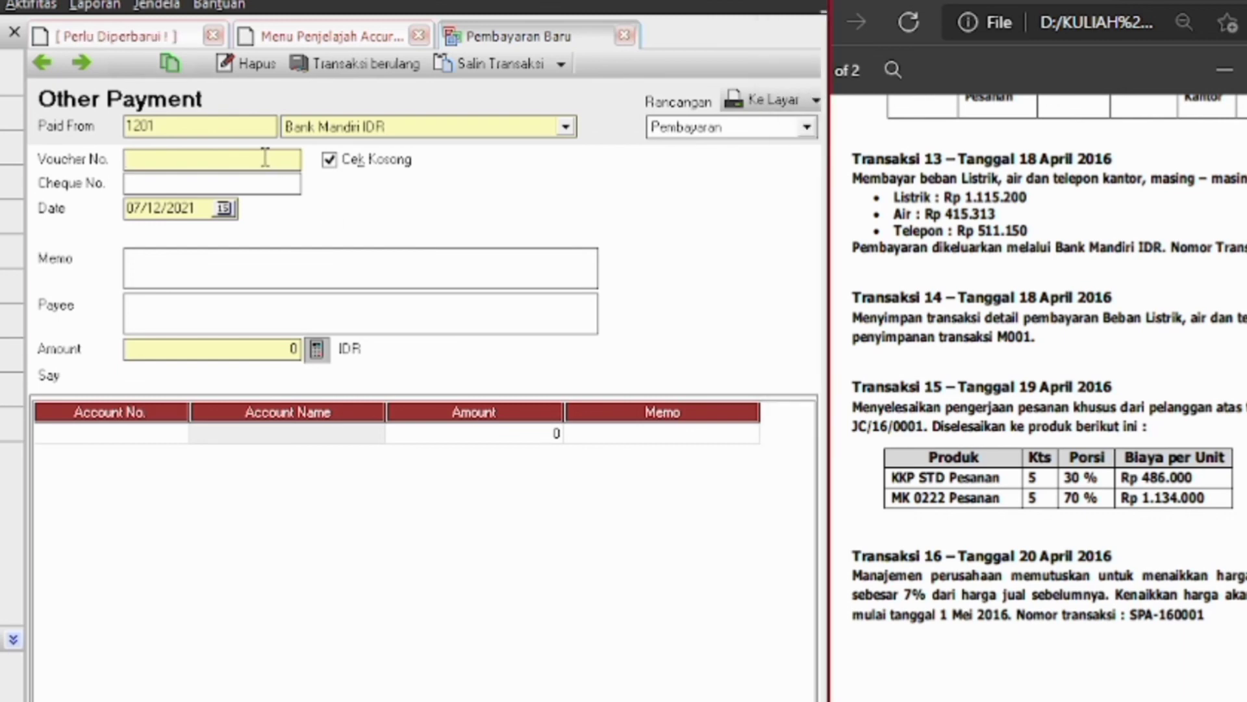
{"action": "type", "text": "PYMT/16/0001"}
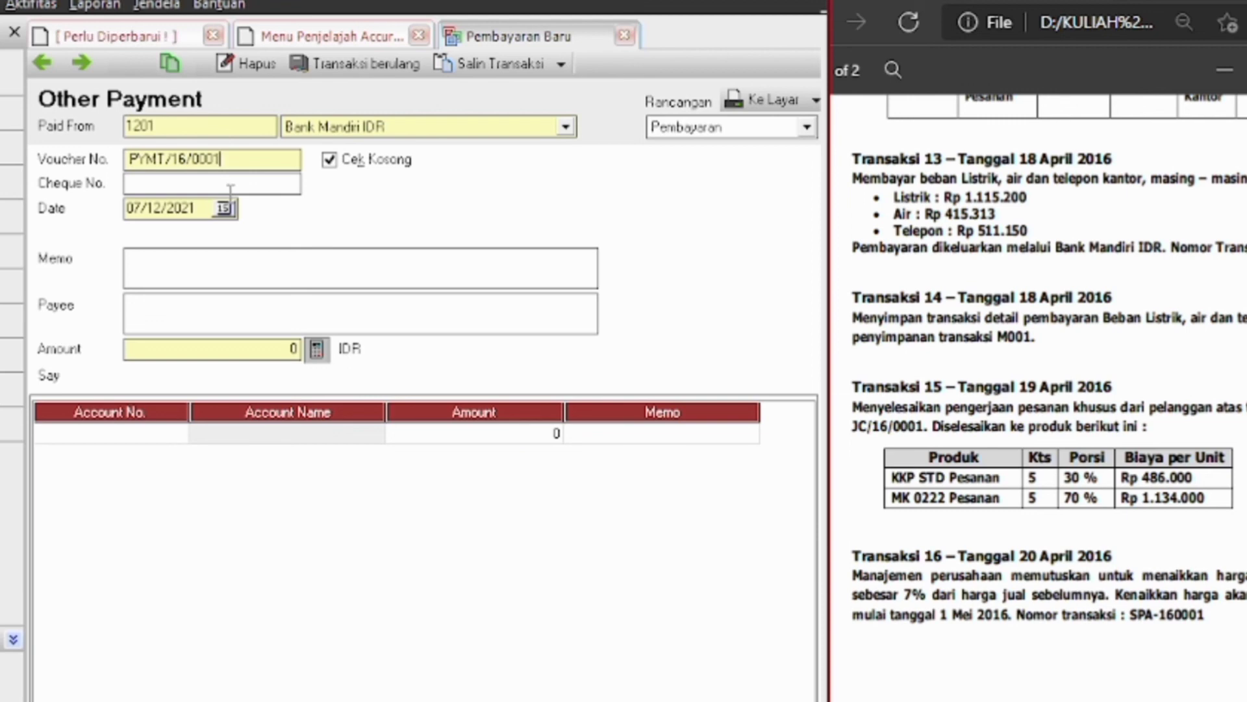
{"action": "left_click_drag", "start_coordinate": [198, 208], "coordinate": [125, 222]}
{"action": "key", "text": "BackSpace"}
{"action": "type", "text": "0"}
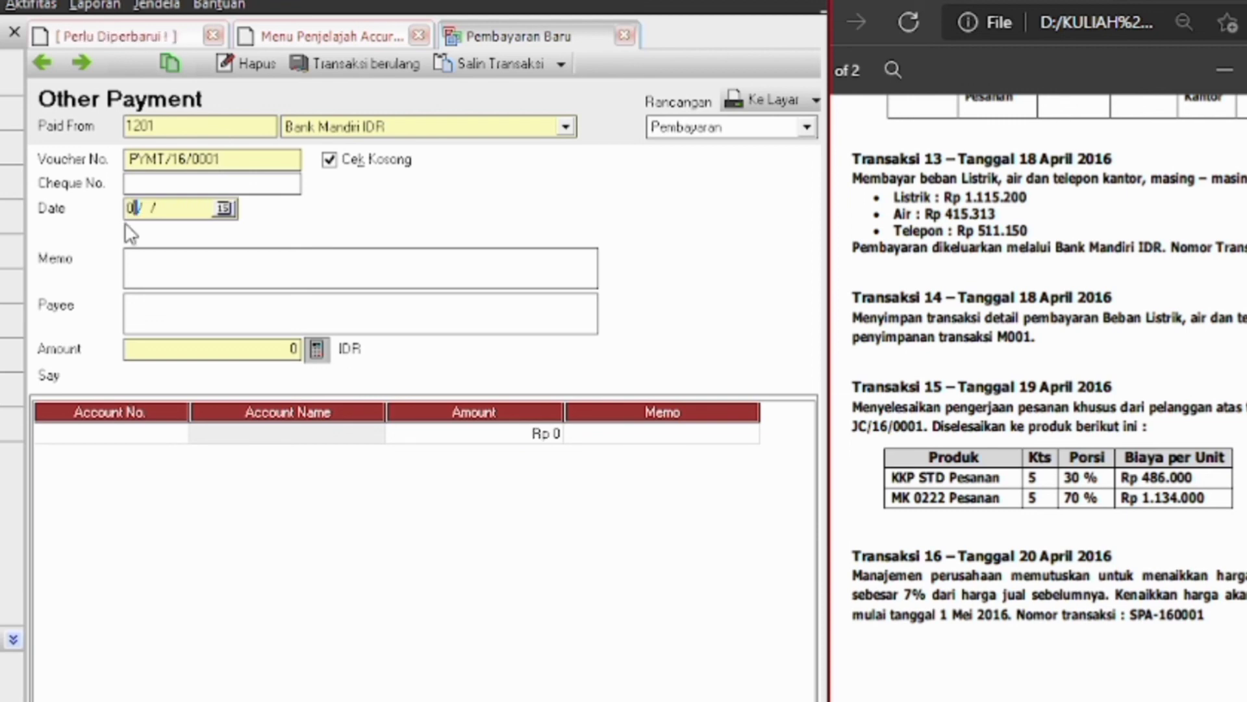
{"action": "type", "text": "4/18/201"}
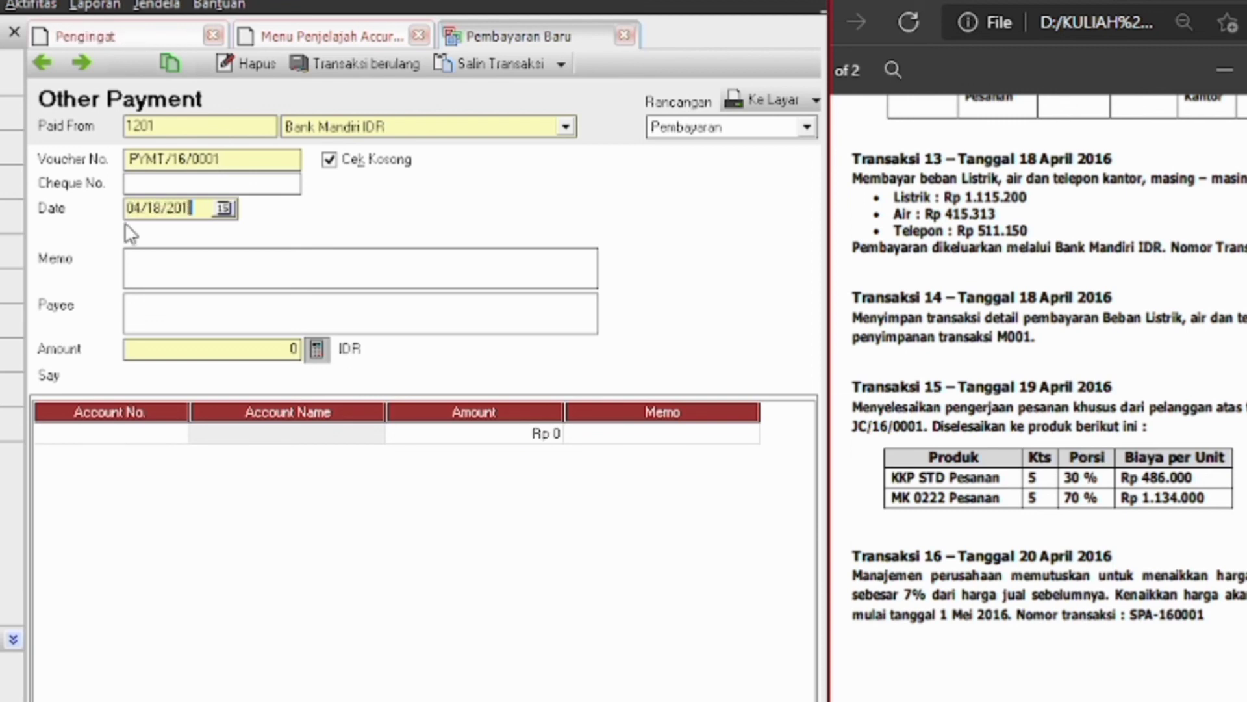
{"action": "type", "text": "6"}
{"action": "left_click", "coordinate": [178, 259]}
{"action": "type", "text": "PEMBAYARAN"}
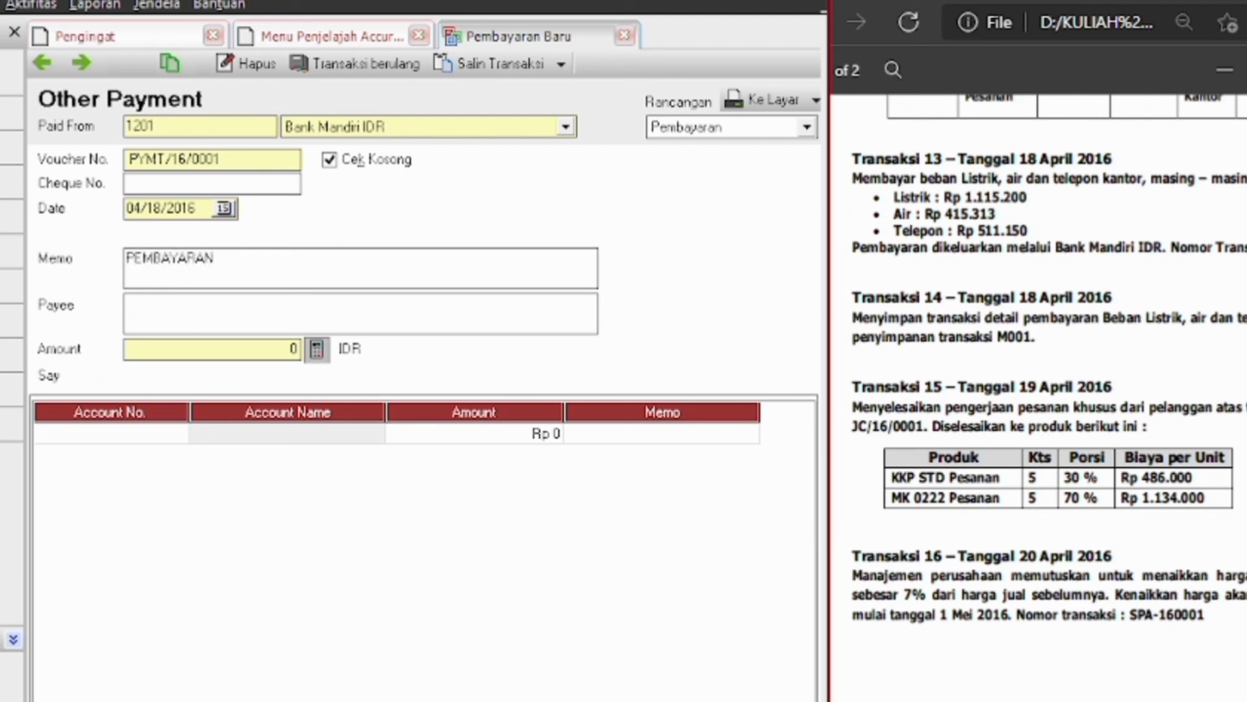
{"action": "type", "text": " LISTRIK AIR TEPL"}
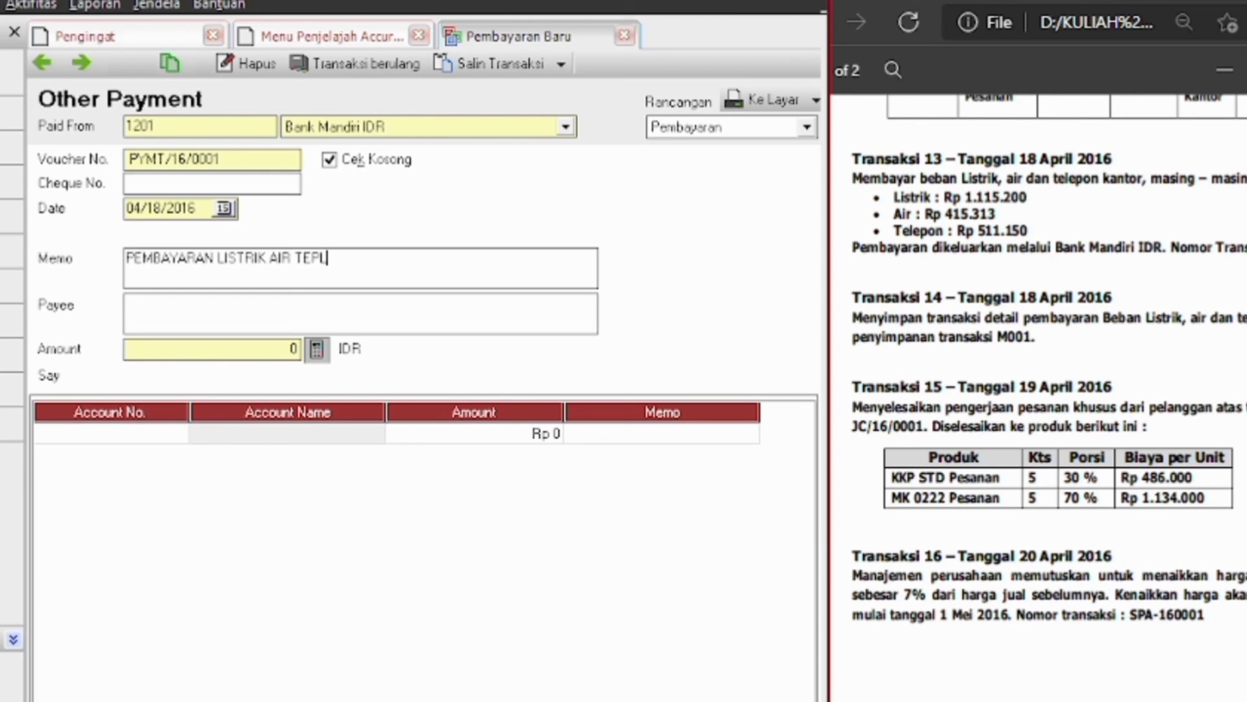
Choose account 6103 Beban Listrik, Air & Telepon for the first payment line, searching by BEBAN
{"action": "left_click", "coordinate": [183, 440]}
{"action": "left_click", "coordinate": [182, 439]}
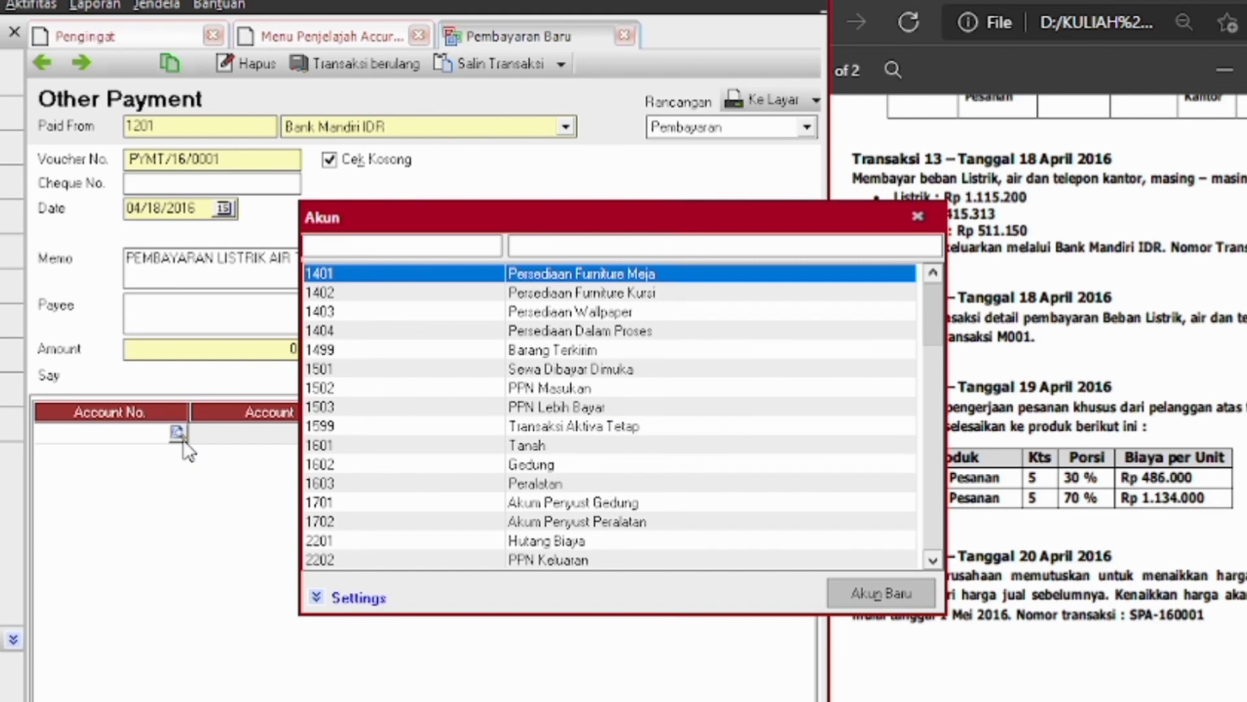
{"action": "type", "text": "8"}
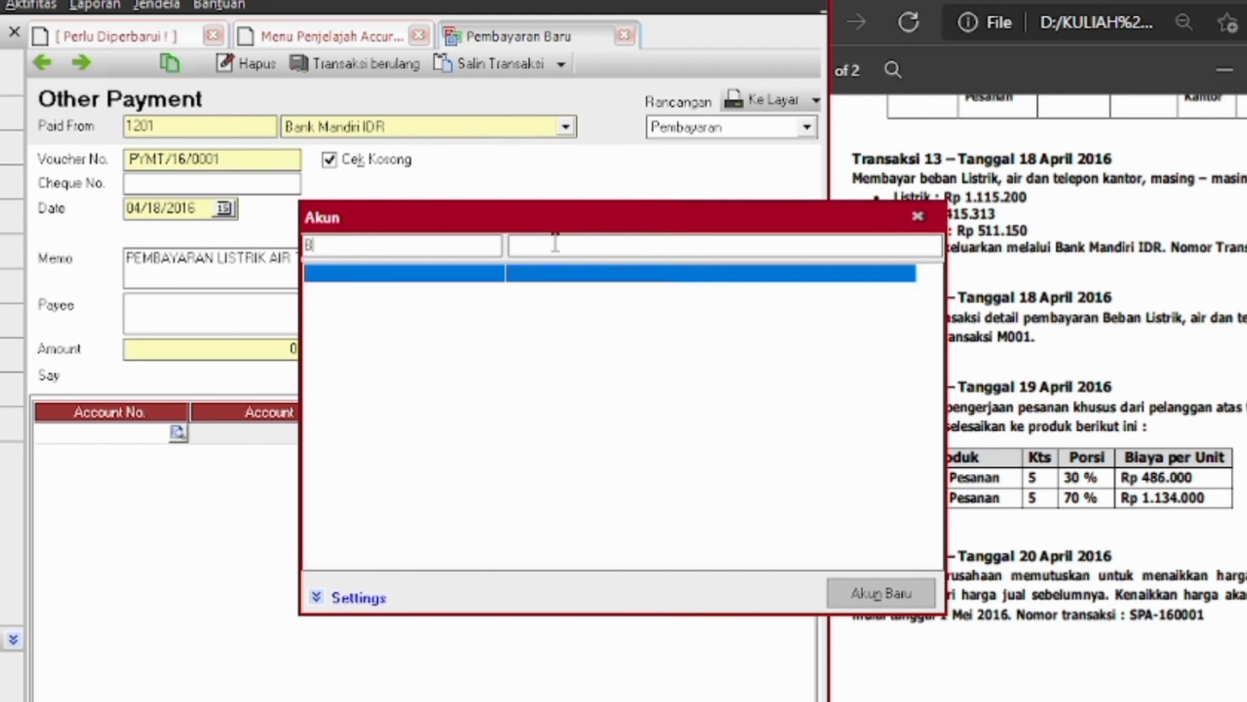
{"action": "key", "text": "BackSpace"}
{"action": "left_click", "coordinate": [566, 247]}
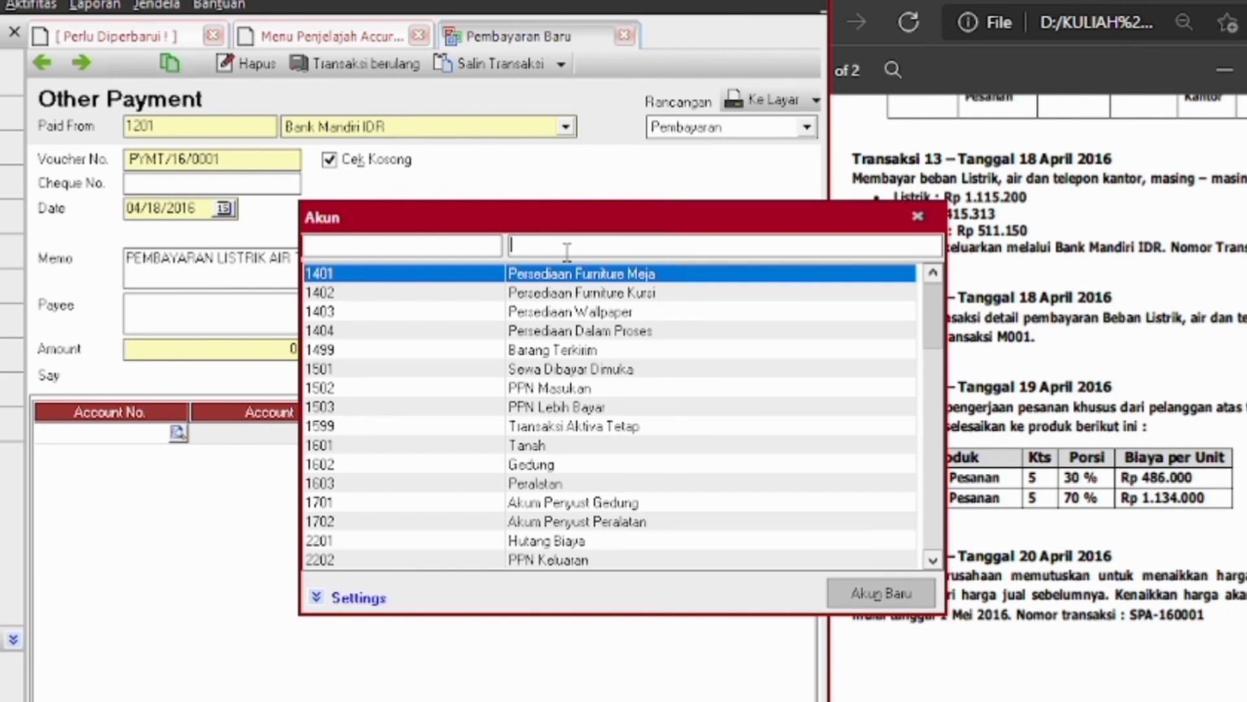
{"action": "type", "text": "BEBAN"}
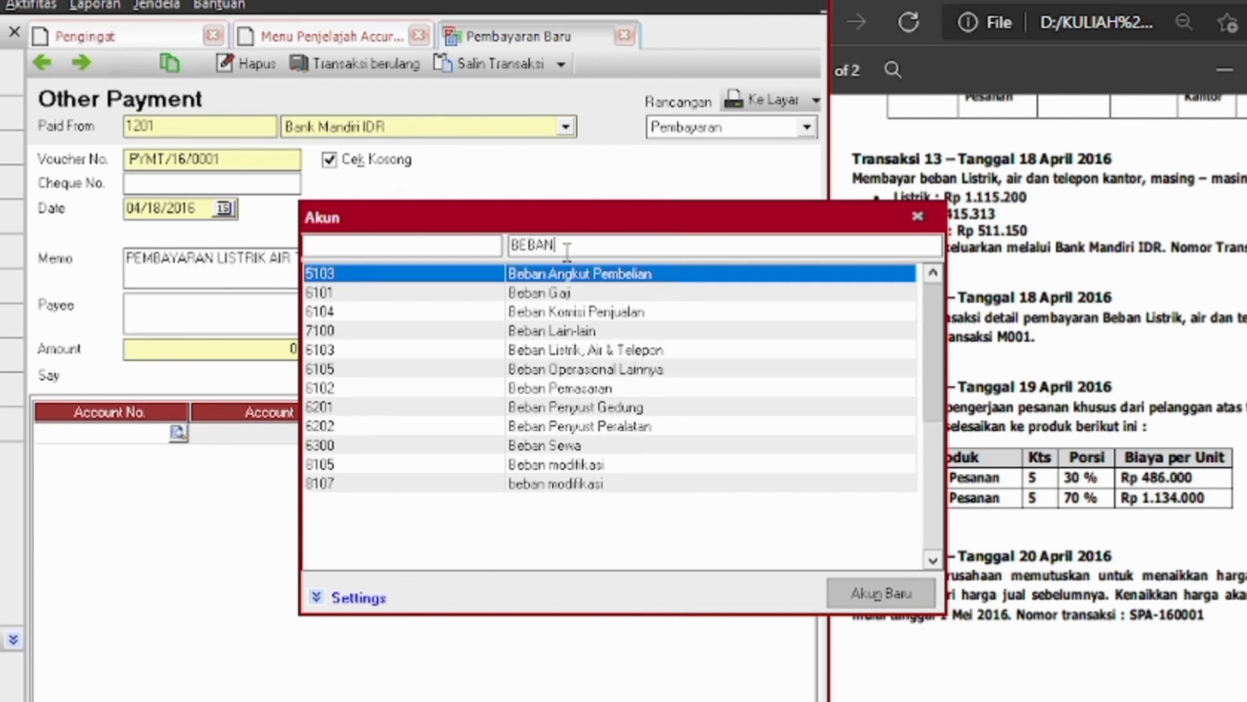
{"action": "double_click", "coordinate": [618, 351]}
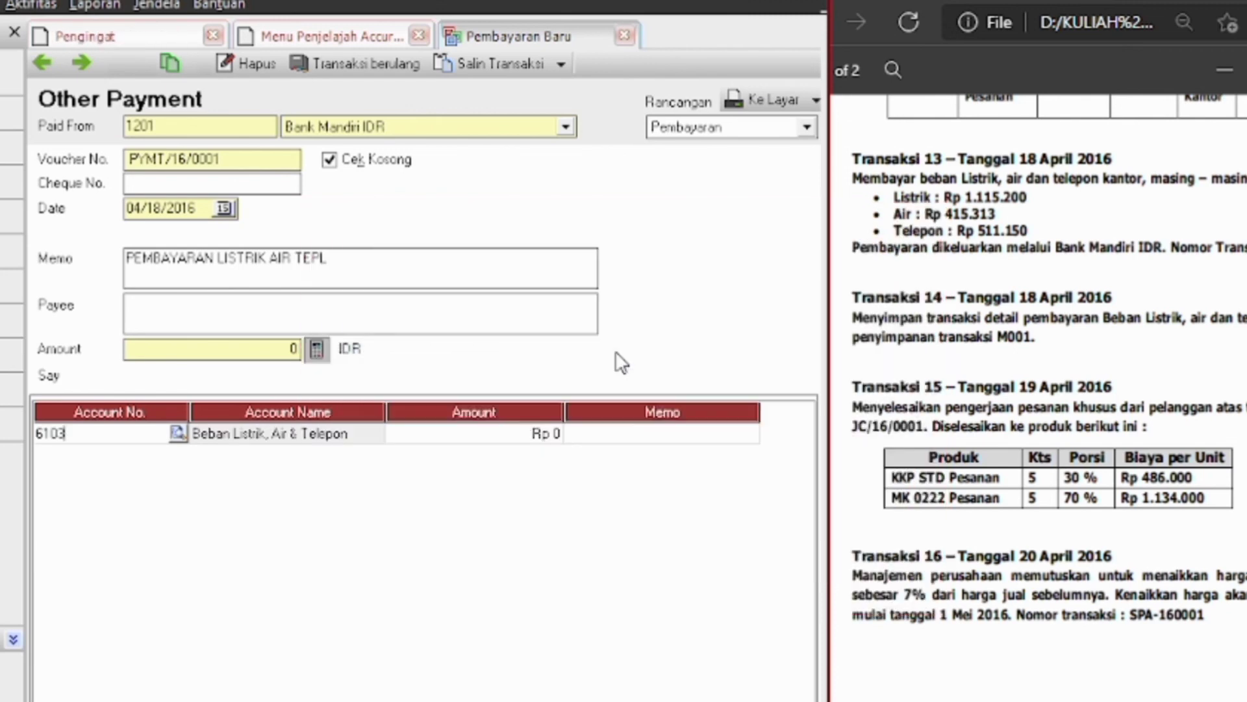
Give the first line amount 1,115,200 with memo Listrik, then bring up the row 2 account list
{"action": "left_click", "coordinate": [507, 435]}
{"action": "type", "text": "1115200"}
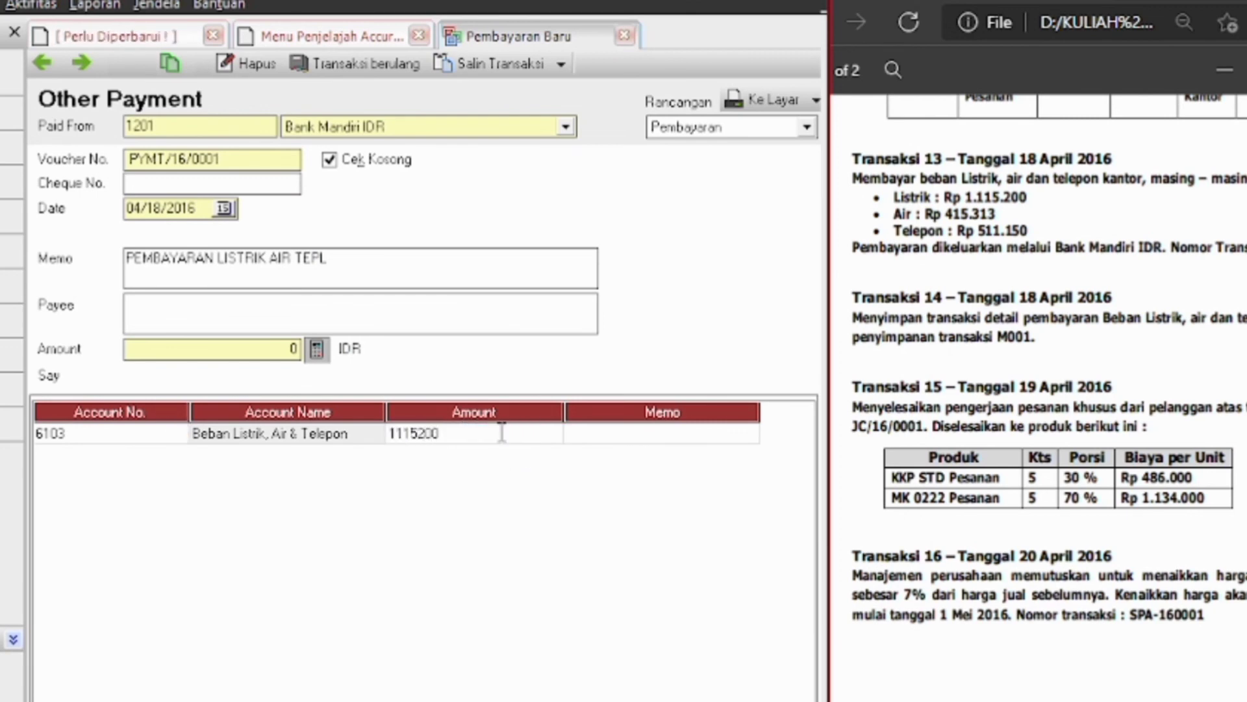
{"action": "key", "text": "Tab"}
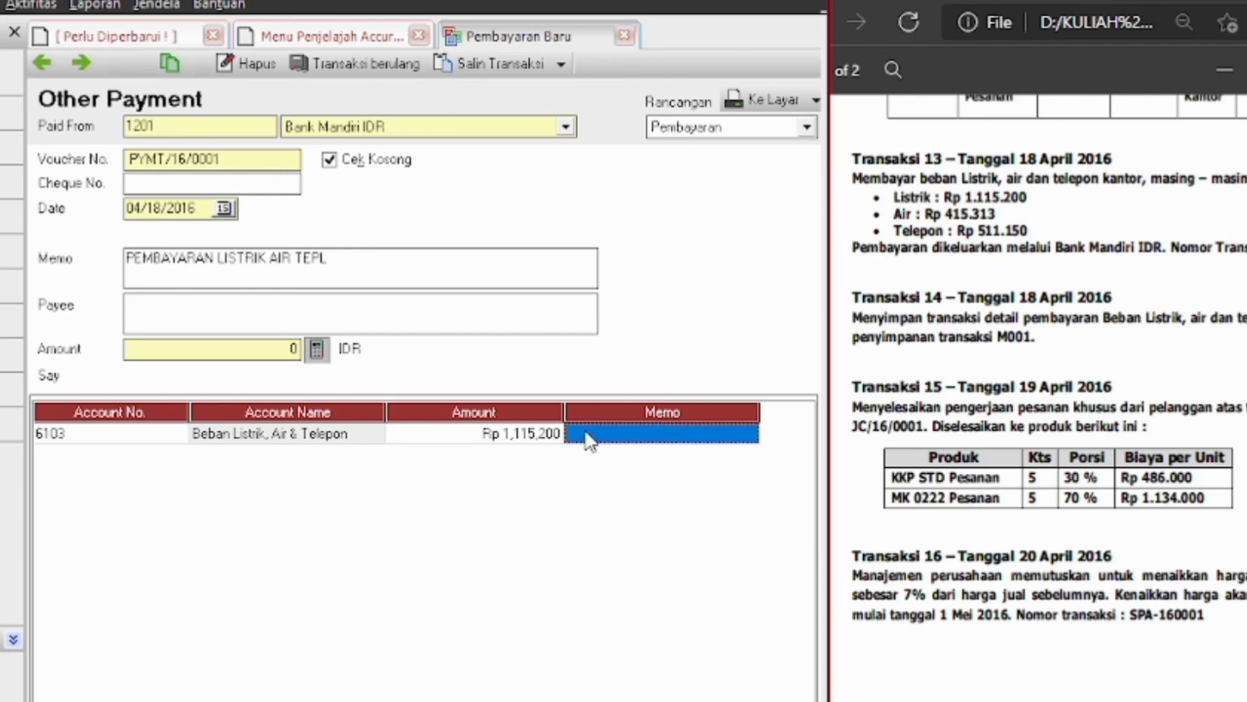
{"action": "type", "text": "Listrik"}
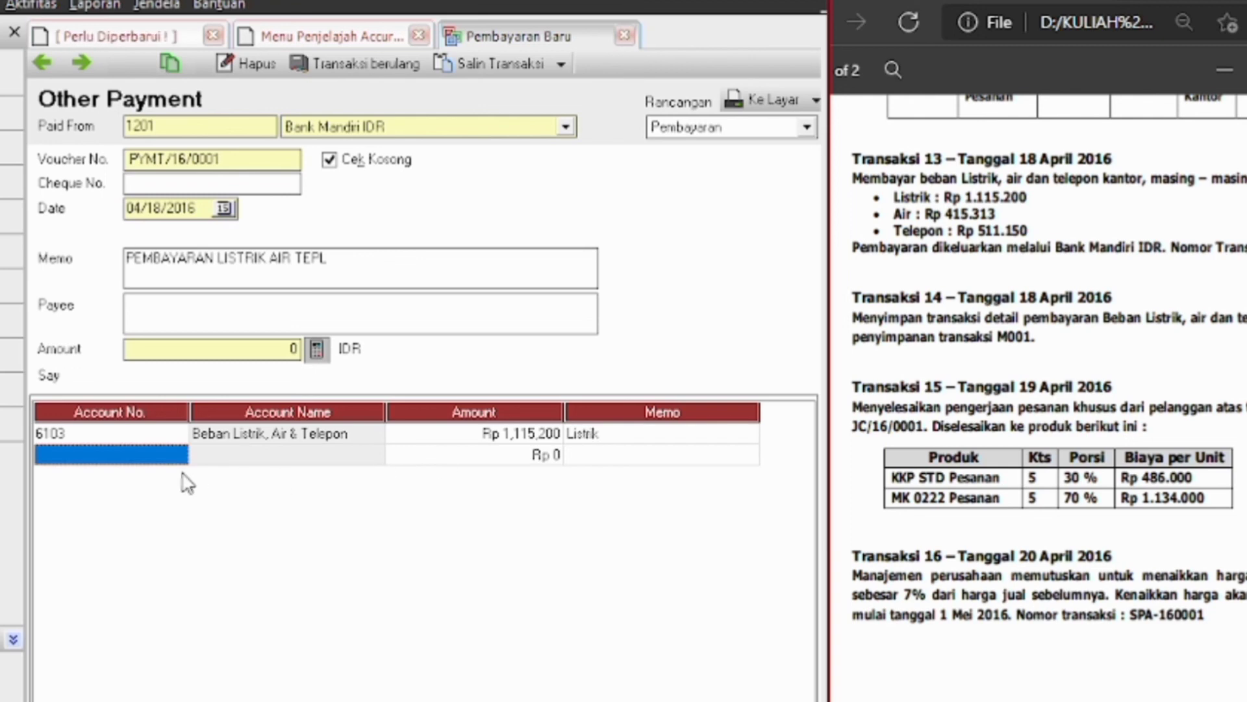
{"action": "left_click", "coordinate": [182, 458]}
{"action": "left_click", "coordinate": [177, 453]}
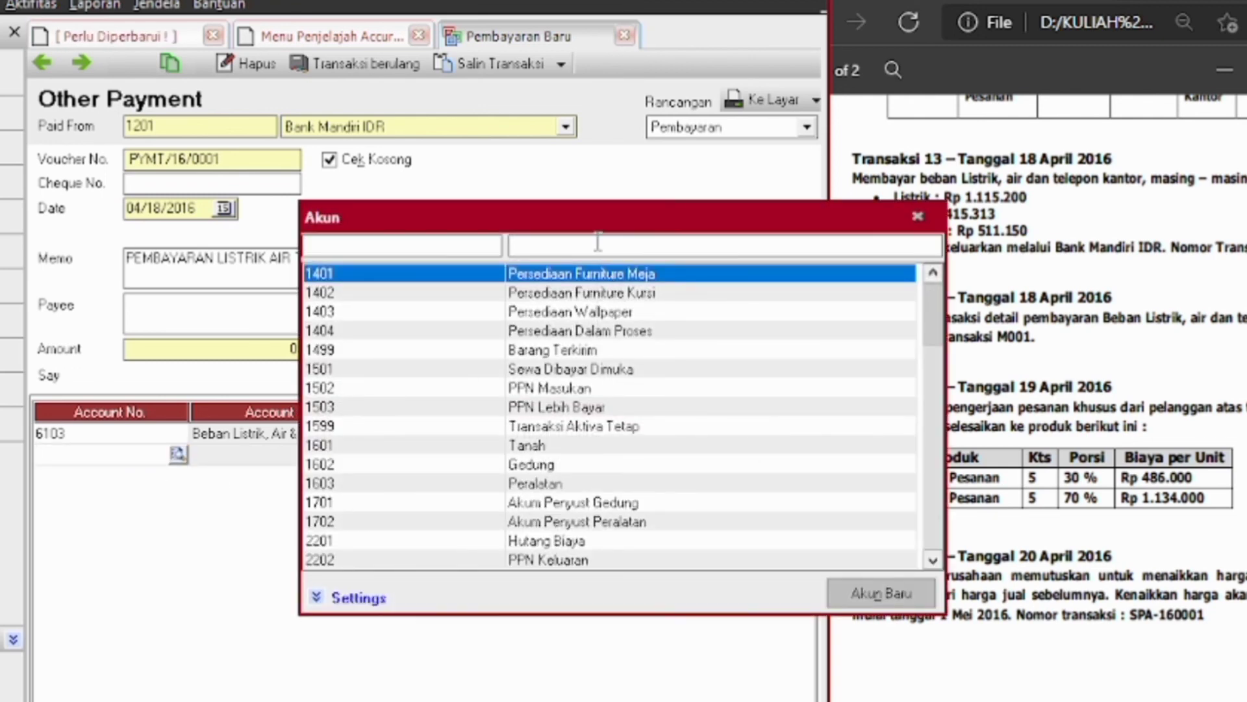
Add a second line on account 6103 for Rp 415,313 with memo Air
{"action": "type", "text": "be"}
{"action": "key", "text": "BackSpace"}
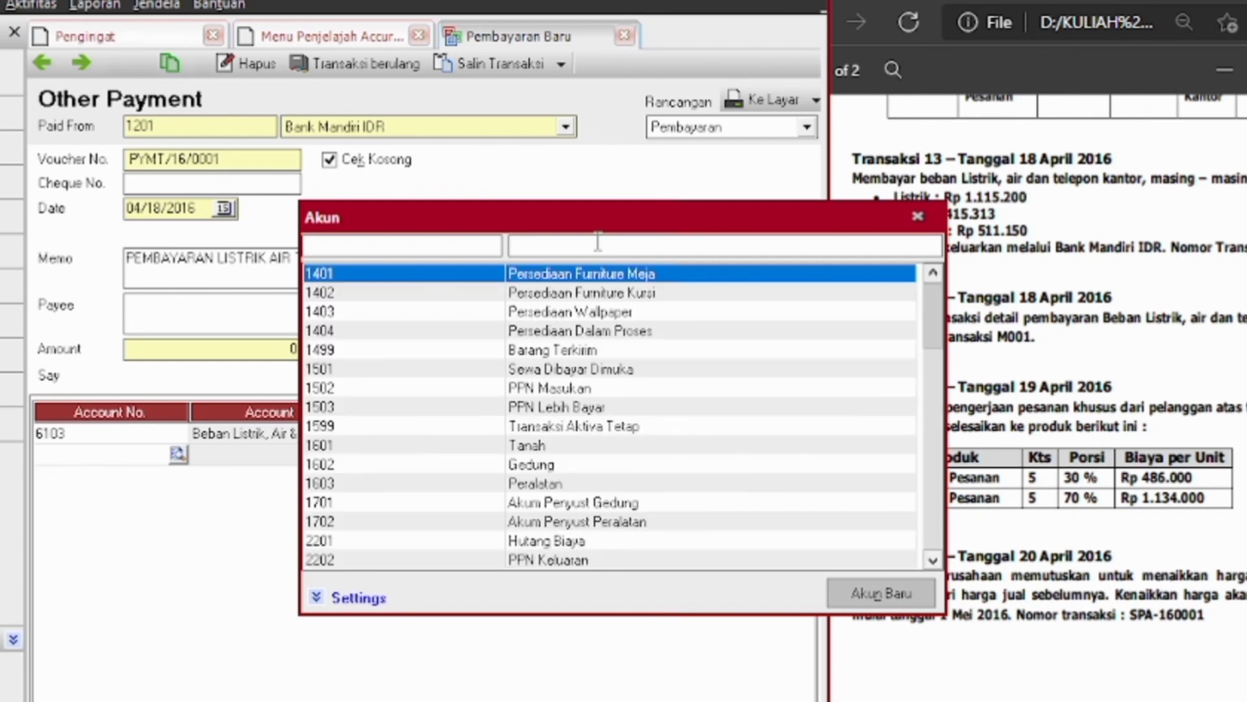
{"action": "type", "text": "61"}
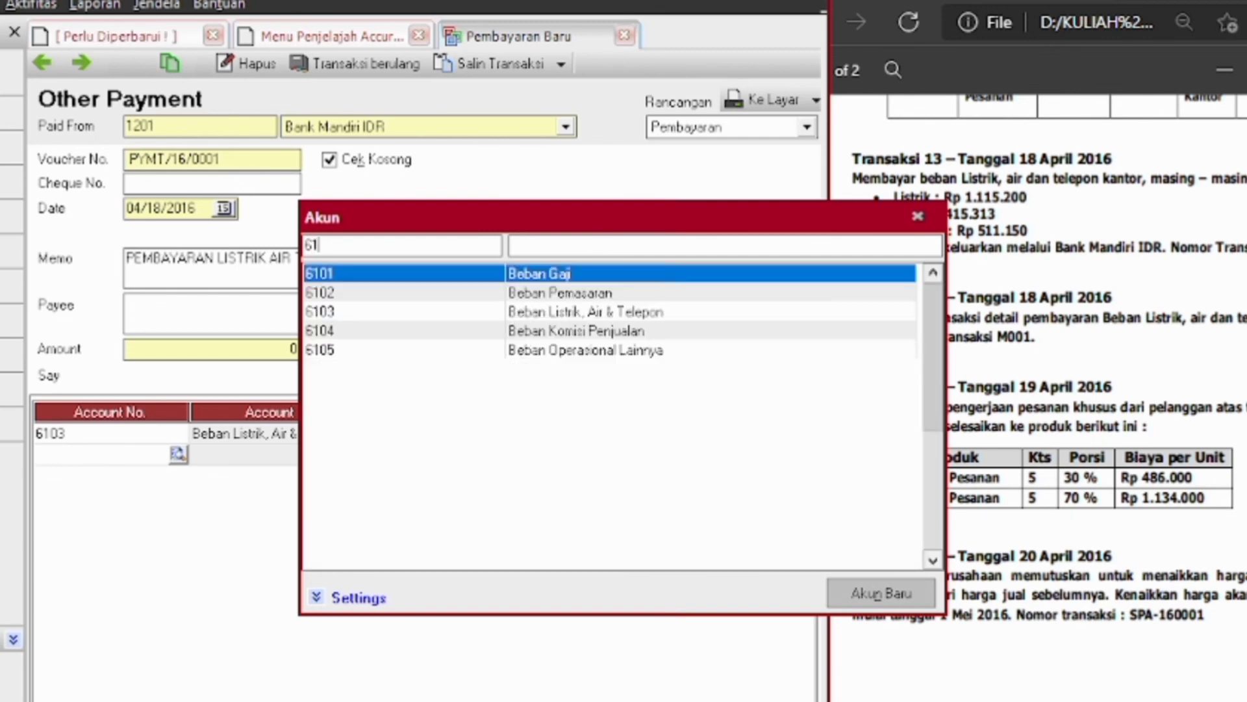
{"action": "double_click", "coordinate": [560, 321]}
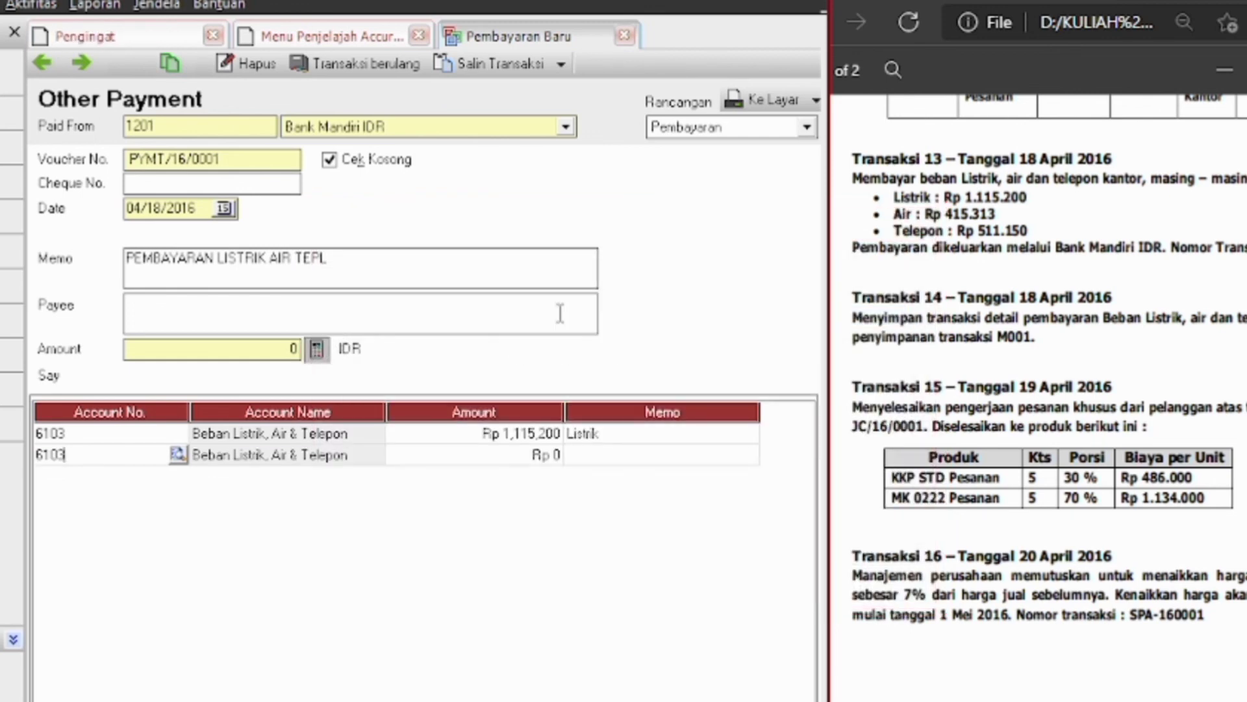
{"action": "left_click", "coordinate": [424, 456]}
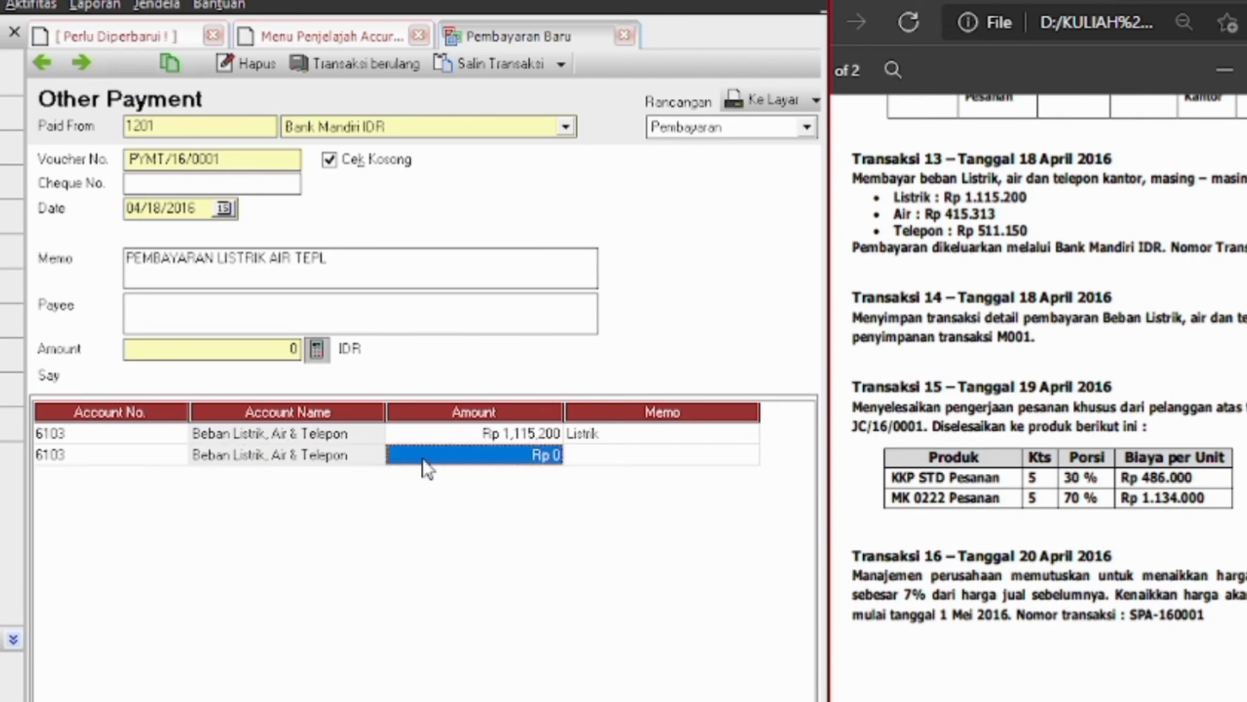
{"action": "type", "text": "415"}
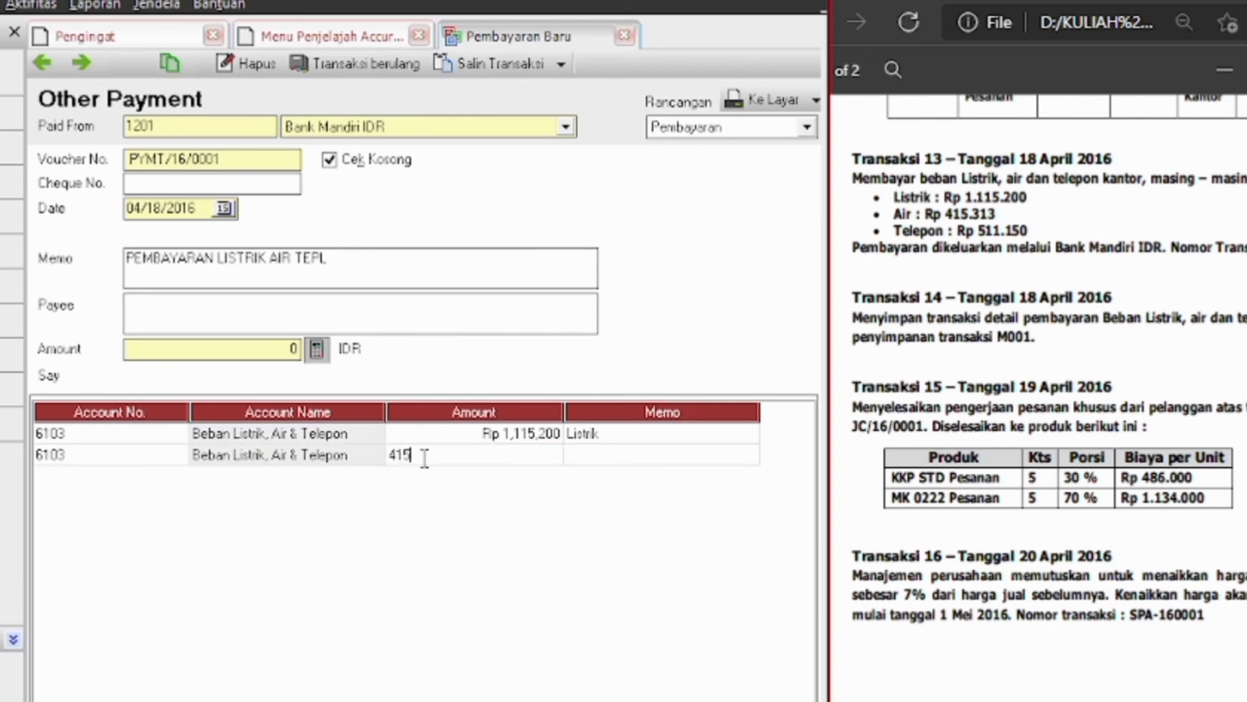
{"action": "type", "text": "313"}
{"action": "key", "text": "Tab"}
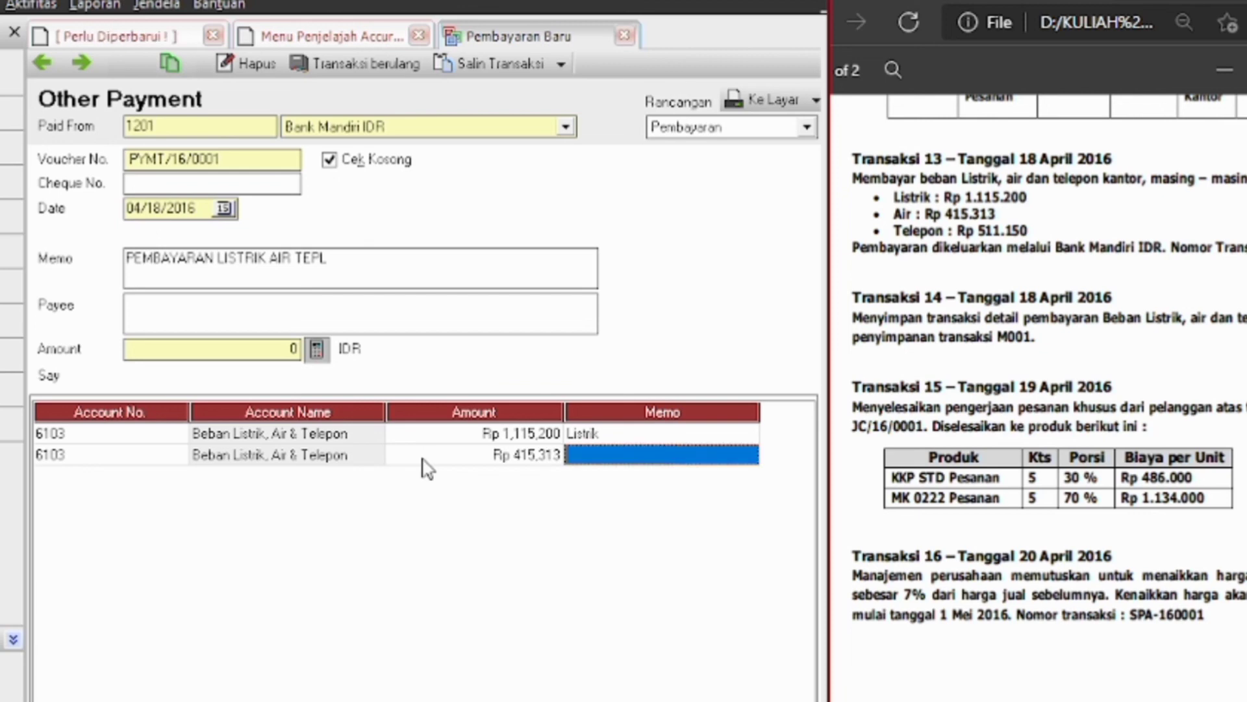
{"action": "type", "text": "Air"}
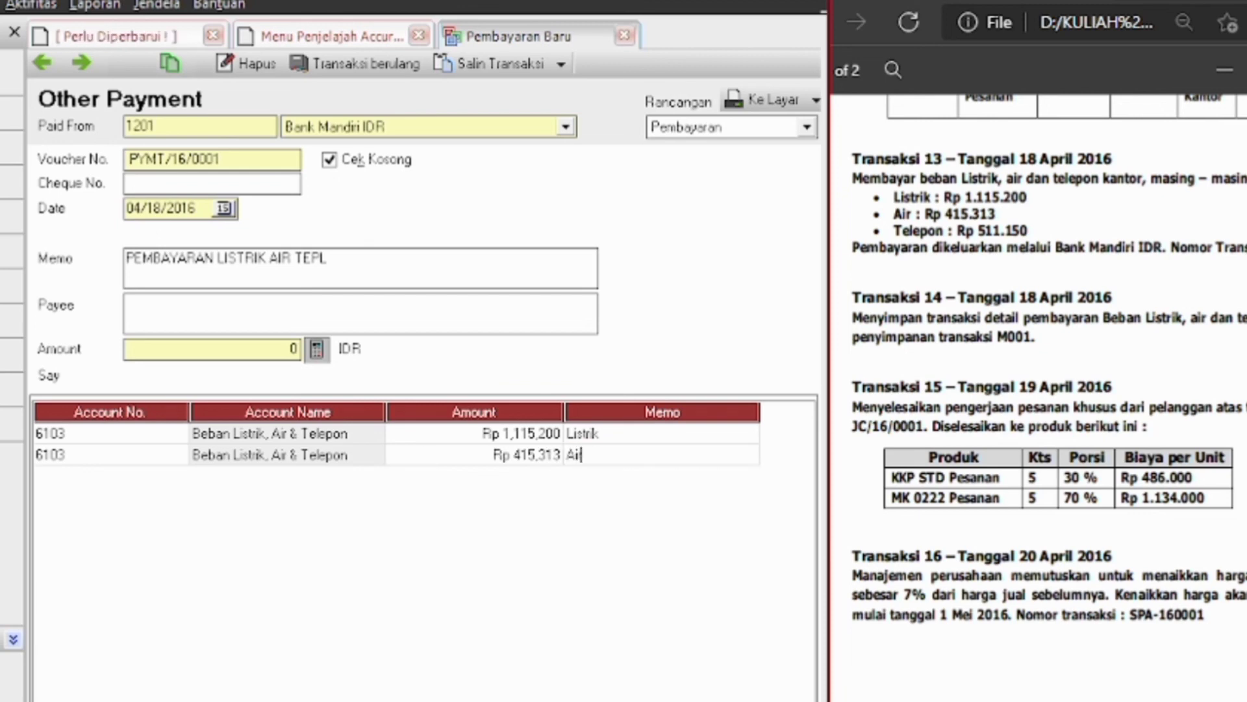
Add a third 6103 line for Rp 511,150 with memo Telepon and recalculate the 2,041,663 total
{"action": "key", "text": "Tab"}
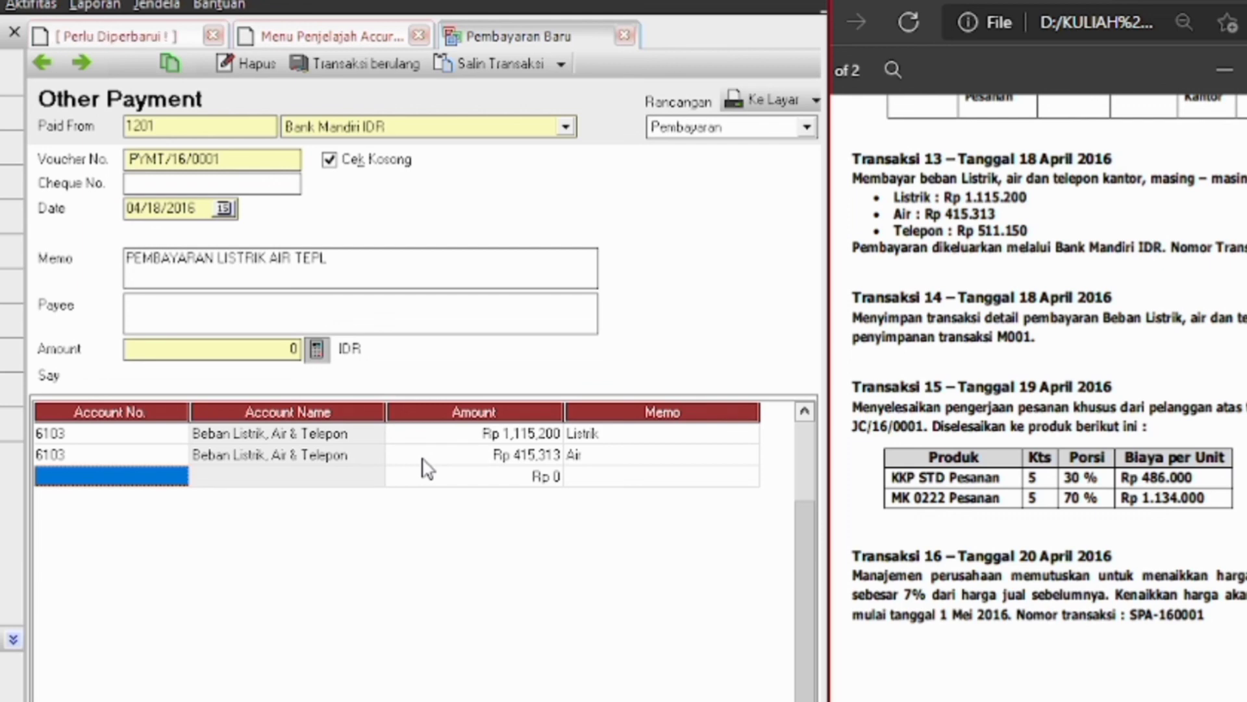
{"action": "key", "text": "Return"}
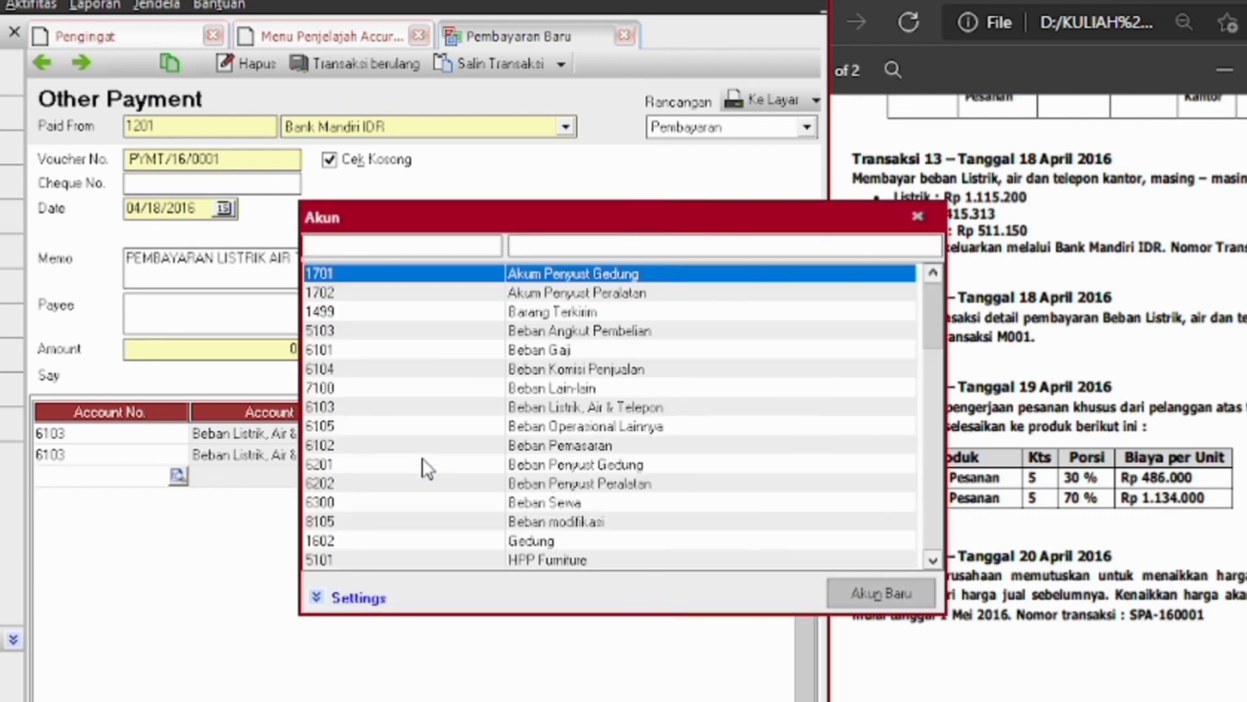
{"action": "type", "text": "beban"}
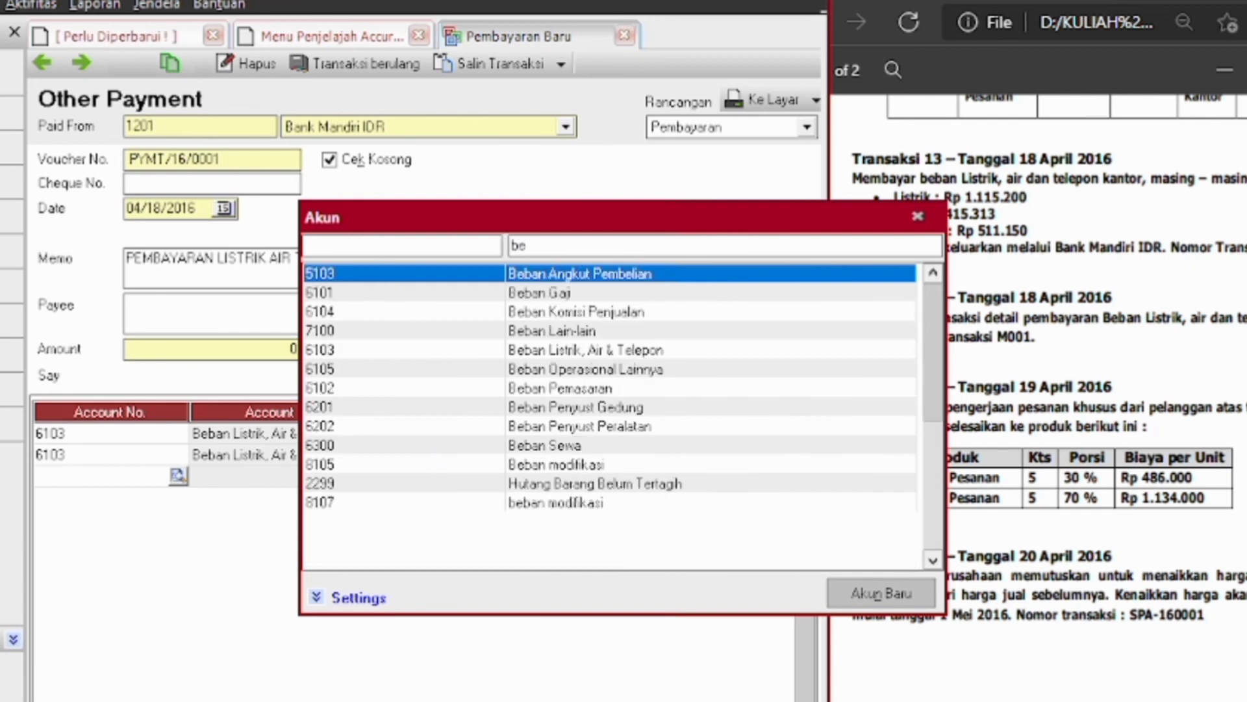
{"action": "double_click", "coordinate": [528, 354]}
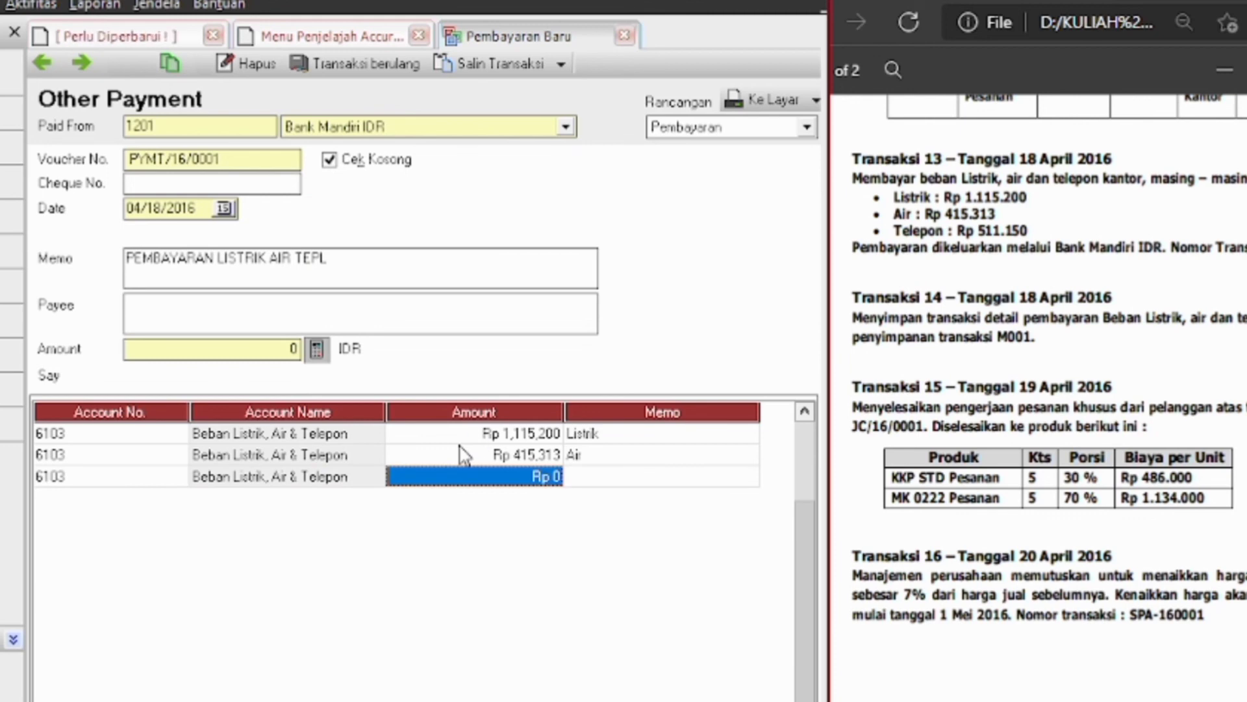
{"action": "type", "text": "115"}
{"action": "key", "text": "BackSpace"}
{"action": "key", "text": "BackSpace"}
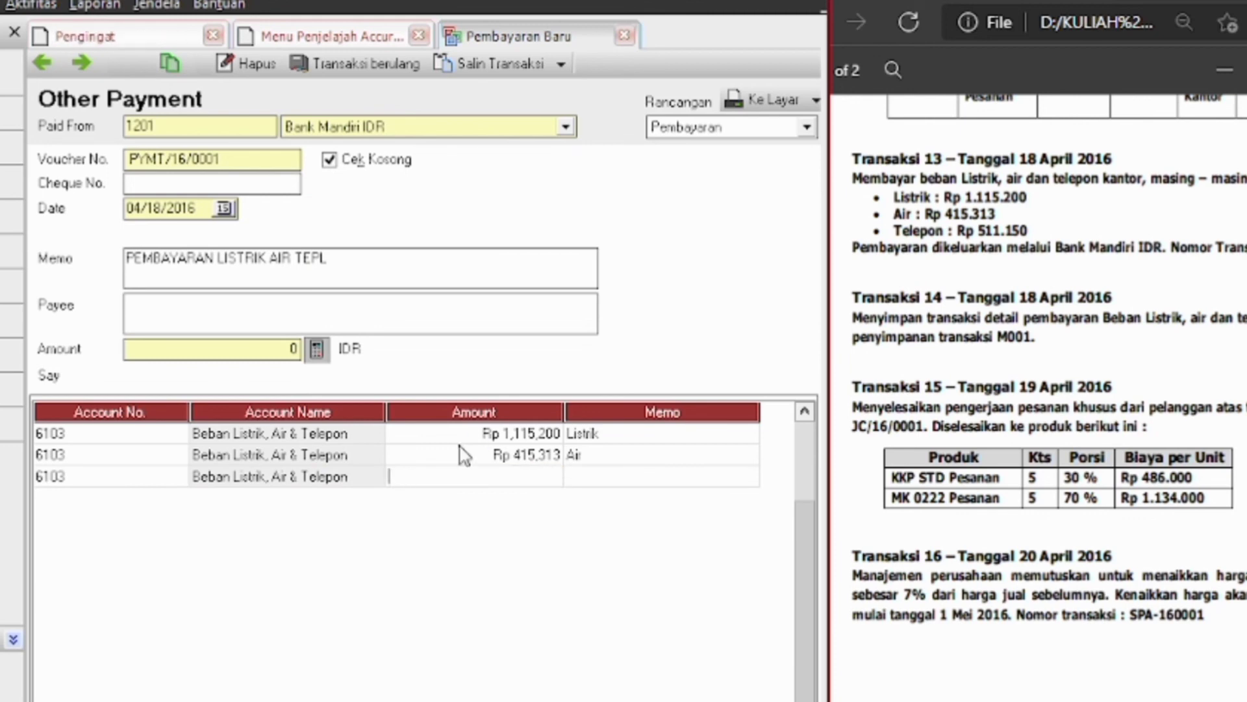
{"action": "type", "text": "5,115,150"}
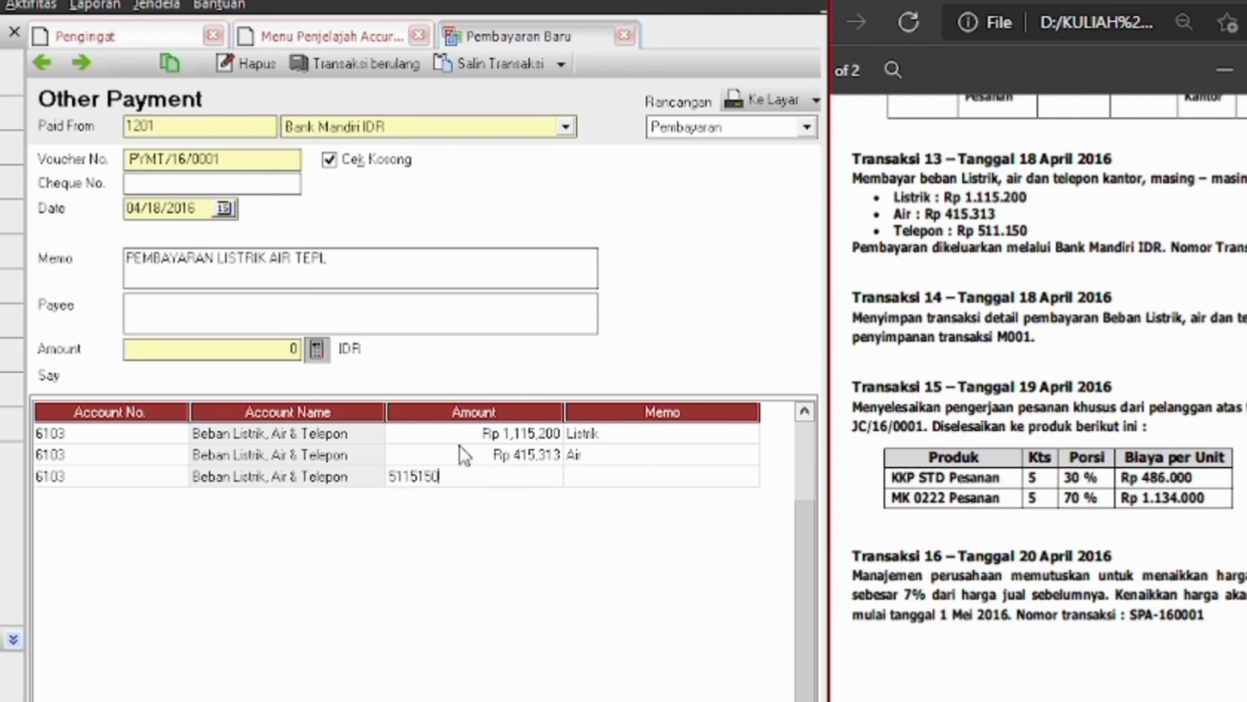
{"action": "key", "text": "Tab"}
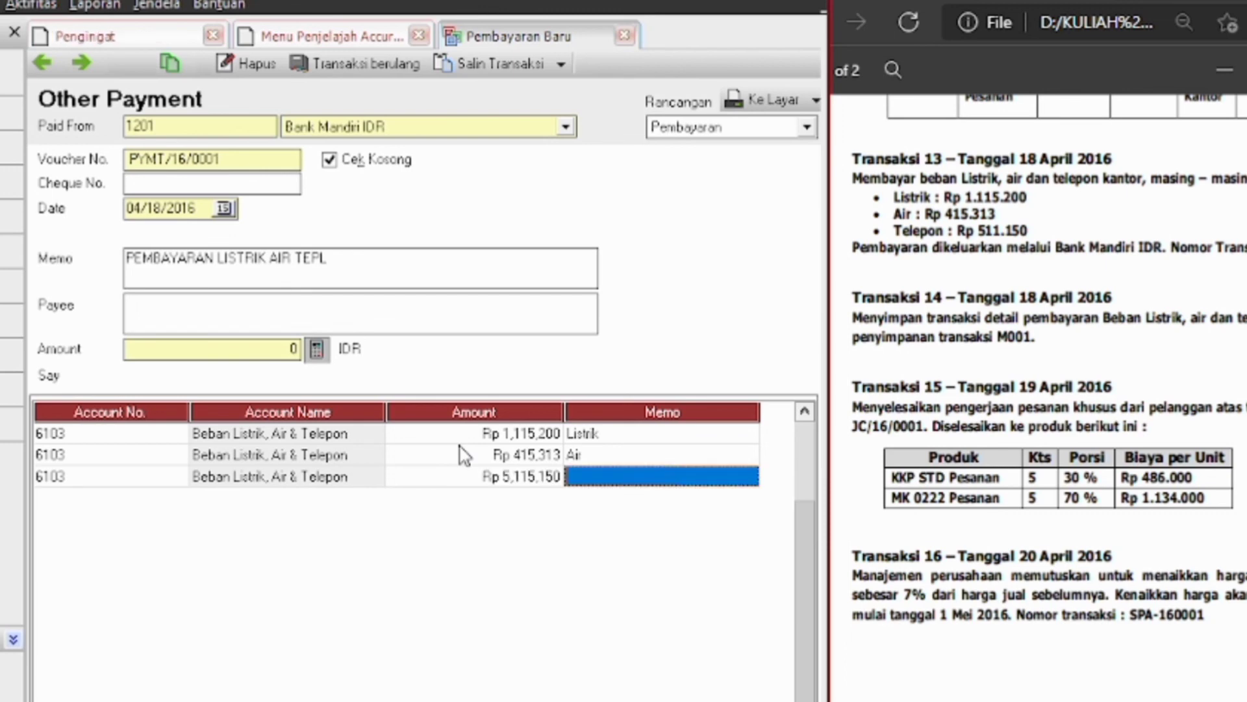
{"action": "type", "text": "t"}
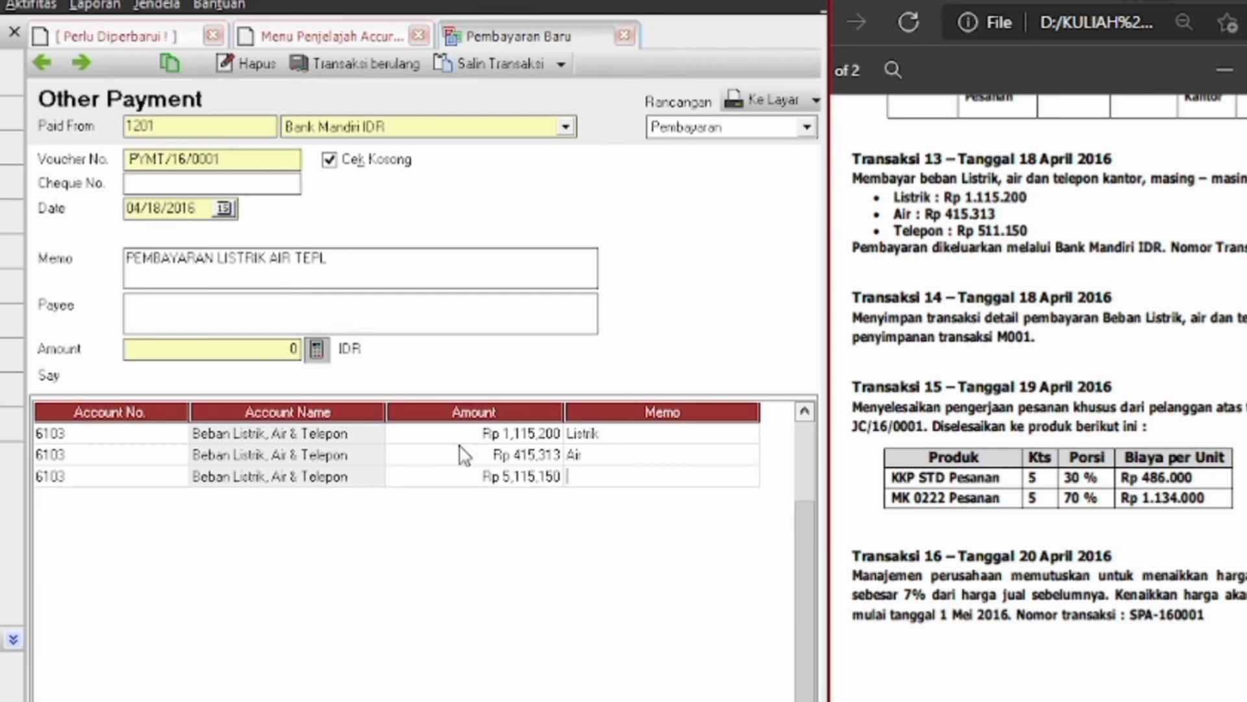
{"action": "type", "text": "elepon"}
{"action": "left_click", "coordinate": [316, 349]}
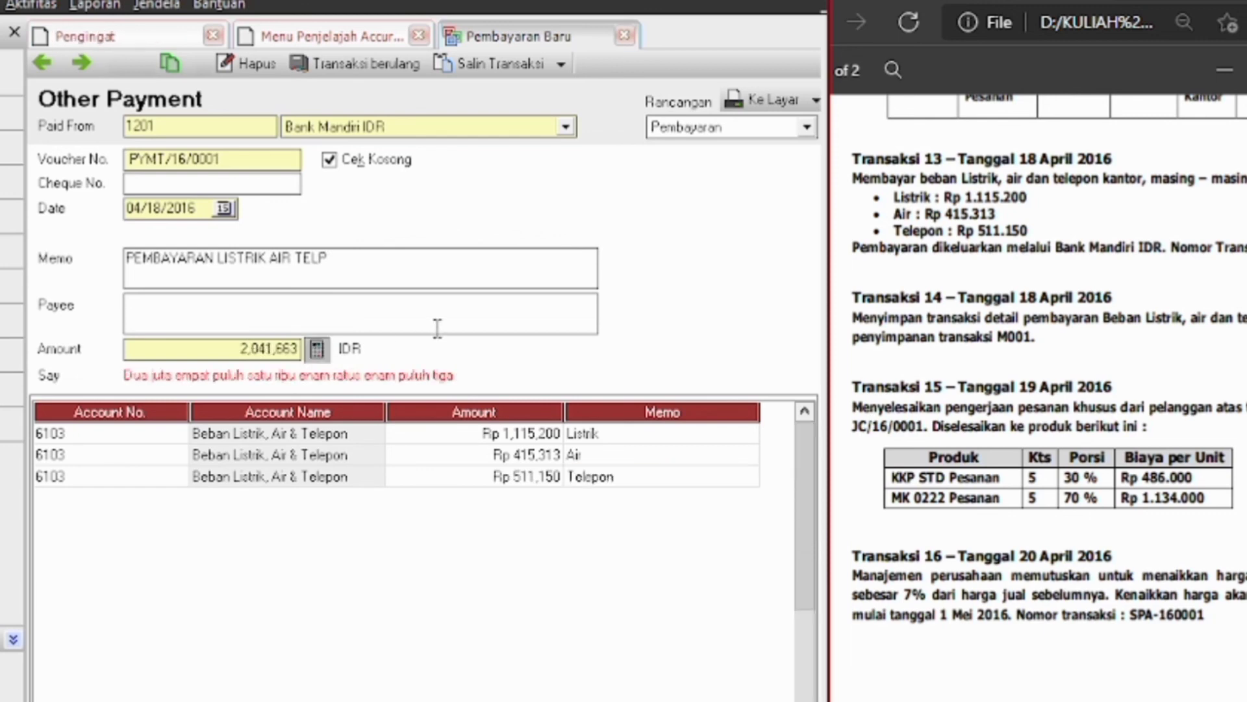
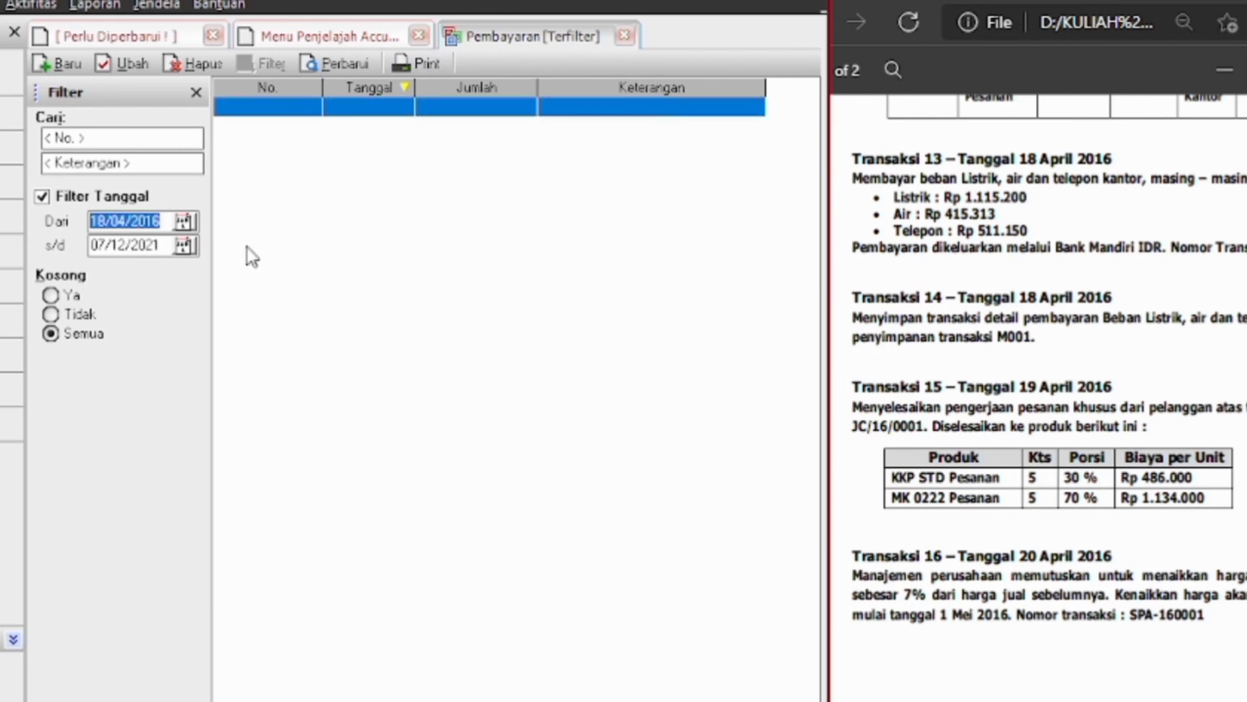
Filter the Pembayaran list from 04/18/2016 to 04/18/2016 and refresh it
{"action": "key", "text": "BackSpace"}
{"action": "type", "text": "0"}
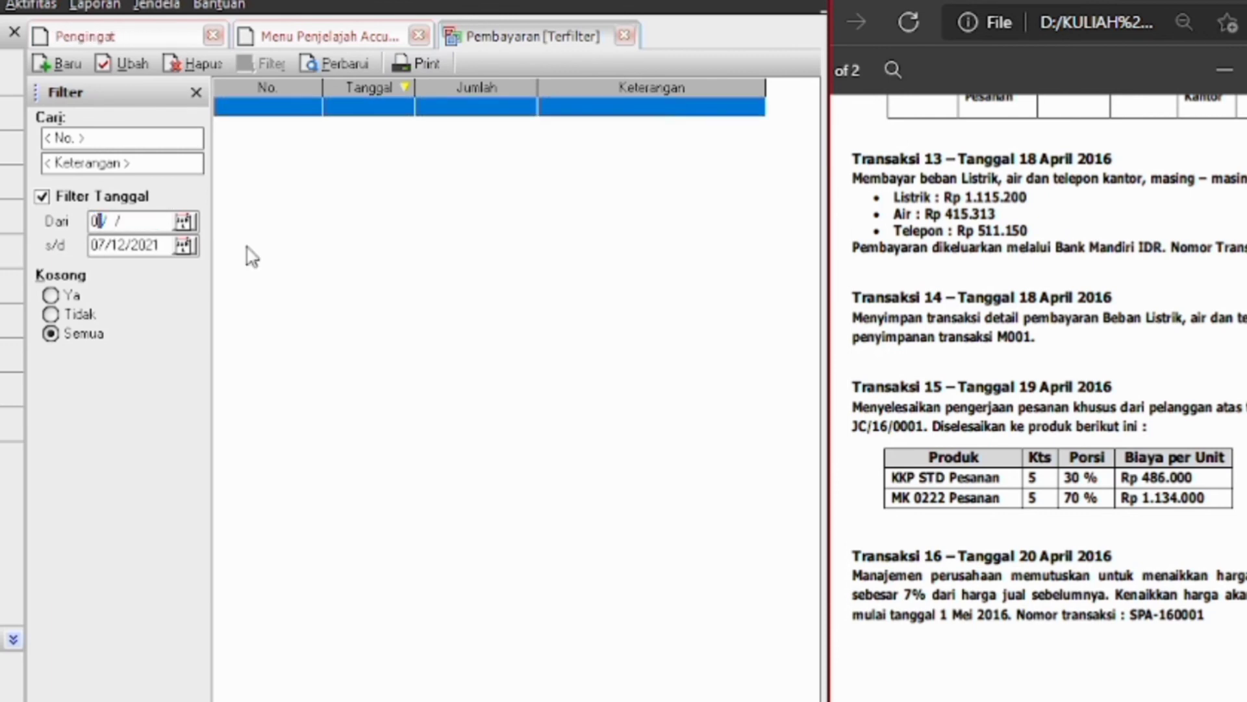
{"action": "type", "text": "4/1"}
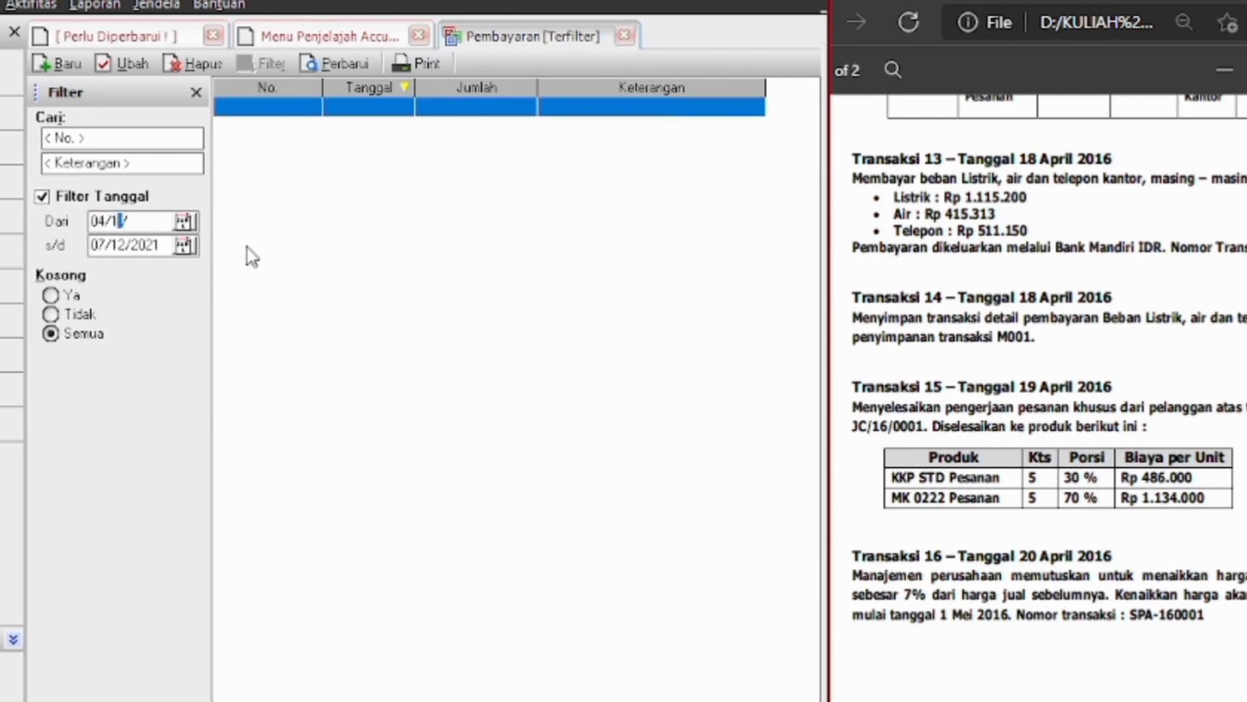
{"action": "type", "text": "8/2016"}
{"action": "left_click", "coordinate": [158, 252]}
{"action": "key", "text": "BackSpace"}
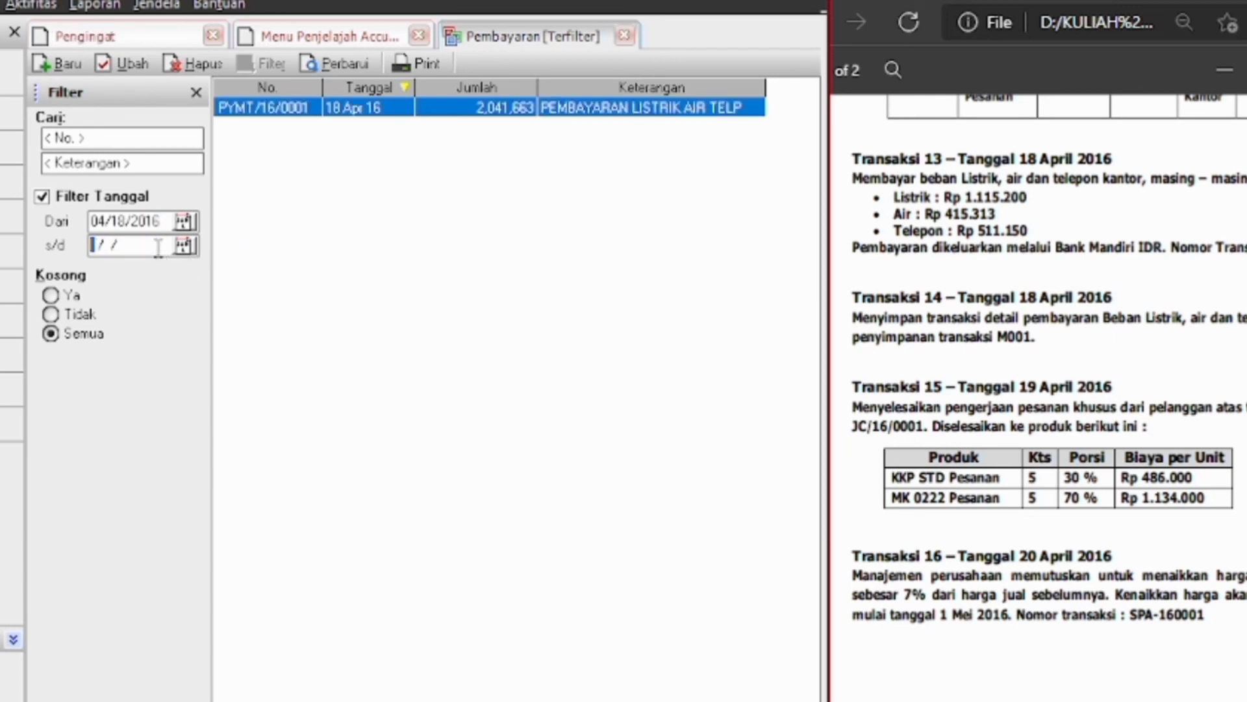
{"action": "type", "text": "04/1"}
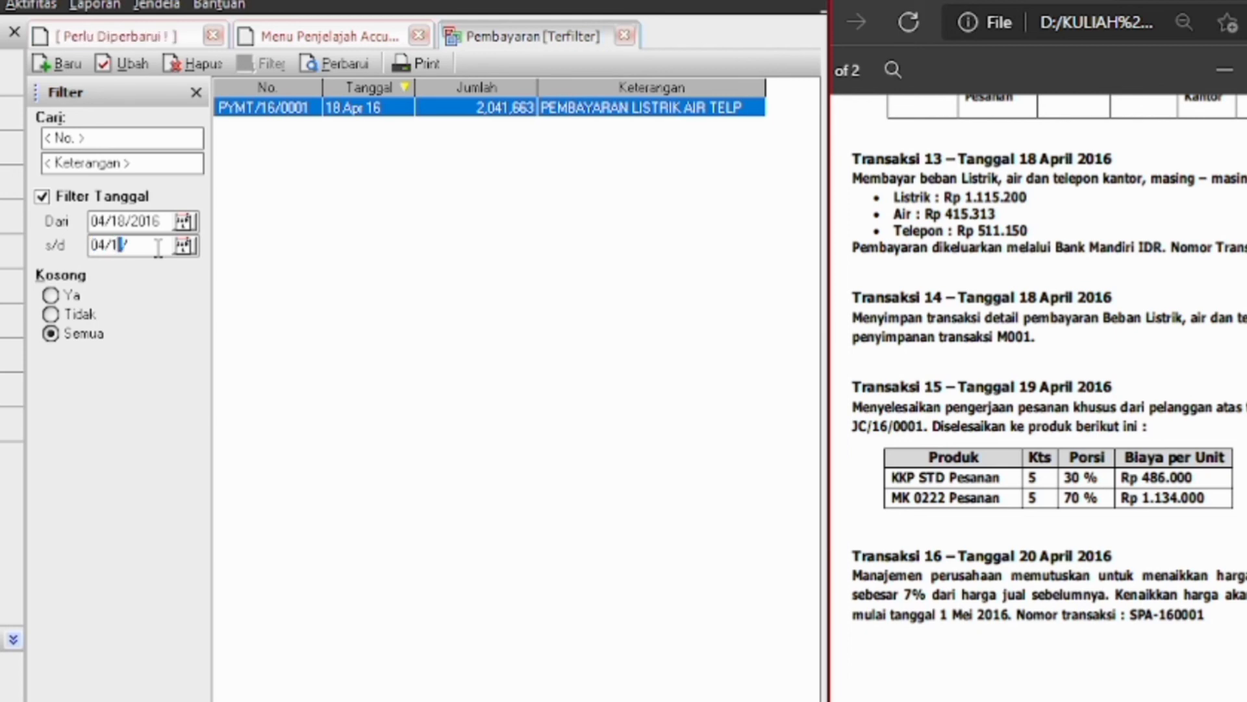
{"action": "type", "text": "8/2016"}
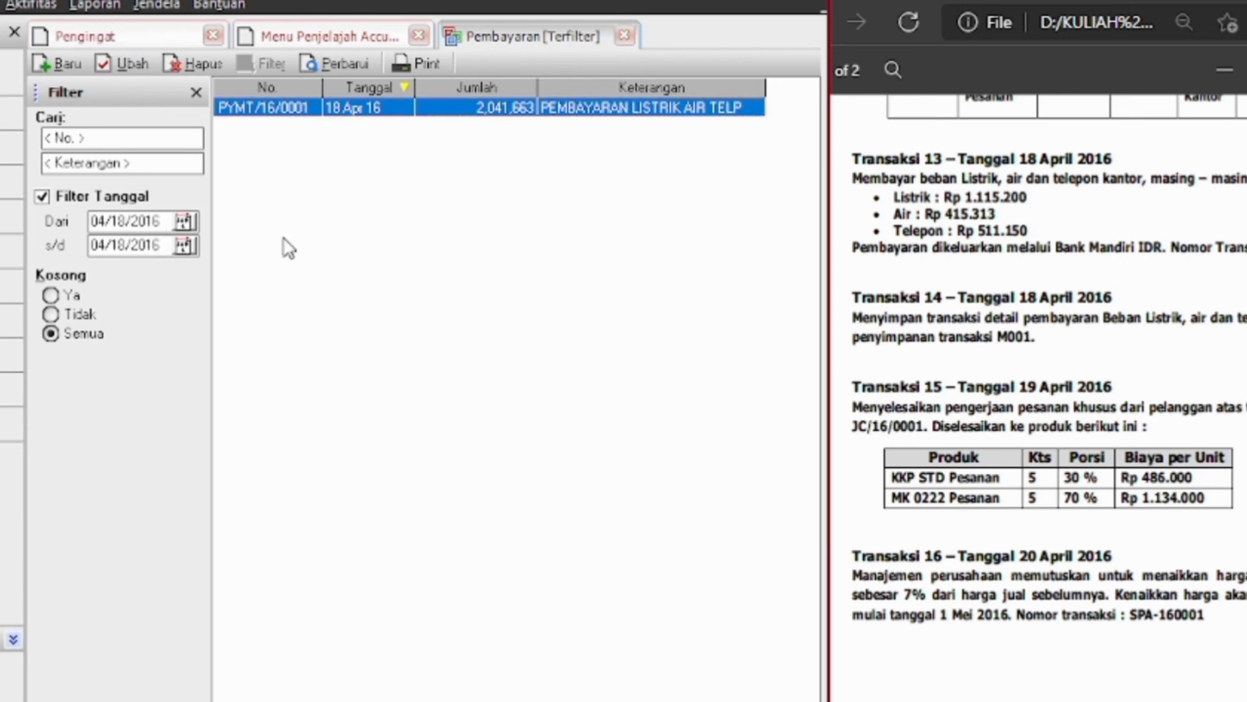
{"action": "left_click", "coordinate": [329, 67]}
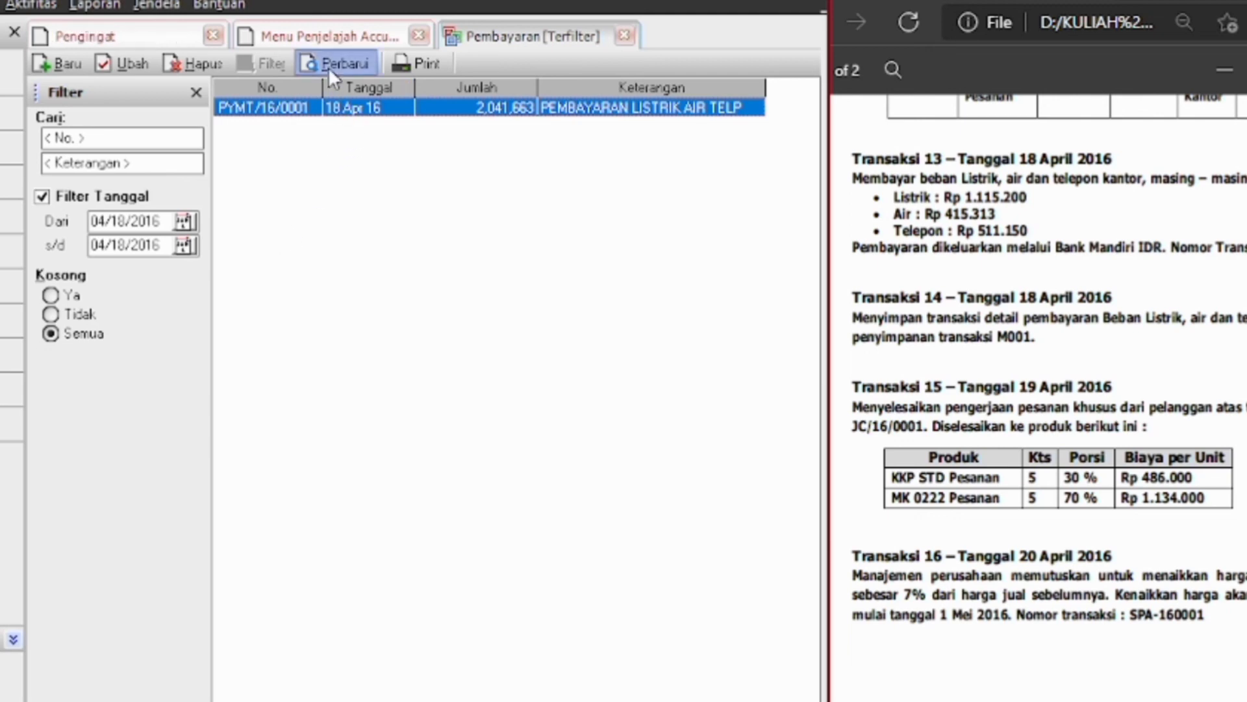
Memorize PYMT/16/0001 as saved transaction M002 described 'PEMBAYARAN BEBAN LISTRIK AIR DAN TELEPON'
{"action": "double_click", "coordinate": [352, 111]}
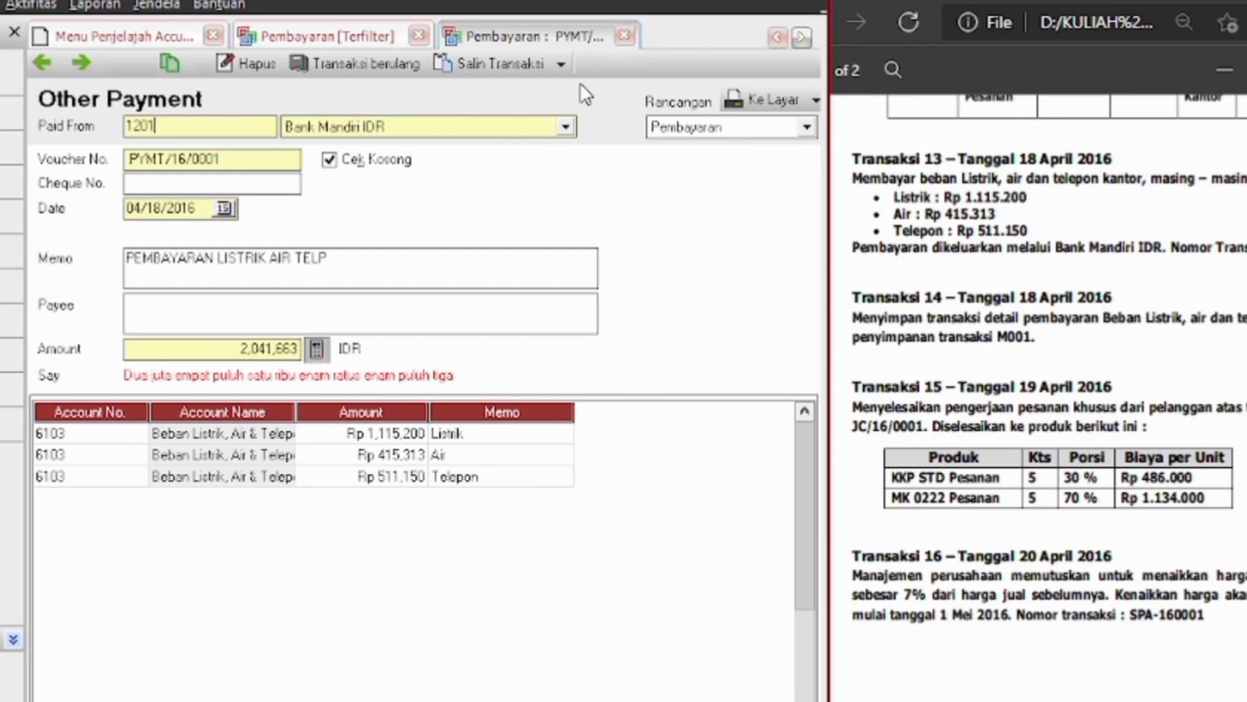
{"action": "left_click", "coordinate": [563, 64]}
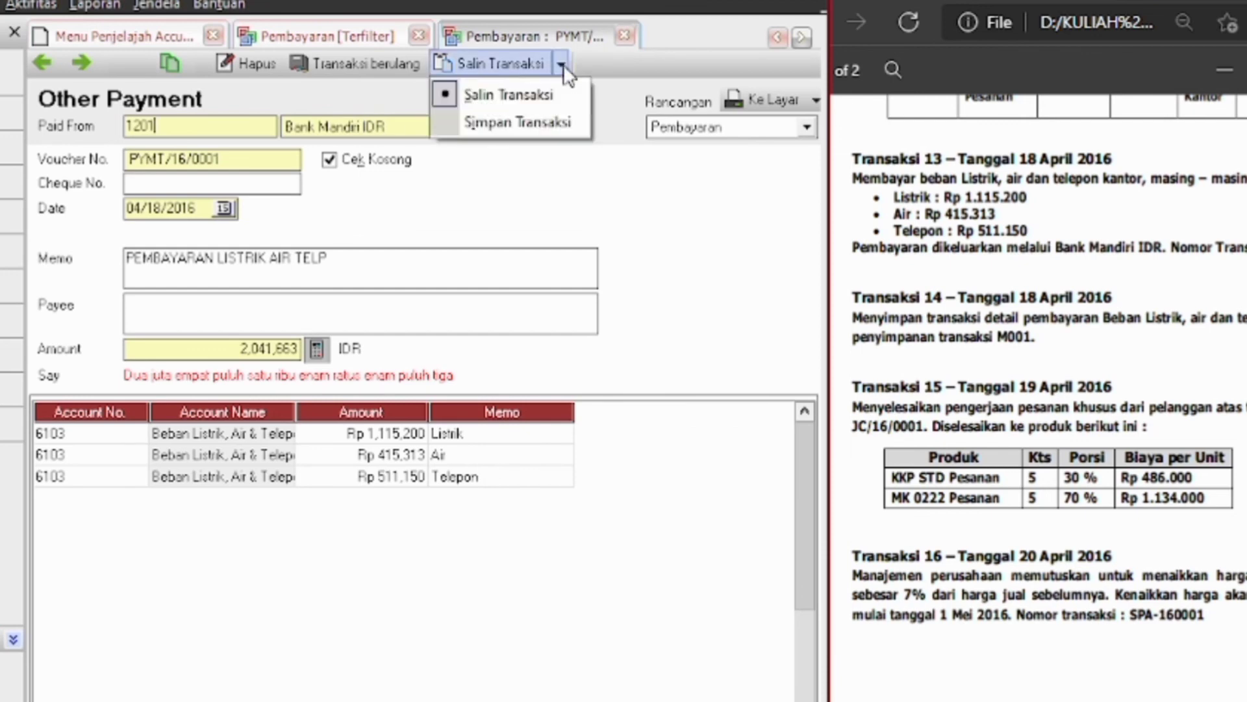
{"action": "left_click", "coordinate": [542, 120]}
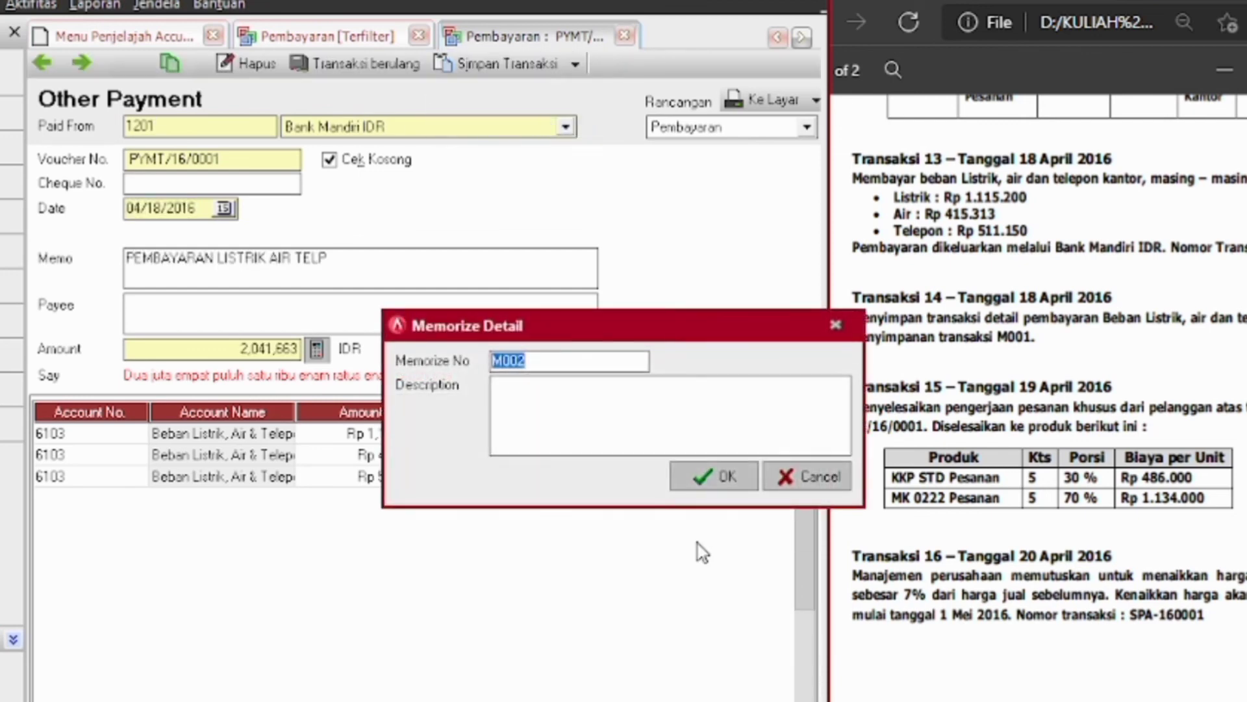
{"action": "left_click", "coordinate": [594, 422]}
{"action": "type", "text": "Pem"}
{"action": "key", "text": "BackSpace"}
{"action": "key", "text": "BackSpace"}
{"action": "type", "text": "EMBAYARAN"}
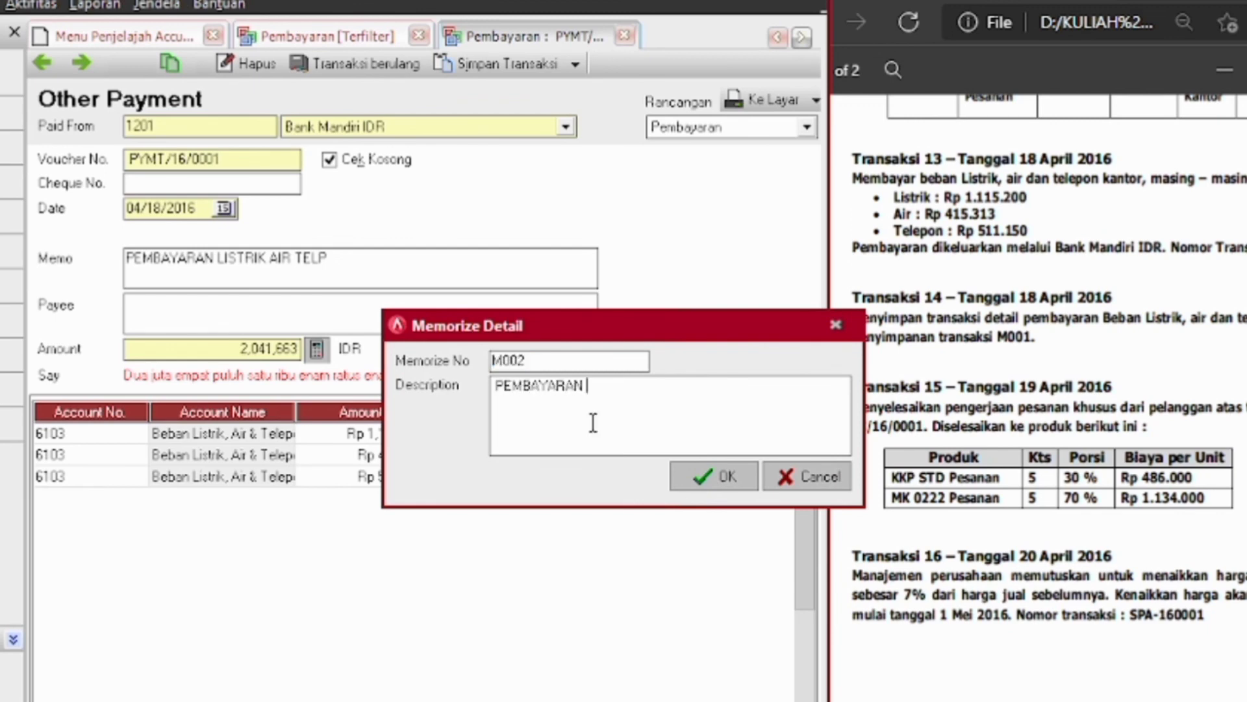
{"action": "type", "text": " BEBA"}
{"action": "type", "text": "N LISTRIK AIR DA"}
{"action": "type", "text": "N TELEPON"}
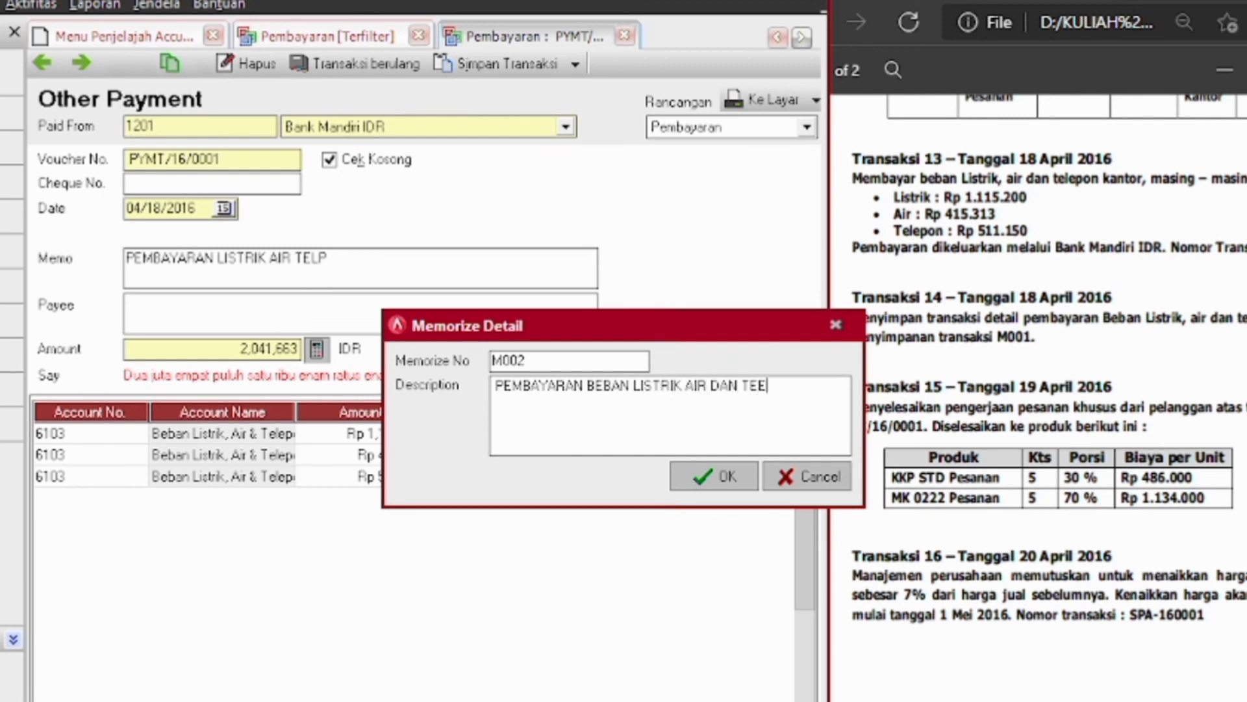
{"action": "left_click", "coordinate": [718, 495]}
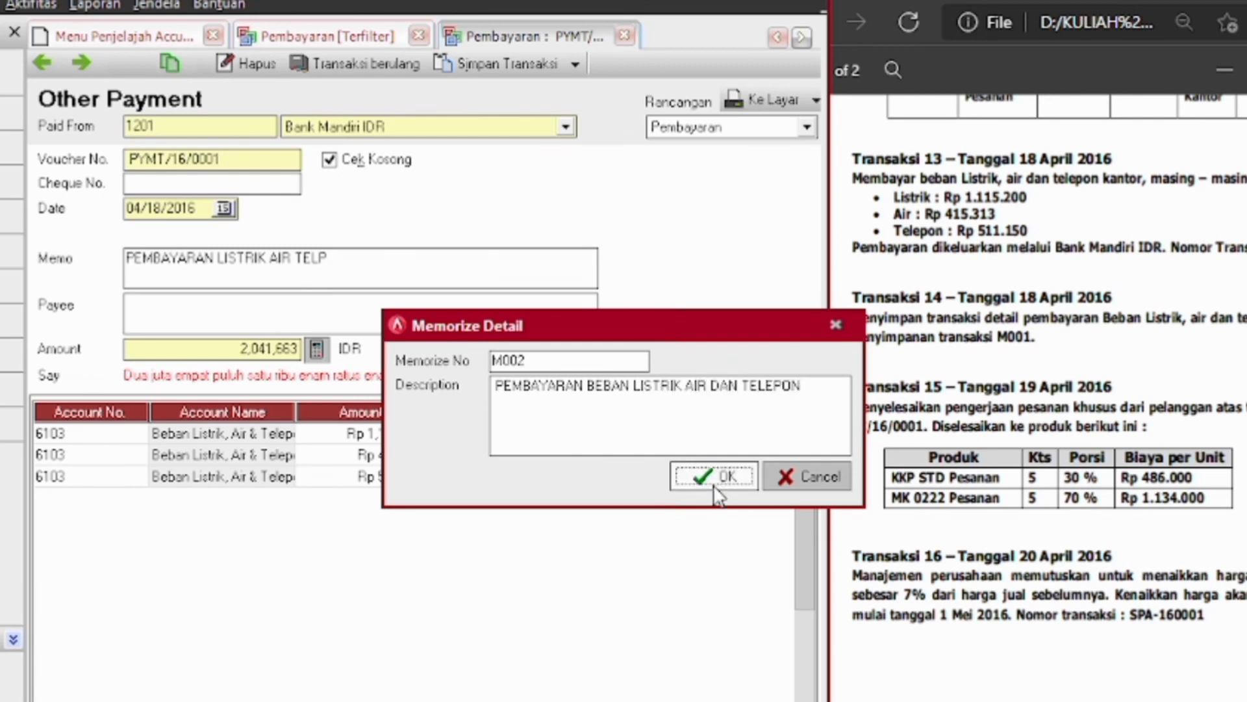
Cancel the extra M003 entry and check M002 in the saved transactions list
{"action": "left_click", "coordinate": [498, 71]}
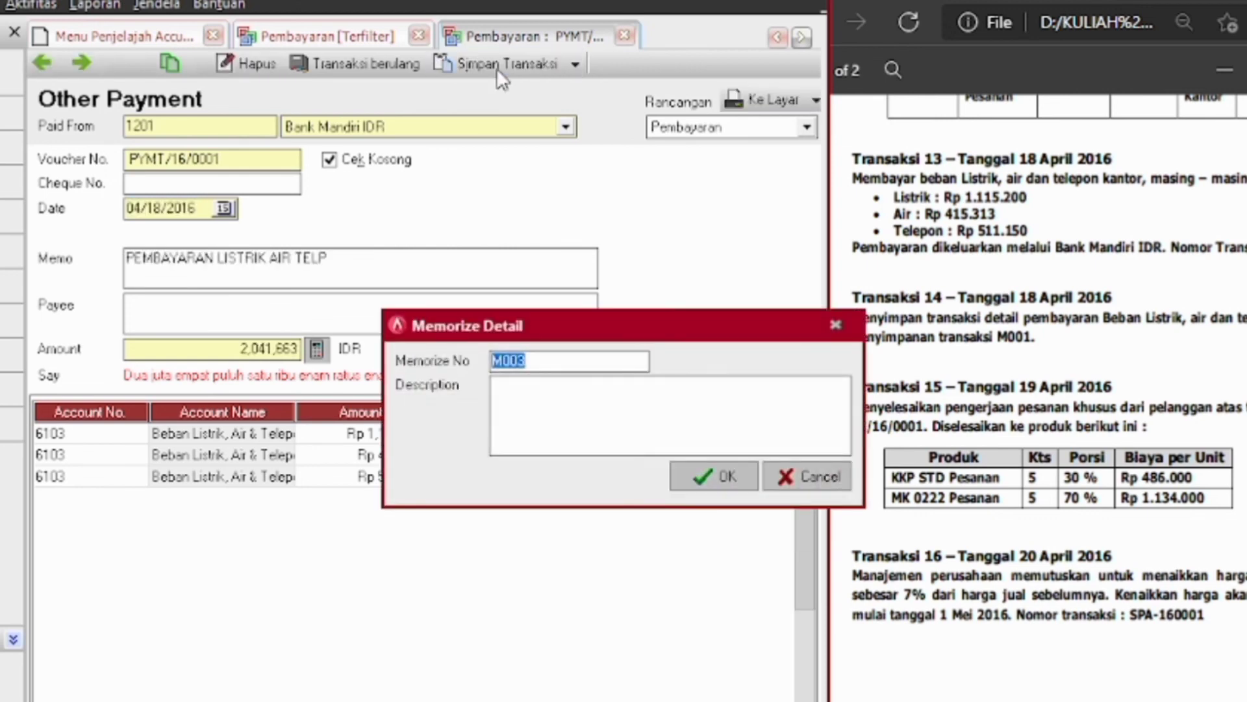
{"action": "left_click", "coordinate": [812, 477]}
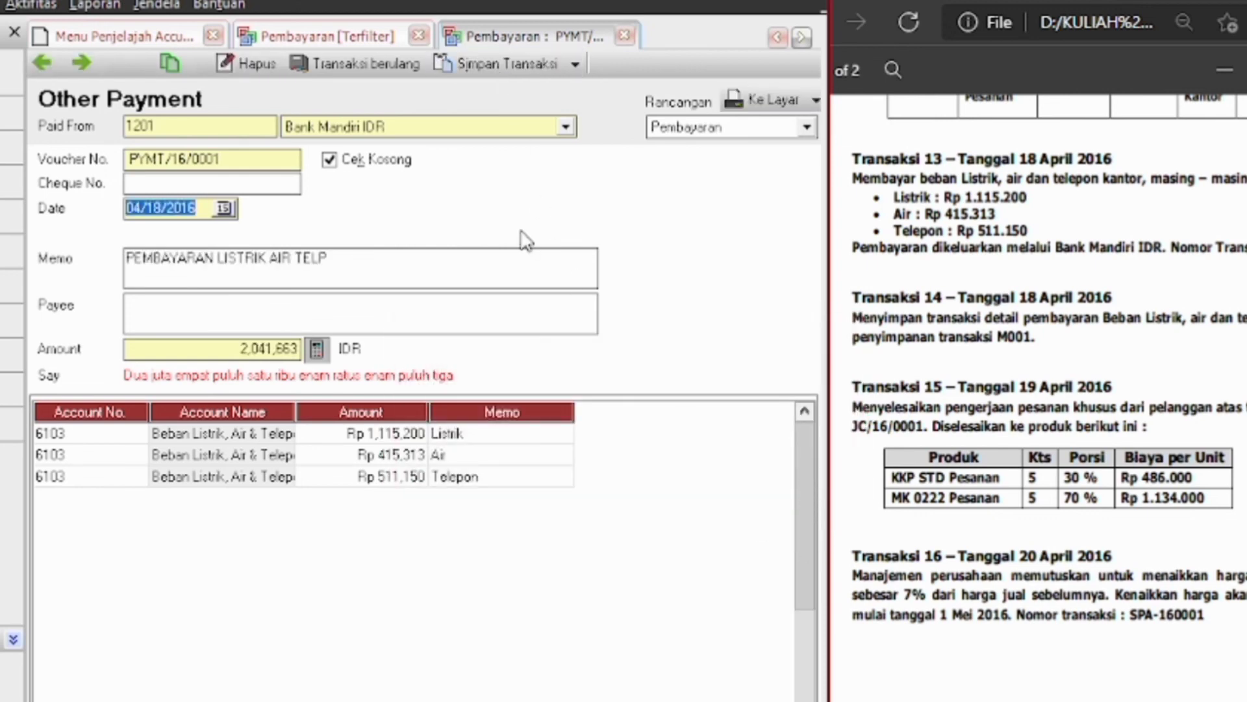
{"action": "left_click", "coordinate": [576, 65]}
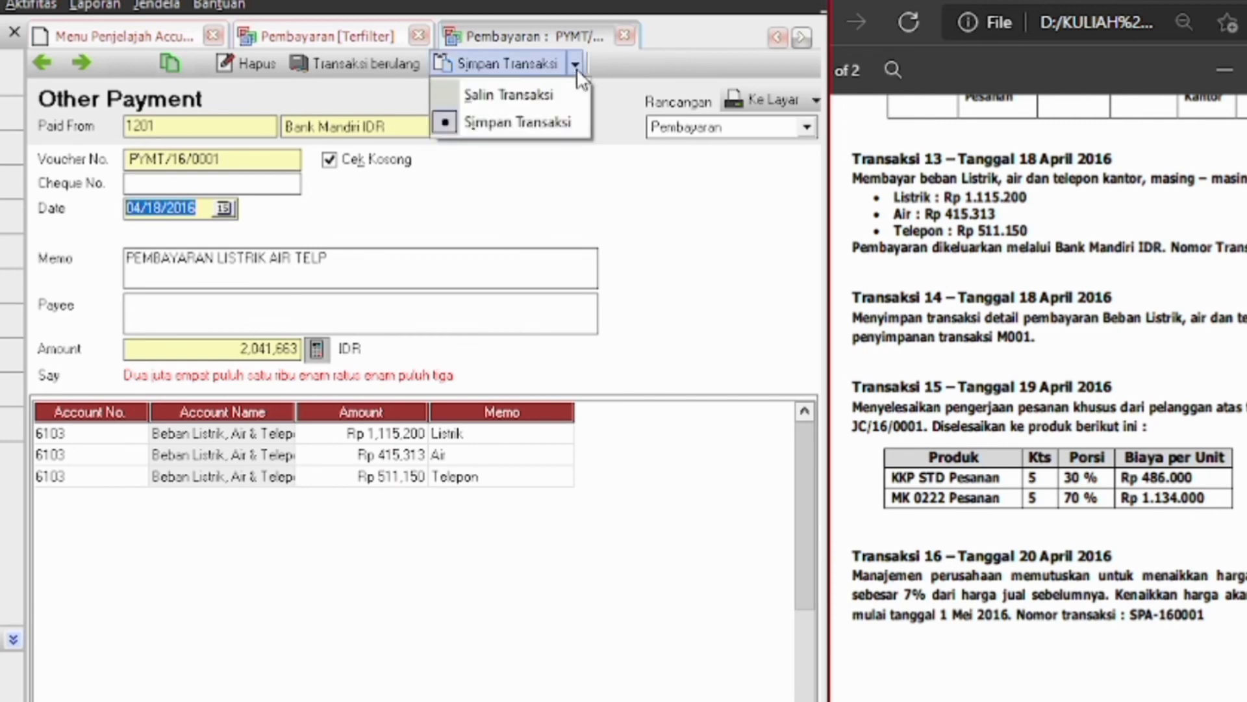
{"action": "left_click", "coordinate": [535, 98]}
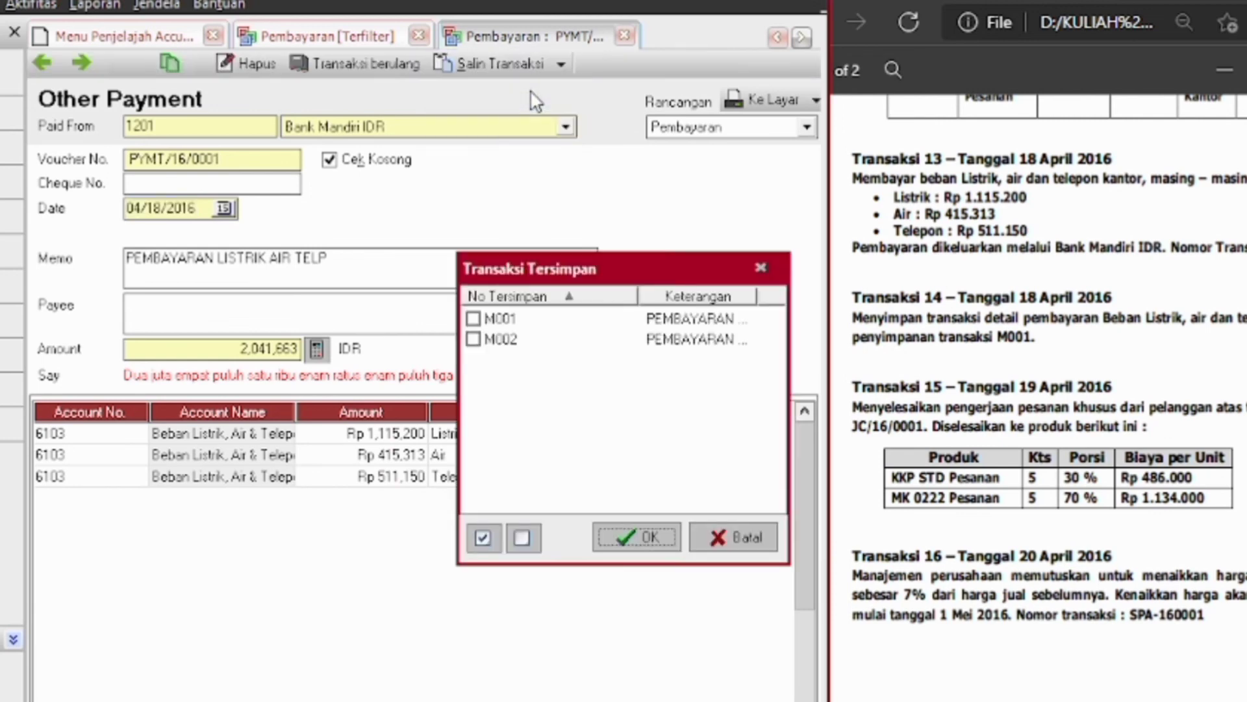
{"action": "left_click", "coordinate": [473, 339]}
{"action": "left_click", "coordinate": [654, 545]}
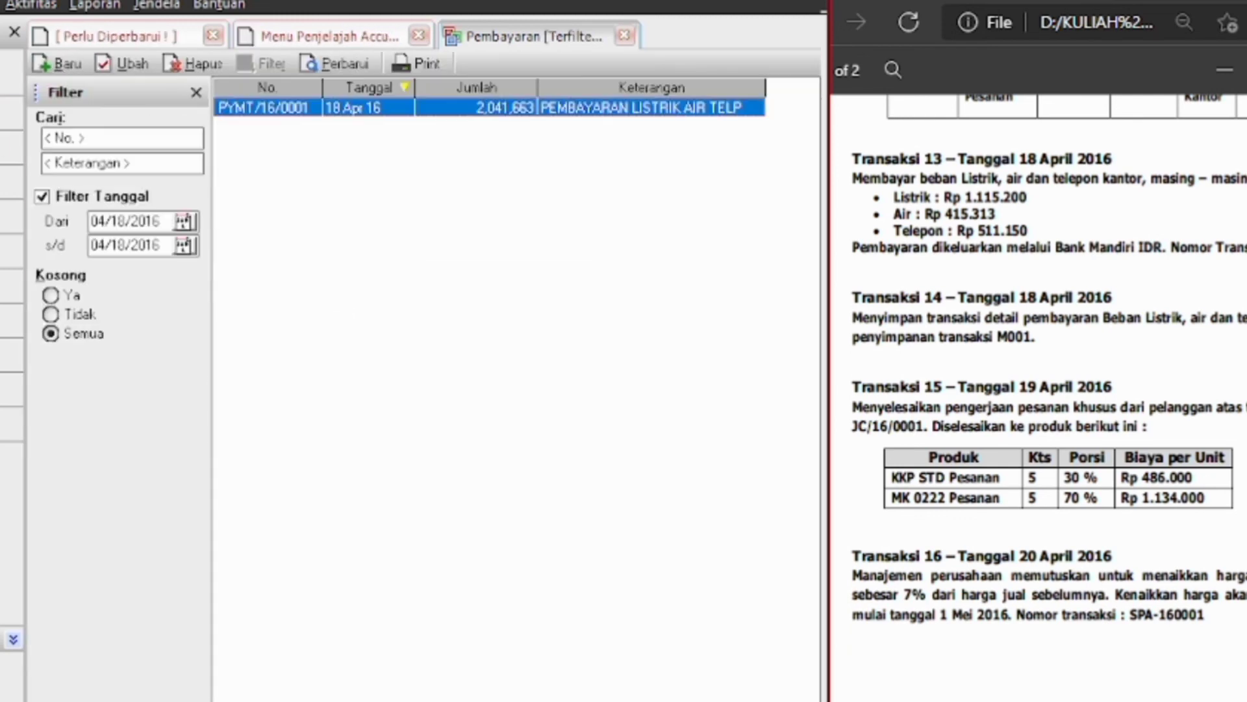
Close the payment list and bring up the job order completion form
{"action": "key", "text": "Escape"}
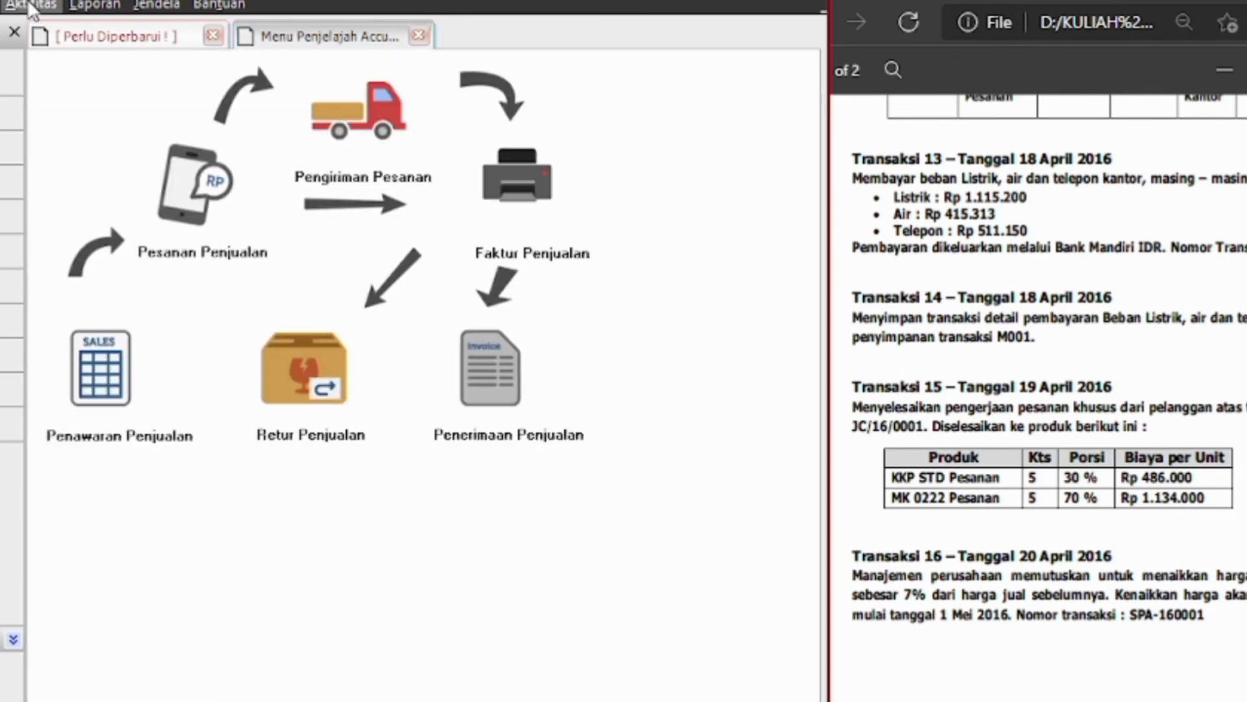
{"action": "left_click", "coordinate": [28, 4]}
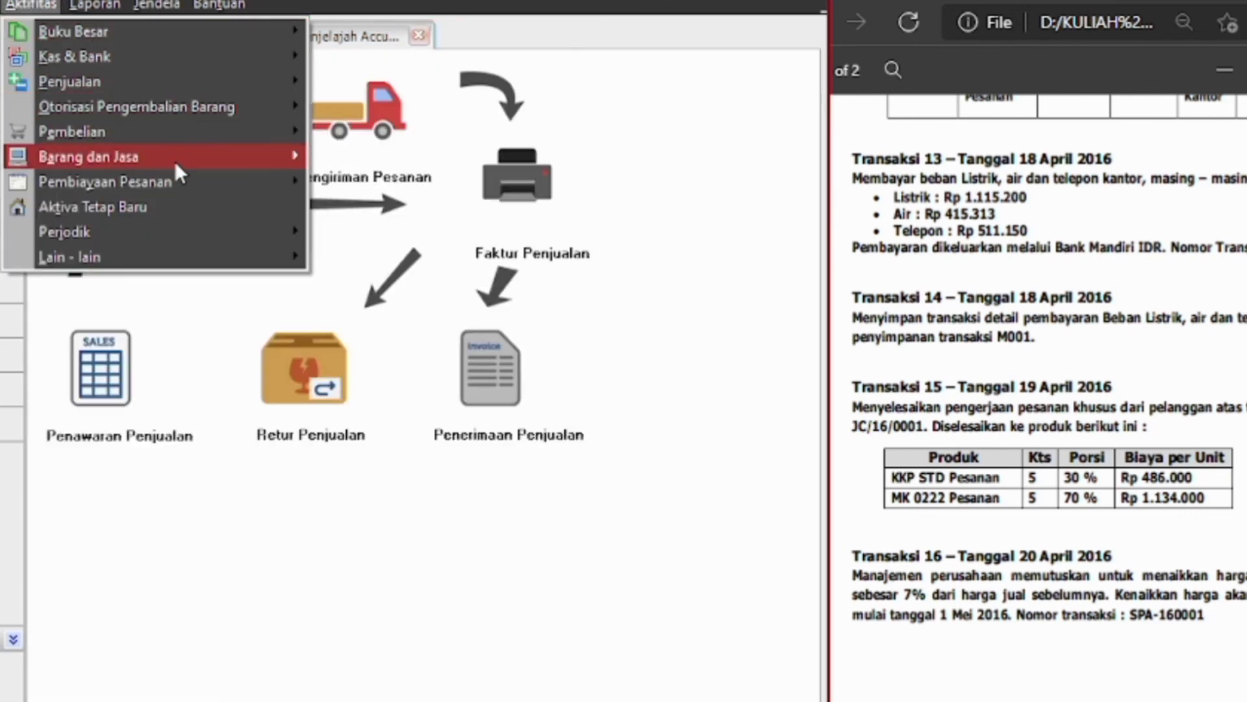
{"action": "mouse_move", "coordinate": [176, 181]}
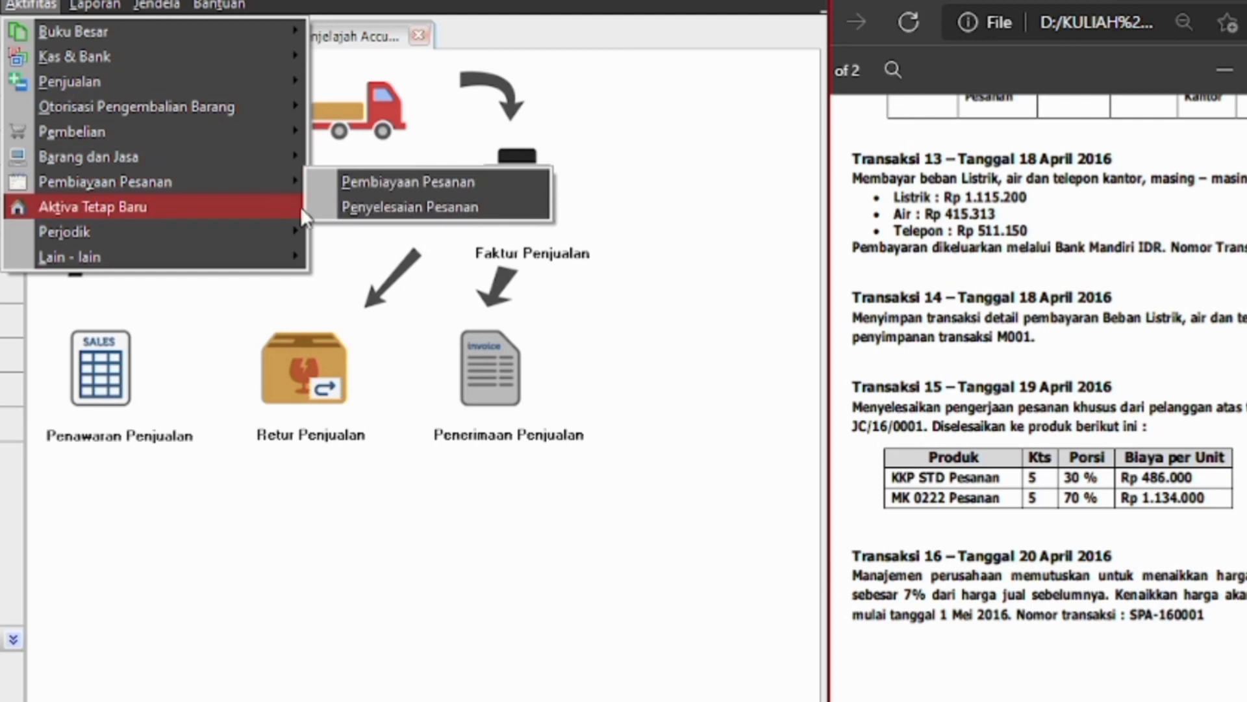
{"action": "left_click", "coordinate": [330, 214]}
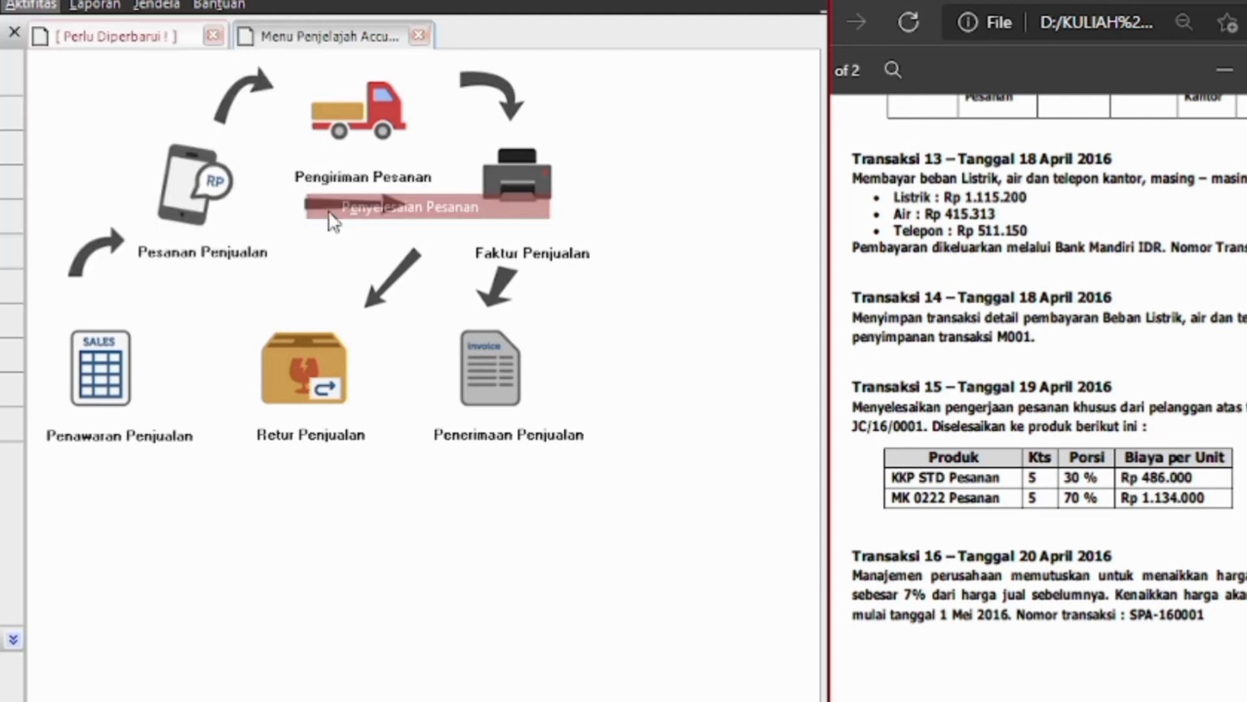
{"action": "key", "text": "alt+Tab"}
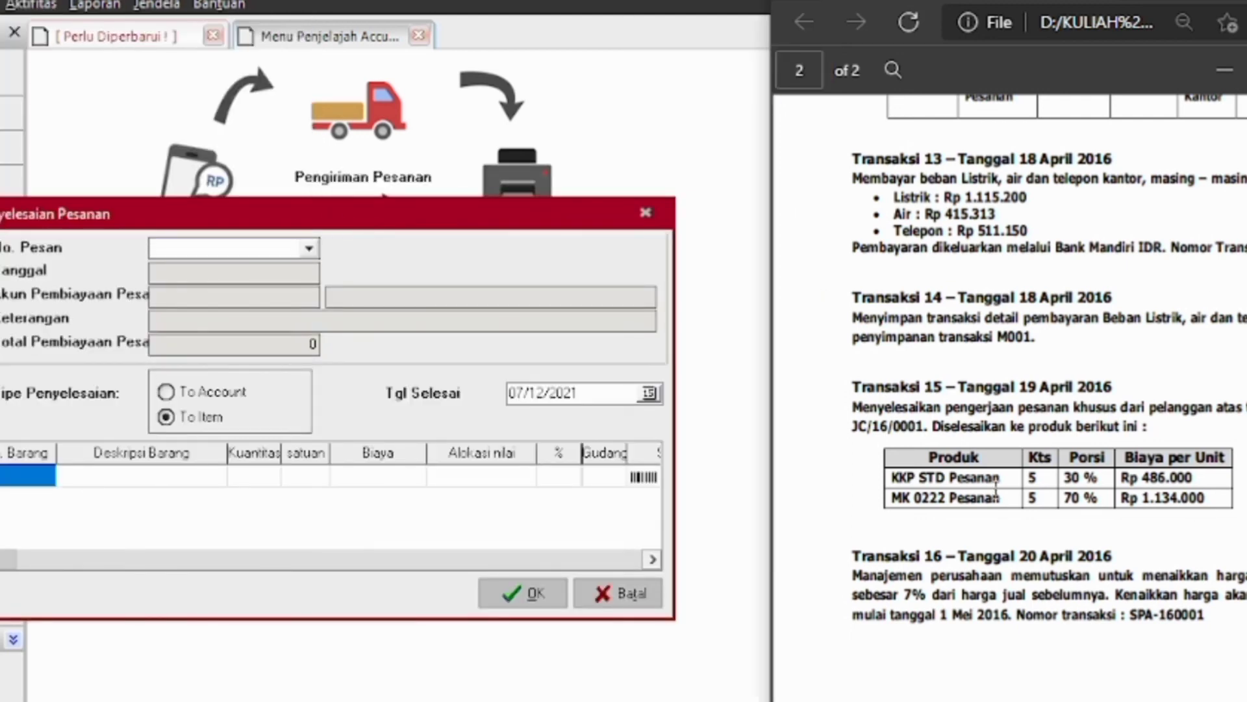
{"action": "left_click", "coordinate": [715, 429]}
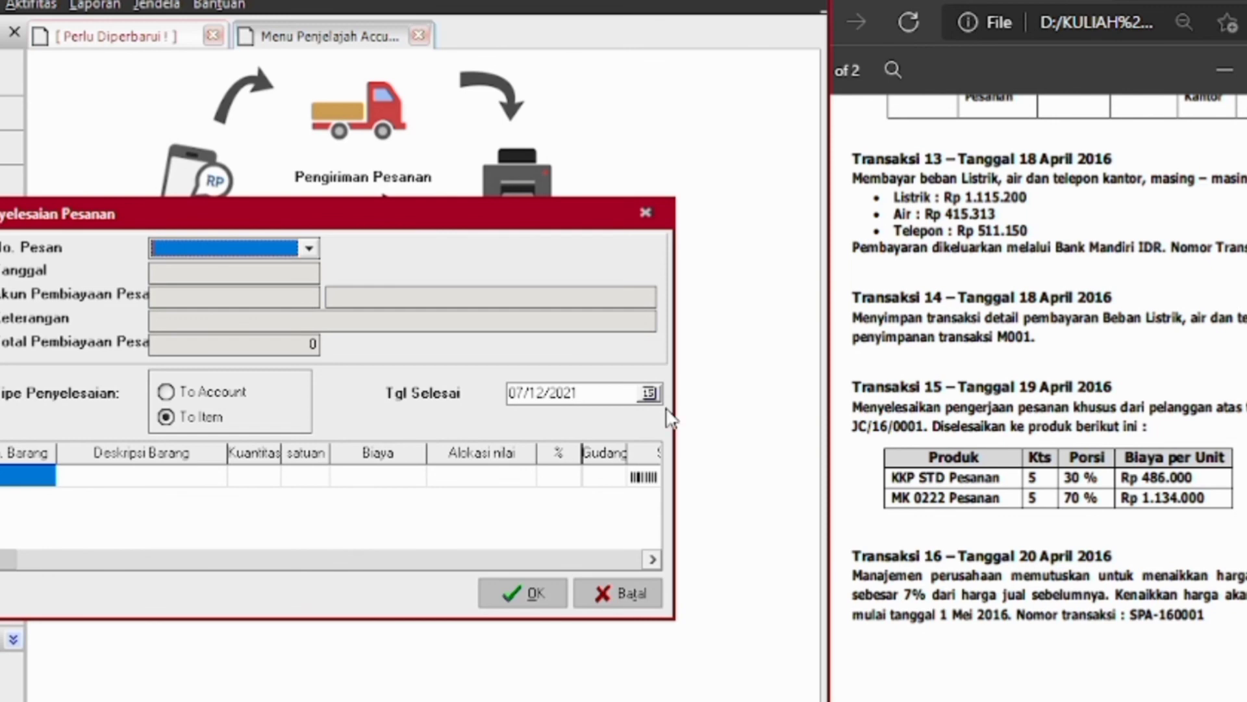
Select order JC/16/0001 and re-enter its completion date in 04/19/2016 format
{"action": "left_click", "coordinate": [310, 247]}
{"action": "left_click", "coordinate": [278, 266]}
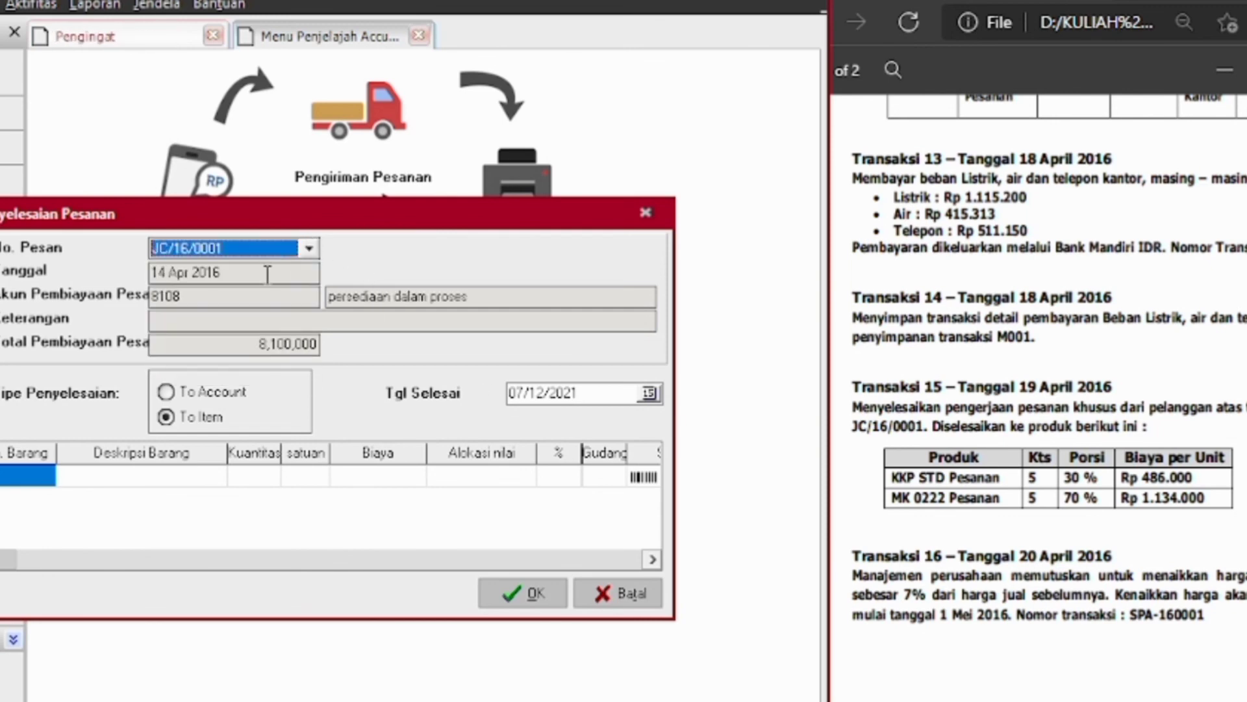
{"action": "left_click", "coordinate": [575, 393]}
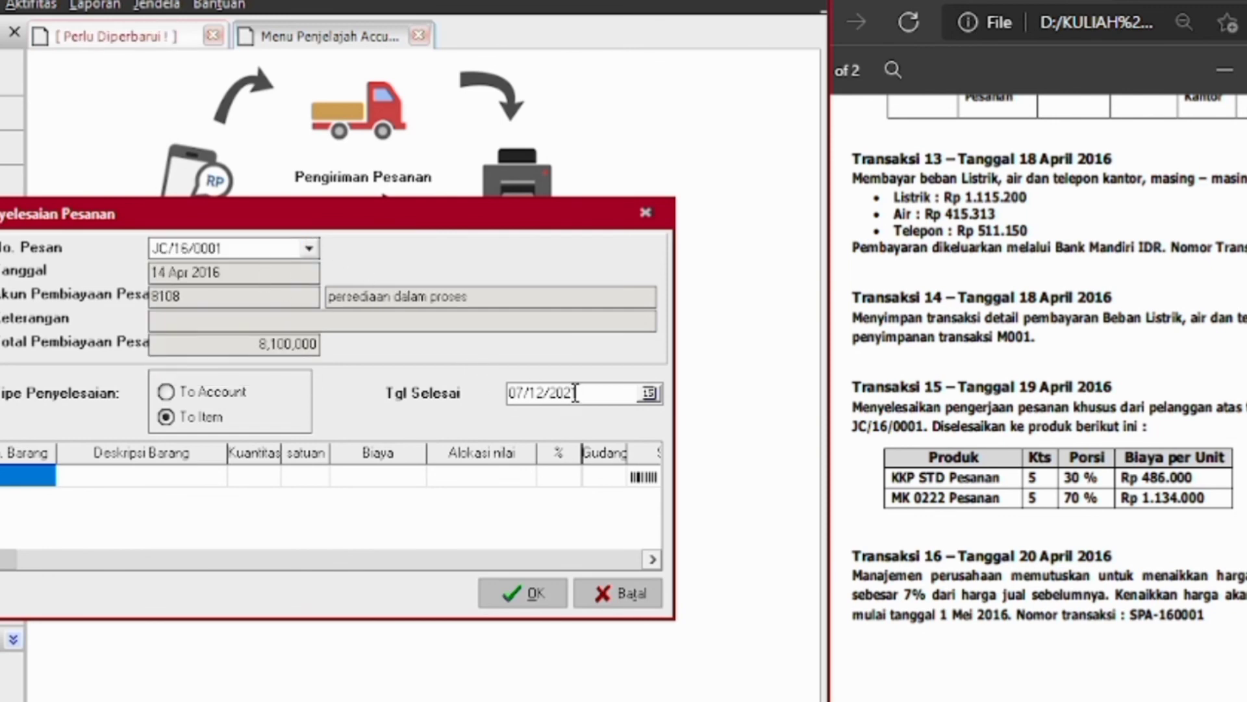
{"action": "key", "text": "BackSpace"}
{"action": "key", "text": "BackSpace"}
{"action": "key", "text": "BackSpace"}
{"action": "key", "text": "BackSpace"}
{"action": "key", "text": "BackSpace"}
{"action": "key", "text": "BackSpace"}
{"action": "key", "text": "BackSpace"}
{"action": "key", "text": "BackSpace"}
{"action": "key", "text": "BackSpace"}
{"action": "key", "text": "BackSpace"}
{"action": "type", "text": "19/"}
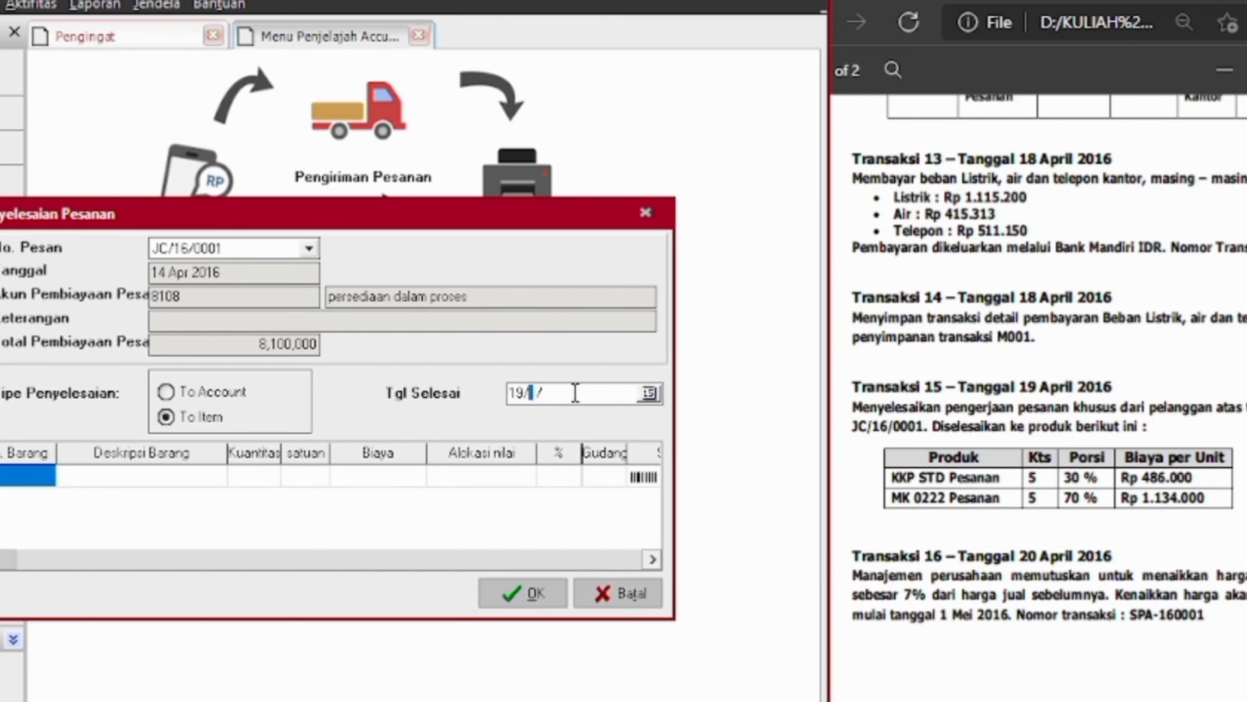
{"action": "type", "text": "04/2016"}
{"action": "key", "text": "Tab"}
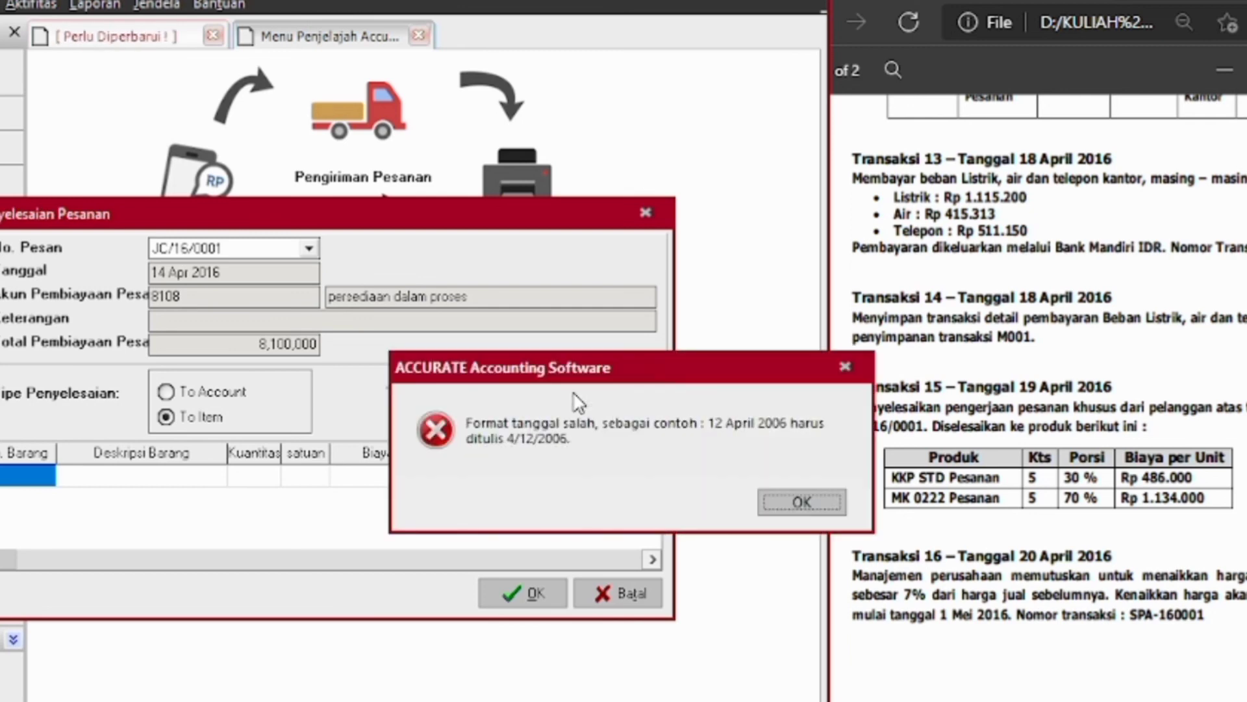
{"action": "key", "text": "Return"}
{"action": "key", "text": "BackSpace"}
{"action": "type", "text": "04/"}
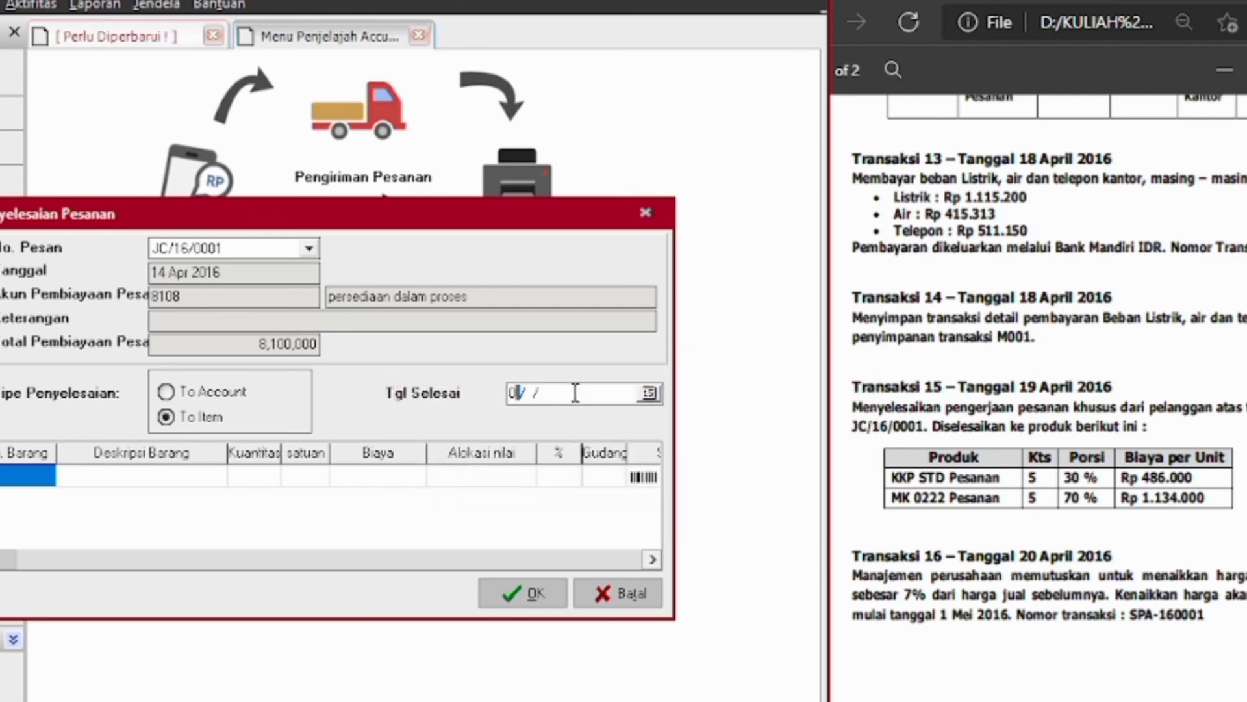
{"action": "type", "text": "19/2016"}
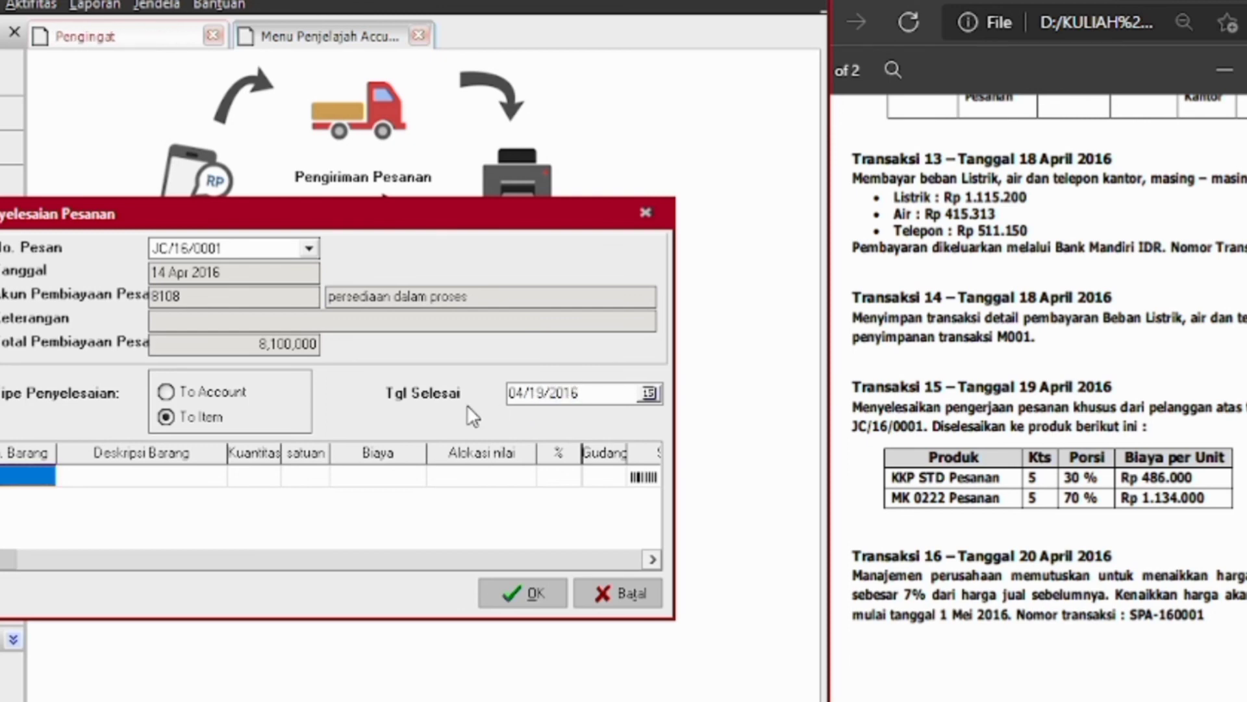
Add KKP STD Pesanan as the first finished item with quantity 5 and its share
{"action": "left_click", "coordinate": [41, 479]}
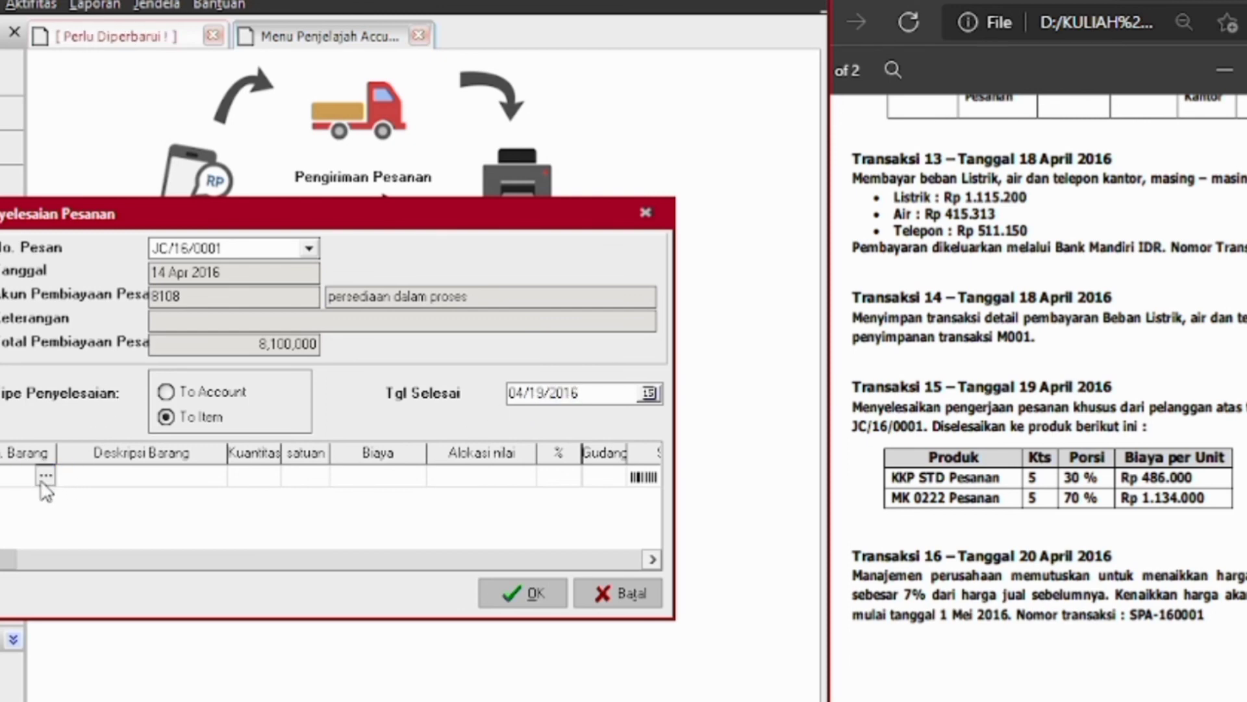
{"action": "left_click", "coordinate": [43, 478]}
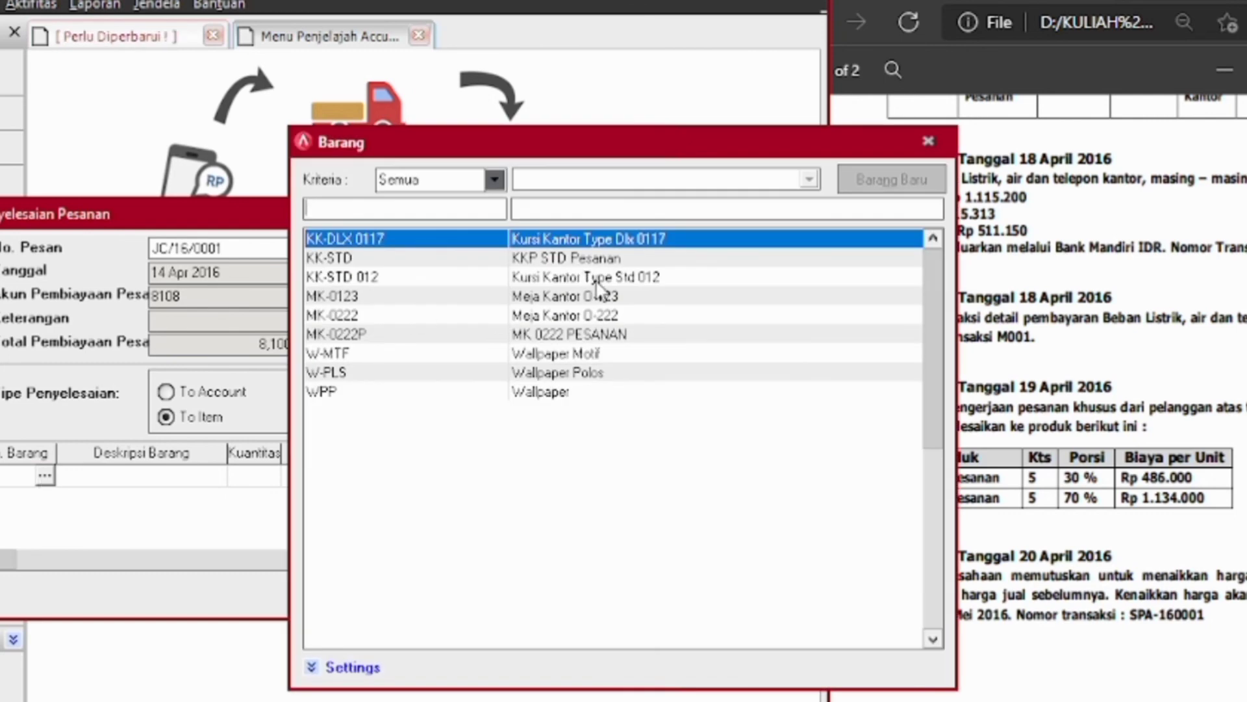
{"action": "left_click_drag", "start_coordinate": [696, 149], "coordinate": [459, 146]}
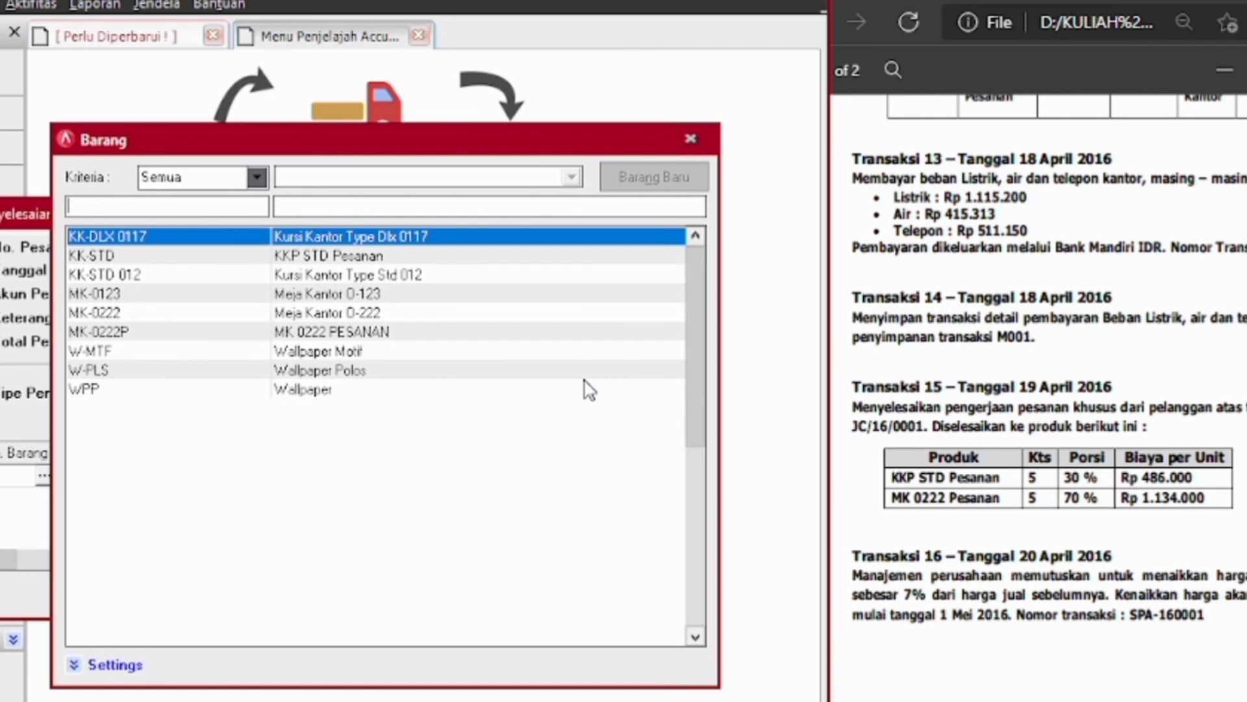
{"action": "double_click", "coordinate": [340, 258]}
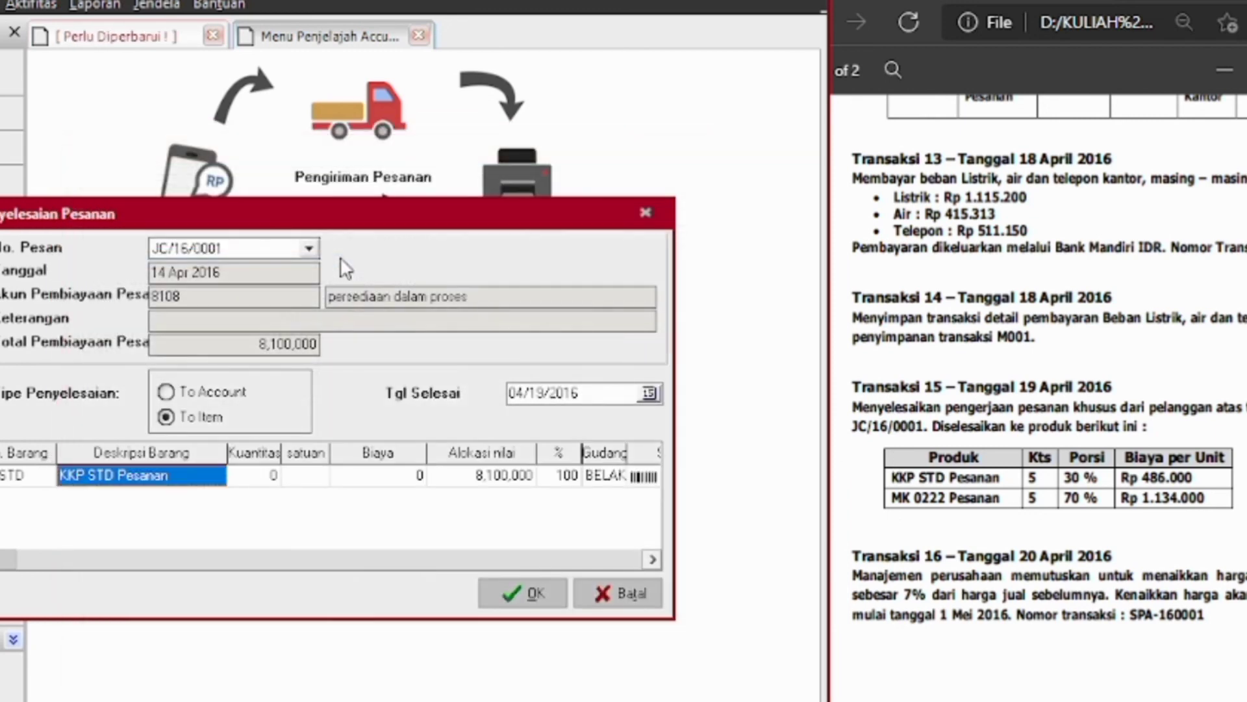
{"action": "key", "text": "Tab"}
{"action": "type", "text": "5"}
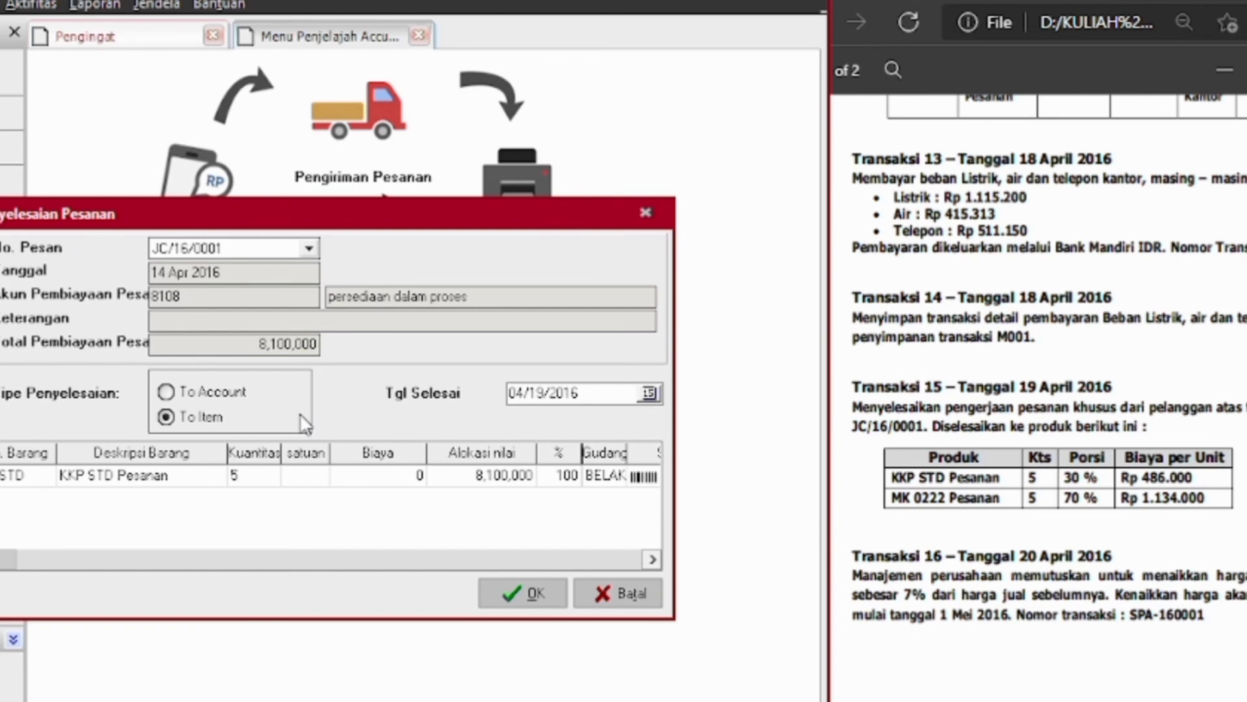
{"action": "key", "text": "Tab"}
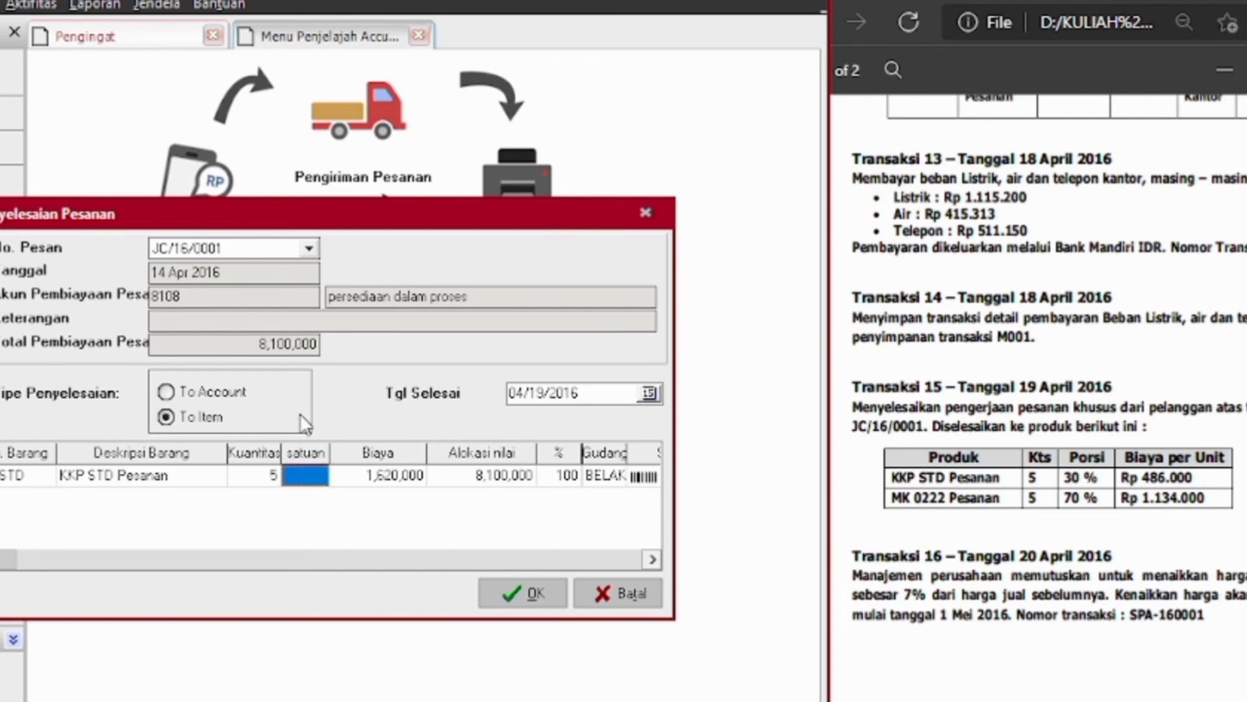
{"action": "key", "text": "Tab"}
{"action": "key", "text": "Tab"}
{"action": "key", "text": "Tab"}
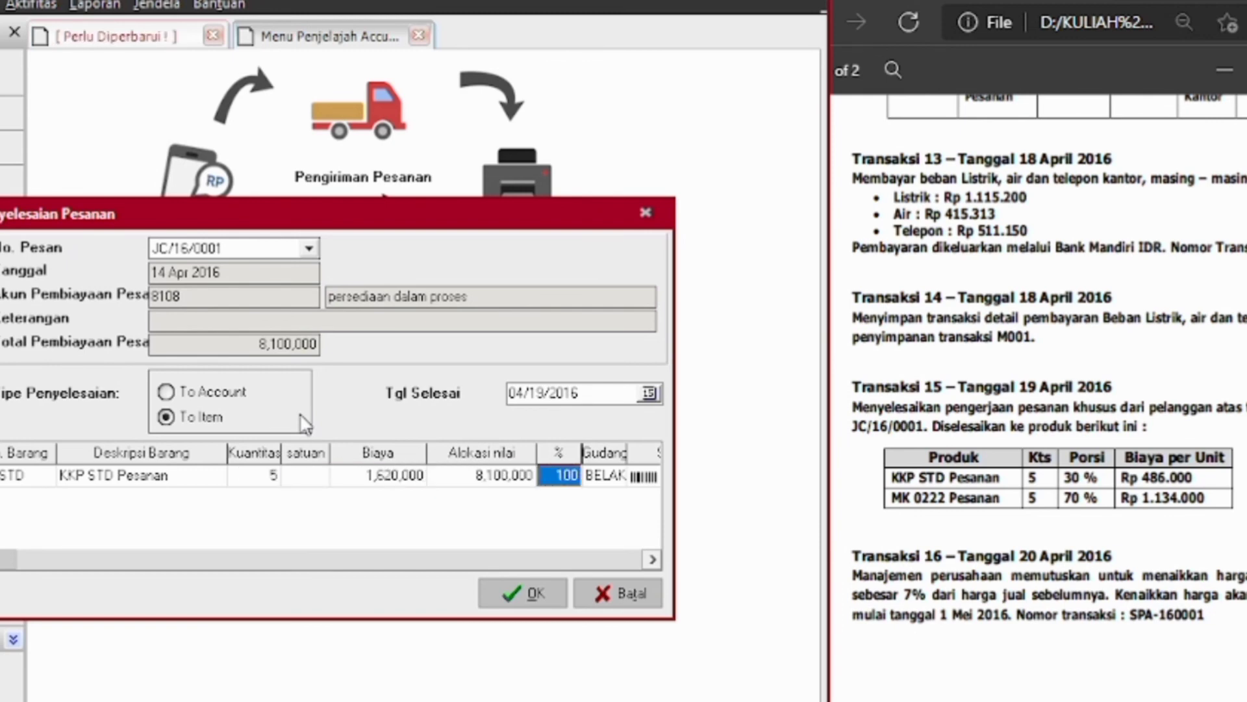
{"action": "type", "text": "5"}
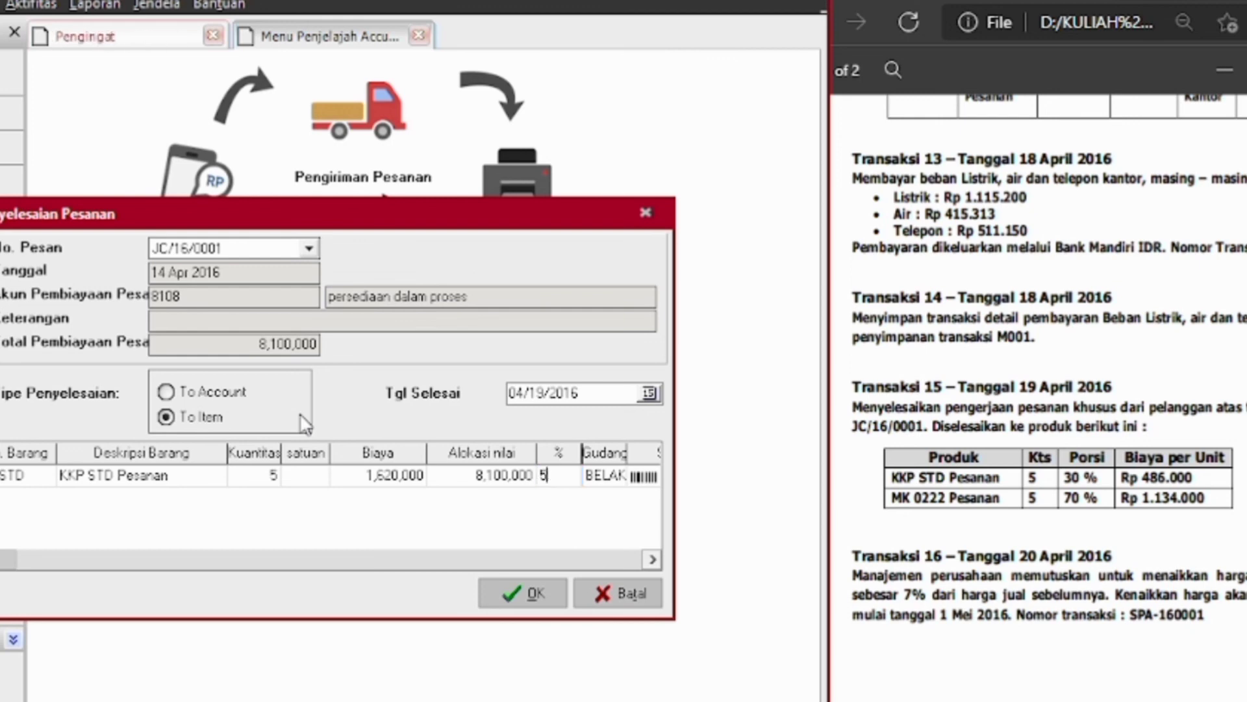
{"action": "key", "text": "Tab"}
{"action": "left_click", "coordinate": [554, 478]}
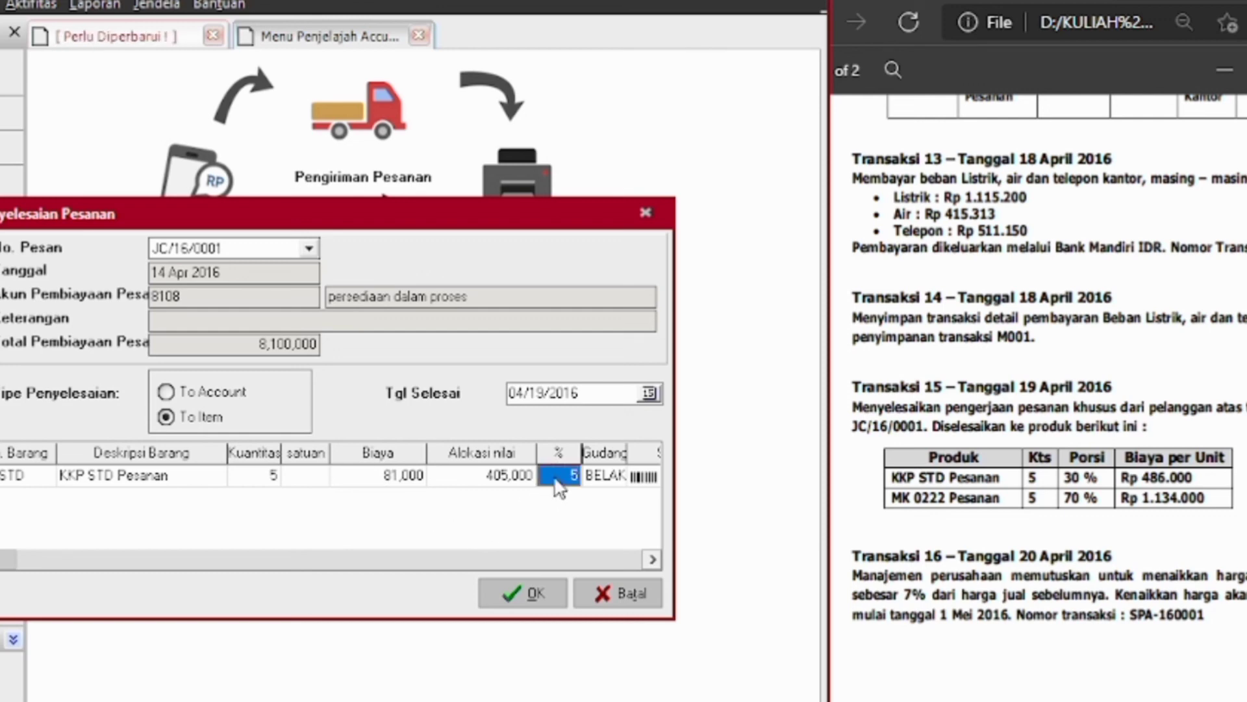
{"action": "key", "text": "BackSpace"}
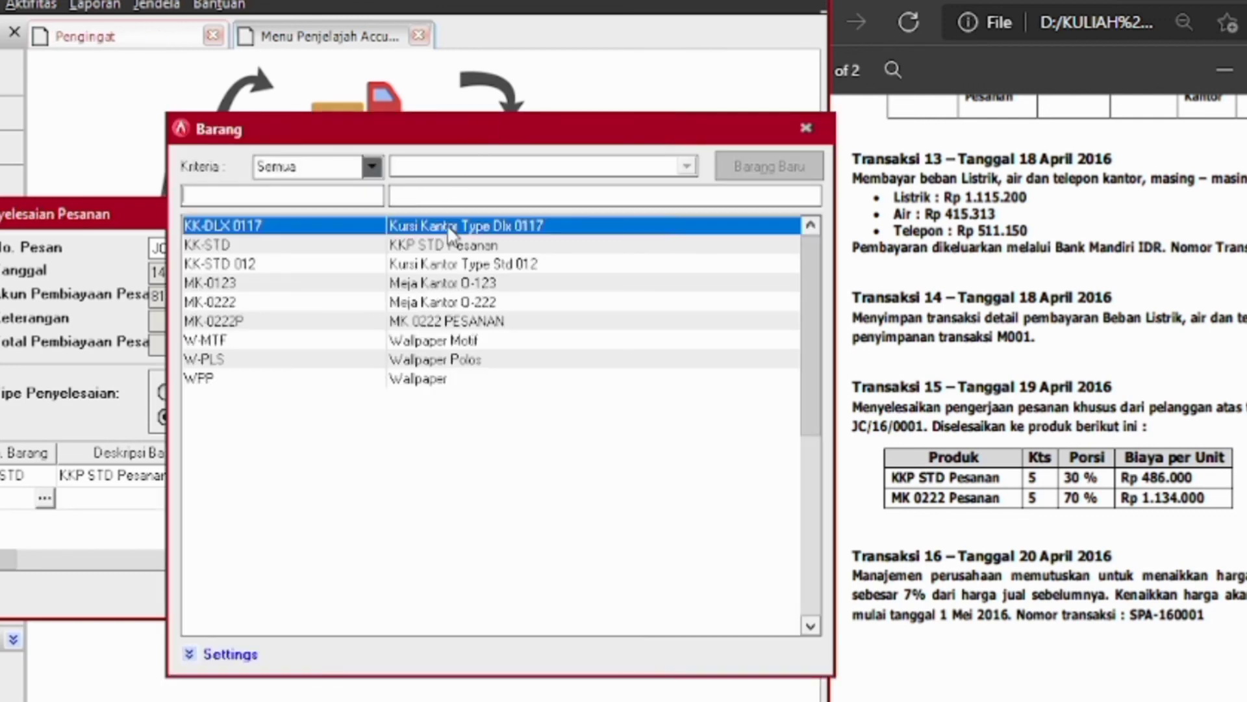
Add MK 0222 PESANAN with quantity 5 at 70%, then submit and confirm the completion
{"action": "double_click", "coordinate": [453, 323]}
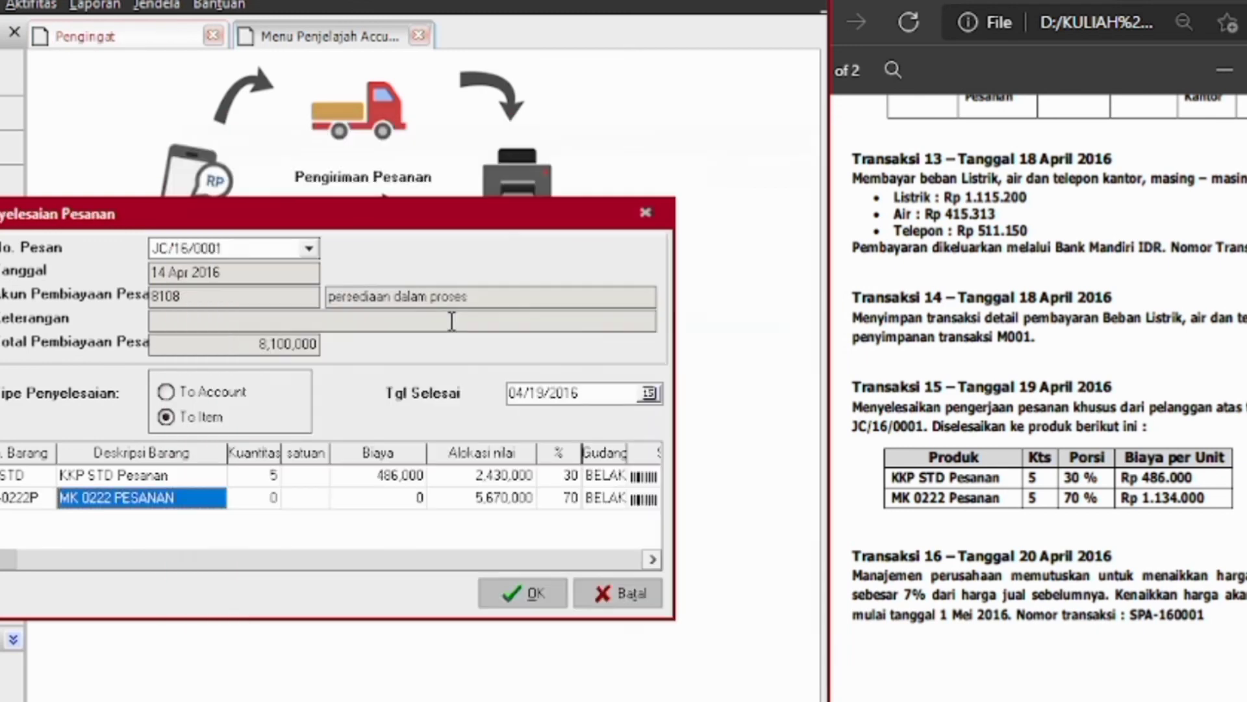
{"action": "type", "text": "5"}
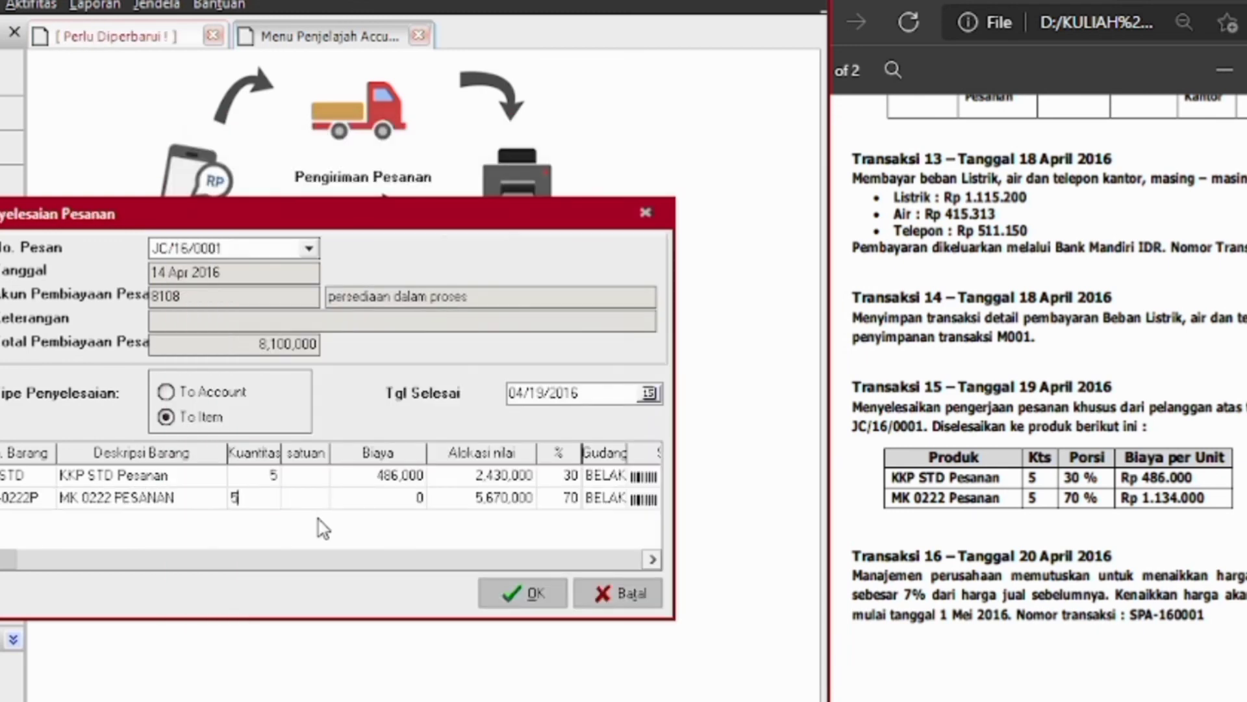
{"action": "key", "text": "Tab"}
{"action": "key", "text": "Tab"}
{"action": "key", "text": "Tab"}
{"action": "key", "text": "Tab"}
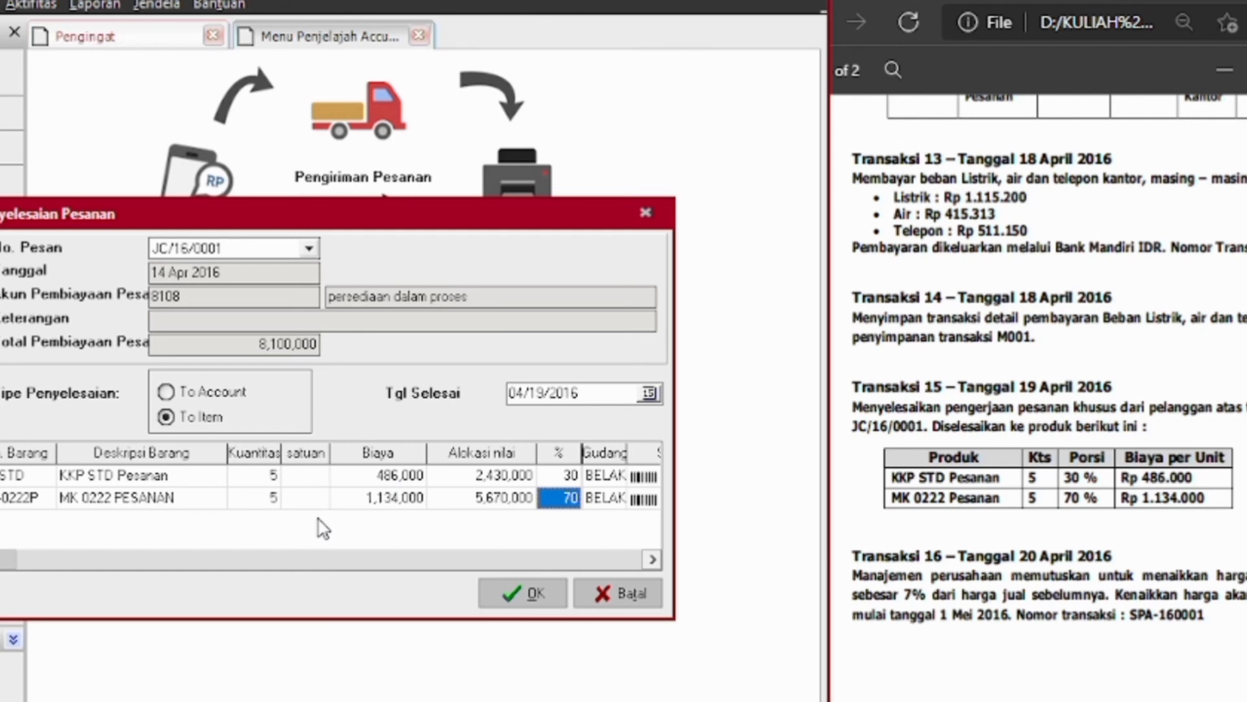
{"action": "key", "text": "Tab"}
{"action": "key", "text": "Tab"}
{"action": "key", "text": "Tab"}
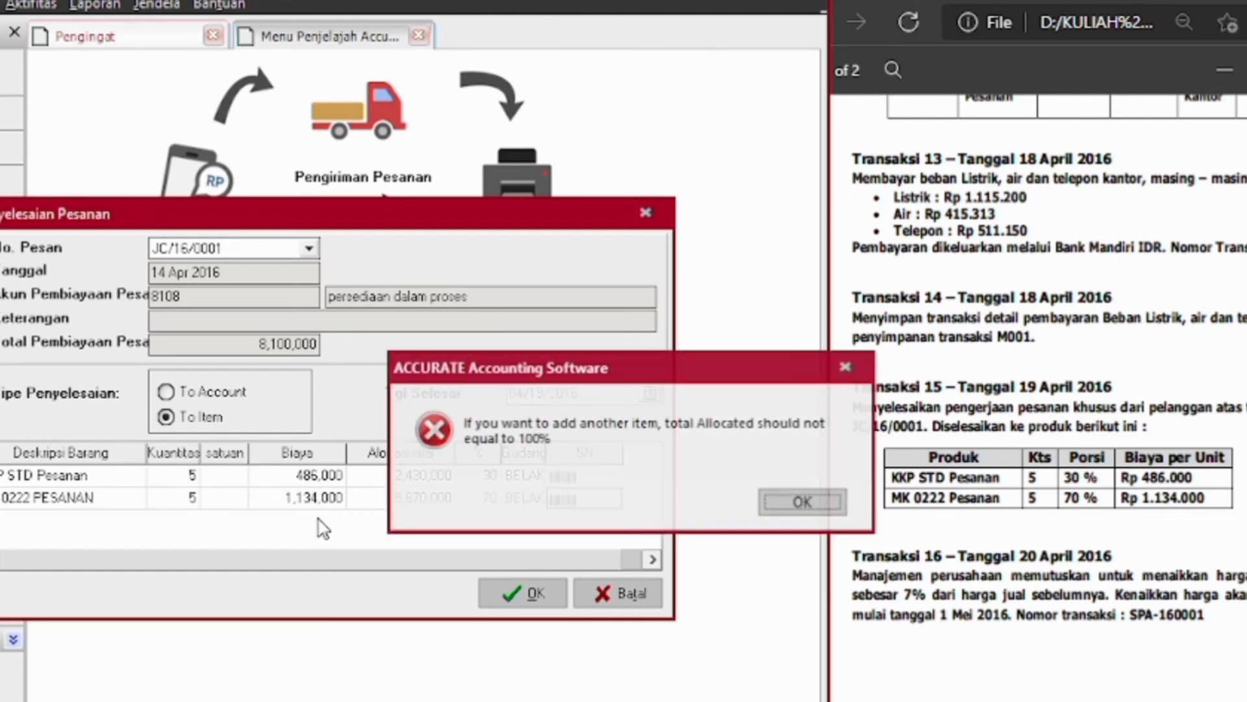
{"action": "left_click", "coordinate": [827, 502]}
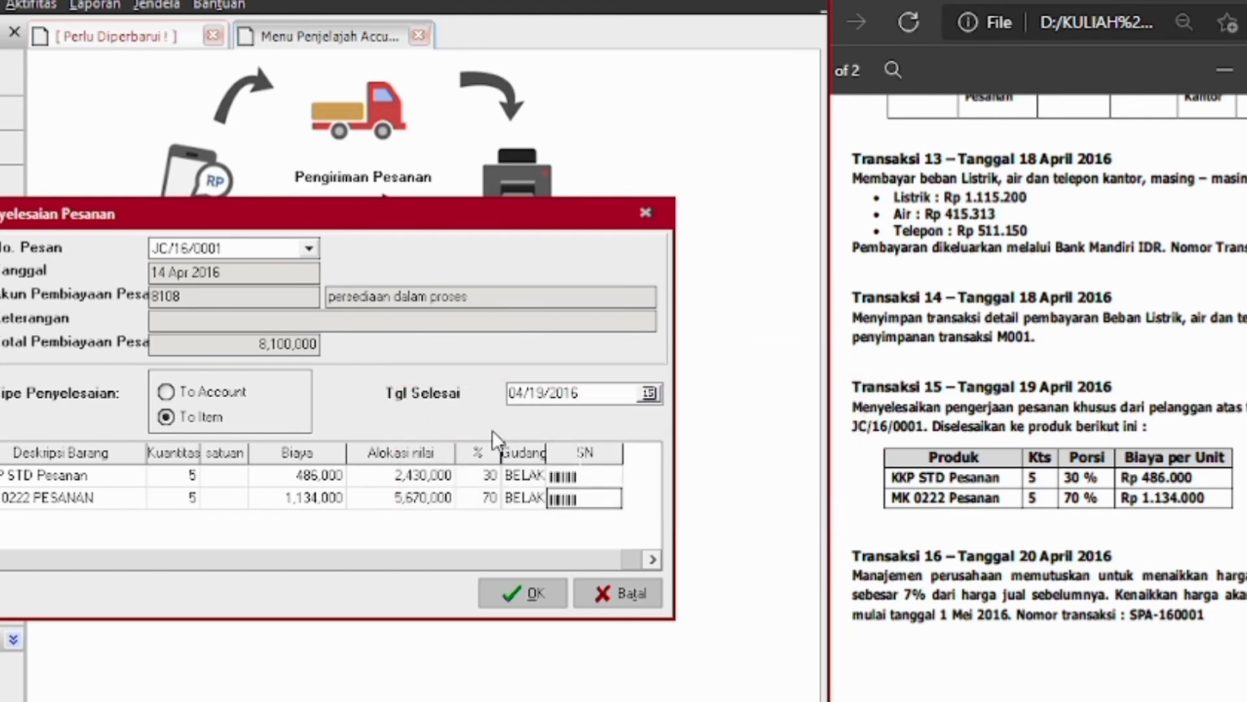
{"action": "left_click", "coordinate": [514, 601]}
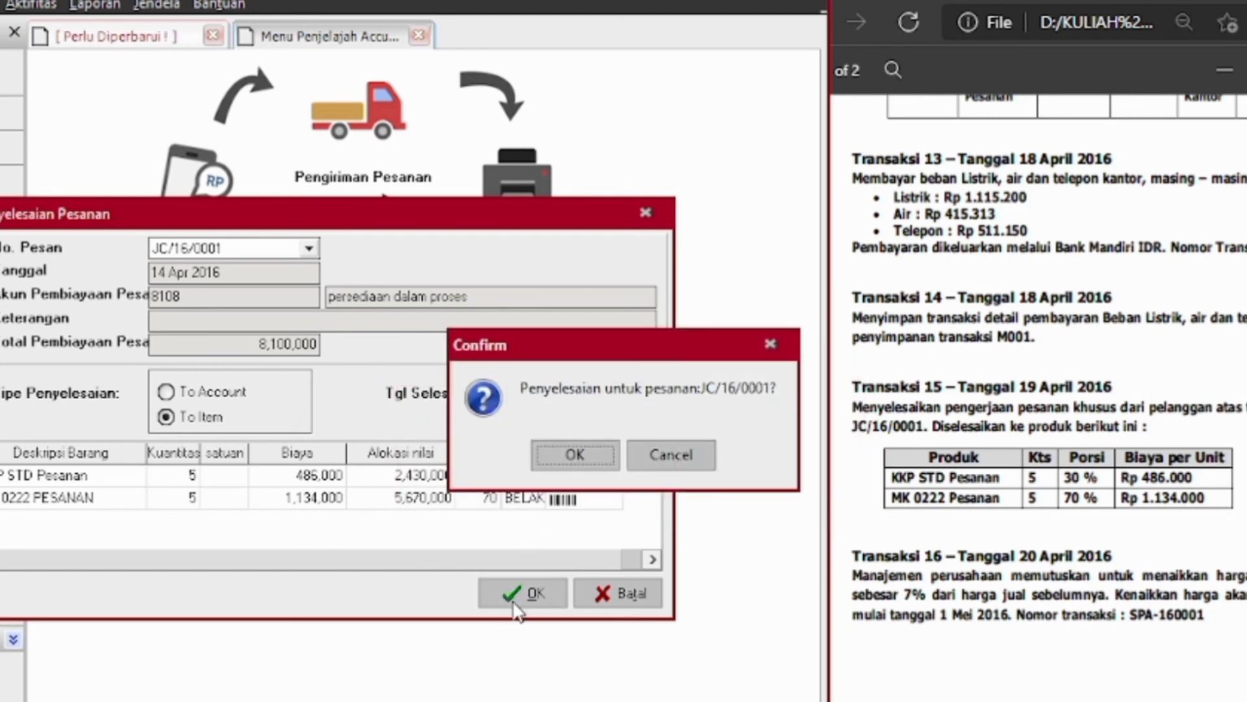
{"action": "left_click", "coordinate": [603, 453]}
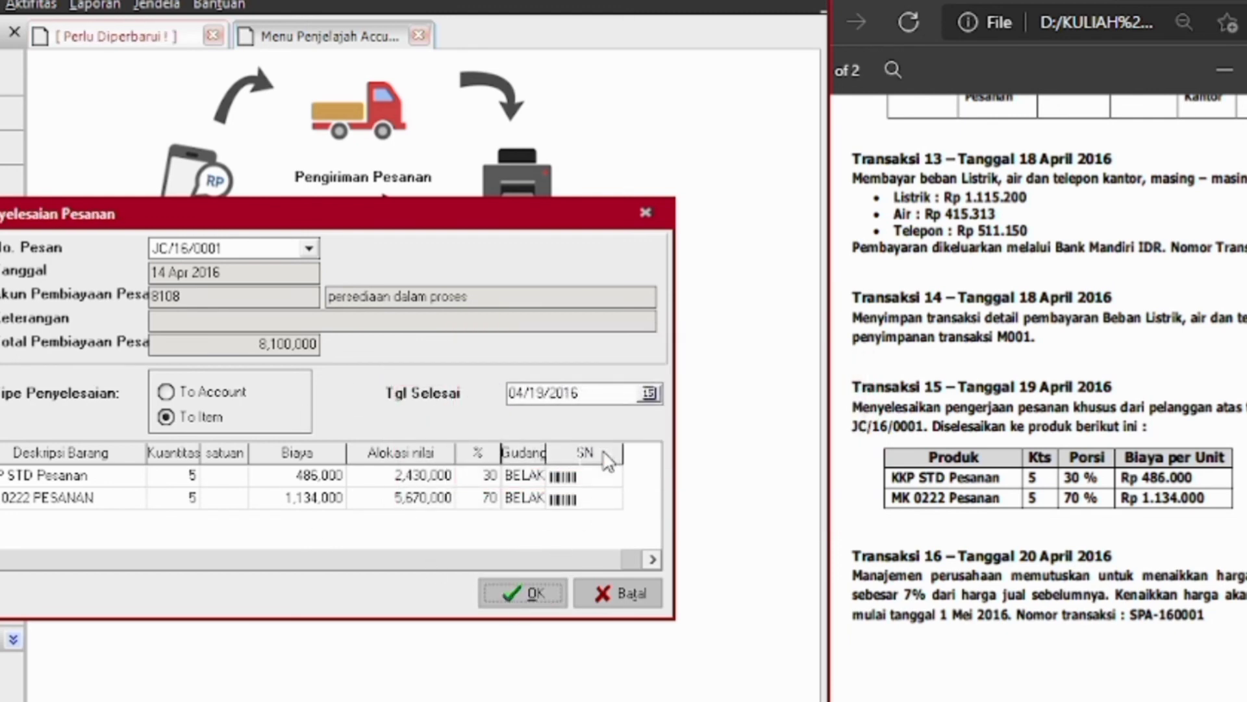